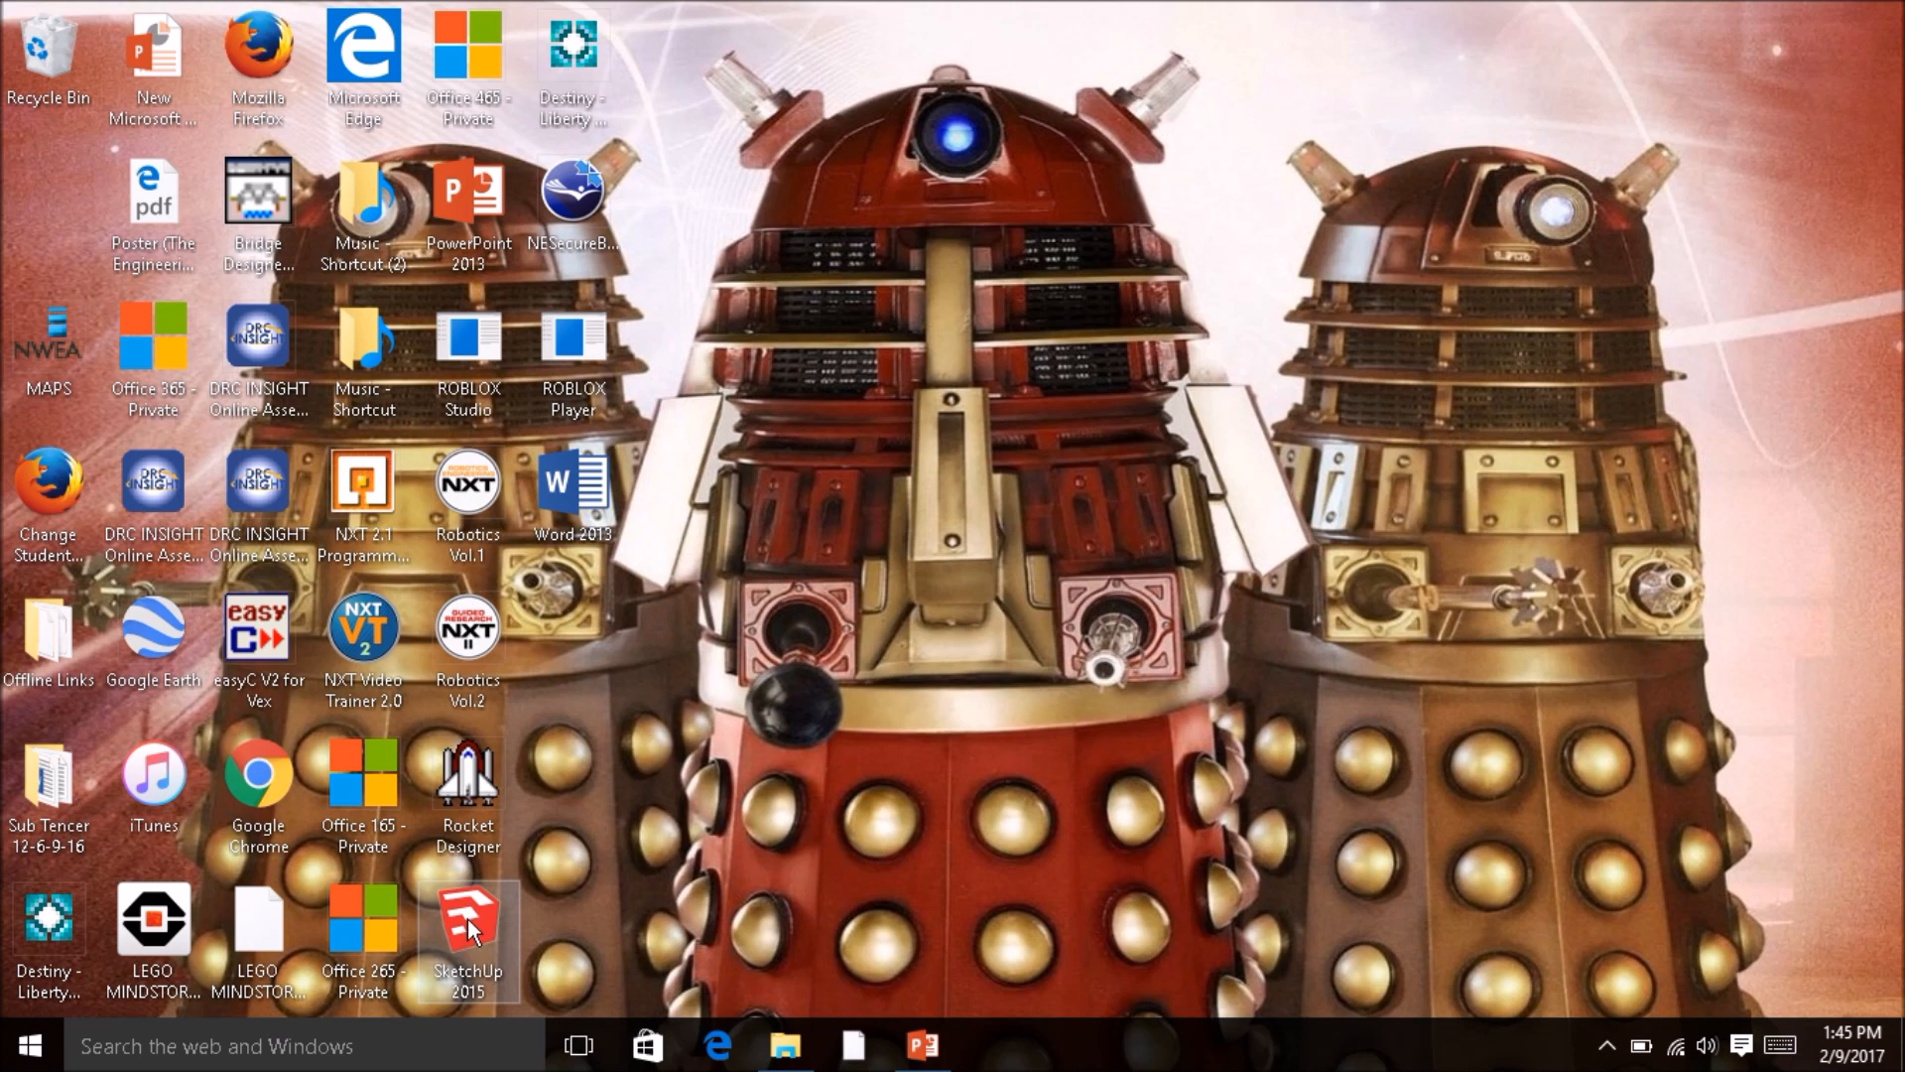
- Launch SketchUp 2015 and close the Materials window
{"action": "left_click", "coordinate": [465, 923]}
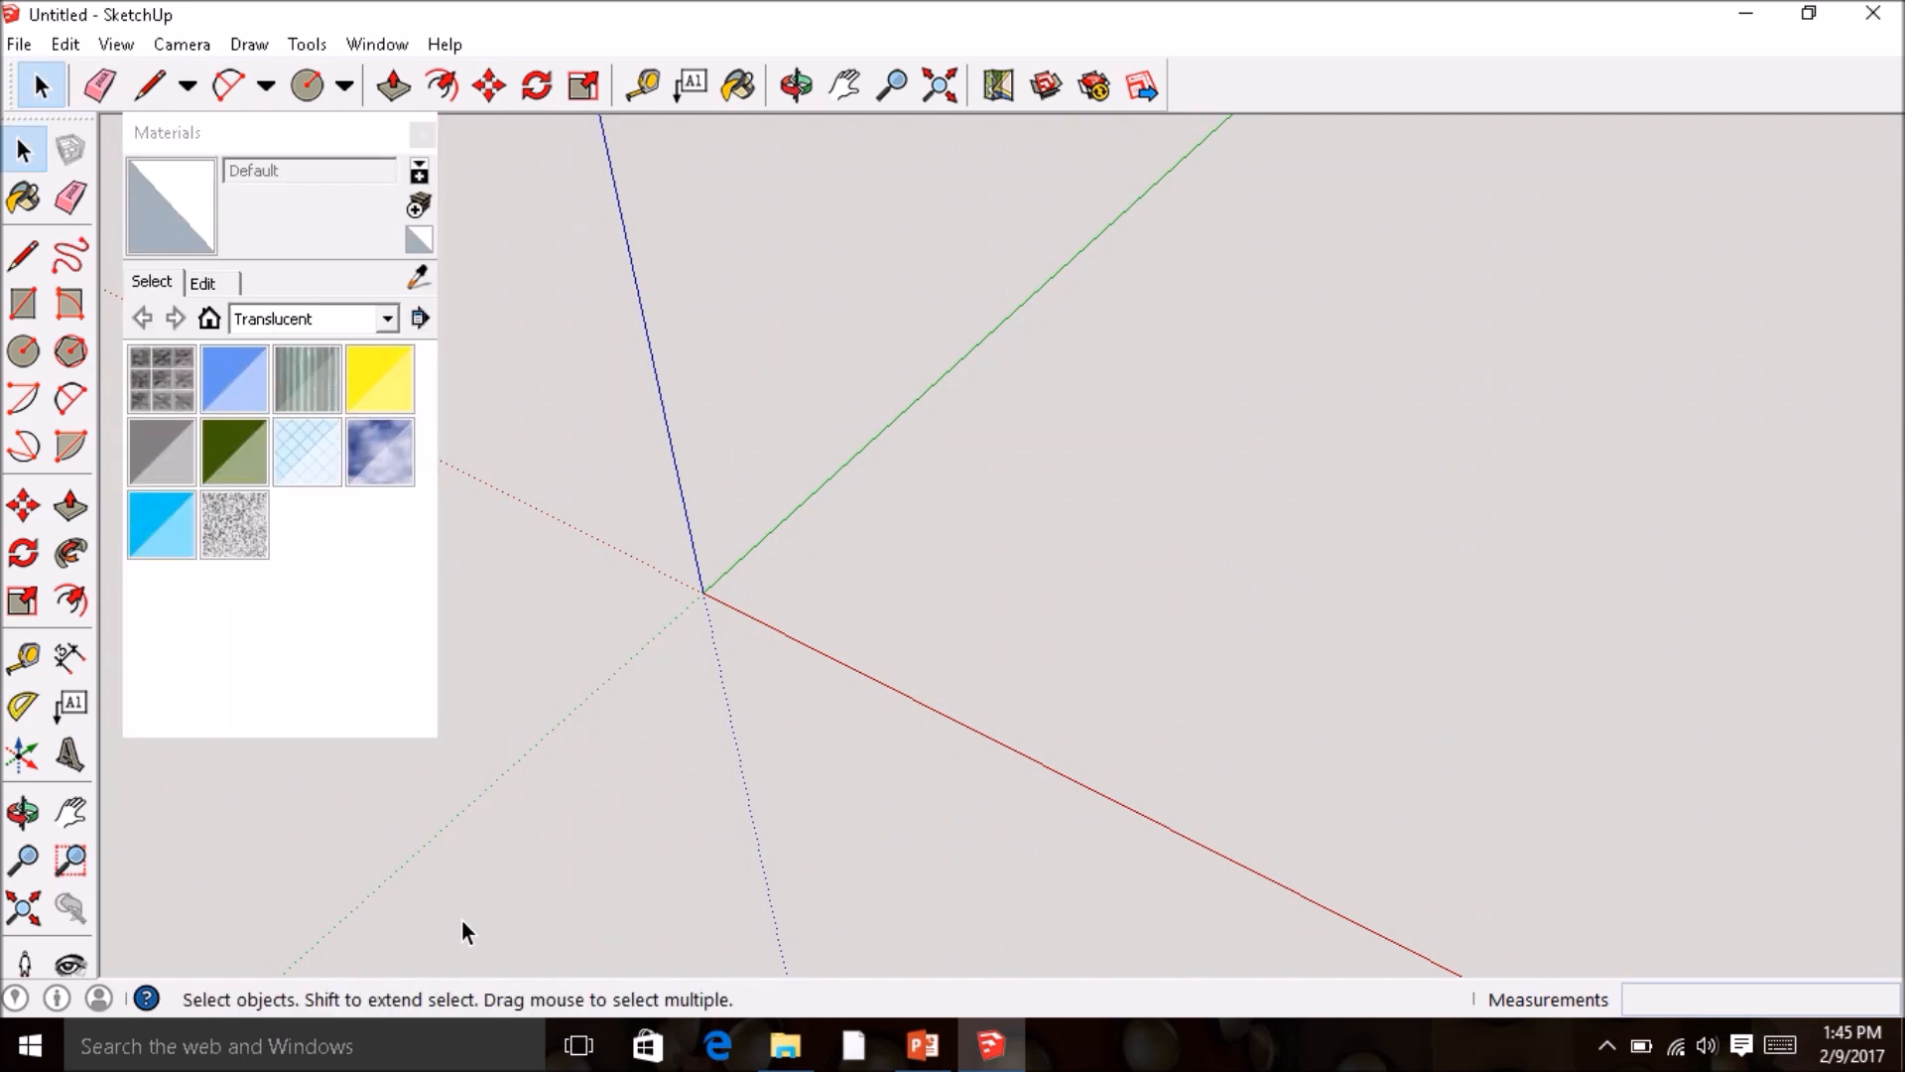
{"action": "left_click", "coordinate": [425, 135]}
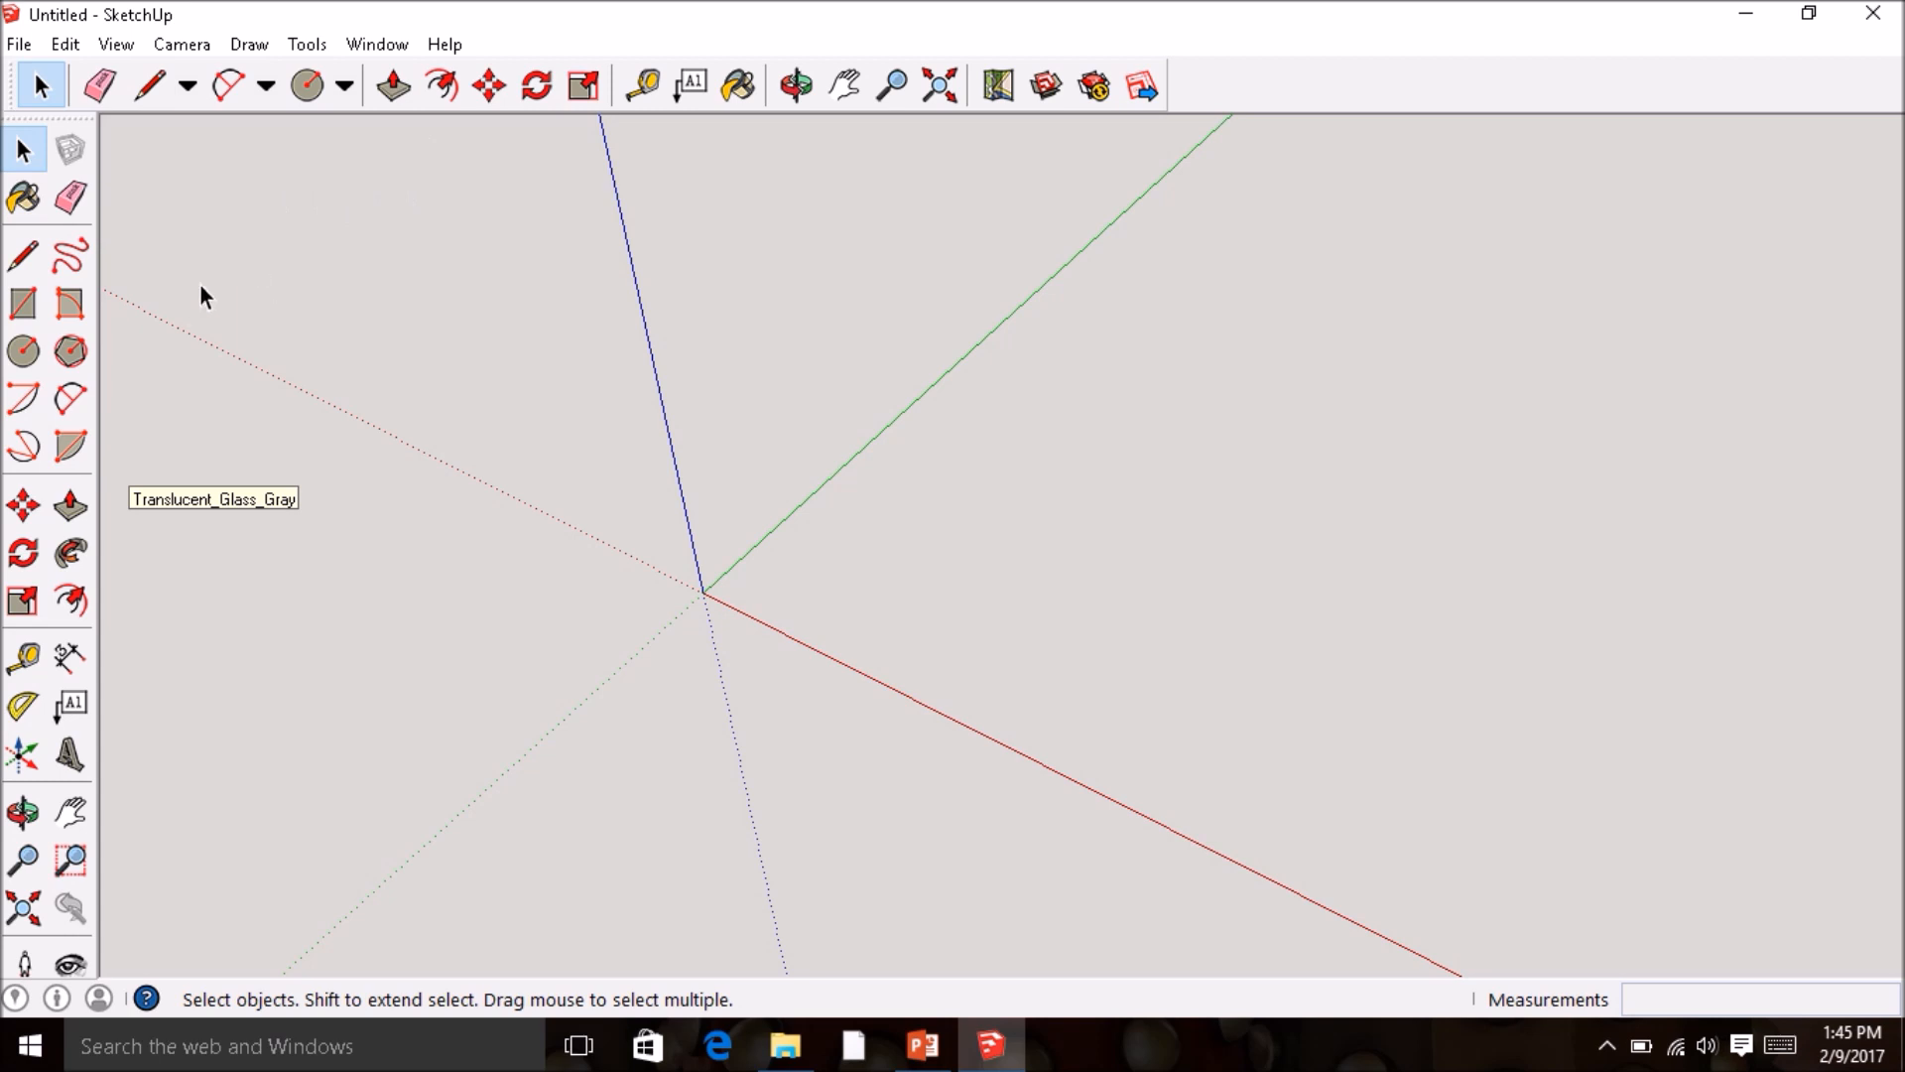
- Start saving the model under a new name, choosing Period 1 > Rotation 4 > SketchUp Basketball on the LMS Tech Drop (X:) drive
{"action": "left_click", "coordinate": [19, 44]}
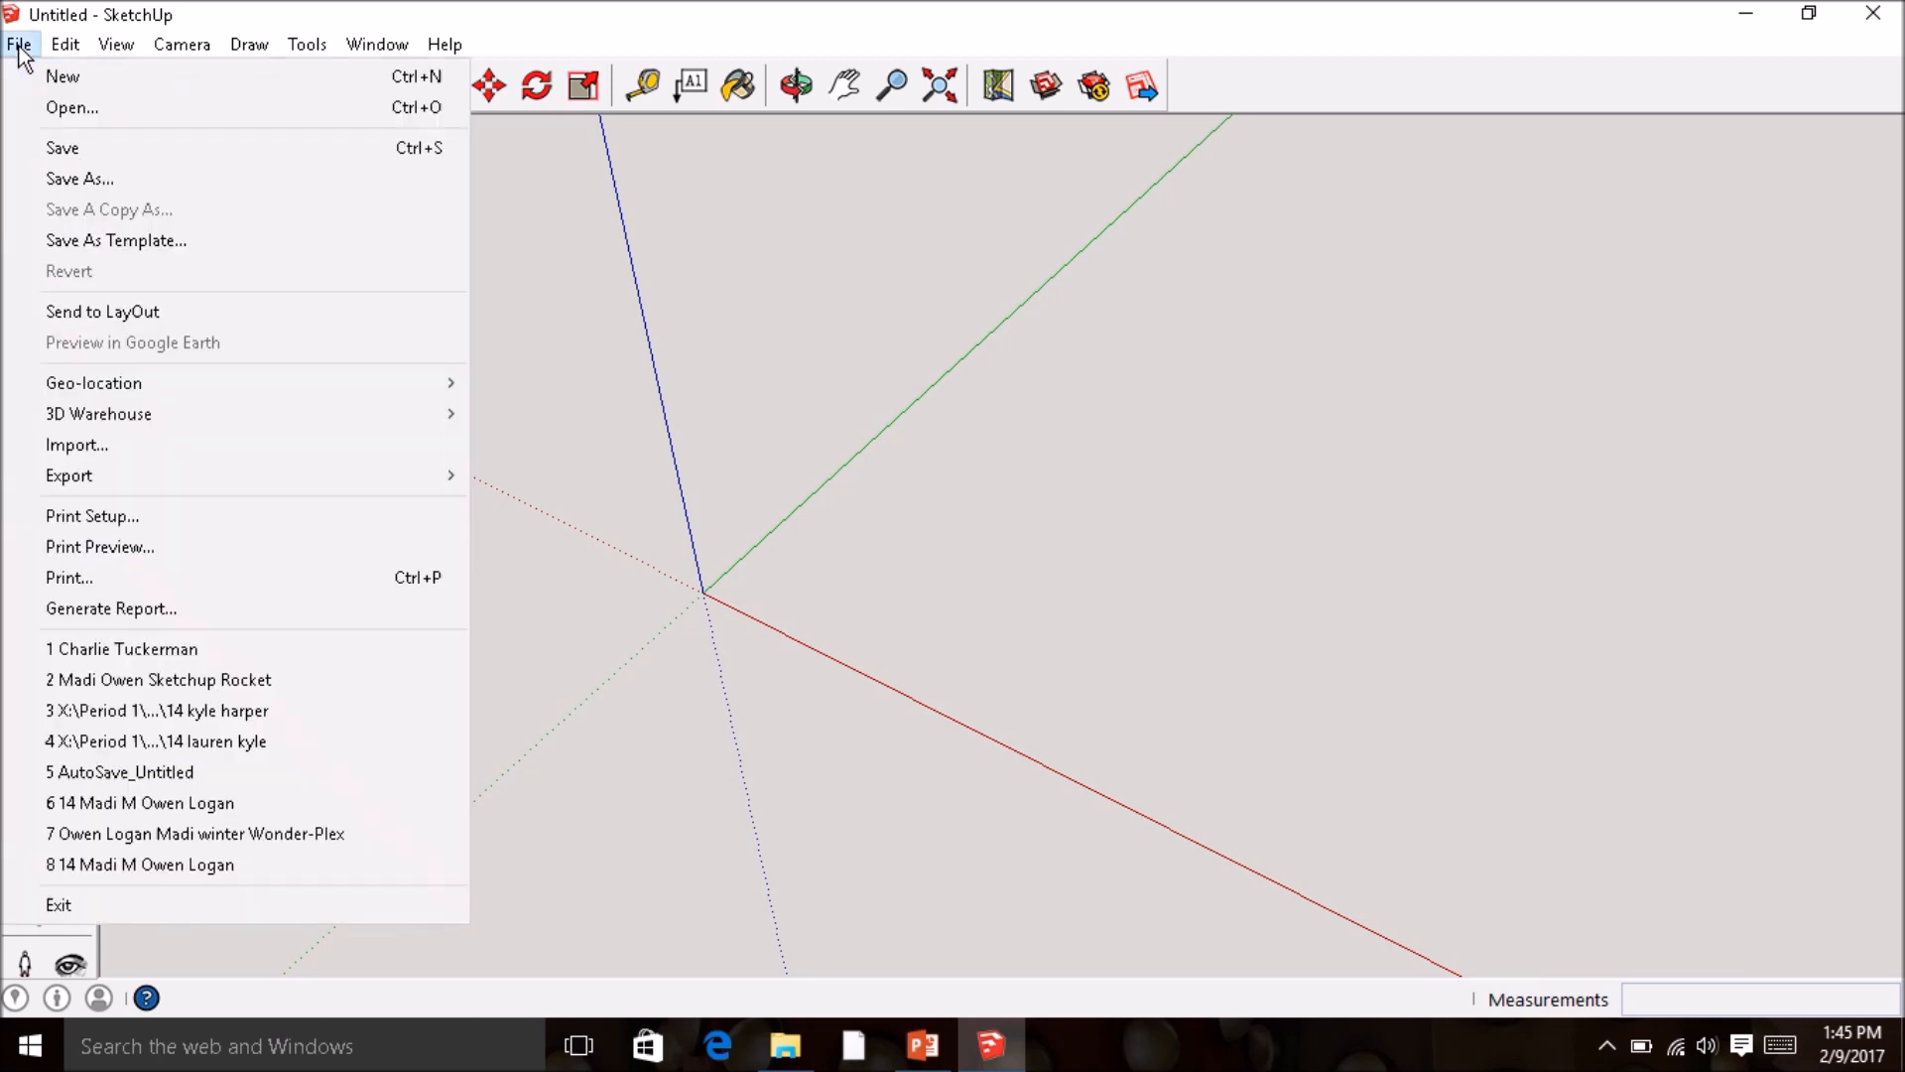
{"action": "left_click", "coordinate": [64, 182]}
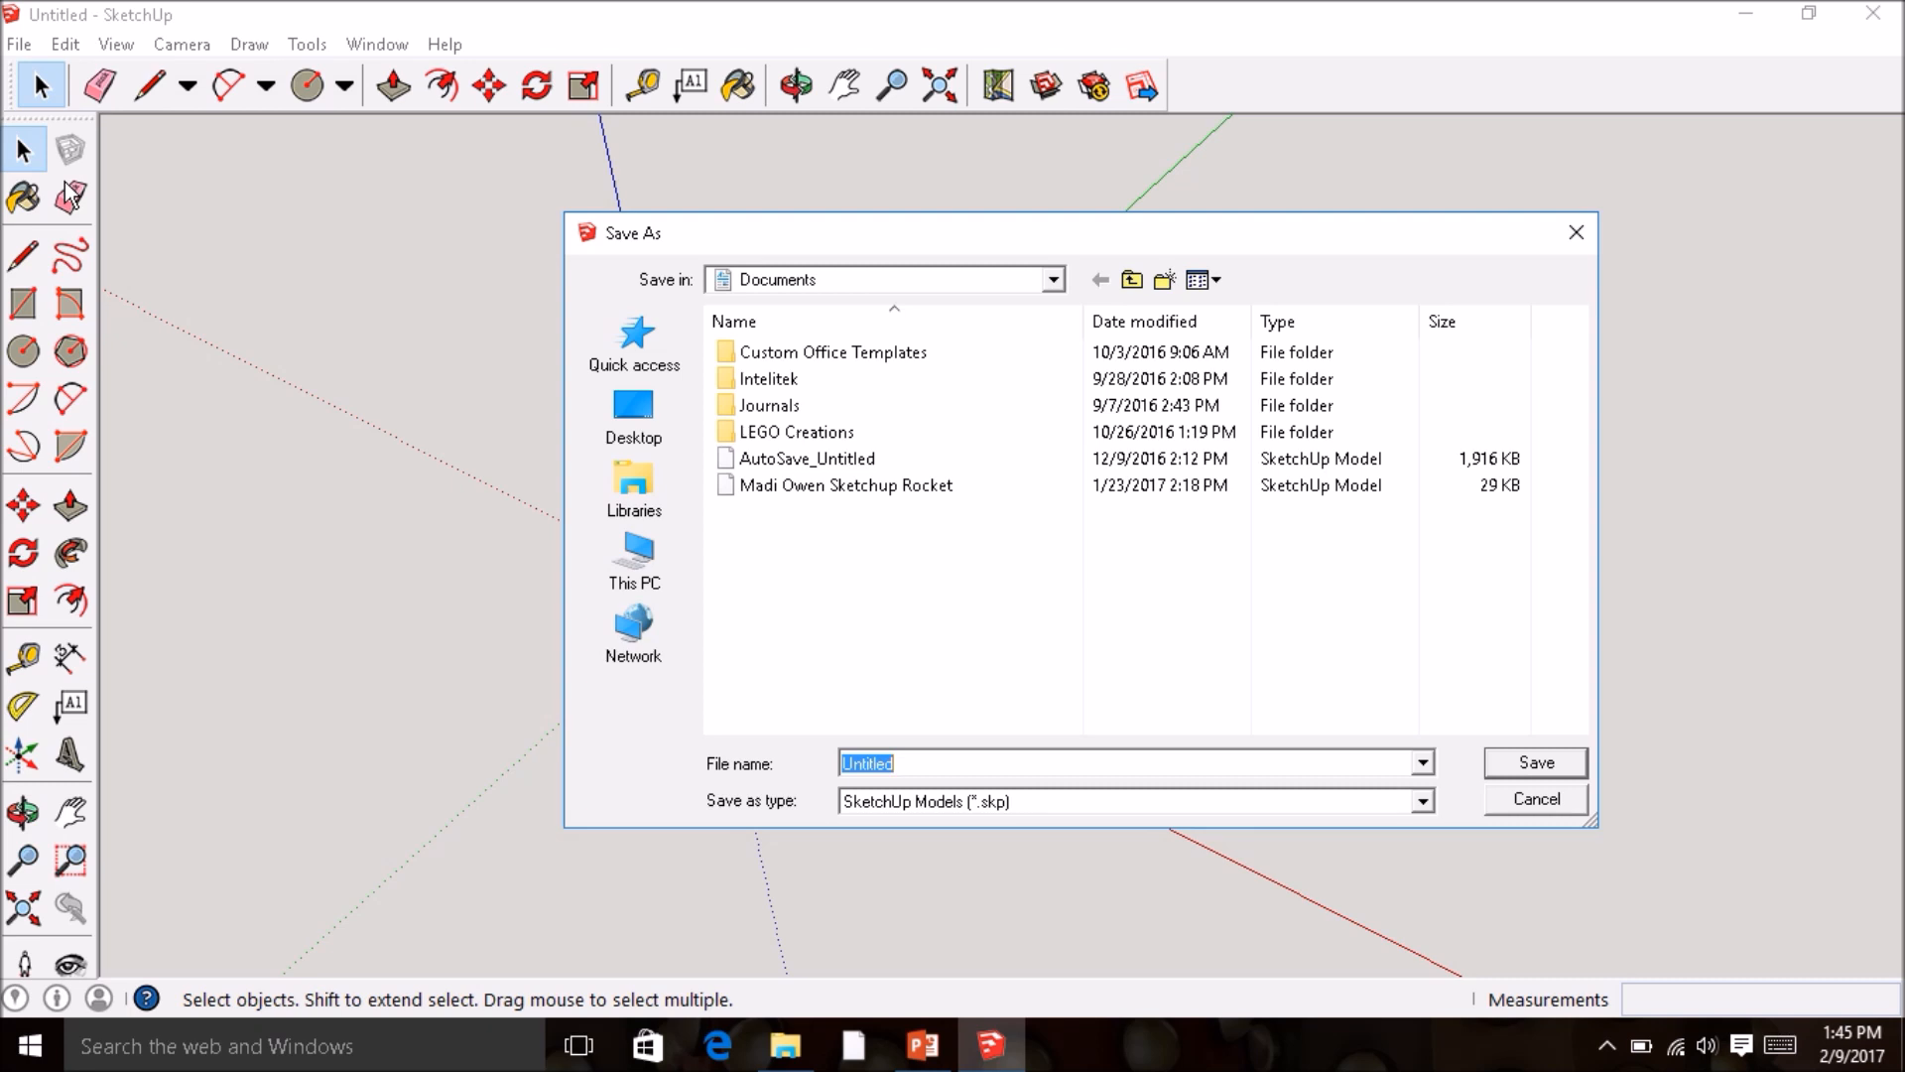
{"action": "left_click", "coordinate": [634, 568]}
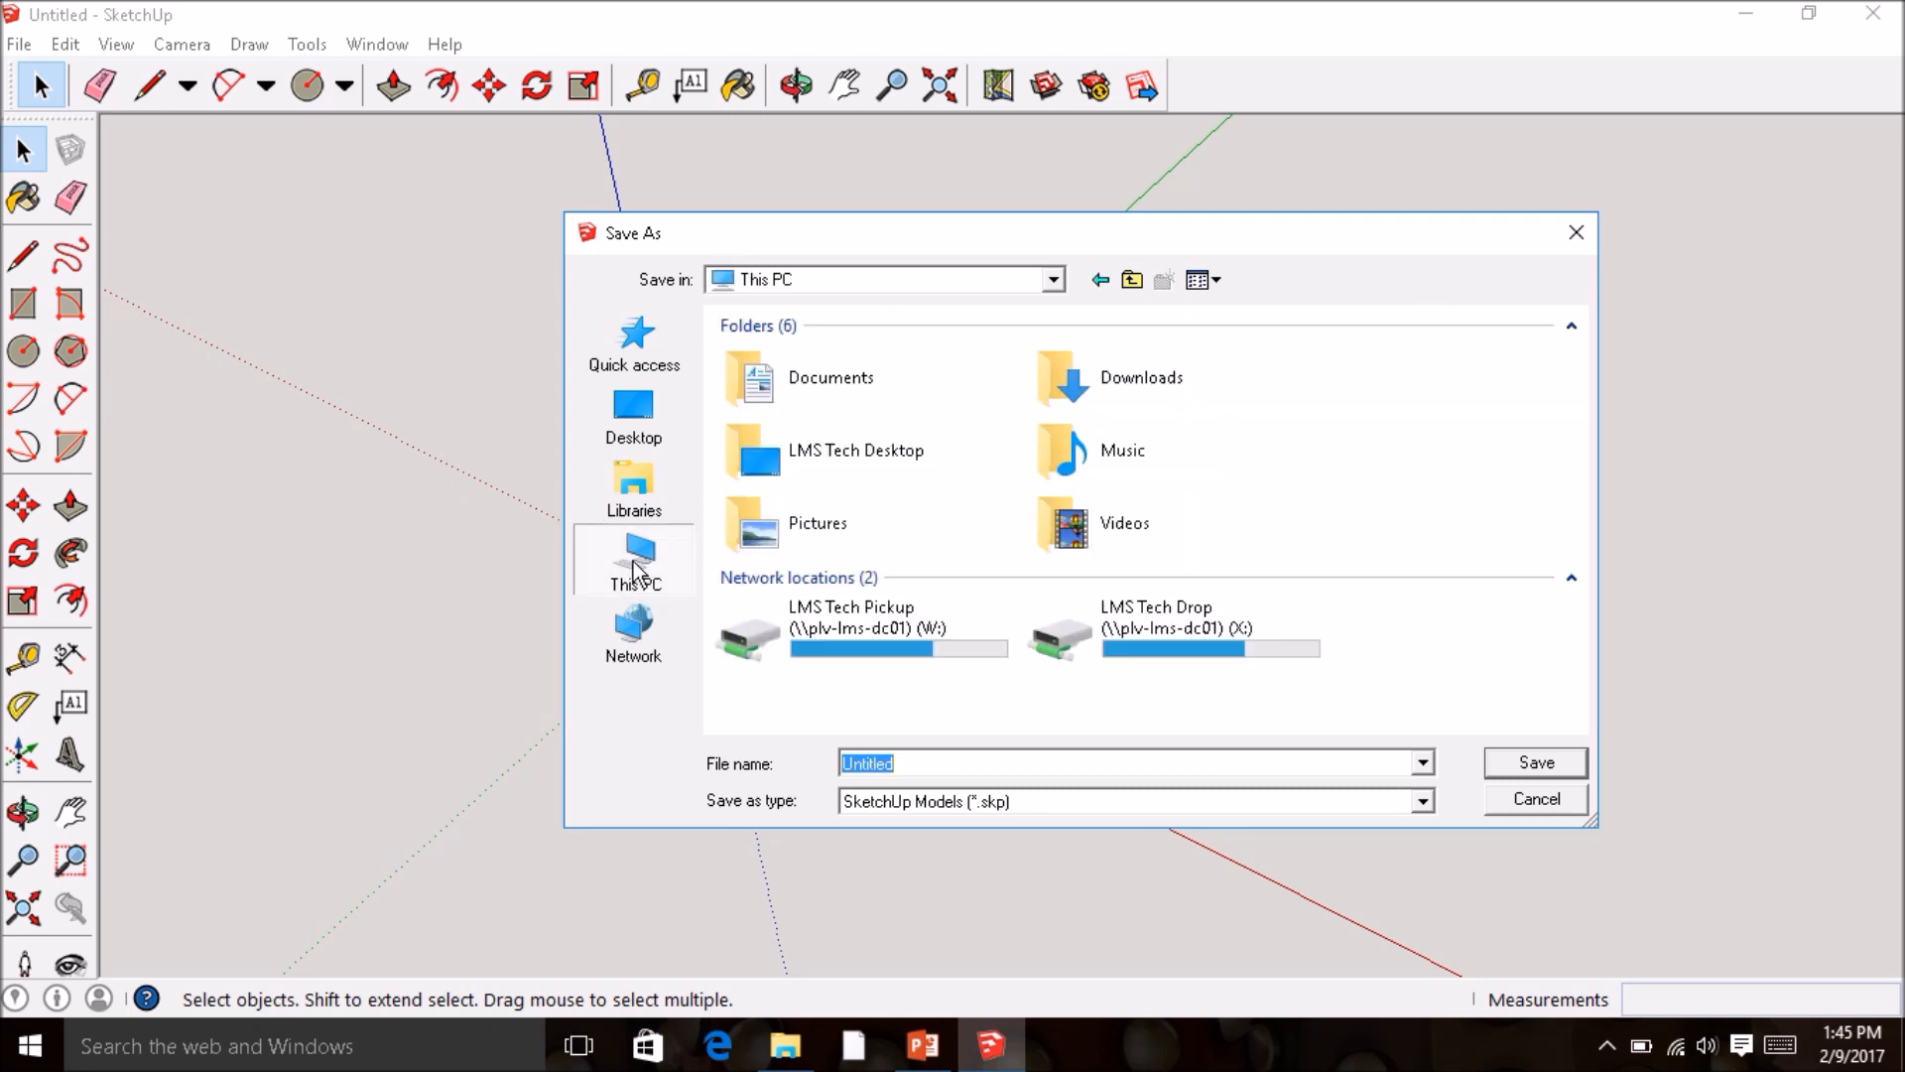
{"action": "left_click", "coordinate": [1151, 621]}
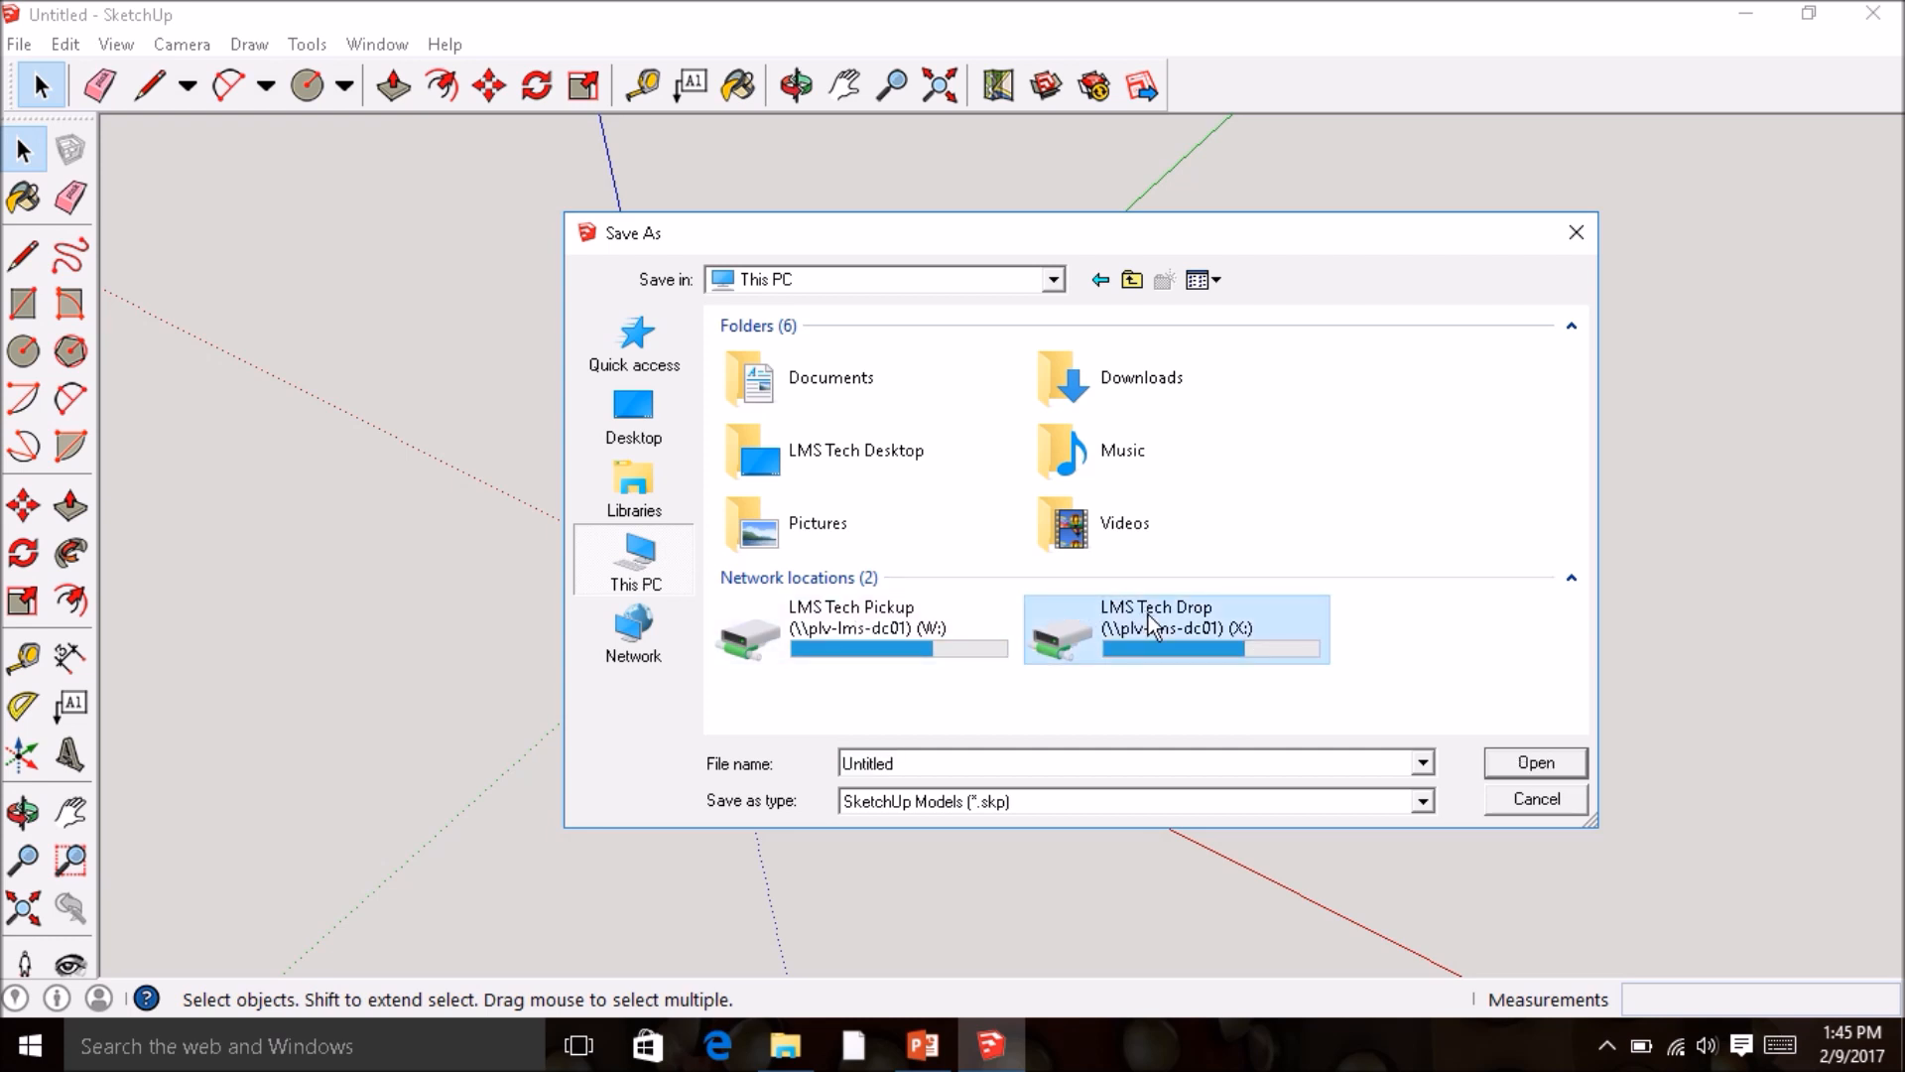
{"action": "double_click", "coordinate": [1148, 615]}
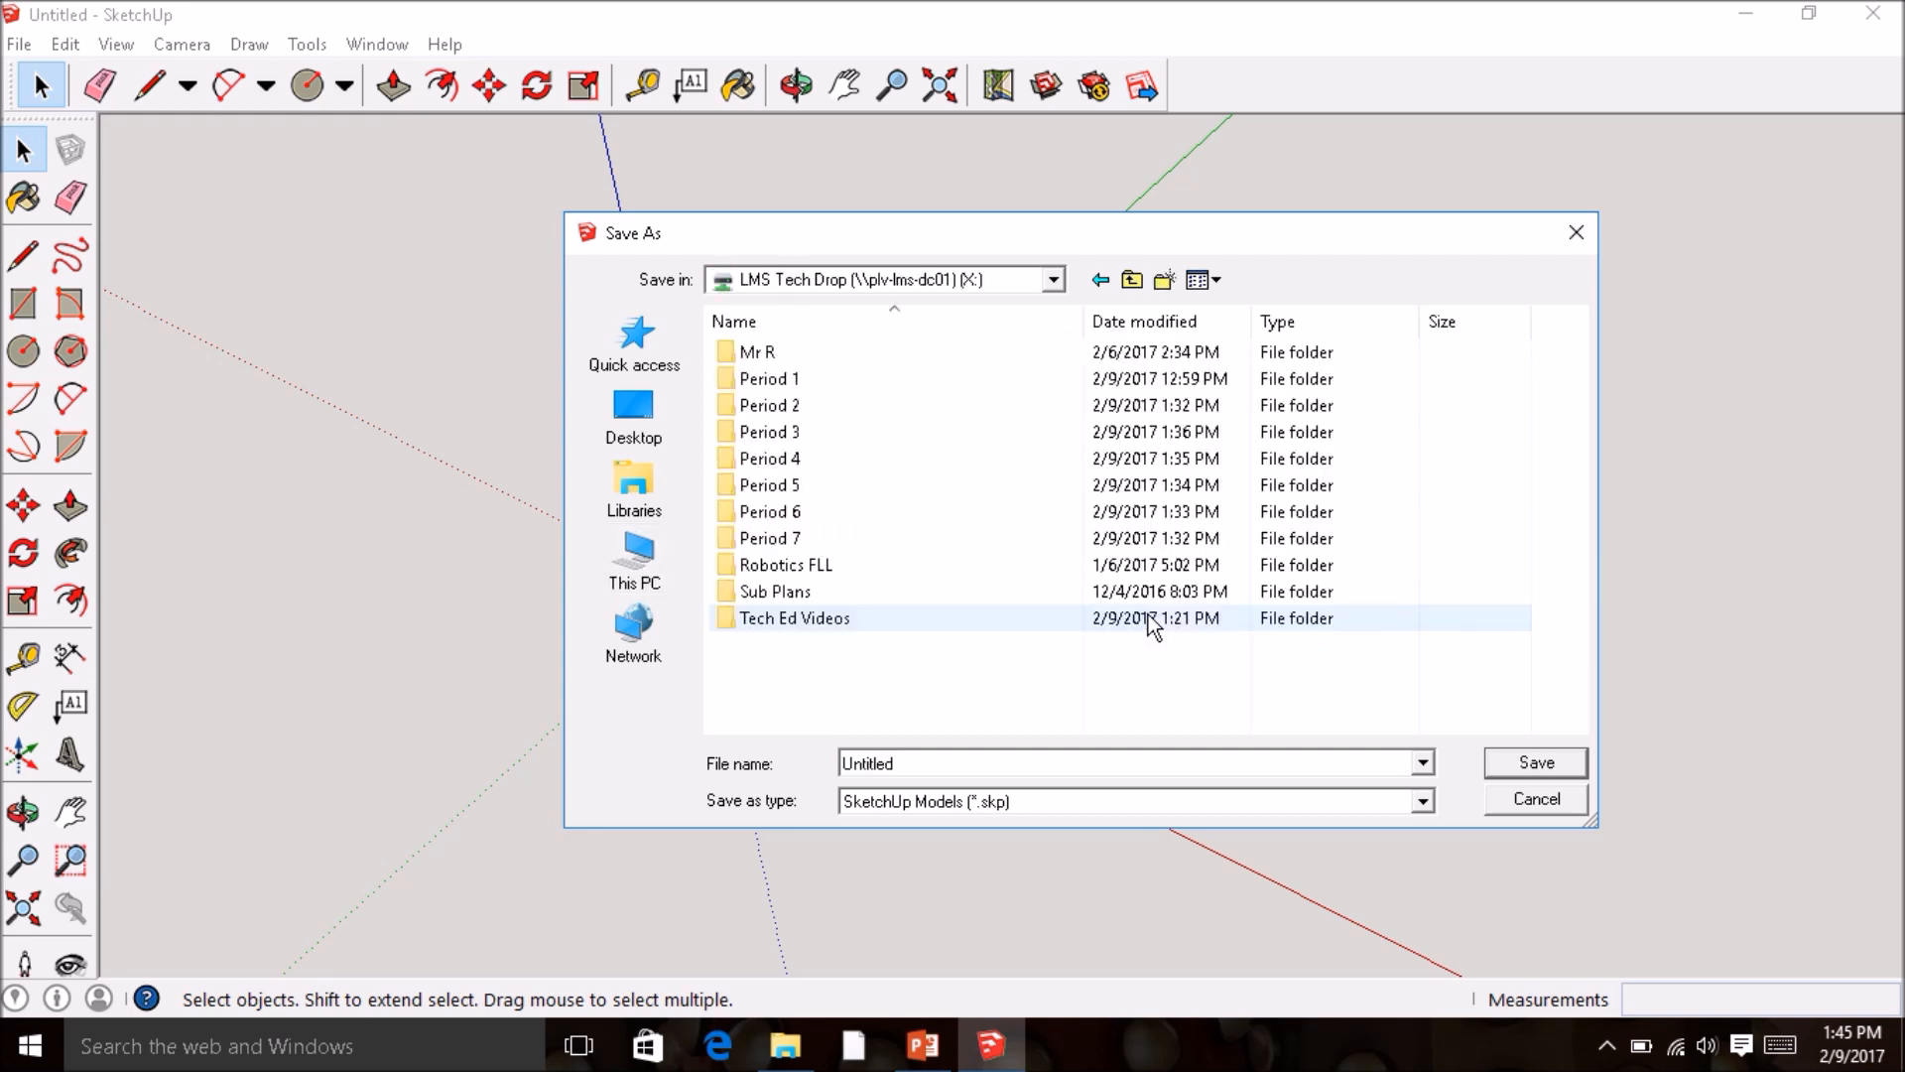
{"action": "double_click", "coordinate": [773, 382]}
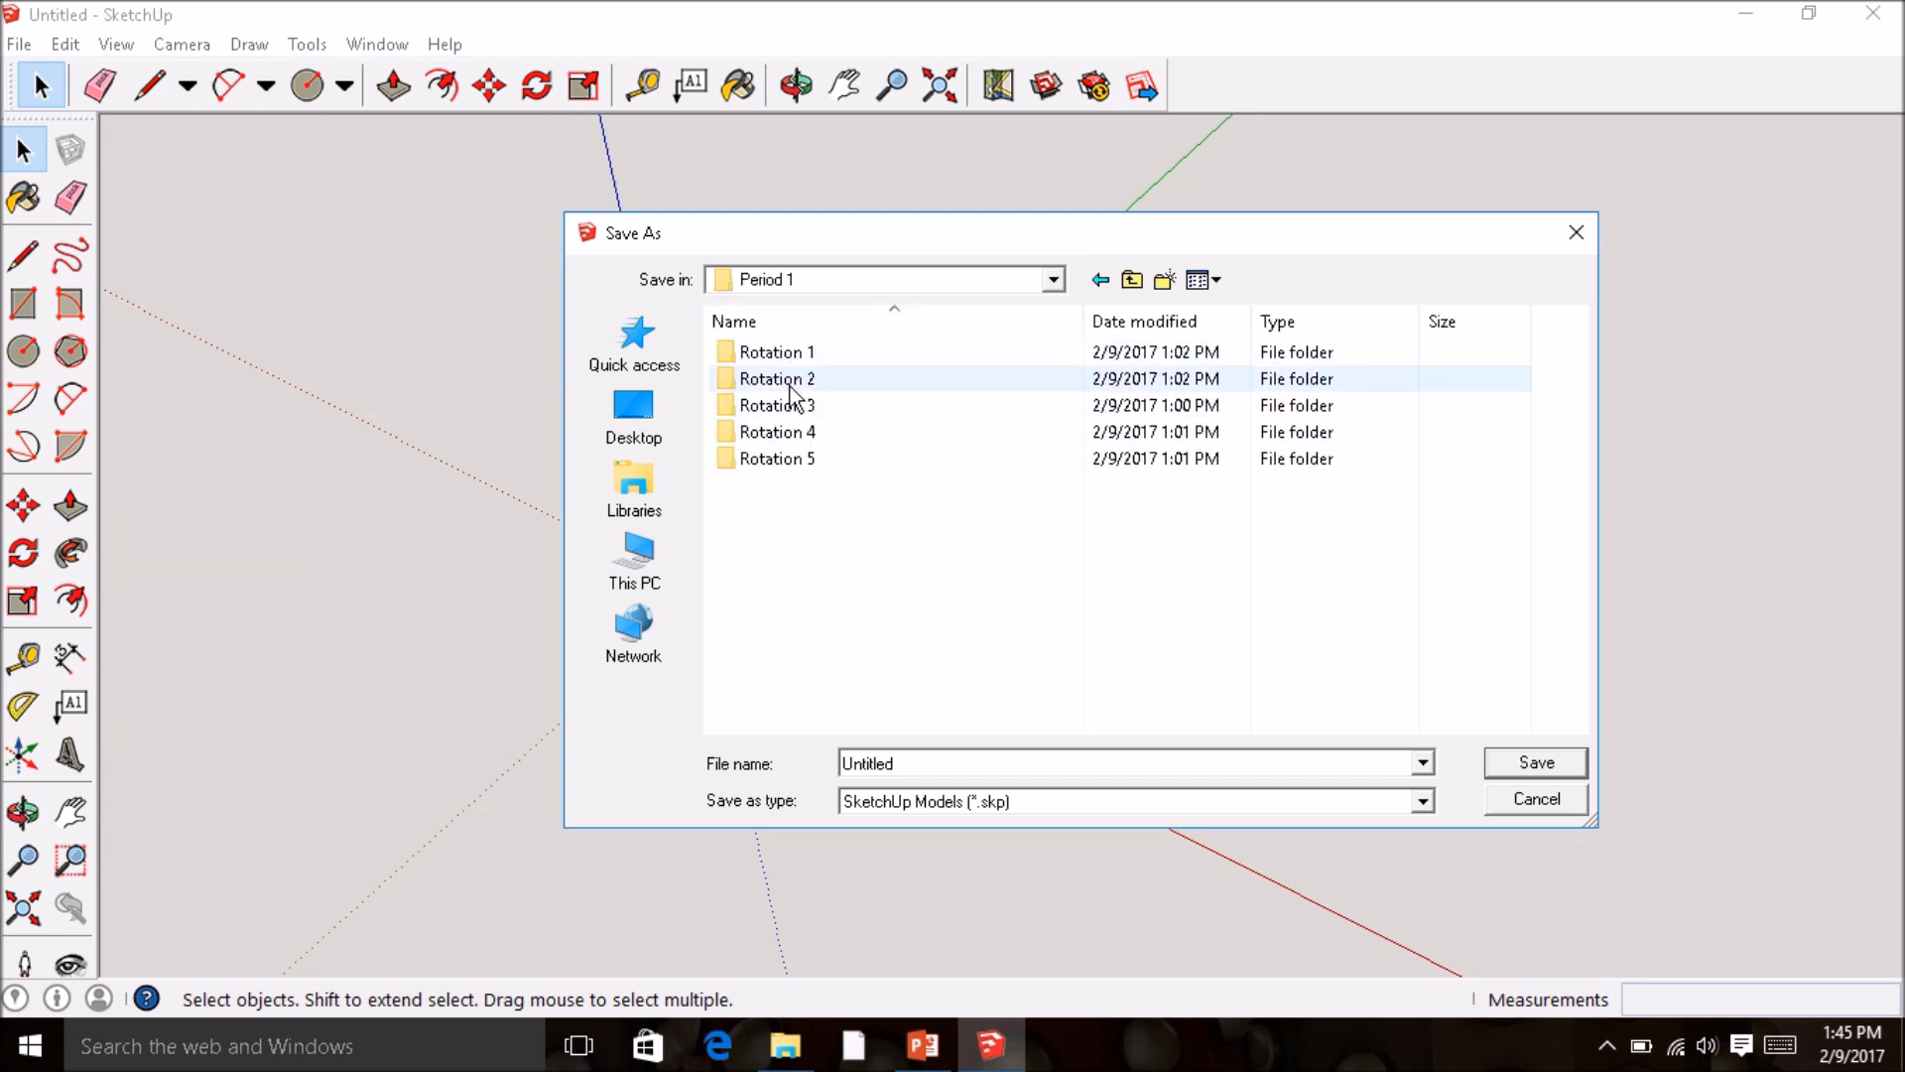
{"action": "double_click", "coordinate": [789, 436]}
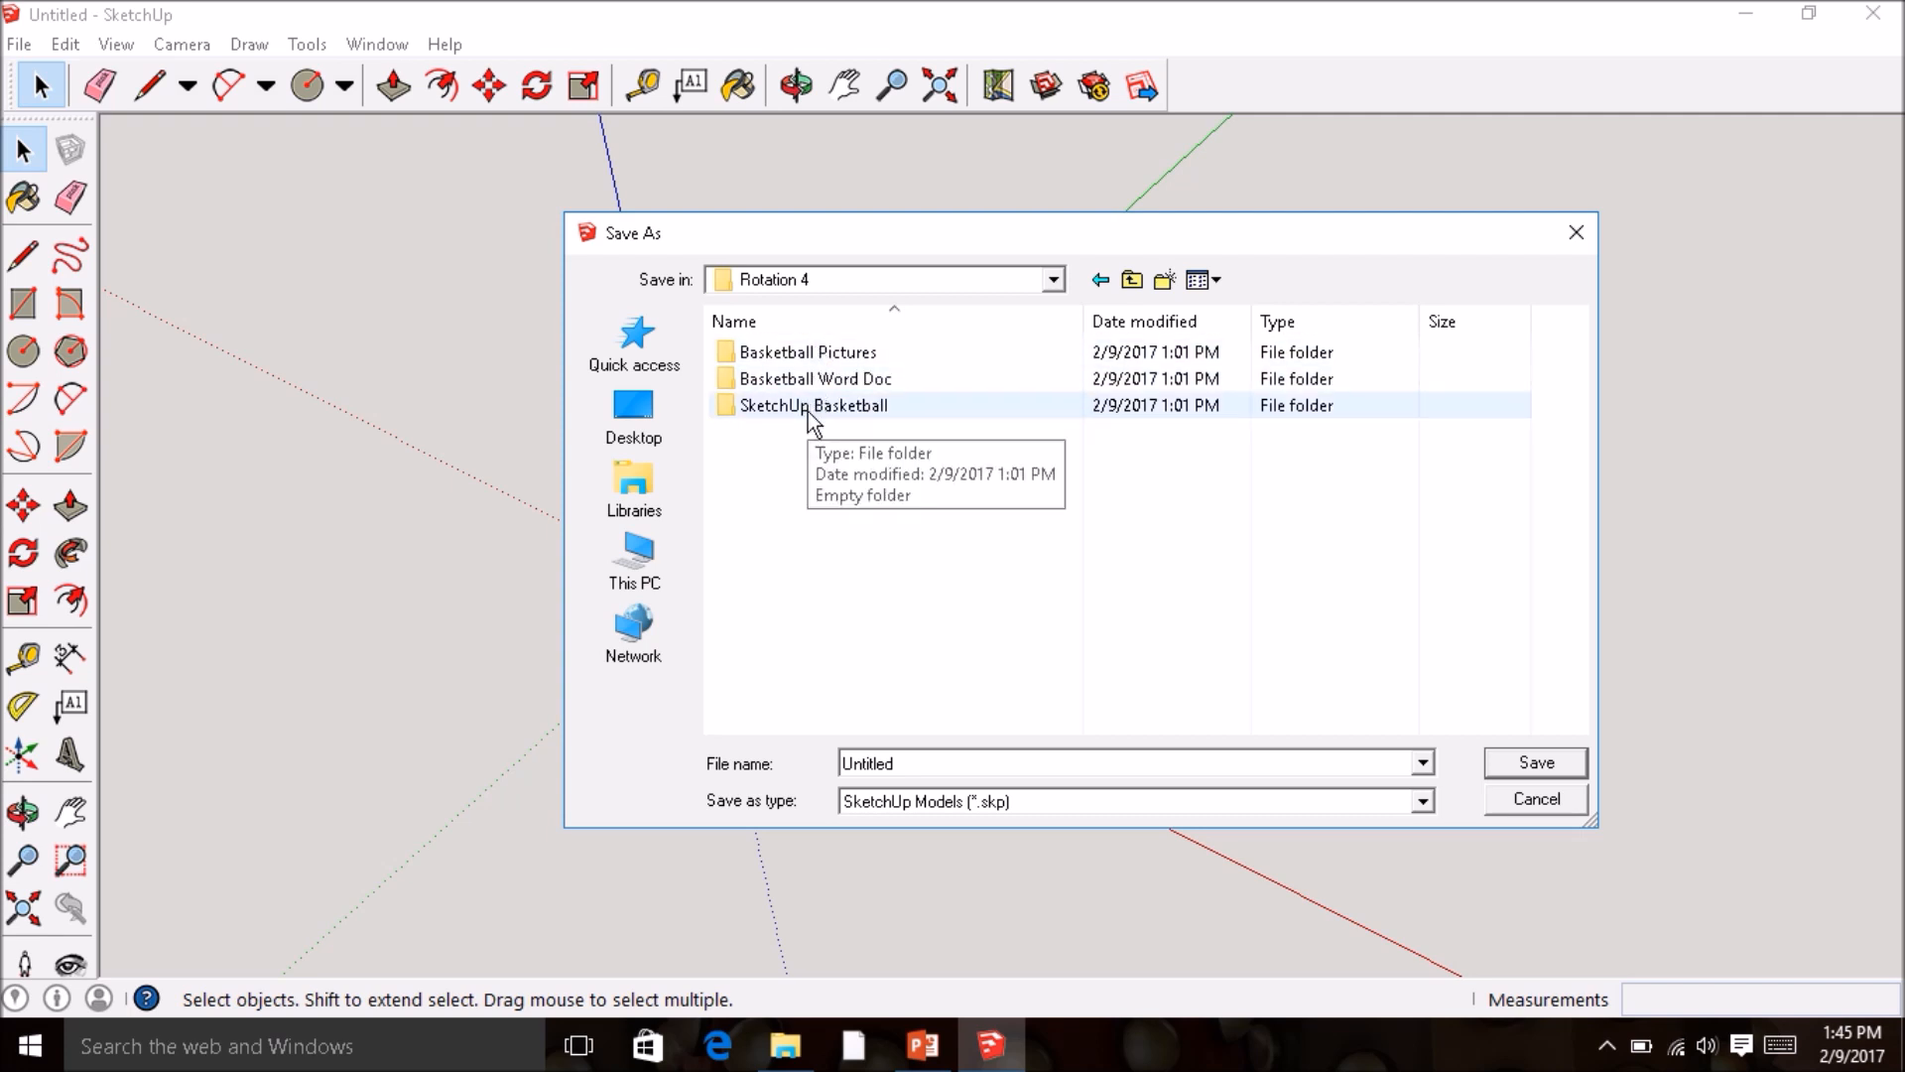
{"action": "double_click", "coordinate": [808, 406]}
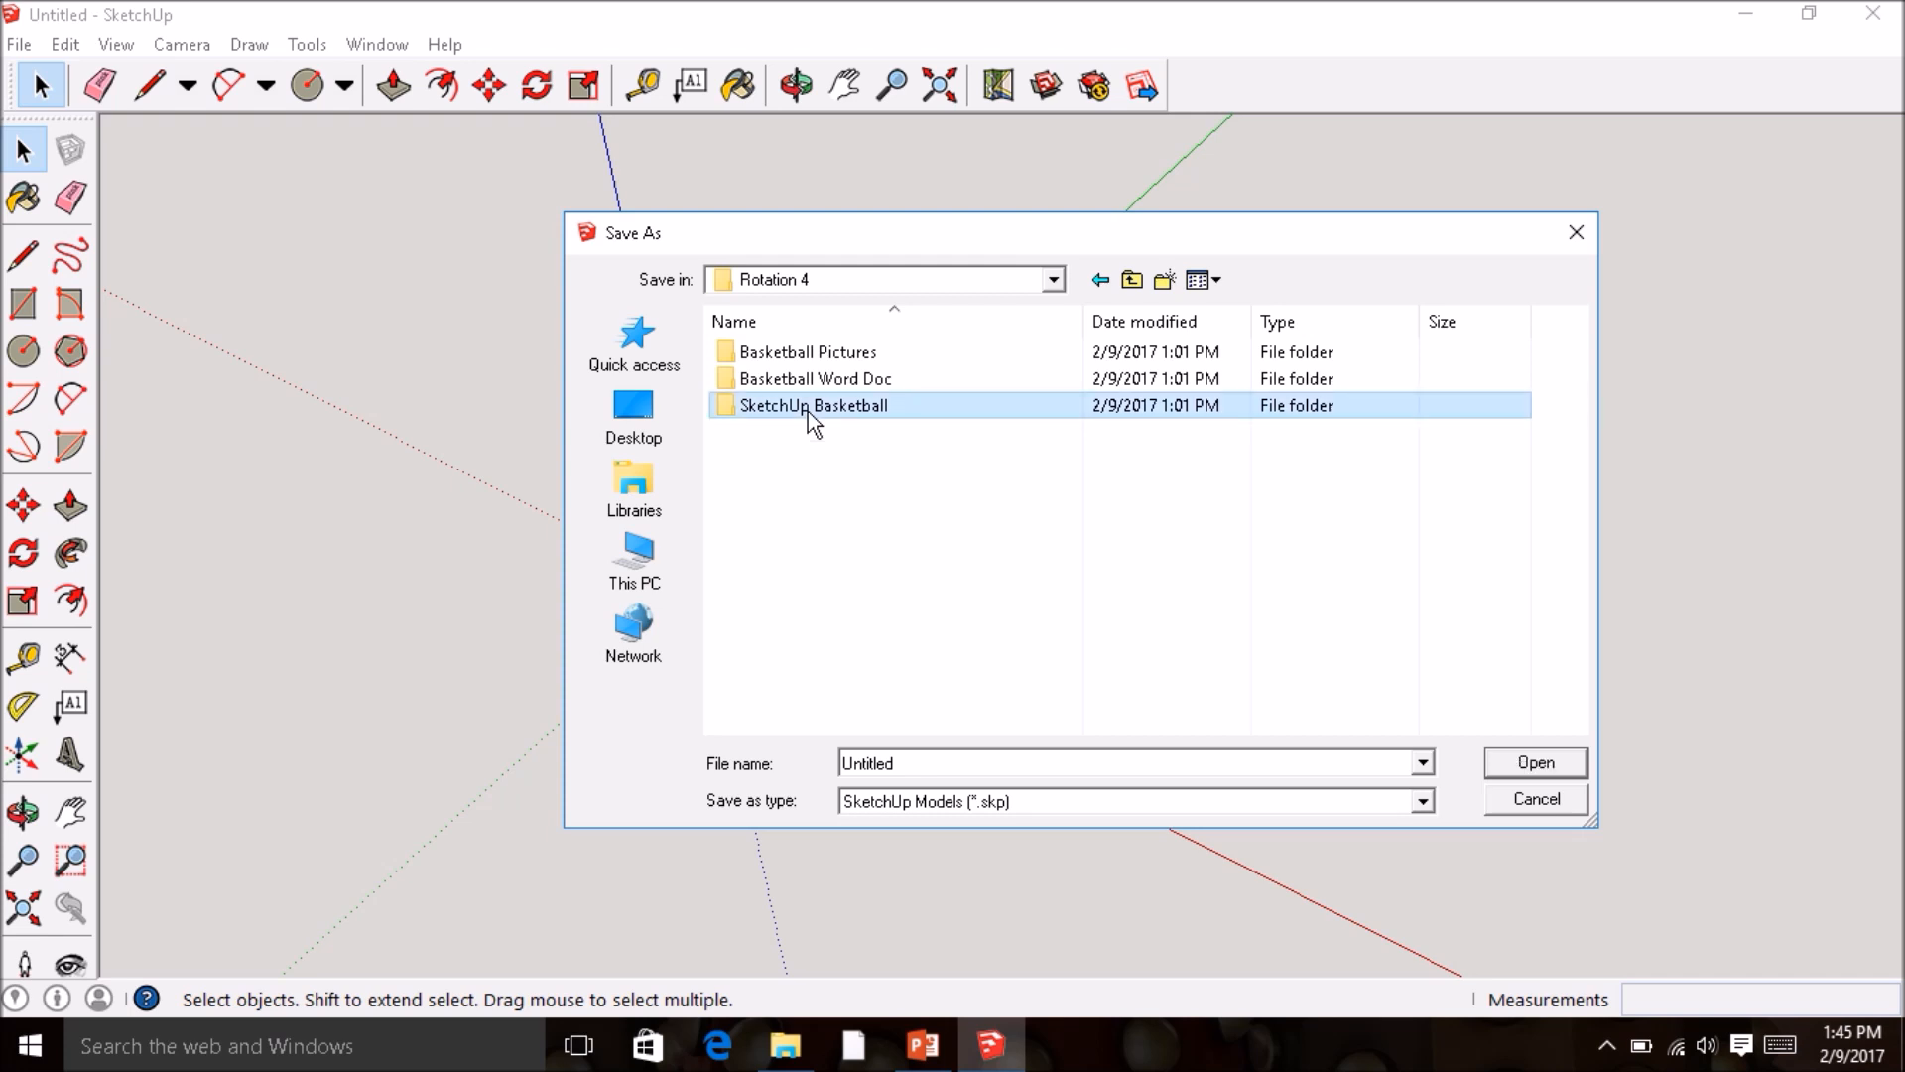
{"action": "left_click", "coordinate": [1057, 285]}
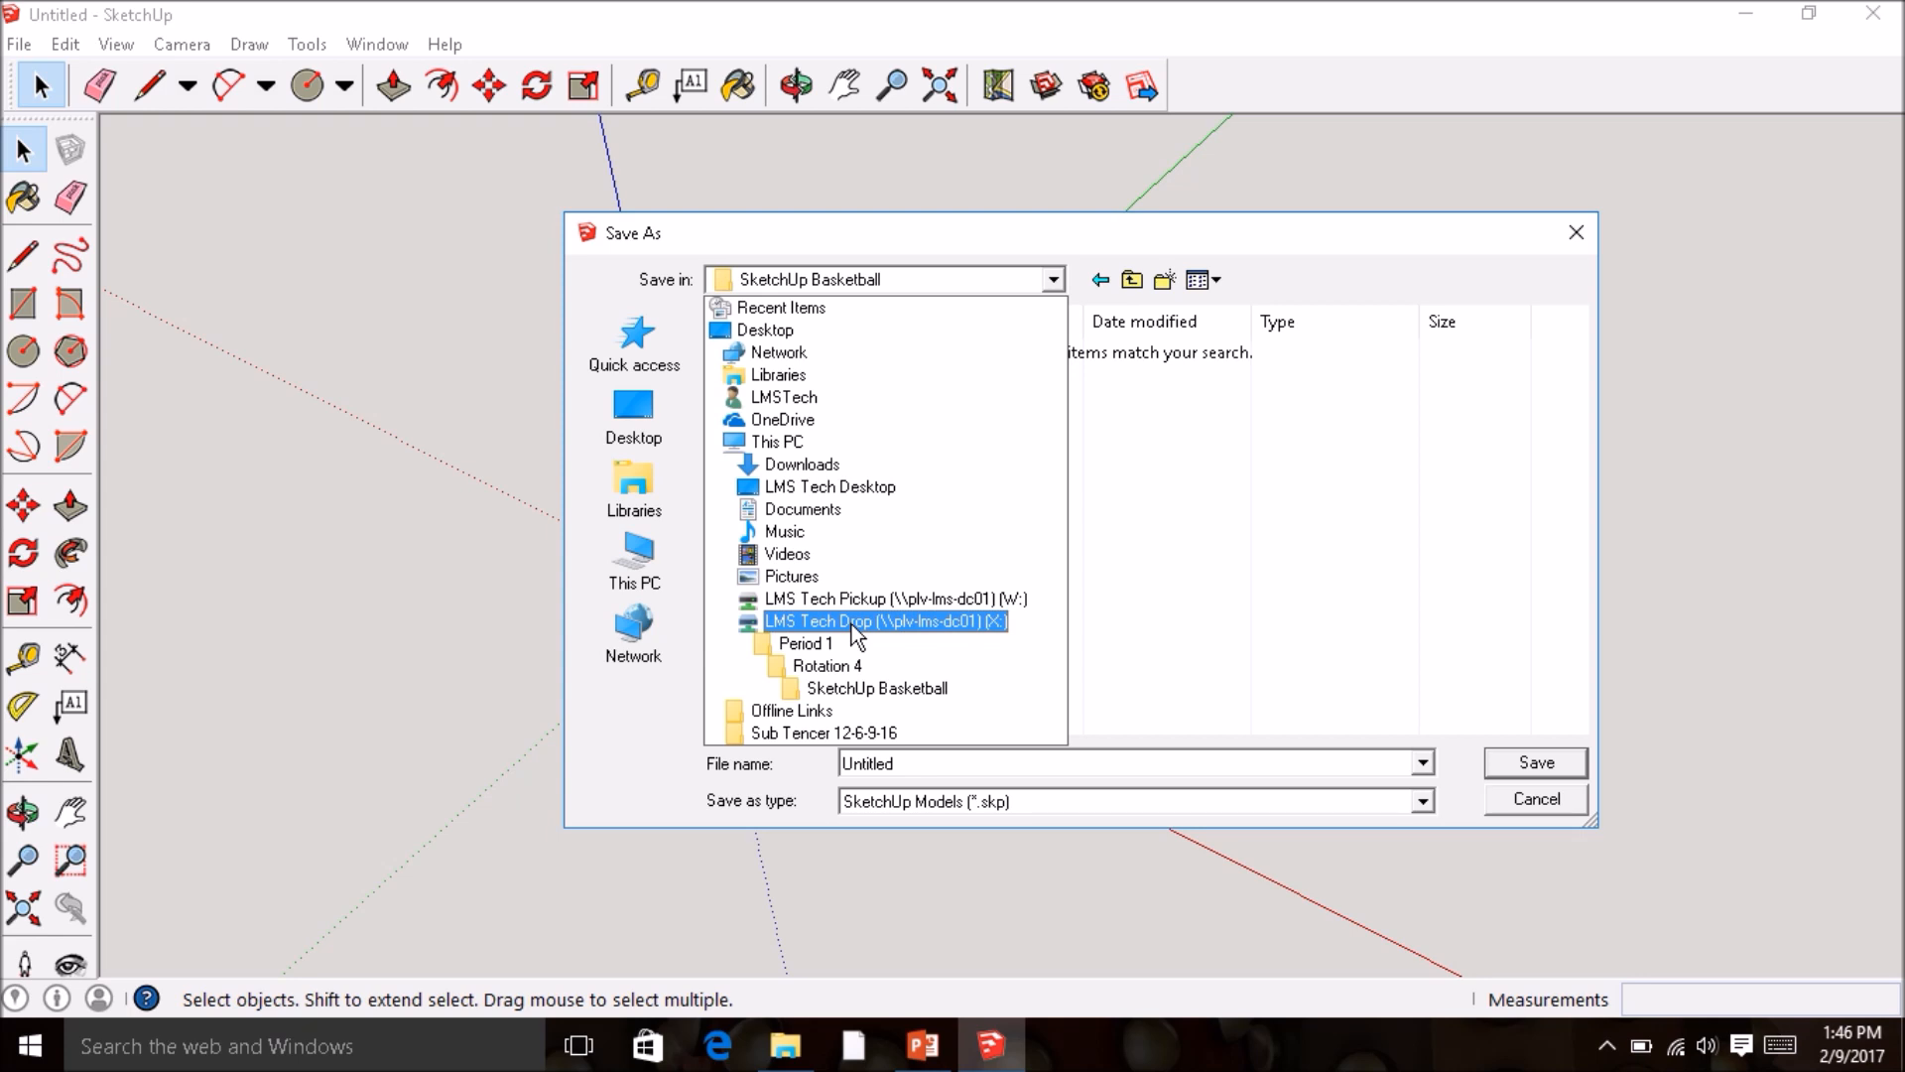
{"action": "left_click", "coordinate": [838, 685]}
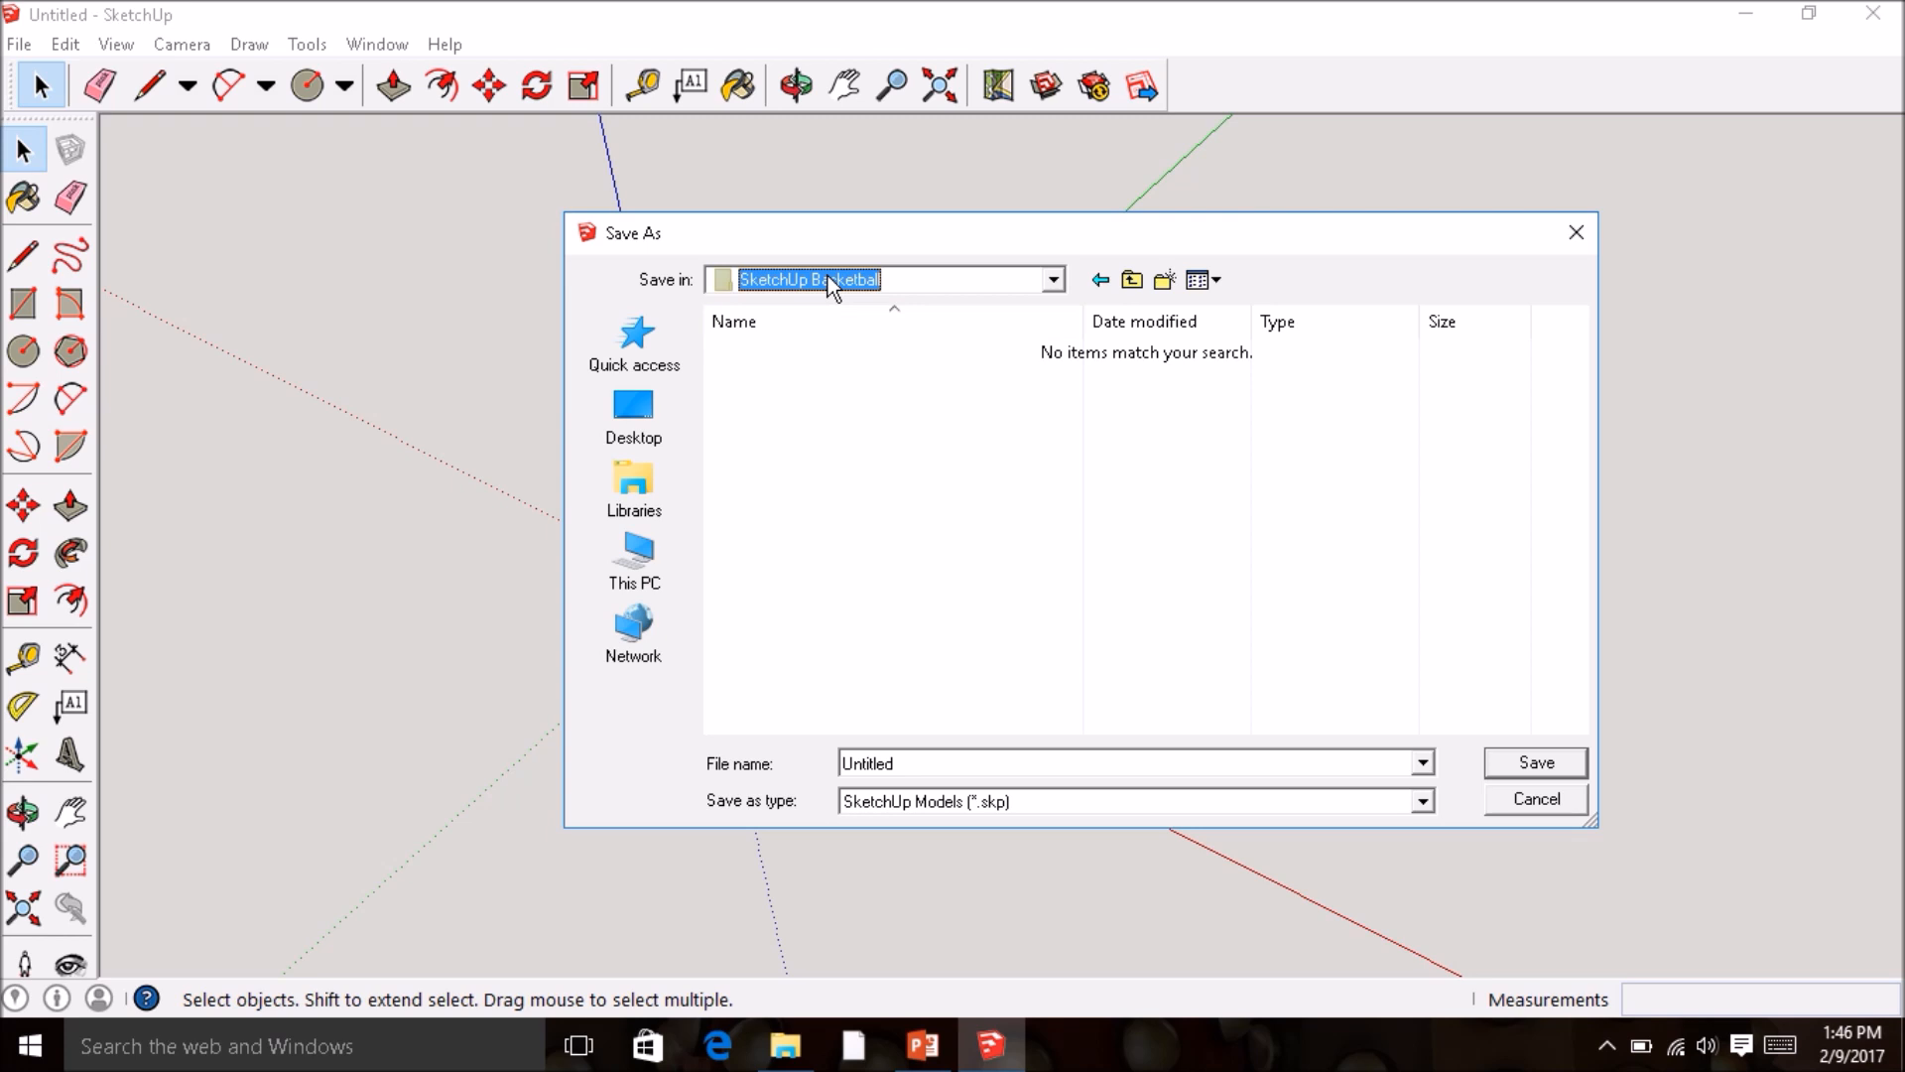
- Name the file "First Last Name" and save it as a SketchUp model
{"action": "double_click", "coordinate": [931, 758]}
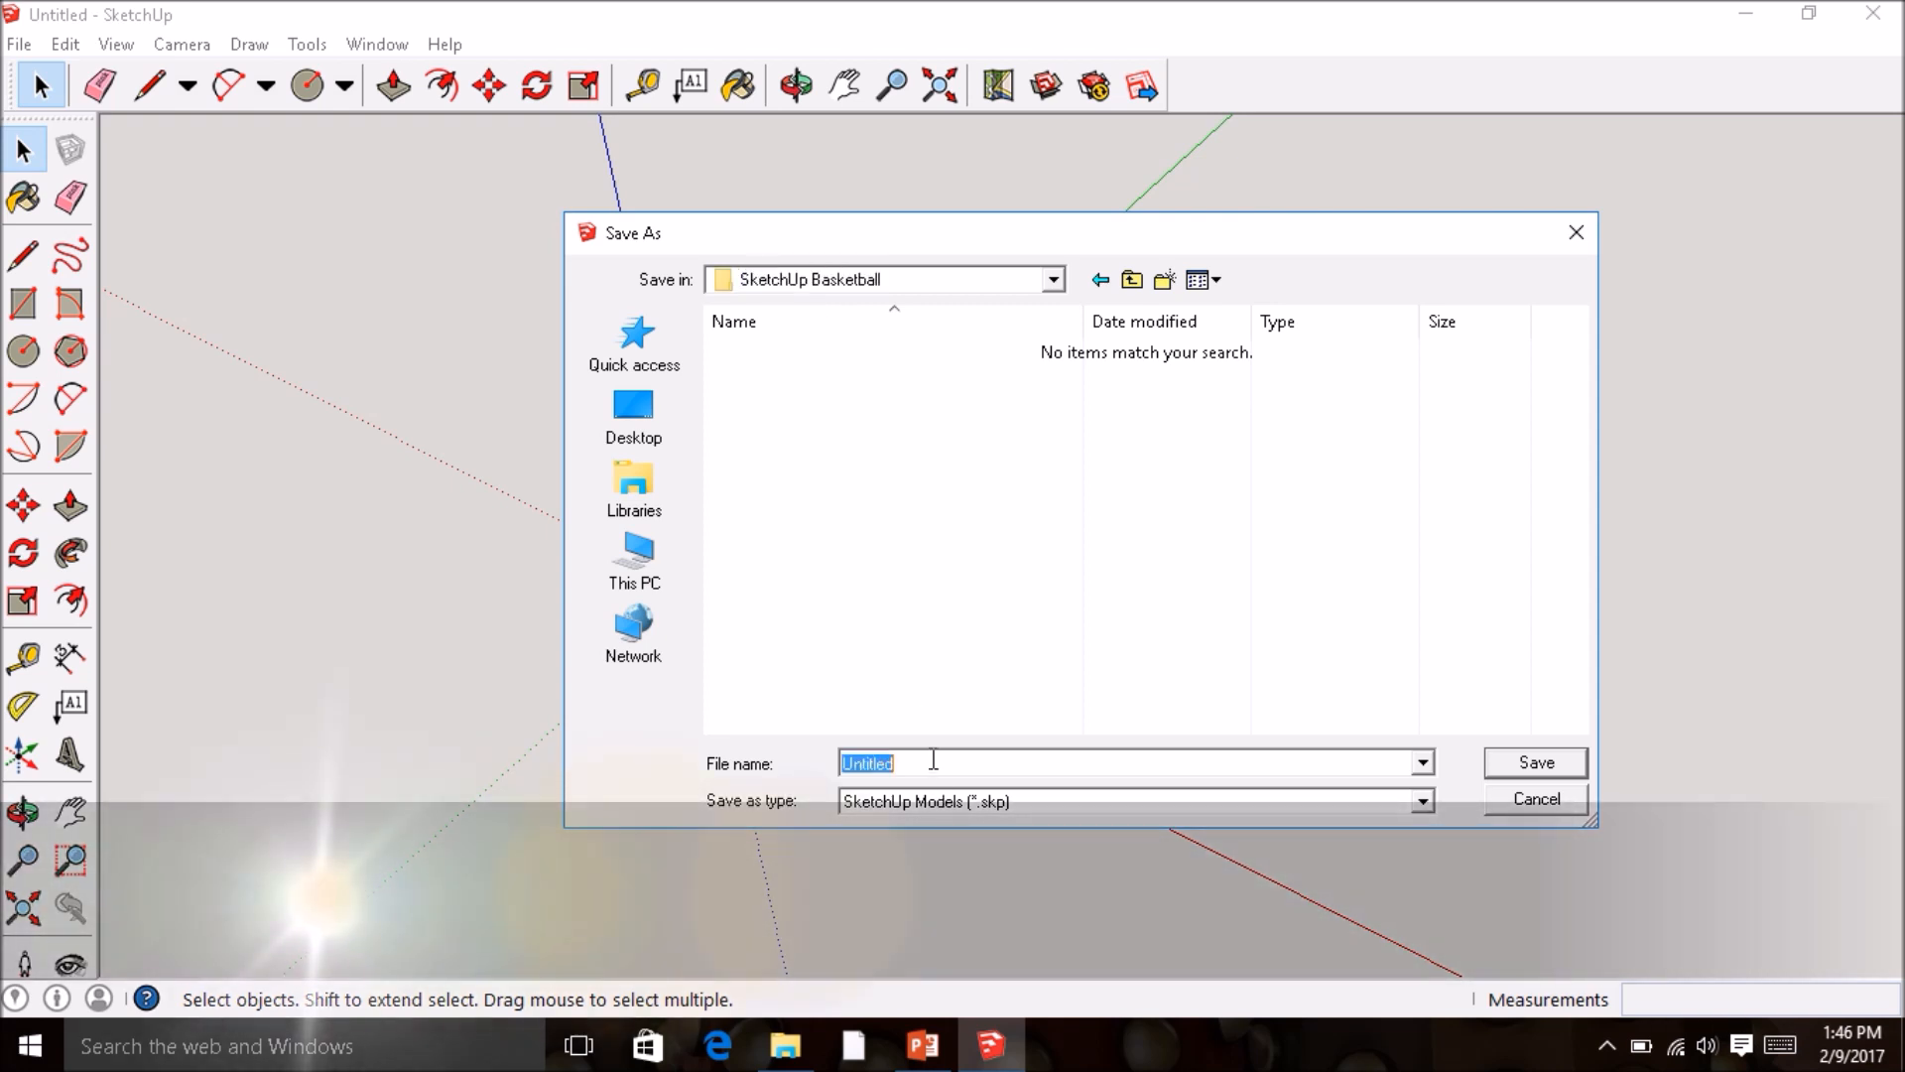
{"action": "type", "text": "Fi"}
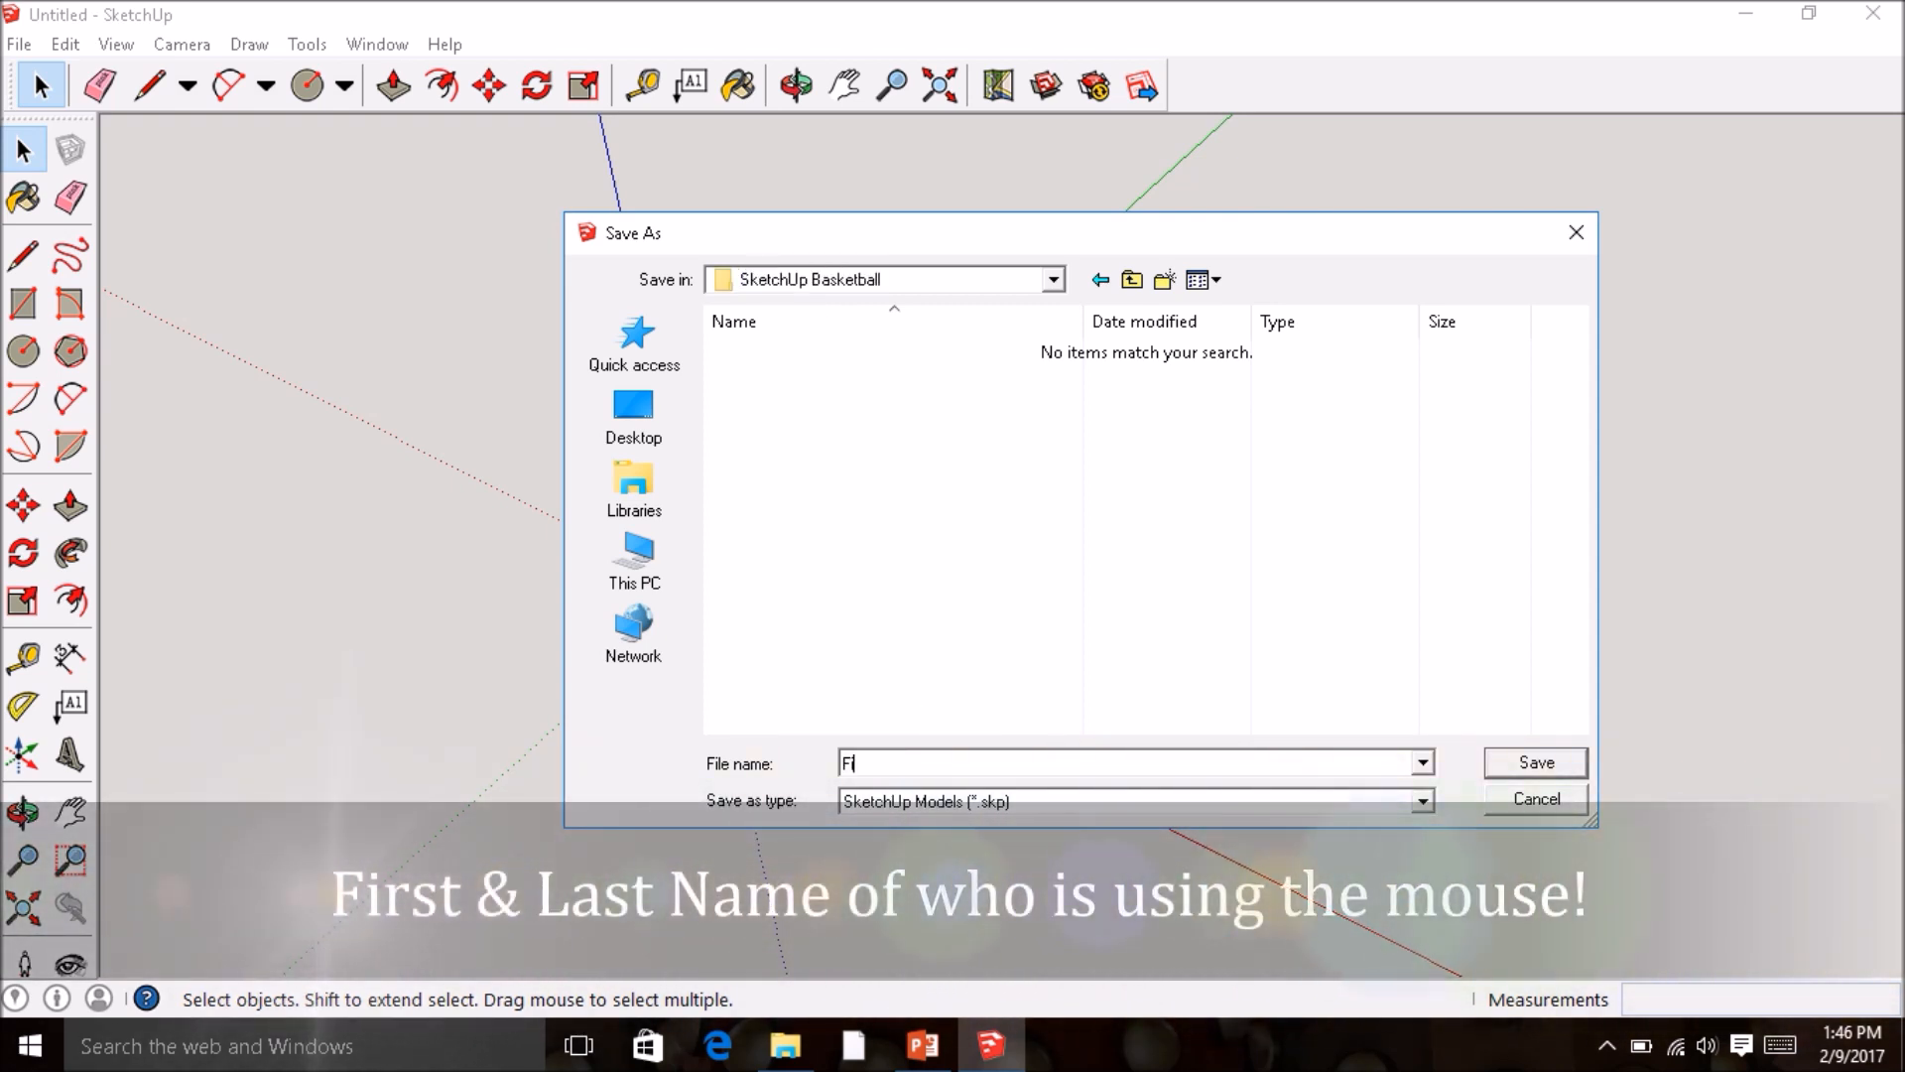
{"action": "type", "text": "rst LA"}
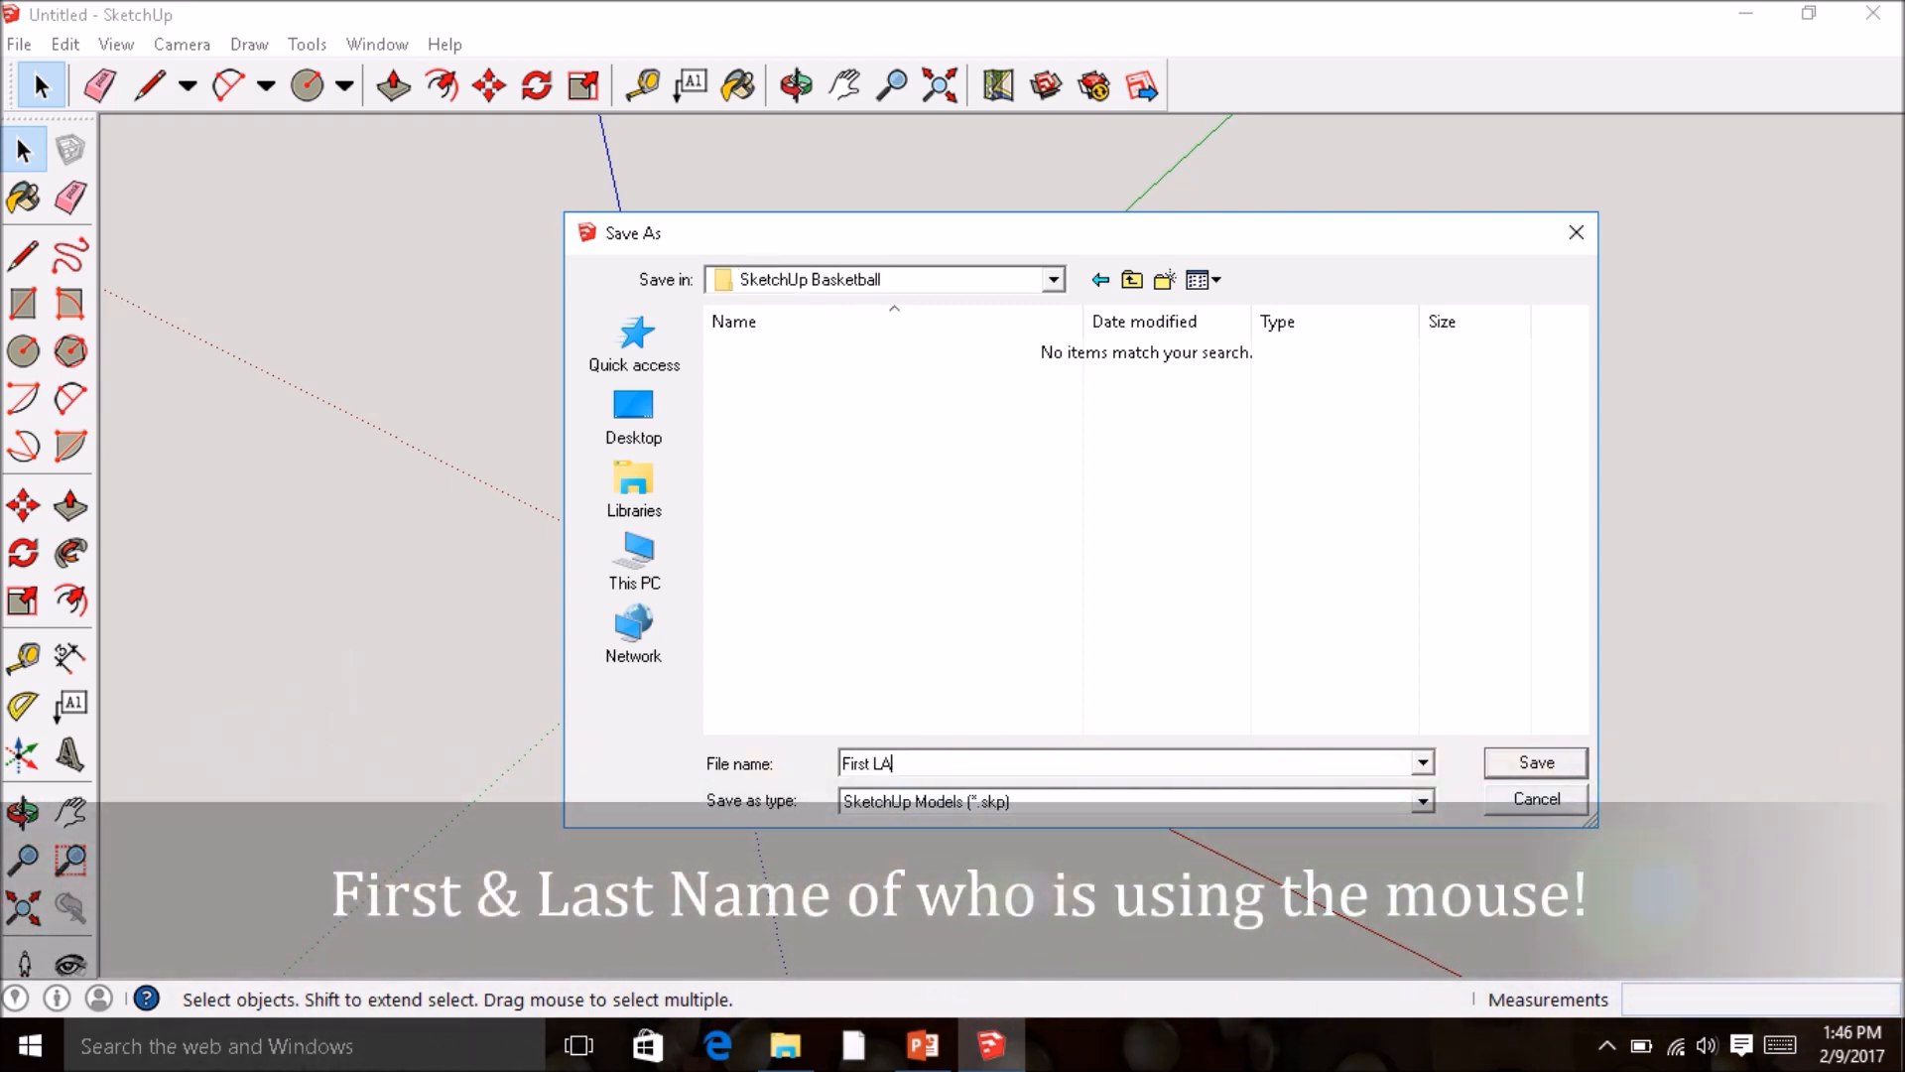
{"action": "key", "text": "BackSpace"}
{"action": "type", "text": "ast"}
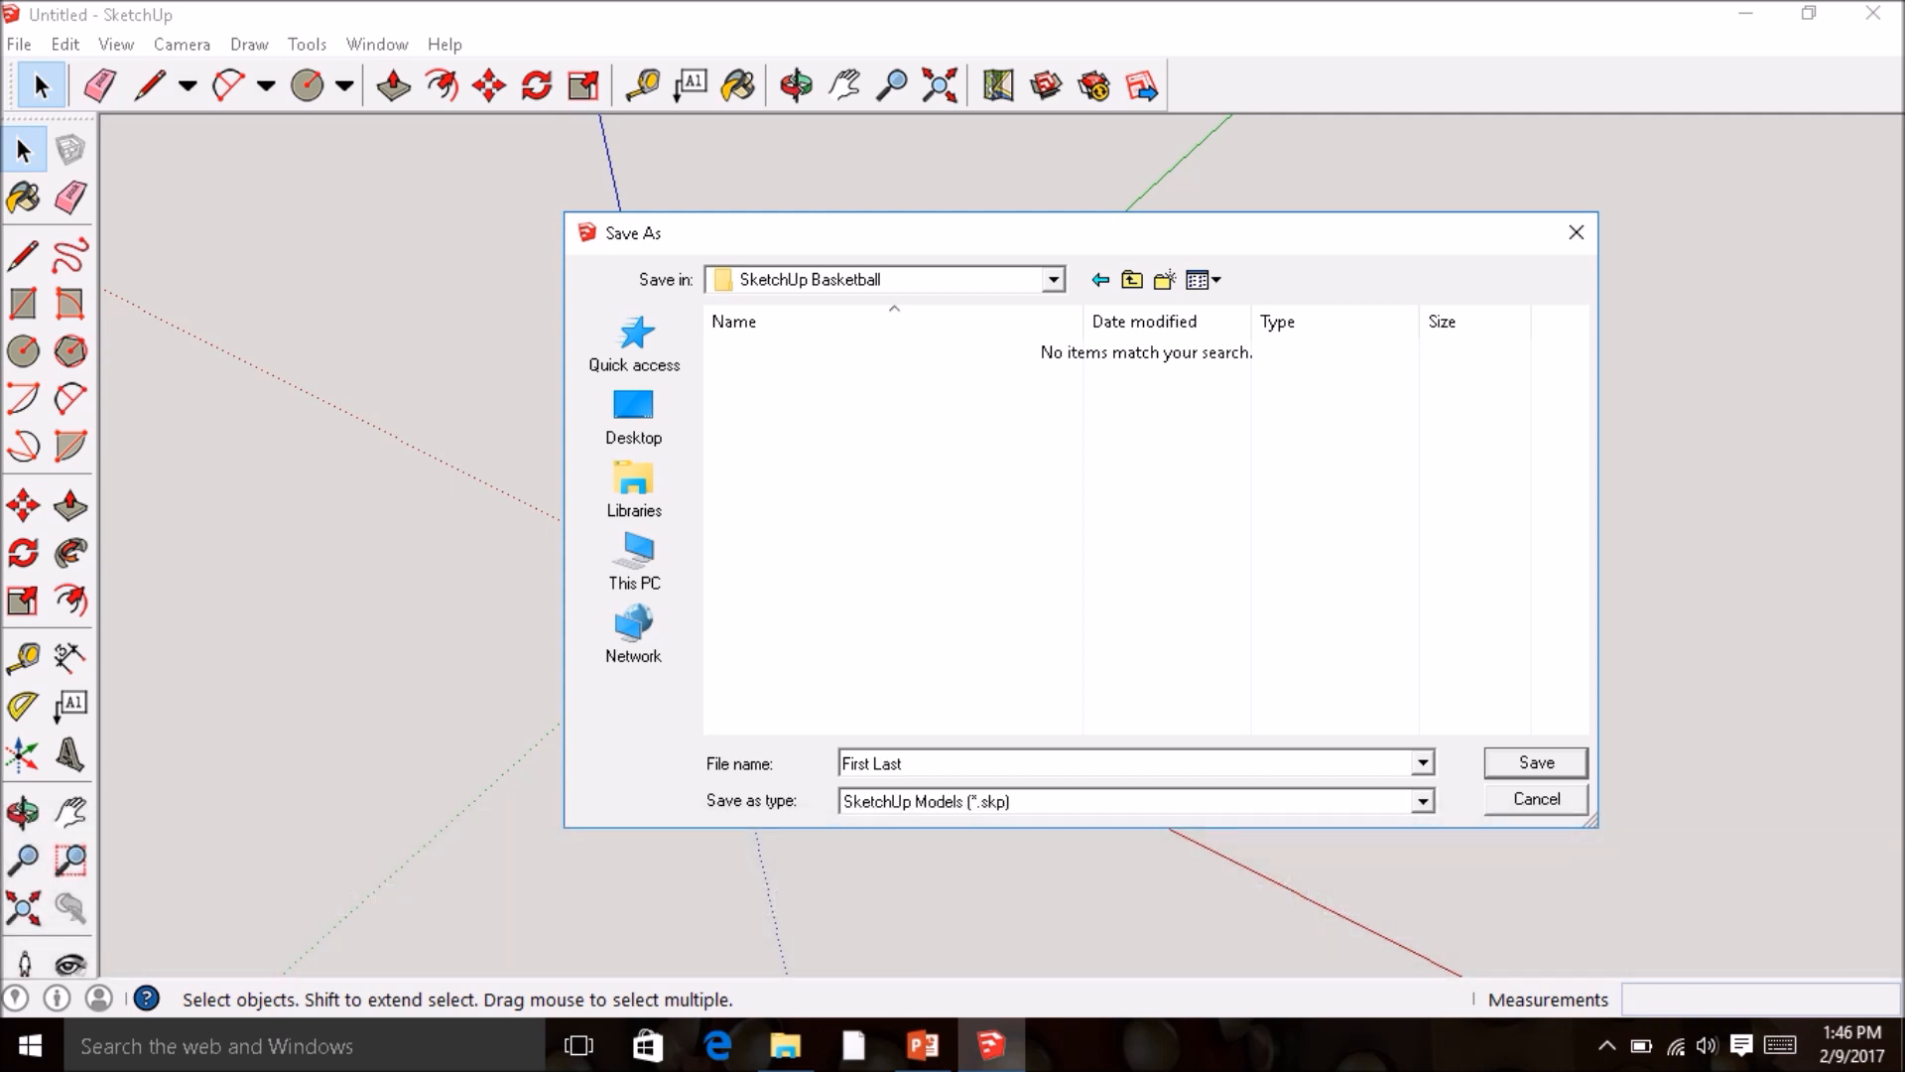
{"action": "type", "text": " Name"}
{"action": "left_click", "coordinate": [1534, 764]}
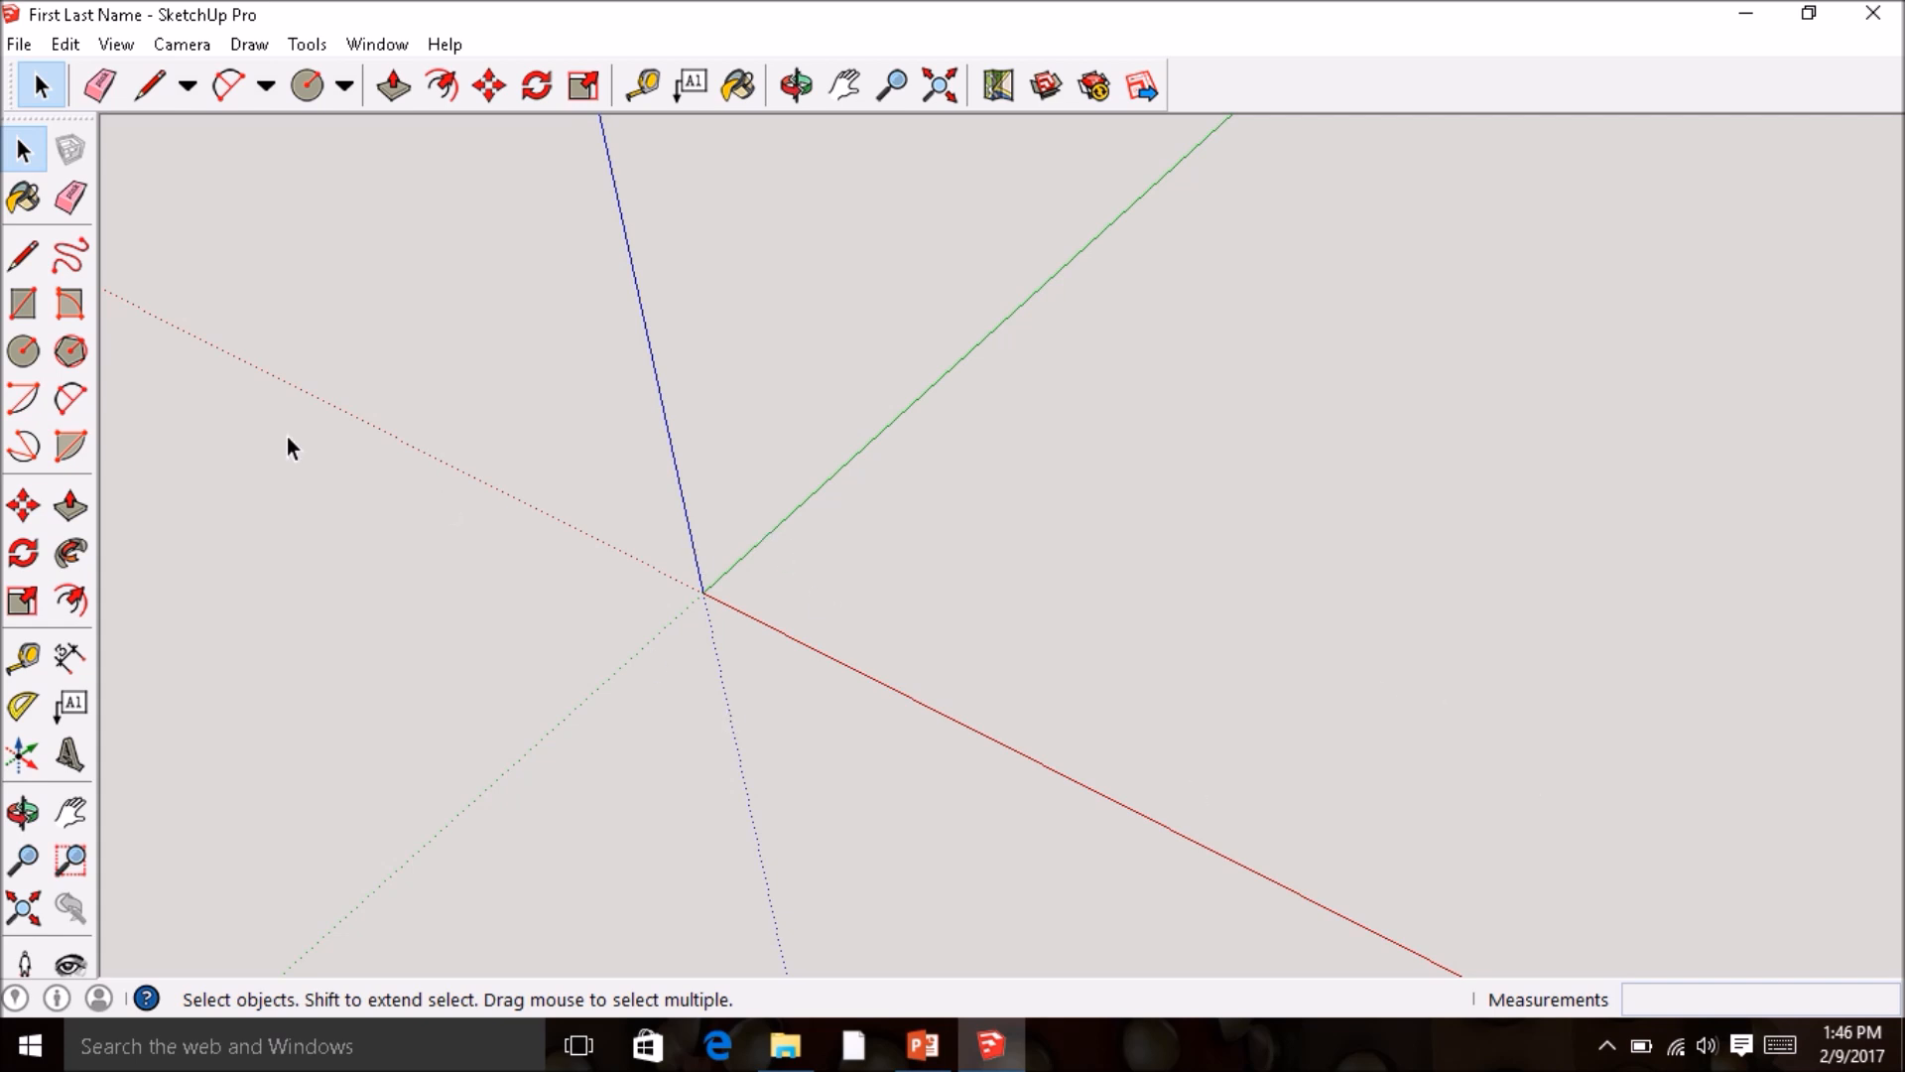
- Undock the Large Tool Set so it floats over the drawing area, and dock it back in its original place
{"action": "left_click_drag", "start_coordinate": [39, 119], "coordinate": [248, 199]}
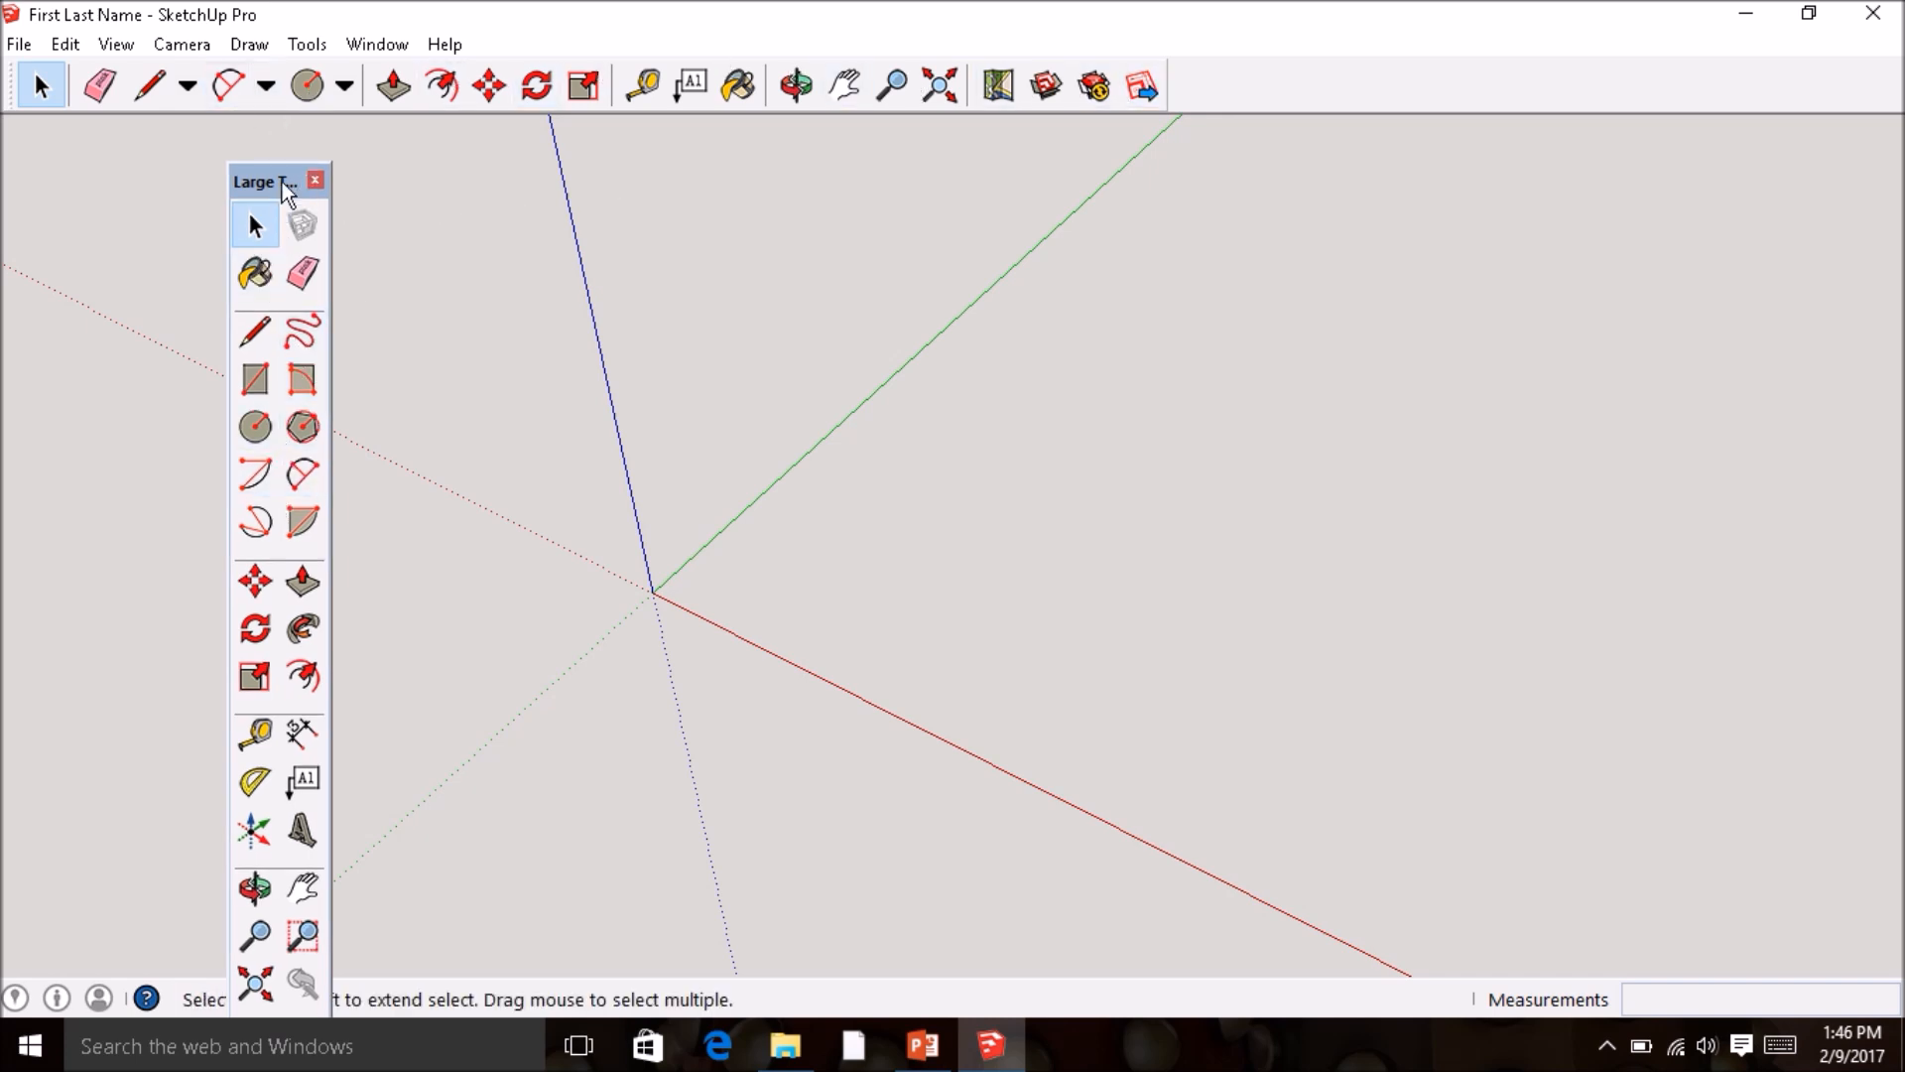
{"action": "left_click_drag", "start_coordinate": [286, 184], "coordinate": [8, 164]}
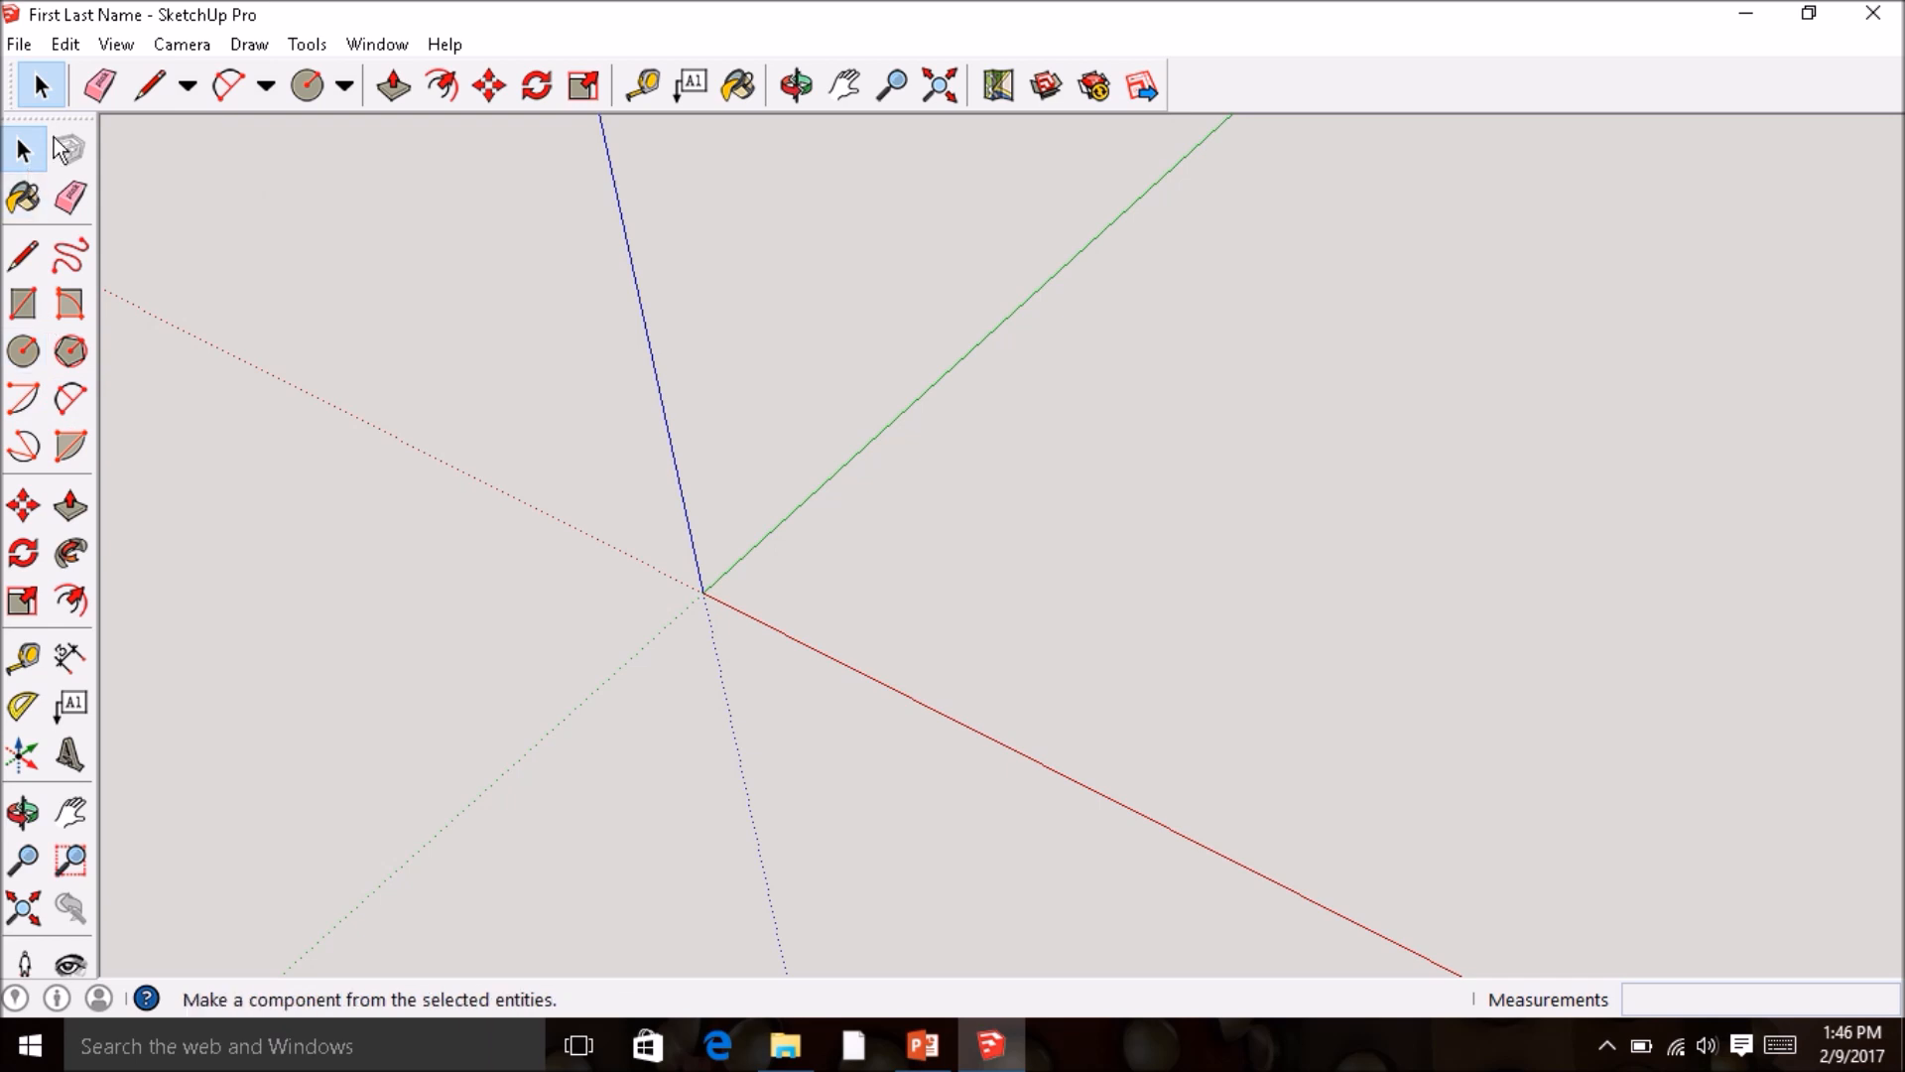
{"action": "left_click_drag", "start_coordinate": [55, 120], "coordinate": [16, 137]}
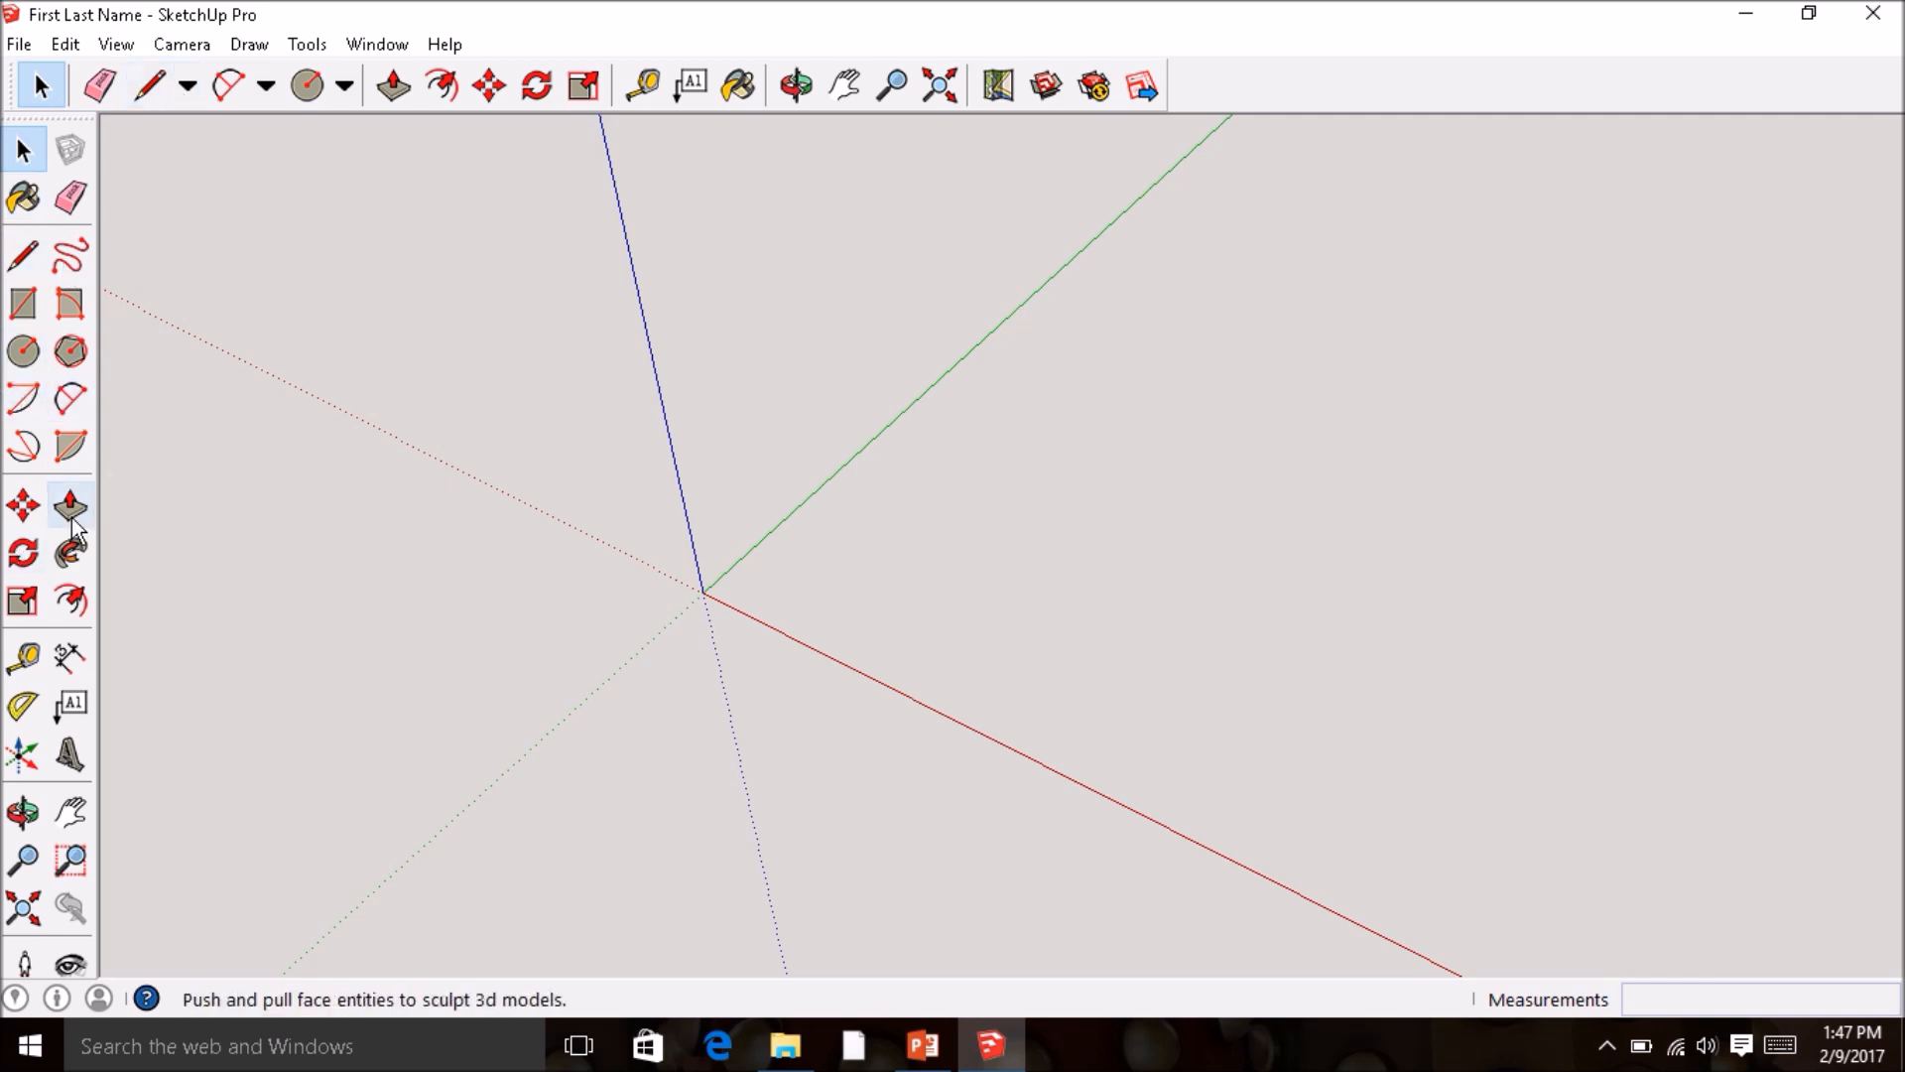
- Turn the Large Tool Set and Getting Started toolbars off and back on, and close the toolbar settings
{"action": "left_click", "coordinate": [114, 45]}
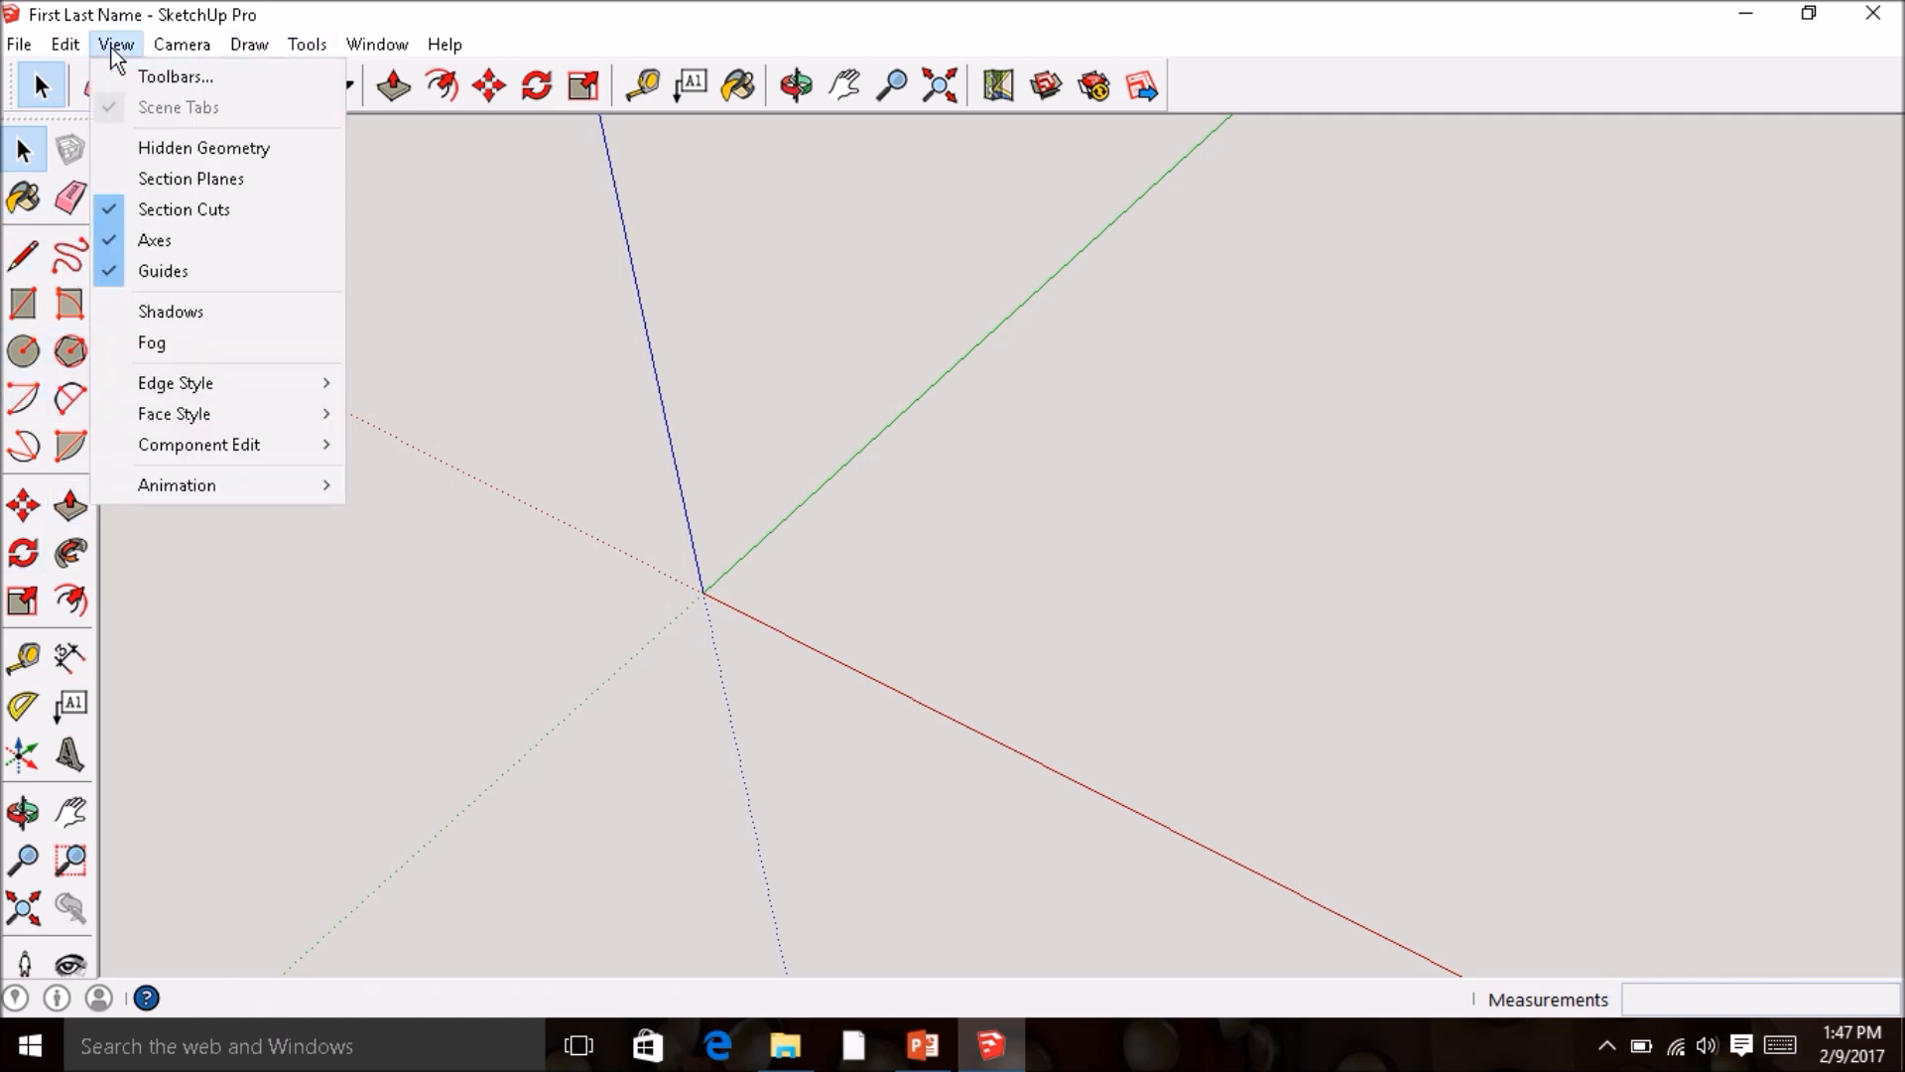
{"action": "left_click", "coordinate": [154, 76]}
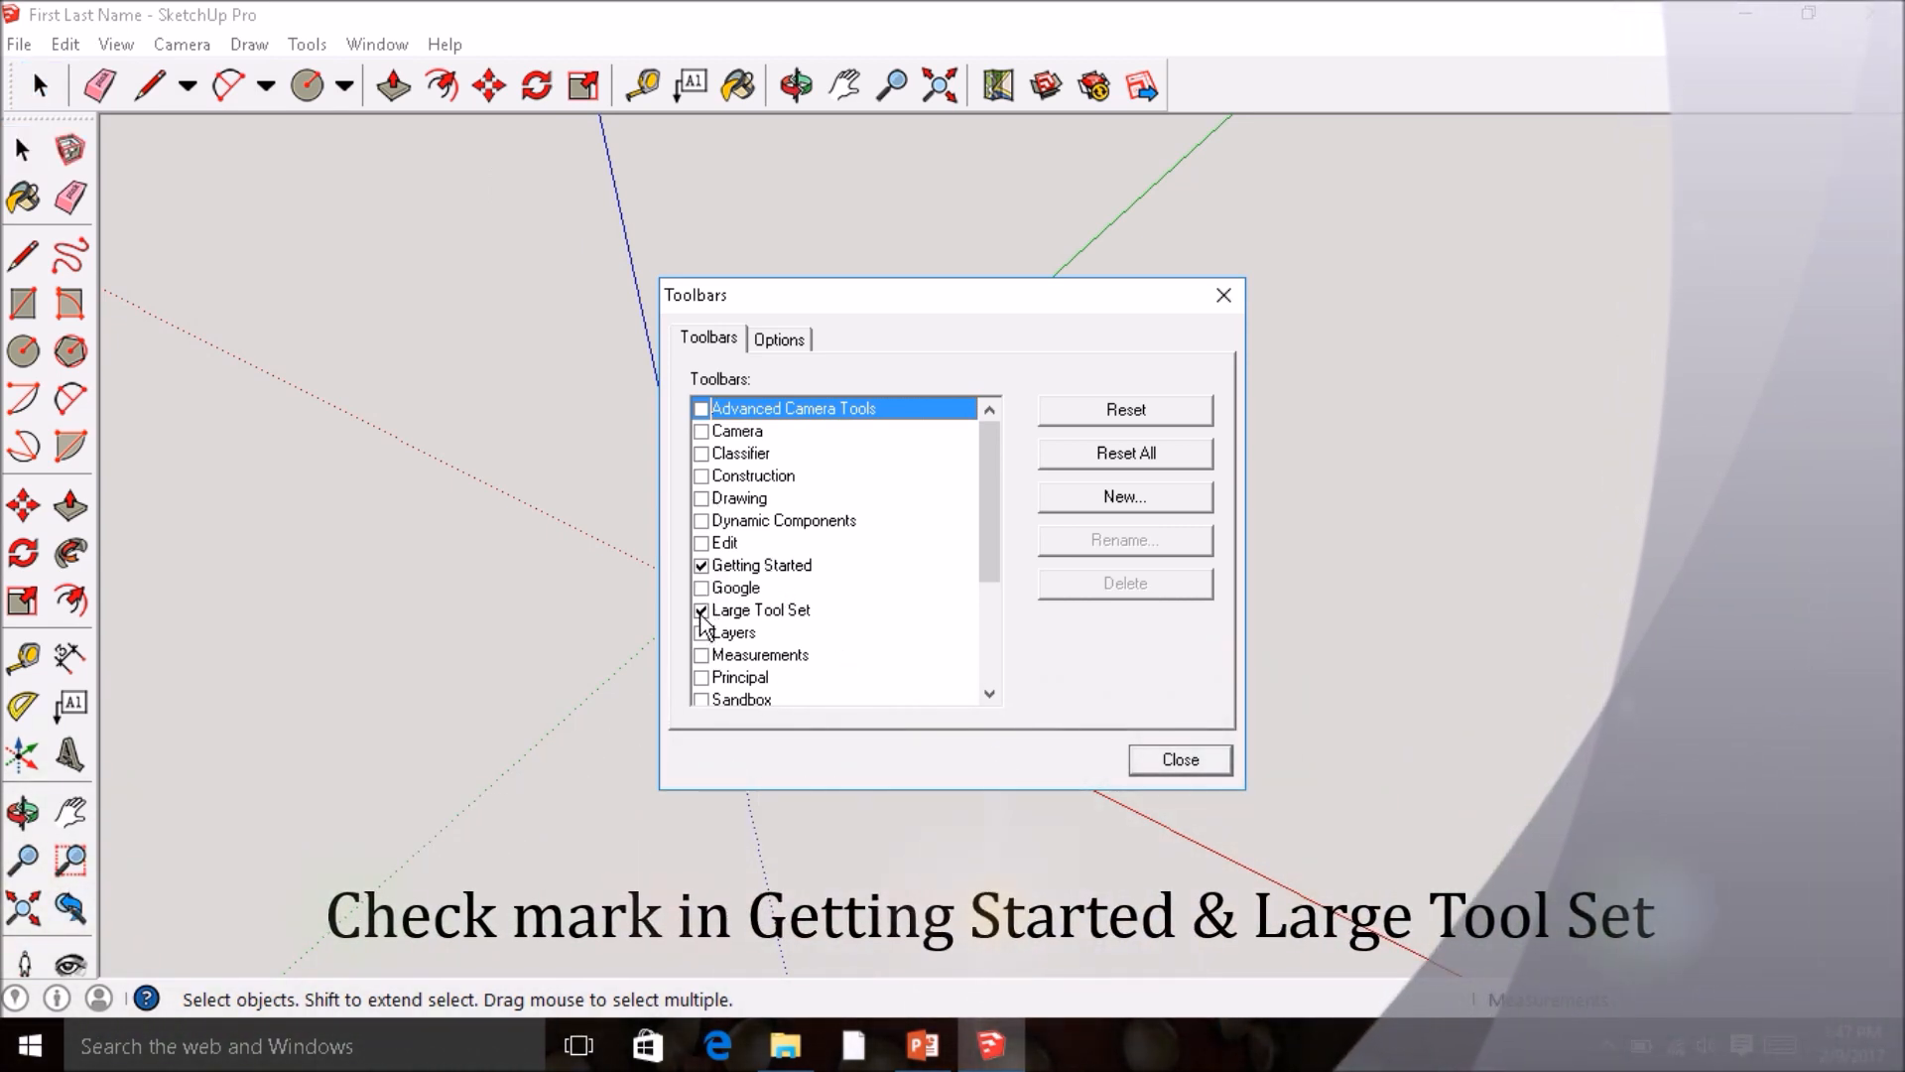
{"action": "left_click", "coordinate": [702, 610]}
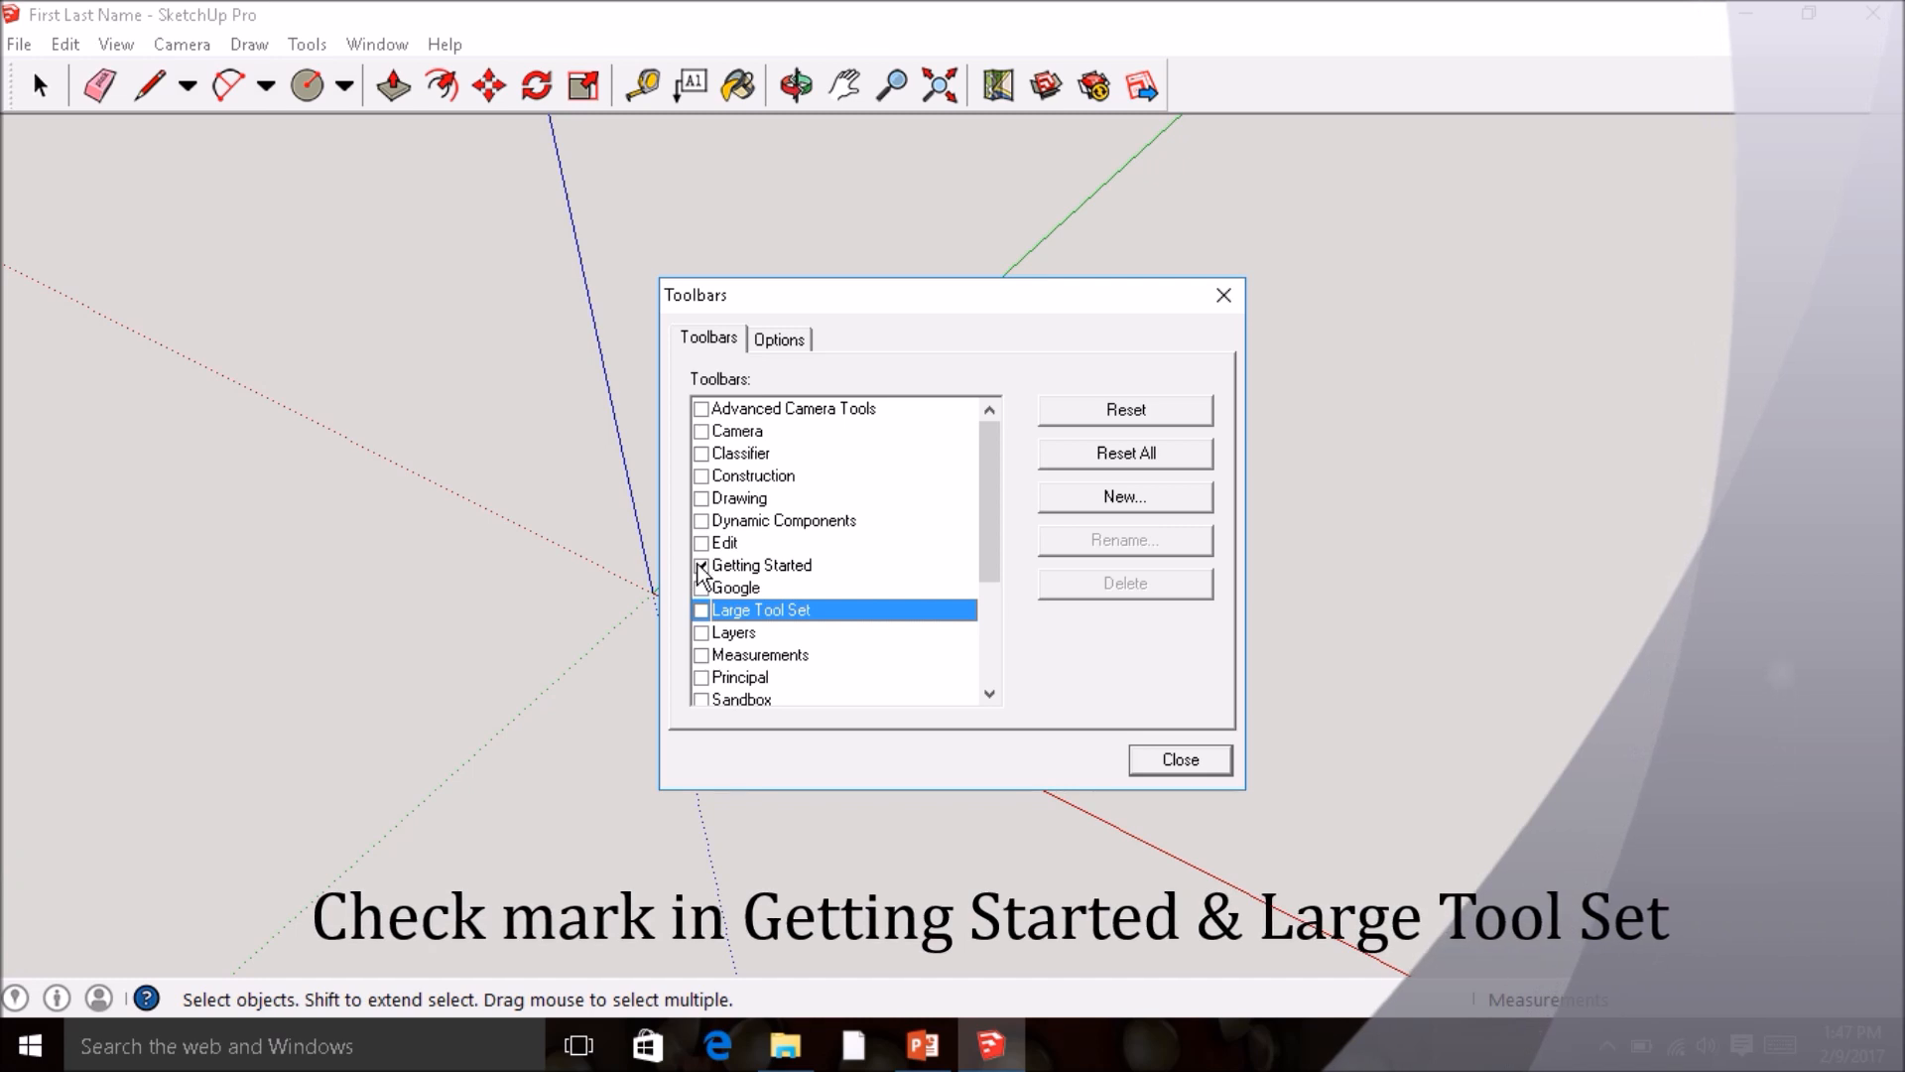
{"action": "left_click", "coordinate": [700, 566]}
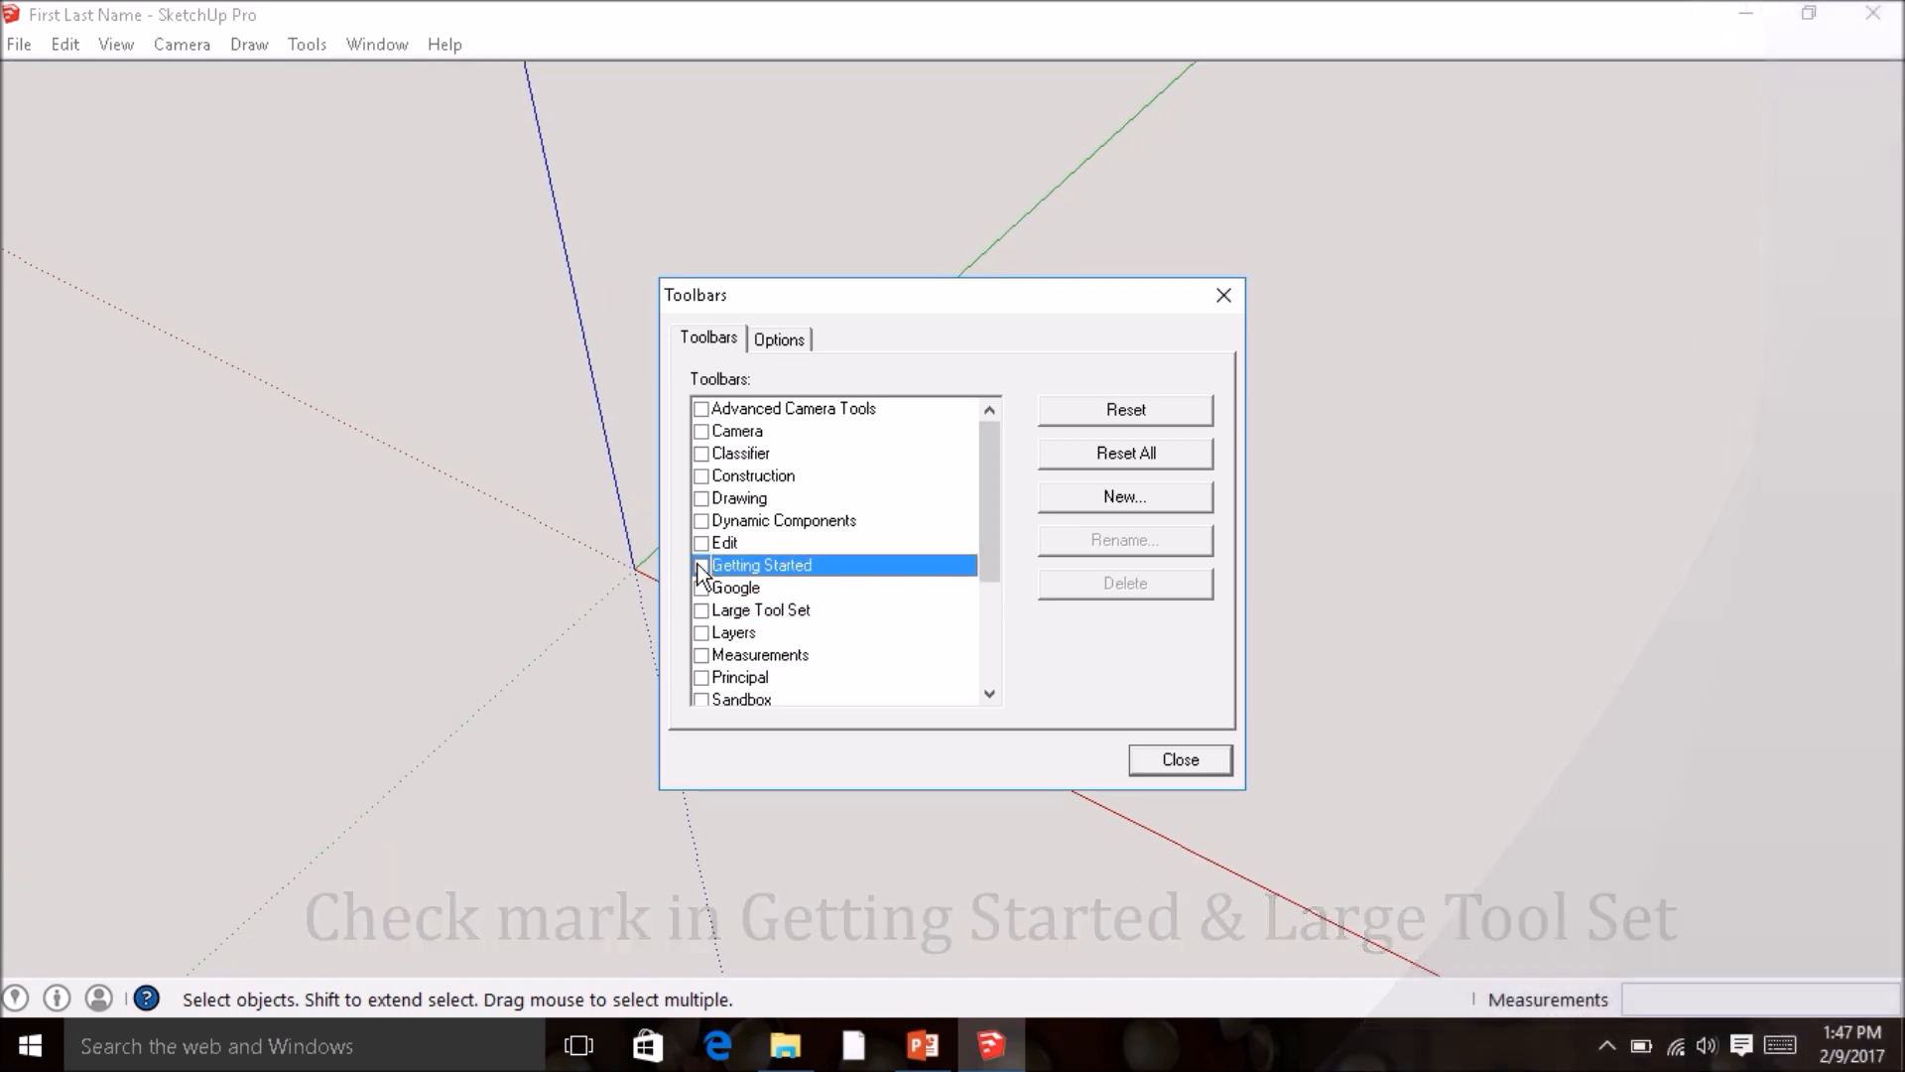
{"action": "left_click", "coordinate": [700, 566]}
{"action": "left_click", "coordinate": [702, 610]}
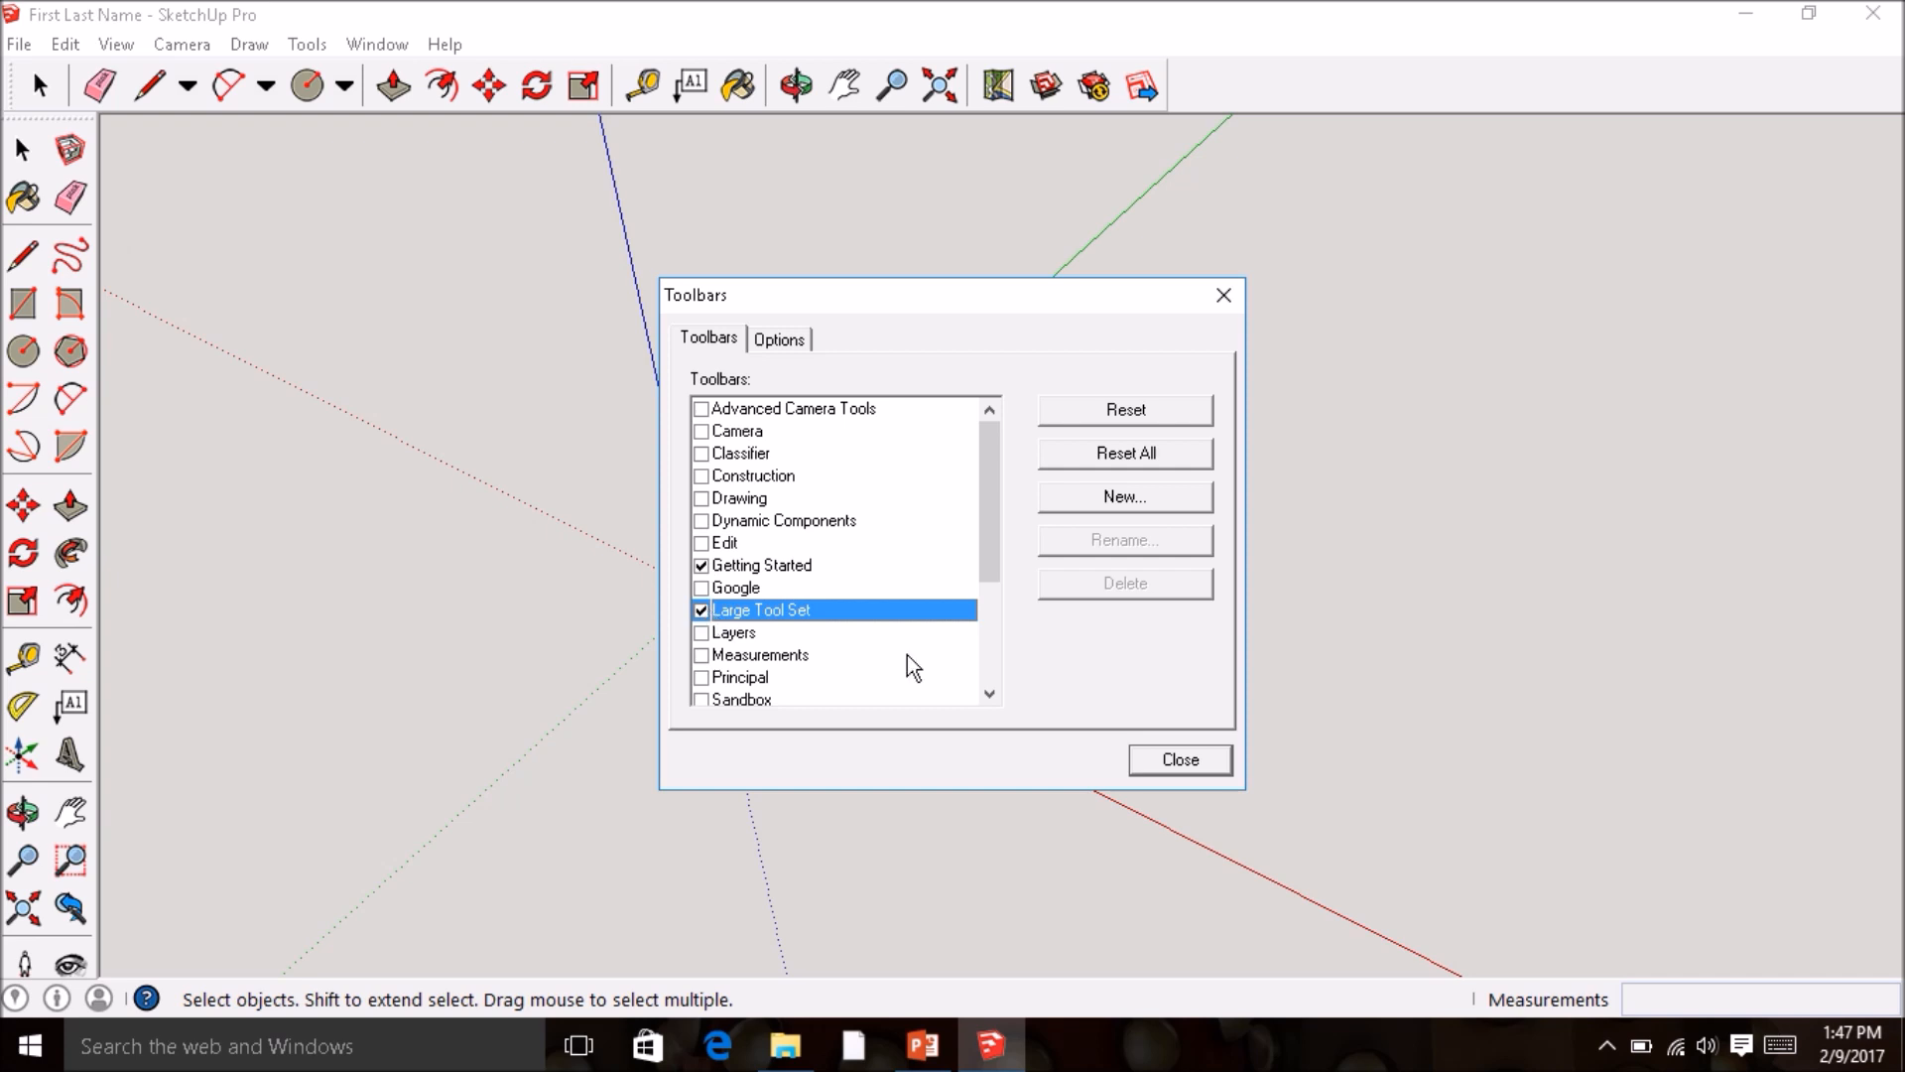
{"action": "left_click", "coordinate": [1176, 759]}
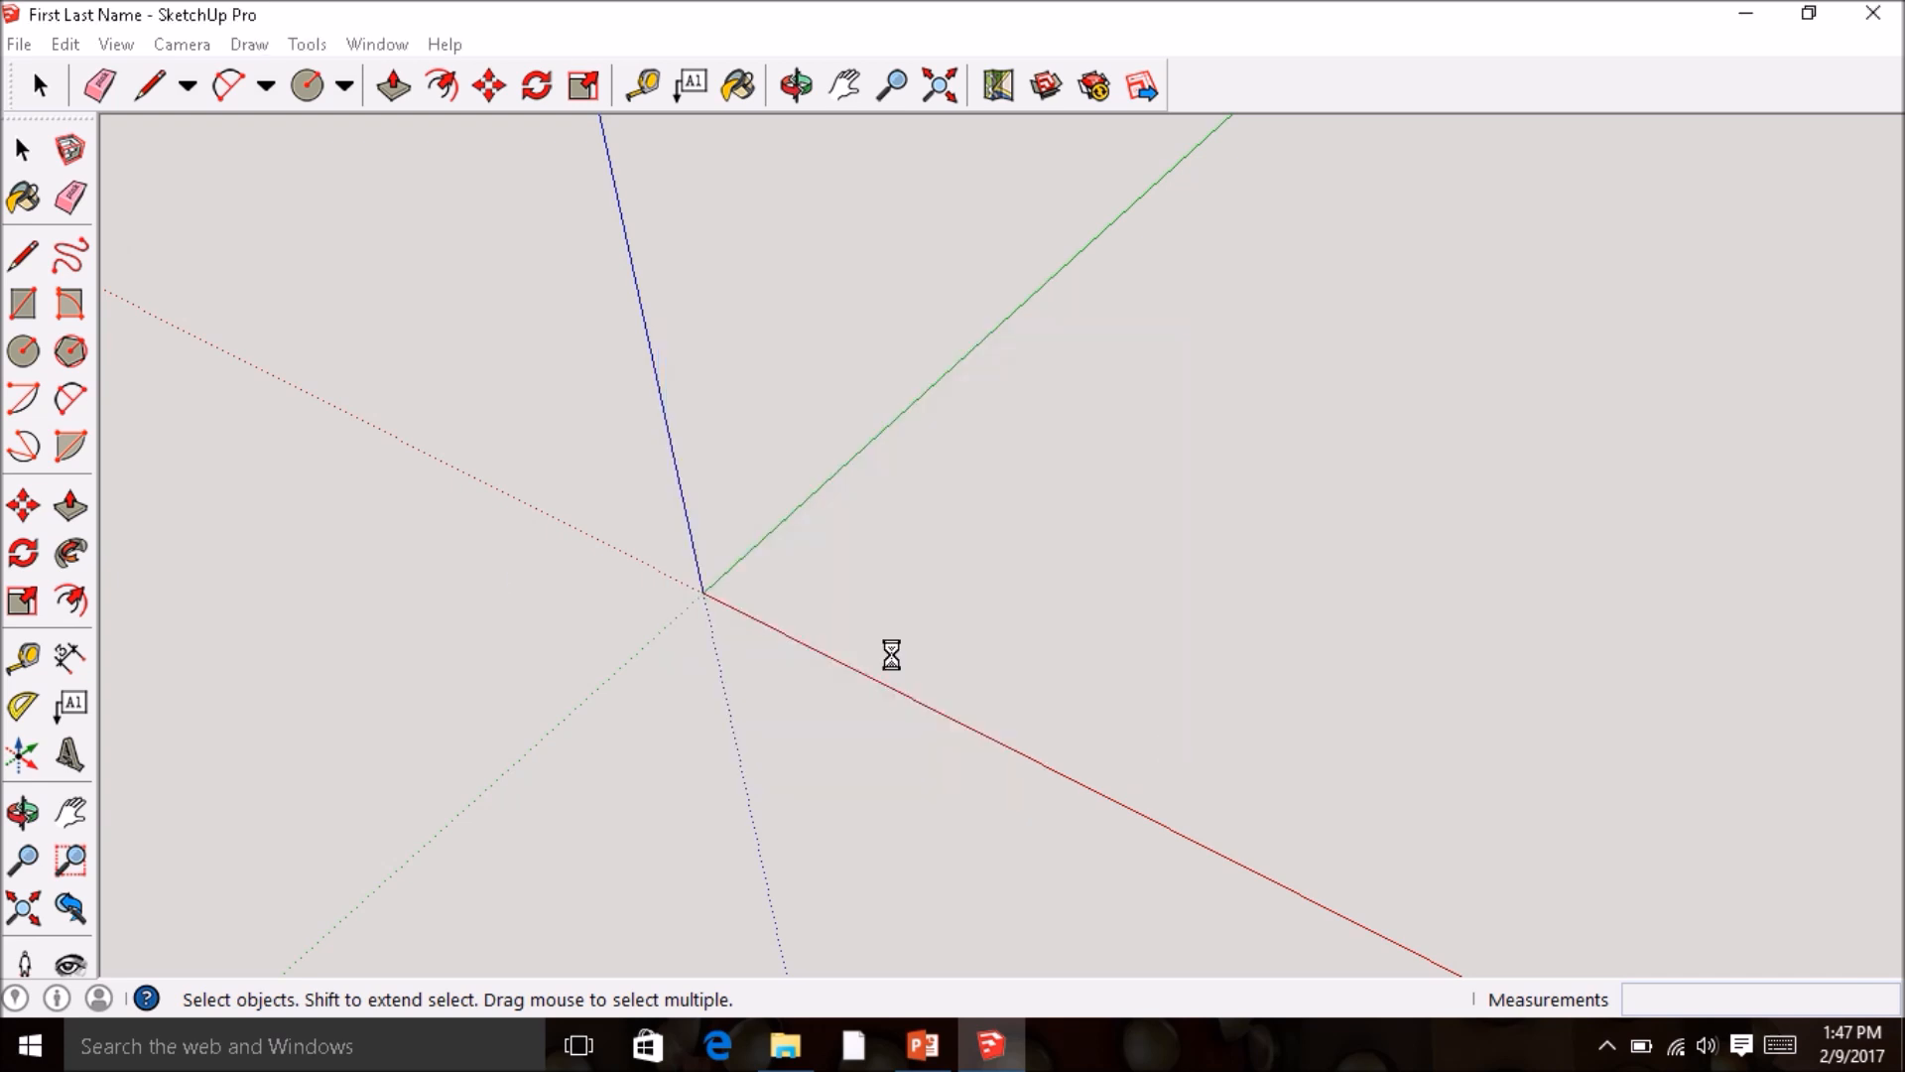
- Draw an 8.25 by 3.25 inch rectangle on the ground plane near the origin, between the red and green axes
{"action": "left_click", "coordinate": [24, 305]}
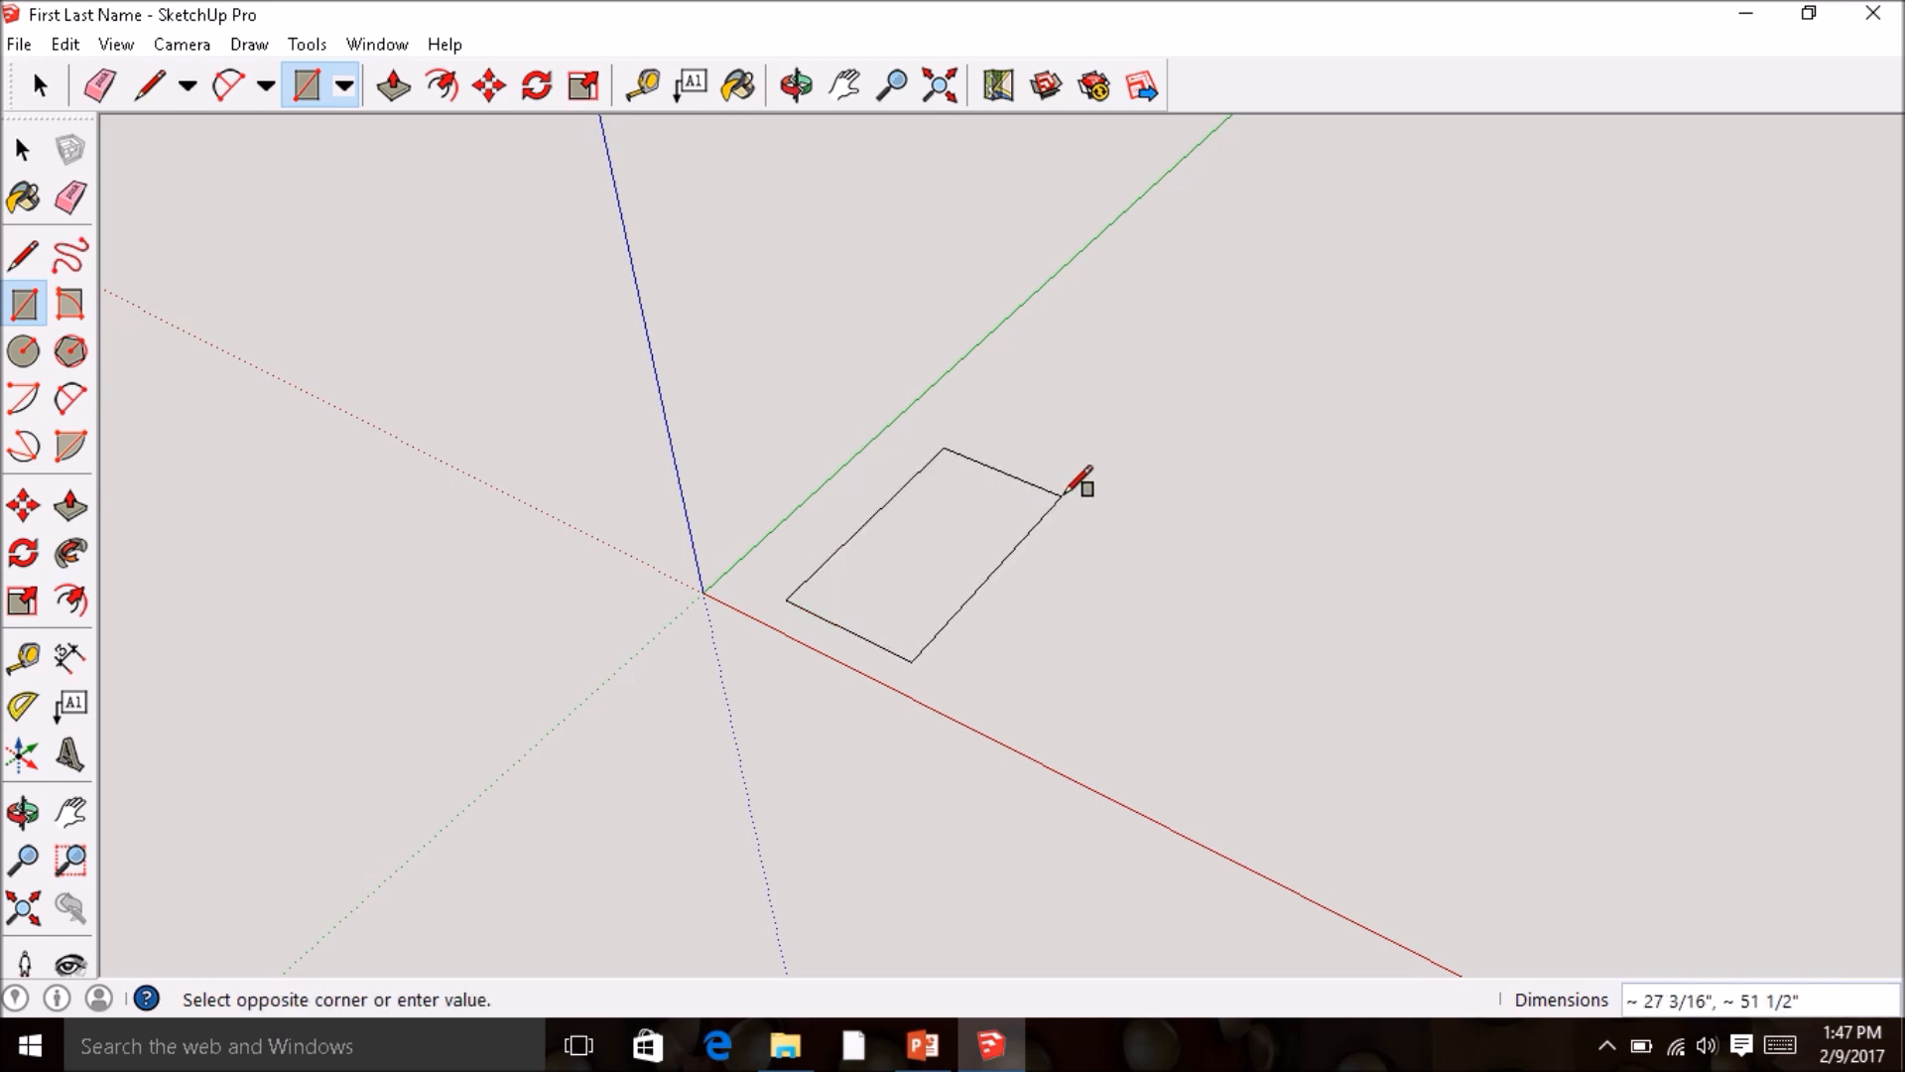
{"action": "type", "text": "8"}
{"action": "type", "text": ".25"}
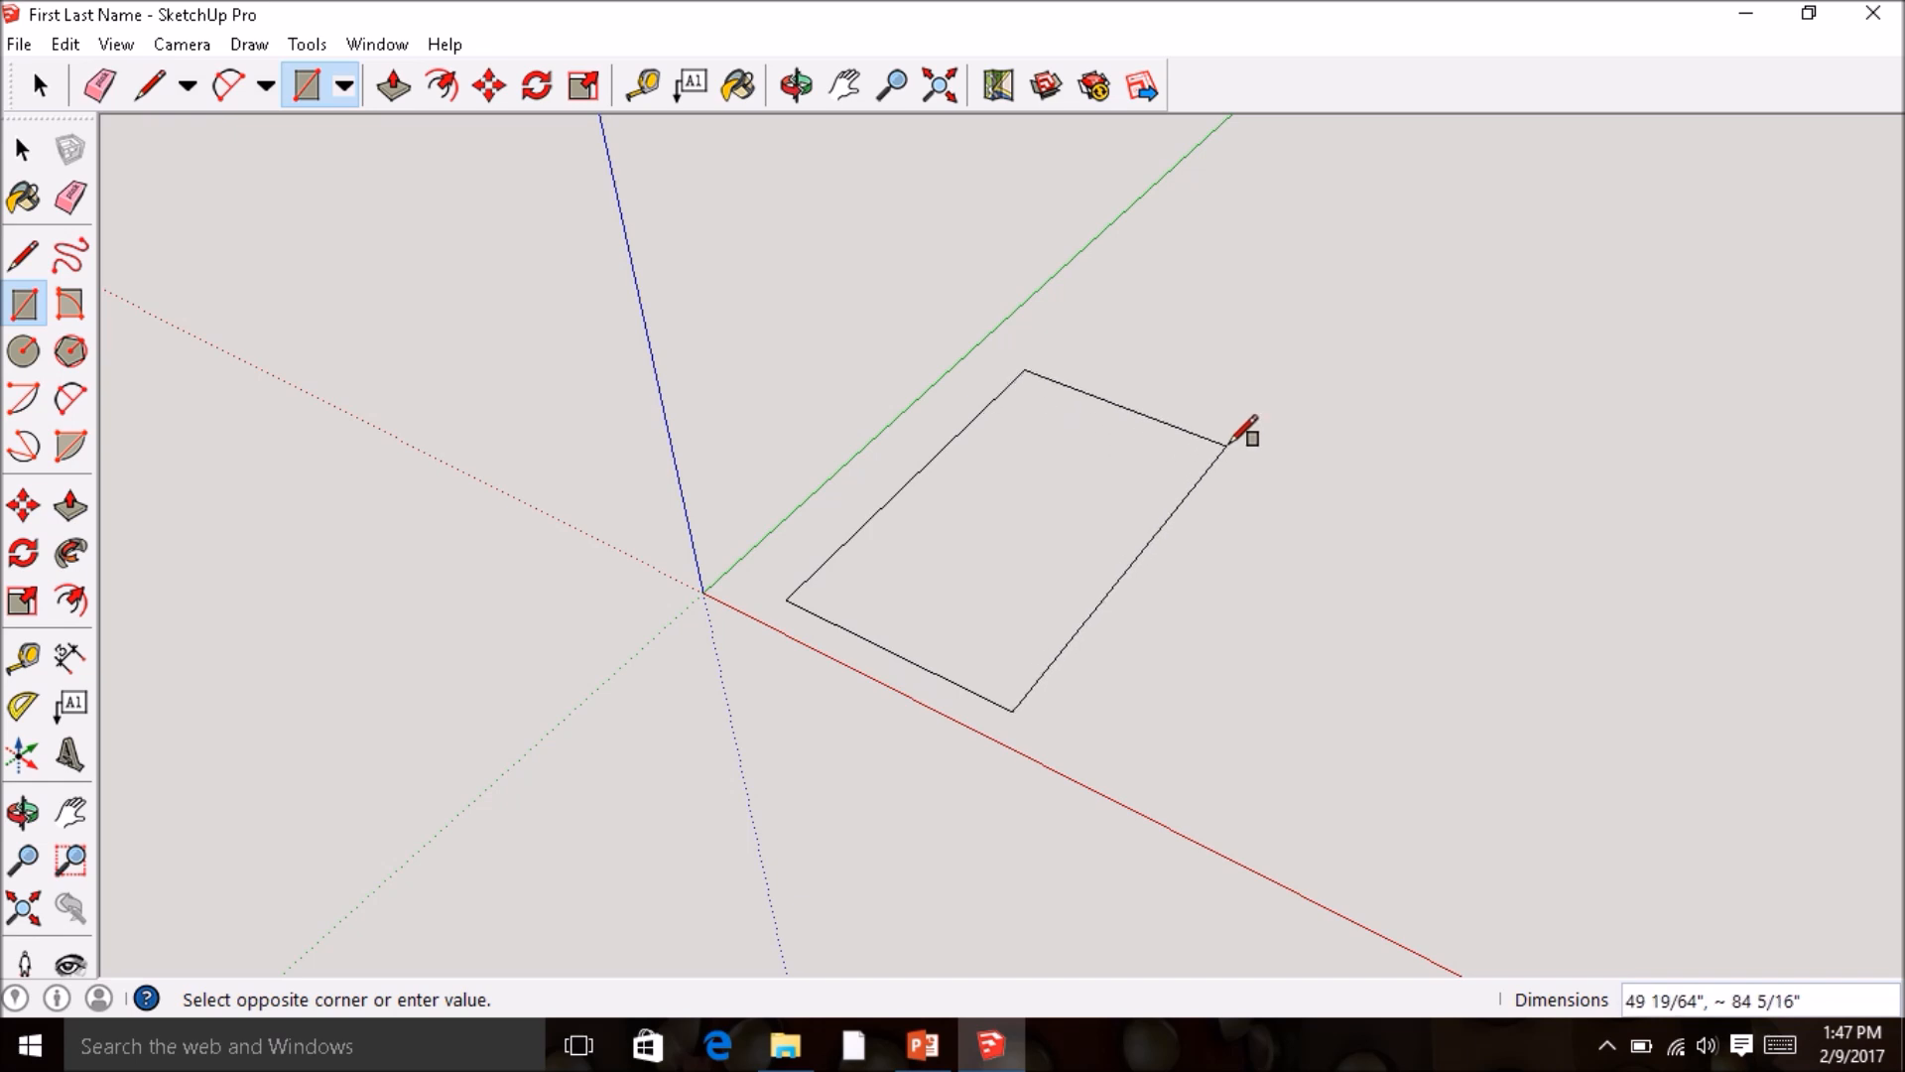
{"action": "type", "text": "8.25,3.25"}
{"action": "key", "text": "Return"}
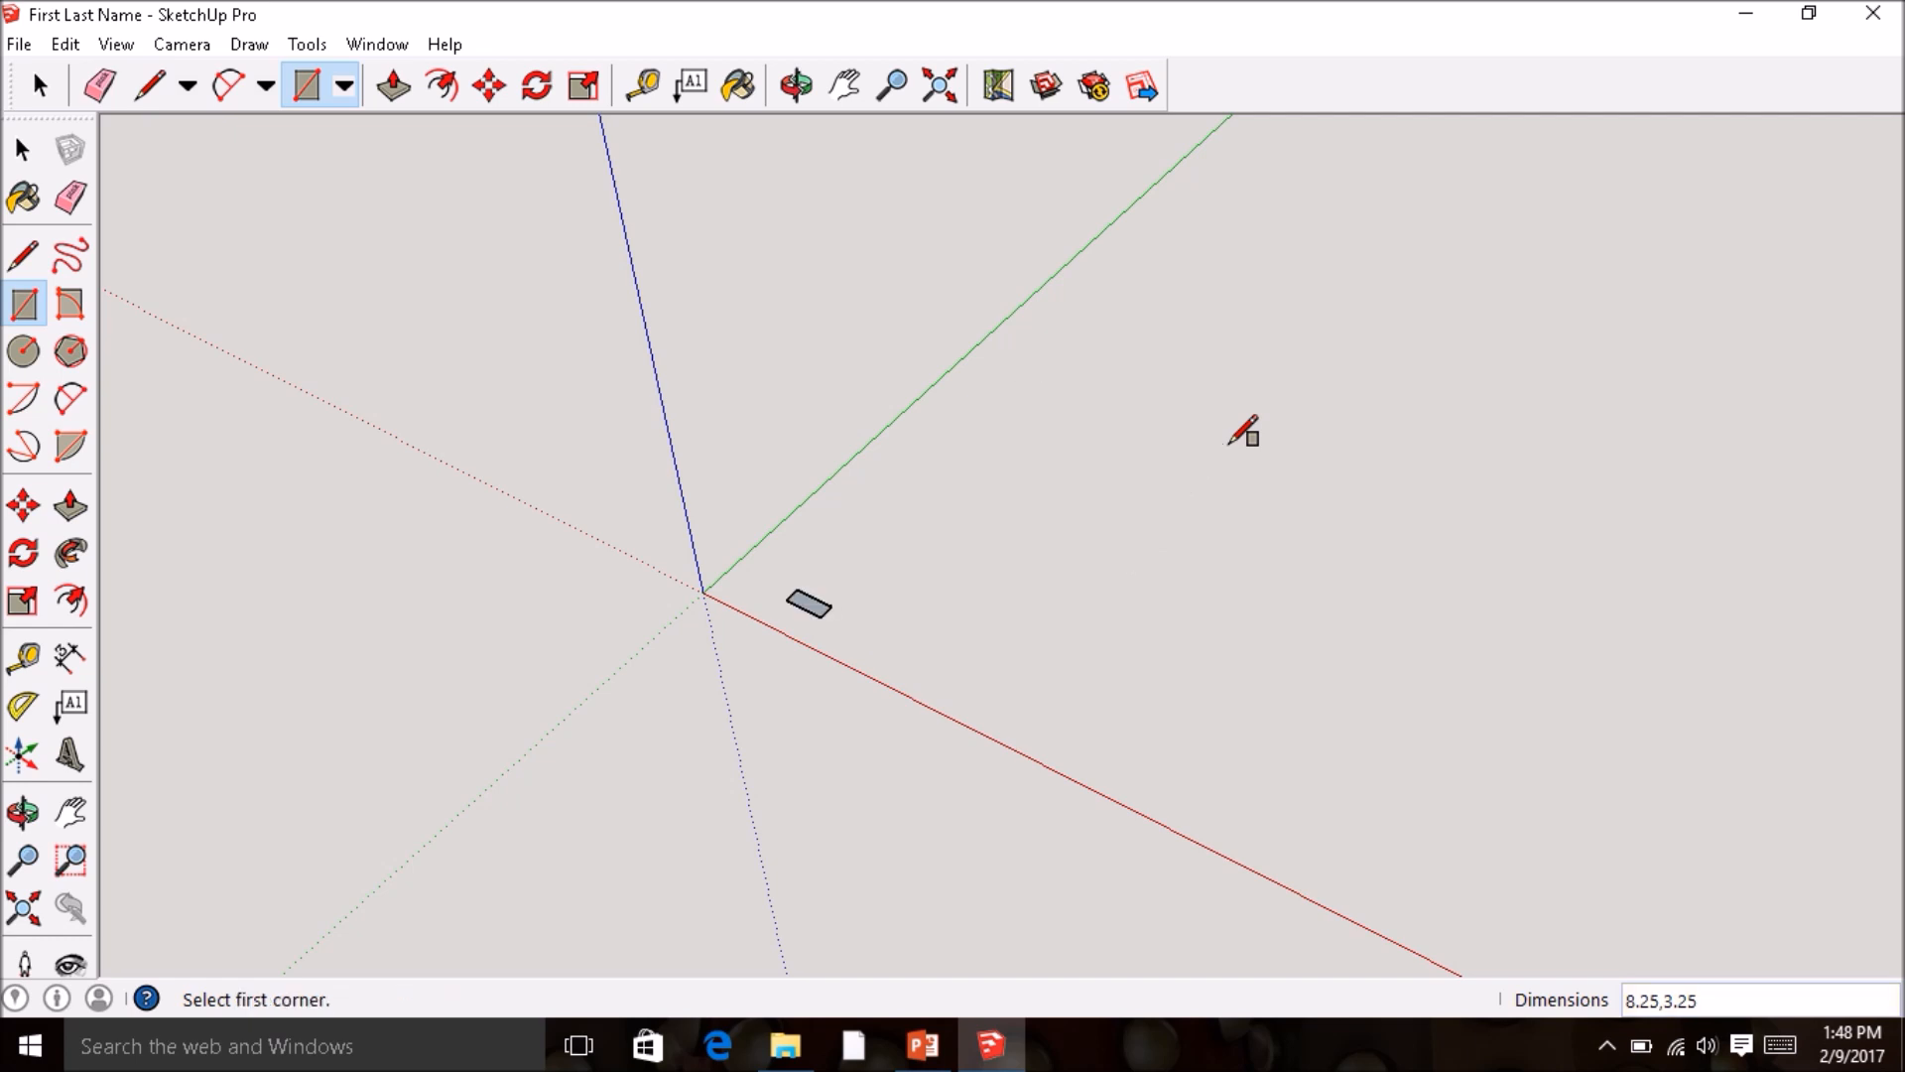
- Push/Pull the rectangle upward 3/4 inch to form a solid board
{"action": "scroll", "coordinate": [830, 621], "scroll_direction": "up", "scroll_amount": 4}
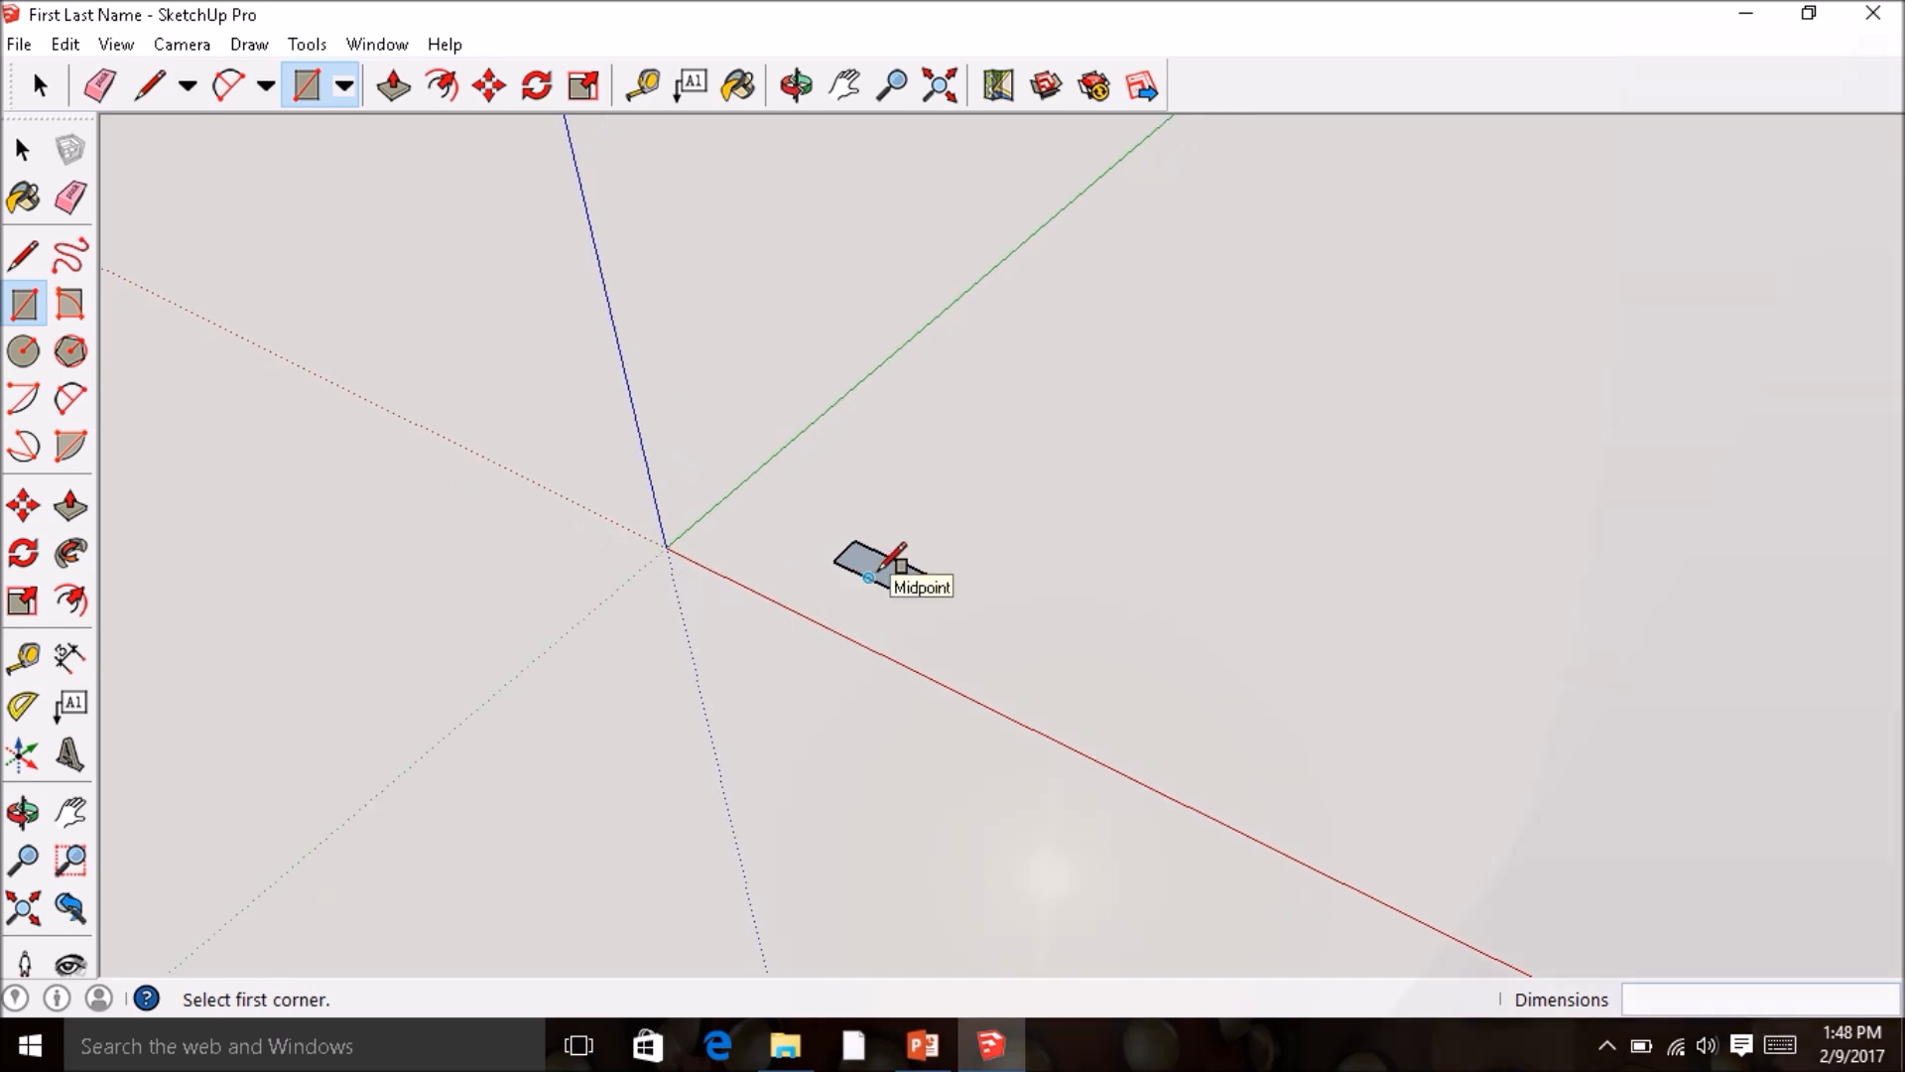
{"action": "scroll", "coordinate": [870, 576], "scroll_direction": "up", "scroll_amount": 3}
{"action": "scroll", "coordinate": [875, 575], "scroll_direction": "up", "scroll_amount": 3}
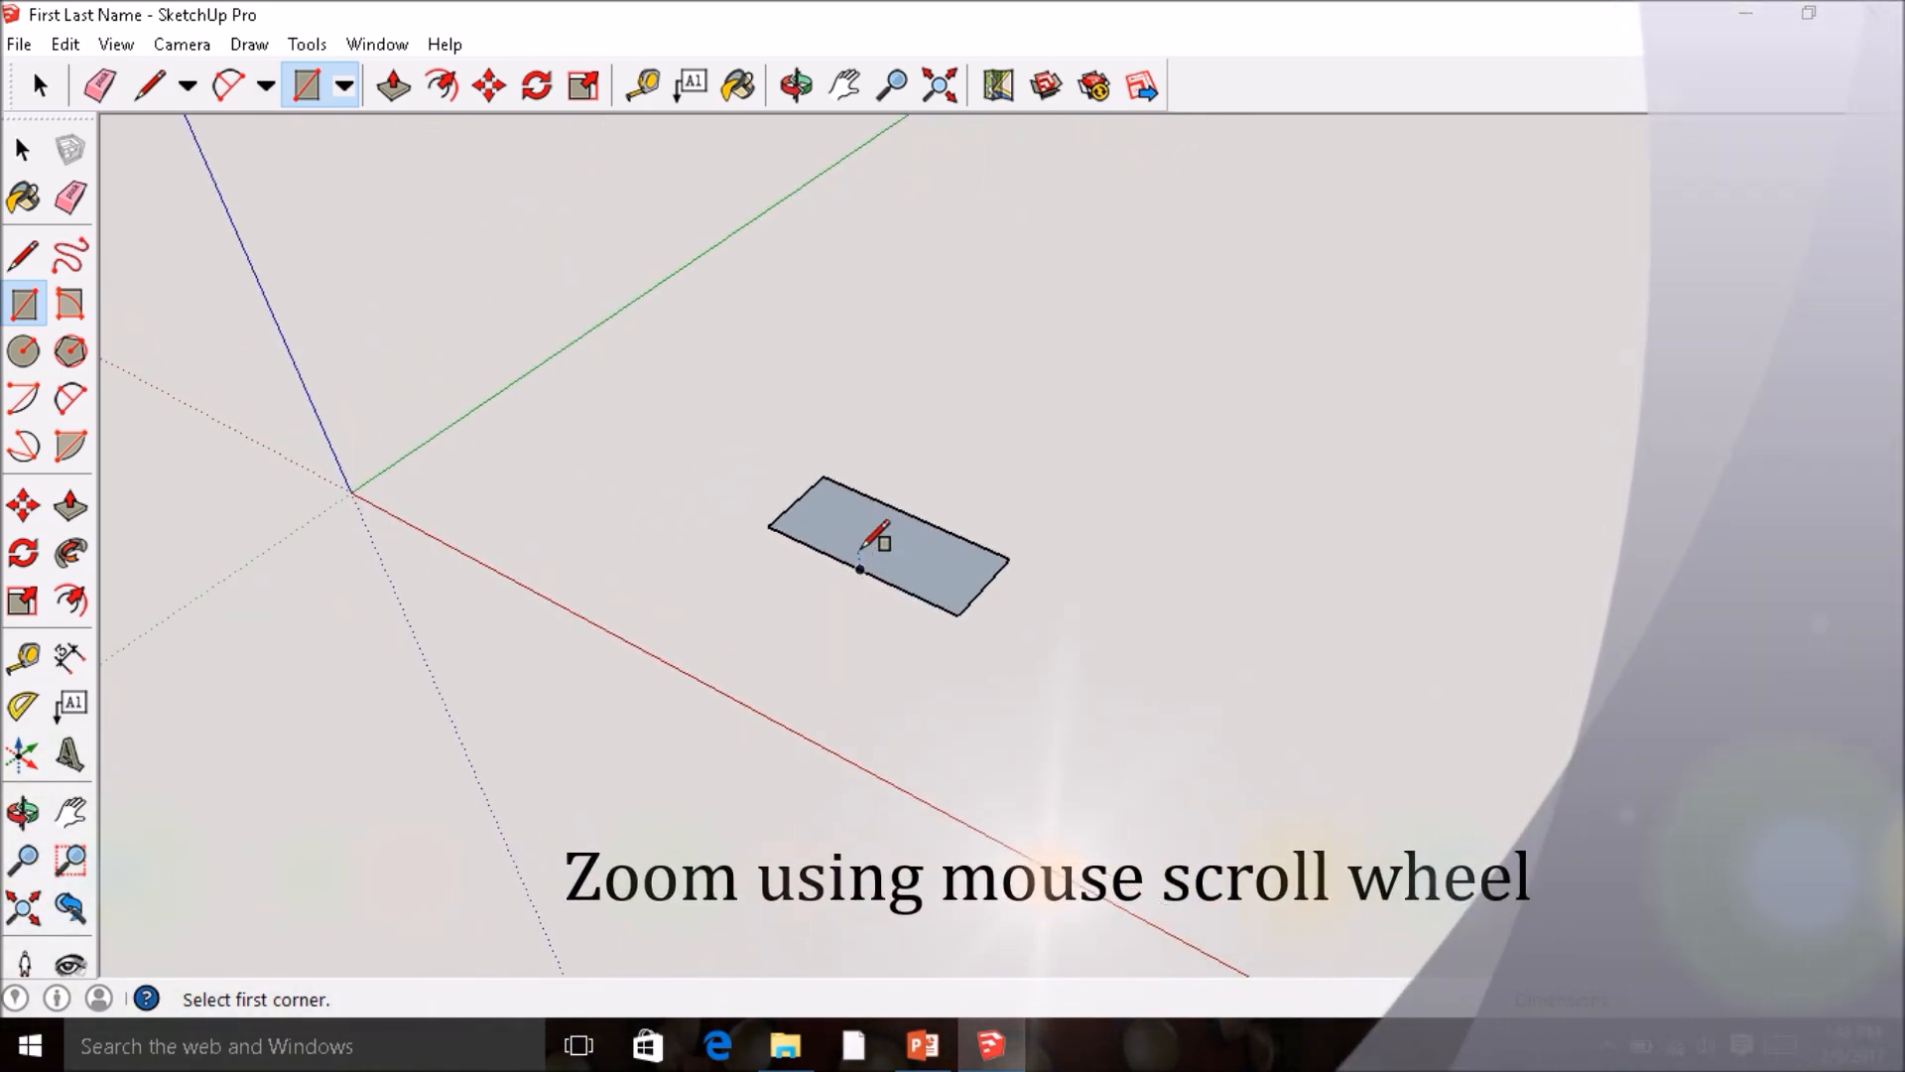
{"action": "scroll", "coordinate": [896, 539], "scroll_direction": "up", "scroll_amount": 2}
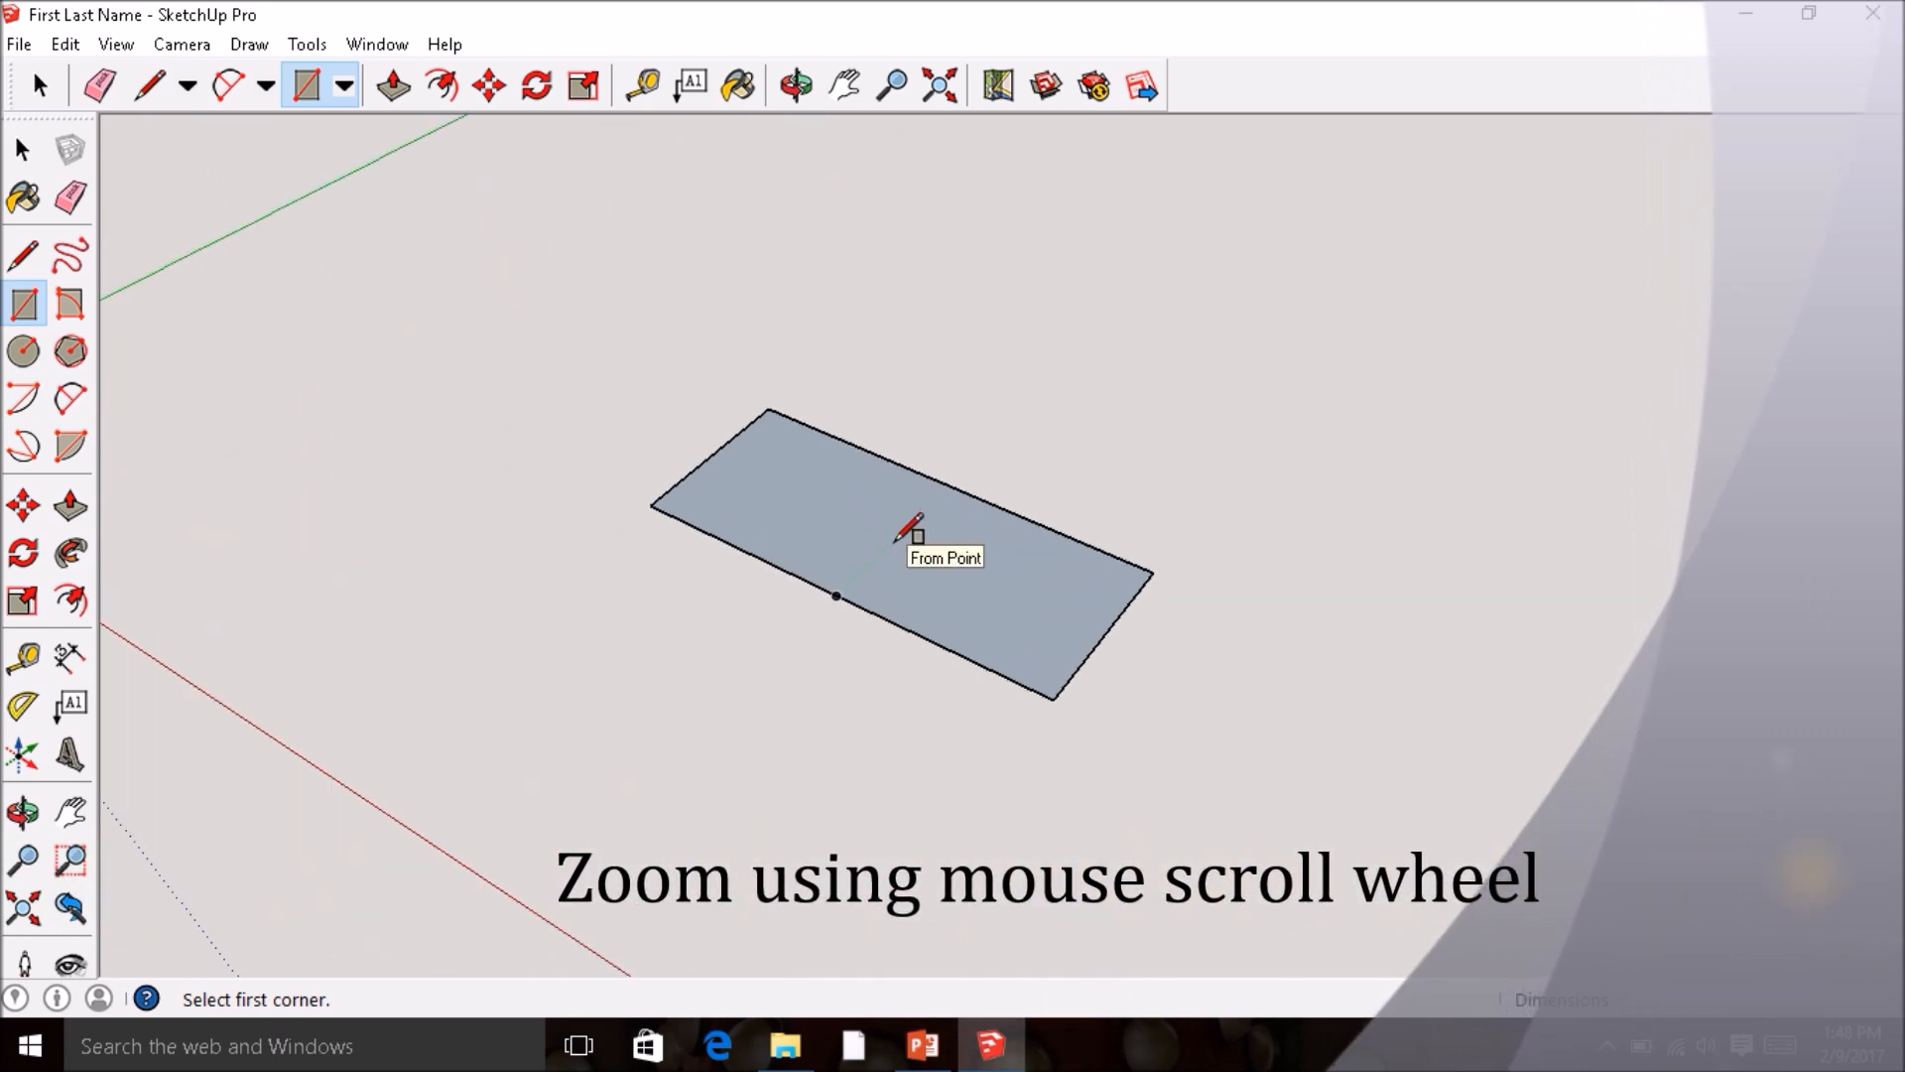
{"action": "key", "text": "o"}
{"action": "left_click_drag", "start_coordinate": [863, 553], "coordinate": [1132, 461]}
{"action": "key", "text": "r"}
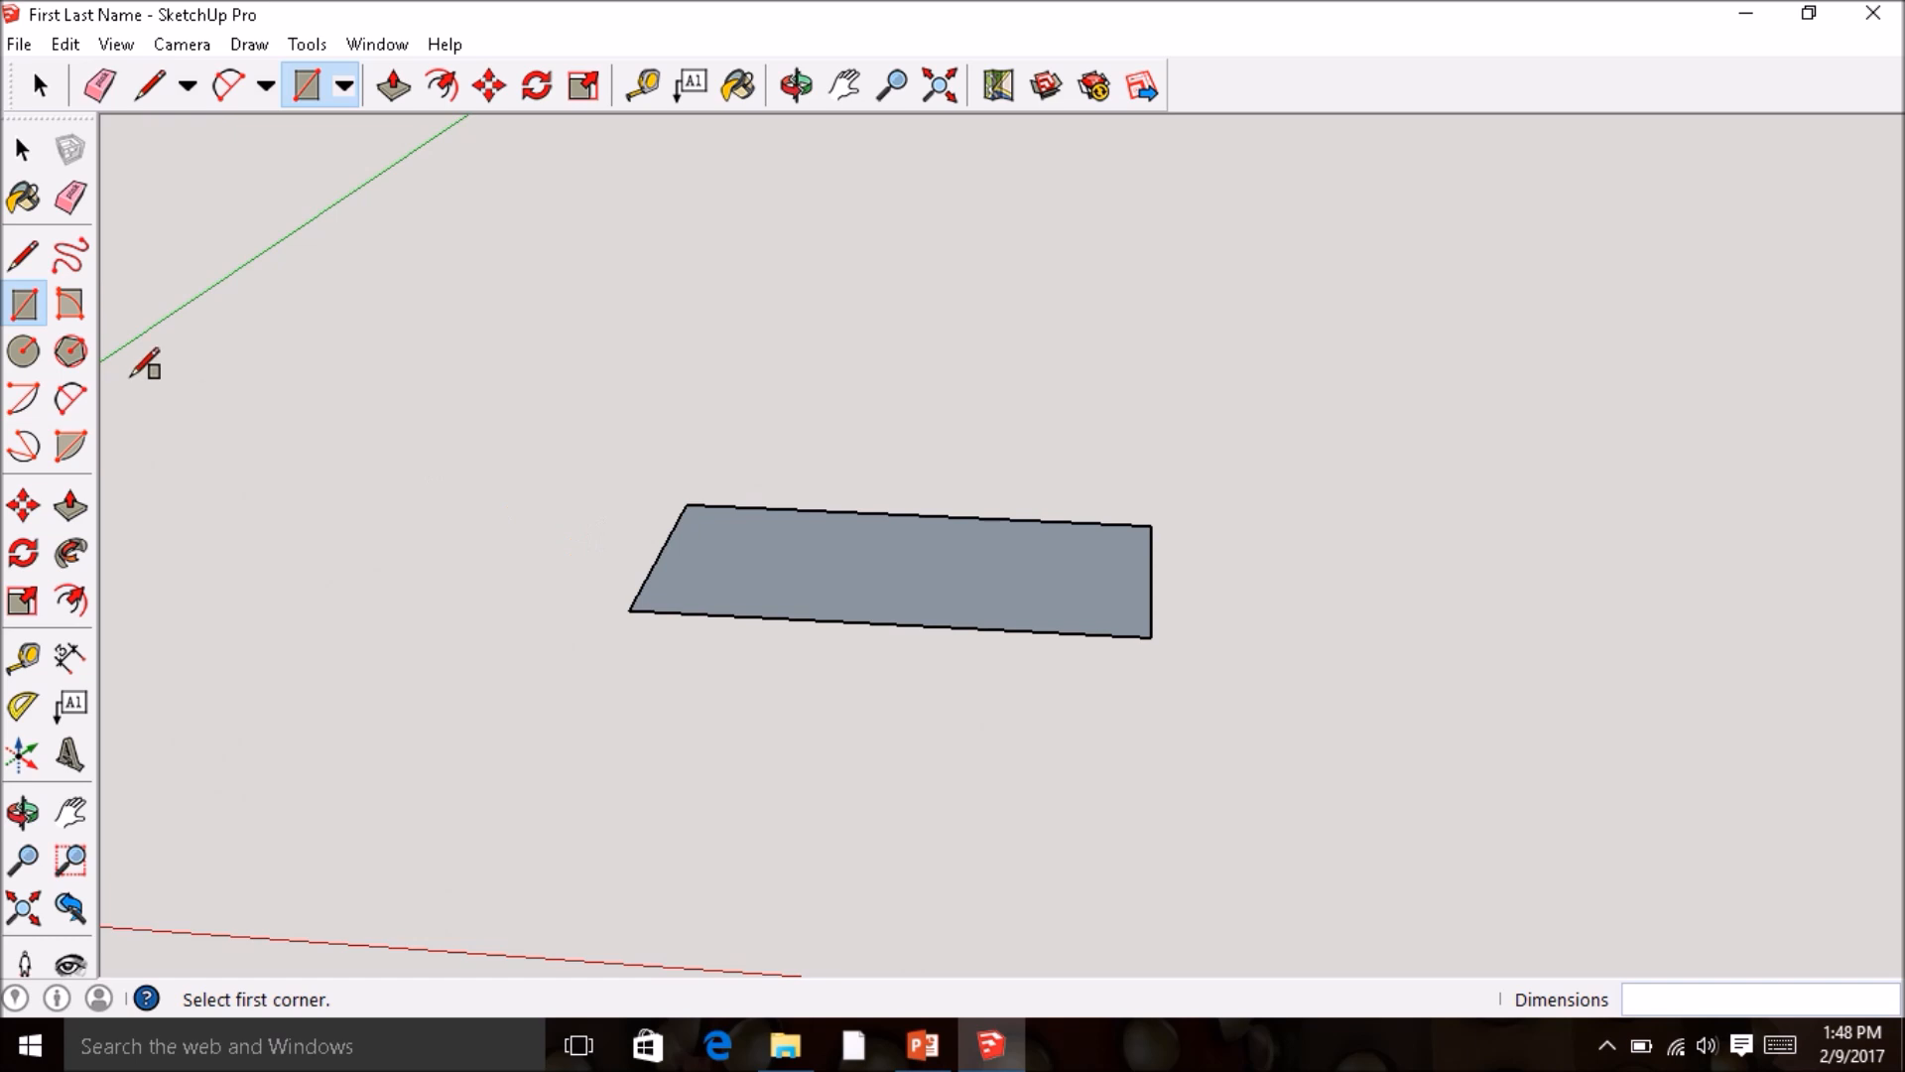
{"action": "left_click", "coordinate": [69, 511]}
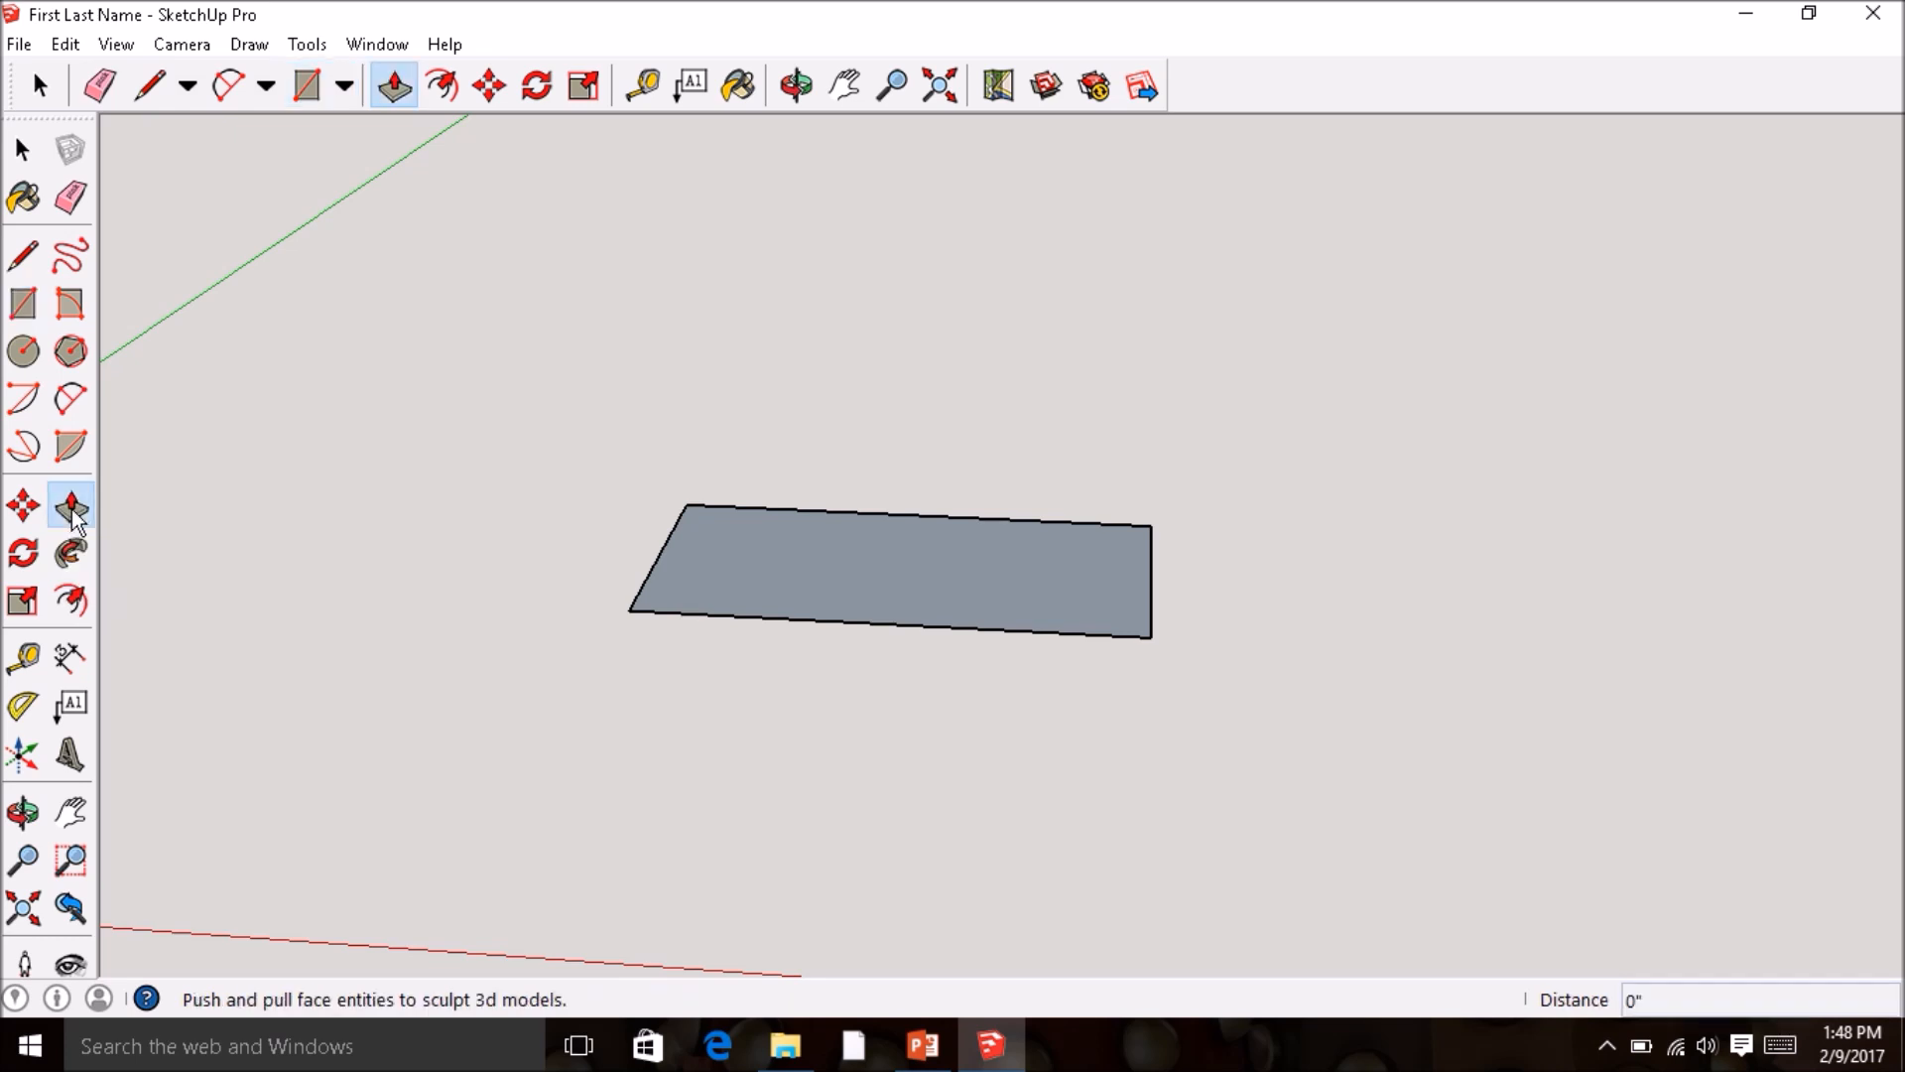
{"action": "left_click", "coordinate": [896, 583]}
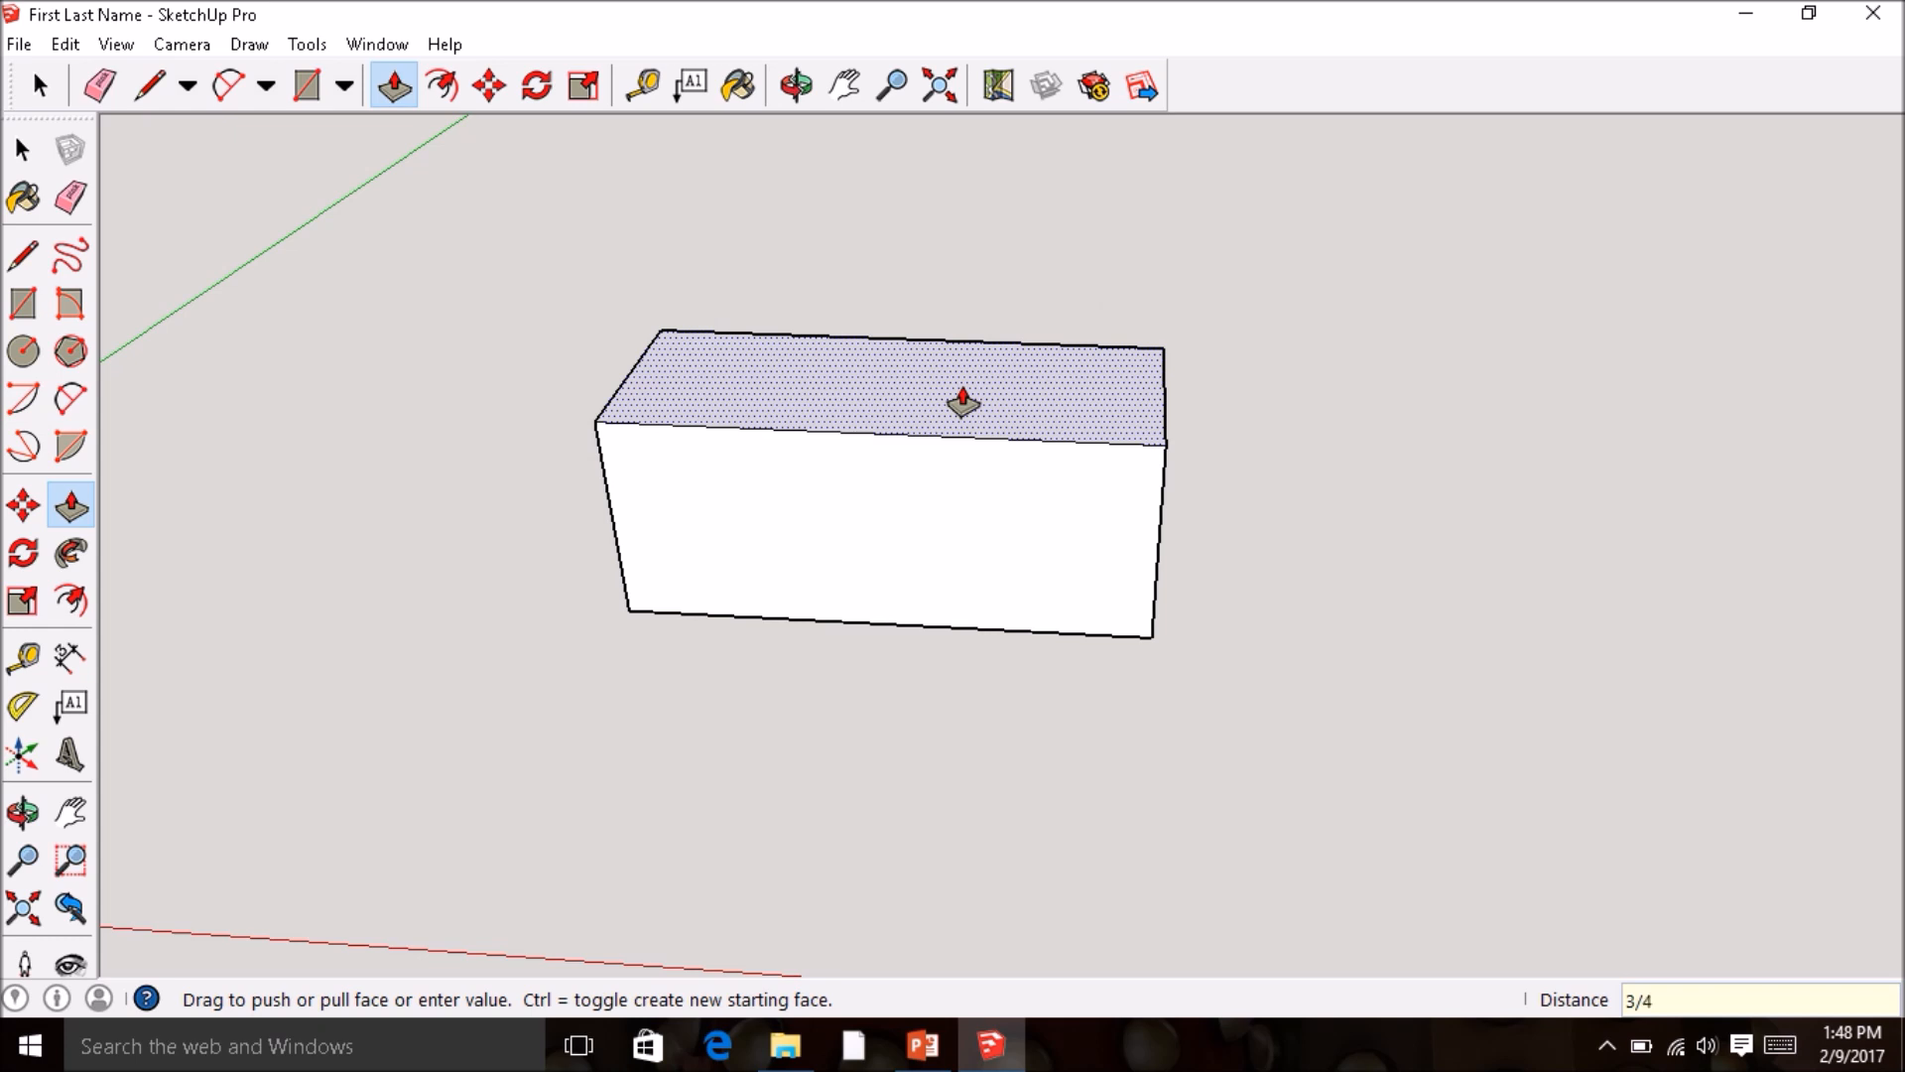
{"action": "key", "text": "Return"}
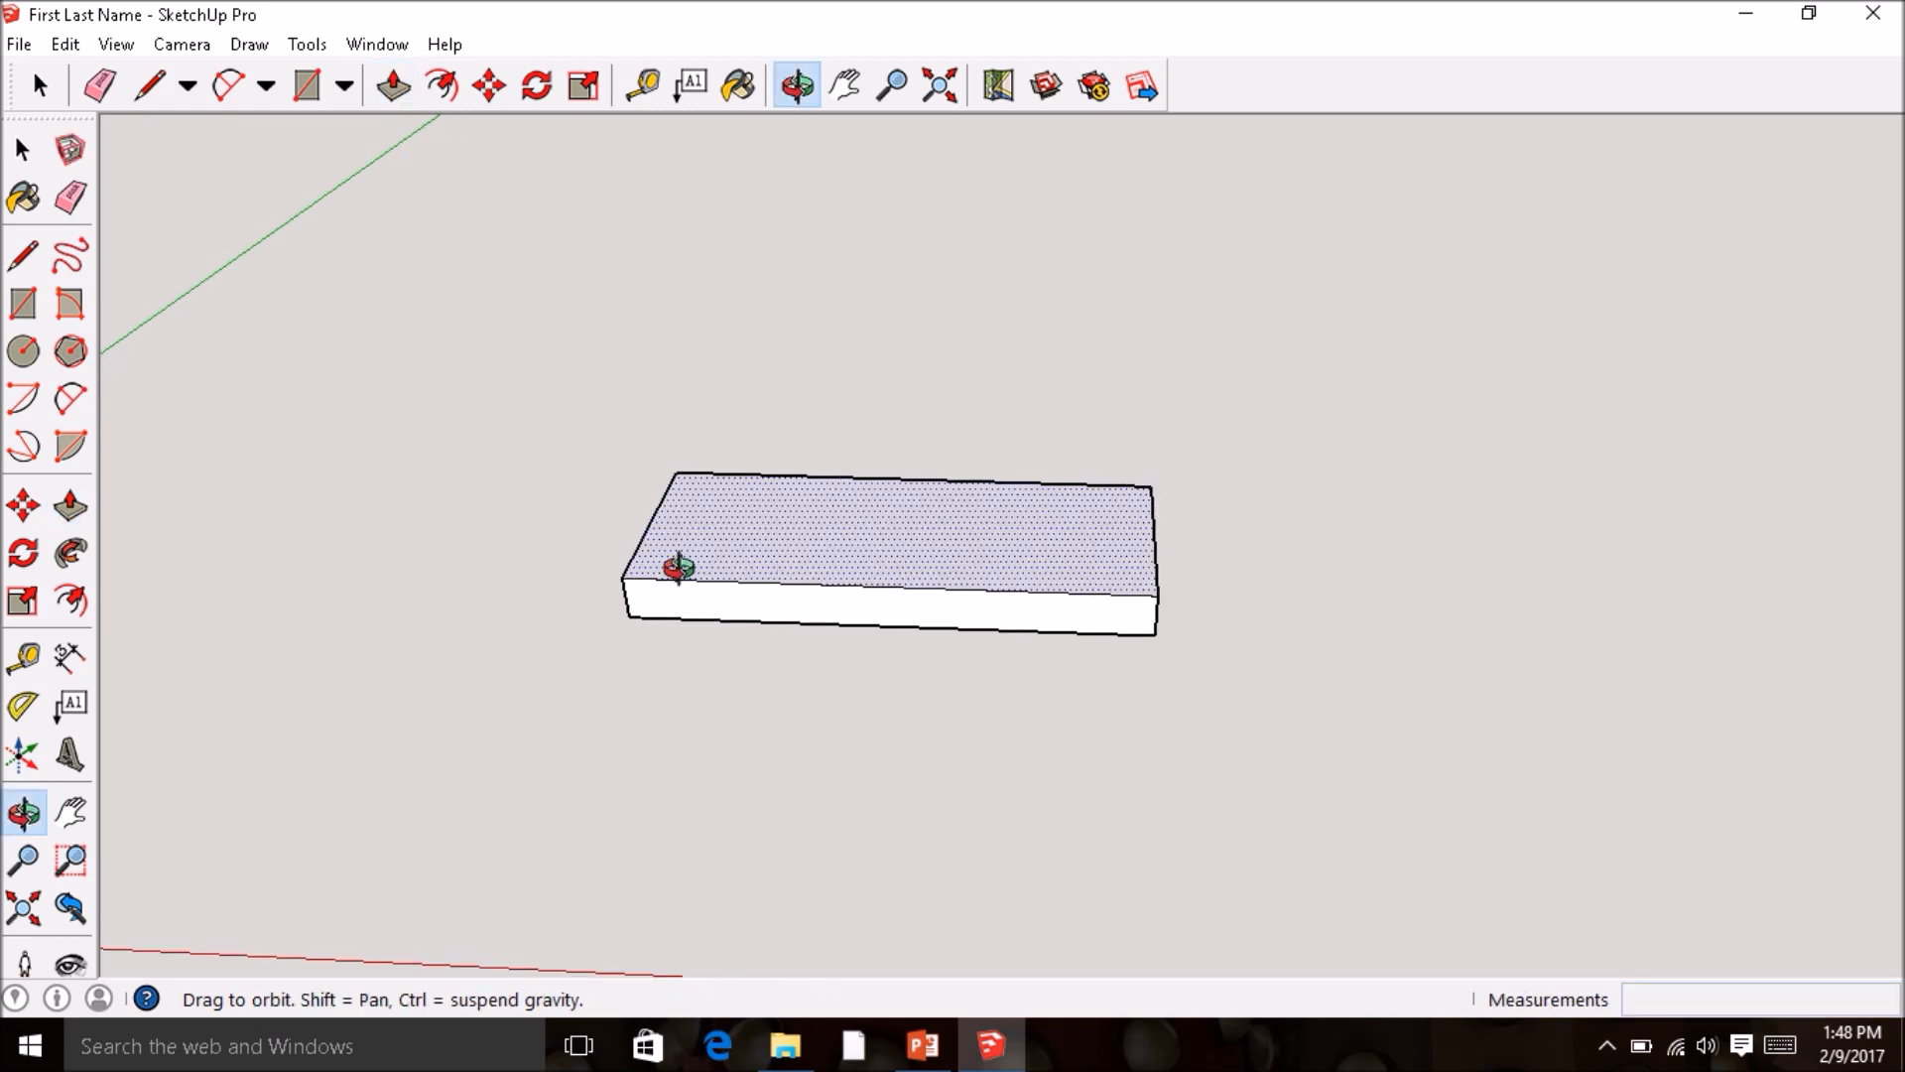
- Examine the board from several angles and bring its entire top face into a close, centred view
{"action": "middle_click_drag", "start_coordinate": [672, 565], "coordinate": [1114, 616]}
{"action": "middle_click_drag", "start_coordinate": [705, 689], "coordinate": [1327, 664]}
{"action": "middle_click_drag", "start_coordinate": [1033, 731], "coordinate": [1295, 739]}
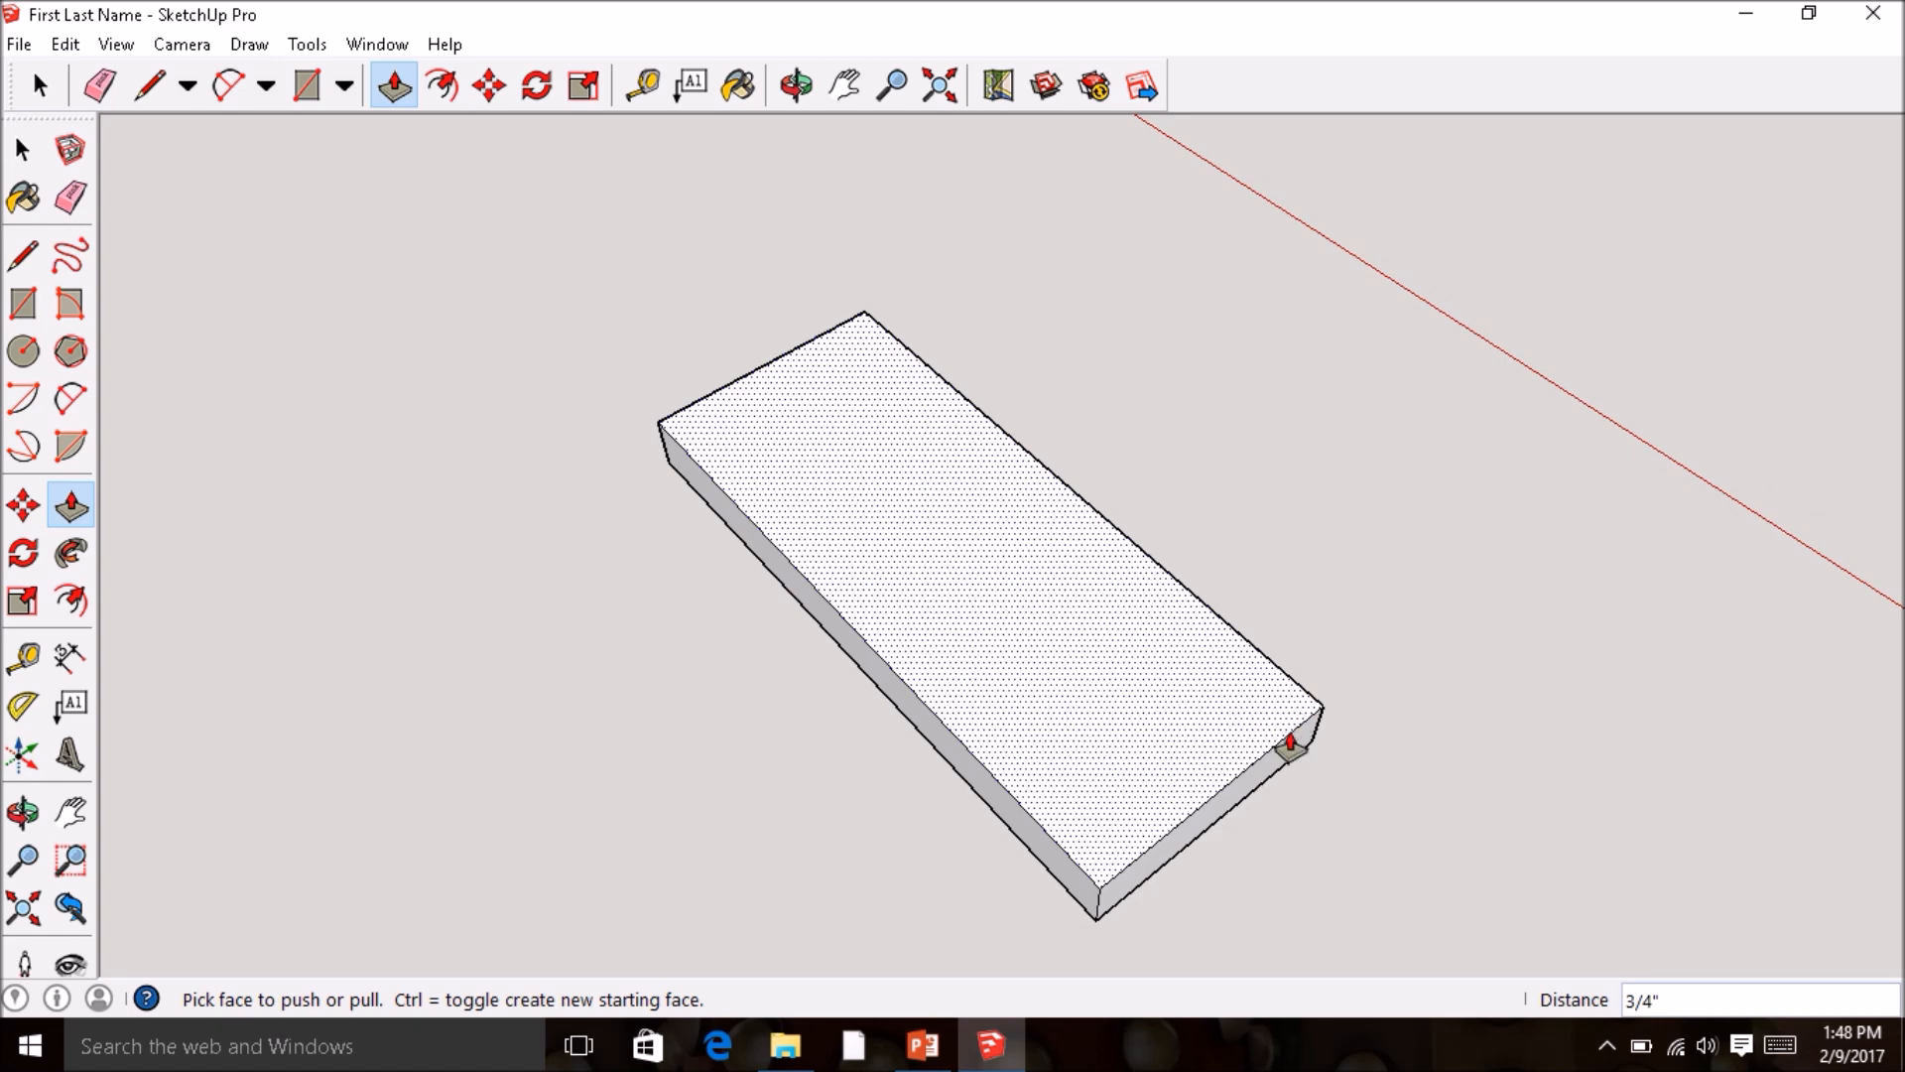
{"action": "scroll", "coordinate": [1201, 696], "scroll_direction": "up", "scroll_amount": 3}
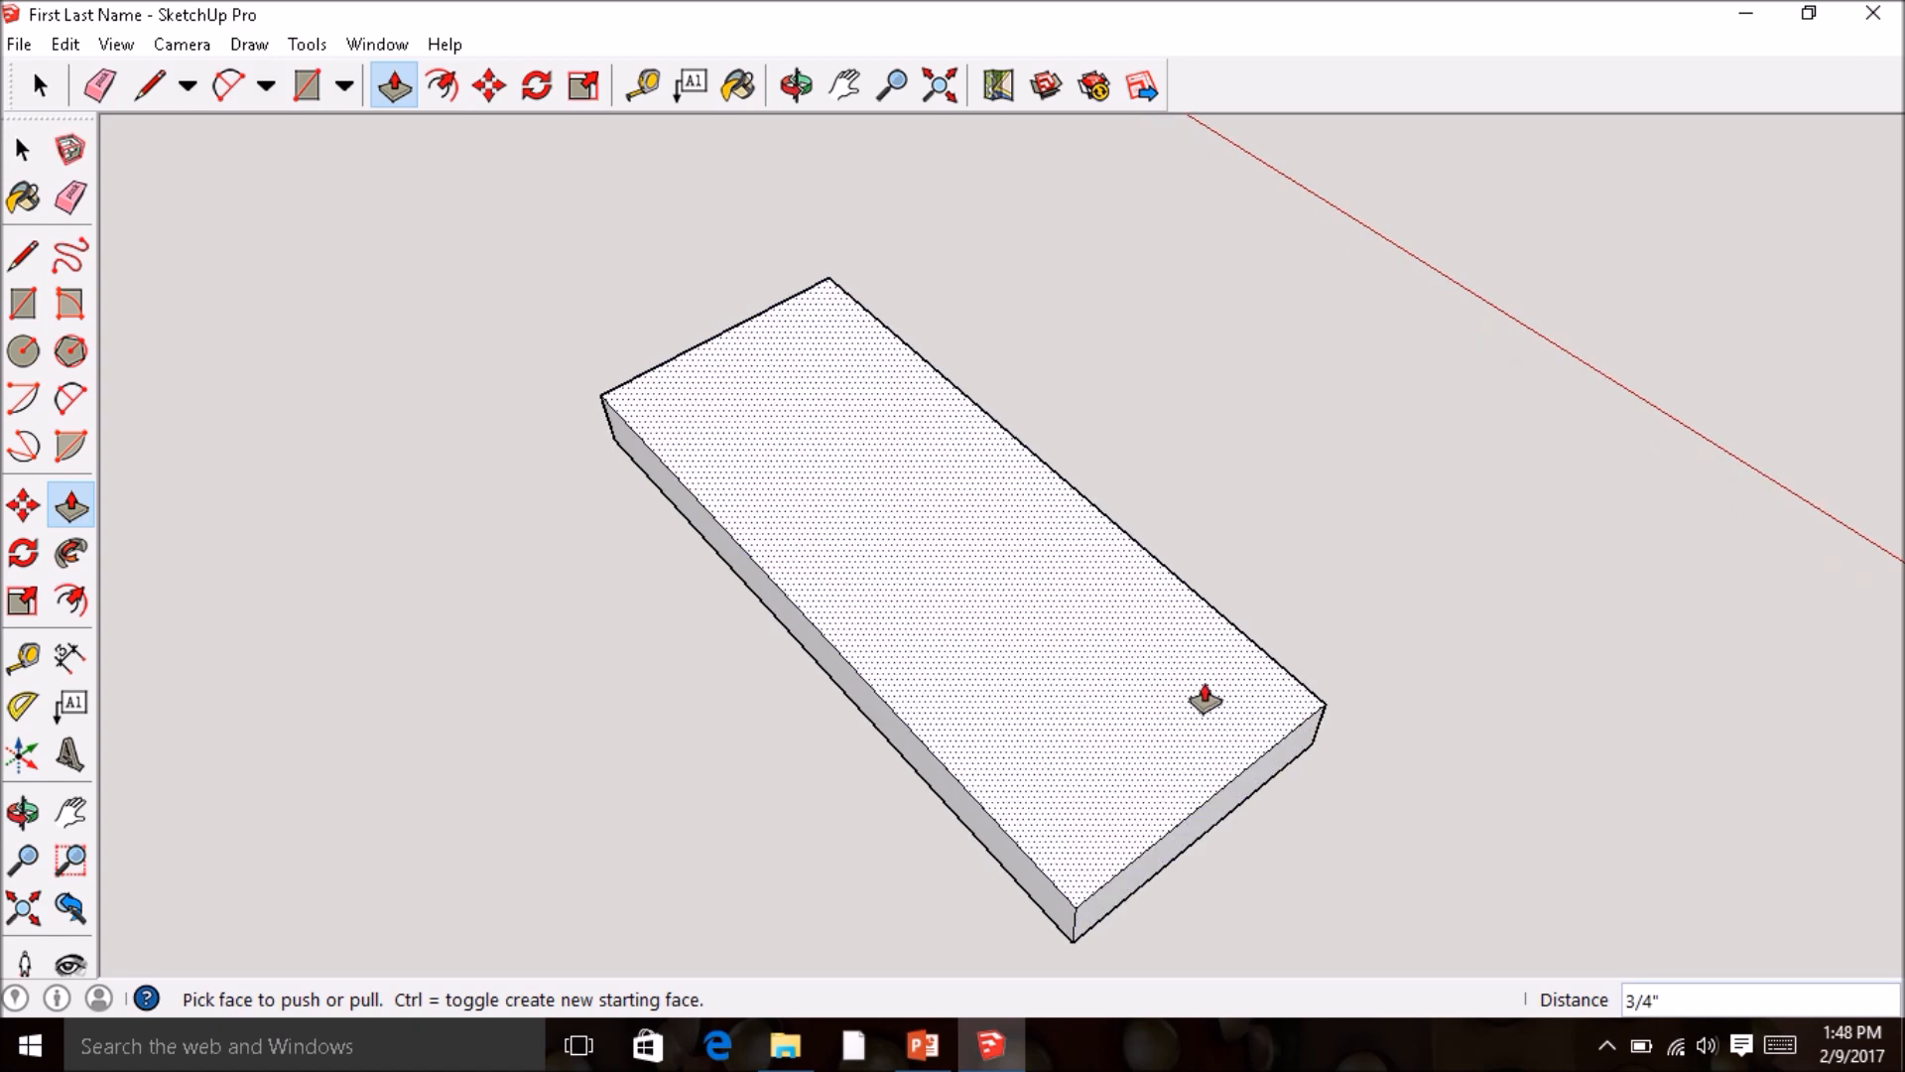
{"action": "scroll", "coordinate": [1171, 688], "scroll_direction": "up", "scroll_amount": 1}
{"action": "scroll", "coordinate": [1175, 688], "scroll_direction": "down", "scroll_amount": 1}
{"action": "middle_click_drag", "start_coordinate": [1182, 688], "coordinate": [1255, 692]}
{"action": "scroll", "coordinate": [997, 702], "scroll_direction": "up", "scroll_amount": 1}
{"action": "middle_click_drag", "start_coordinate": [1003, 701], "coordinate": [1174, 731]}
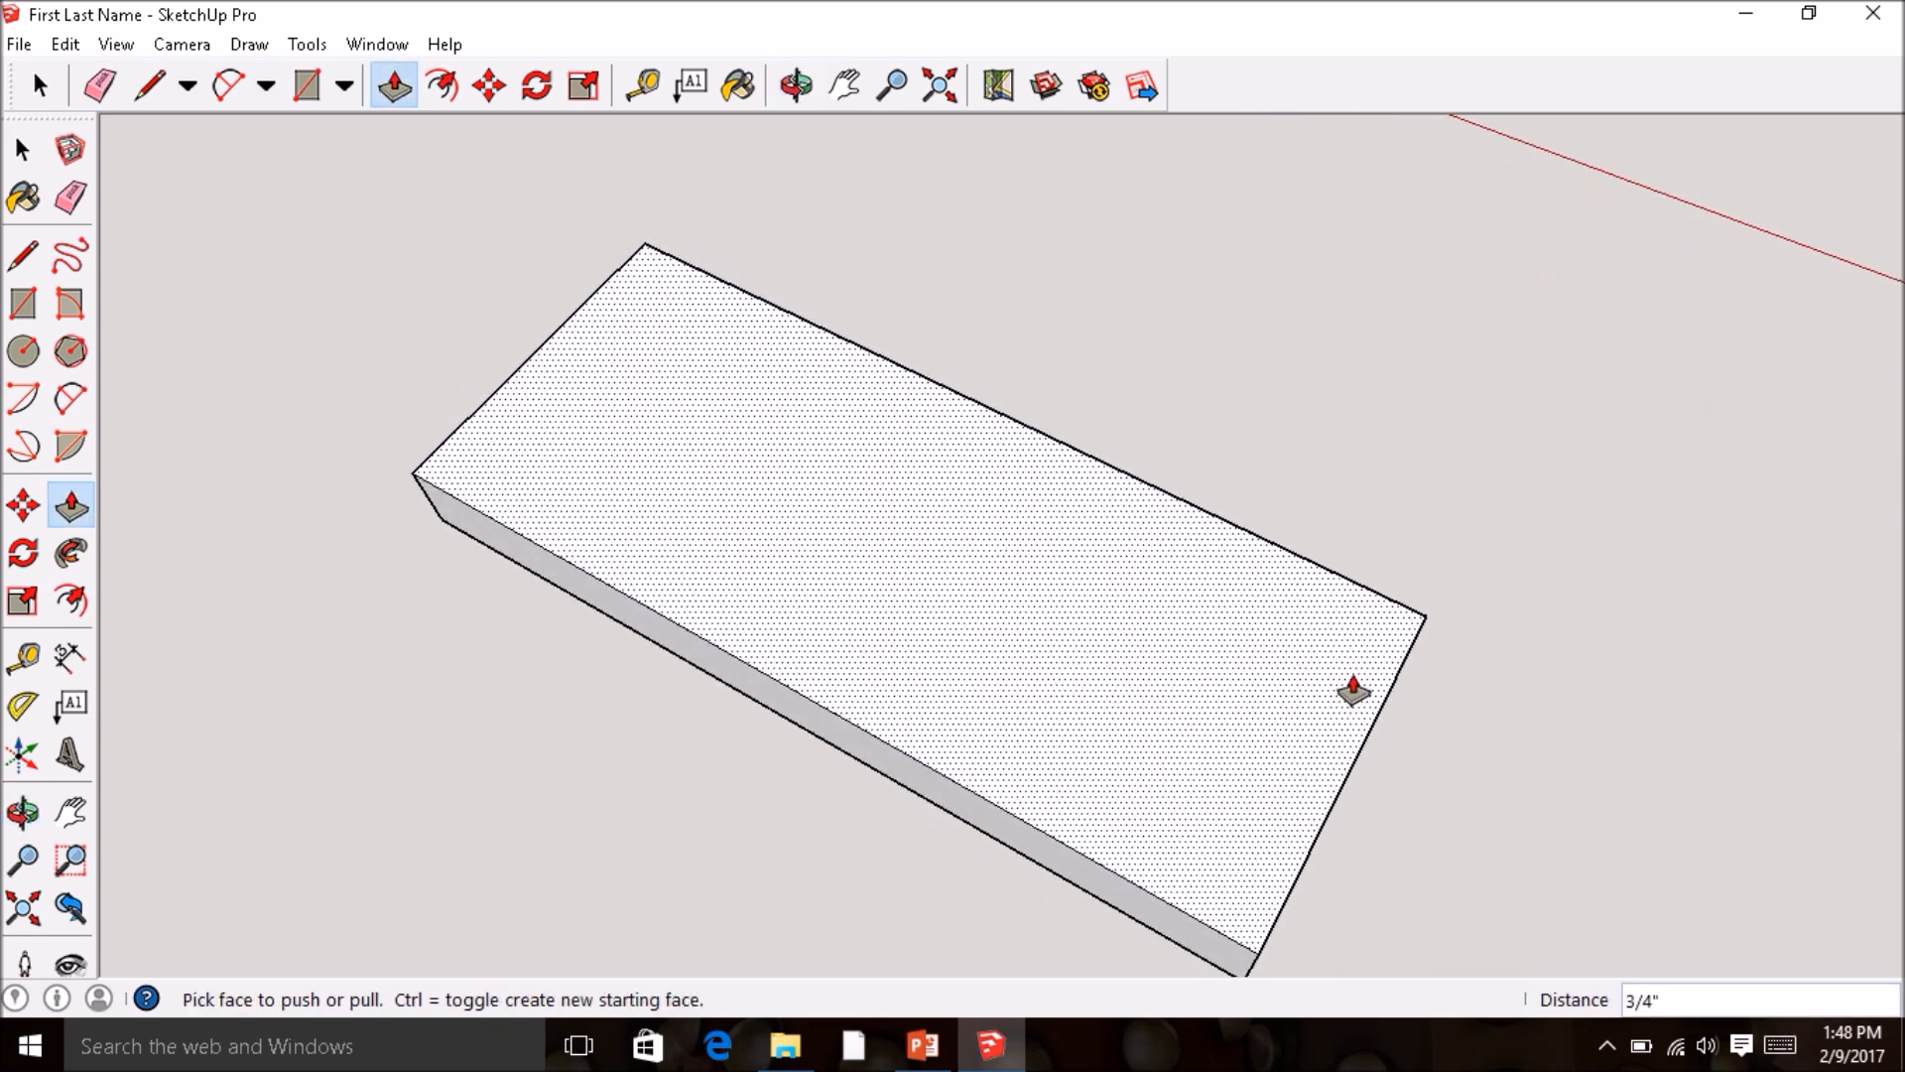
{"action": "left_click", "coordinate": [847, 87]}
{"action": "left_click_drag", "start_coordinate": [886, 620], "coordinate": [887, 556]}
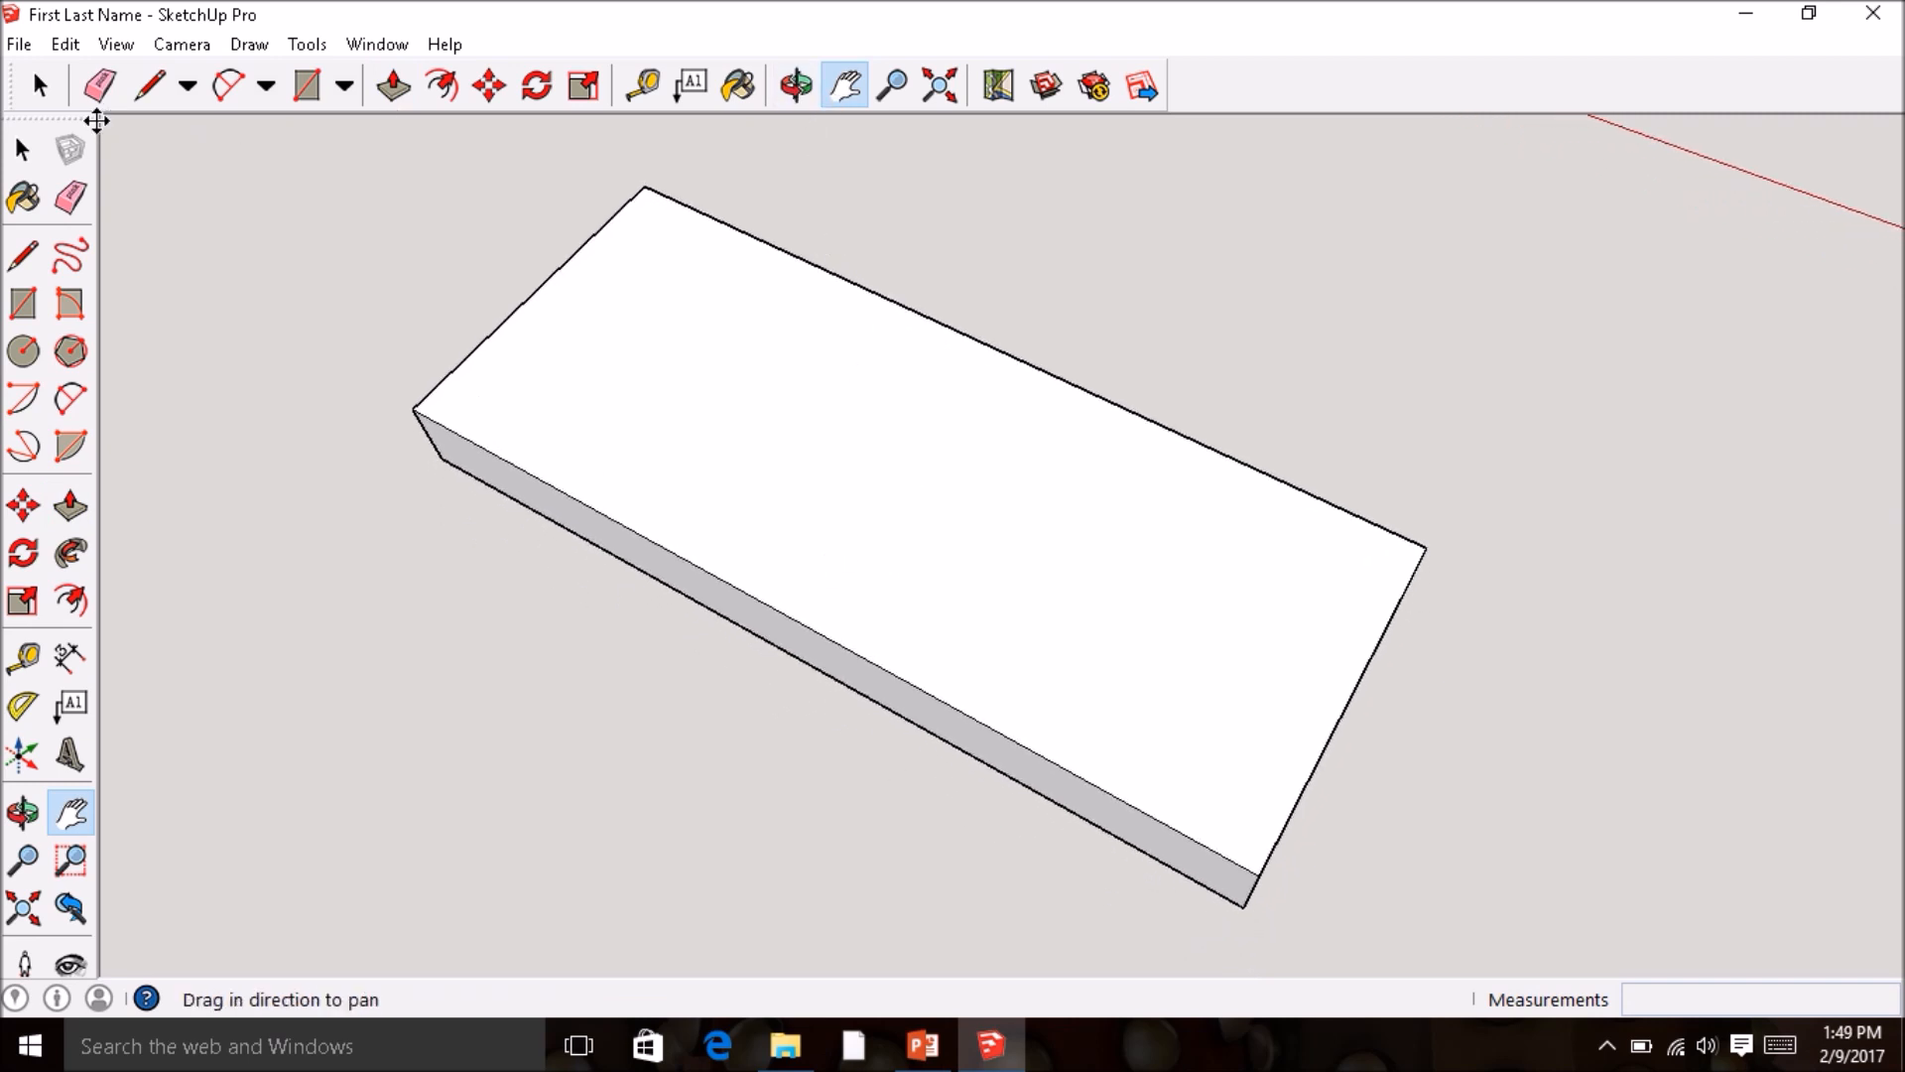
{"action": "left_click", "coordinate": [40, 85]}
{"action": "scroll", "coordinate": [970, 552], "scroll_direction": "up", "scroll_amount": 1}
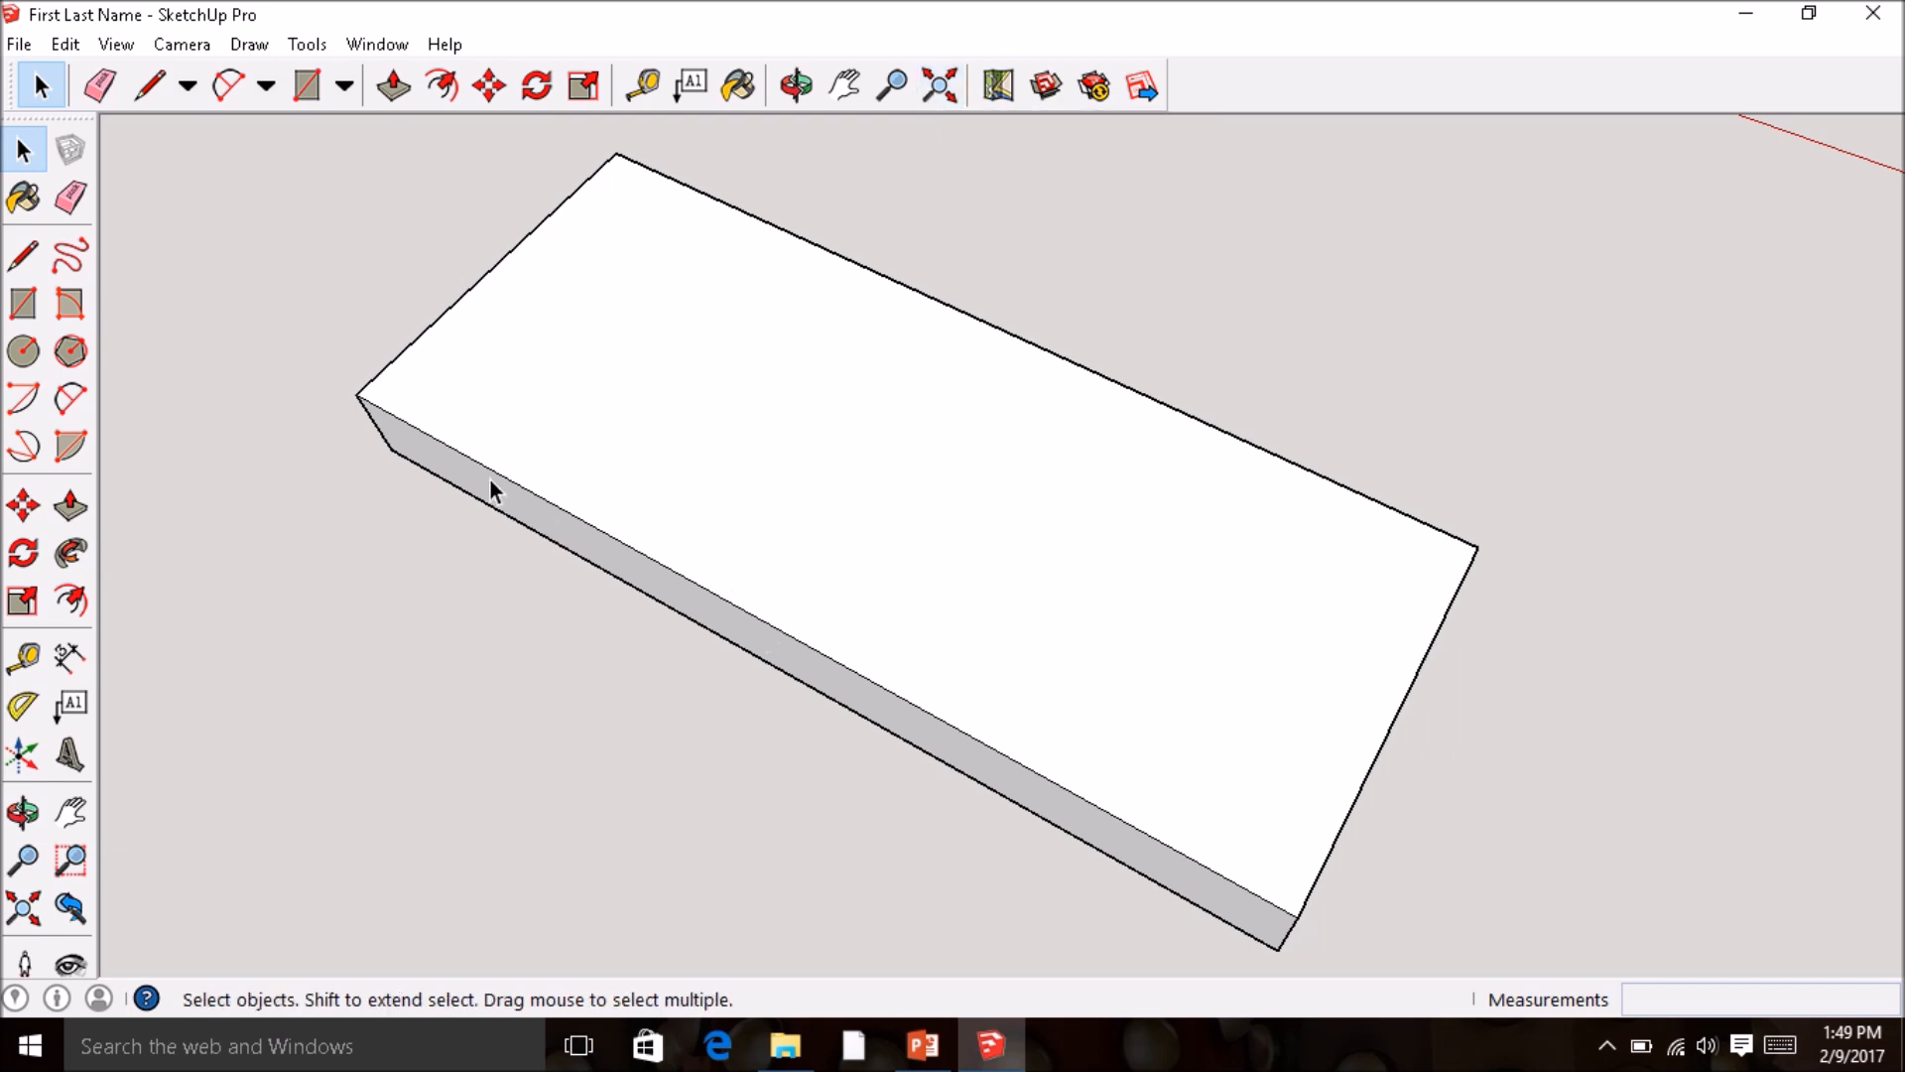
- Draw 3/8-inch lines from both corners of the top face's left short end, along each adjoining edge
{"action": "left_click", "coordinate": [25, 257]}
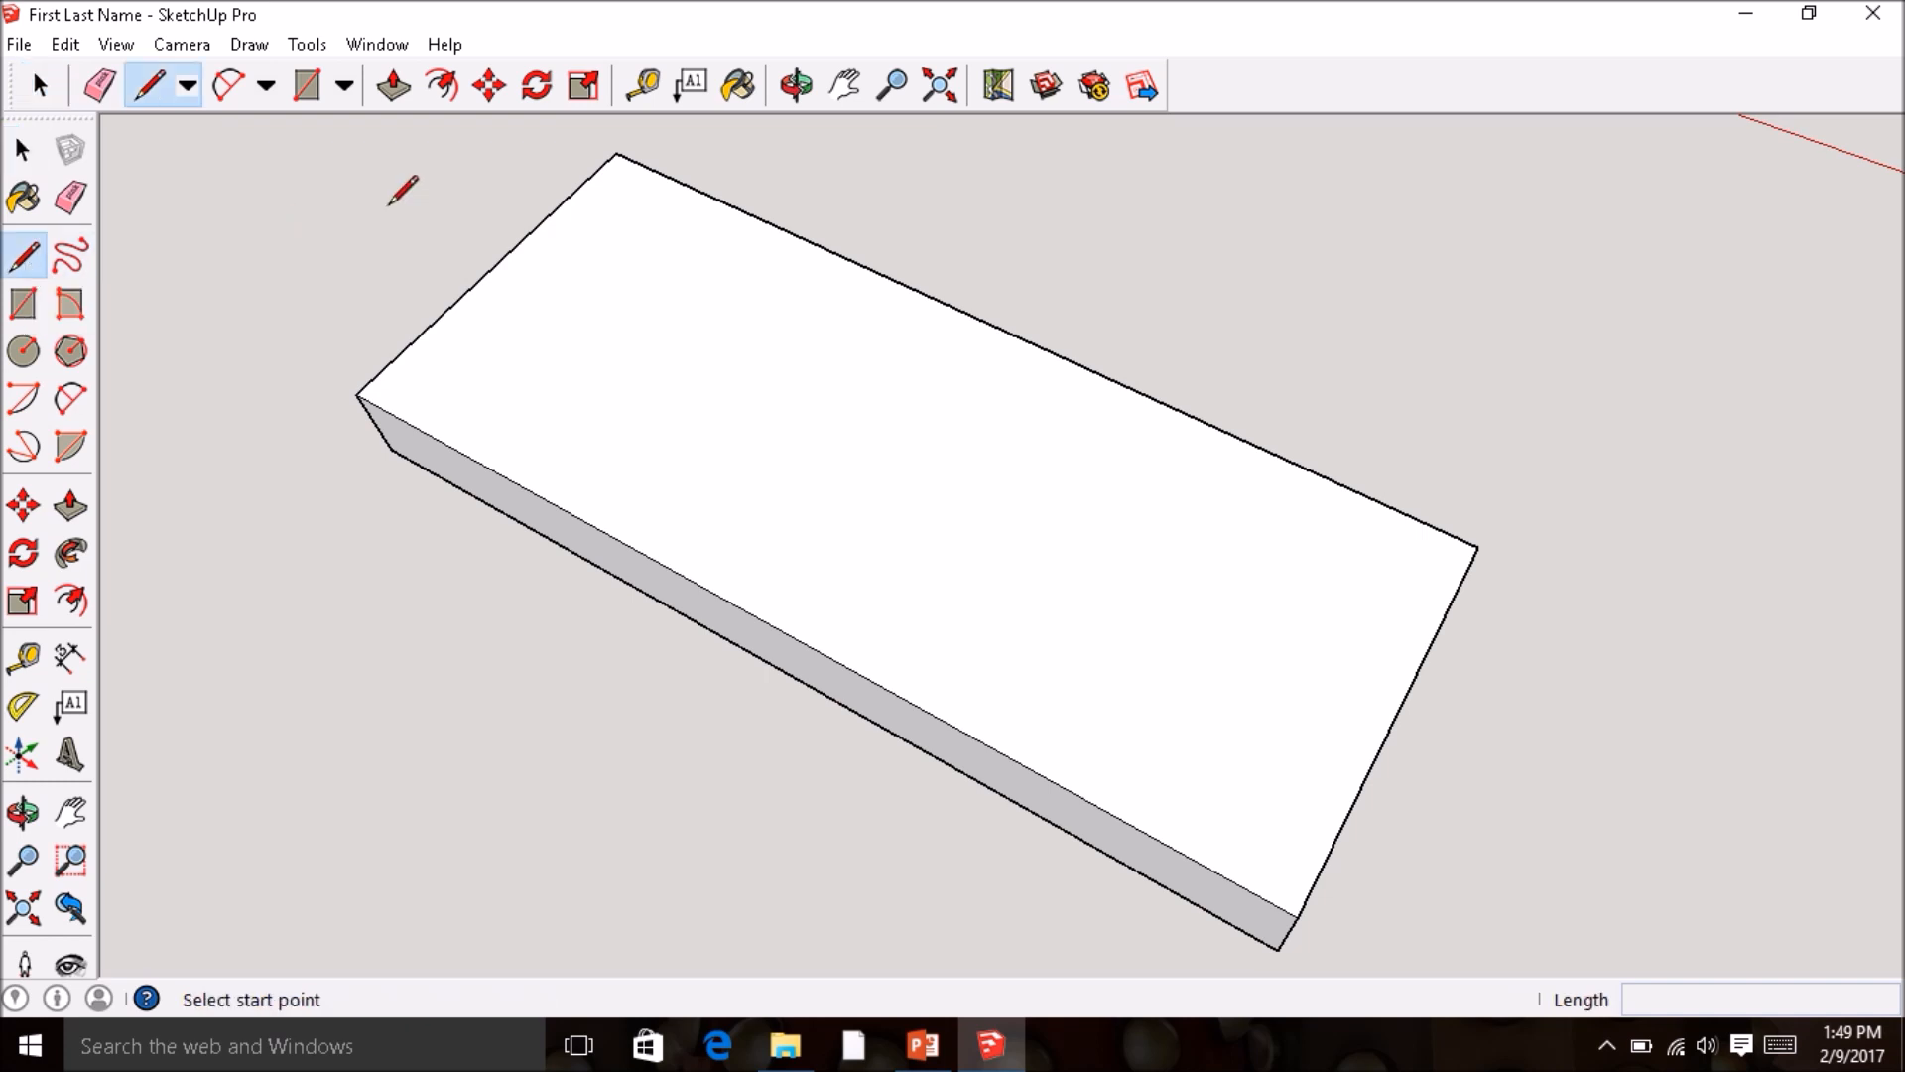
{"action": "left_click", "coordinate": [617, 152]}
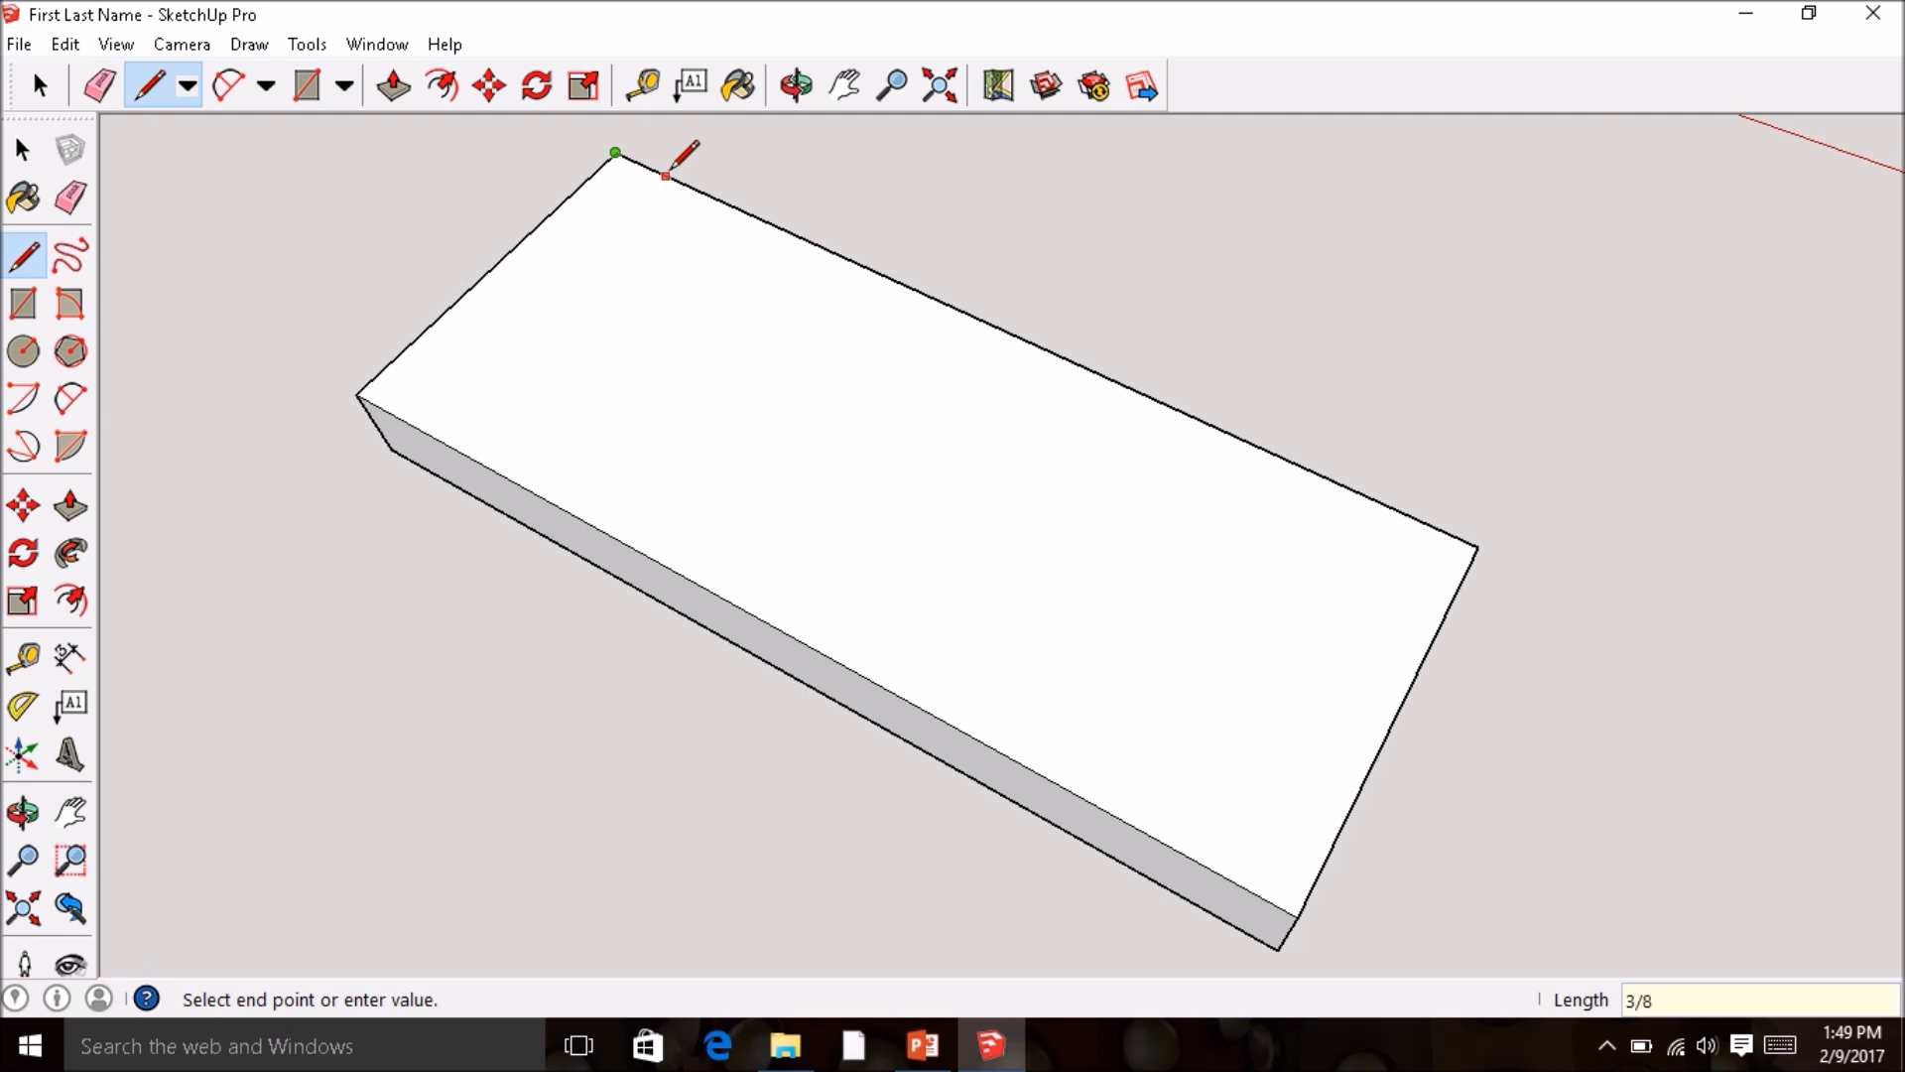
{"action": "key", "text": "Escape"}
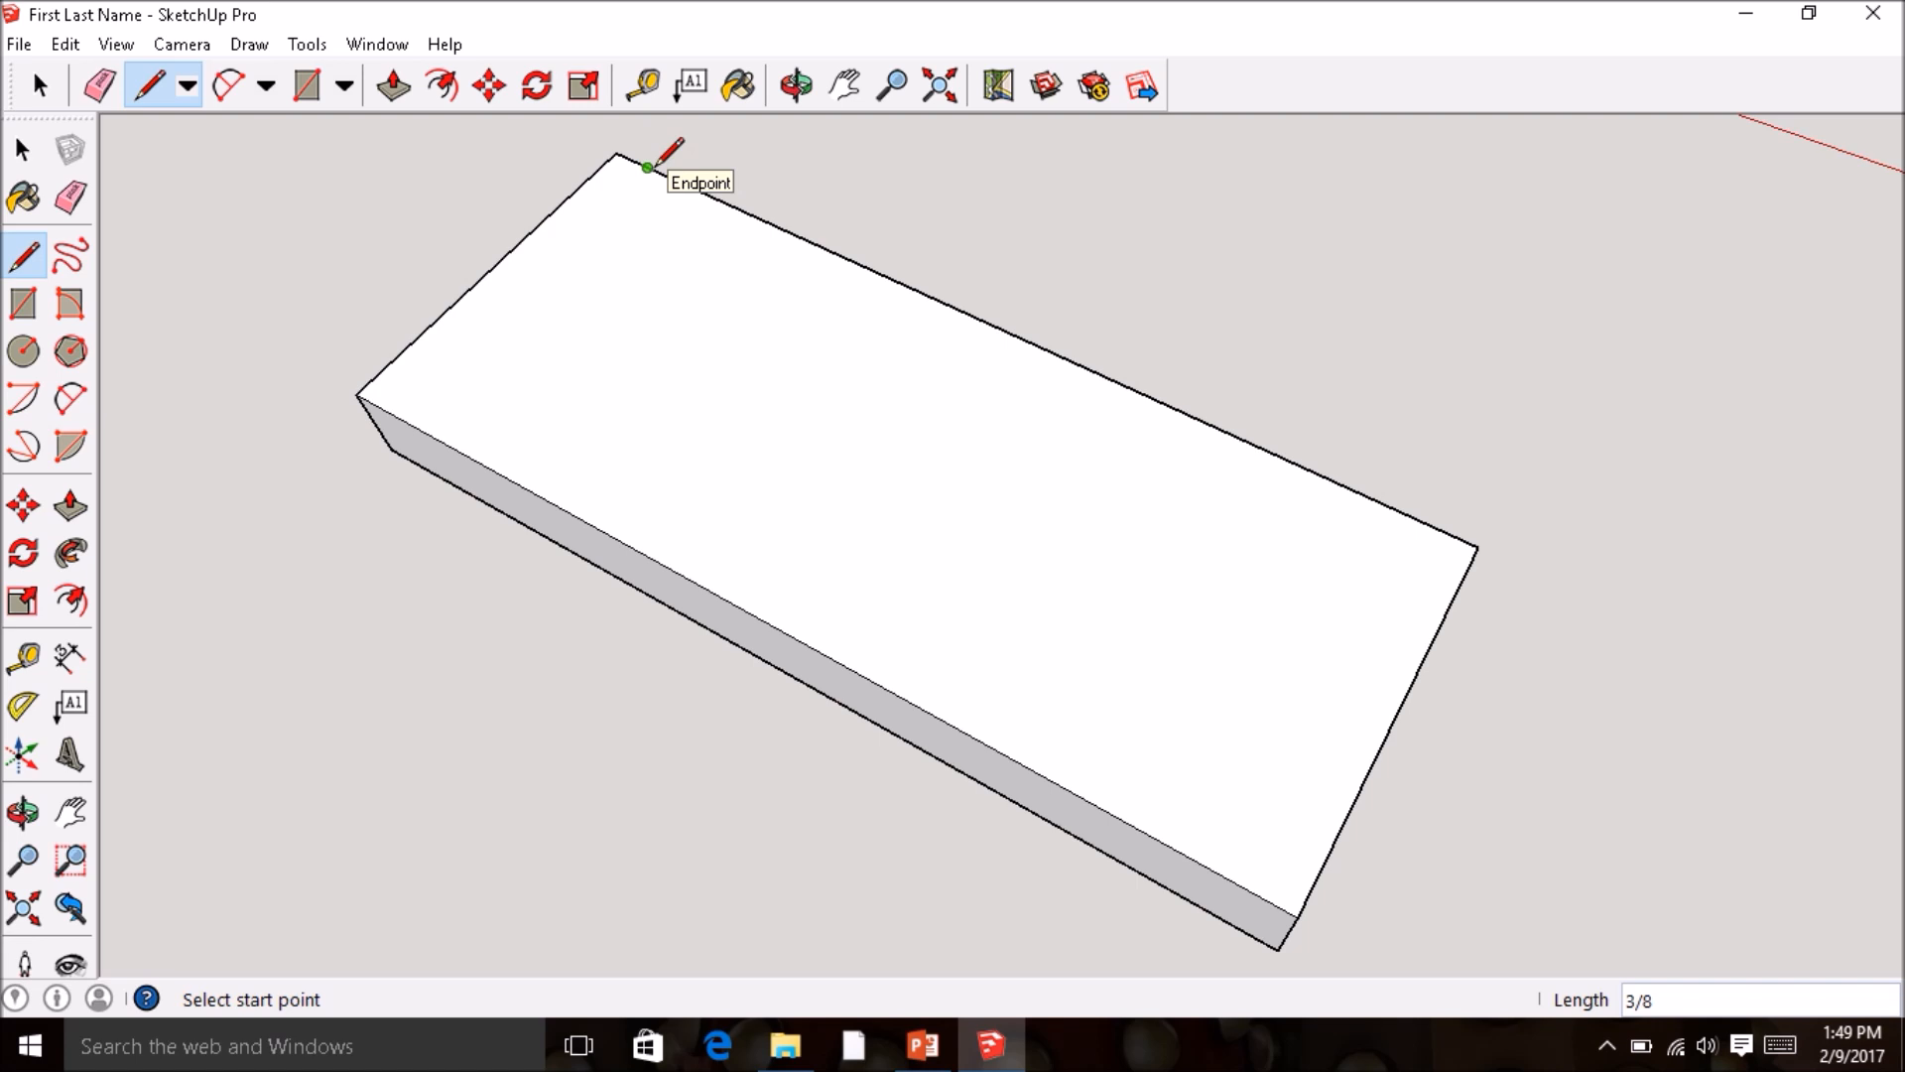
{"action": "left_click", "coordinate": [615, 152]}
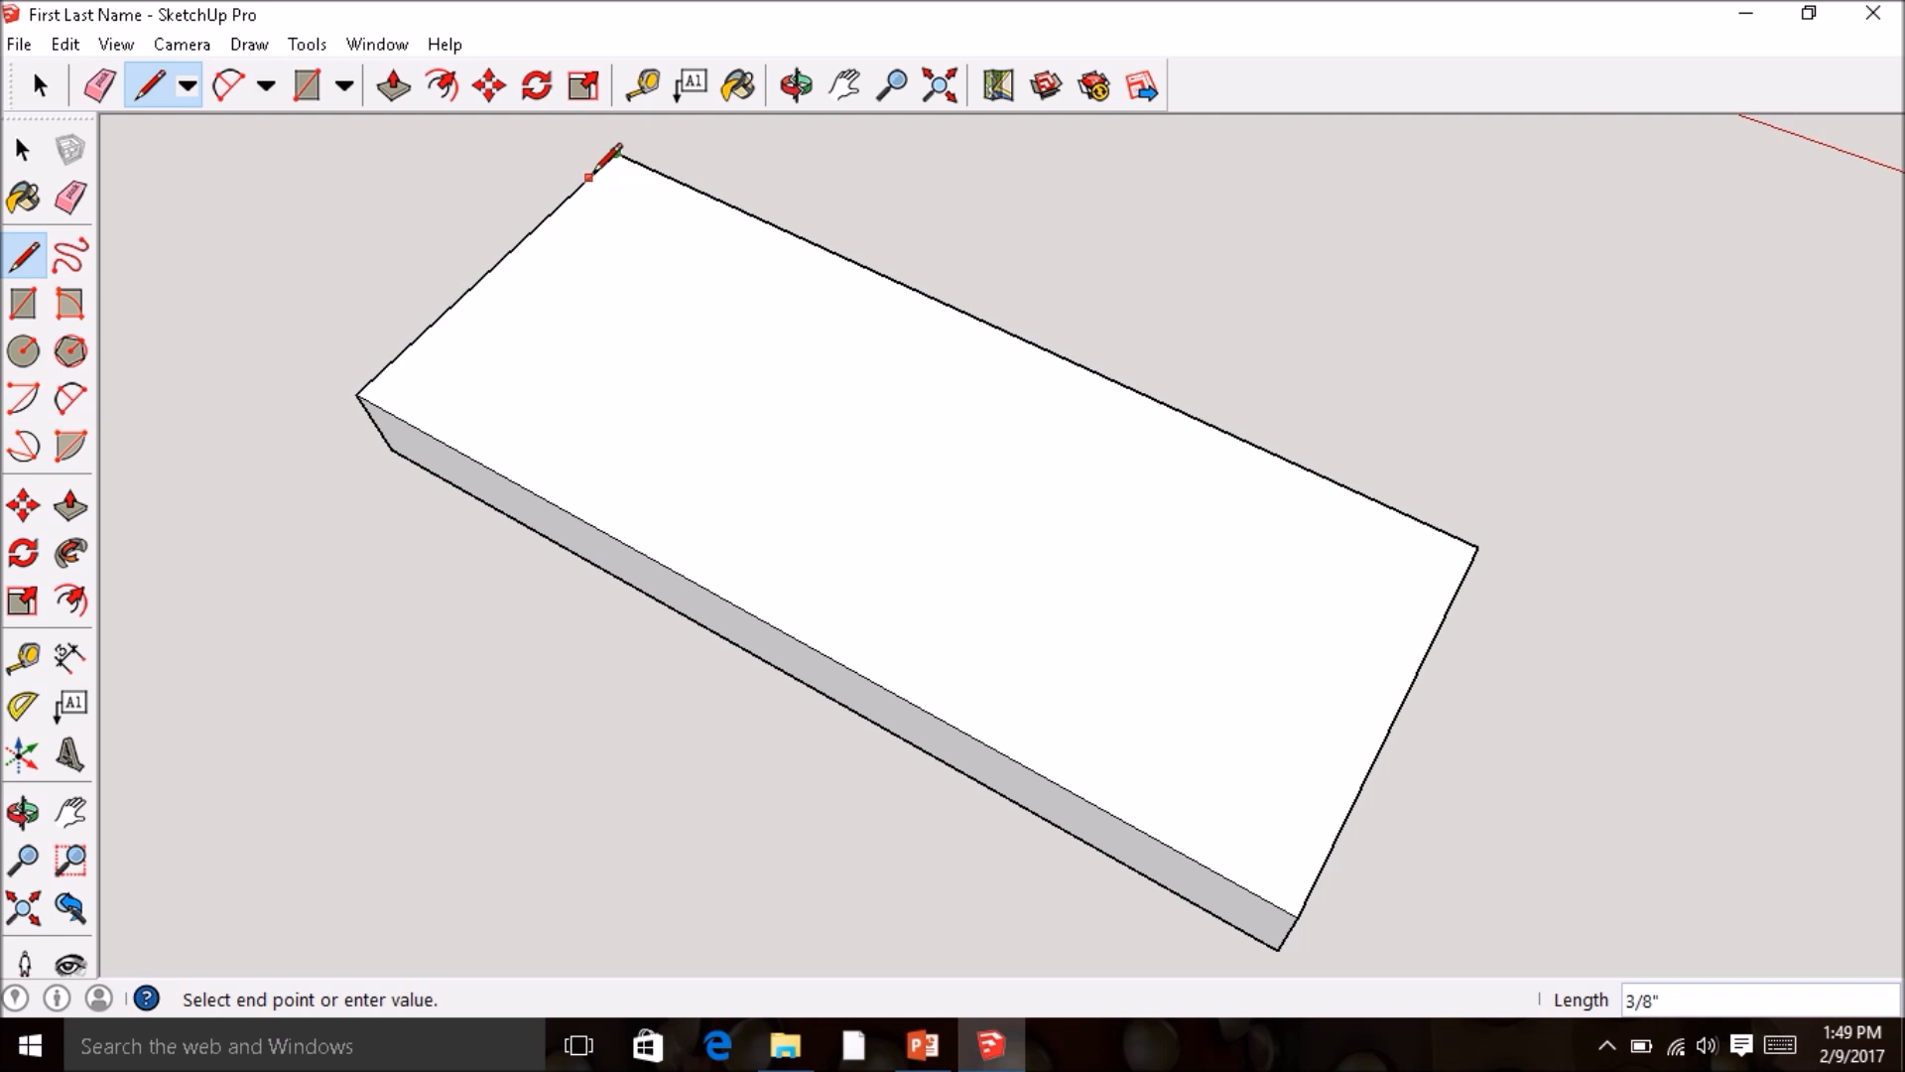
{"action": "key", "text": "Escape"}
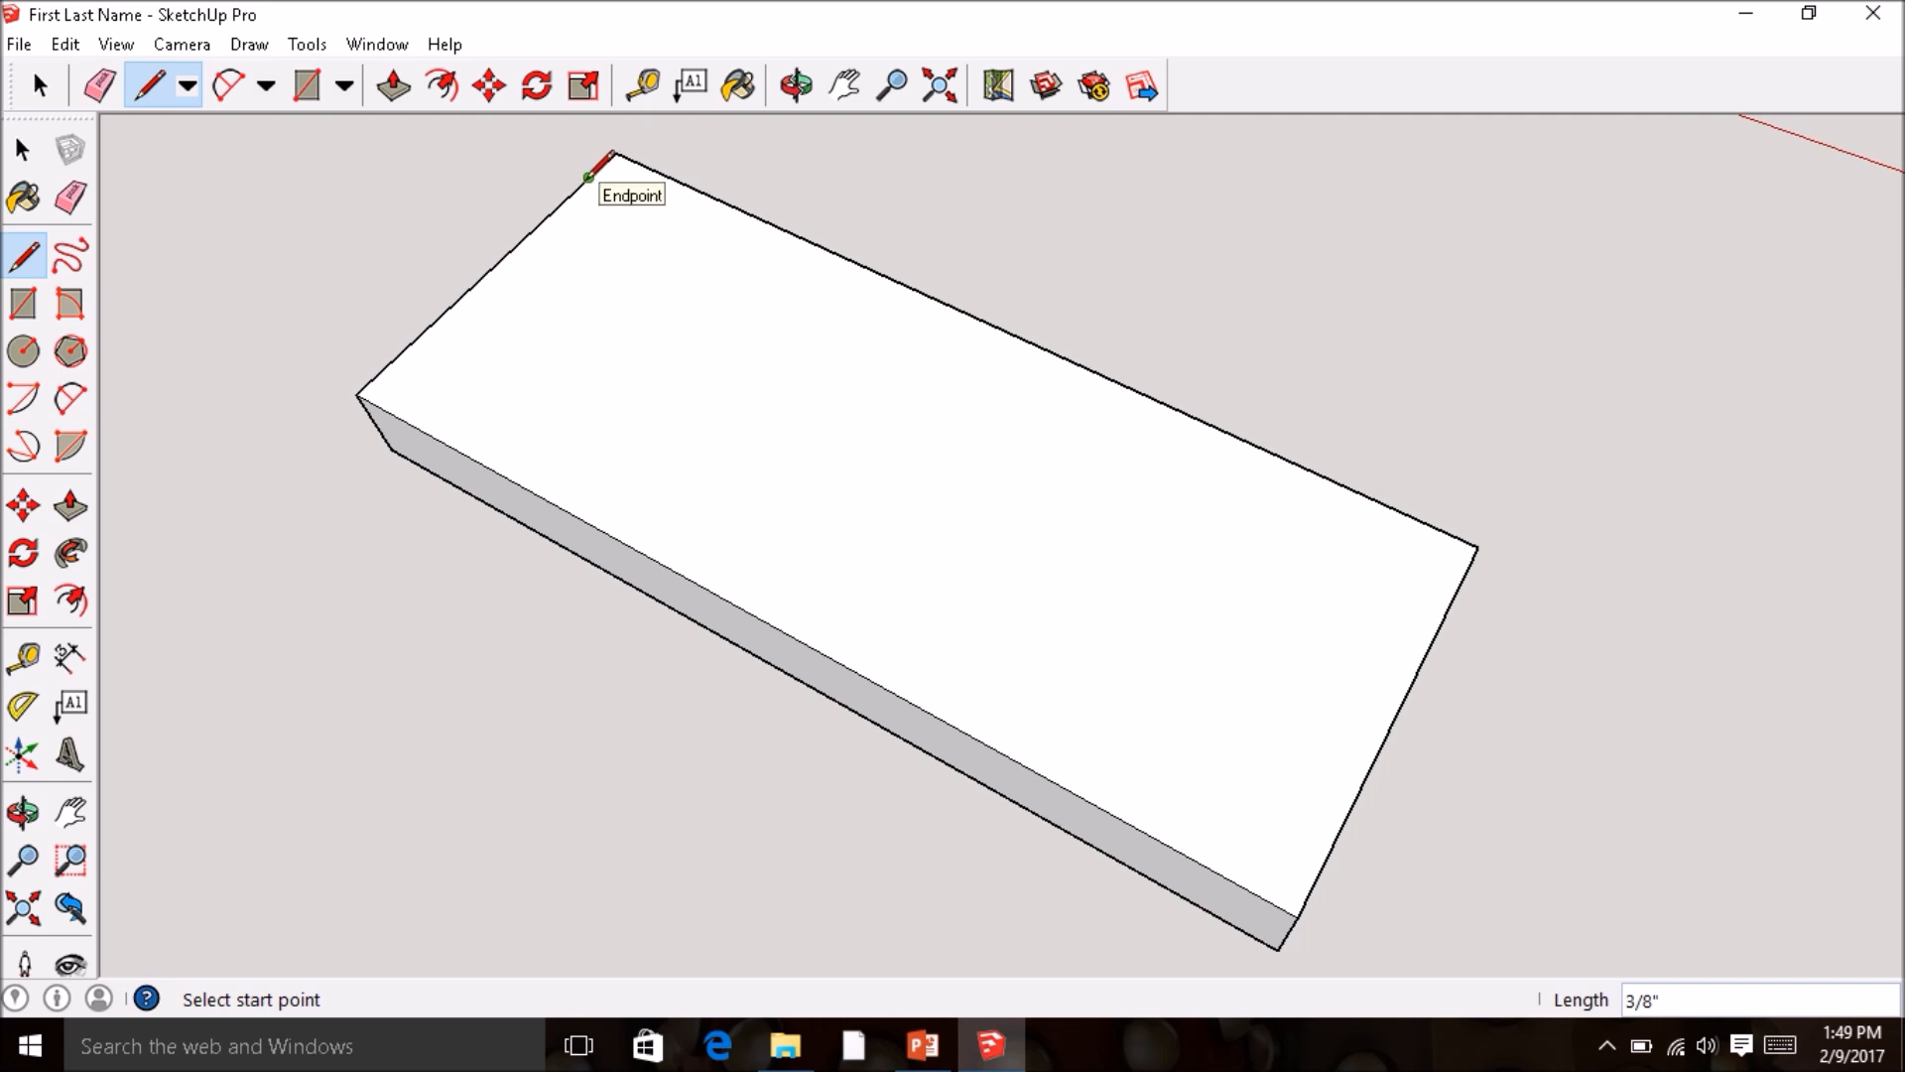
{"action": "left_click", "coordinate": [357, 393]}
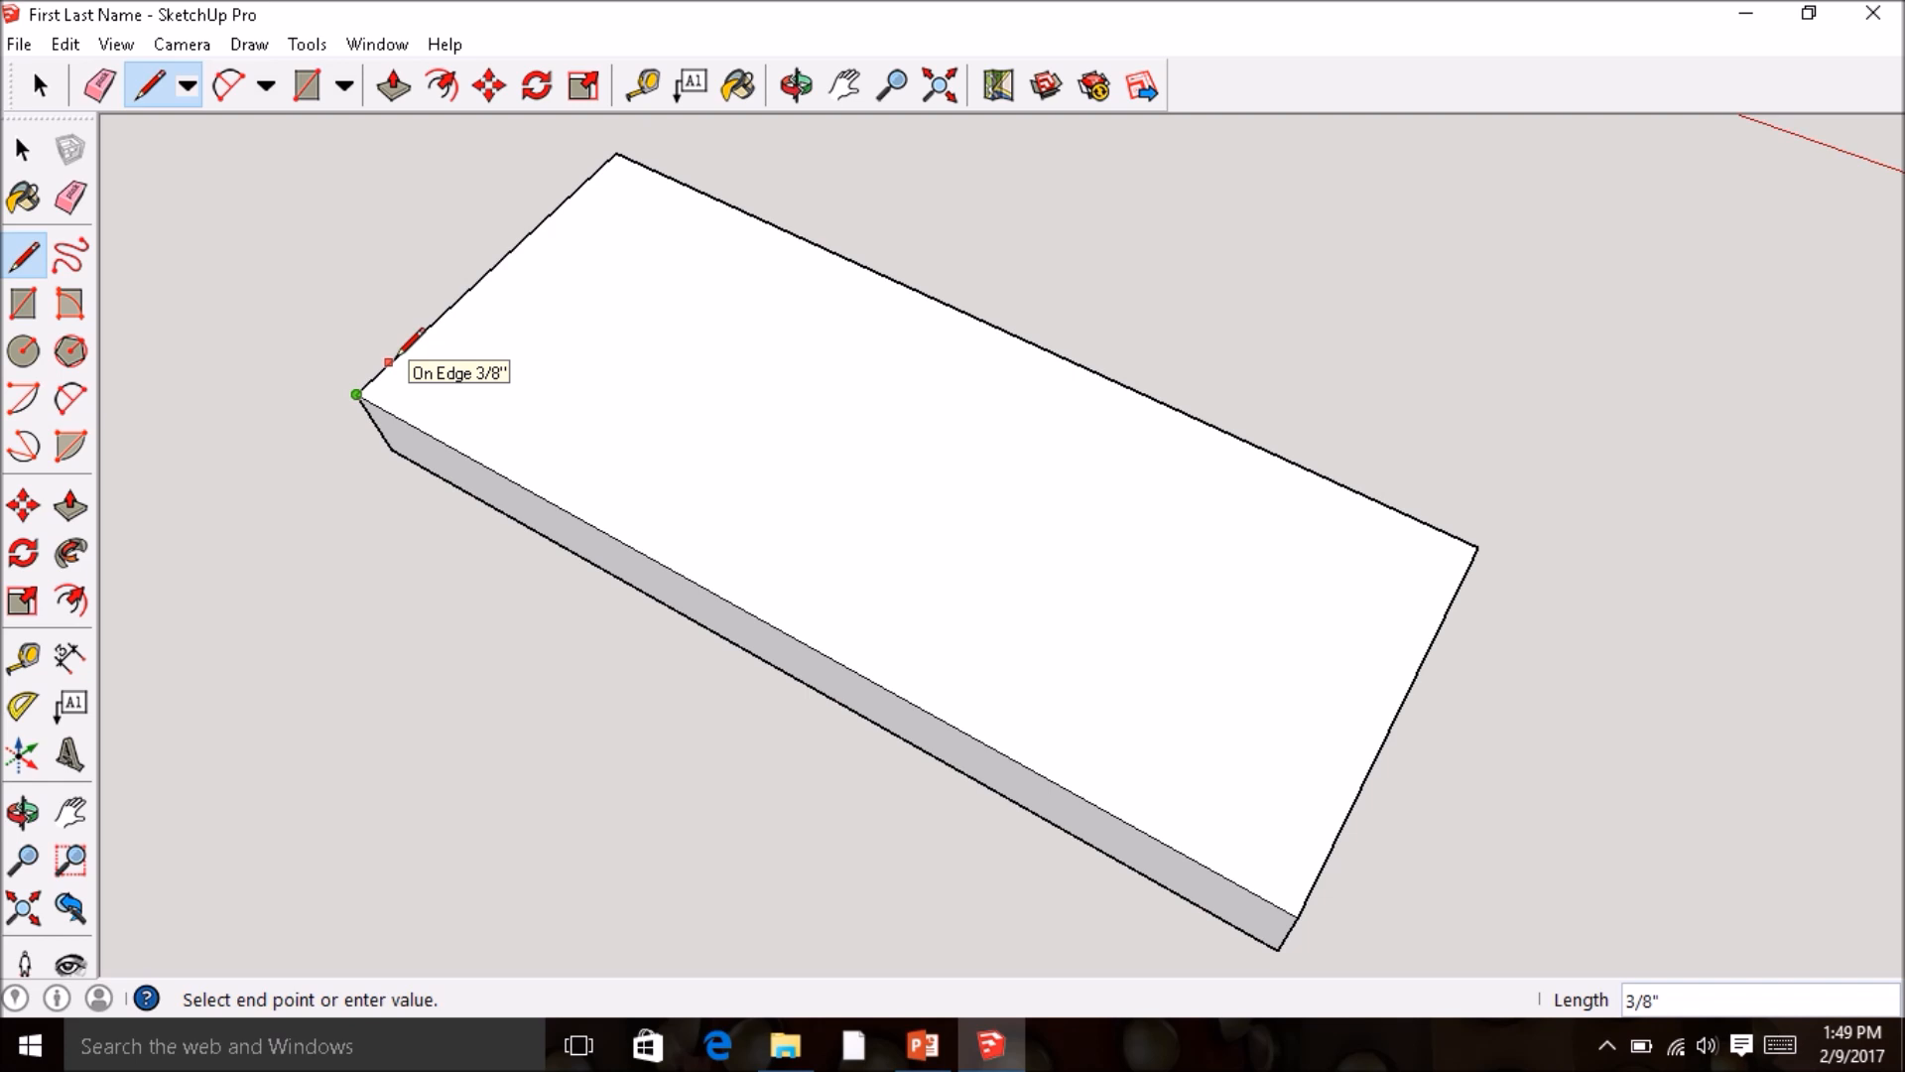
{"action": "key", "text": "Escape"}
{"action": "left_click", "coordinate": [357, 393]}
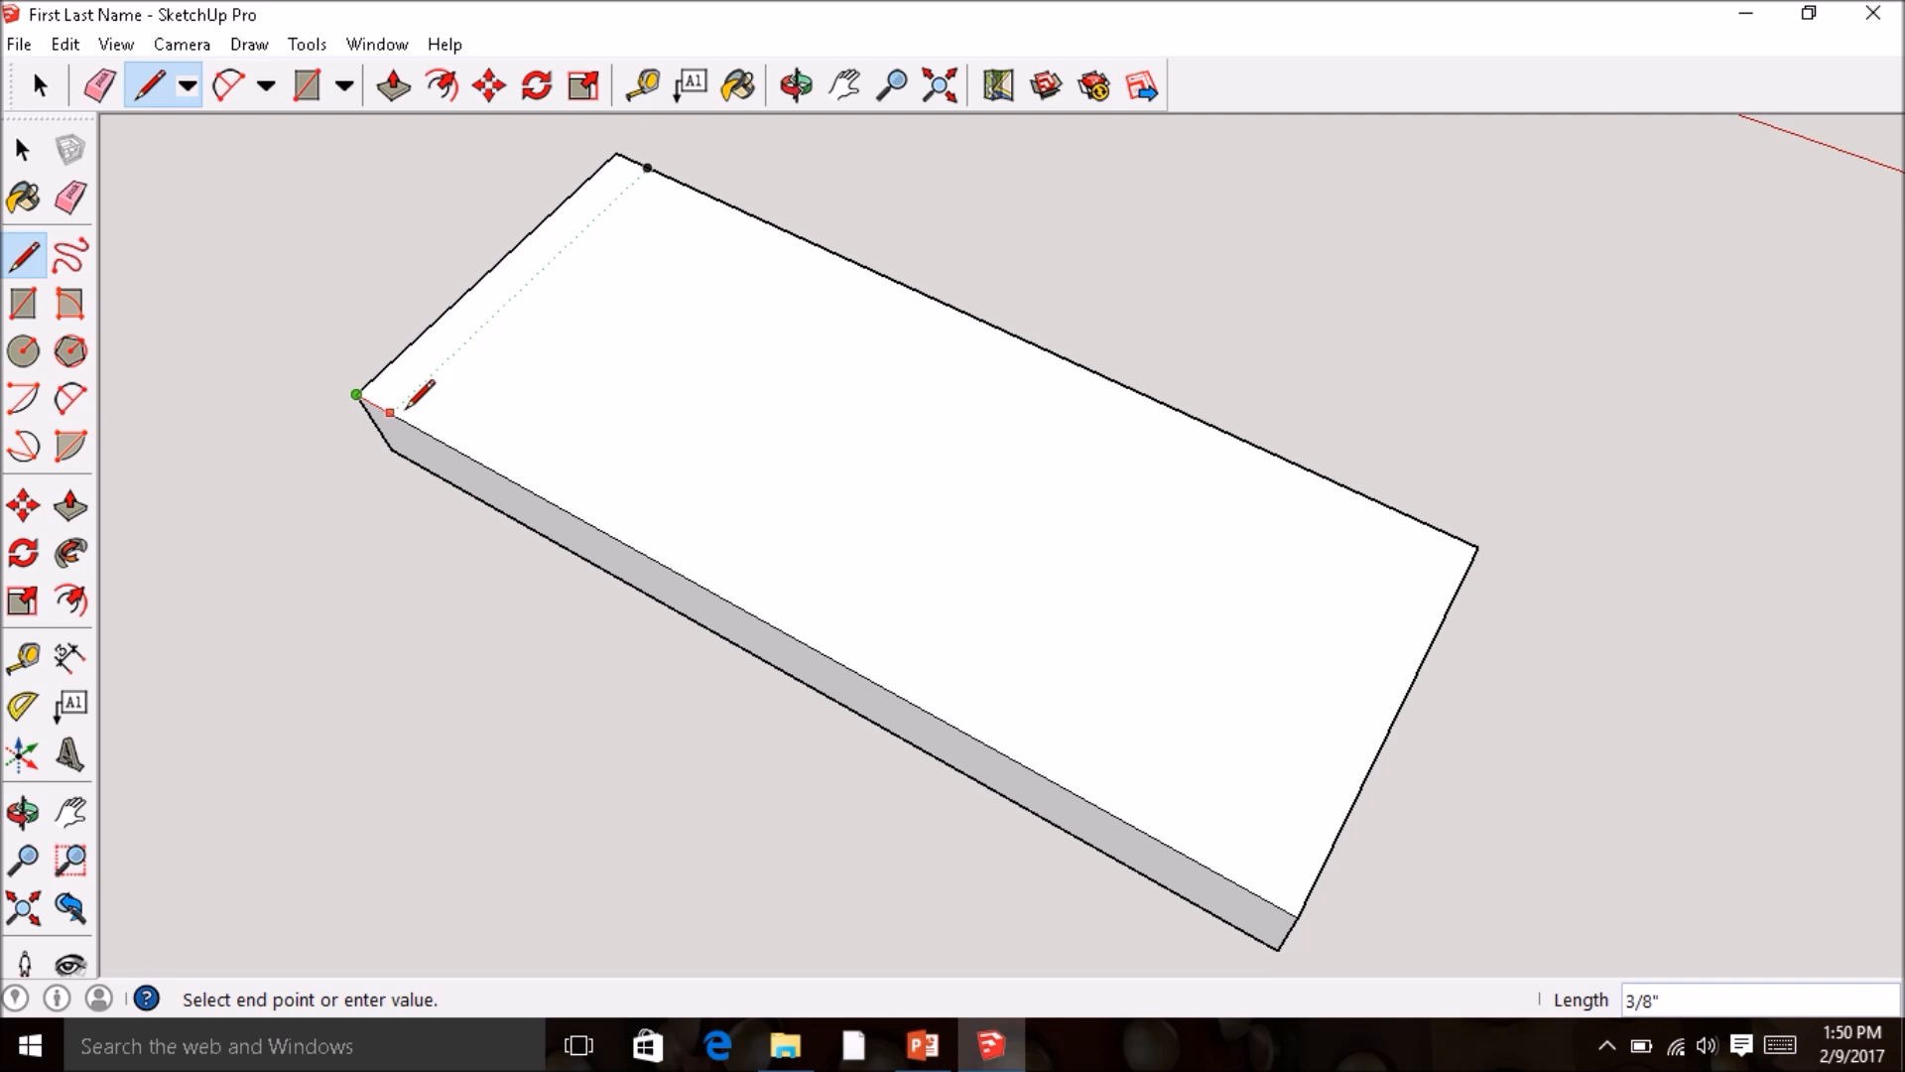
{"action": "key", "text": "Escape"}
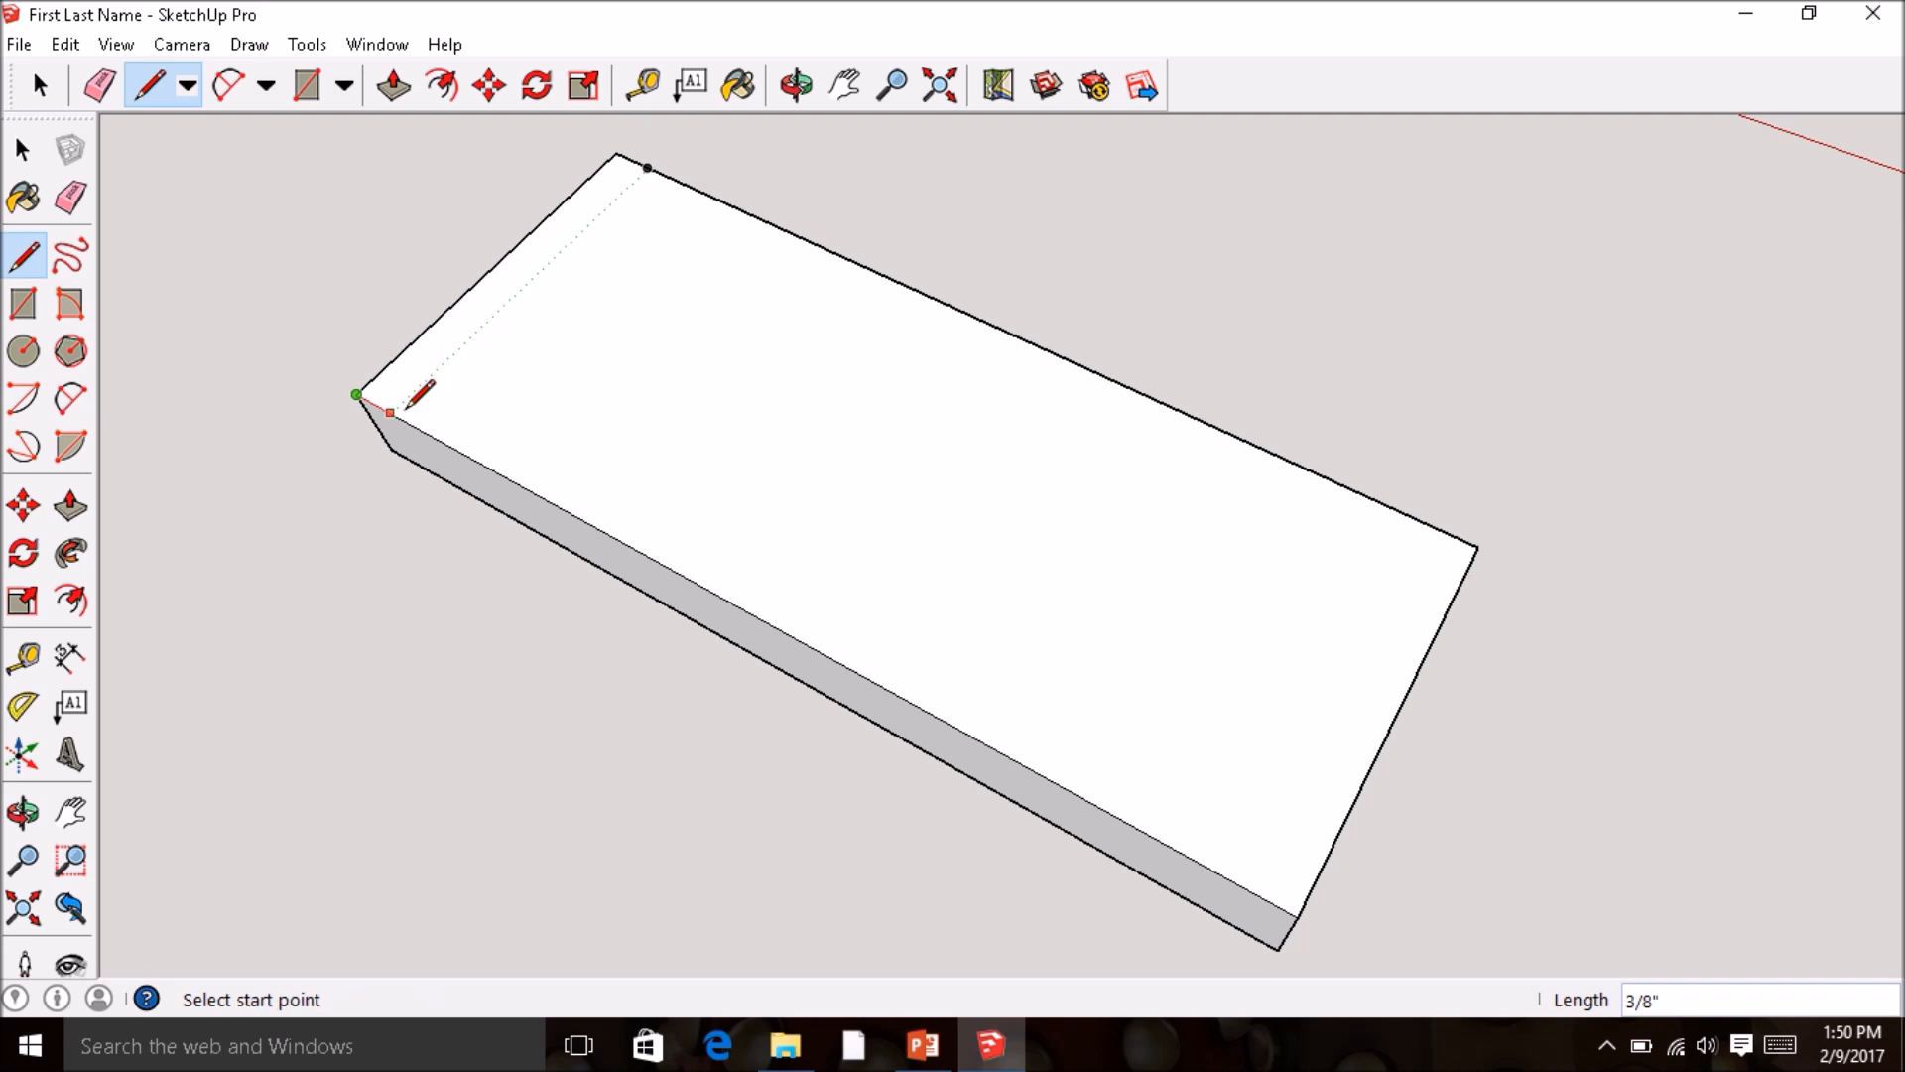
- Draw 3/8-inch lines from both corners of the top face's right short end, along each adjoining edge
{"action": "left_click", "coordinate": [1297, 915]}
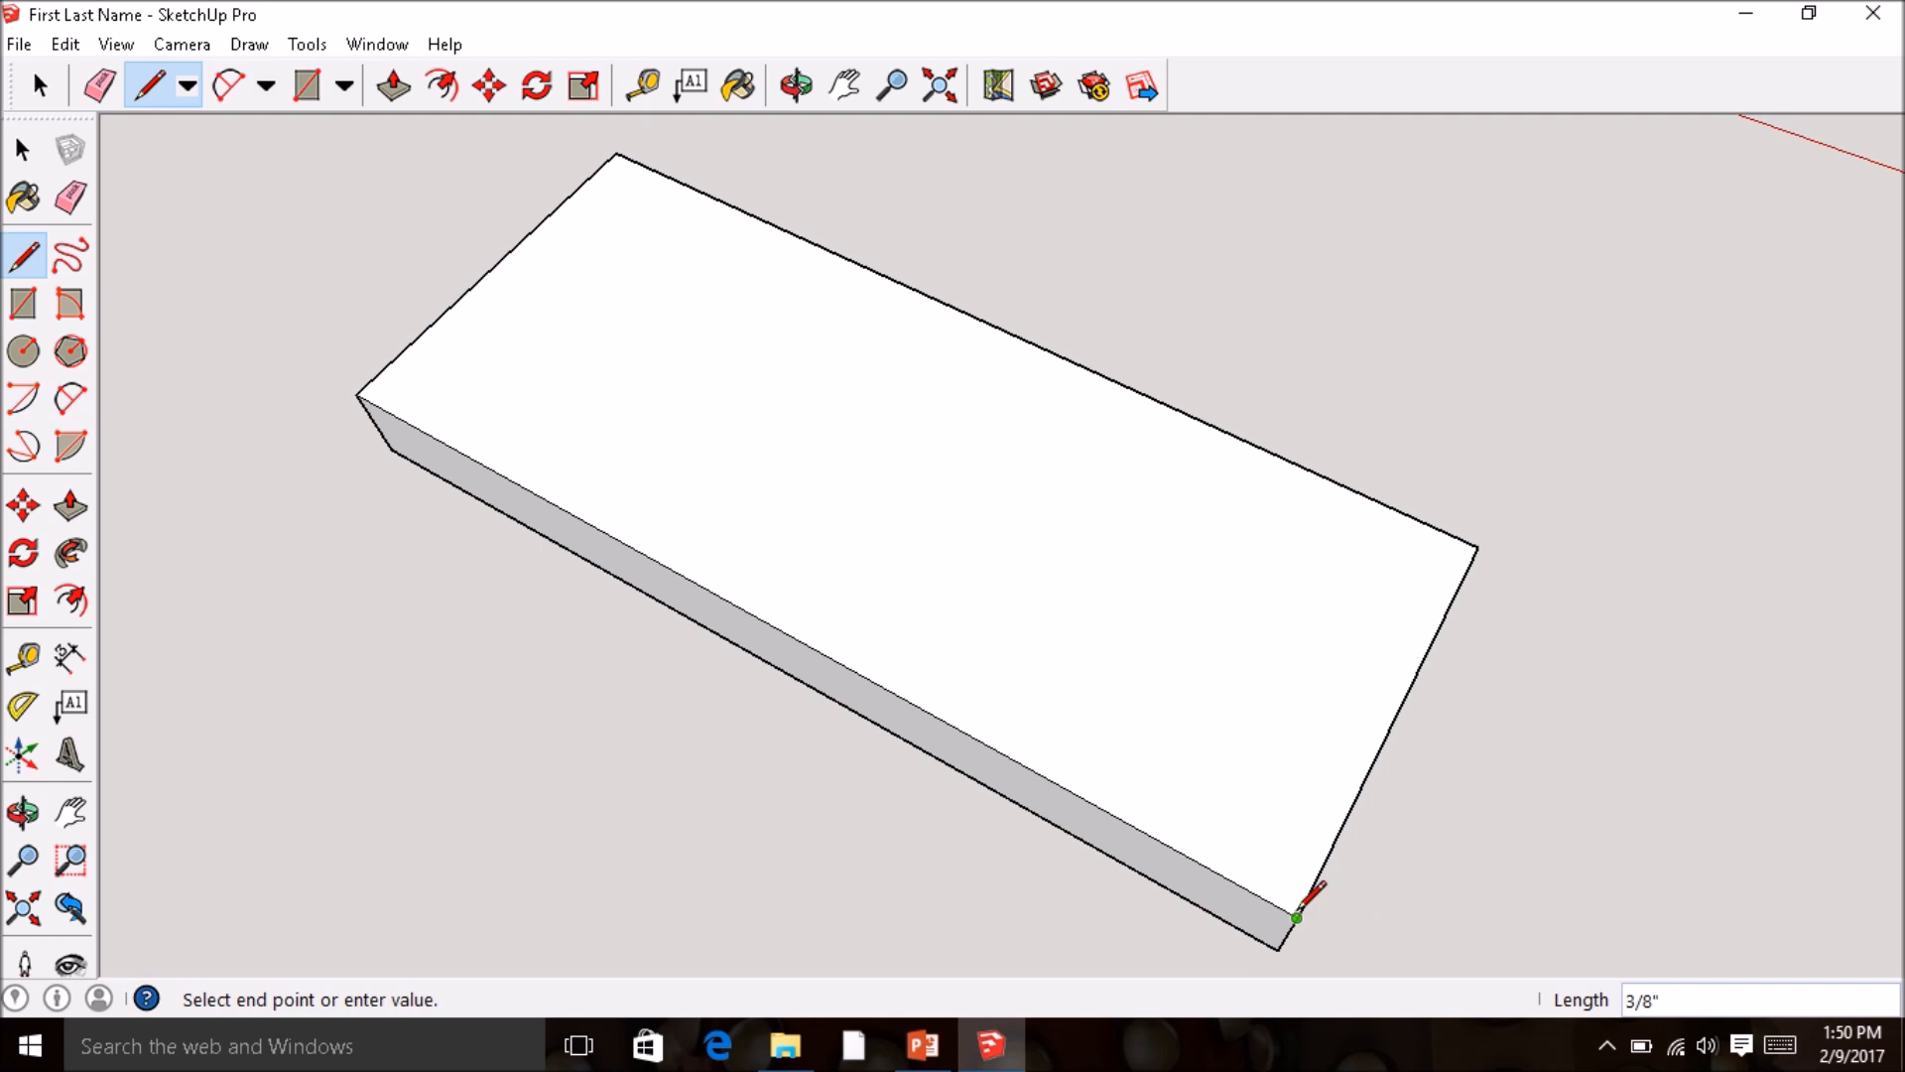
{"action": "key", "text": "Escape"}
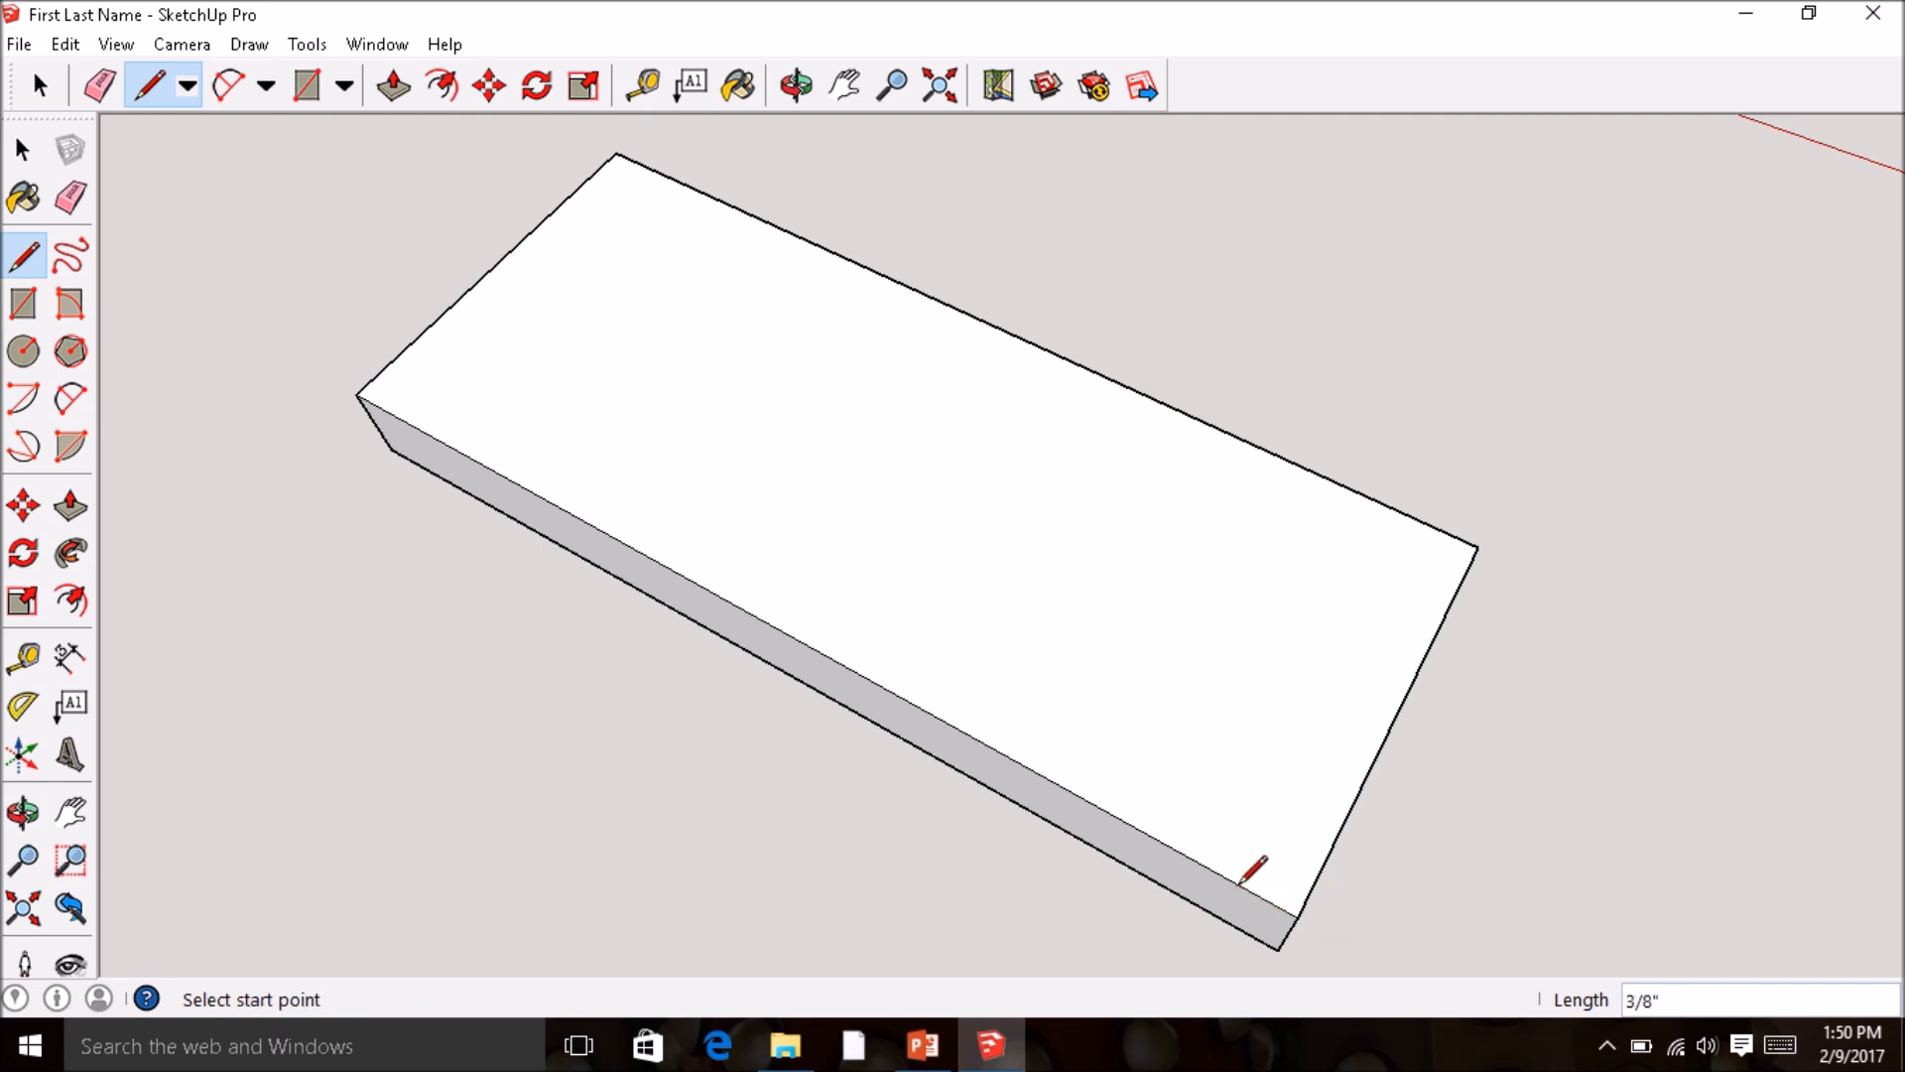
{"action": "left_click", "coordinate": [1297, 915]}
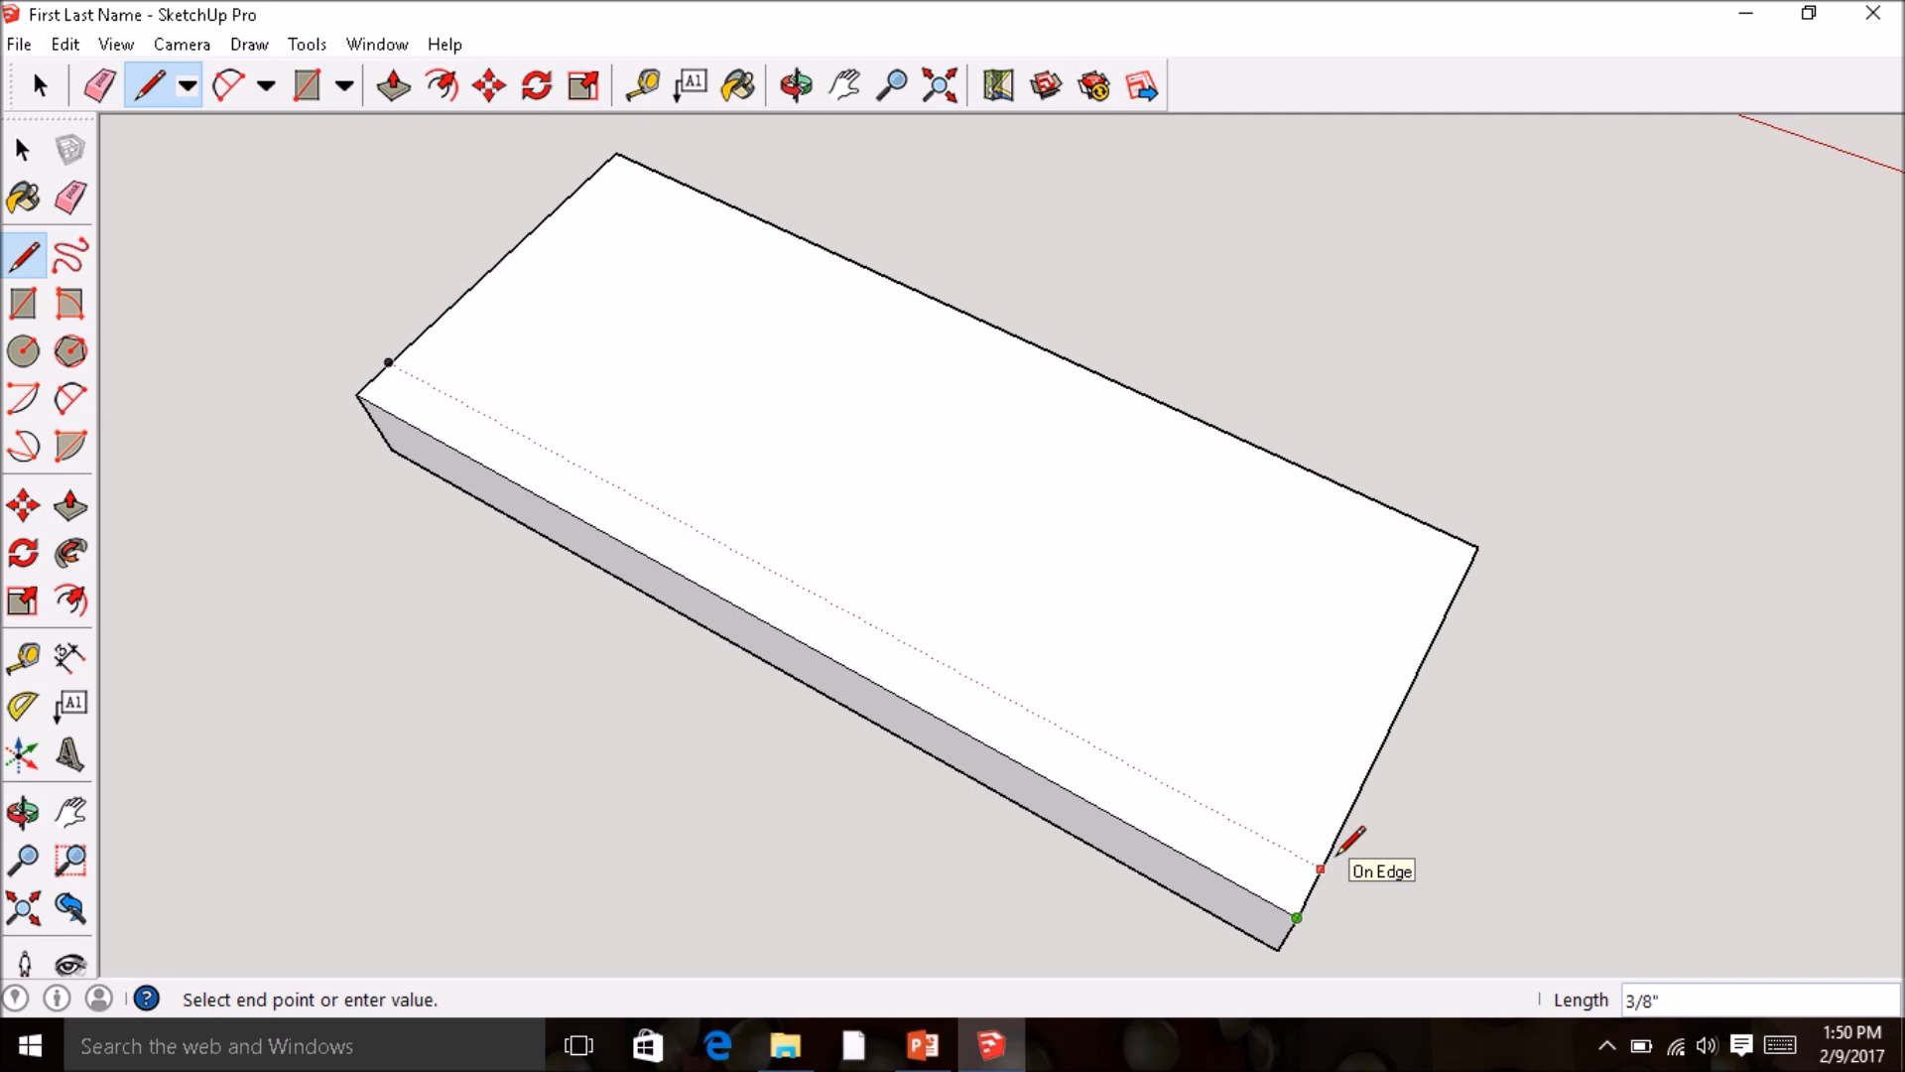
{"action": "key", "text": "Escape"}
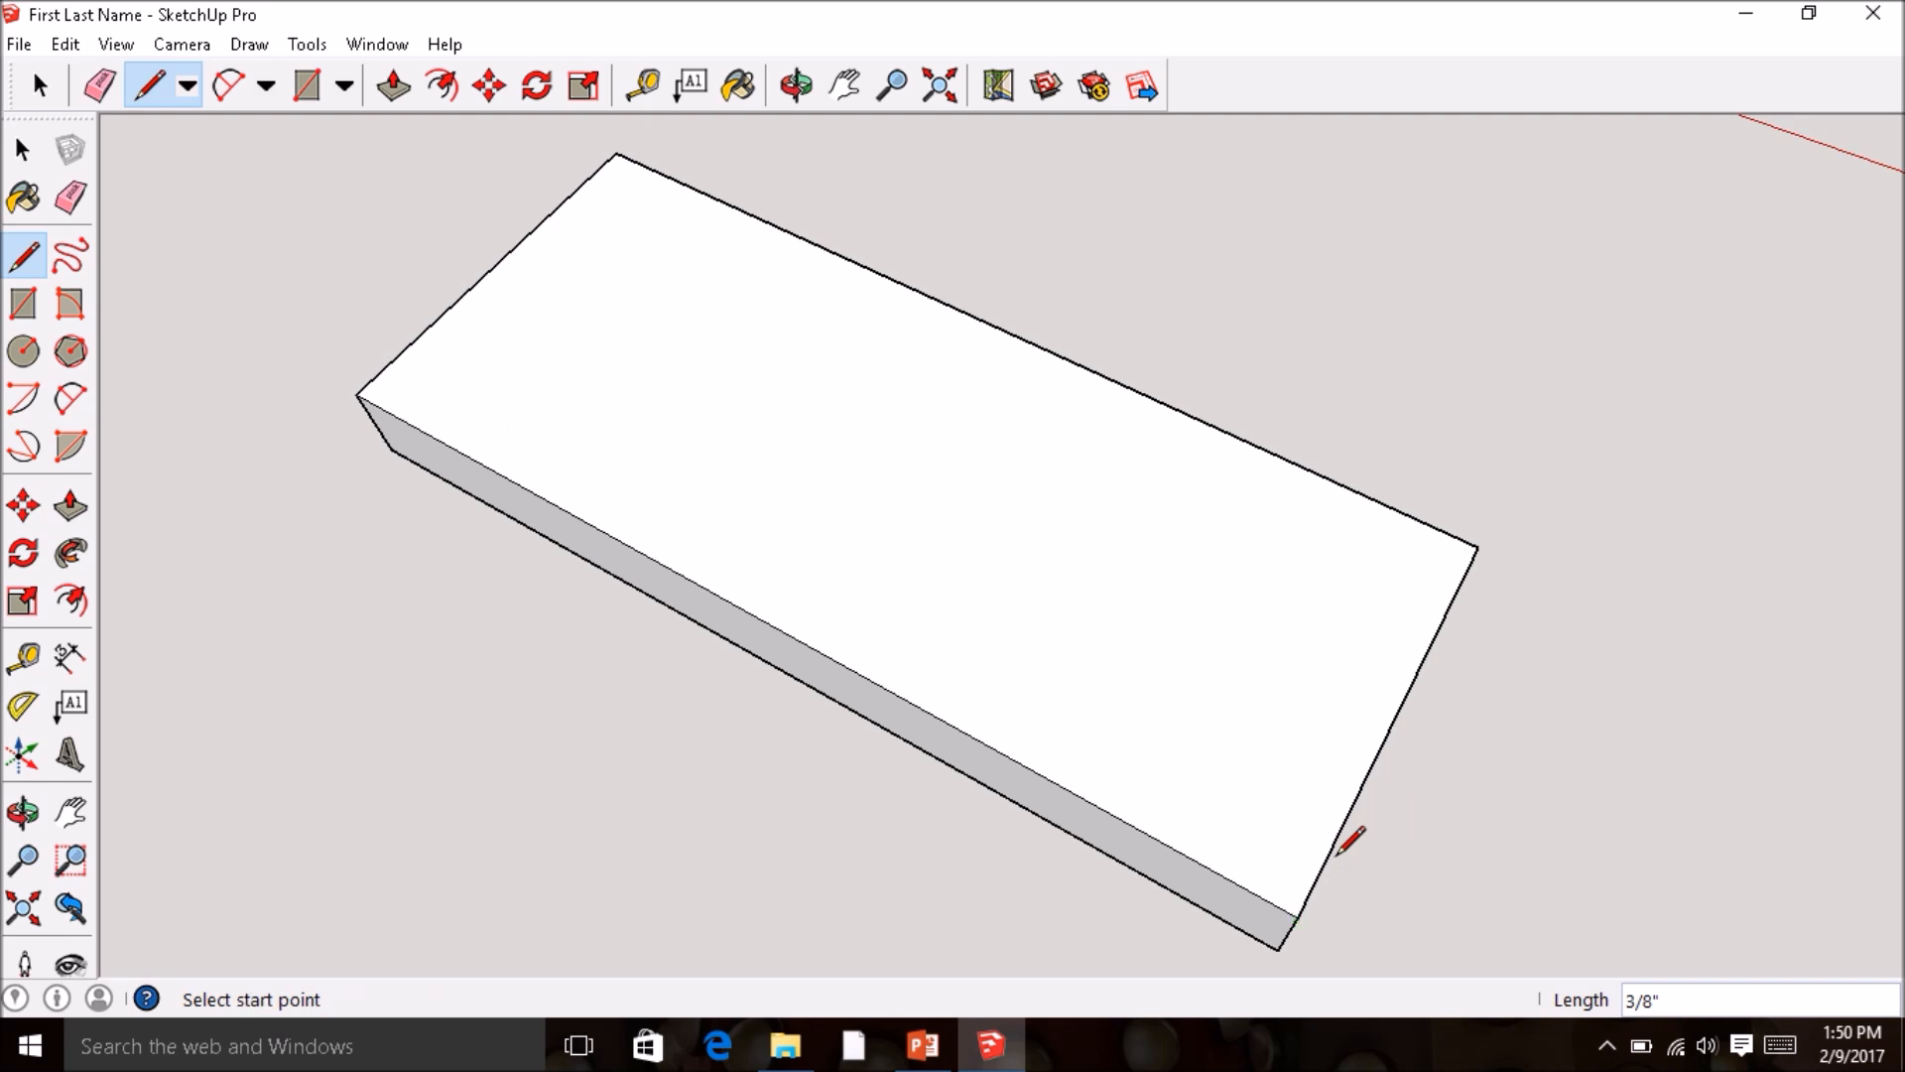
{"action": "left_click", "coordinate": [1478, 546]}
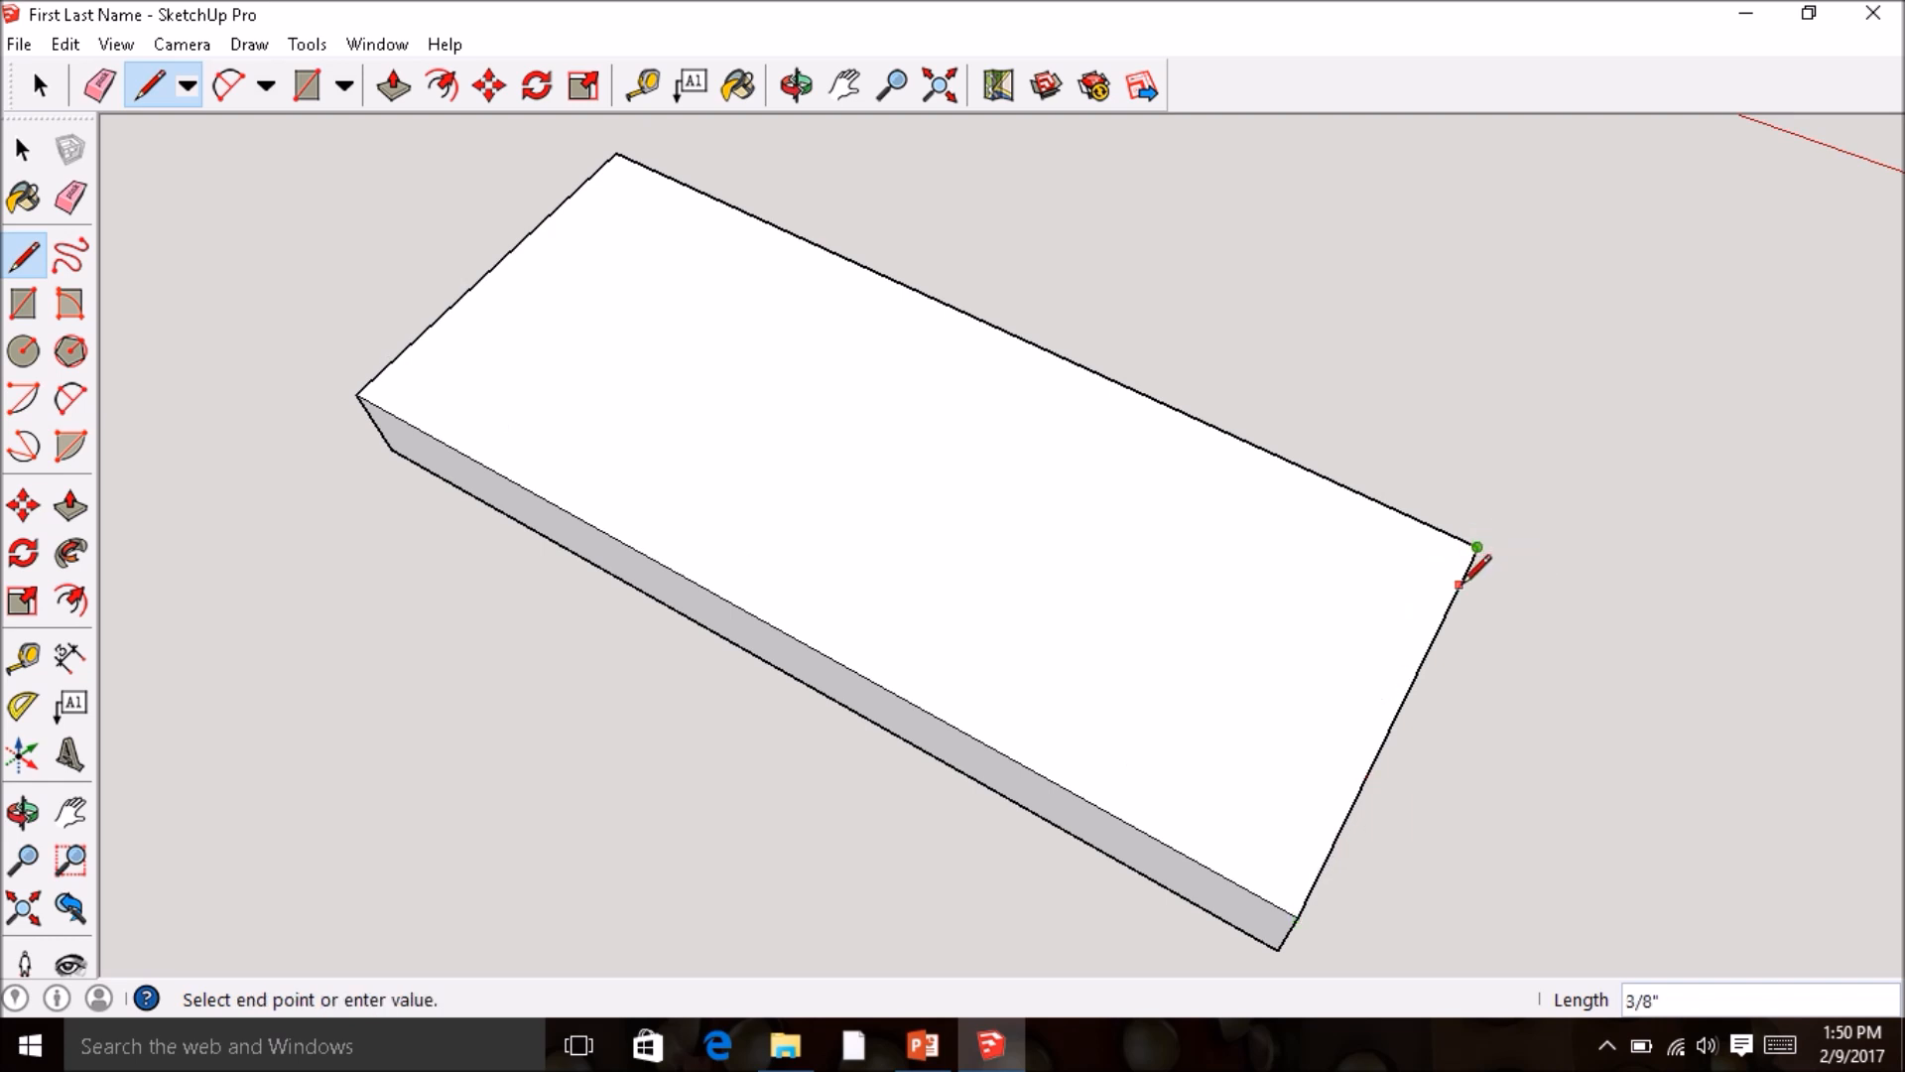
{"action": "key", "text": "Escape"}
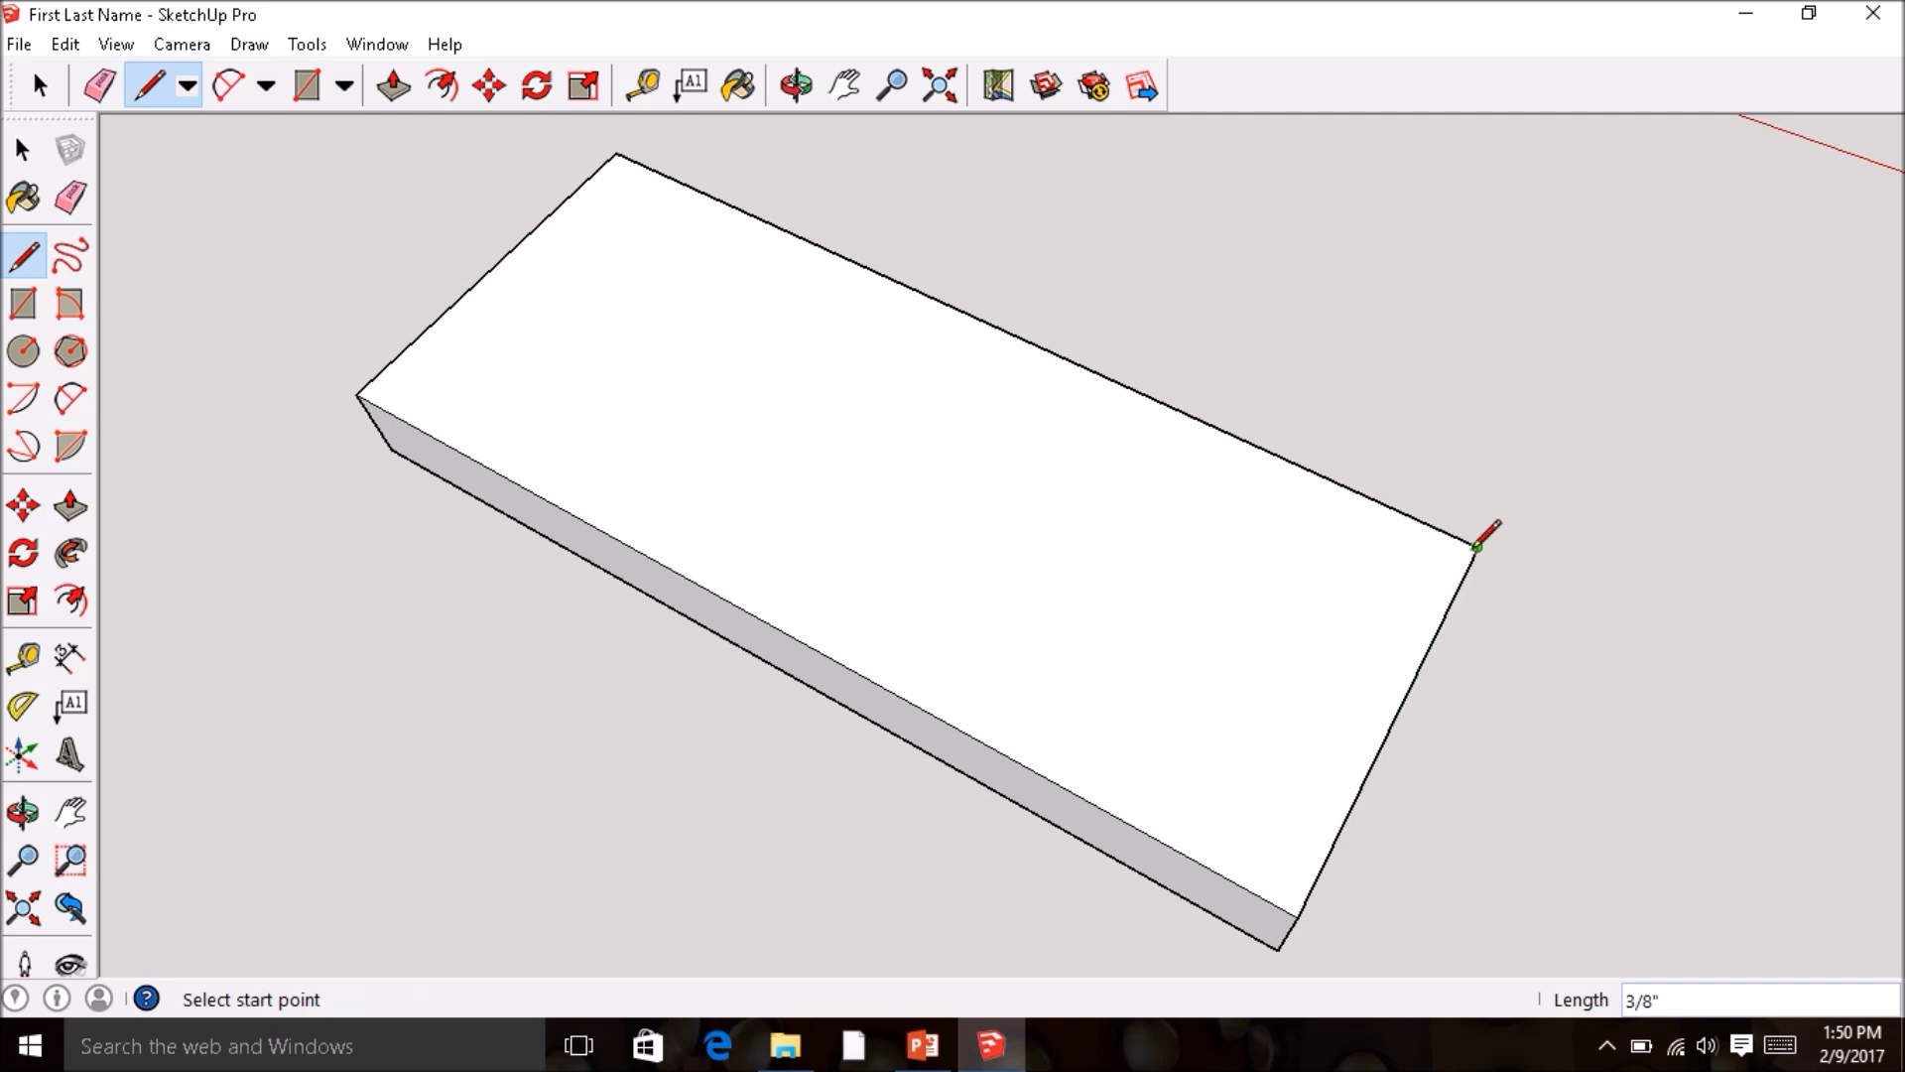
{"action": "left_click", "coordinate": [1477, 546]}
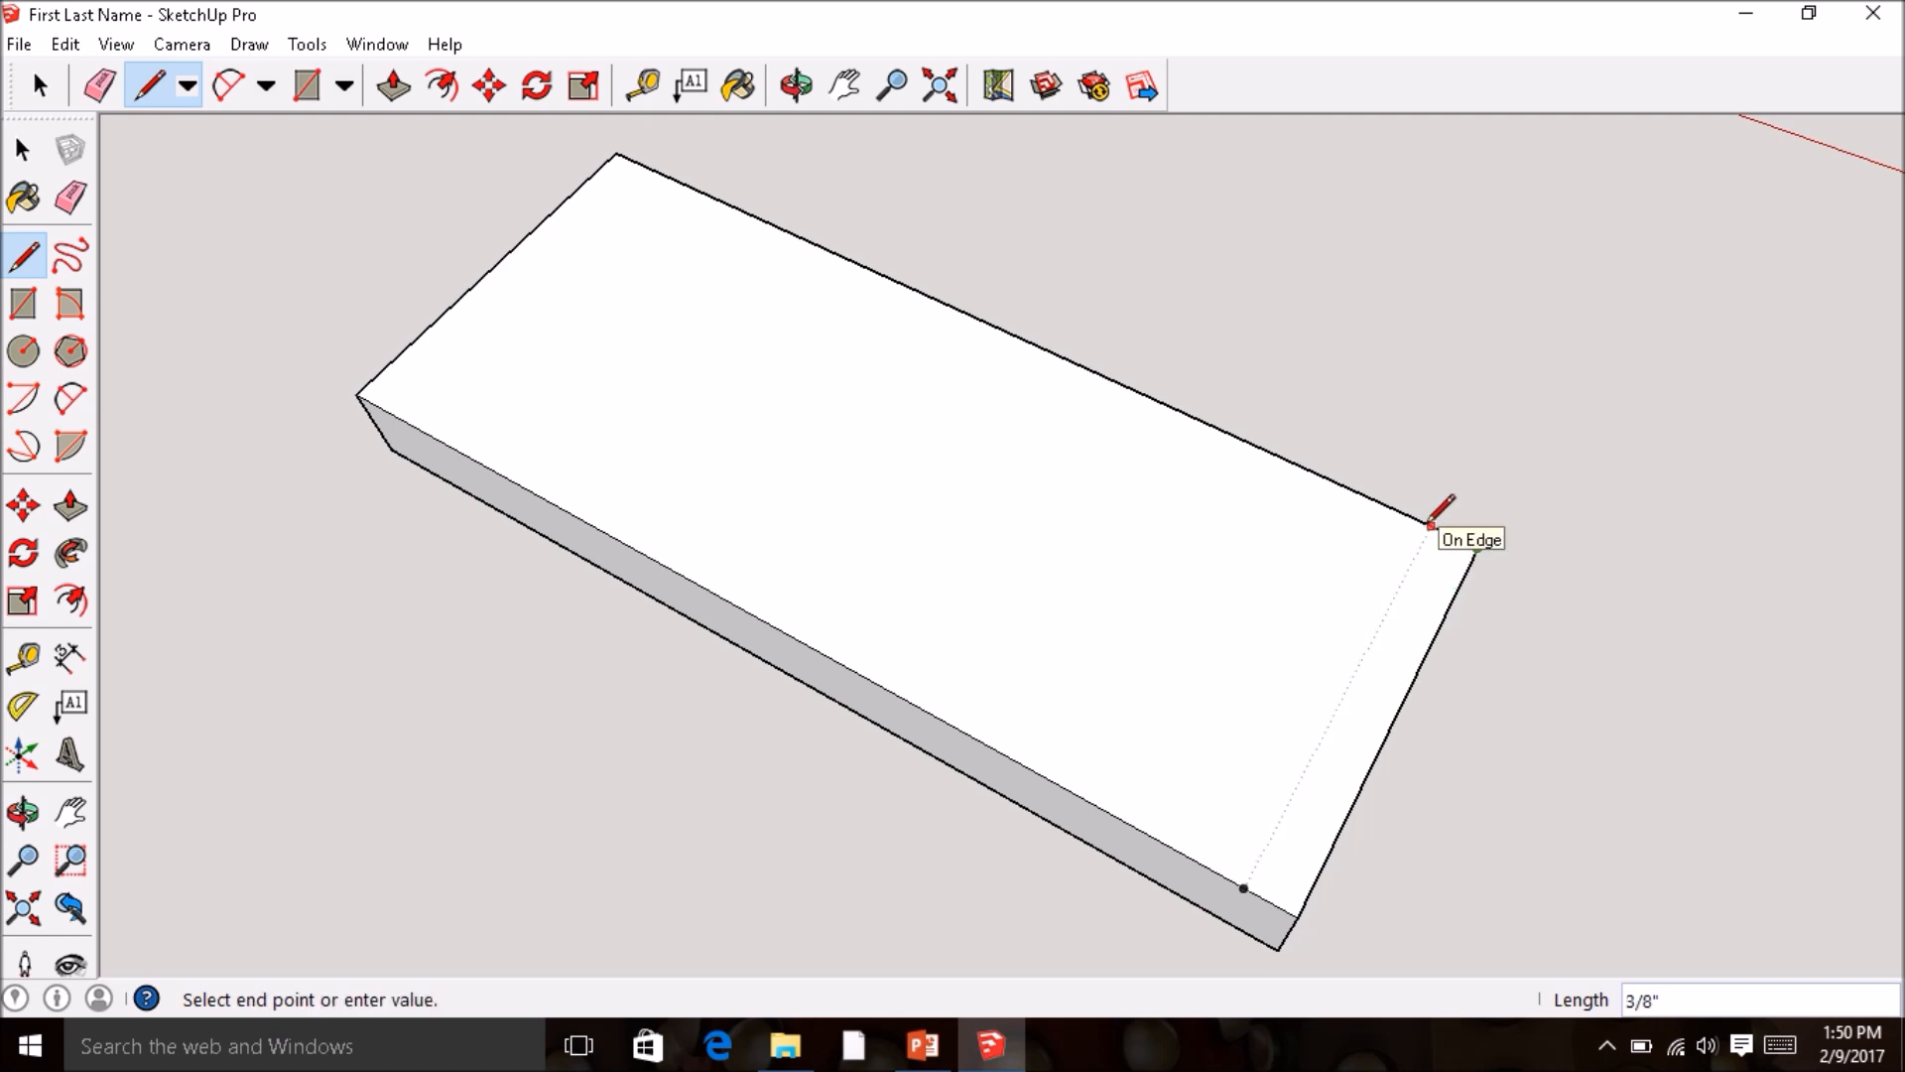
{"action": "key", "text": "Escape"}
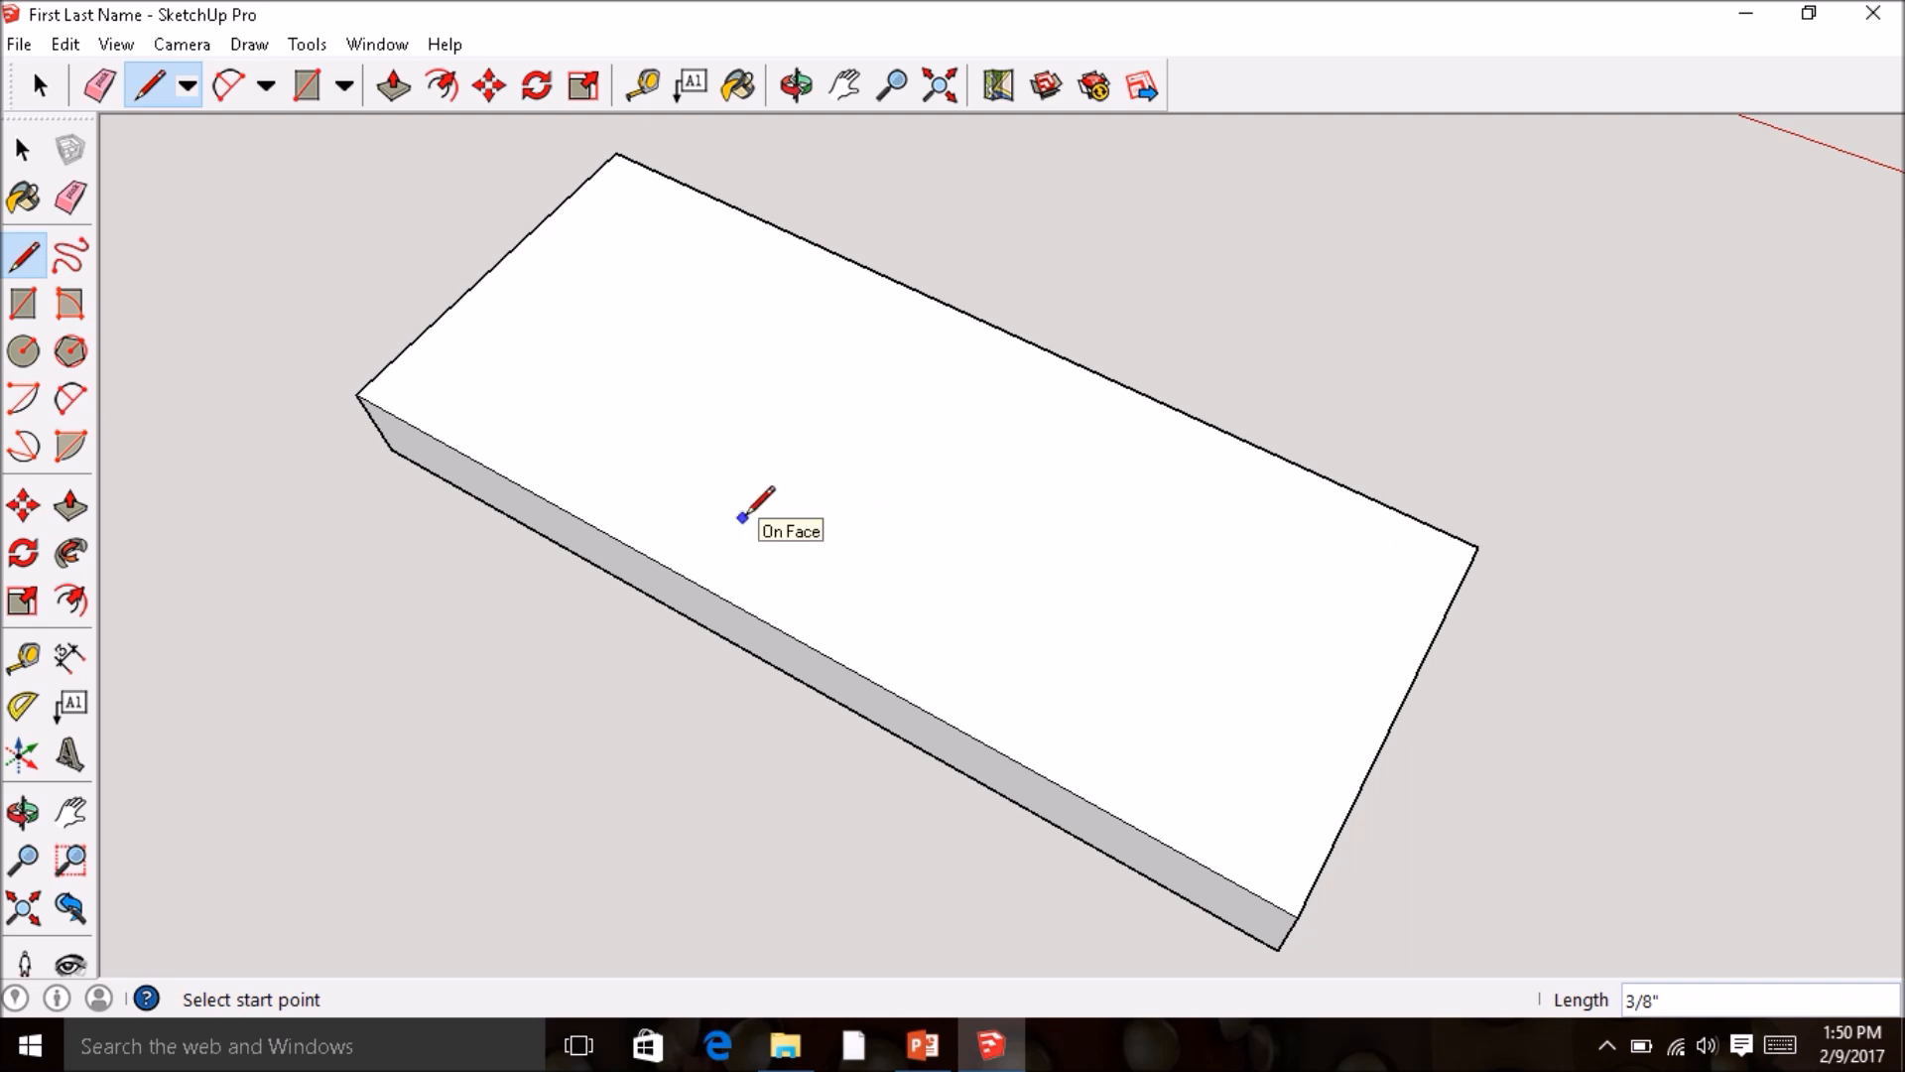
- Draw a two-point arc of 3/8-inch radius across the top face's front-left corner, joining the 3/8-inch endpoints tangent to both edges
{"action": "left_click", "coordinate": [70, 402]}
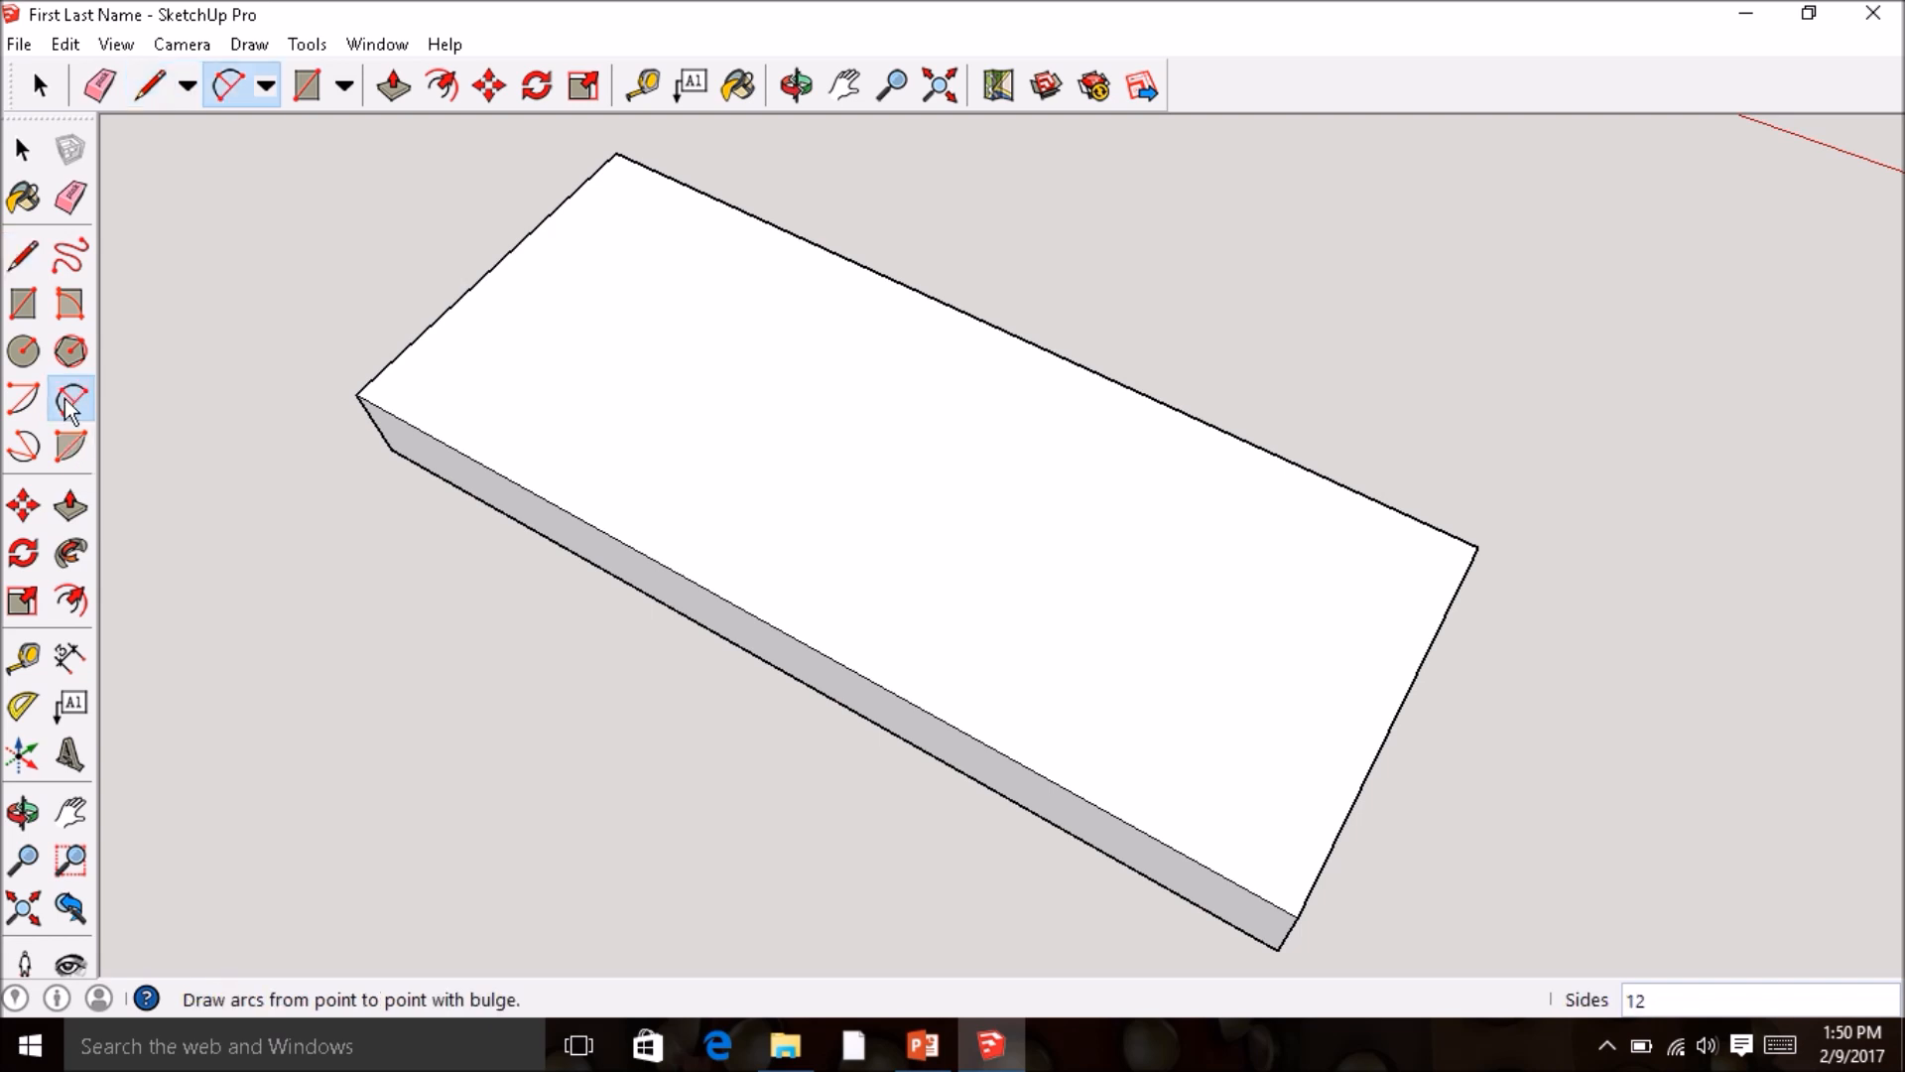
{"action": "left_click", "coordinate": [389, 361]}
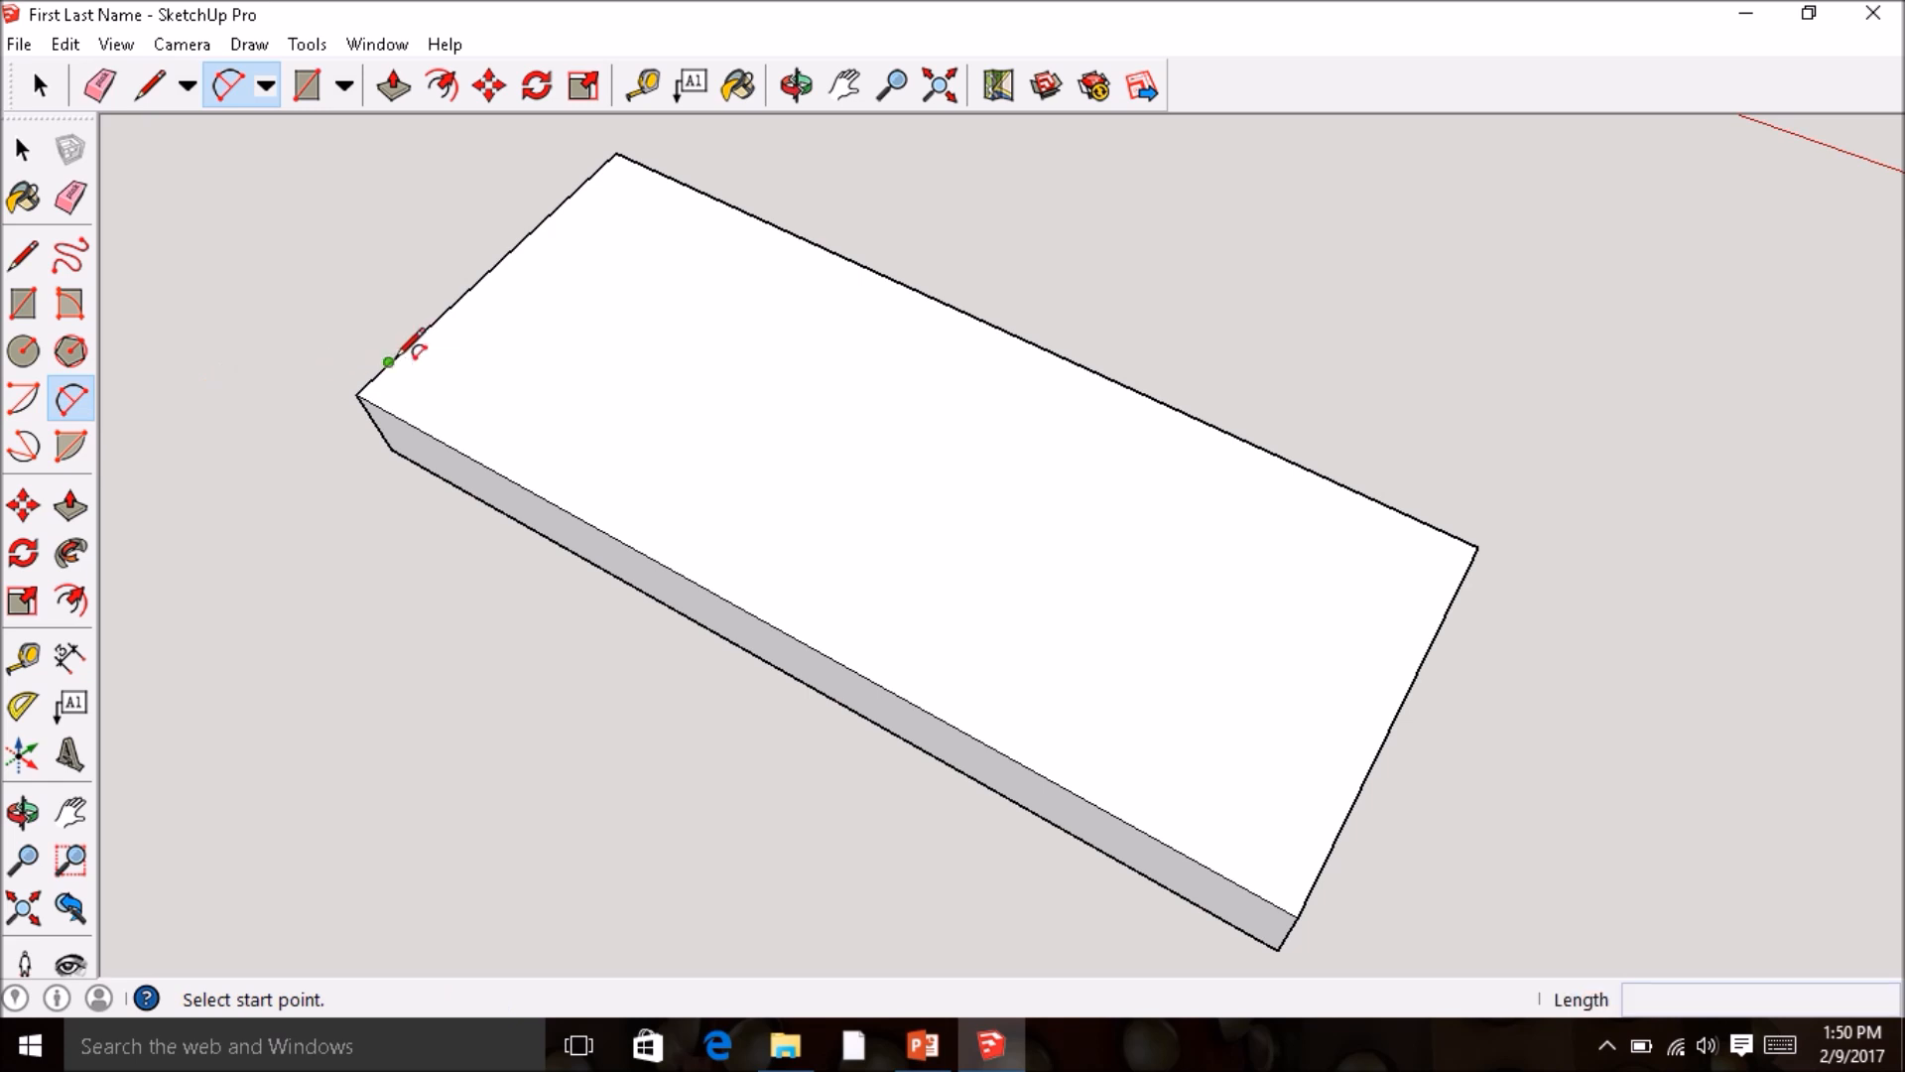
{"action": "left_click", "coordinate": [401, 410]}
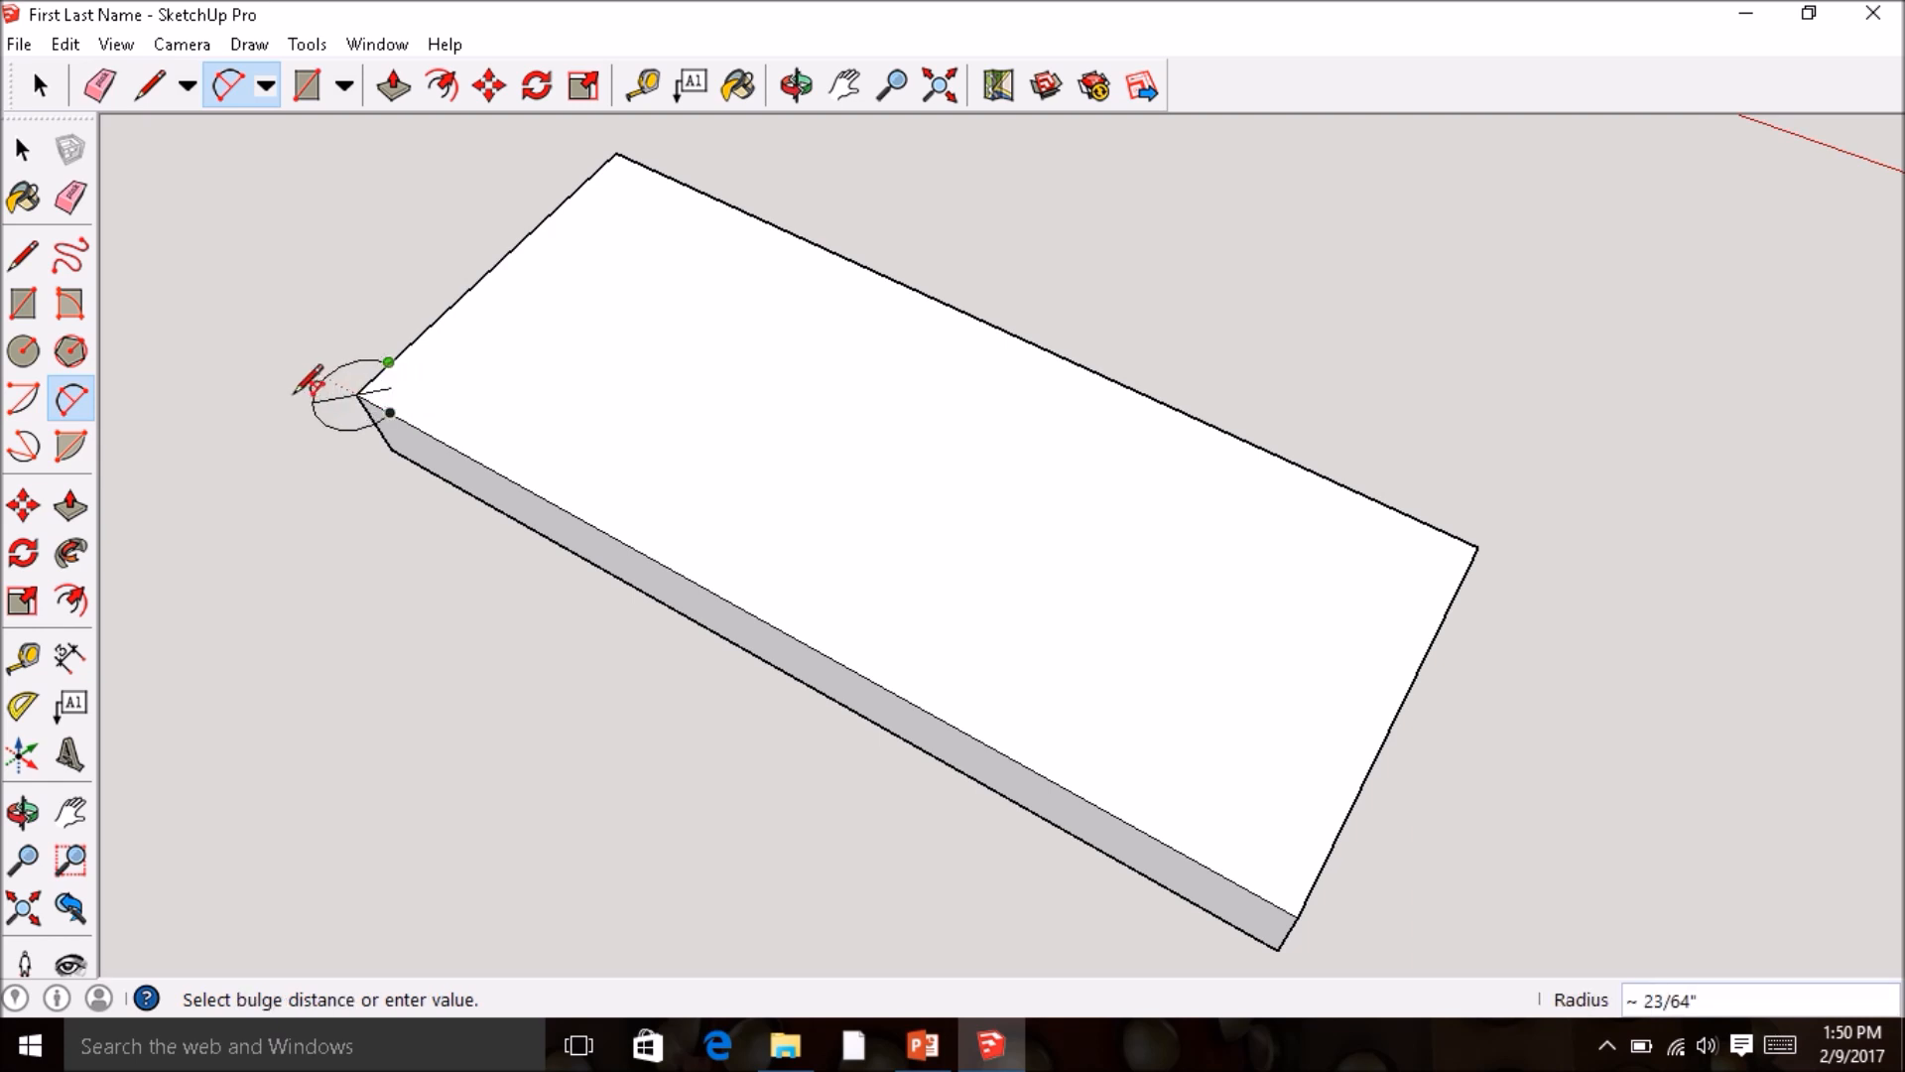
{"action": "scroll", "coordinate": [361, 395], "scroll_direction": "up", "scroll_amount": 4}
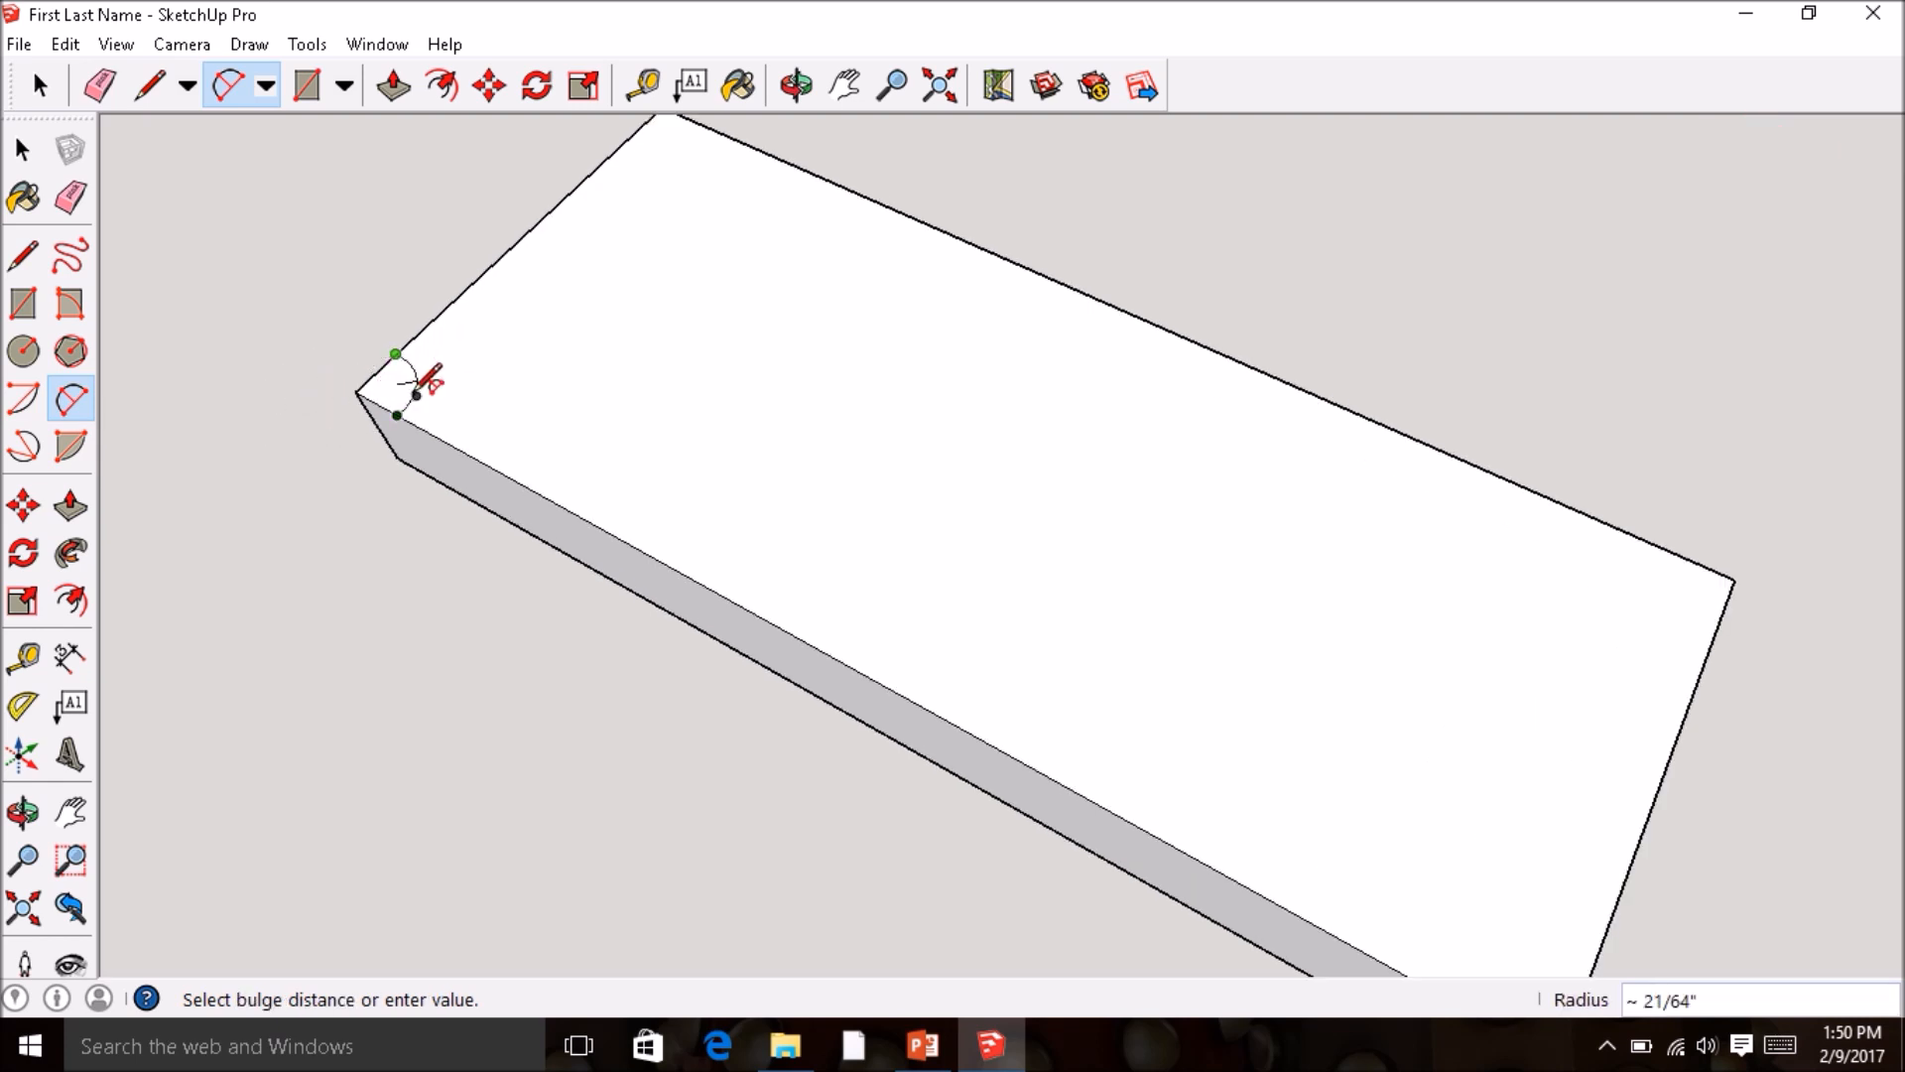
{"action": "scroll", "coordinate": [421, 387], "scroll_direction": "up", "scroll_amount": 3}
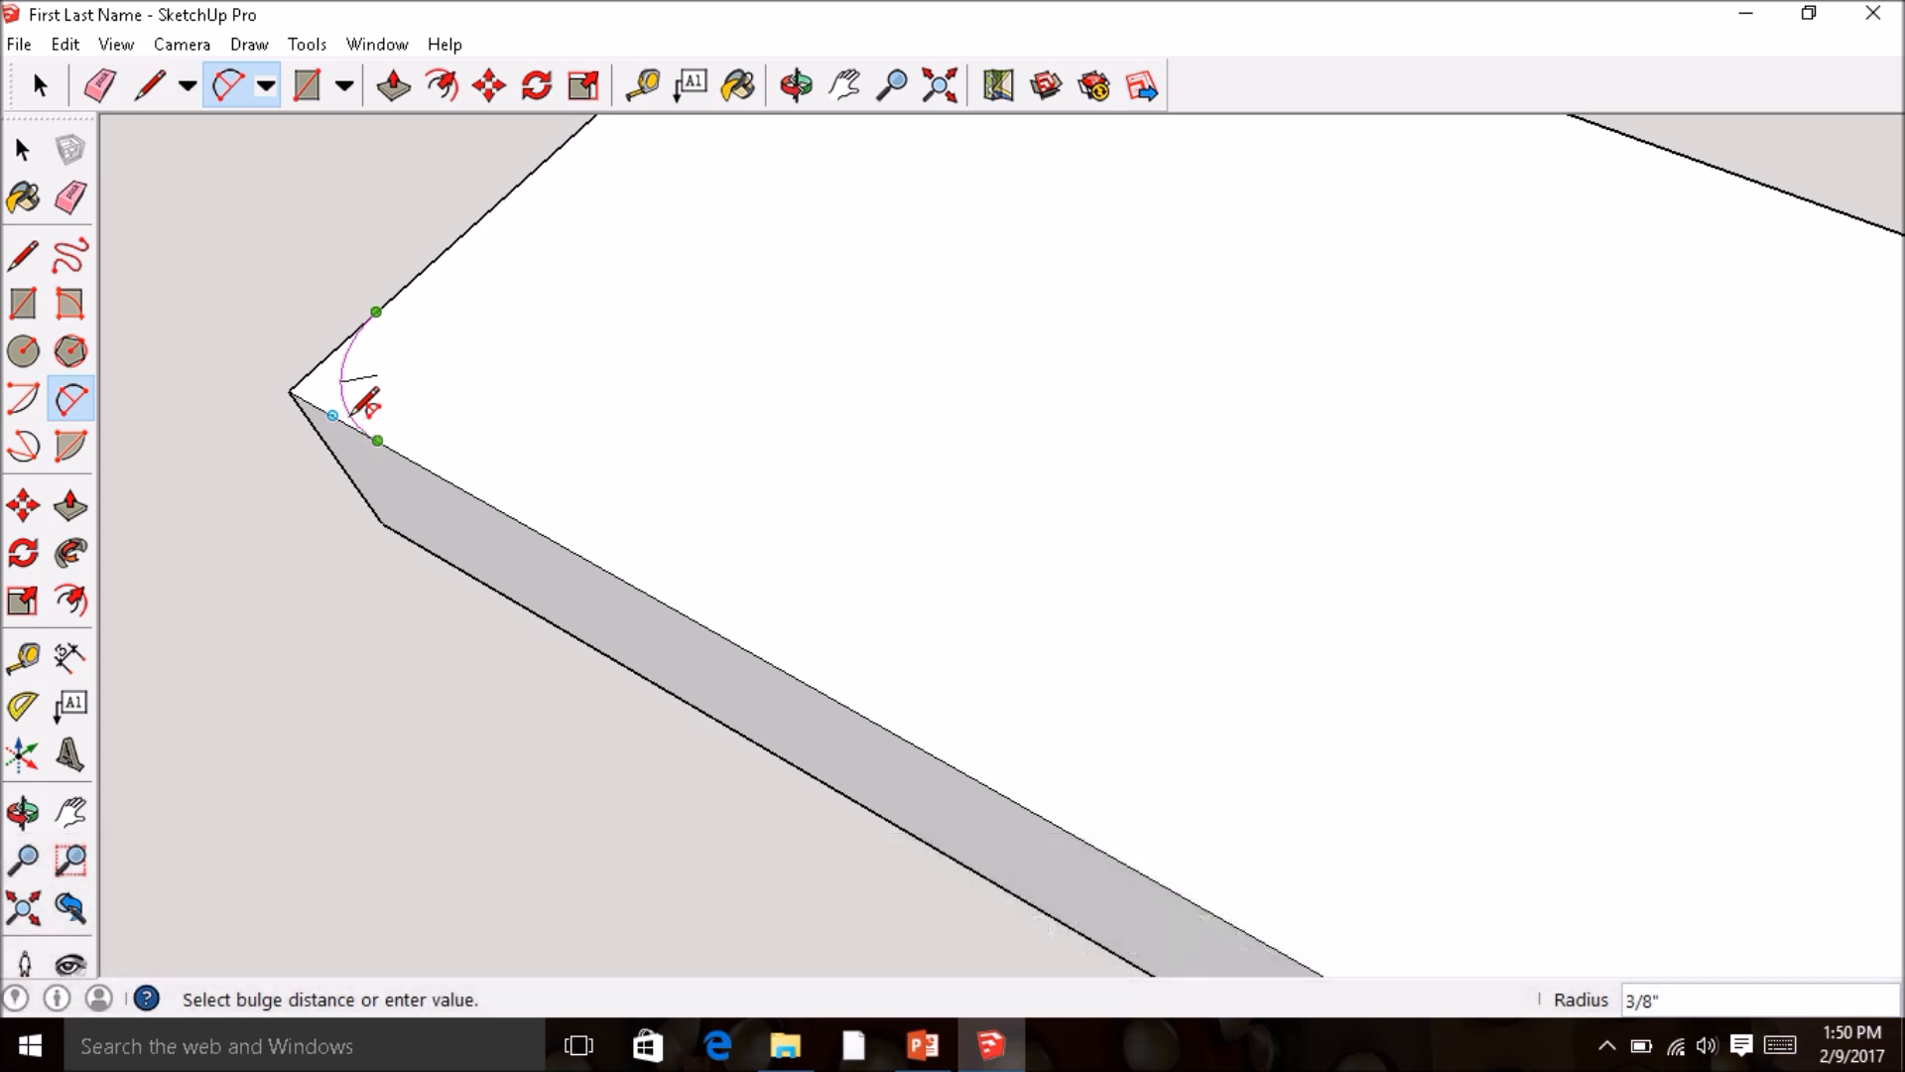
{"action": "left_click", "coordinate": [361, 408]}
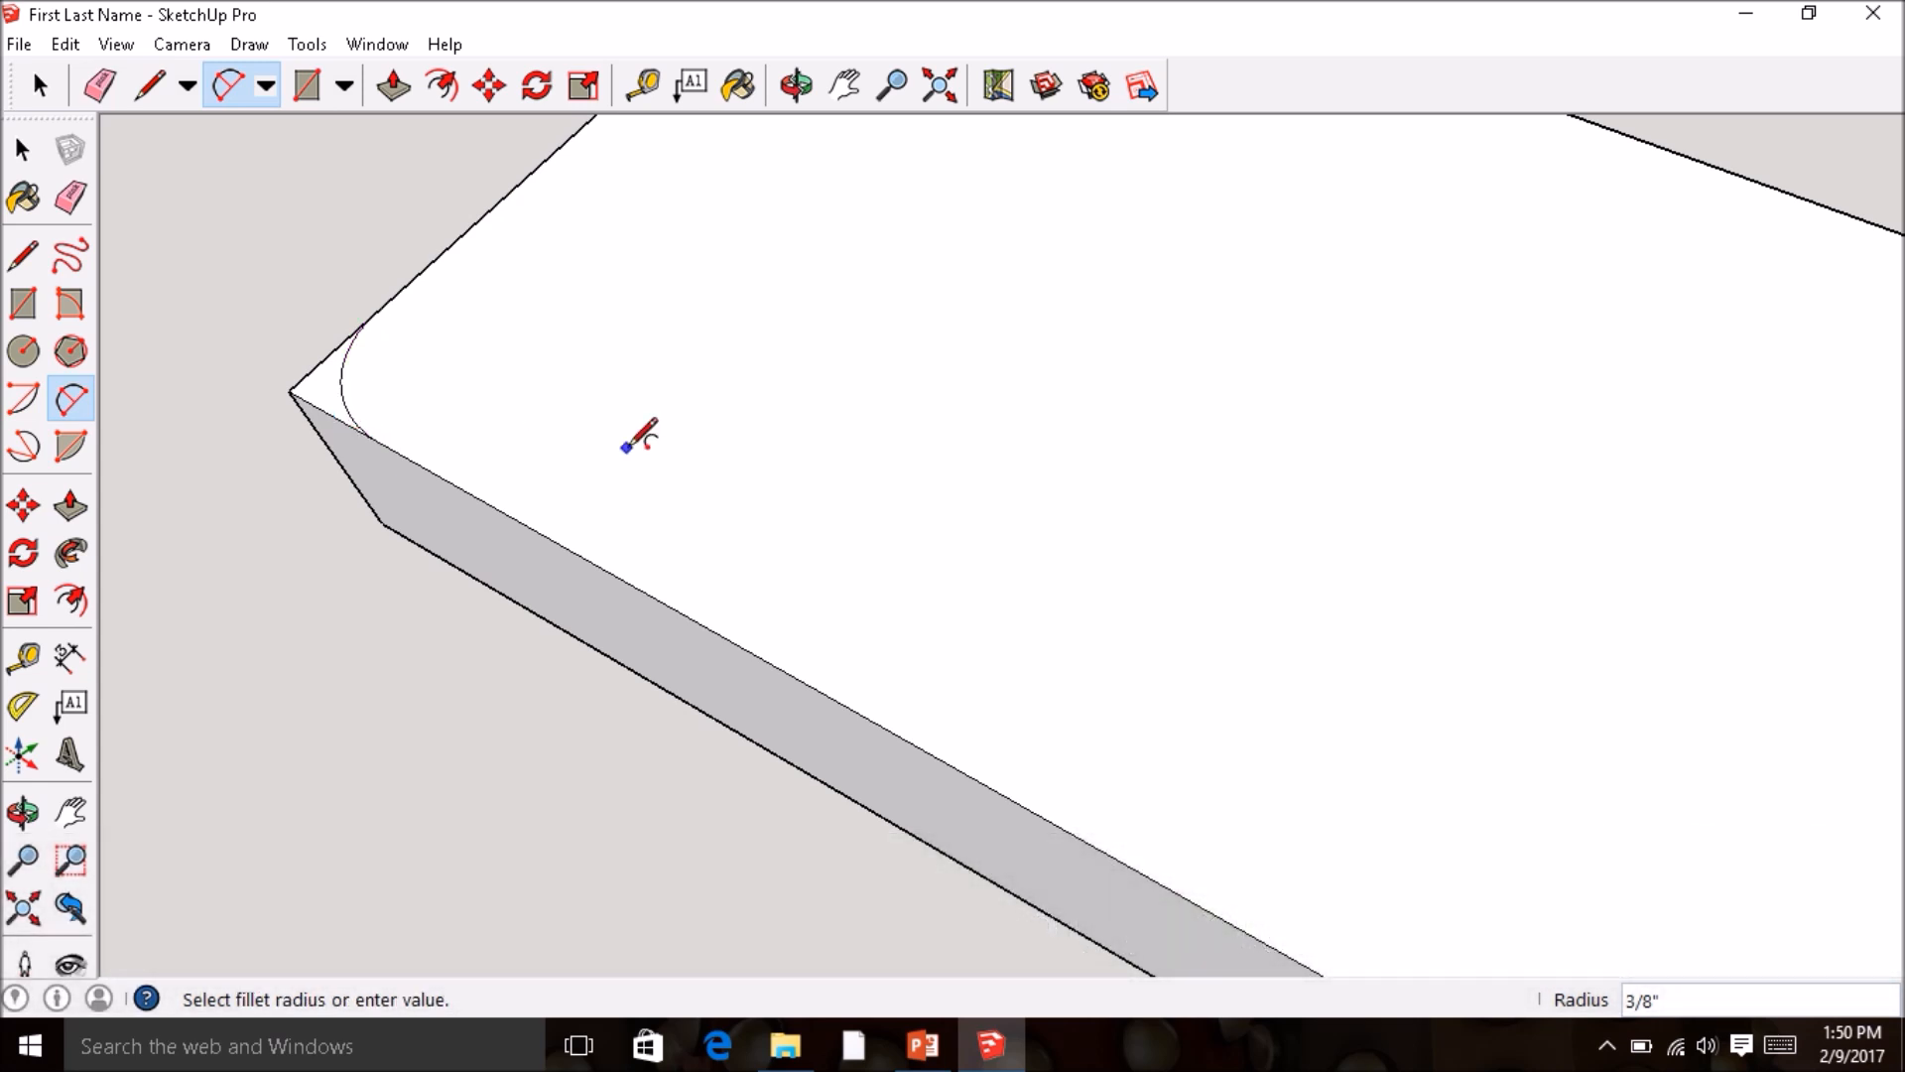
- Draw a two-point arc of 3/8-inch radius across the top face's front-right corner, joining the 3/8-inch endpoints tangent to both edges
{"action": "scroll", "coordinate": [640, 437], "scroll_direction": "down", "scroll_amount": 3}
{"action": "scroll", "coordinate": [1096, 552], "scroll_direction": "down", "scroll_amount": 4}
{"action": "scroll", "coordinate": [1577, 858], "scroll_direction": "up", "scroll_amount": 3}
{"action": "left_click", "coordinate": [1529, 851]}
{"action": "left_click", "coordinate": [1424, 881]}
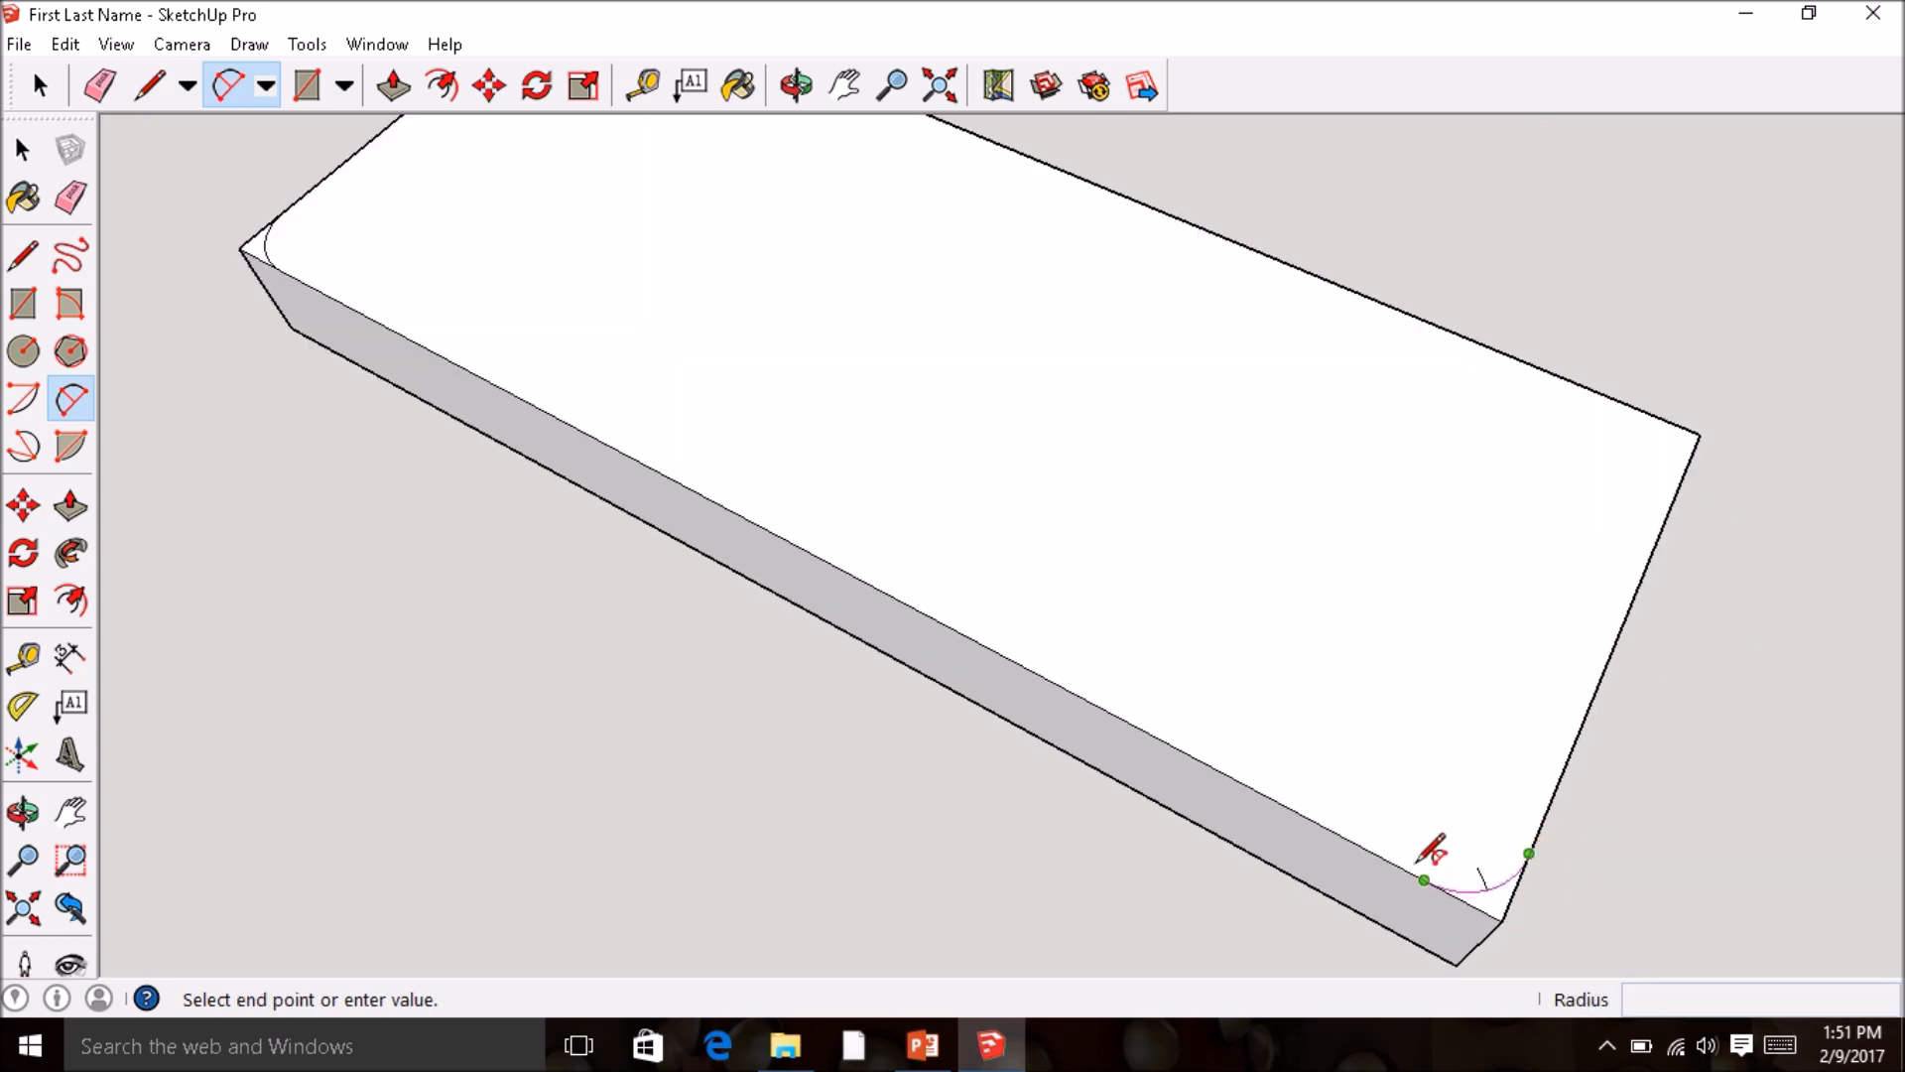
{"action": "left_click", "coordinate": [1469, 886]}
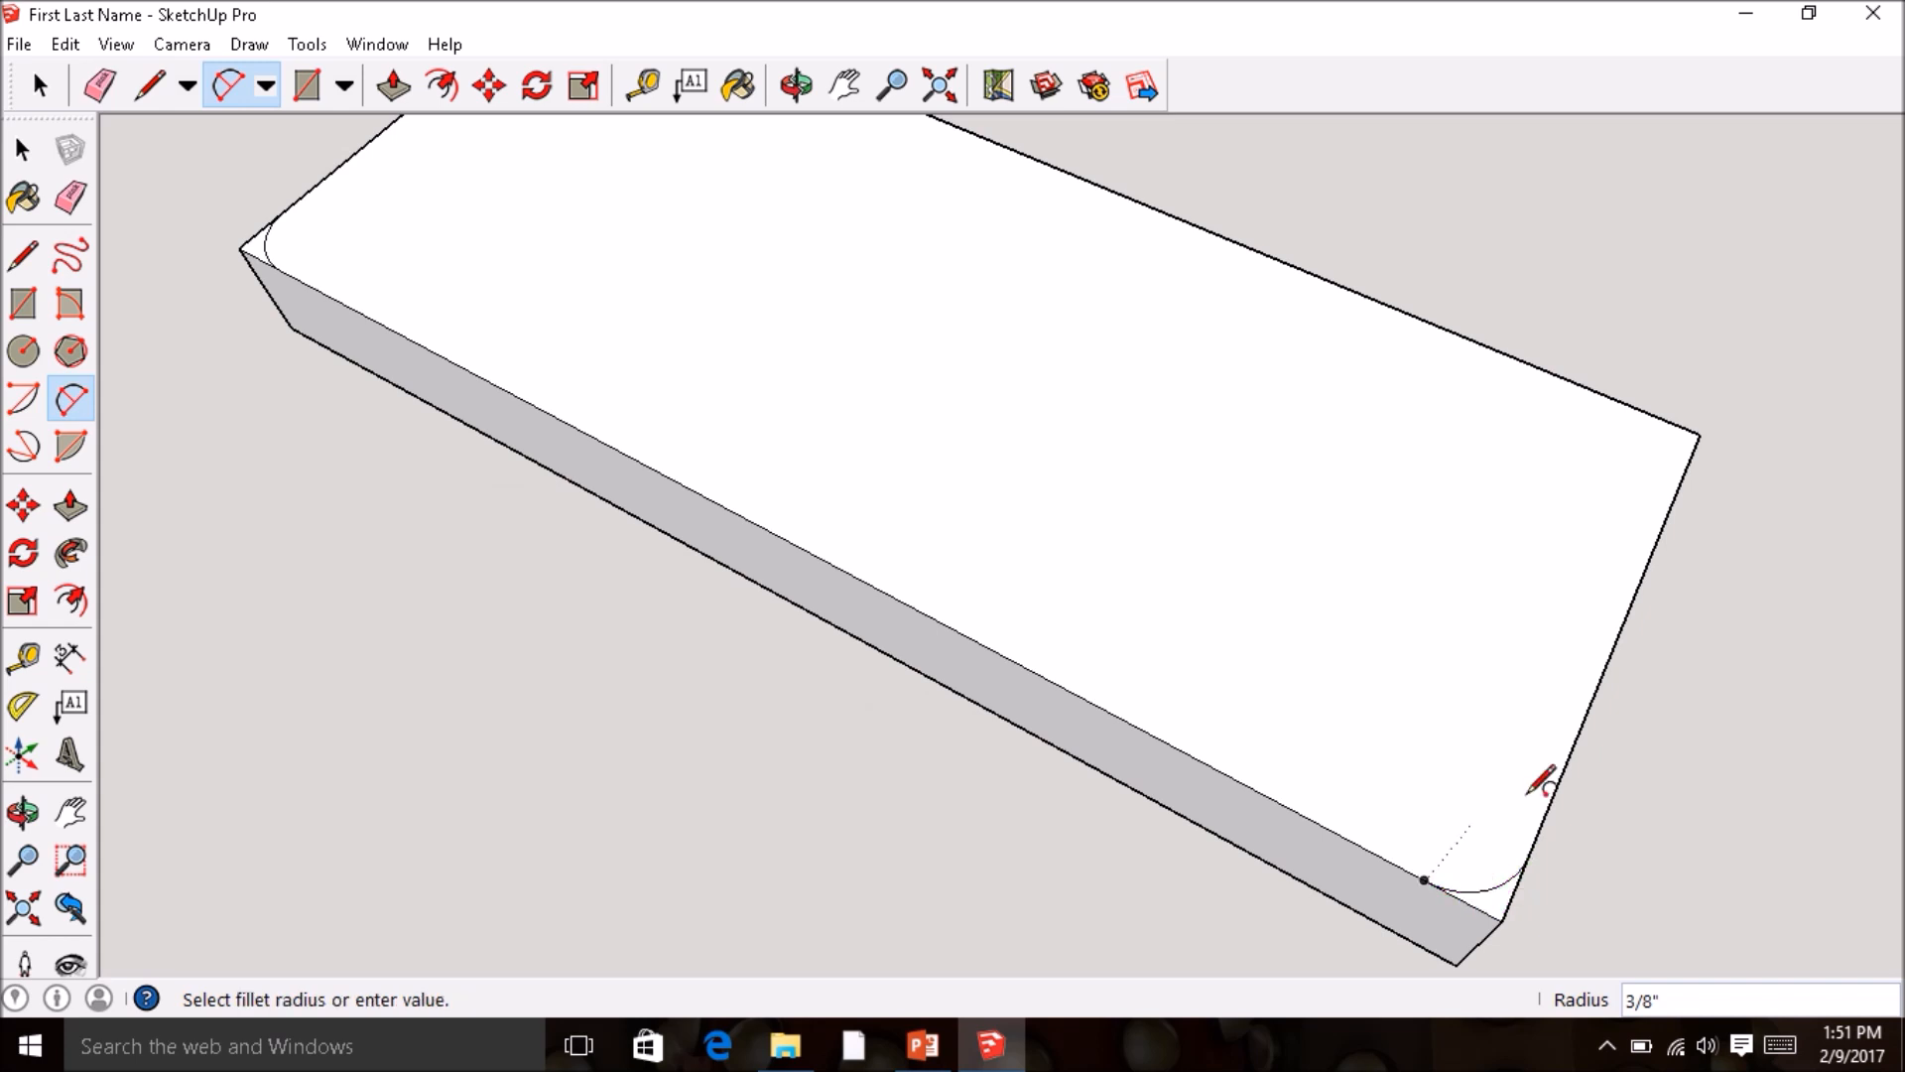
- Draw a tangent two-point arc joining the 3/8-inch endpoints across the top face's back-right corner
{"action": "left_click", "coordinate": [1680, 481]}
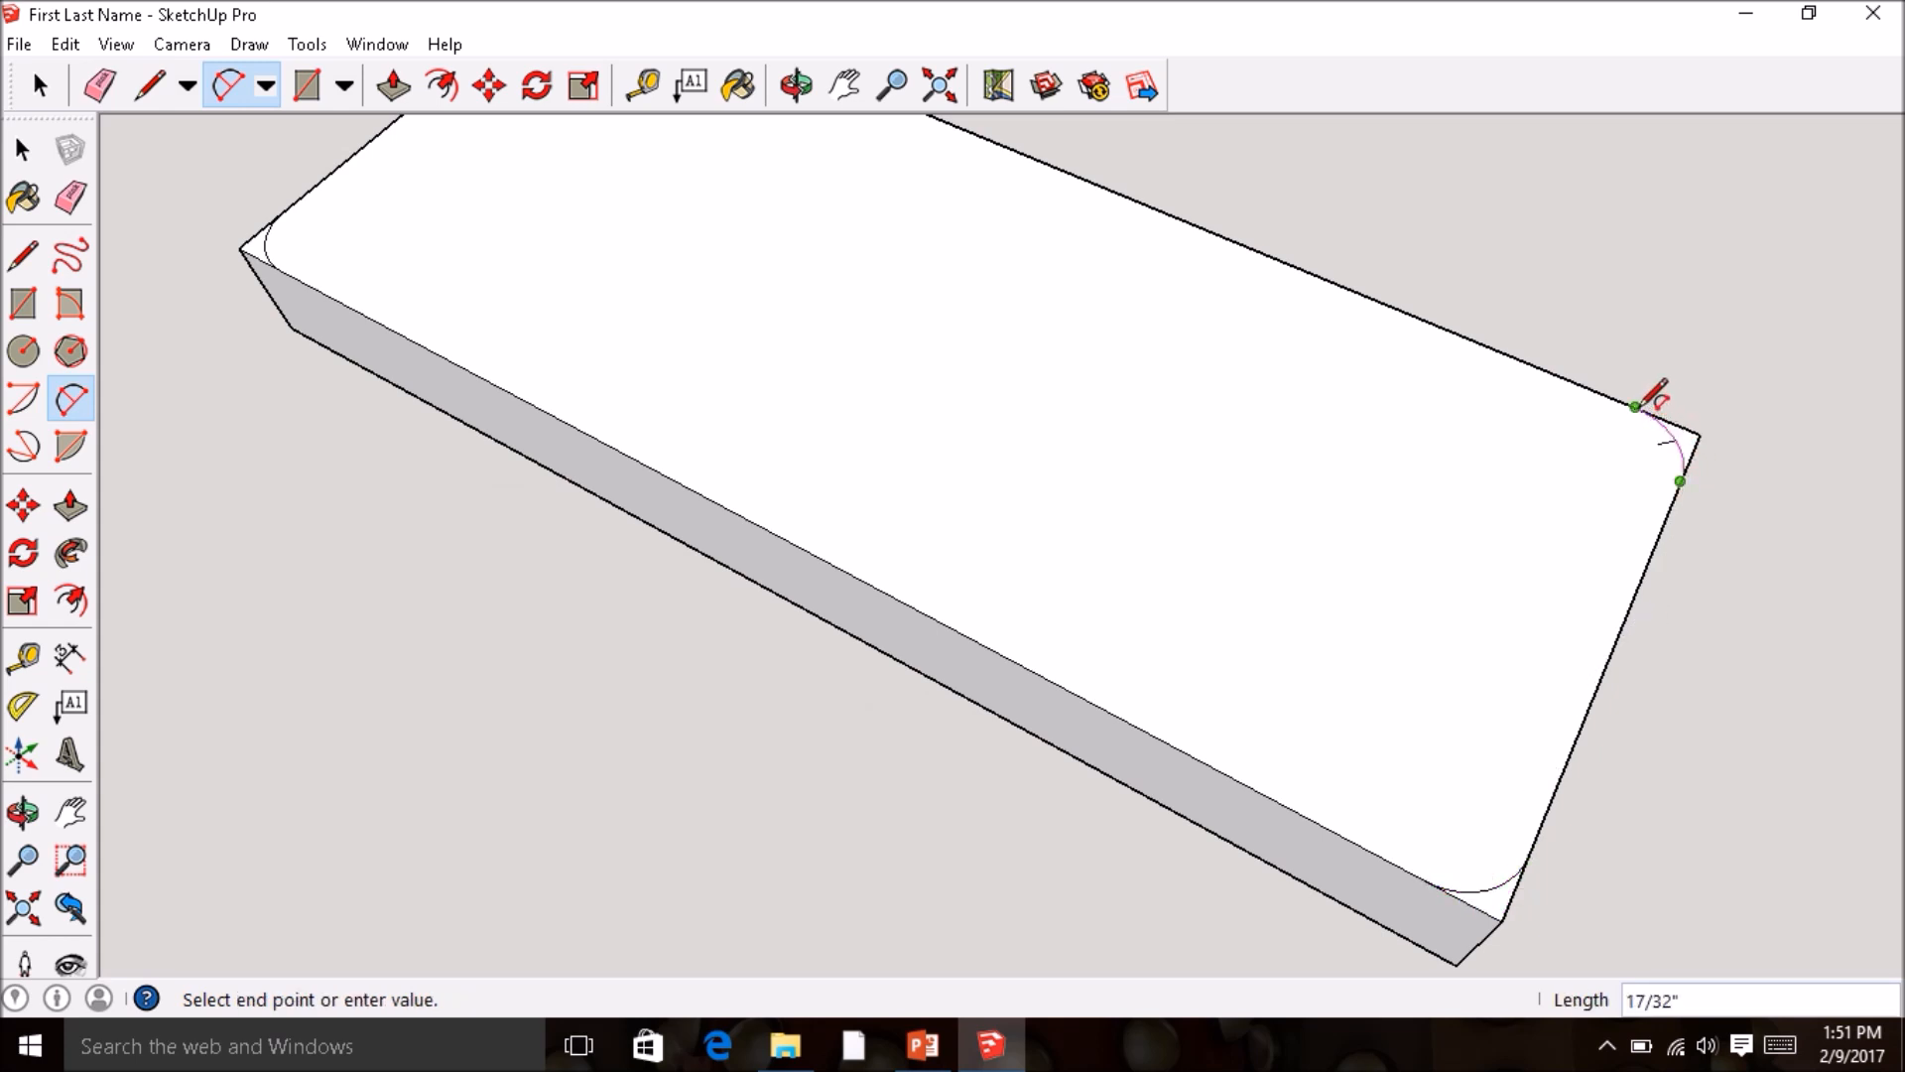
{"action": "left_click", "coordinate": [1635, 407]}
{"action": "left_click", "coordinate": [1669, 420]}
- Draw a two-point arc of 3/8-inch radius between the 3/8-inch endpoints at the top face's back-left corner
{"action": "scroll", "coordinate": [982, 493], "scroll_direction": "down", "scroll_amount": 4}
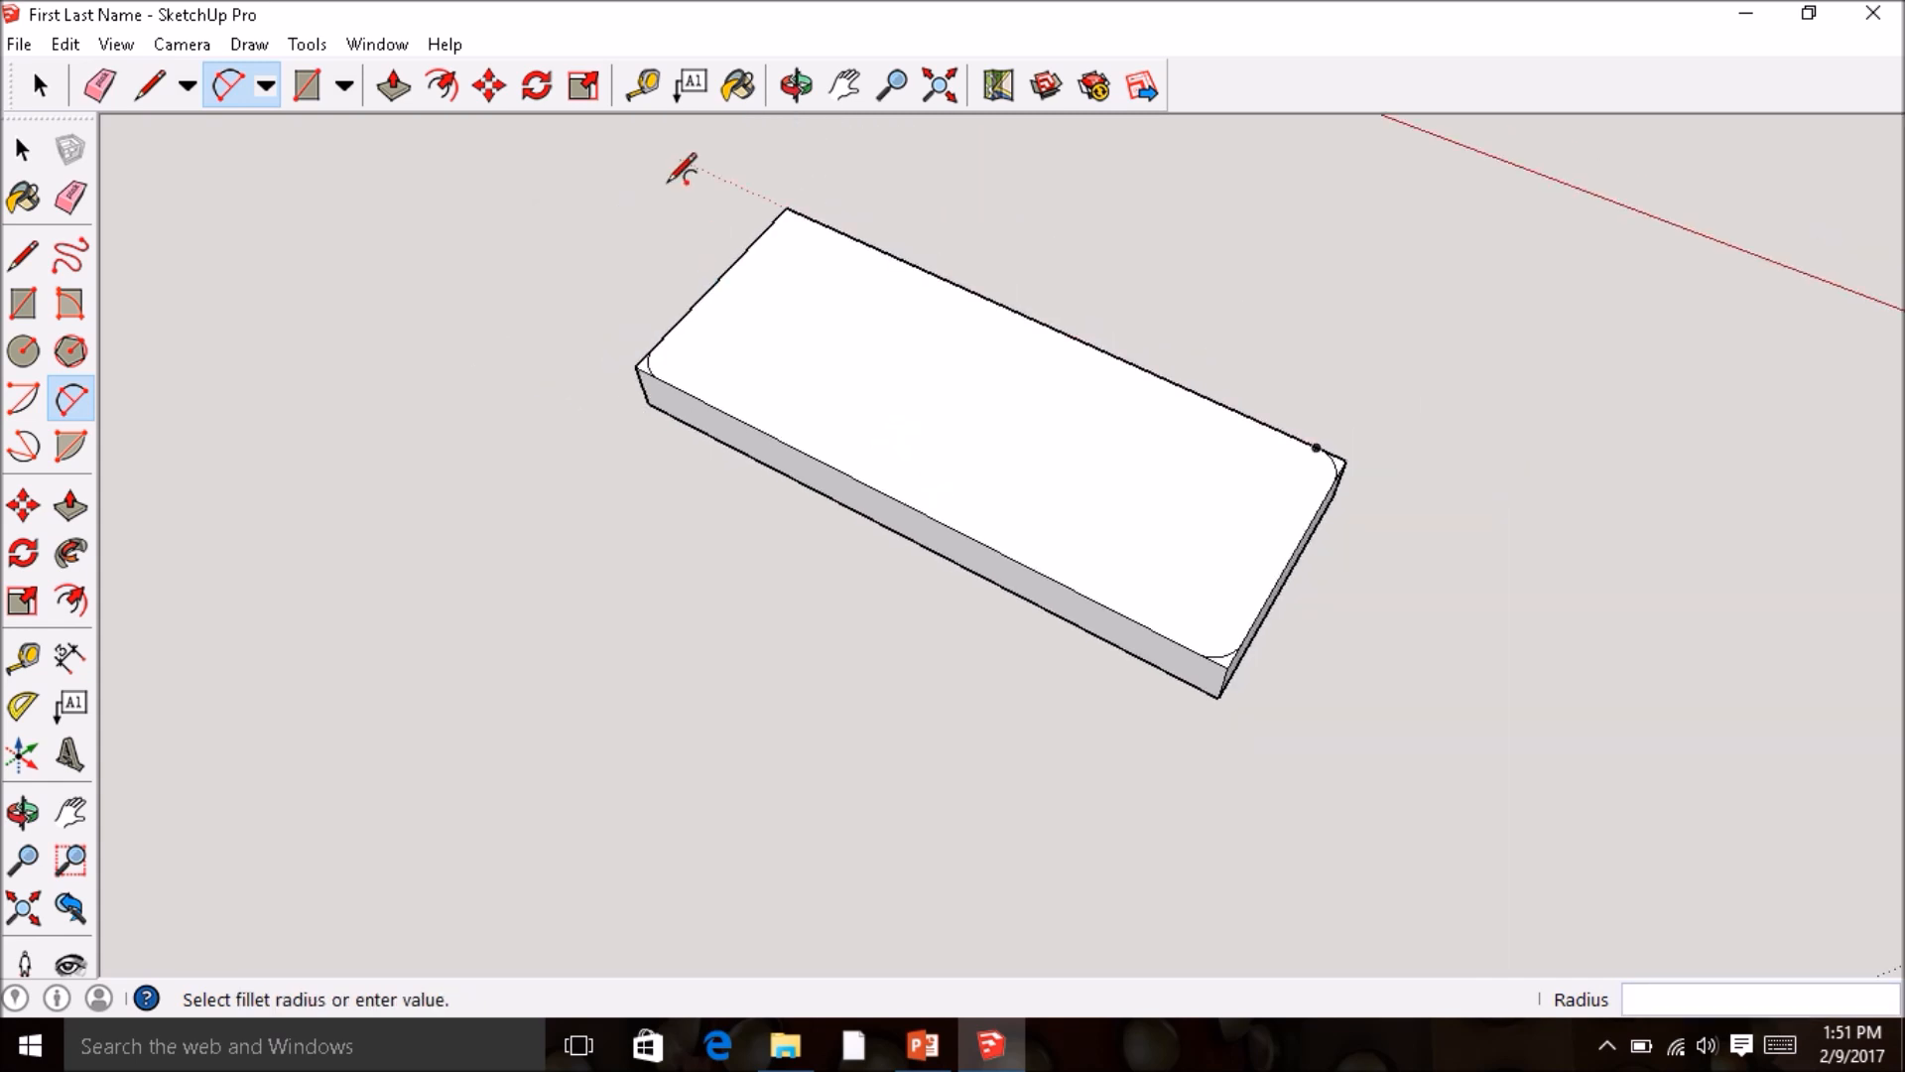
{"action": "scroll", "coordinate": [668, 180], "scroll_direction": "up", "scroll_amount": 5}
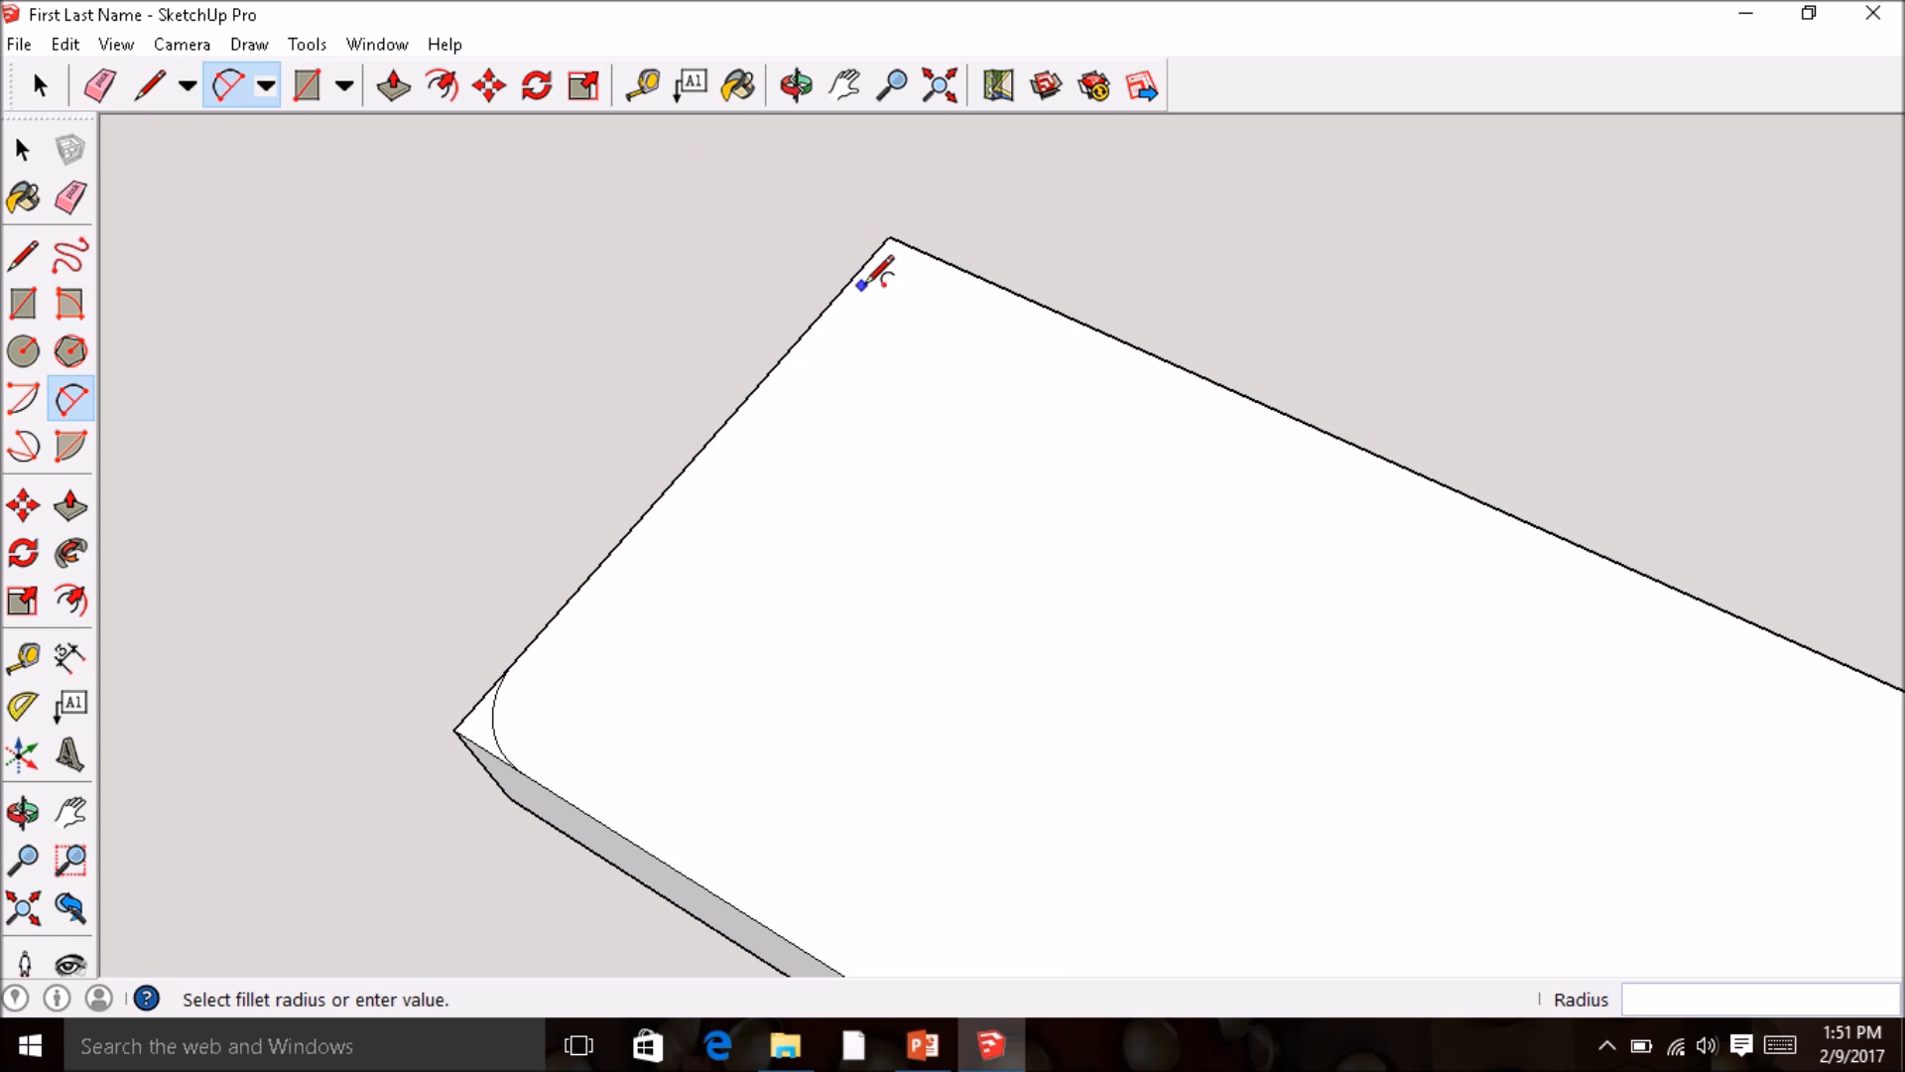
{"action": "left_click", "coordinate": [849, 282]}
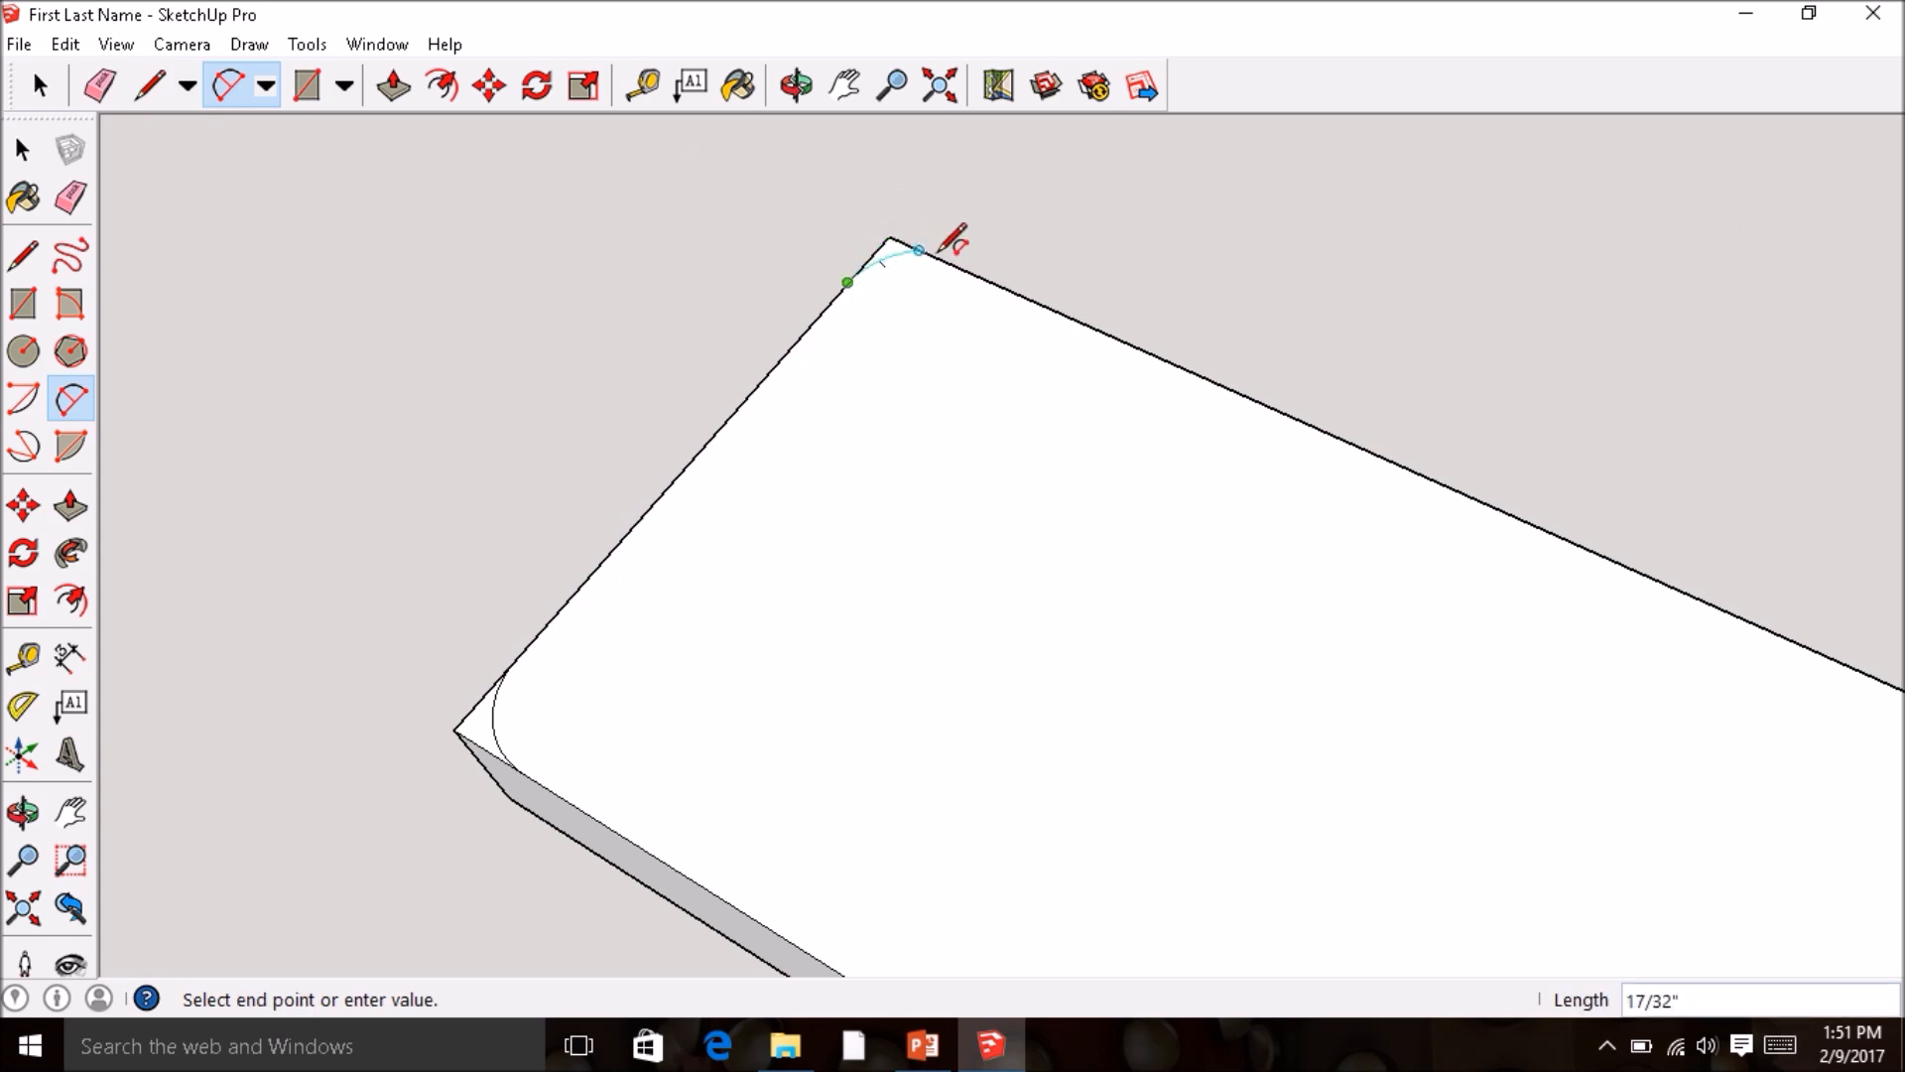
{"action": "left_click", "coordinate": [937, 252]}
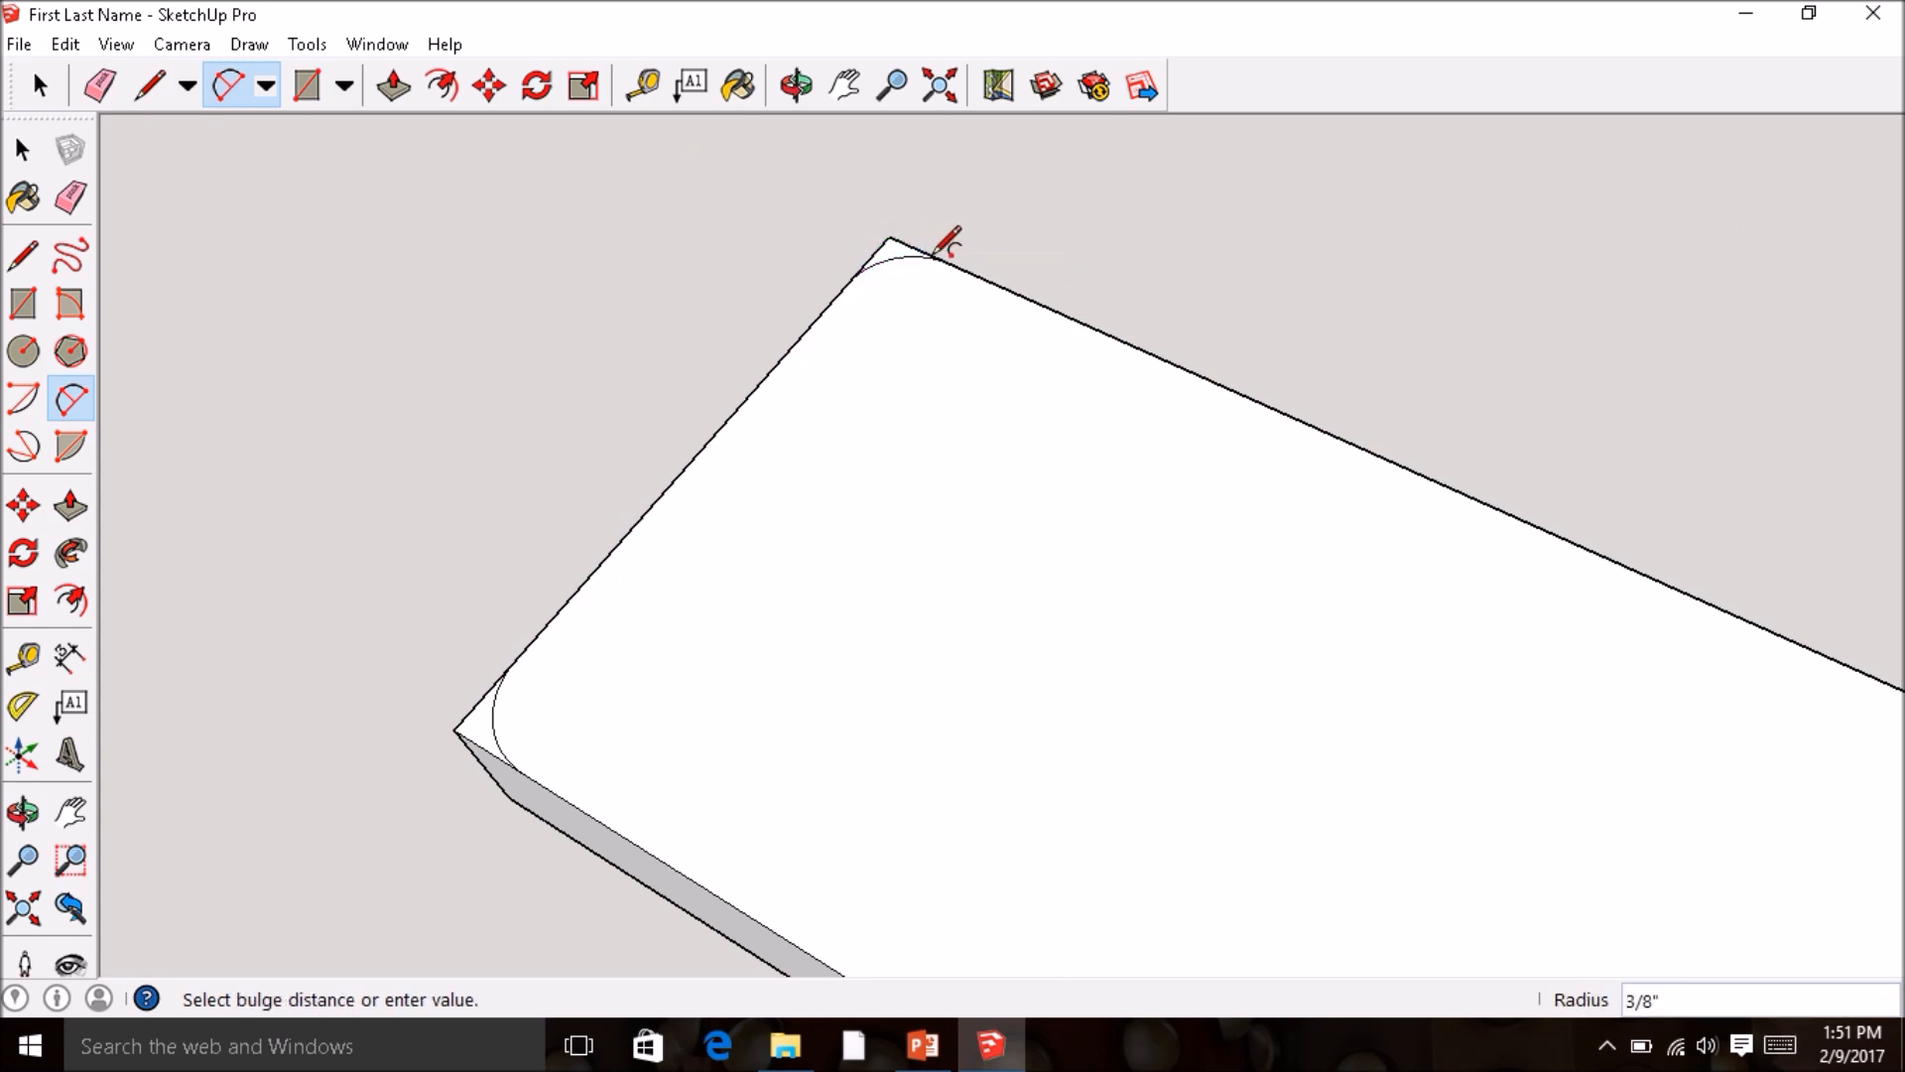
{"action": "left_click", "coordinate": [871, 331]}
- Push the front-left corner's waste sliver down 3/4 inch through the board's full thickness to round that corner
{"action": "scroll", "coordinate": [871, 330], "scroll_direction": "down", "scroll_amount": 5}
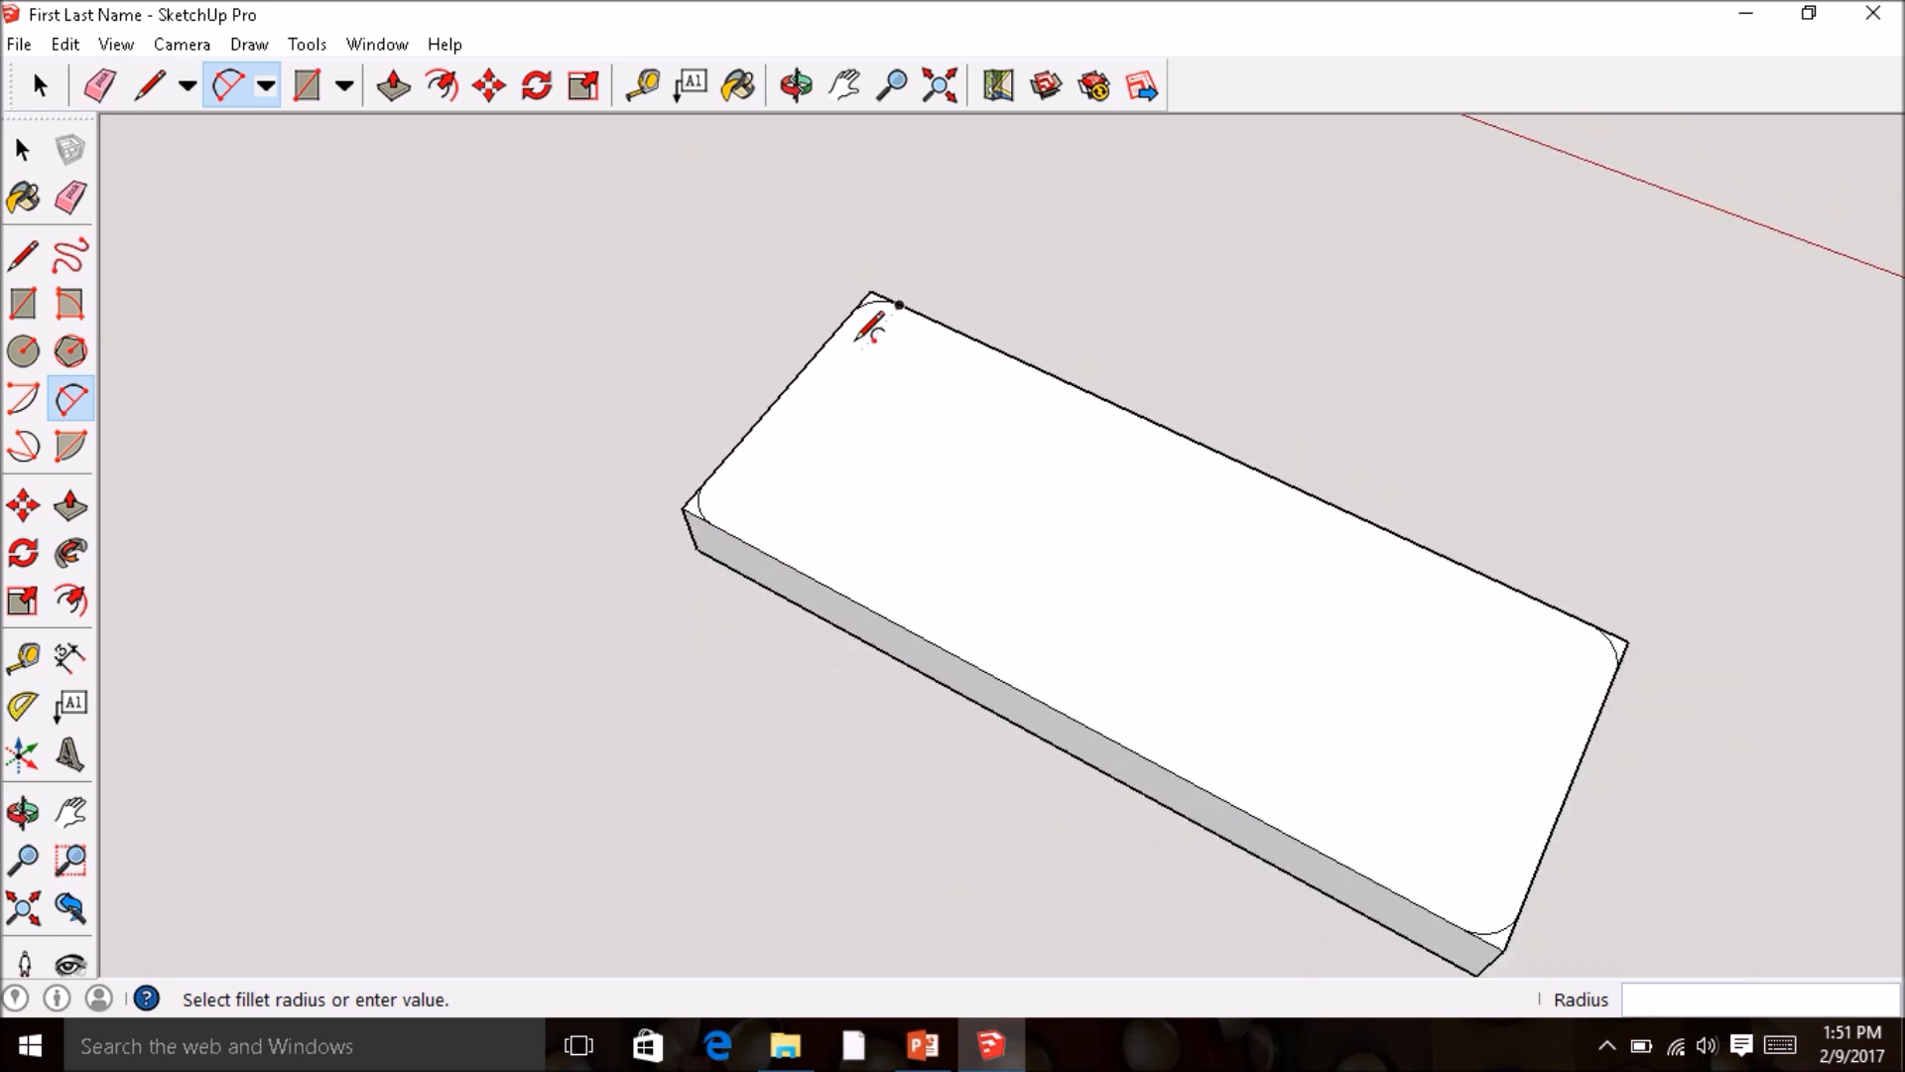
{"action": "middle_click_drag", "start_coordinate": [1439, 770], "coordinate": [933, 667]}
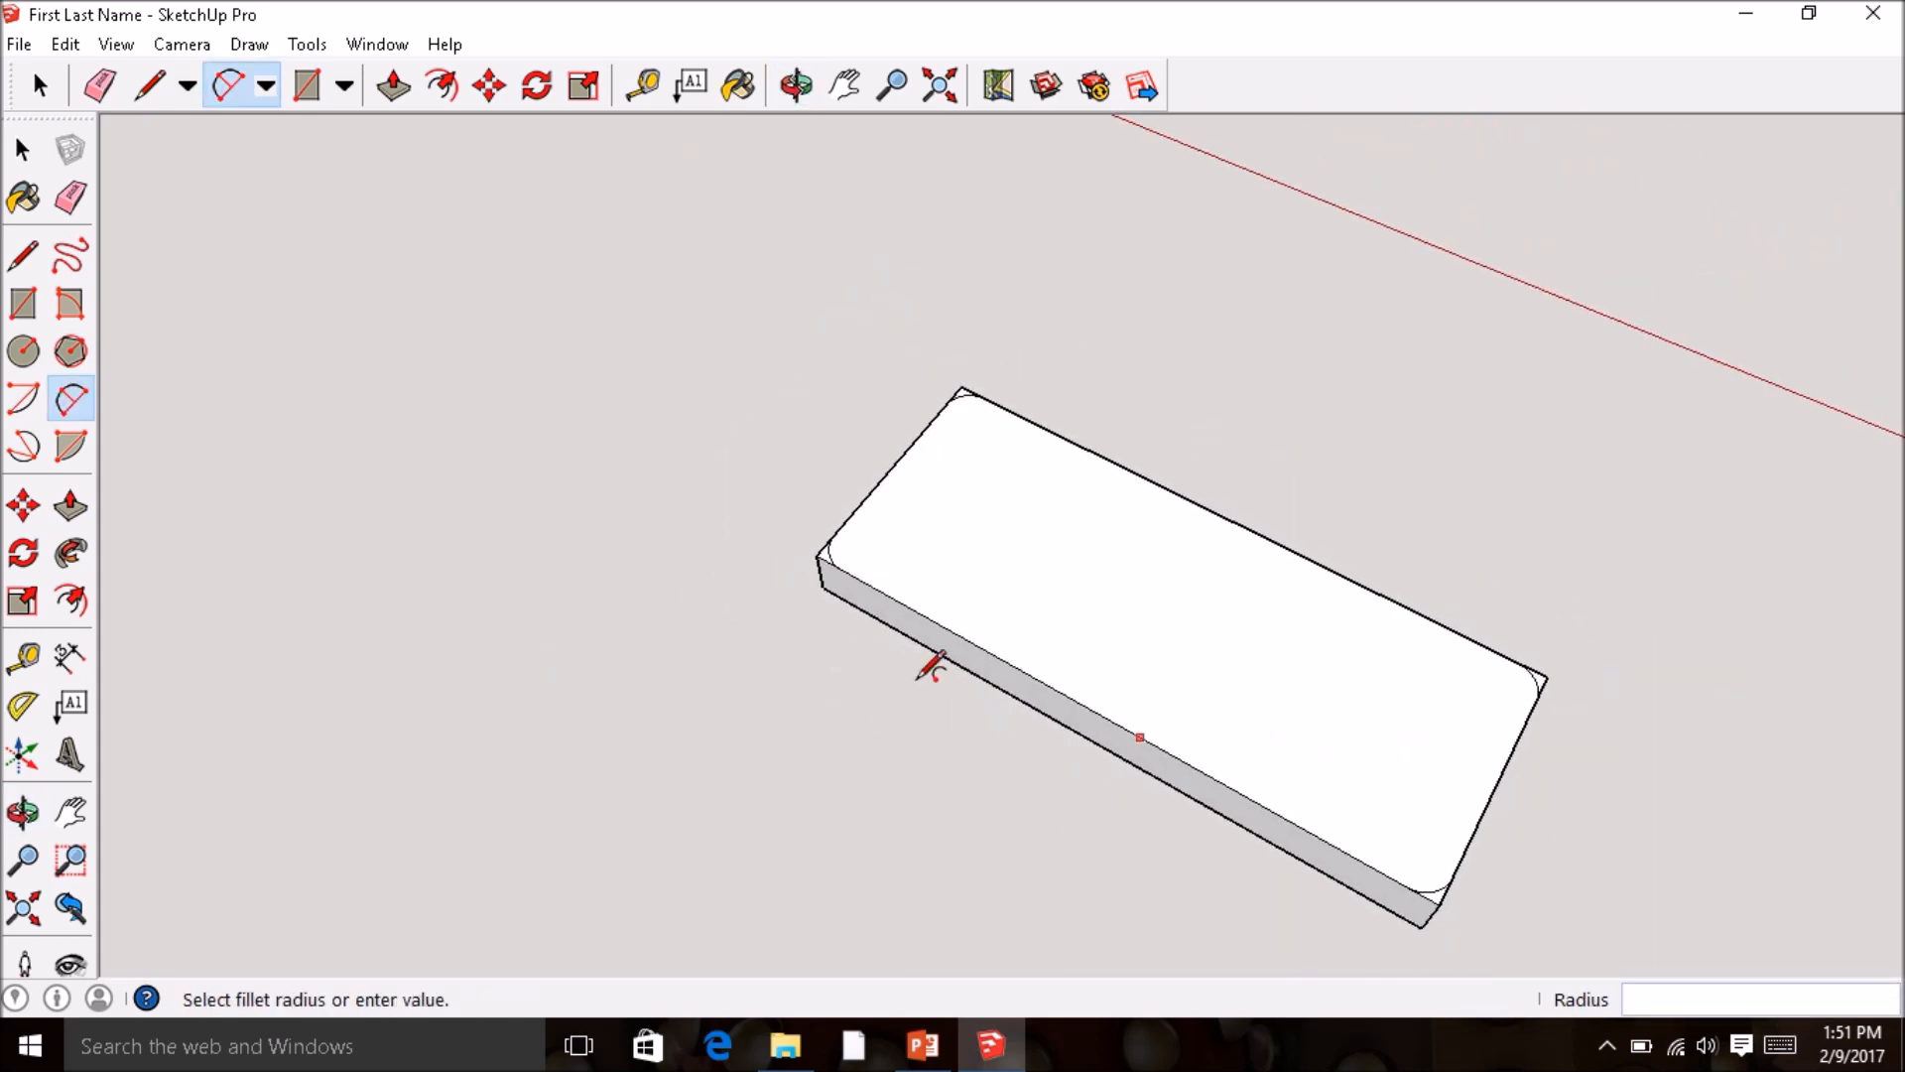
{"action": "left_click", "coordinate": [71, 508]}
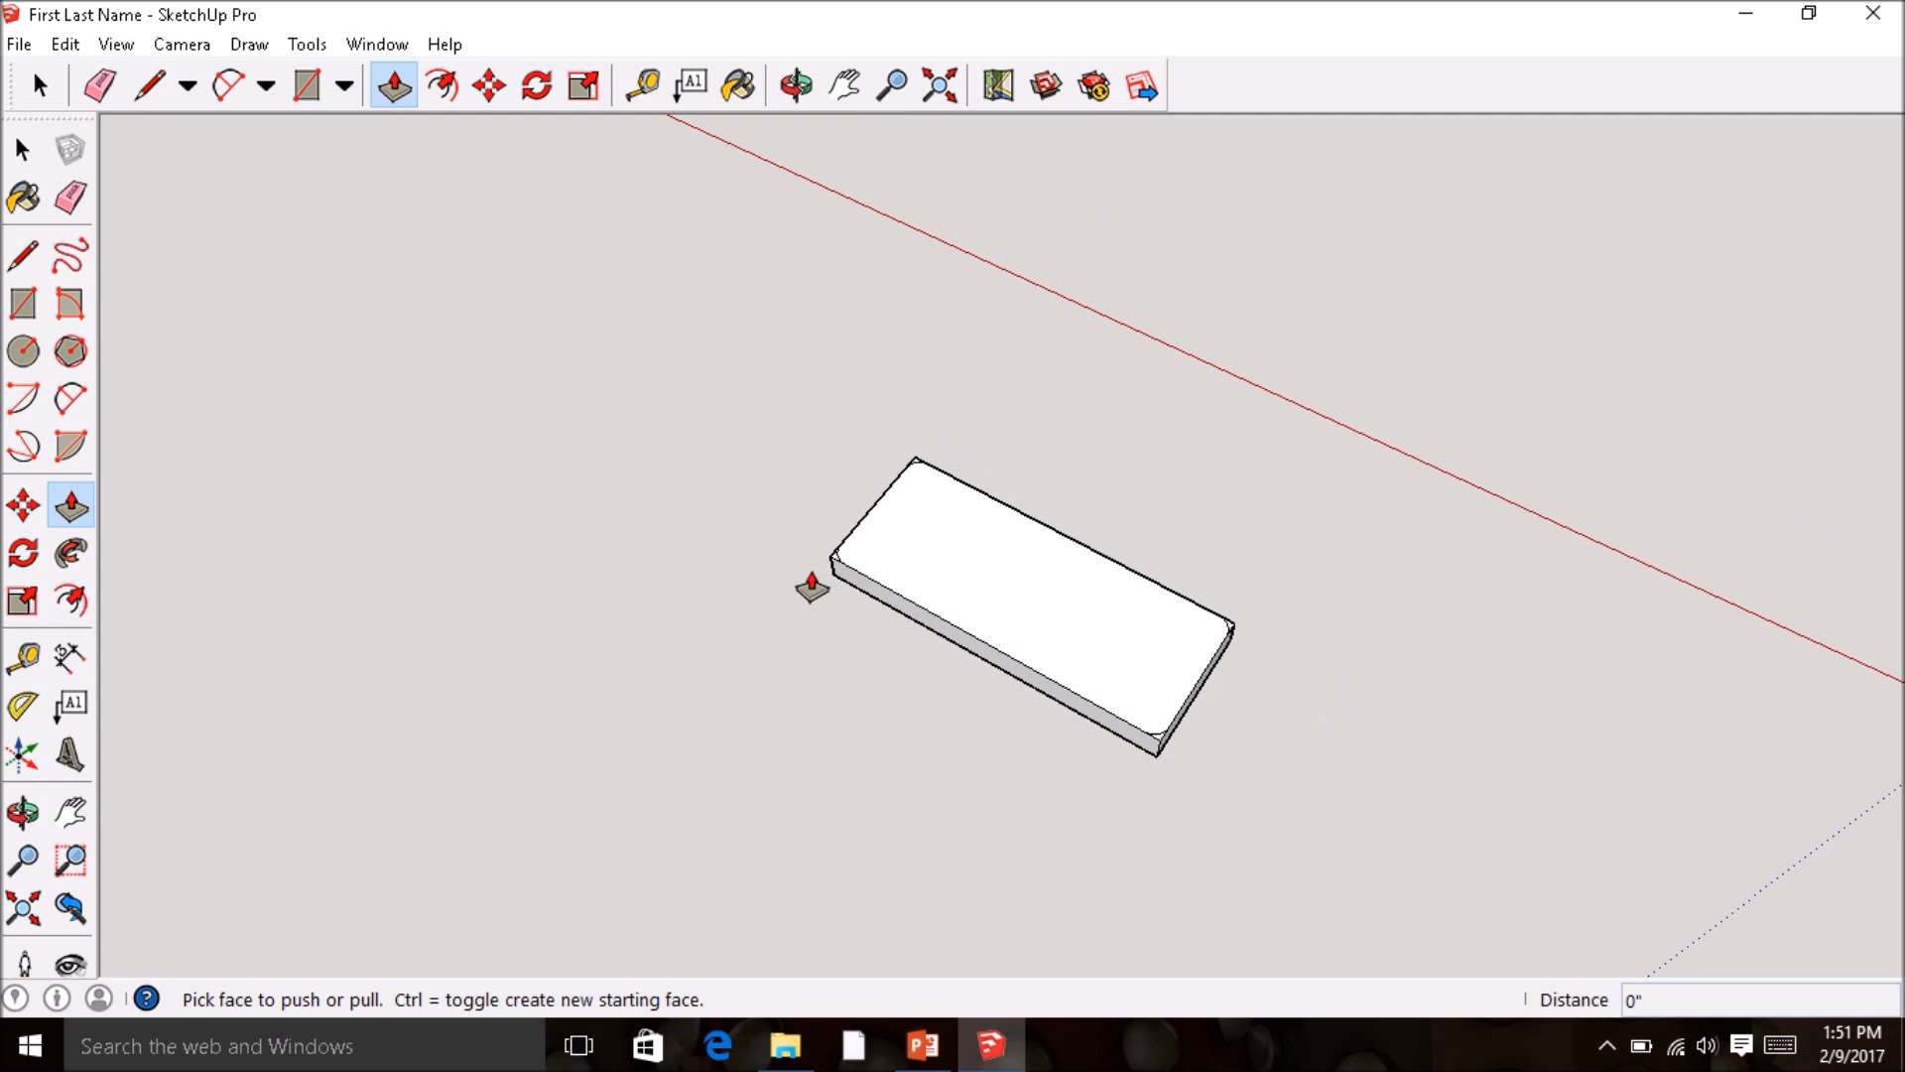
{"action": "scroll", "coordinate": [821, 582], "scroll_direction": "up", "scroll_amount": 8}
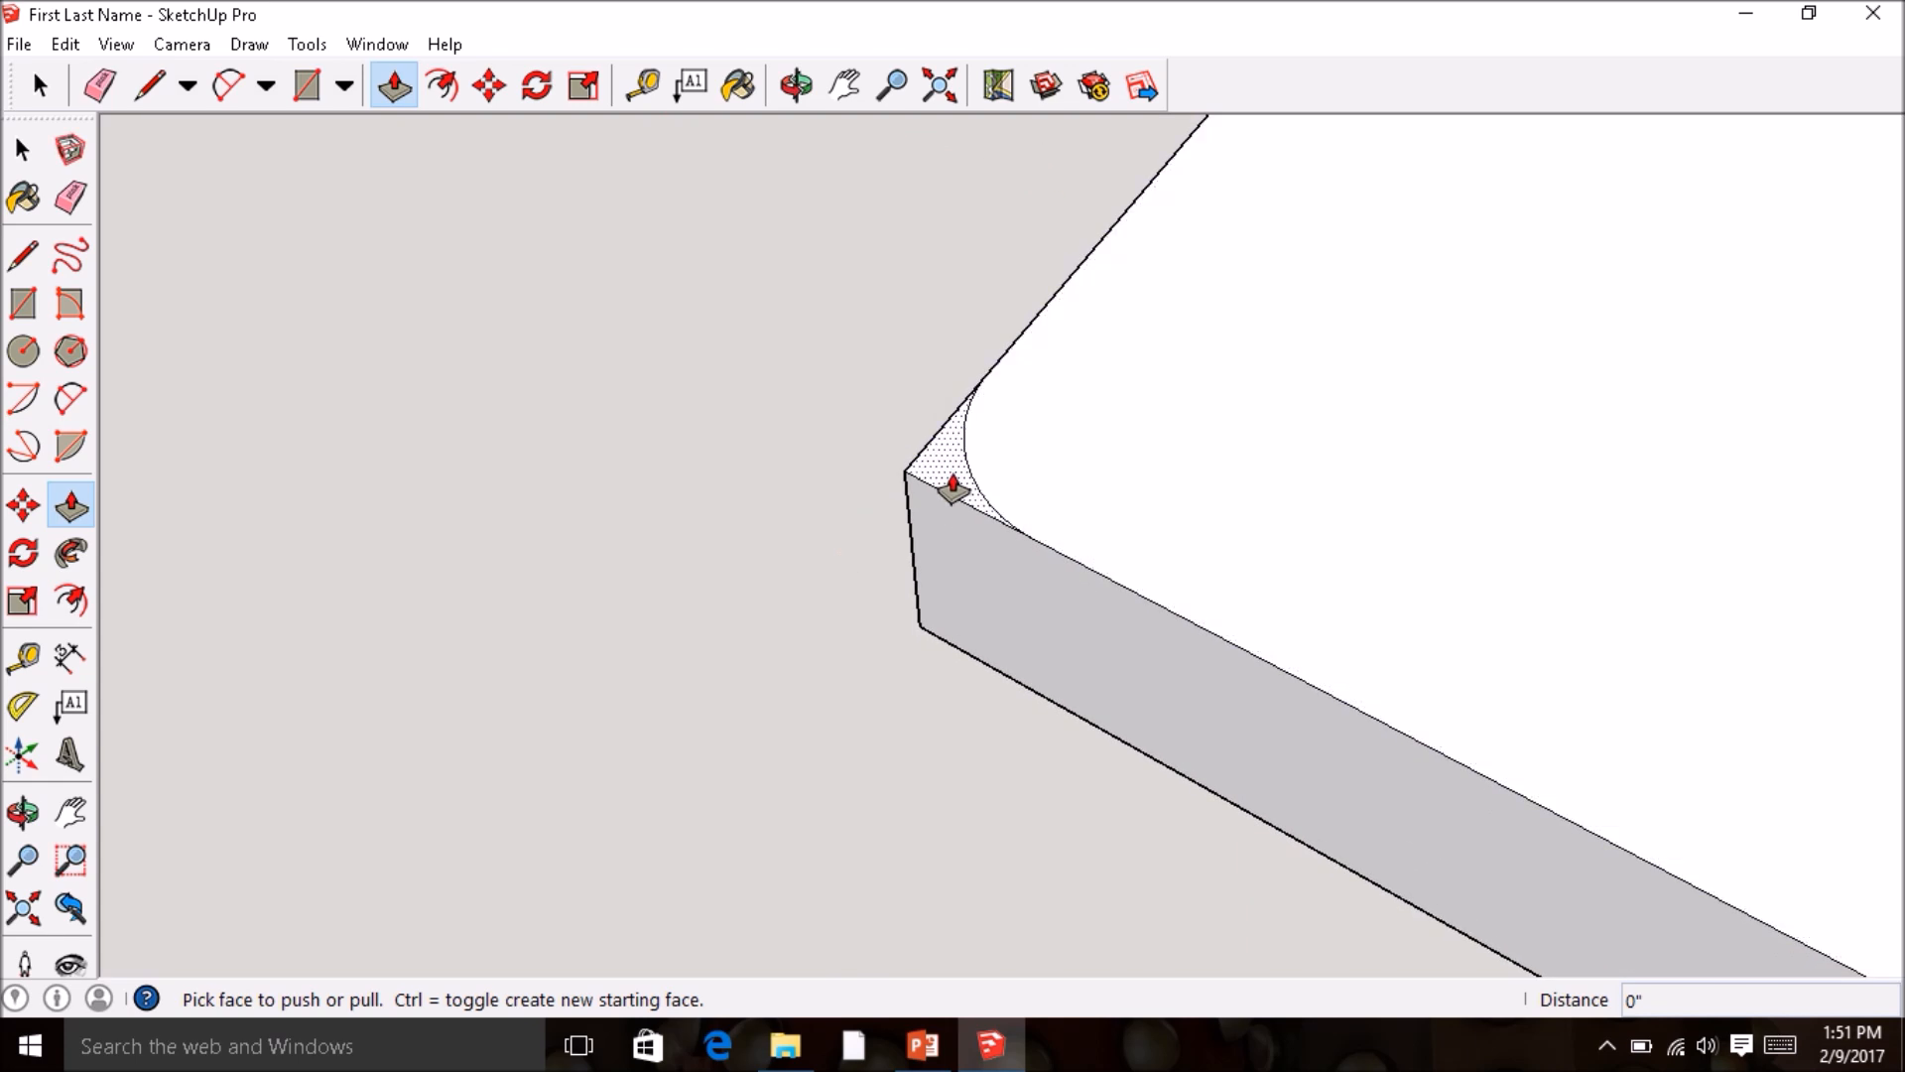
{"action": "left_click_drag", "start_coordinate": [953, 486], "coordinate": [1001, 684]}
{"action": "scroll", "coordinate": [1002, 679], "scroll_direction": "down", "scroll_amount": 5}
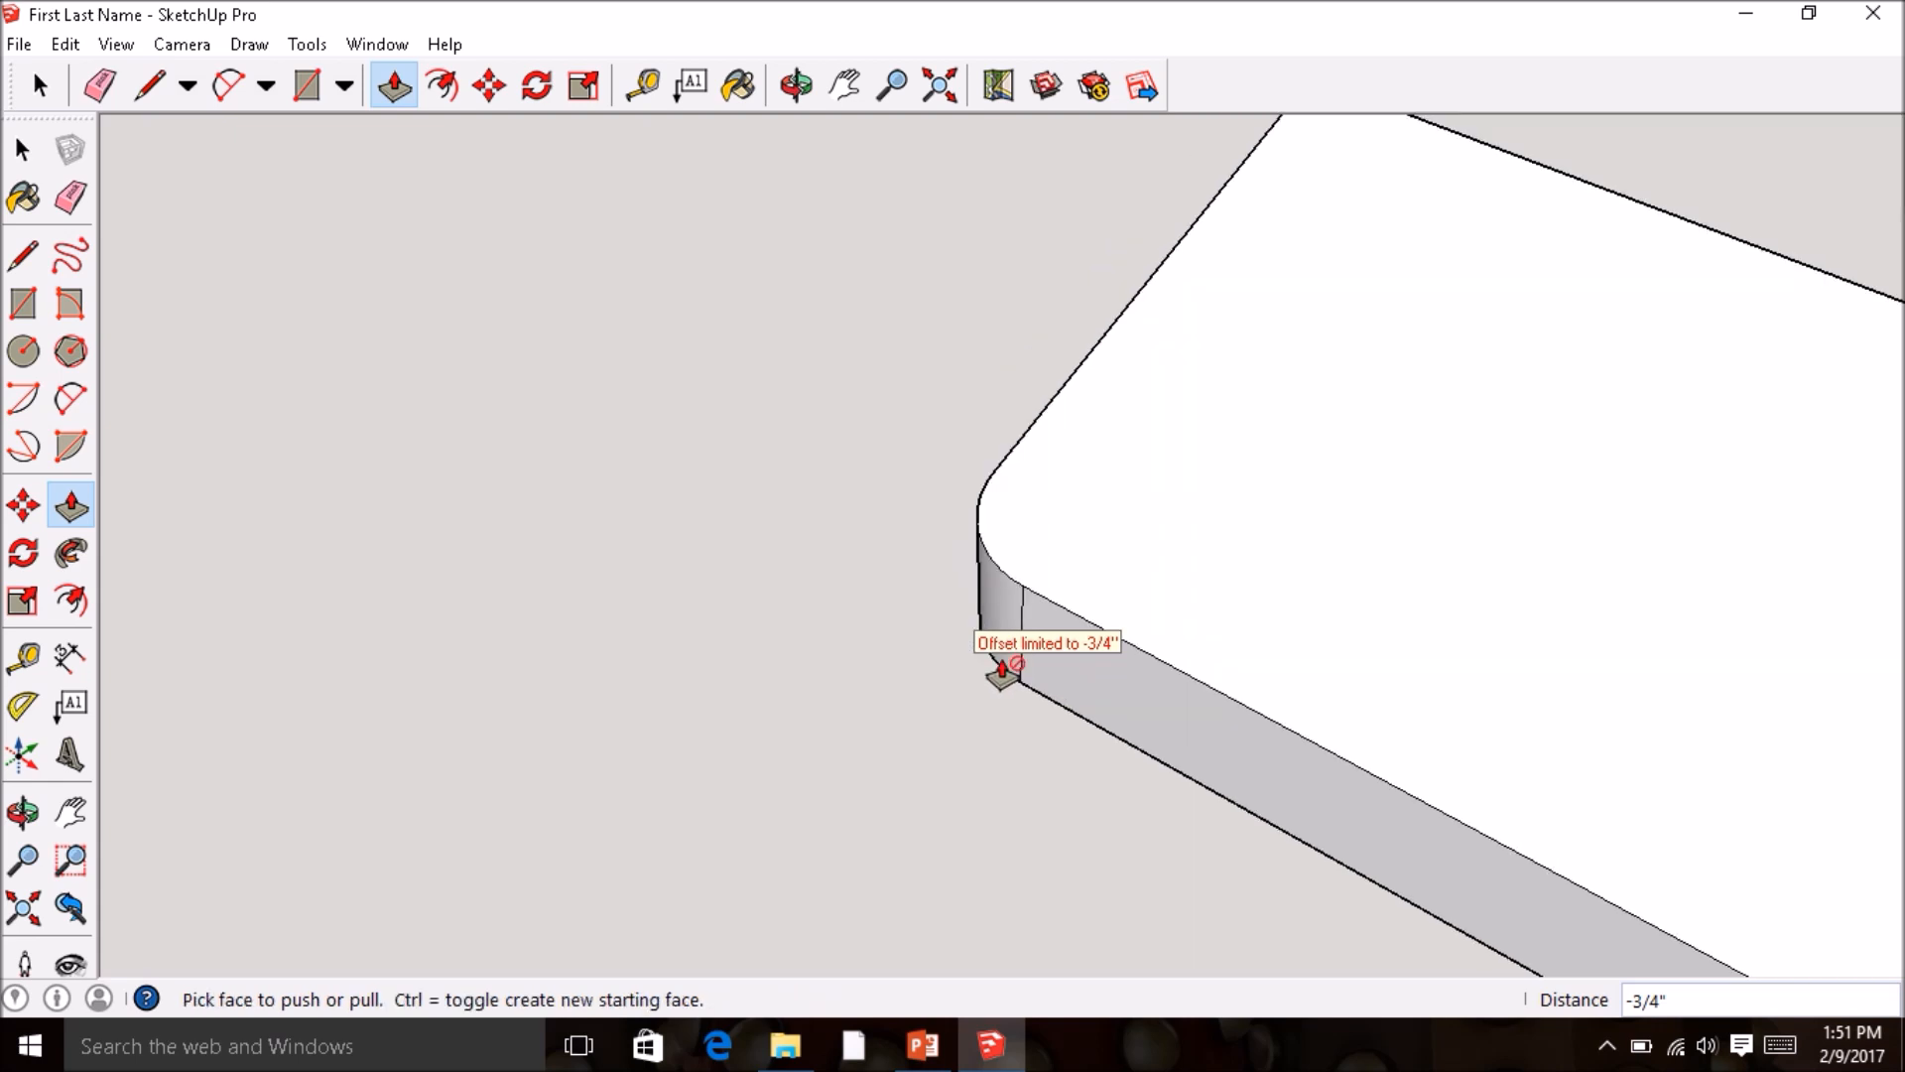
- Push the front-right corner's waste sliver down through the board's full 3/4-inch thickness
{"action": "scroll", "coordinate": [1327, 480], "scroll_direction": "down", "scroll_amount": 5}
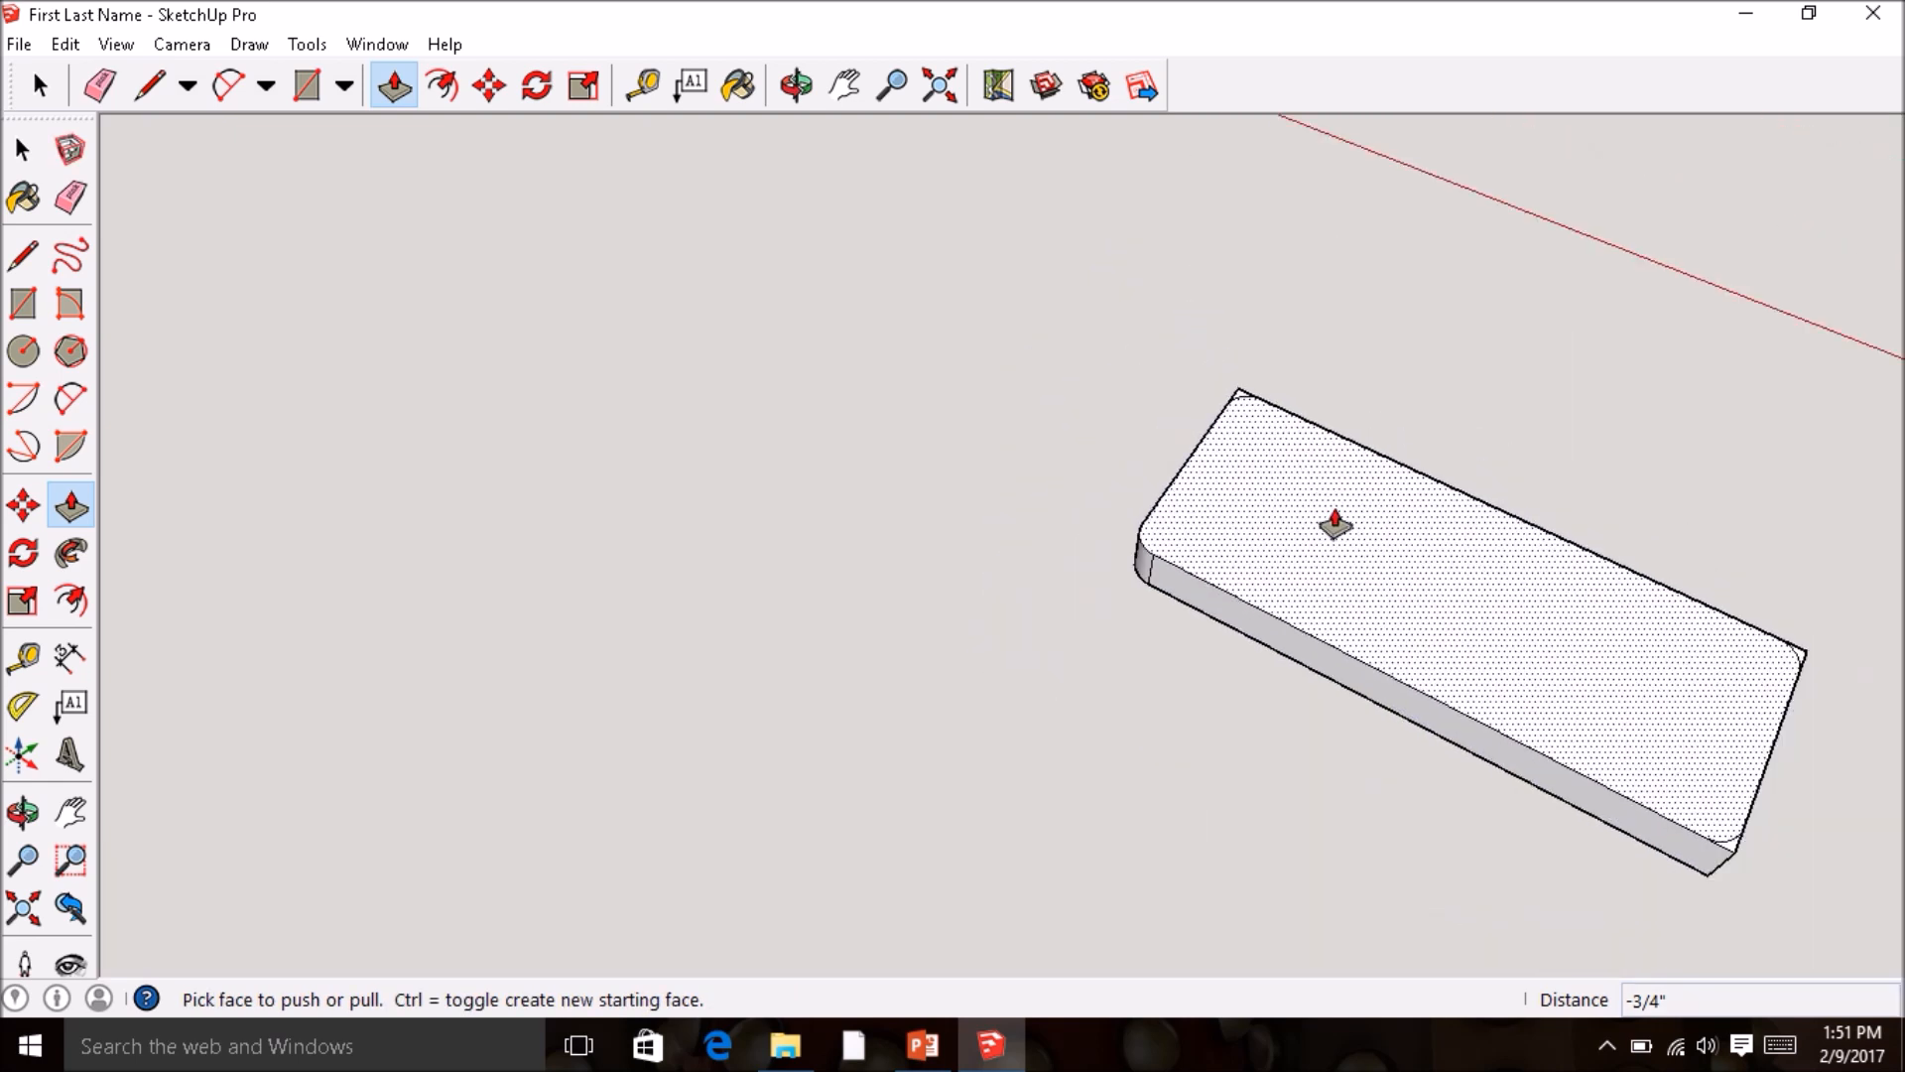
{"action": "scroll", "coordinate": [1612, 832], "scroll_direction": "up", "scroll_amount": 2}
{"action": "scroll", "coordinate": [1612, 832], "scroll_direction": "up", "scroll_amount": 4}
{"action": "left_click_drag", "start_coordinate": [1598, 668], "coordinate": [1550, 767]}
- Push the back-right corner's waste sliver down 3/4 inch to cut it away from the board
{"action": "middle_click_drag", "start_coordinate": [1571, 710], "coordinate": [922, 506]}
{"action": "middle_click_drag", "start_coordinate": [1233, 544], "coordinate": [903, 357]}
{"action": "middle_click_drag", "start_coordinate": [1331, 569], "coordinate": [1219, 687]}
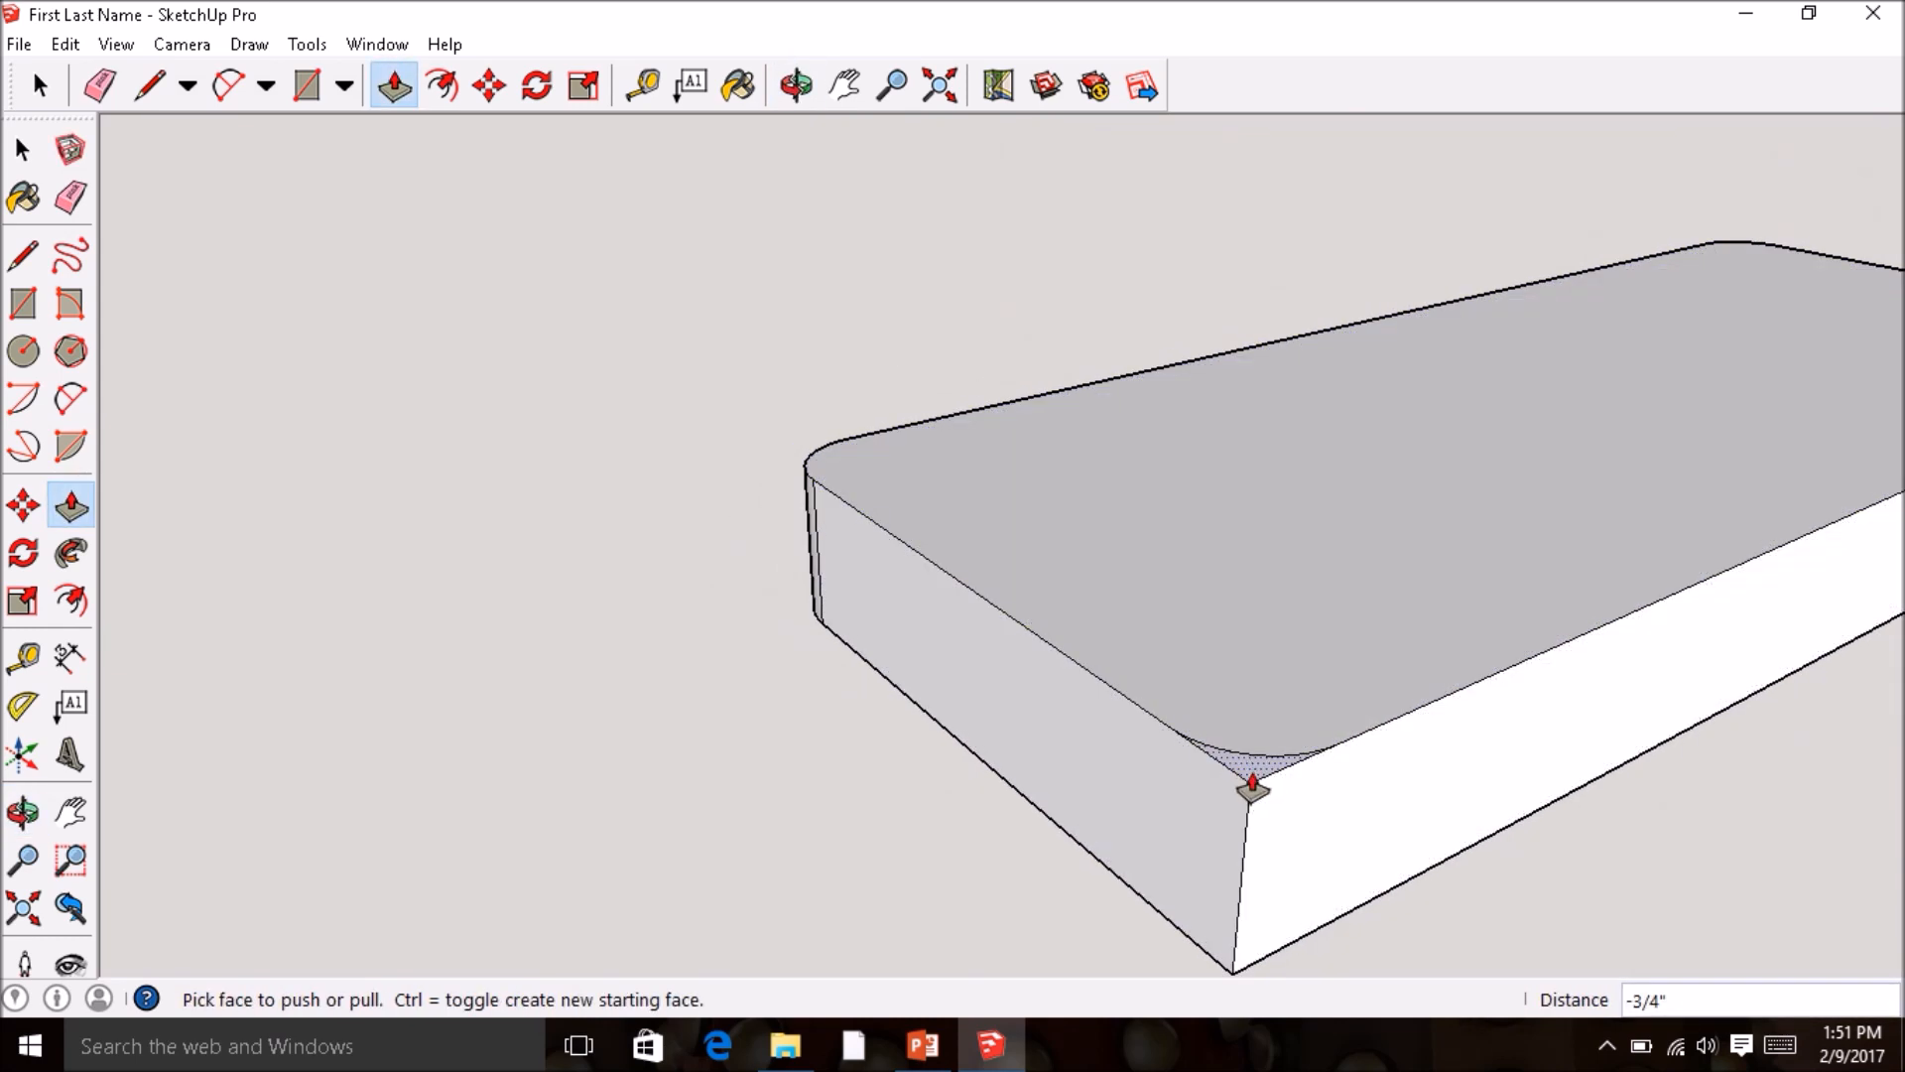
{"action": "left_click", "coordinate": [1253, 784]}
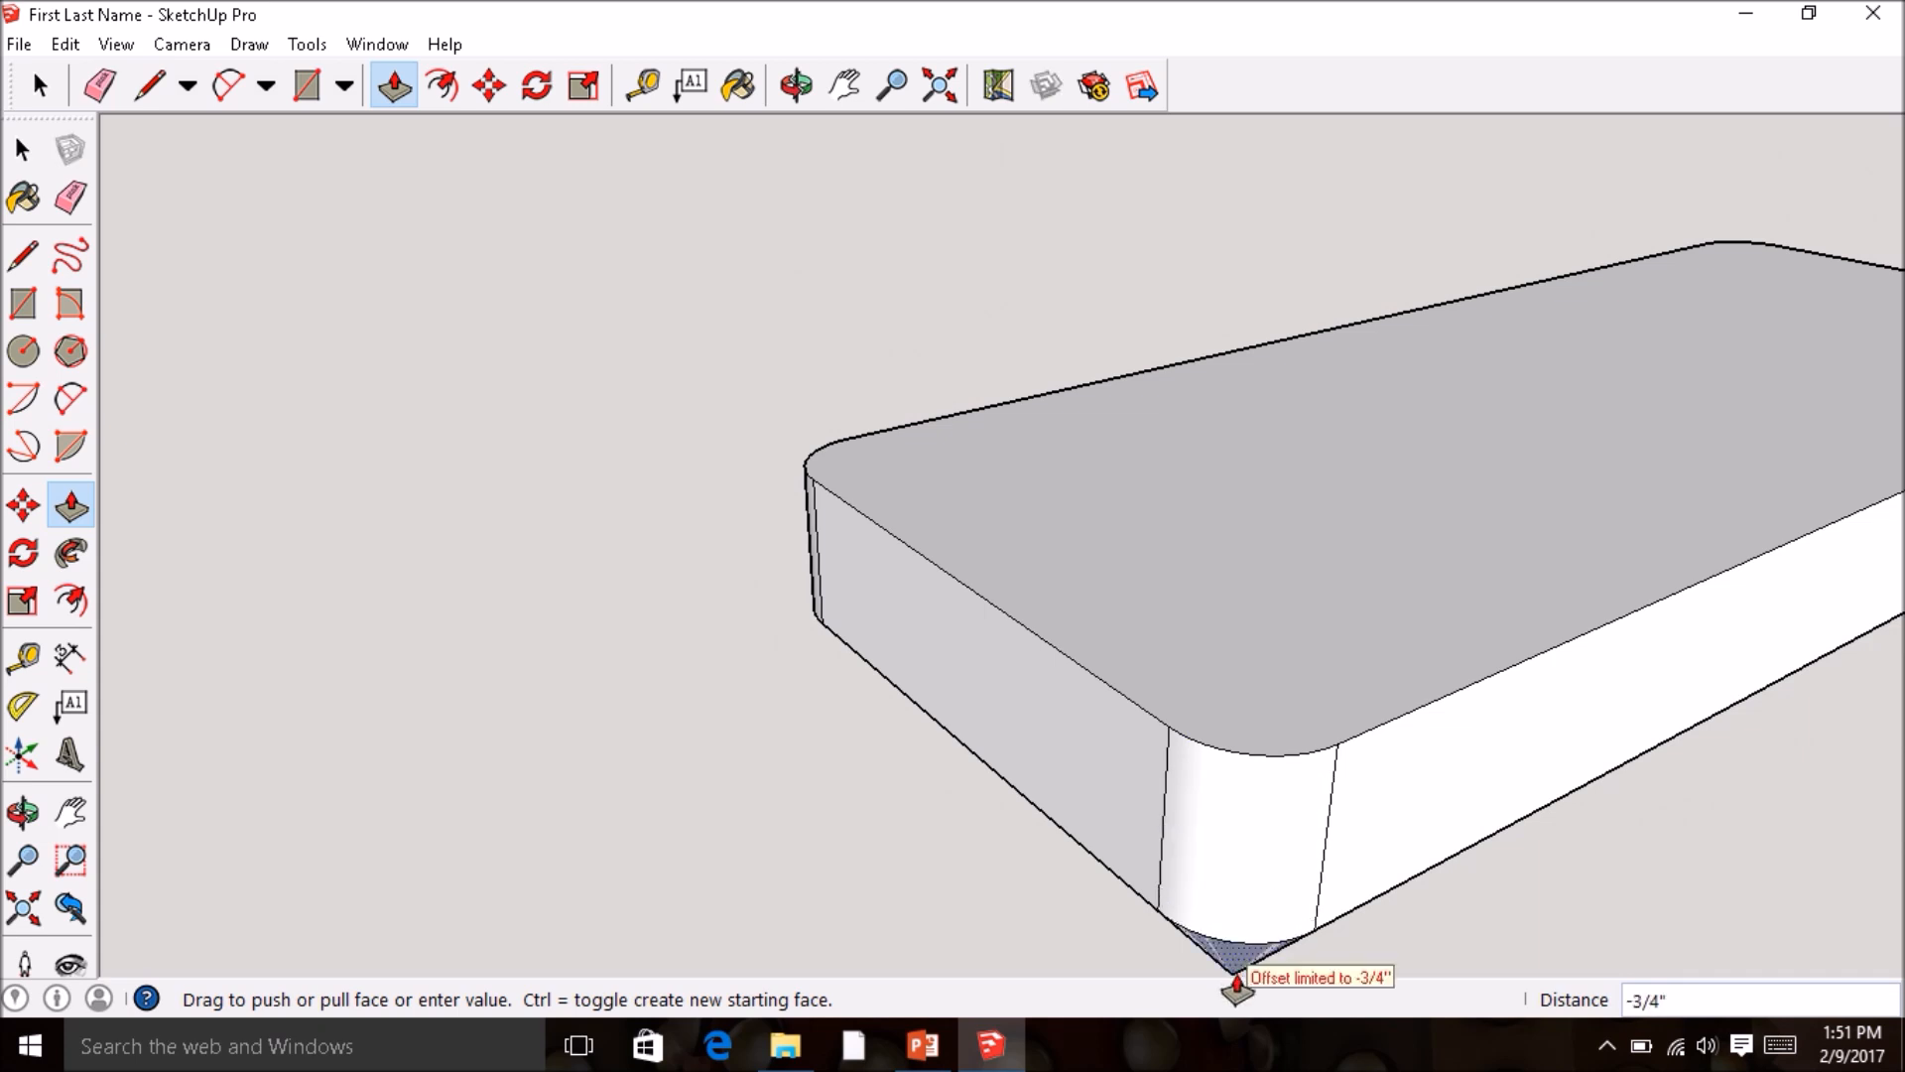
{"action": "left_click", "coordinate": [1239, 978]}
- Push the remaining waste sliver at the back-left corner down 3/4 inch to round the board's last corner
{"action": "scroll", "coordinate": [1365, 770], "scroll_direction": "down", "scroll_amount": 2}
{"action": "middle_click_drag", "start_coordinate": [1371, 767], "coordinate": [902, 630]}
{"action": "scroll", "coordinate": [905, 629], "scroll_direction": "down", "scroll_amount": 2}
{"action": "scroll", "coordinate": [908, 630], "scroll_direction": "down", "scroll_amount": 2}
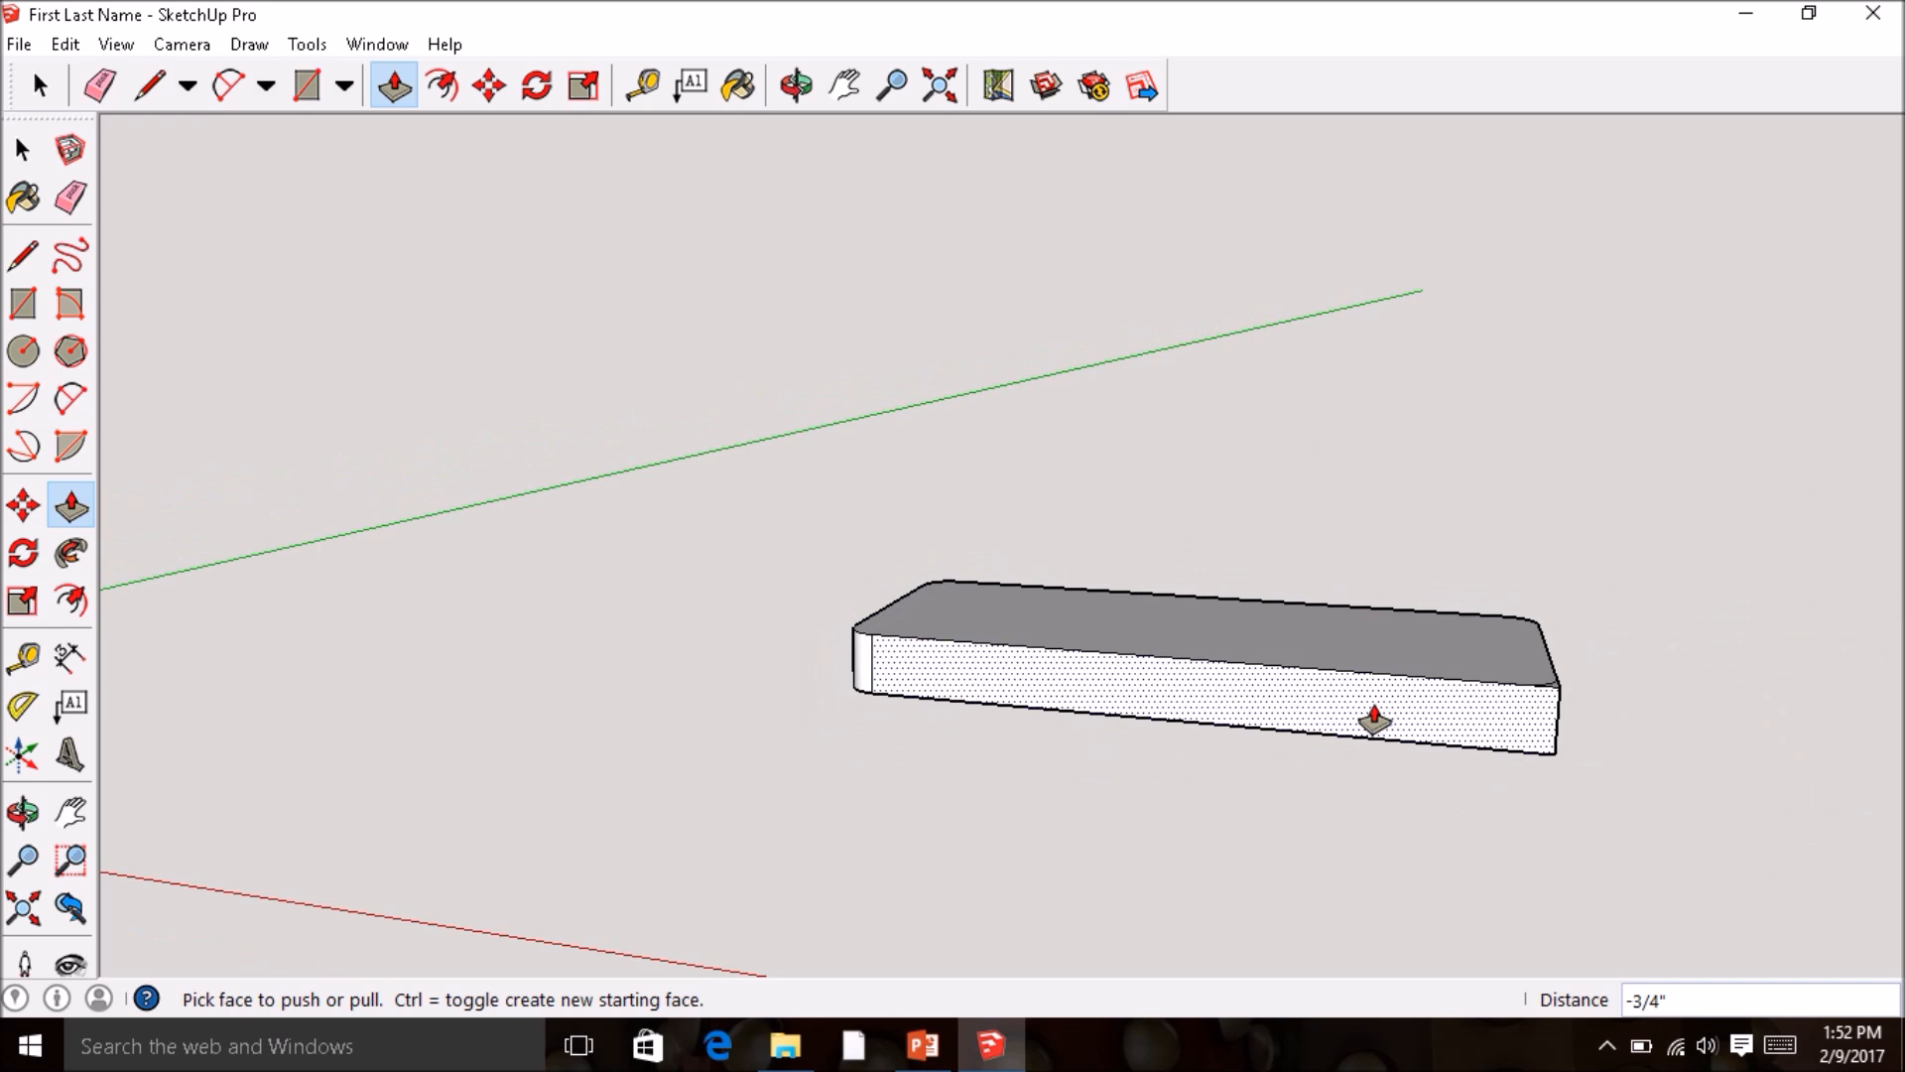
{"action": "middle_click_drag", "start_coordinate": [1370, 719], "coordinate": [1141, 782]}
{"action": "scroll", "coordinate": [1482, 843], "scroll_direction": "up", "scroll_amount": 1}
{"action": "scroll", "coordinate": [1482, 844], "scroll_direction": "up", "scroll_amount": 1}
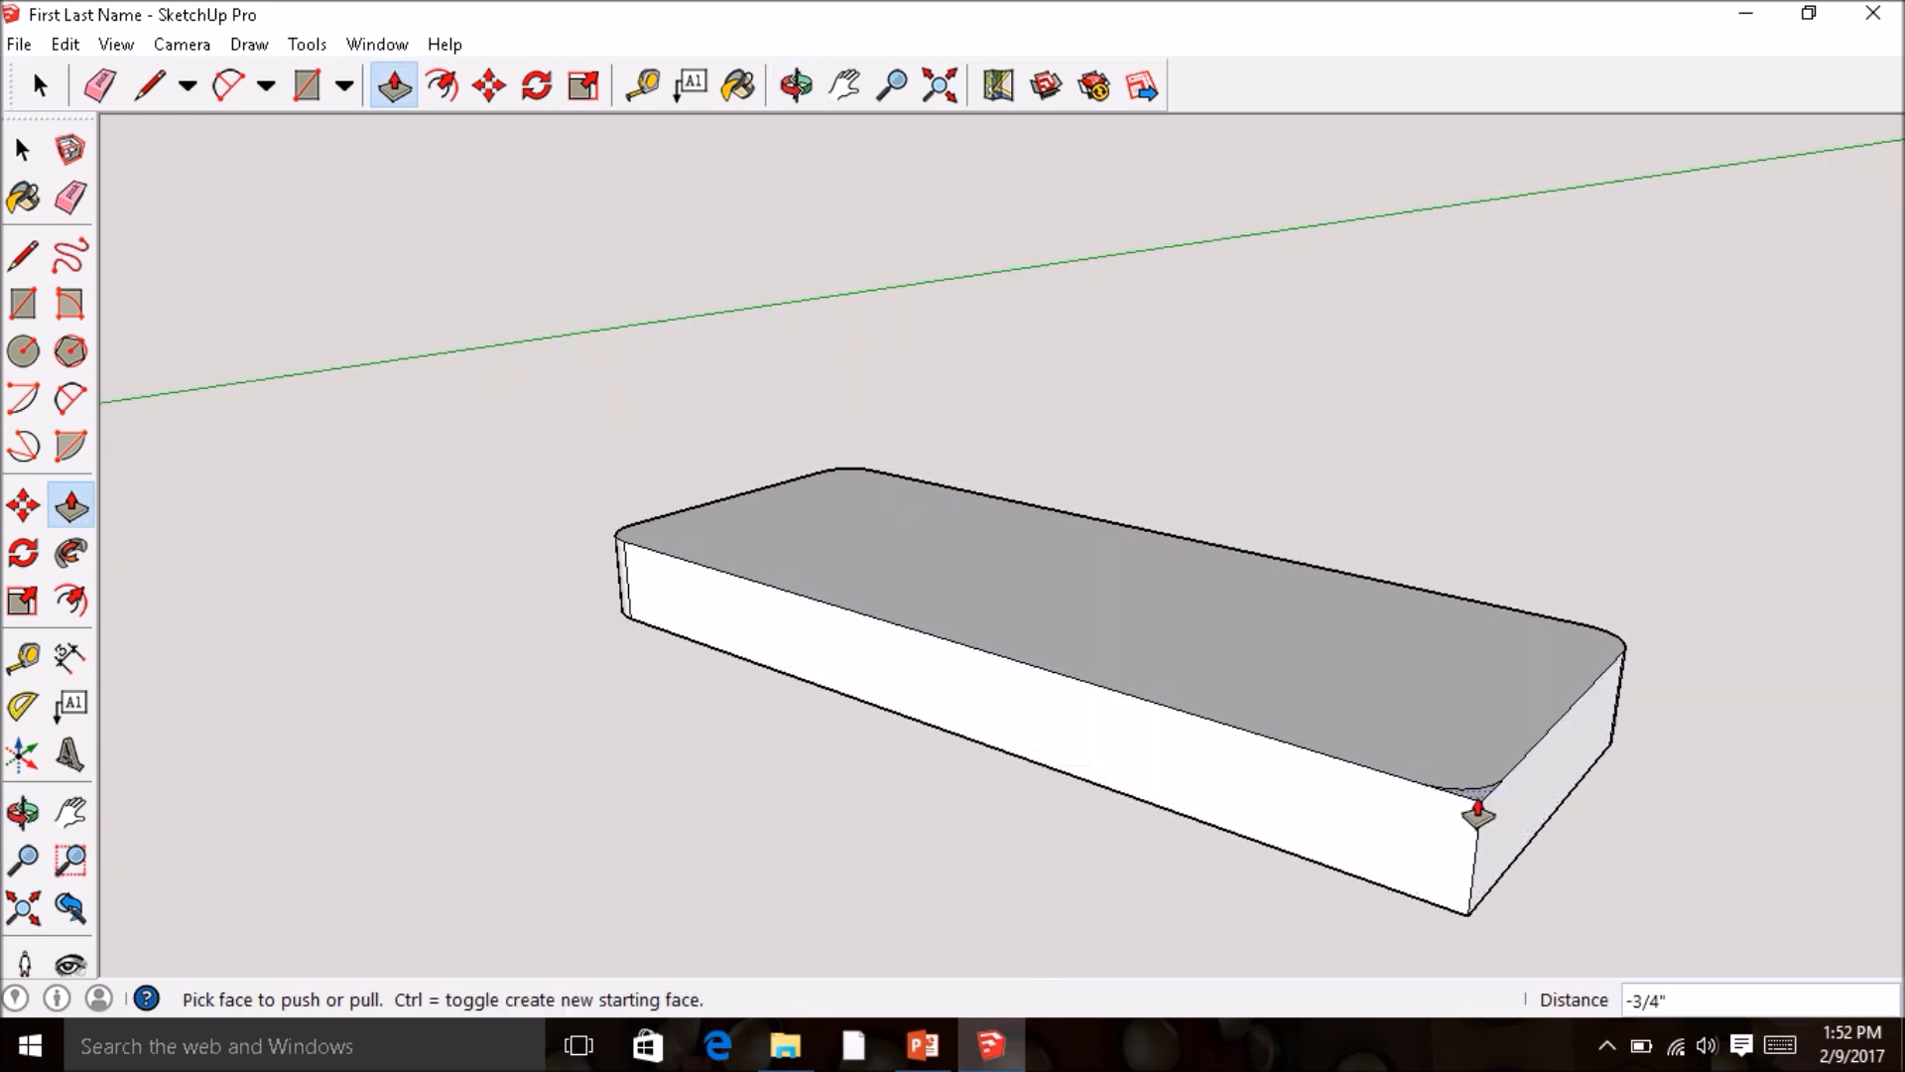
{"action": "left_click", "coordinate": [1479, 819]}
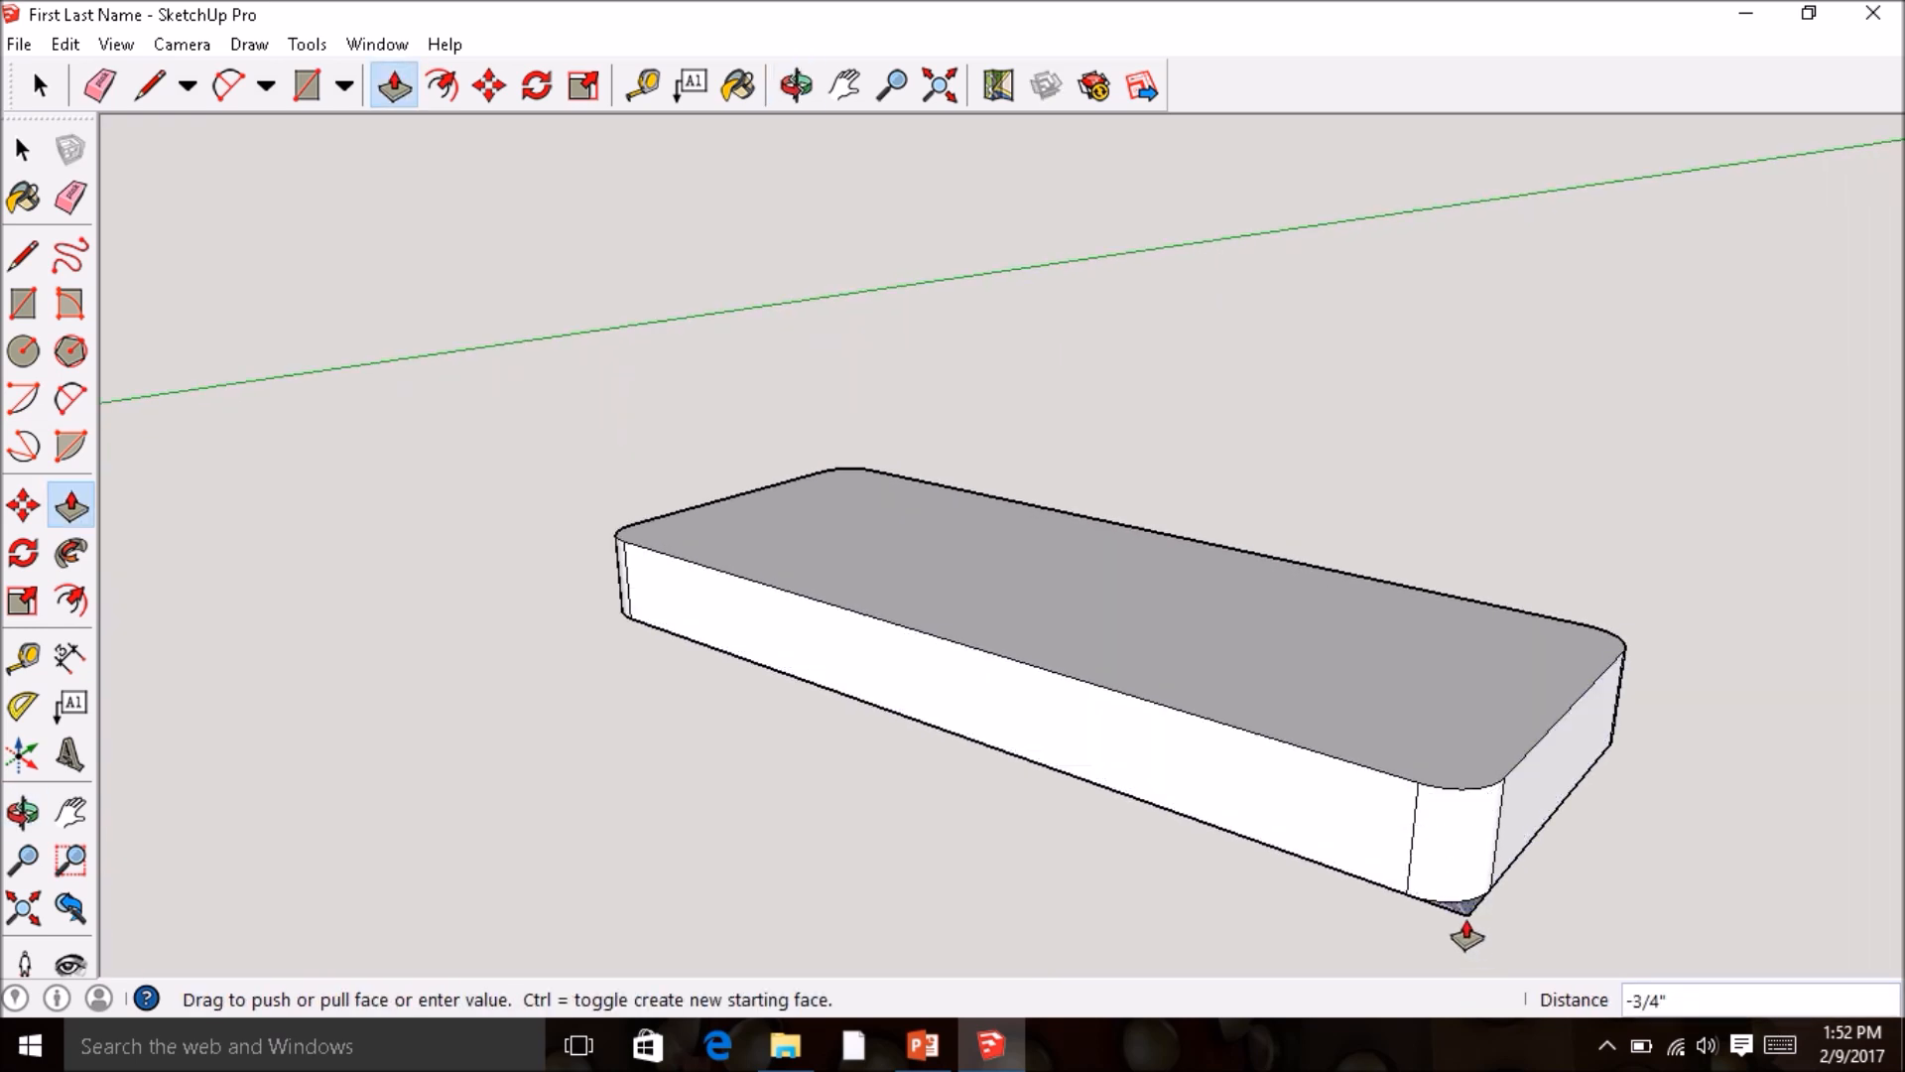
{"action": "left_click", "coordinate": [1461, 925]}
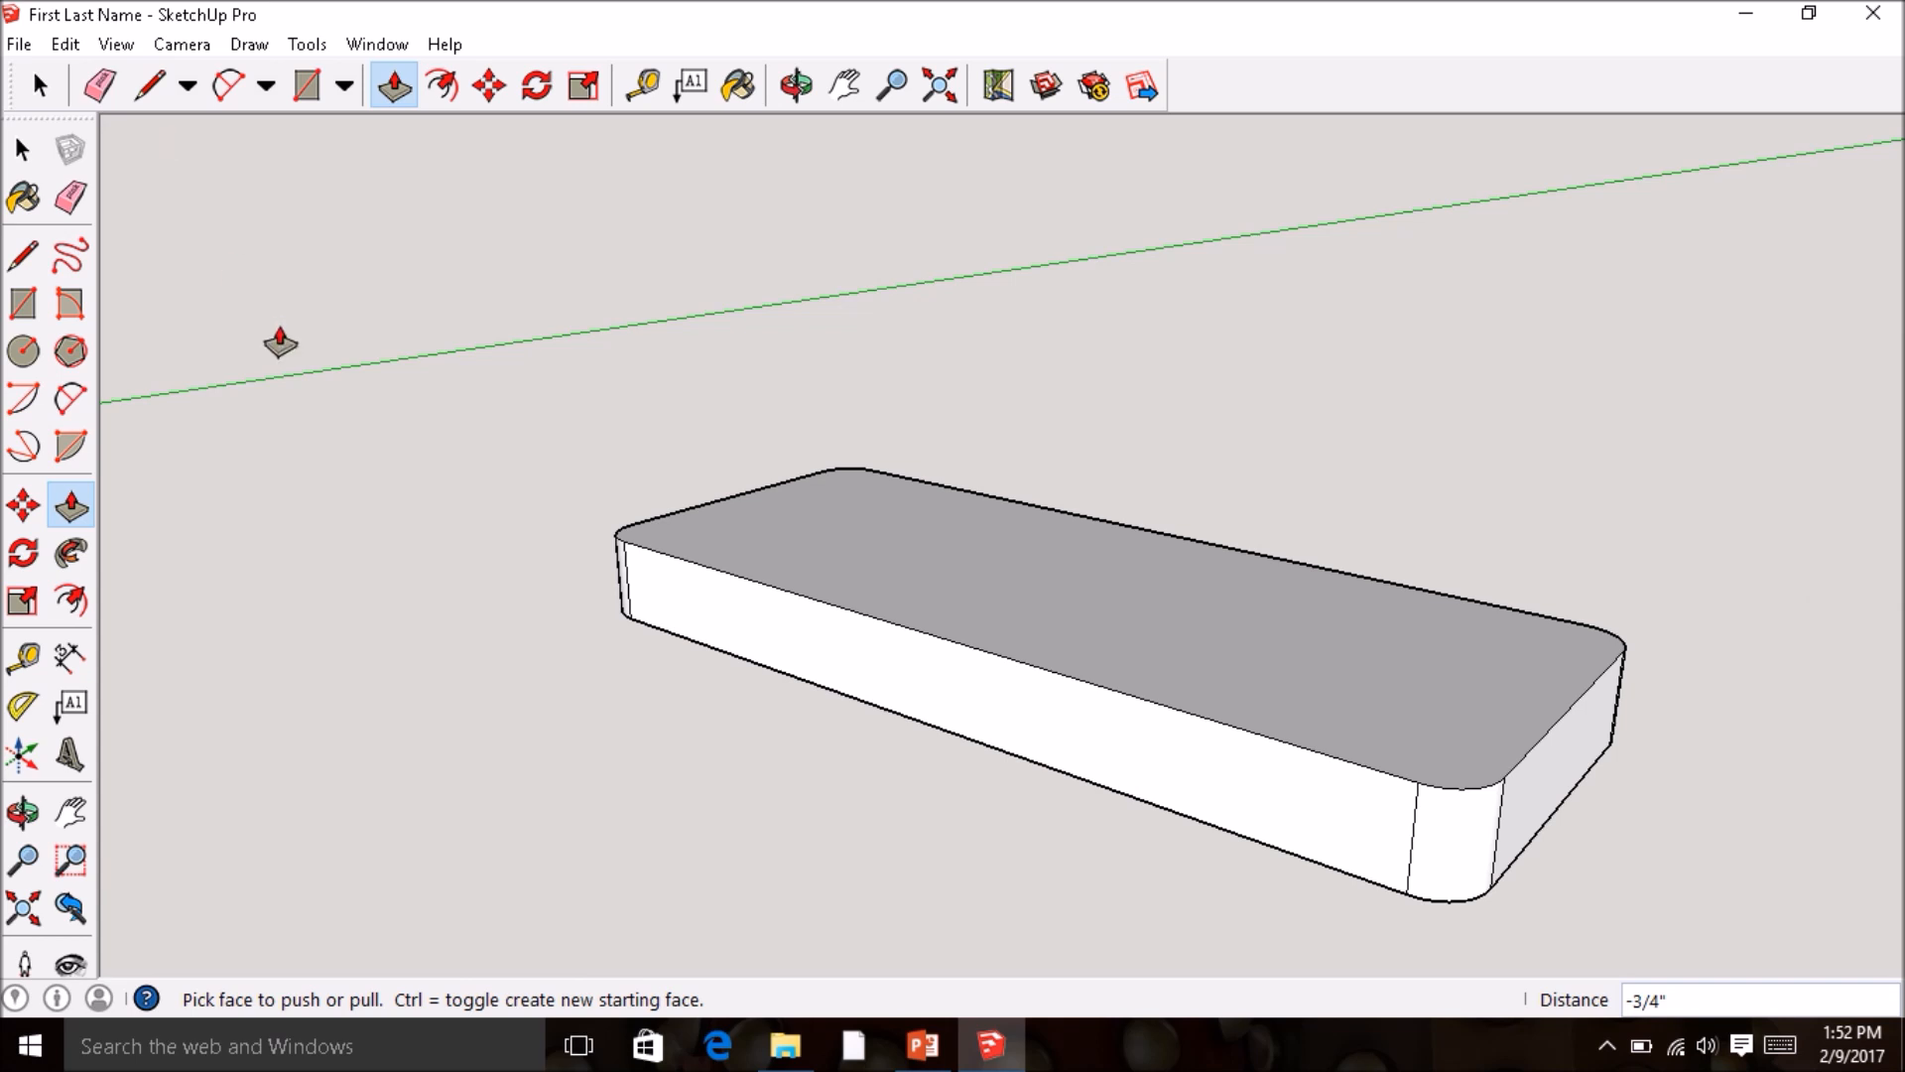
- Draw a separate 1.75 by 1.375 inch rectangle on the ground in front of the board
{"action": "scroll", "coordinate": [421, 387], "scroll_direction": "down", "scroll_amount": 3}
{"action": "middle_click_drag", "start_coordinate": [383, 387], "coordinate": [603, 529]}
{"action": "scroll", "coordinate": [599, 569], "scroll_direction": "down", "scroll_amount": 4}
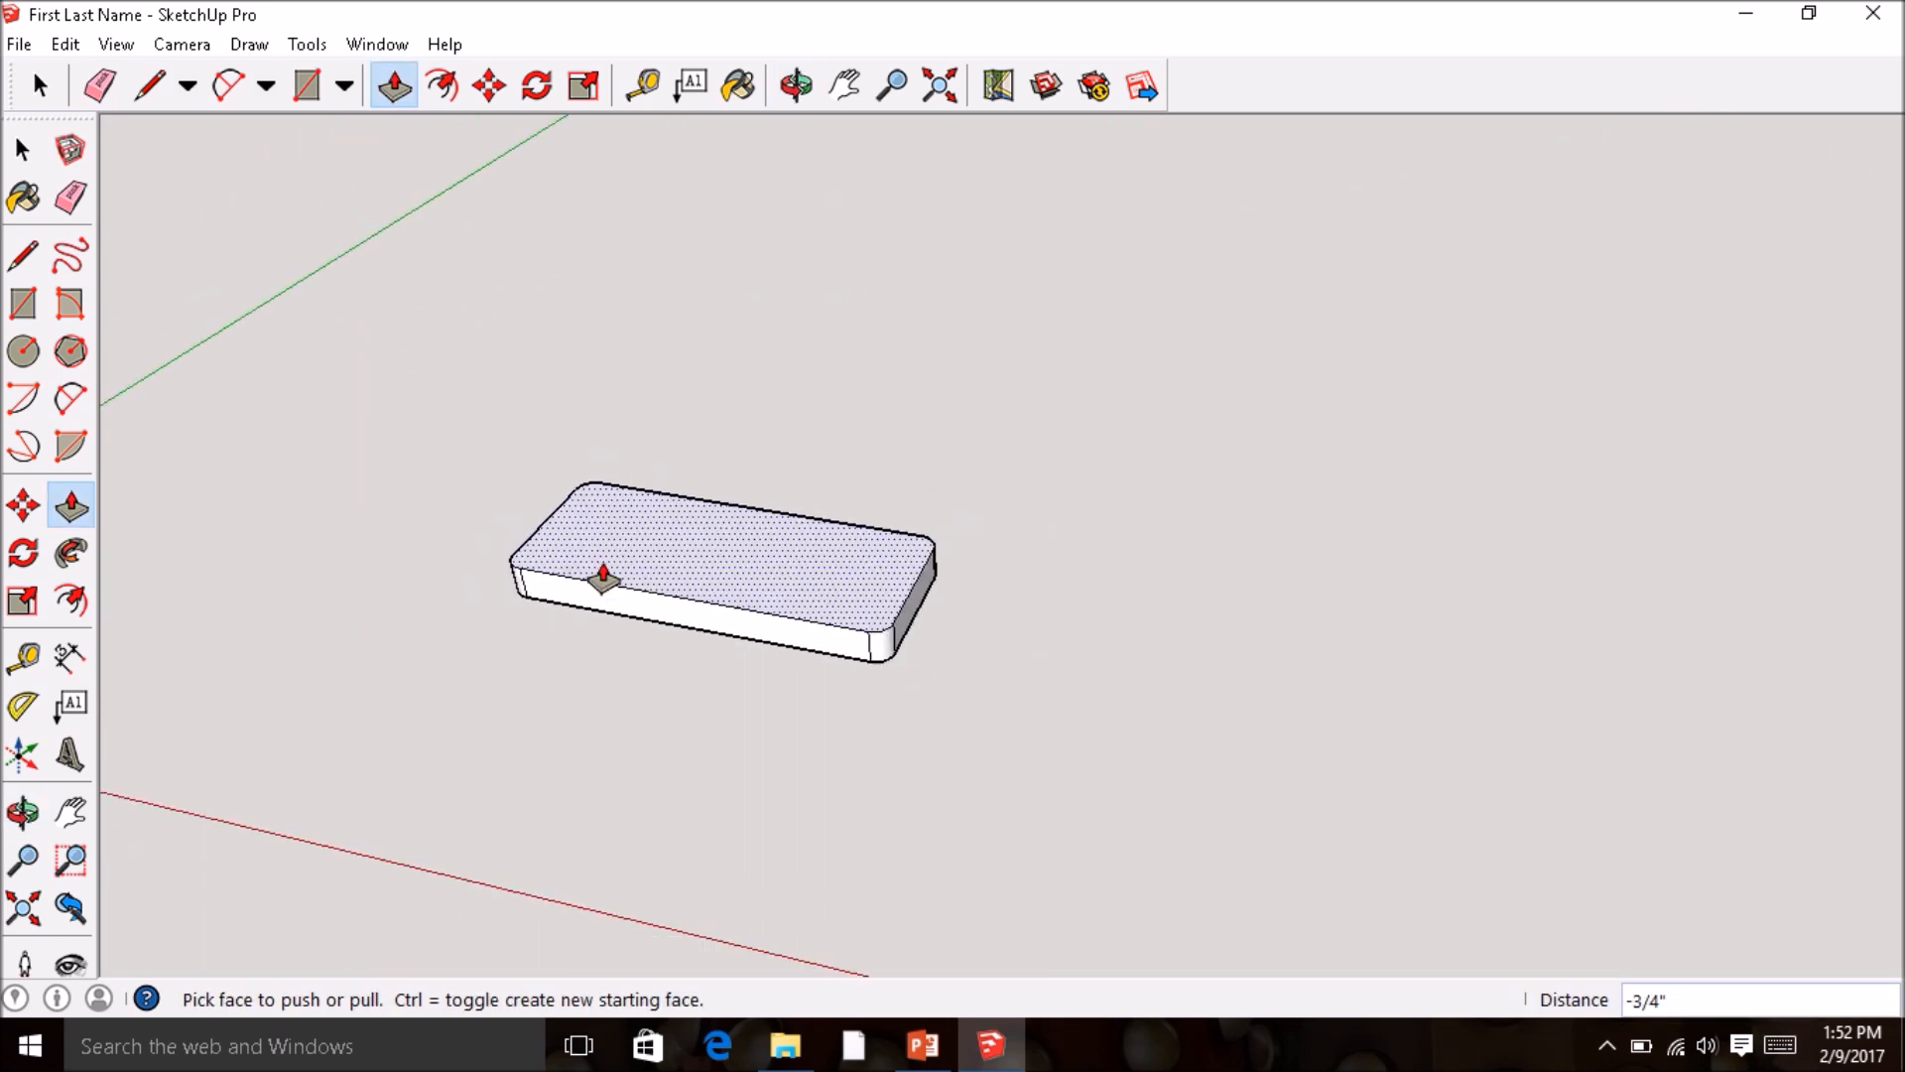
{"action": "scroll", "coordinate": [519, 565], "scroll_direction": "up", "scroll_amount": 3}
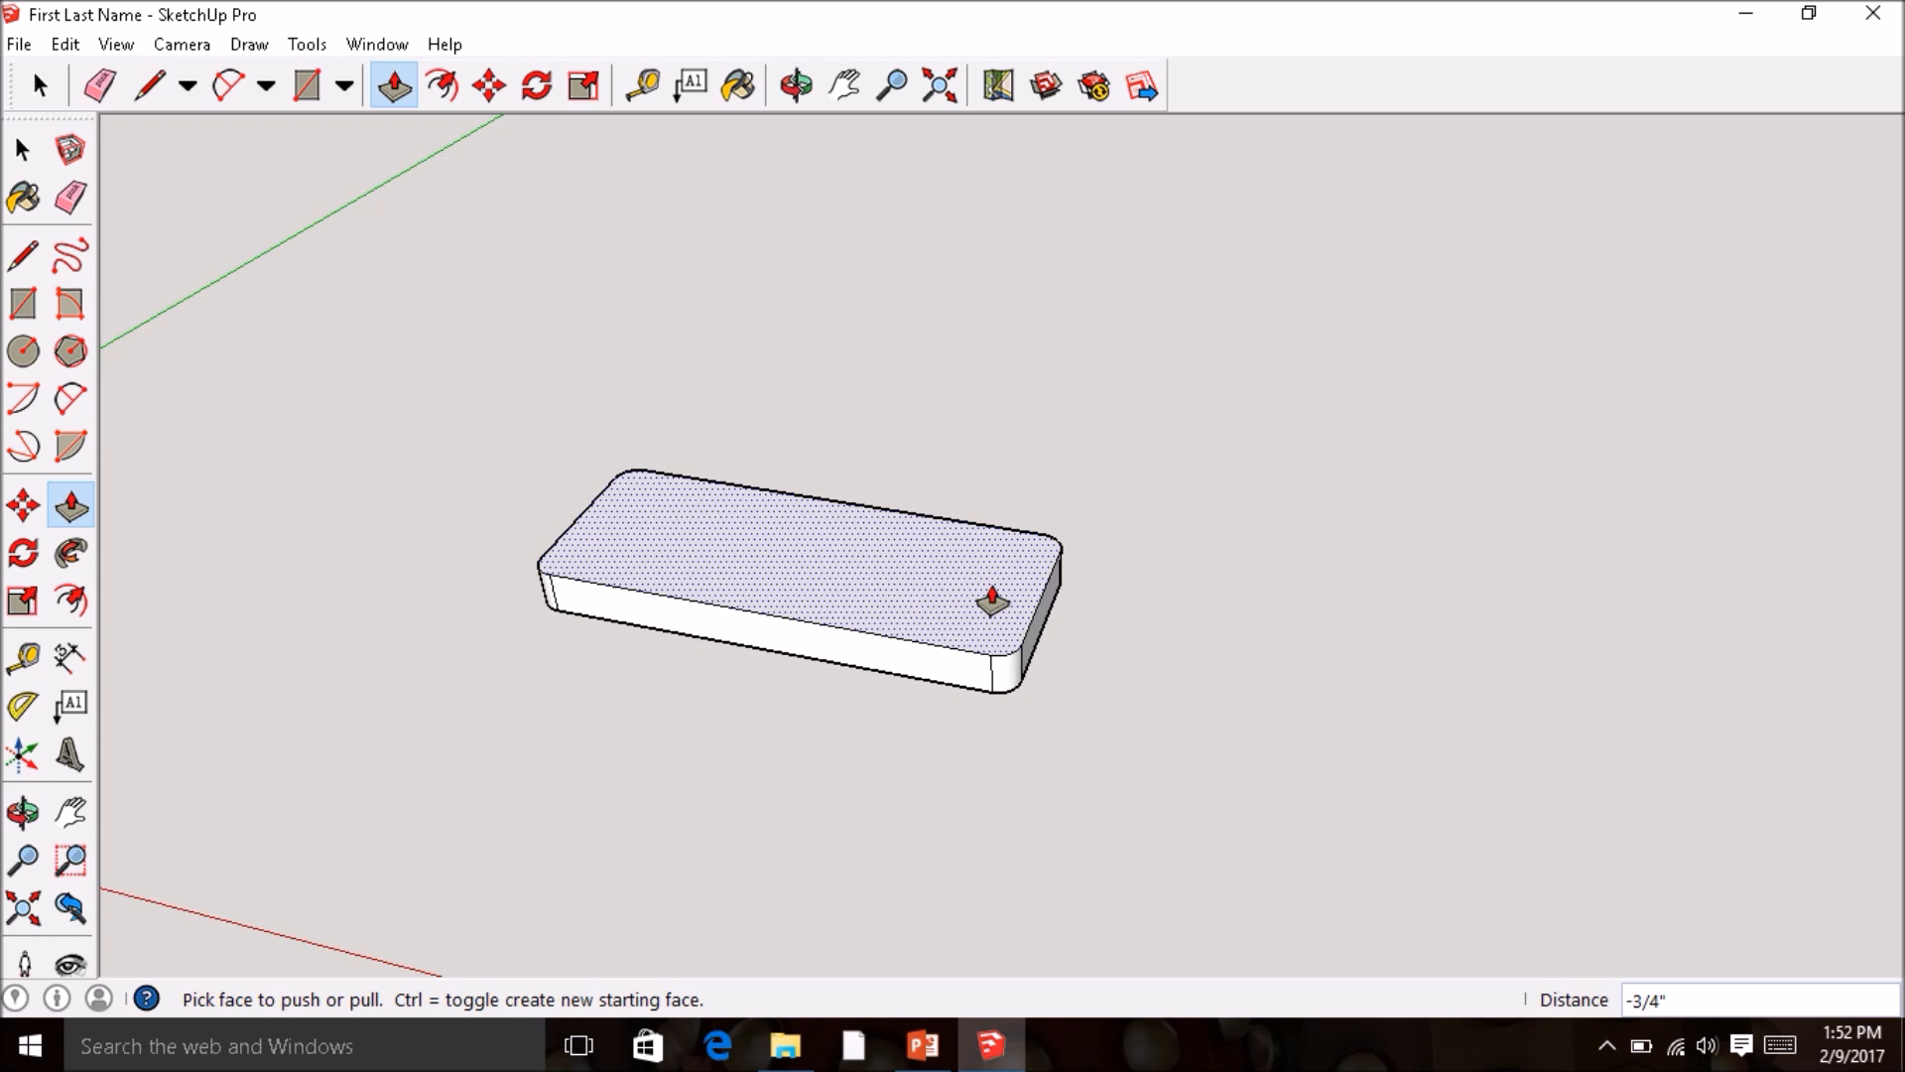
{"action": "left_click", "coordinate": [22, 306]}
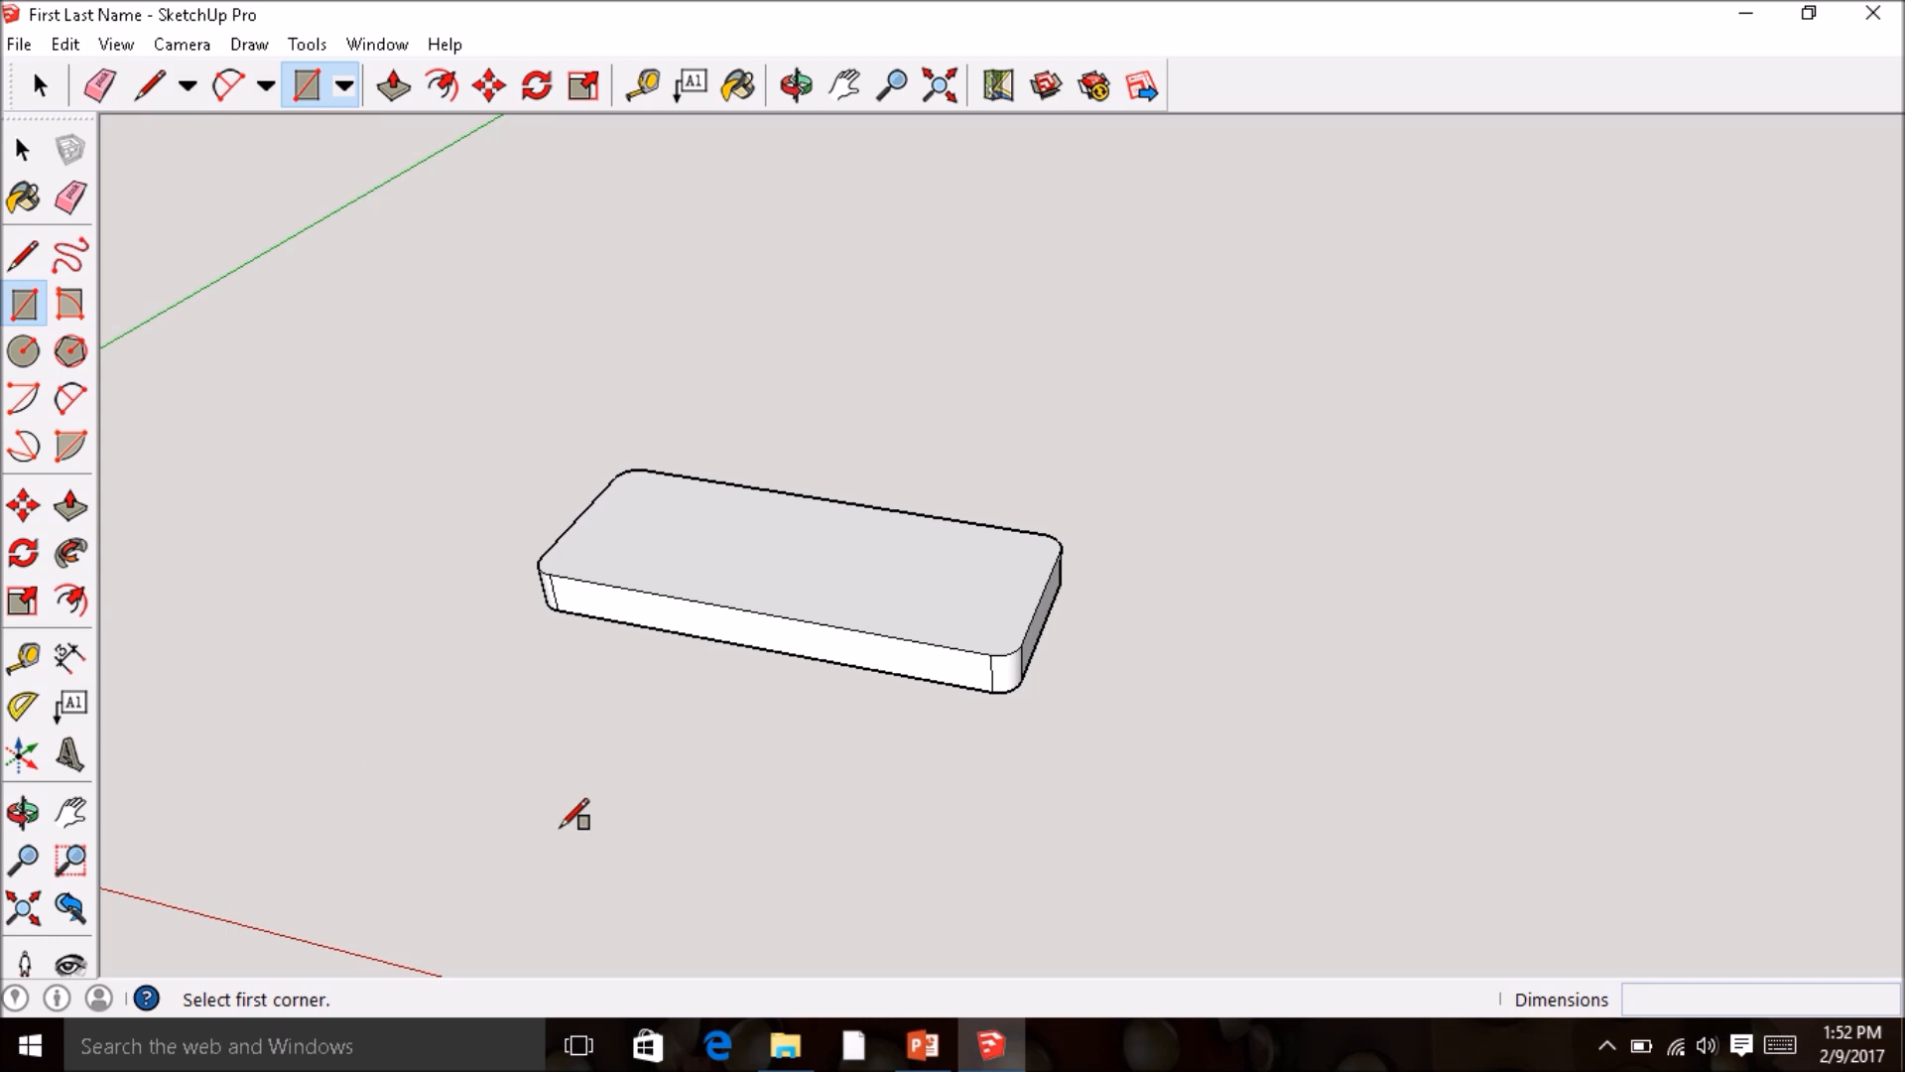
{"action": "left_click", "coordinate": [802, 780]}
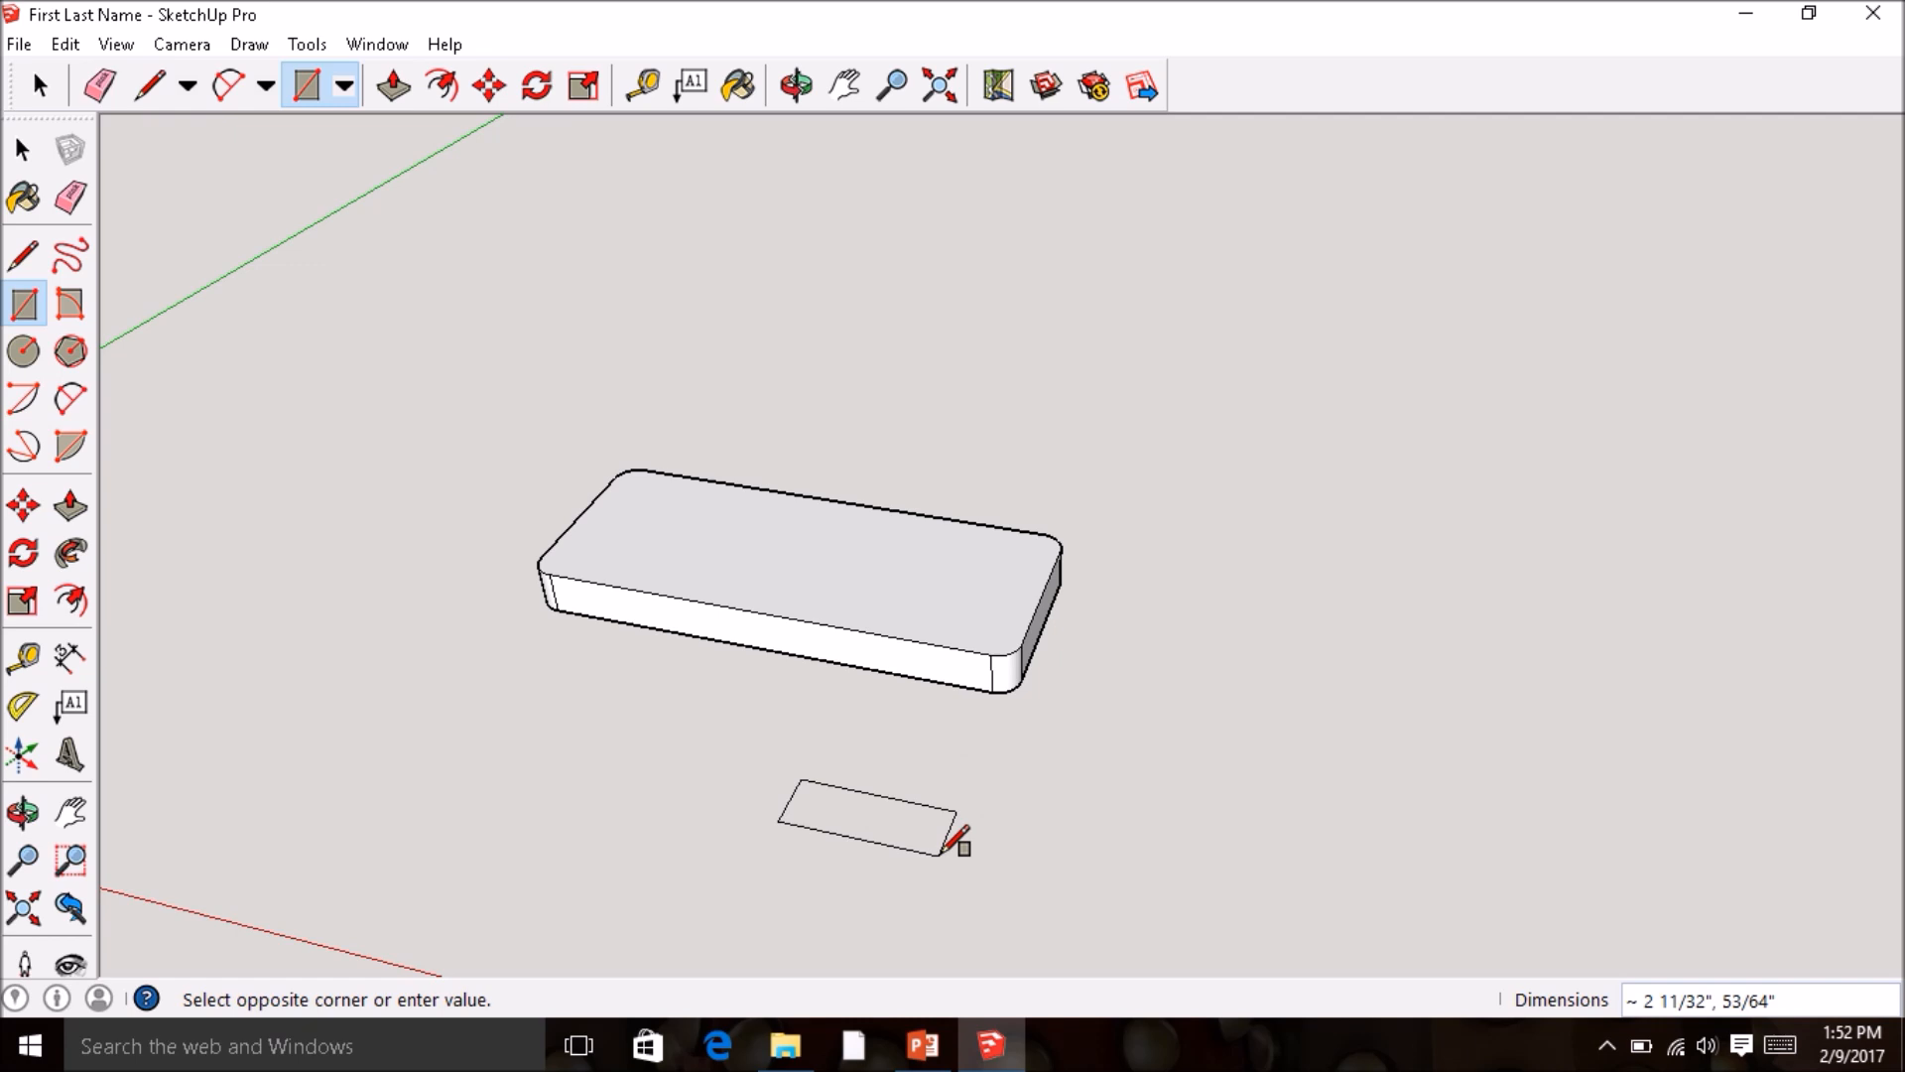
{"action": "type", "text": "1.75,1.375"}
{"action": "key", "text": "Return"}
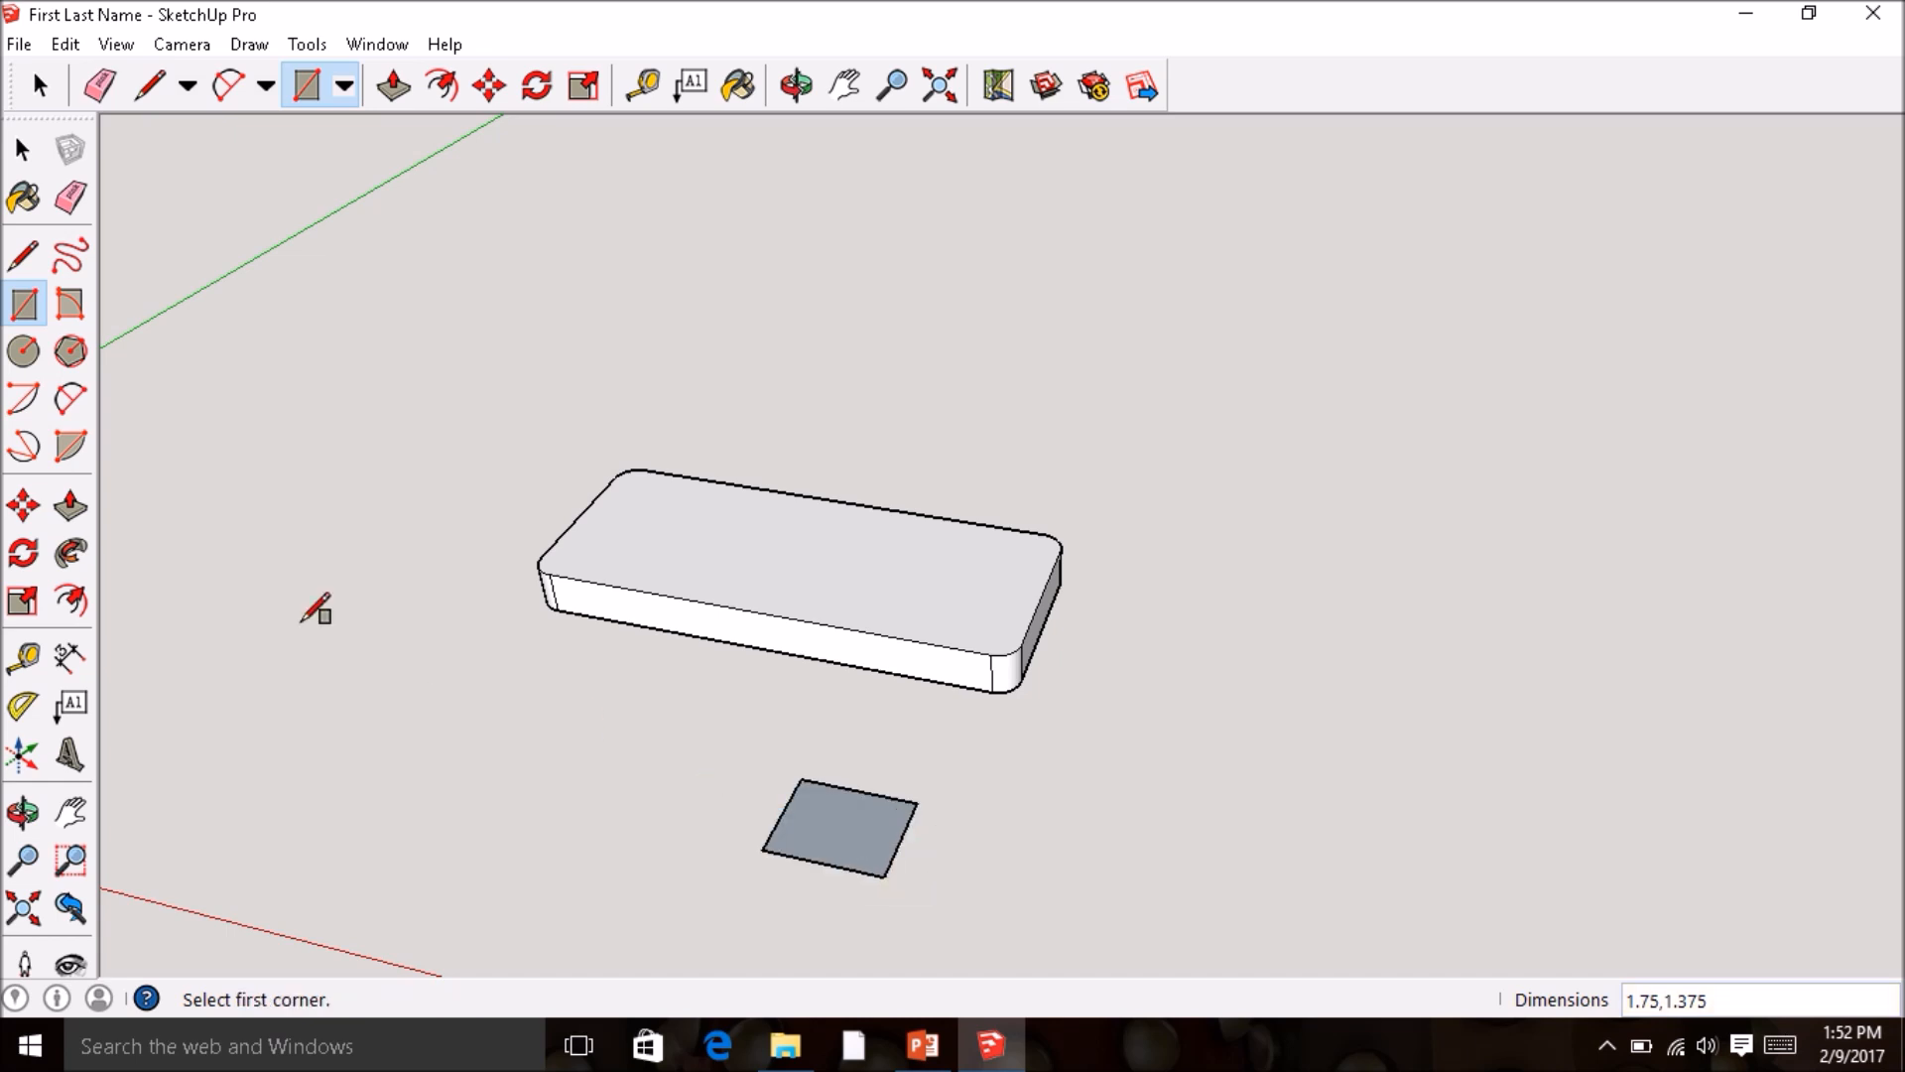
- Pull the 1.75 by 1.375 inch rectangle up 3/4 inch into a solid block
{"action": "left_click", "coordinate": [68, 510]}
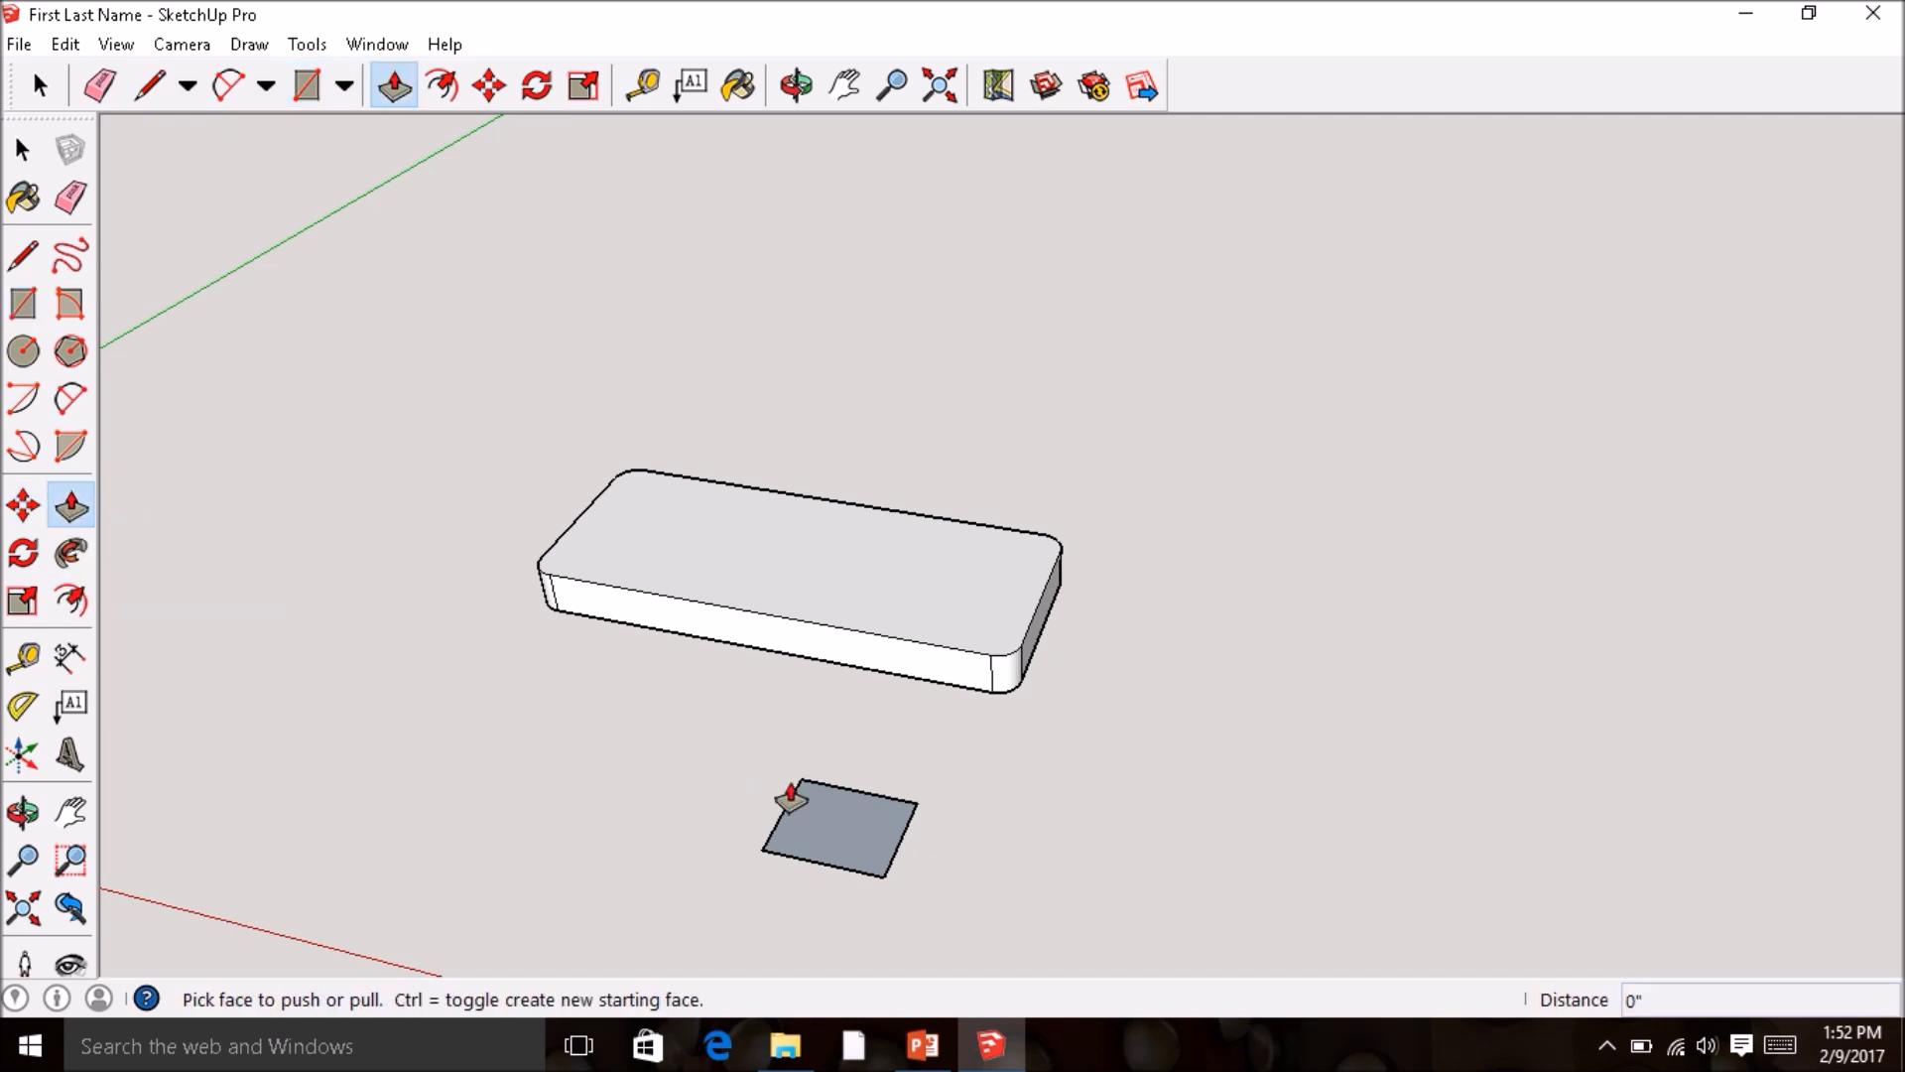
{"action": "left_click", "coordinate": [831, 831]}
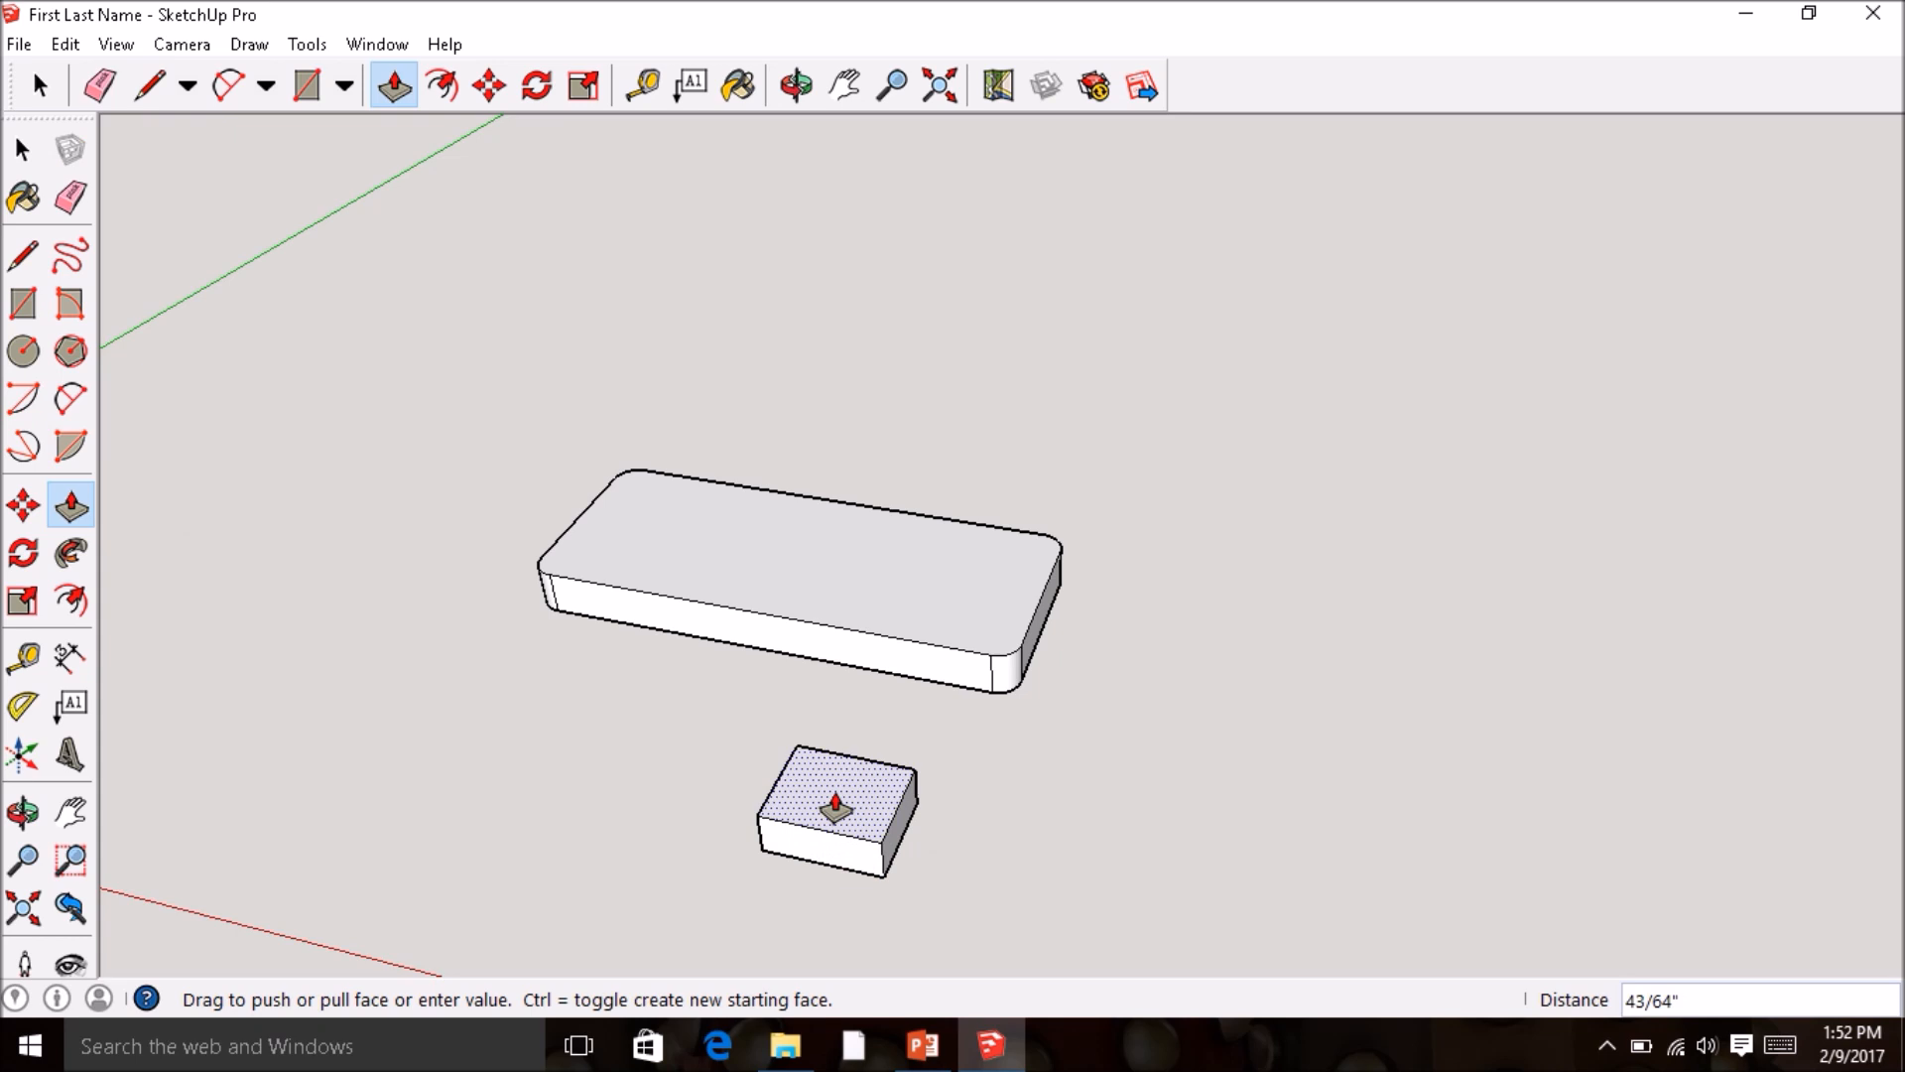
{"action": "middle_click_drag", "start_coordinate": [838, 438], "coordinate": [786, 383]}
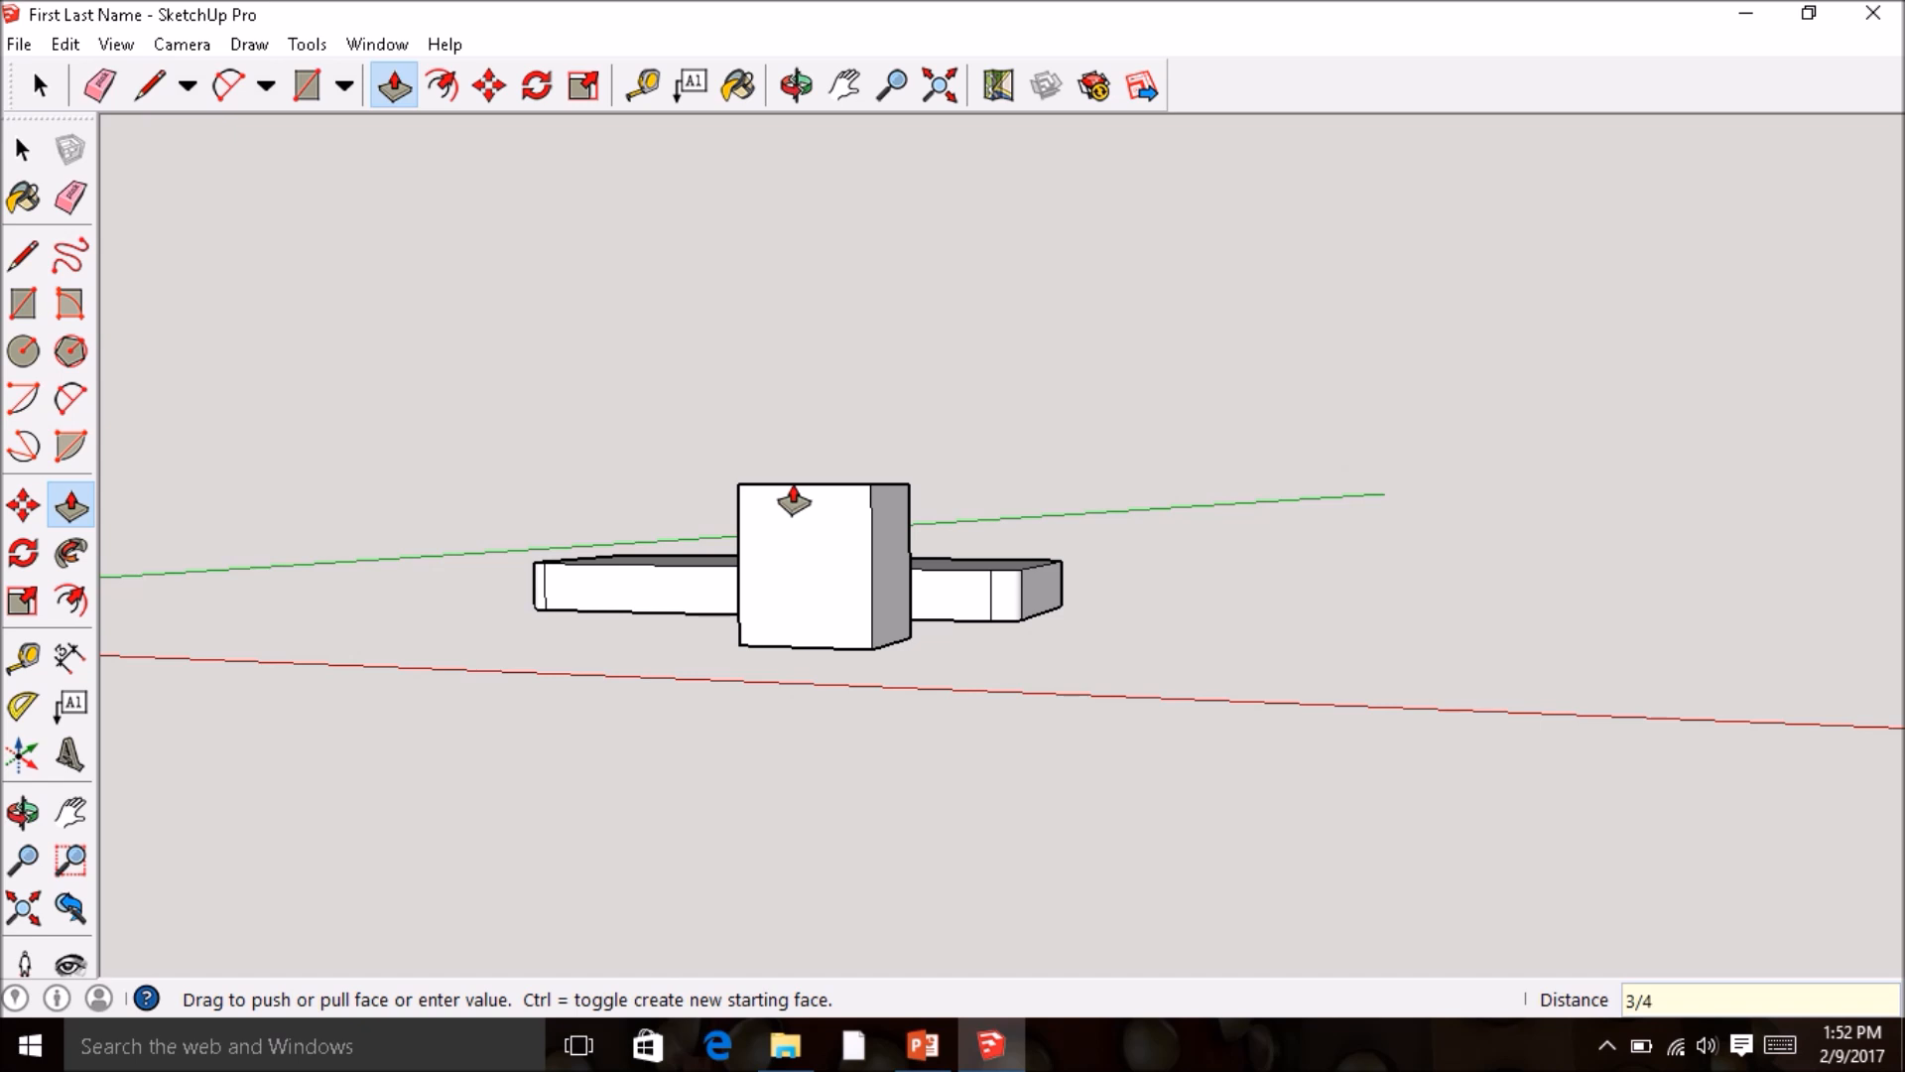
{"action": "key", "text": "Return"}
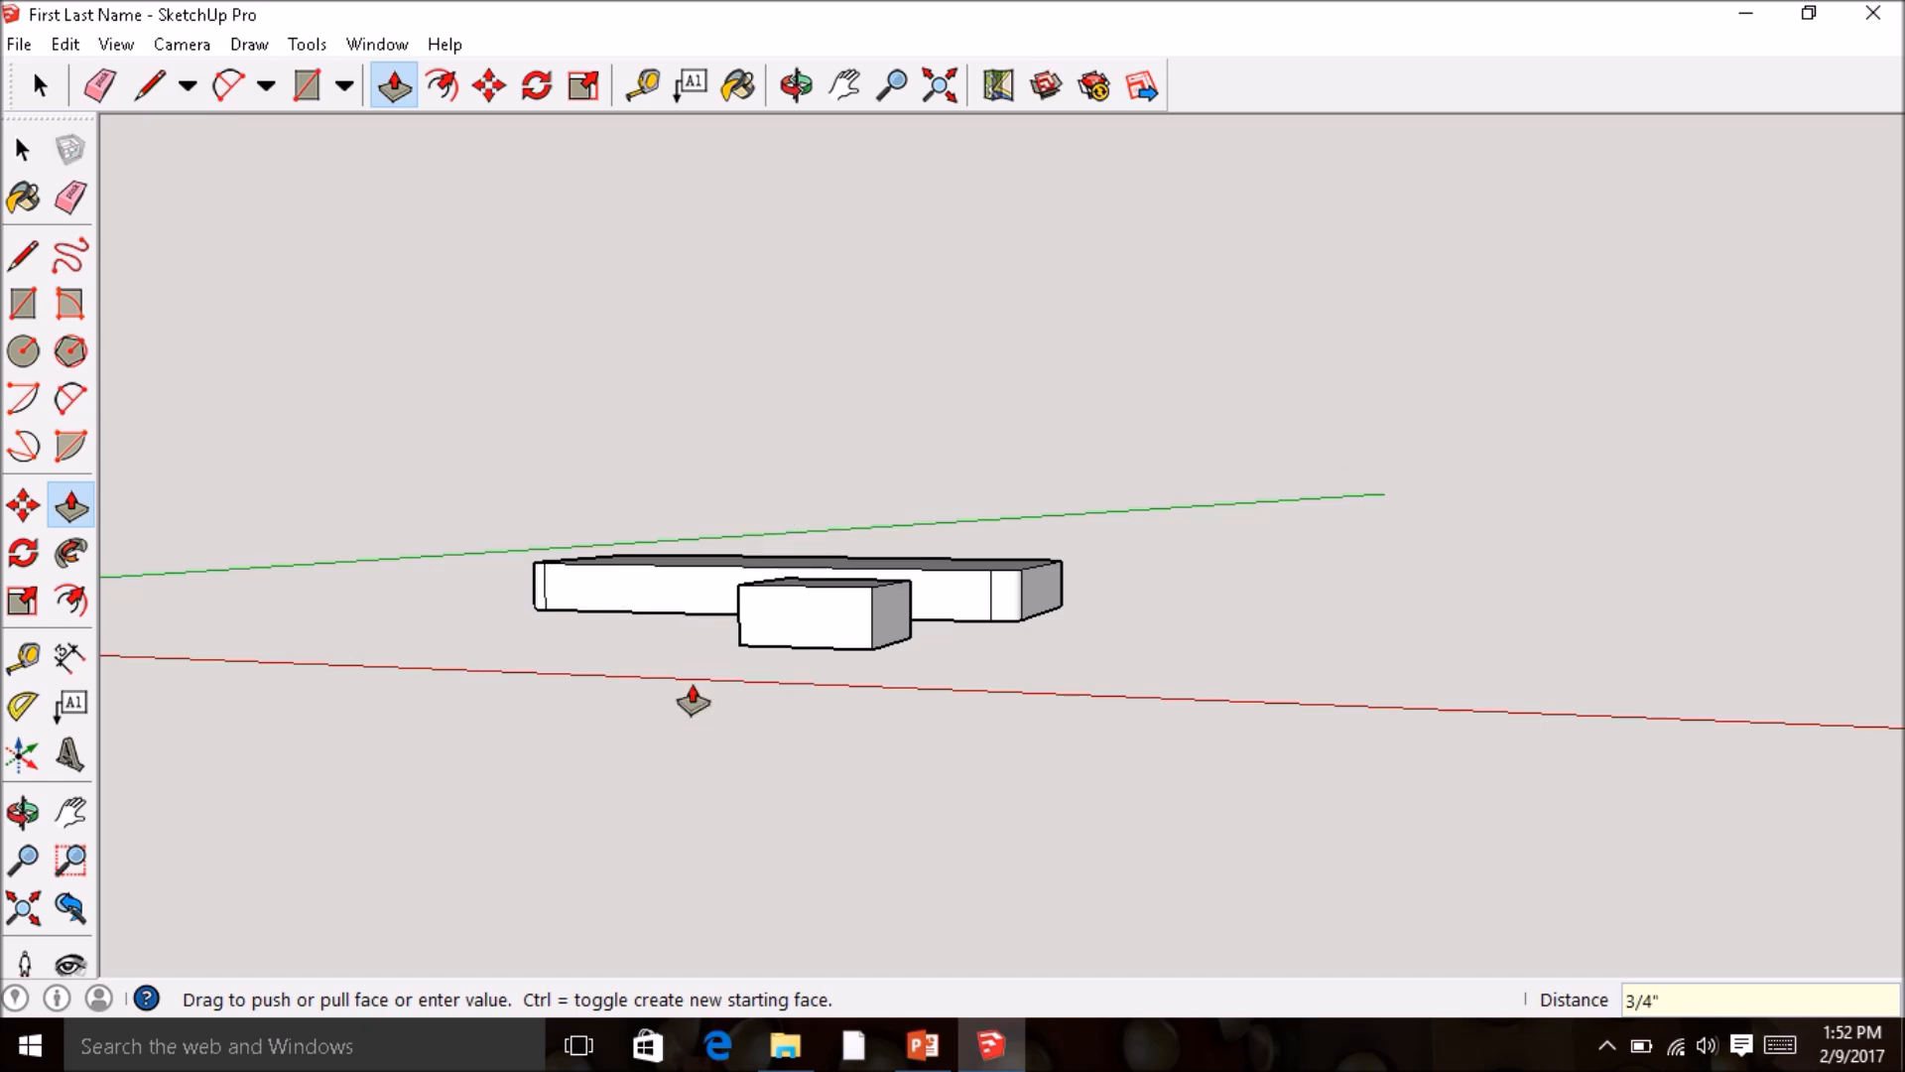
- Draw a 3/8-inch horizontal line across the small block's front face, starting at the midpoint of its left vertical edge
{"action": "middle_click_drag", "start_coordinate": [706, 692], "coordinate": [1012, 884]}
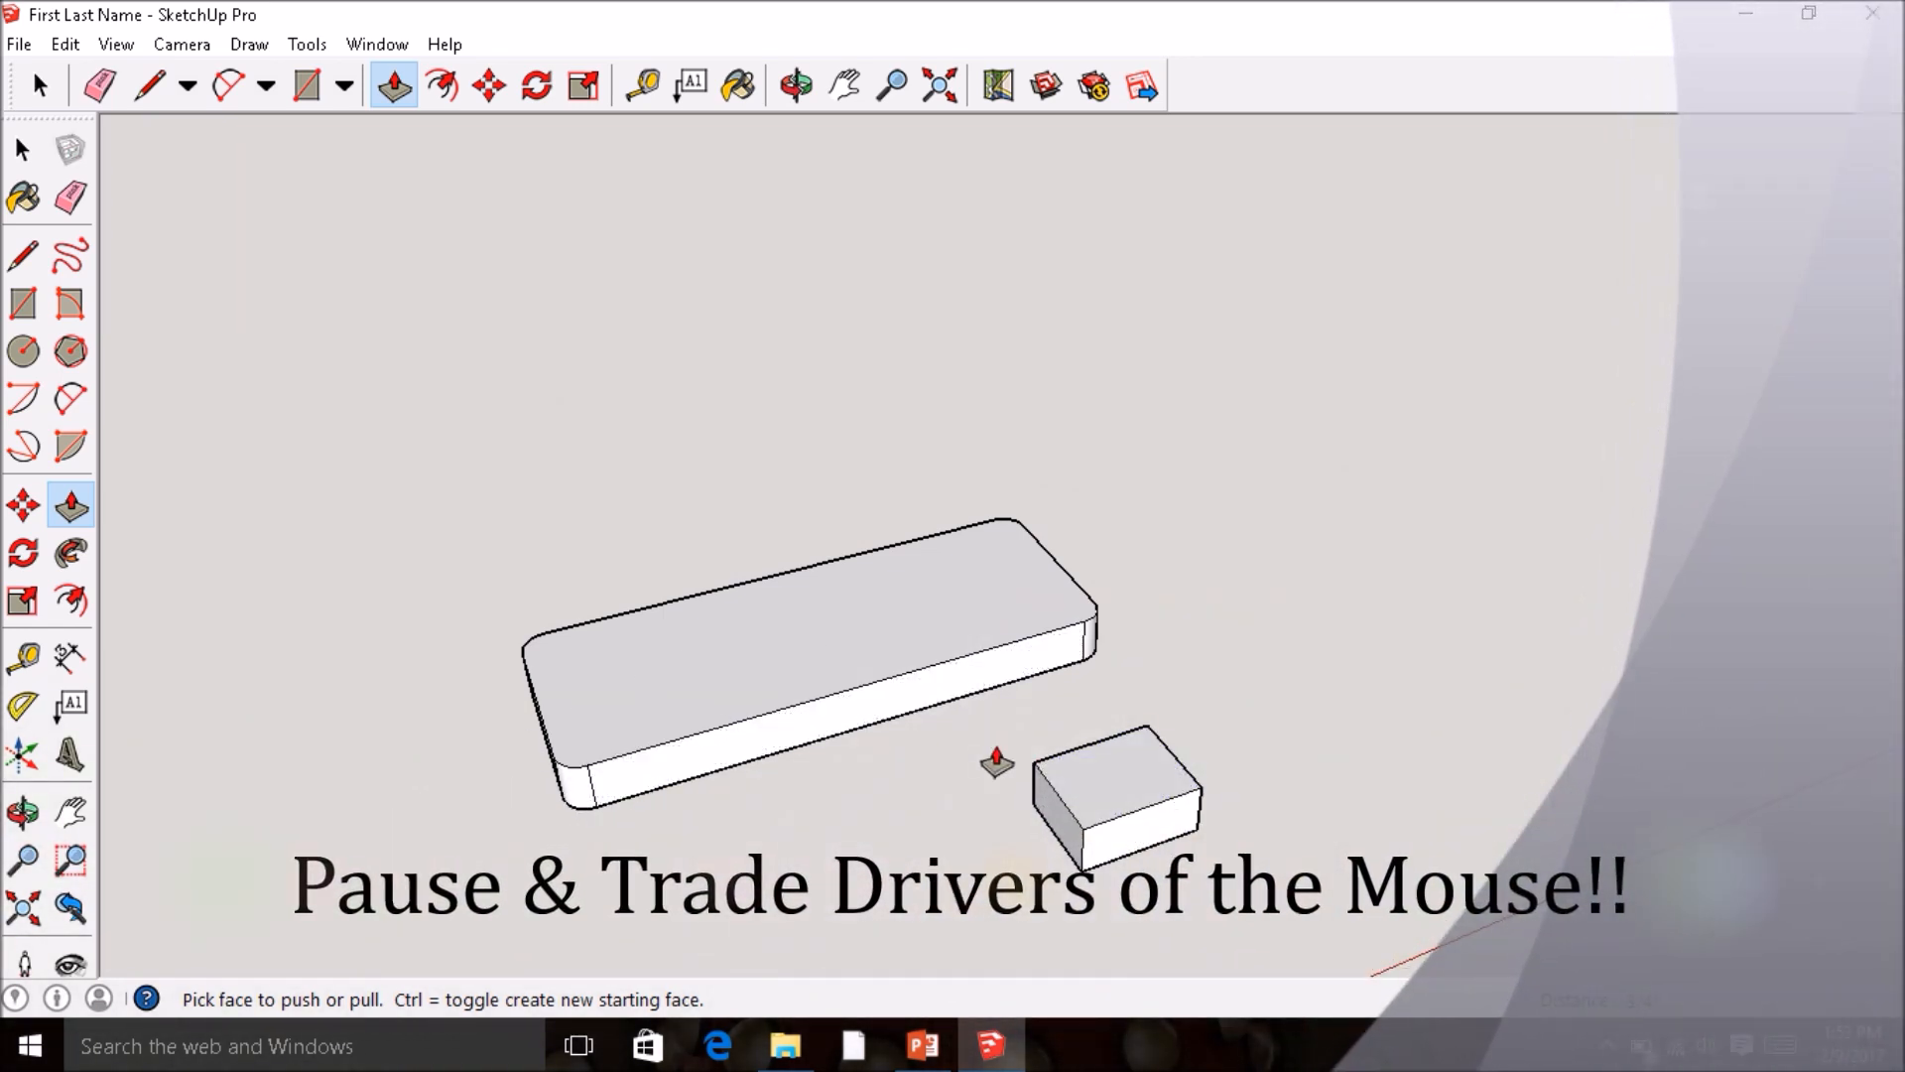
{"action": "middle_click_drag", "start_coordinate": [992, 769], "coordinate": [1081, 638]}
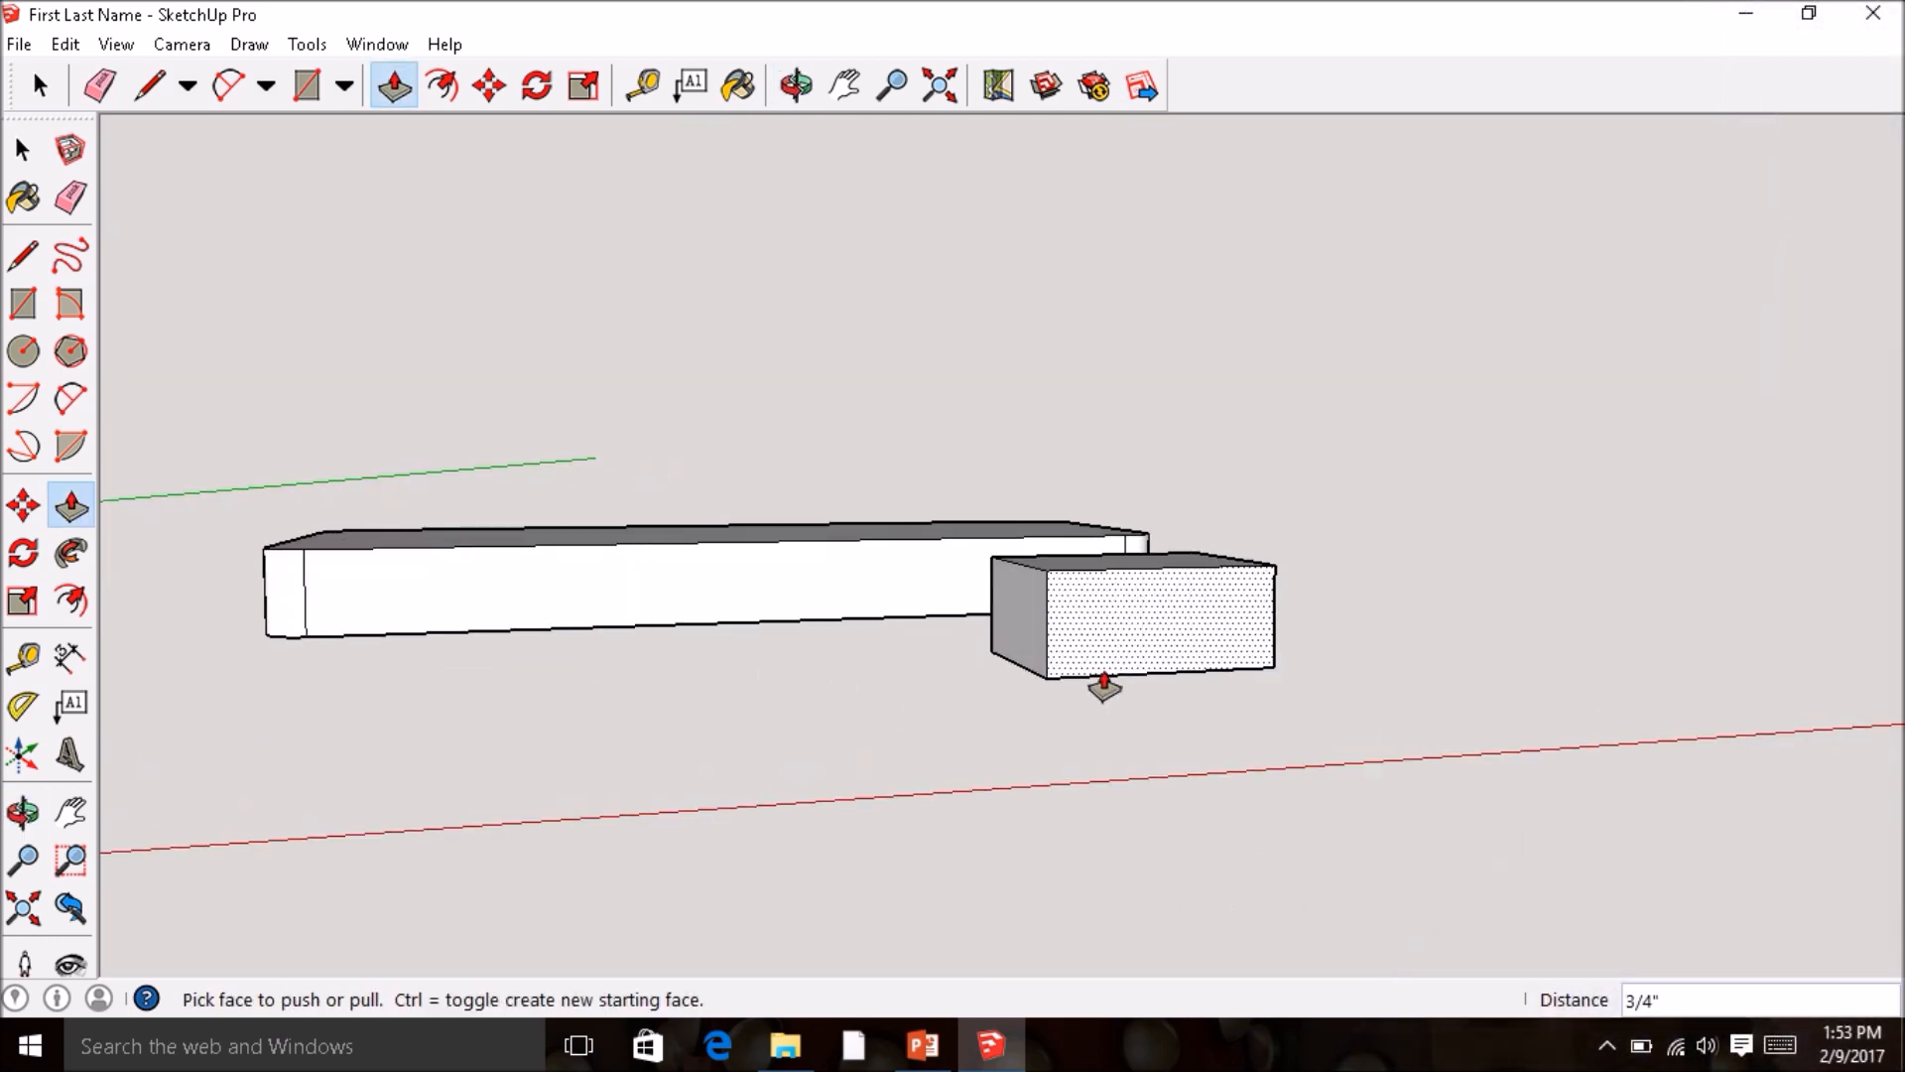
{"action": "scroll", "coordinate": [1100, 681], "scroll_direction": "up", "scroll_amount": 3}
{"action": "middle_click_drag", "start_coordinate": [1083, 657], "coordinate": [1044, 681]}
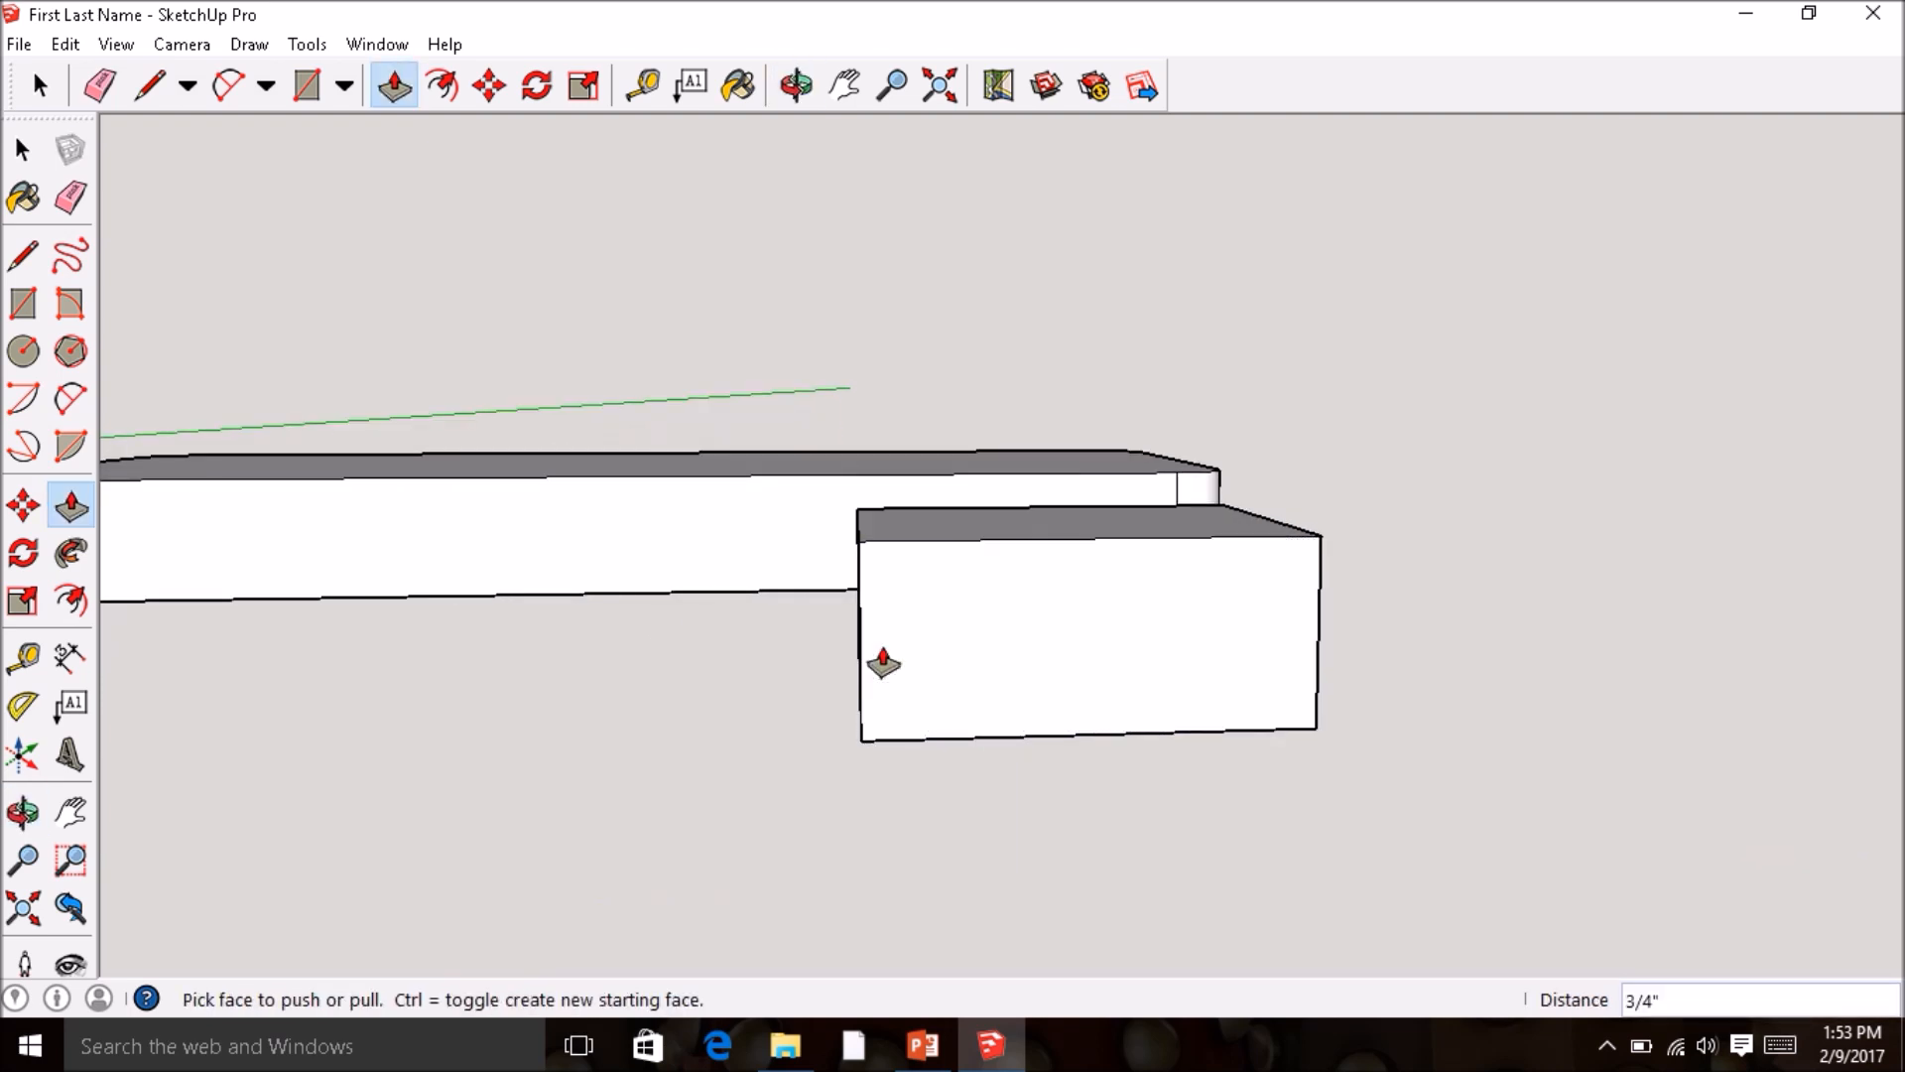
{"action": "left_click", "coordinate": [24, 258]}
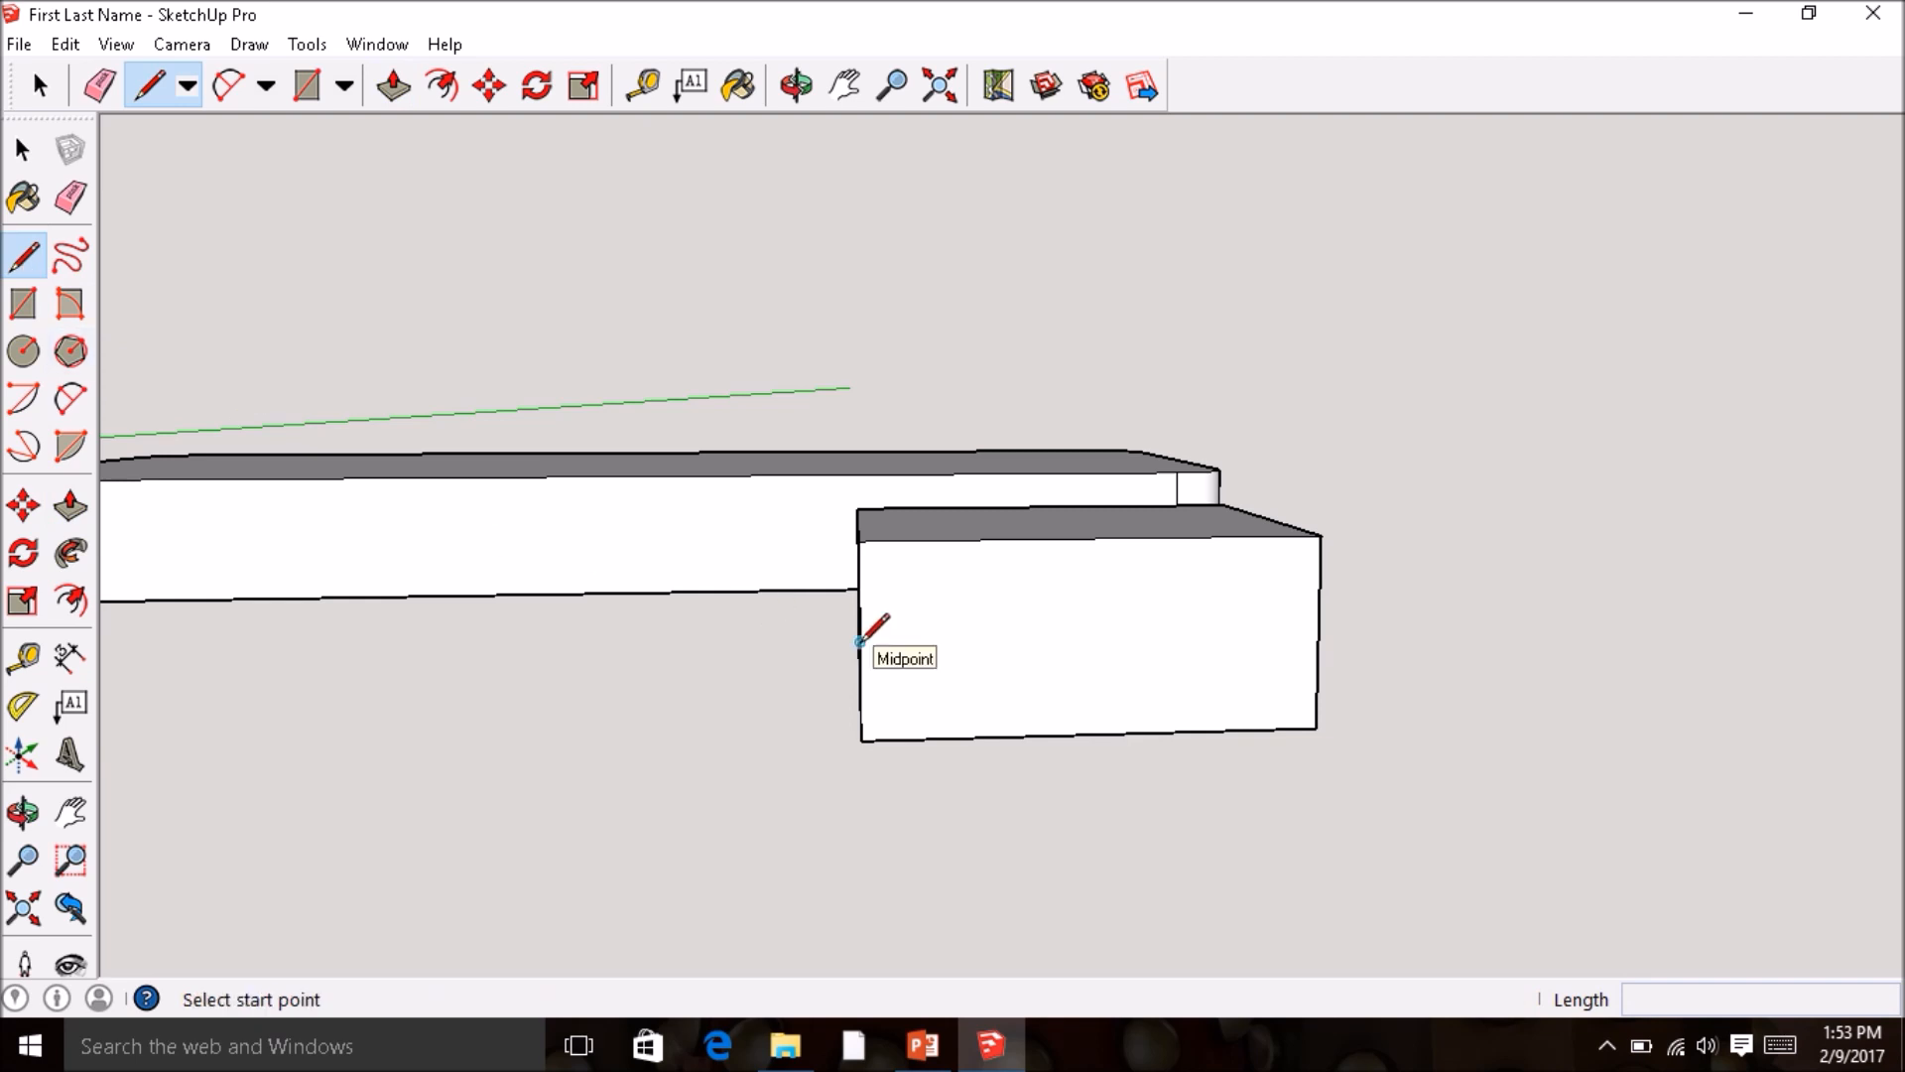
{"action": "middle_click_drag", "start_coordinate": [860, 641], "coordinate": [1127, 625]}
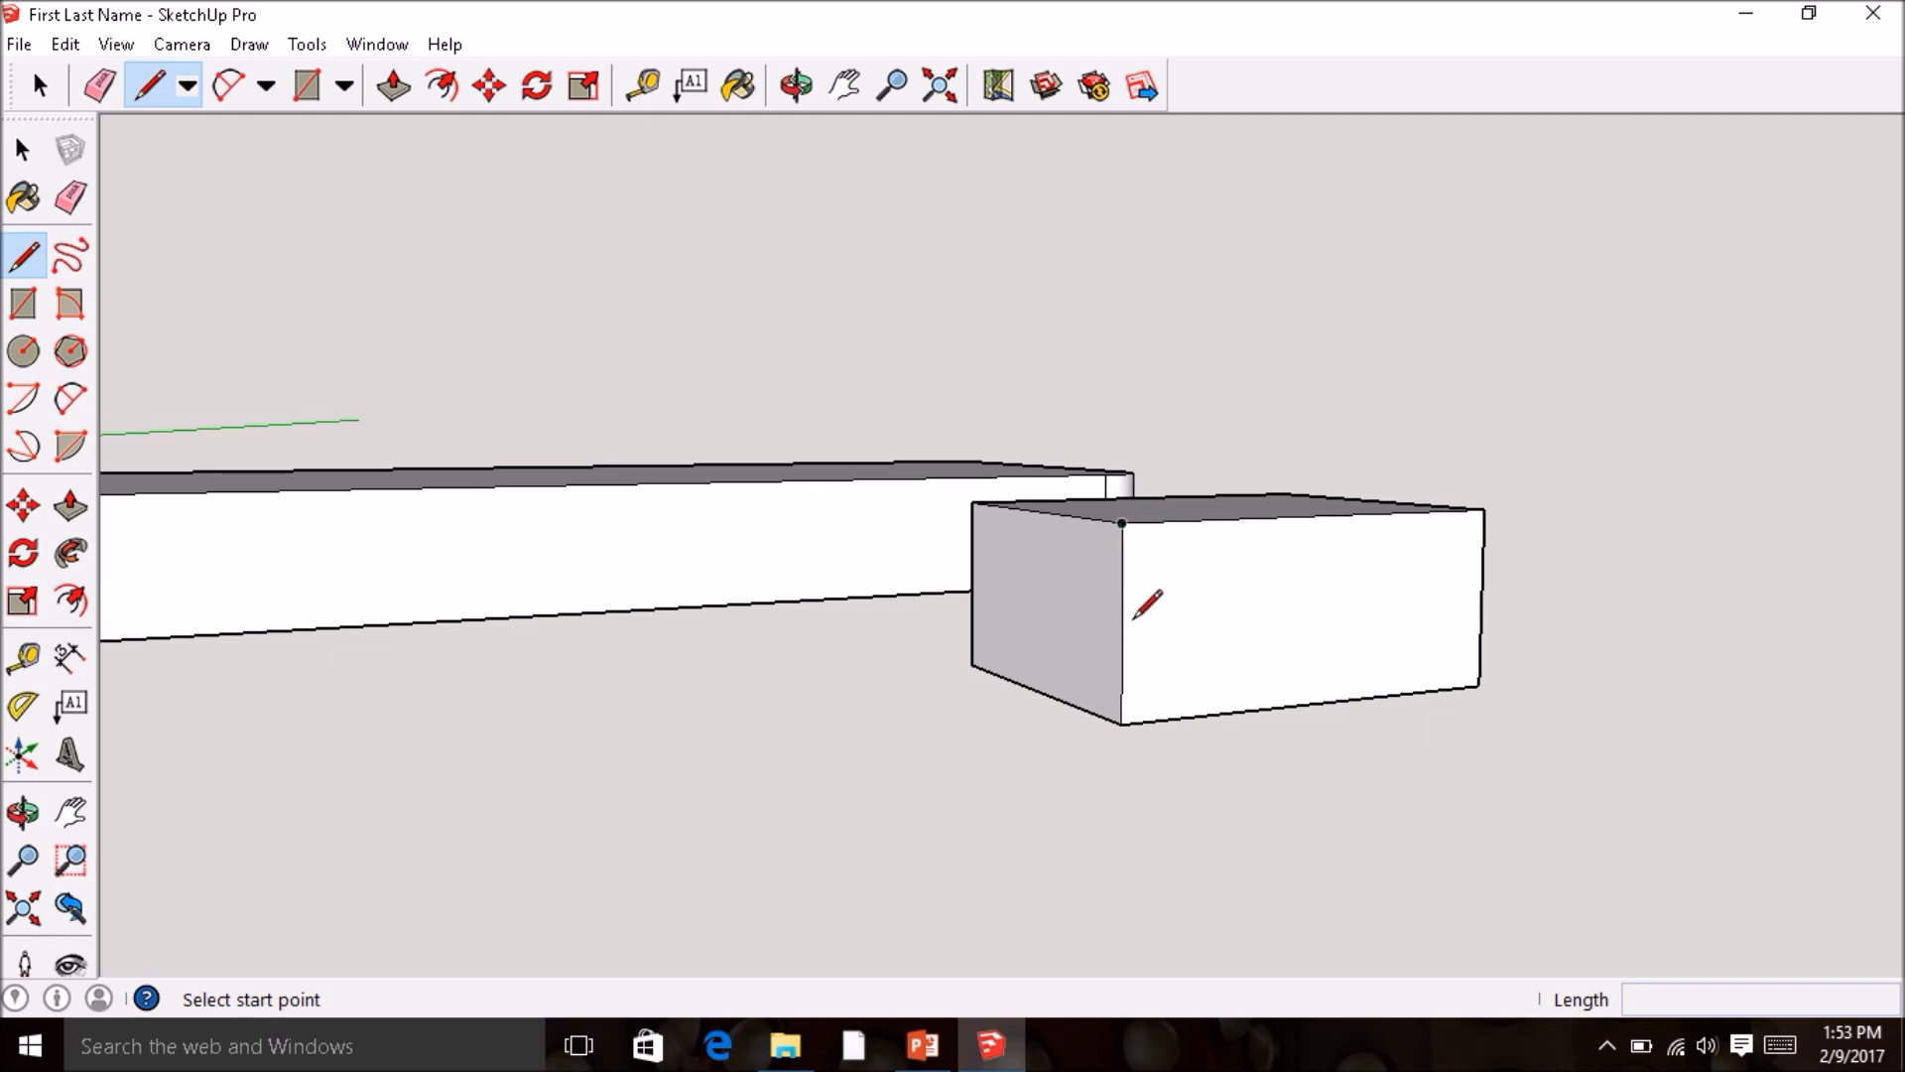
{"action": "left_click", "coordinate": [1122, 624]}
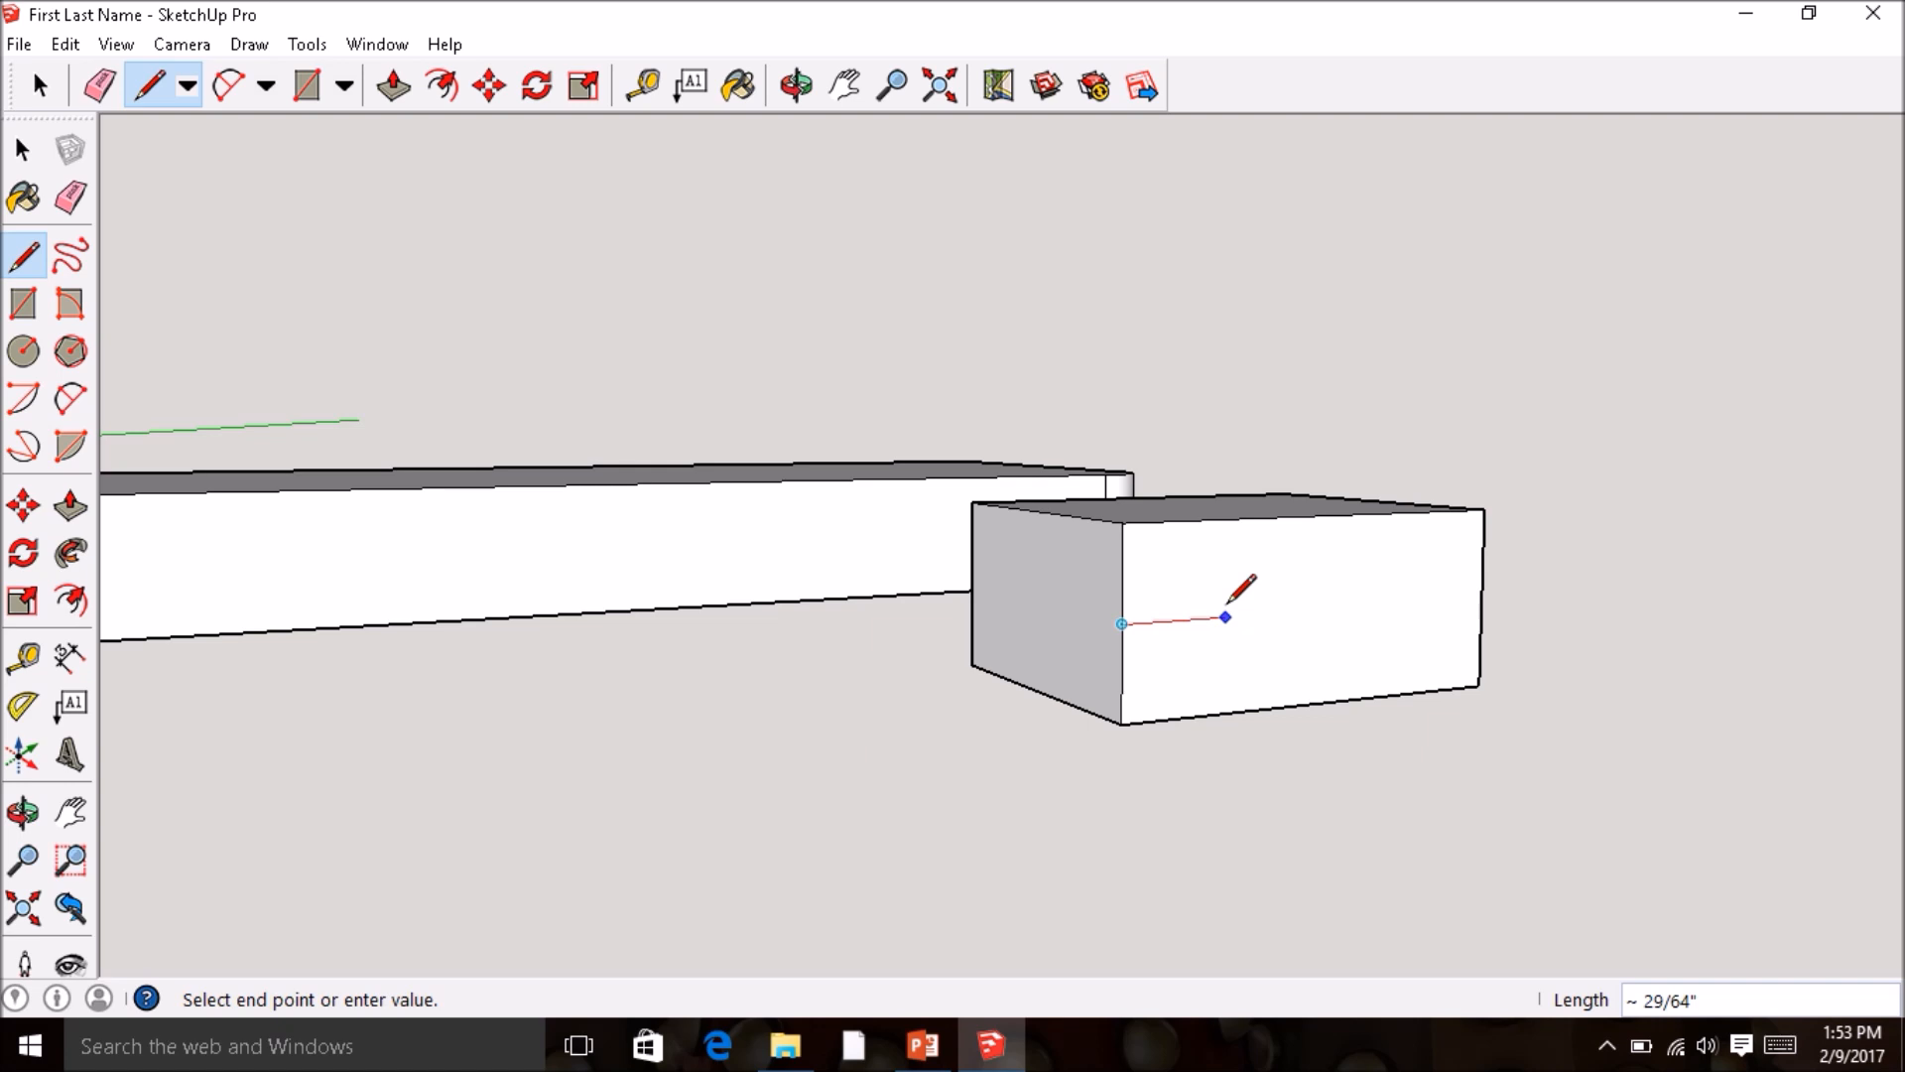
{"action": "type", "text": "3"}
{"action": "key", "text": "Return"}
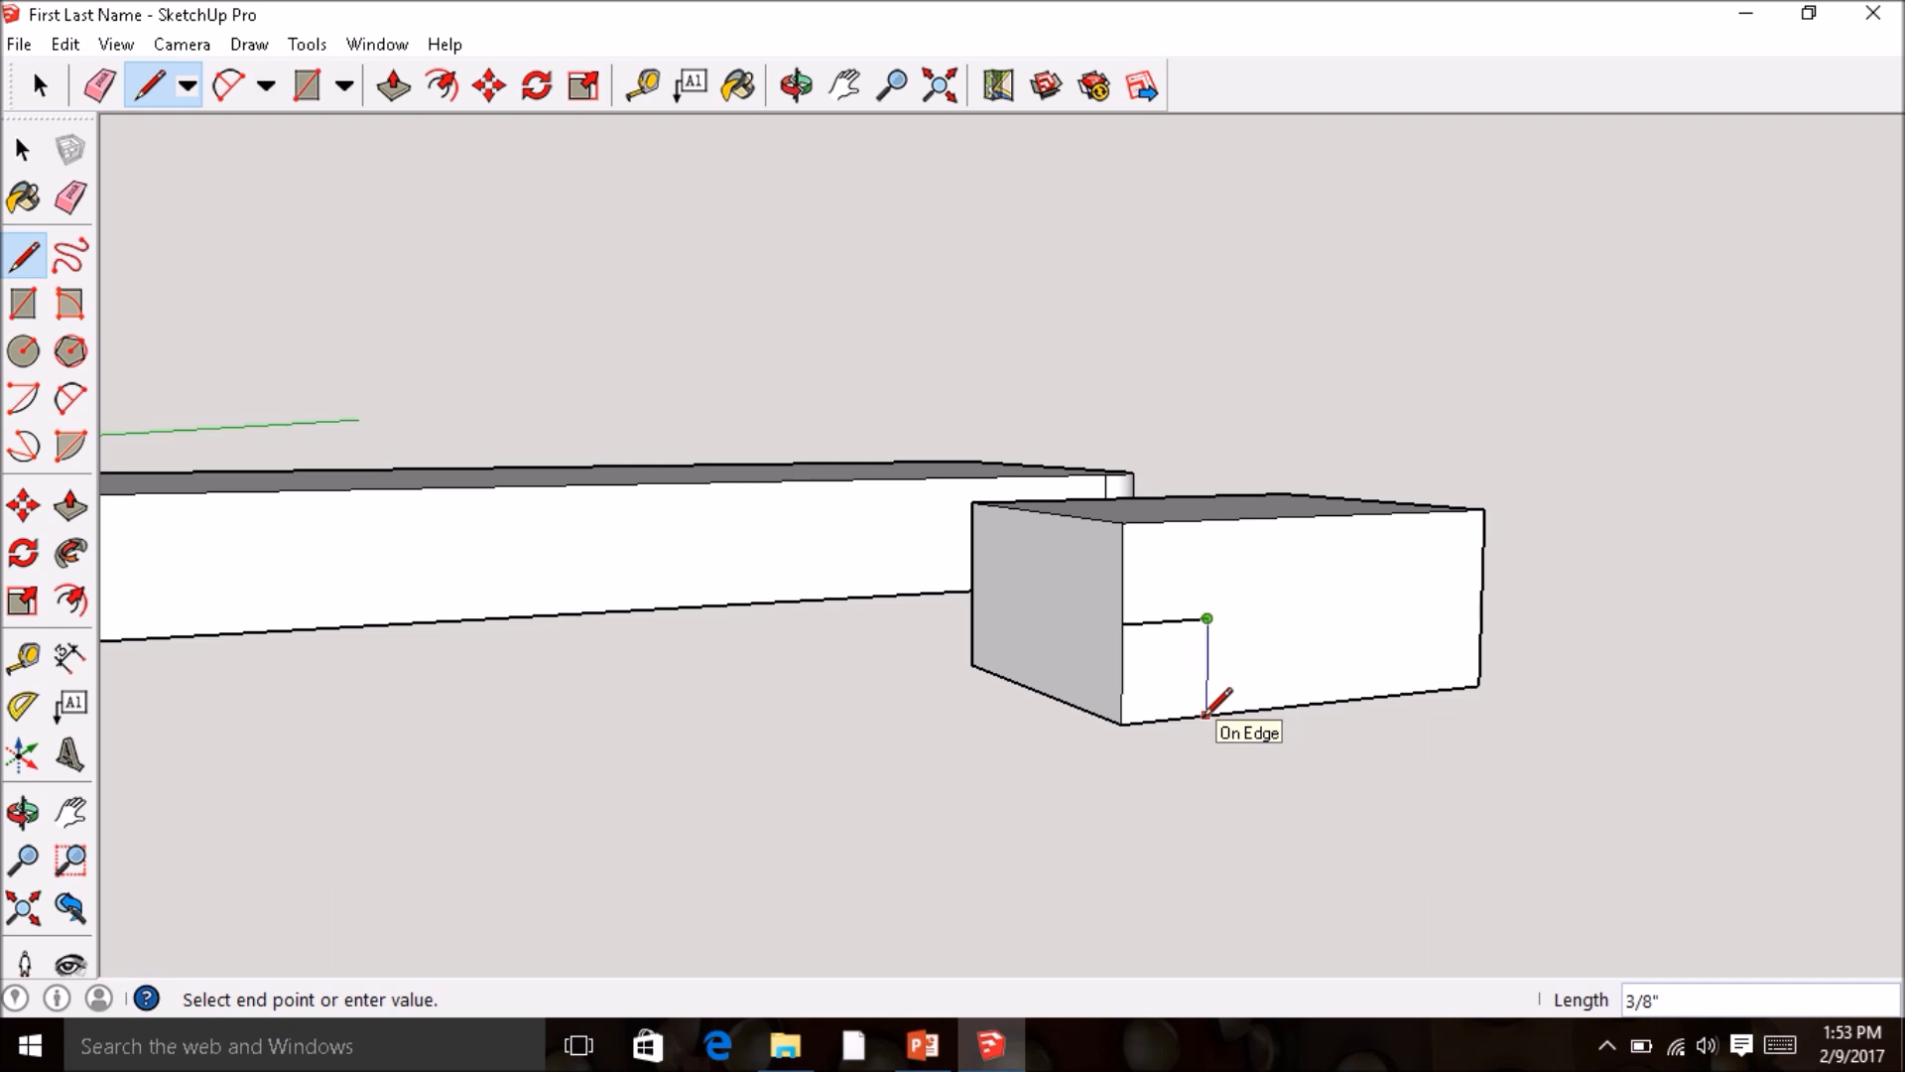
- Close the square with a vertical line to the block face's bottom edge and add a guide sloping 15 degrees through the square's inner top corner
{"action": "left_click", "coordinate": [1207, 714]}
{"action": "middle_click_drag", "start_coordinate": [1213, 679], "coordinate": [904, 657]}
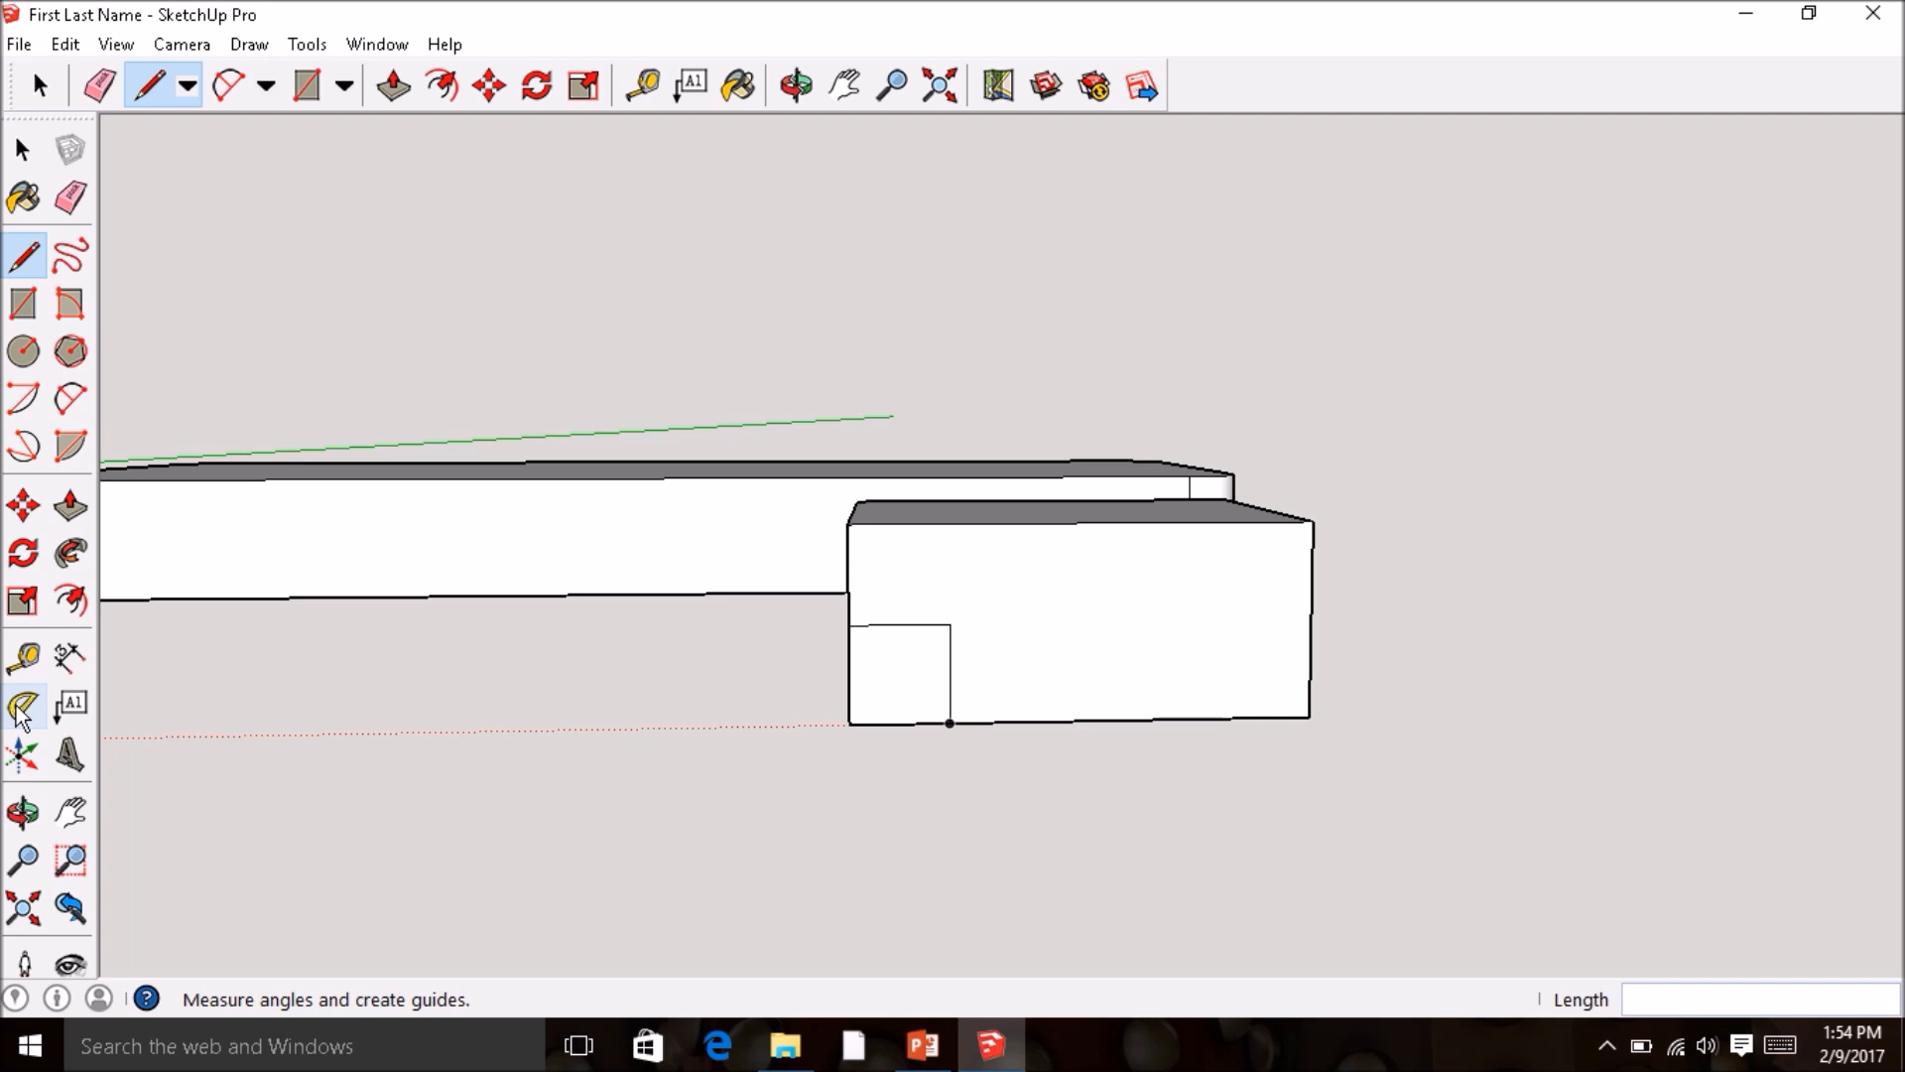
{"action": "left_click", "coordinate": [23, 707]}
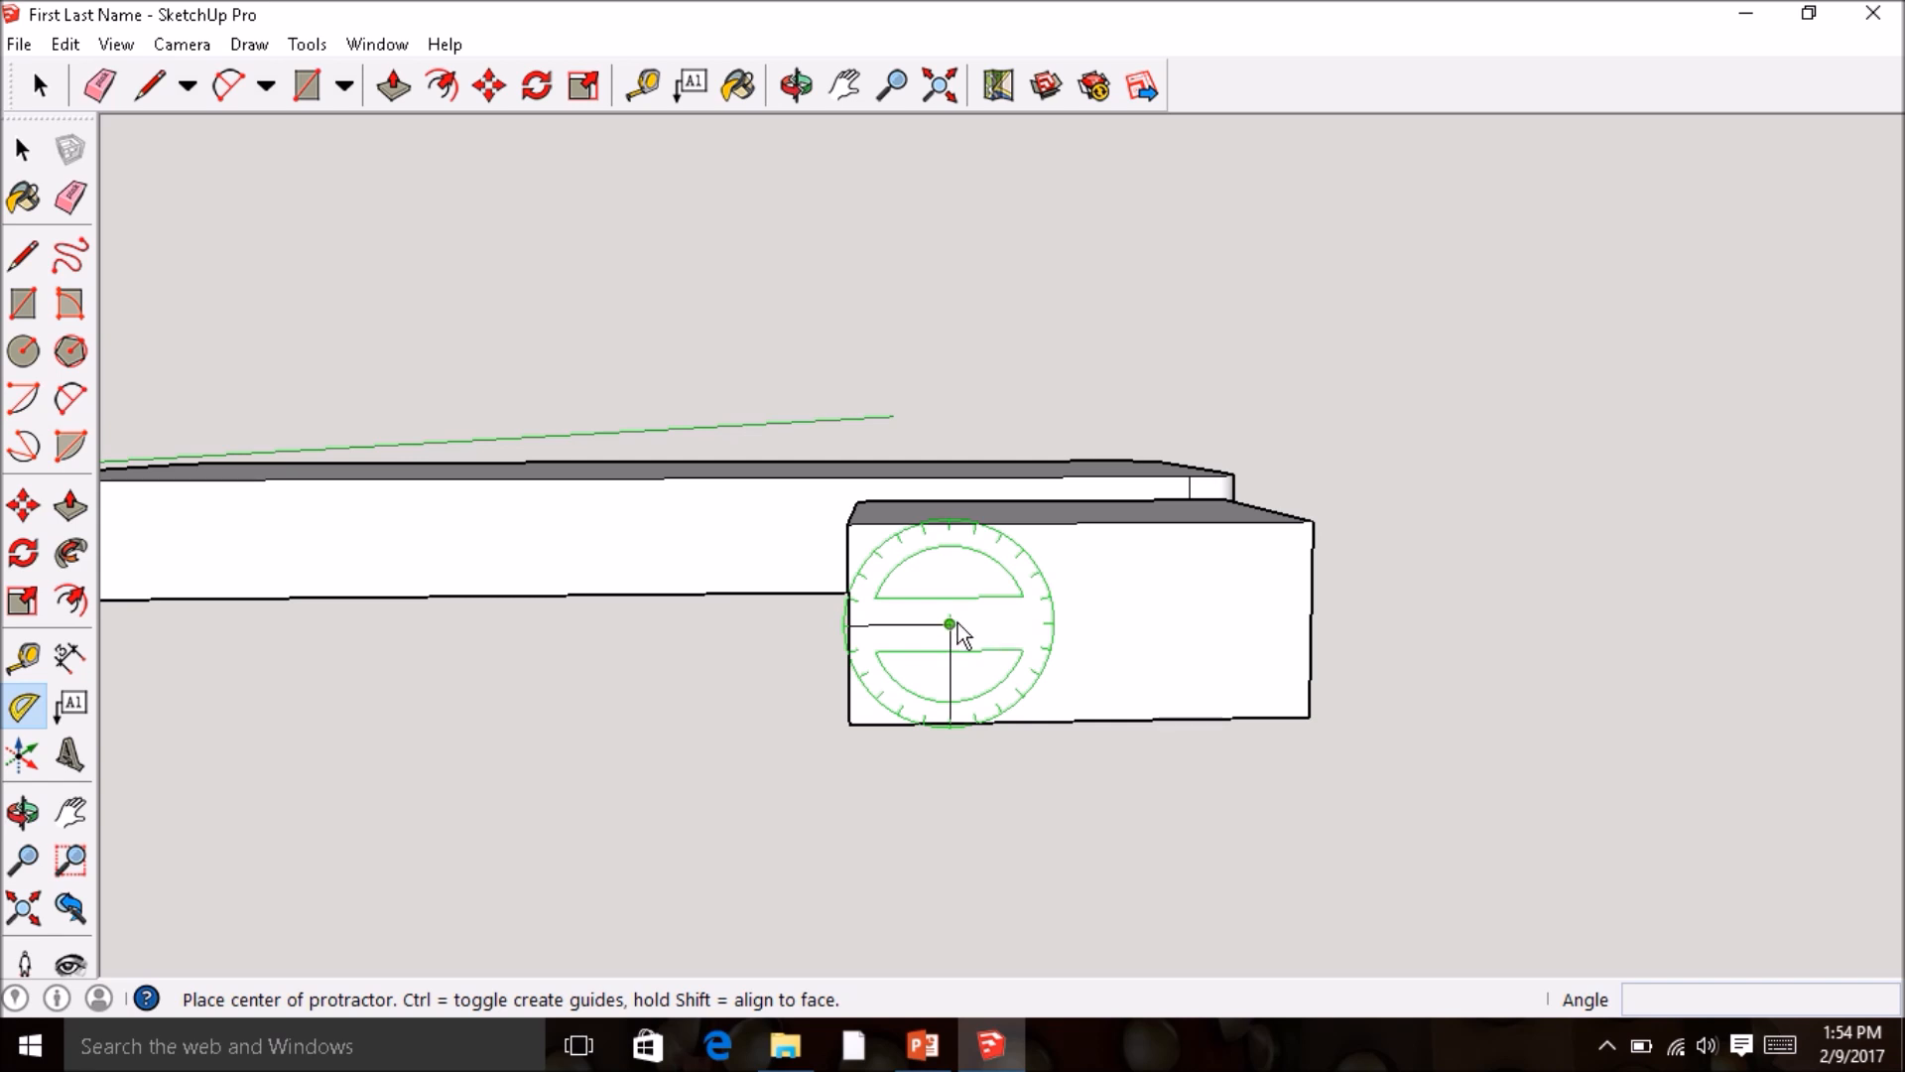
{"action": "left_click", "coordinate": [956, 623]}
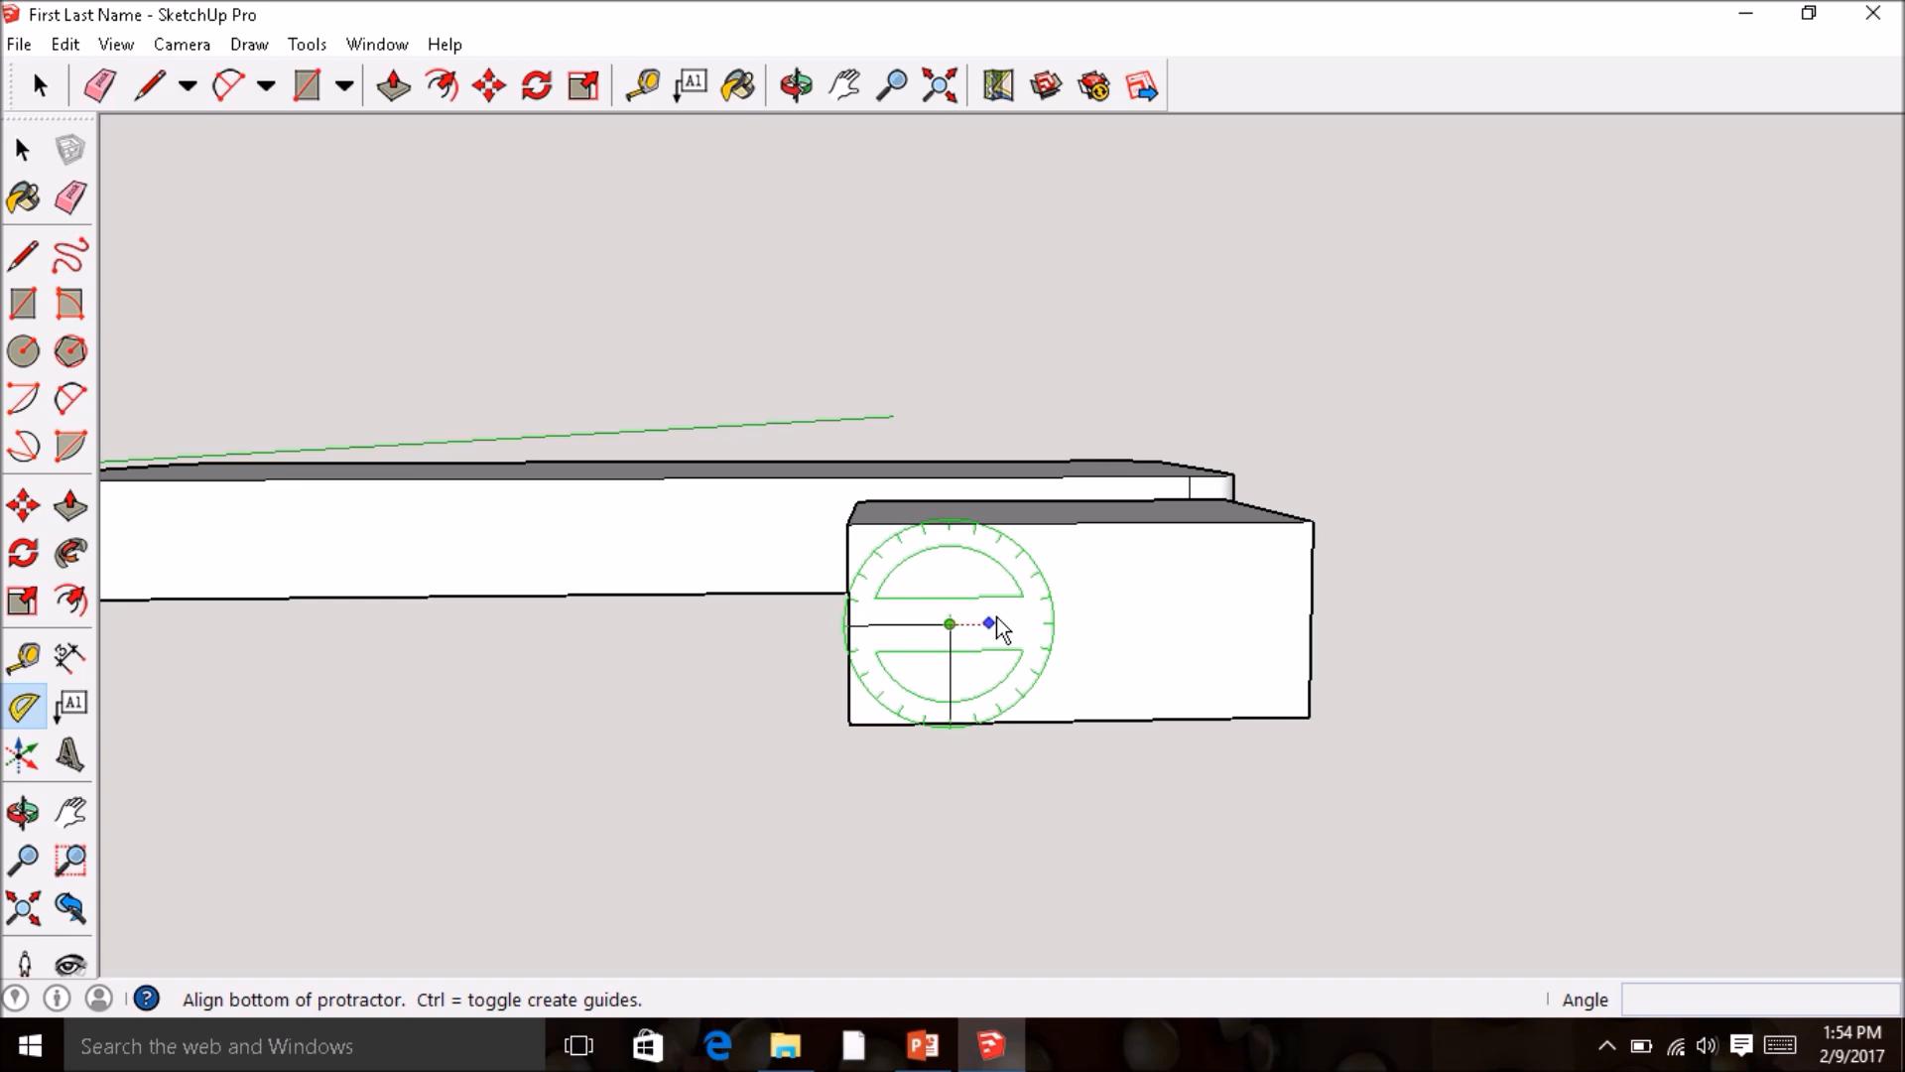
{"action": "left_click", "coordinate": [1117, 623]}
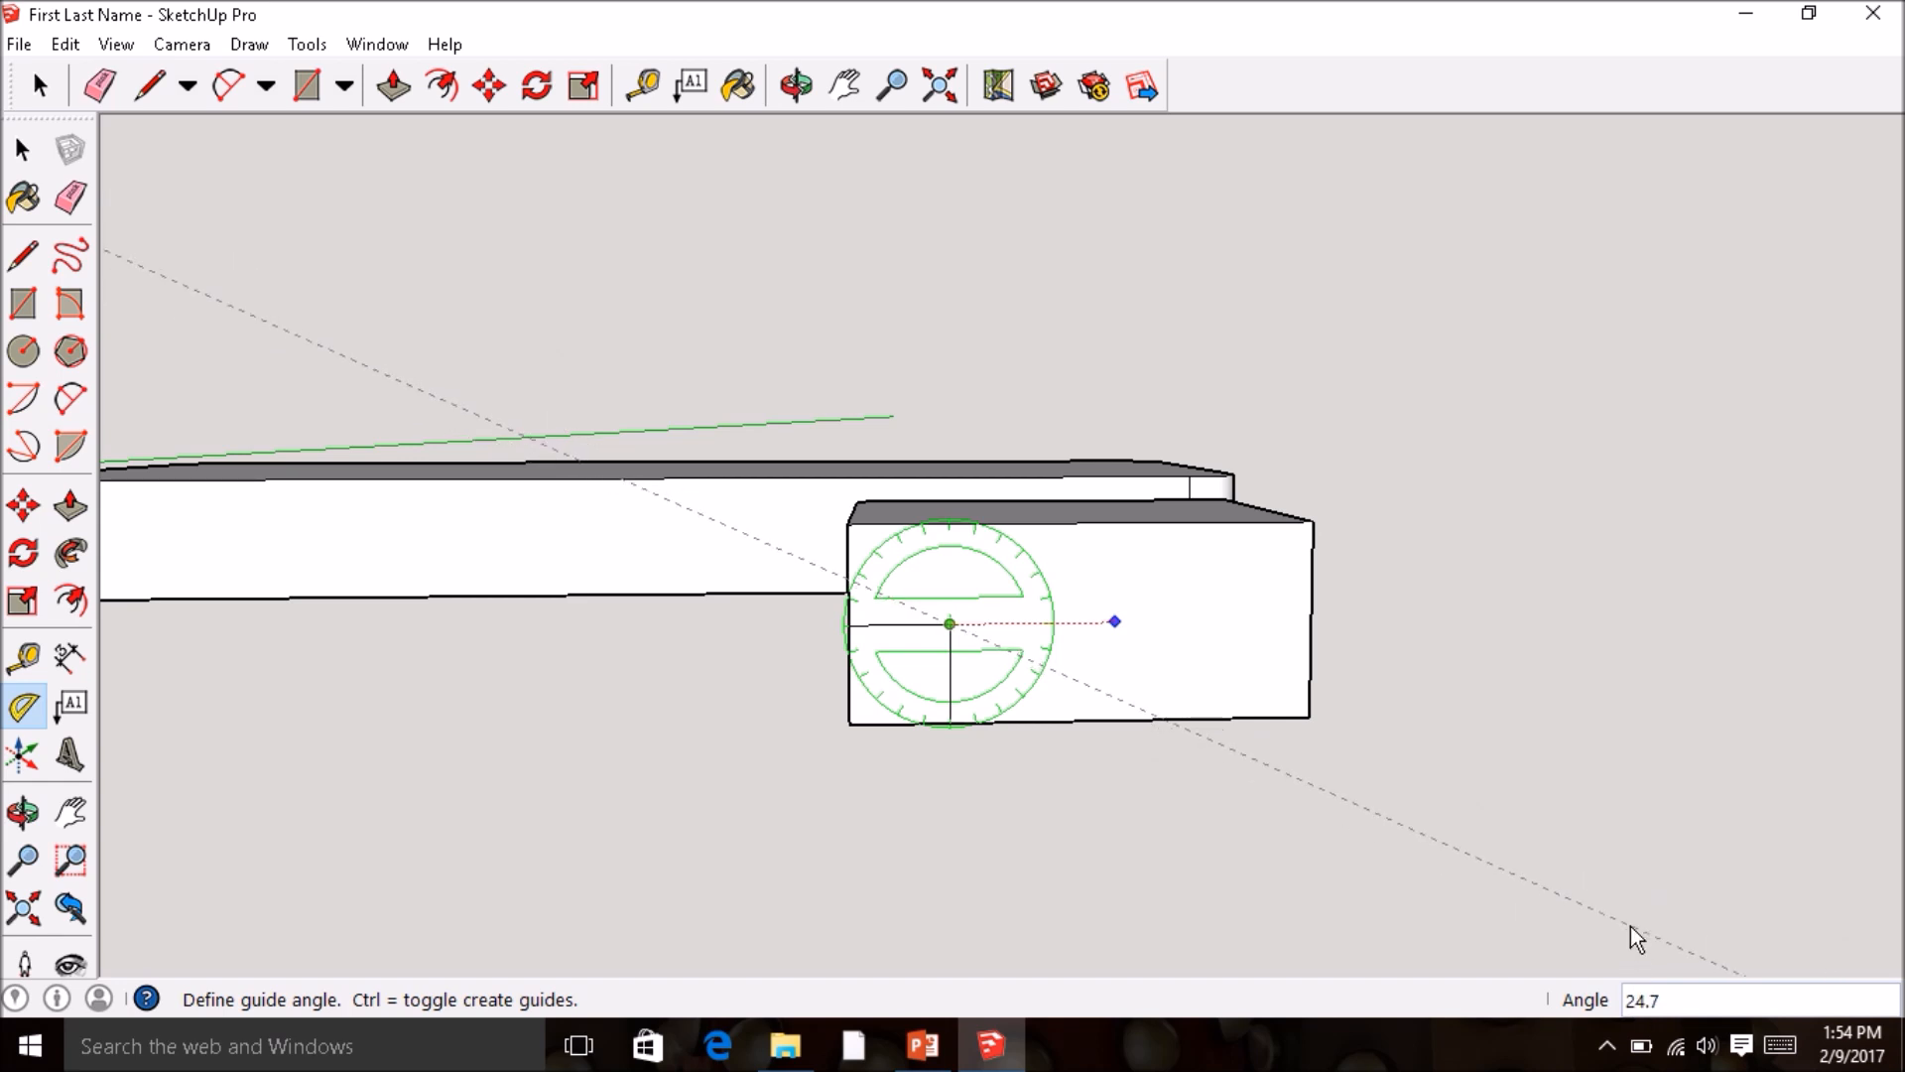
{"action": "type", "text": "15"}
{"action": "key", "text": "Return"}
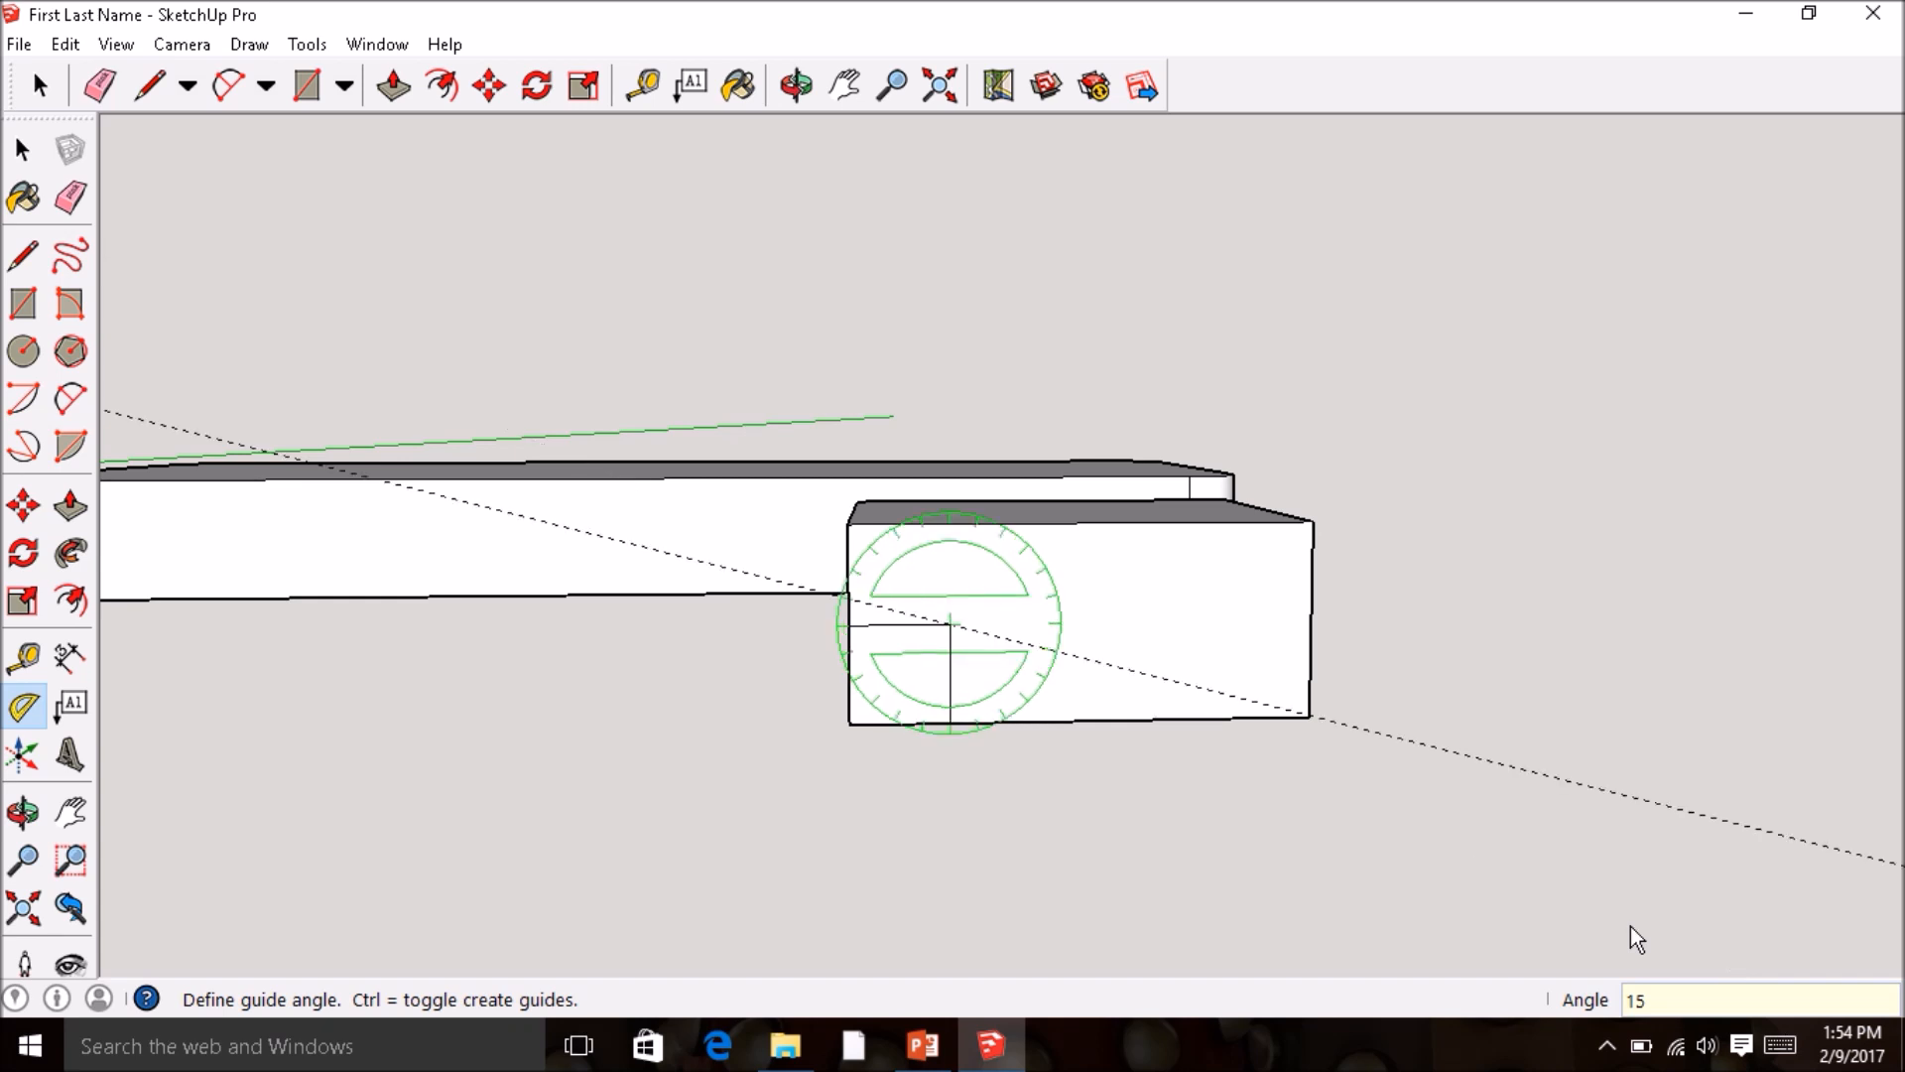
{"action": "key", "text": "Return"}
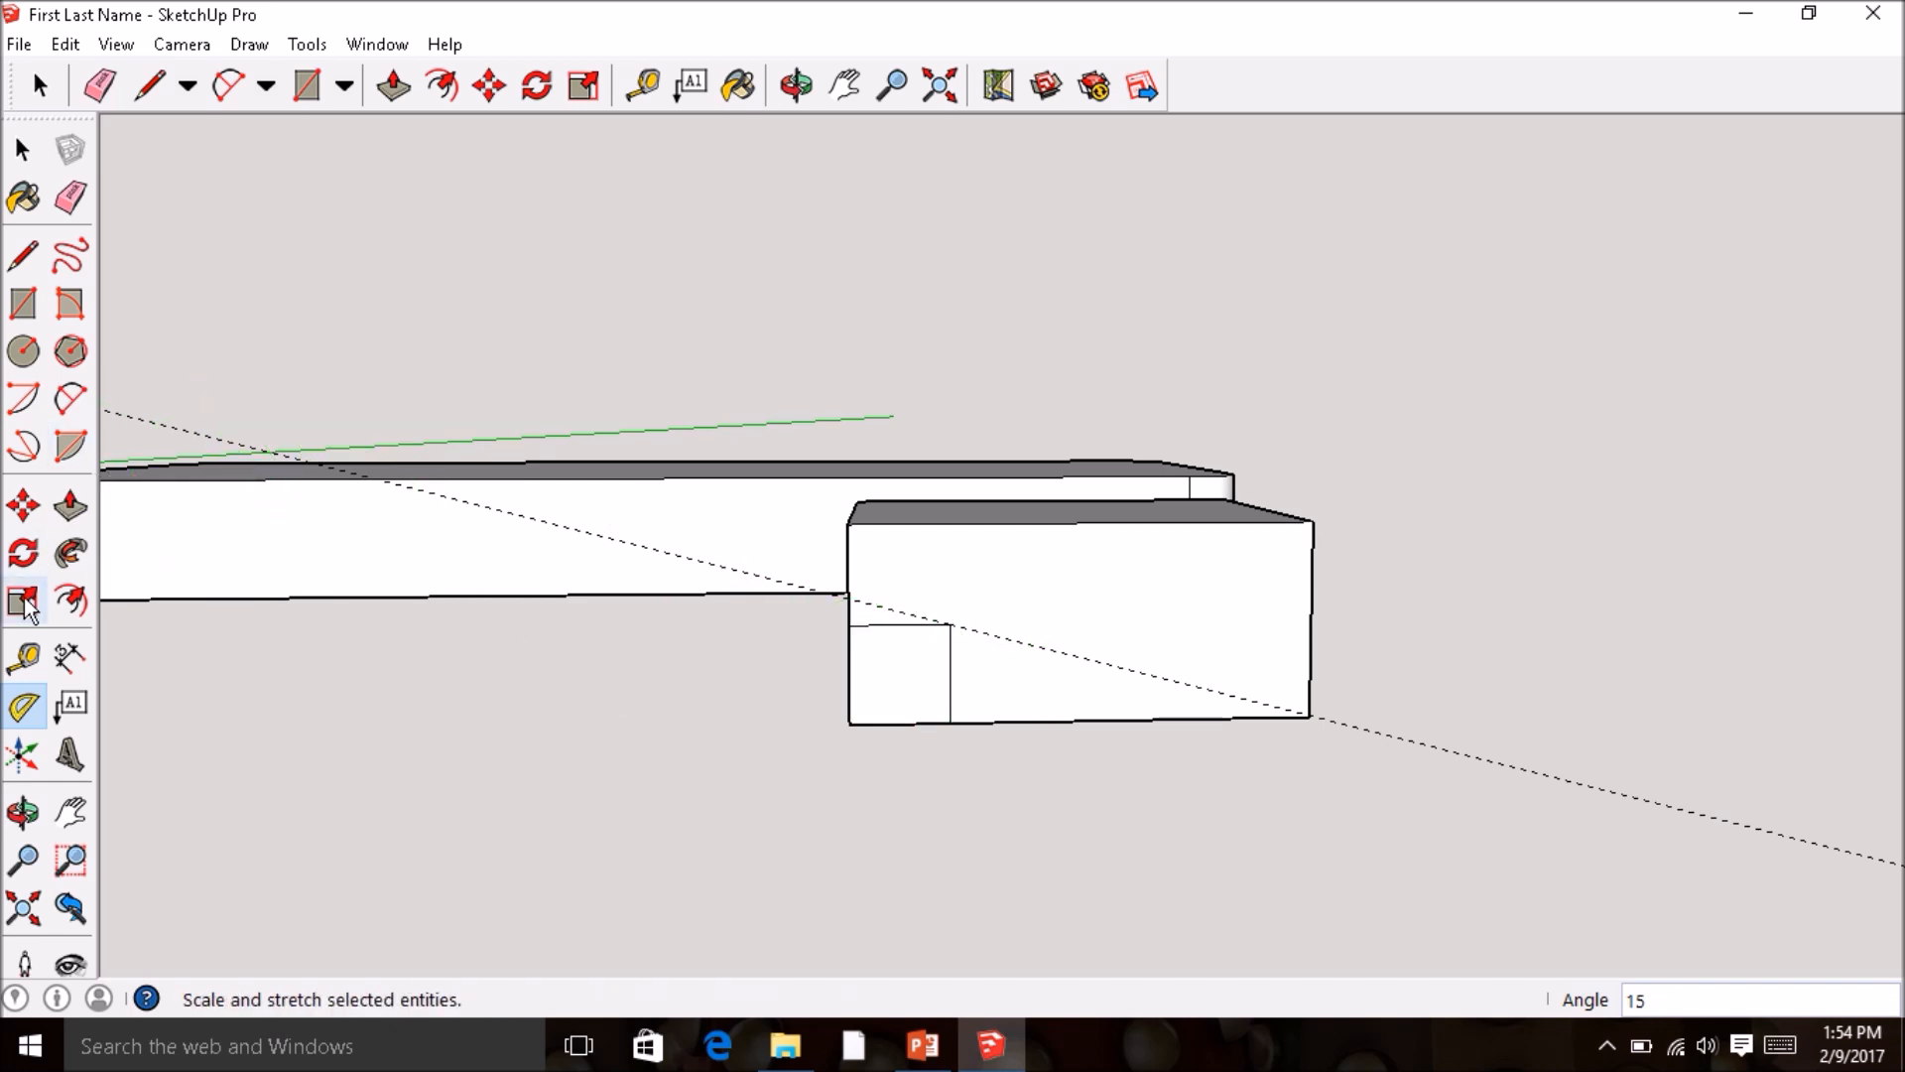
- Add a parallel 15-degree guide through the midpoint of the square's inner vertical line on the block's front face
{"action": "left_click", "coordinate": [950, 674]}
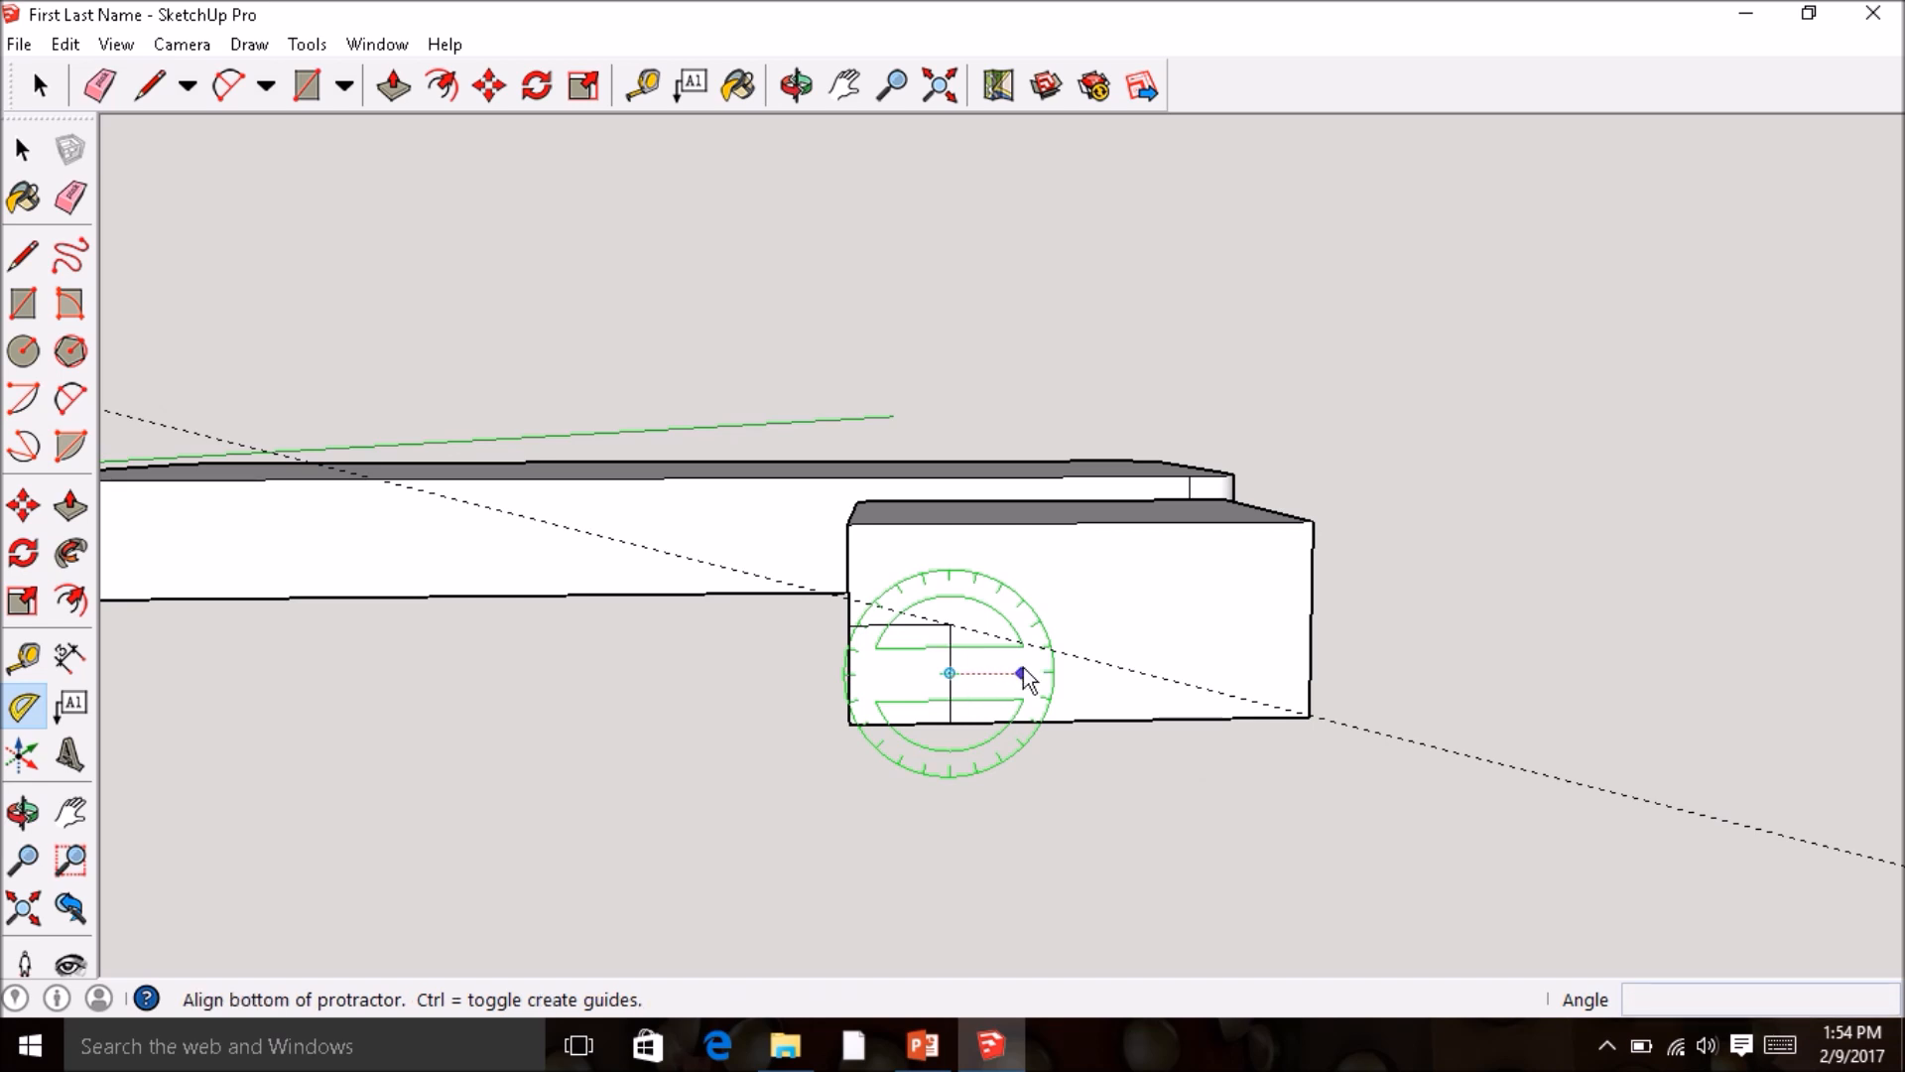
{"action": "left_click", "coordinate": [1023, 674]}
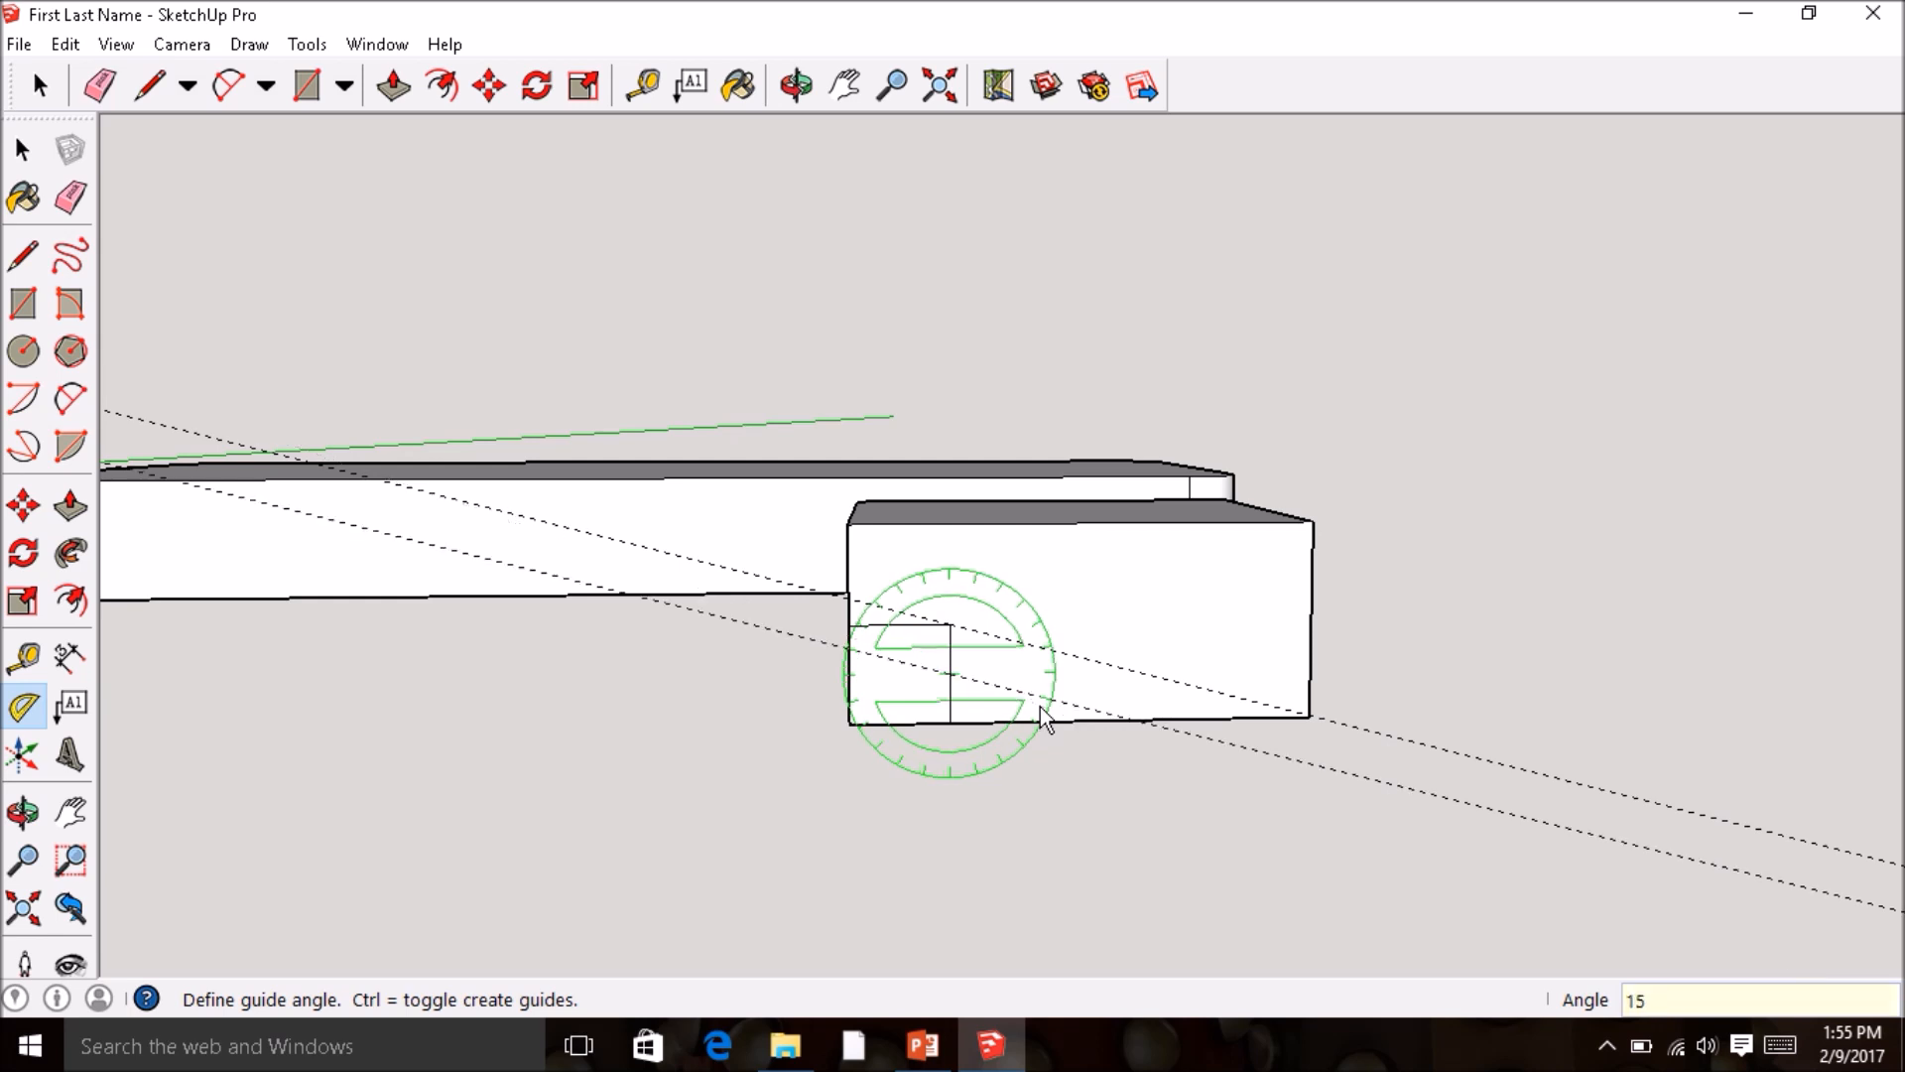
{"action": "left_click", "coordinate": [1042, 714]}
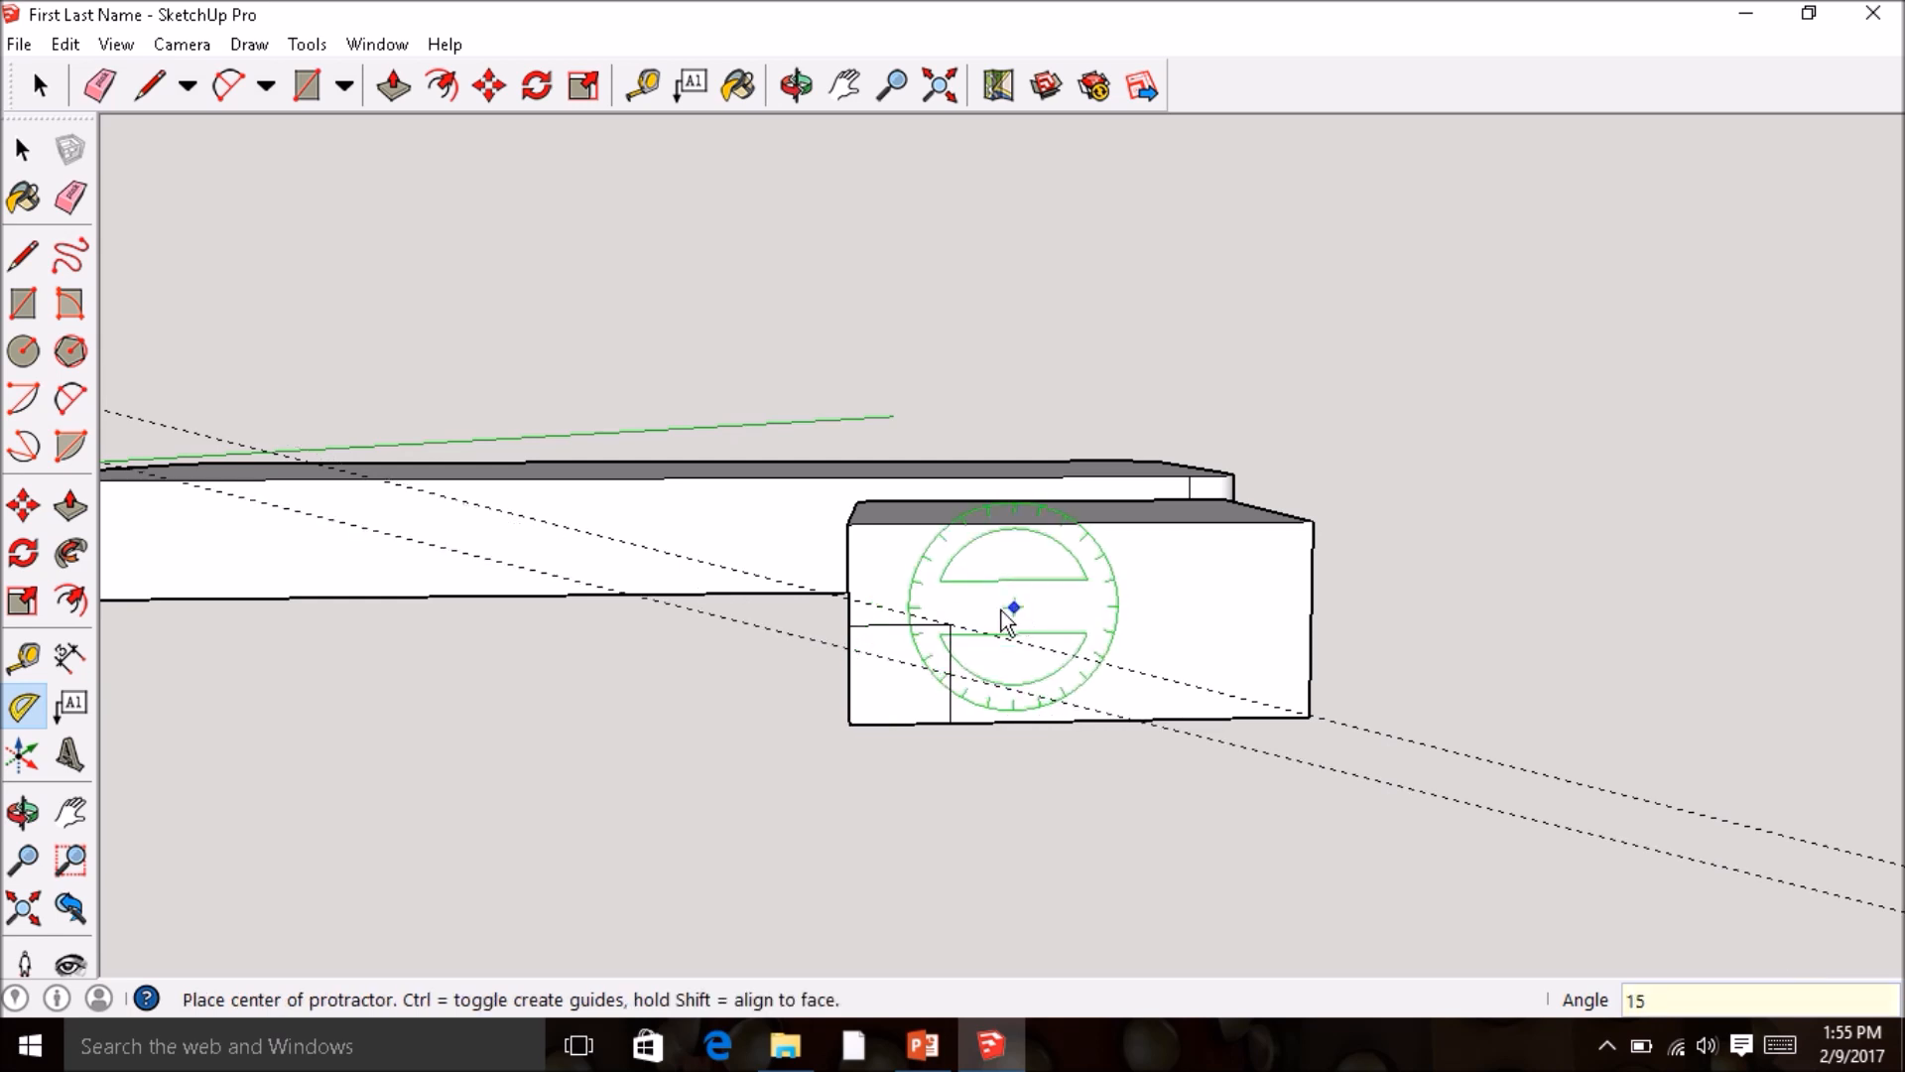
- Add a 75-degree guide through the same vertical line midpoint, crossing the two sloping guides
{"action": "left_click", "coordinate": [949, 676]}
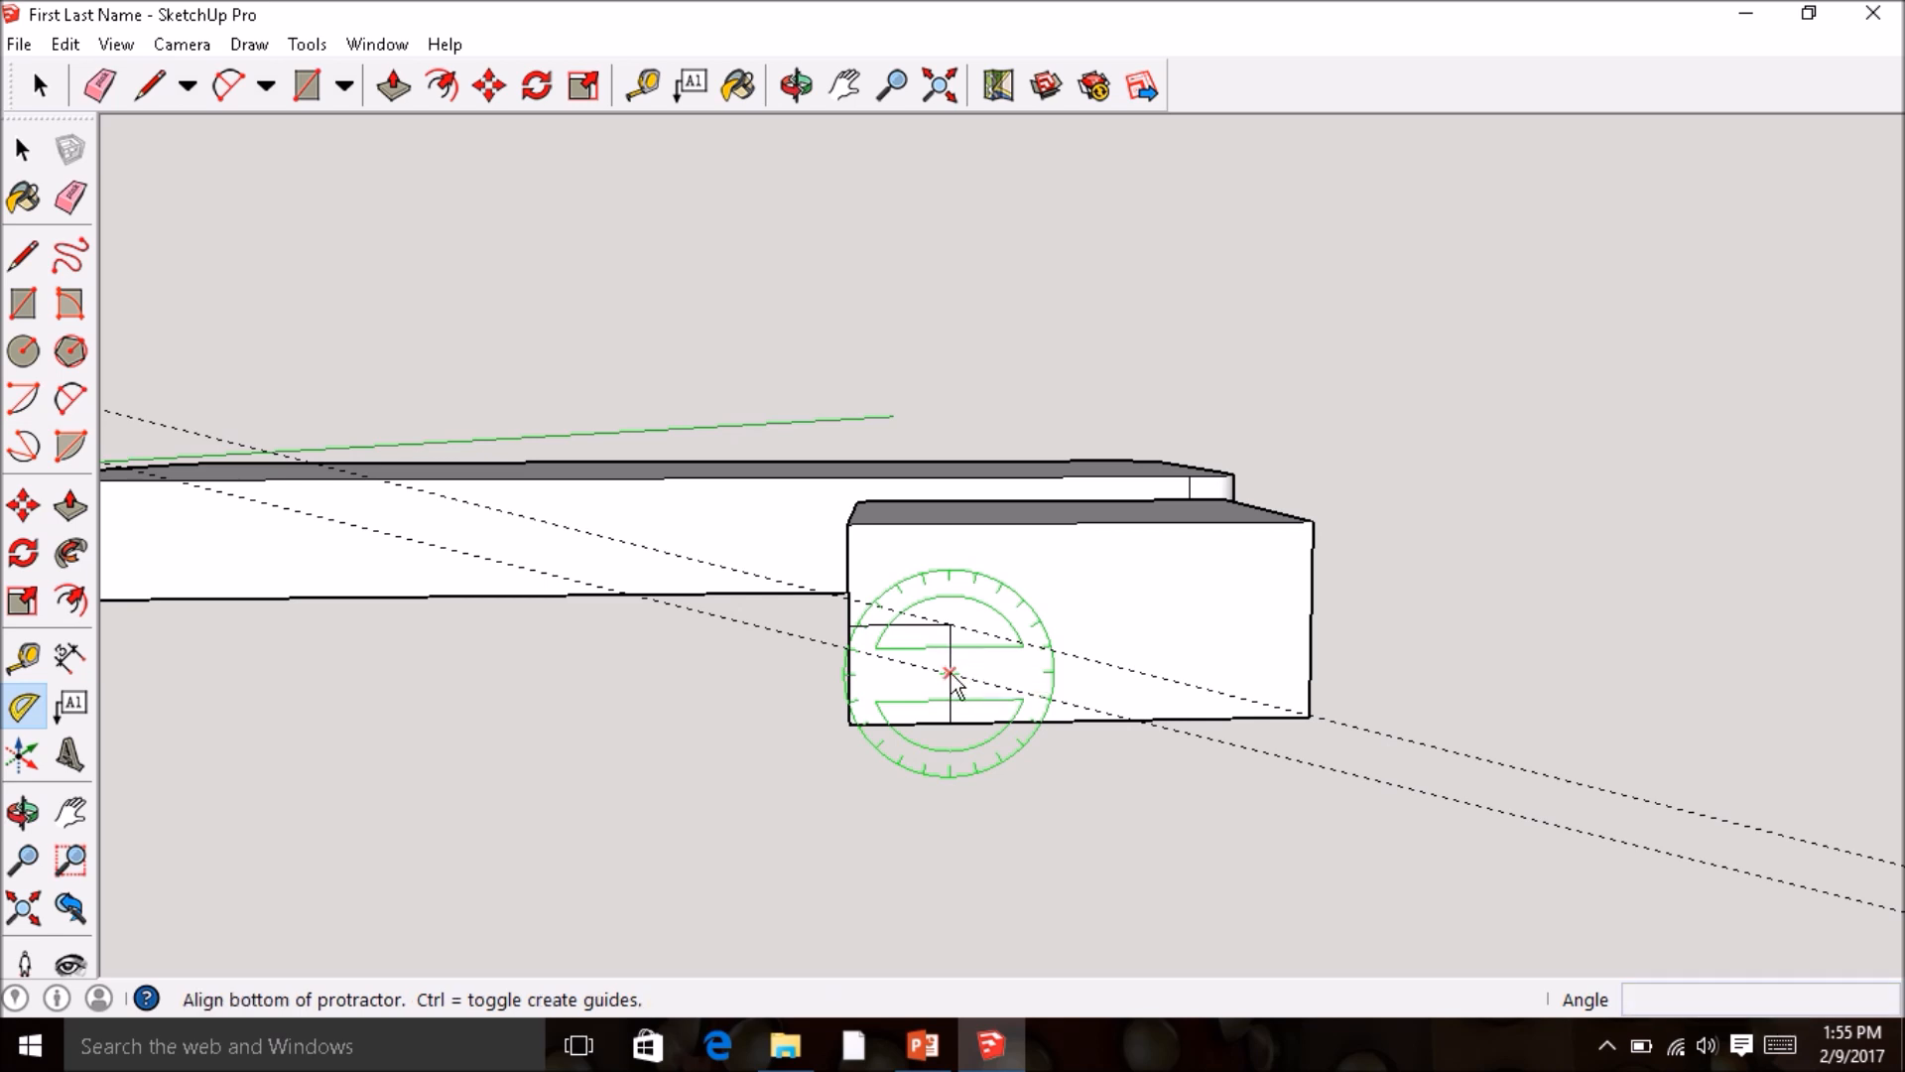
{"action": "left_click", "coordinate": [1023, 673]}
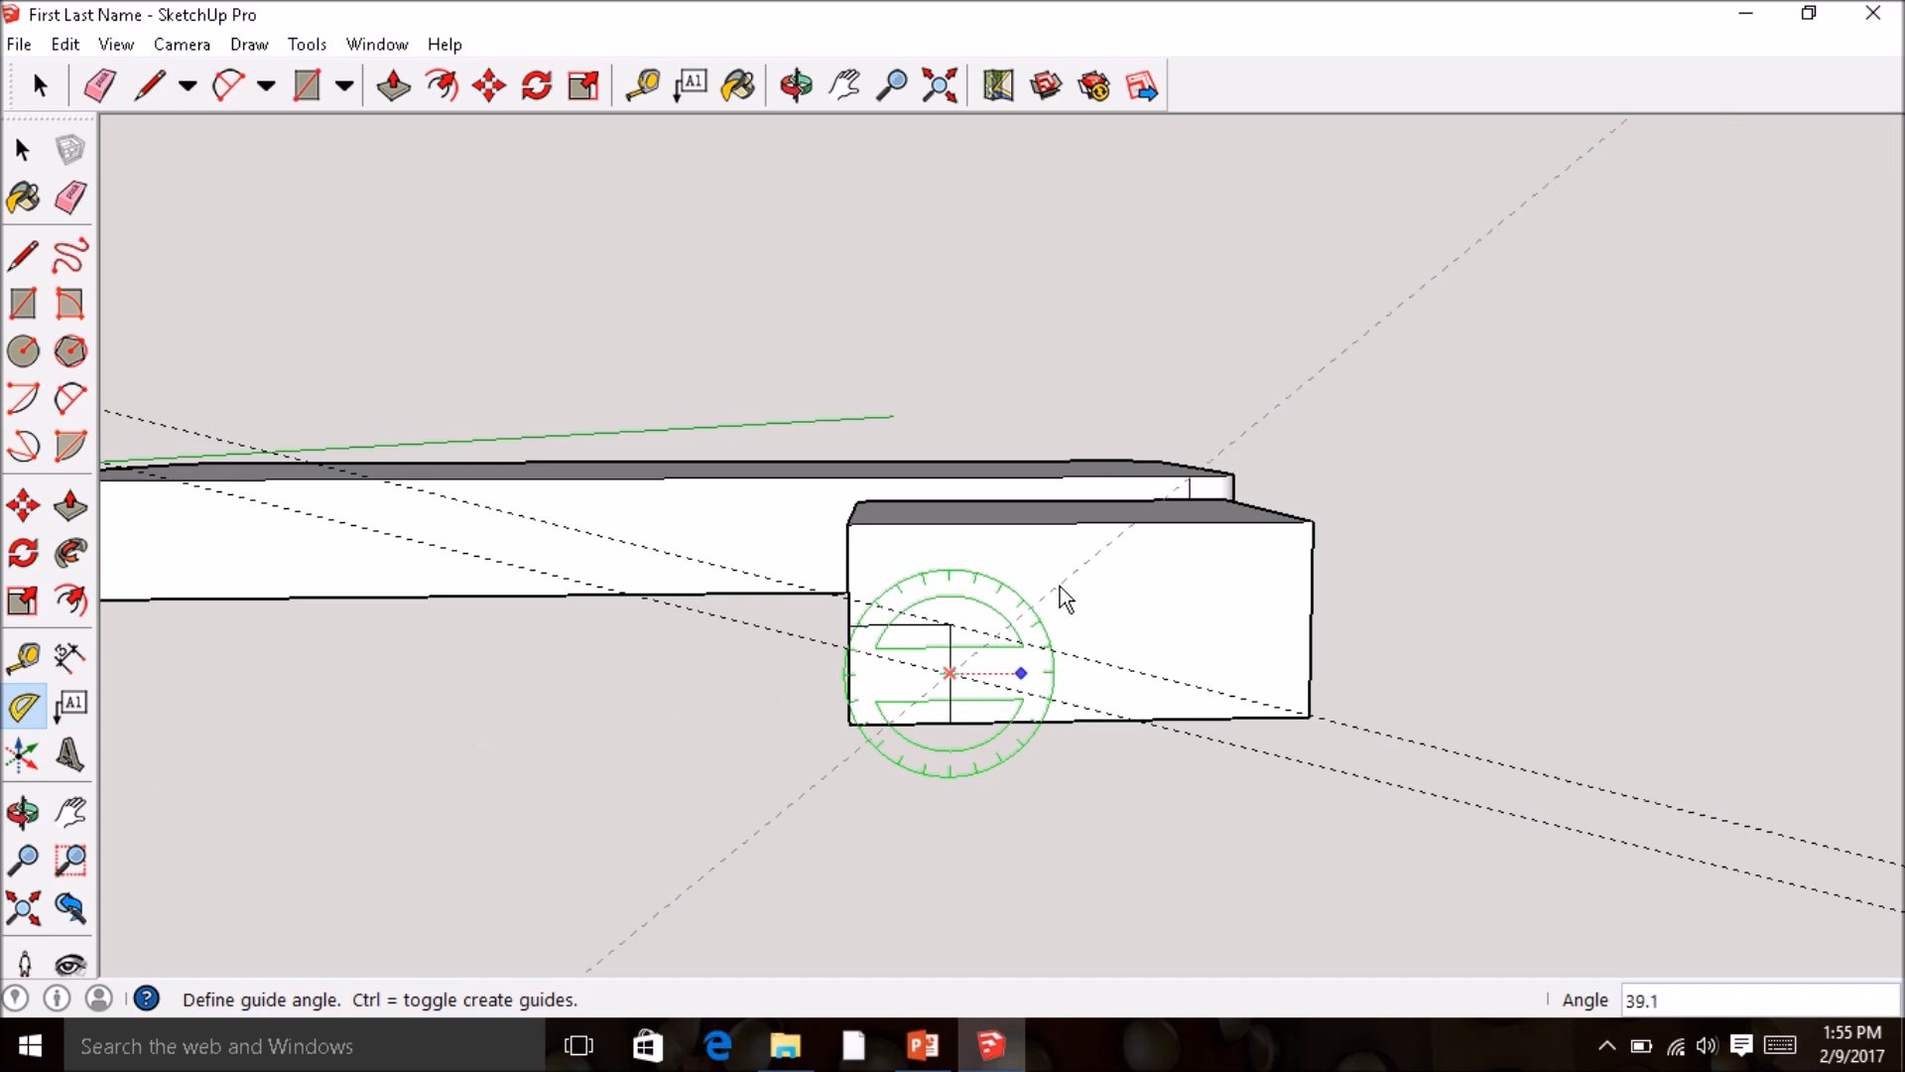
{"action": "key", "text": "Return"}
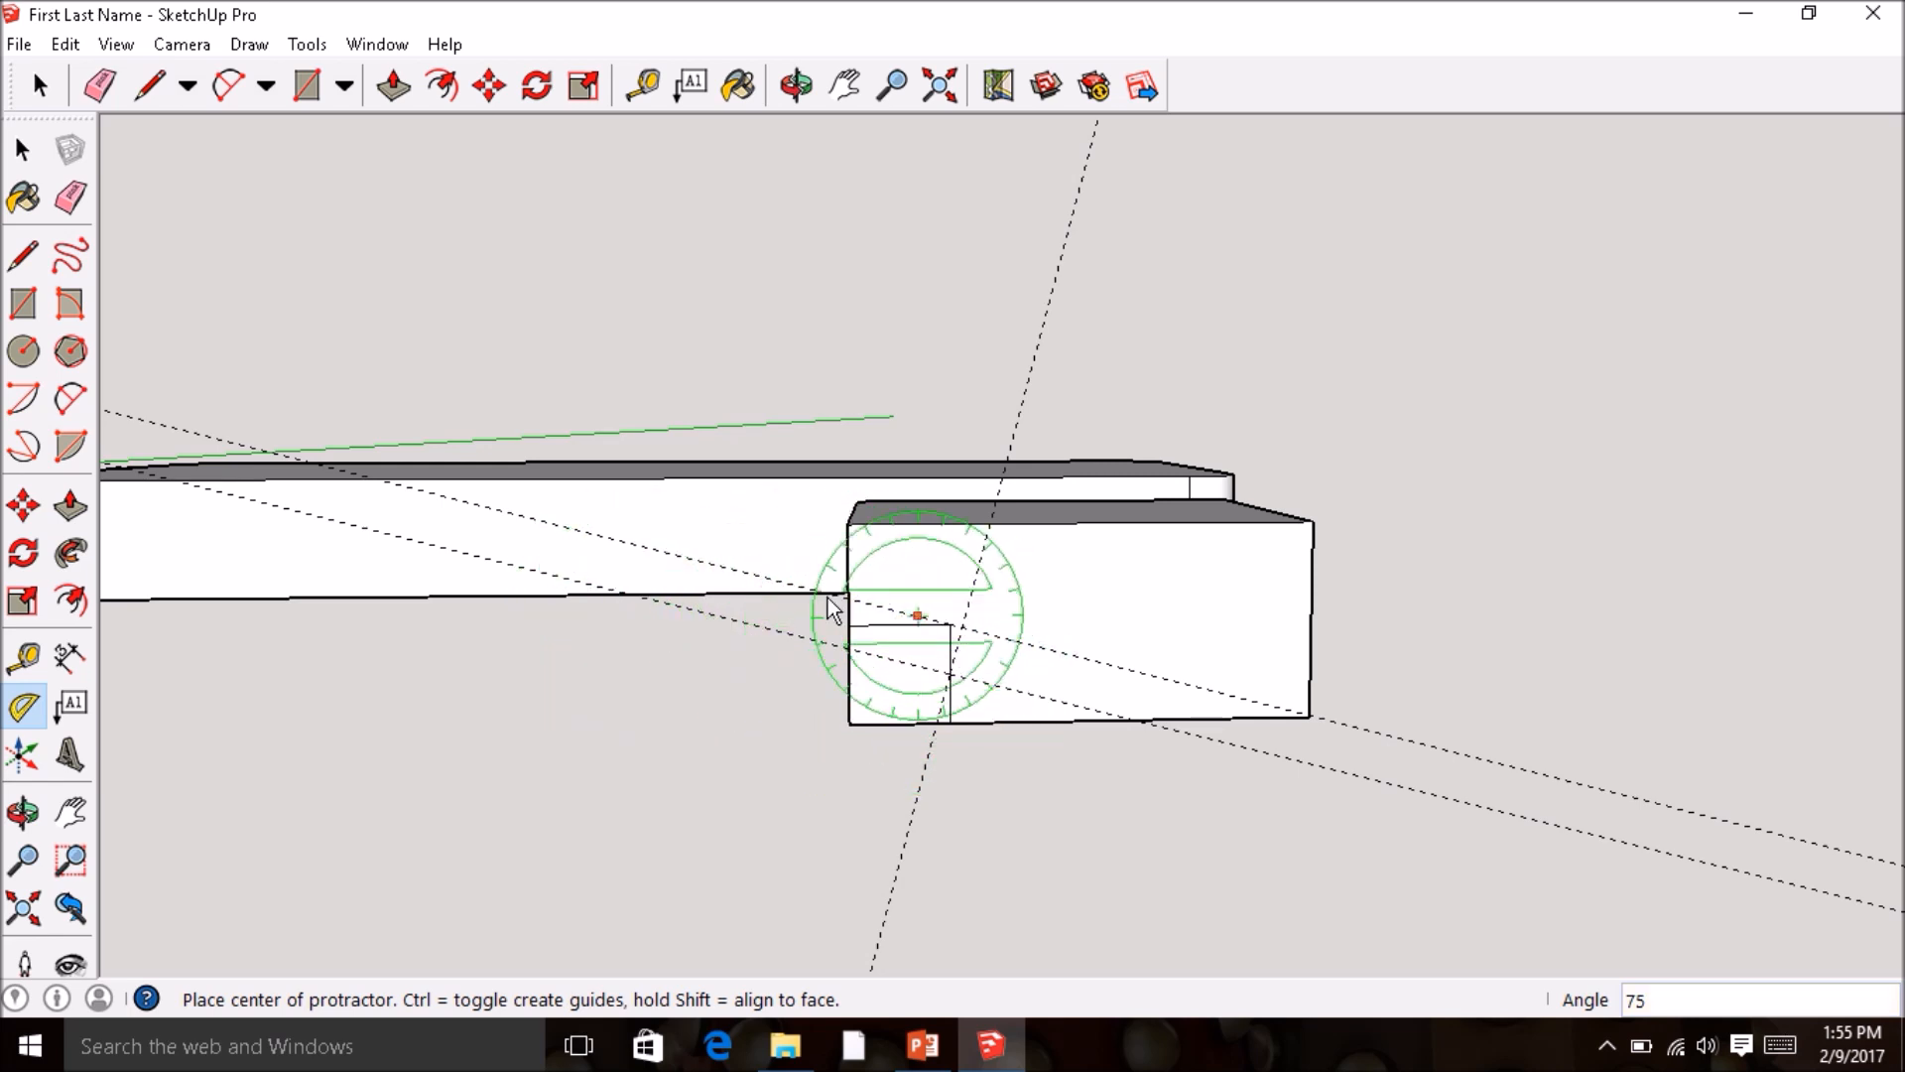
- Trace the slanted slot outline with lines along the three guides, from the block face's vertical edge to the guide intersections
{"action": "left_click", "coordinate": [24, 258]}
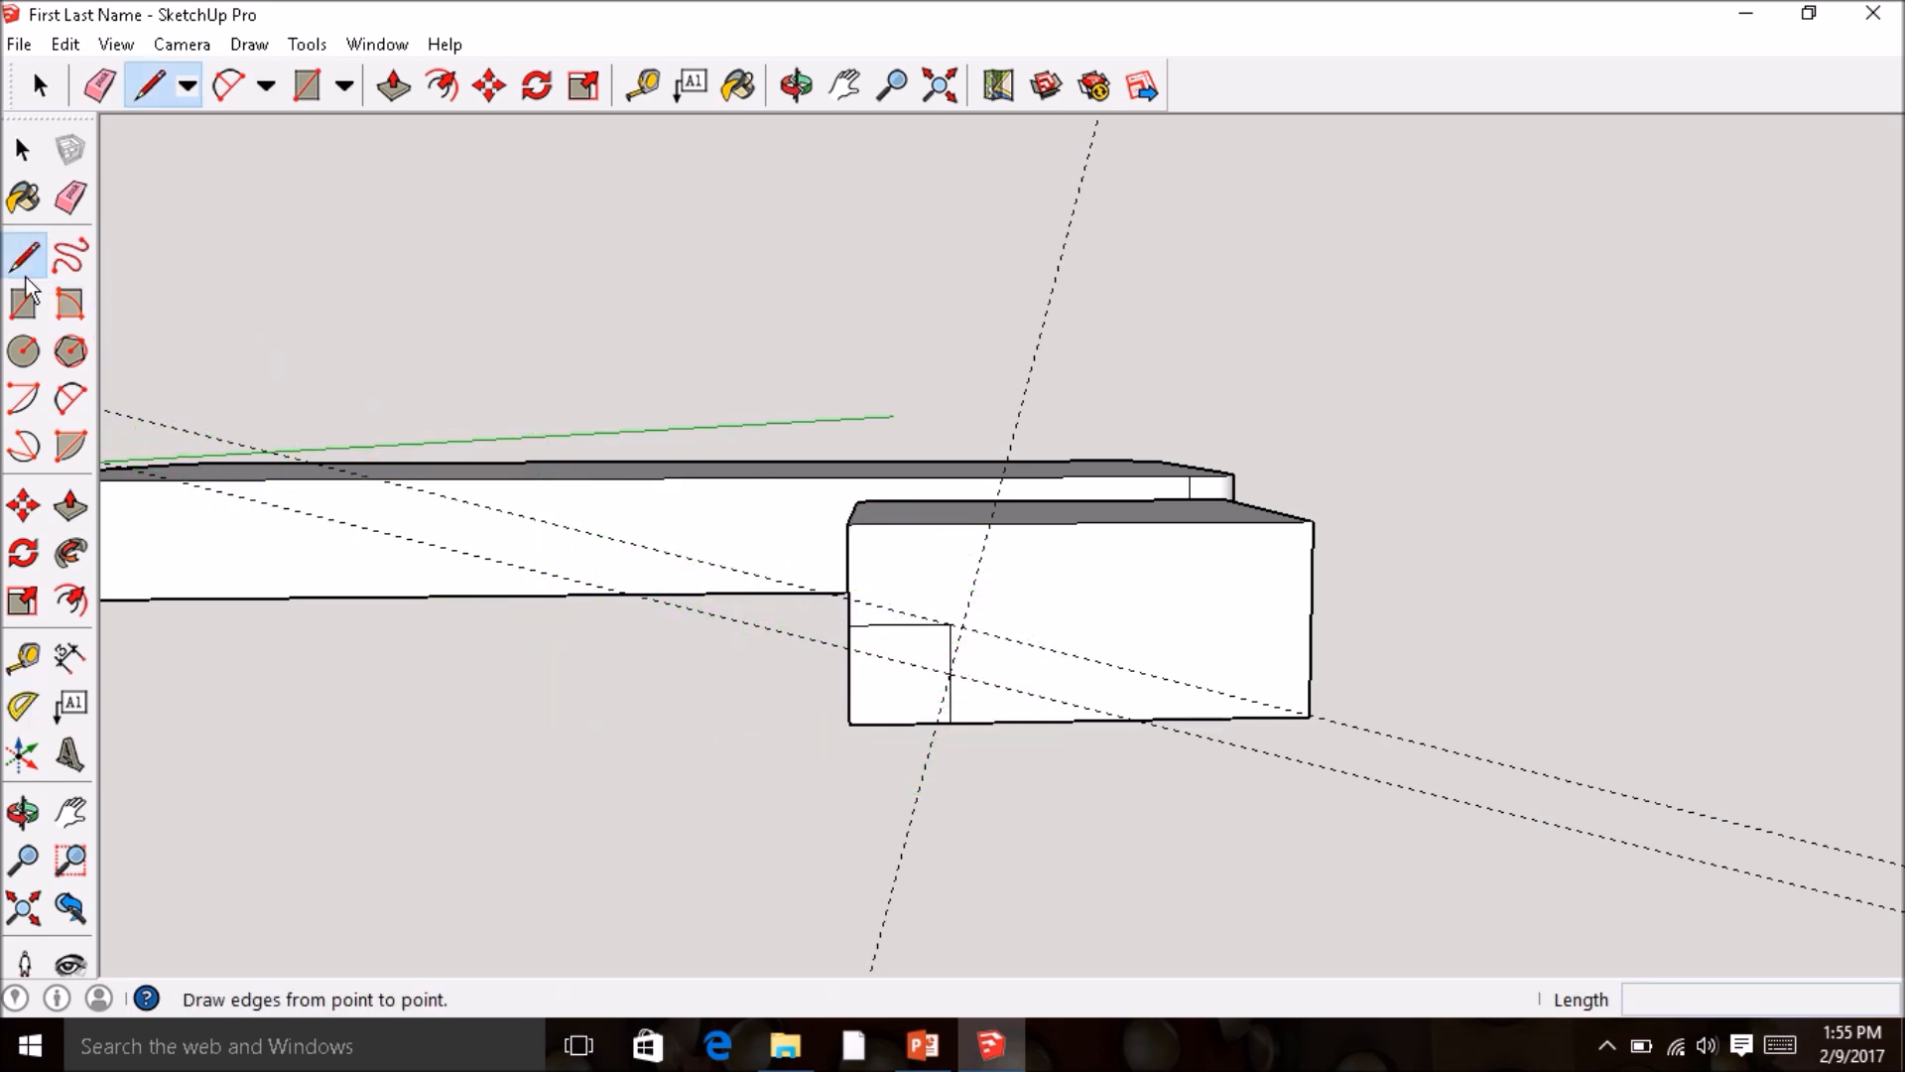
{"action": "left_click", "coordinate": [962, 626]}
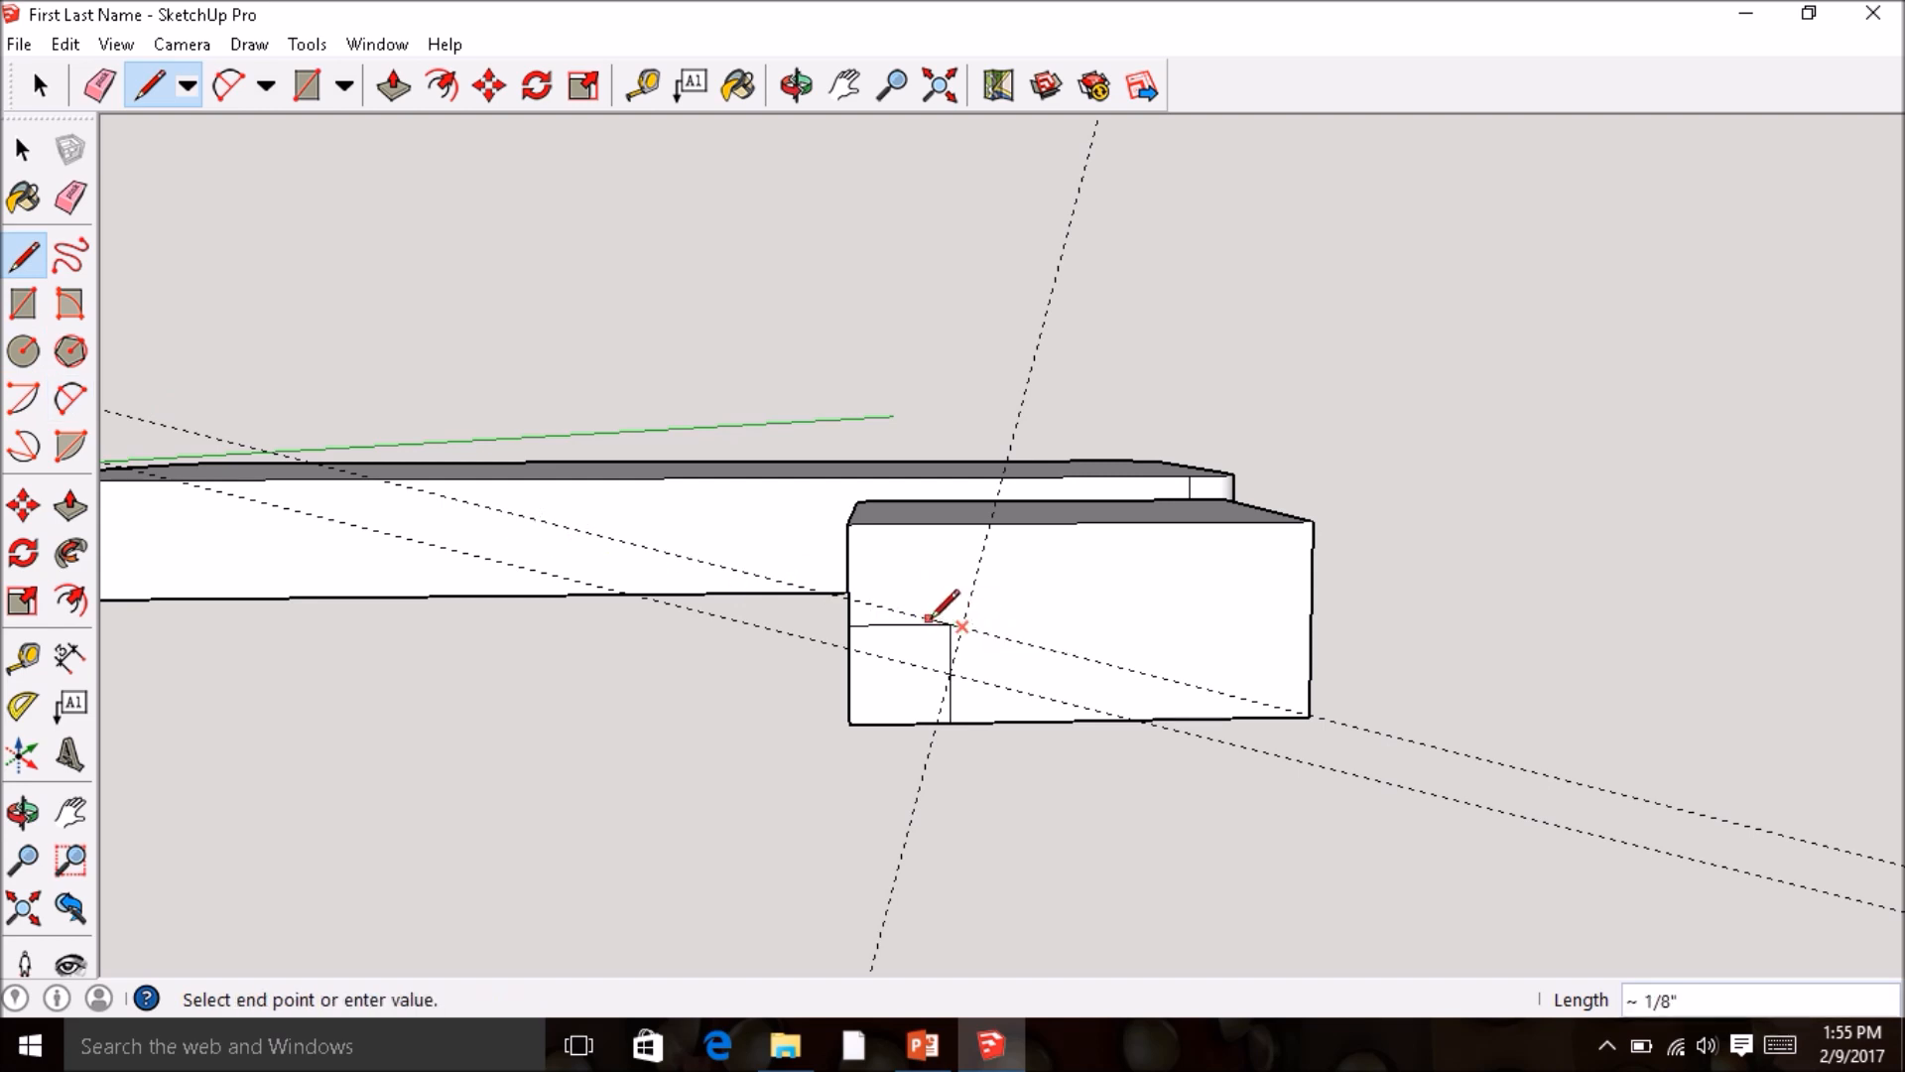
{"action": "left_click", "coordinate": [846, 597]}
{"action": "left_click", "coordinate": [961, 626]}
{"action": "left_click", "coordinate": [949, 671]}
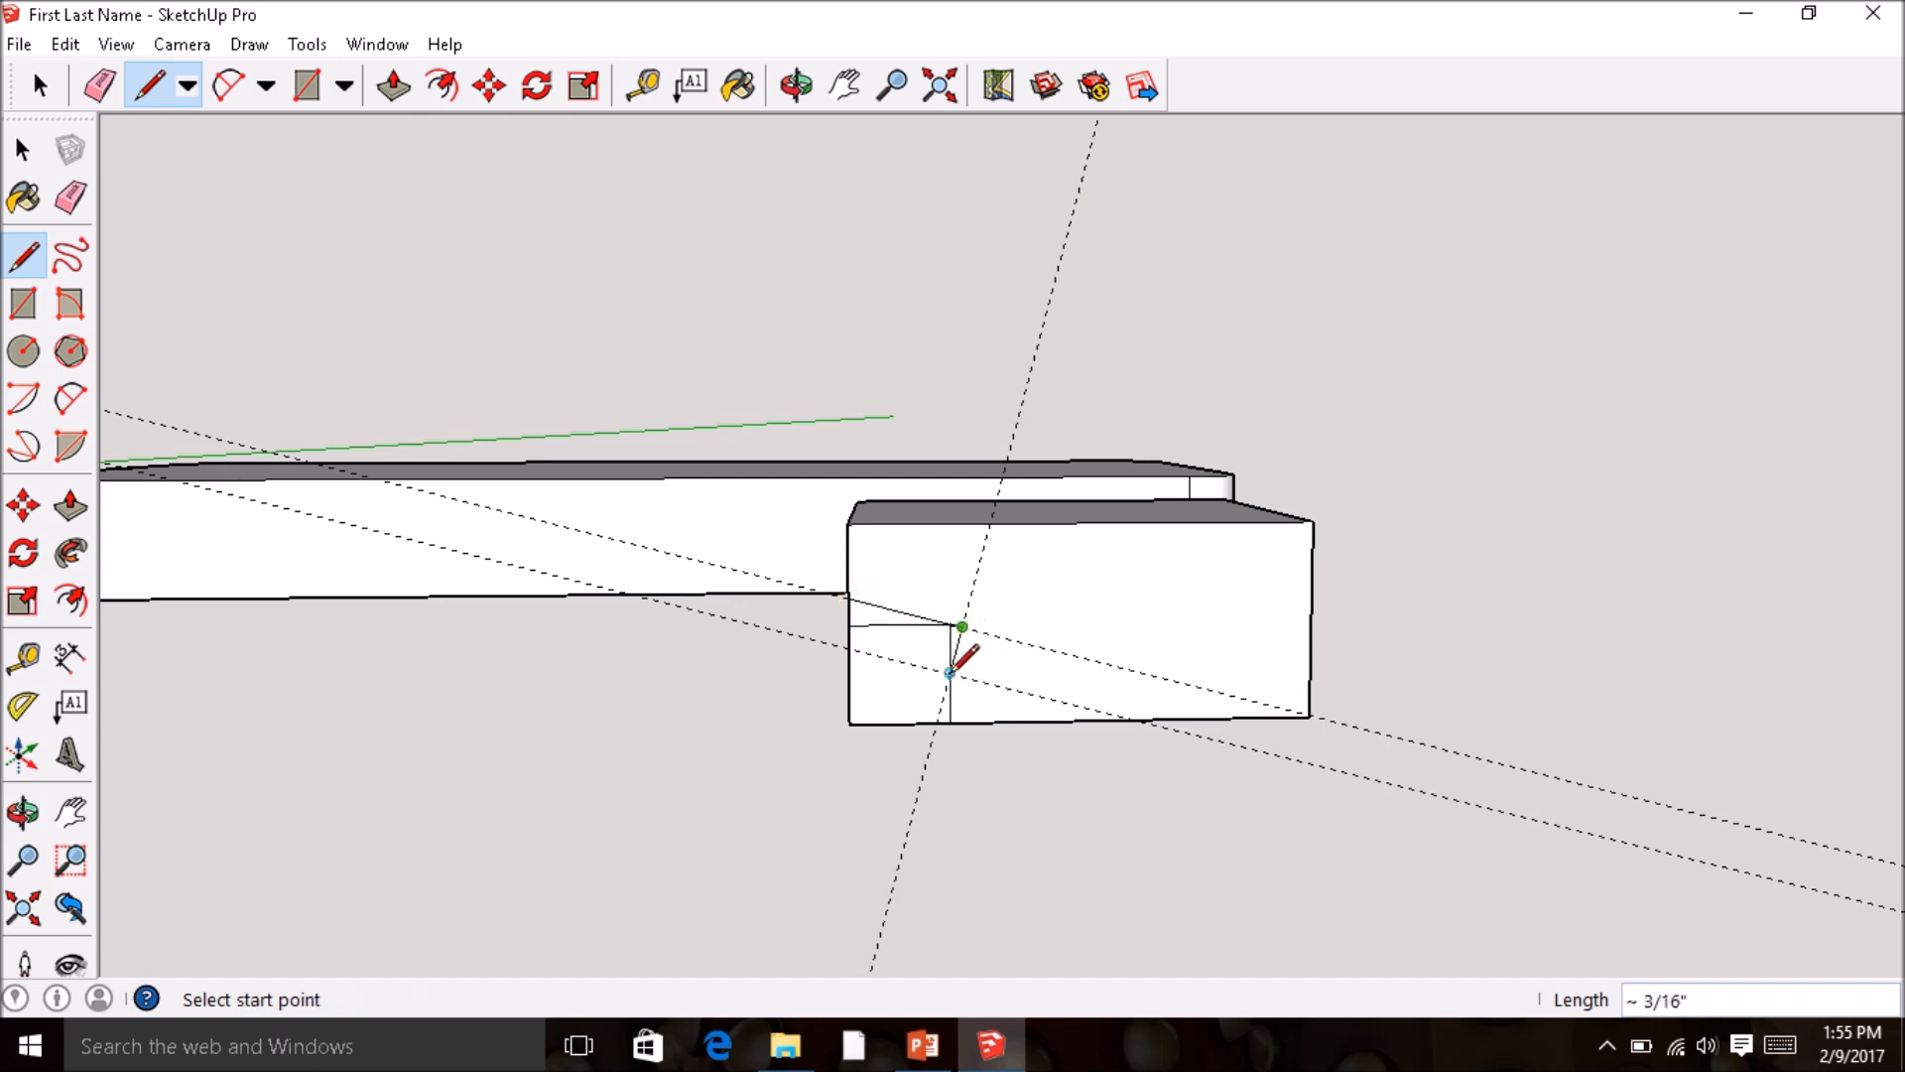
{"action": "left_click", "coordinate": [950, 672]}
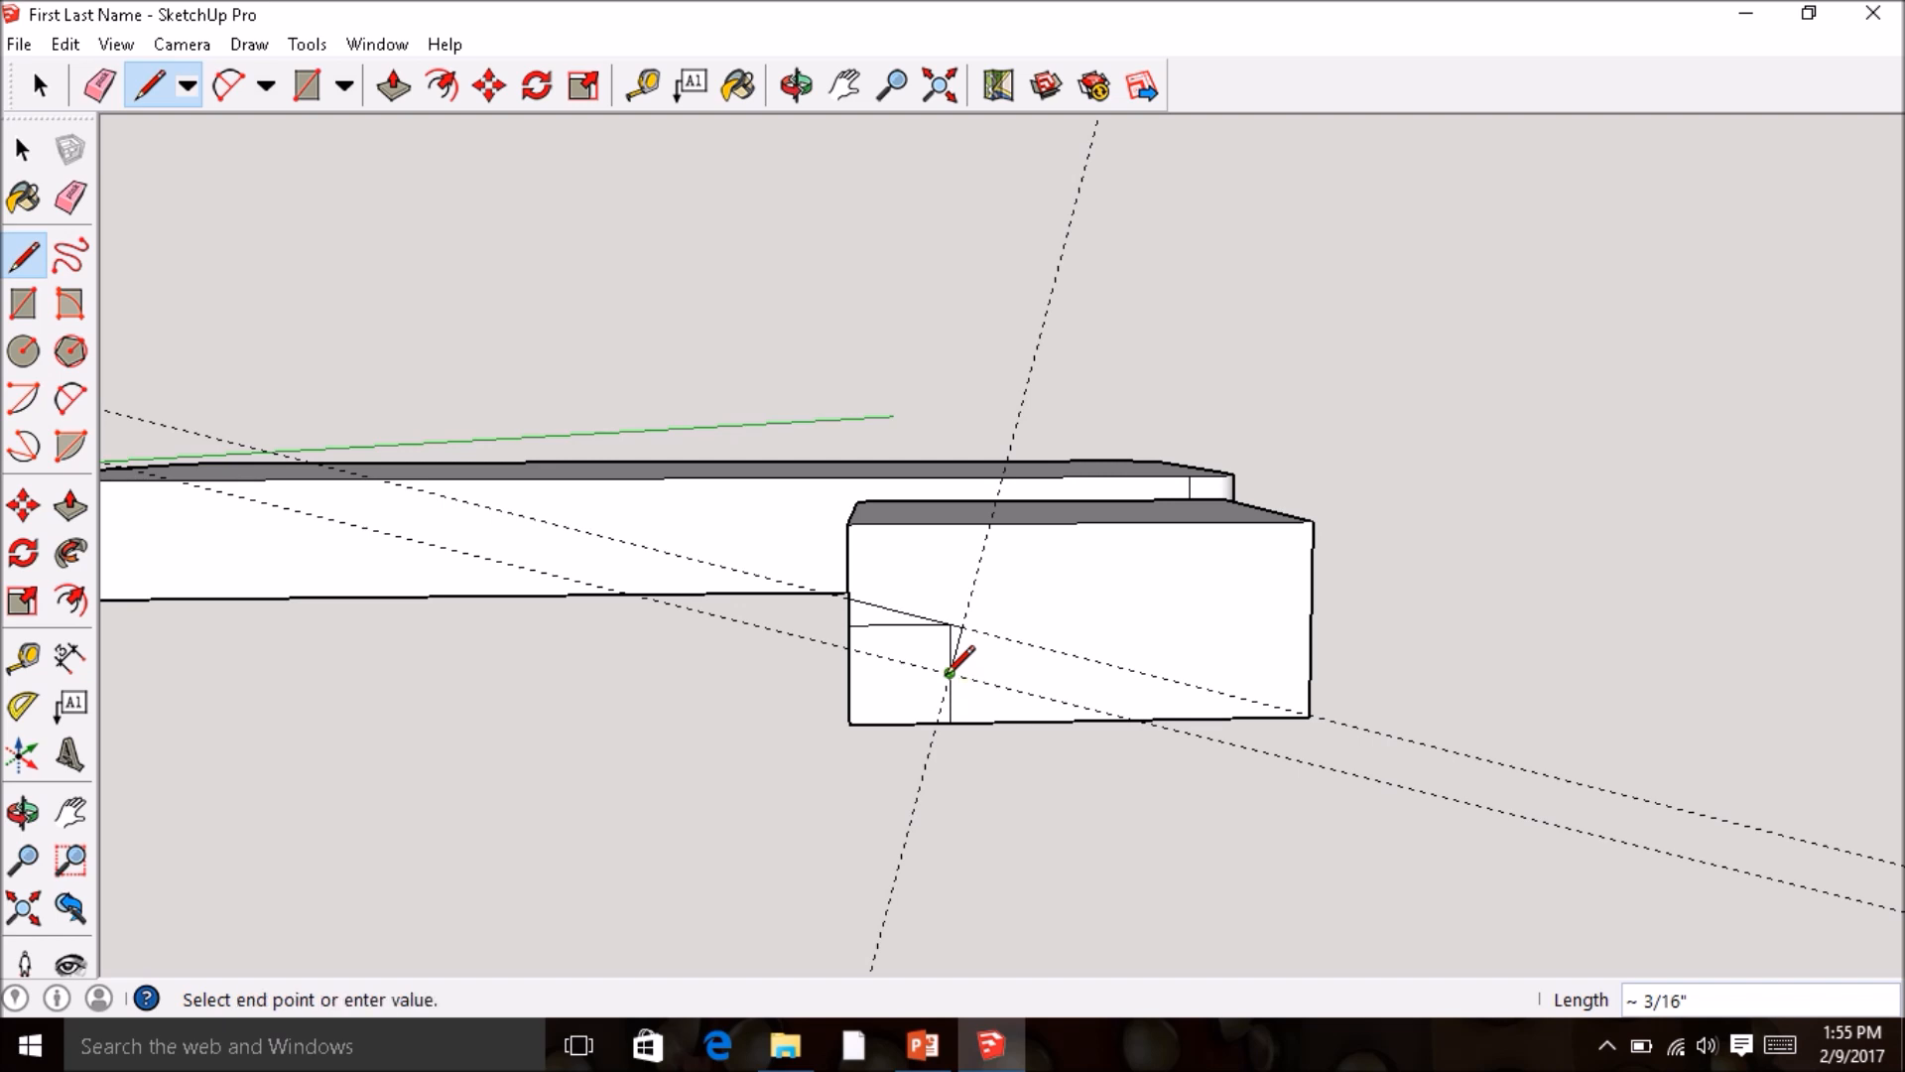
{"action": "left_click", "coordinate": [847, 647]}
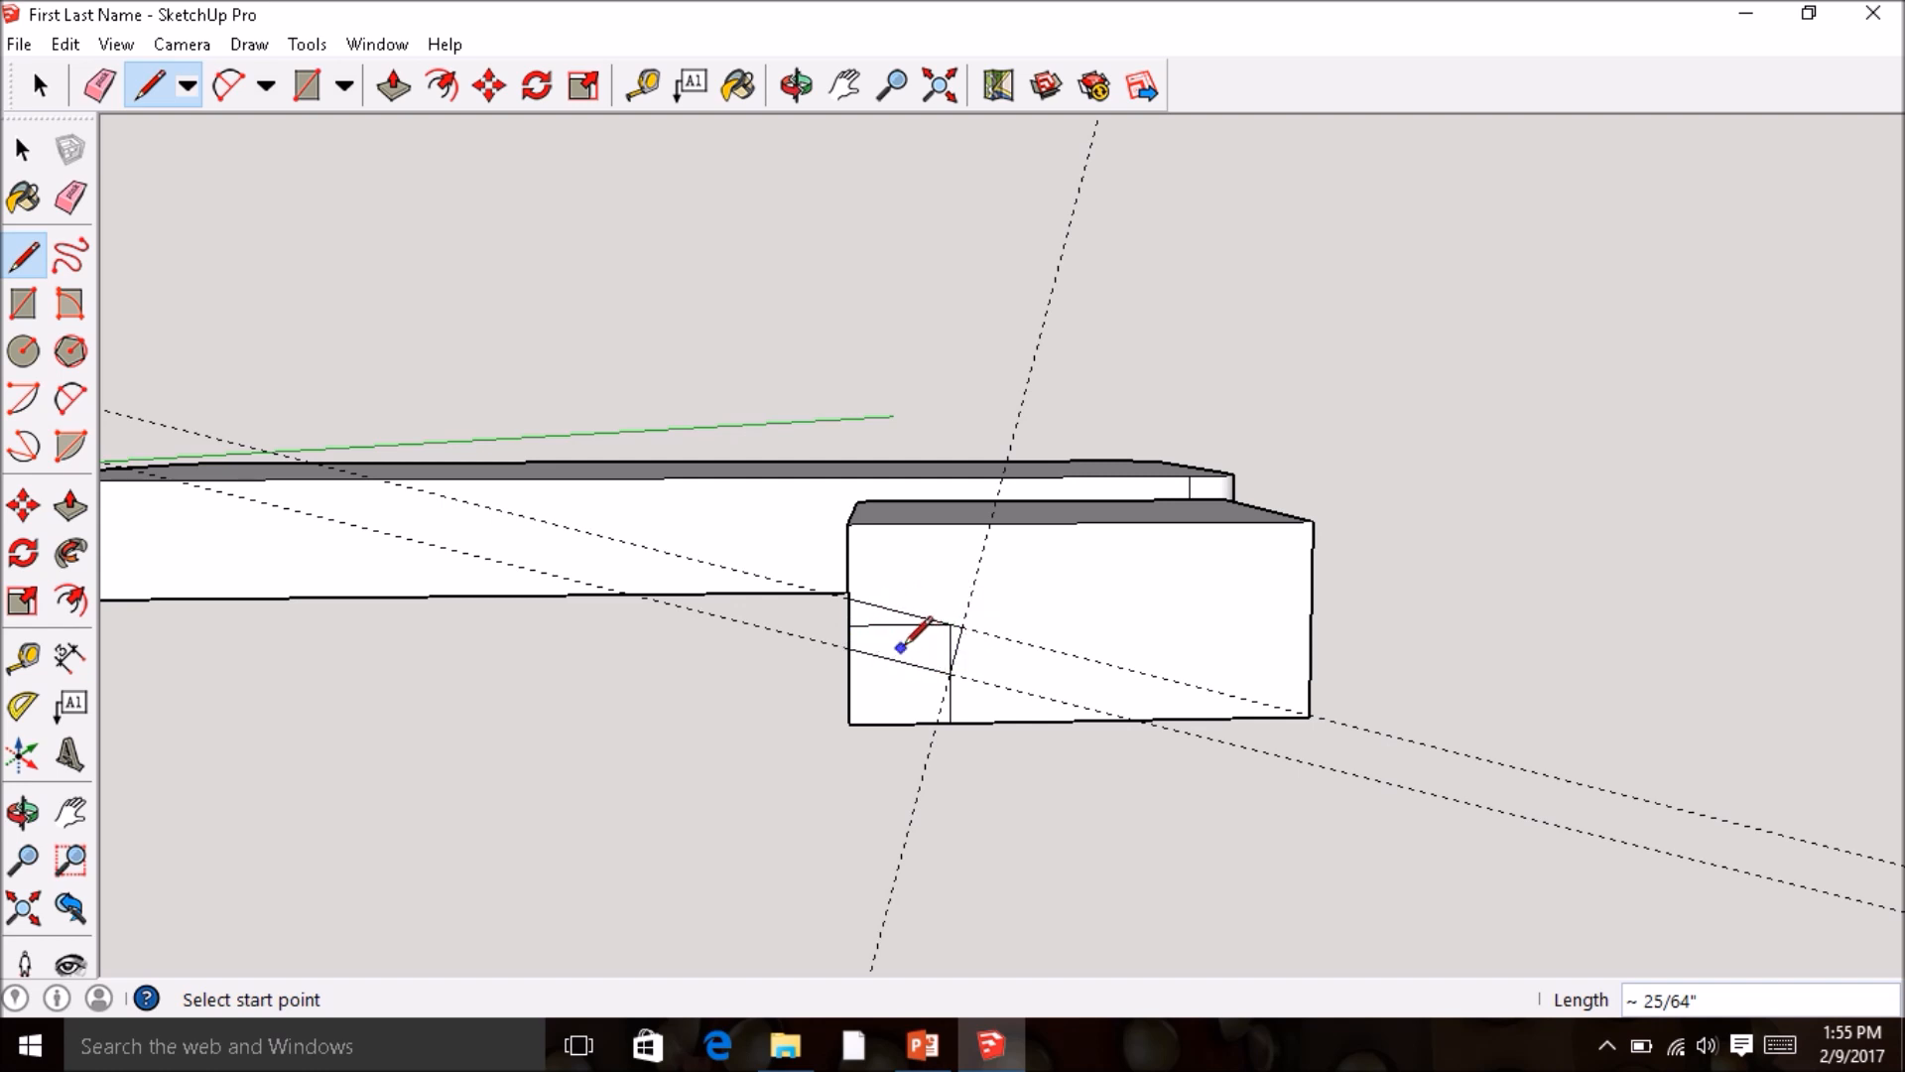
- Erase the three angled guides around the small block
{"action": "left_click", "coordinate": [69, 199]}
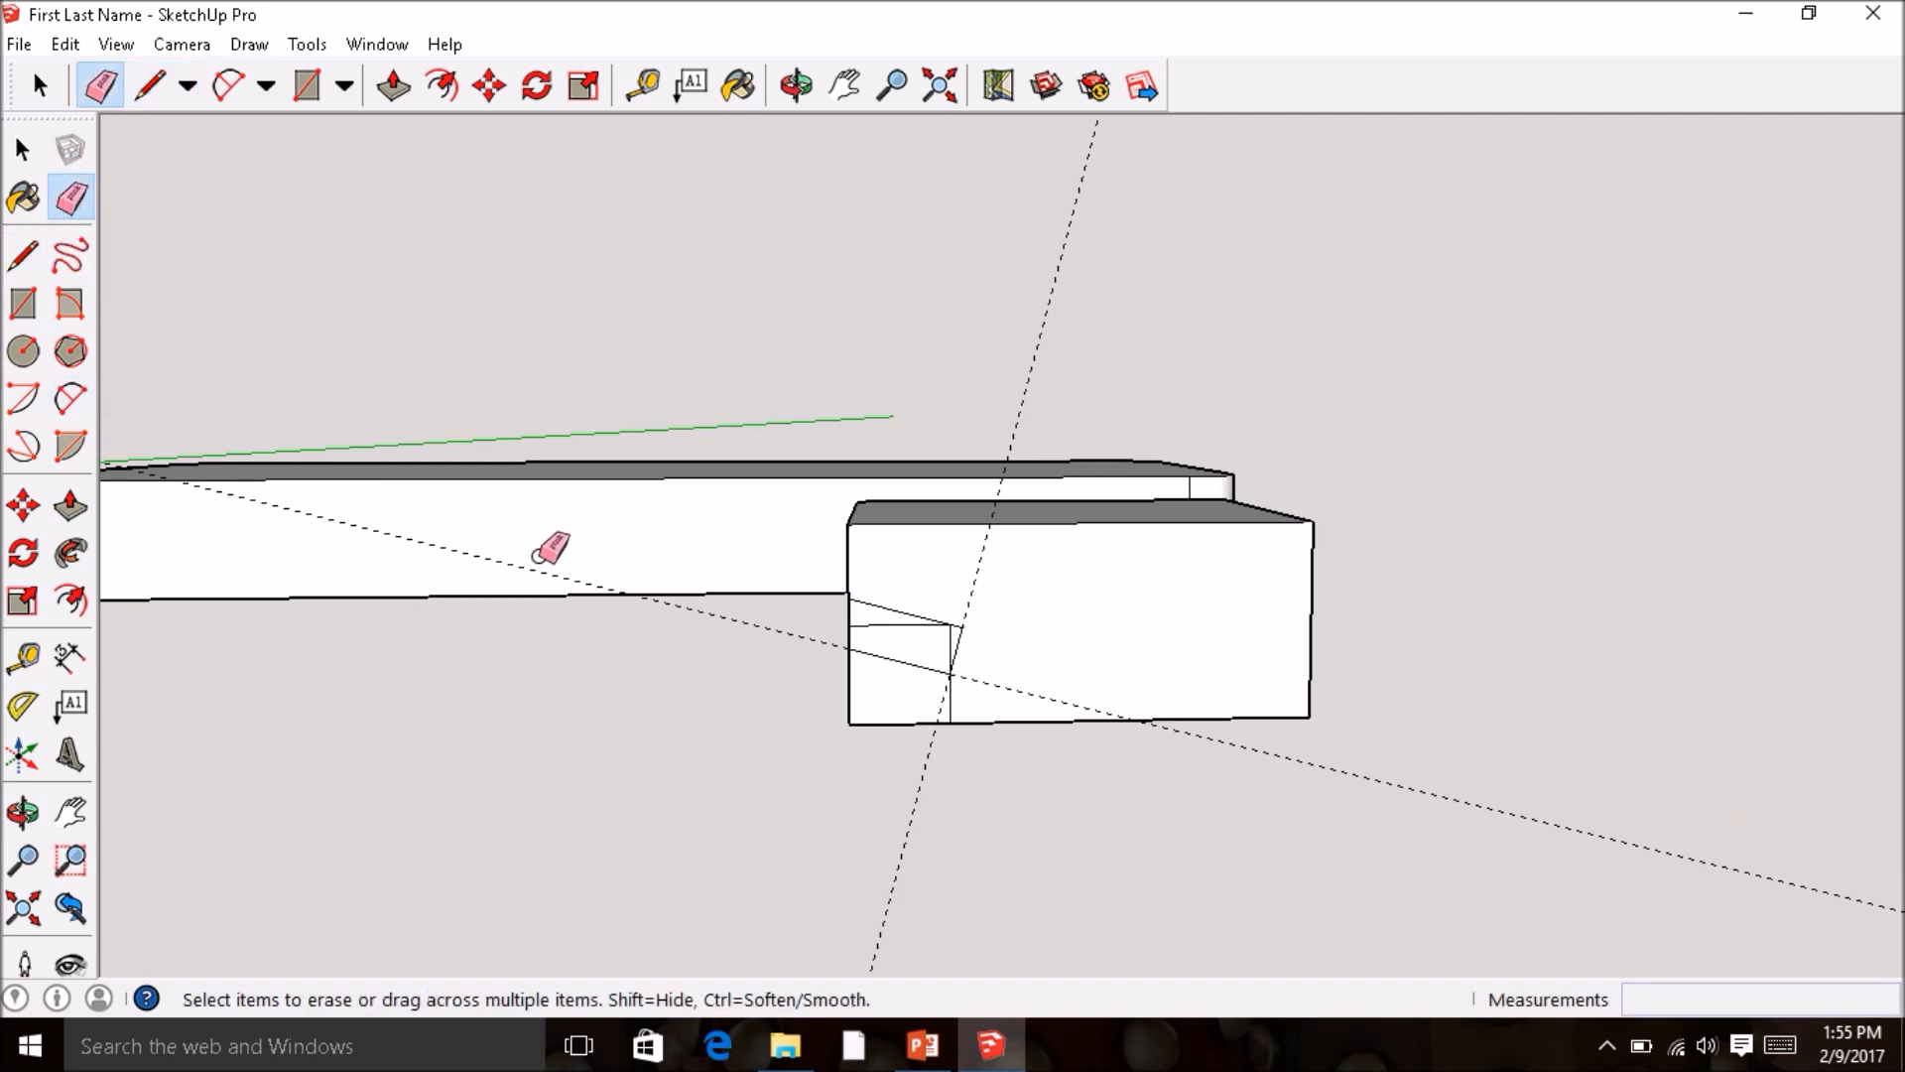
{"action": "left_click", "coordinate": [528, 569]}
{"action": "left_click", "coordinate": [987, 553]}
- Erase the square's vertical and horizontal layout lines, keeping only the slanted slot outline on the block face
{"action": "left_click", "coordinate": [950, 696]}
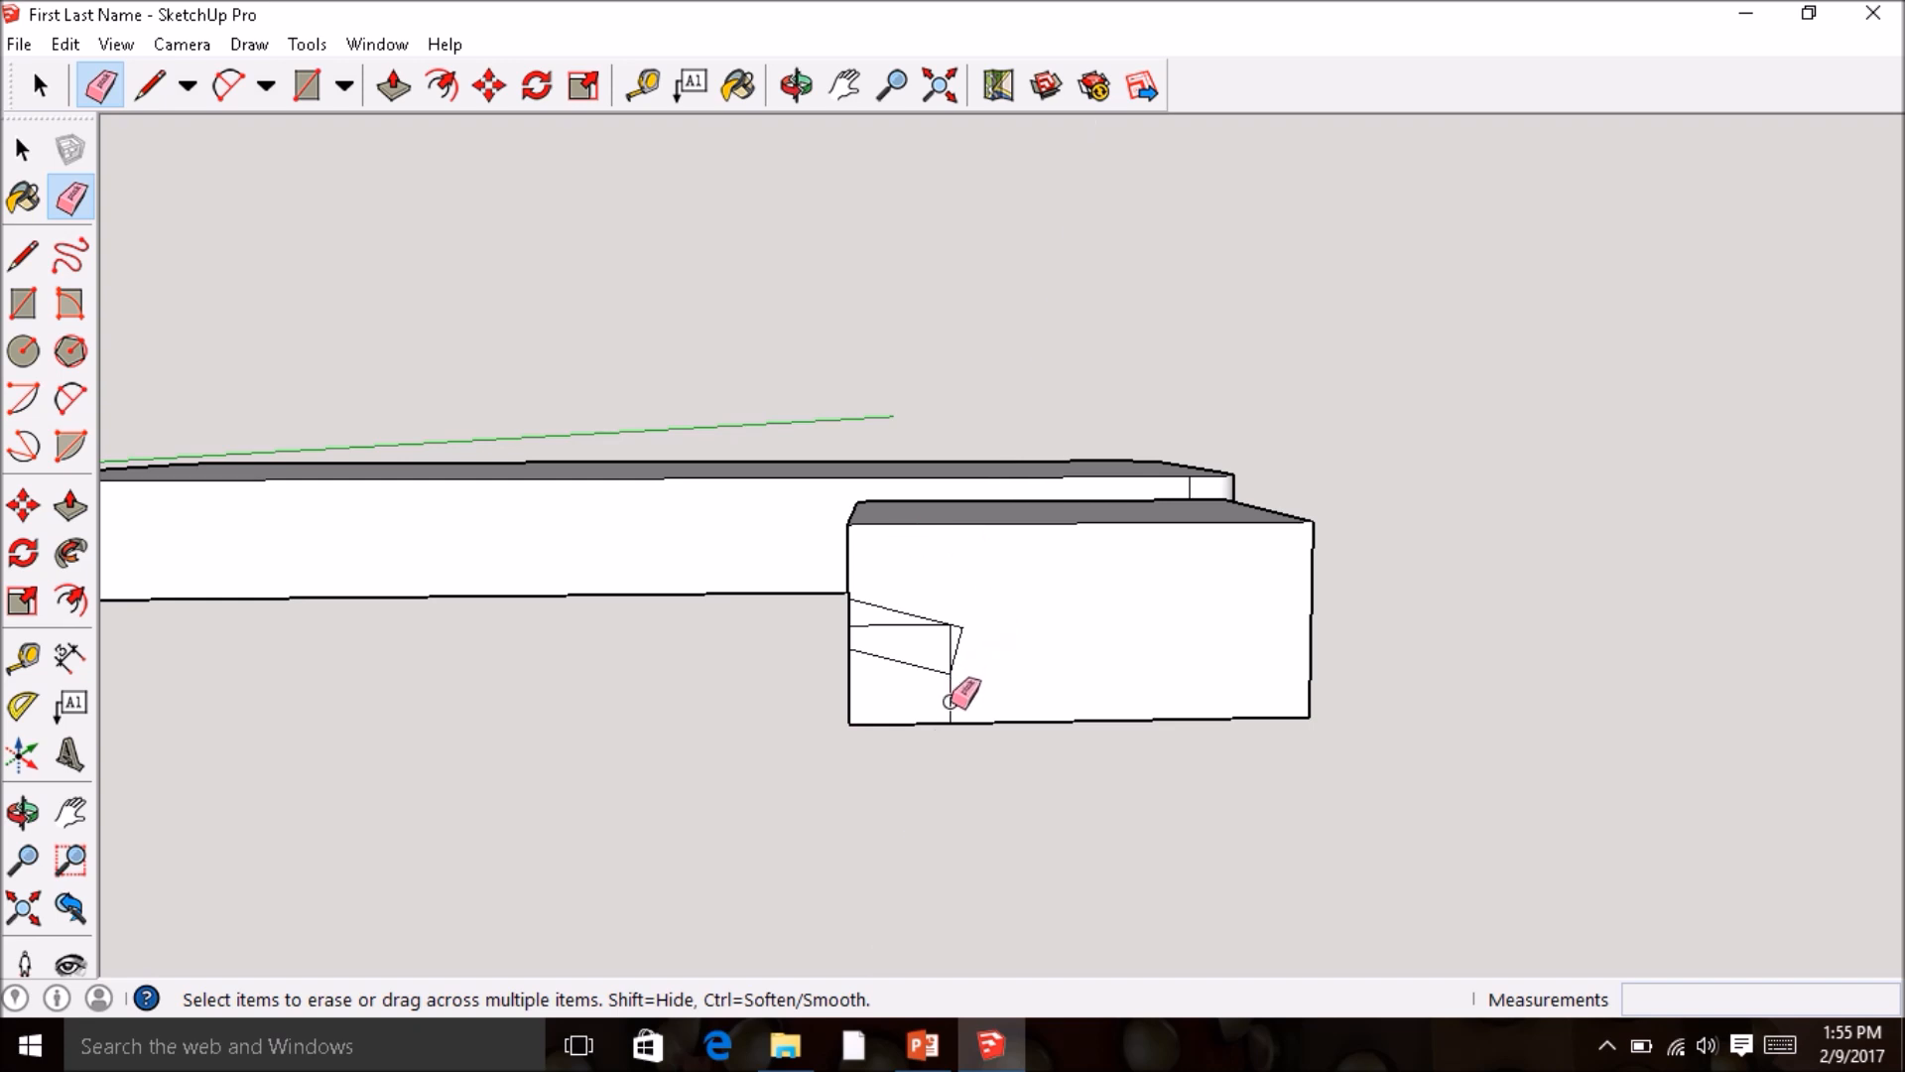
{"action": "scroll", "coordinate": [958, 640], "scroll_direction": "up", "scroll_amount": 2}
{"action": "scroll", "coordinate": [953, 642], "scroll_direction": "up", "scroll_amount": 1}
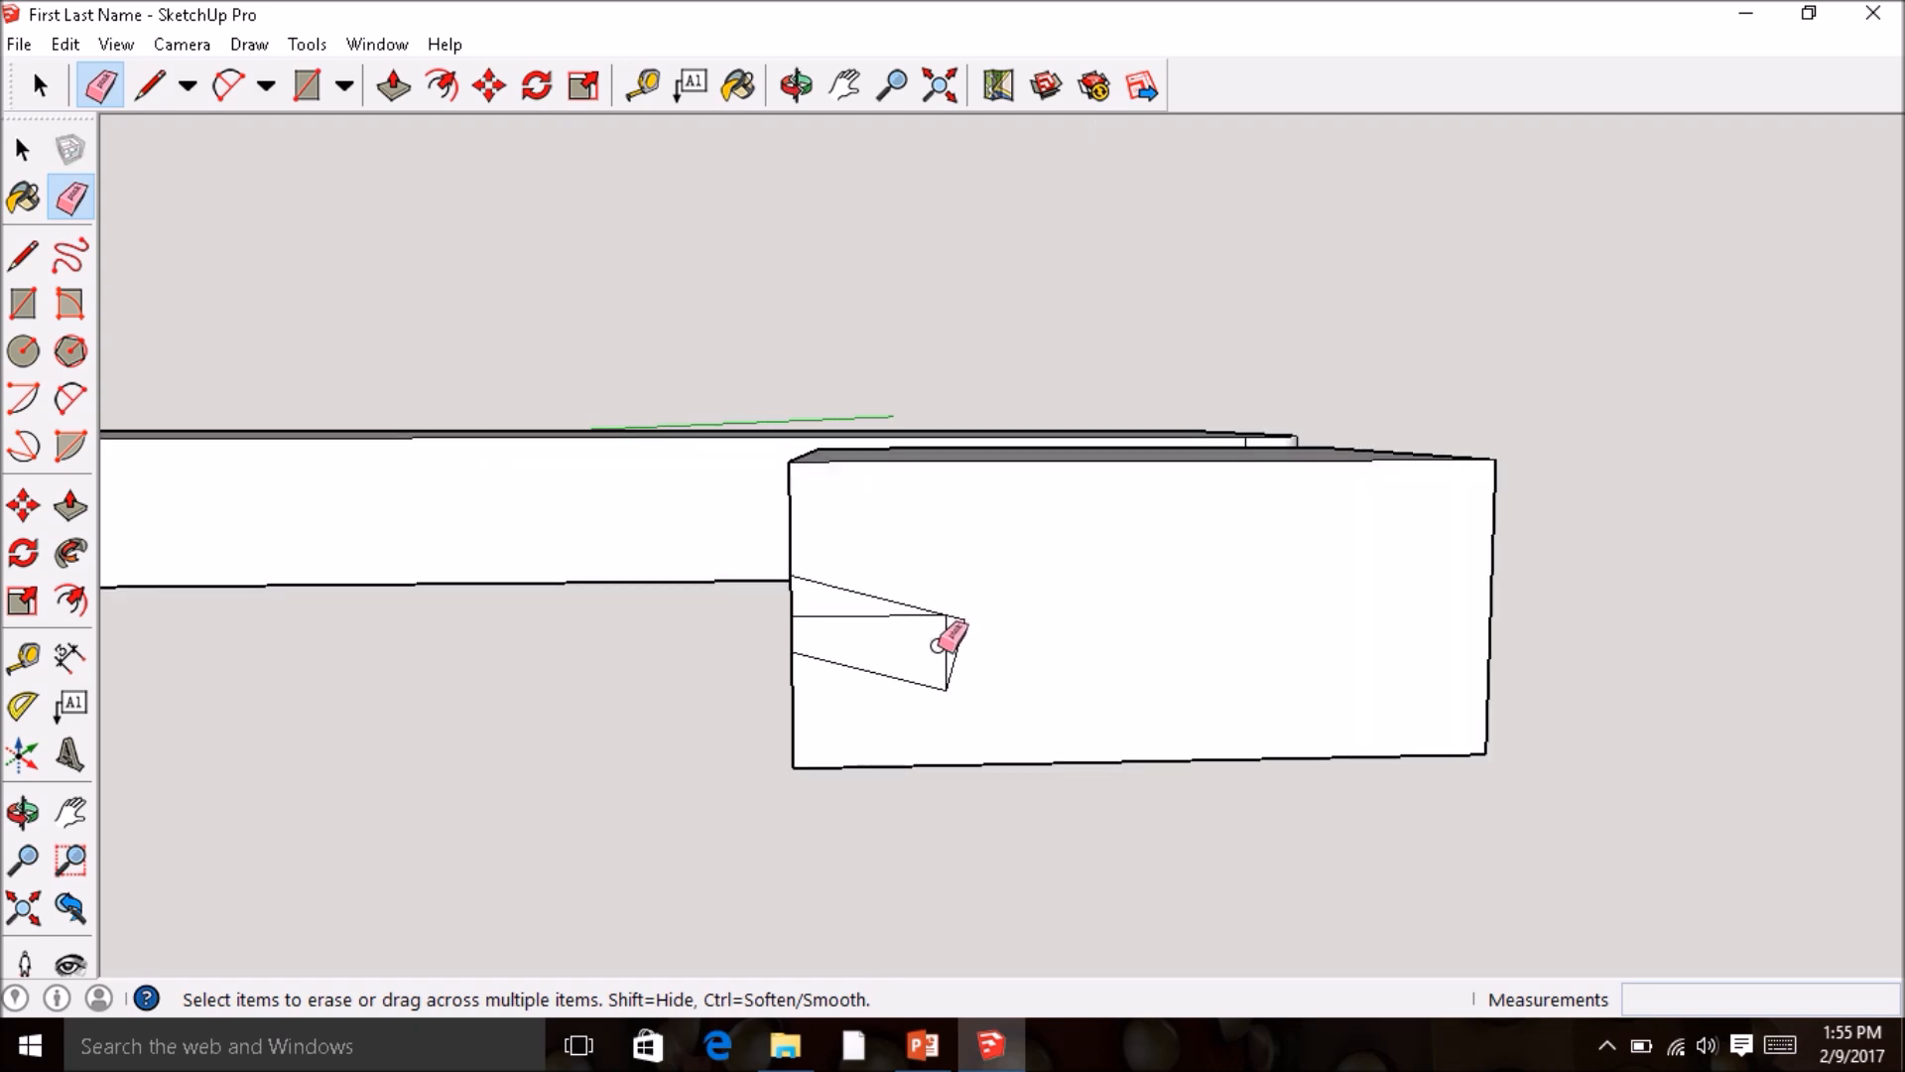
{"action": "left_click", "coordinate": [949, 643]}
{"action": "left_click", "coordinate": [877, 615]}
- Push the slanted slot profile 1 3/8 inches through the small block to cut the slot
{"action": "mouse_move", "coordinate": [880, 603]}
{"action": "middle_mouse_down"}
{"action": "mouse_move", "coordinate": [837, 629]}
{"action": "mouse_move", "coordinate": [1018, 647]}
{"action": "mouse_move", "coordinate": [1277, 739]}
{"action": "middle_mouse_up"}
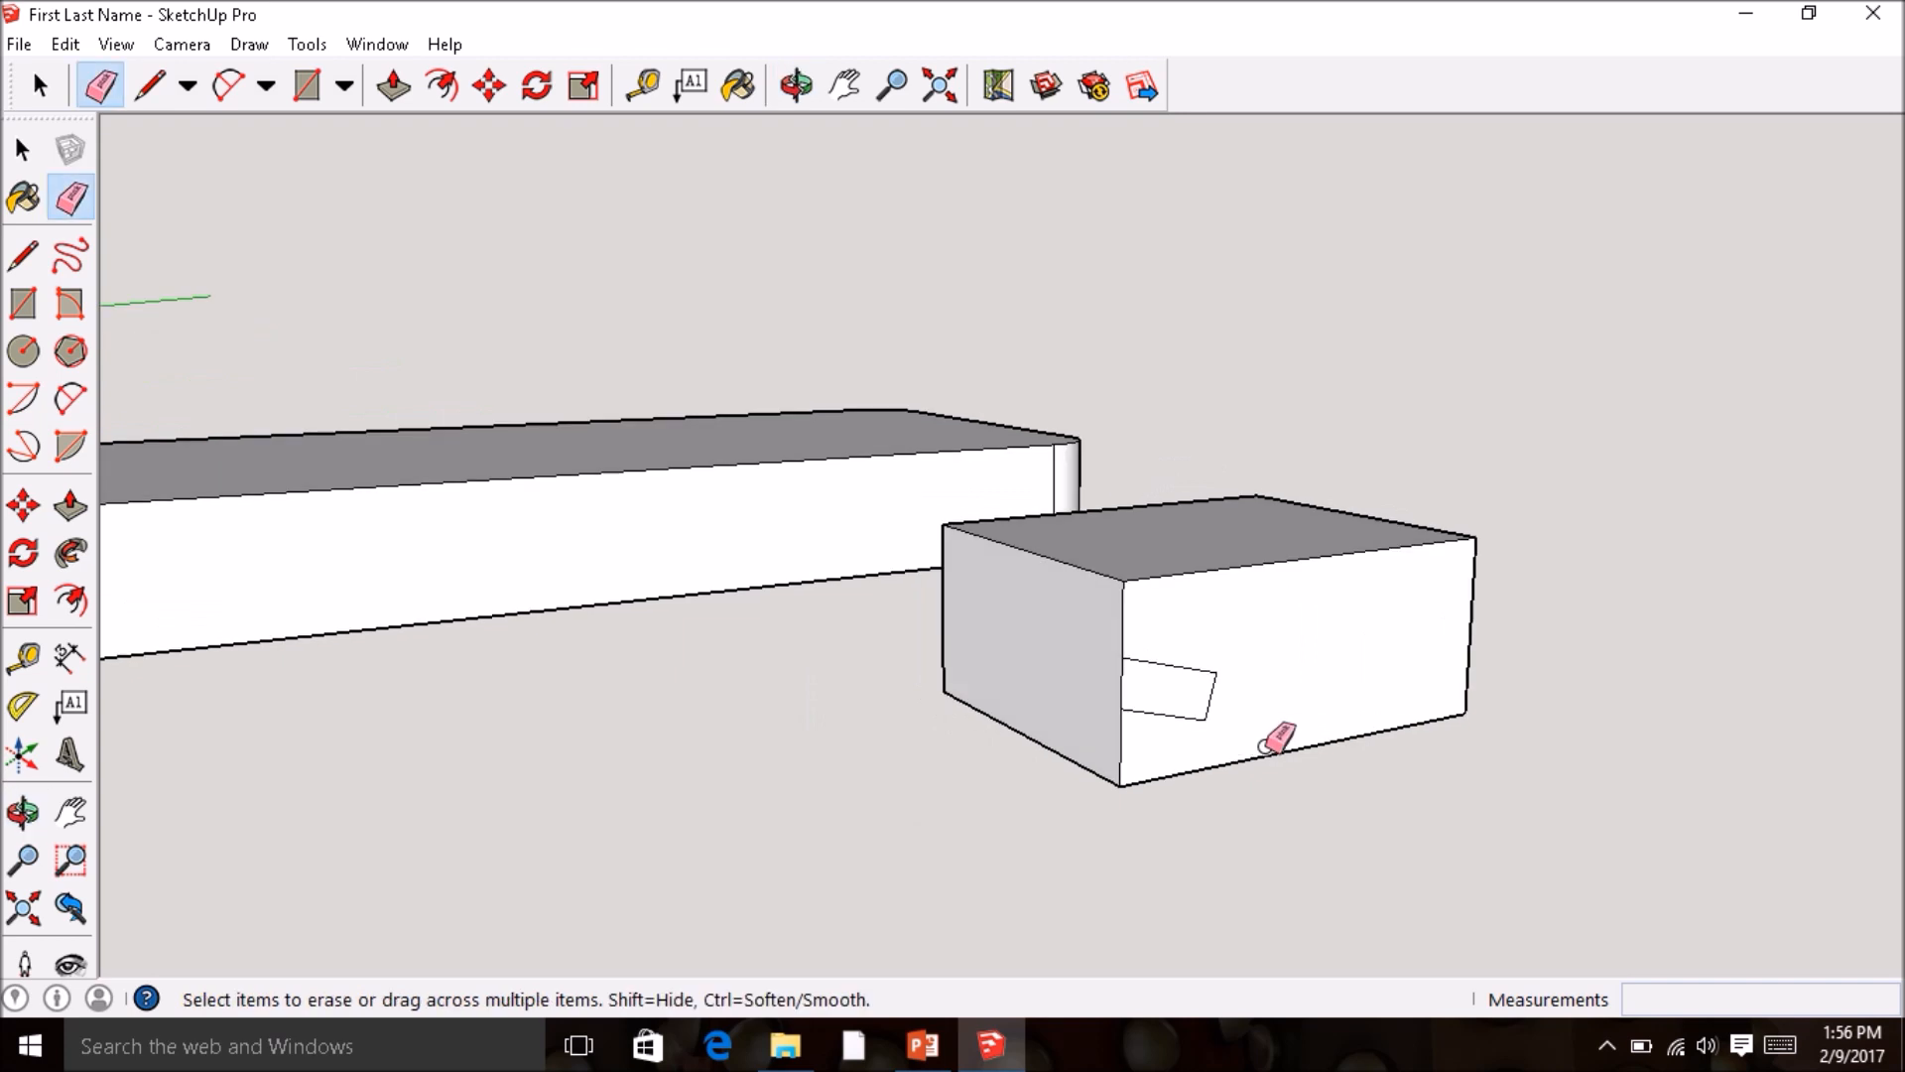
{"action": "left_click", "coordinate": [71, 507]}
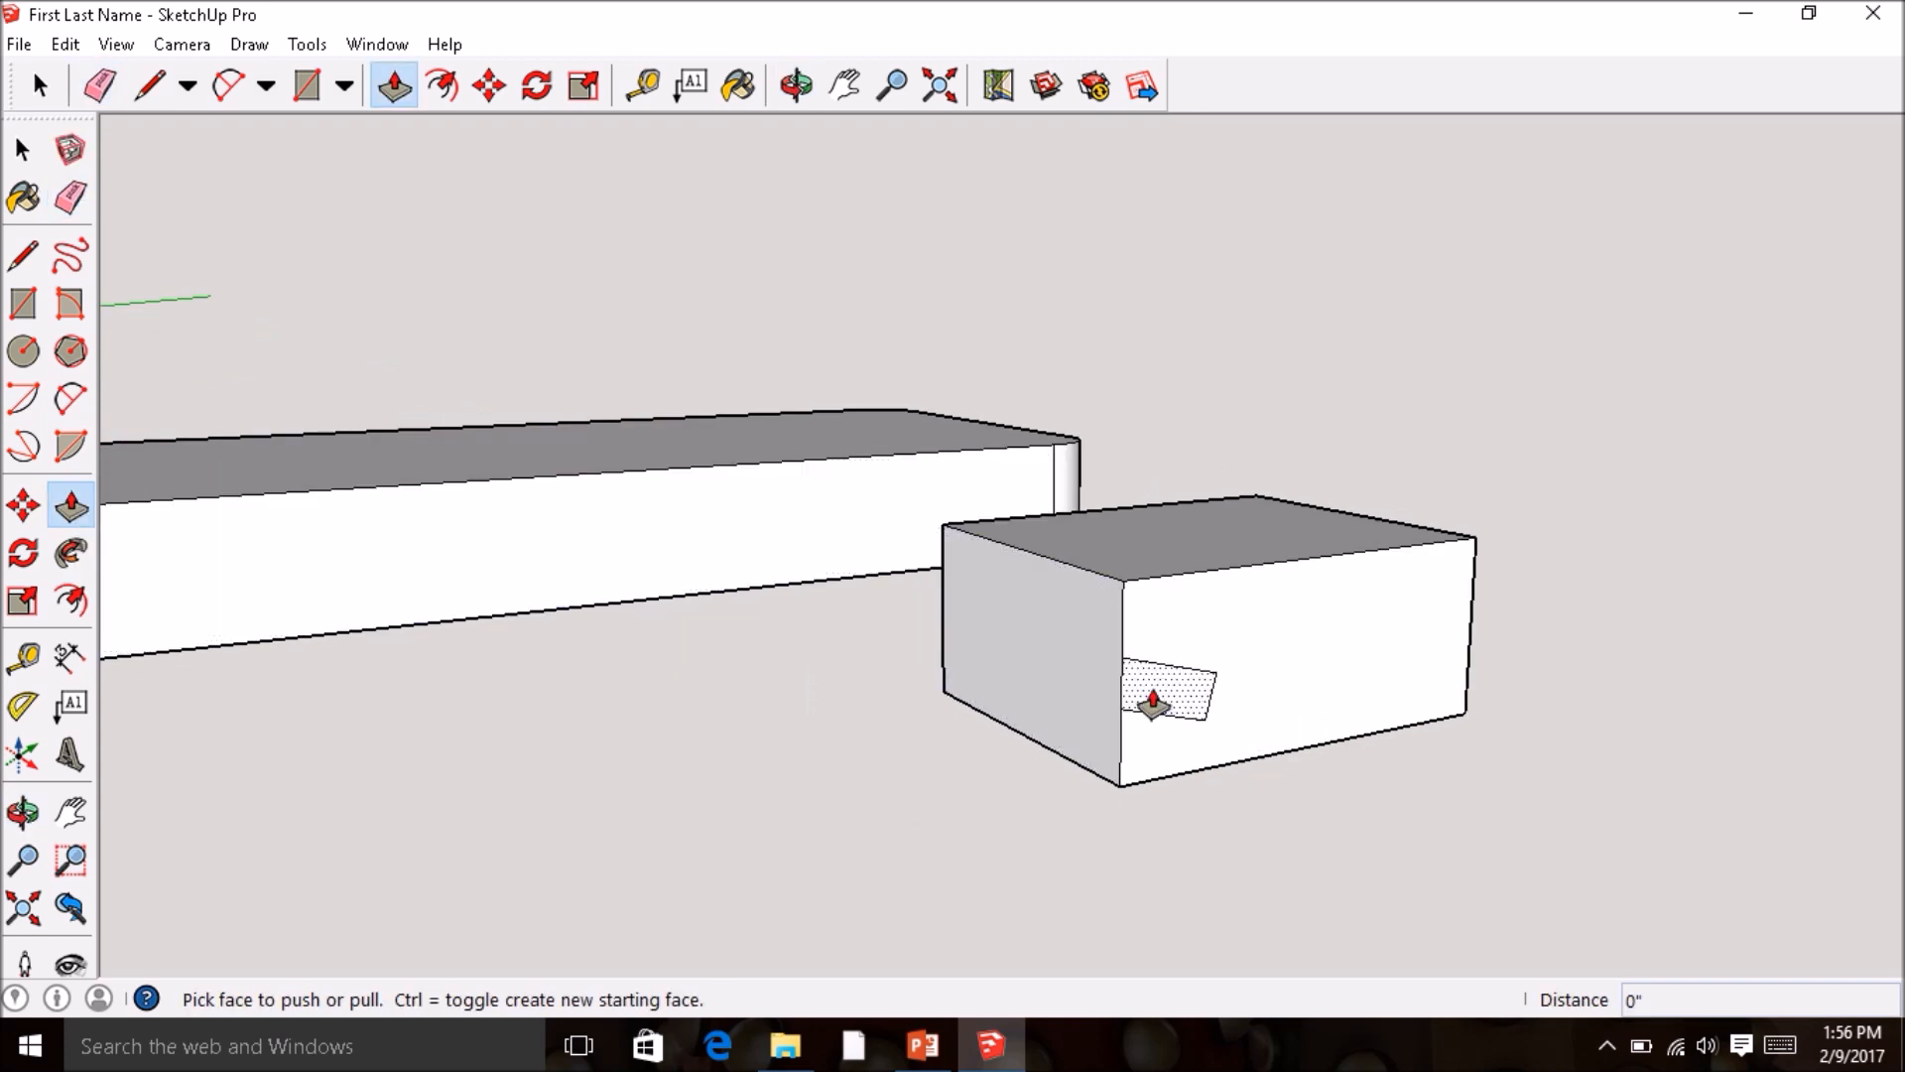
{"action": "left_click_drag", "start_coordinate": [1154, 703], "coordinate": [933, 643]}
- Move the whole slotted block by its bottom edge midpoint onto the midpoint of the board's top edge at the short end
{"action": "middle_click_drag", "start_coordinate": [910, 646], "coordinate": [837, 651]}
{"action": "middle_click_drag", "start_coordinate": [1081, 625], "coordinate": [1266, 556]}
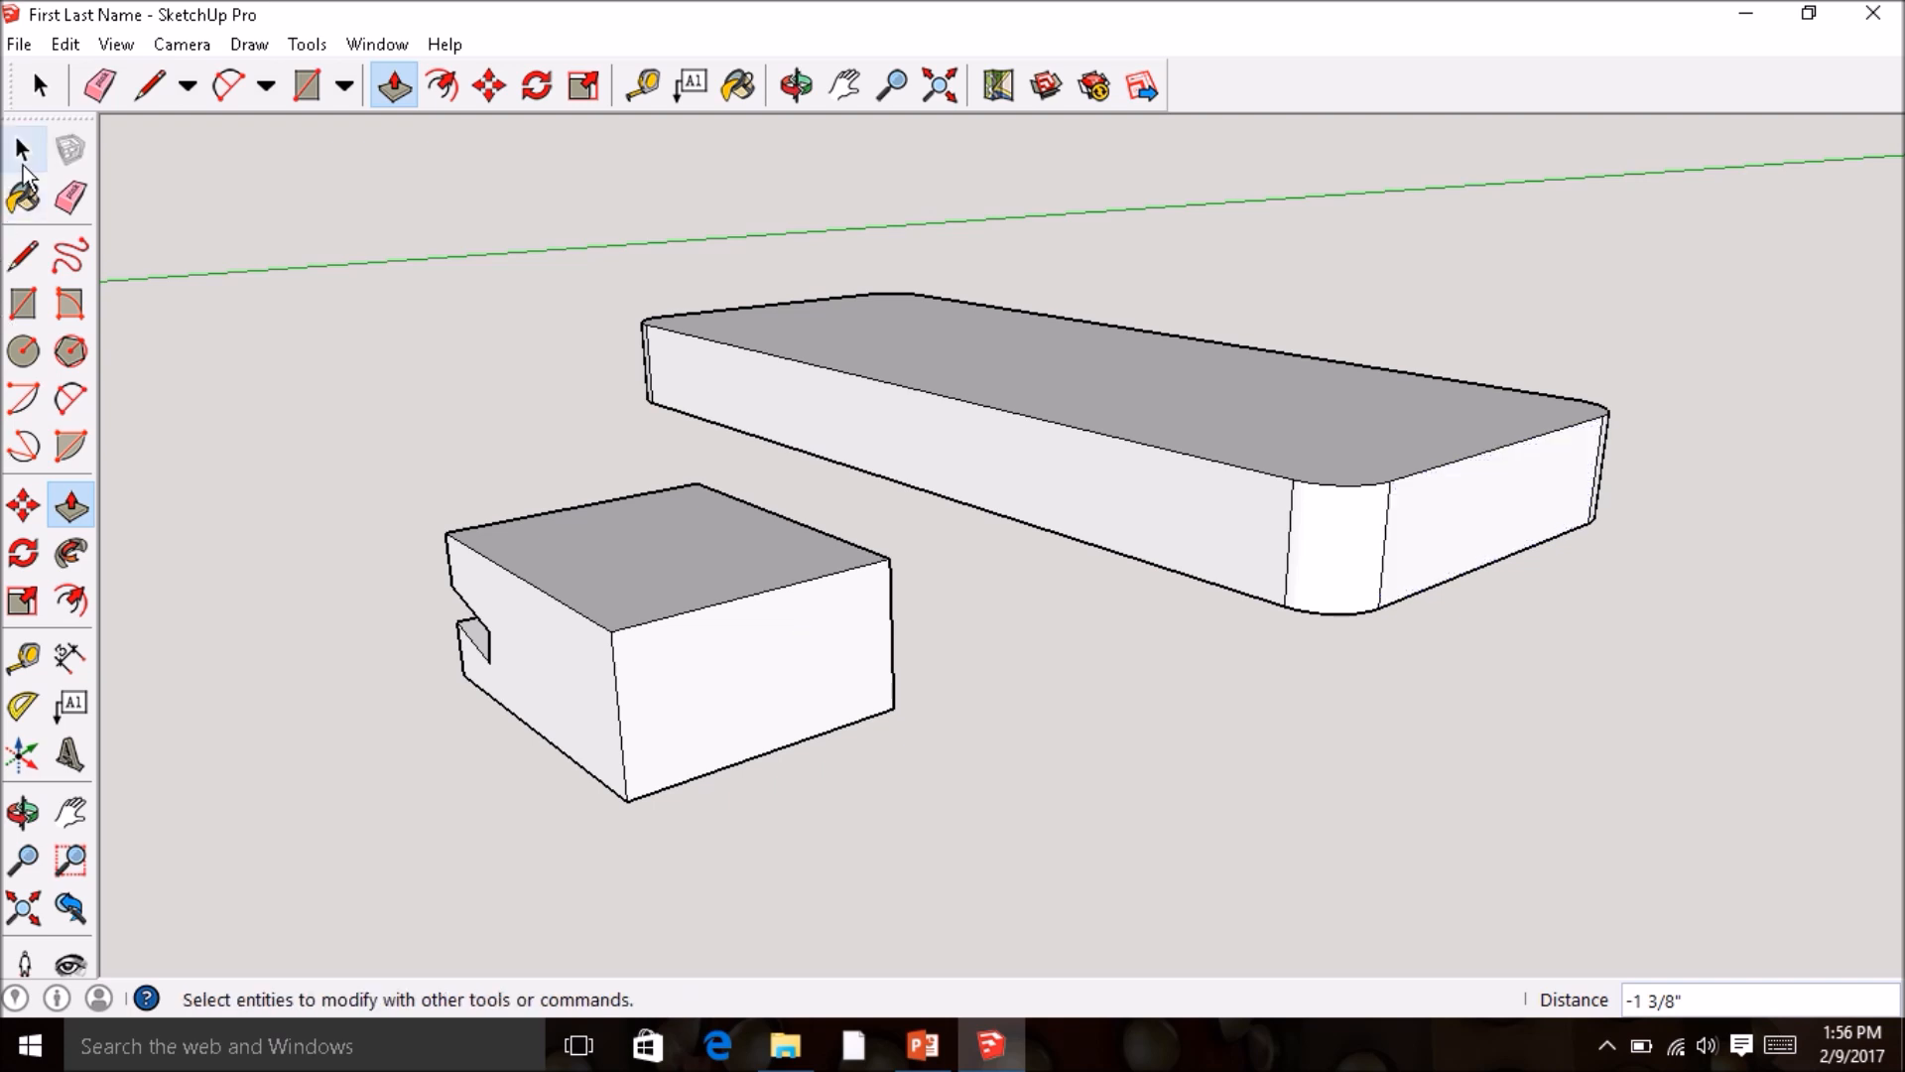
{"action": "left_click", "coordinate": [24, 151]}
{"action": "middle_click_drag", "start_coordinate": [353, 468], "coordinate": [217, 473]}
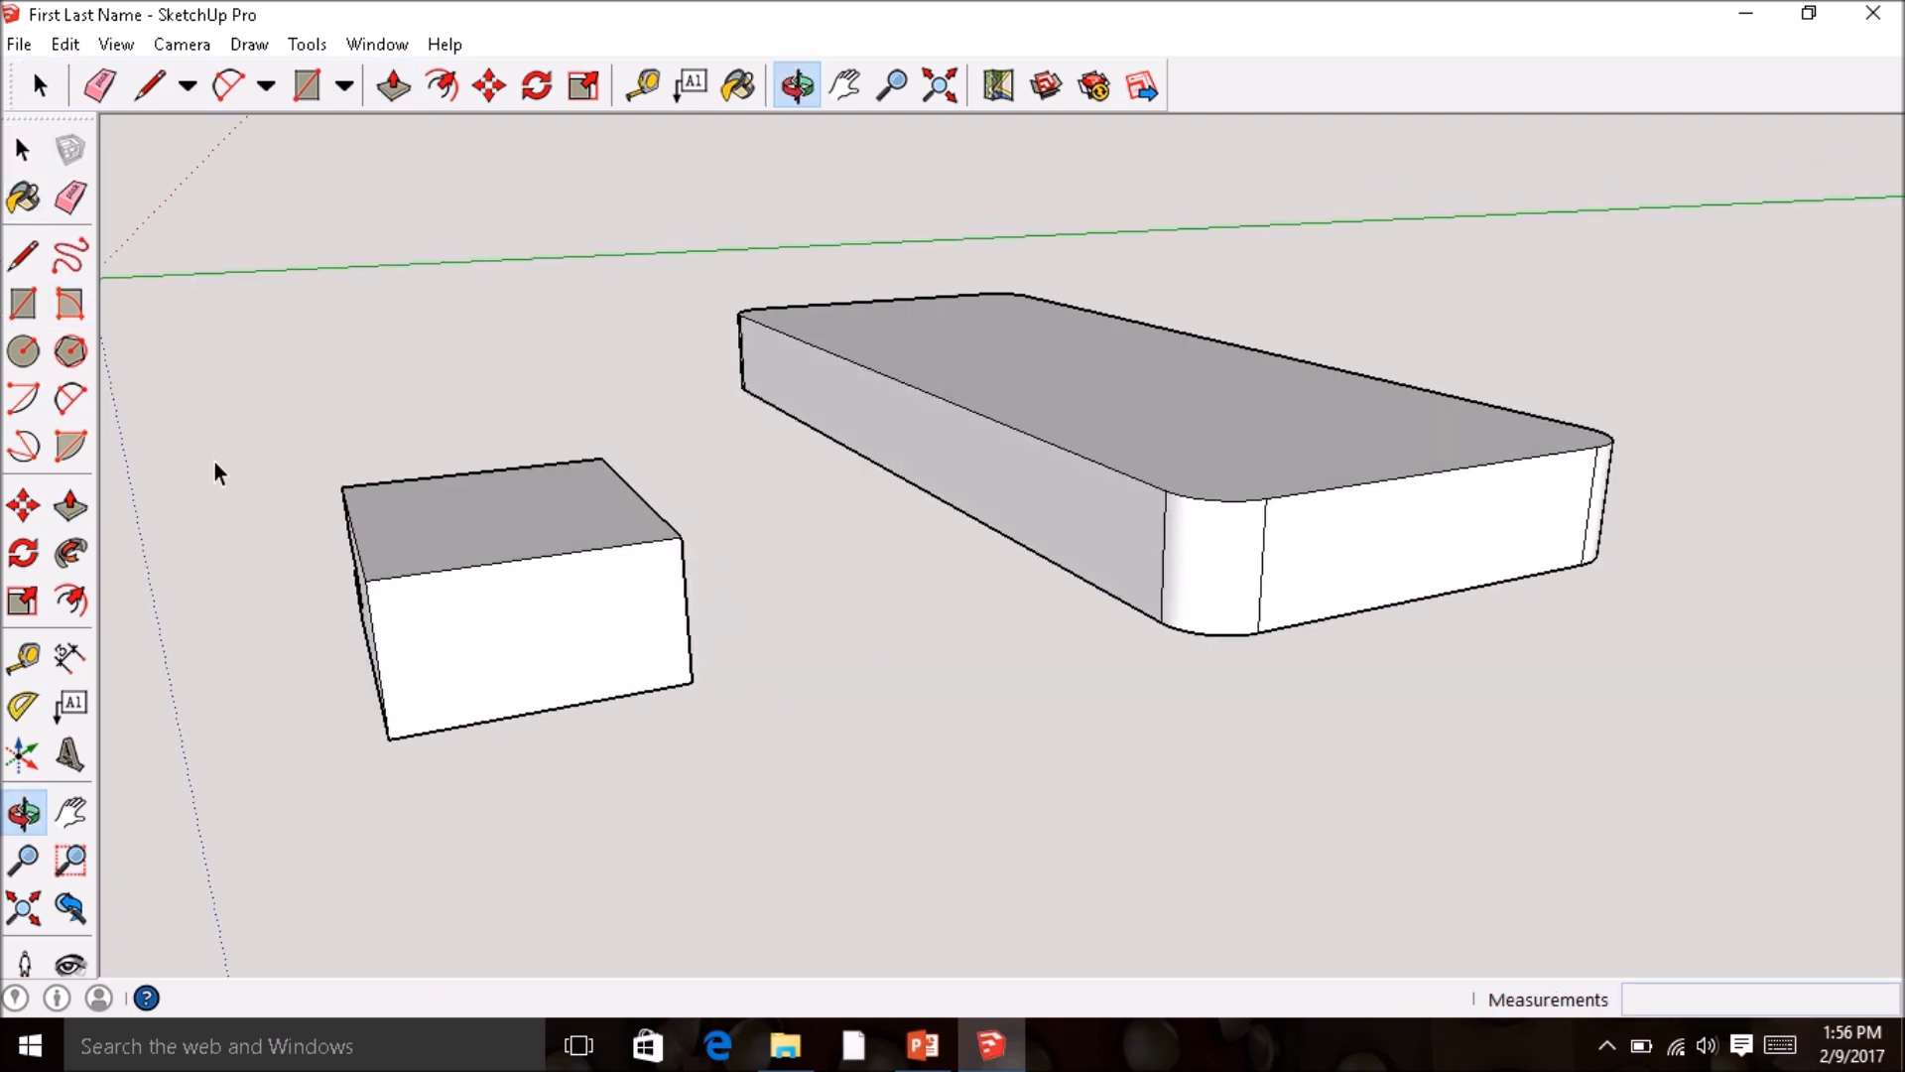
{"action": "left_click_drag", "start_coordinate": [717, 747], "coordinate": [582, 577]}
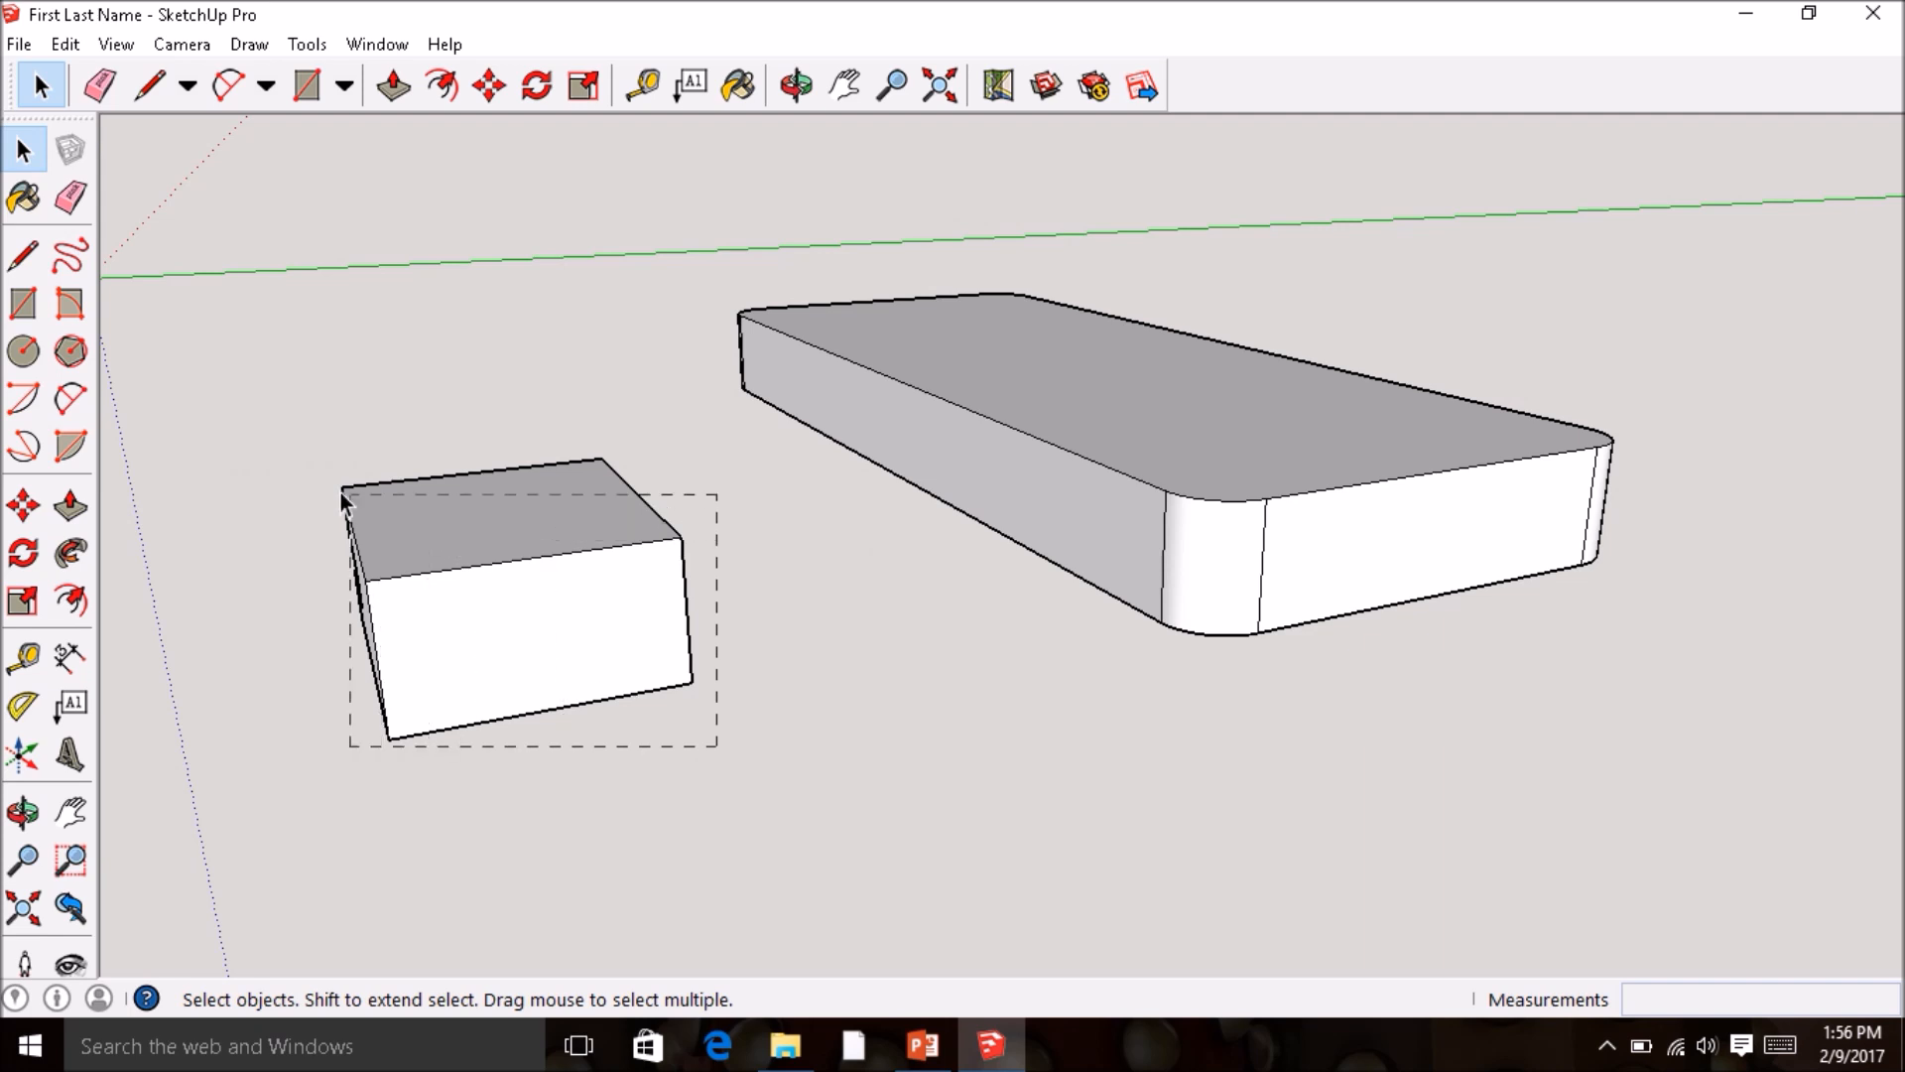
{"action": "left_click_drag", "start_coordinate": [249, 438], "coordinate": [243, 416]}
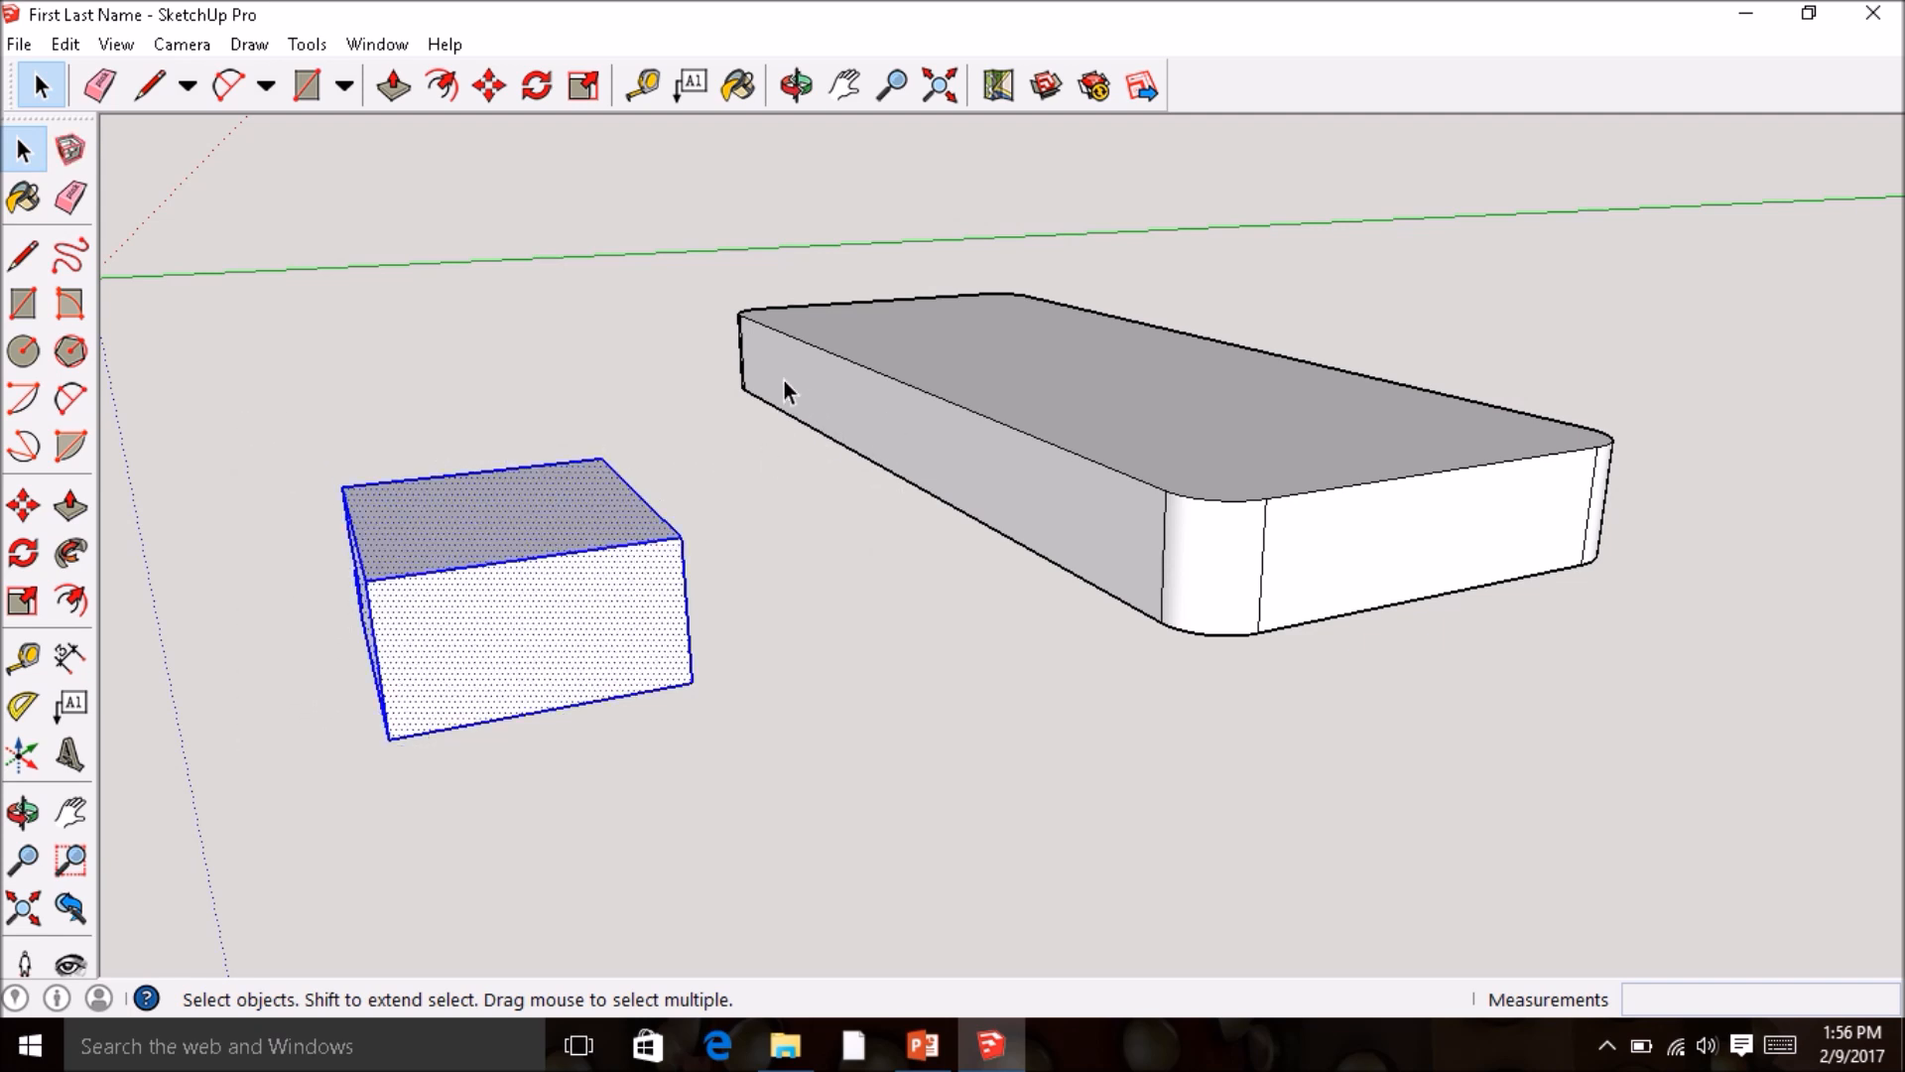
{"action": "middle_click_drag", "start_coordinate": [756, 760], "coordinate": [635, 692]}
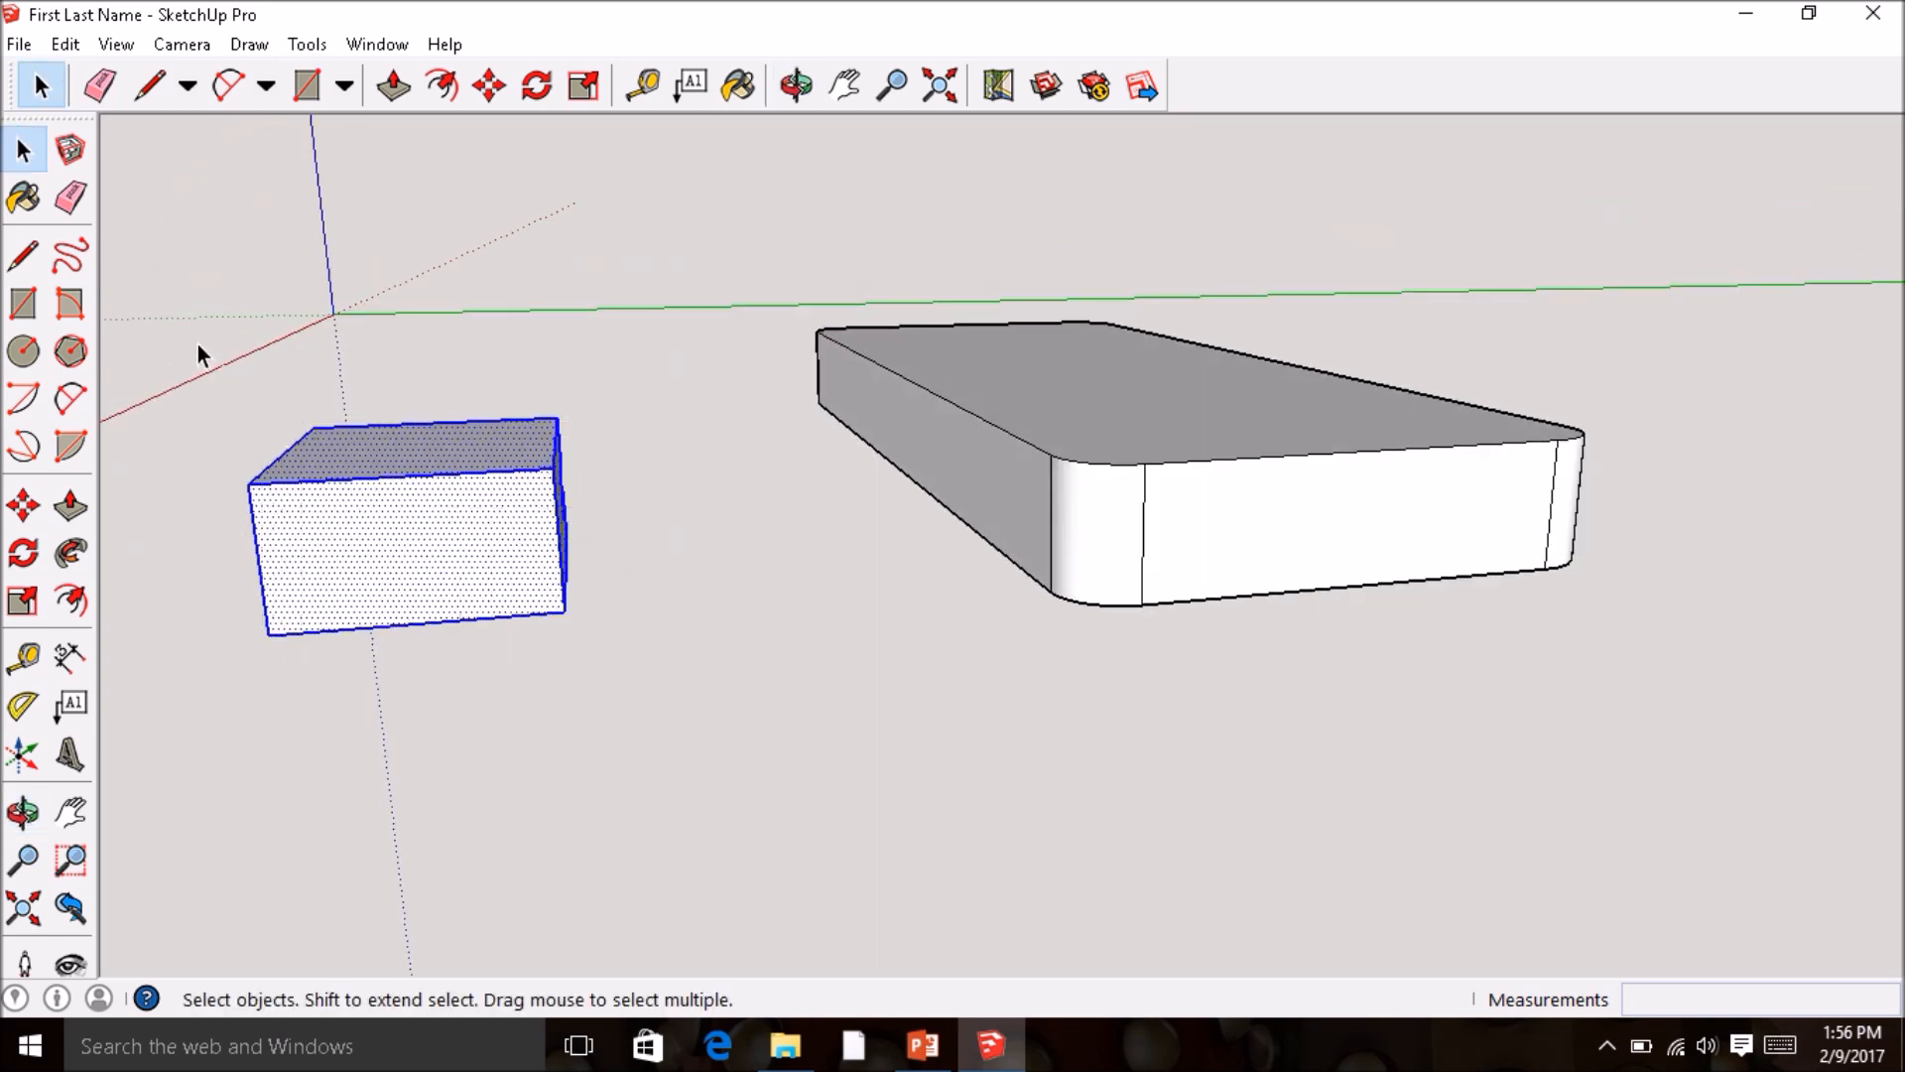
{"action": "left_click", "coordinate": [25, 508]}
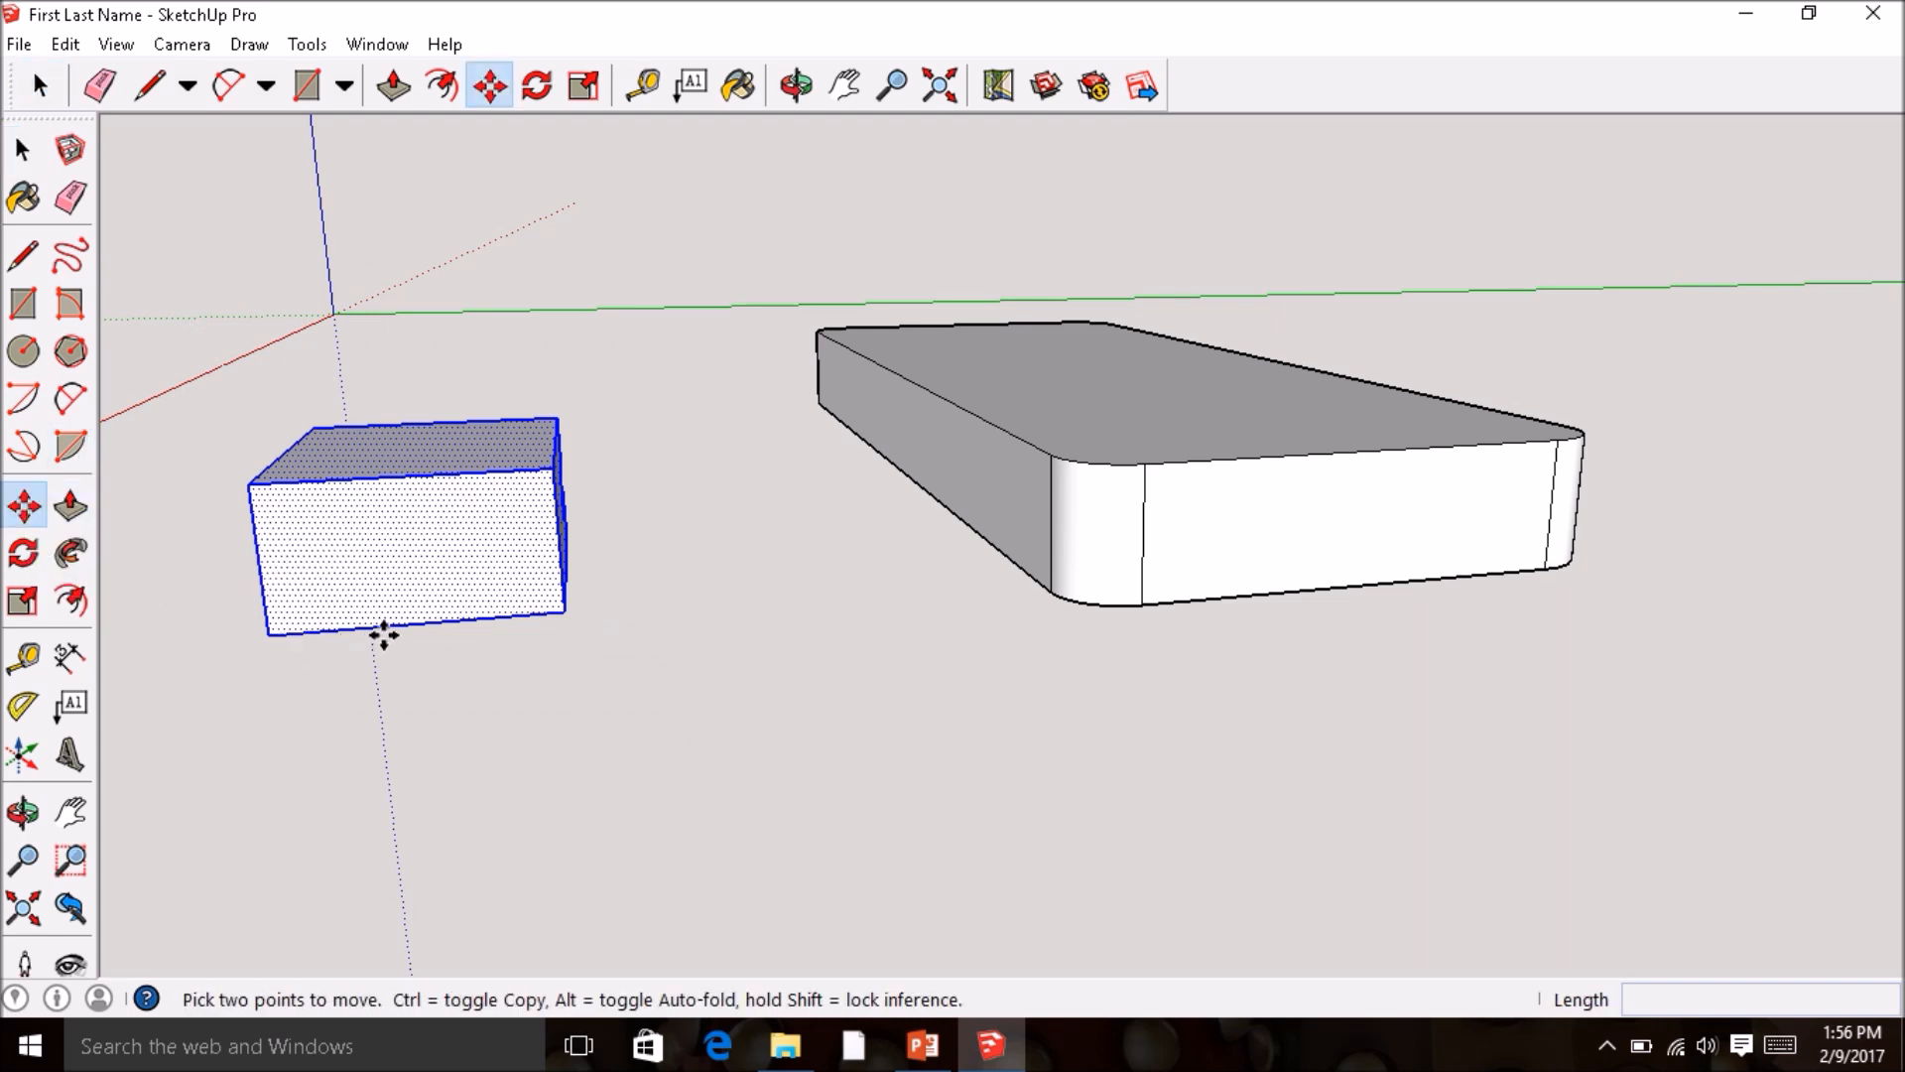
{"action": "left_click", "coordinate": [419, 621]}
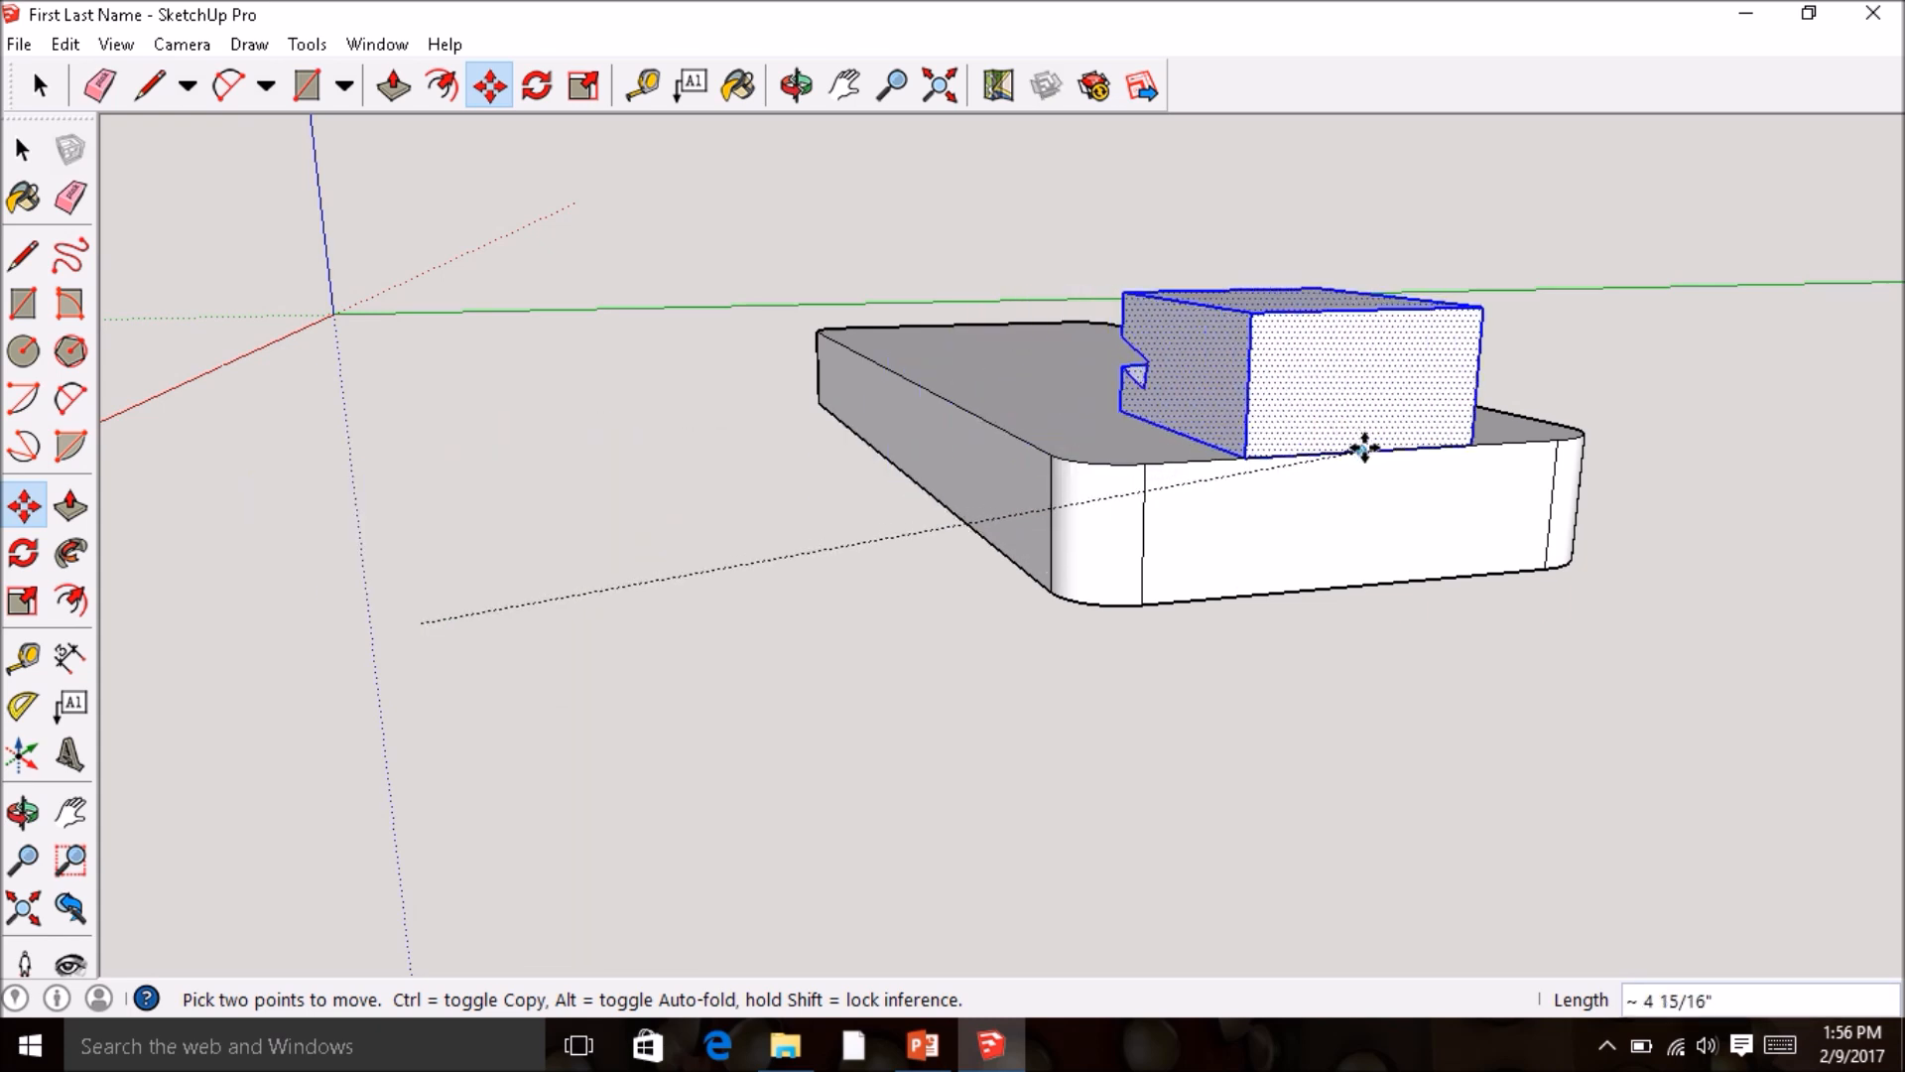
{"action": "left_click", "coordinate": [1365, 455]}
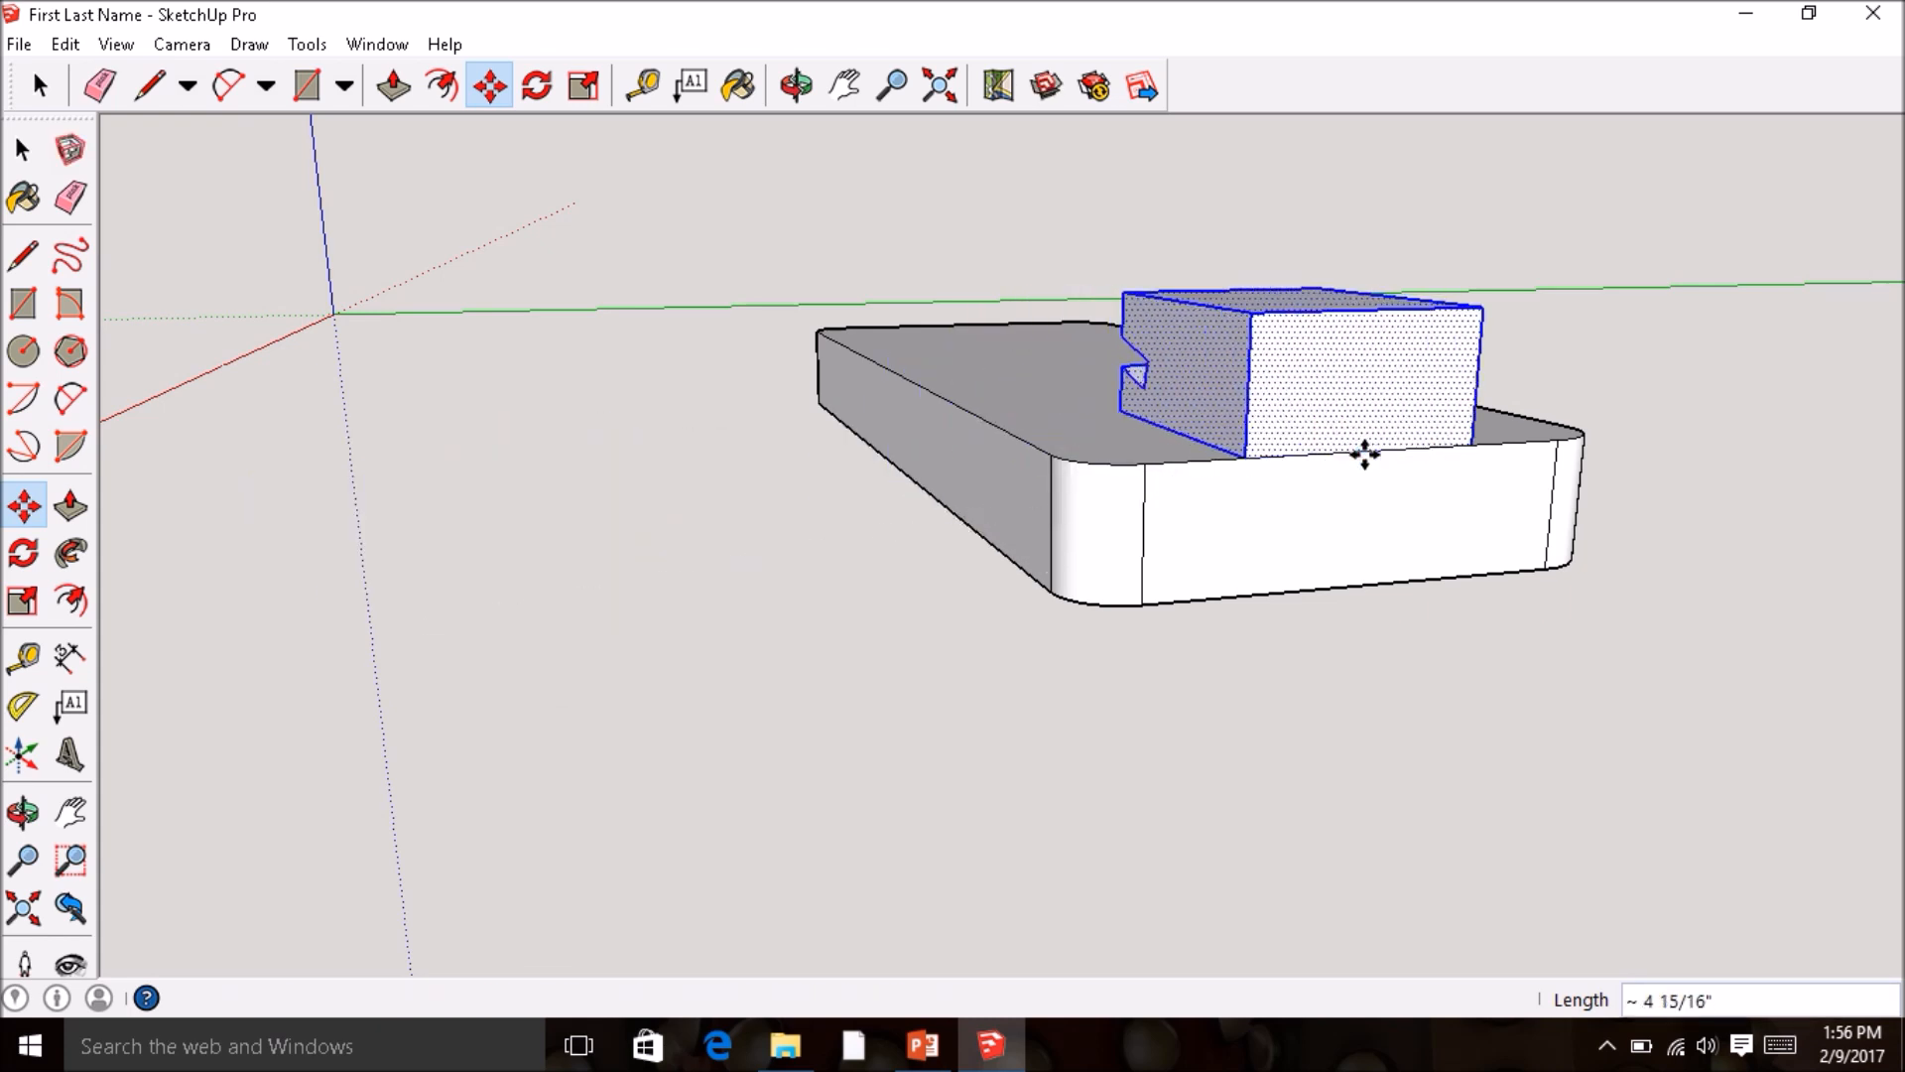
- Draw a layout line on the block's top face, running inward from the midpoint of the edge flush with the board's end
{"action": "middle_click_drag", "start_coordinate": [1395, 456], "coordinate": [839, 525]}
{"action": "middle_click_drag", "start_coordinate": [595, 554], "coordinate": [1098, 526]}
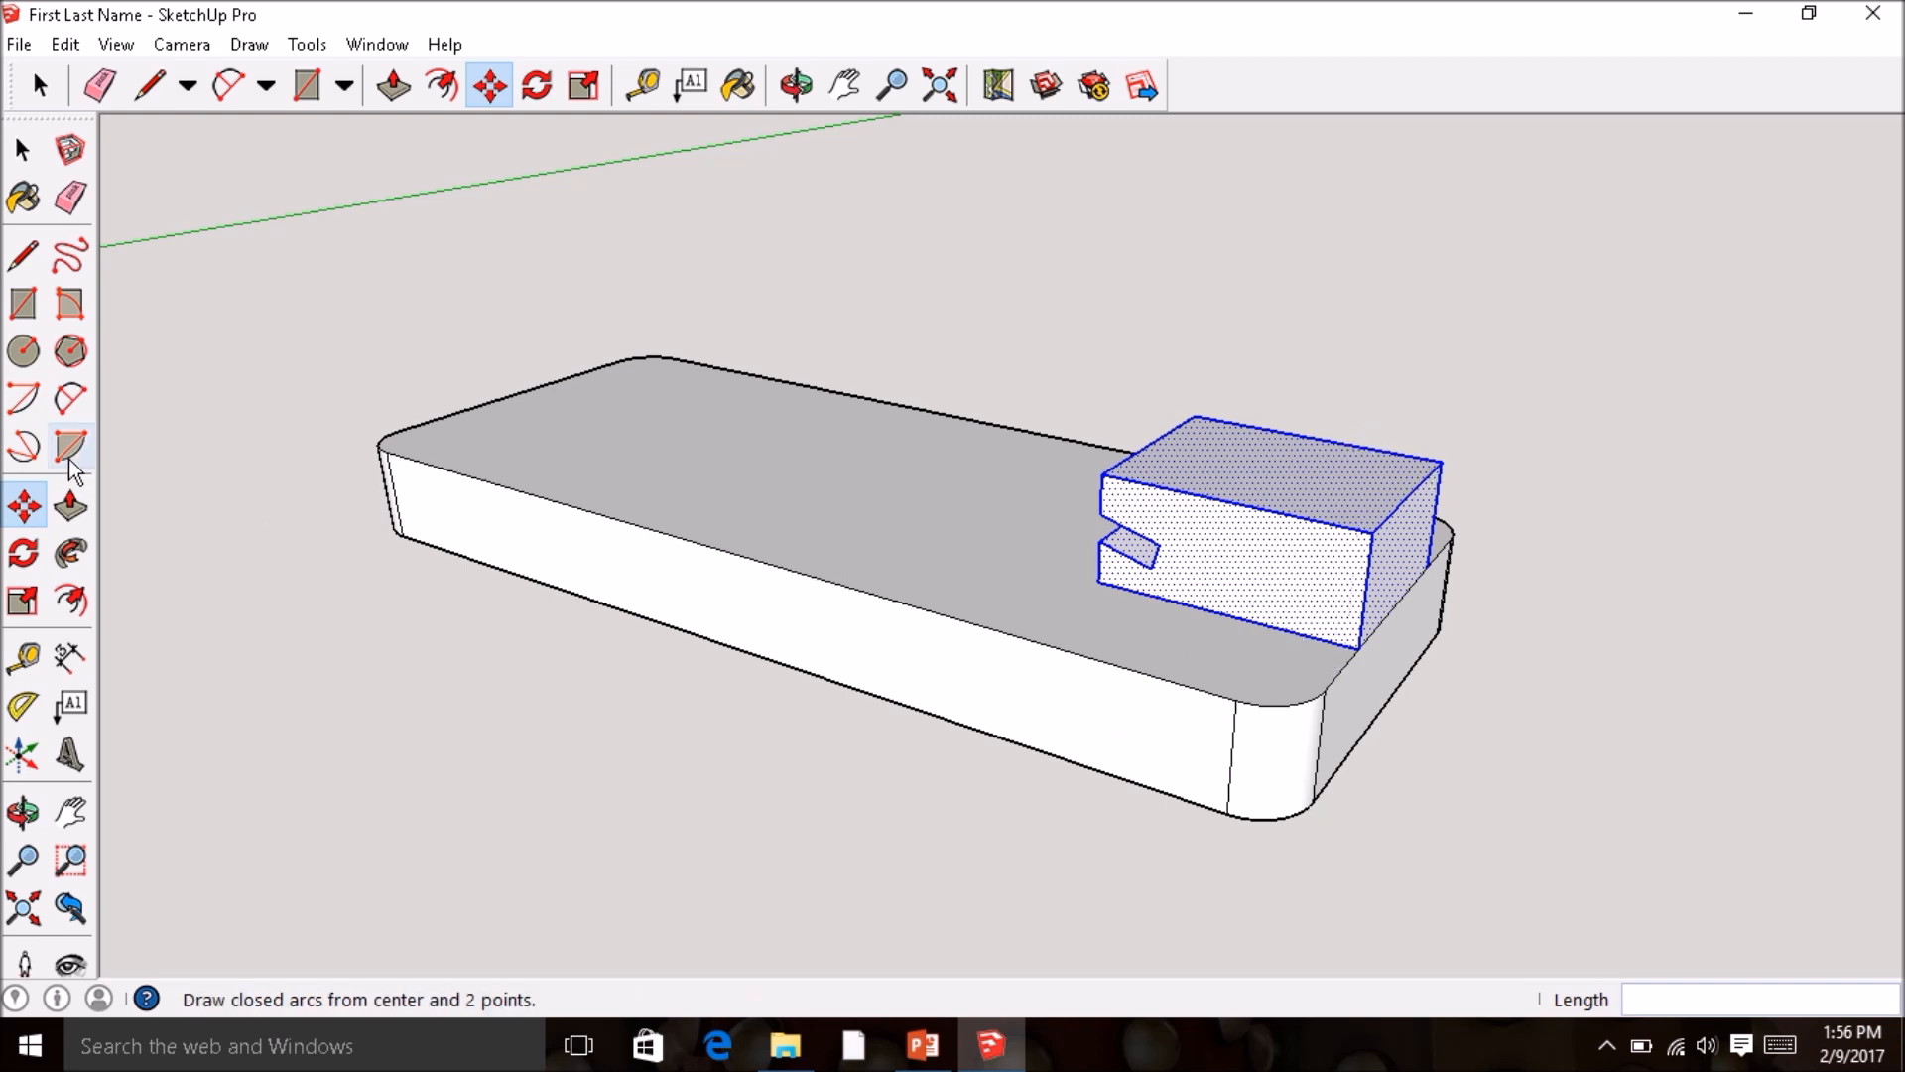
{"action": "left_click", "coordinate": [30, 258]}
{"action": "middle_click_drag", "start_coordinate": [1127, 378], "coordinate": [634, 523]}
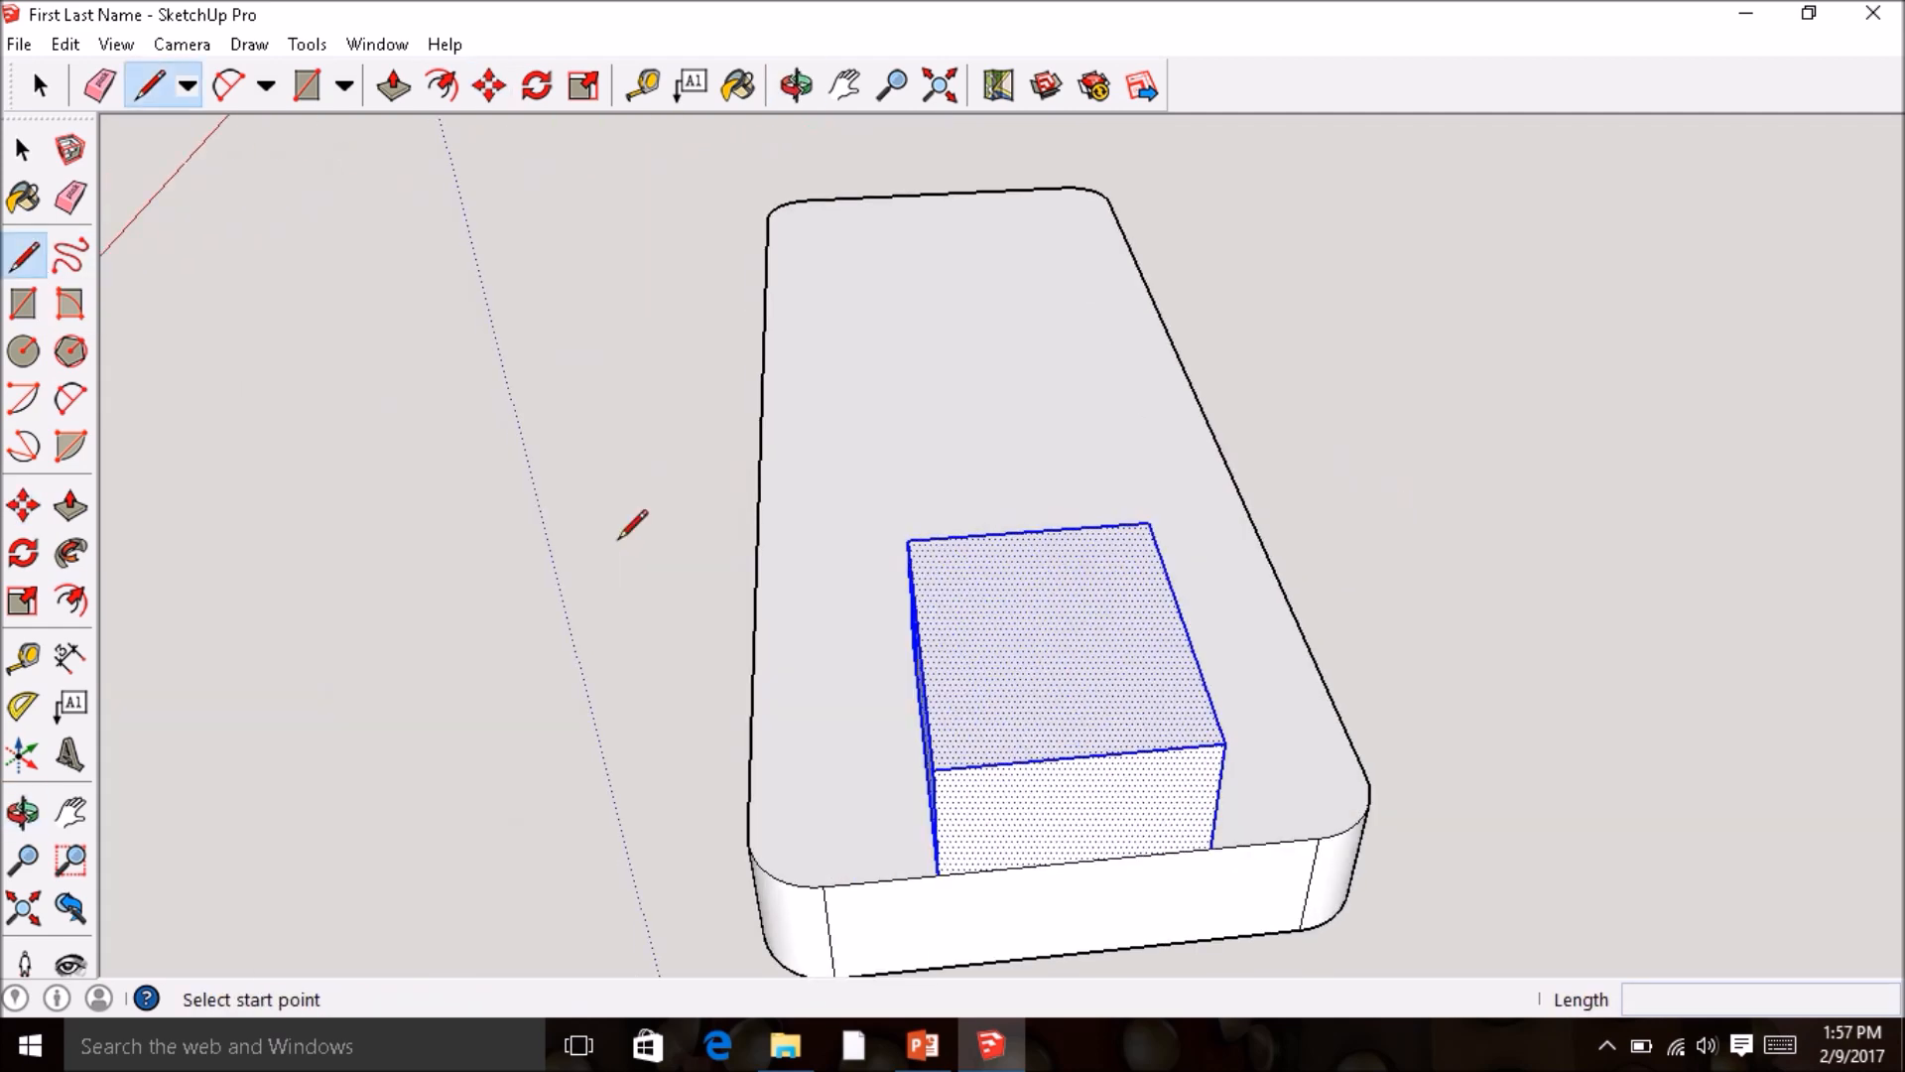
{"action": "left_click", "coordinate": [1080, 756]}
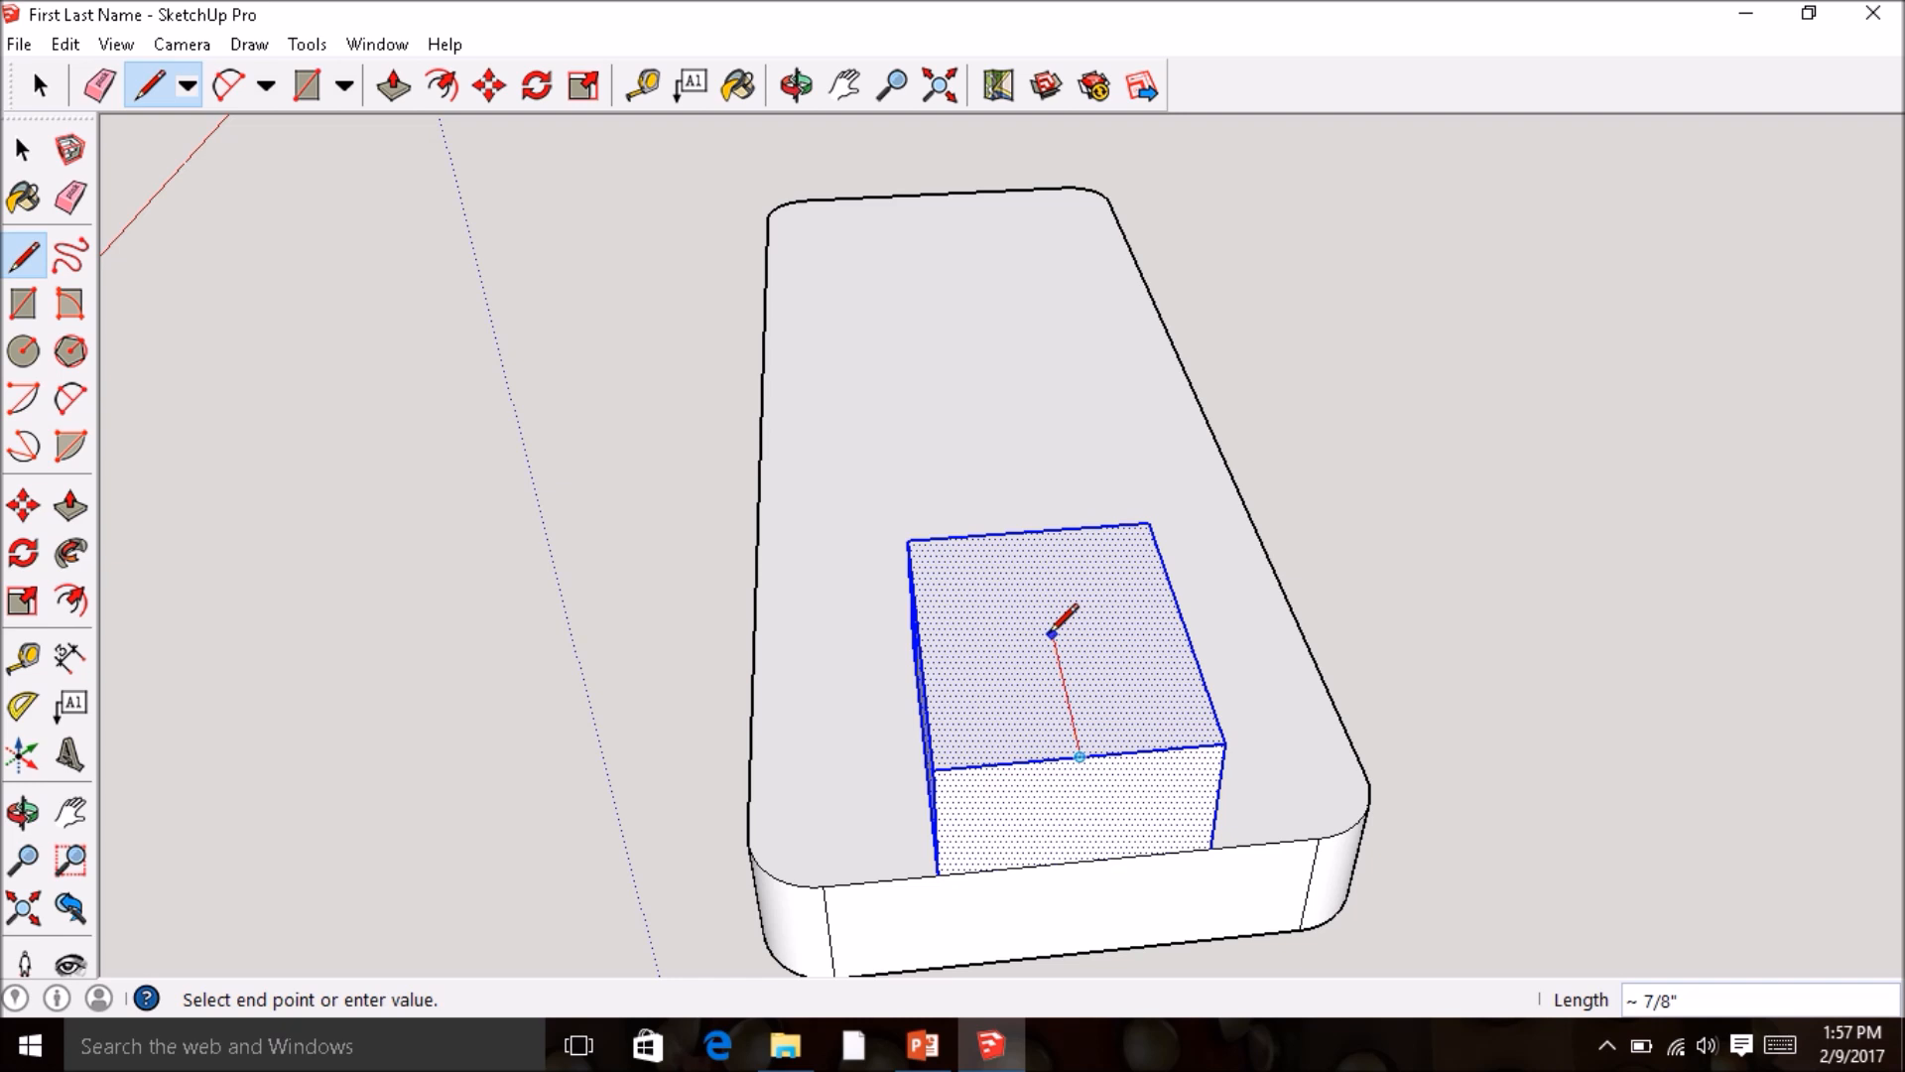
{"action": "key", "text": "Return"}
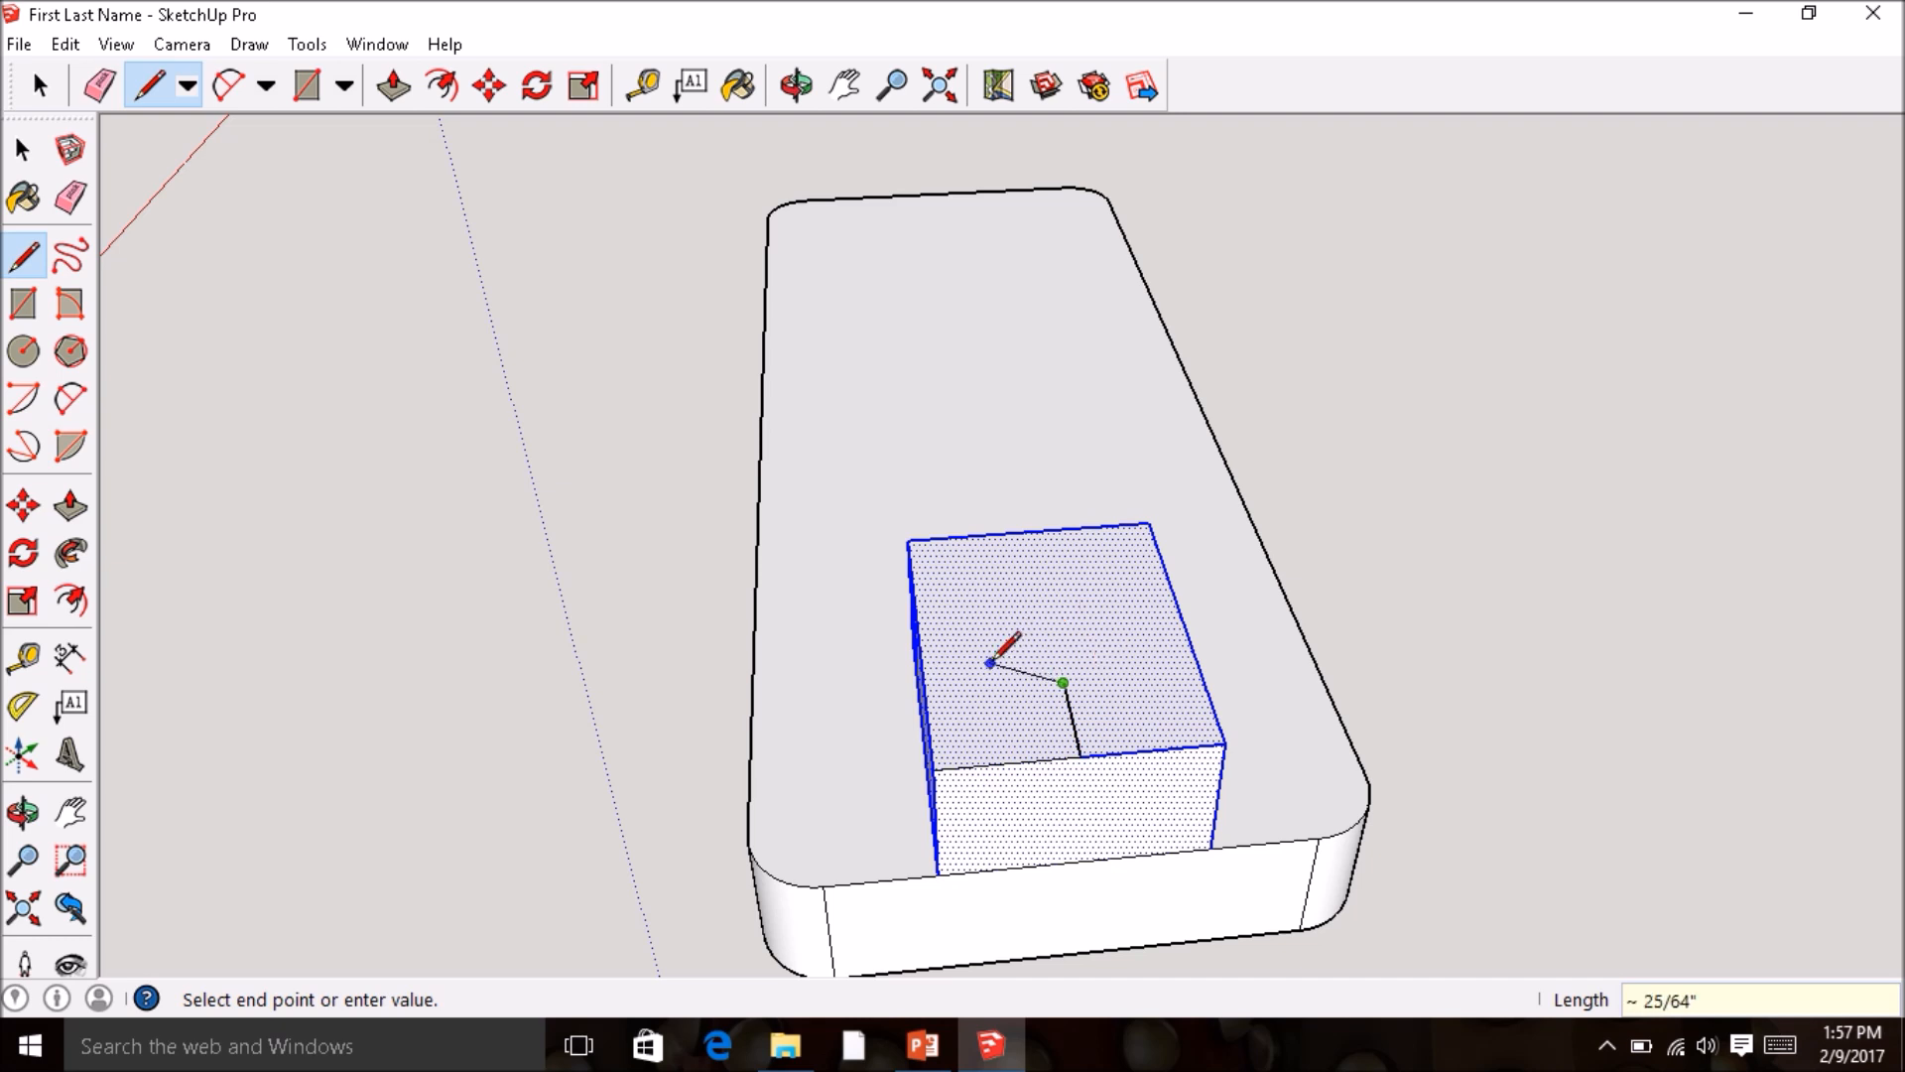
- Draw a 3/16-inch radius circle on the block's top face, centred on the inner end of the layout line
{"action": "left_click", "coordinate": [24, 351]}
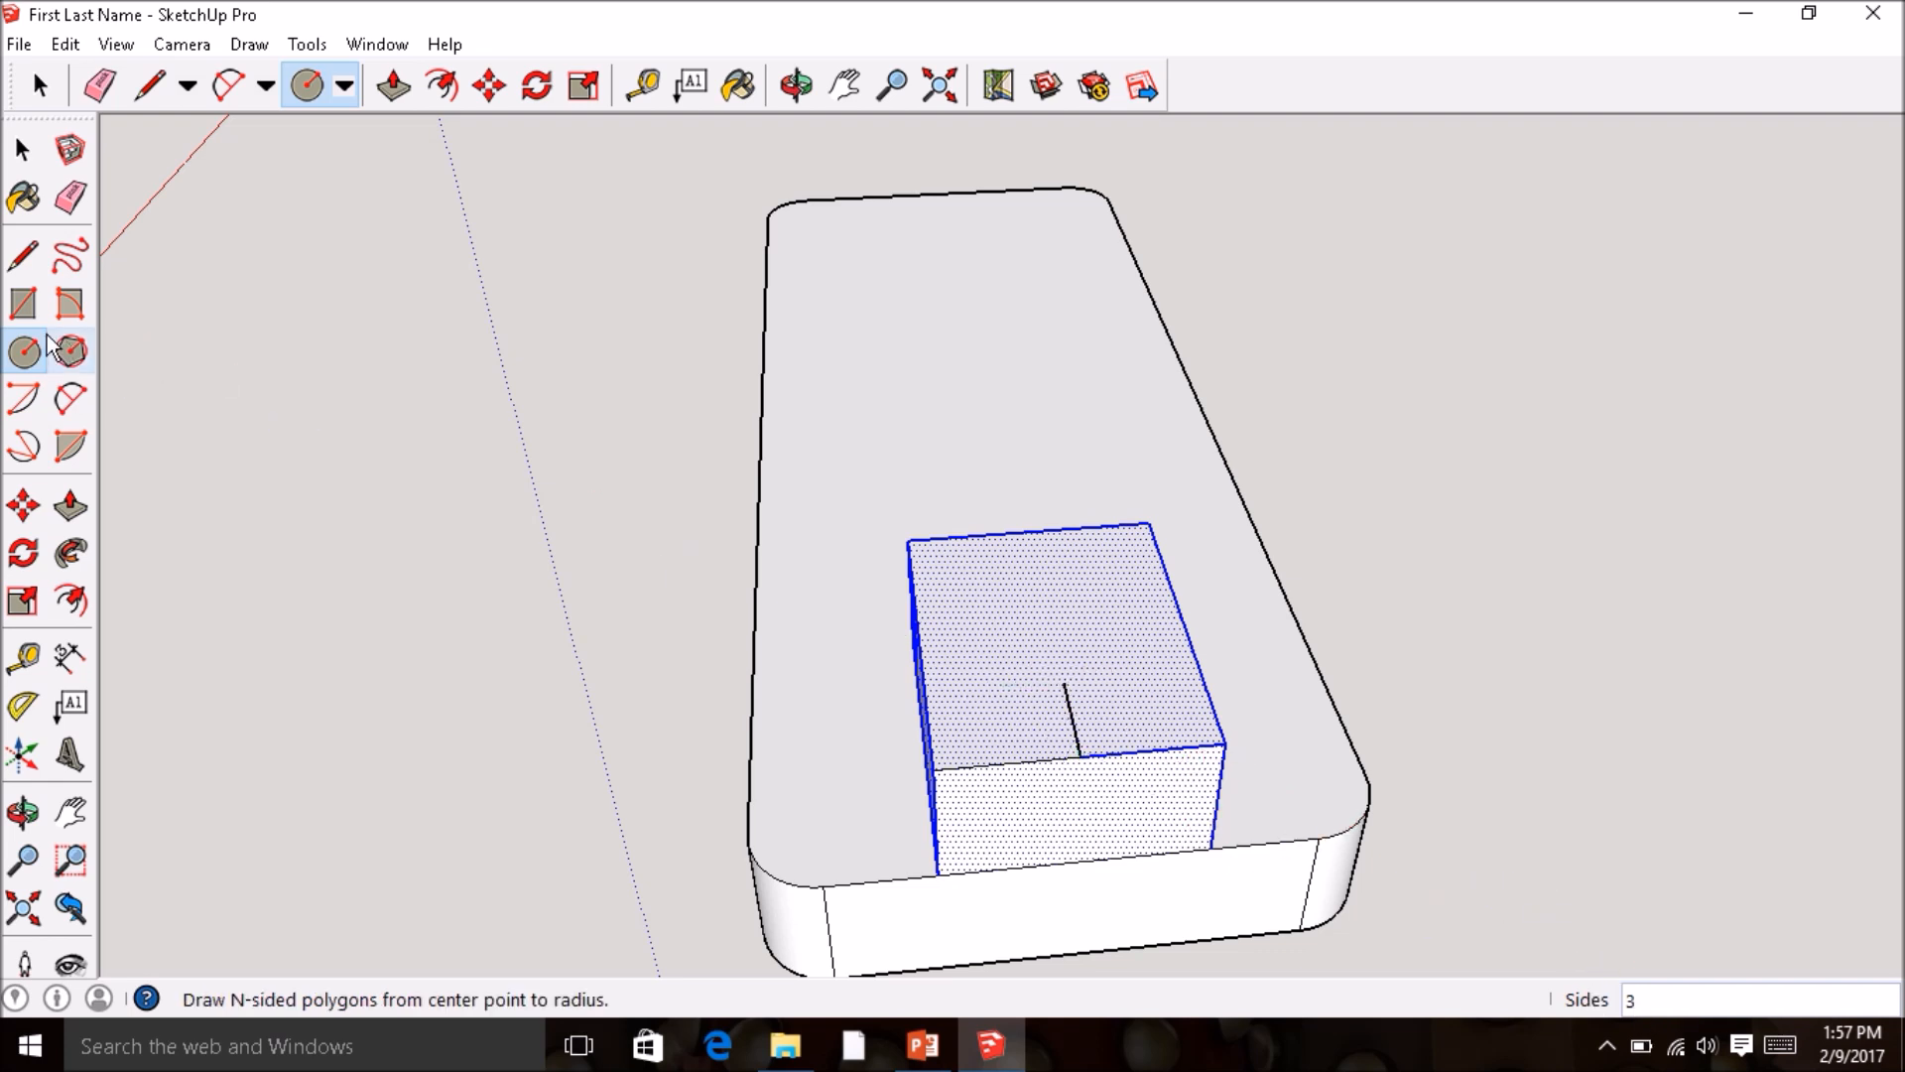
{"action": "left_click", "coordinate": [1064, 683]}
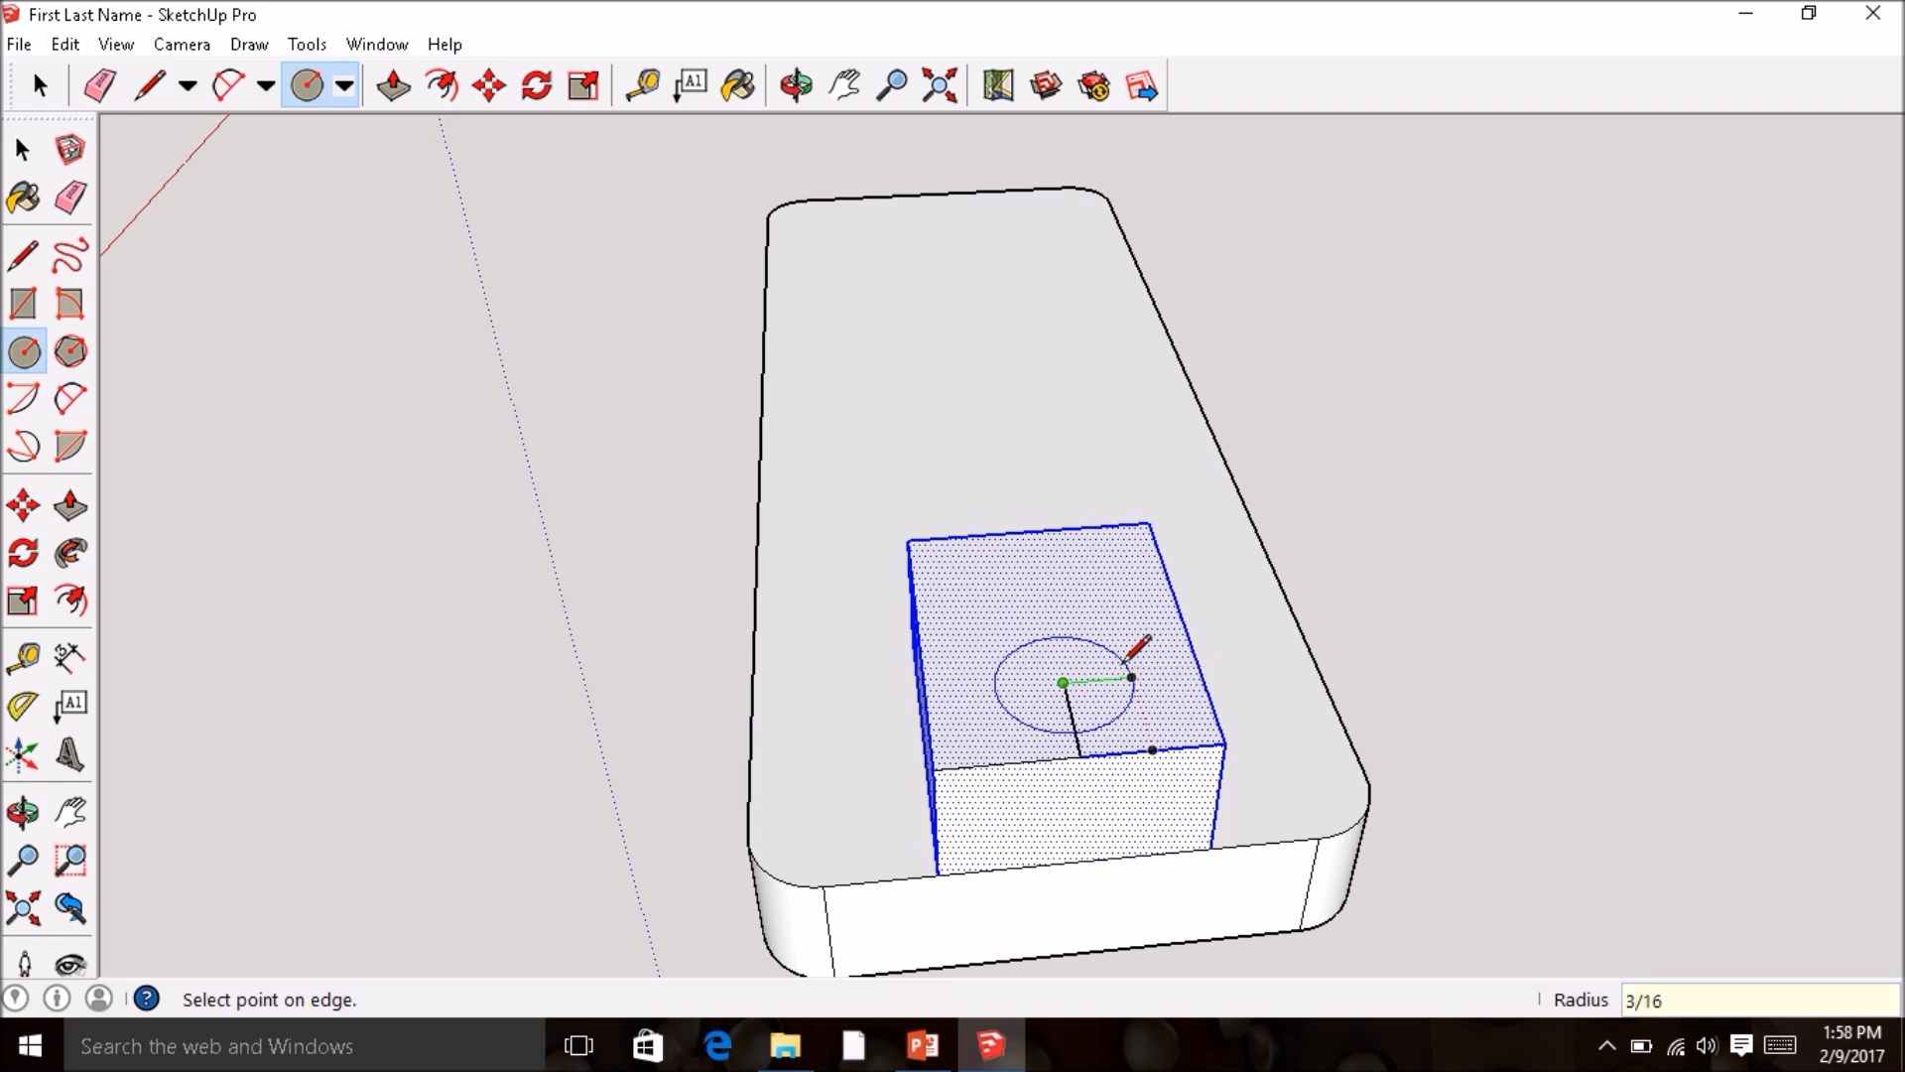
{"action": "key", "text": "Return"}
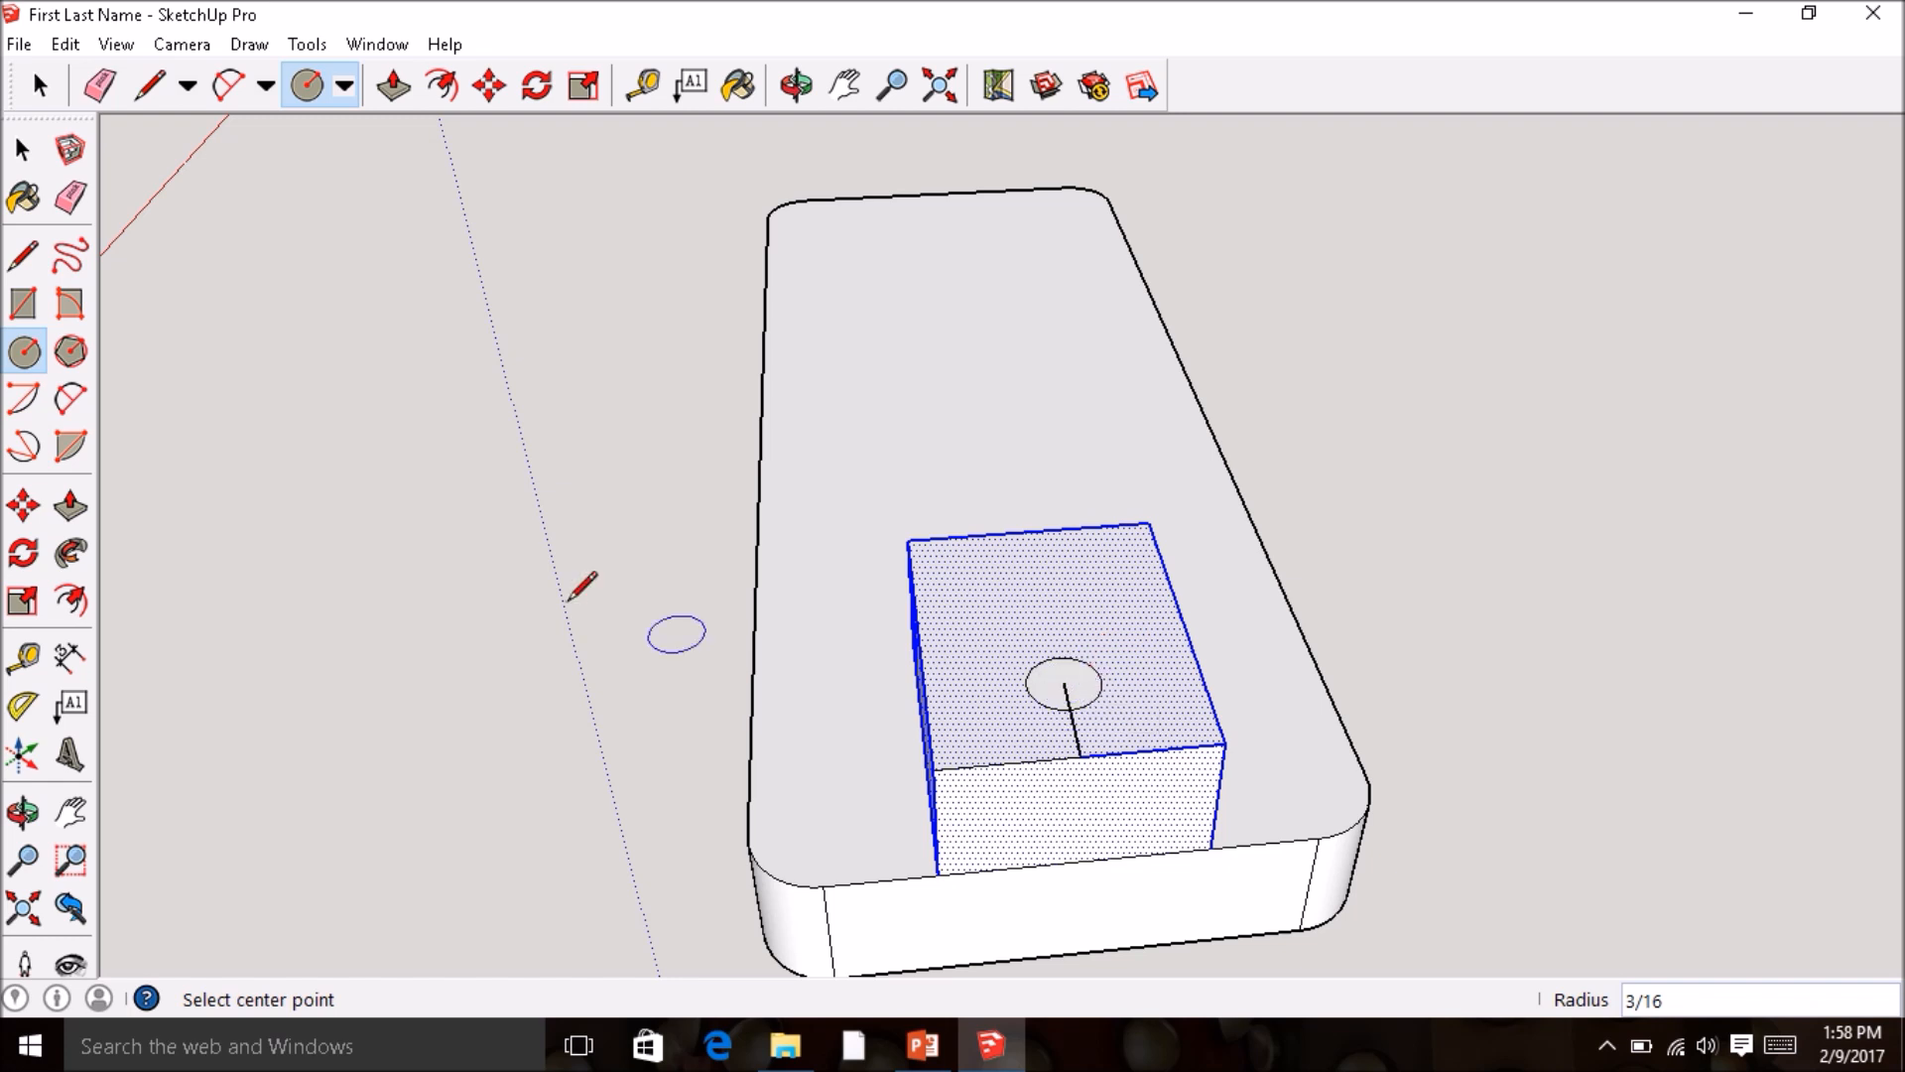
- Erase the layout line outside the circle and extend the remaining segment across the circle to split it into two halves
{"action": "left_click", "coordinate": [70, 201]}
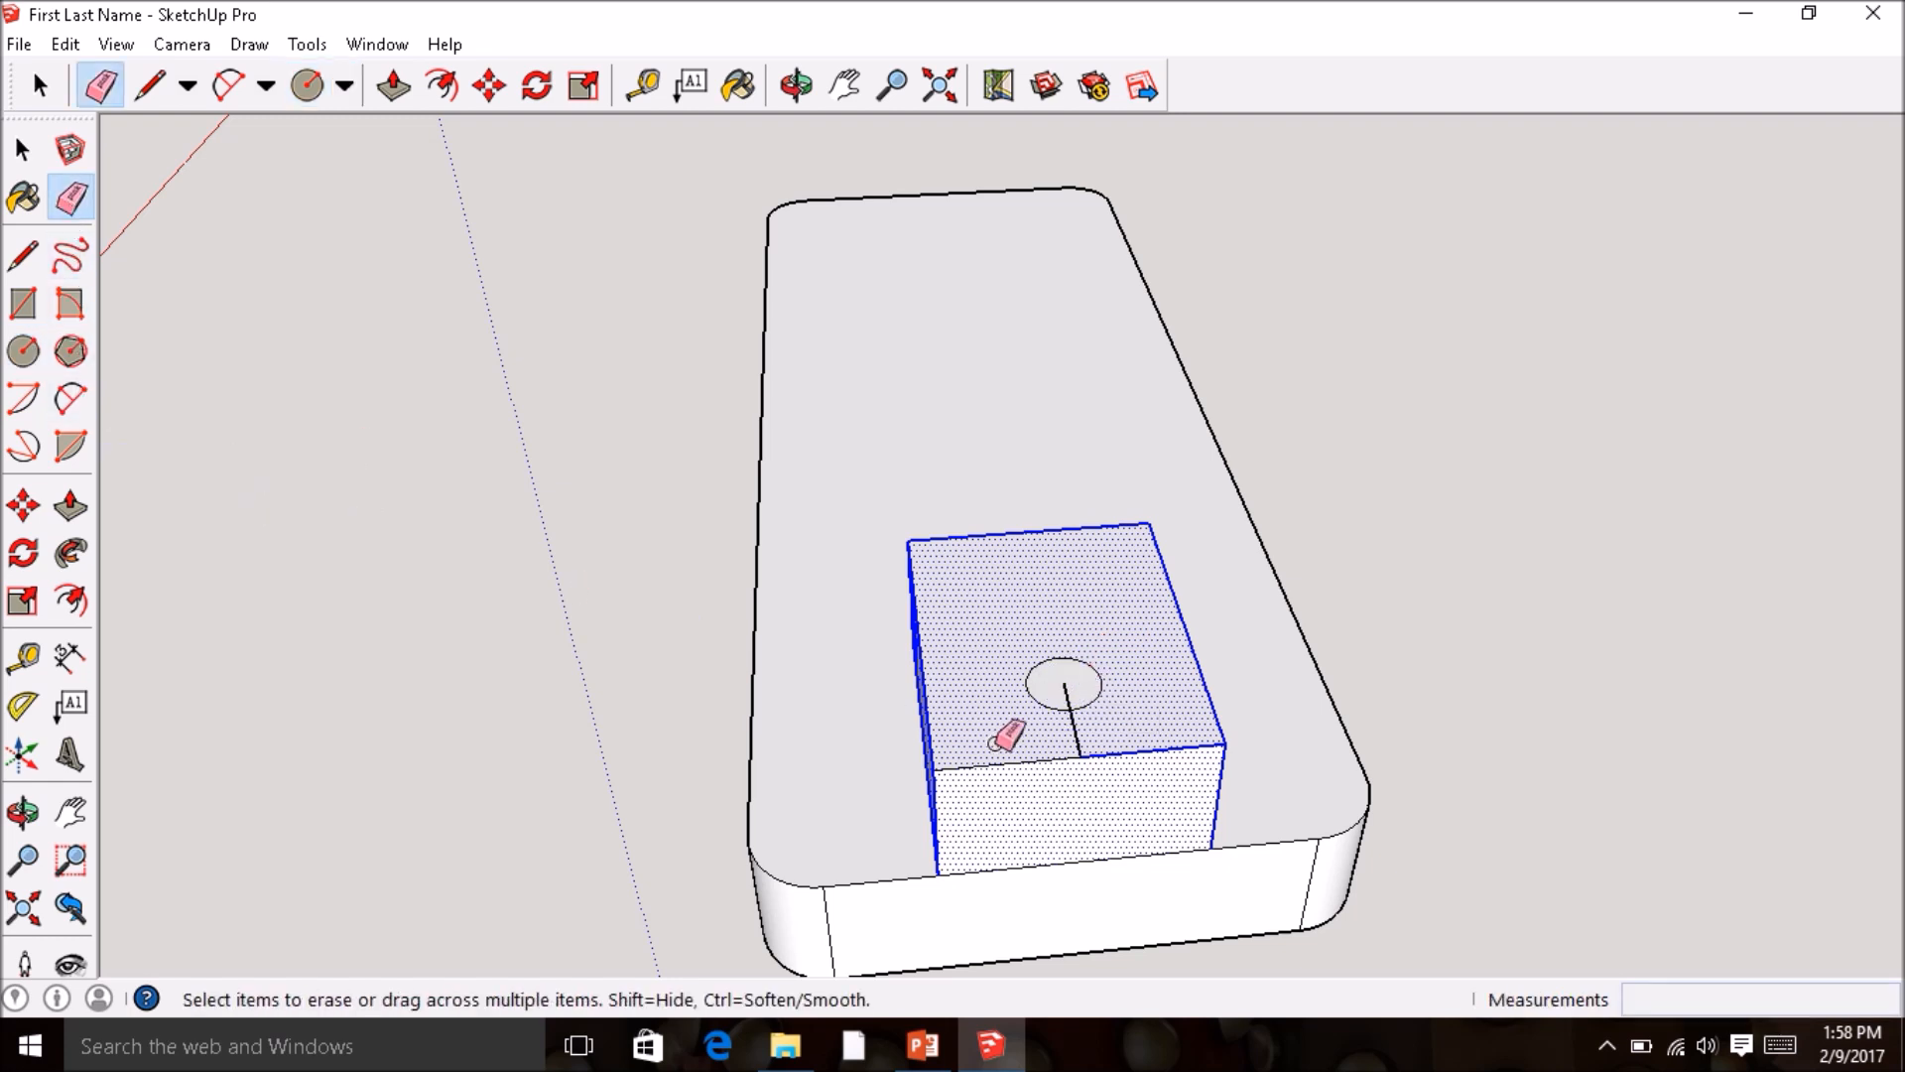
{"action": "left_click", "coordinate": [1075, 731]}
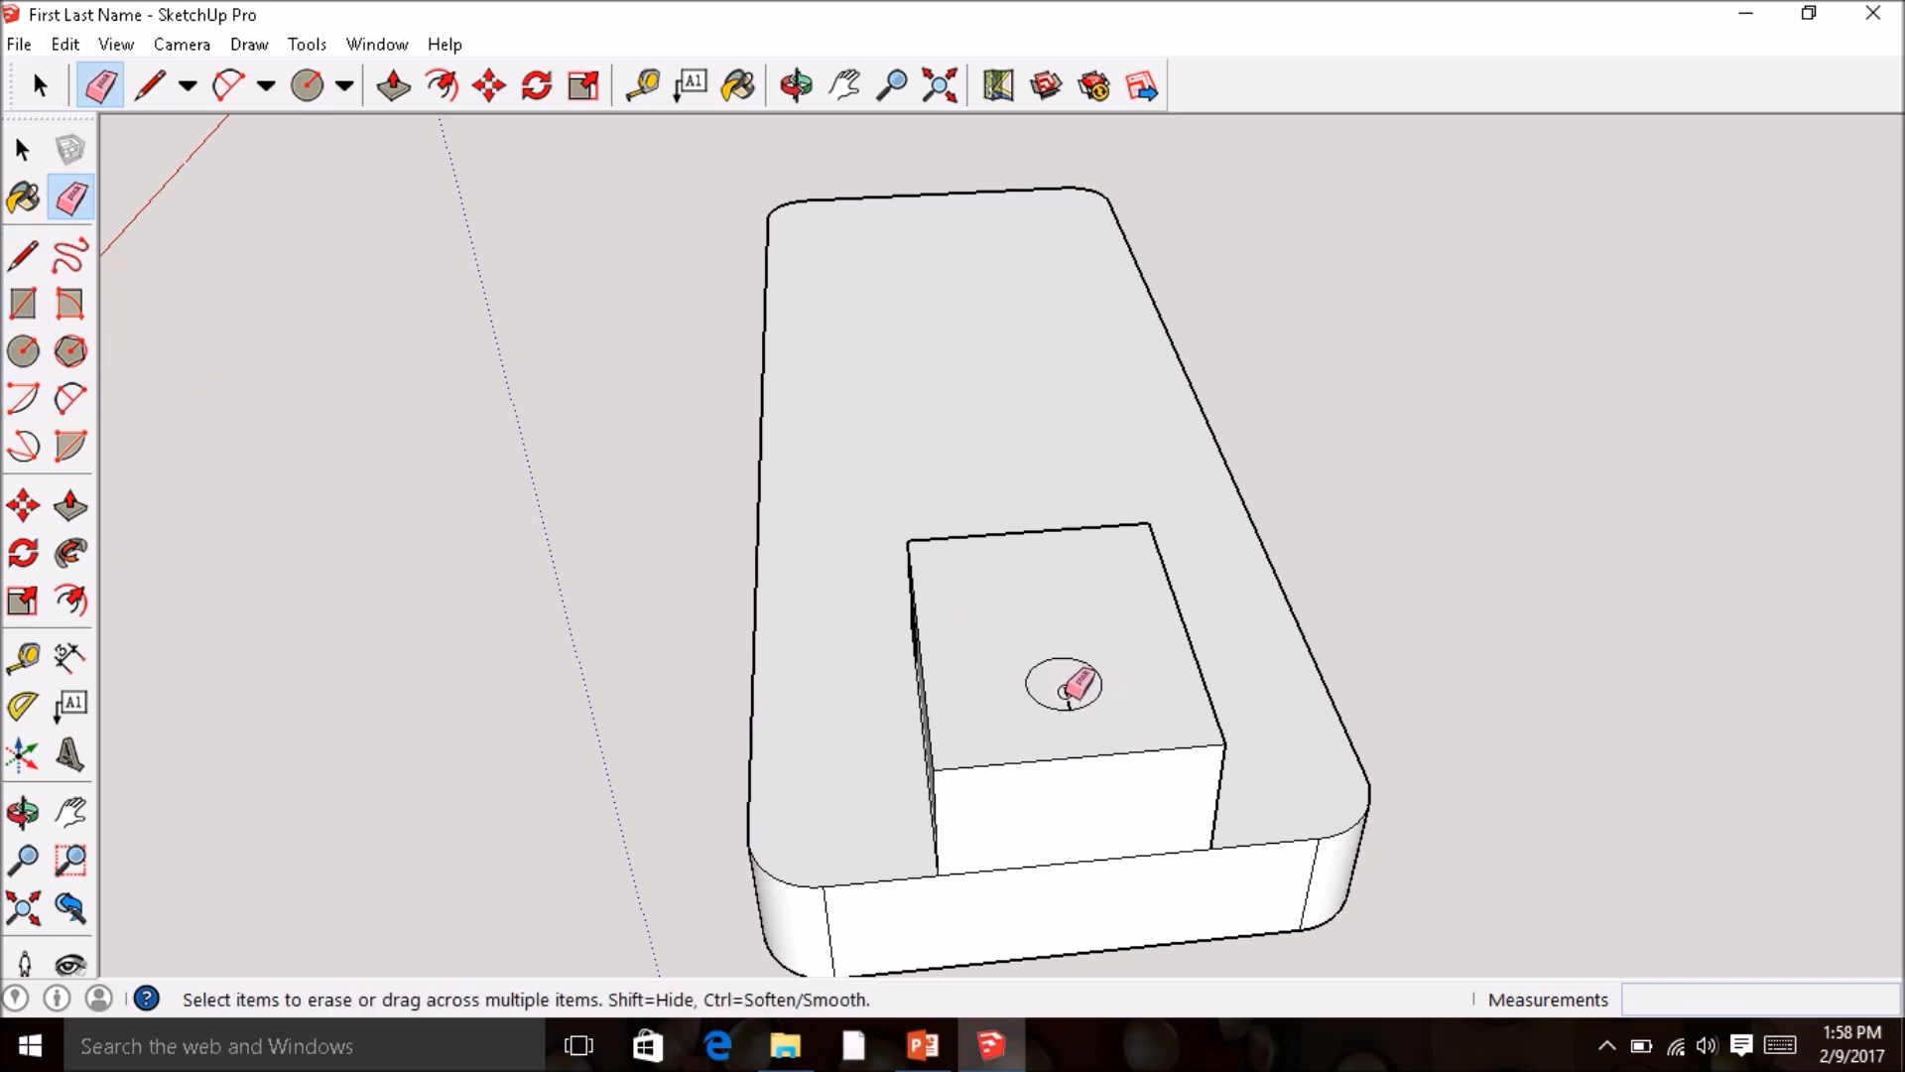
{"action": "left_click", "coordinate": [70, 506]}
{"action": "key", "text": "l"}
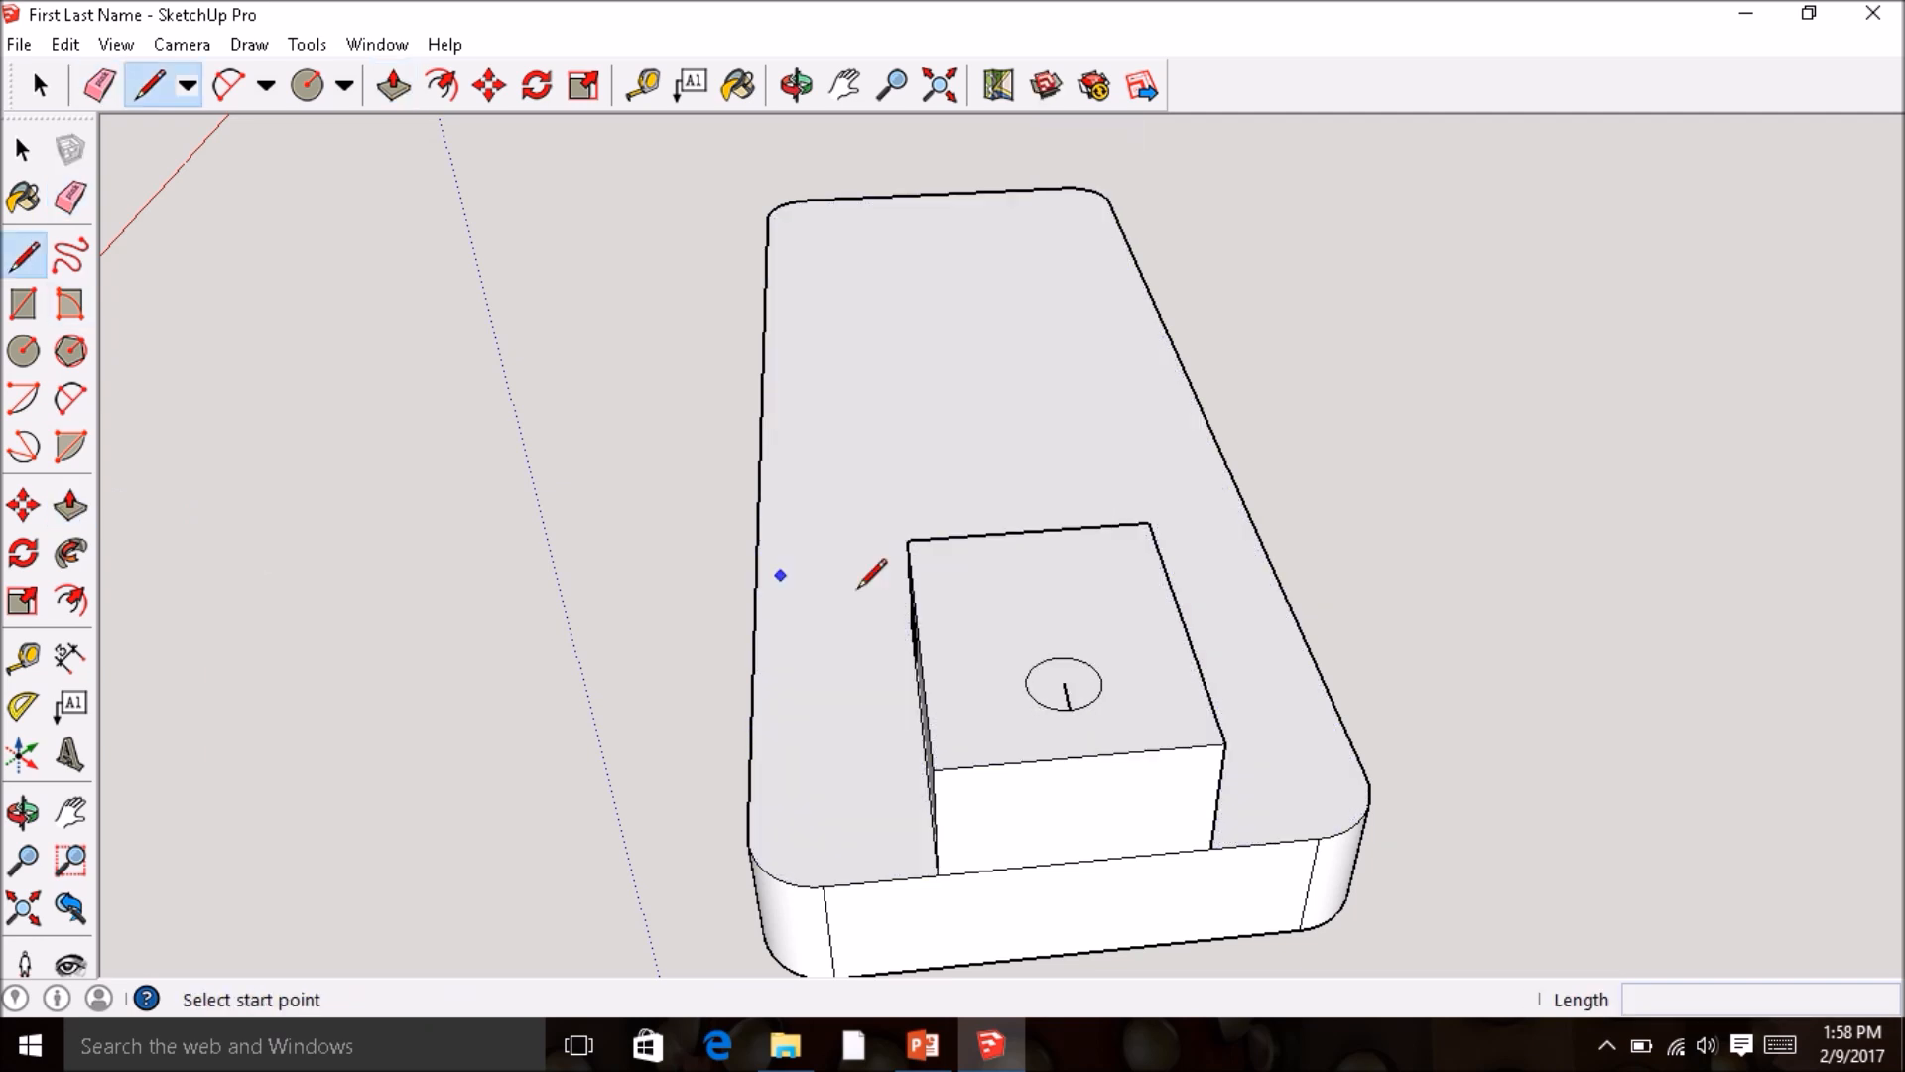
{"action": "left_click", "coordinate": [1063, 682]}
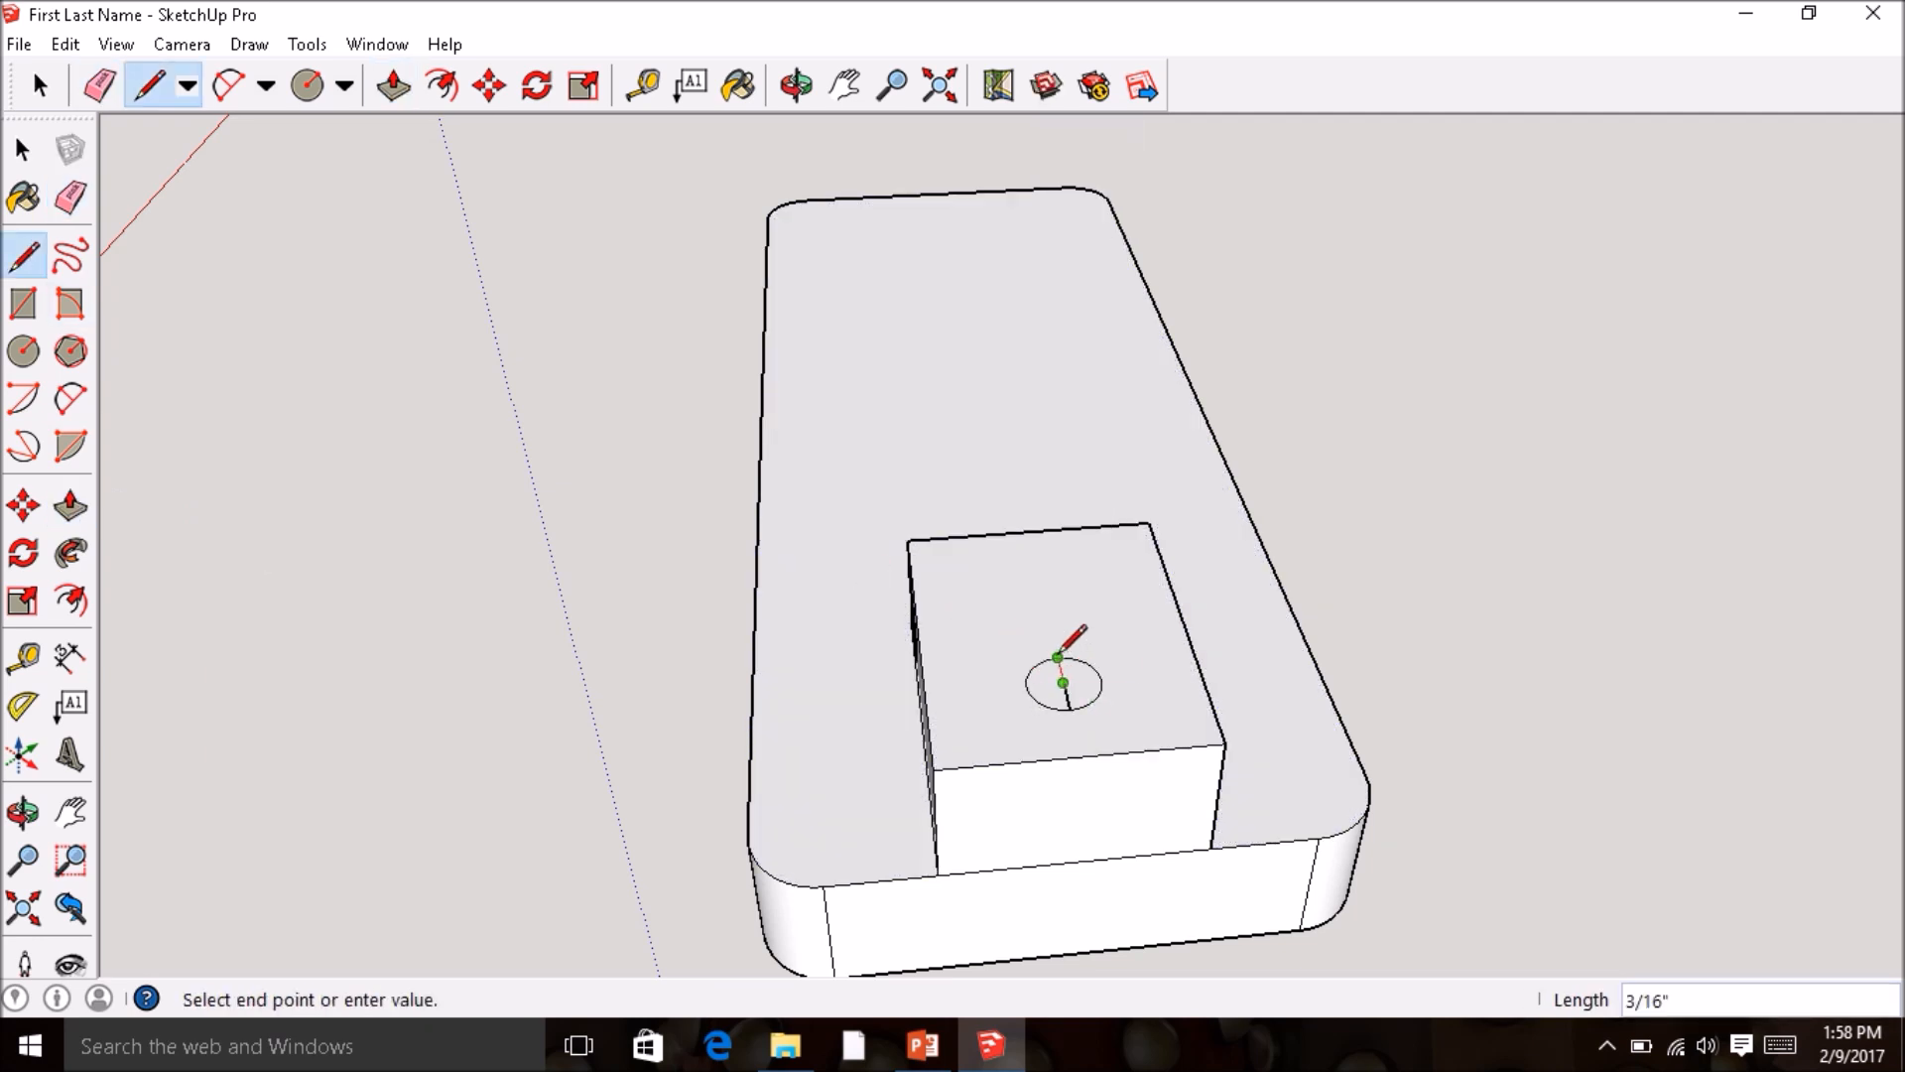
{"action": "left_click", "coordinate": [1057, 657]}
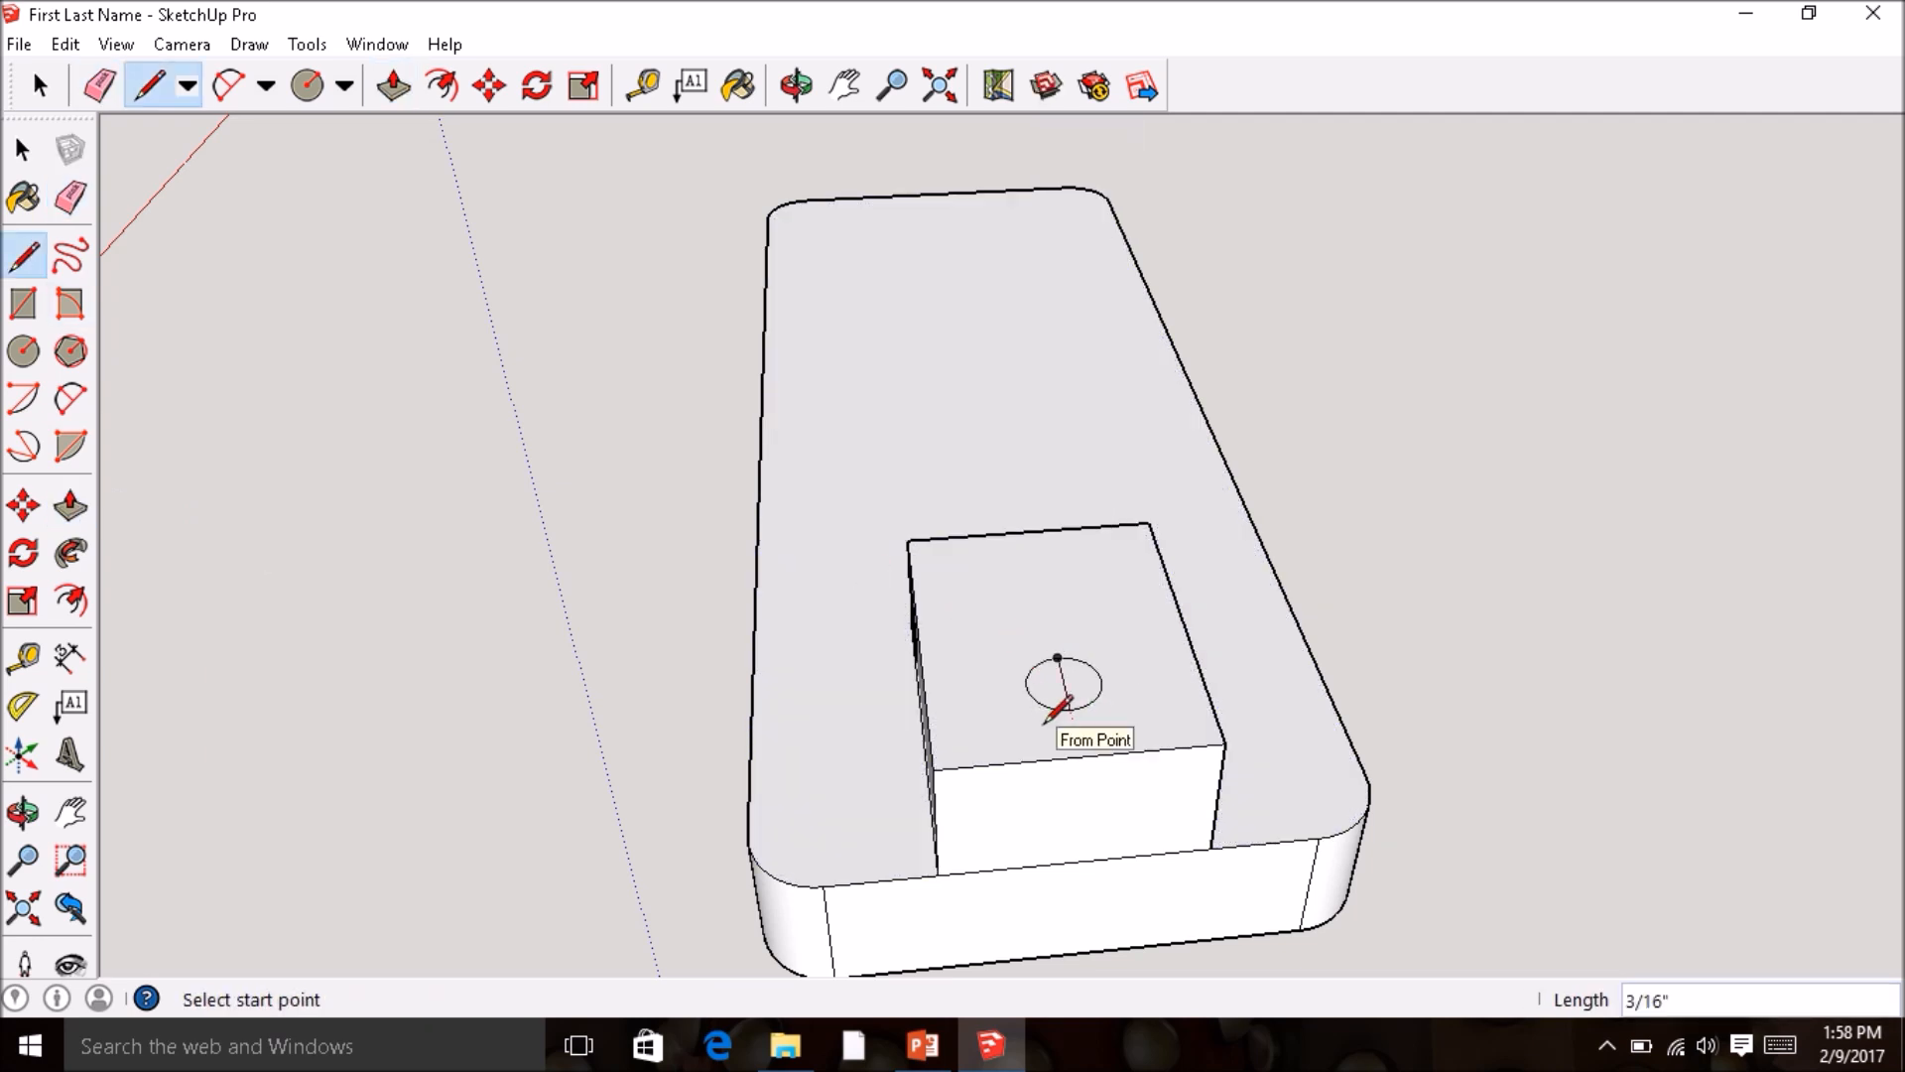
- Pull one half of the circle up 6.5 inches from the block's top face
{"action": "left_click", "coordinate": [70, 506]}
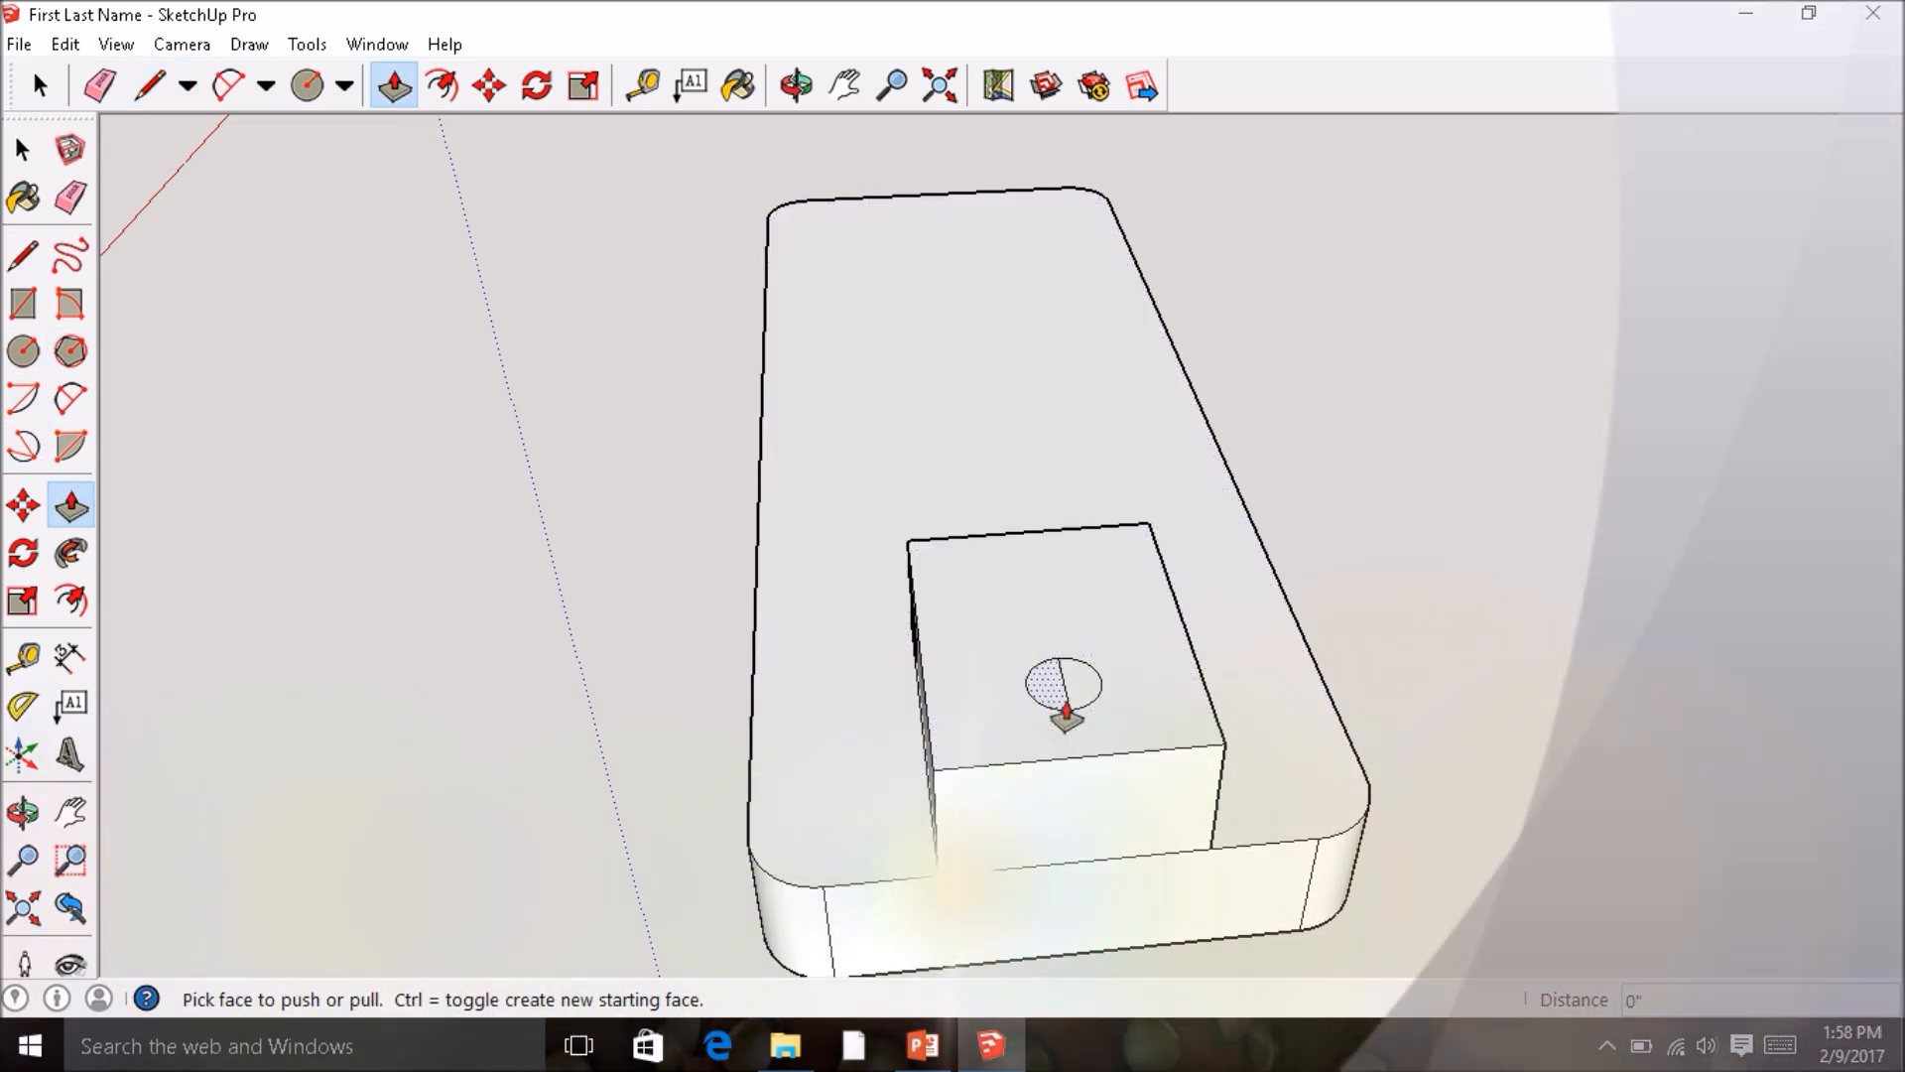
{"action": "left_click", "coordinate": [1048, 697]}
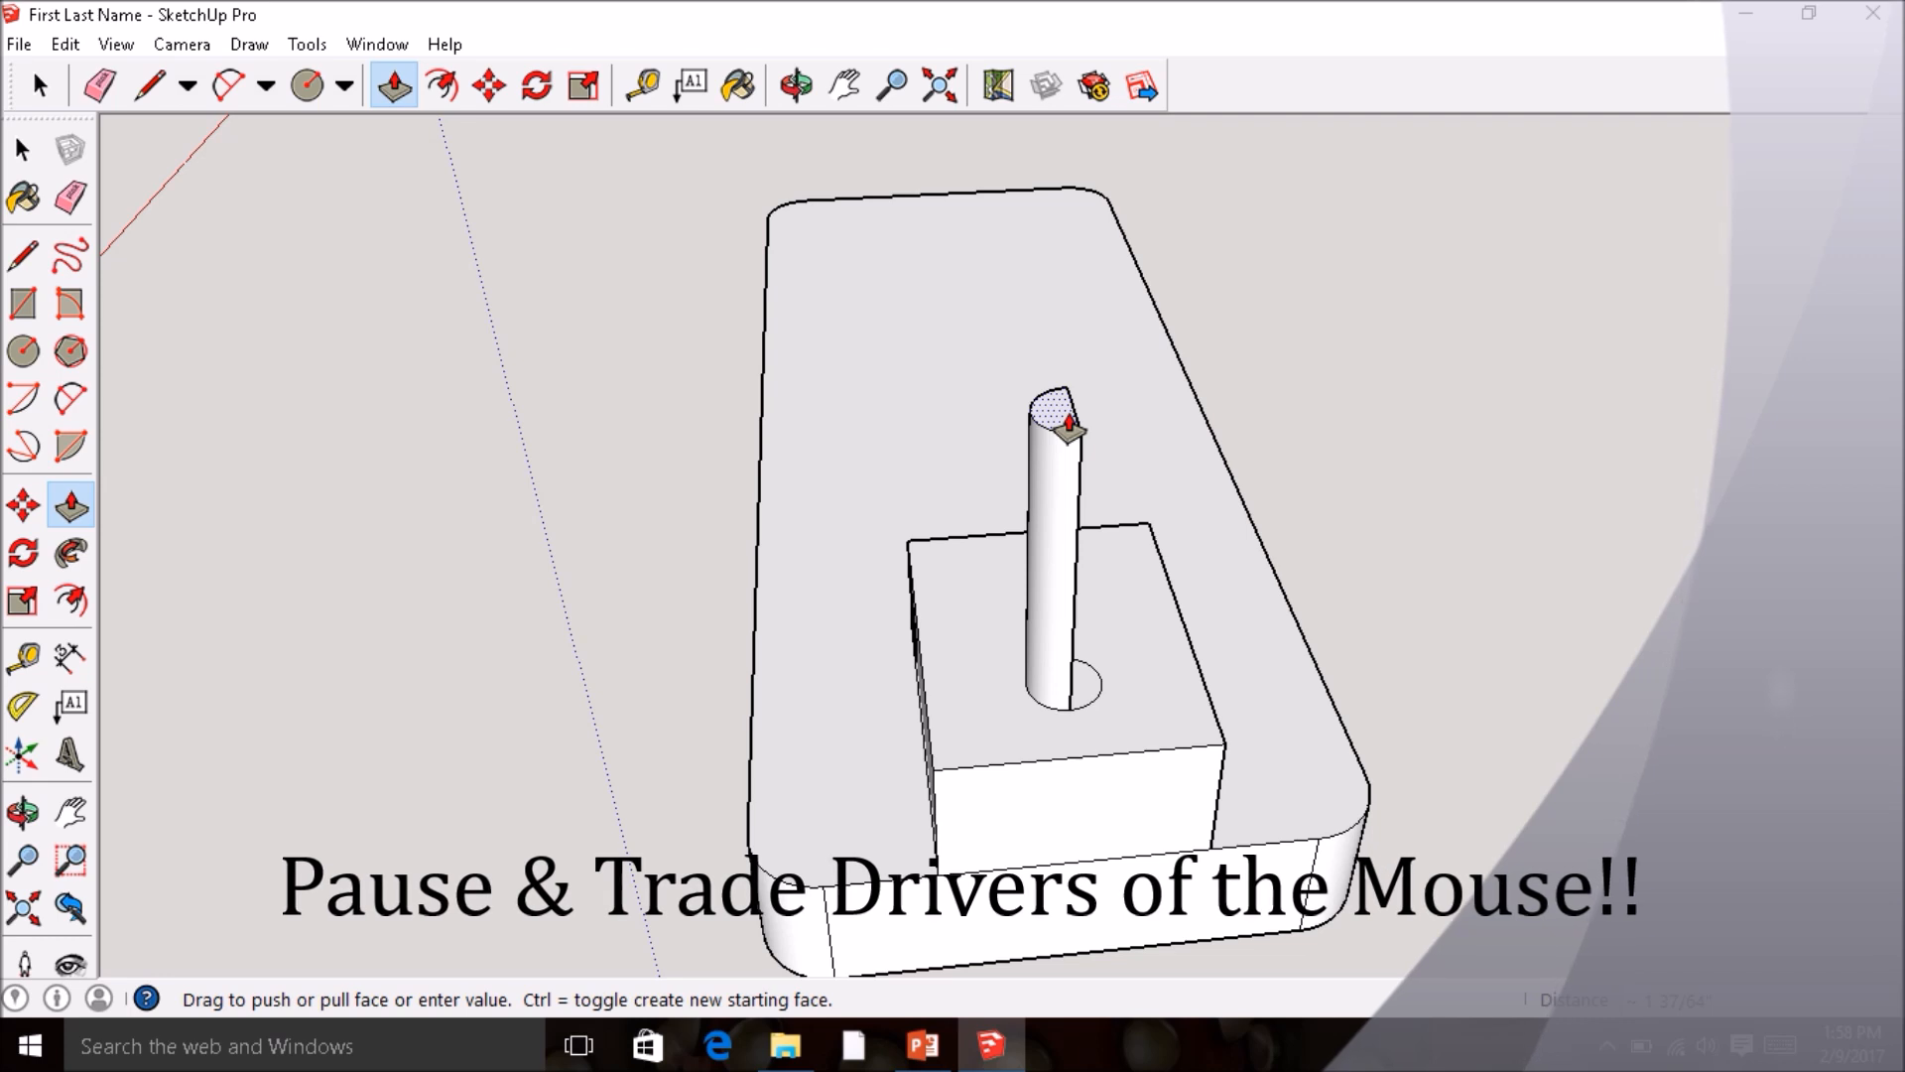
{"action": "type", "text": "6.5"}
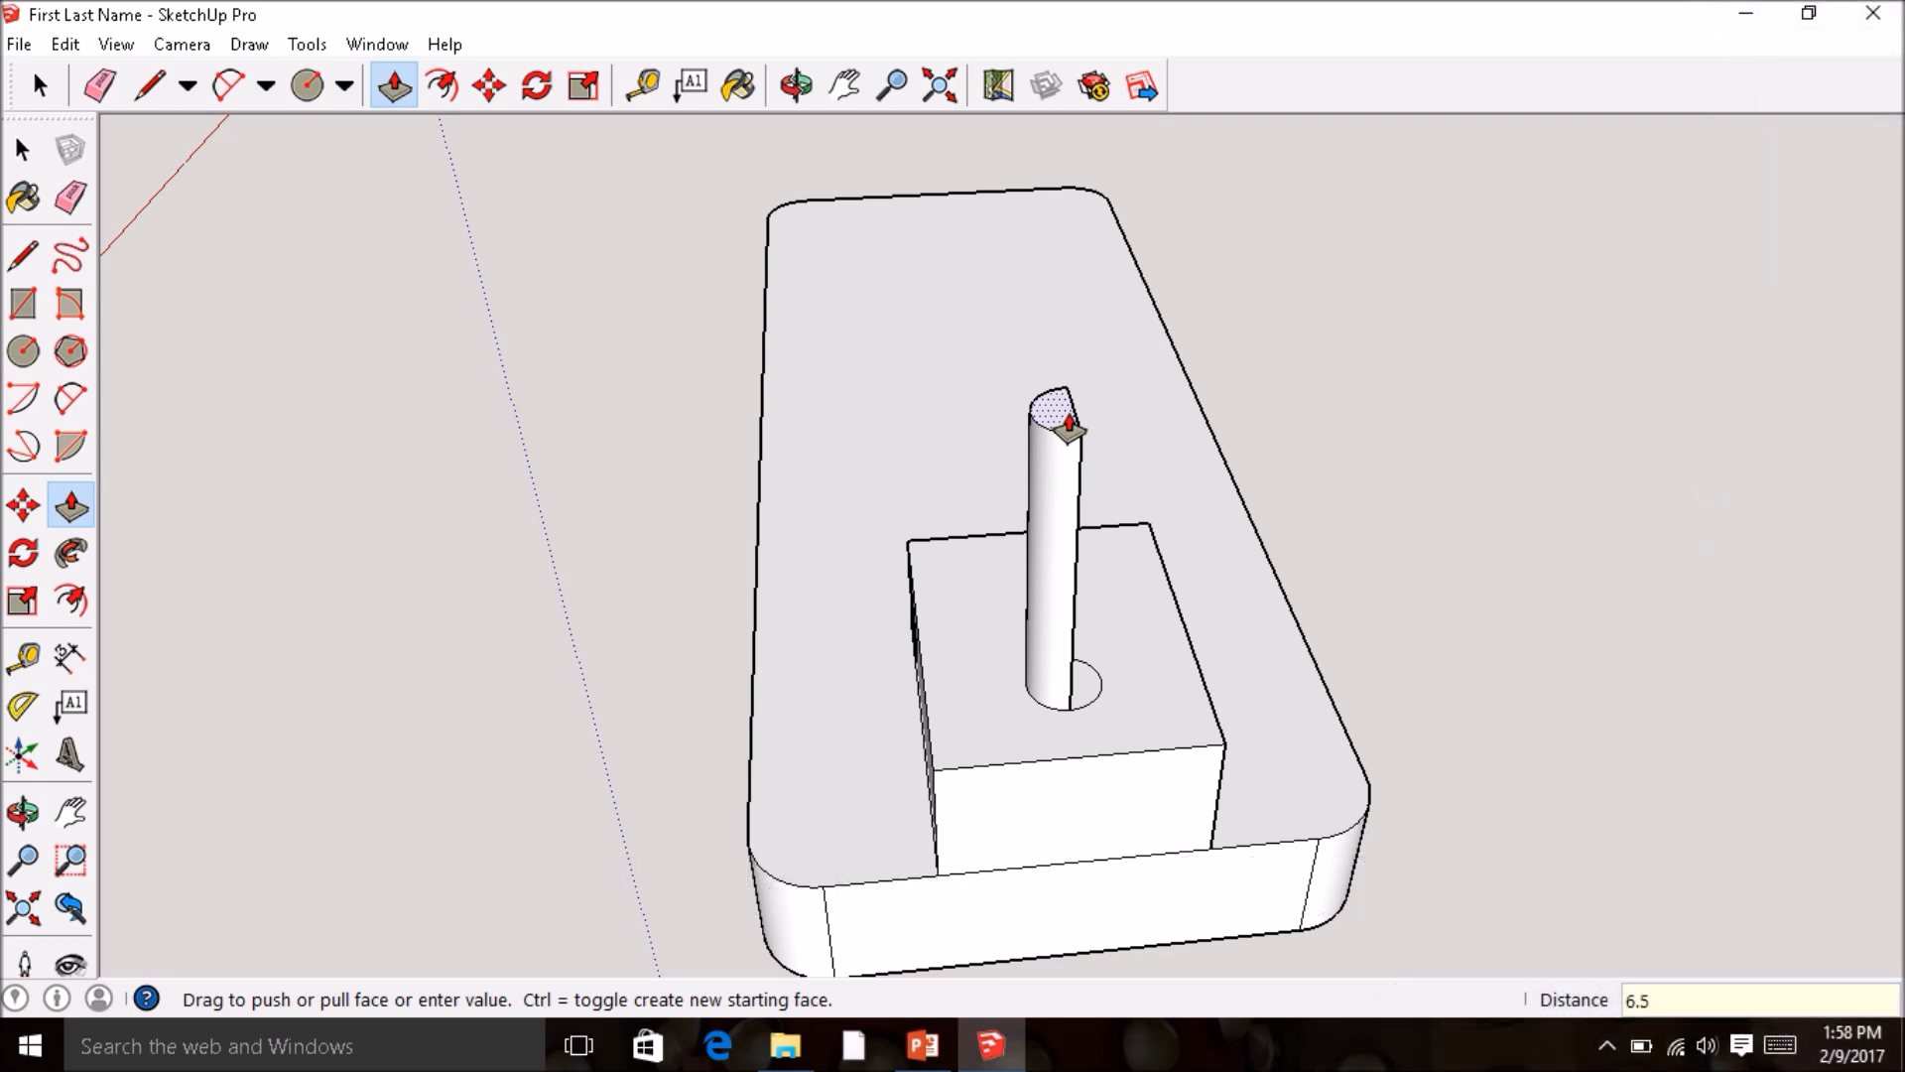
{"action": "key", "text": "Return"}
- Pull the other half of the circle up to the same 6 1/2-inch height to complete the round post
{"action": "middle_click_drag", "start_coordinate": [1332, 575], "coordinate": [791, 675]}
{"action": "left_click", "coordinate": [790, 685]}
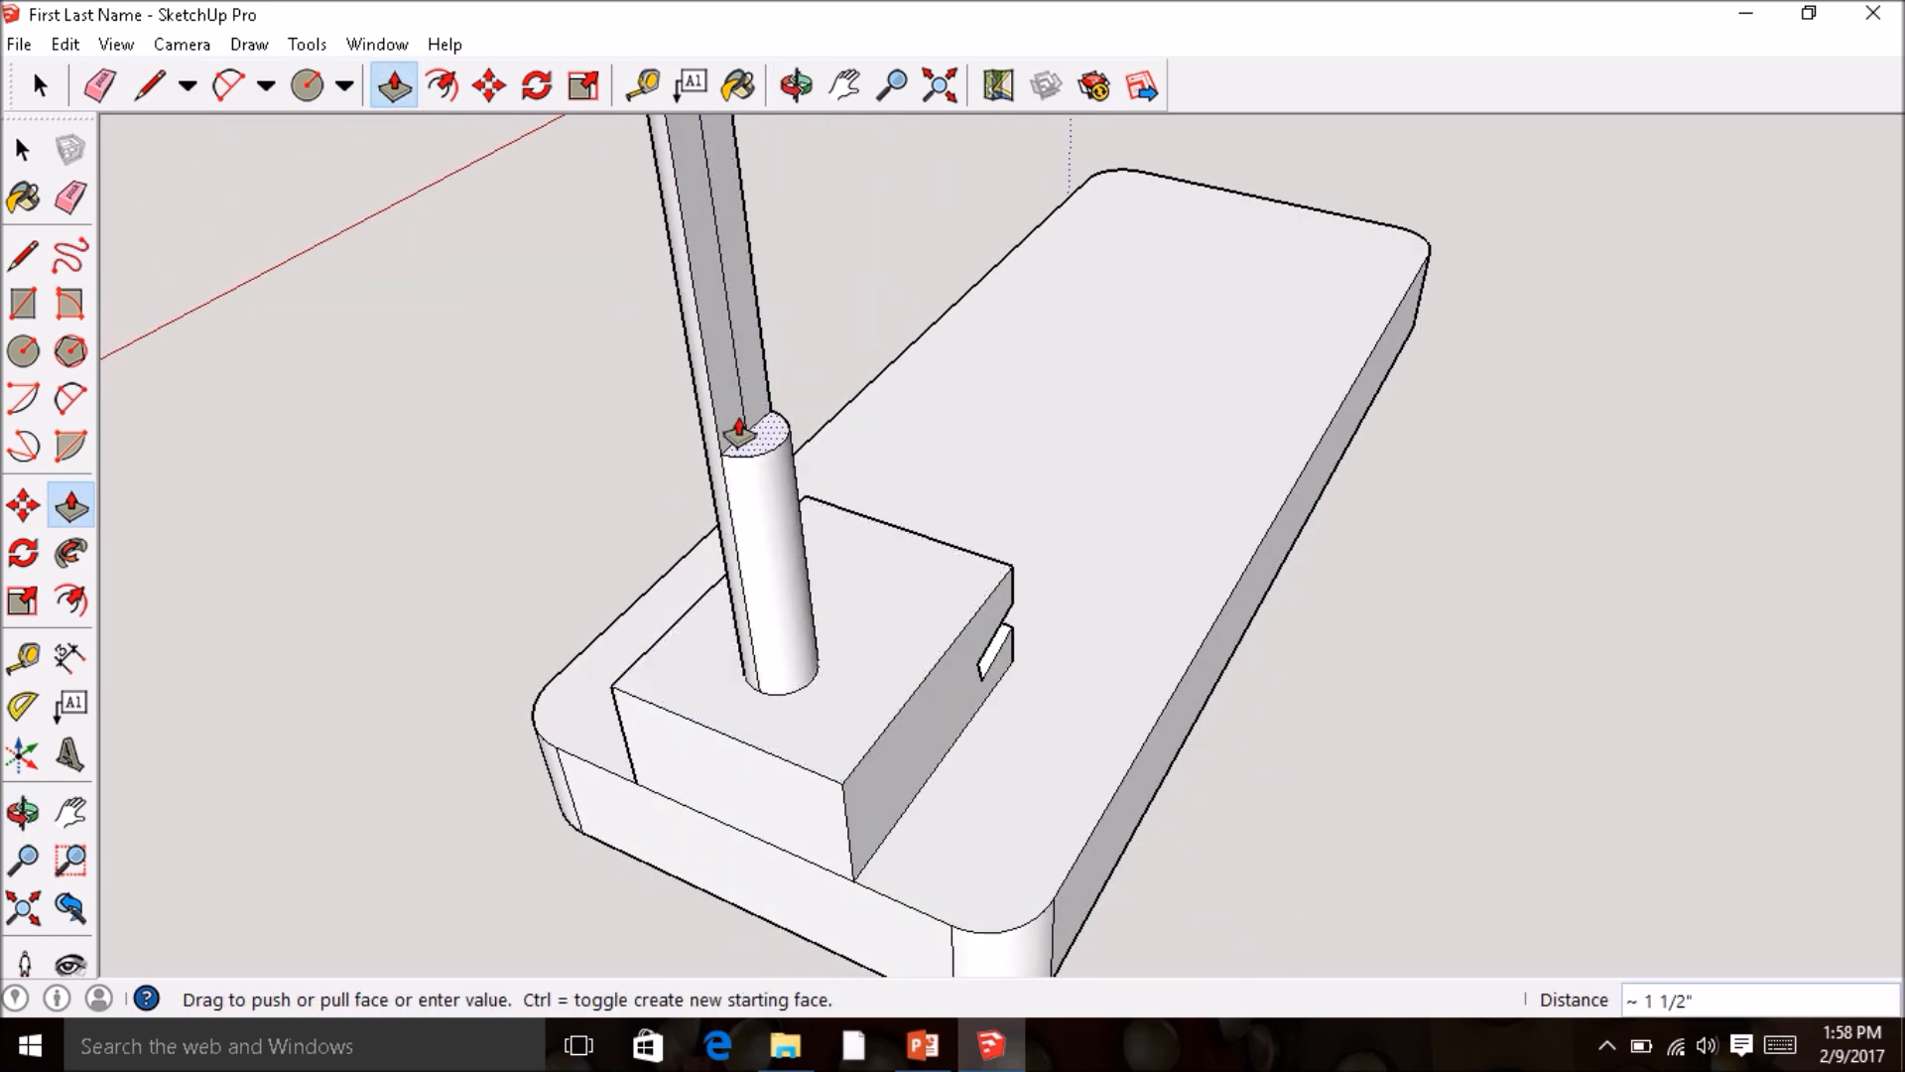
{"action": "scroll", "coordinate": [705, 353], "scroll_direction": "down", "scroll_amount": 3}
{"action": "scroll", "coordinate": [710, 342], "scroll_direction": "down", "scroll_amount": 4}
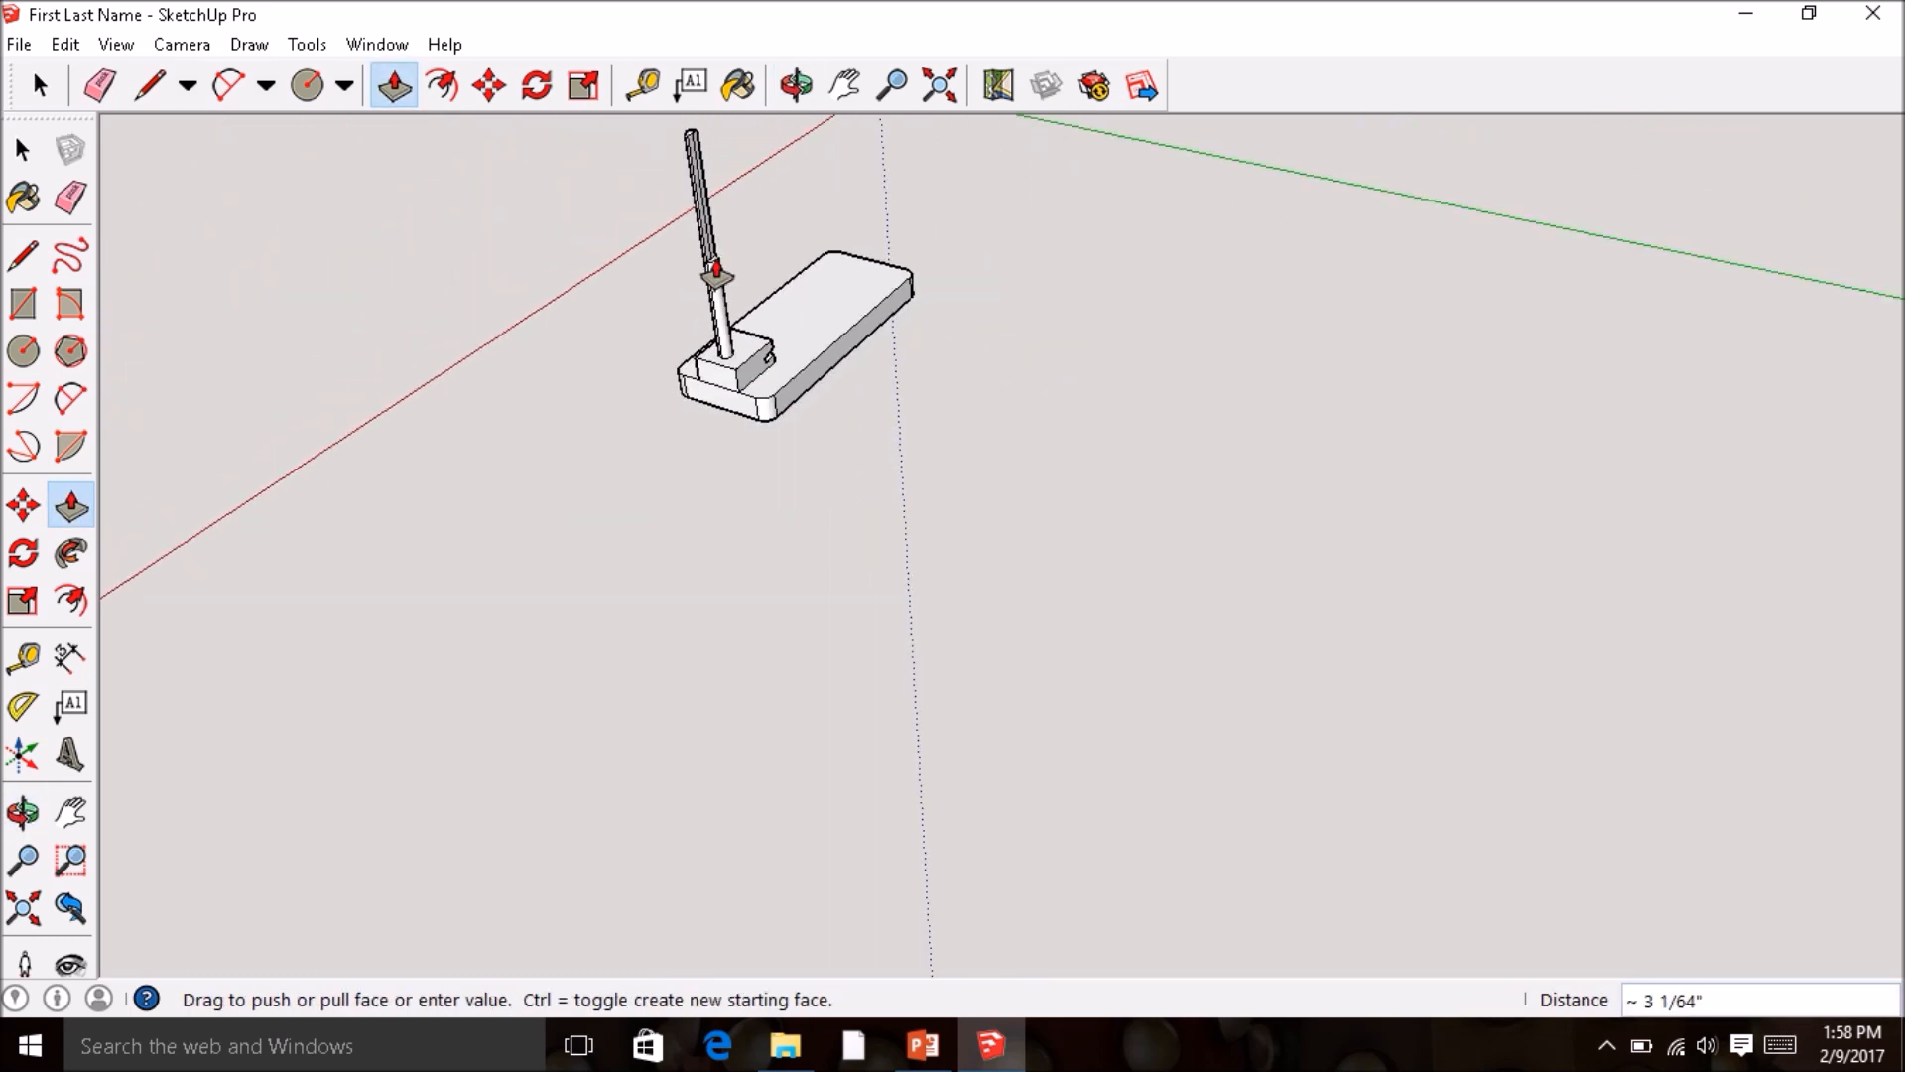
{"action": "scroll", "coordinate": [692, 129], "scroll_direction": "down", "scroll_amount": 2}
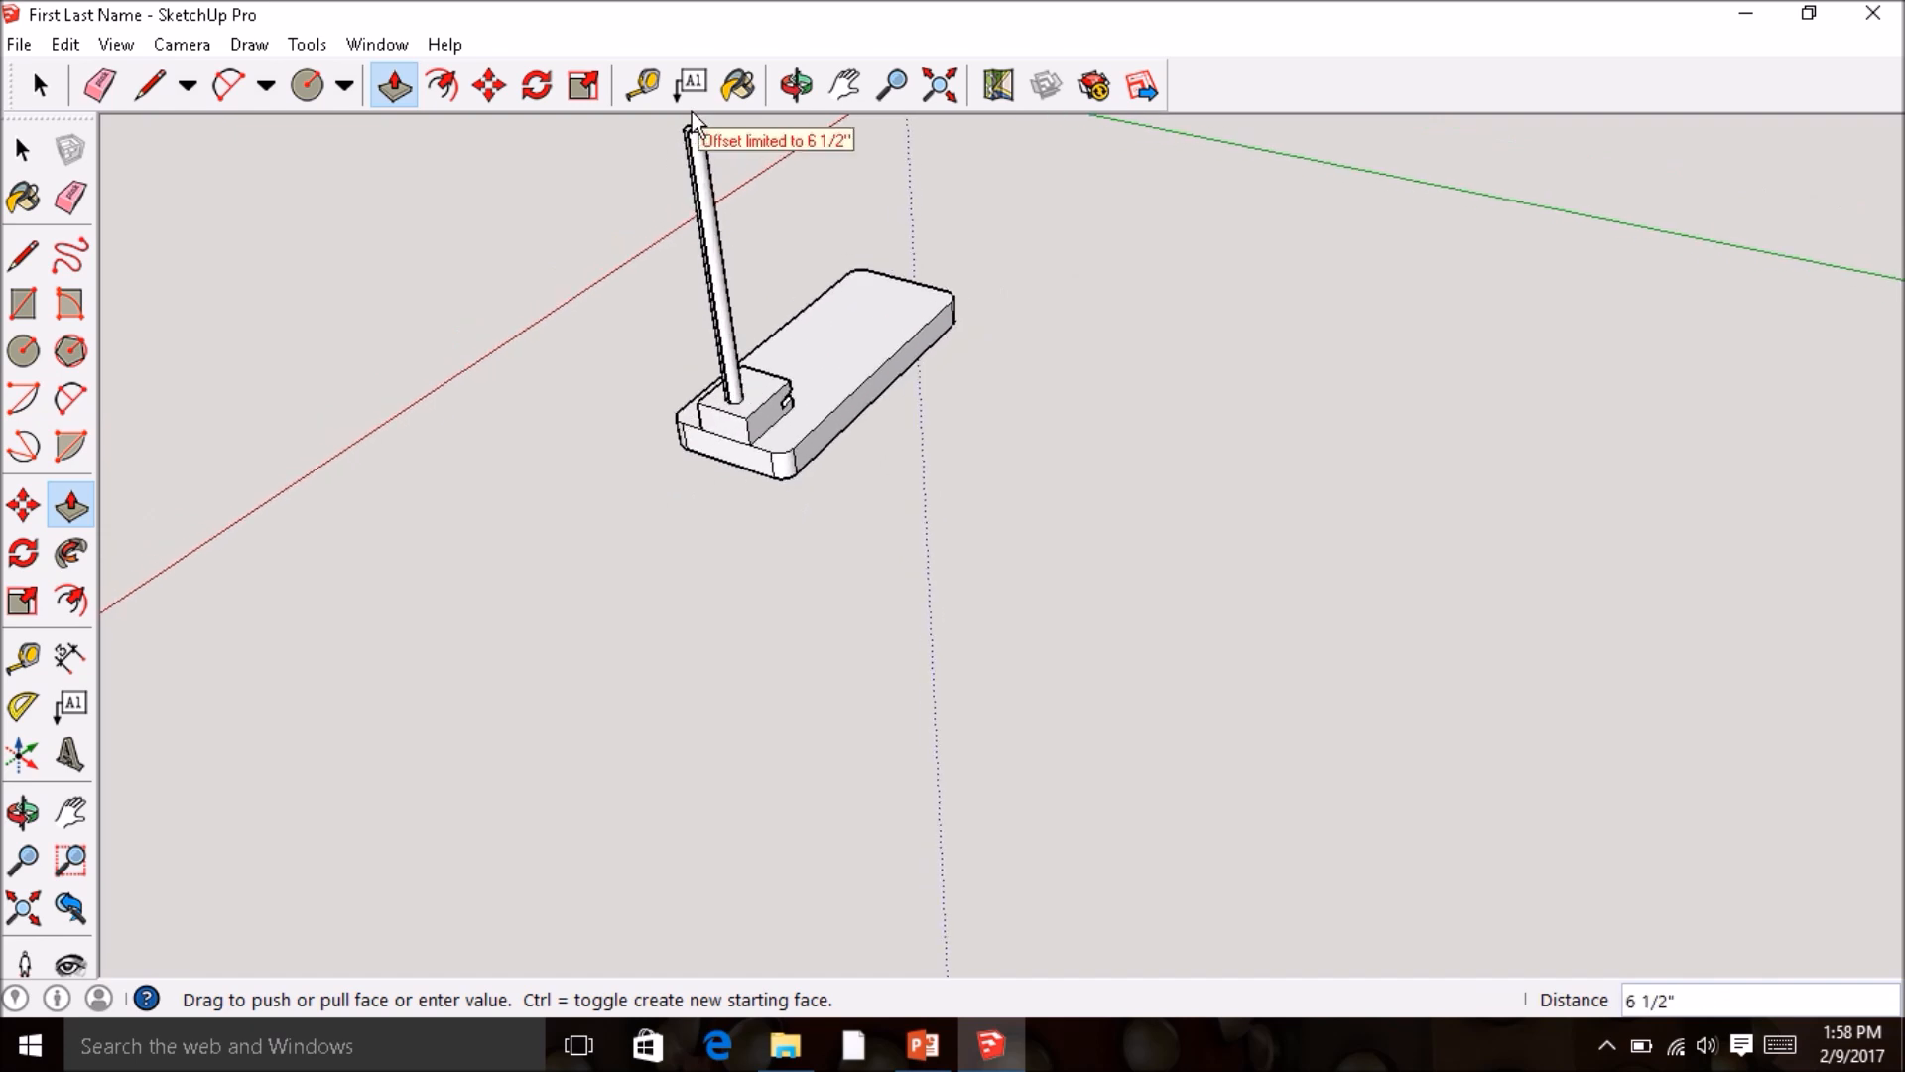
{"action": "scroll", "coordinate": [682, 139], "scroll_direction": "up", "scroll_amount": 1}
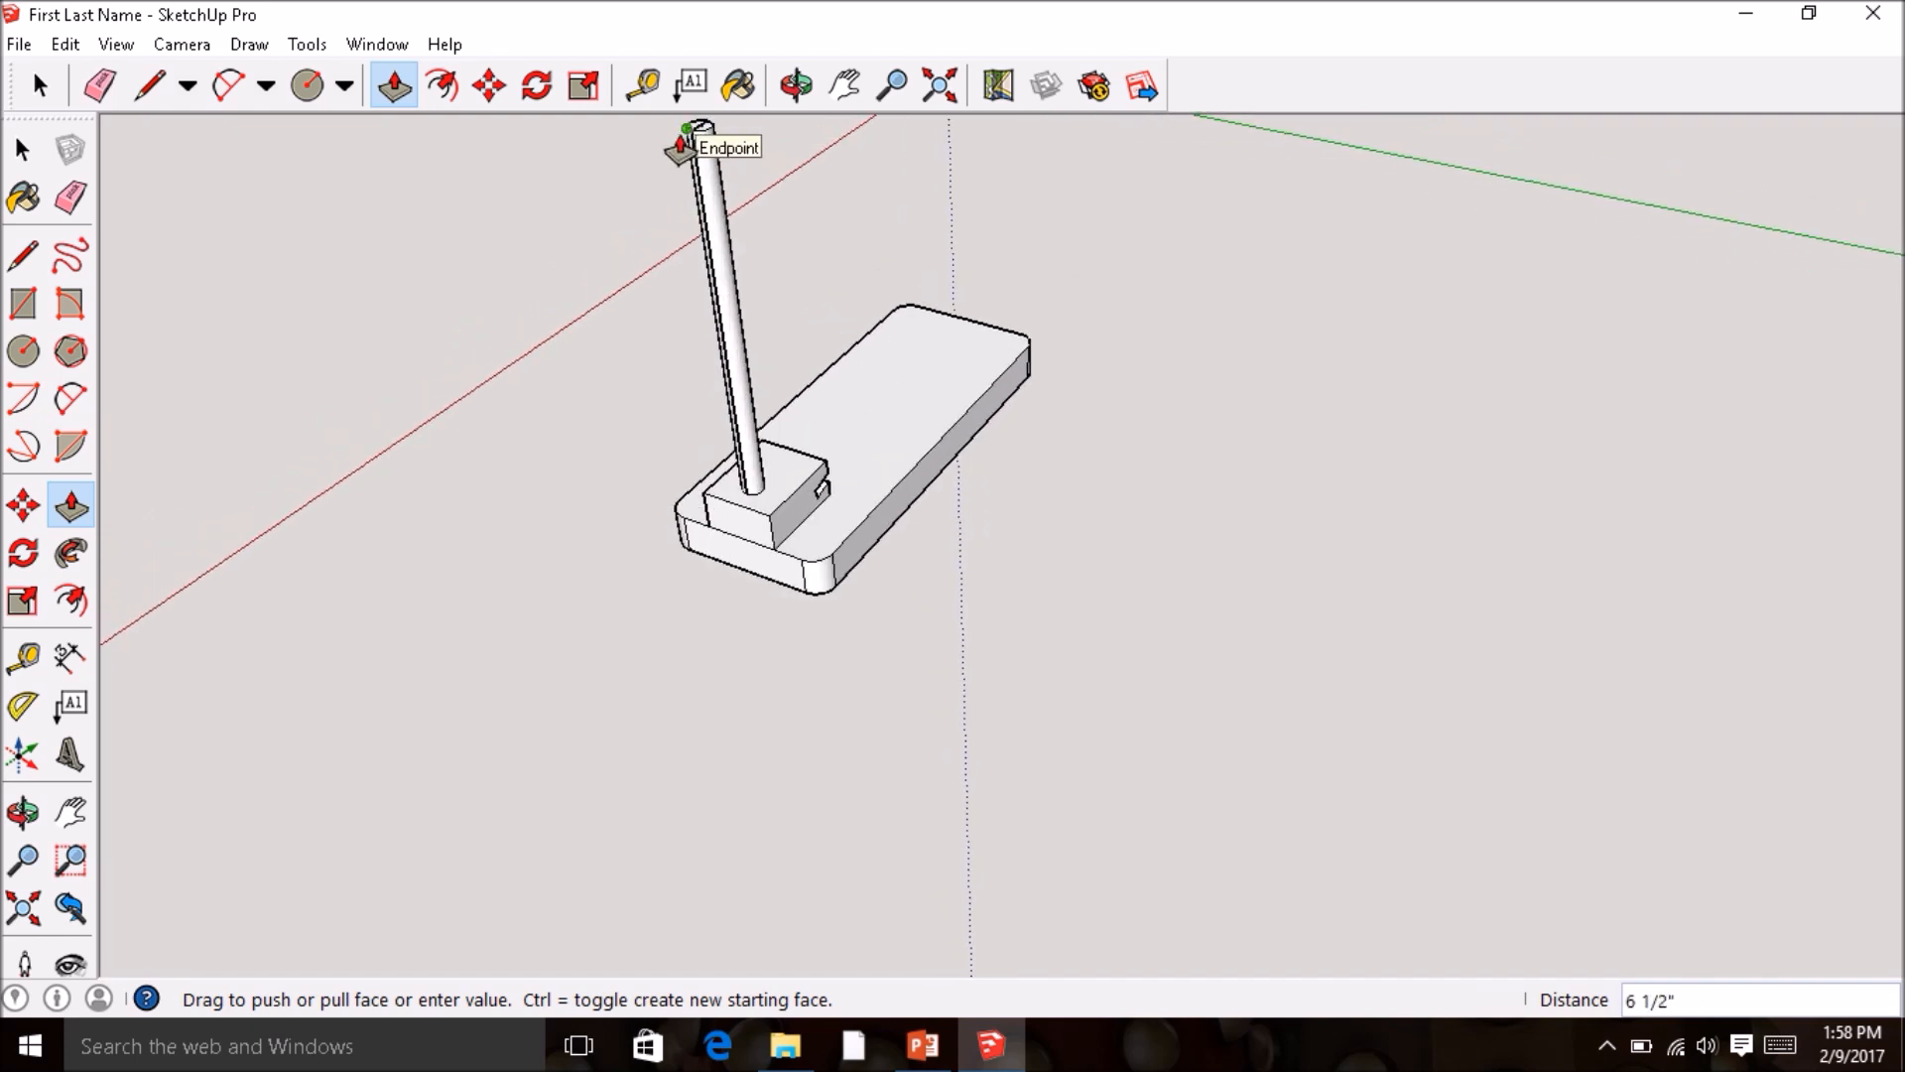
{"action": "left_click", "coordinate": [683, 139]}
- Draw a 3/4 by 3.5 inch rectangle on the ground beside the board
{"action": "mouse_move", "coordinate": [687, 357]}
{"action": "middle_mouse_down"}
{"action": "mouse_move", "coordinate": [1176, 445]}
{"action": "mouse_move", "coordinate": [902, 494]}
{"action": "middle_mouse_up"}
{"action": "scroll", "coordinate": [830, 459], "scroll_direction": "up", "scroll_amount": 3}
{"action": "key", "text": "e"}
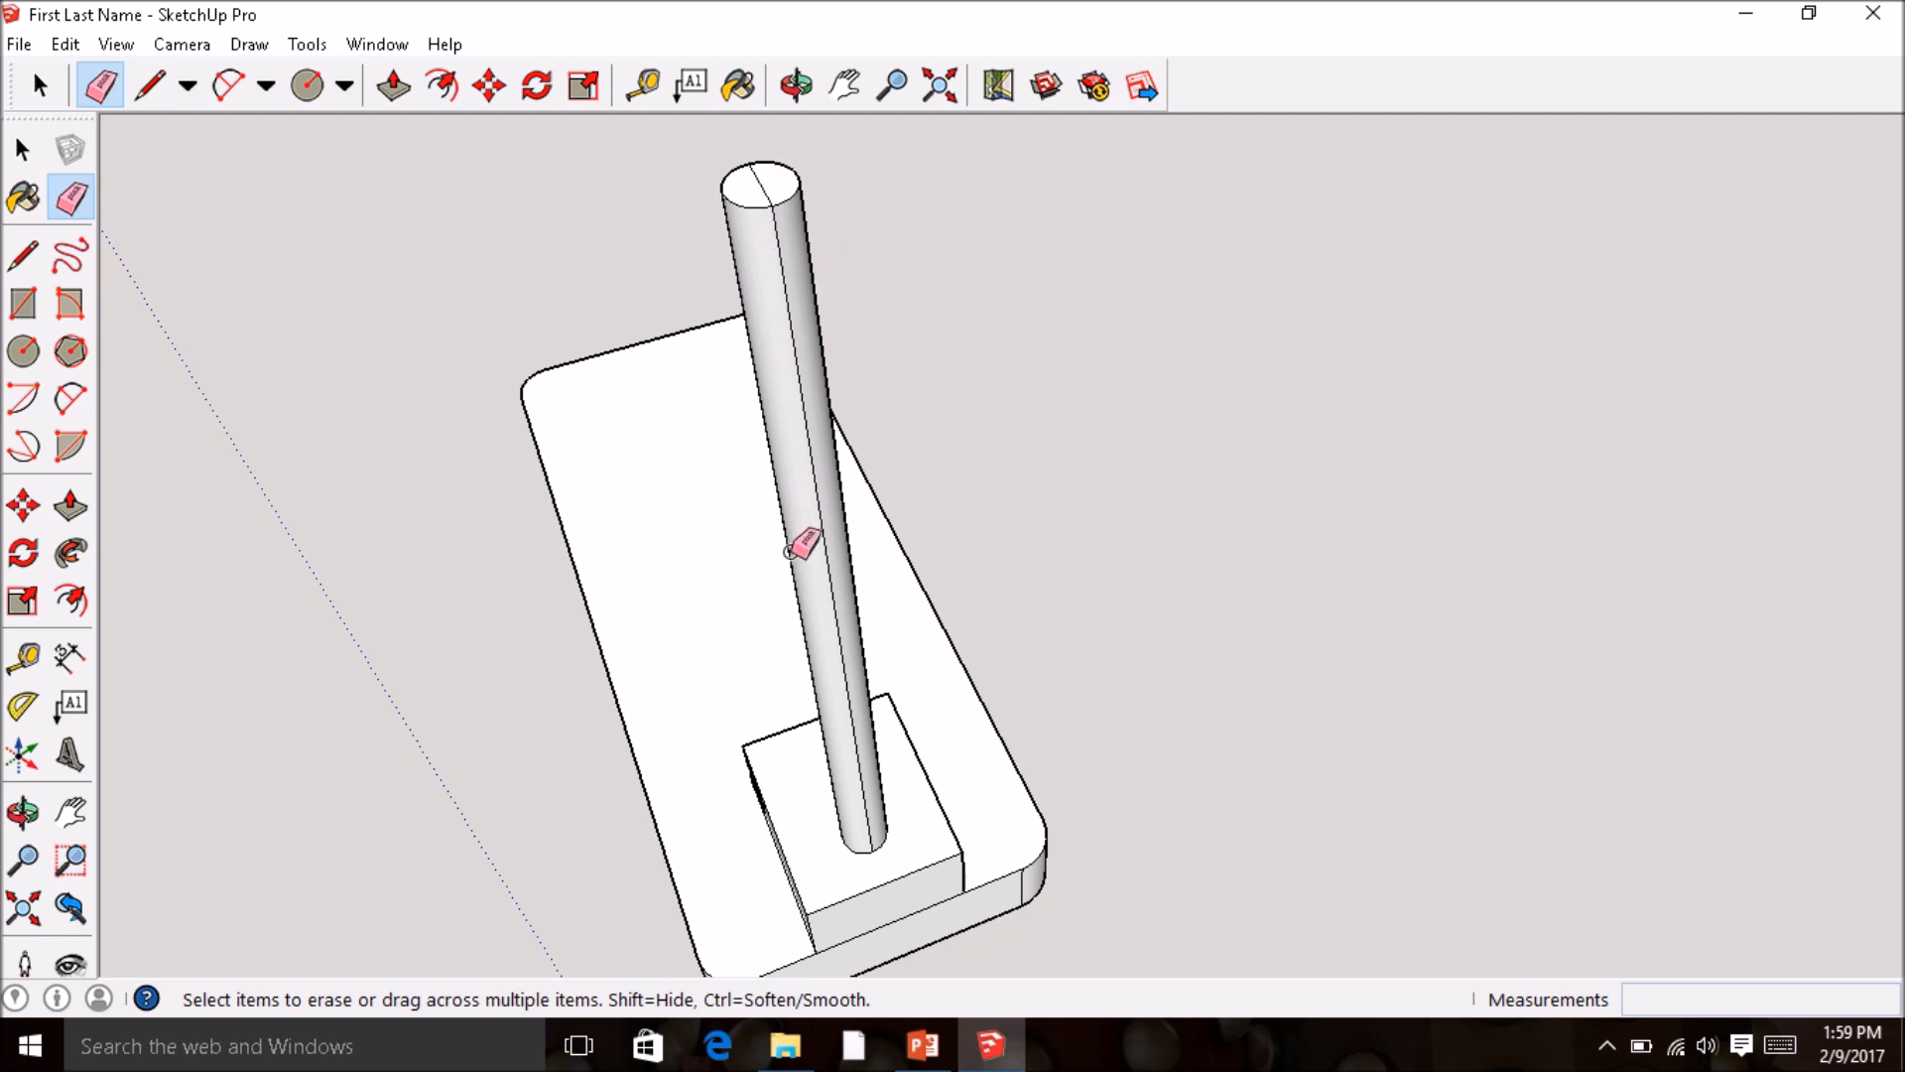
{"action": "mouse_move", "coordinate": [744, 565]}
{"action": "middle_mouse_down"}
{"action": "mouse_move", "coordinate": [1033, 536]}
{"action": "mouse_move", "coordinate": [1181, 483]}
{"action": "mouse_move", "coordinate": [1106, 545]}
{"action": "mouse_move", "coordinate": [880, 566]}
{"action": "mouse_move", "coordinate": [1021, 536]}
{"action": "mouse_move", "coordinate": [1181, 350]}
{"action": "middle_mouse_up"}
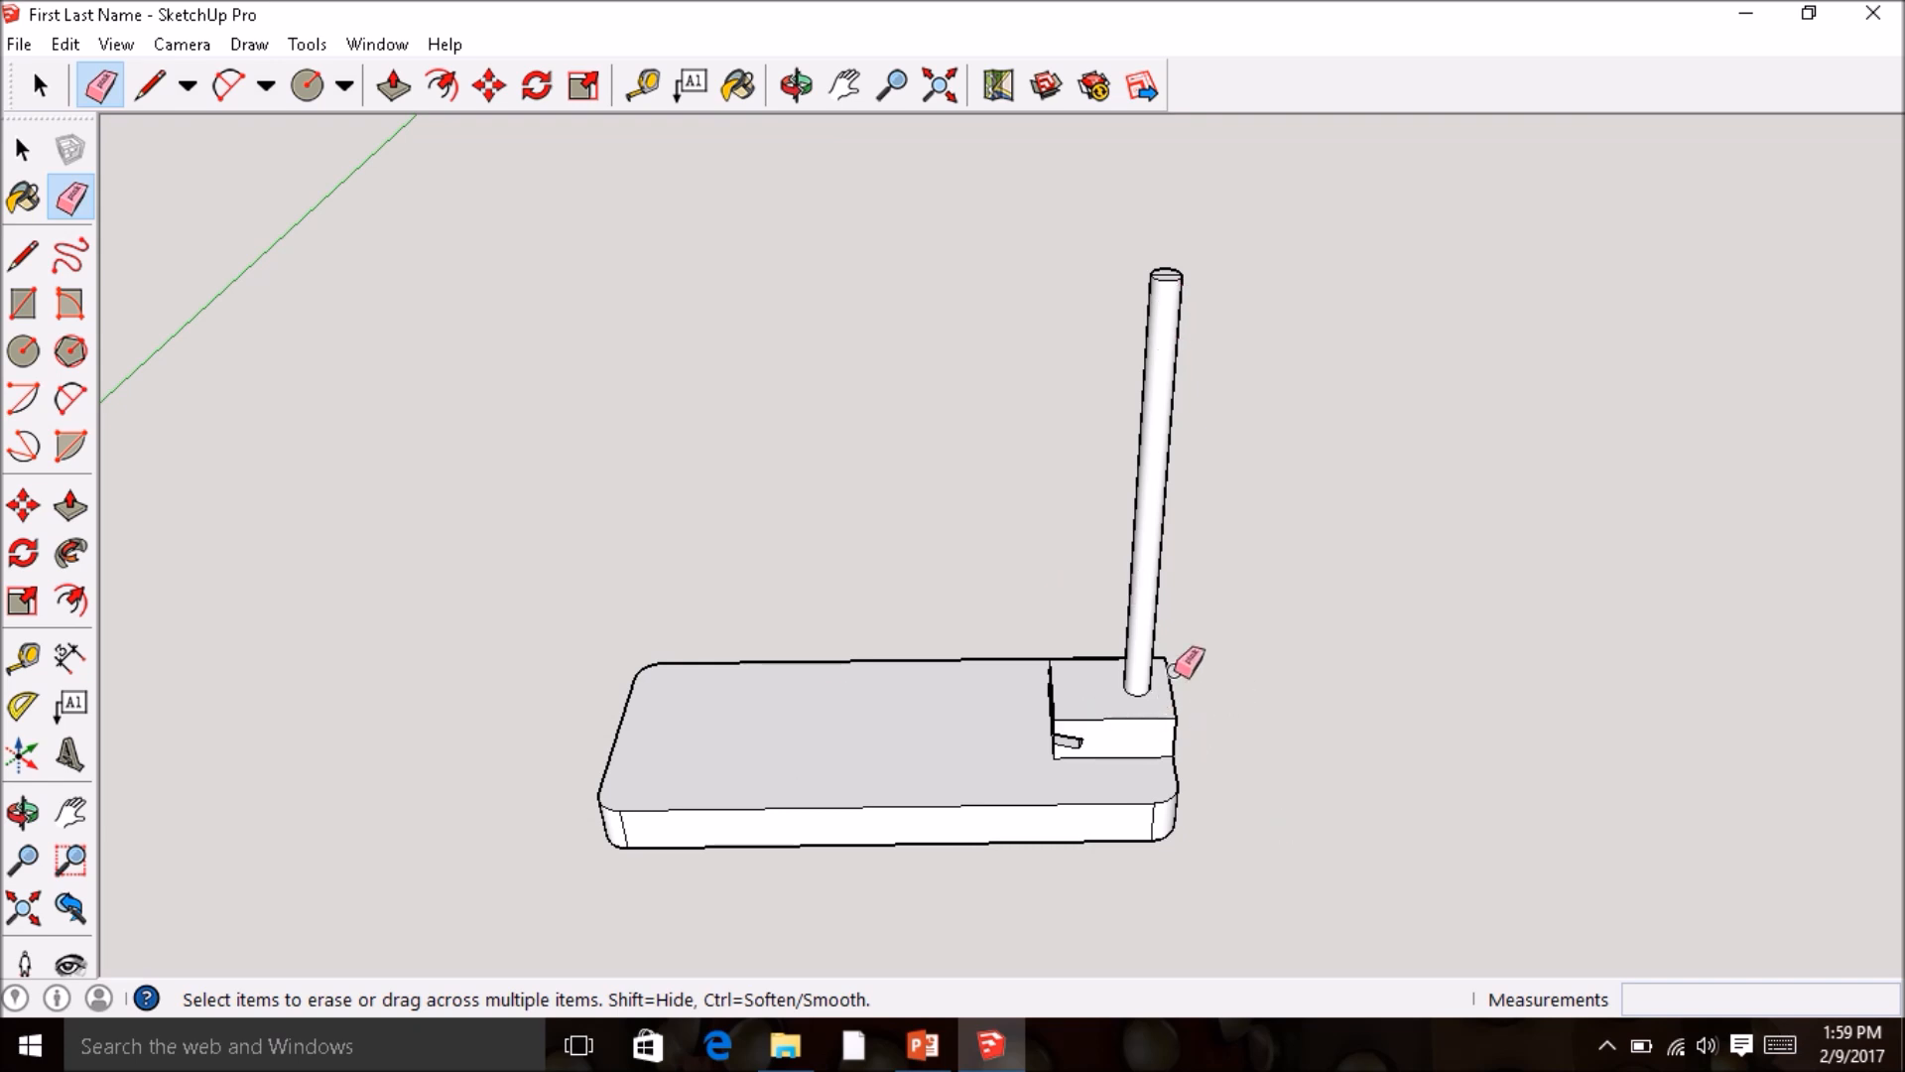
{"action": "mouse_move", "coordinate": [934, 693]}
{"action": "middle_mouse_down"}
{"action": "mouse_move", "coordinate": [1044, 698]}
{"action": "mouse_move", "coordinate": [1206, 660]}
{"action": "mouse_move", "coordinate": [1259, 605]}
{"action": "mouse_move", "coordinate": [1220, 625]}
{"action": "middle_mouse_up"}
{"action": "mouse_move", "coordinate": [974, 723]}
{"action": "middle_mouse_down"}
{"action": "mouse_move", "coordinate": [1148, 683]}
{"action": "mouse_move", "coordinate": [1178, 646]}
{"action": "mouse_move", "coordinate": [949, 757]}
{"action": "mouse_move", "coordinate": [1033, 757]}
{"action": "middle_mouse_up"}
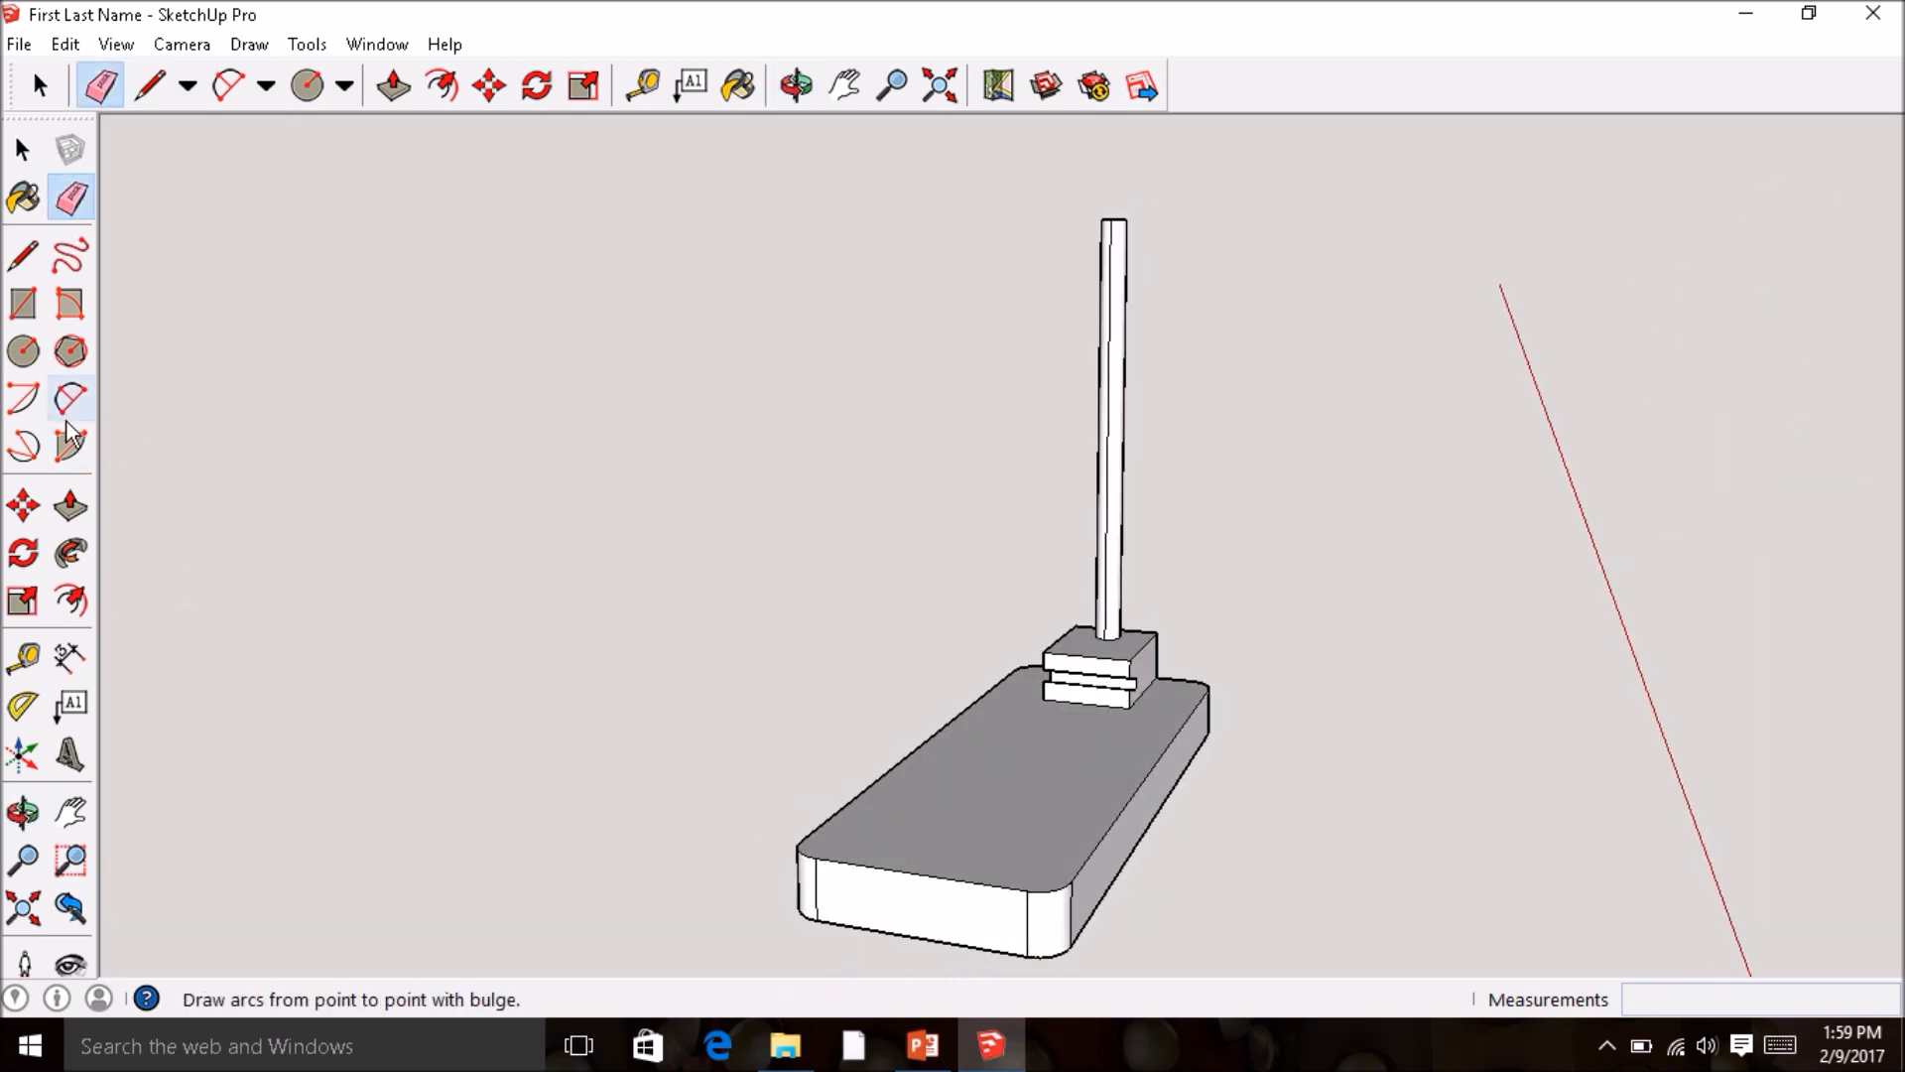
{"action": "left_click", "coordinate": [24, 305]}
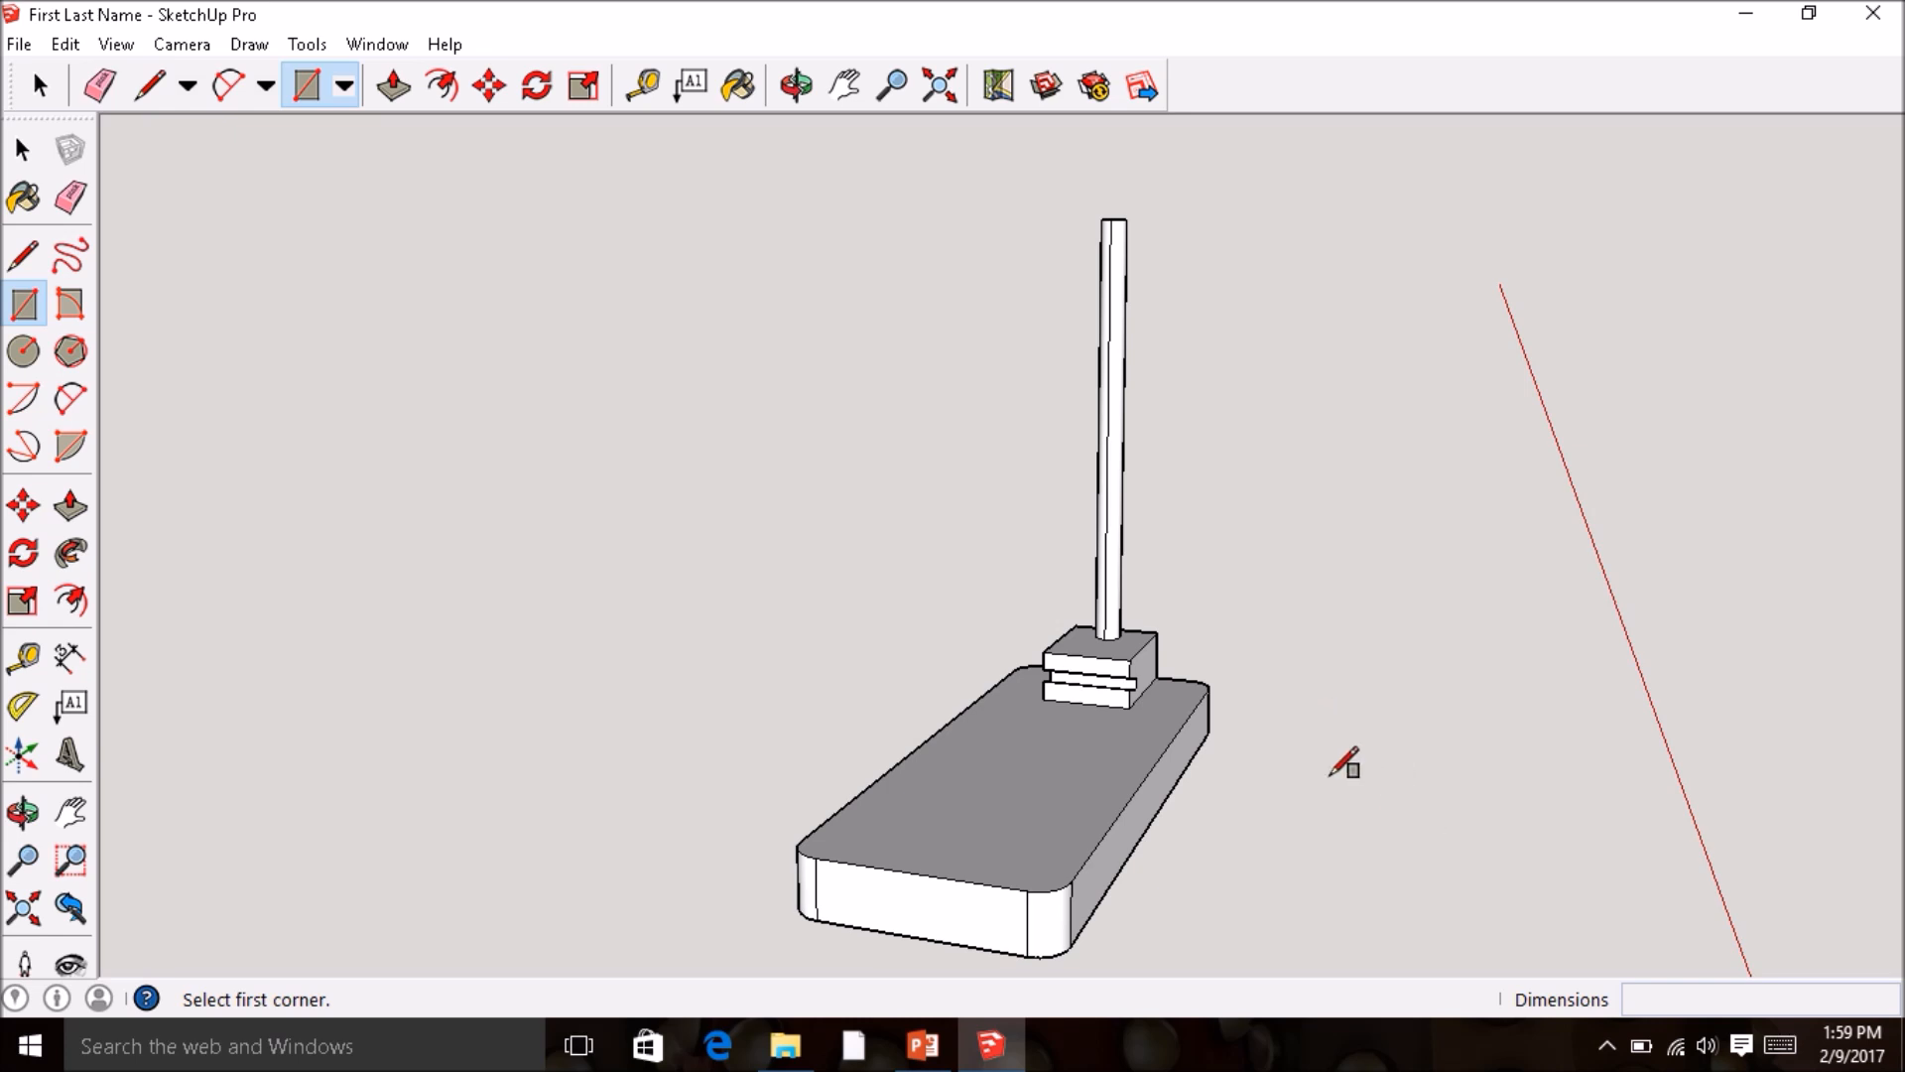
{"action": "left_click", "coordinate": [1296, 762]}
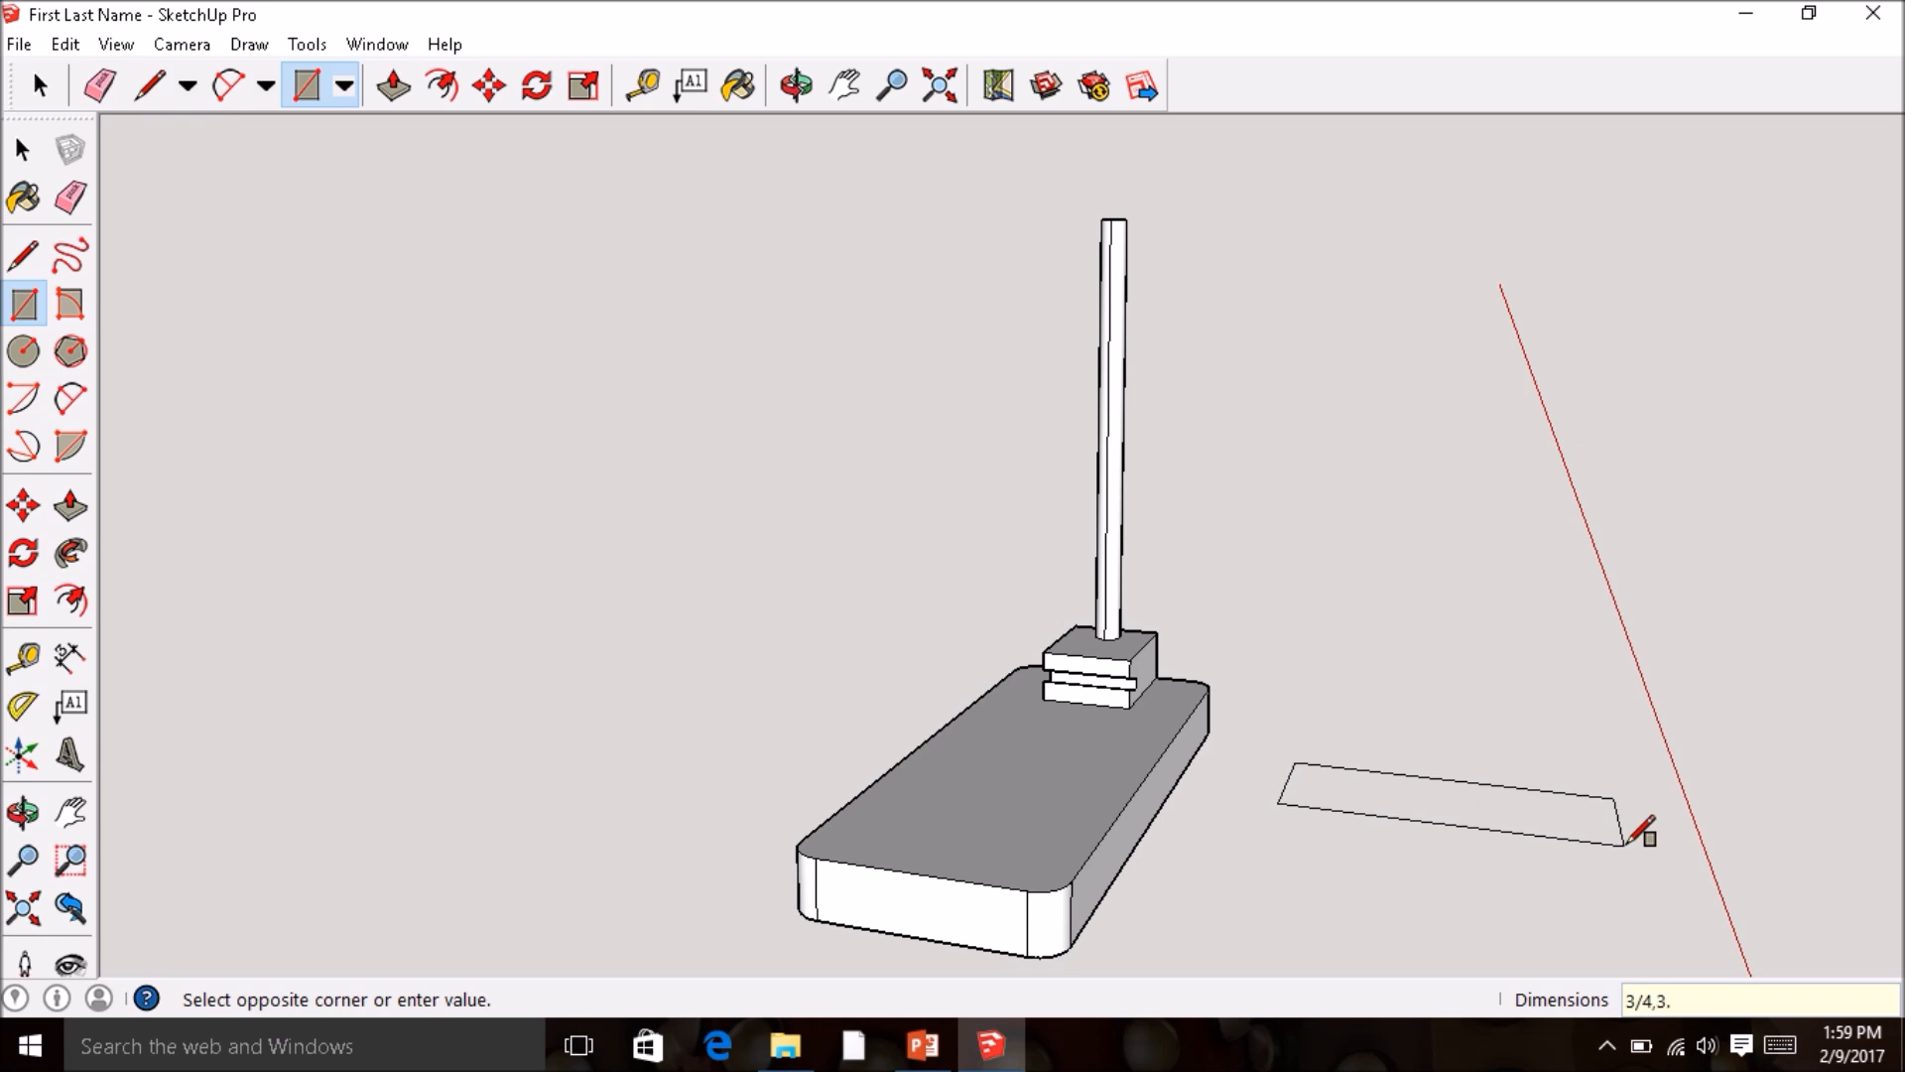
{"action": "key", "text": "Return"}
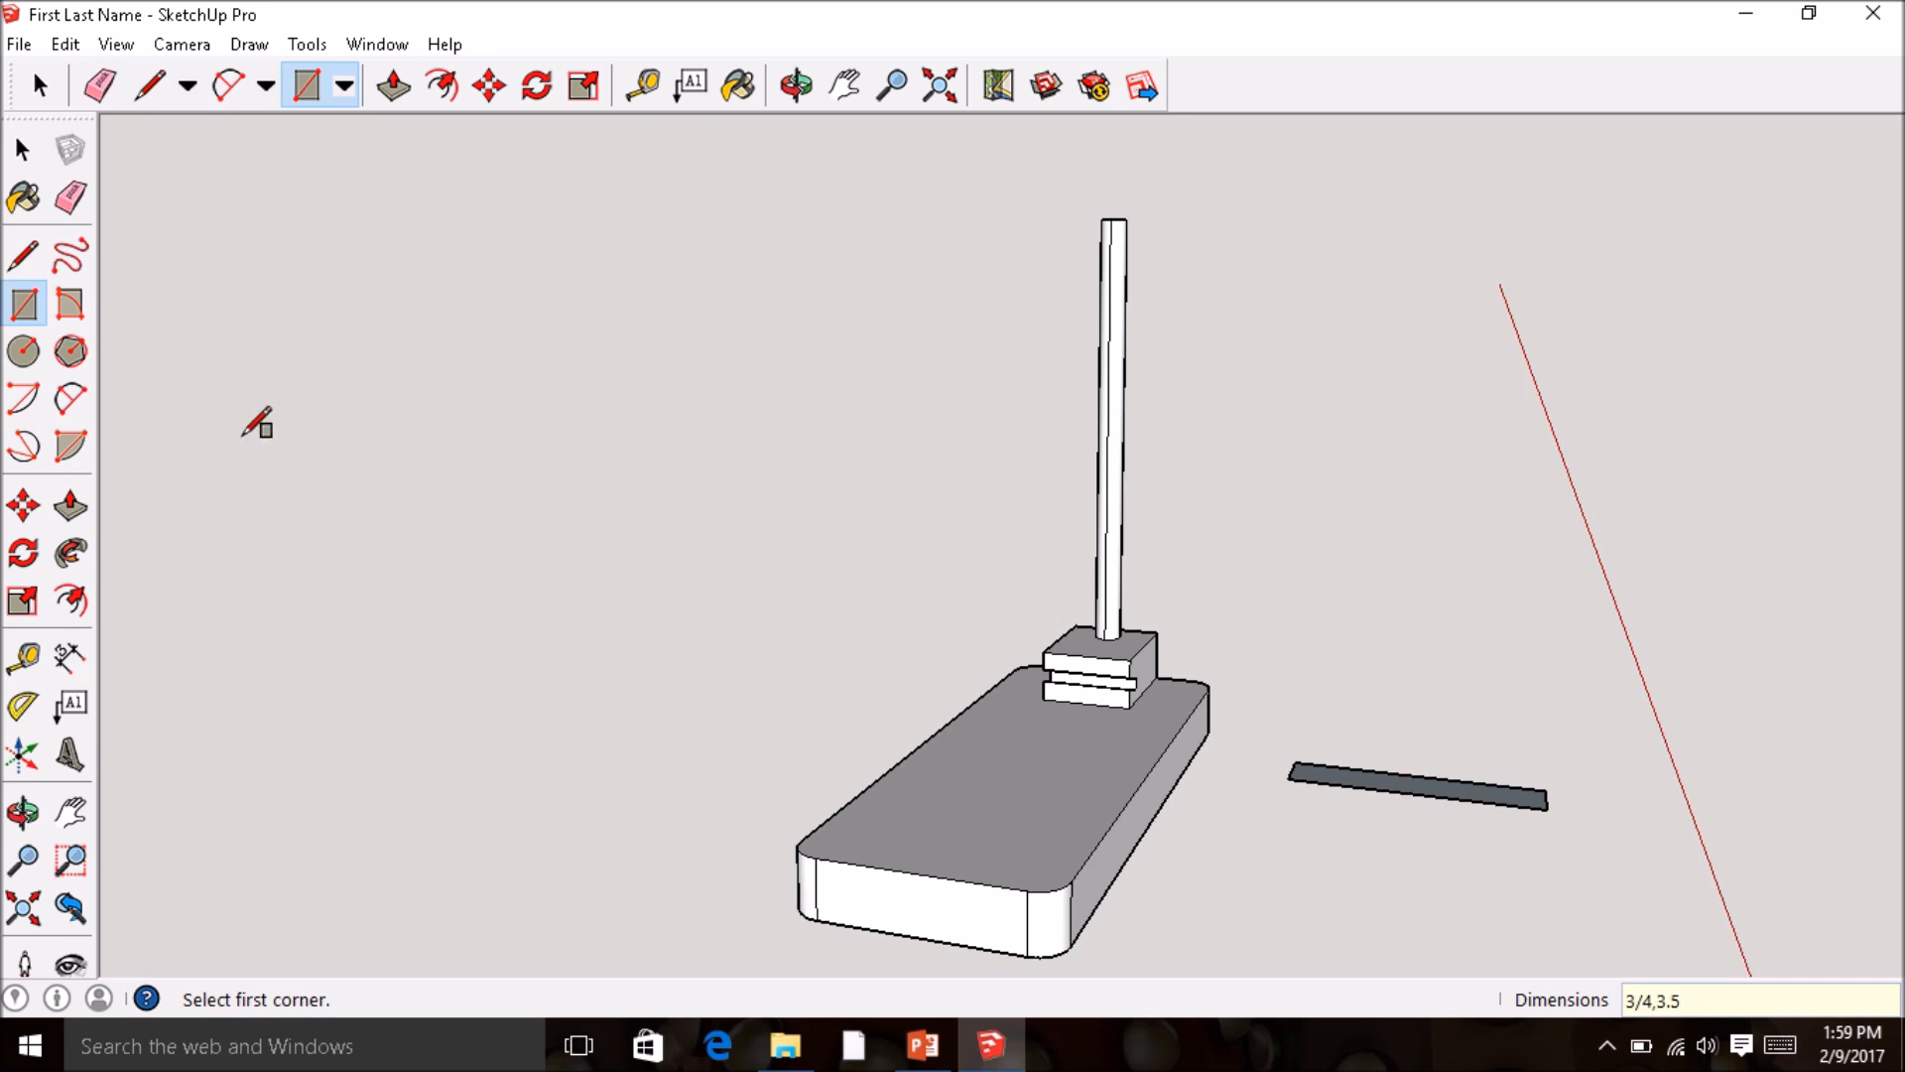
- Pull the new rectangle up 3 1/4 inches to form an upright panel
{"action": "left_click", "coordinate": [66, 510]}
{"action": "left_click_drag", "start_coordinate": [1365, 789], "coordinate": [1411, 600]}
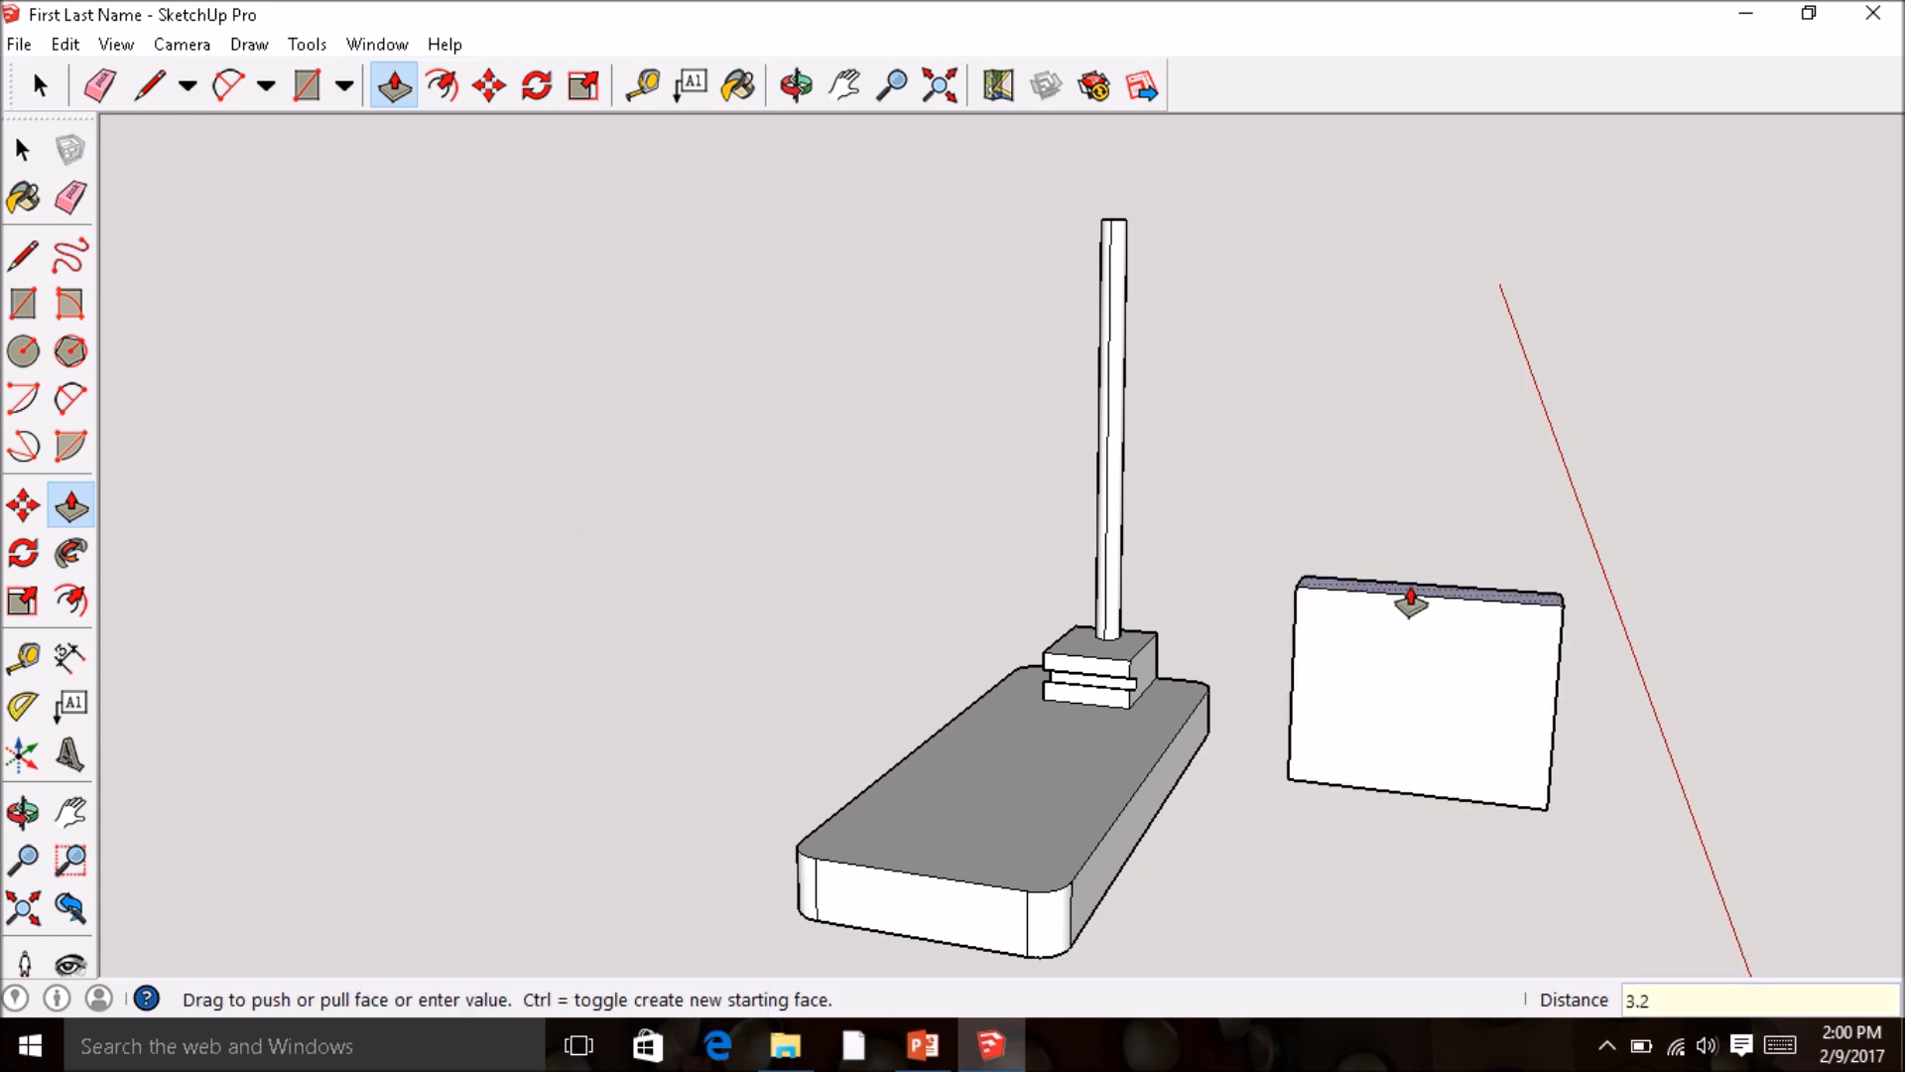
{"action": "key", "text": "Return"}
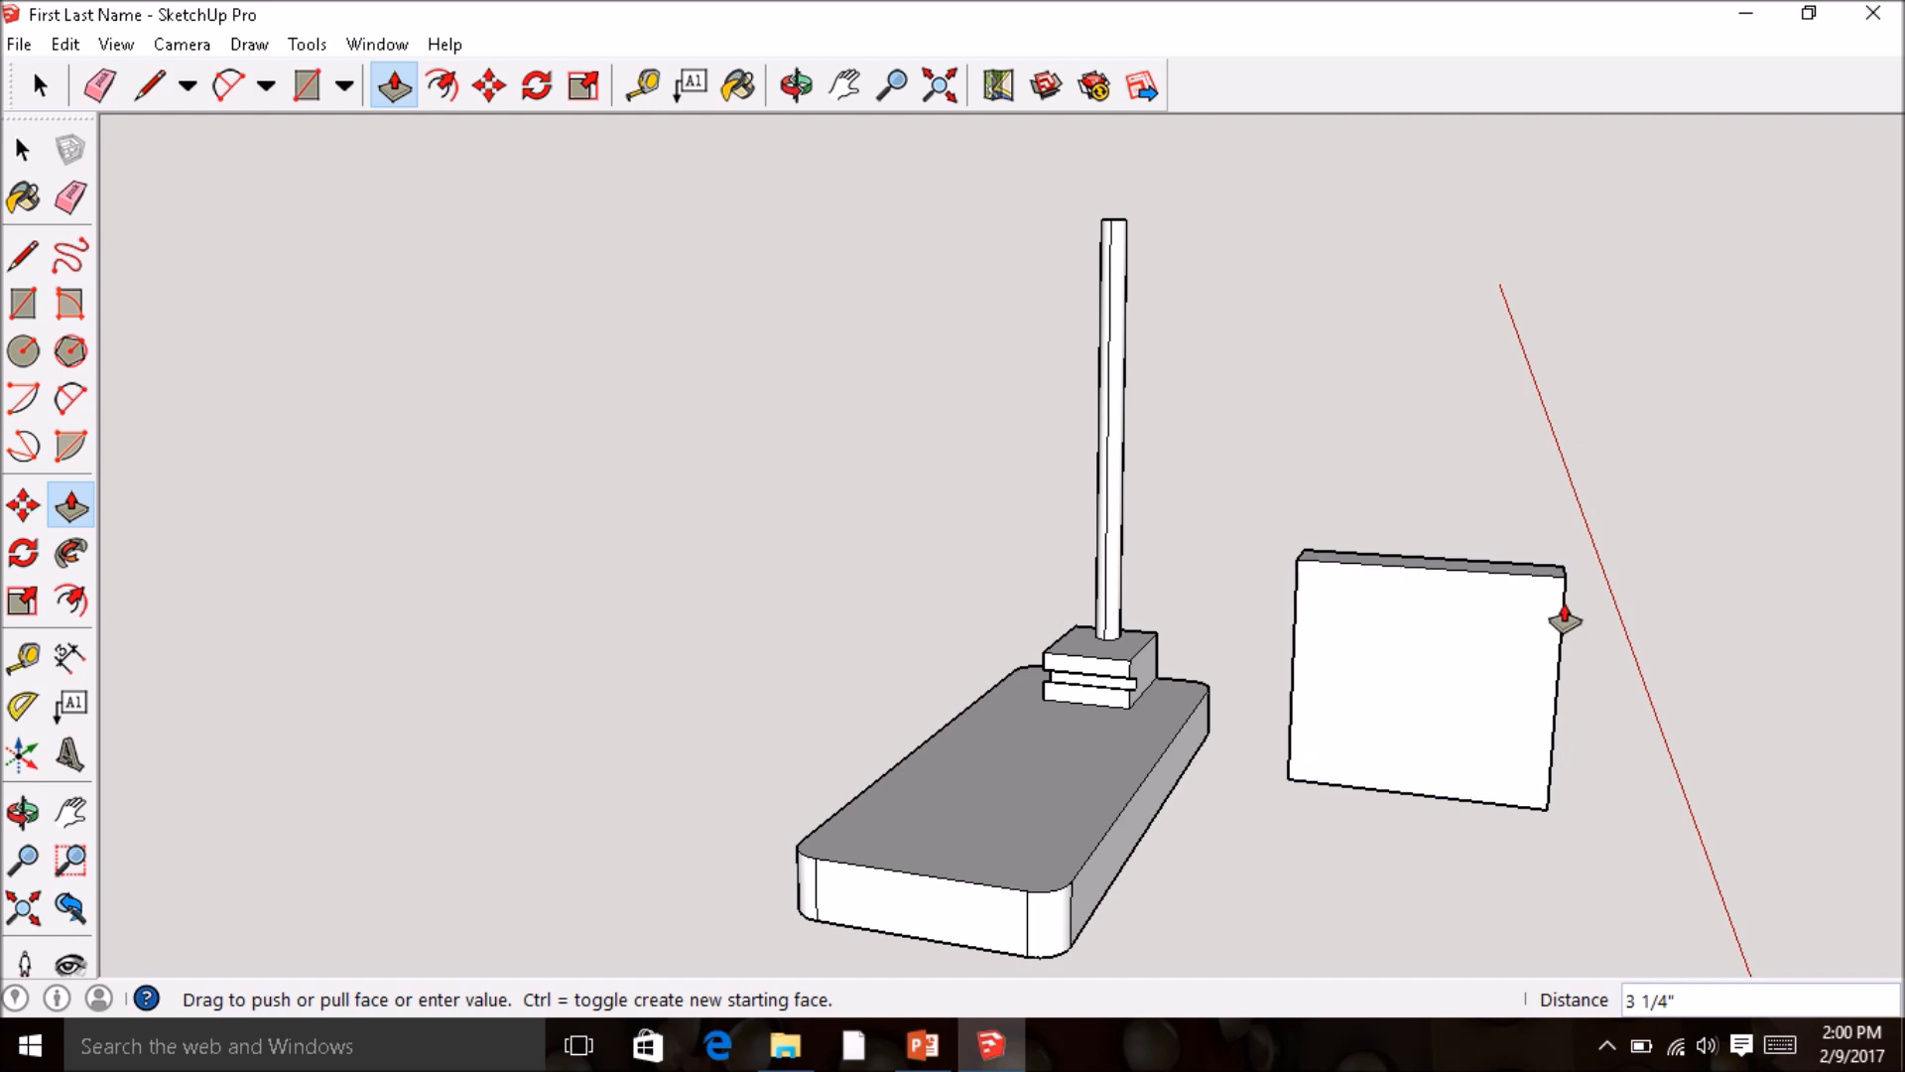
- Mark 3/8-inch line segments along both edges at the panel face's lower and upper corners on the side away from the board
{"action": "left_click", "coordinate": [24, 253]}
{"action": "middle_click_drag", "start_coordinate": [1590, 510], "coordinate": [1546, 502]}
{"action": "scroll", "coordinate": [1567, 520], "scroll_direction": "up", "scroll_amount": 3}
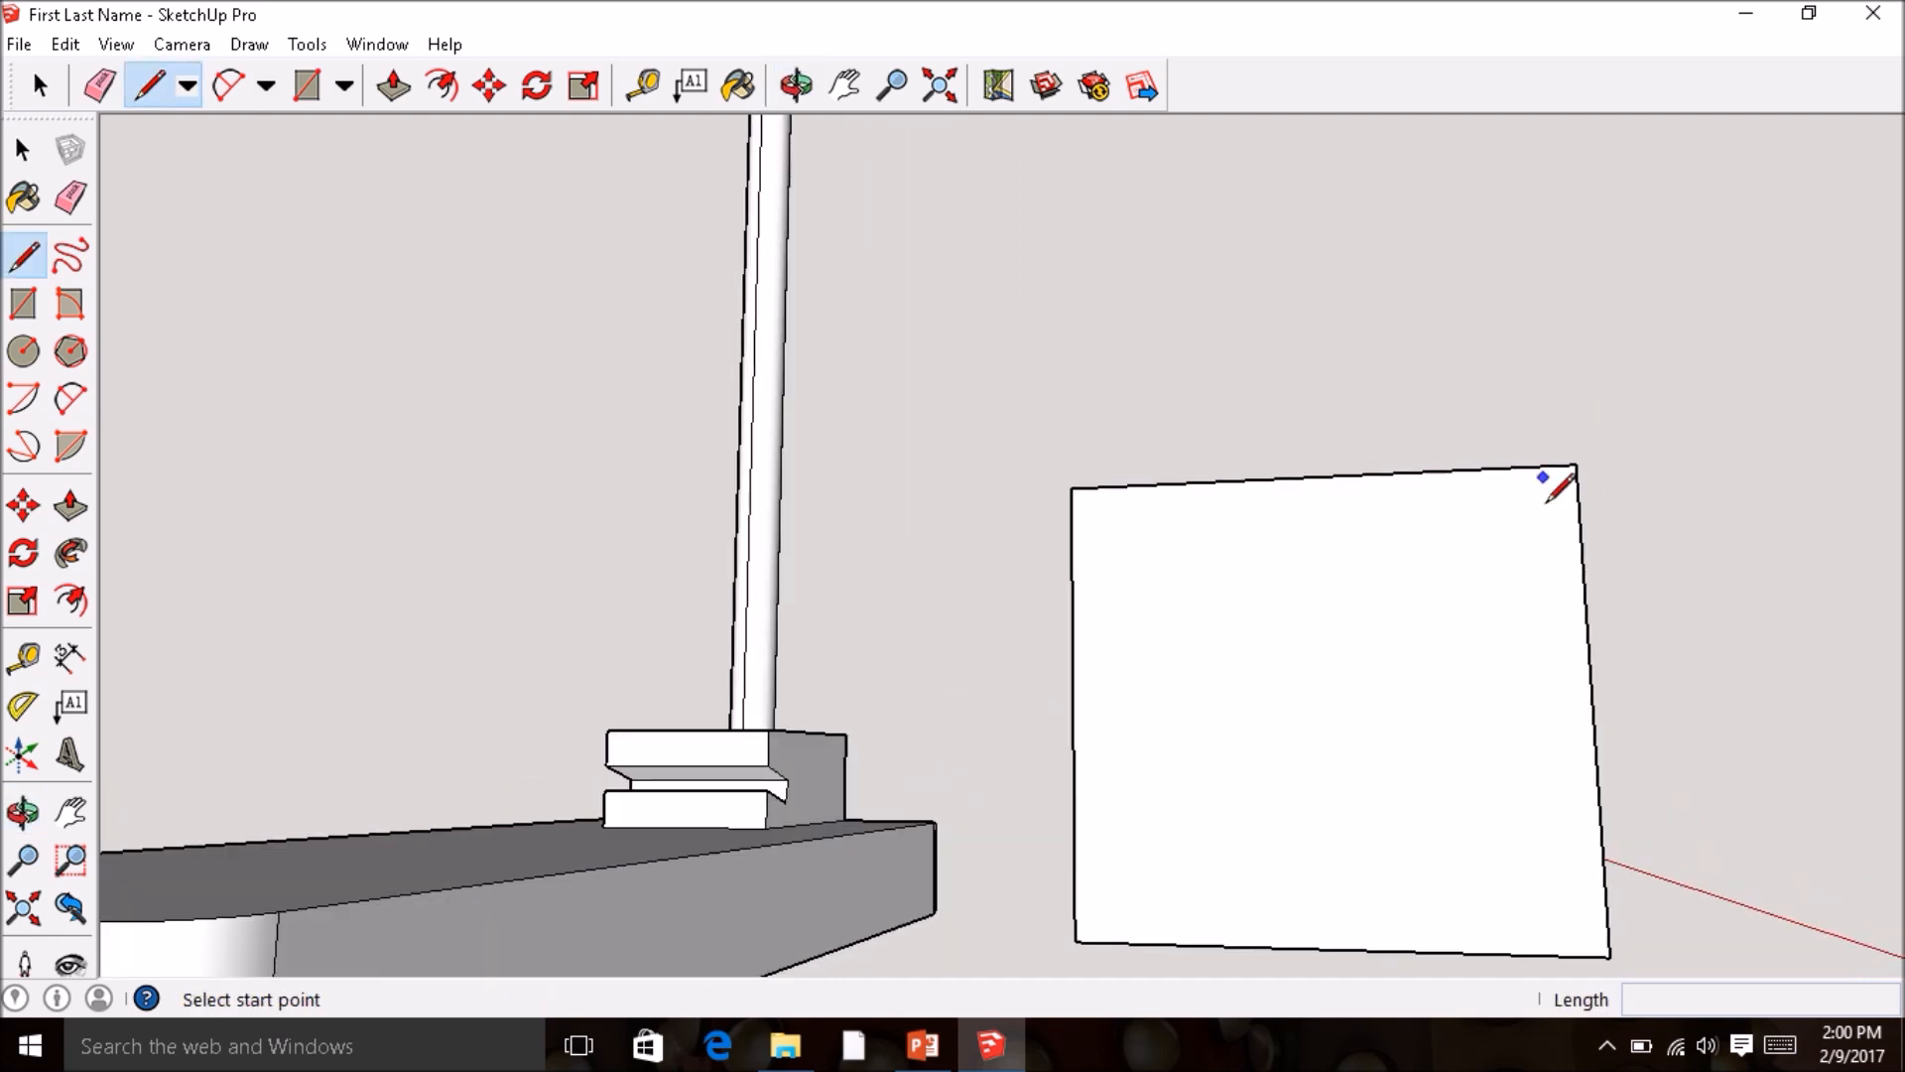
{"action": "left_click", "coordinate": [1609, 955]}
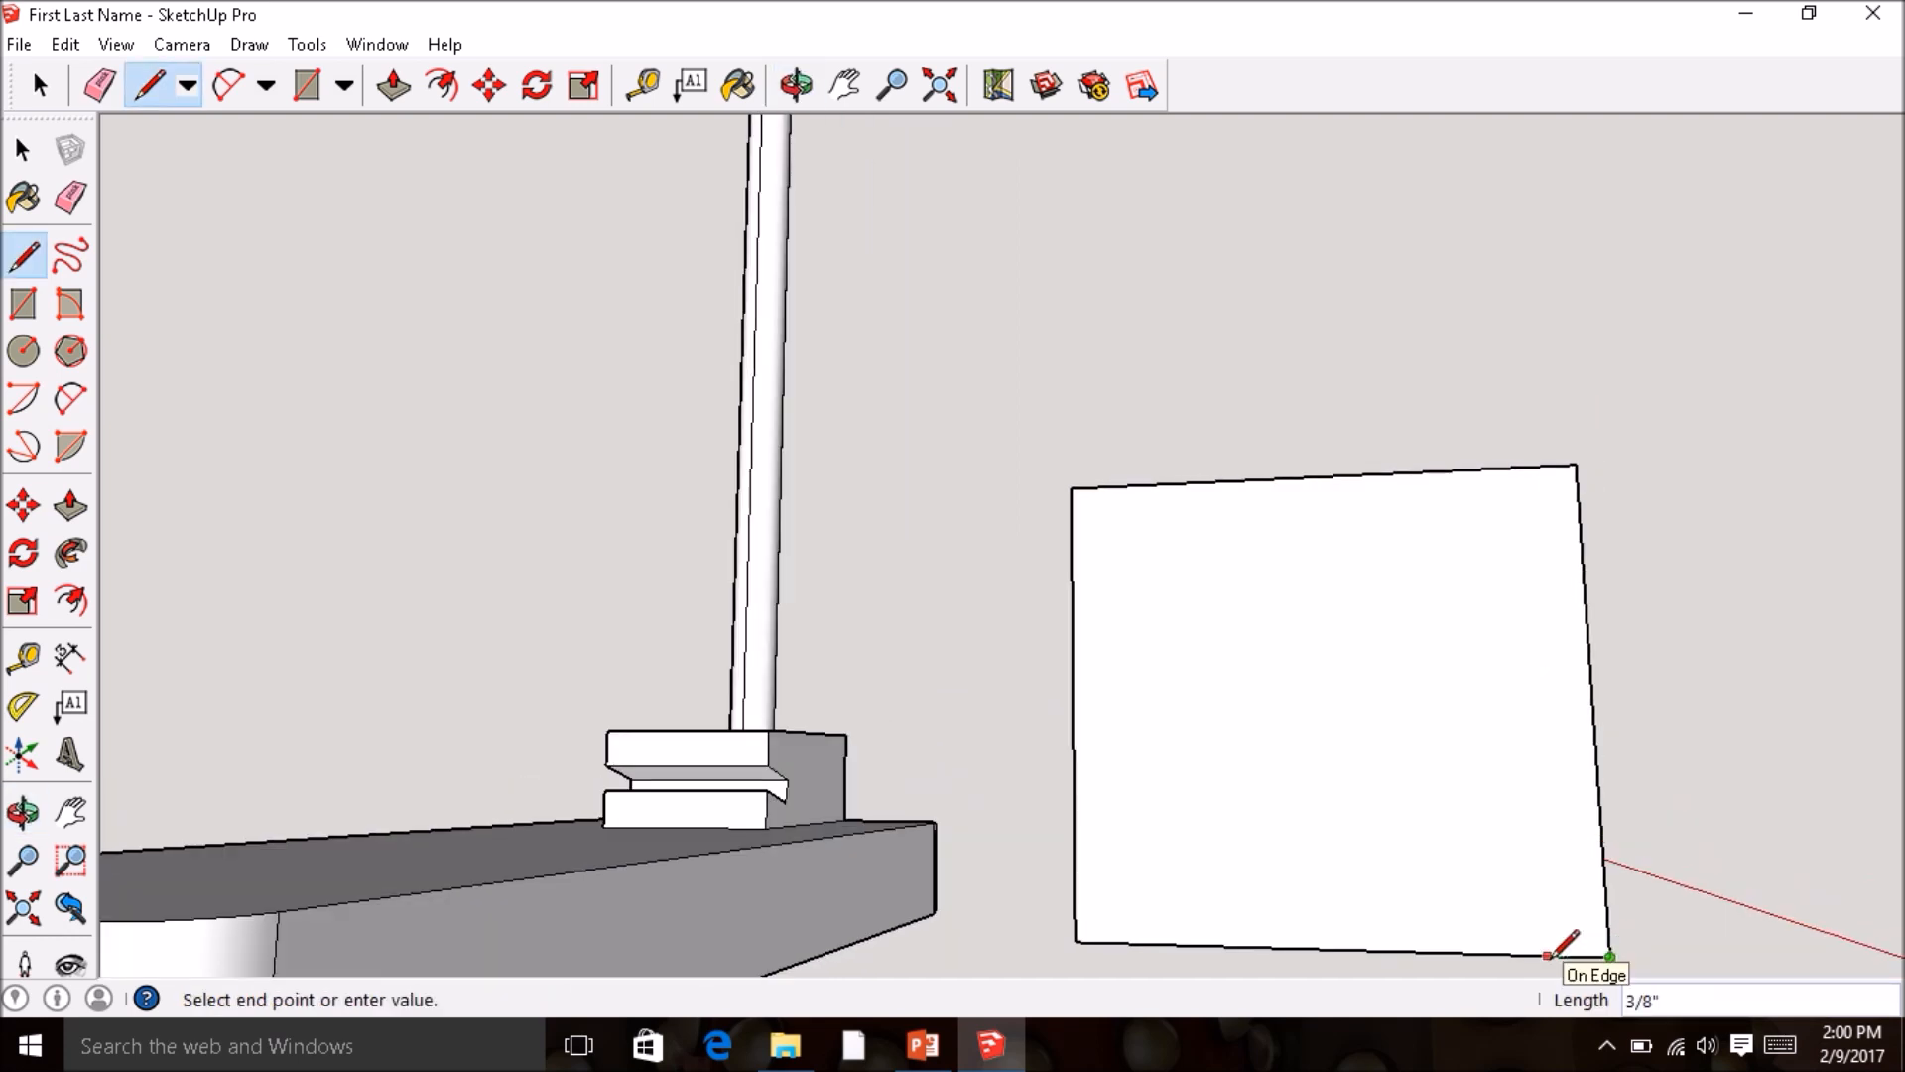
{"action": "key", "text": "Return"}
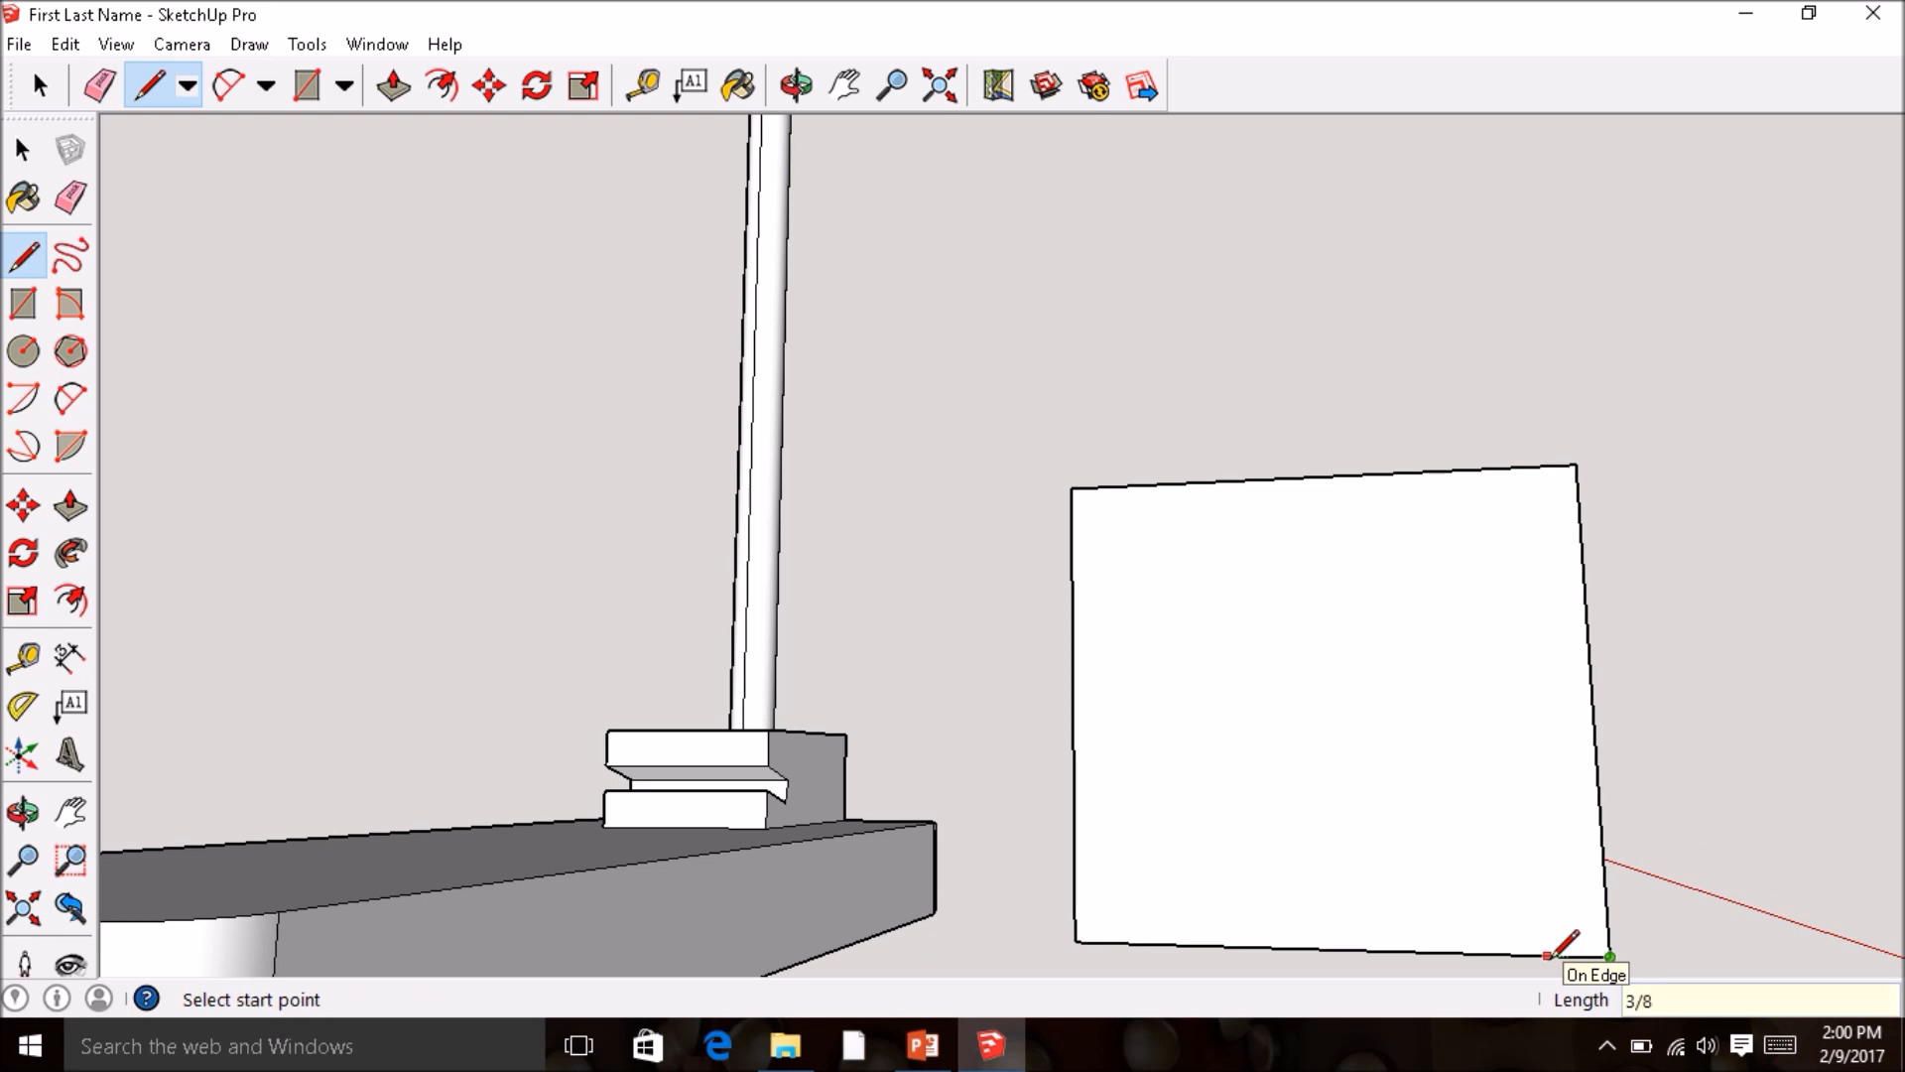
{"action": "left_click", "coordinate": [1609, 956]}
{"action": "left_click", "coordinate": [1604, 890]}
{"action": "left_click", "coordinate": [1576, 464]}
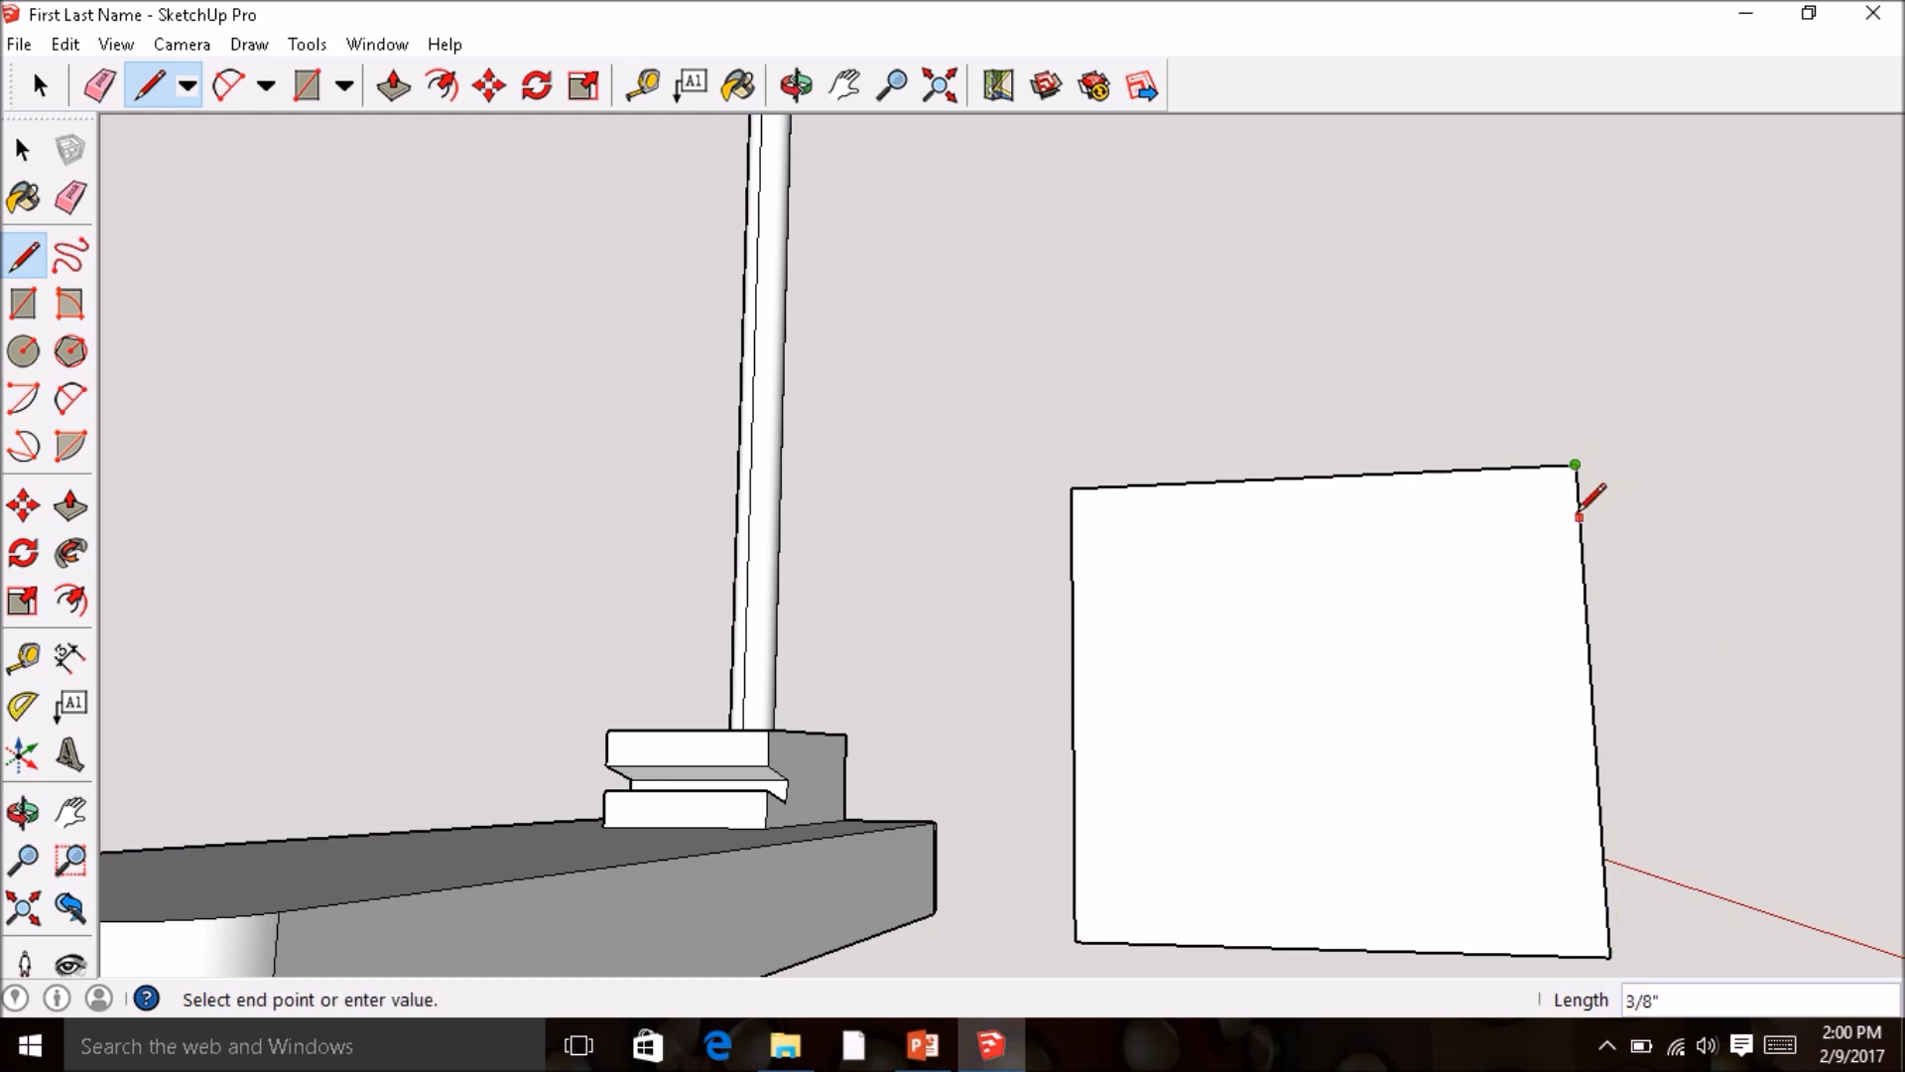
{"action": "left_click", "coordinate": [1577, 490]}
{"action": "left_click", "coordinate": [1575, 465]}
{"action": "left_click", "coordinate": [1516, 467]}
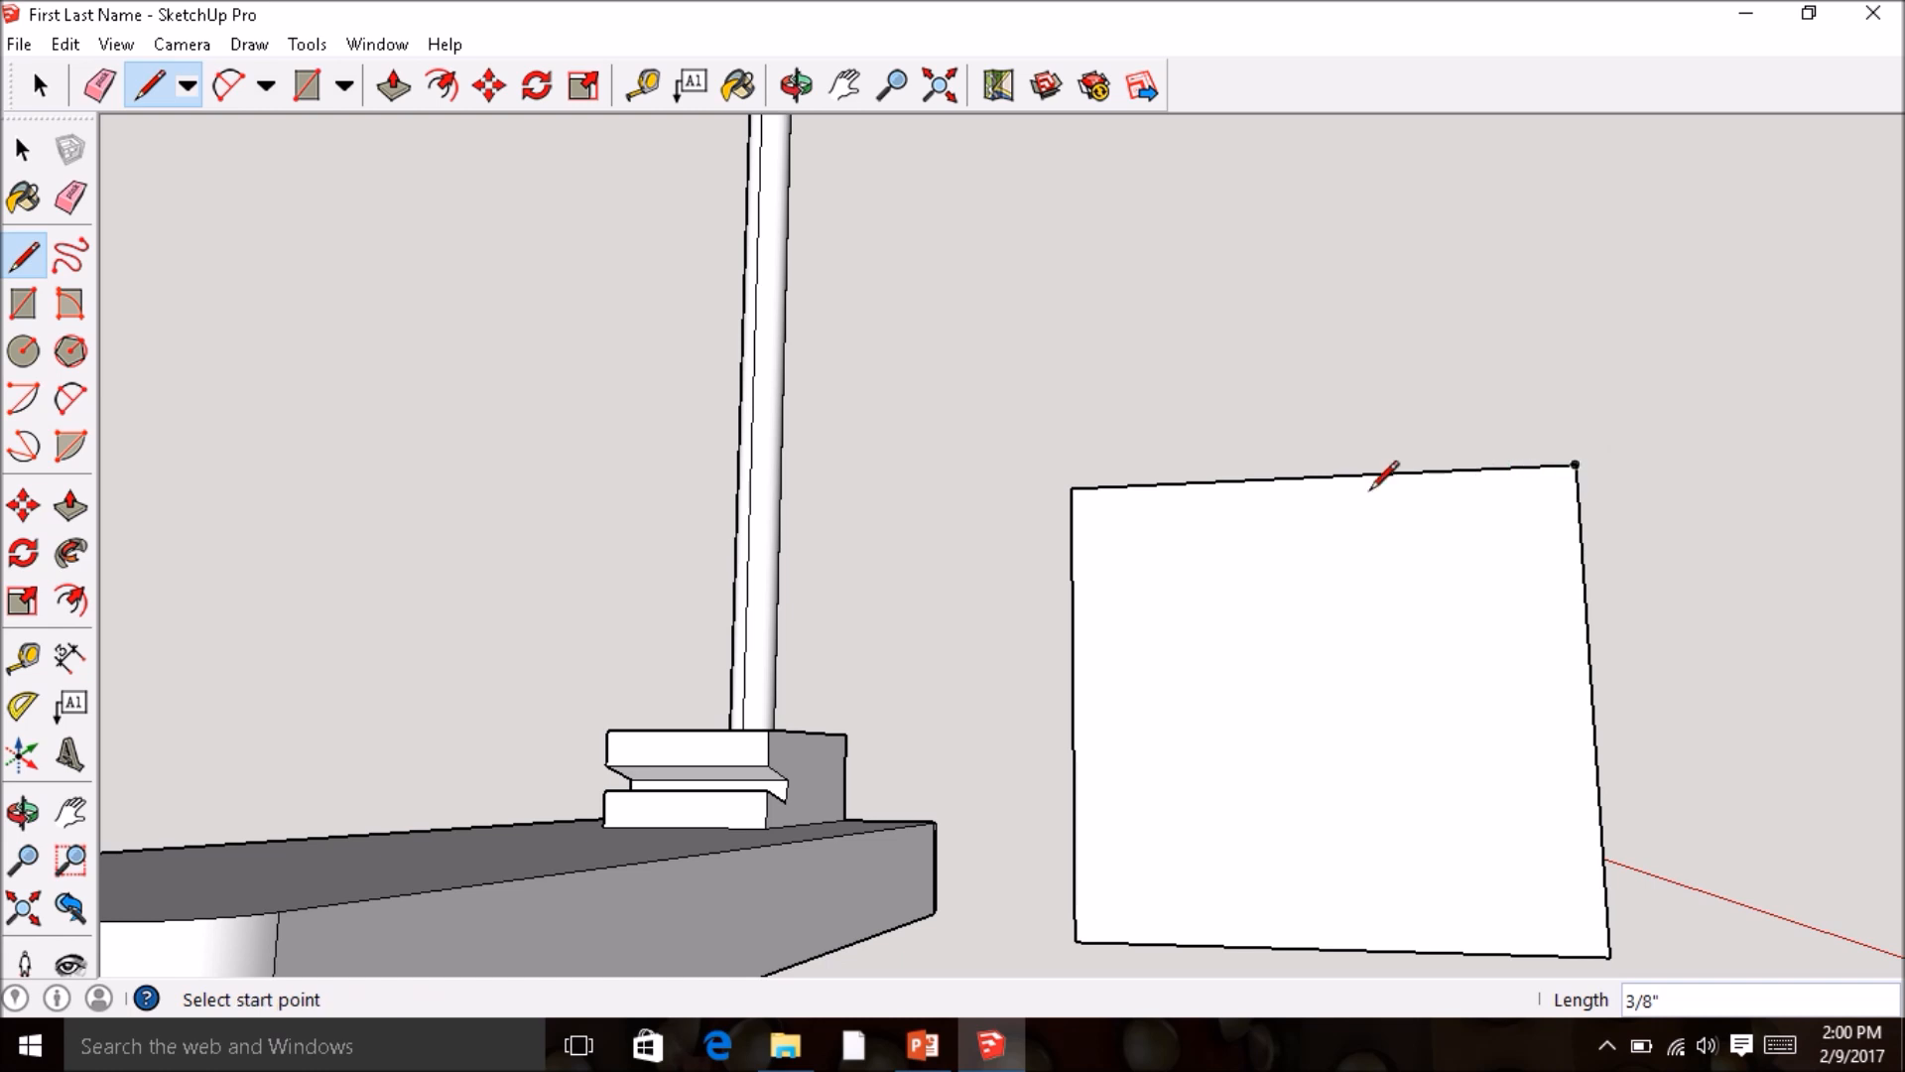
- Mark 3/8-inch line segments along both edges at the panel face's upper and lower corners on the side nearest the board
{"action": "left_click", "coordinate": [1070, 487]}
{"action": "left_click", "coordinate": [1130, 489]}
{"action": "left_click", "coordinate": [1070, 488]}
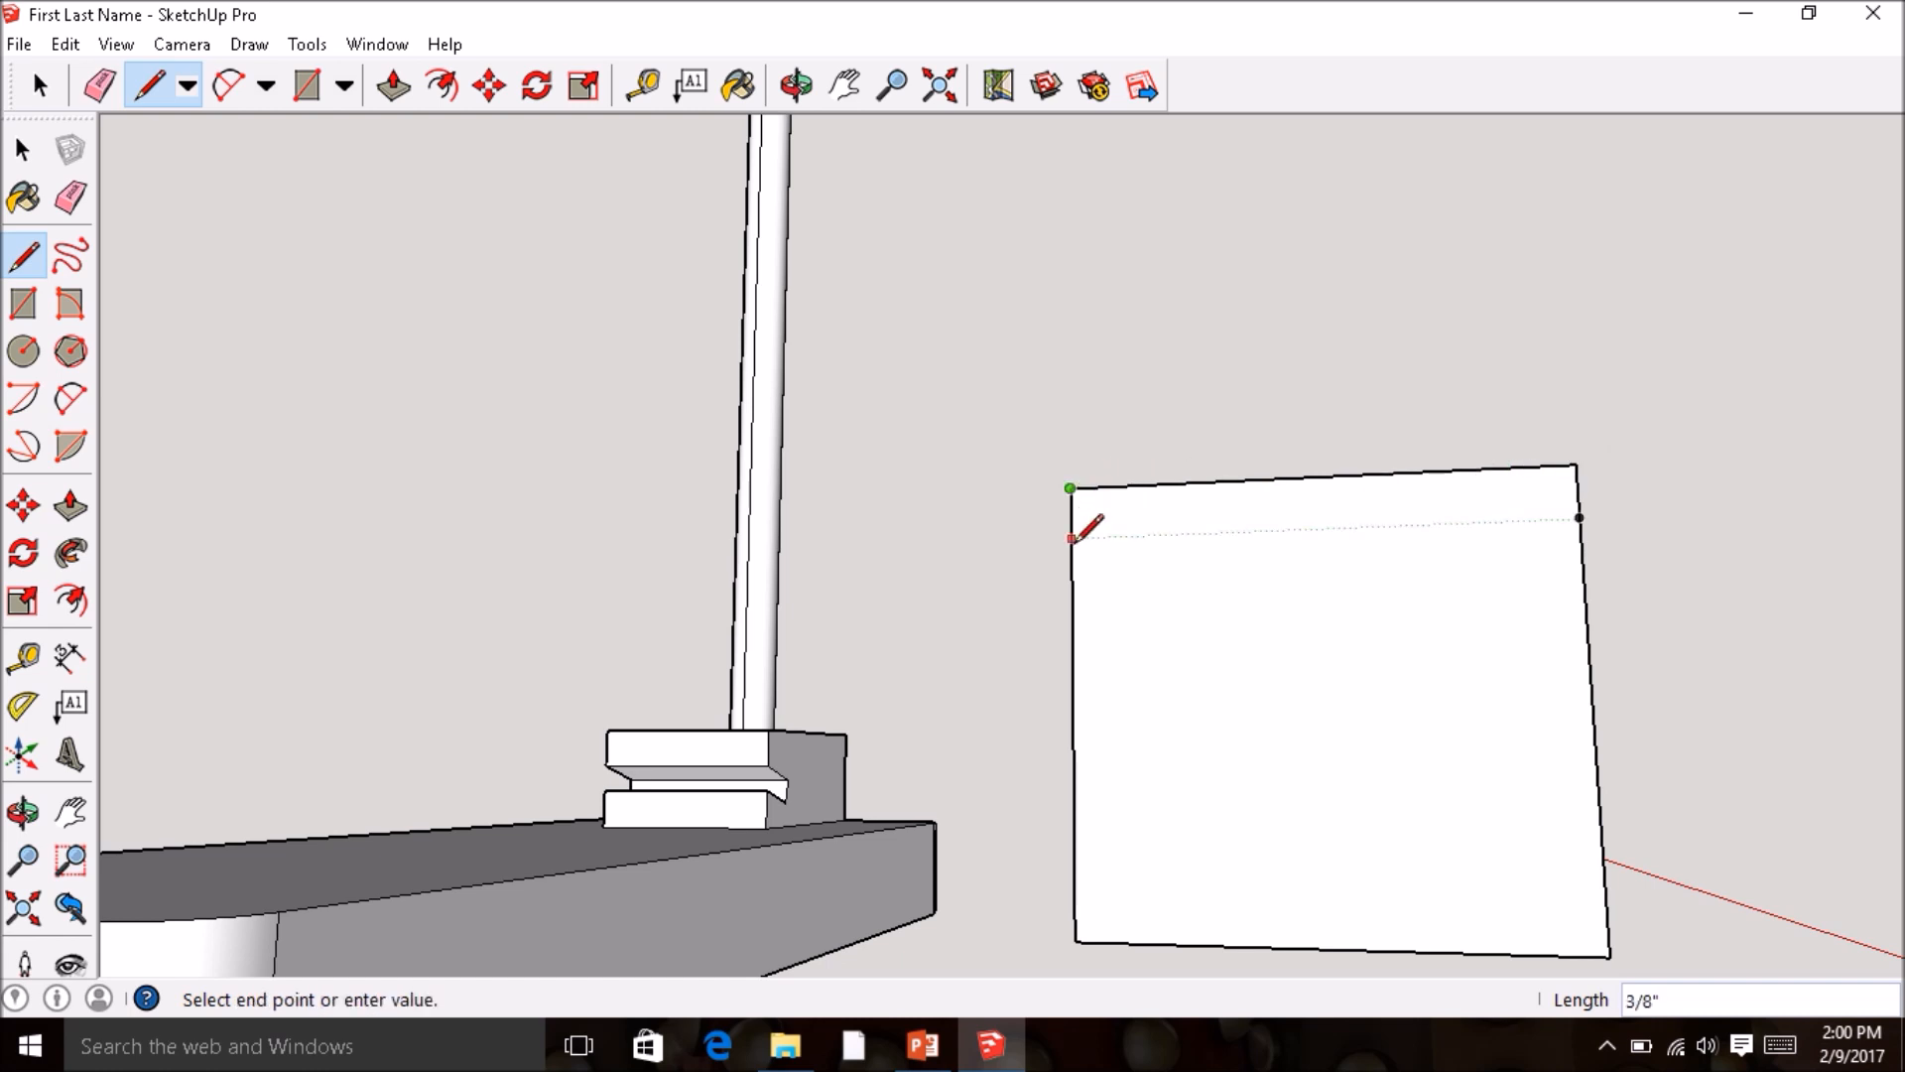
{"action": "left_click", "coordinate": [1072, 538]}
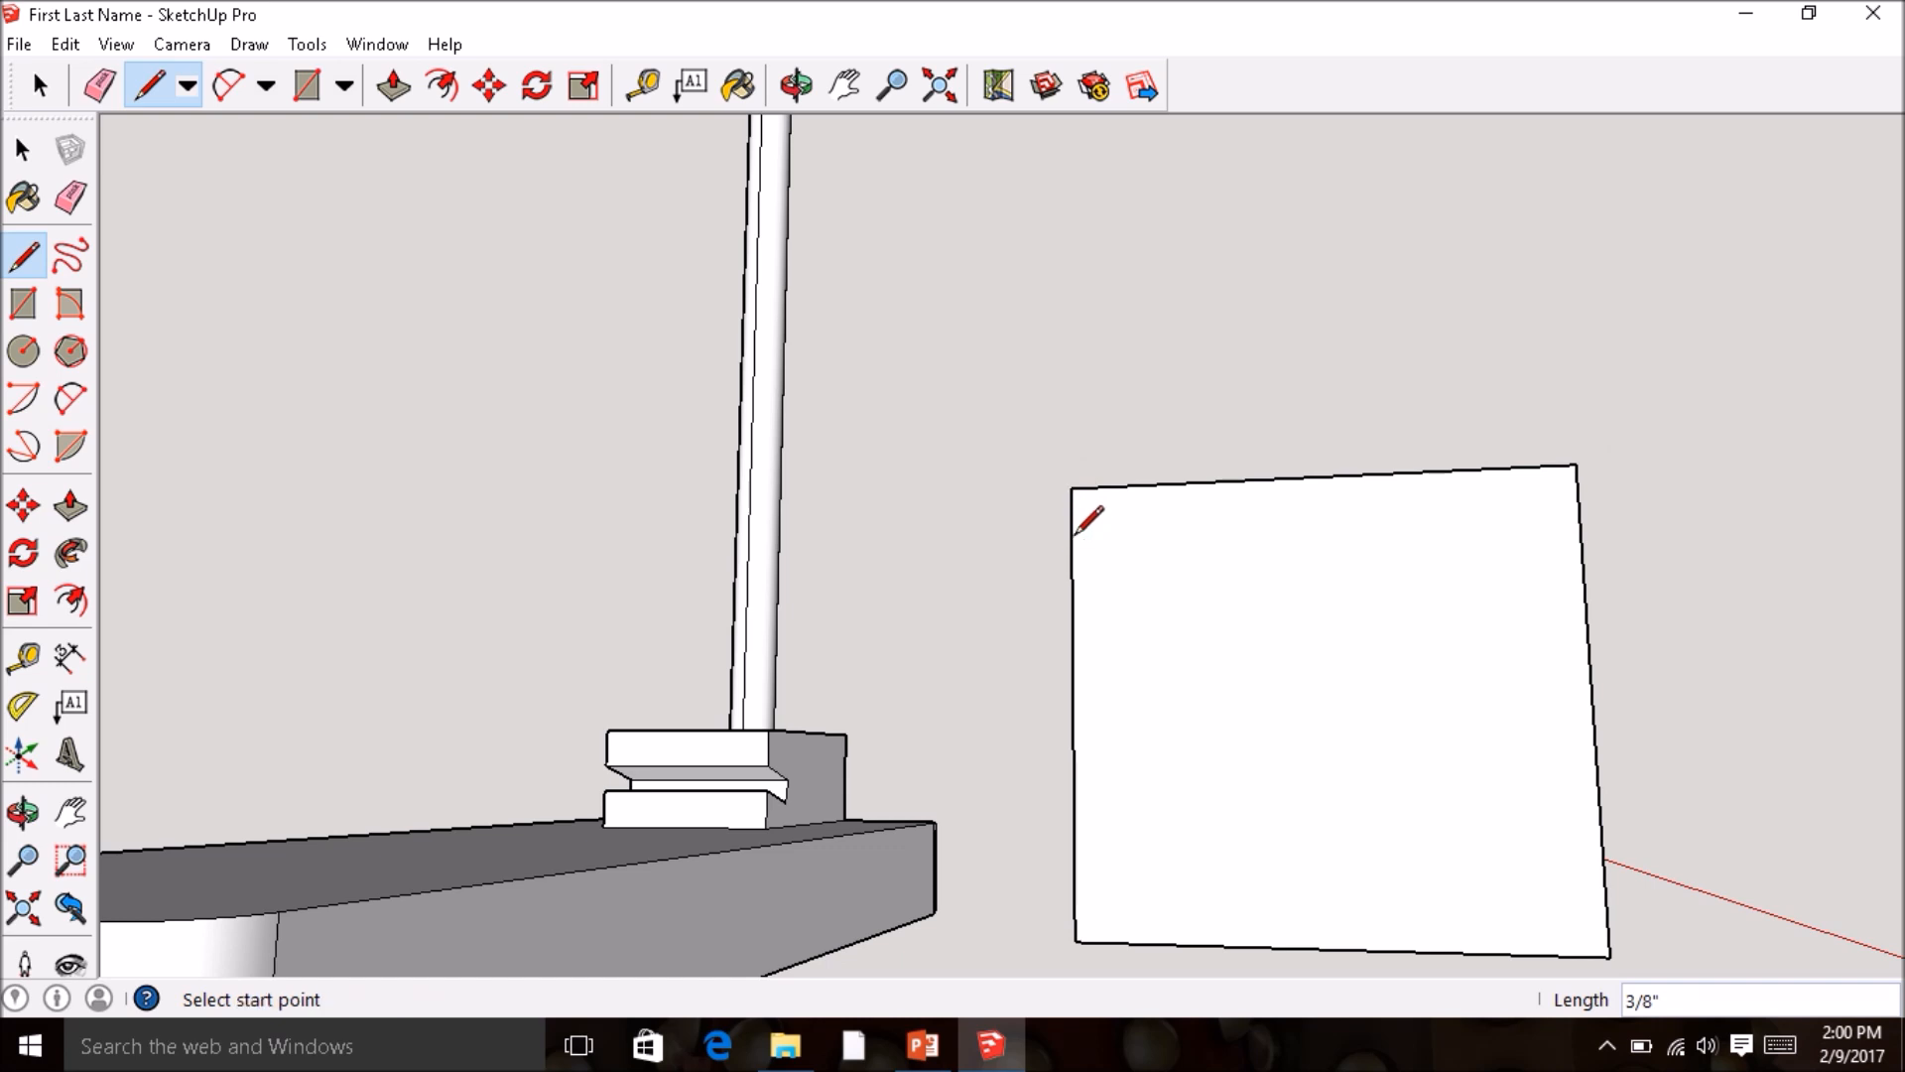
{"action": "left_click", "coordinate": [1073, 941]}
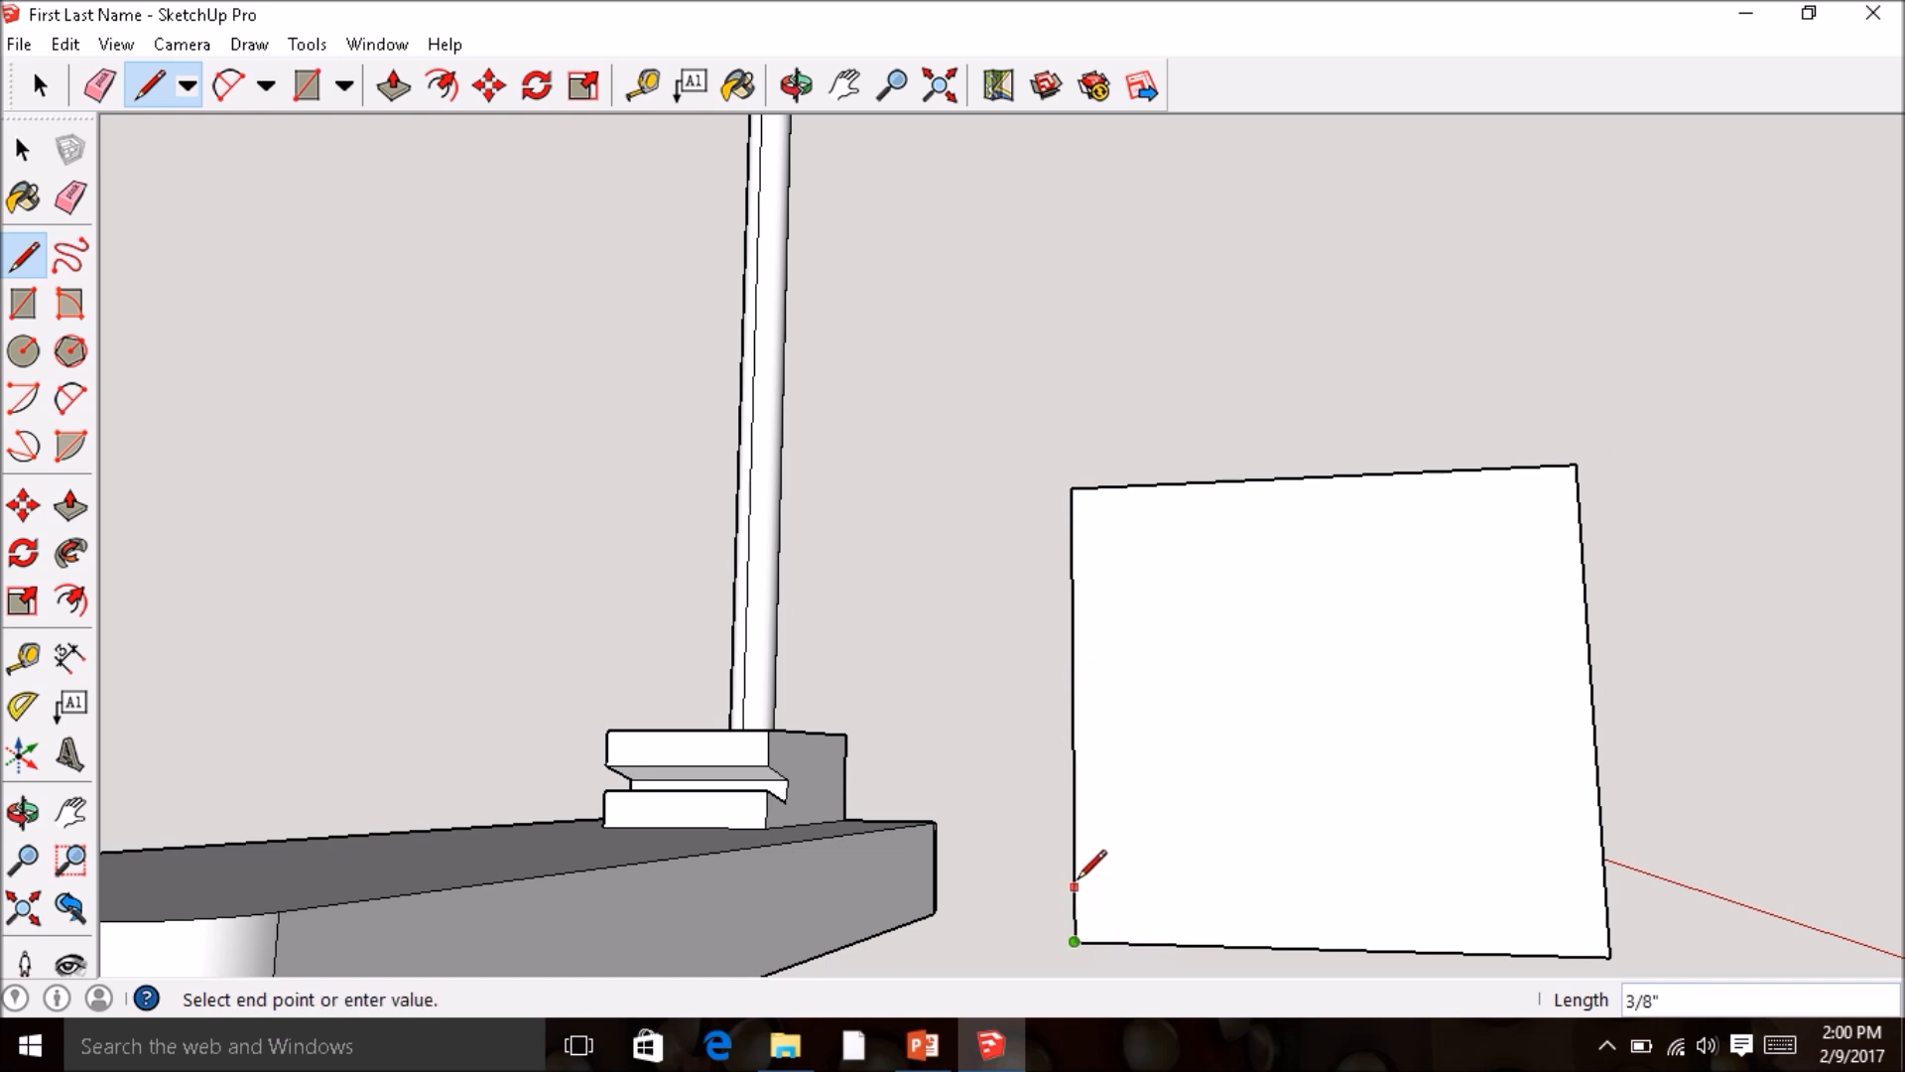
{"action": "left_click", "coordinate": [1072, 914]}
{"action": "left_click", "coordinate": [1074, 941]}
{"action": "left_click", "coordinate": [1128, 943]}
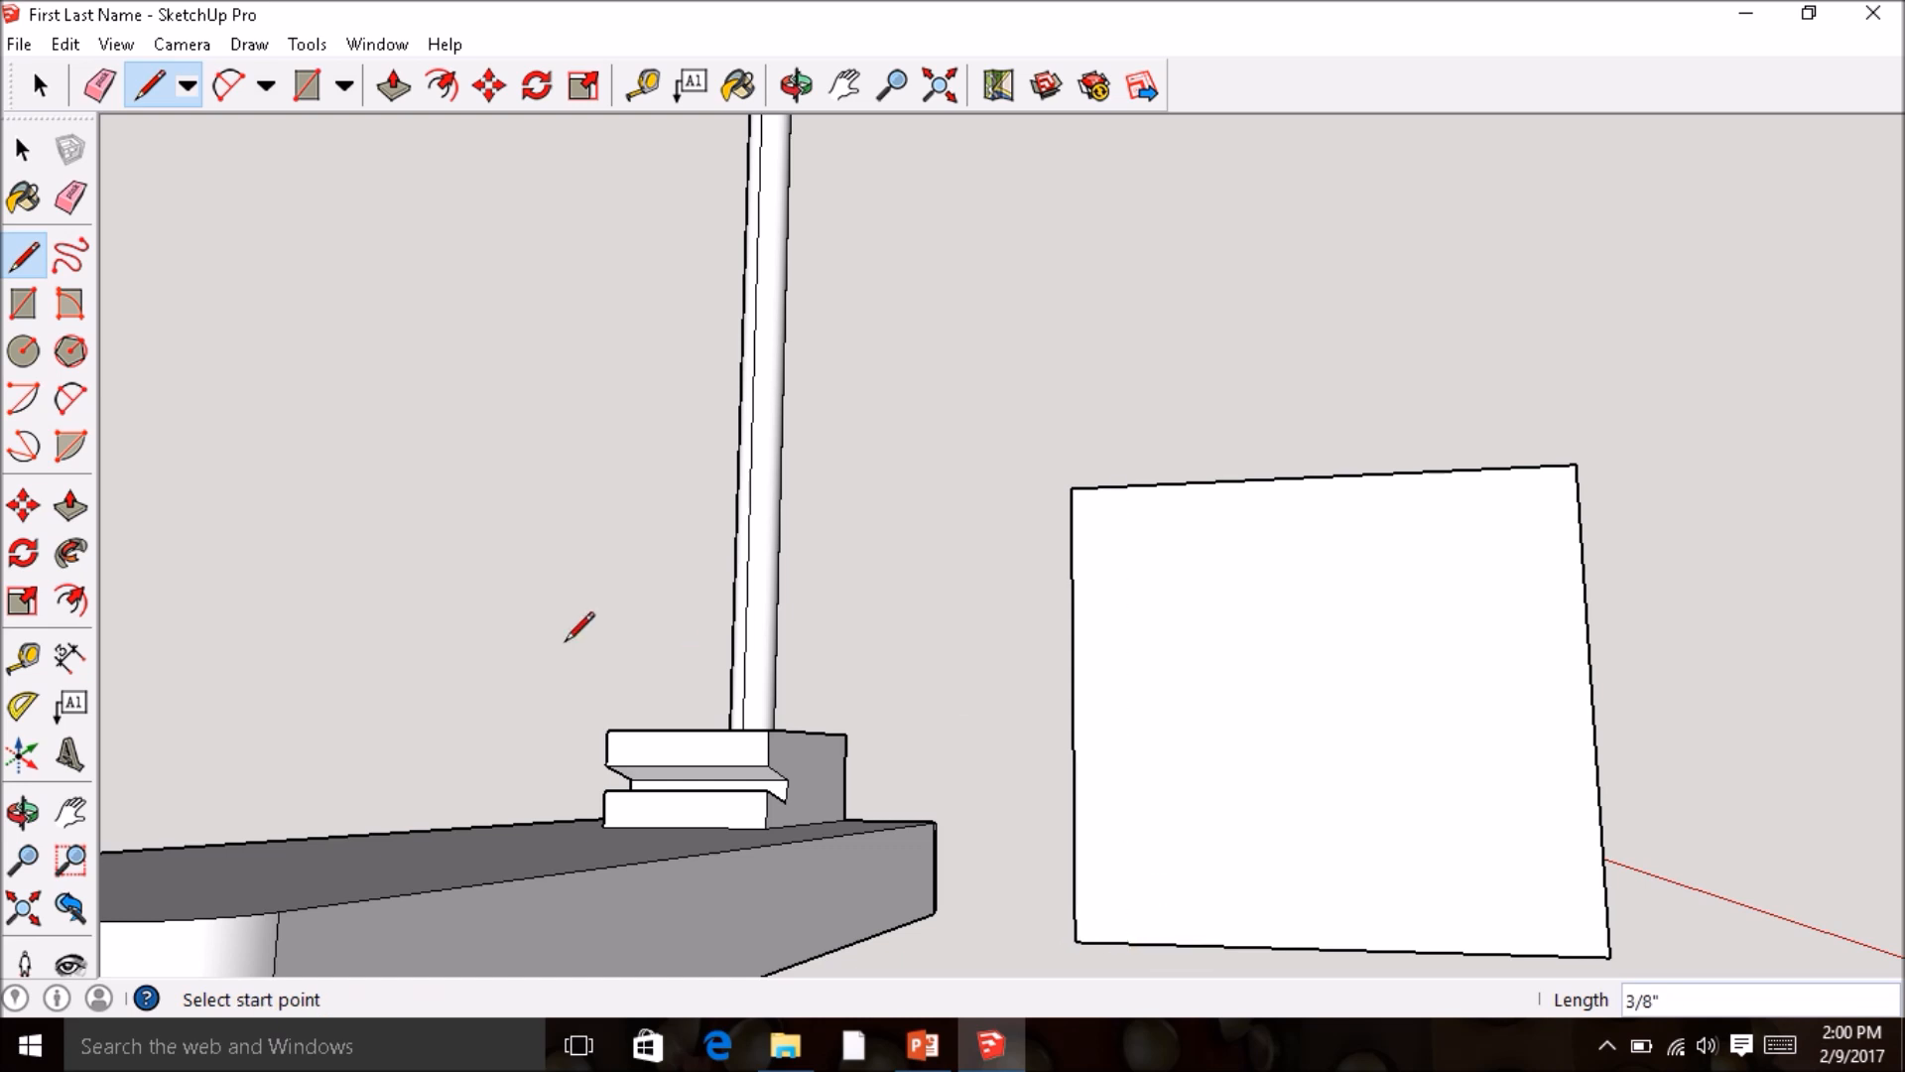
- Draw 3/8-inch-radius corner arcs between the marked edge points at the panel face's two upper corners
{"action": "left_click", "coordinate": [71, 400]}
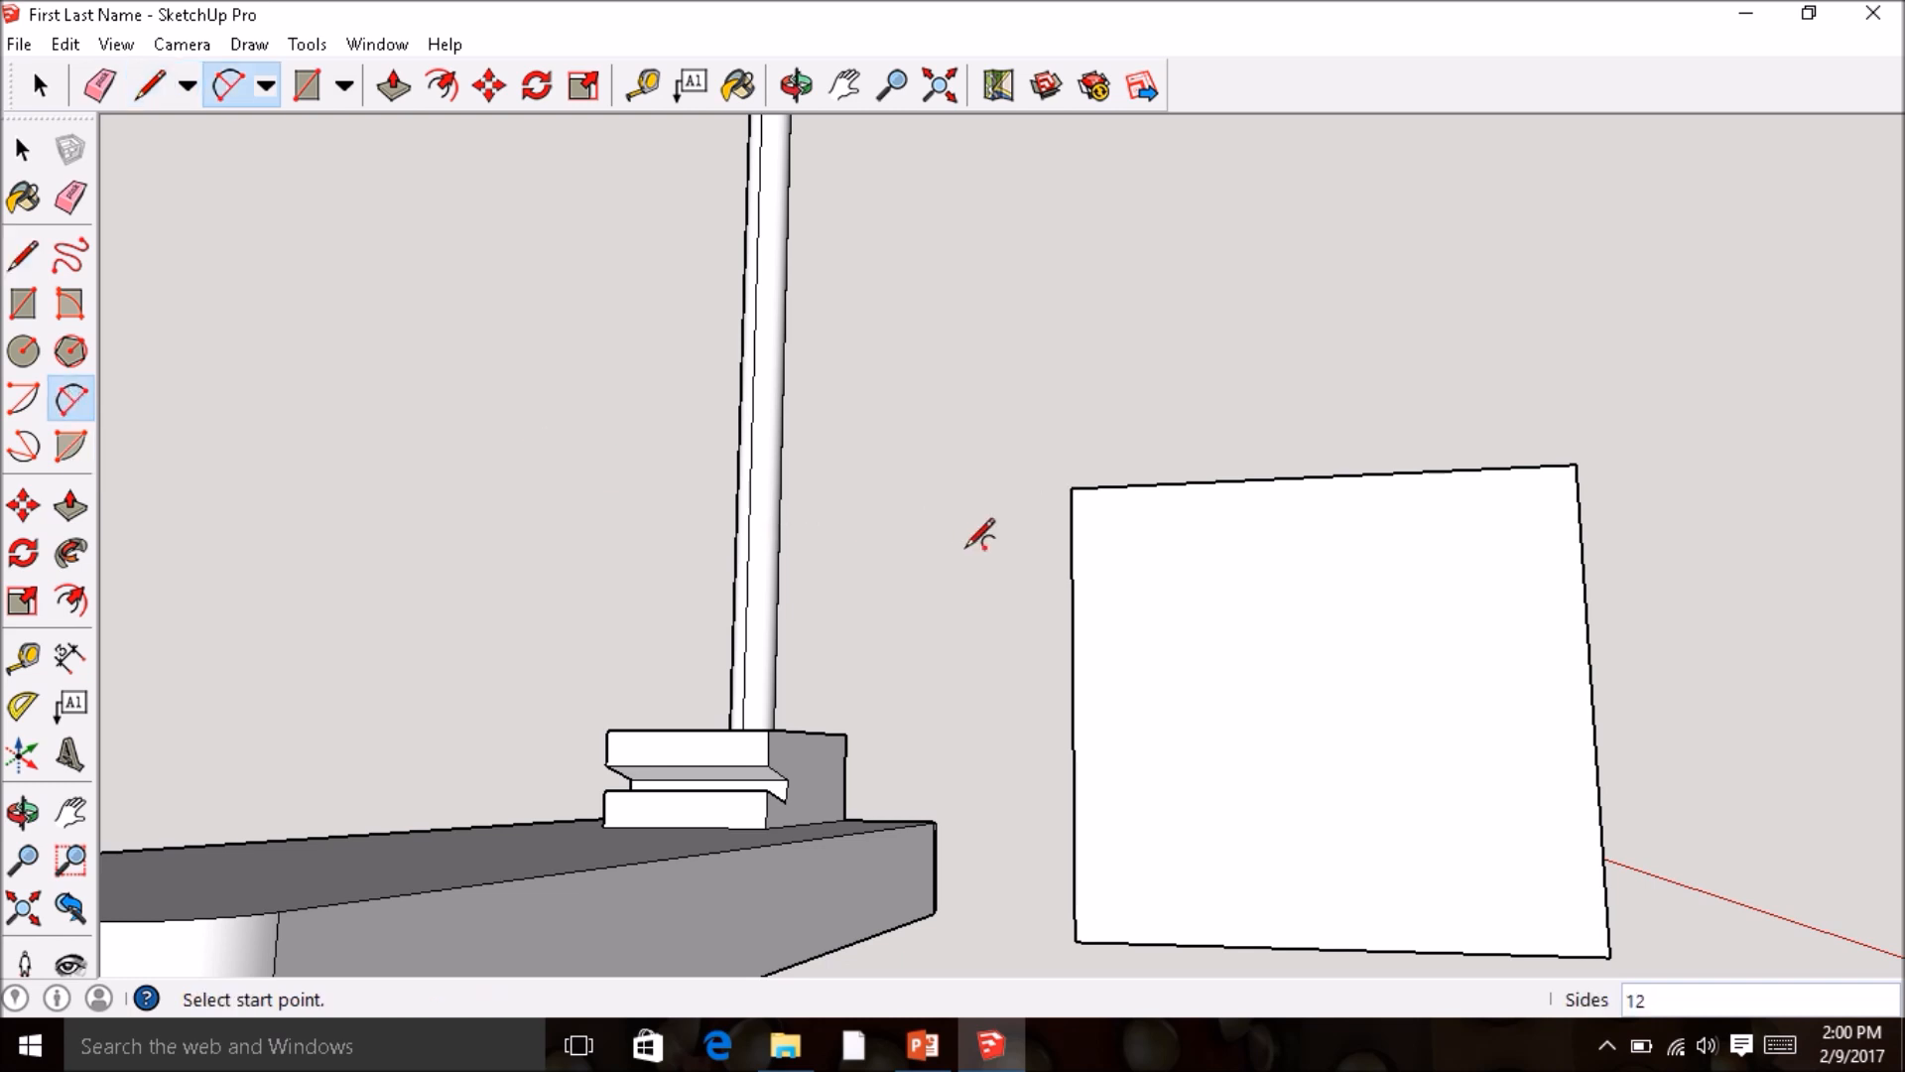
{"action": "left_click", "coordinate": [1072, 538]}
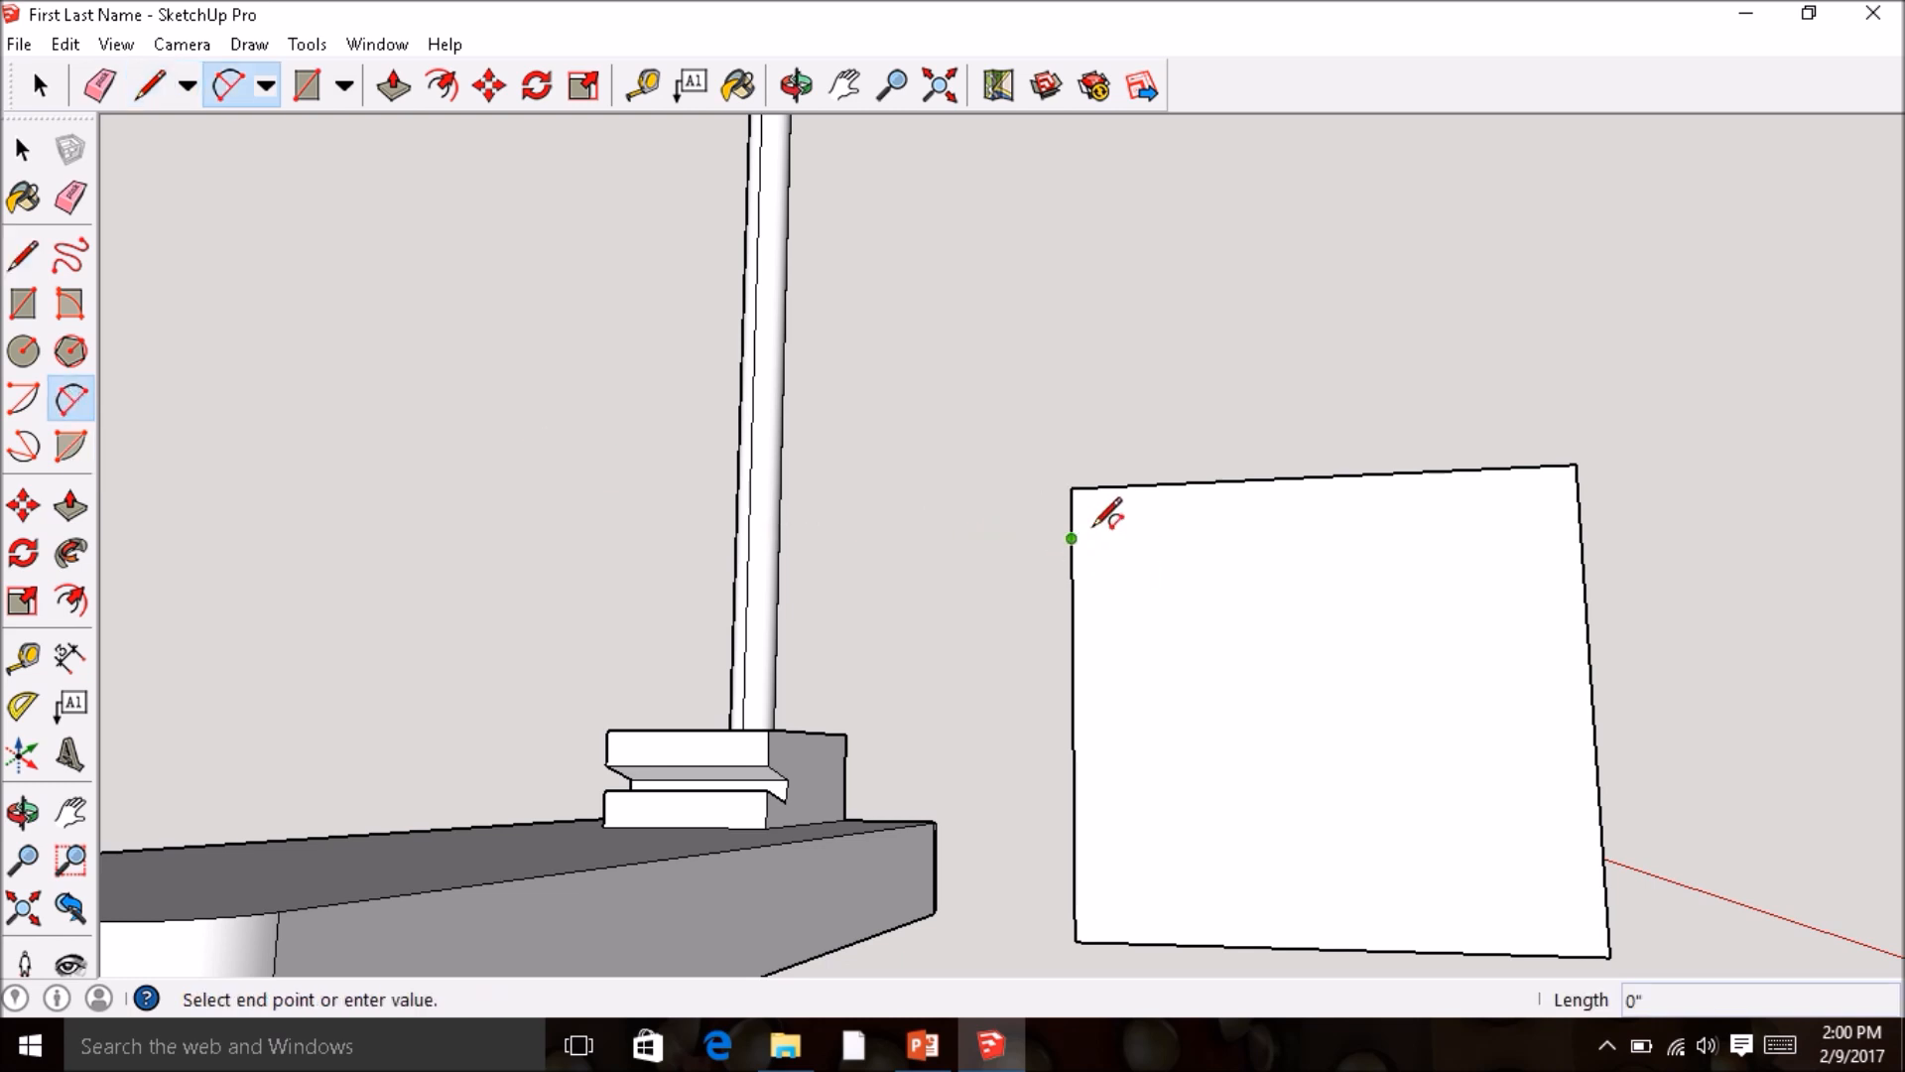
{"action": "left_click", "coordinate": [1120, 485]}
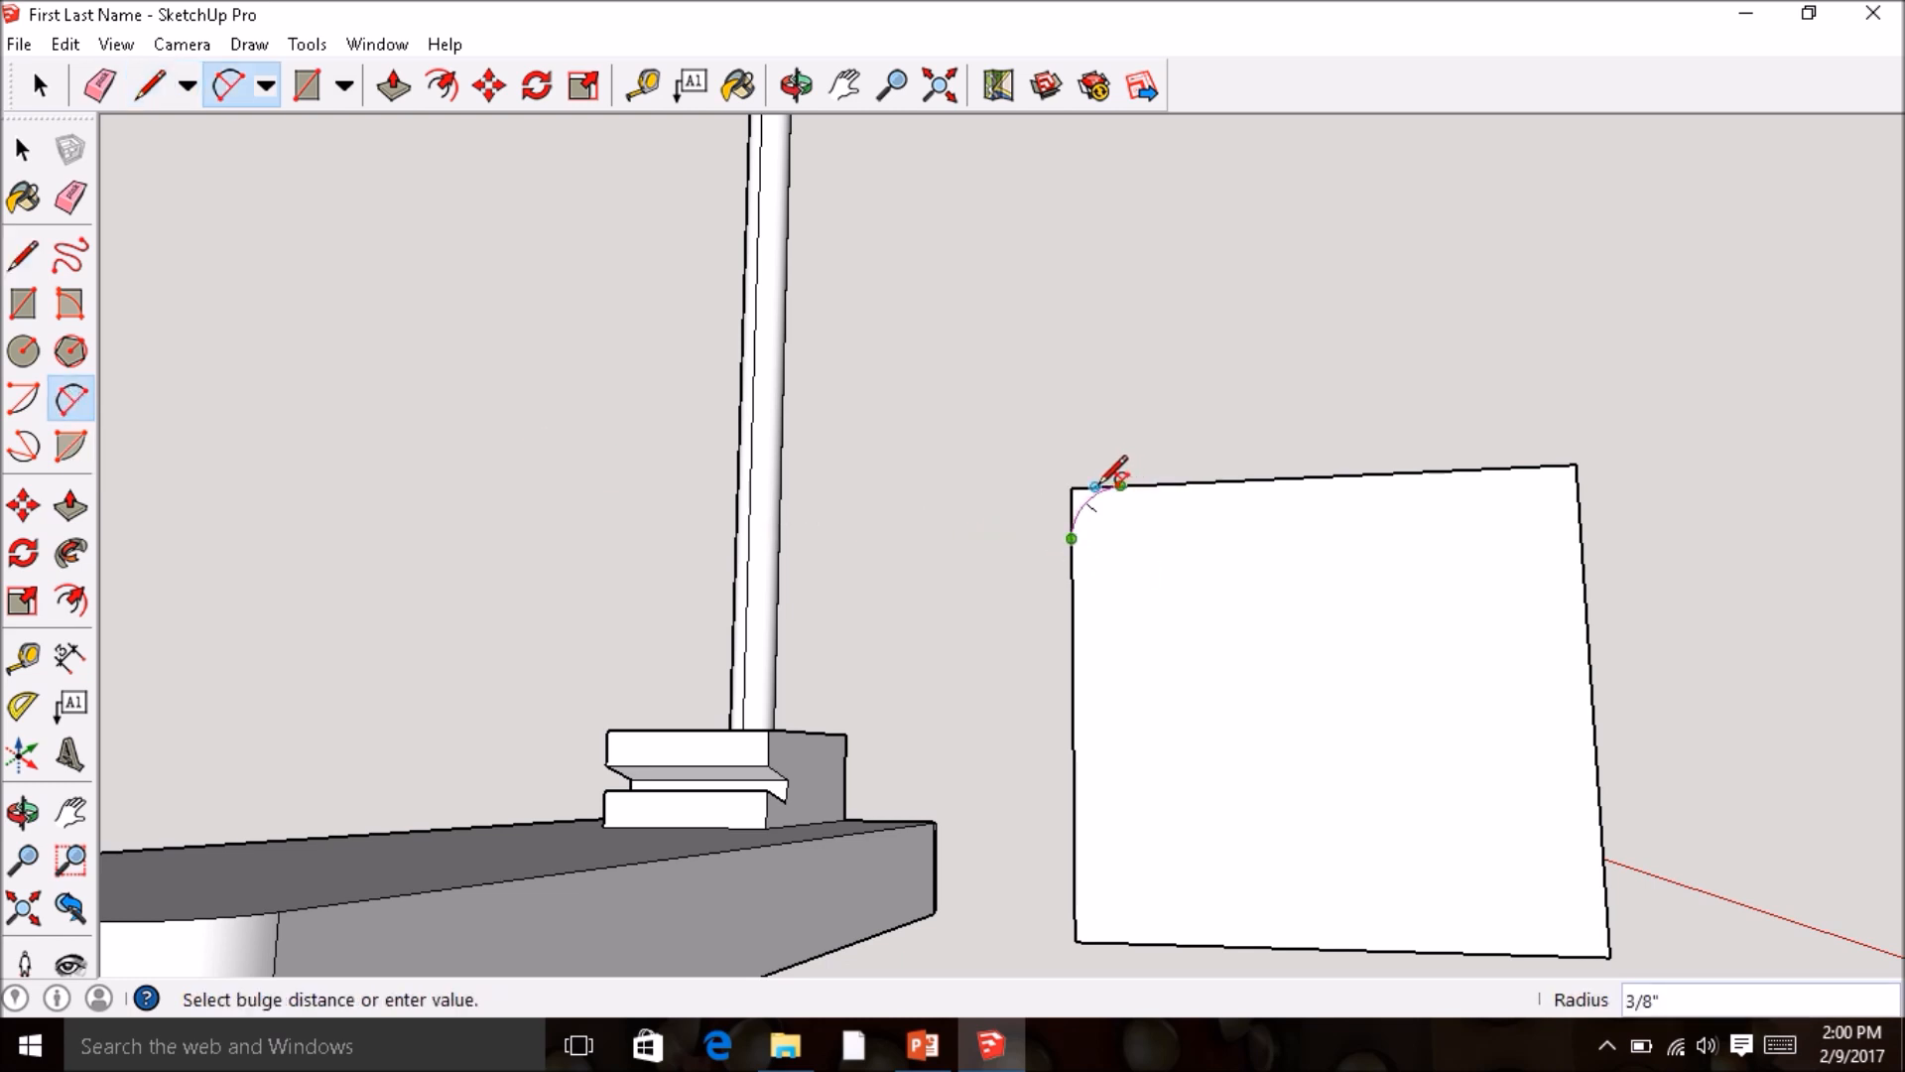
{"action": "left_click", "coordinate": [1103, 483]}
{"action": "left_click", "coordinate": [1518, 467]}
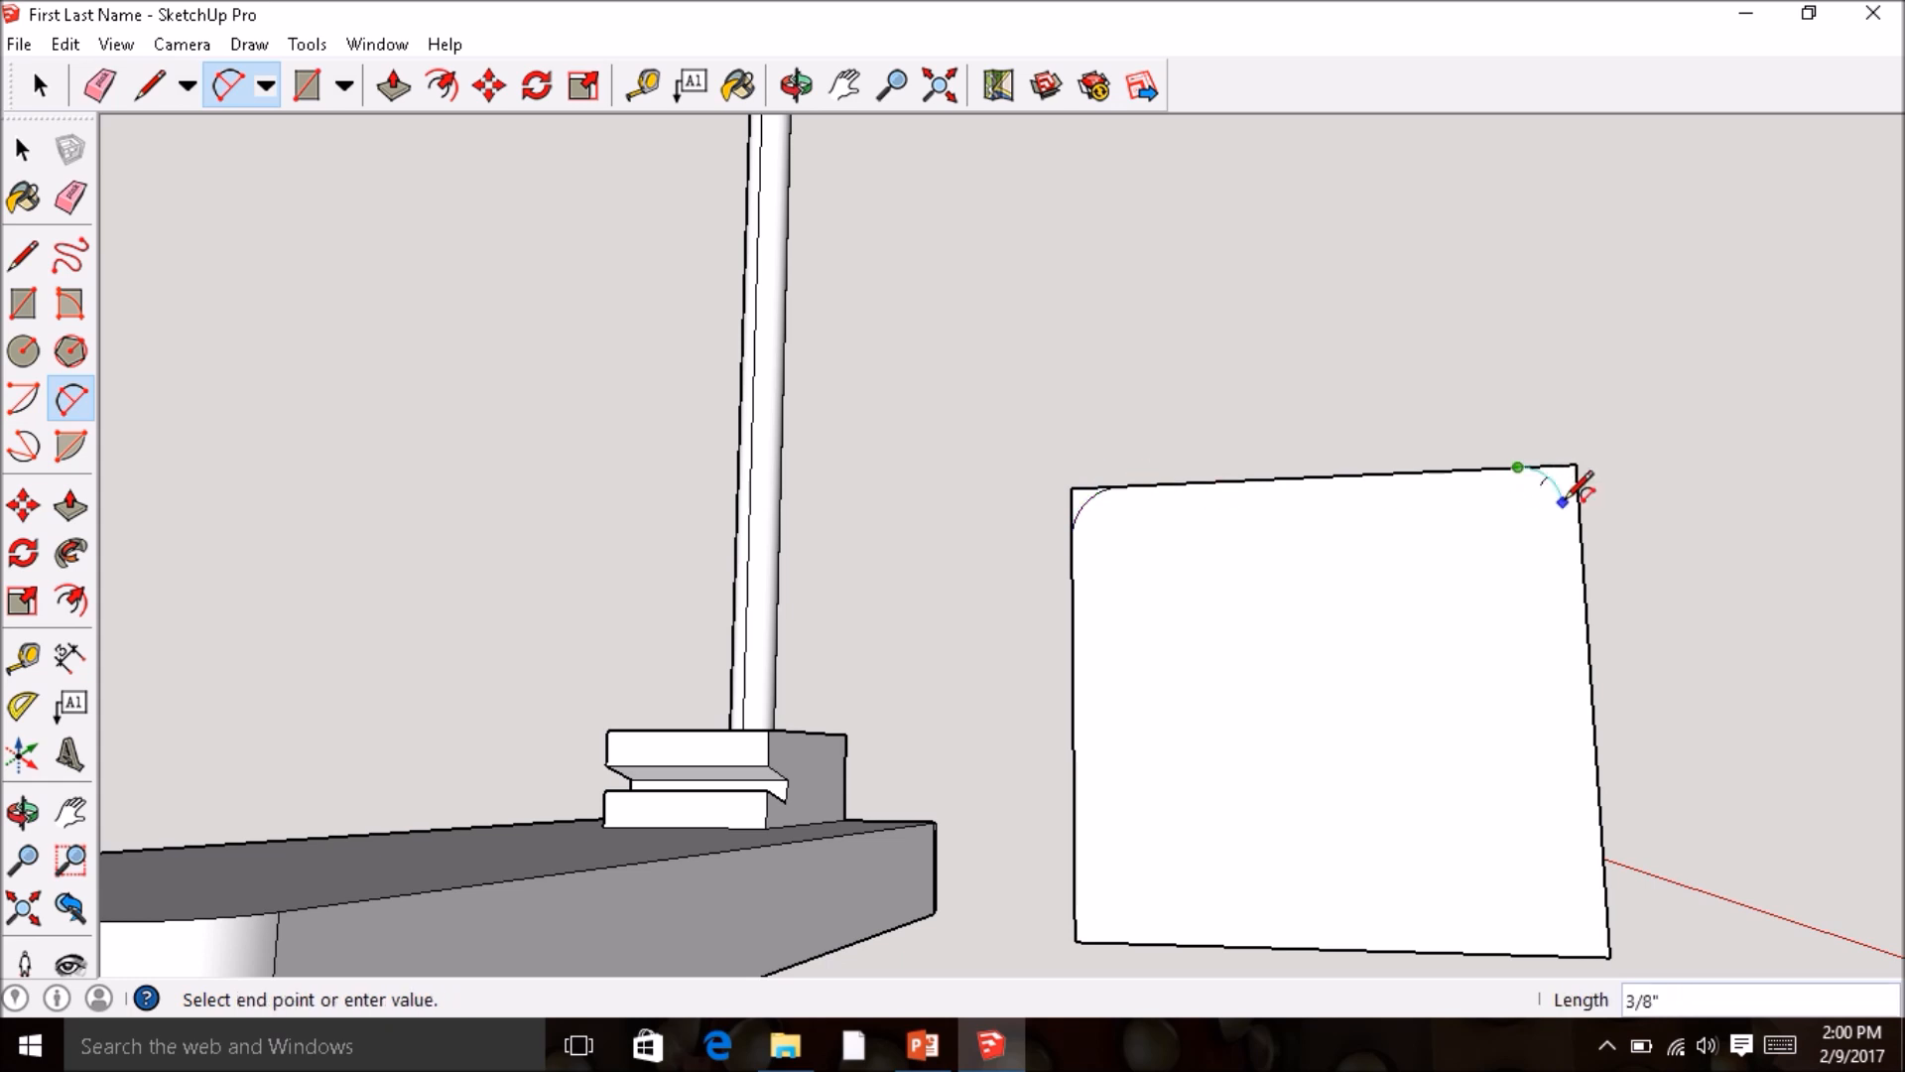
{"action": "left_click", "coordinate": [1580, 517]}
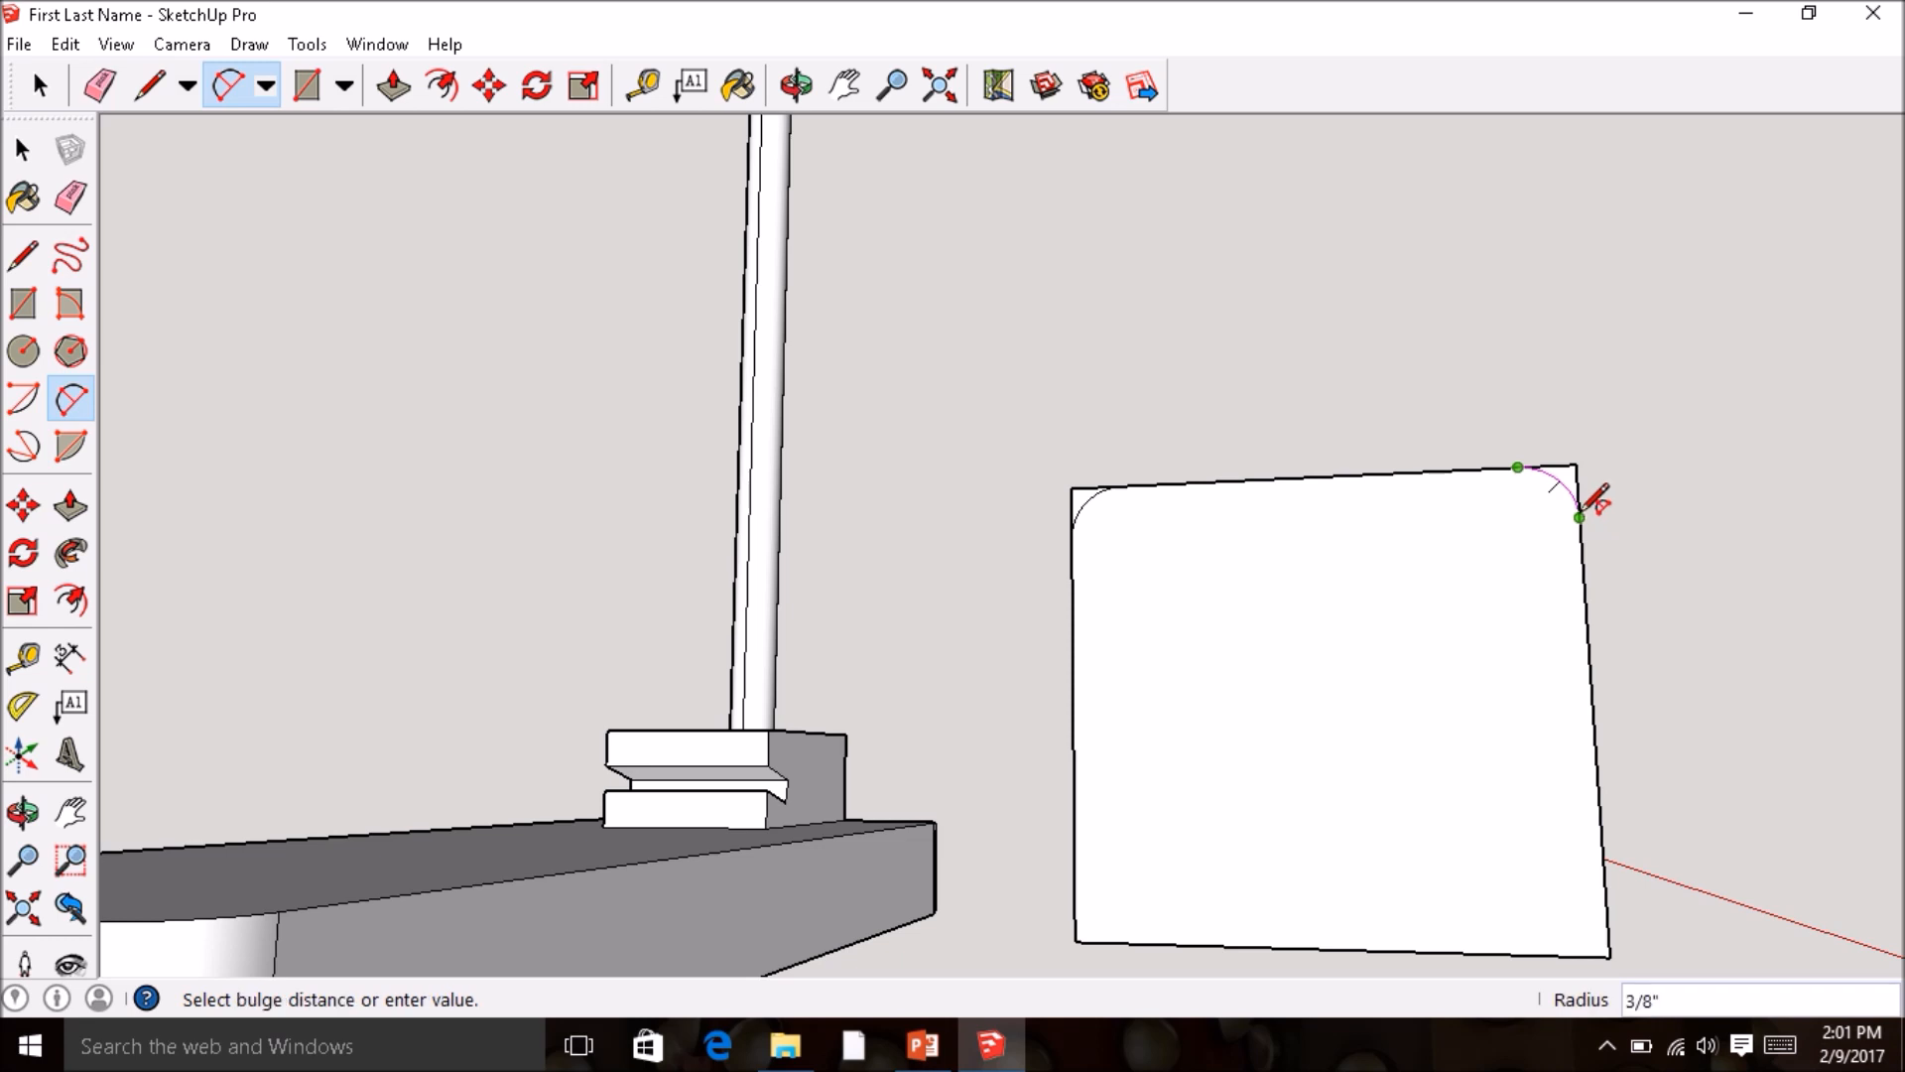
{"action": "left_click", "coordinate": [1579, 480]}
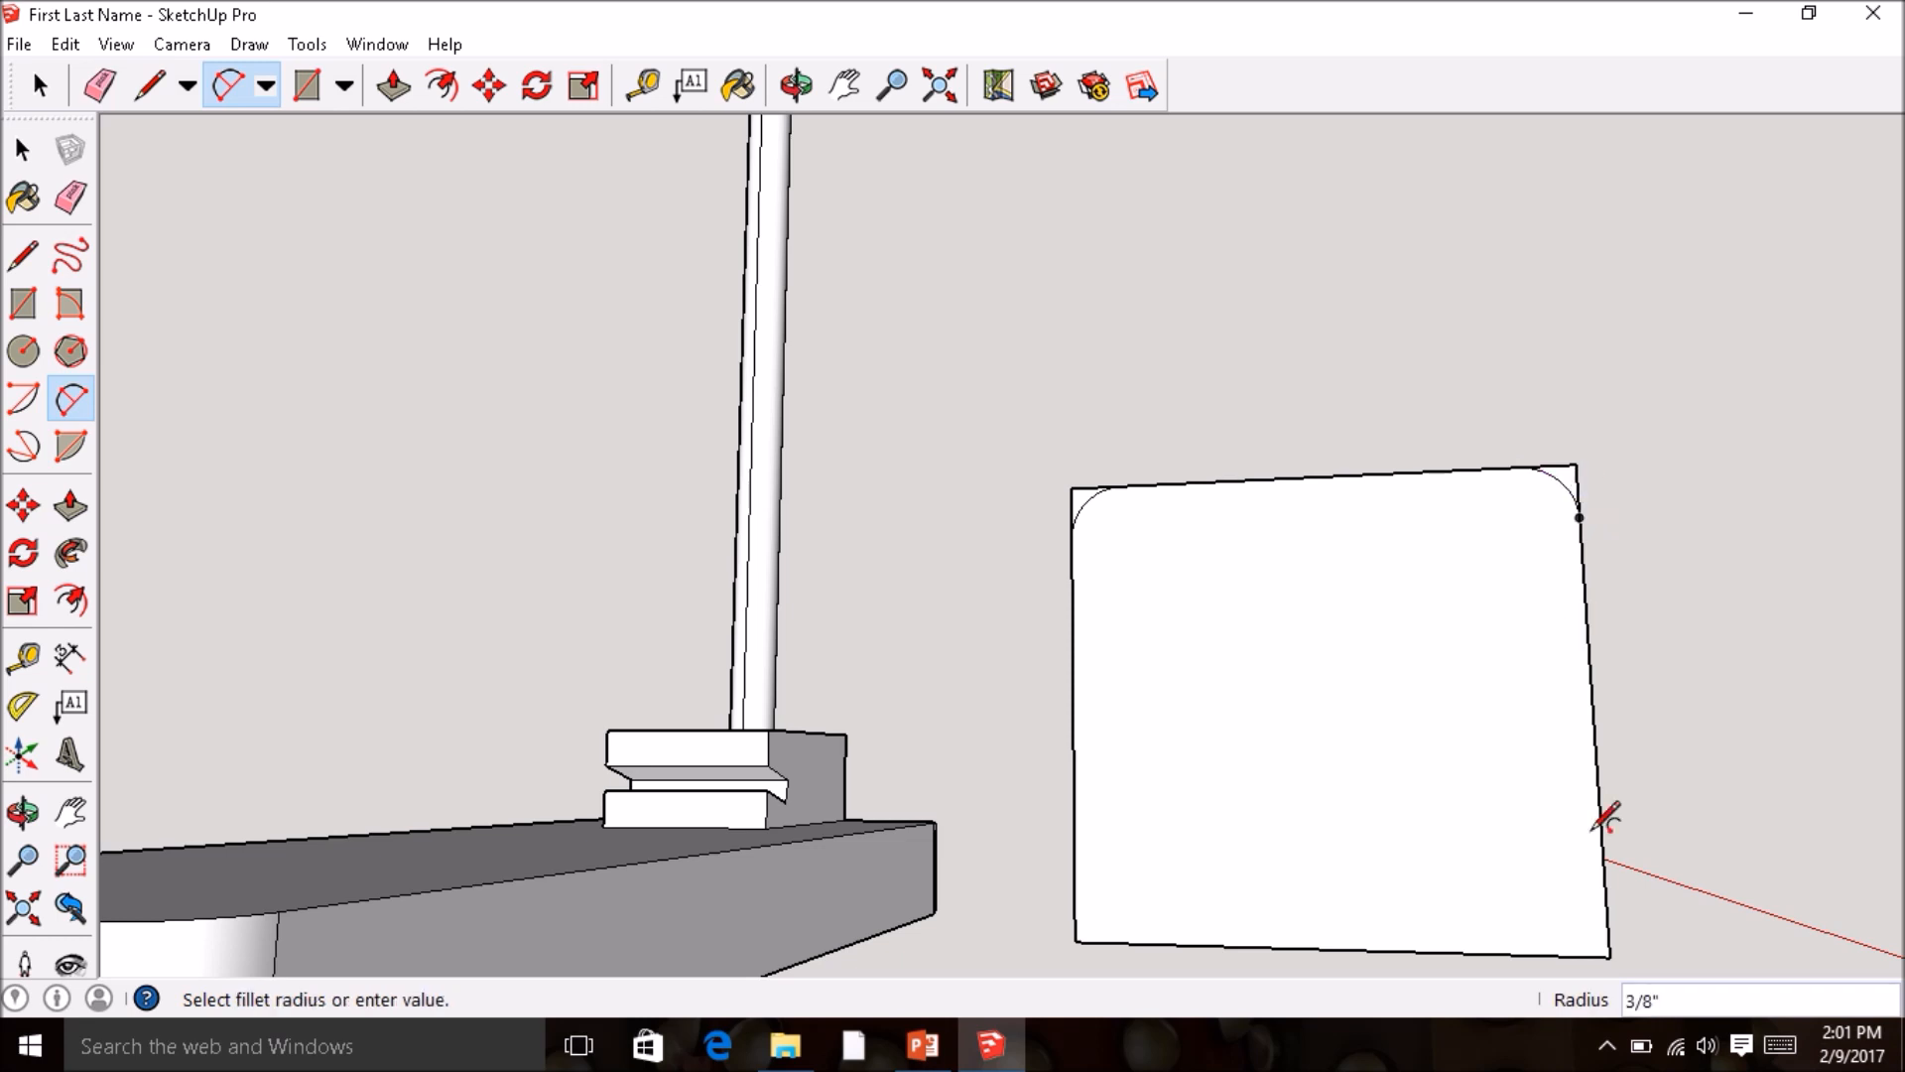
- Draw matching 3/8-inch-radius corner arcs between the marked edge points at the panel face's two lower corners
{"action": "left_click", "coordinate": [1605, 896]}
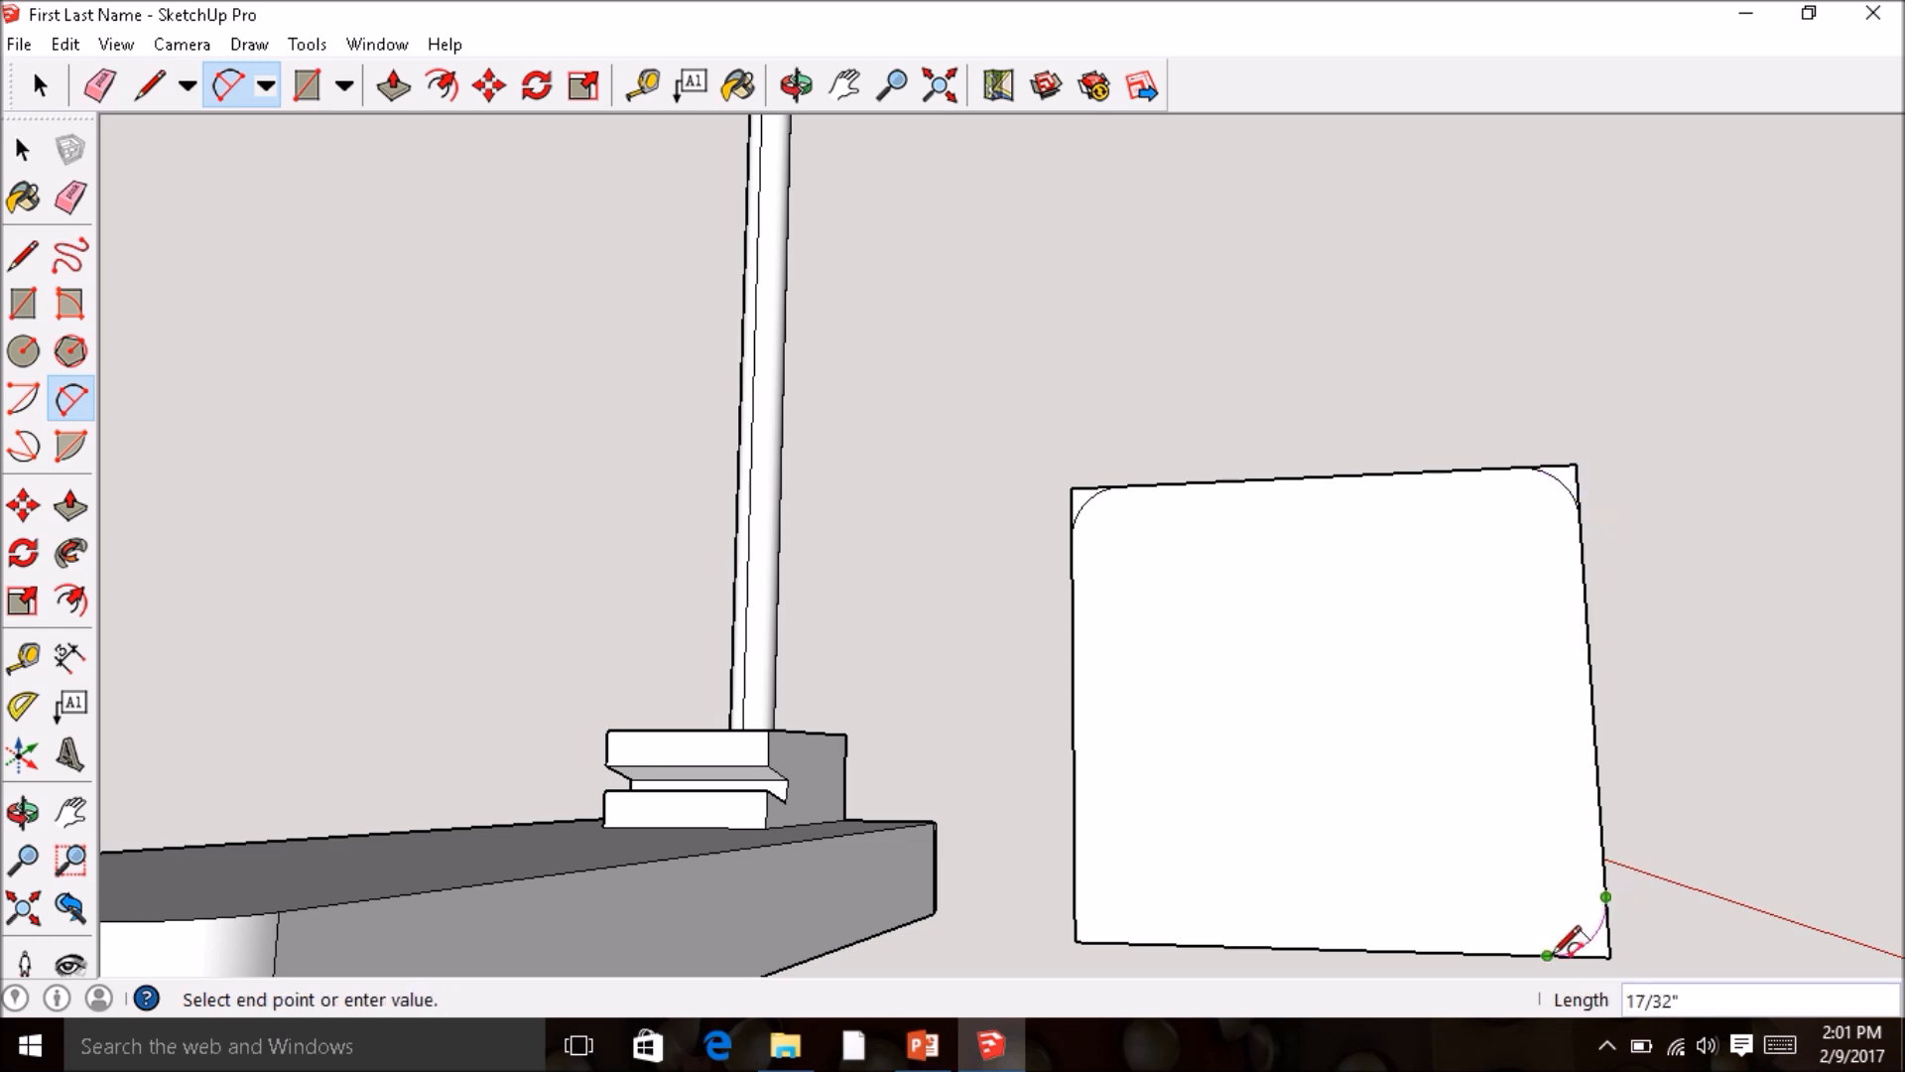
{"action": "left_click", "coordinate": [1550, 953]}
{"action": "left_click", "coordinate": [1588, 937]}
{"action": "left_click", "coordinate": [1128, 941]}
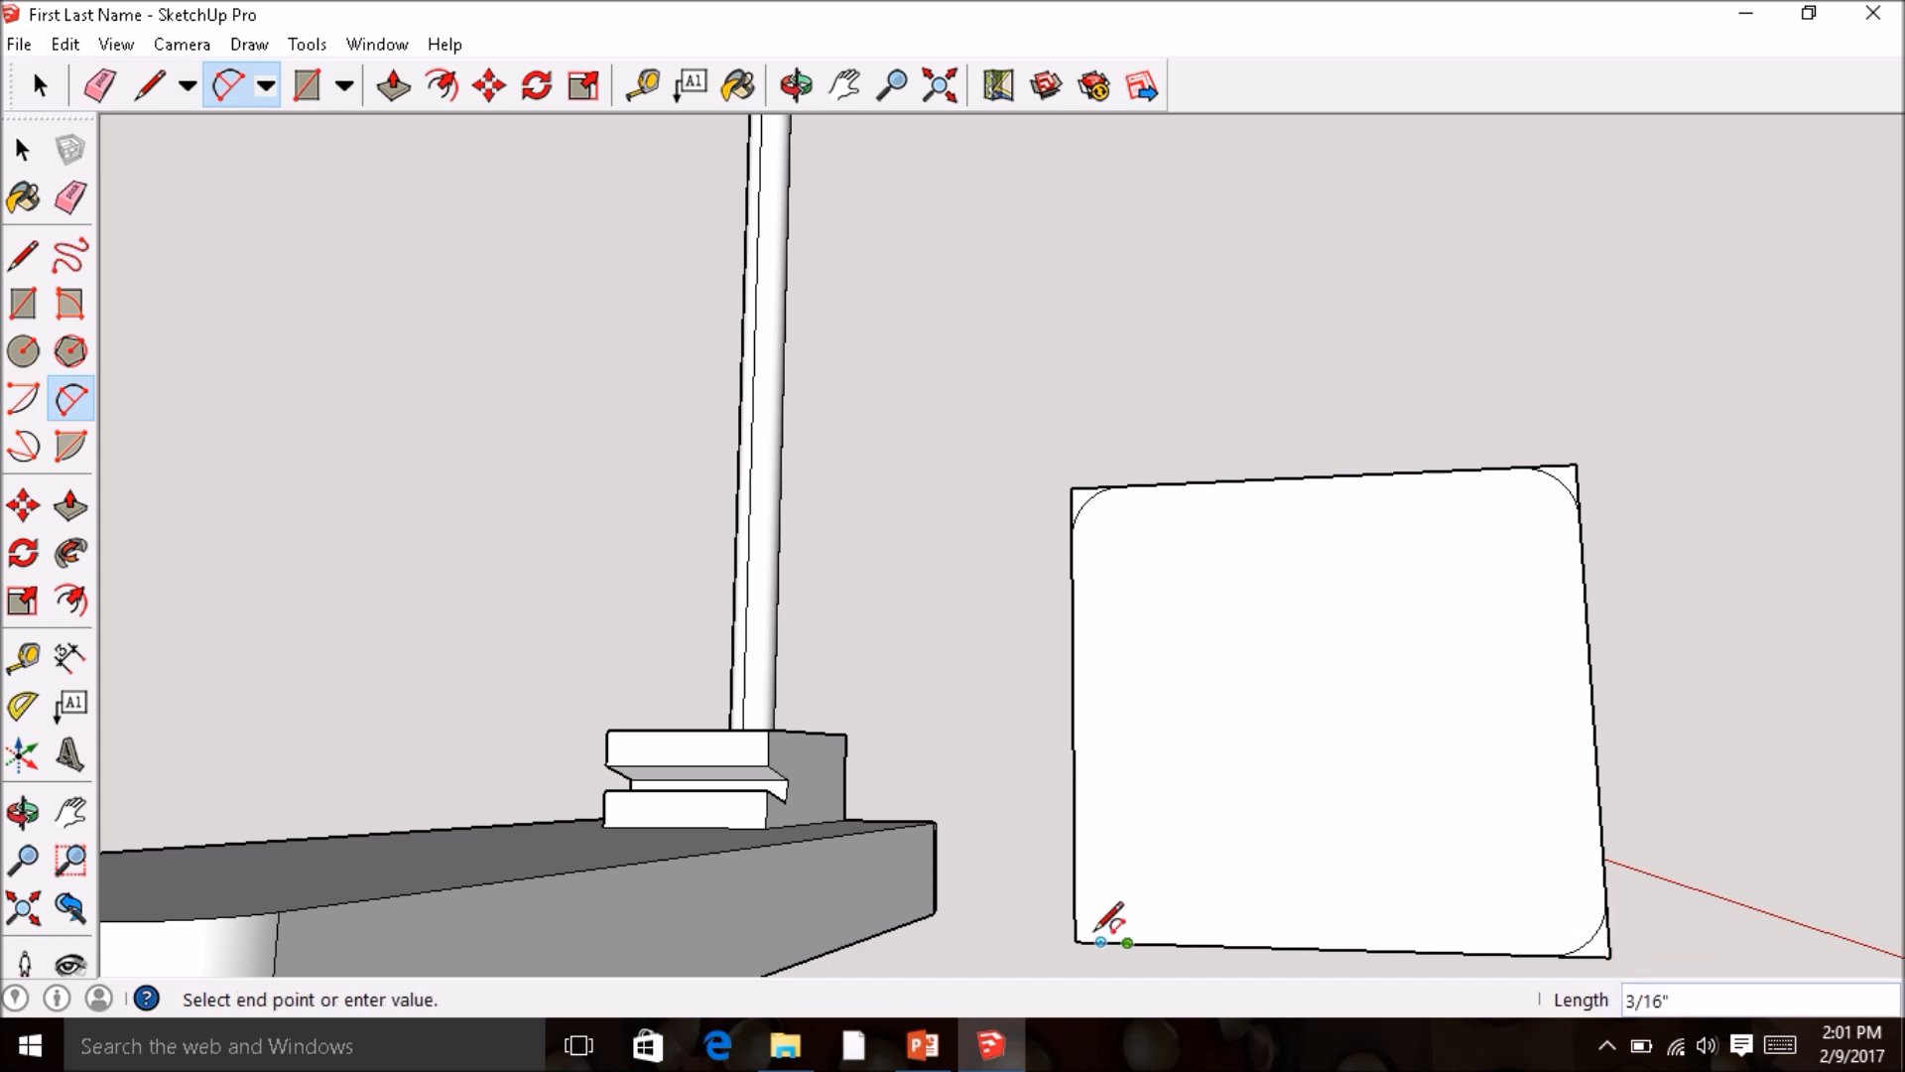
{"action": "left_click", "coordinate": [1075, 886]}
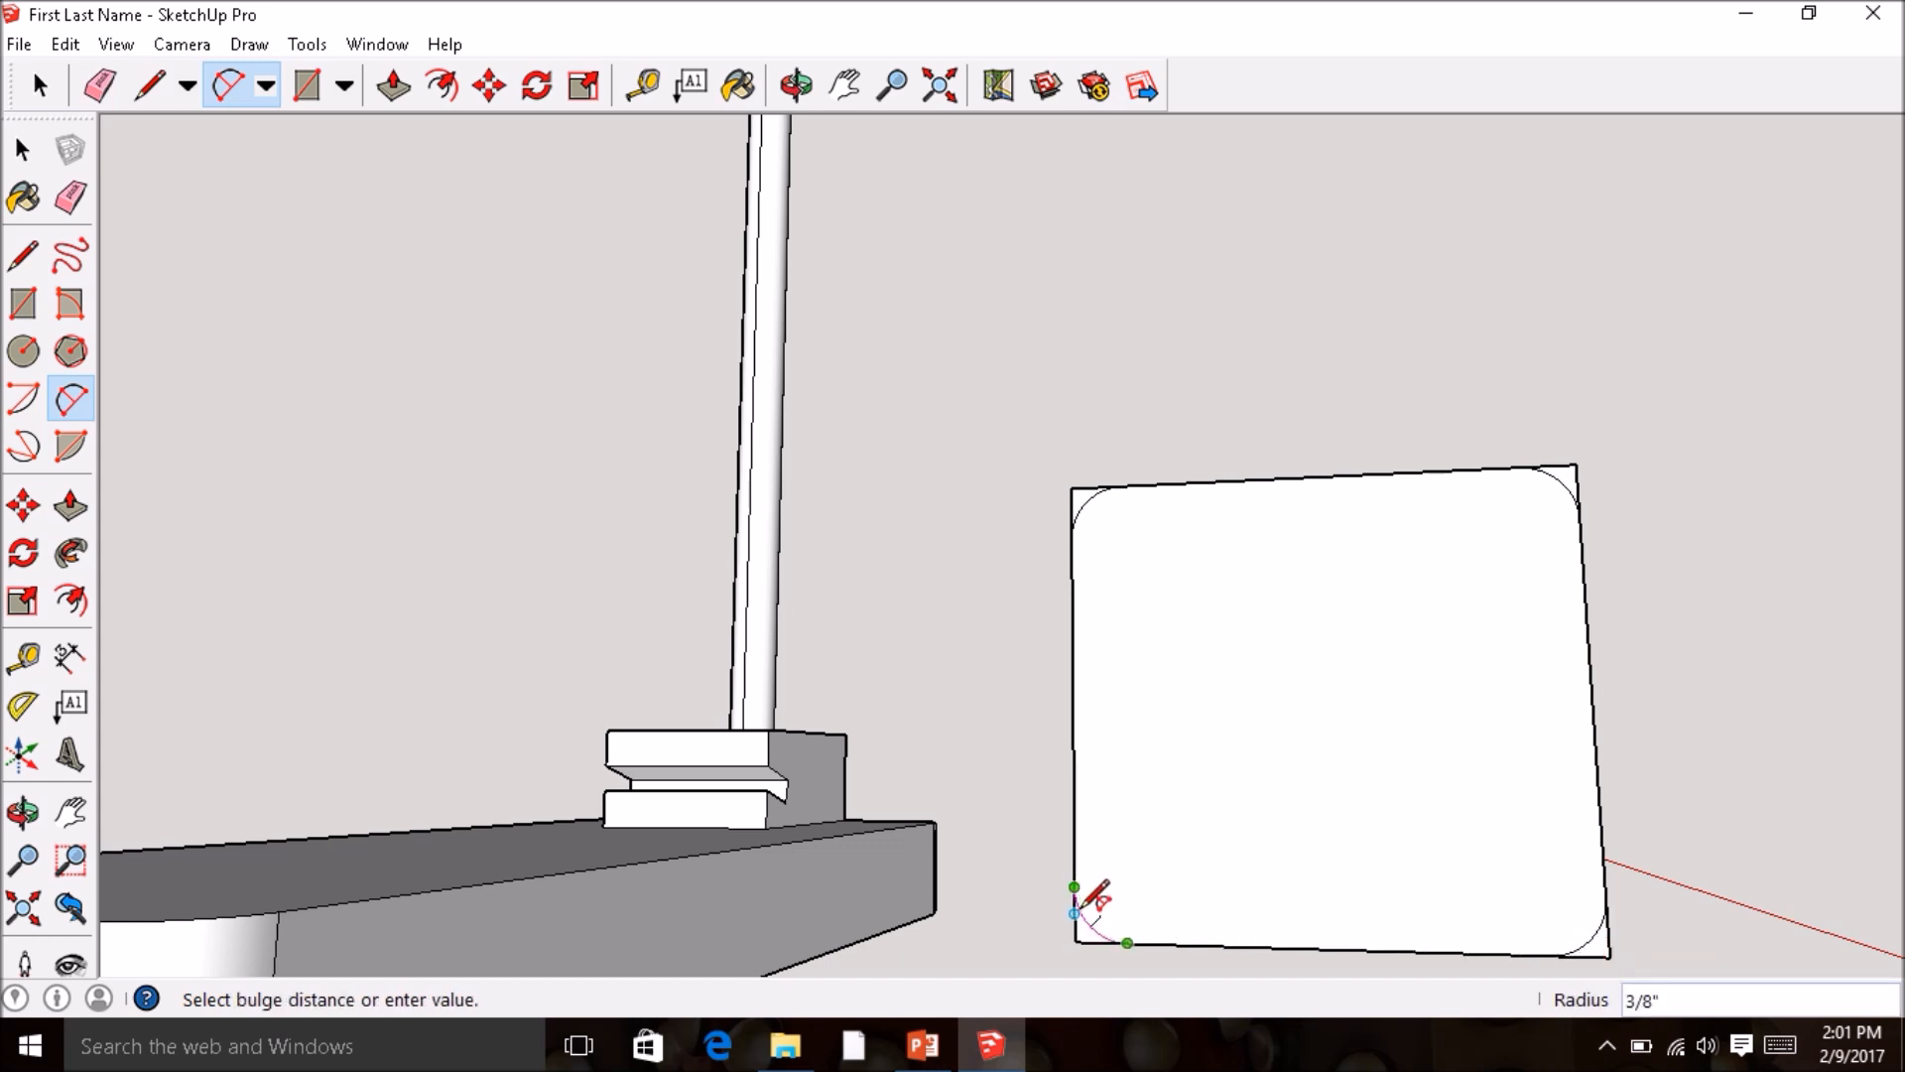
{"action": "left_click", "coordinate": [1096, 896]}
- Push the waste pieces outside the two upper corner arcs through the panel's full 3/4-inch thickness
{"action": "middle_click_drag", "start_coordinate": [1543, 473], "coordinate": [1141, 623]}
{"action": "left_click", "coordinate": [70, 506]}
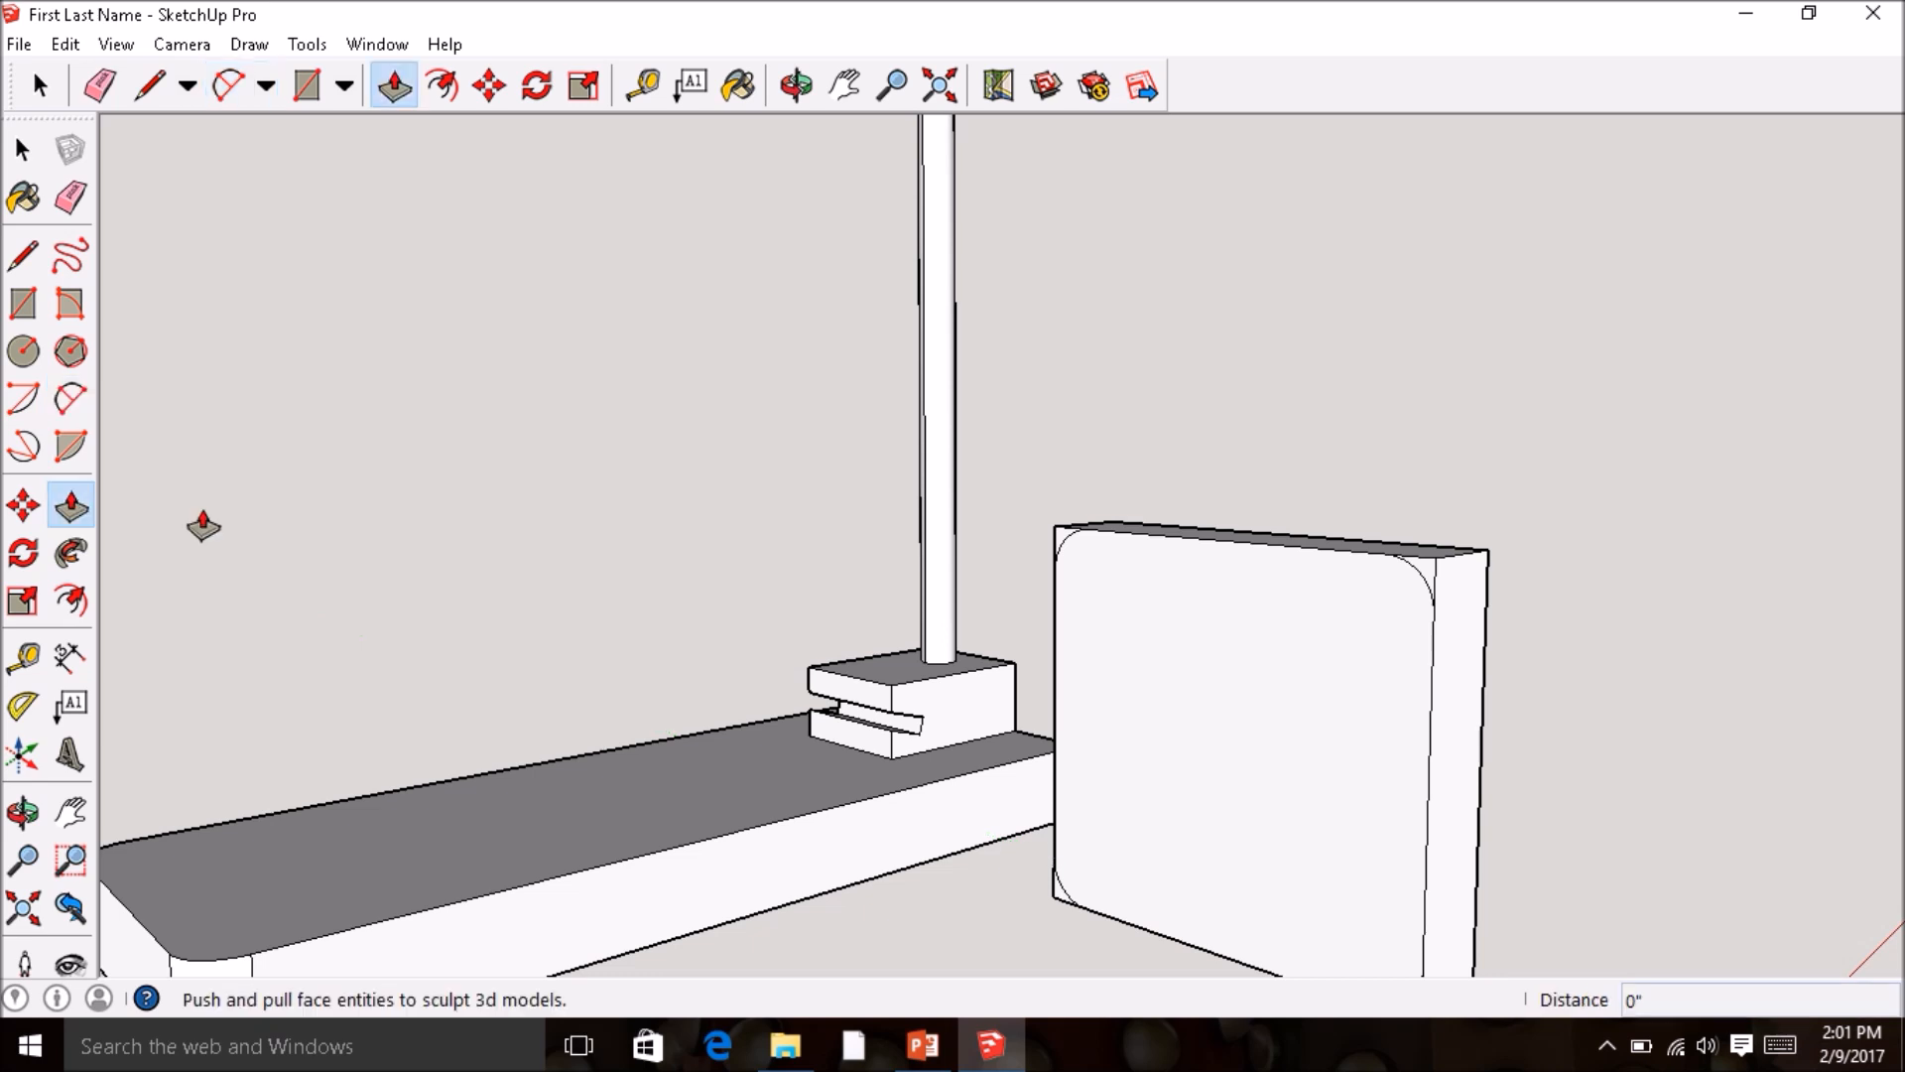
{"action": "left_click_drag", "start_coordinate": [1429, 583], "coordinate": [1491, 581]}
{"action": "middle_click_drag", "start_coordinate": [1076, 566], "coordinate": [1164, 573]}
{"action": "scroll", "coordinate": [1164, 573], "scroll_direction": "up", "scroll_amount": 2}
{"action": "left_click", "coordinate": [1124, 523]}
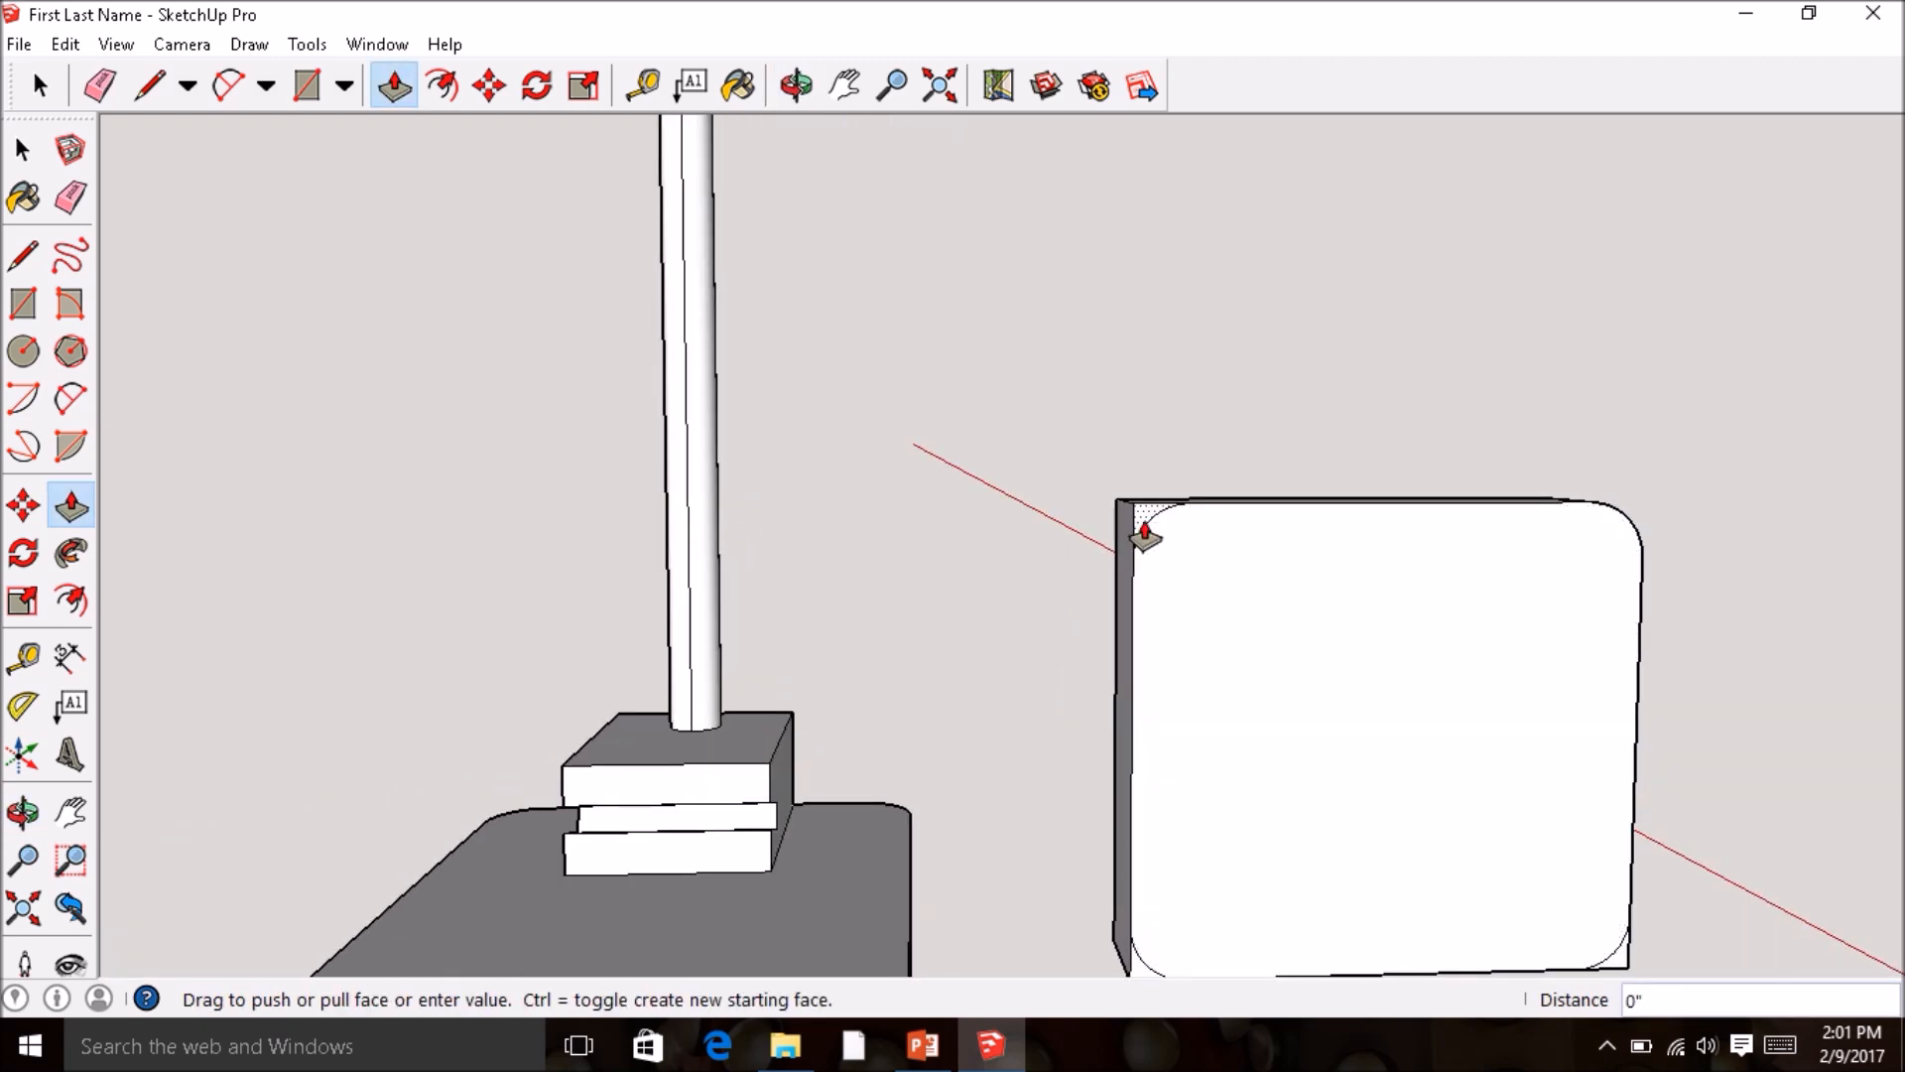
{"action": "left_click", "coordinate": [1113, 605]}
- Push the waste pieces outside the two lower corner arcs back 3/4 inch to round the panel's bottom corners
{"action": "scroll", "coordinate": [1170, 787], "scroll_direction": "down", "scroll_amount": 3}
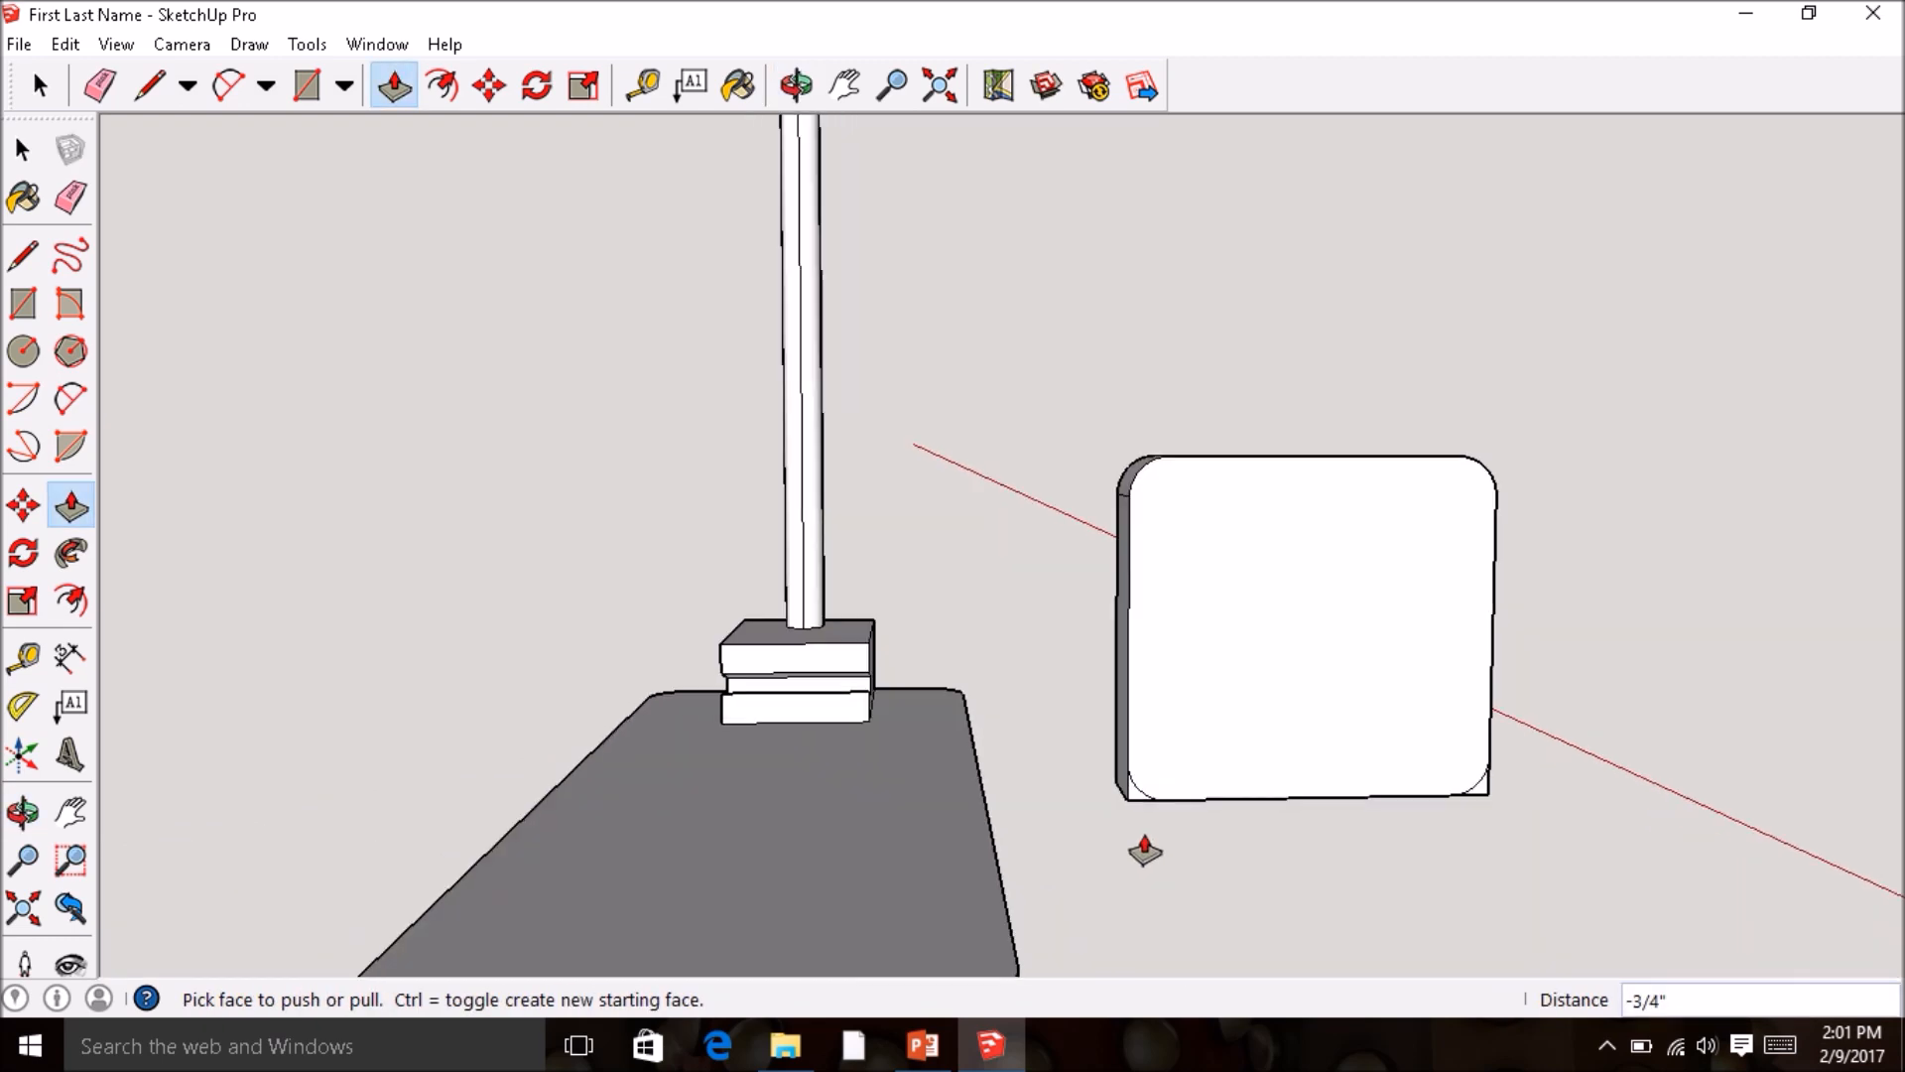
{"action": "scroll", "coordinate": [1141, 844], "scroll_direction": "up", "scroll_amount": 2}
{"action": "left_click", "coordinate": [1124, 789]}
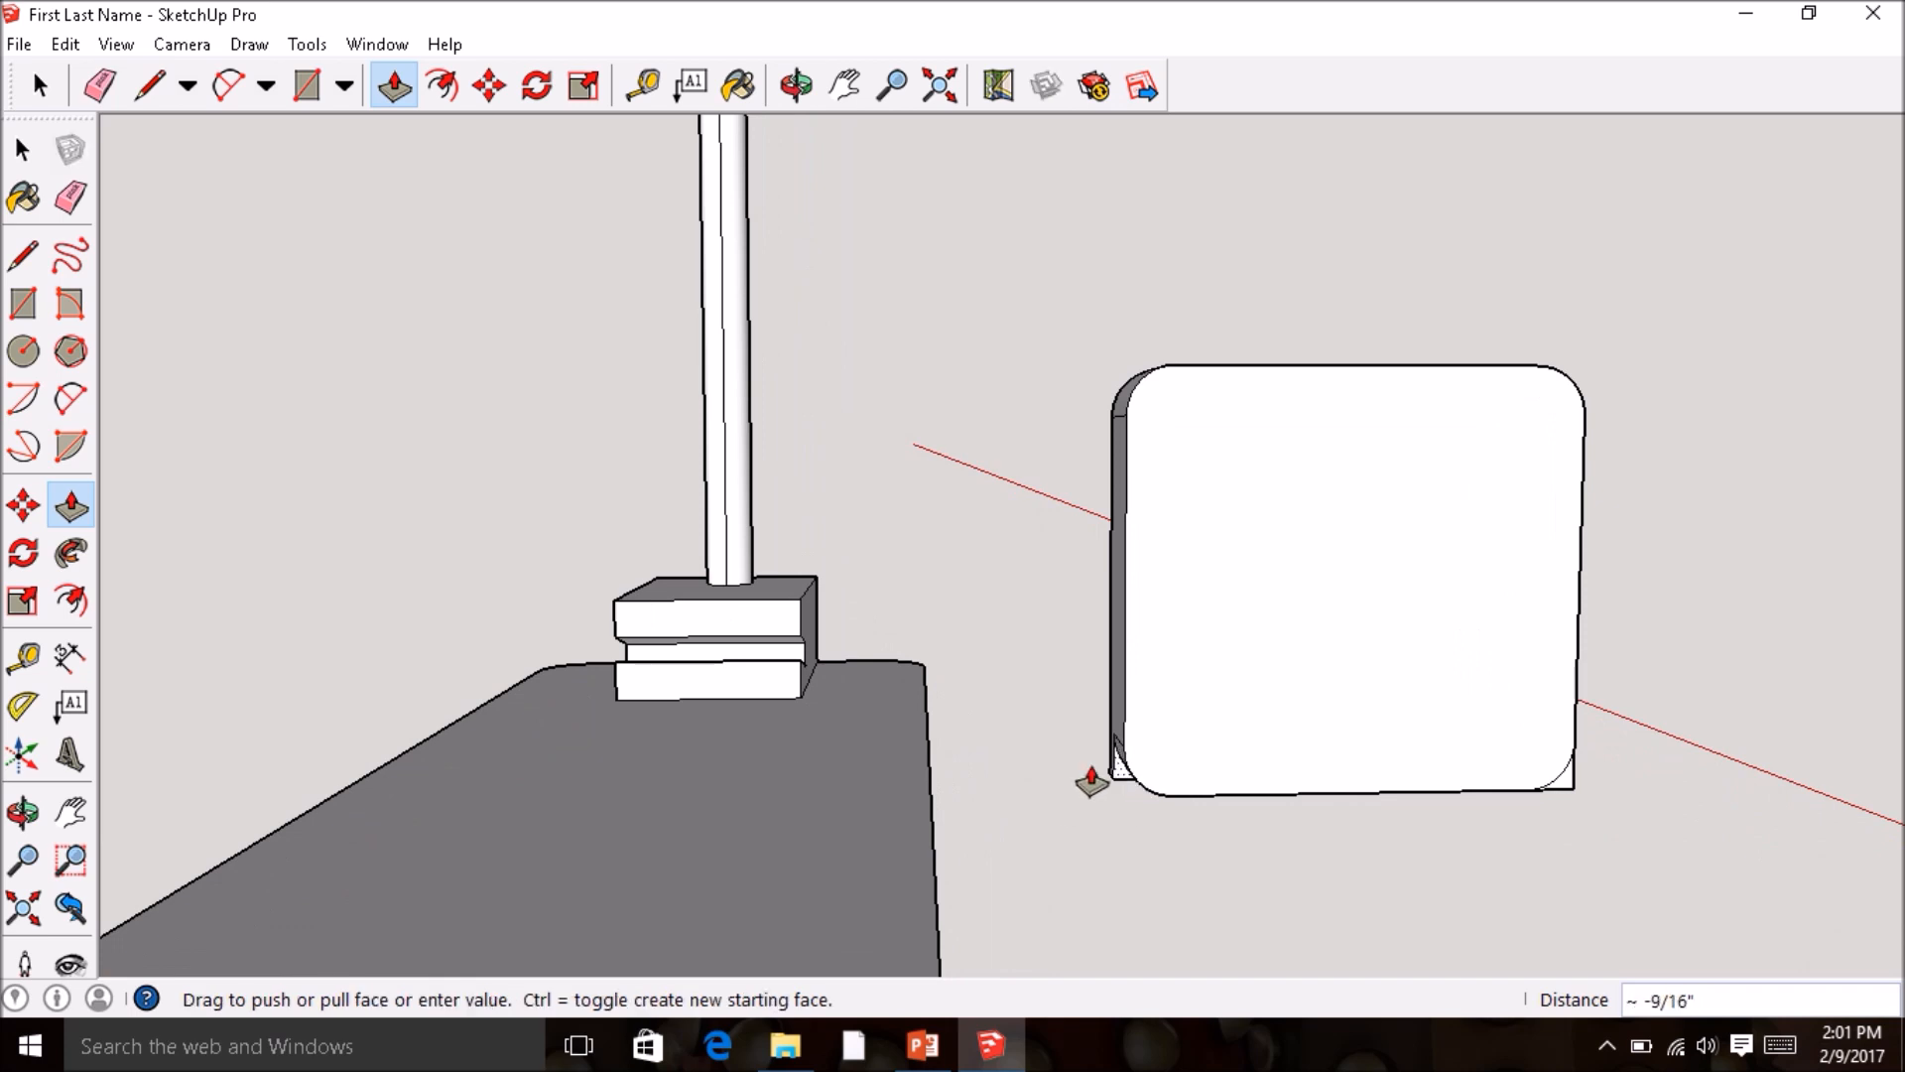
{"action": "left_click", "coordinate": [1127, 731]}
{"action": "middle_click_drag", "start_coordinate": [1127, 731], "coordinate": [1469, 905]}
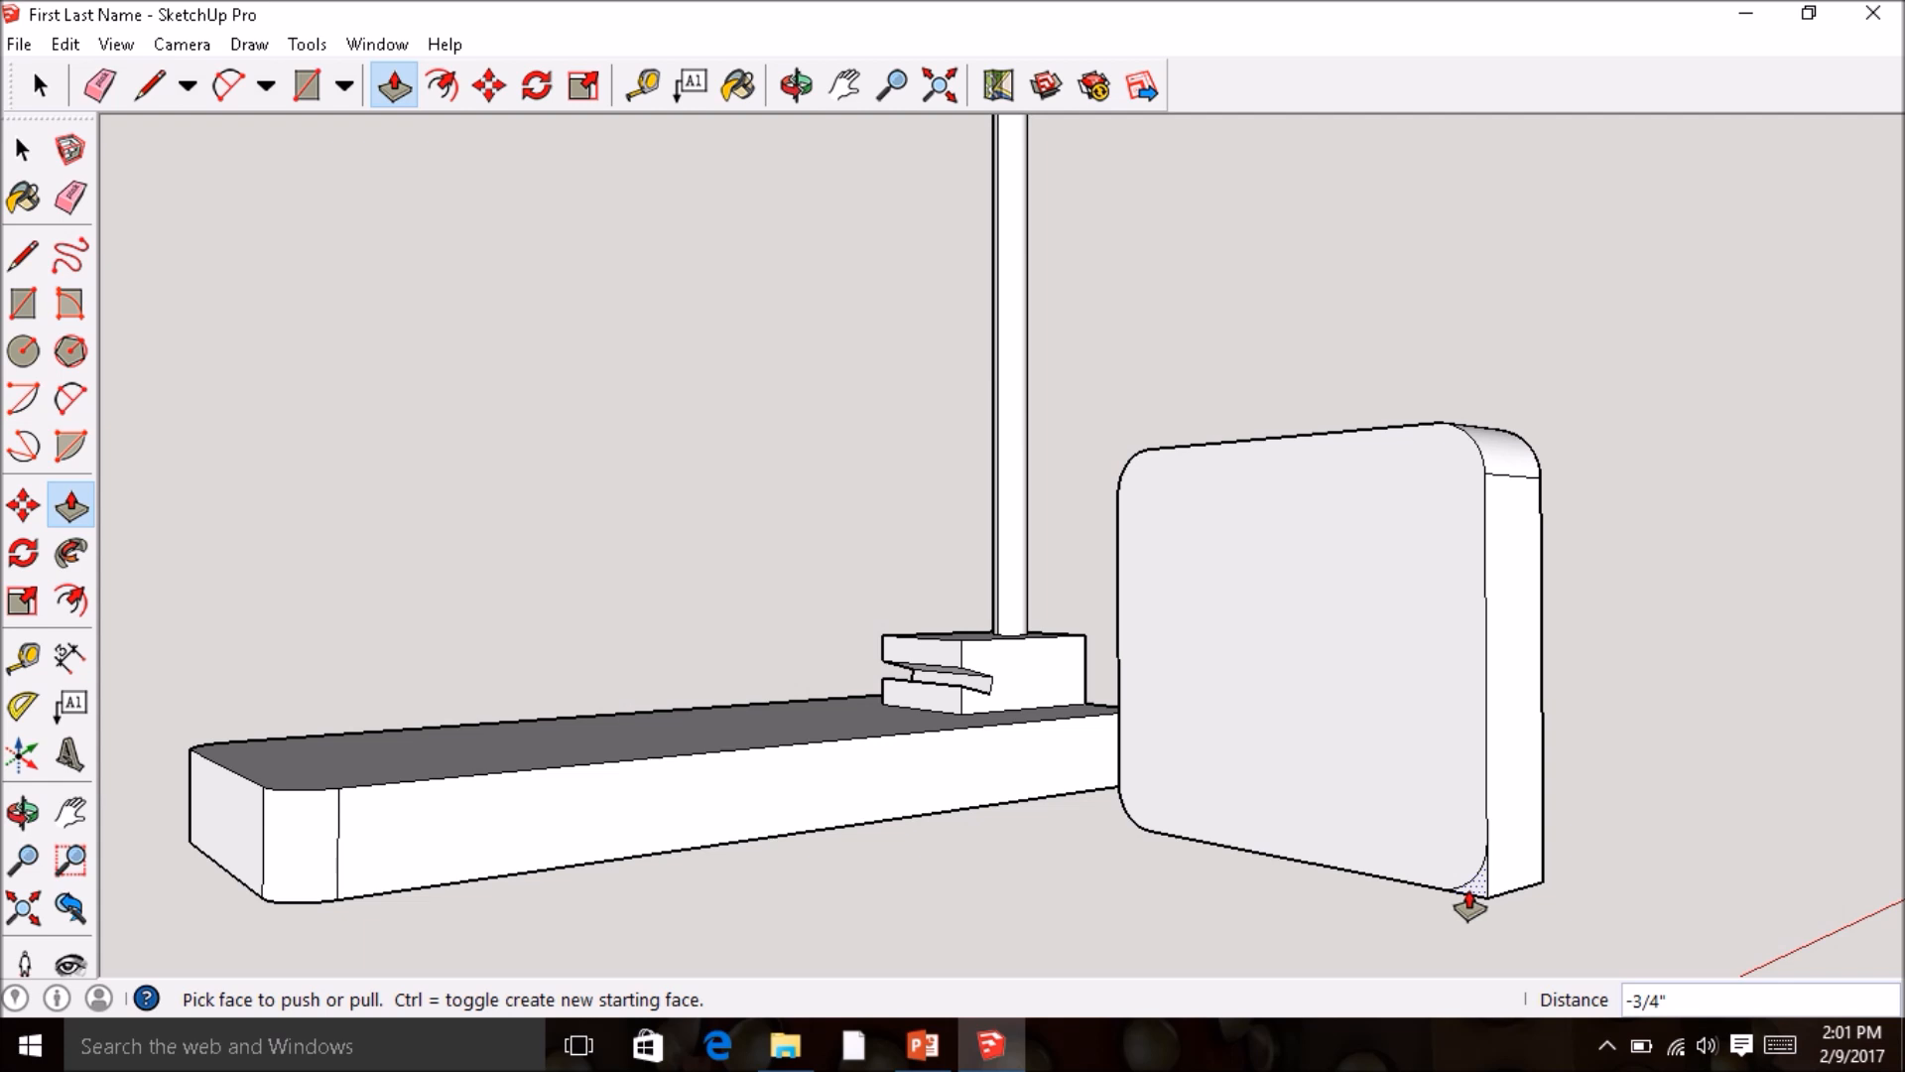
{"action": "left_click", "coordinate": [1469, 905]}
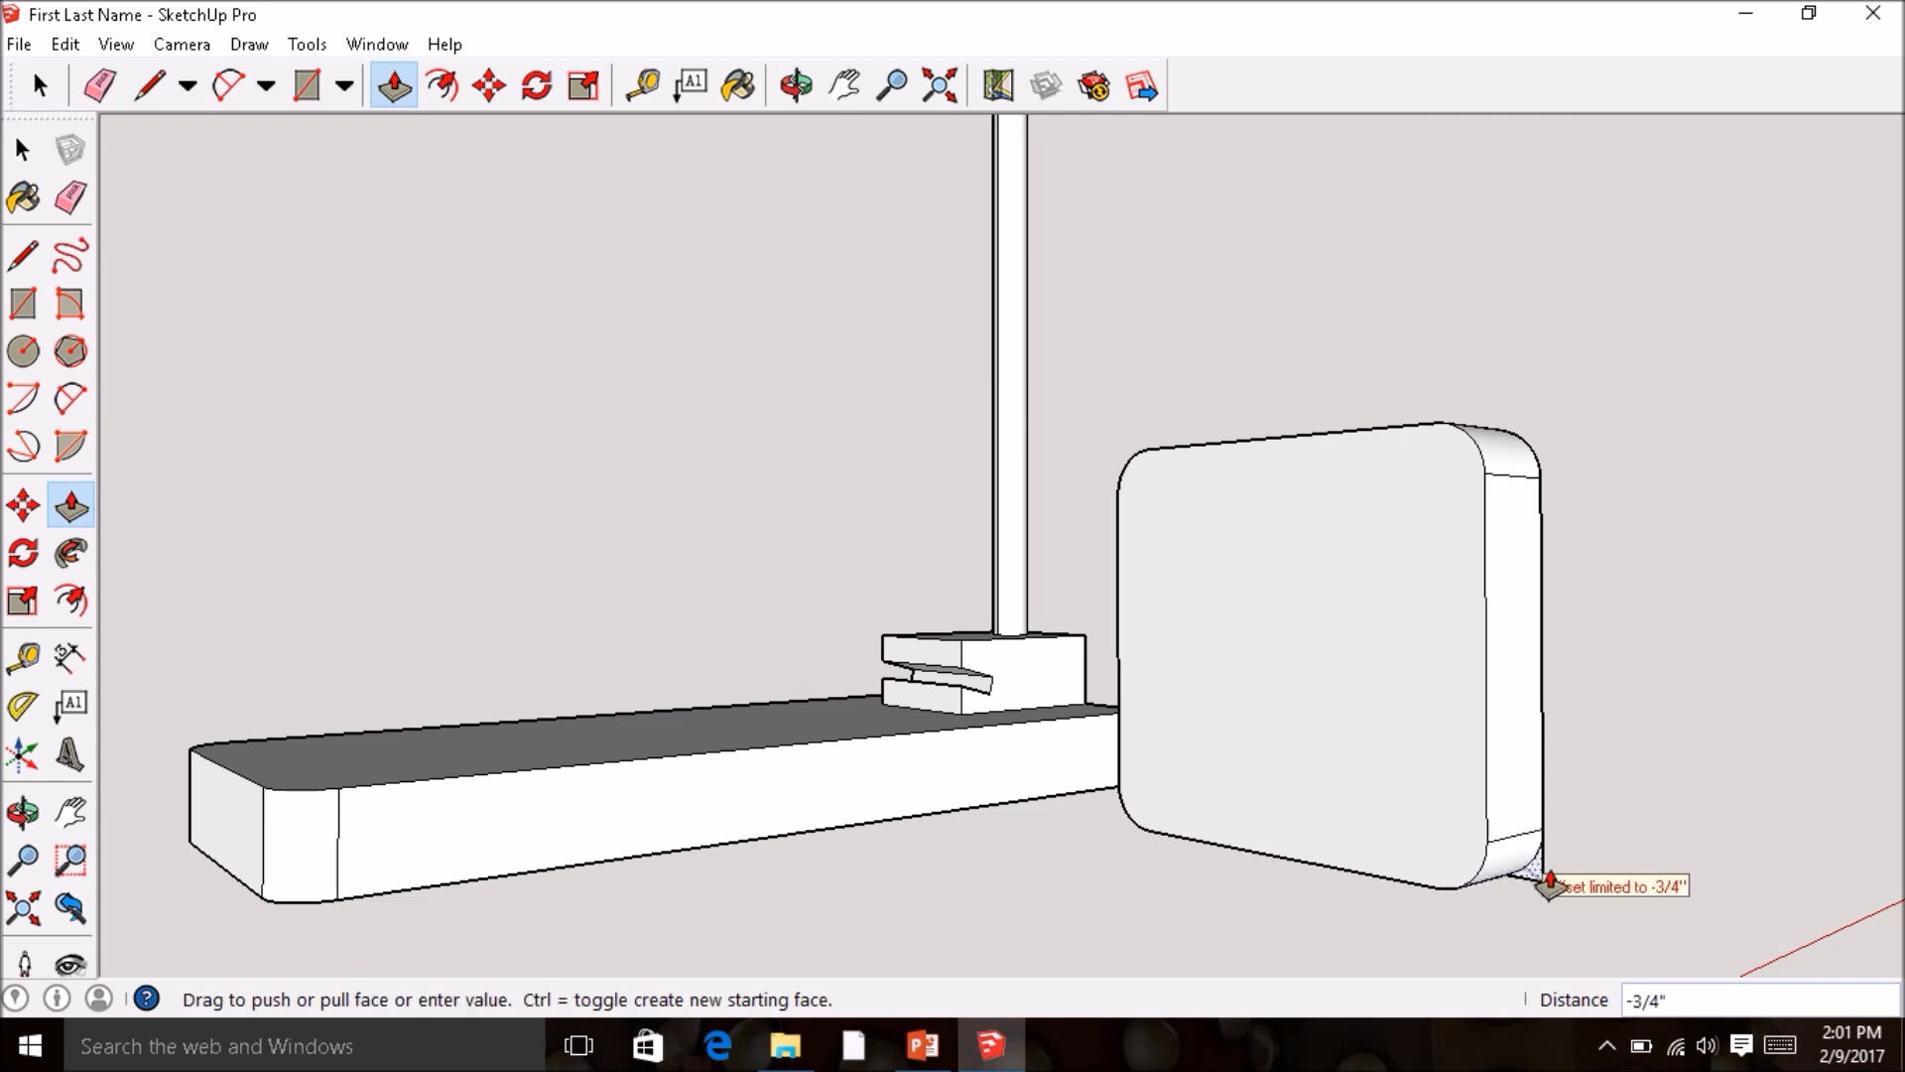
{"action": "left_click", "coordinate": [1550, 883]}
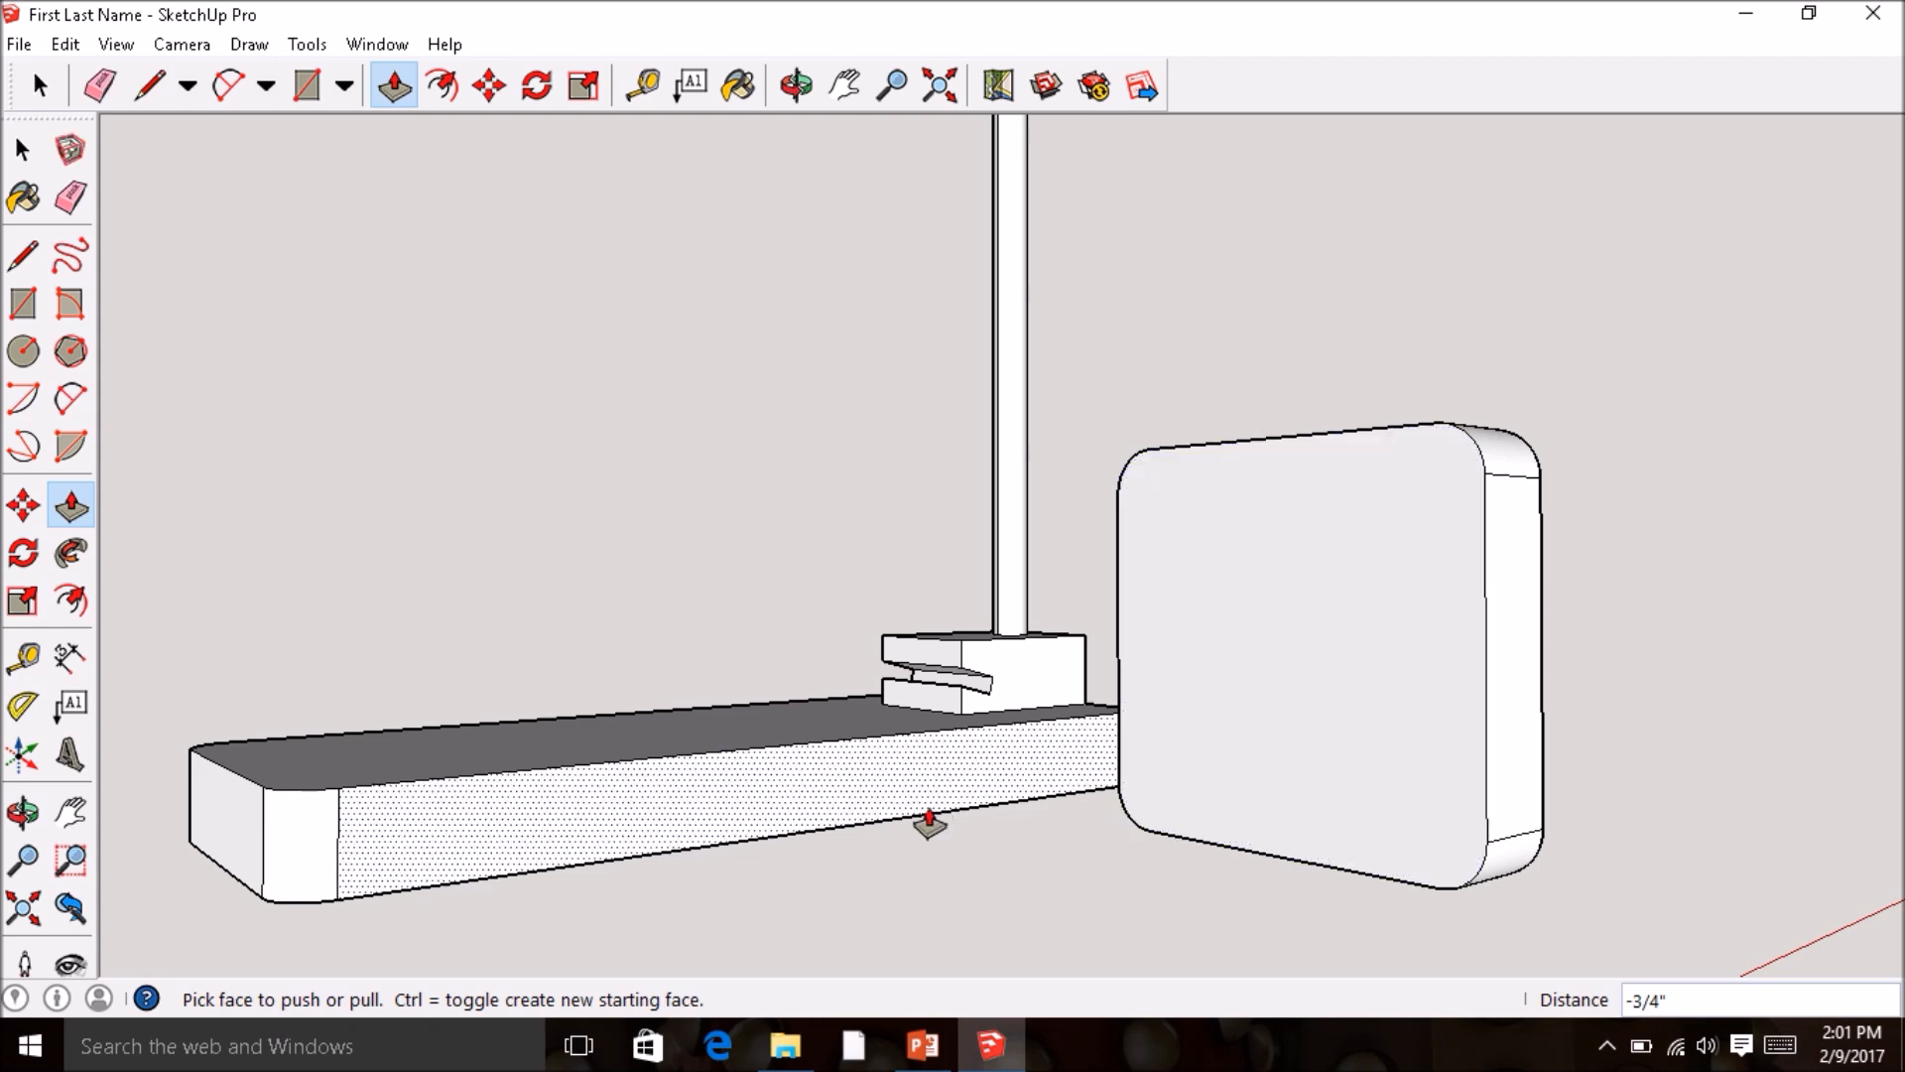
- Draw a 3/8-inch line up from the panel face's bottom-edge midpoint, then a short horizontal line on the face toward the board
{"action": "left_click", "coordinate": [22, 255]}
{"action": "middle_click_drag", "start_coordinate": [510, 523], "coordinate": [1313, 770]}
{"action": "scroll", "coordinate": [1290, 784], "scroll_direction": "up", "scroll_amount": 2}
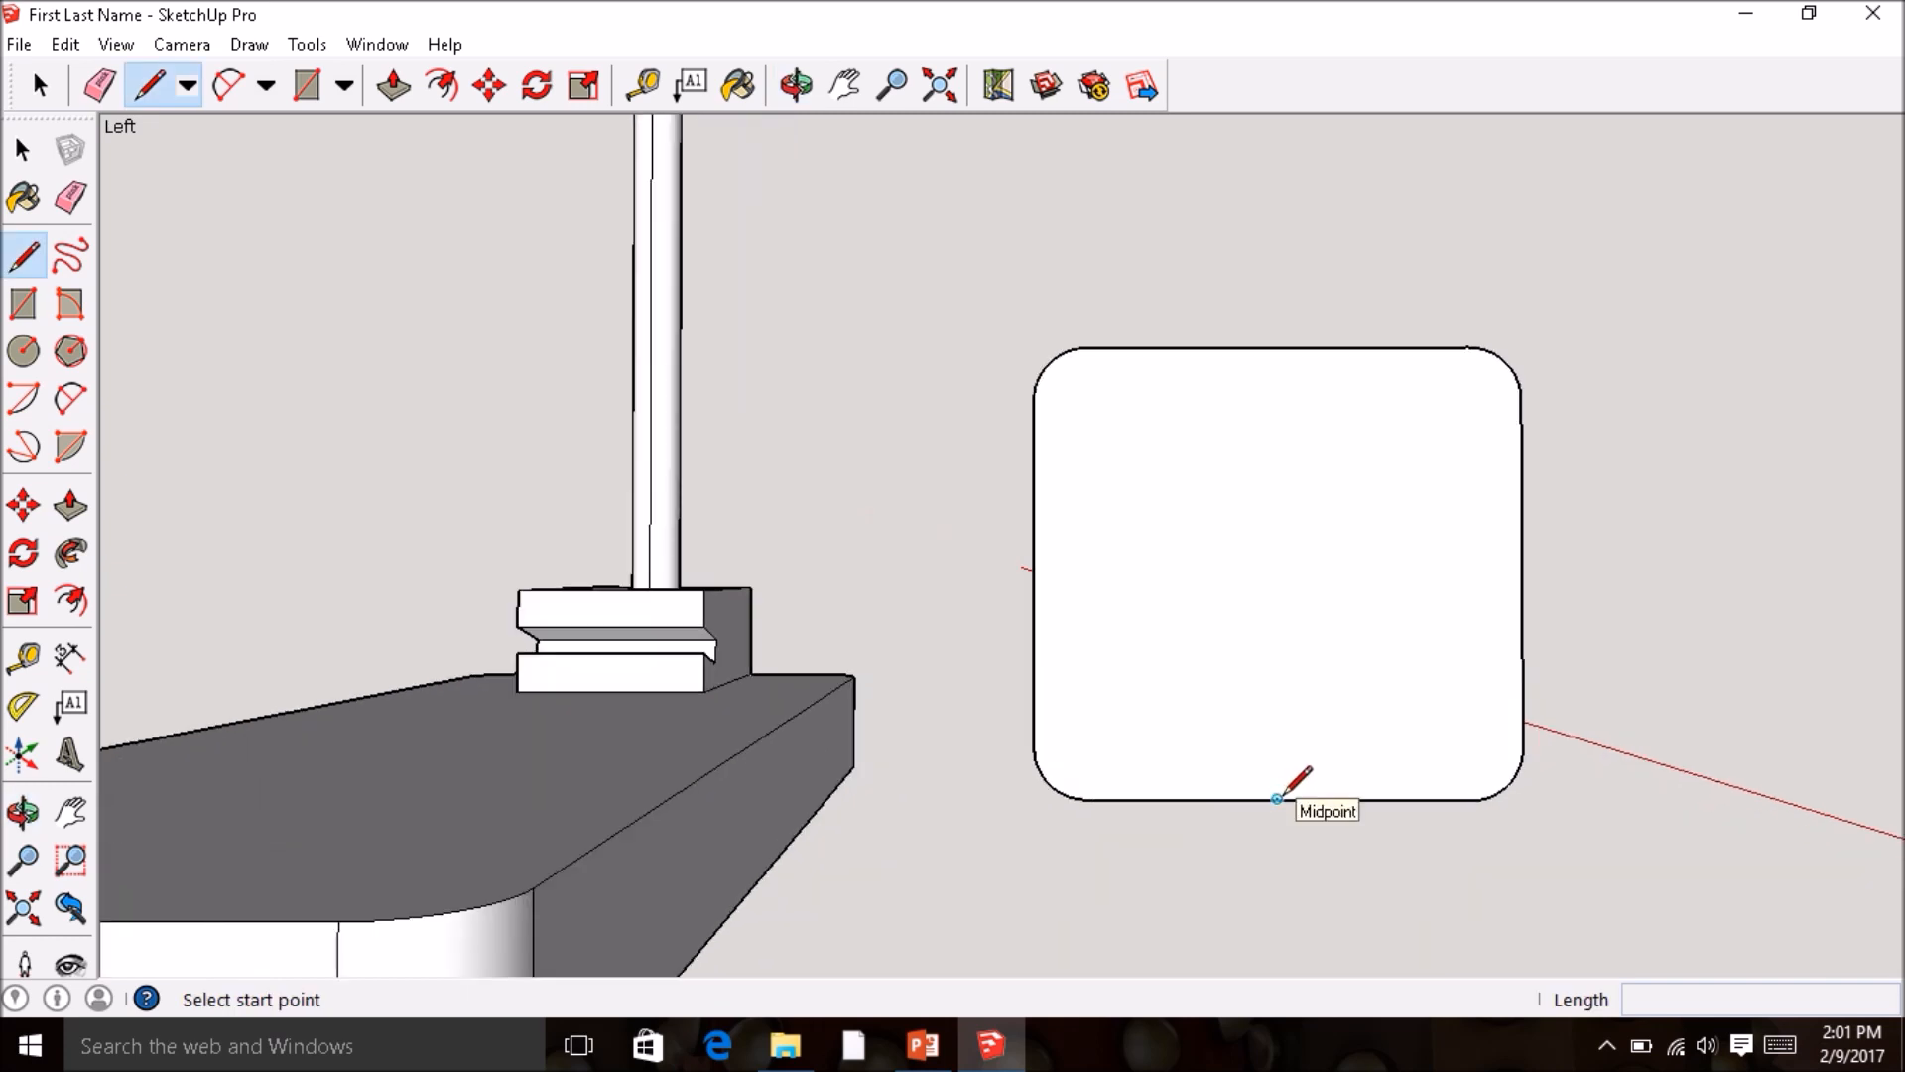
{"action": "left_click", "coordinate": [1277, 799]}
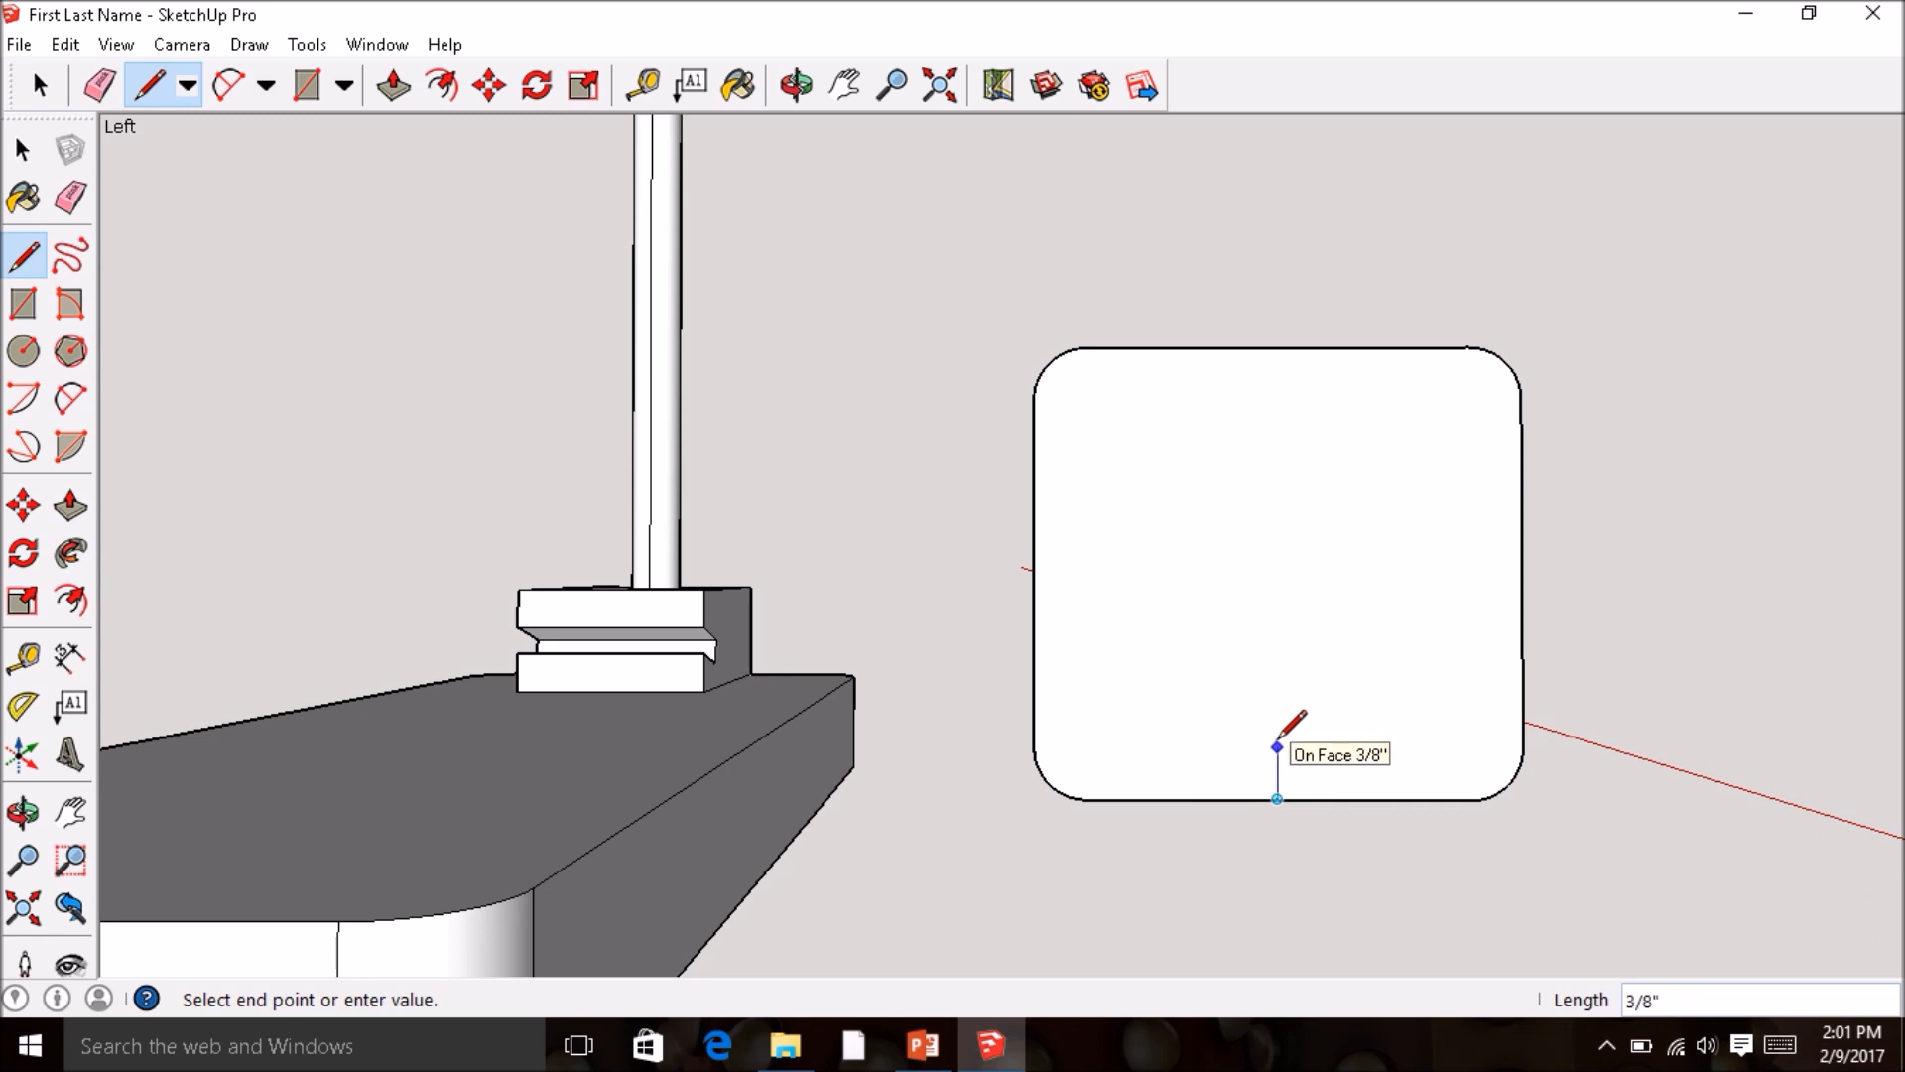
{"action": "left_click", "coordinate": [1277, 746]}
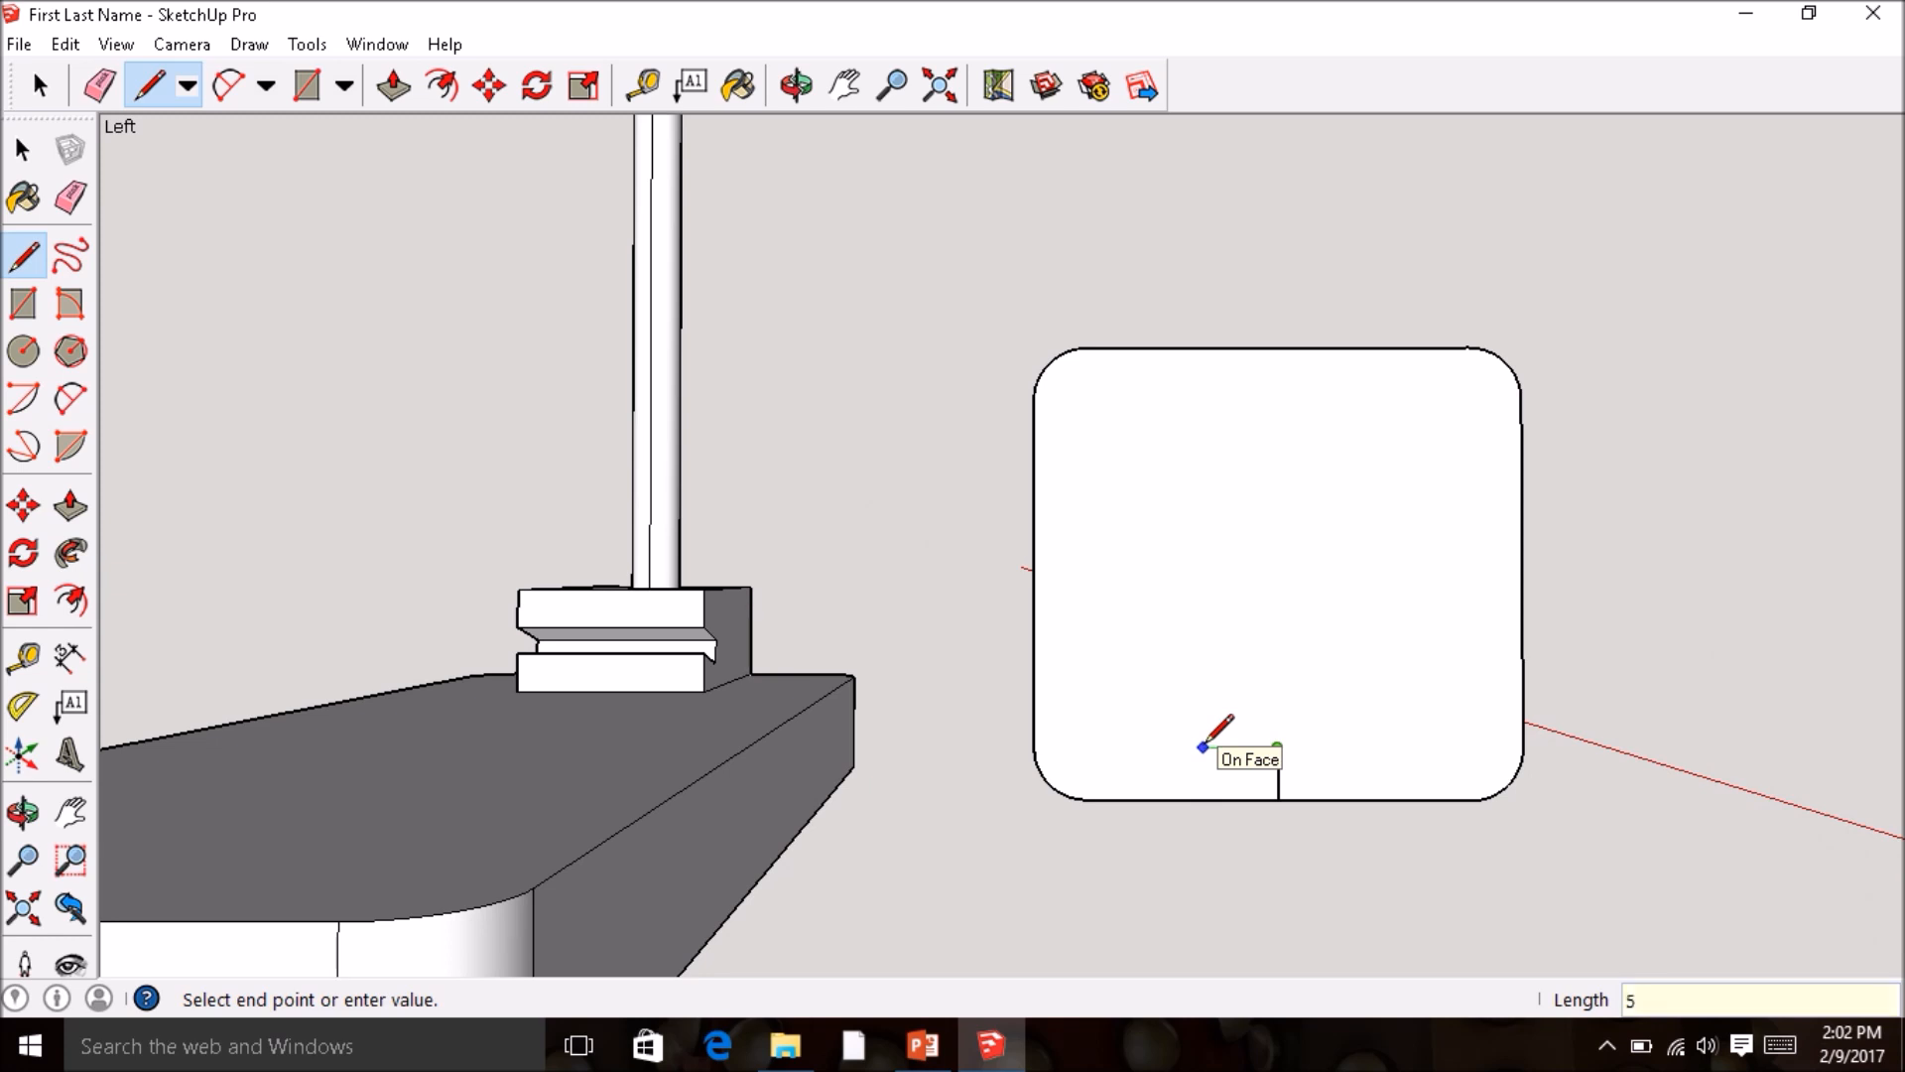
{"action": "left_click", "coordinate": [1191, 746]}
- Draw a 2-inch line outward along the red axis from the top of the 3/8-inch line on the panel face
{"action": "middle_click_drag", "start_coordinate": [1310, 762], "coordinate": [902, 807]}
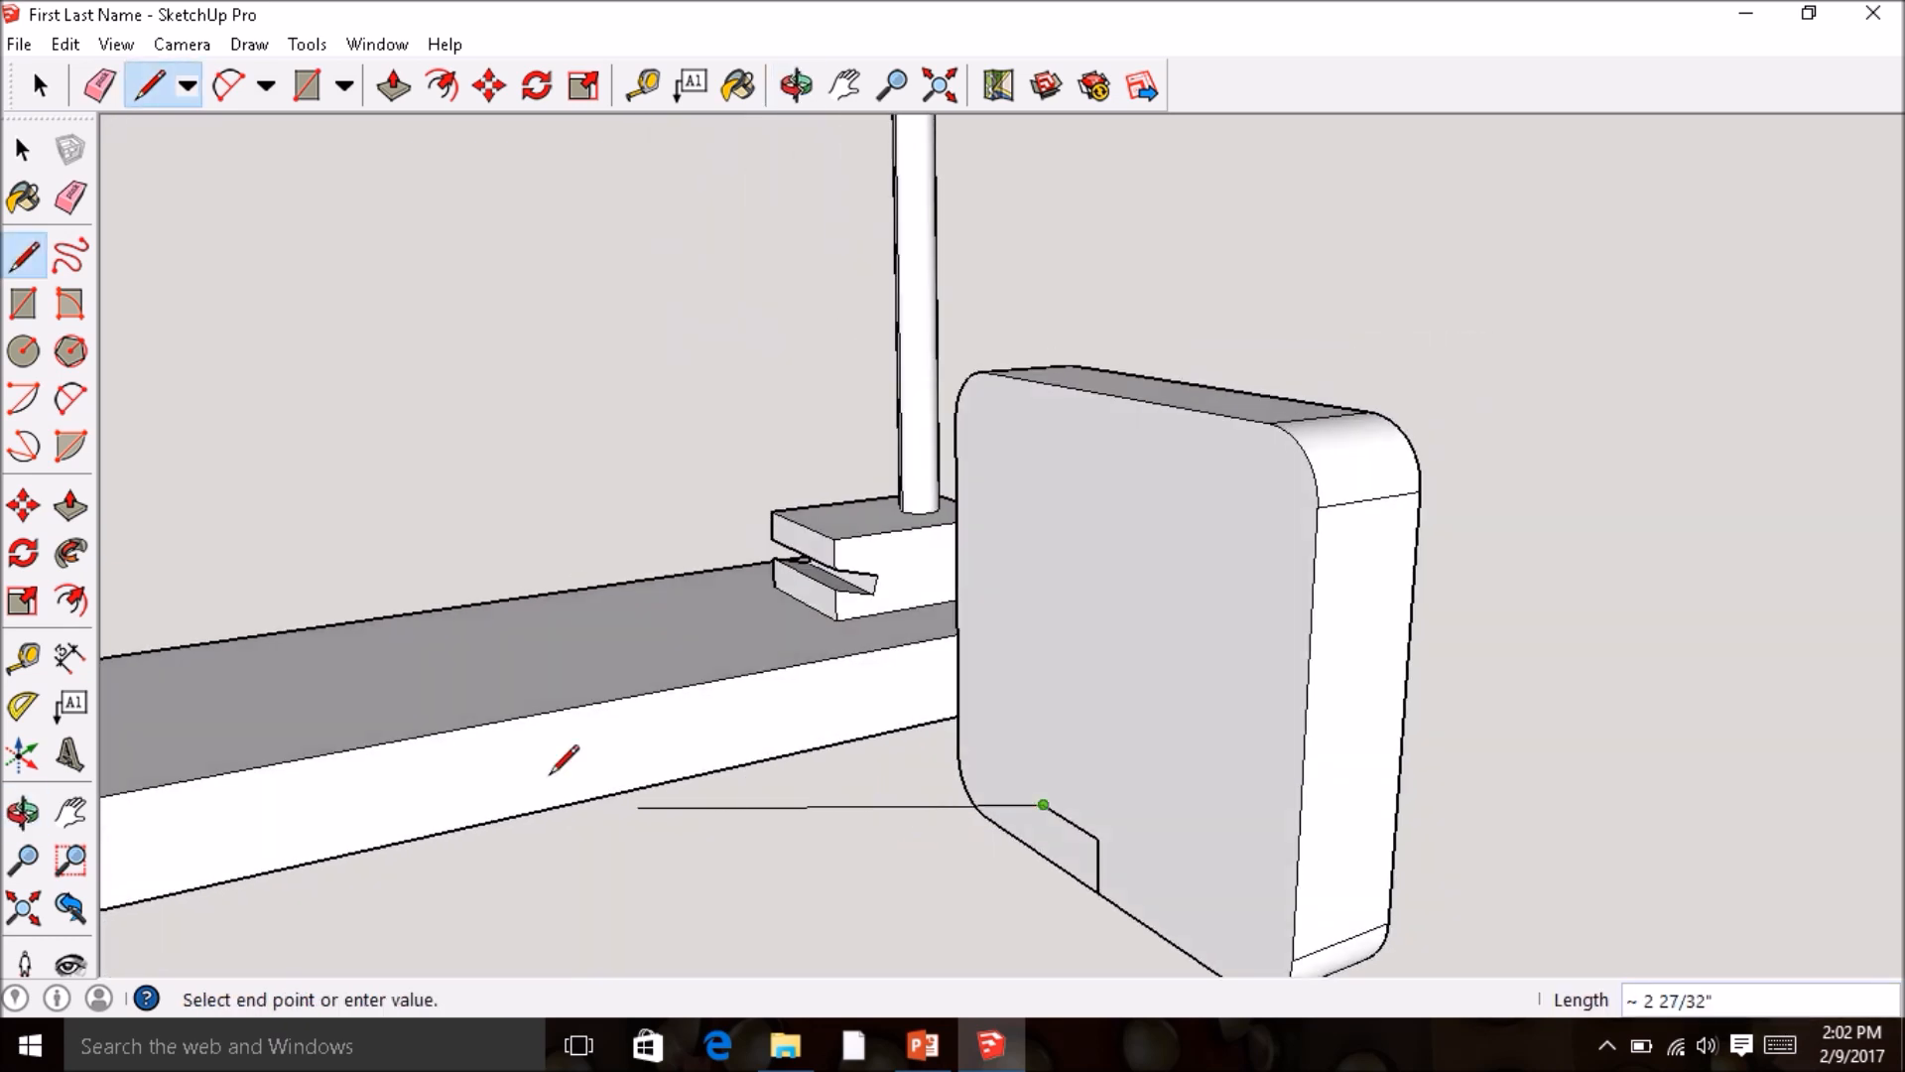
{"action": "key", "text": "Escape"}
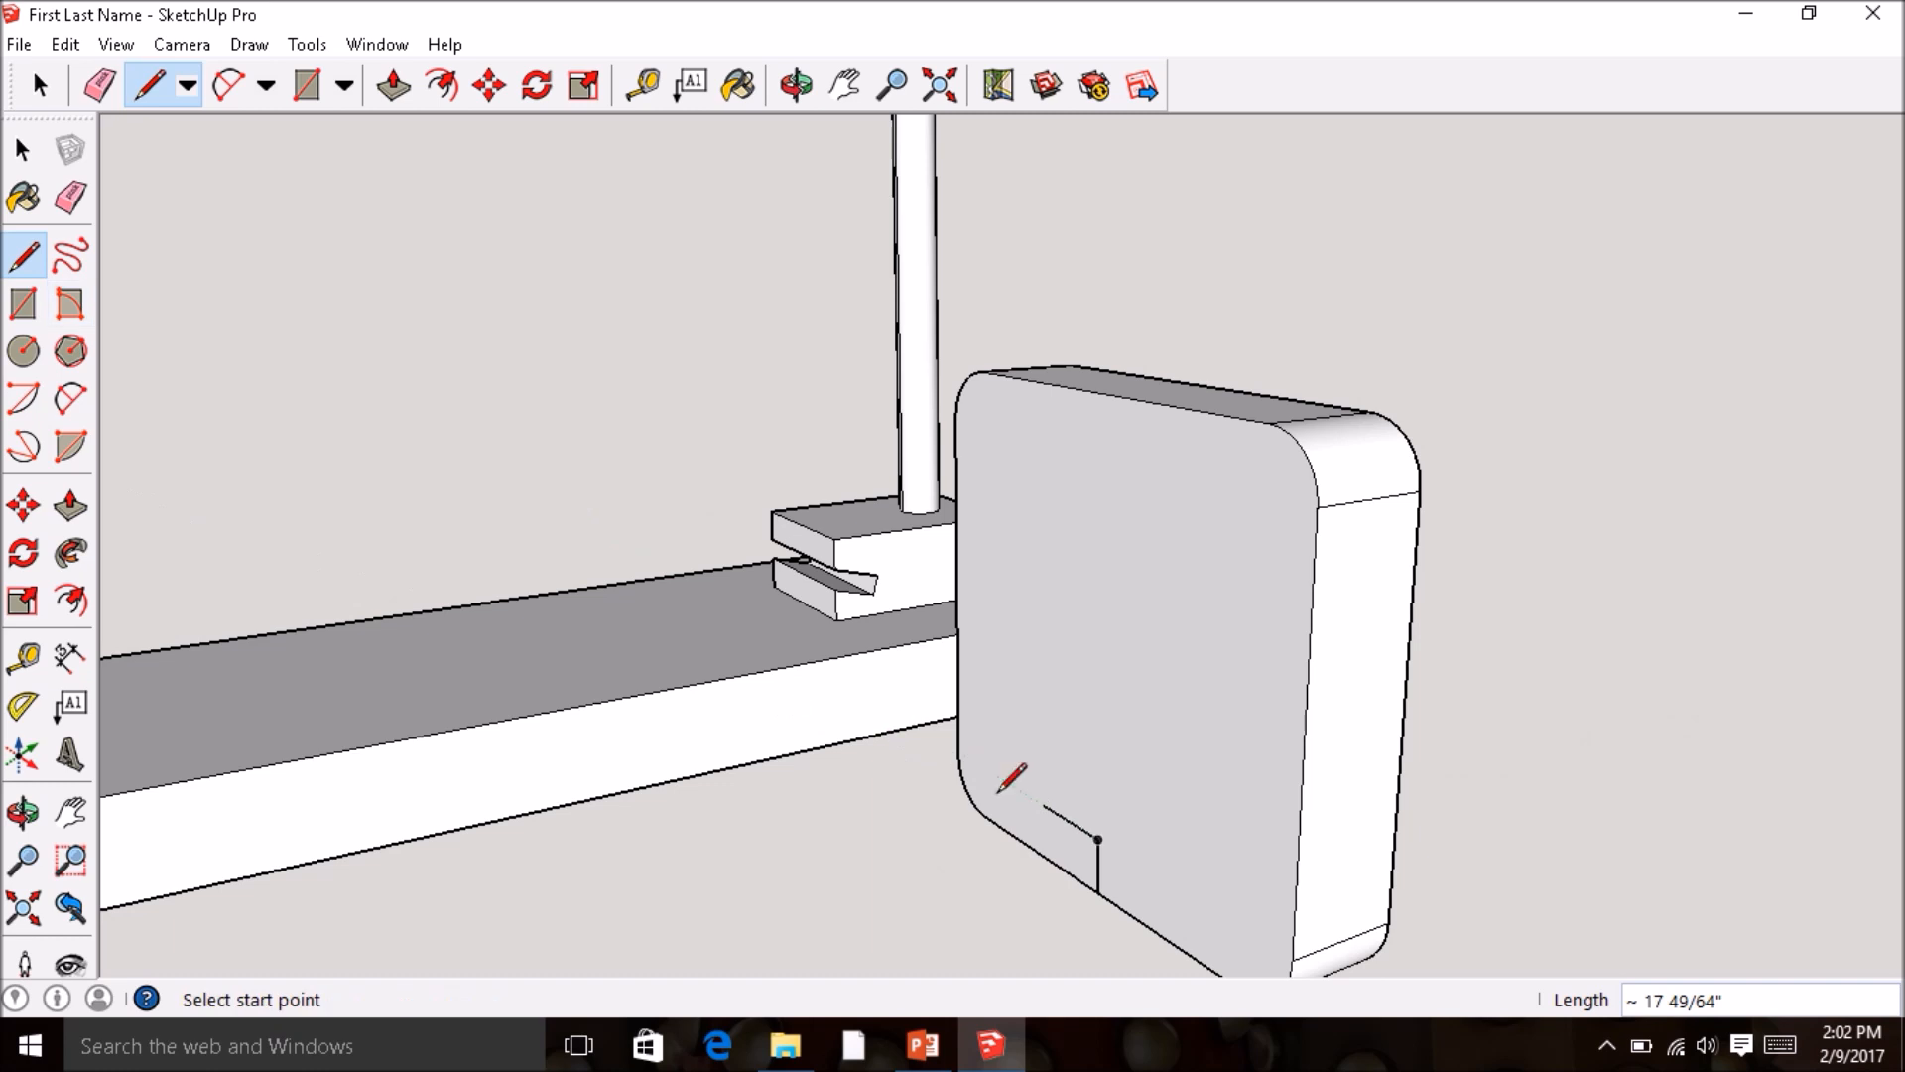
{"action": "left_click", "coordinate": [1098, 839]}
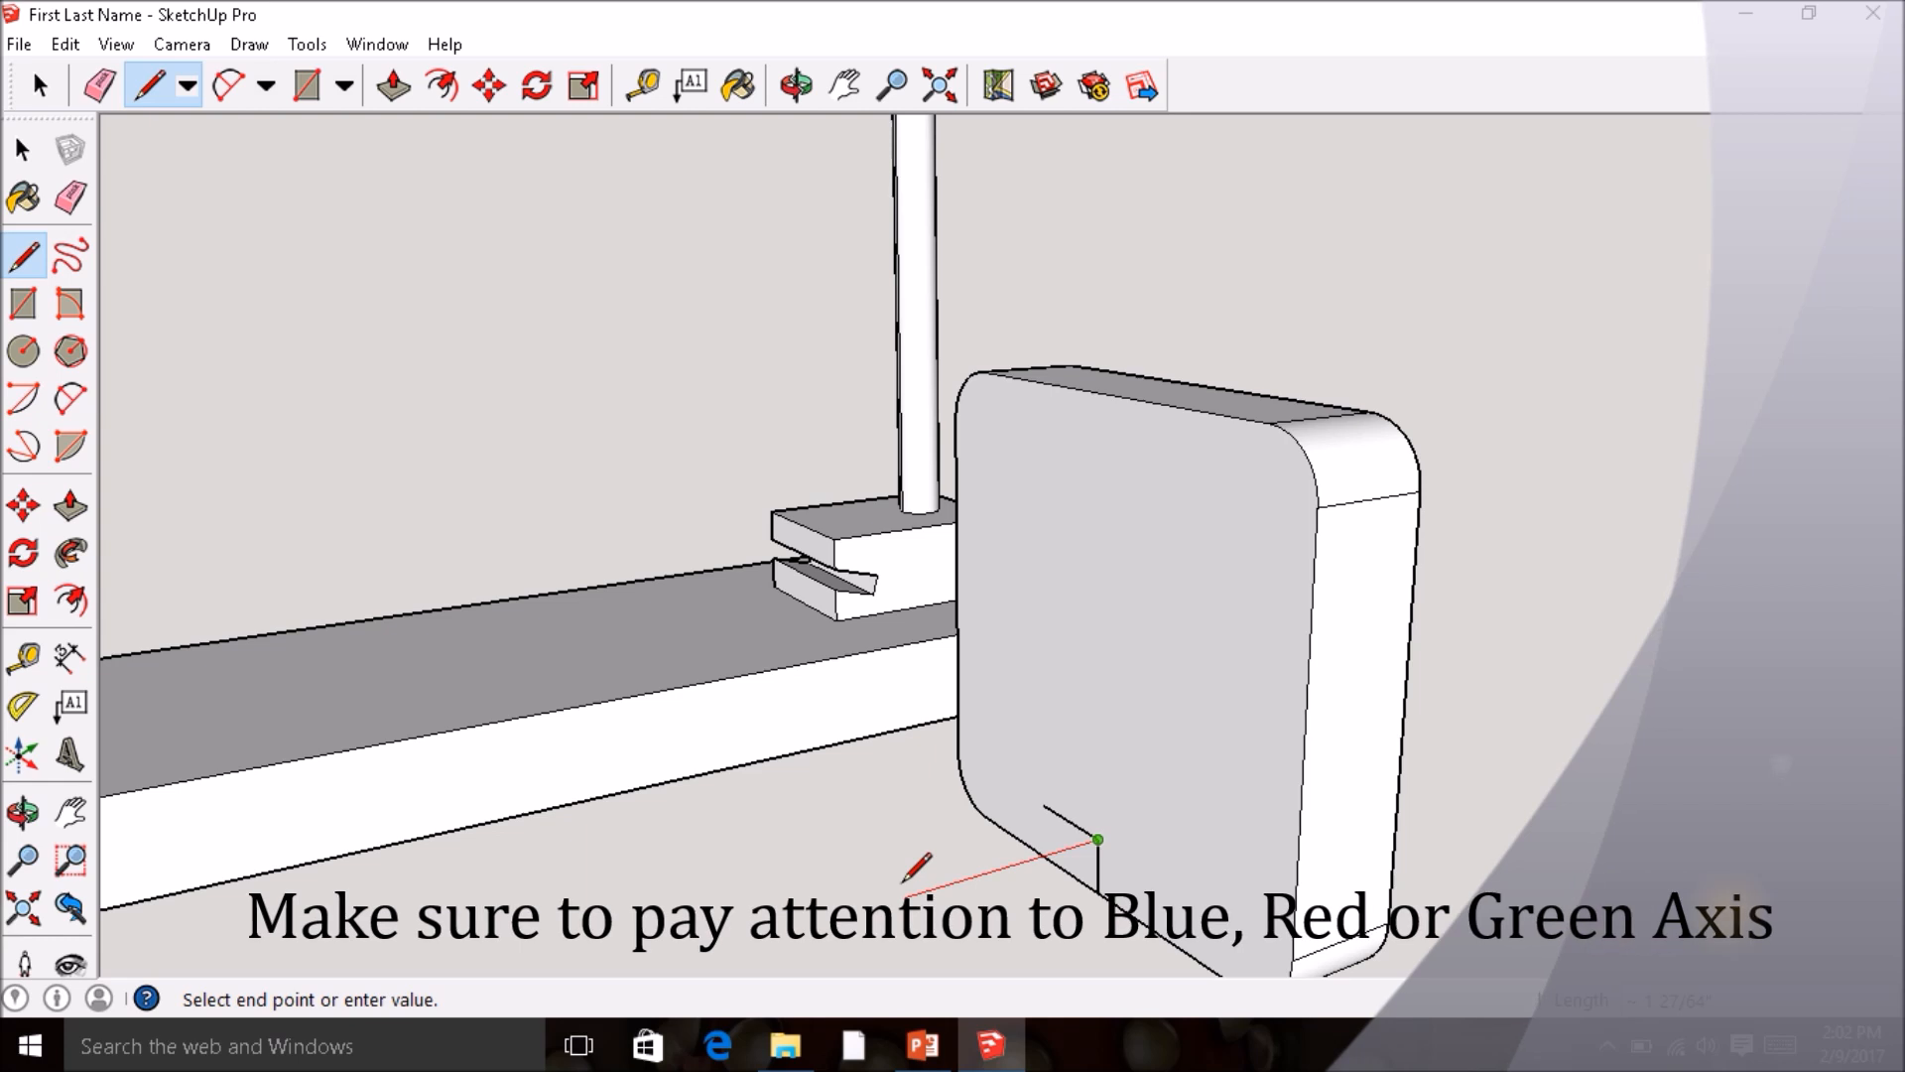
{"action": "type", "text": "2"}
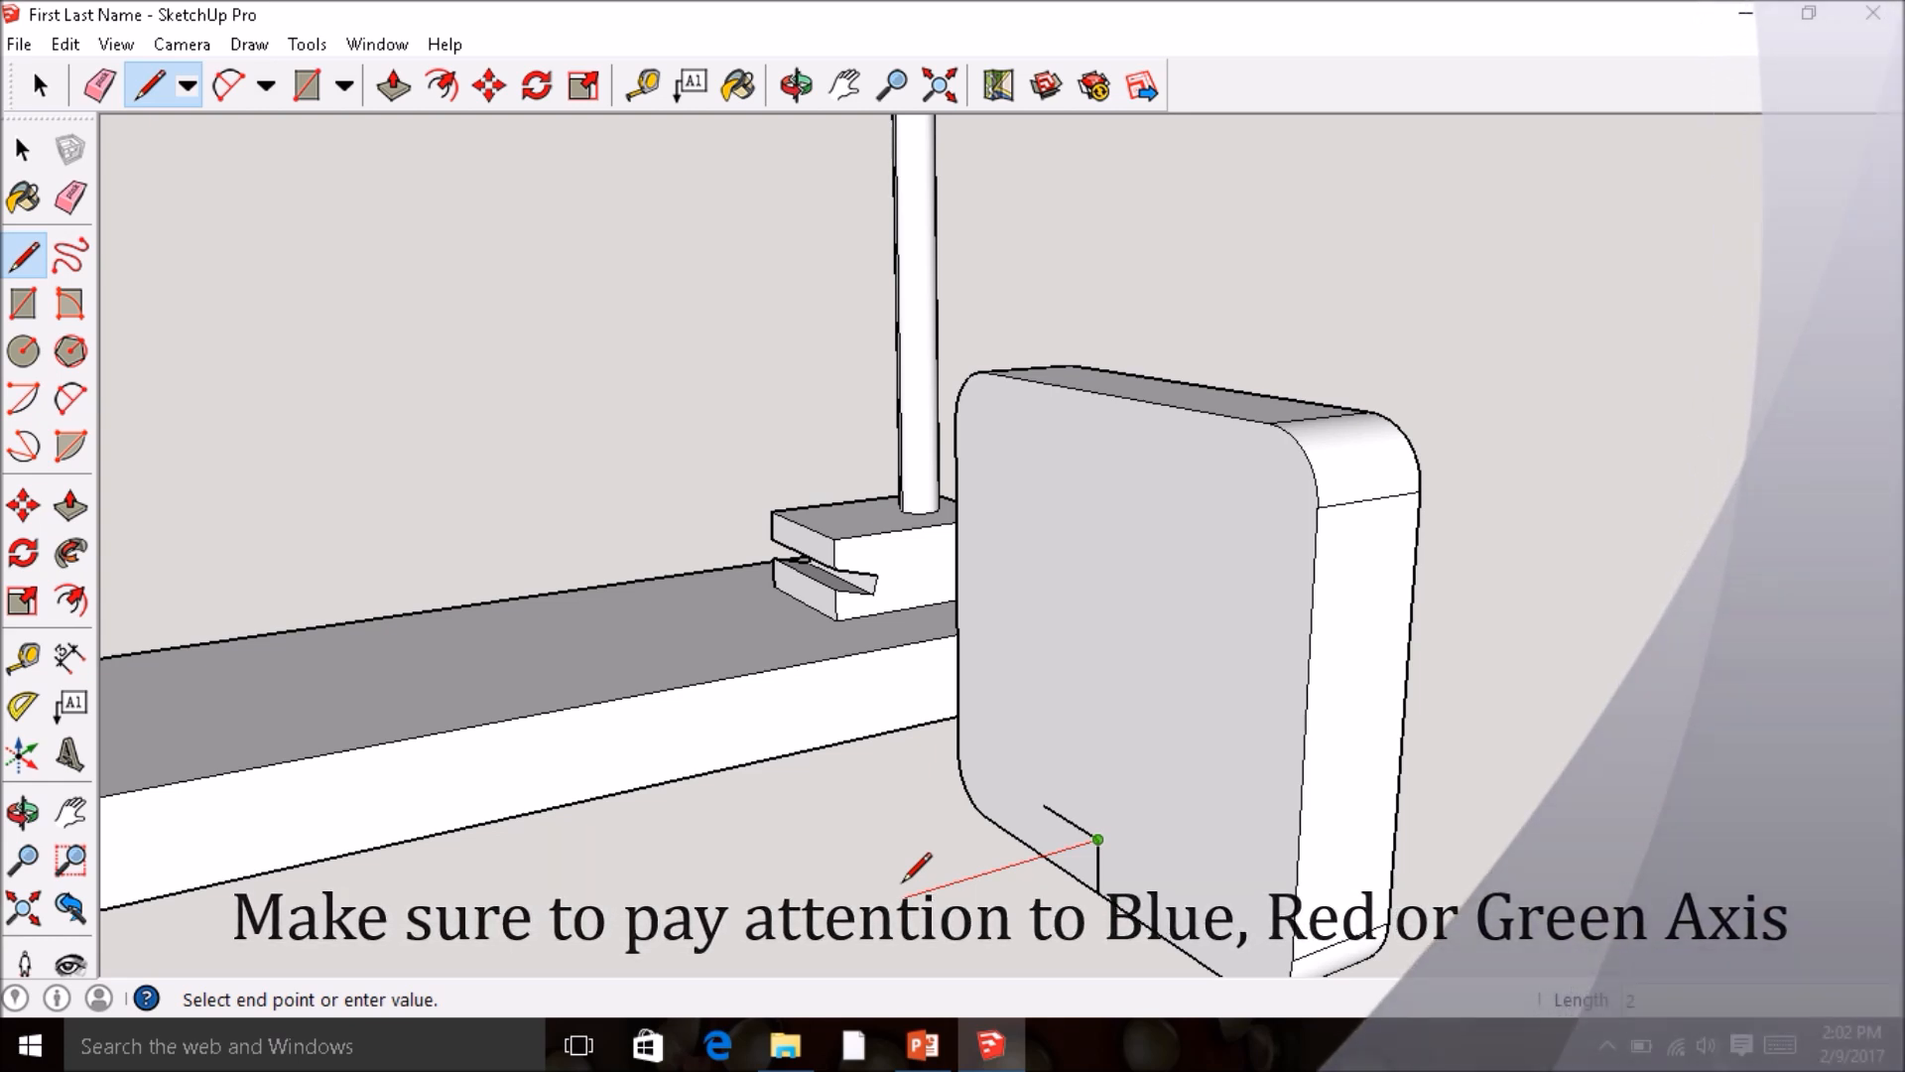
{"action": "key", "text": "Return"}
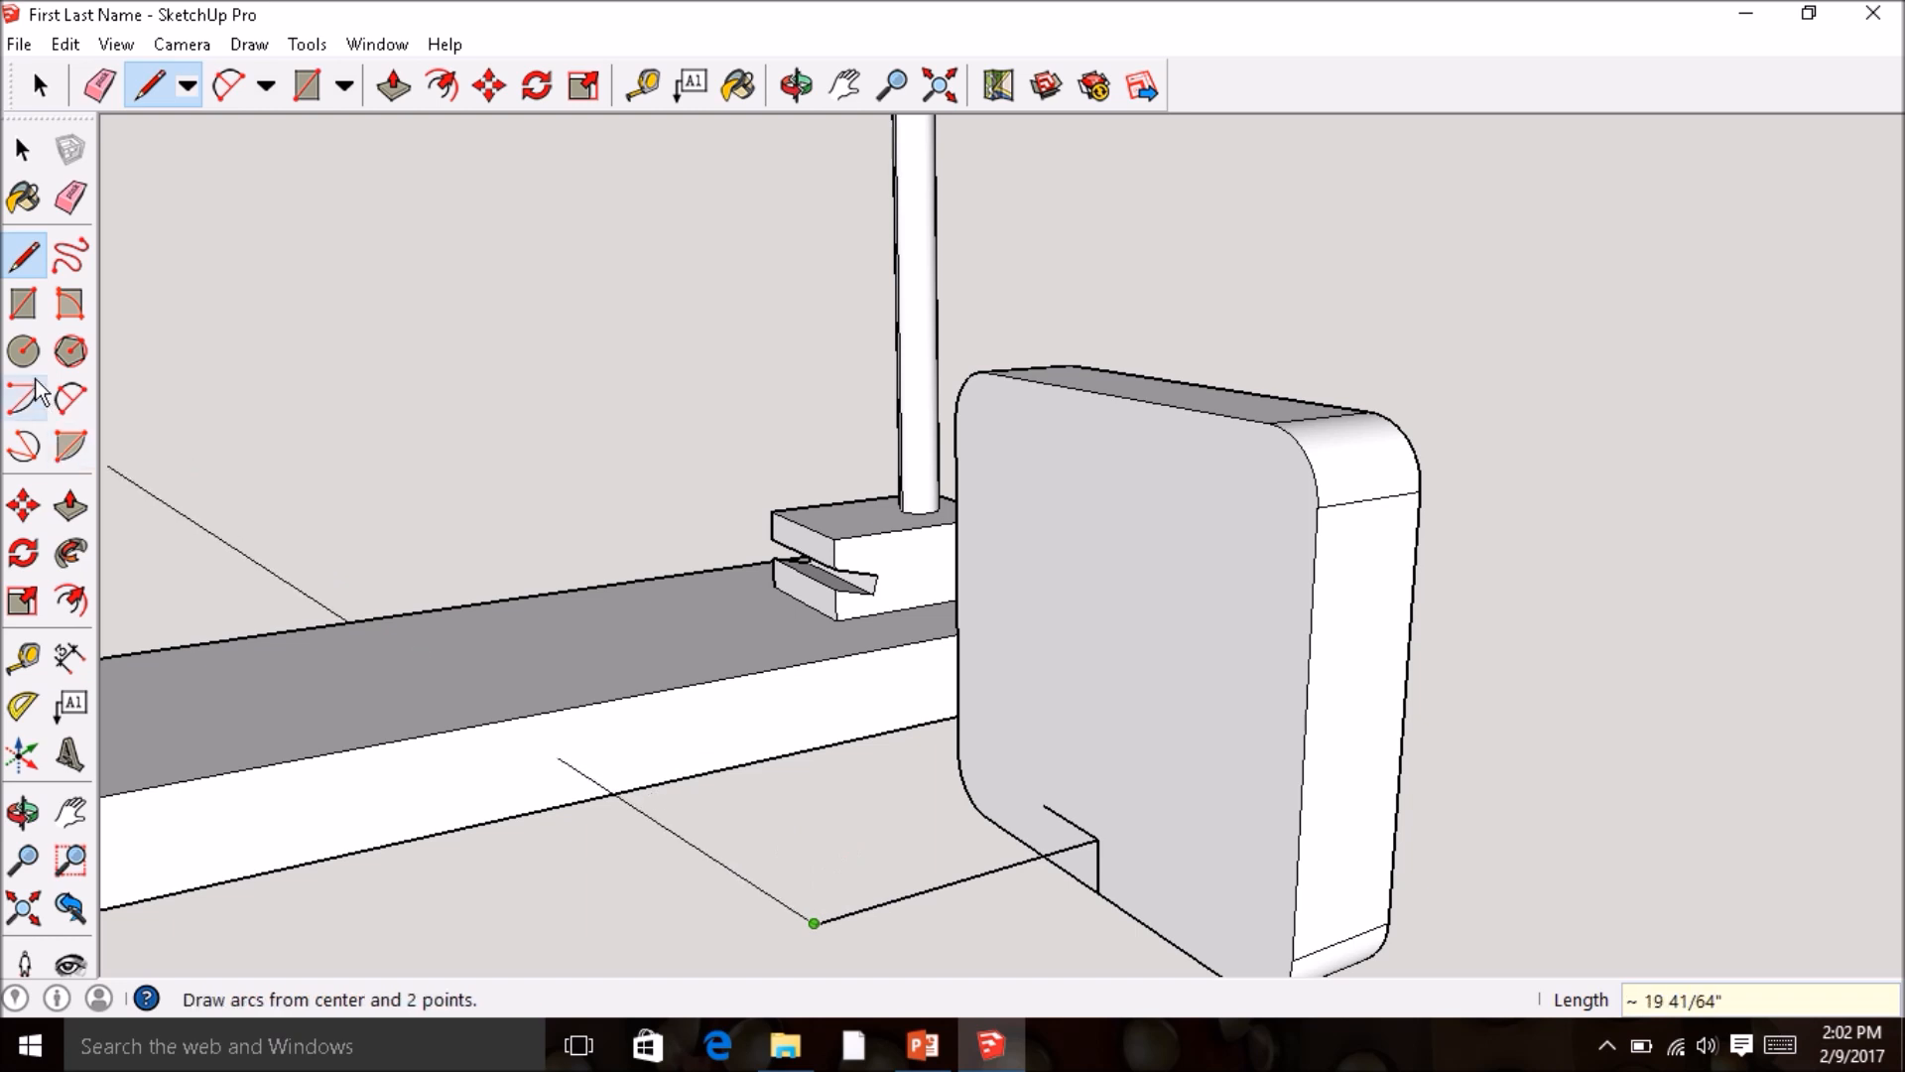
- Draw a horizontal circle centred on the 2-inch line's midpoint, reaching the free end of the short line, with a radius of about 1 11/64 inches
{"action": "left_click", "coordinate": [23, 350]}
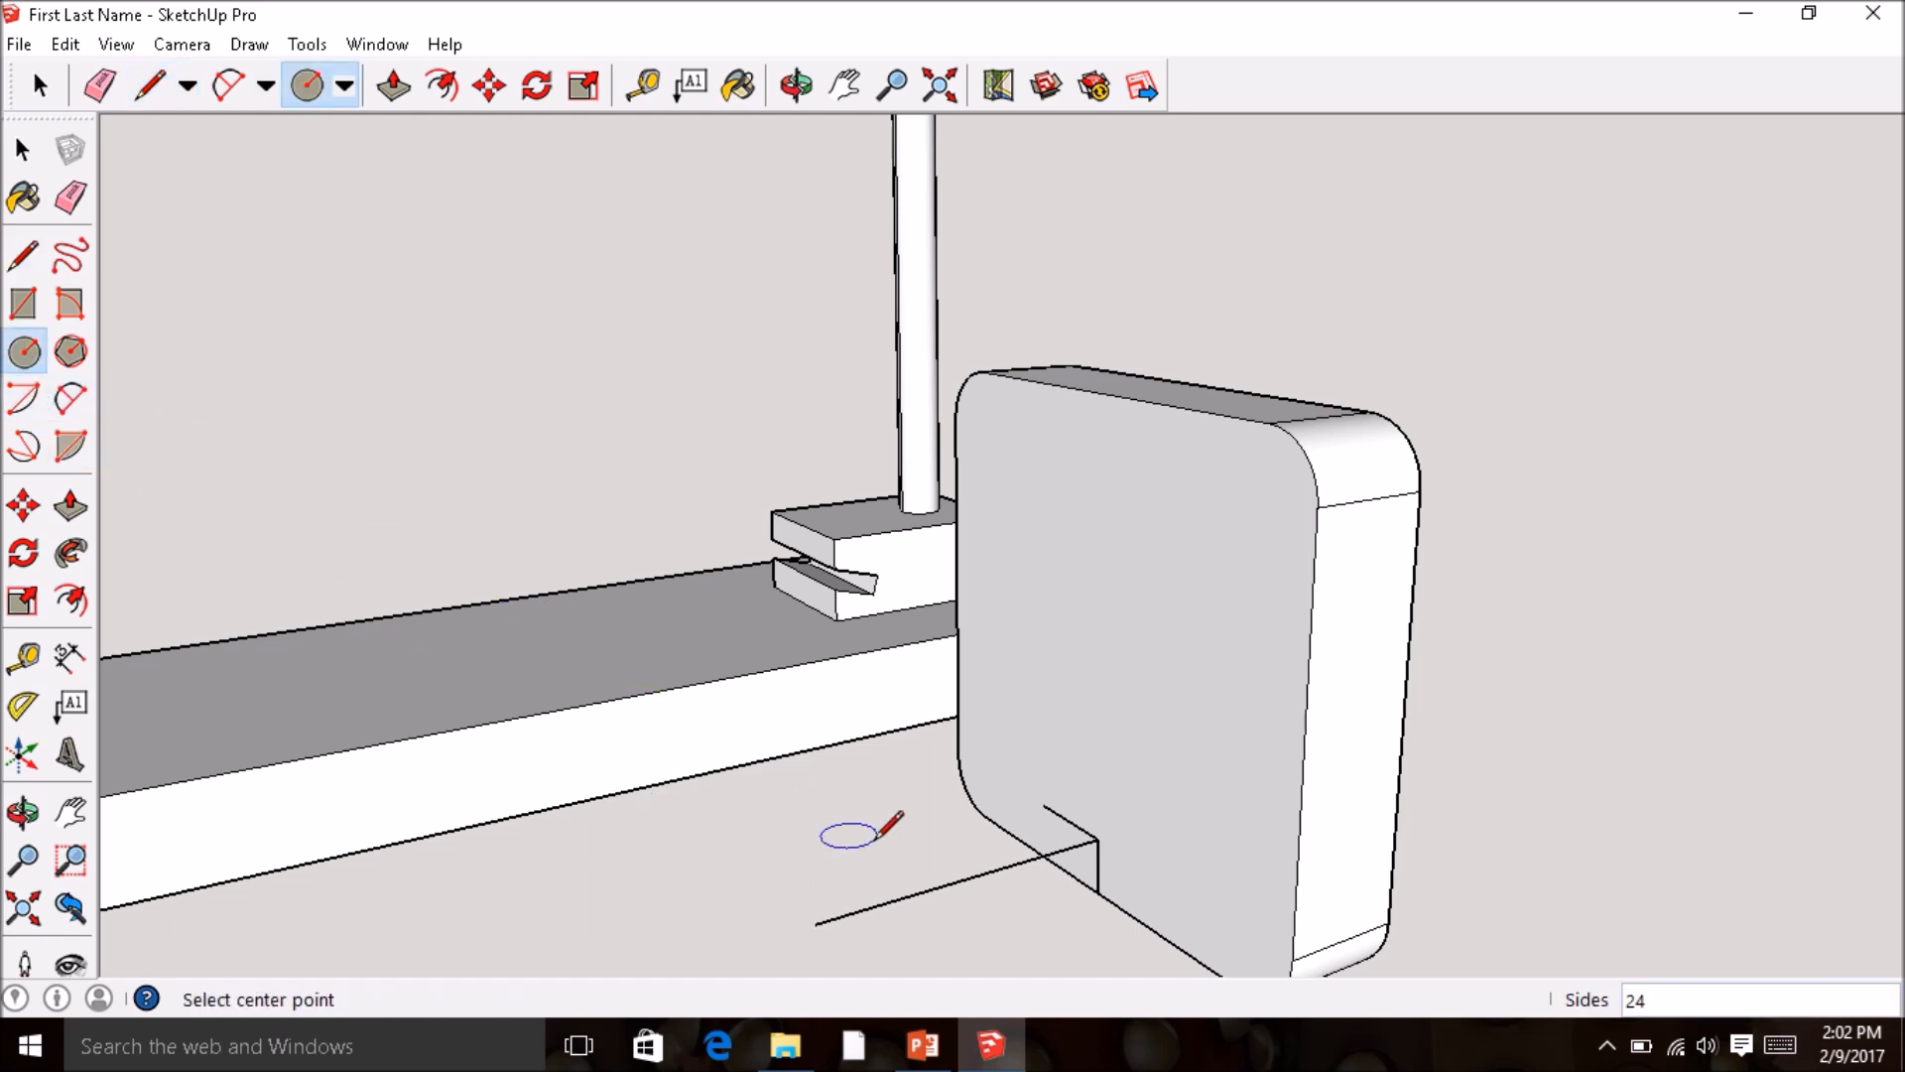
{"action": "left_click", "coordinate": [966, 878]}
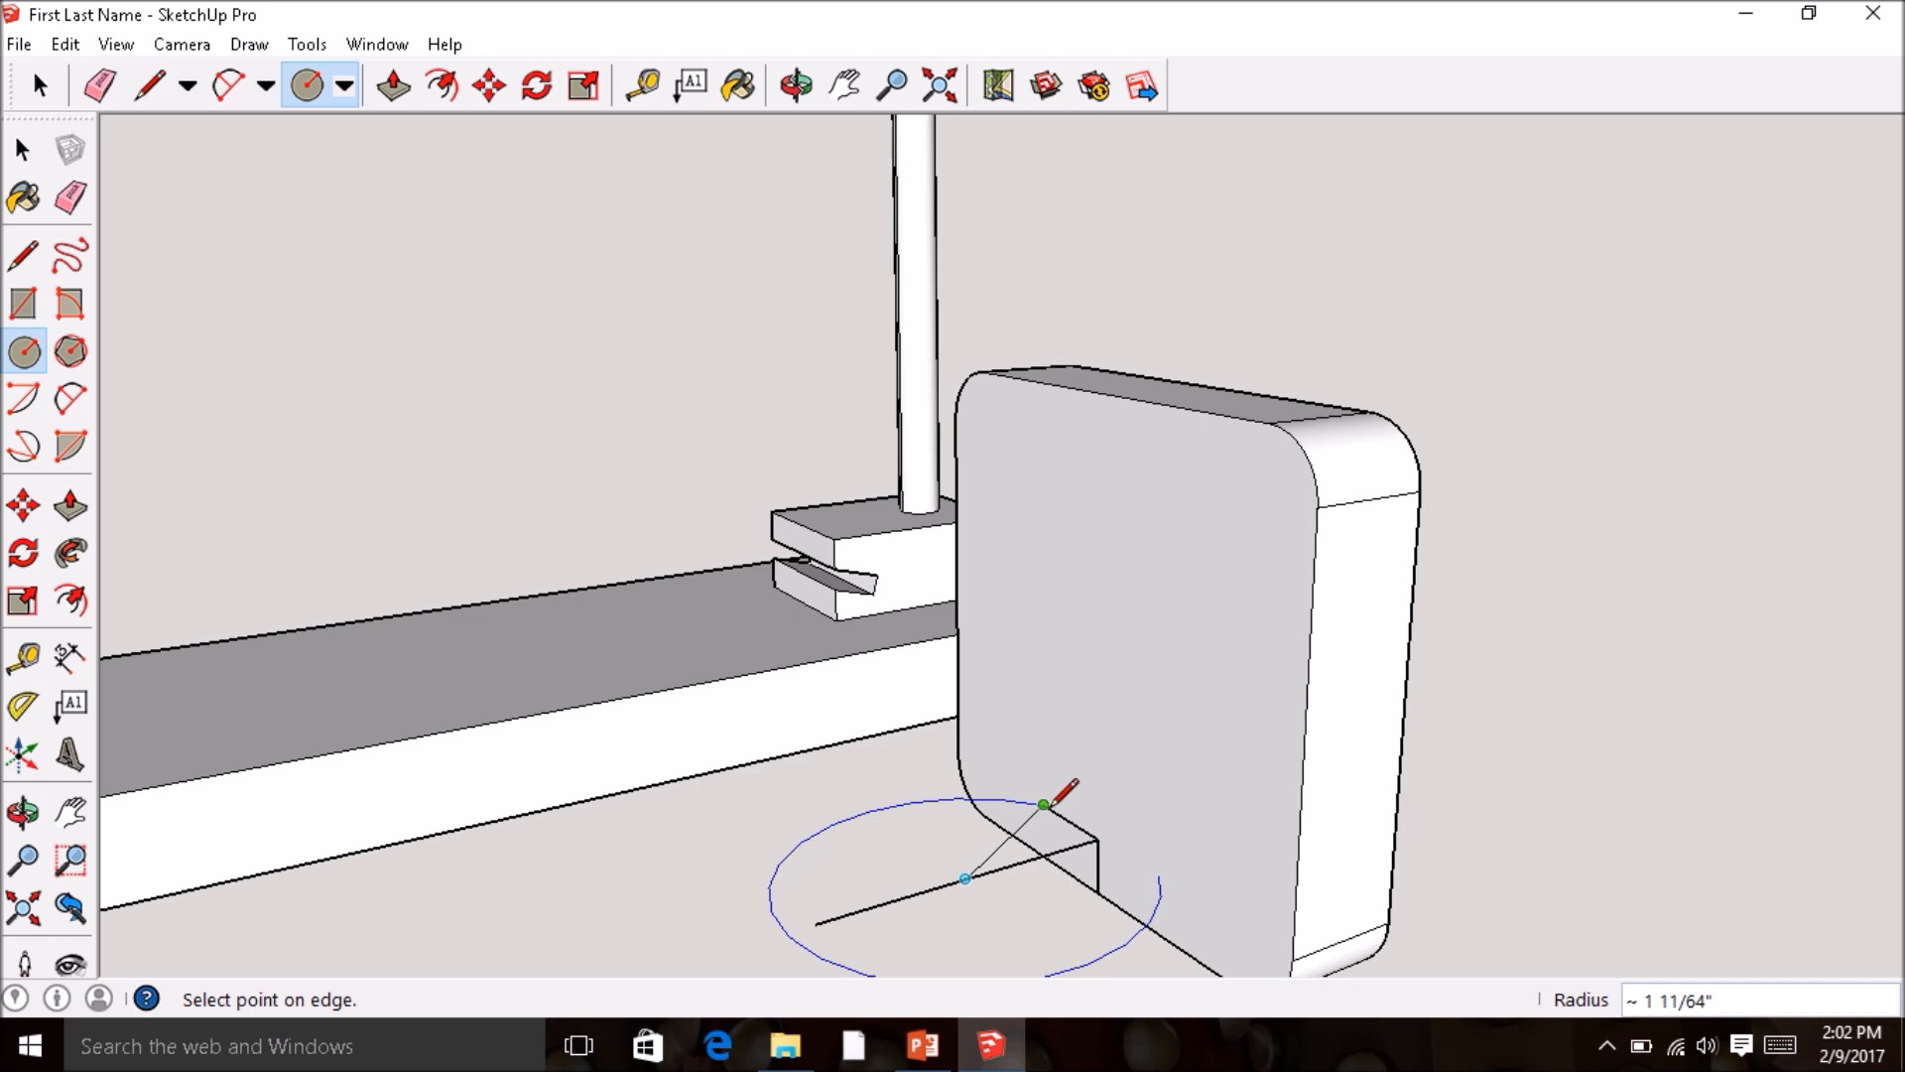
{"action": "left_click", "coordinate": [1049, 806]}
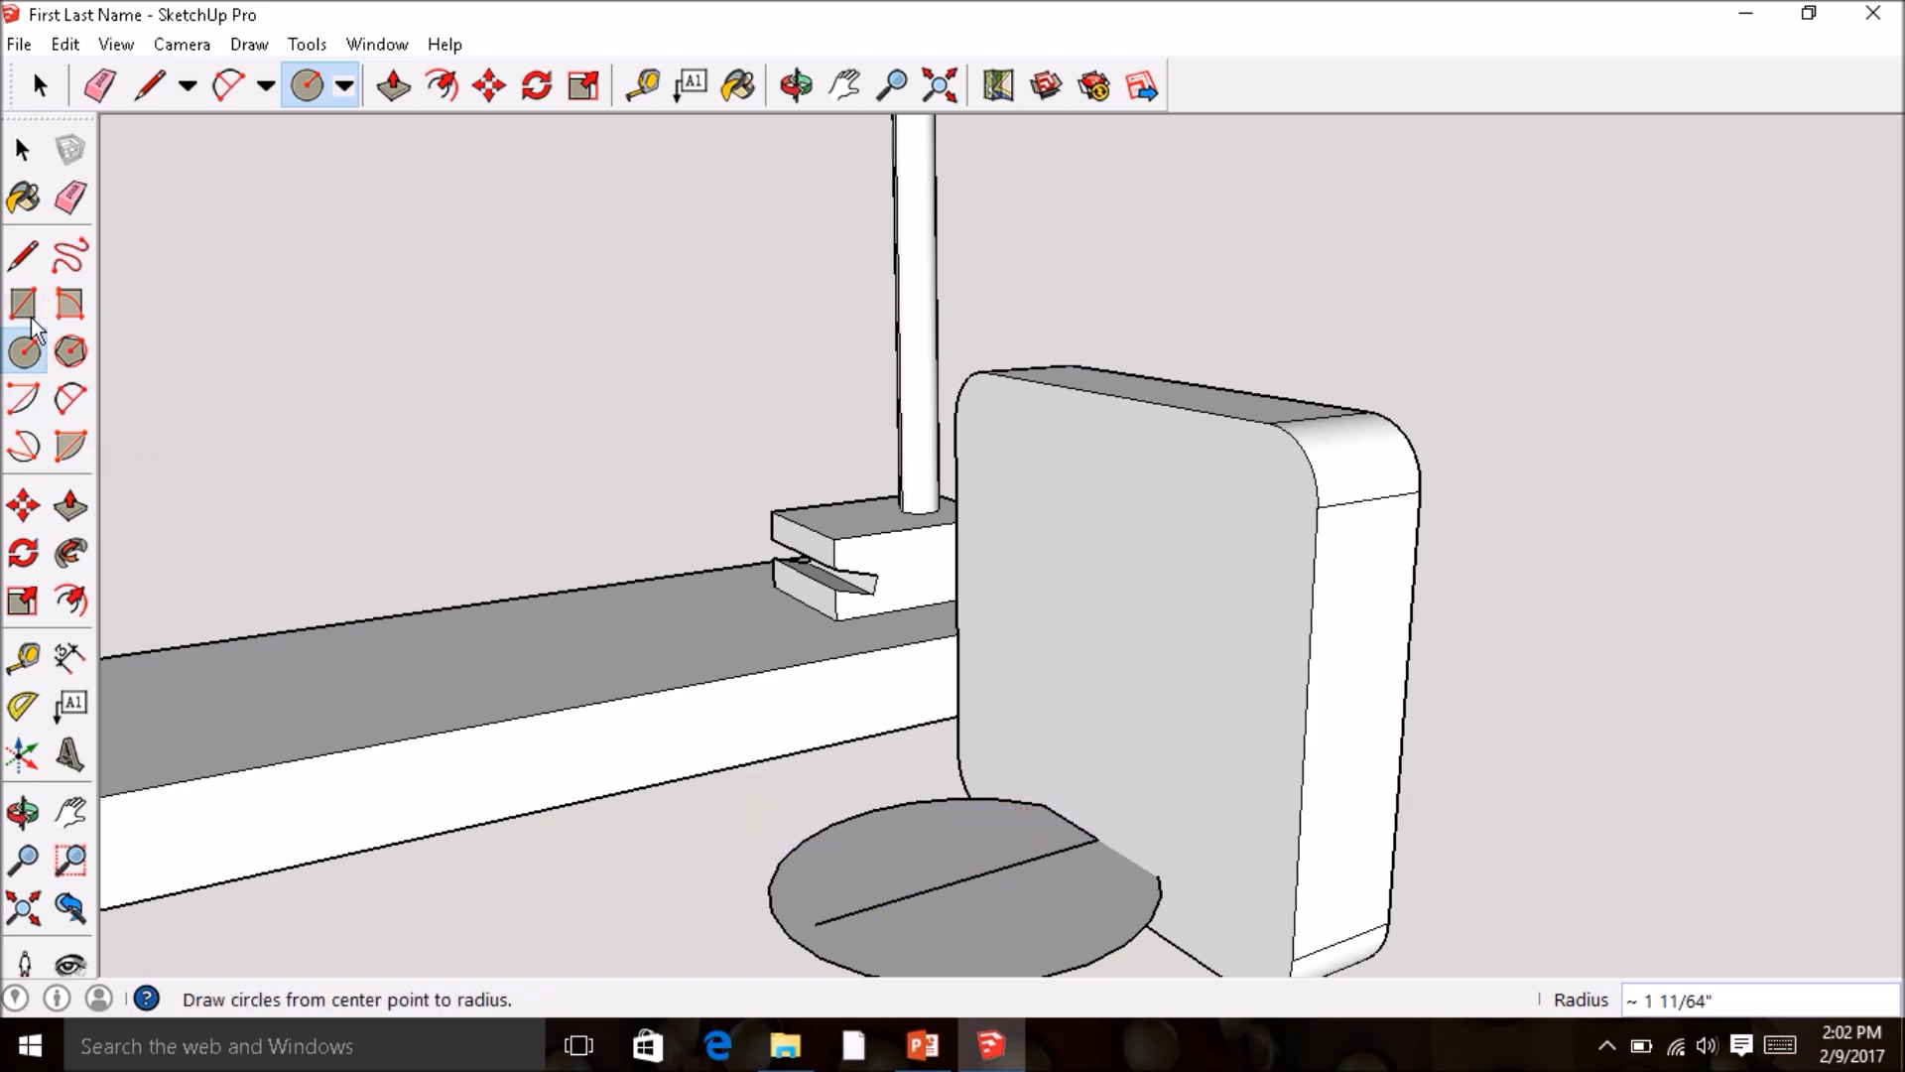
- Erase the 2-inch construction line running across the circular face
{"action": "left_click", "coordinate": [71, 197]}
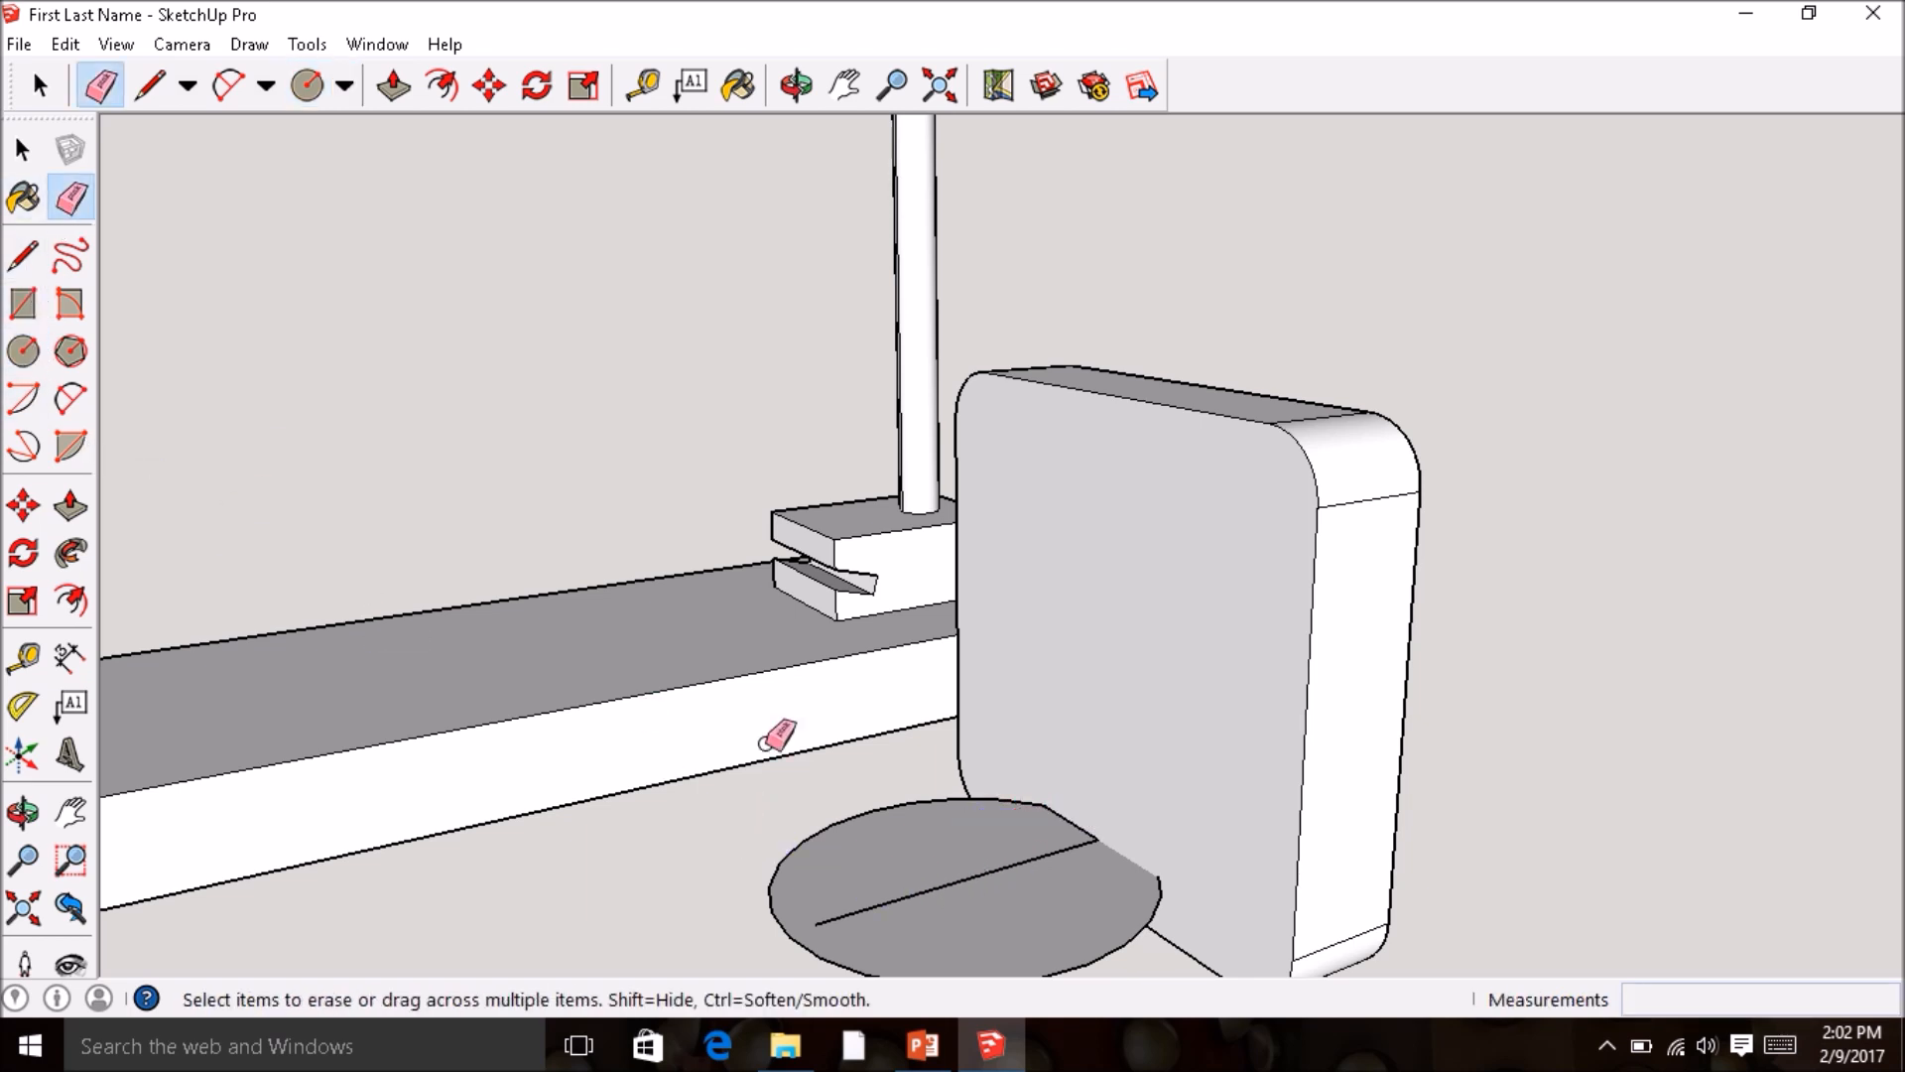
{"action": "left_click", "coordinate": [950, 883]}
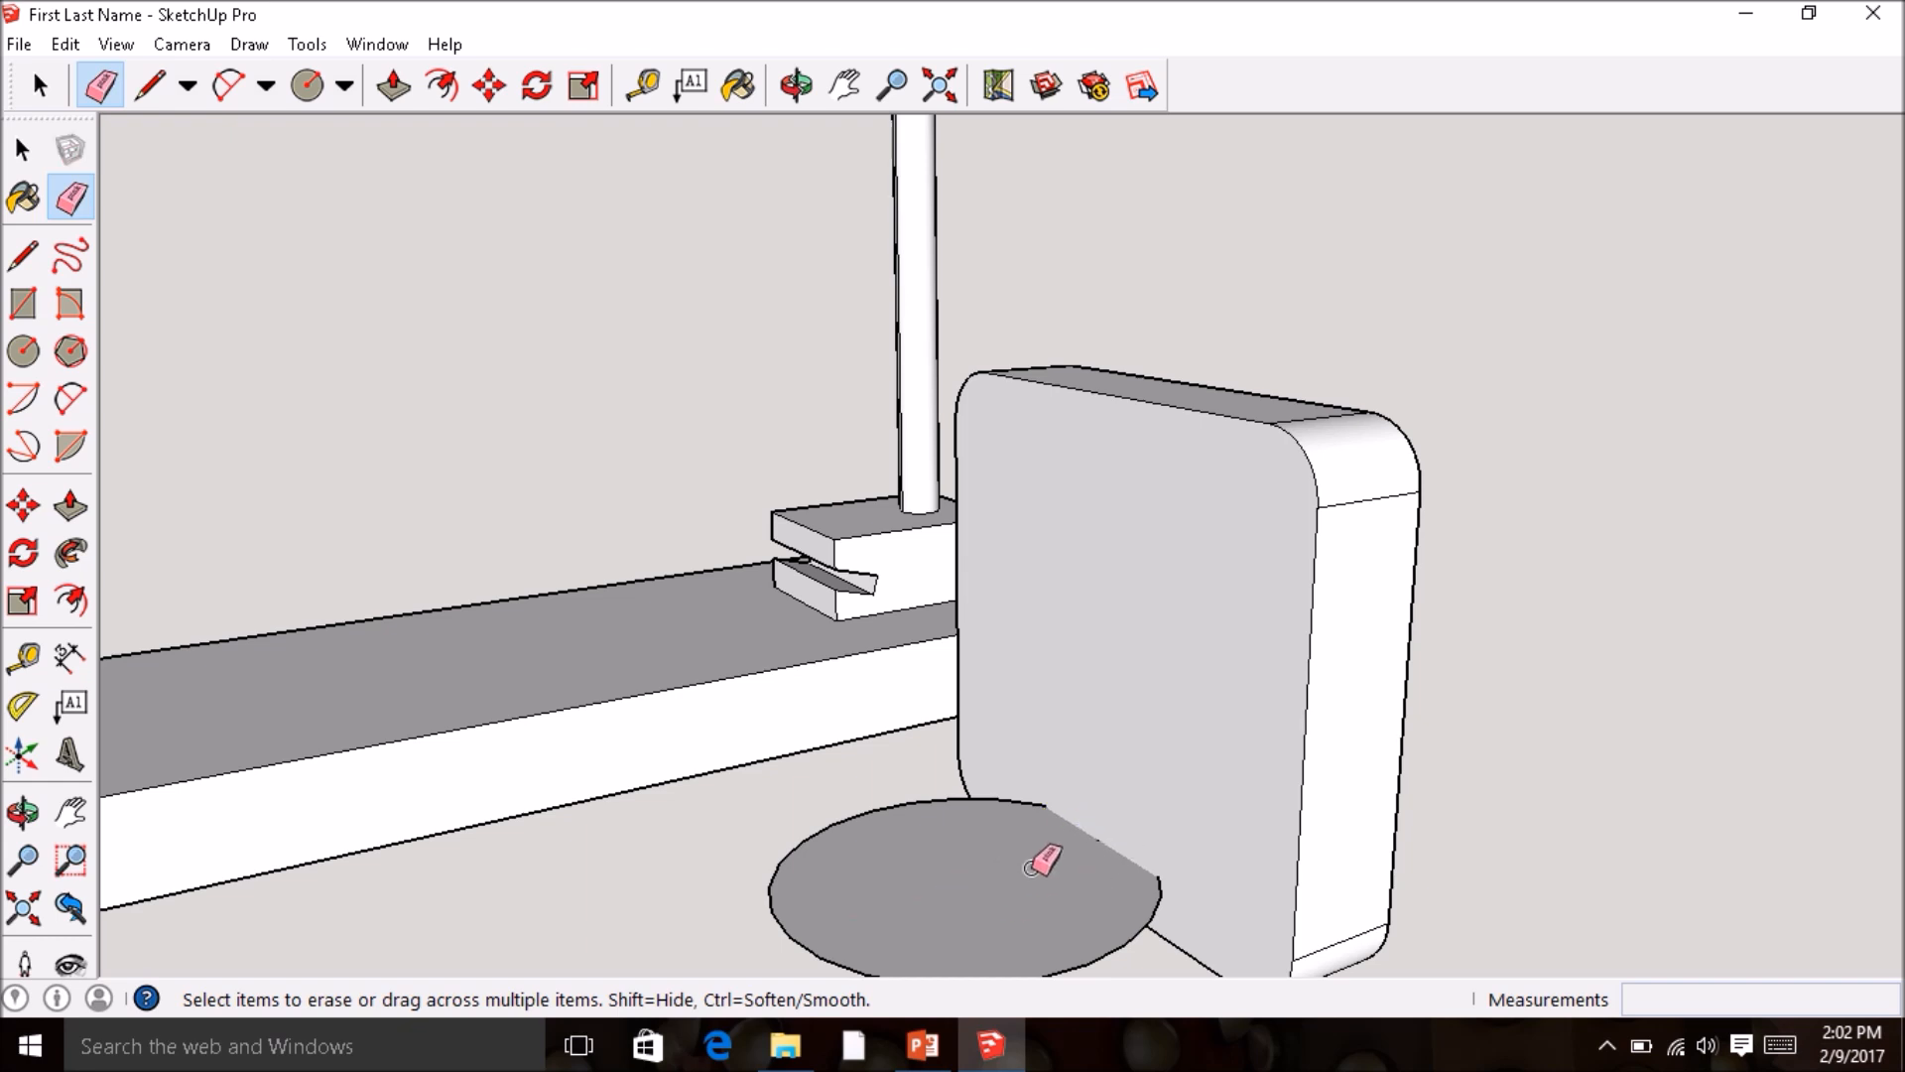
{"action": "mouse_move", "coordinate": [1033, 872]}
{"action": "middle_mouse_down"}
{"action": "mouse_move", "coordinate": [1029, 681]}
{"action": "mouse_move", "coordinate": [1078, 722]}
{"action": "middle_mouse_up"}
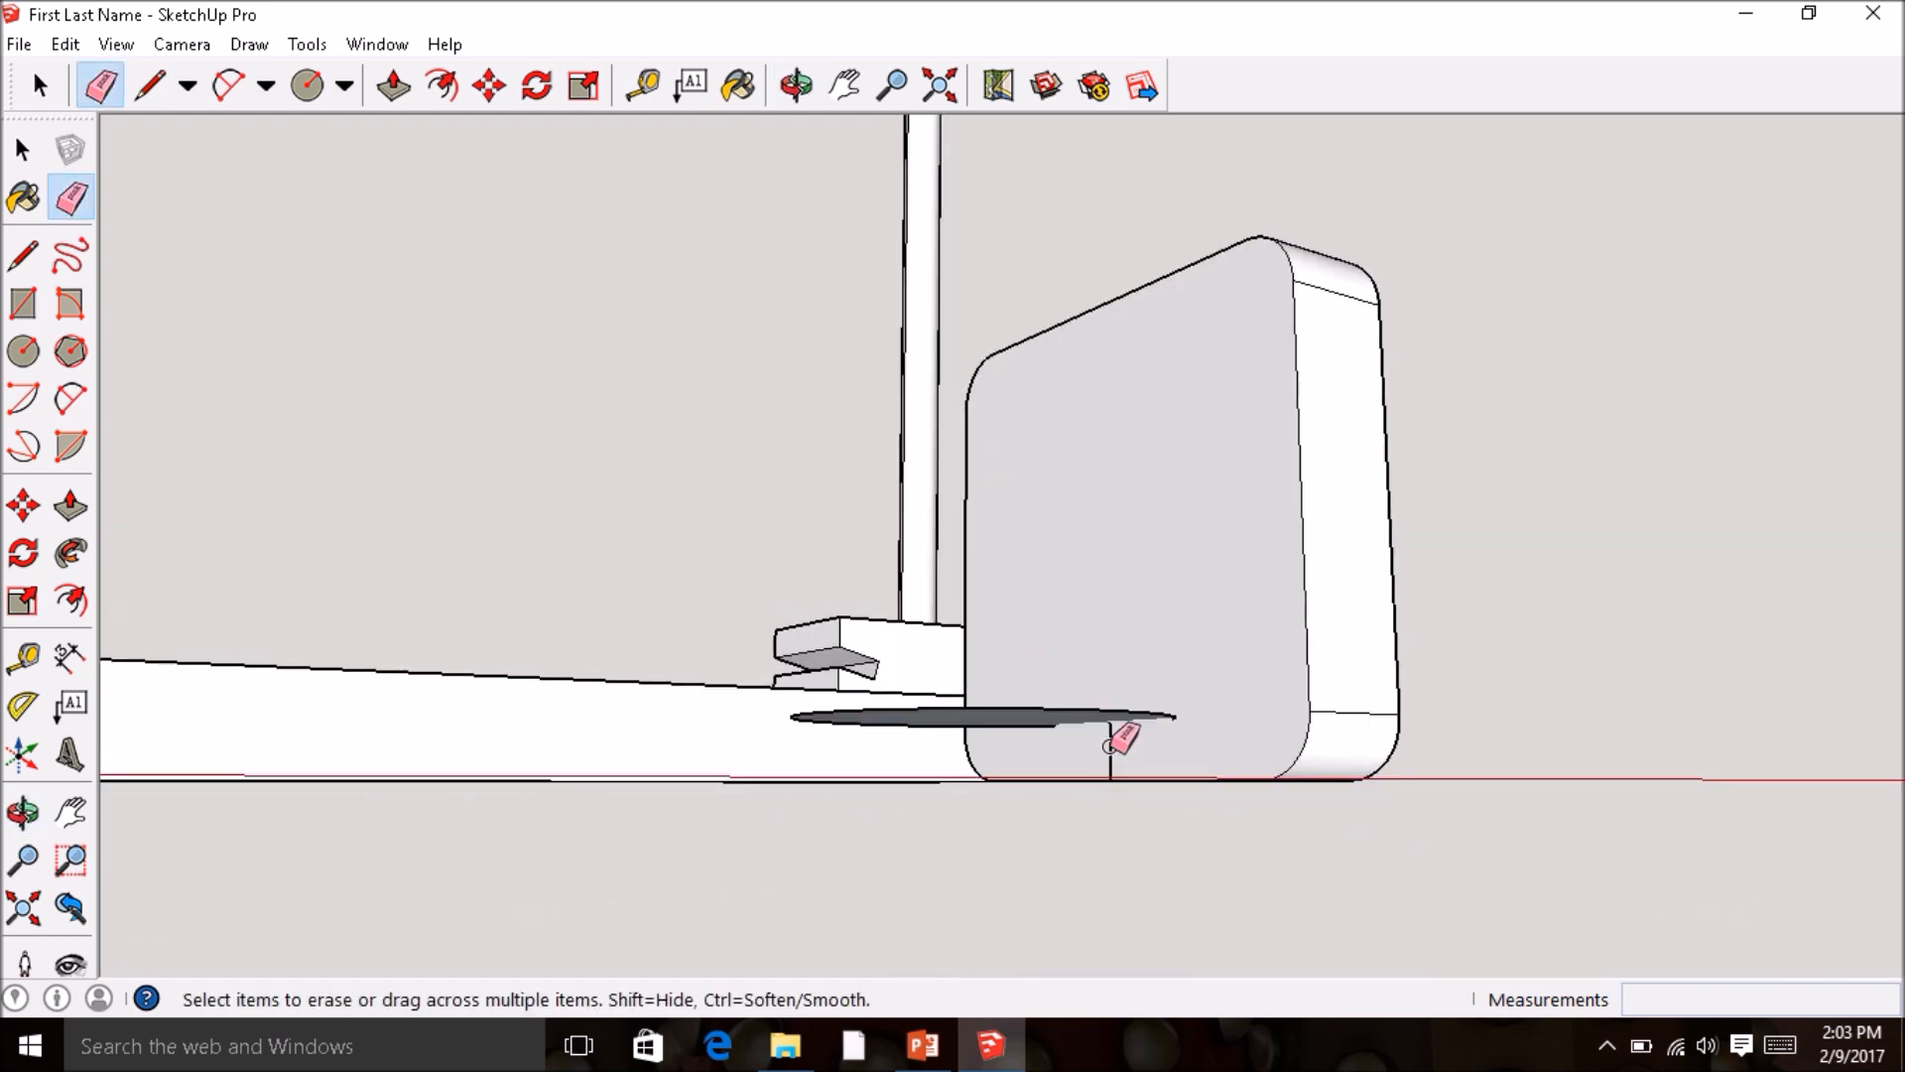
{"action": "middle_click_drag", "start_coordinate": [1112, 743], "coordinate": [1089, 820]}
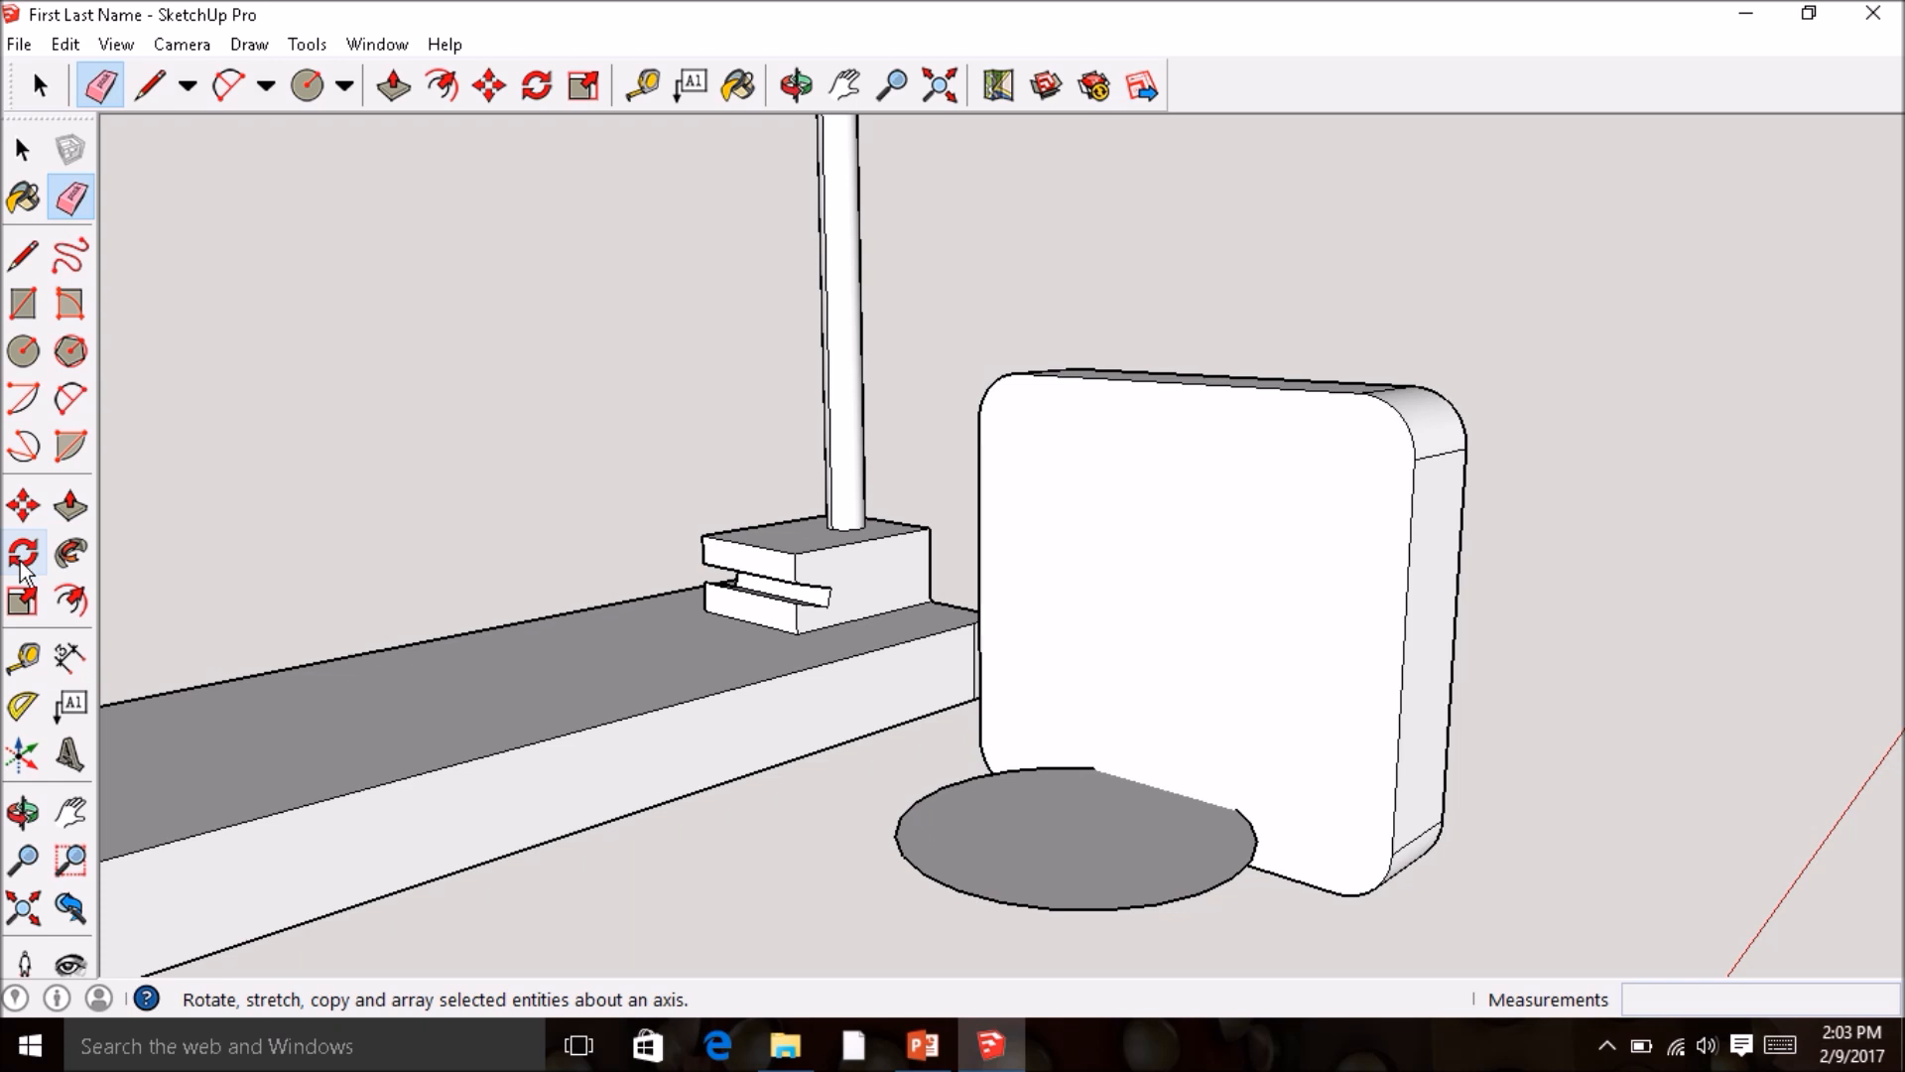
- Offset the circular face's edge inward by 1/16 inch to form a thin rim
{"action": "left_click", "coordinate": [72, 598]}
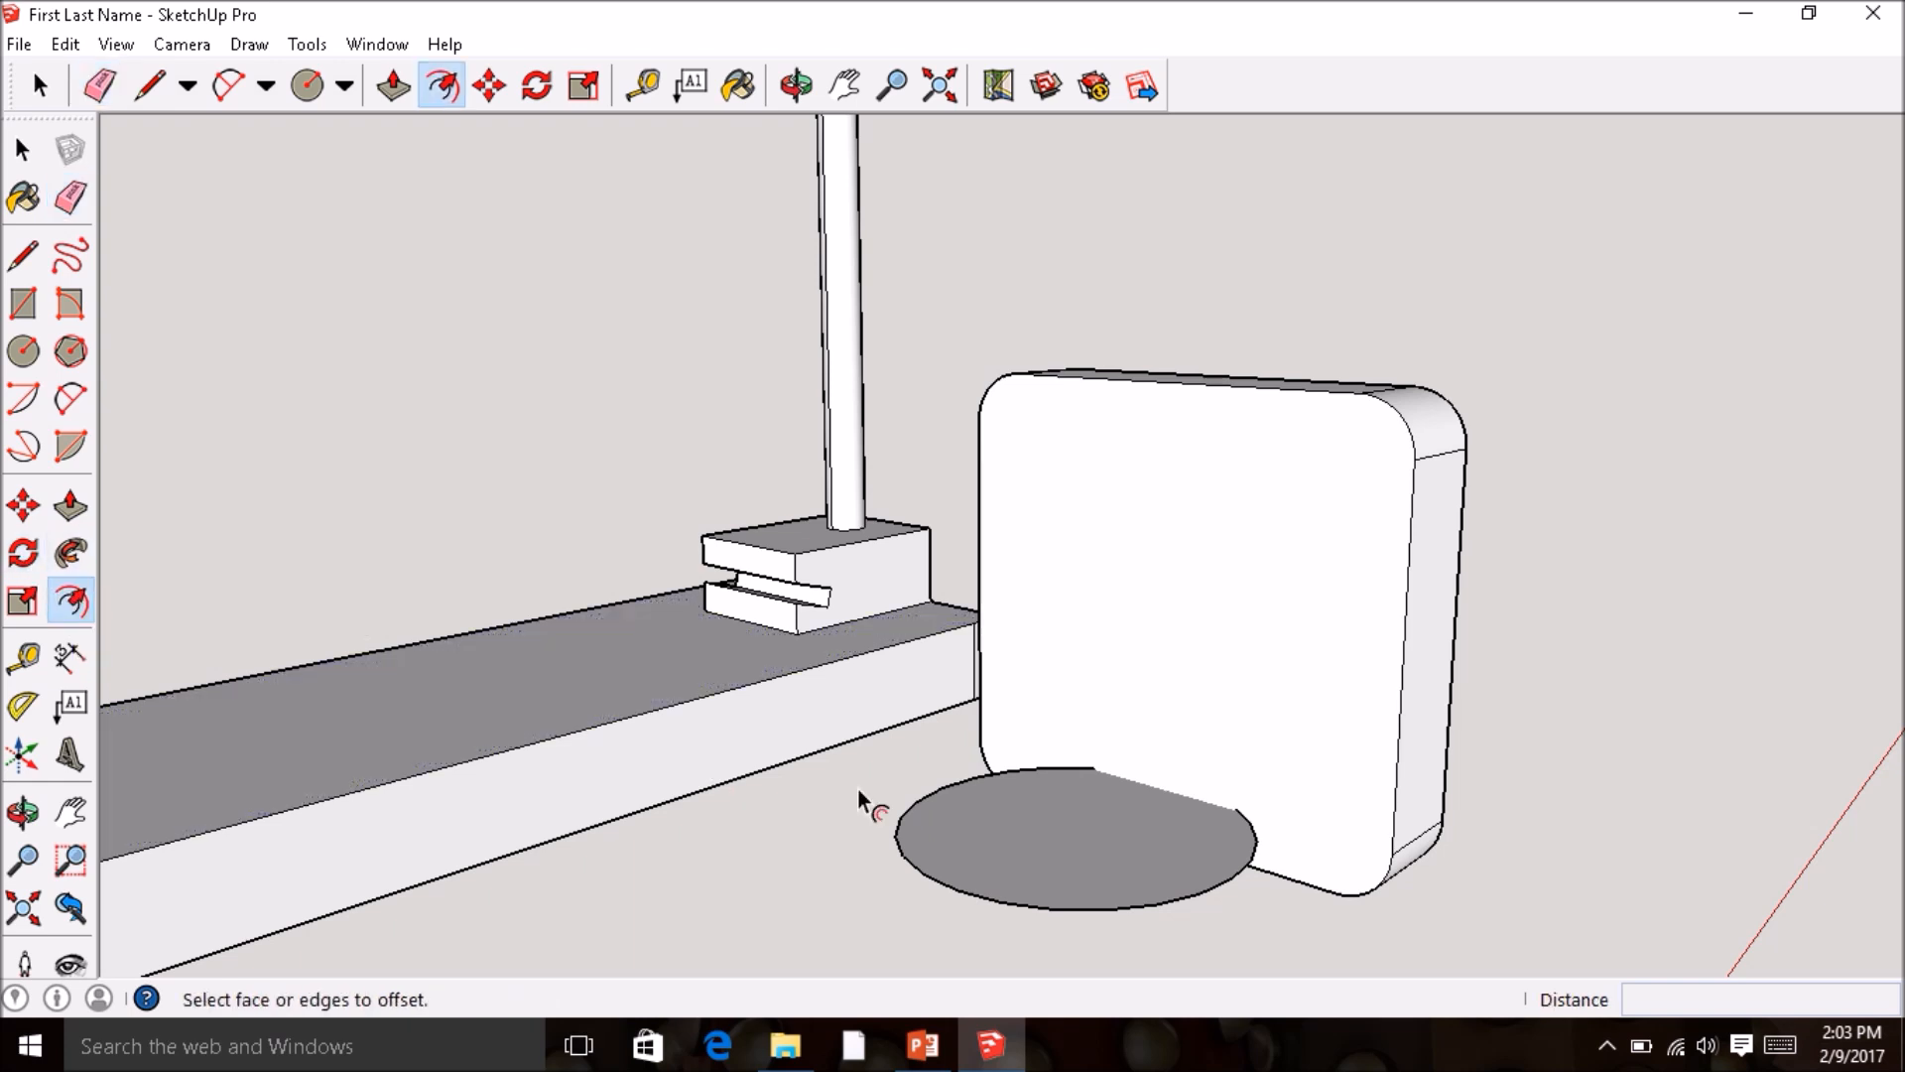
{"action": "left_click", "coordinate": [1042, 872]}
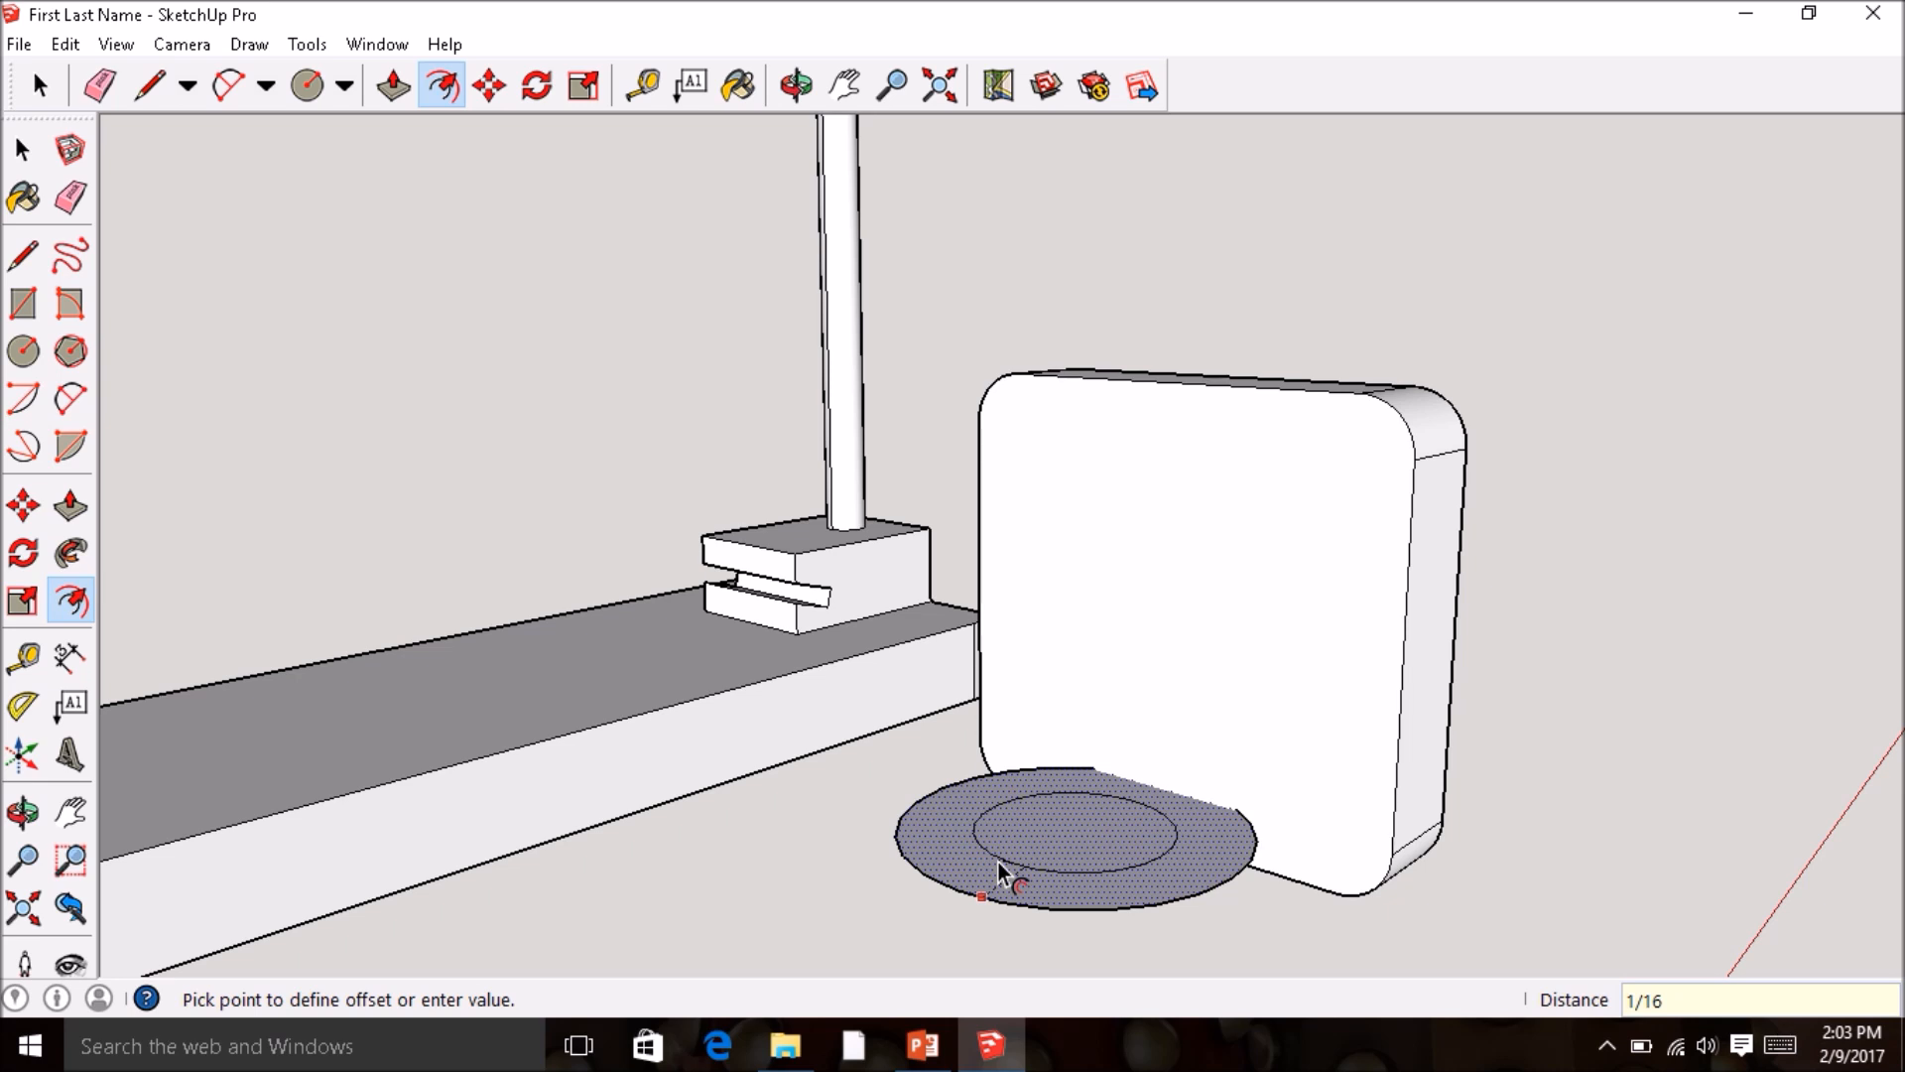
{"action": "type", "text": "1/16"}
{"action": "key", "text": "Return"}
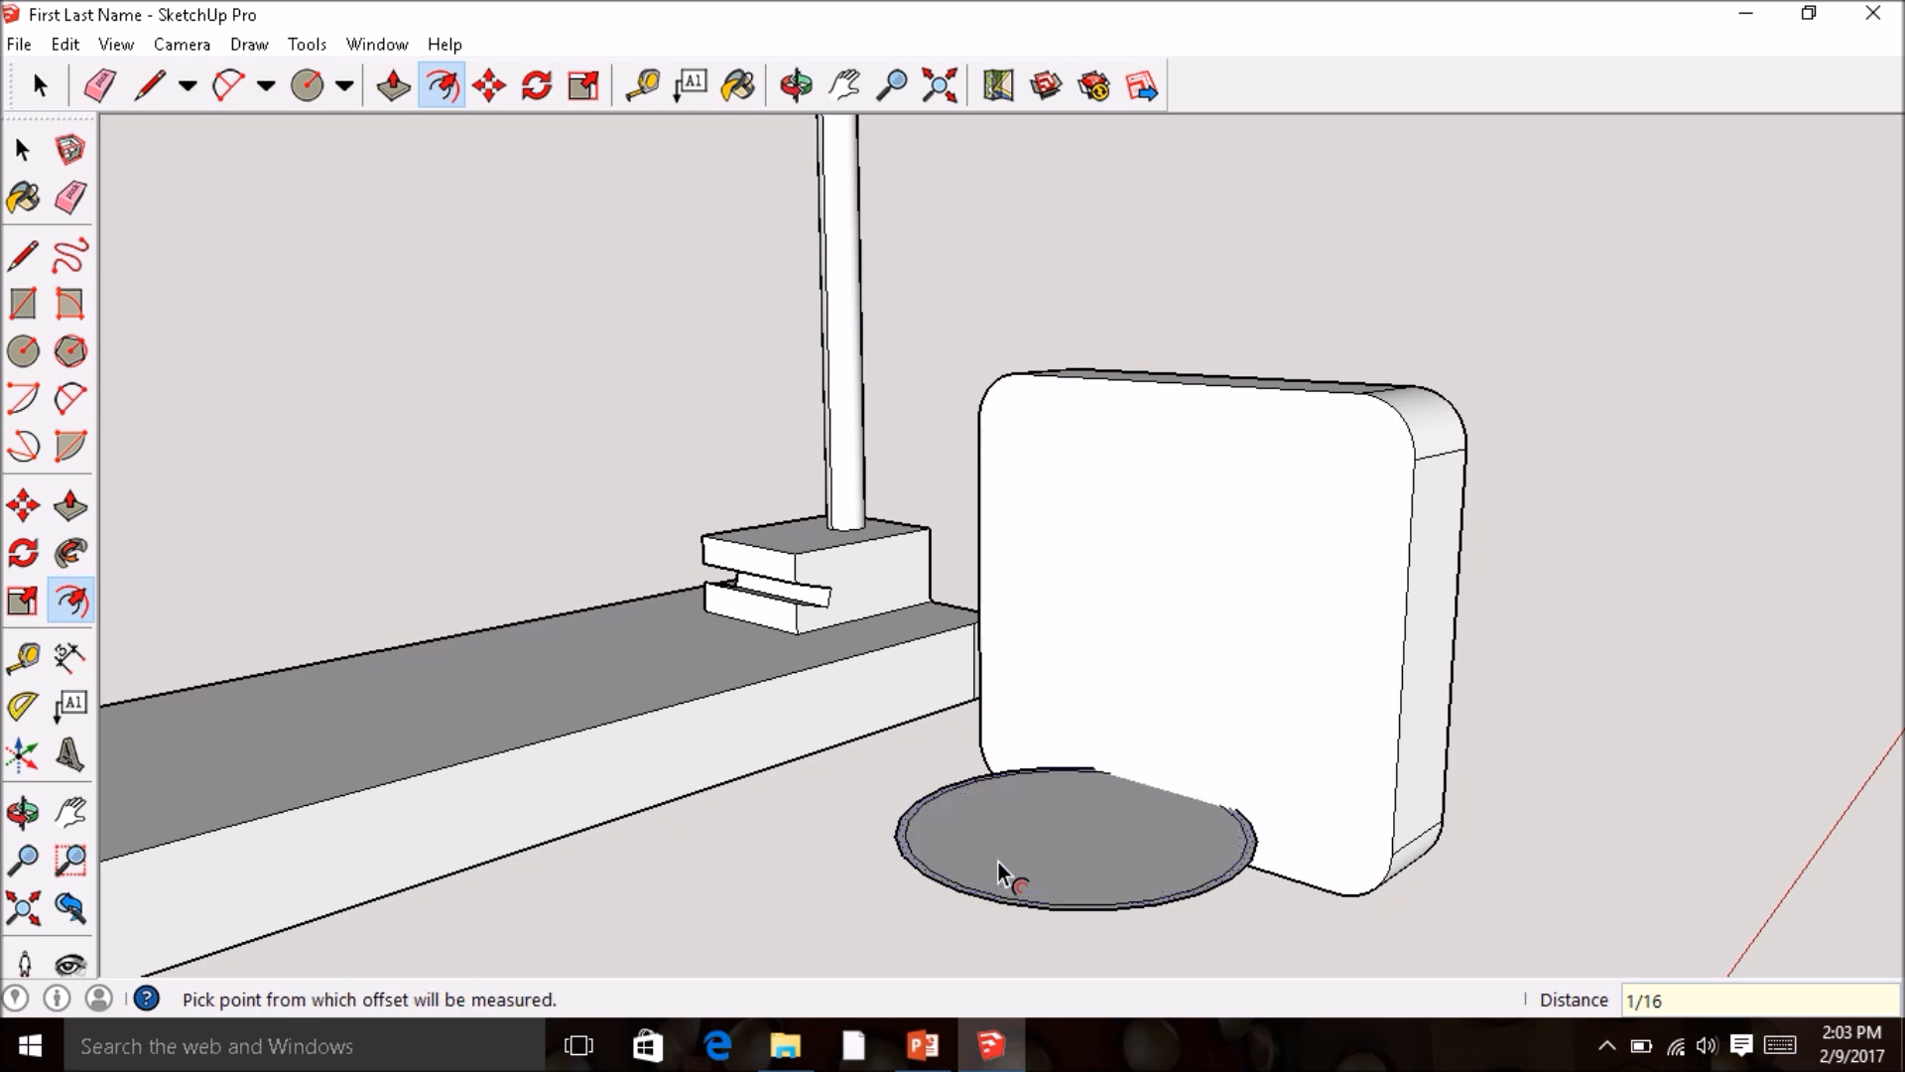
- Erase the face inside the hoop's thin rim and extrude the remaining ring by 1/16 inch
{"action": "right_click", "coordinate": [1044, 838]}
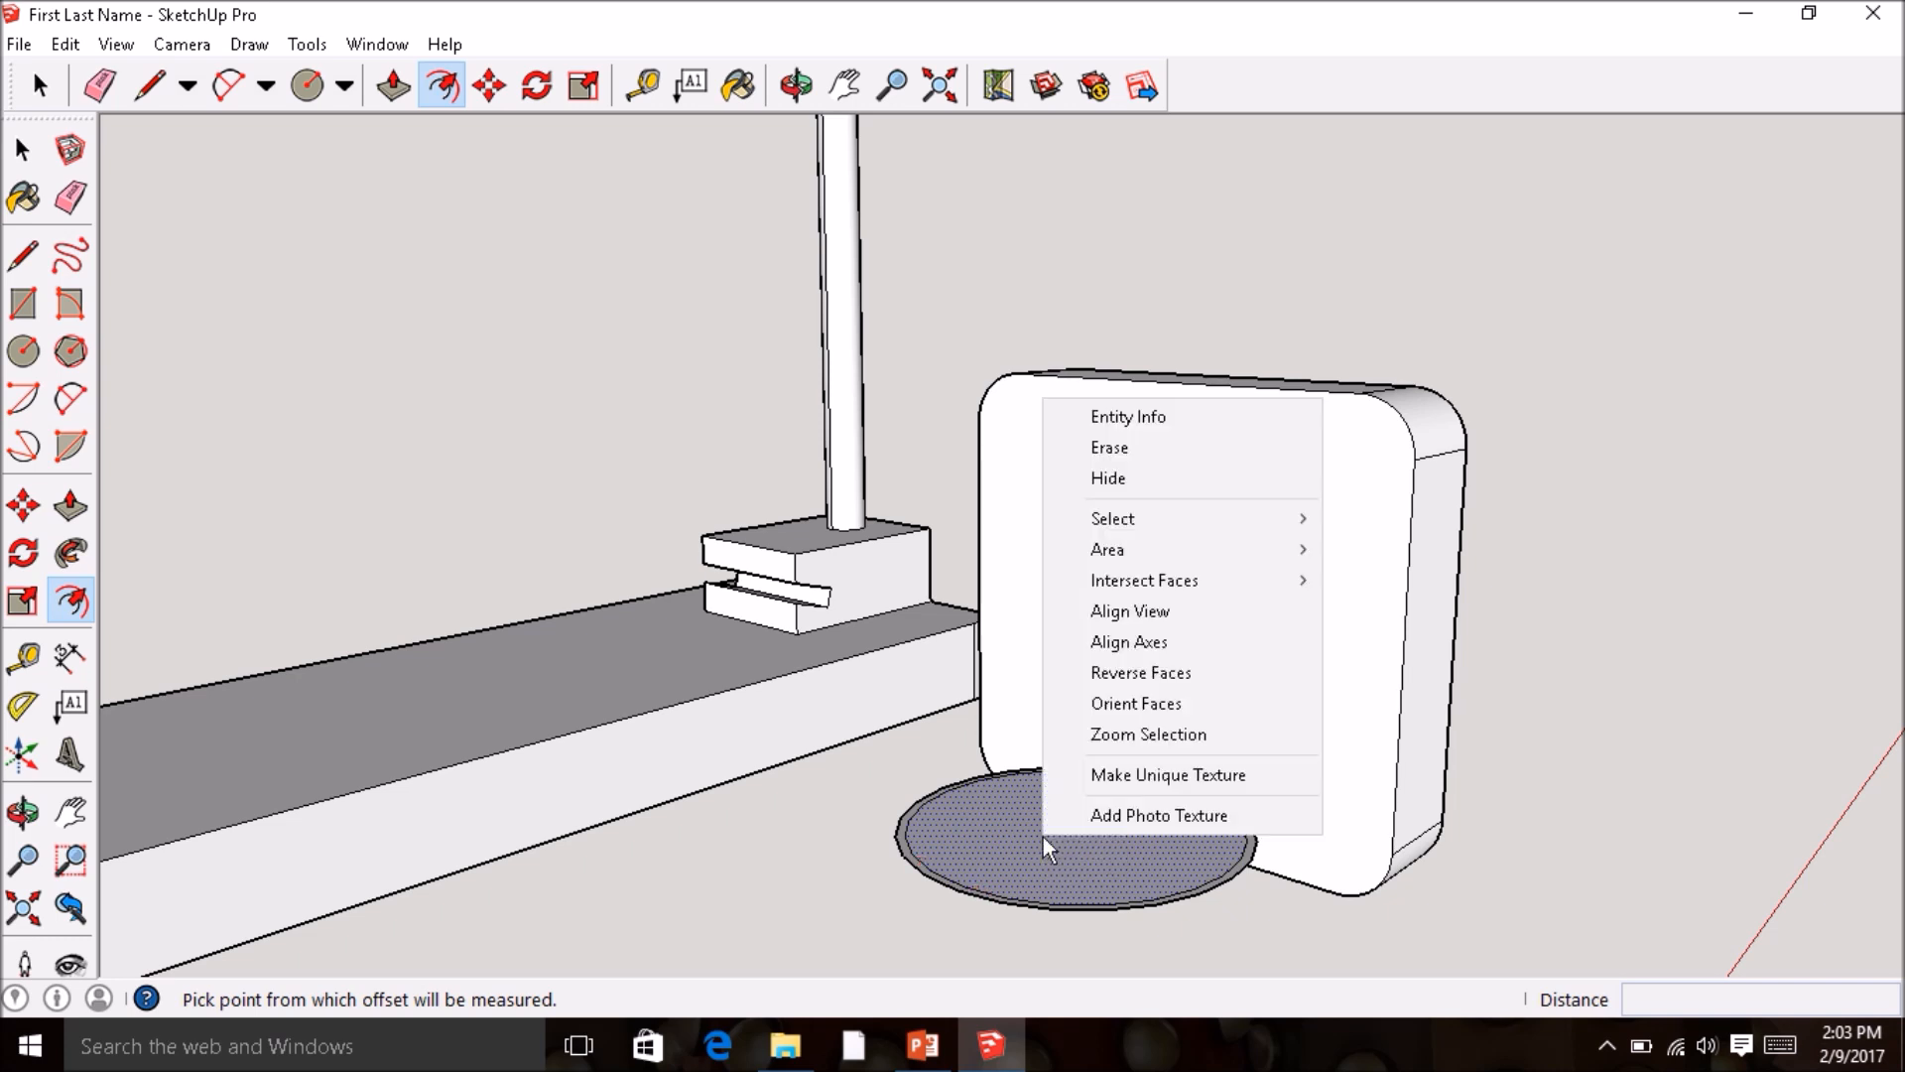
{"action": "left_click", "coordinate": [1135, 453]}
{"action": "middle_click_drag", "start_coordinate": [1032, 806], "coordinate": [902, 883]}
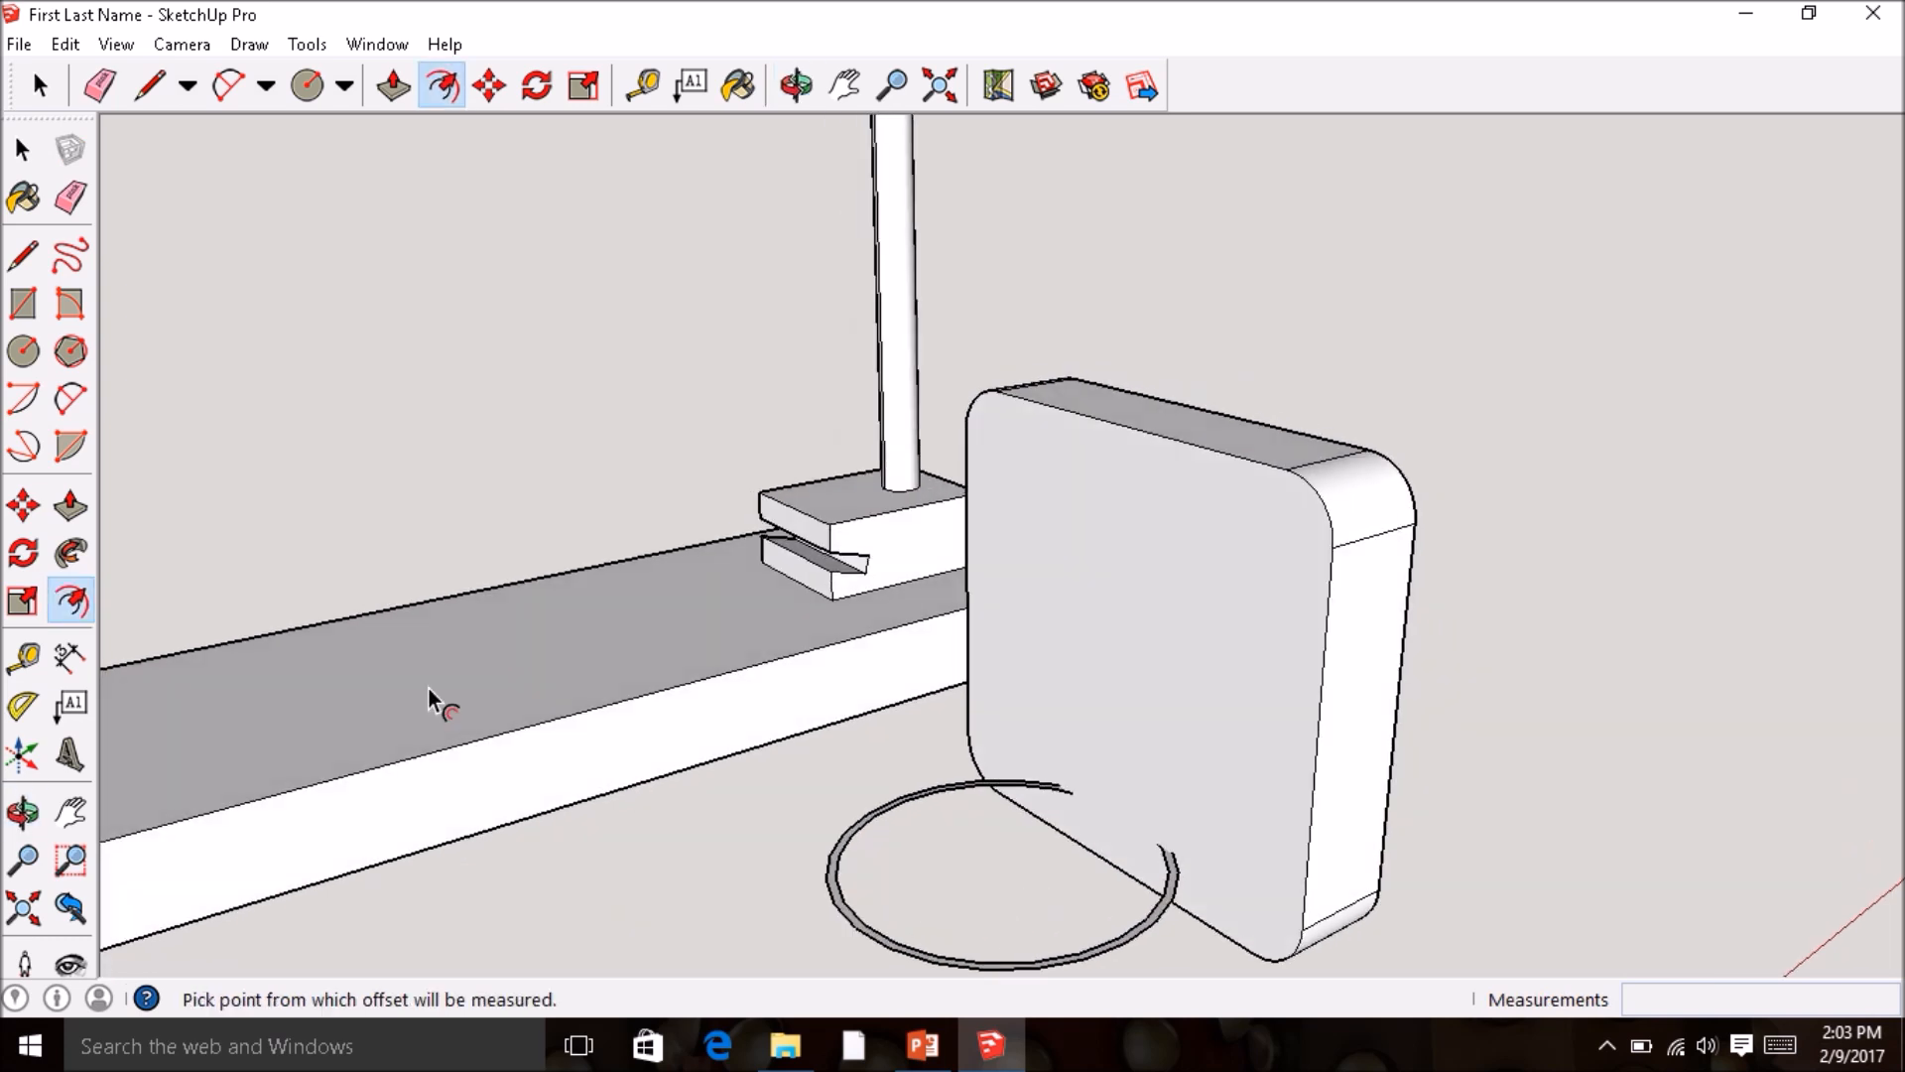
{"action": "left_click", "coordinate": [71, 506]}
{"action": "scroll", "coordinate": [814, 895], "scroll_direction": "up", "scroll_amount": 3}
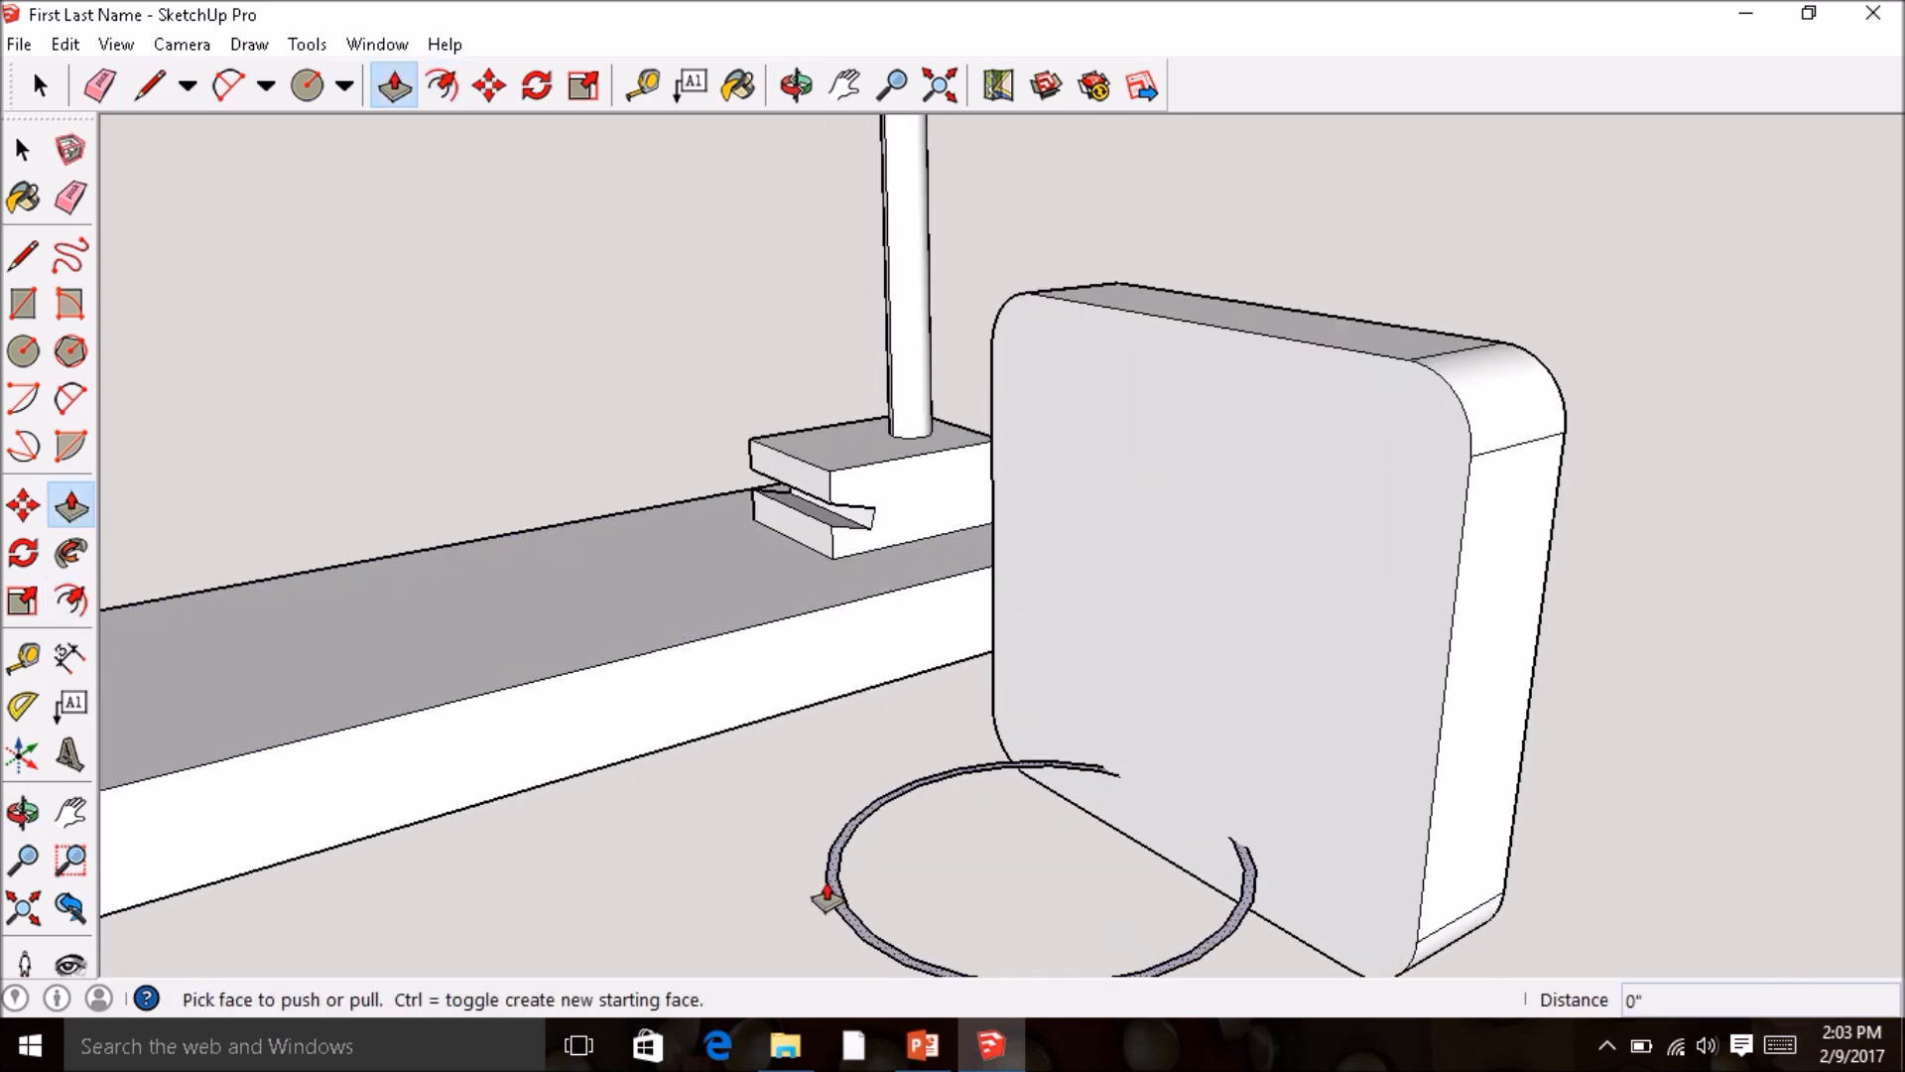
{"action": "left_click", "coordinate": [836, 908]}
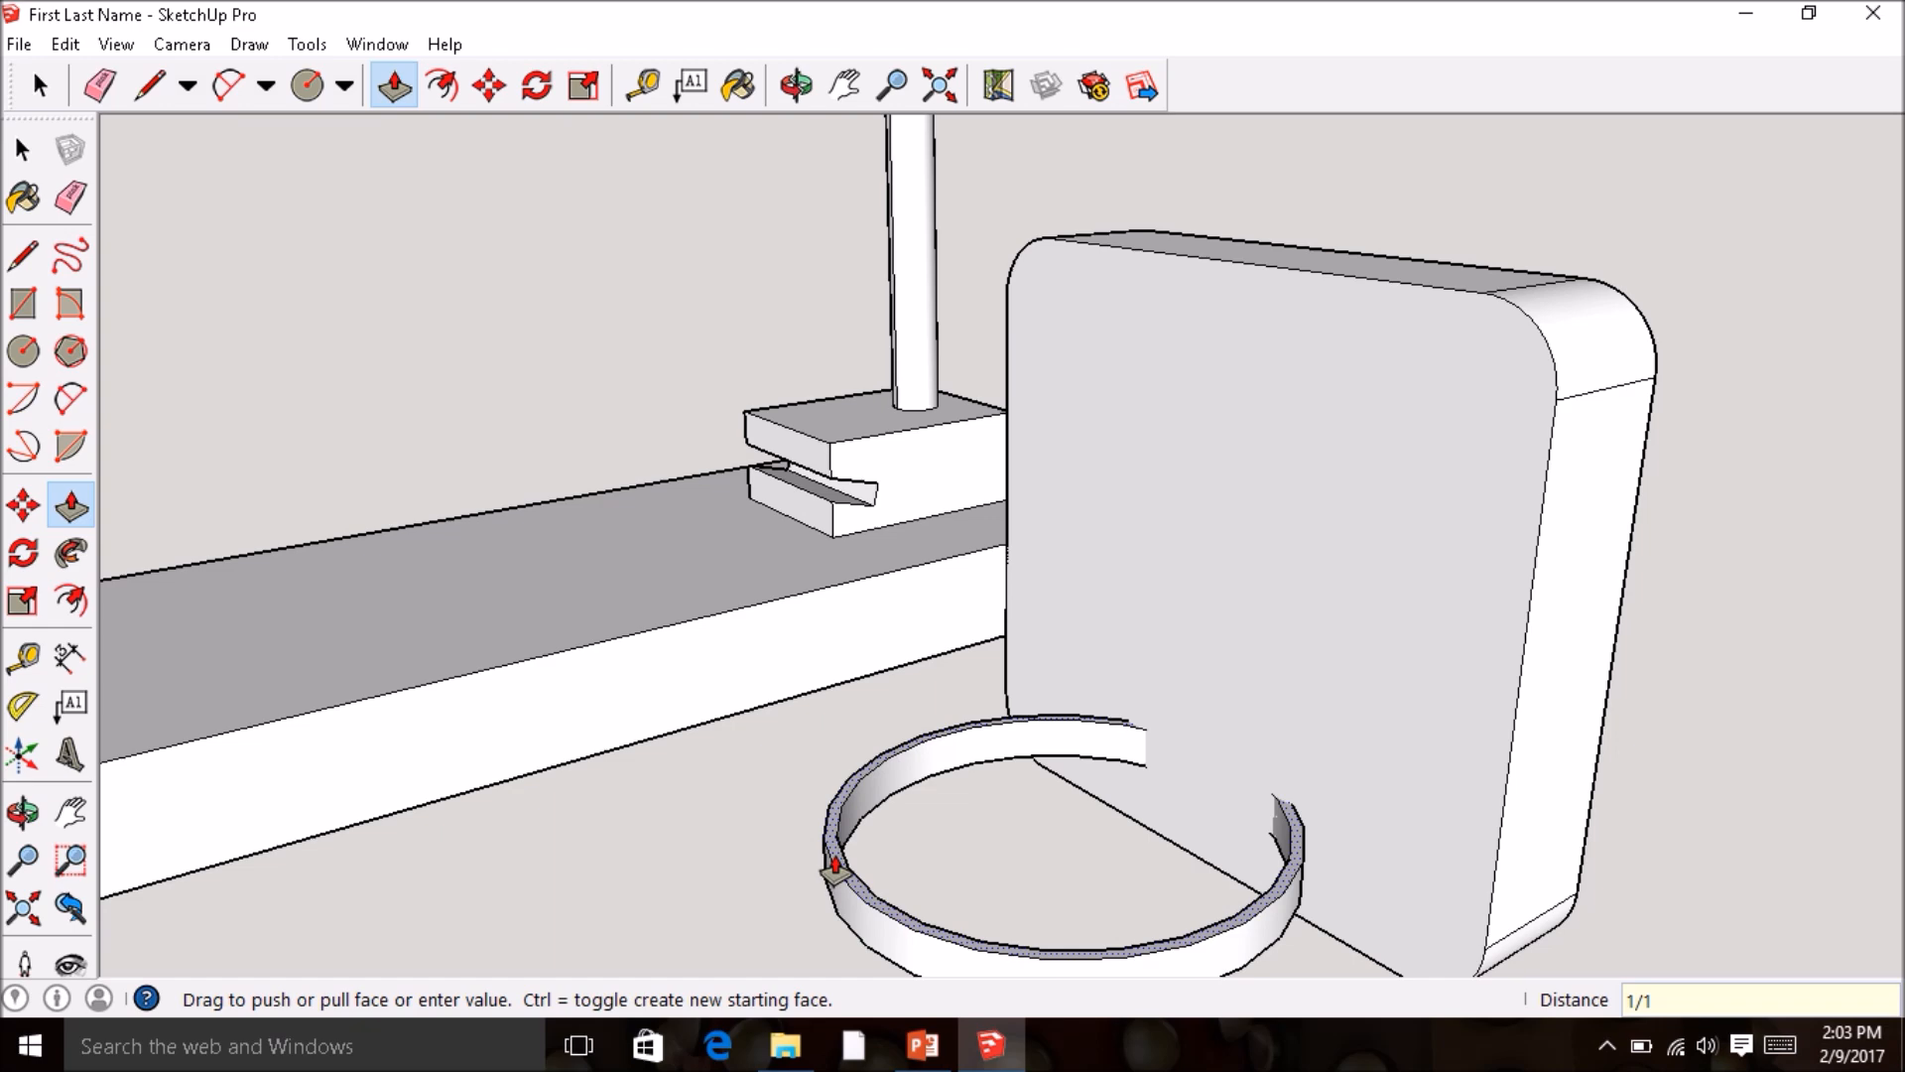
{"action": "type", "text": "1/16"}
{"action": "key", "text": "Return"}
- Draw a line across the middle of the panel's underside, joining the midpoints of its two long edges
{"action": "middle_click_drag", "start_coordinate": [1157, 791], "coordinate": [958, 746]}
{"action": "scroll", "coordinate": [944, 783], "scroll_direction": "down", "scroll_amount": 6}
{"action": "scroll", "coordinate": [1195, 332], "scroll_direction": "up", "scroll_amount": 4}
{"action": "middle_click_drag", "start_coordinate": [1195, 331], "coordinate": [850, 797]}
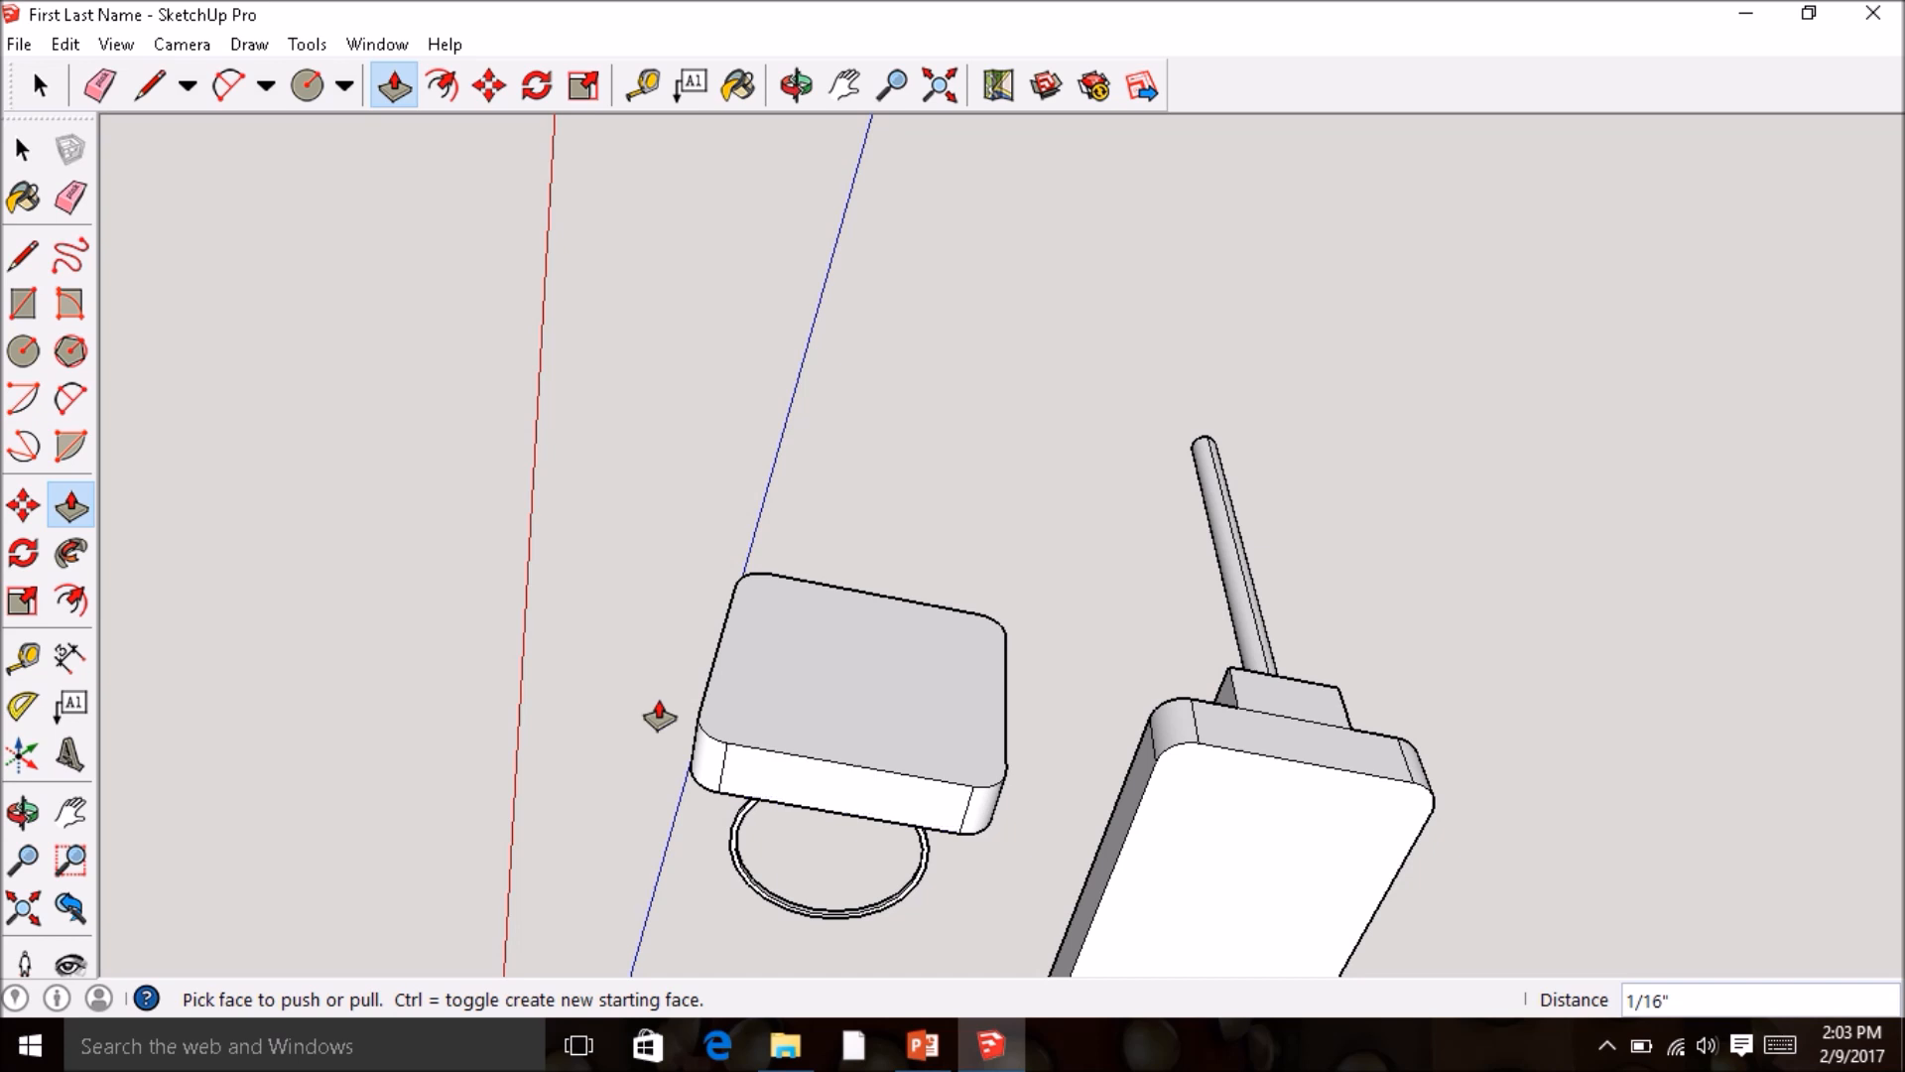
{"action": "left_click", "coordinate": [24, 260]}
{"action": "left_click", "coordinate": [852, 763]}
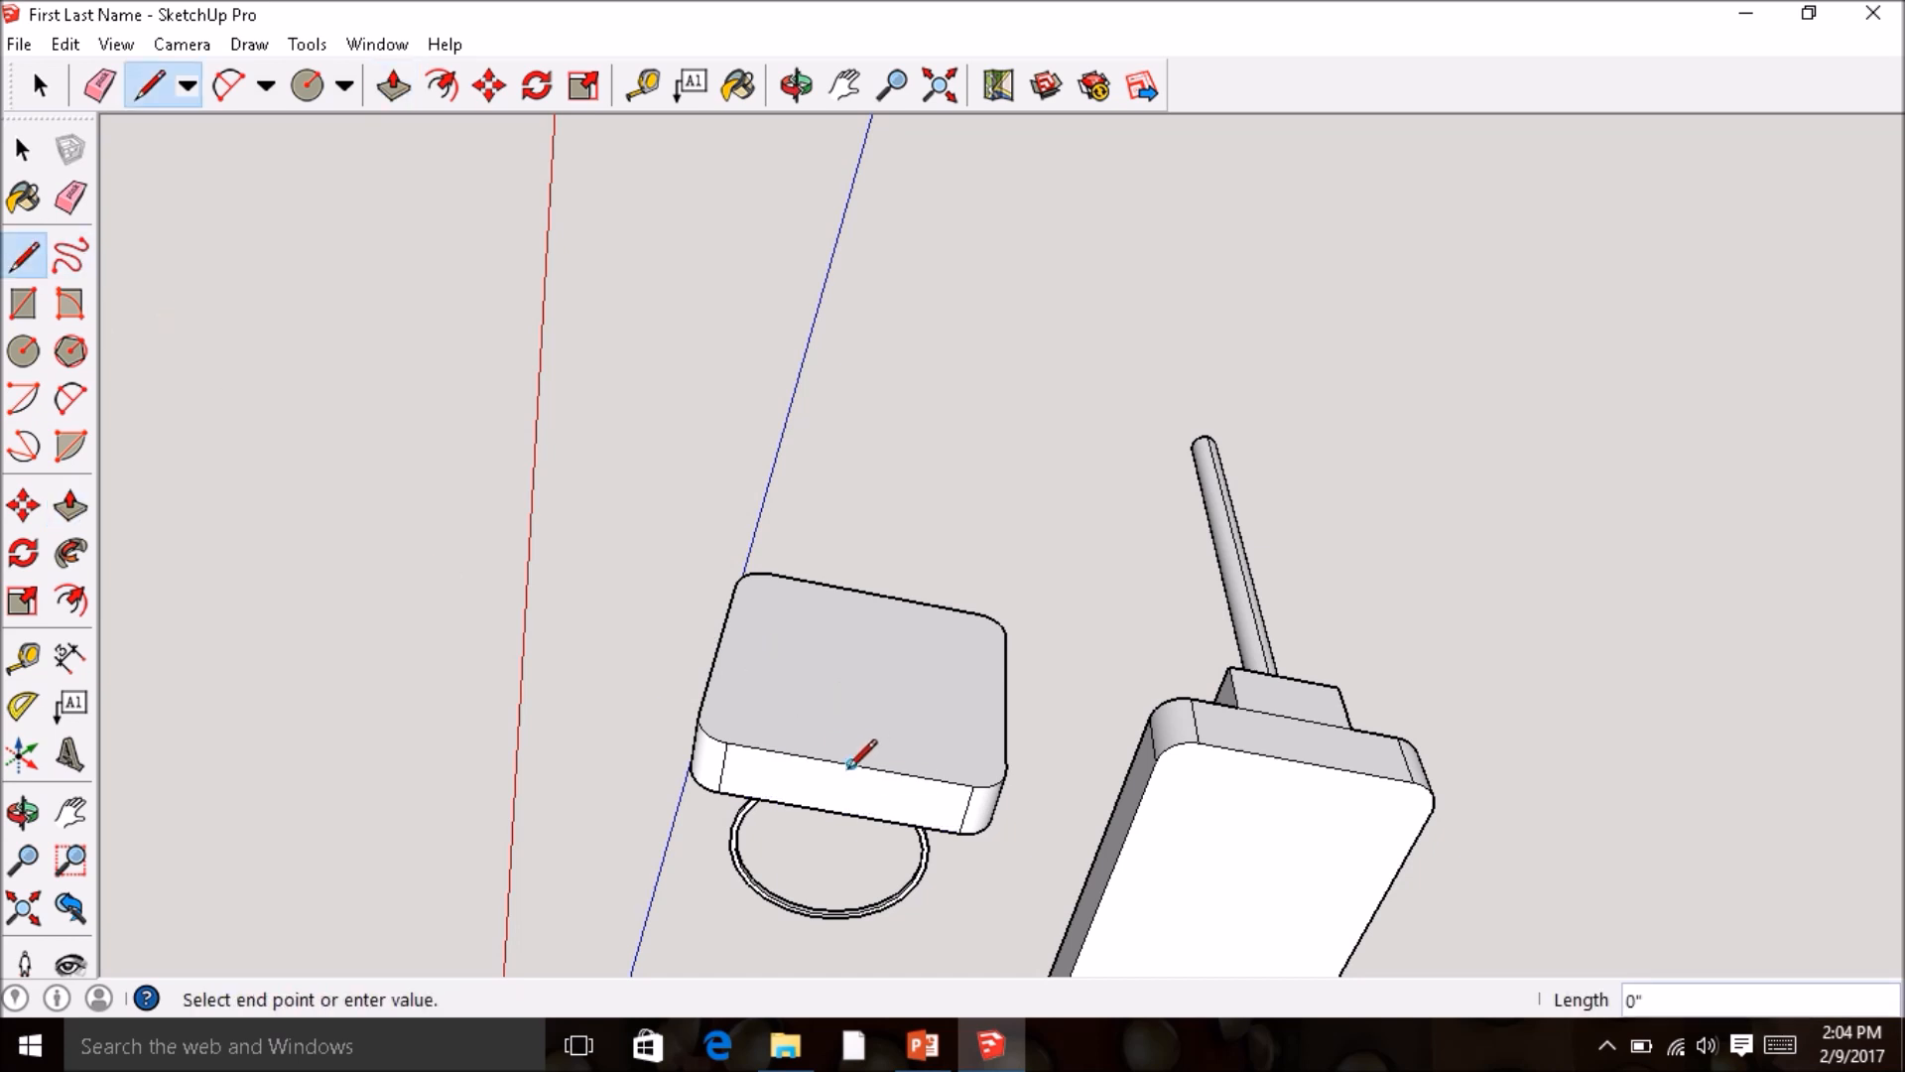
{"action": "left_click", "coordinate": [841, 812]}
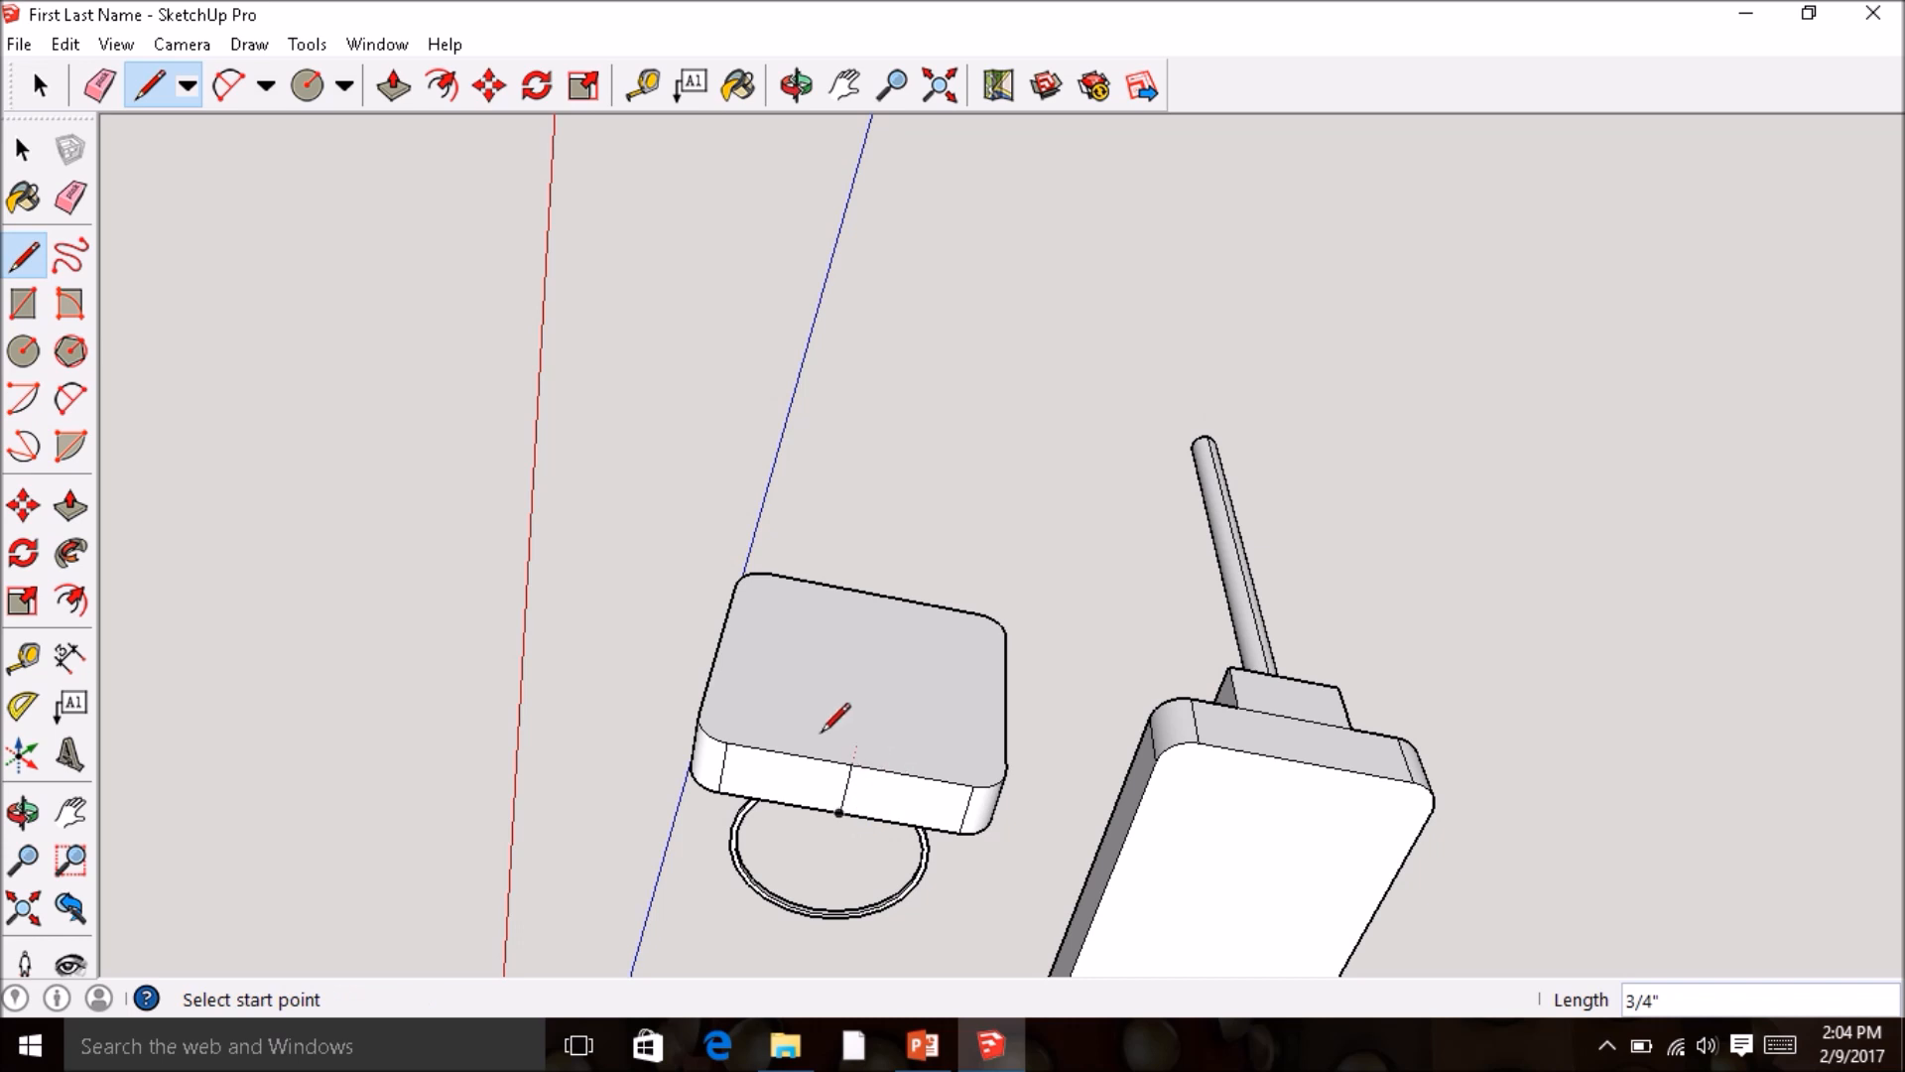
- Draw a circle of 3/16-inch radius centred on the underside line's midpoint and erase the line portions outside the circle
{"action": "middle_click_drag", "start_coordinate": [1234, 407], "coordinate": [1215, 545]}
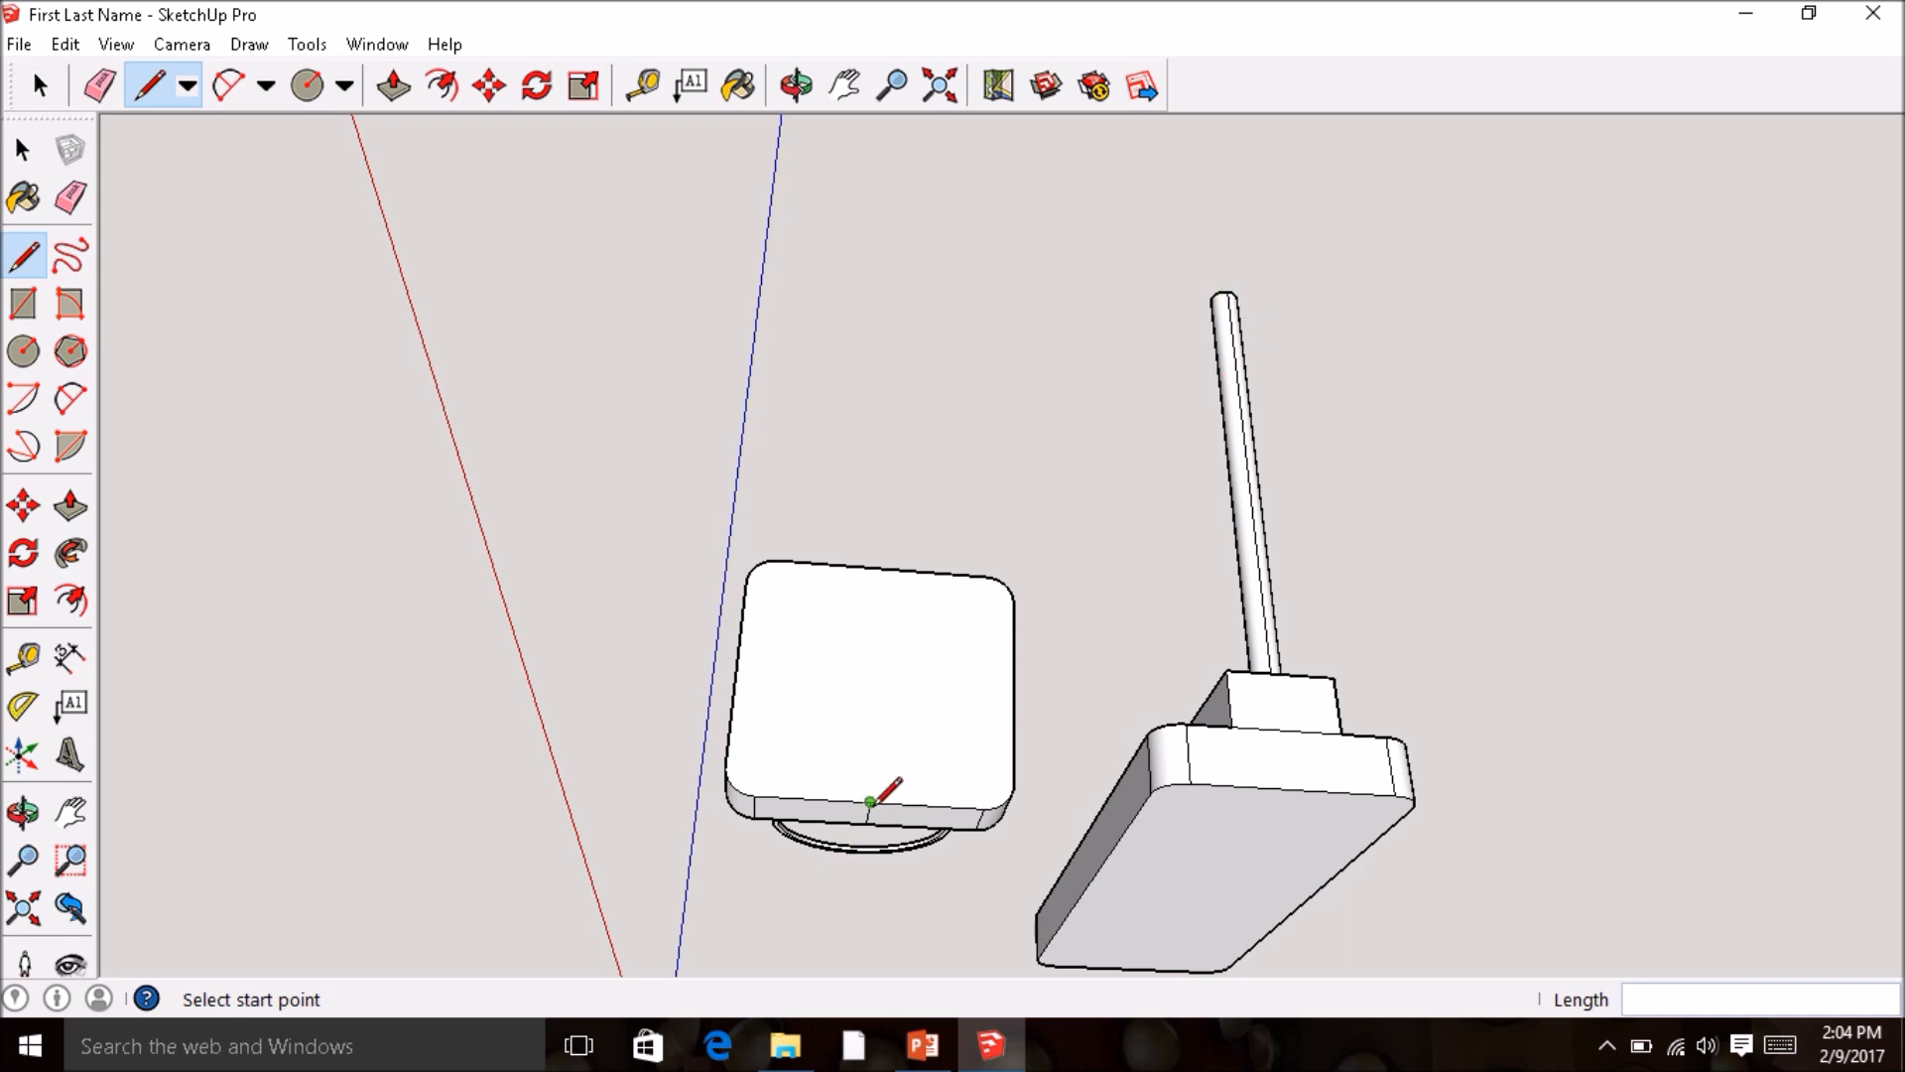
{"action": "scroll", "coordinate": [871, 801], "scroll_direction": "up", "scroll_amount": 2}
{"action": "mouse_move", "coordinate": [880, 806]}
{"action": "middle_mouse_down"}
{"action": "mouse_move", "coordinate": [902, 612]}
{"action": "mouse_move", "coordinate": [881, 758]}
{"action": "mouse_move", "coordinate": [850, 778]}
{"action": "mouse_move", "coordinate": [865, 649]}
{"action": "middle_mouse_up"}
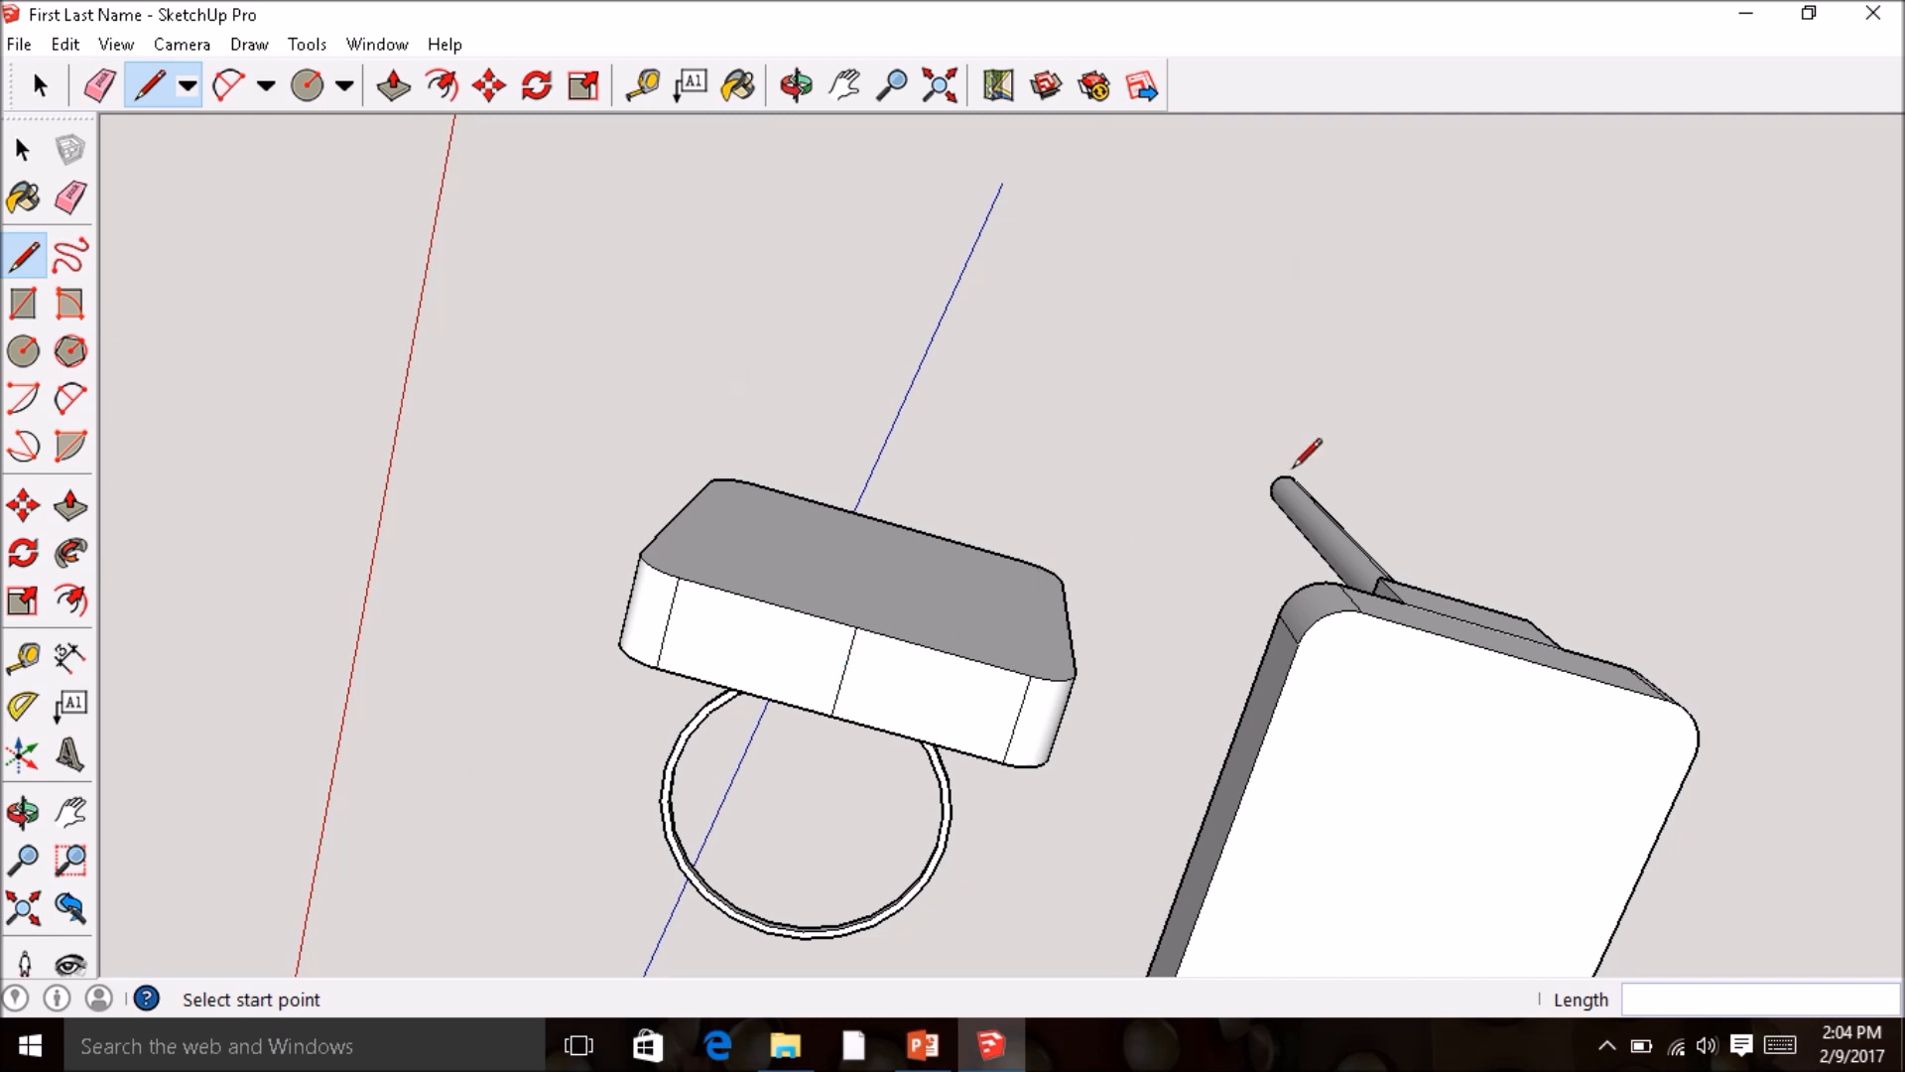
{"action": "left_click", "coordinate": [24, 351]}
{"action": "left_click", "coordinate": [843, 672]}
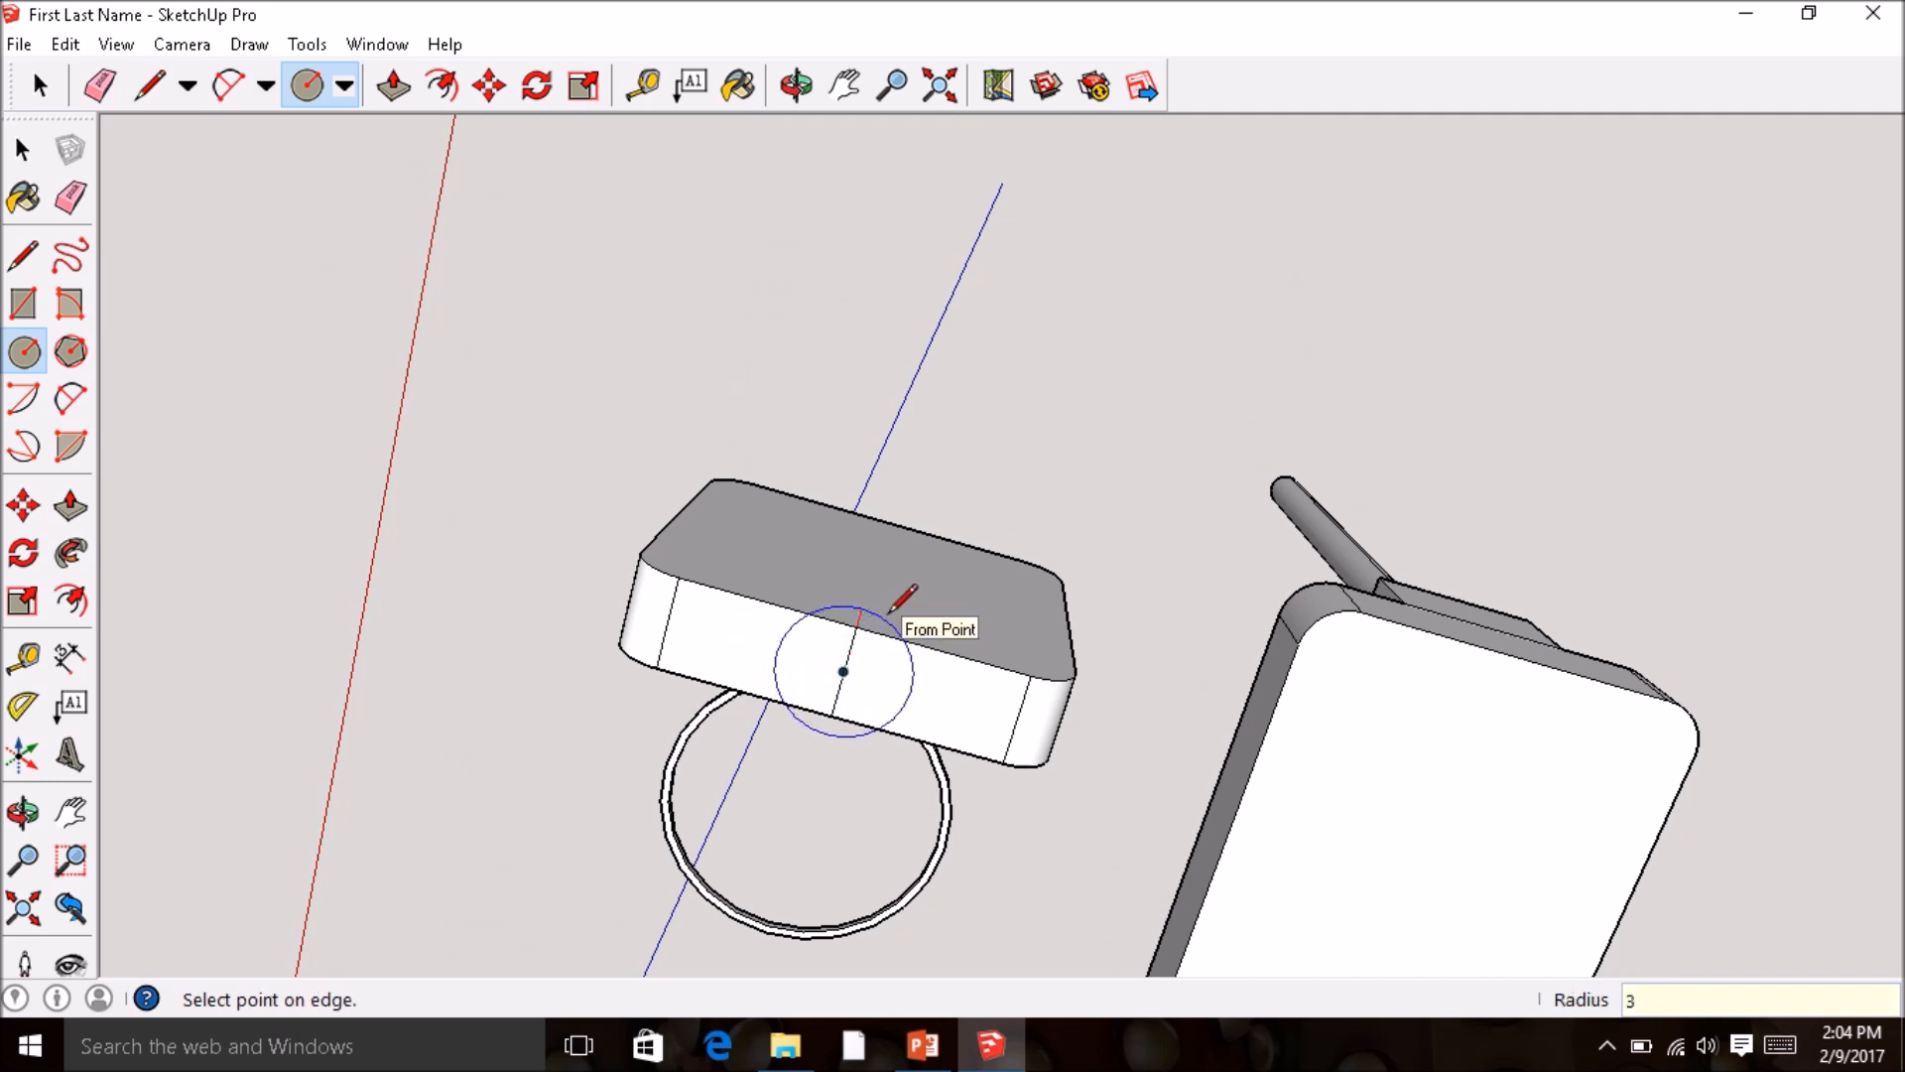
{"action": "key", "text": "Return"}
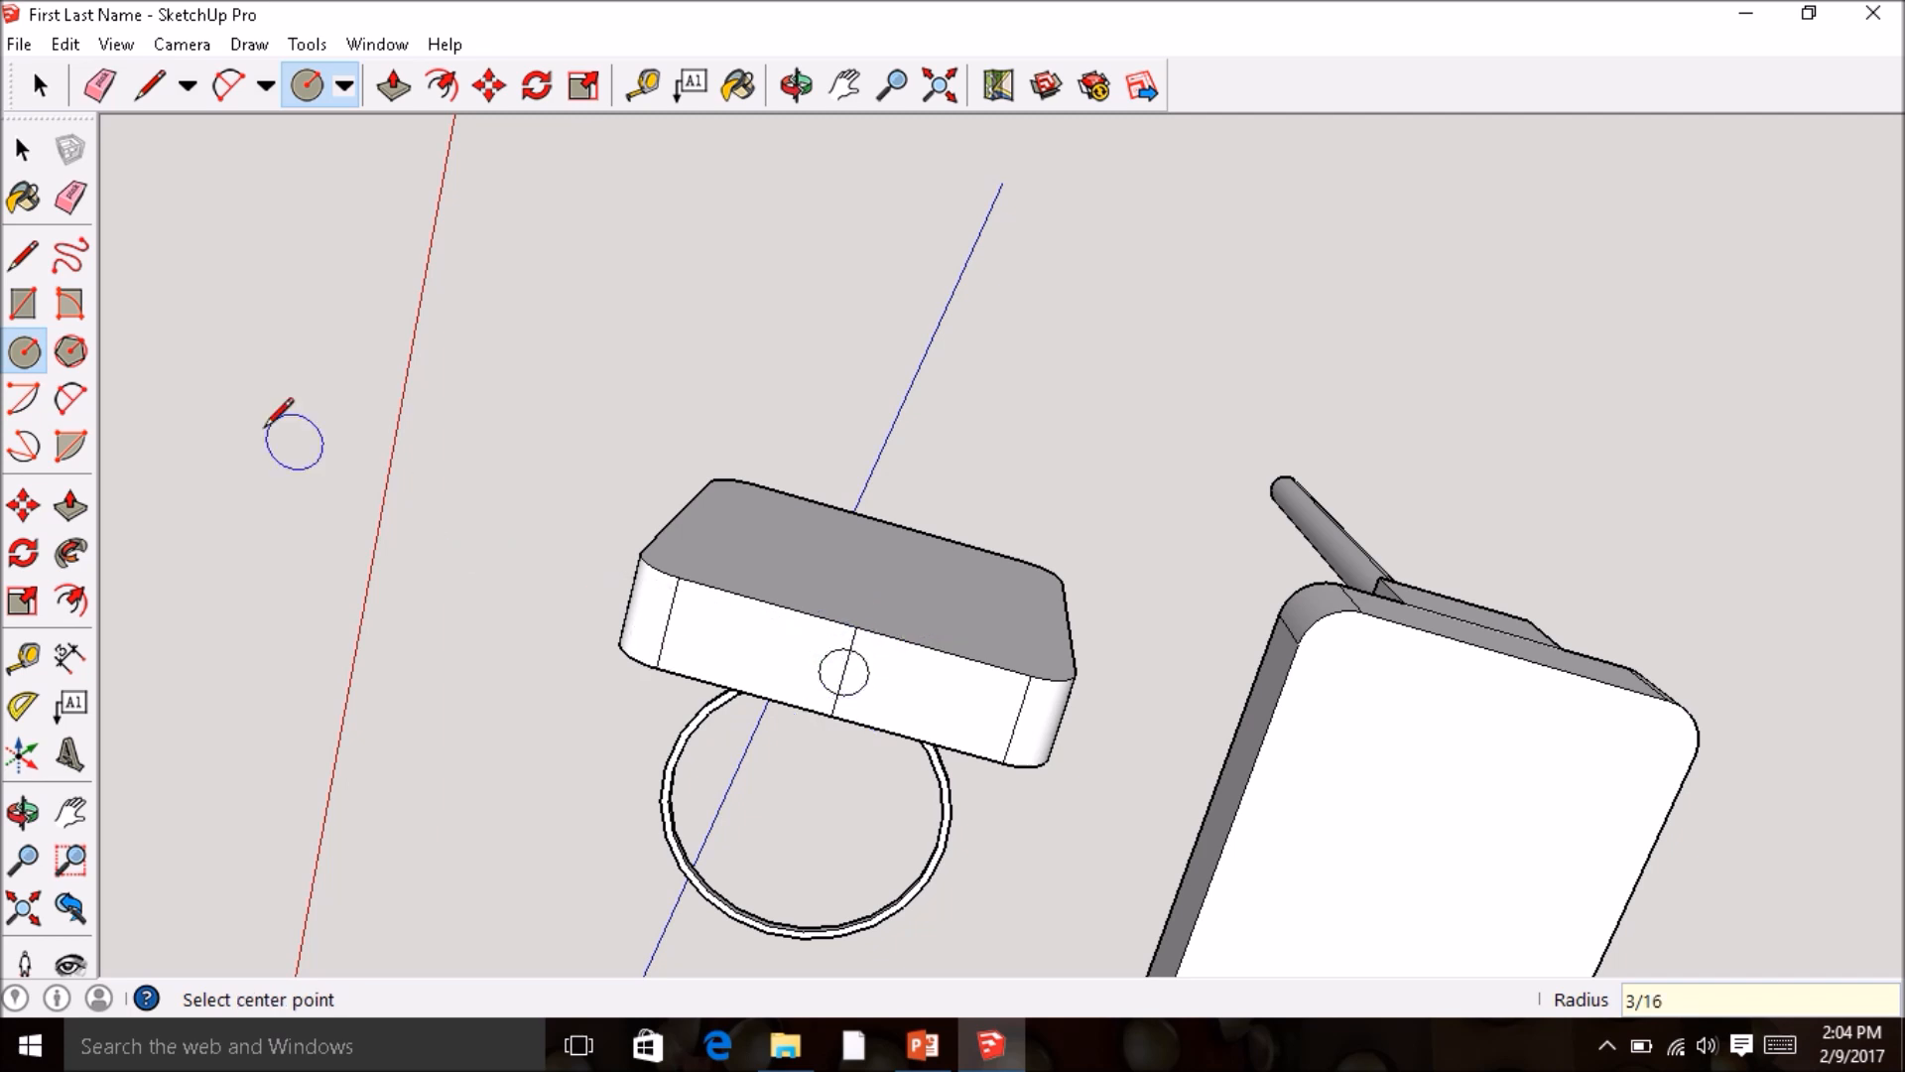
{"action": "left_click", "coordinate": [62, 204]}
{"action": "scroll", "coordinate": [853, 643], "scroll_direction": "up", "scroll_amount": 1}
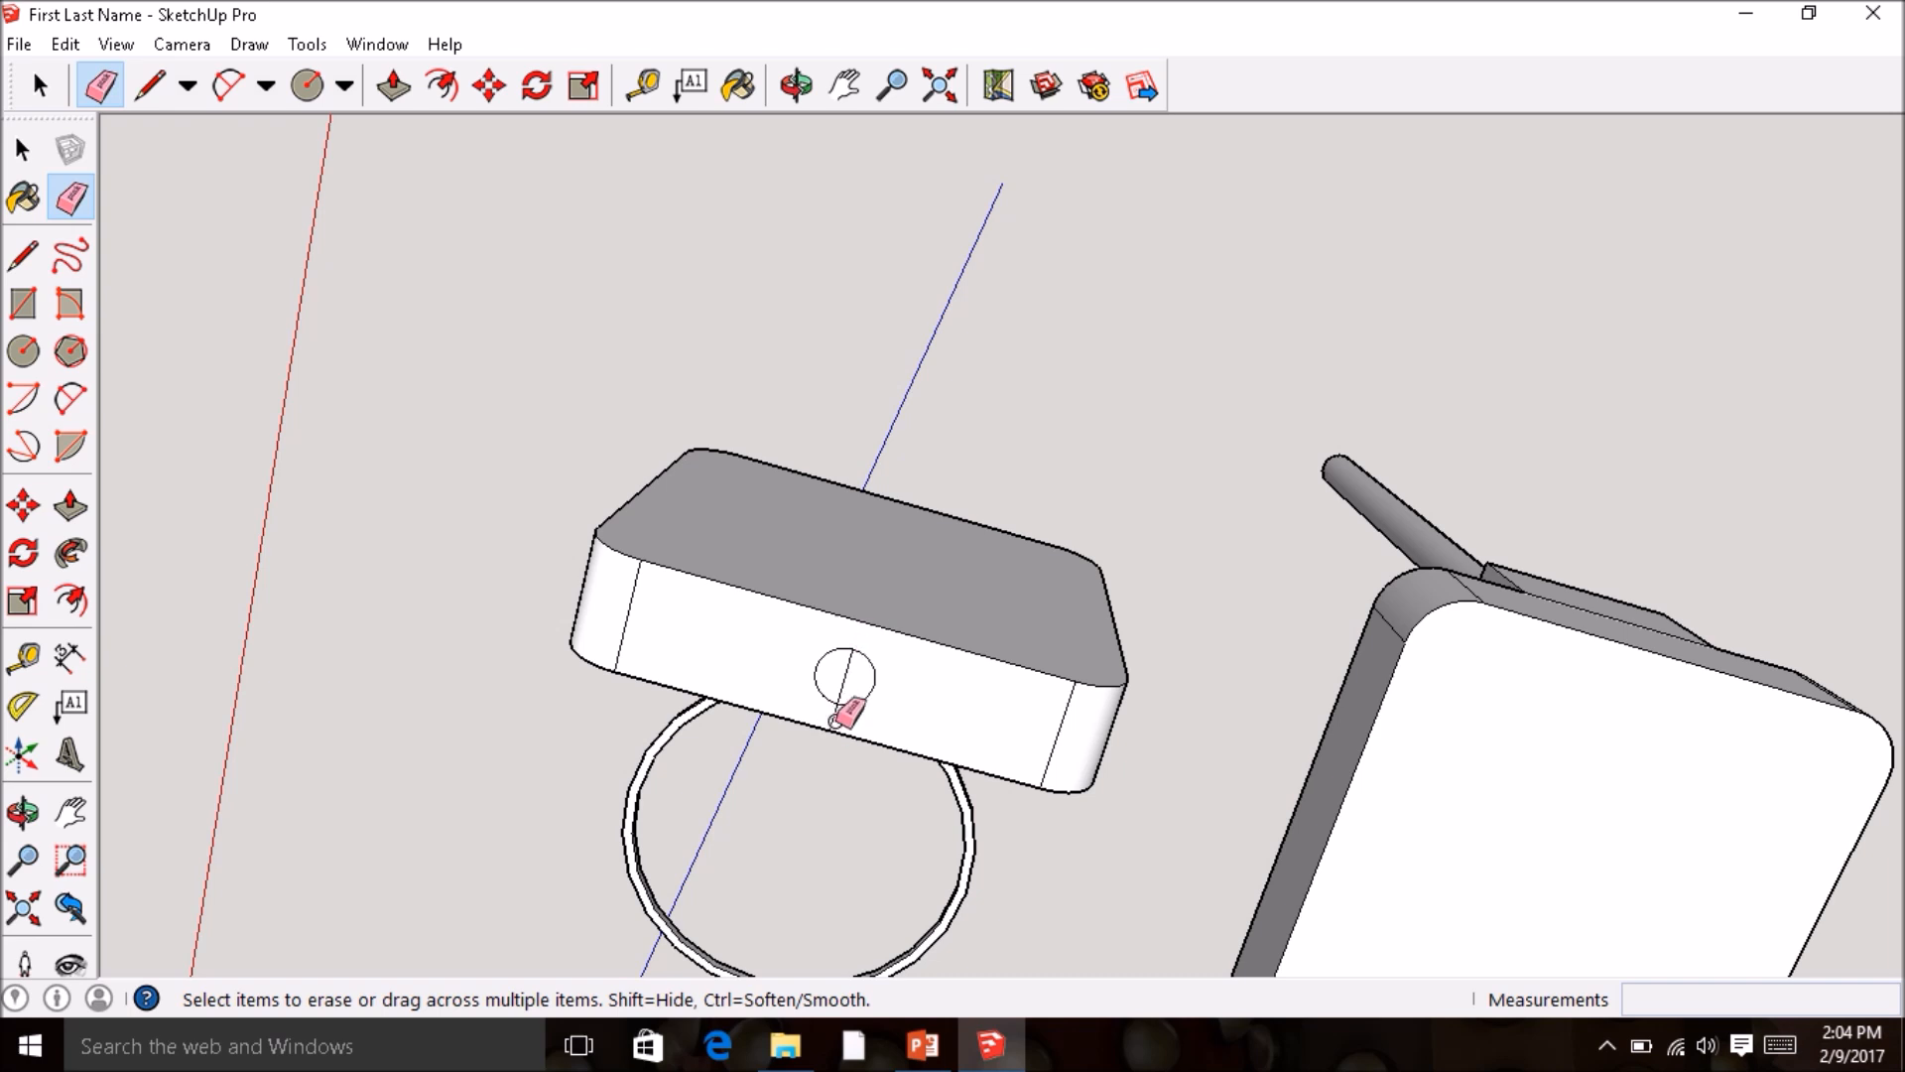
- Examine the post's circular top and the matching circle on the panel's underside
{"action": "mouse_move", "coordinate": [872, 659]}
{"action": "middle_mouse_down"}
{"action": "mouse_move", "coordinate": [1187, 634]}
{"action": "mouse_move", "coordinate": [1170, 800]}
{"action": "mouse_move", "coordinate": [1296, 502]}
{"action": "mouse_move", "coordinate": [1339, 490]}
{"action": "mouse_move", "coordinate": [1290, 647]}
{"action": "middle_mouse_up"}
{"action": "scroll", "coordinate": [1310, 518], "scroll_direction": "up", "scroll_amount": 3}
{"action": "scroll", "coordinate": [1290, 647], "scroll_direction": "up", "scroll_amount": 5}
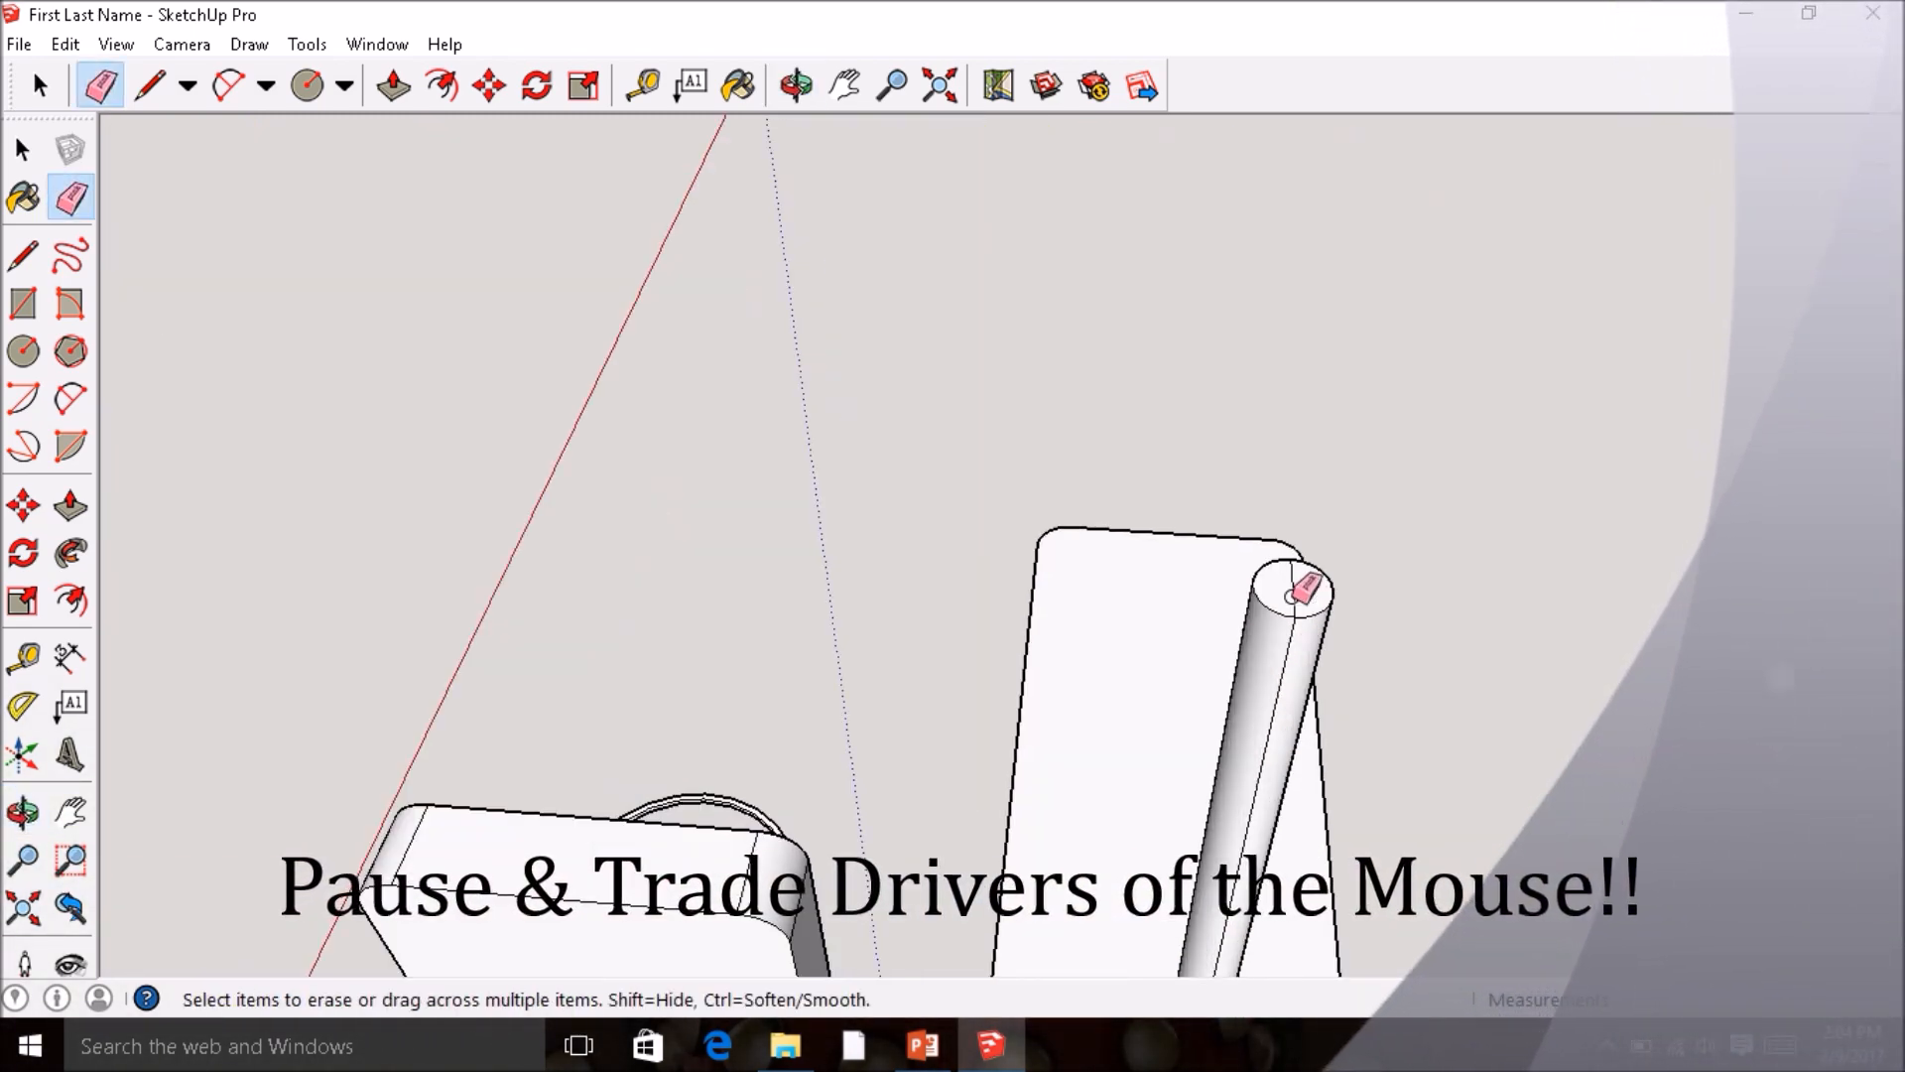
{"action": "scroll", "coordinate": [1180, 695], "scroll_direction": "down", "scroll_amount": 3}
{"action": "scroll", "coordinate": [1112, 754], "scroll_direction": "down", "scroll_amount": 2}
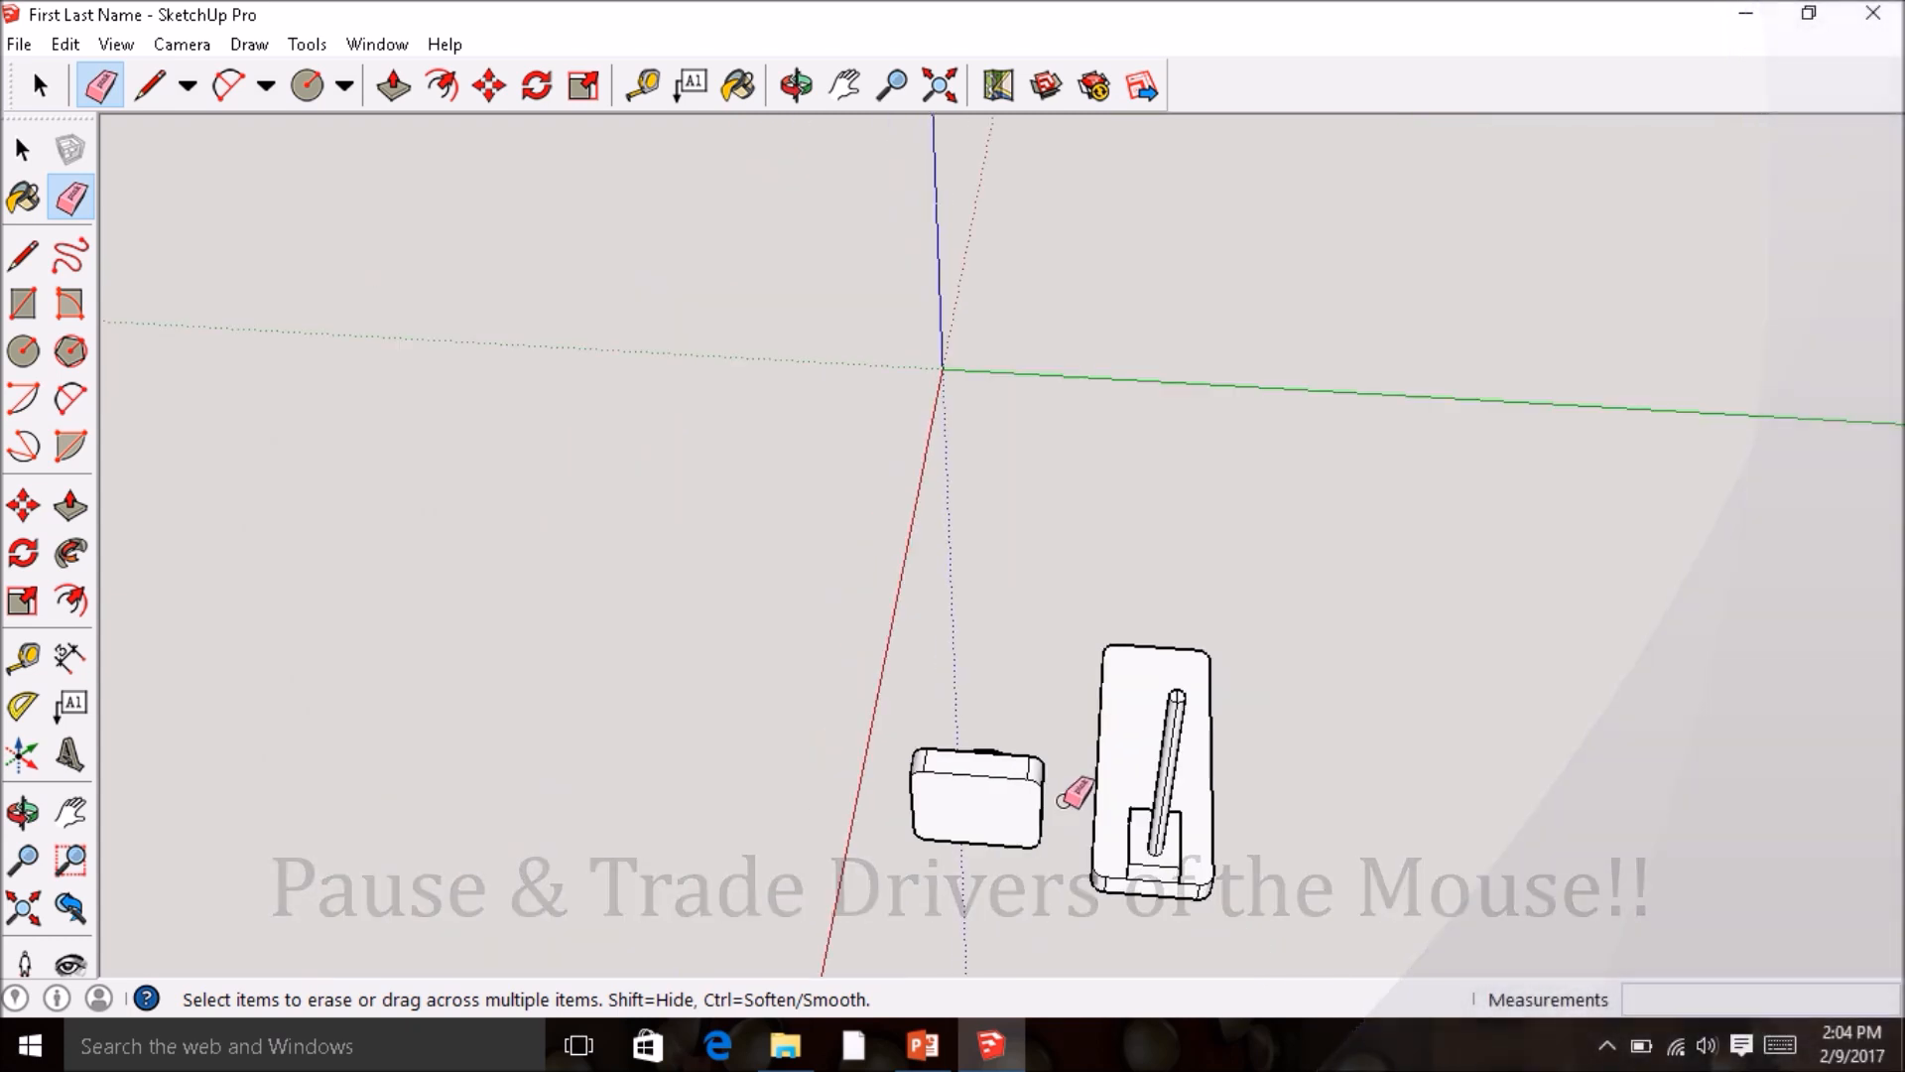
{"action": "middle_click_drag", "start_coordinate": [1064, 800], "coordinate": [1133, 397]}
{"action": "mouse_move", "coordinate": [1116, 675]}
{"action": "middle_mouse_down"}
{"action": "mouse_move", "coordinate": [1110, 515]}
{"action": "mouse_move", "coordinate": [1044, 699]}
{"action": "middle_mouse_up"}
{"action": "key", "text": "e"}
{"action": "scroll", "coordinate": [982, 789], "scroll_direction": "up", "scroll_amount": 5}
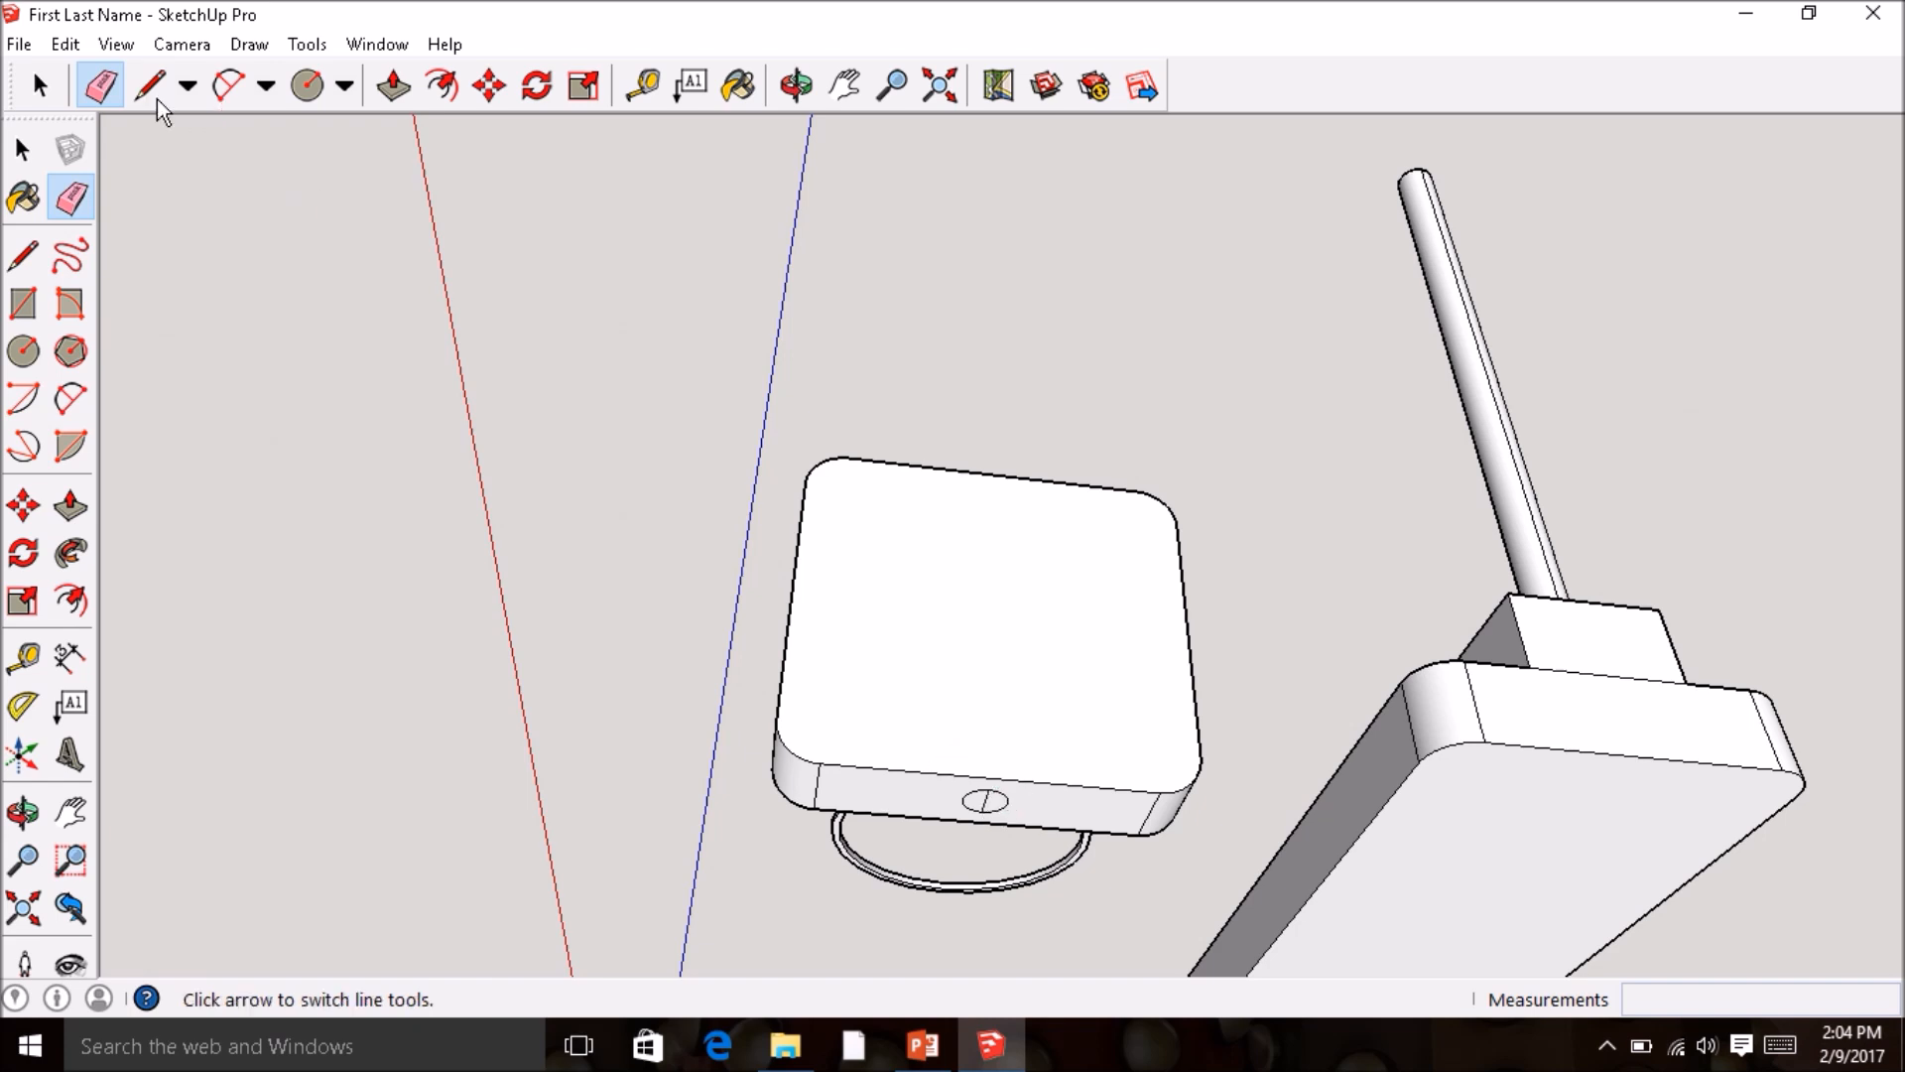
- Turn on the X-ray face style for the model
{"action": "left_click", "coordinate": [111, 39]}
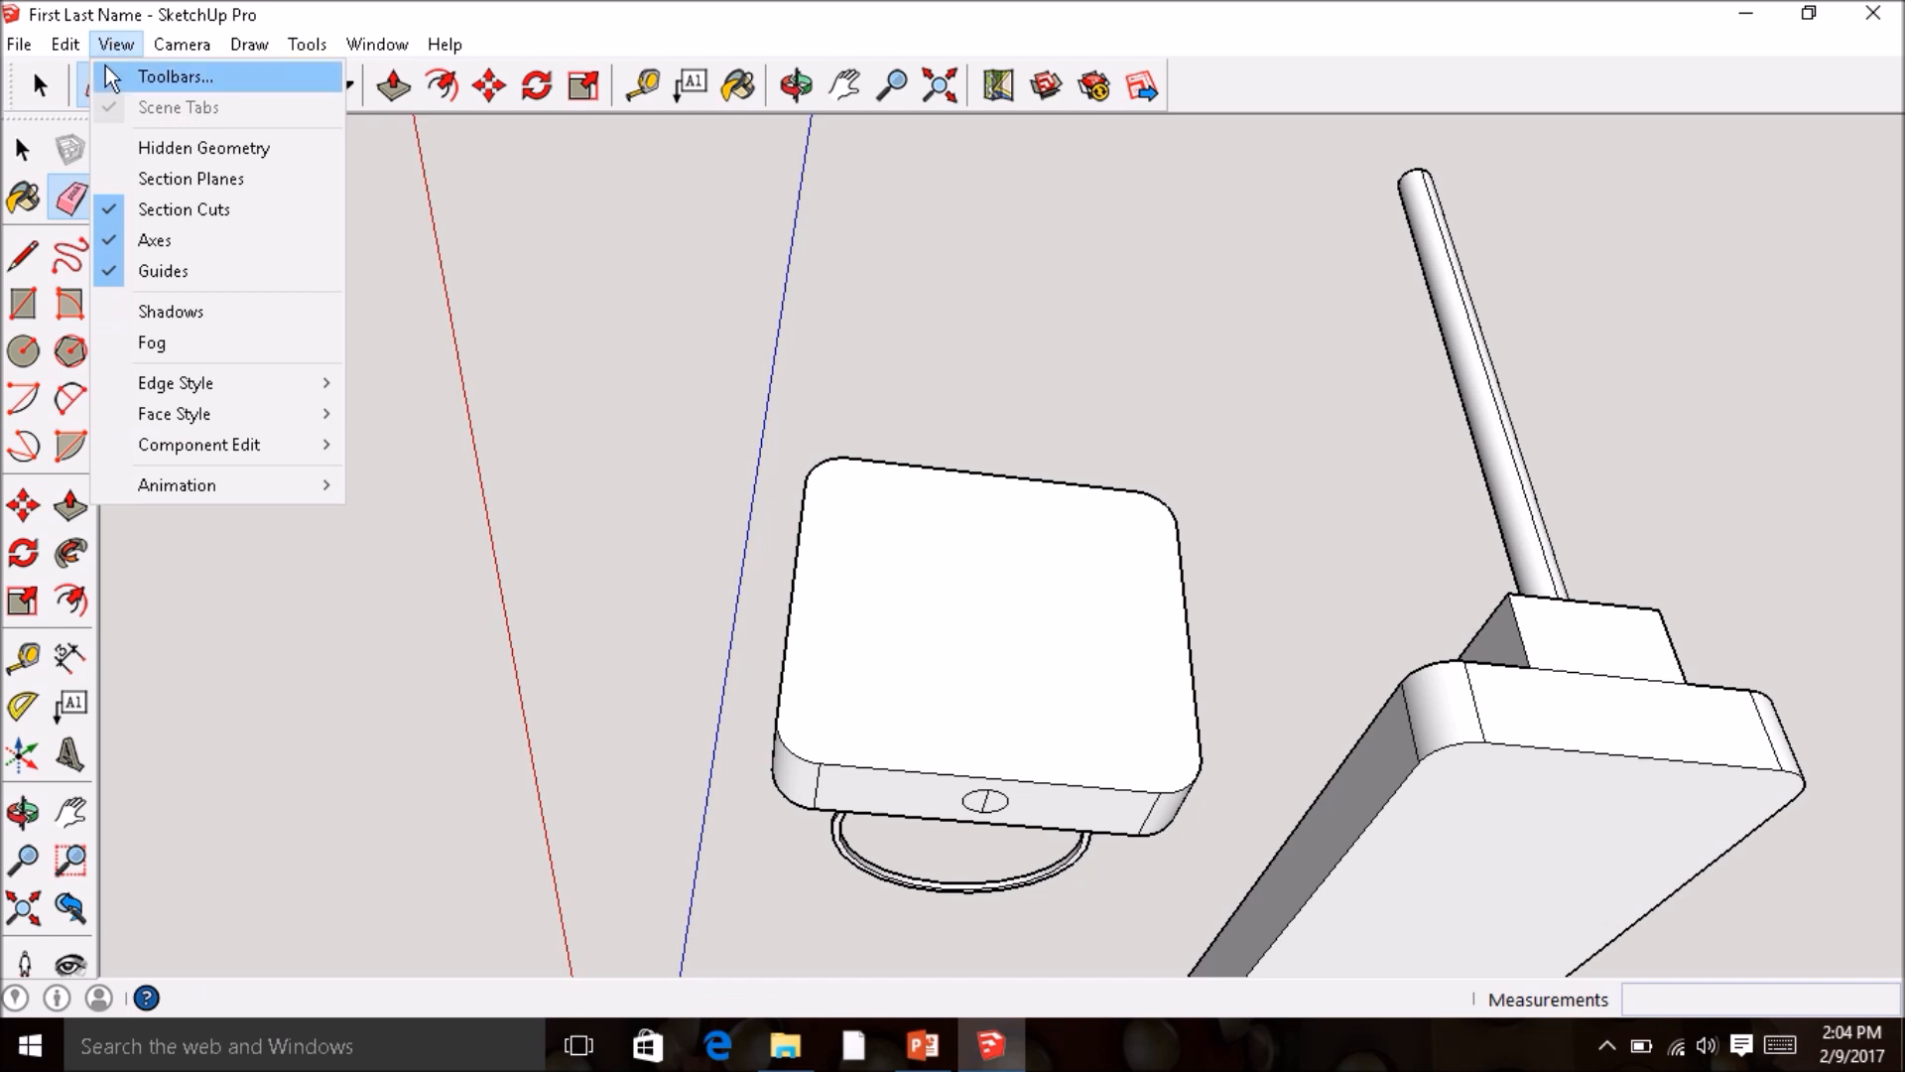
{"action": "mouse_move", "coordinate": [182, 425]}
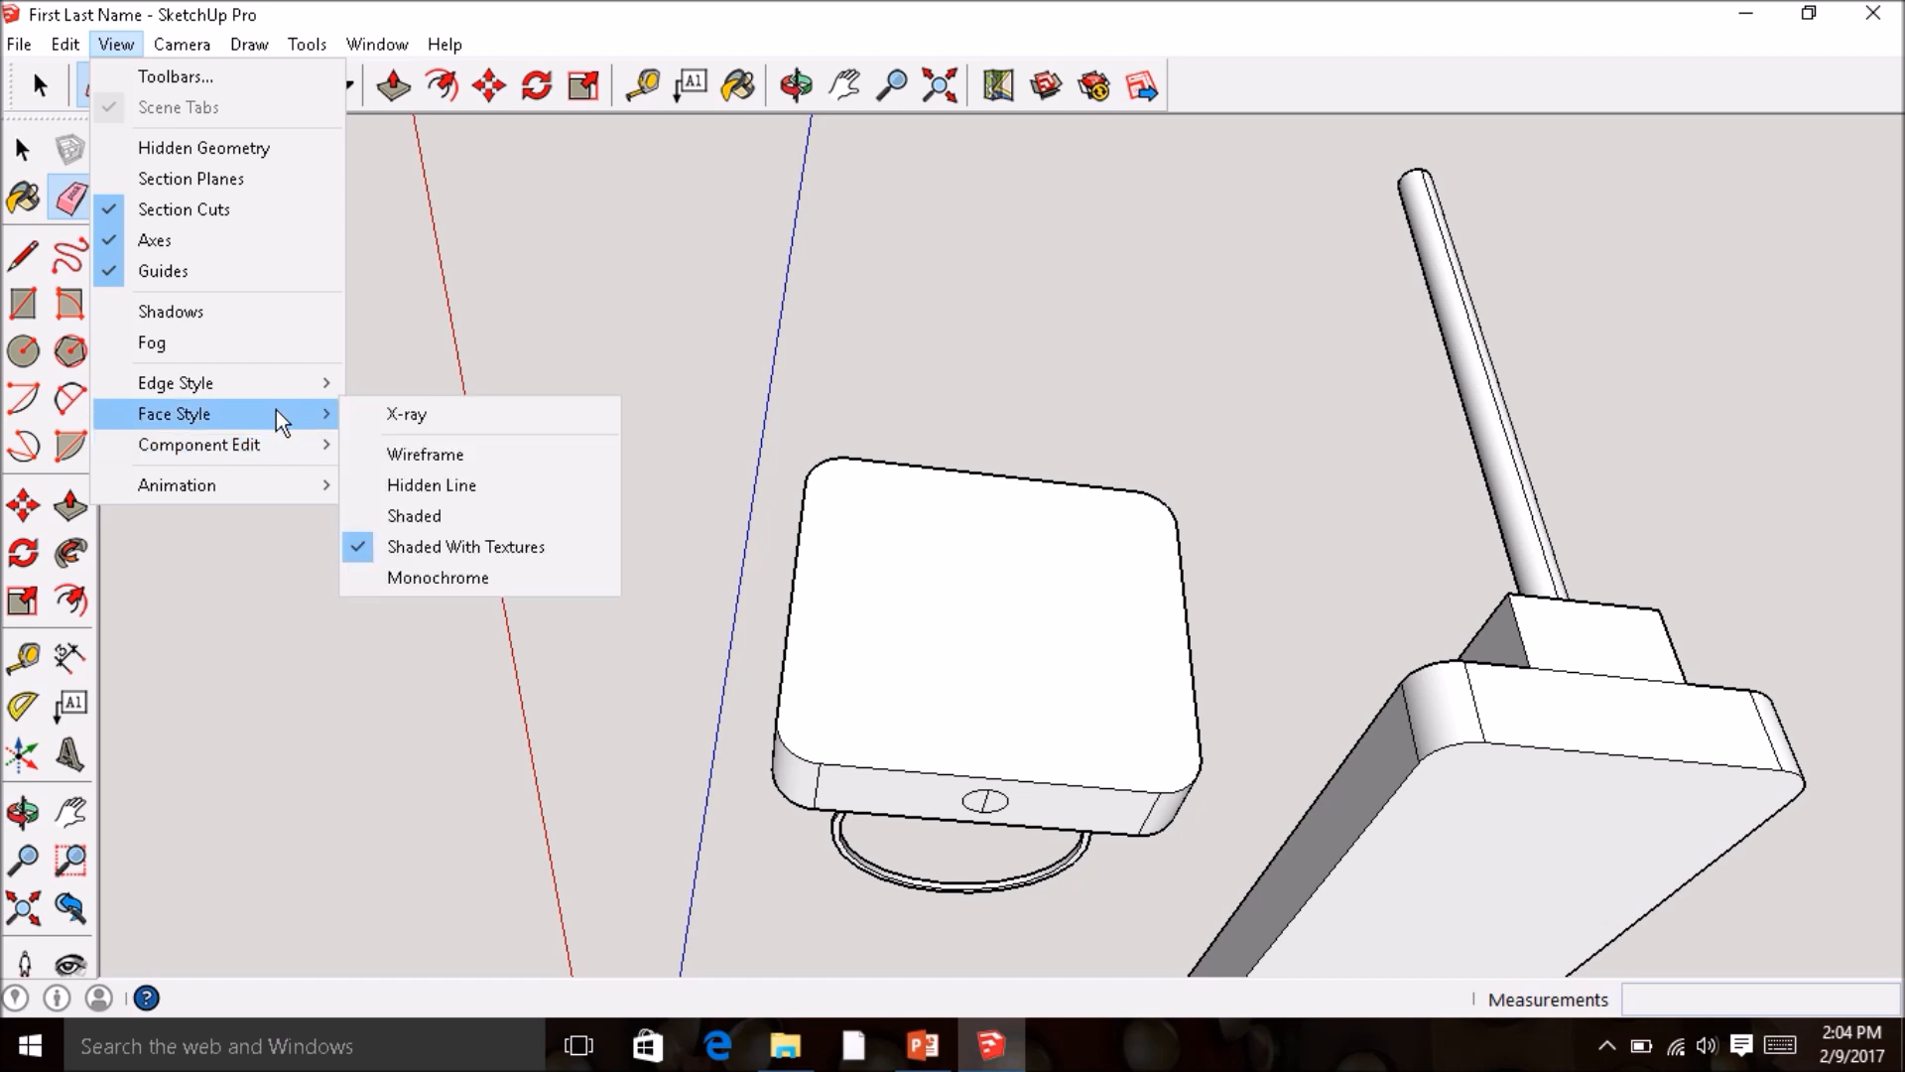
{"action": "left_click", "coordinate": [415, 419]}
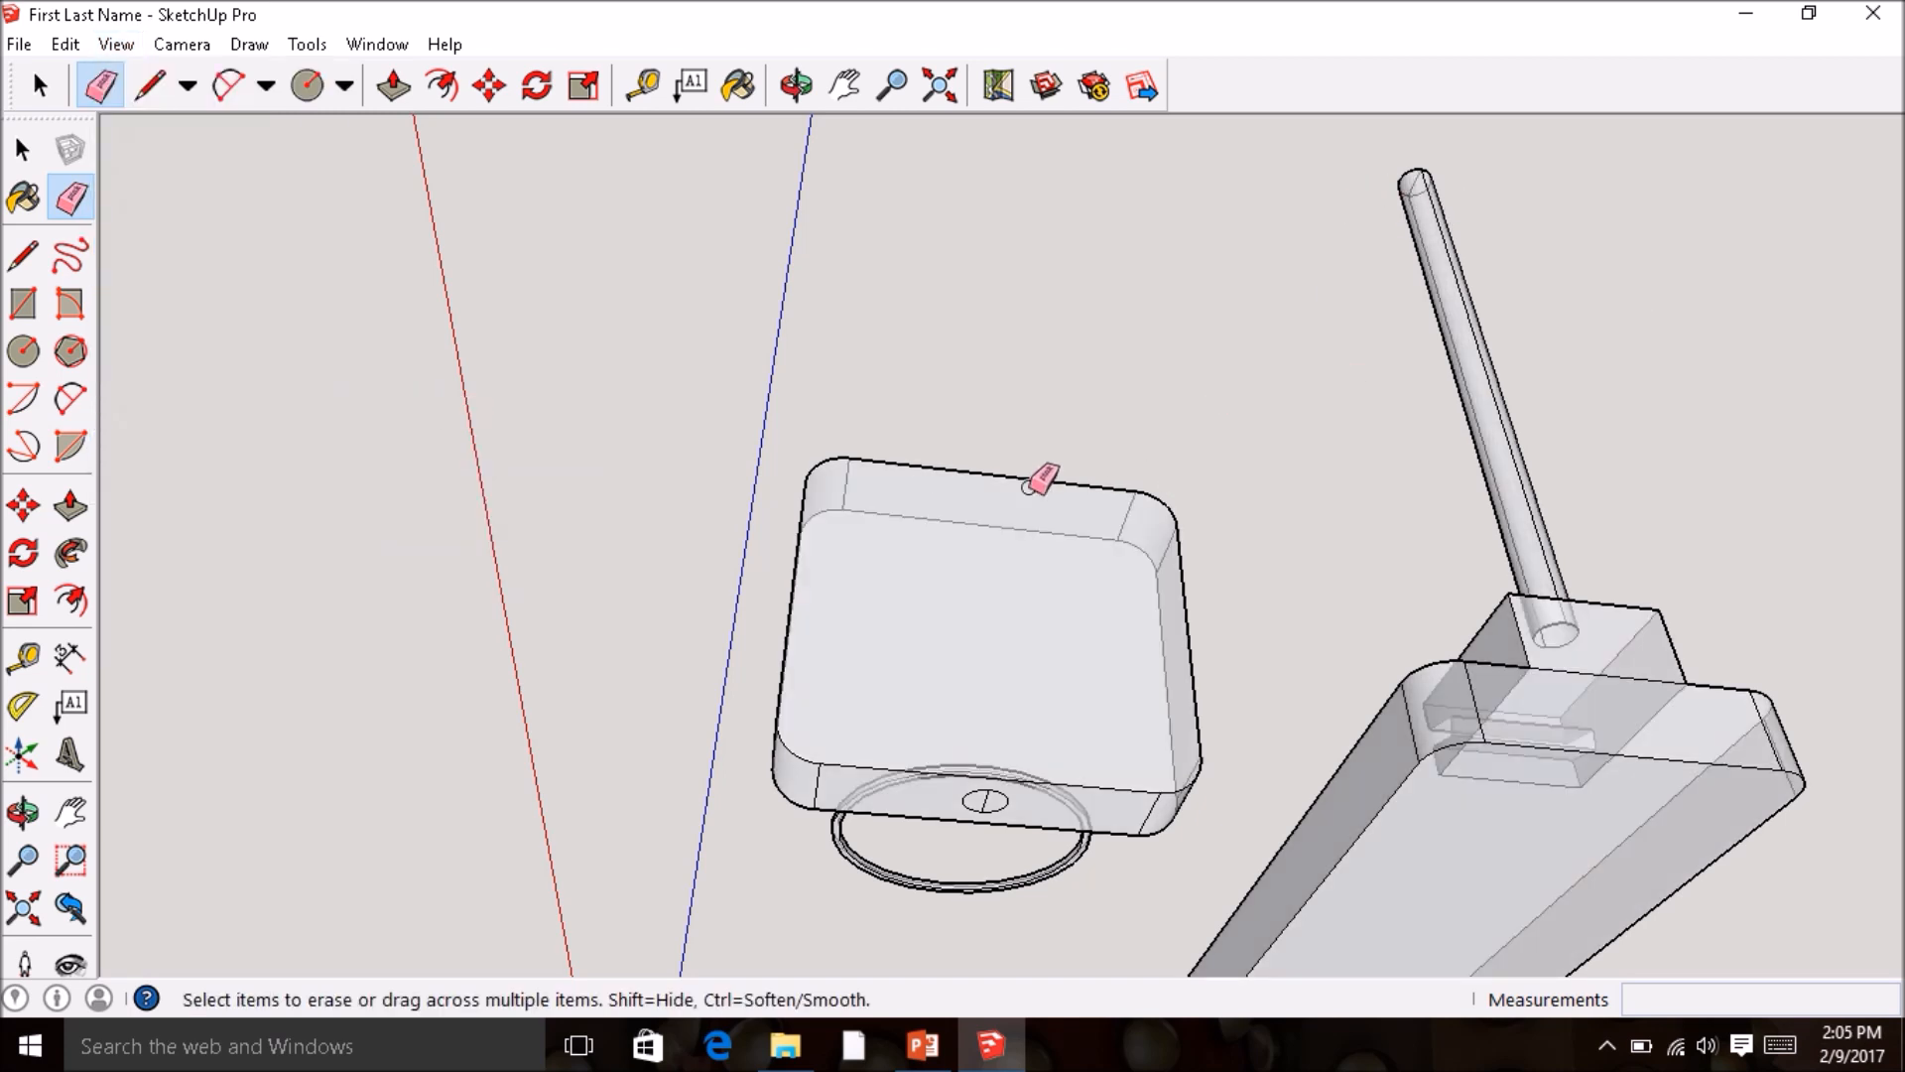
- Move the entire panel with its hoop onto the post, aligning the line's endpoint on the underside circle with the matching endpoint on the post's top
{"action": "mouse_move", "coordinate": [910, 481]}
{"action": "middle_mouse_down"}
{"action": "mouse_move", "coordinate": [817, 545]}
{"action": "mouse_move", "coordinate": [809, 592]}
{"action": "mouse_move", "coordinate": [838, 606]}
{"action": "middle_mouse_up"}
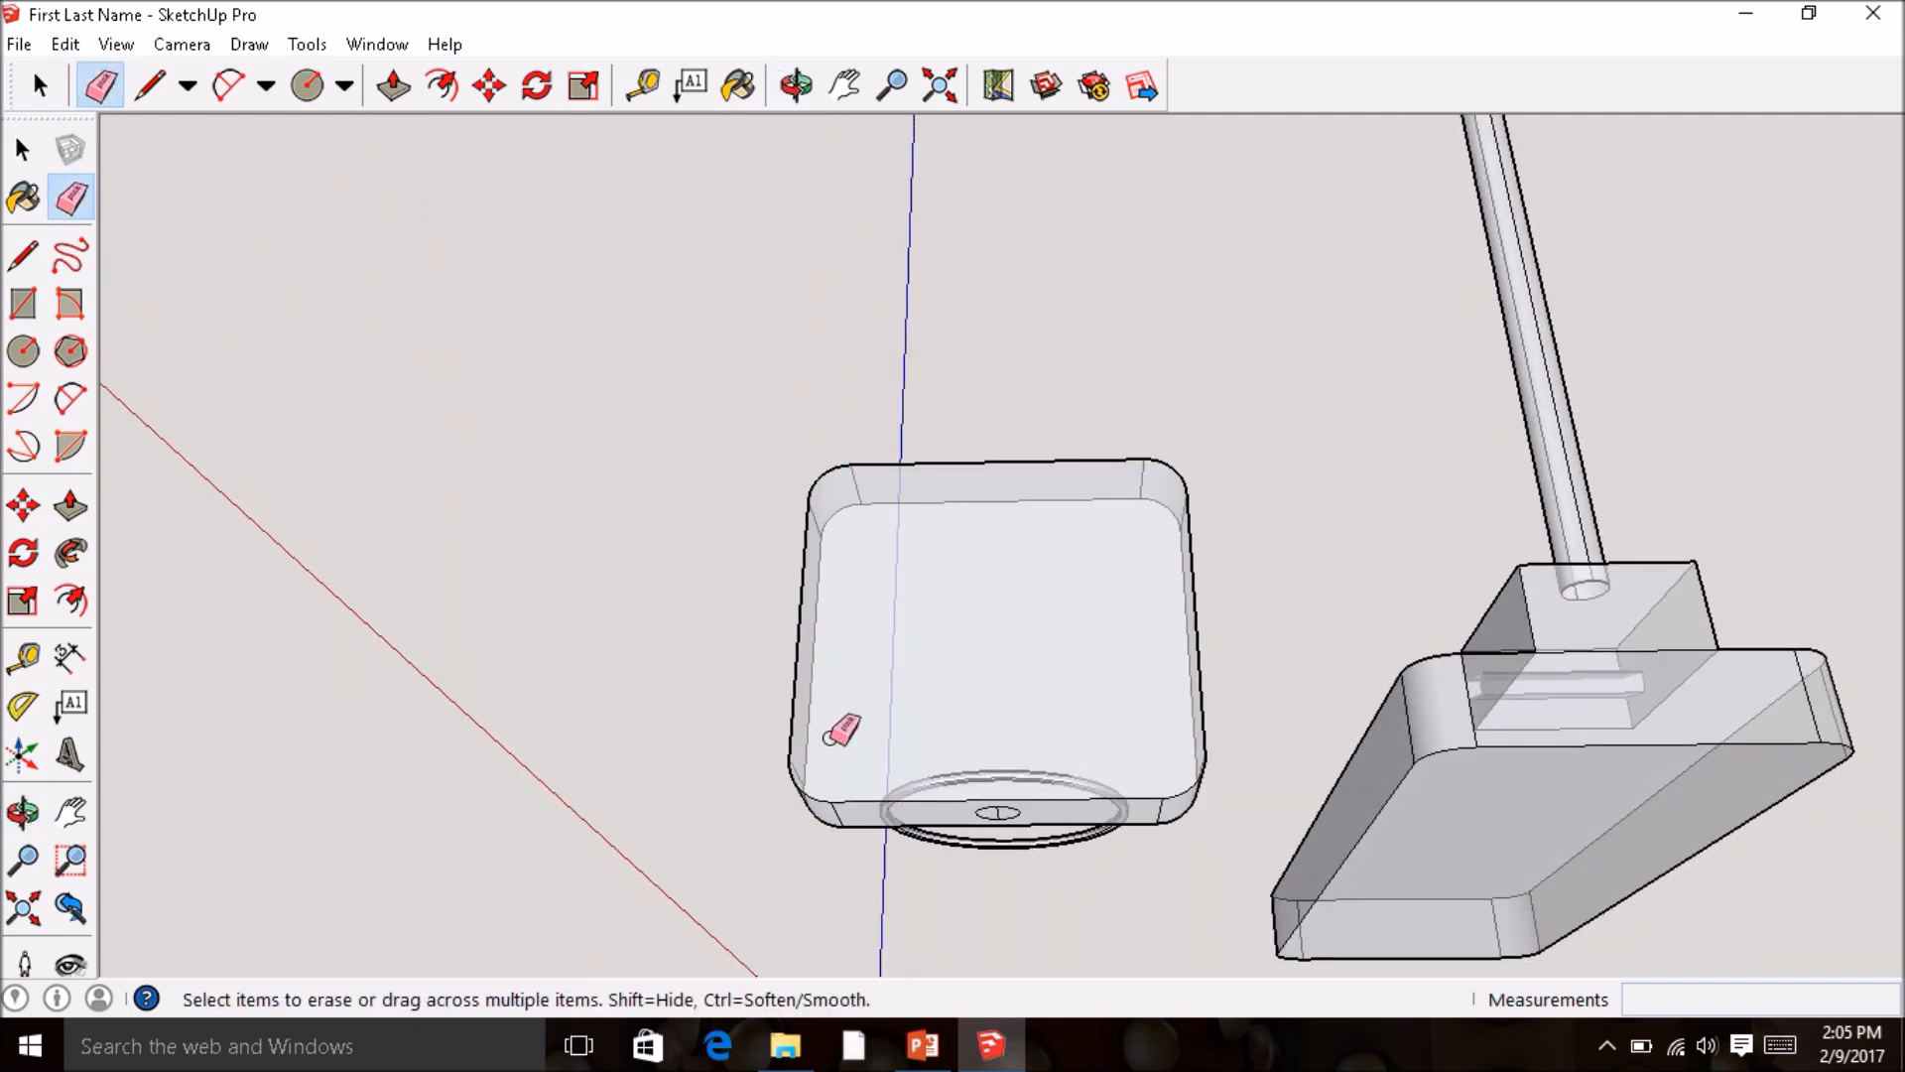
{"action": "left_click", "coordinate": [22, 149]}
{"action": "left_click", "coordinate": [22, 151]}
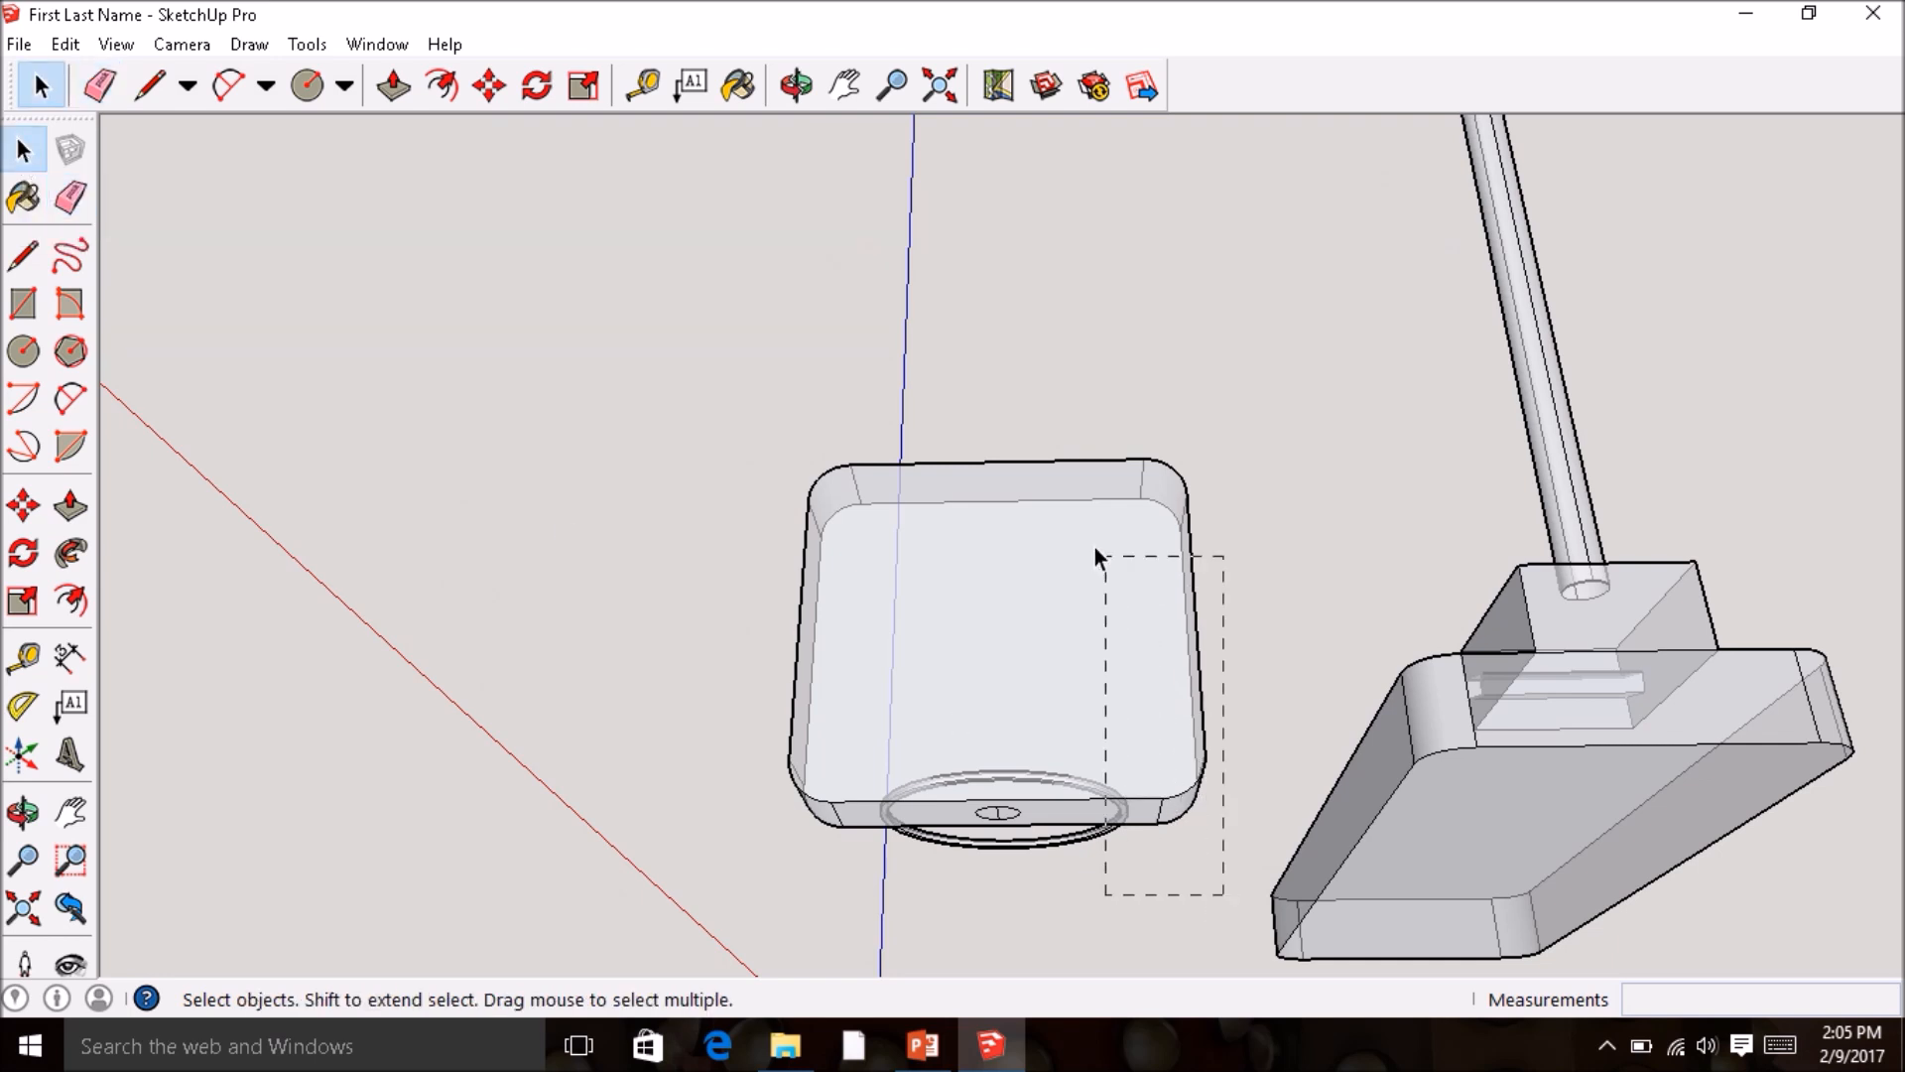
{"action": "left_click_drag", "start_coordinate": [751, 380], "coordinate": [749, 379]}
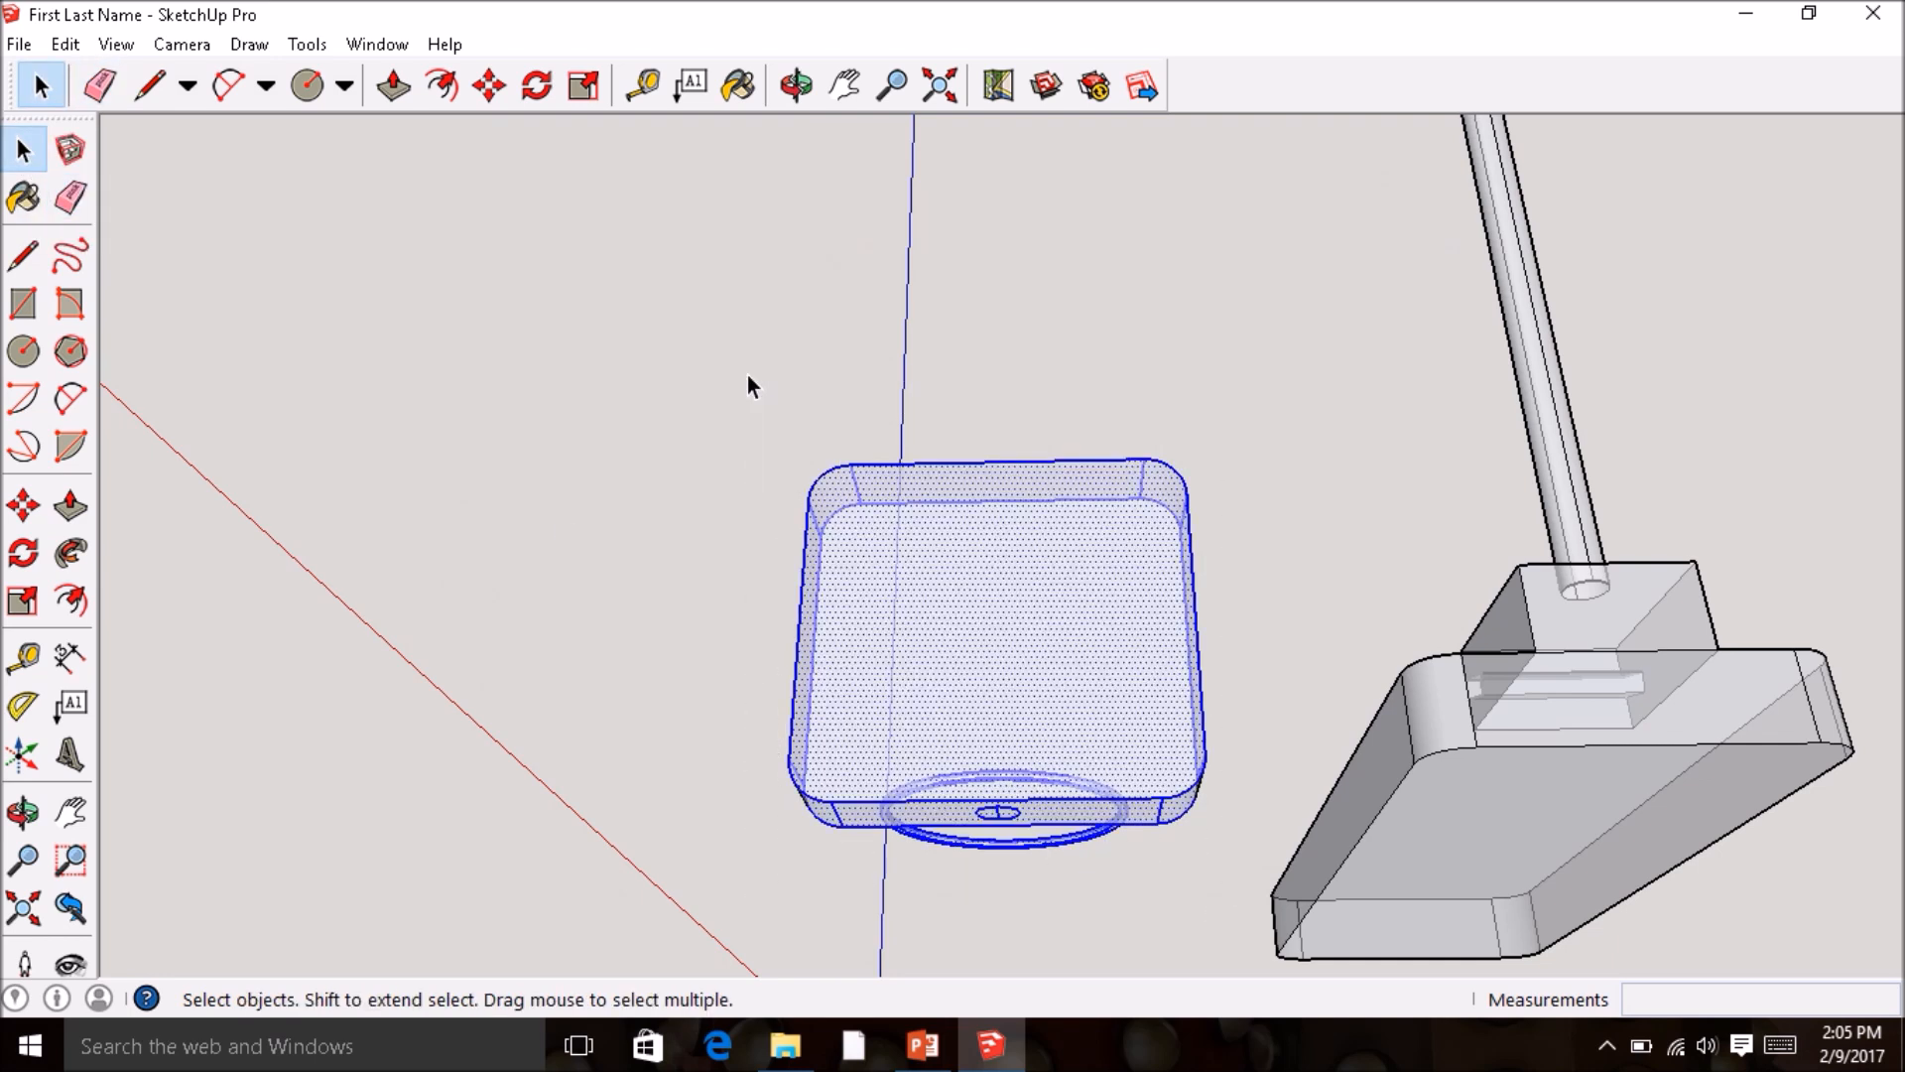
{"action": "left_click", "coordinate": [23, 509]}
{"action": "scroll", "coordinate": [983, 803], "scroll_direction": "up", "scroll_amount": 3}
{"action": "middle_click_drag", "start_coordinate": [1033, 800], "coordinate": [1014, 702]}
{"action": "scroll", "coordinate": [1005, 707], "scroll_direction": "up", "scroll_amount": 3}
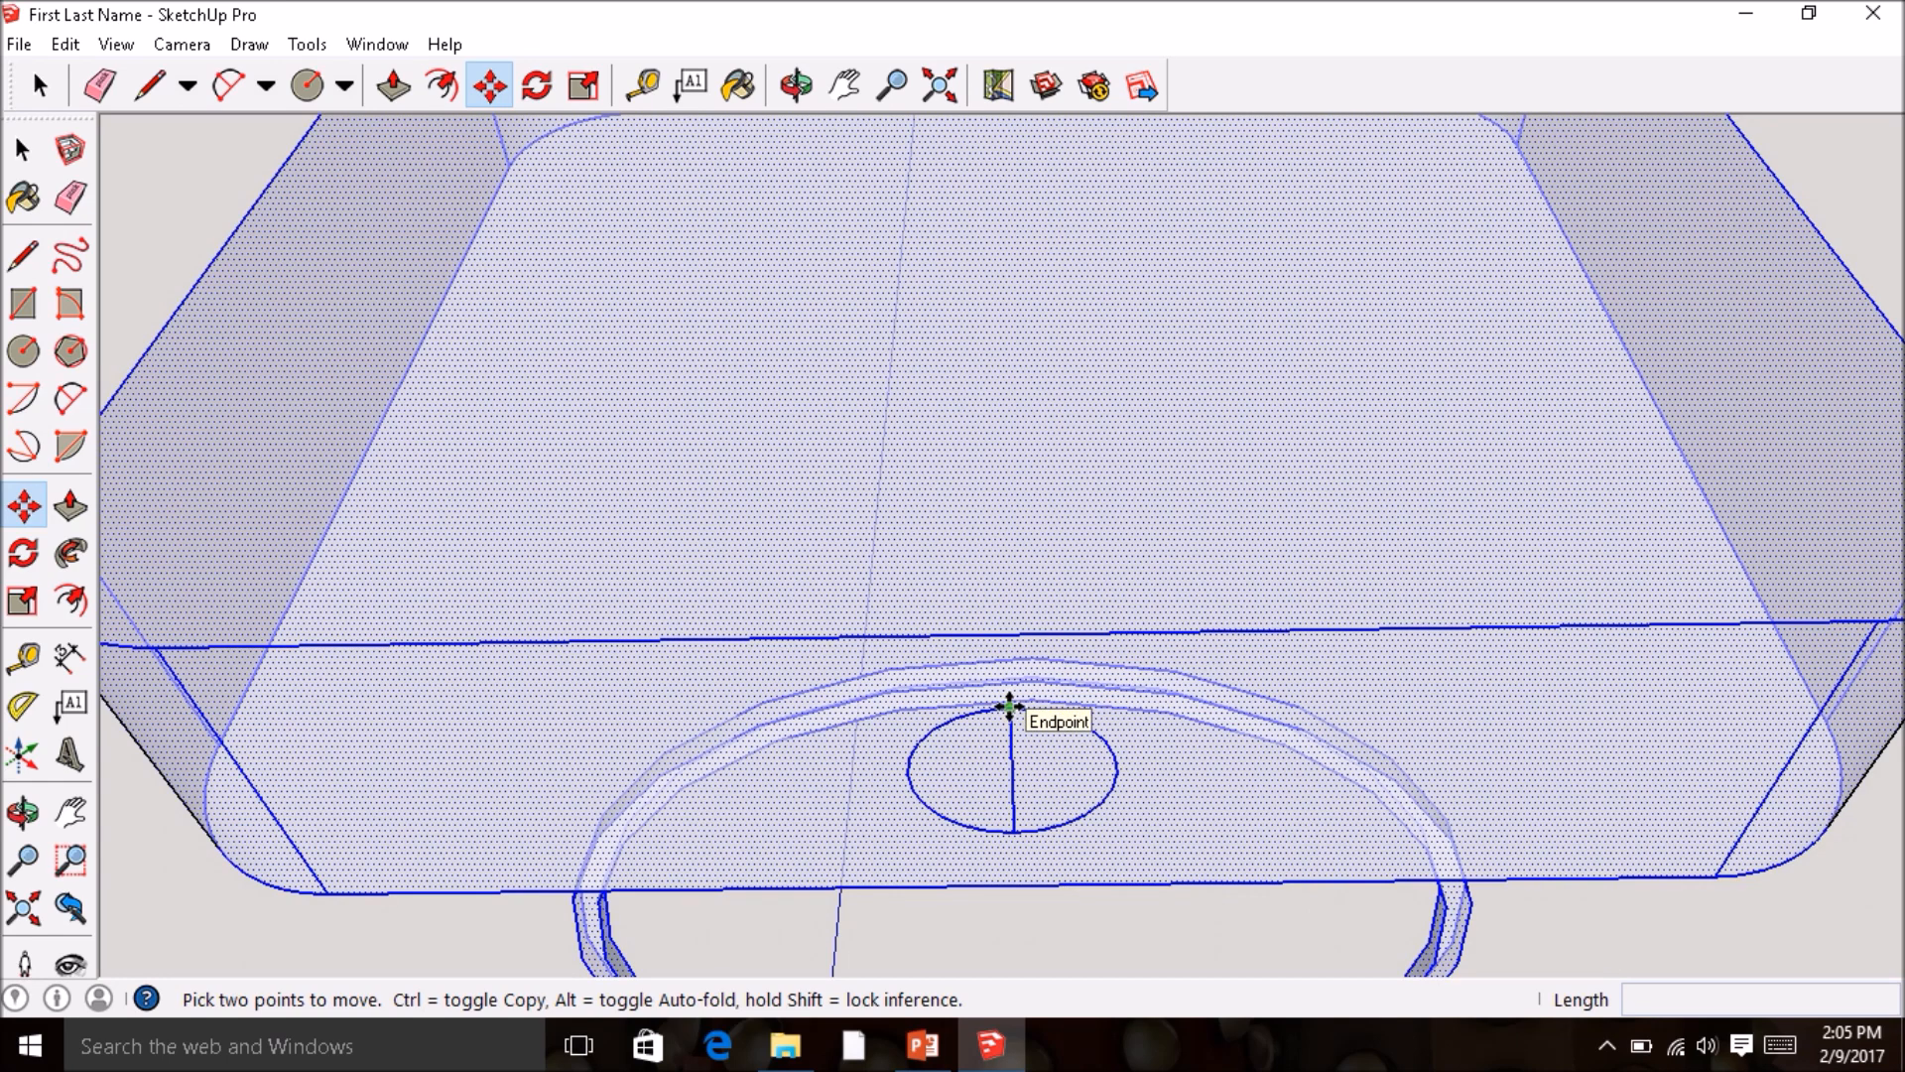
{"action": "scroll", "coordinate": [1010, 706], "scroll_direction": "down", "scroll_amount": 6}
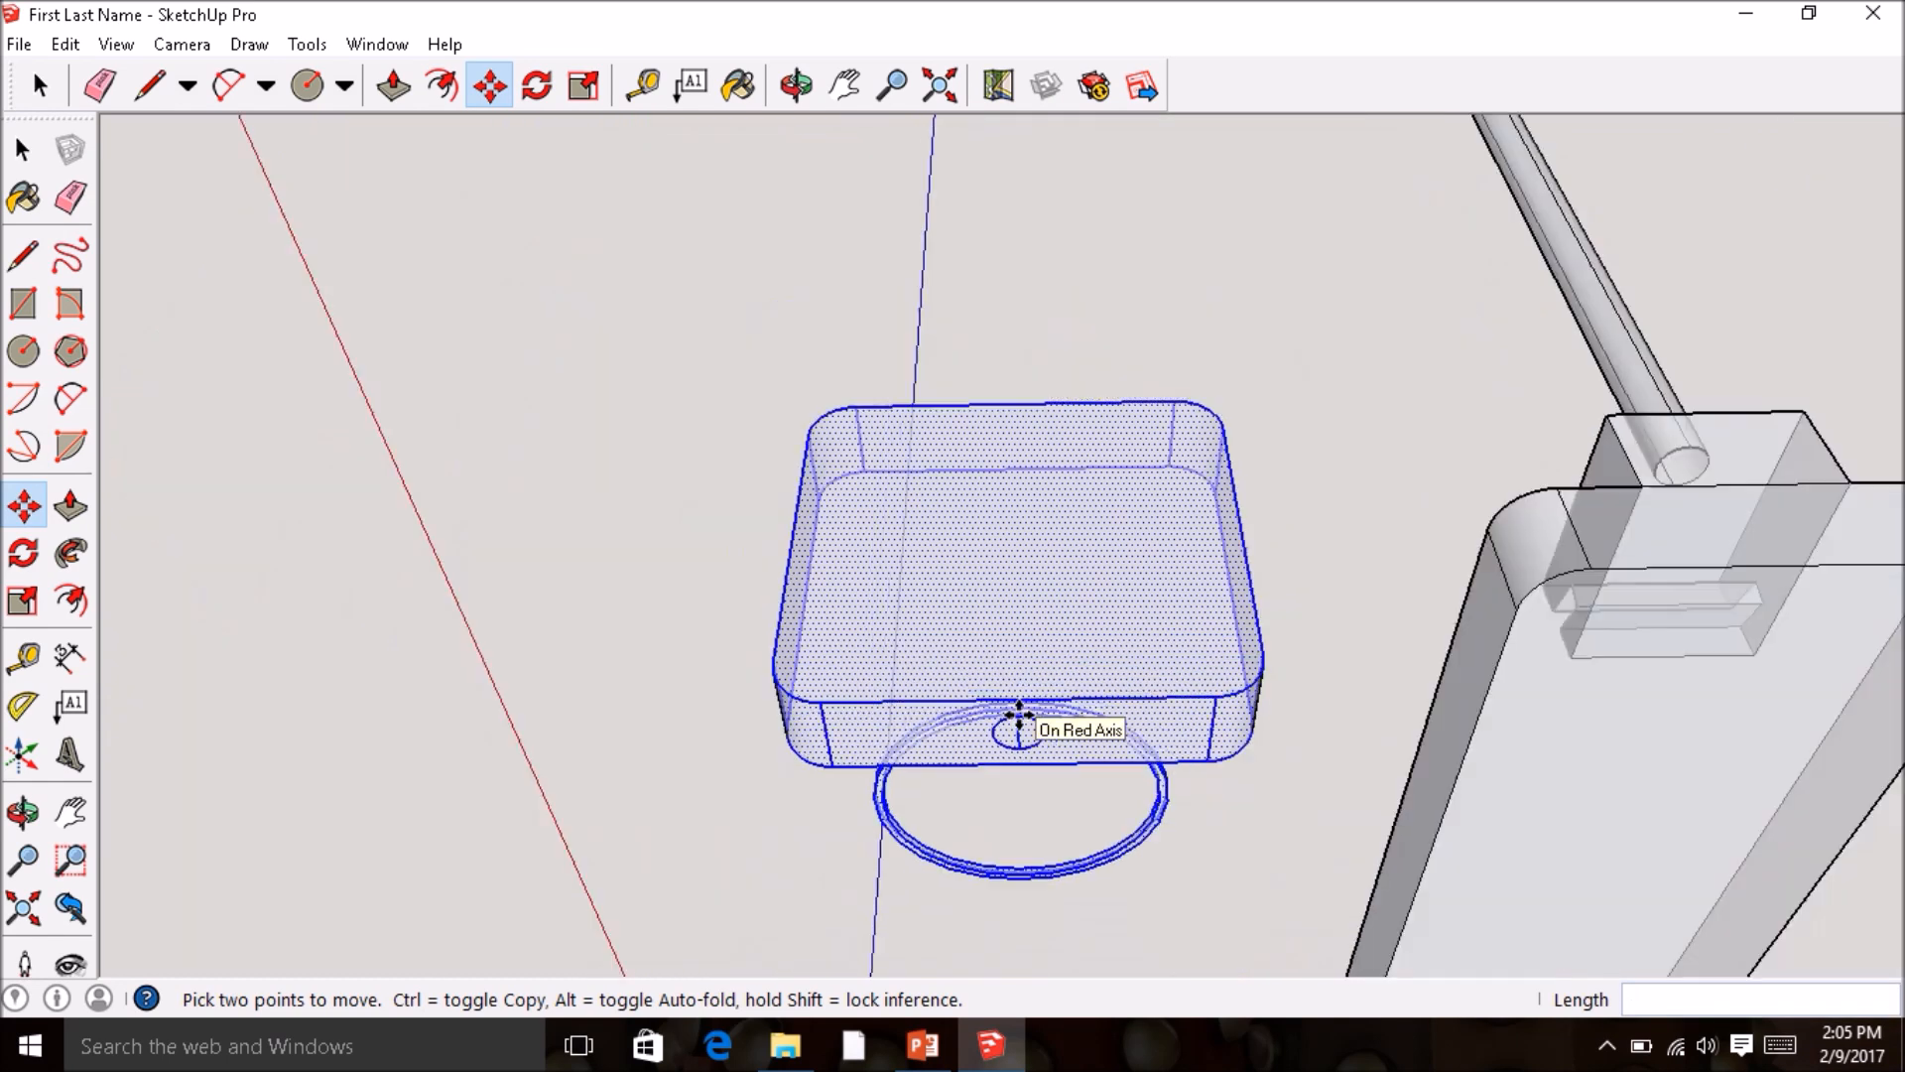
{"action": "middle_click_drag", "start_coordinate": [1019, 717], "coordinate": [1063, 753]}
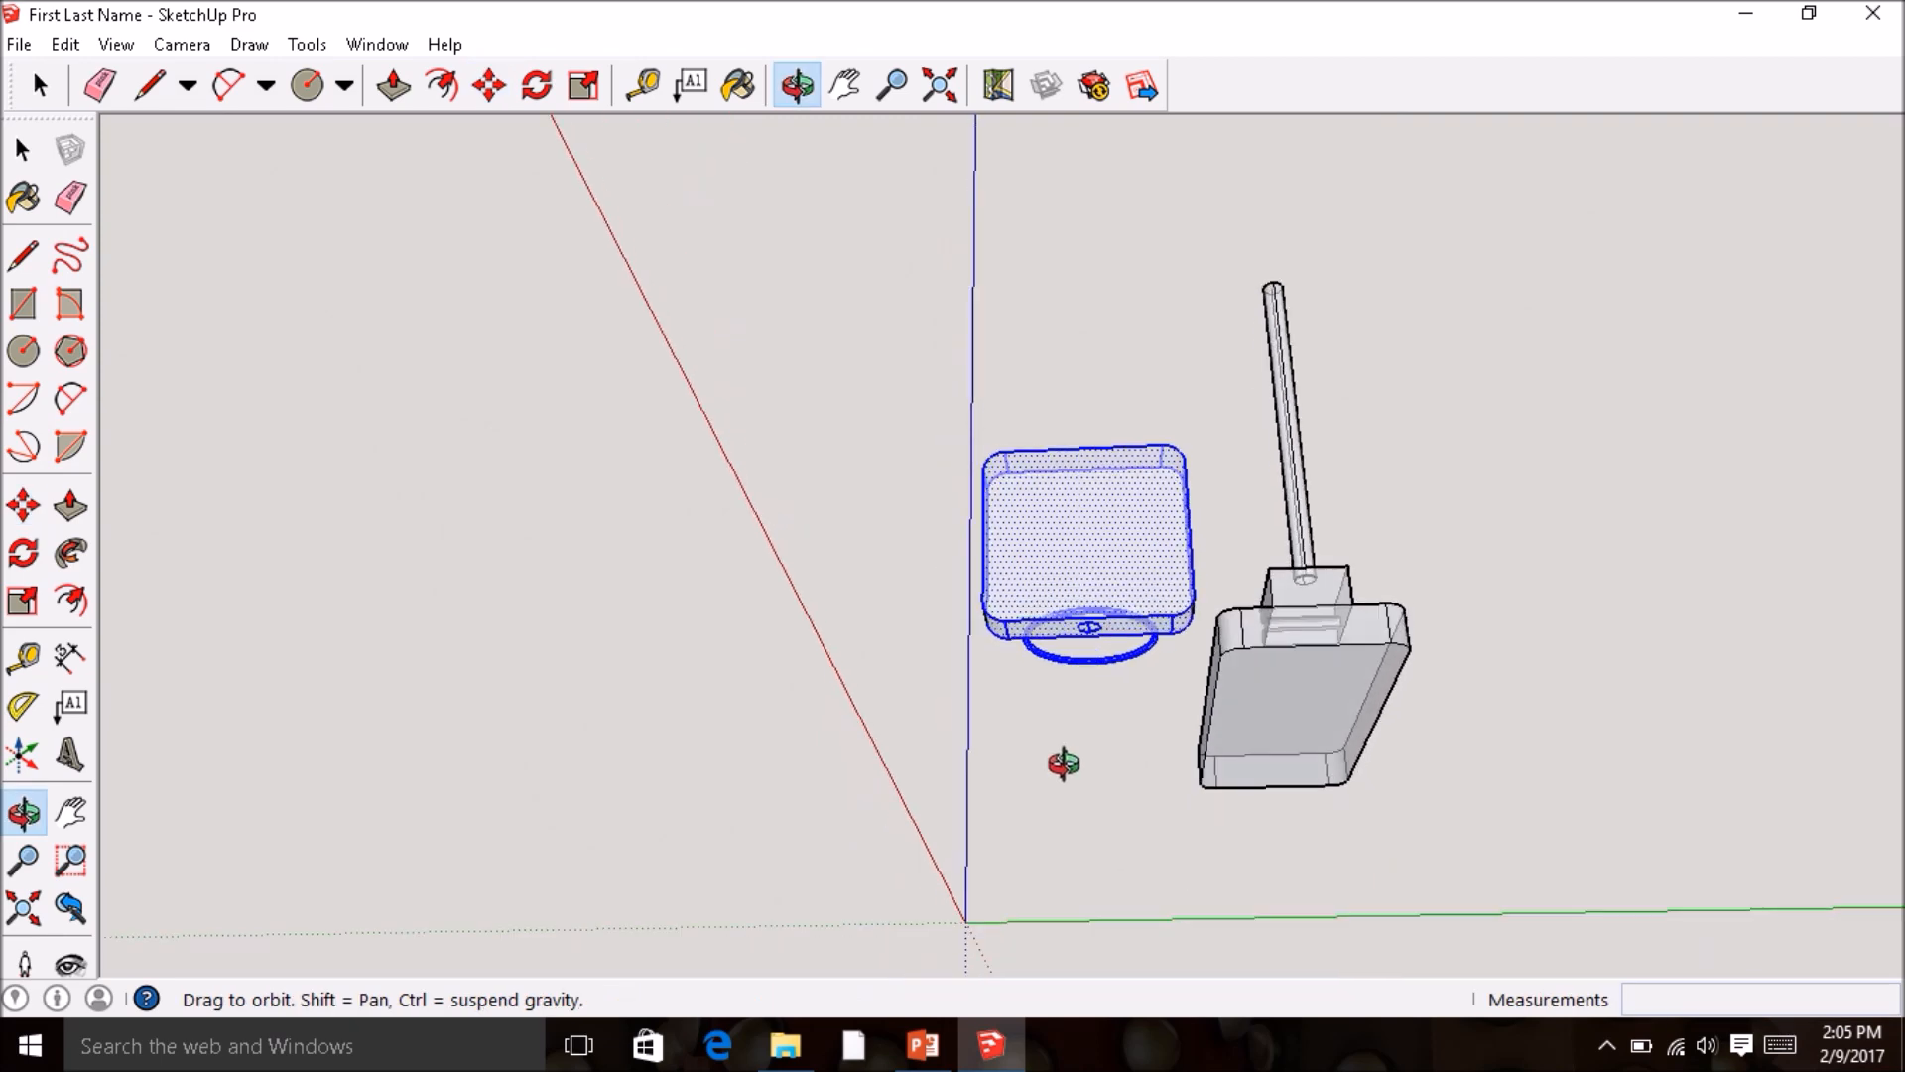
{"action": "scroll", "coordinate": [1078, 708], "scroll_direction": "down", "scroll_amount": 3}
{"action": "left_click", "coordinate": [1079, 708]}
{"action": "scroll", "coordinate": [1185, 436], "scroll_direction": "up", "scroll_amount": 5}
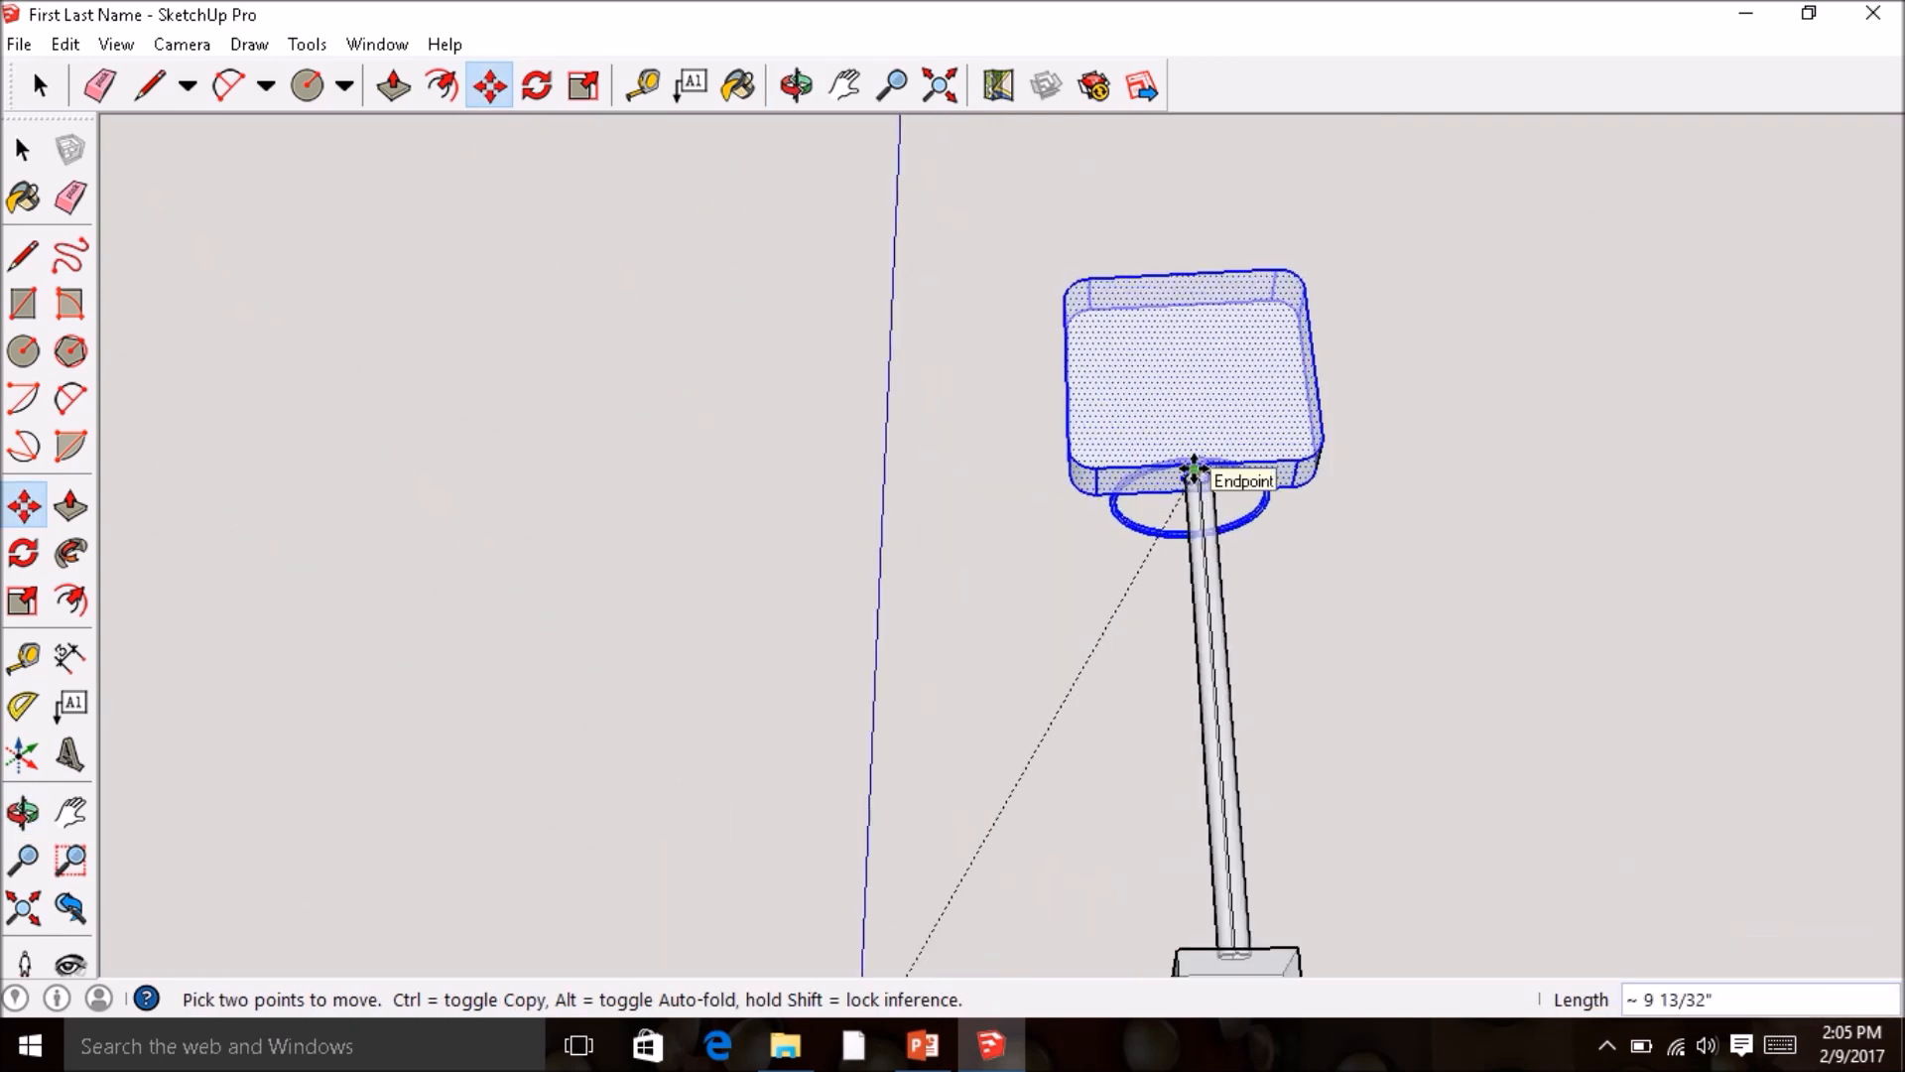
{"action": "scroll", "coordinate": [1194, 475], "scroll_direction": "up", "scroll_amount": 4}
{"action": "middle_click_drag", "start_coordinate": [1208, 446], "coordinate": [1207, 978]}
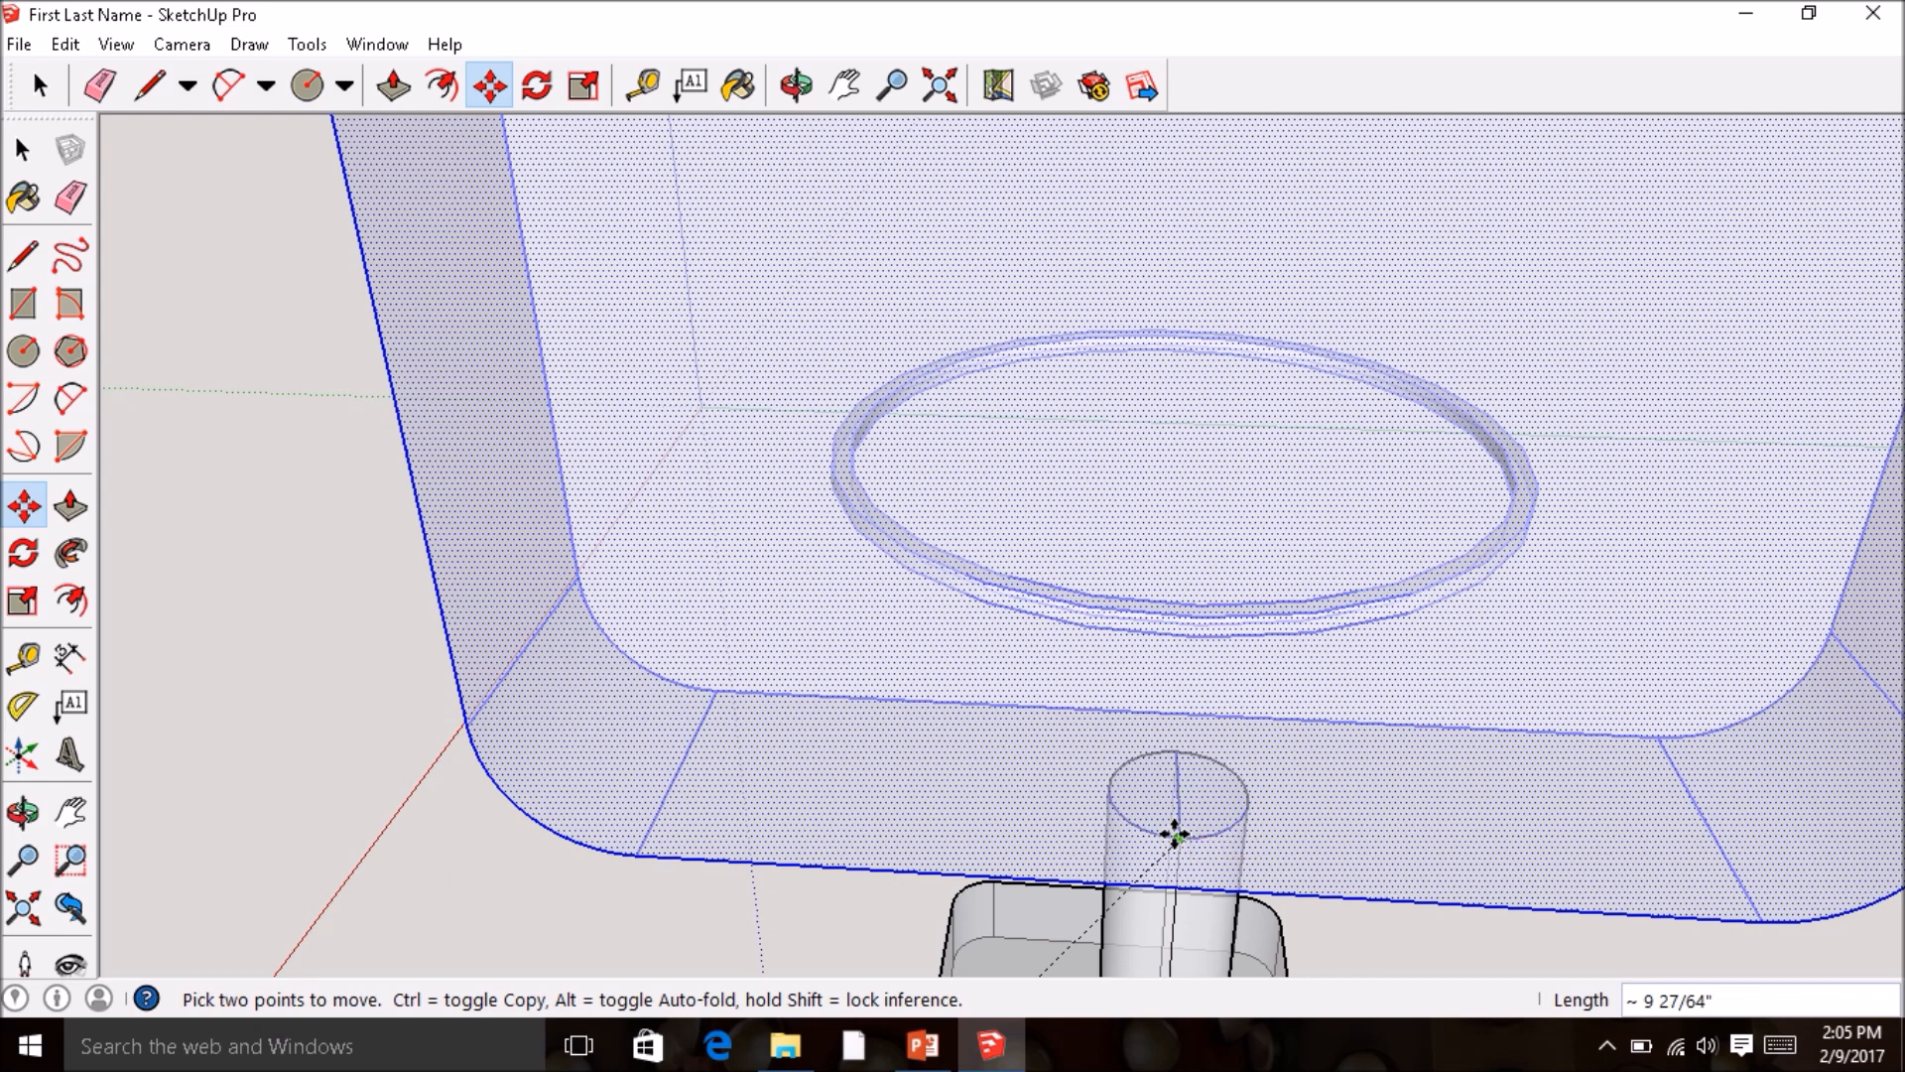
{"action": "left_click", "coordinate": [1174, 834]}
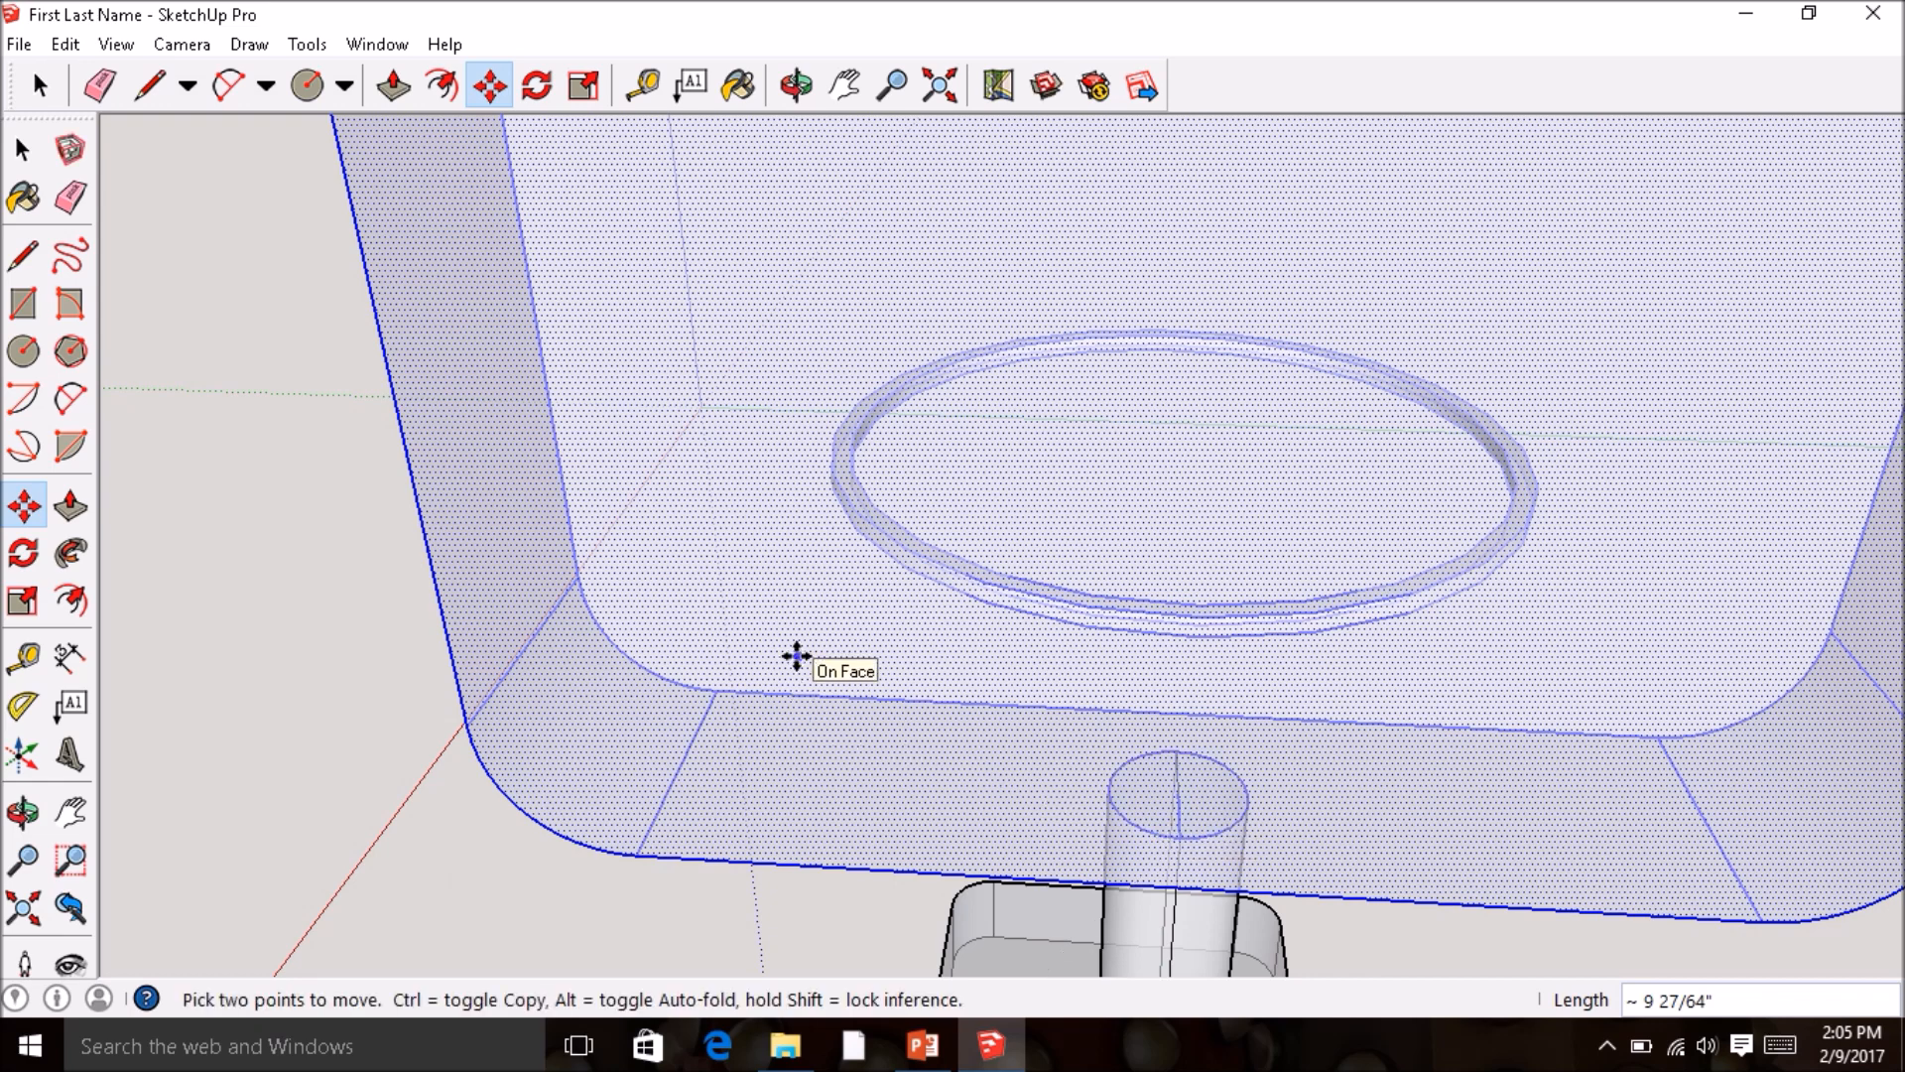
- Turn off the X-ray face style to restore opaque faces
{"action": "left_click", "coordinate": [182, 46]}
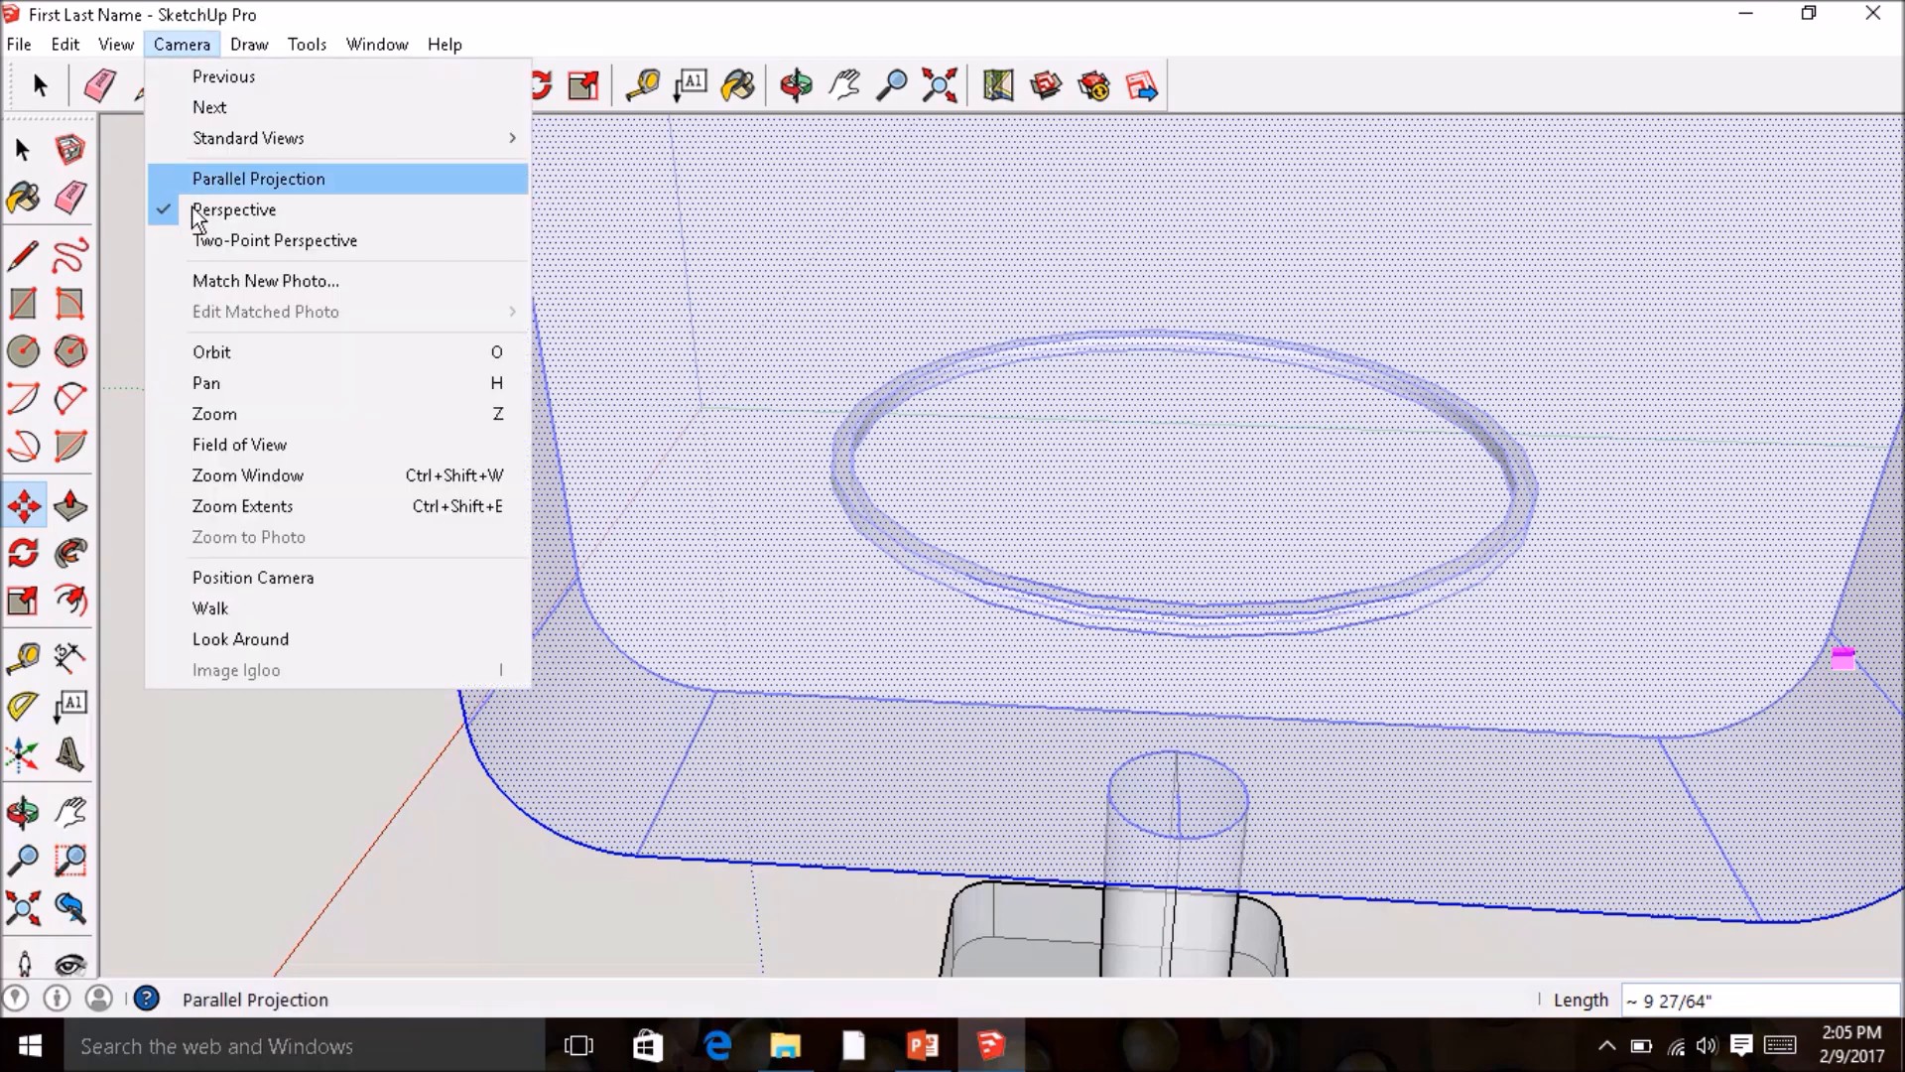
{"action": "mouse_move", "coordinate": [113, 49]}
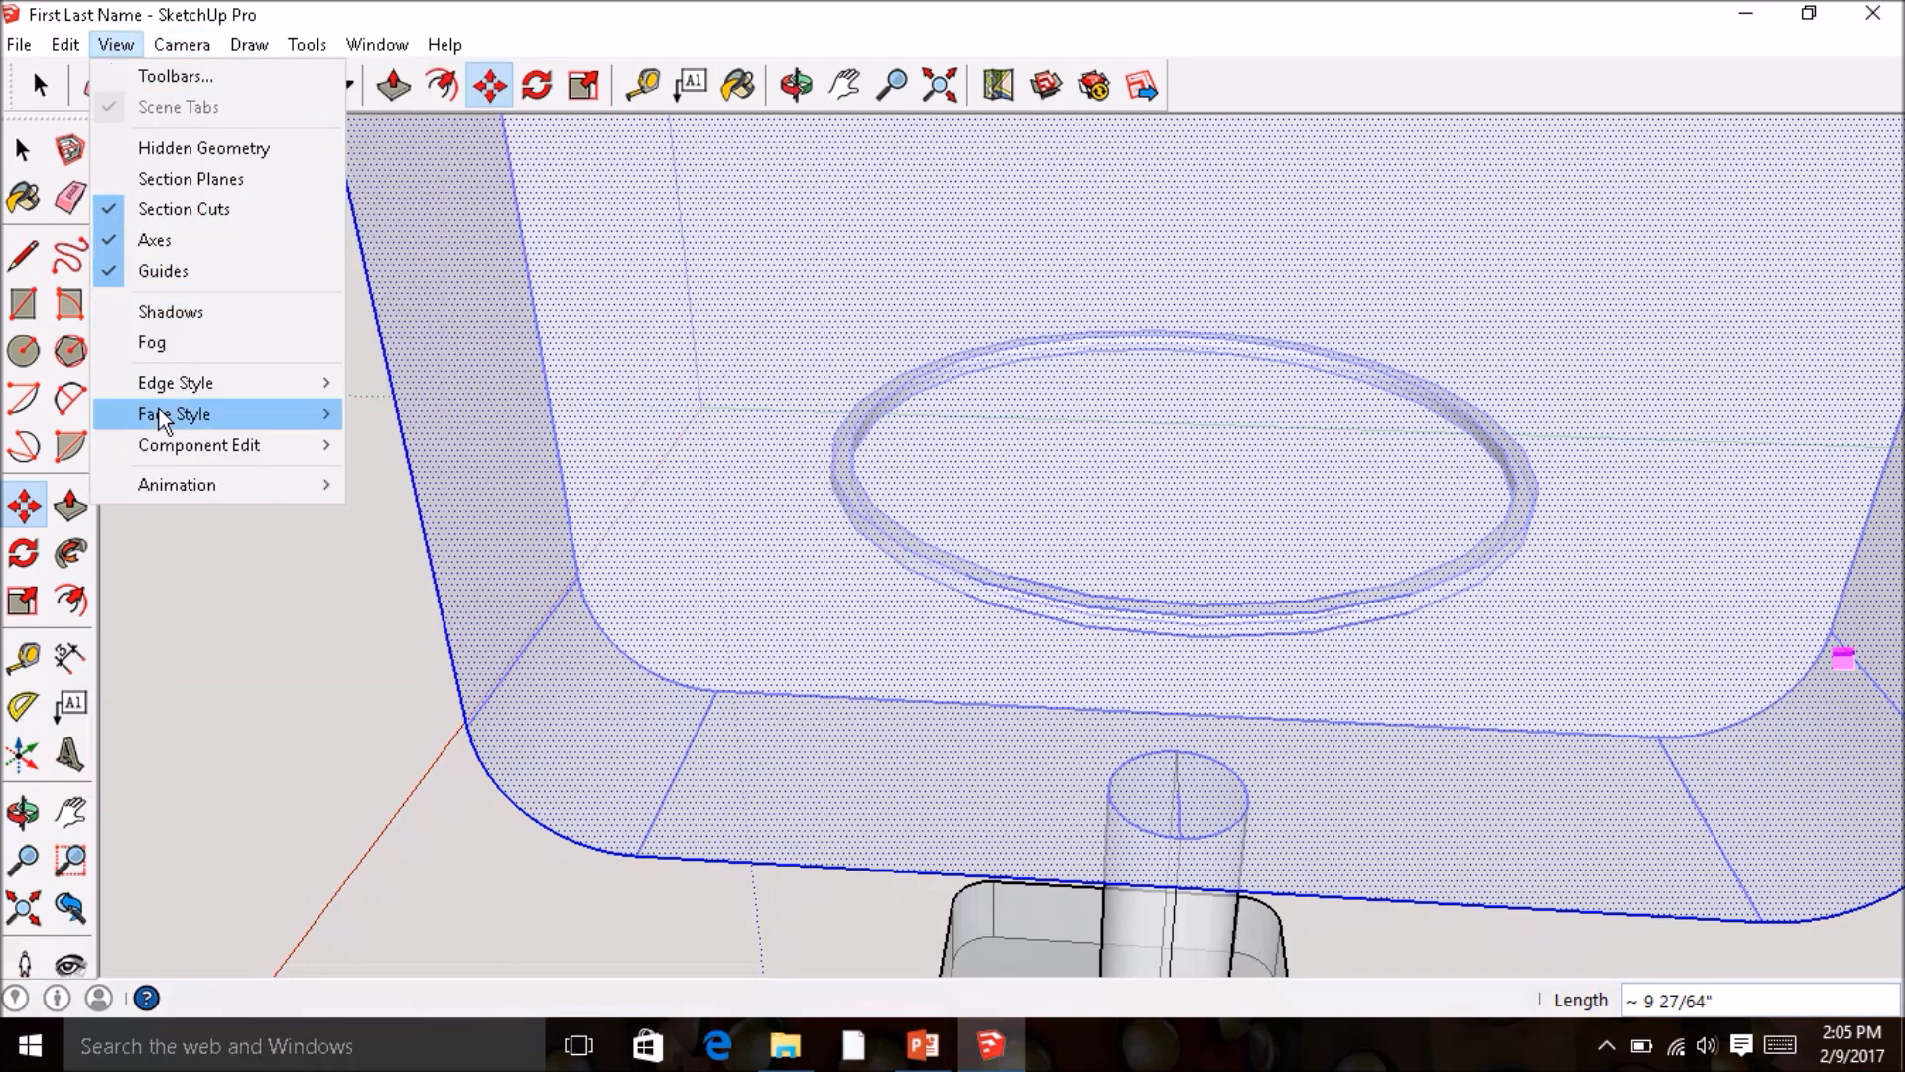
{"action": "mouse_move", "coordinate": [173, 411]}
{"action": "left_click", "coordinate": [406, 415]}
- Fit the whole model in view and examine the assembled base, post, backboard and hoop from both sides
{"action": "scroll", "coordinate": [458, 523], "scroll_direction": "down", "scroll_amount": 5}
{"action": "mouse_move", "coordinate": [467, 529]}
{"action": "middle_mouse_down"}
{"action": "mouse_move", "coordinate": [506, 545]}
{"action": "mouse_move", "coordinate": [906, 523]}
{"action": "mouse_move", "coordinate": [791, 553]}
{"action": "mouse_move", "coordinate": [1042, 519]}
{"action": "mouse_move", "coordinate": [940, 599]}
{"action": "mouse_move", "coordinate": [962, 646]}
{"action": "mouse_move", "coordinate": [1053, 704]}
{"action": "mouse_move", "coordinate": [1046, 685]}
{"action": "mouse_move", "coordinate": [1174, 642]}
{"action": "mouse_move", "coordinate": [978, 748]}
{"action": "mouse_move", "coordinate": [1127, 774]}
{"action": "mouse_move", "coordinate": [1046, 807]}
{"action": "mouse_move", "coordinate": [944, 791]}
{"action": "mouse_move", "coordinate": [1163, 884]}
{"action": "middle_mouse_up"}
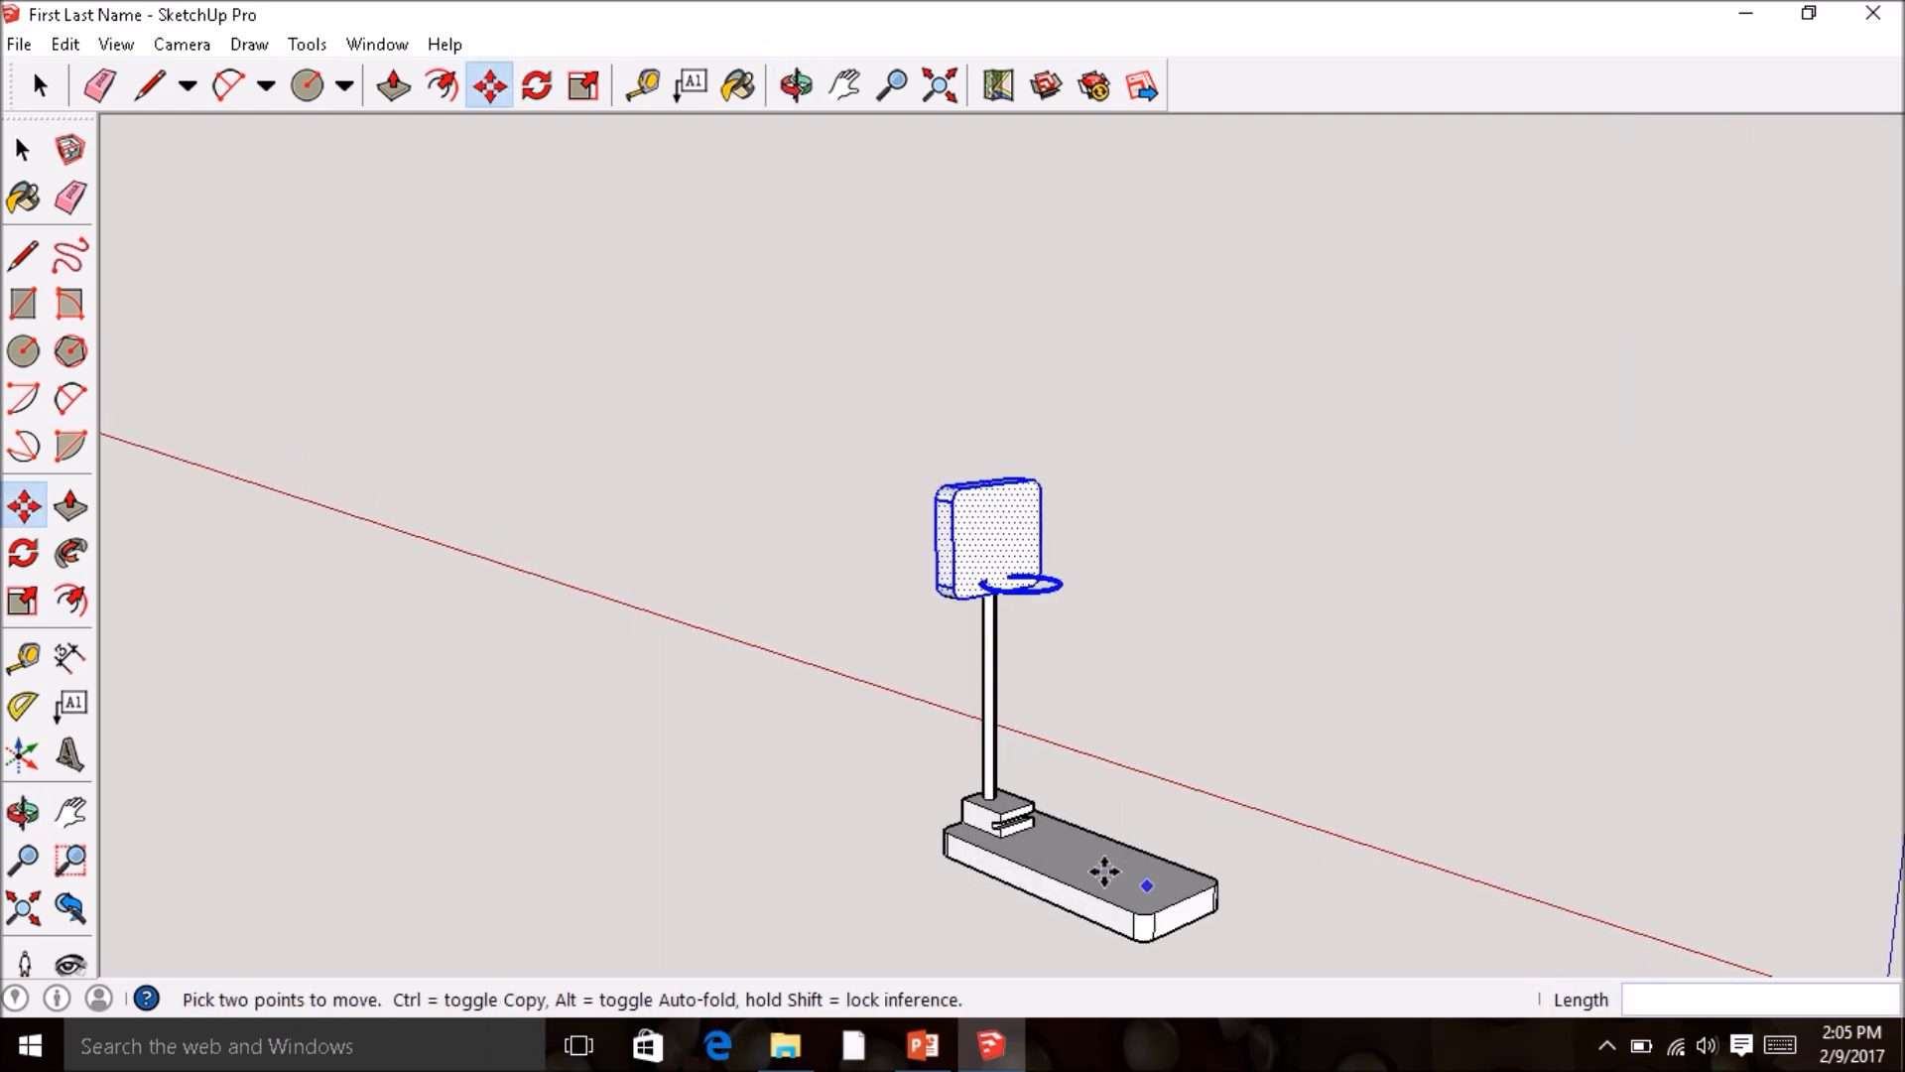
{"action": "scroll", "coordinate": [997, 838], "scroll_direction": "up", "scroll_amount": 3}
{"action": "scroll", "coordinate": [984, 830], "scroll_direction": "down", "scroll_amount": 4}
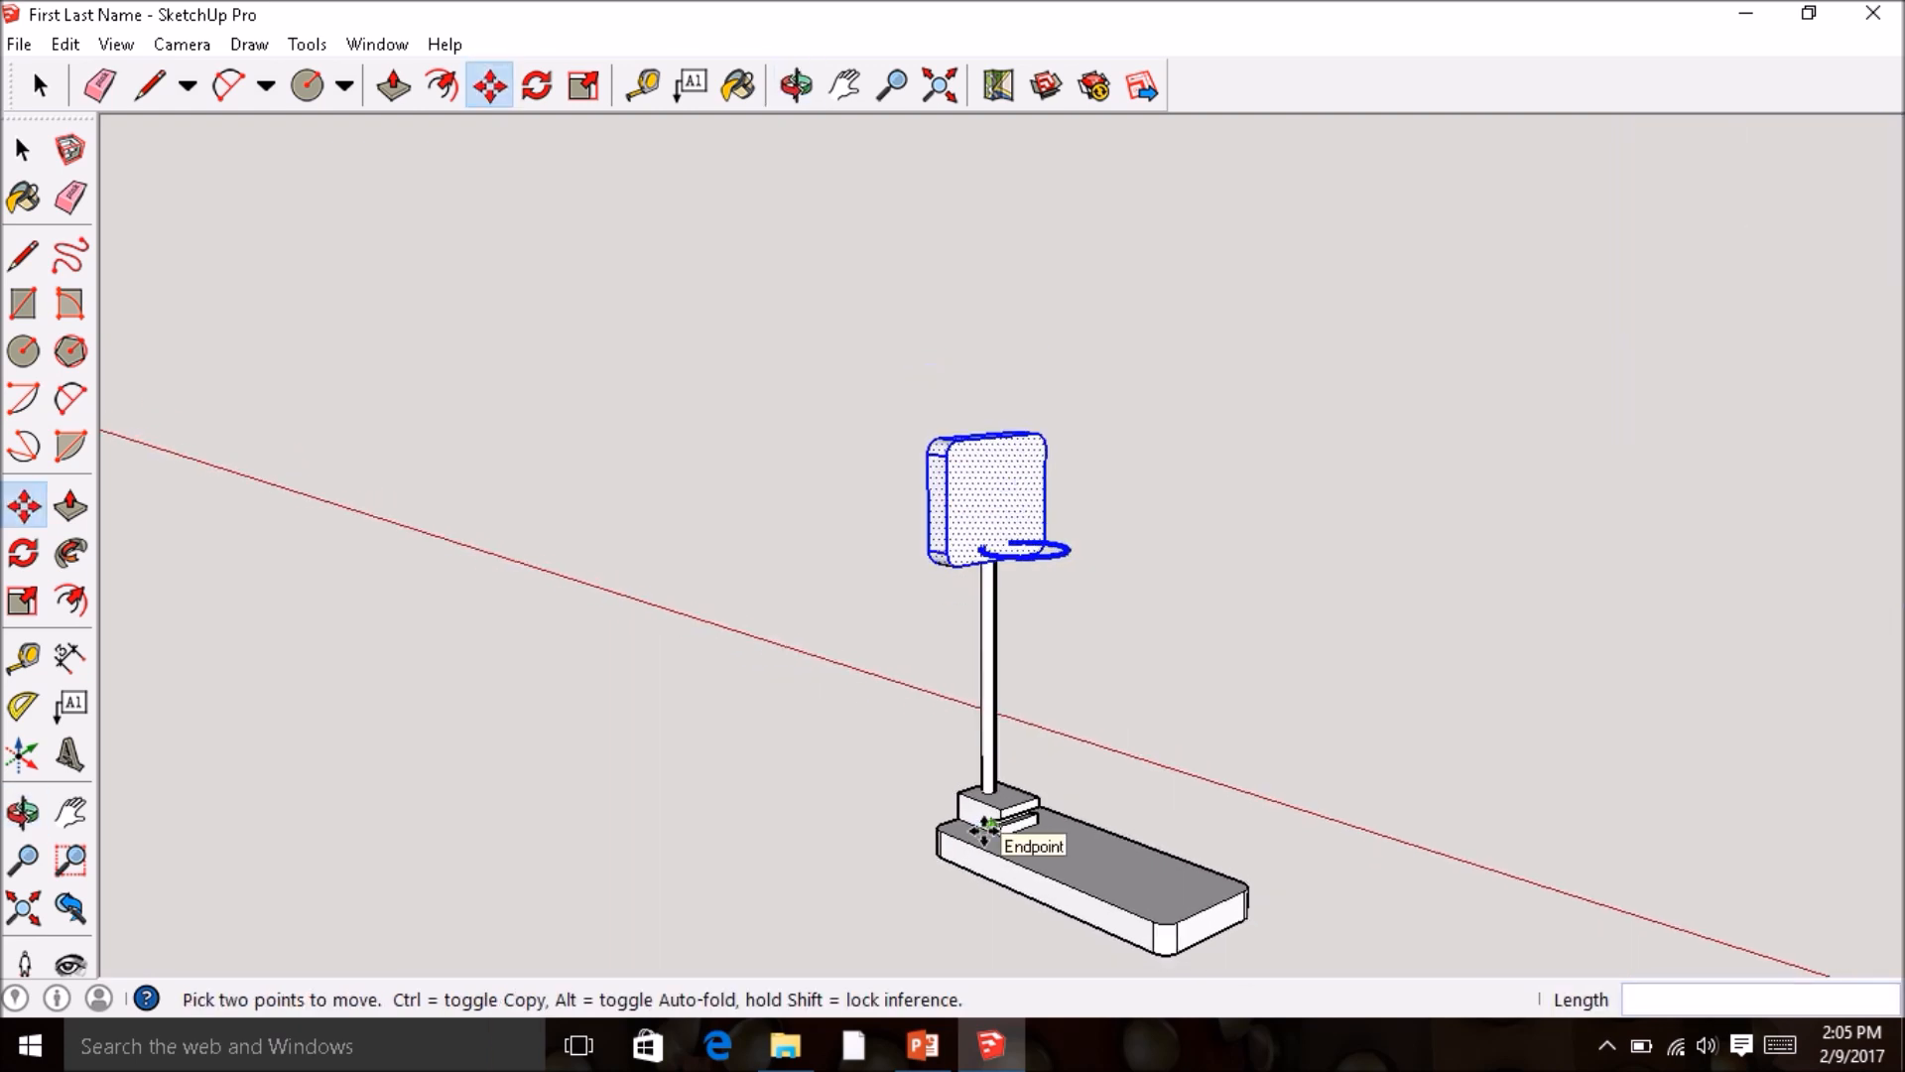
{"action": "left_click", "coordinate": [181, 43]}
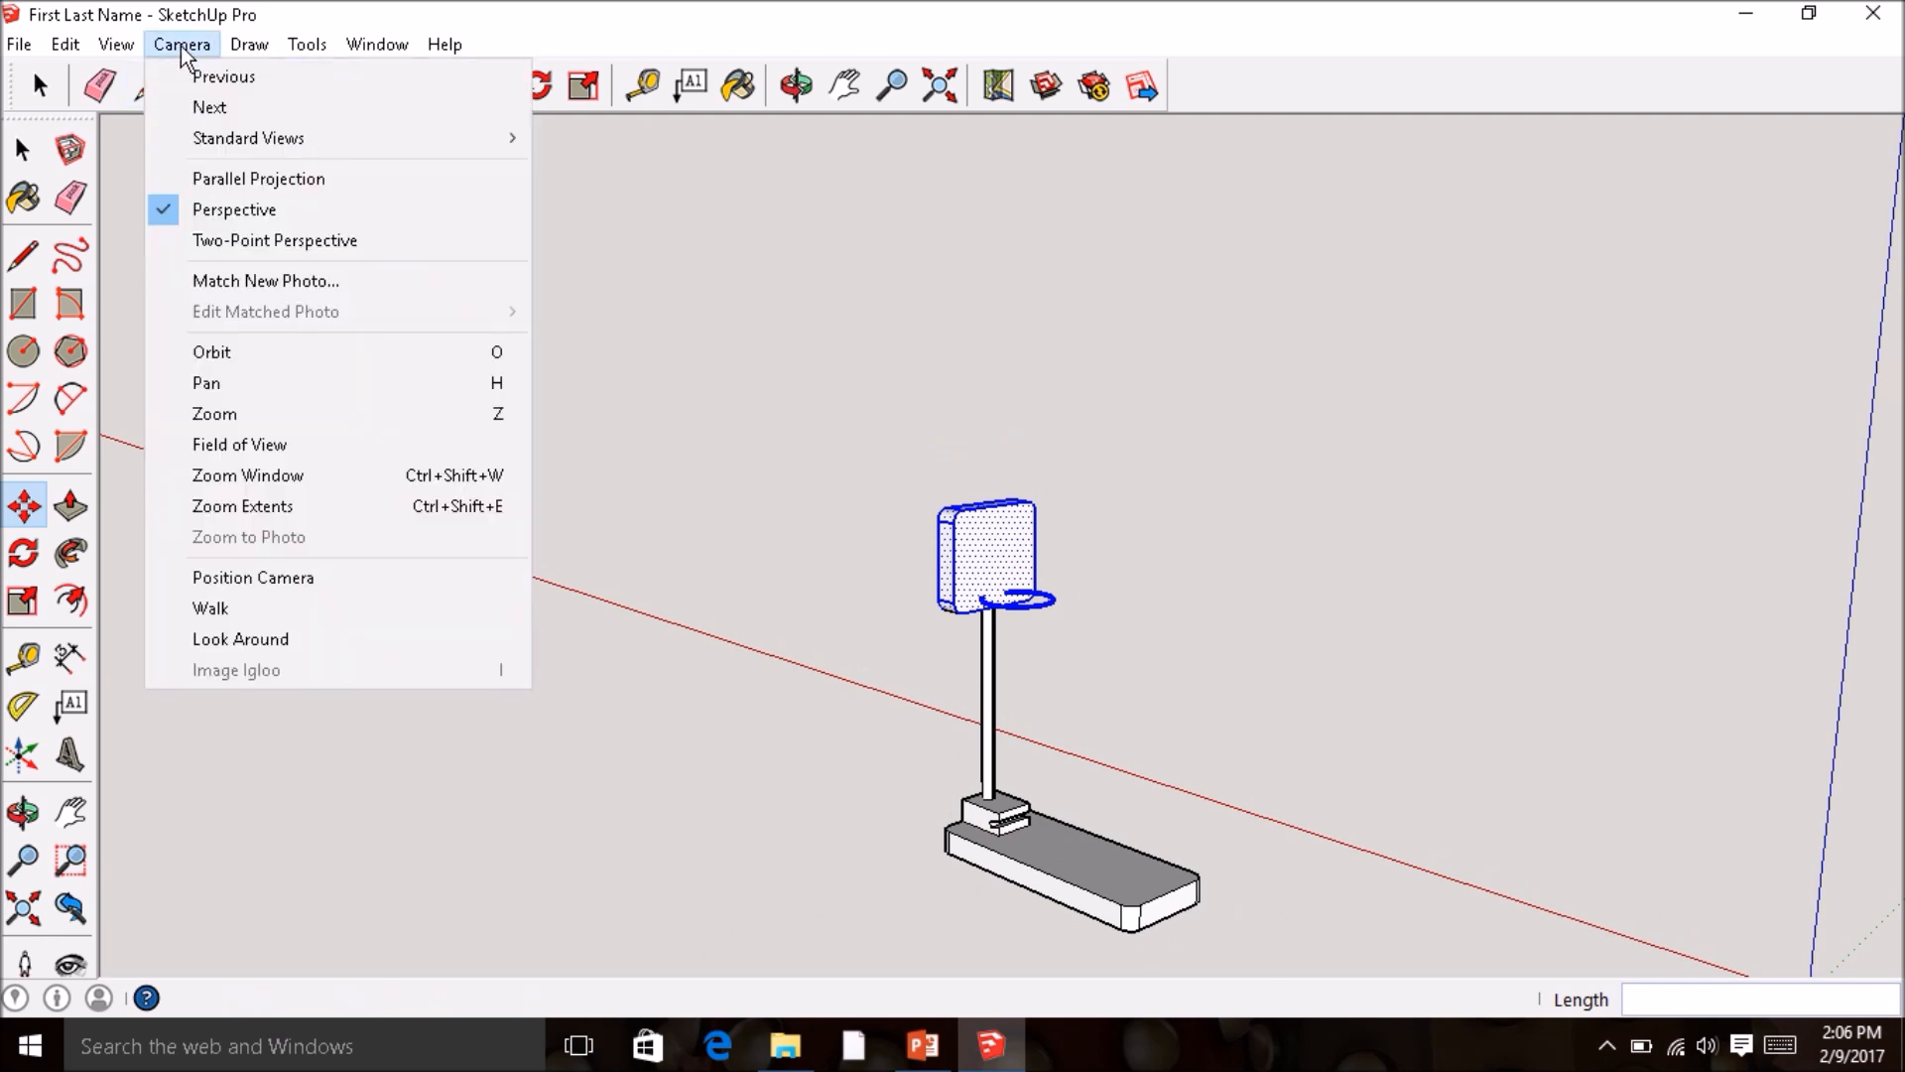
{"action": "left_click", "coordinate": [195, 504]}
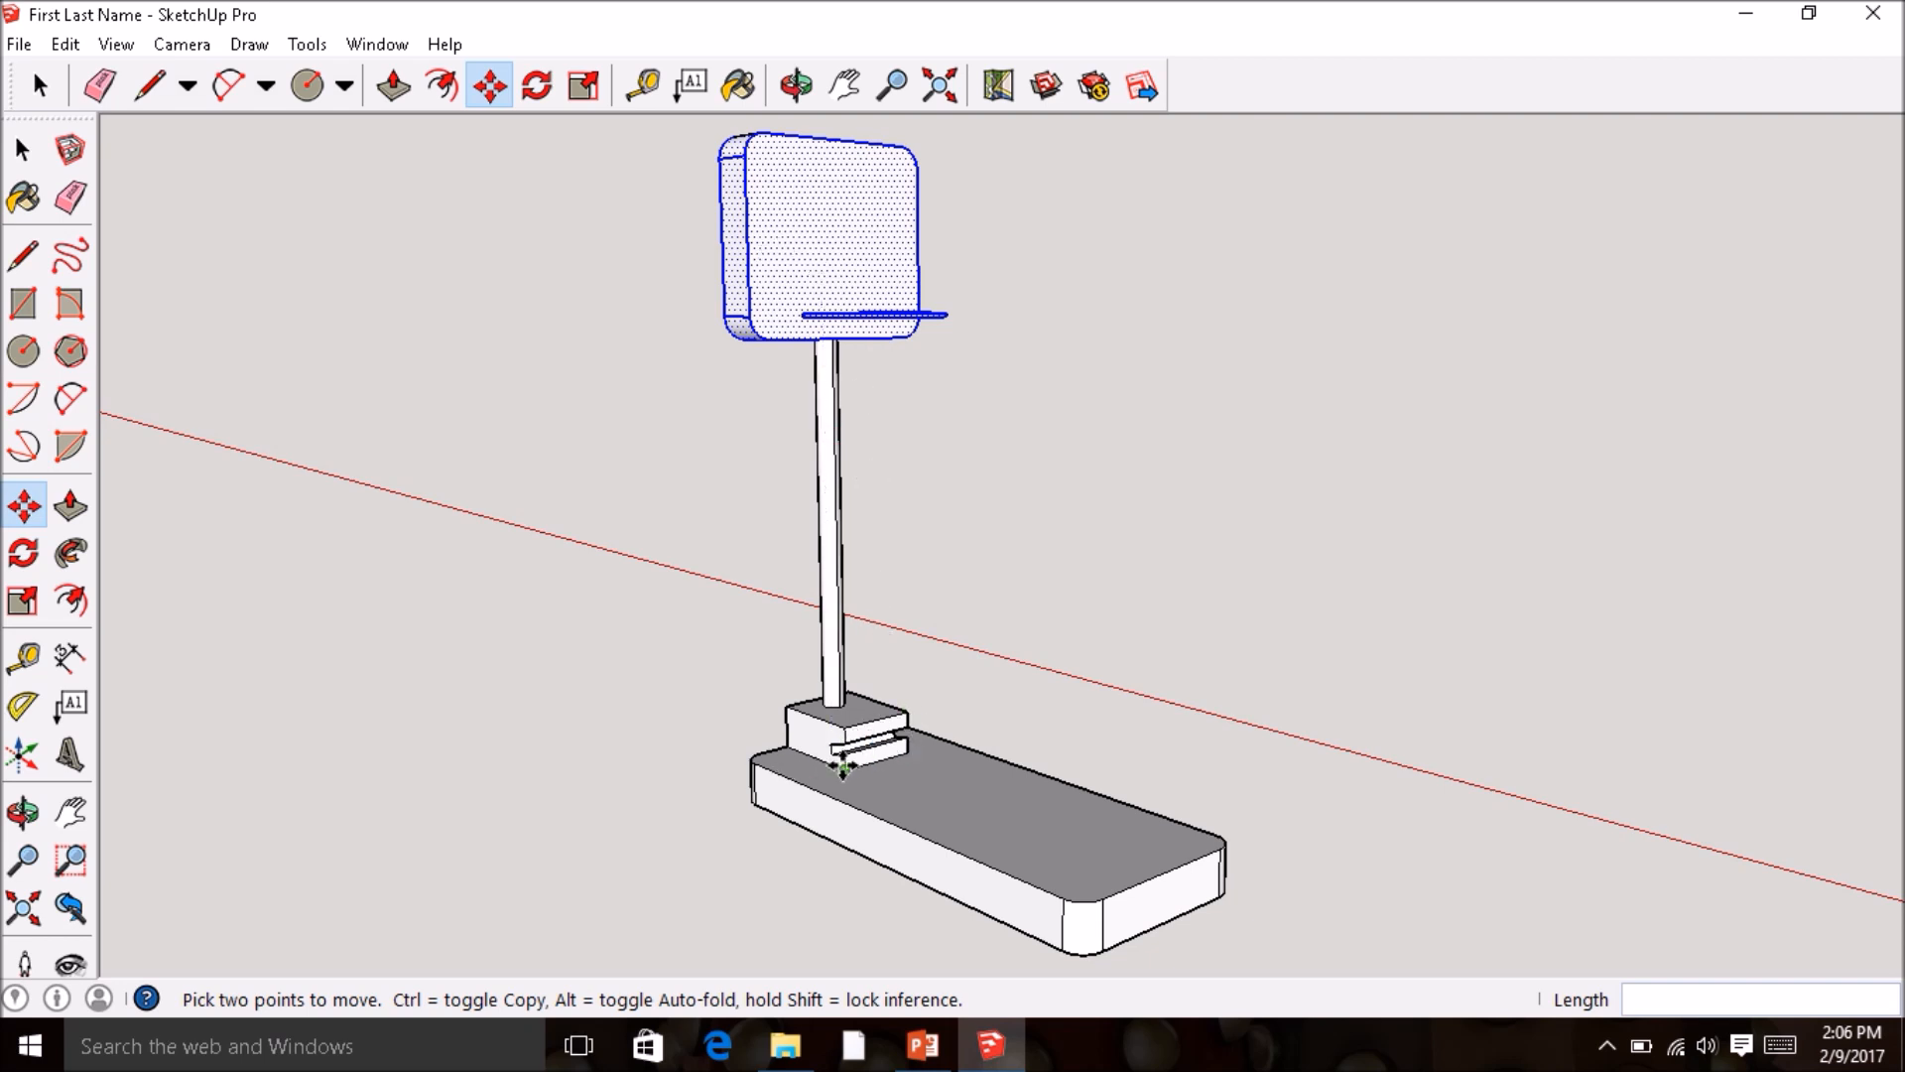
{"action": "middle_click_drag", "start_coordinate": [951, 717], "coordinate": [1148, 723]}
{"action": "middle_click_drag", "start_coordinate": [1006, 732], "coordinate": [1020, 730]}
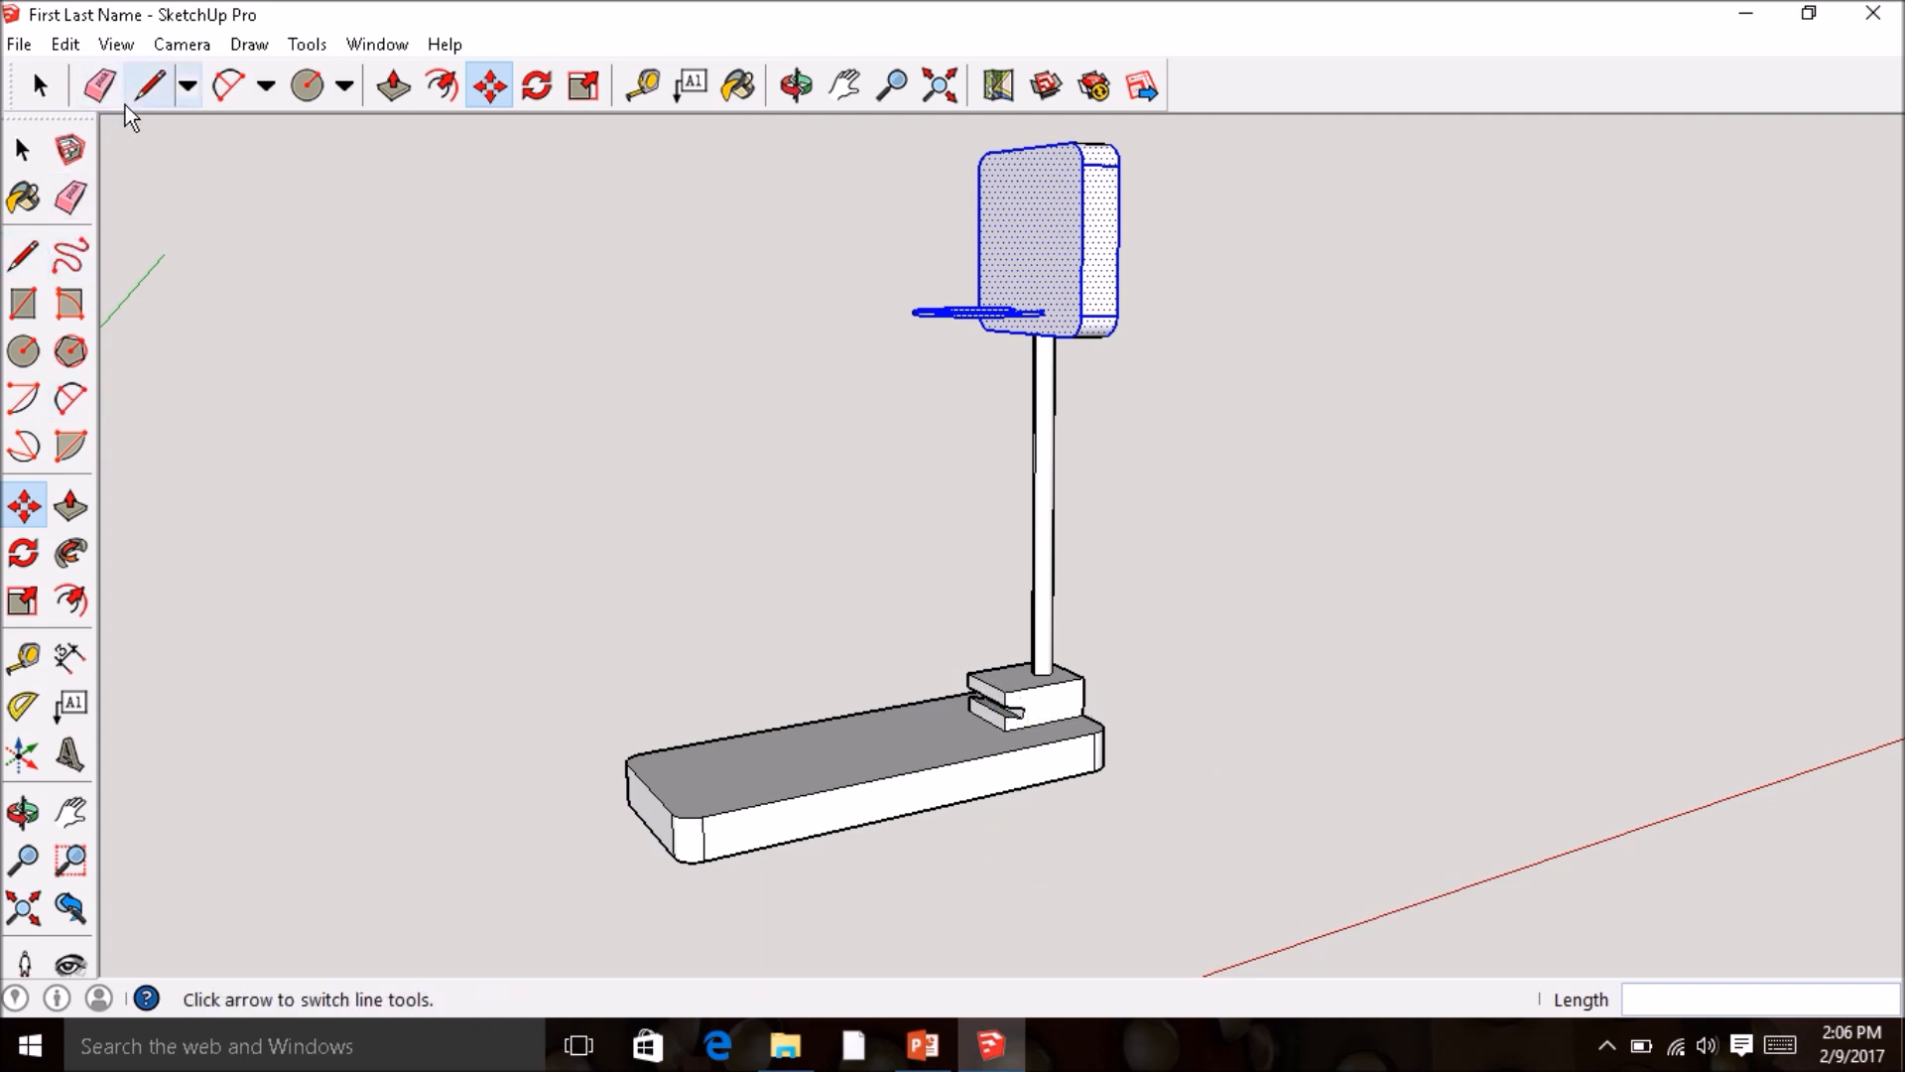
- Draw a 7 by 1.375 inch rectangle on the ground beside the basketball hoop's base
{"action": "left_click", "coordinate": [23, 308]}
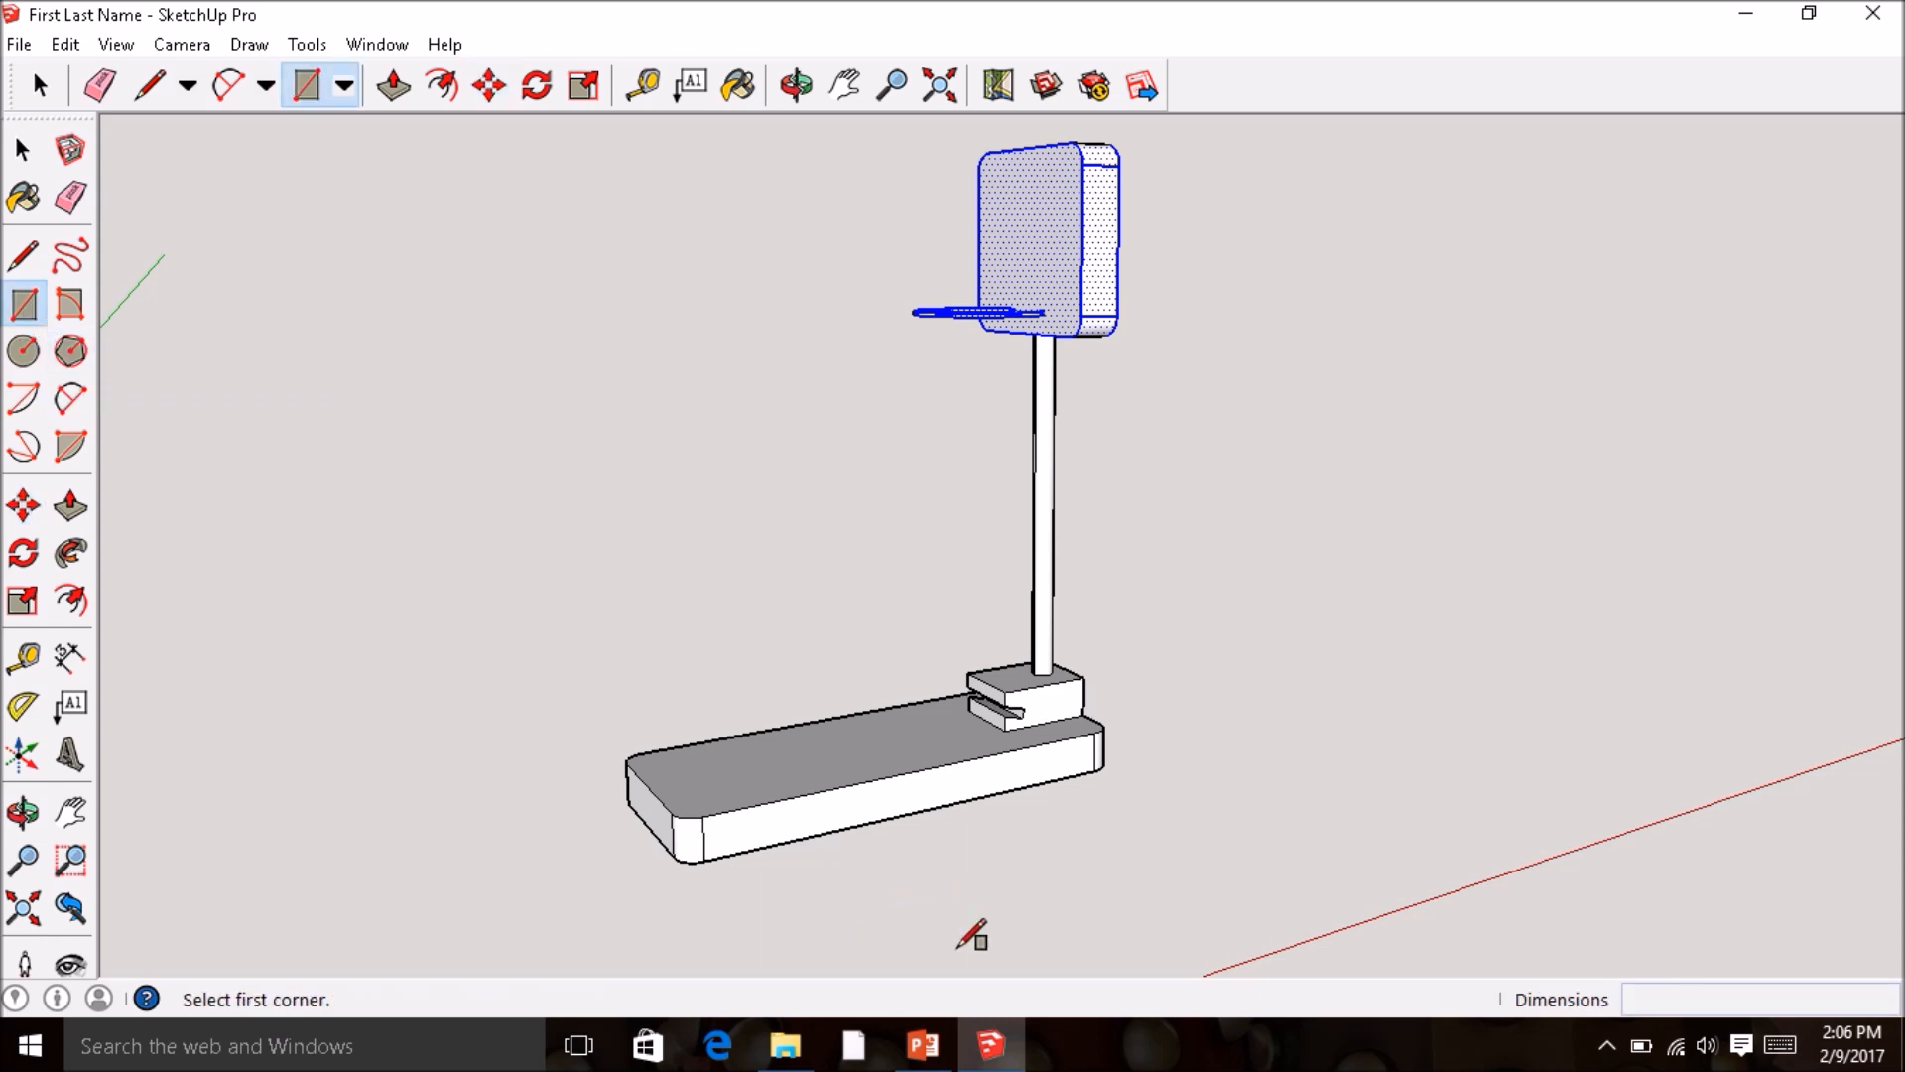
{"action": "middle_click_drag", "start_coordinate": [987, 850], "coordinate": [1126, 923]}
{"action": "left_click", "coordinate": [1097, 943]}
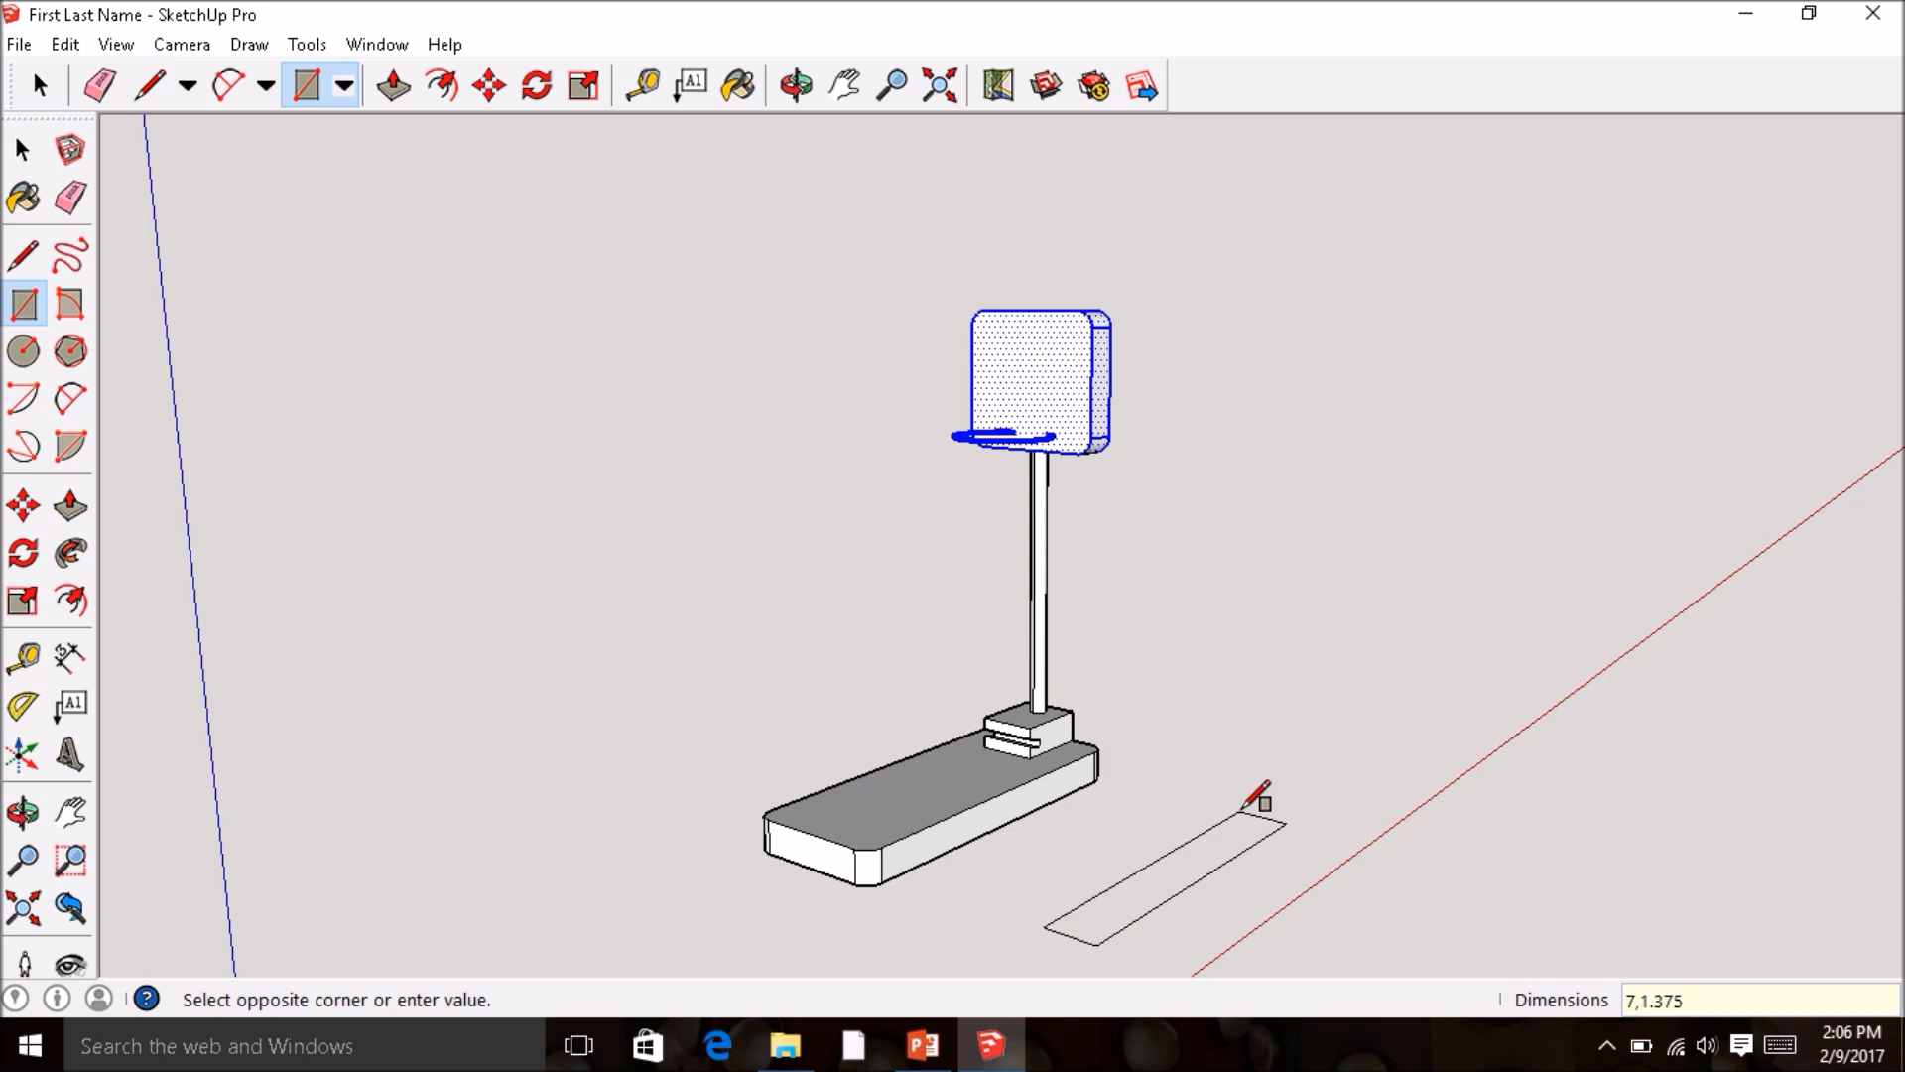
{"action": "key", "text": "Return"}
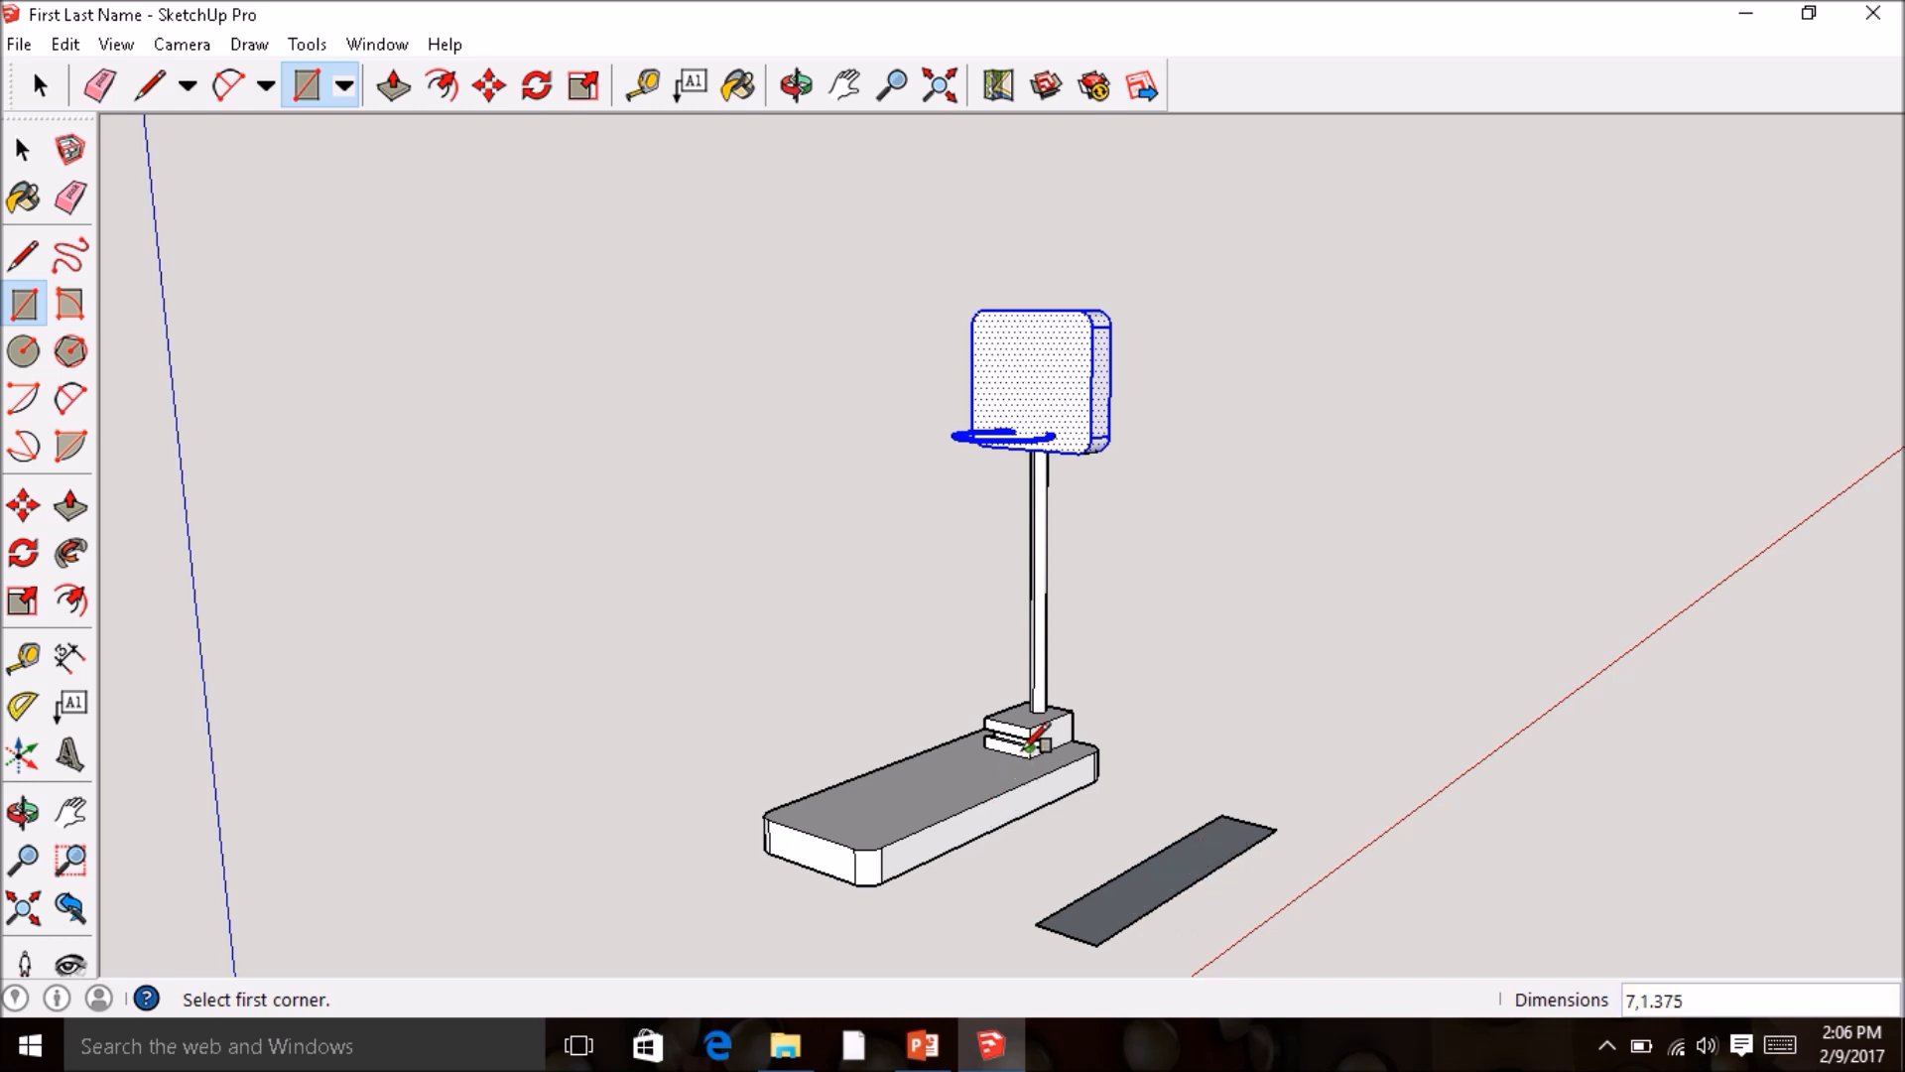
- Push/Pull the new rectangle up to a thickness of 1/8"
{"action": "left_click", "coordinate": [71, 510]}
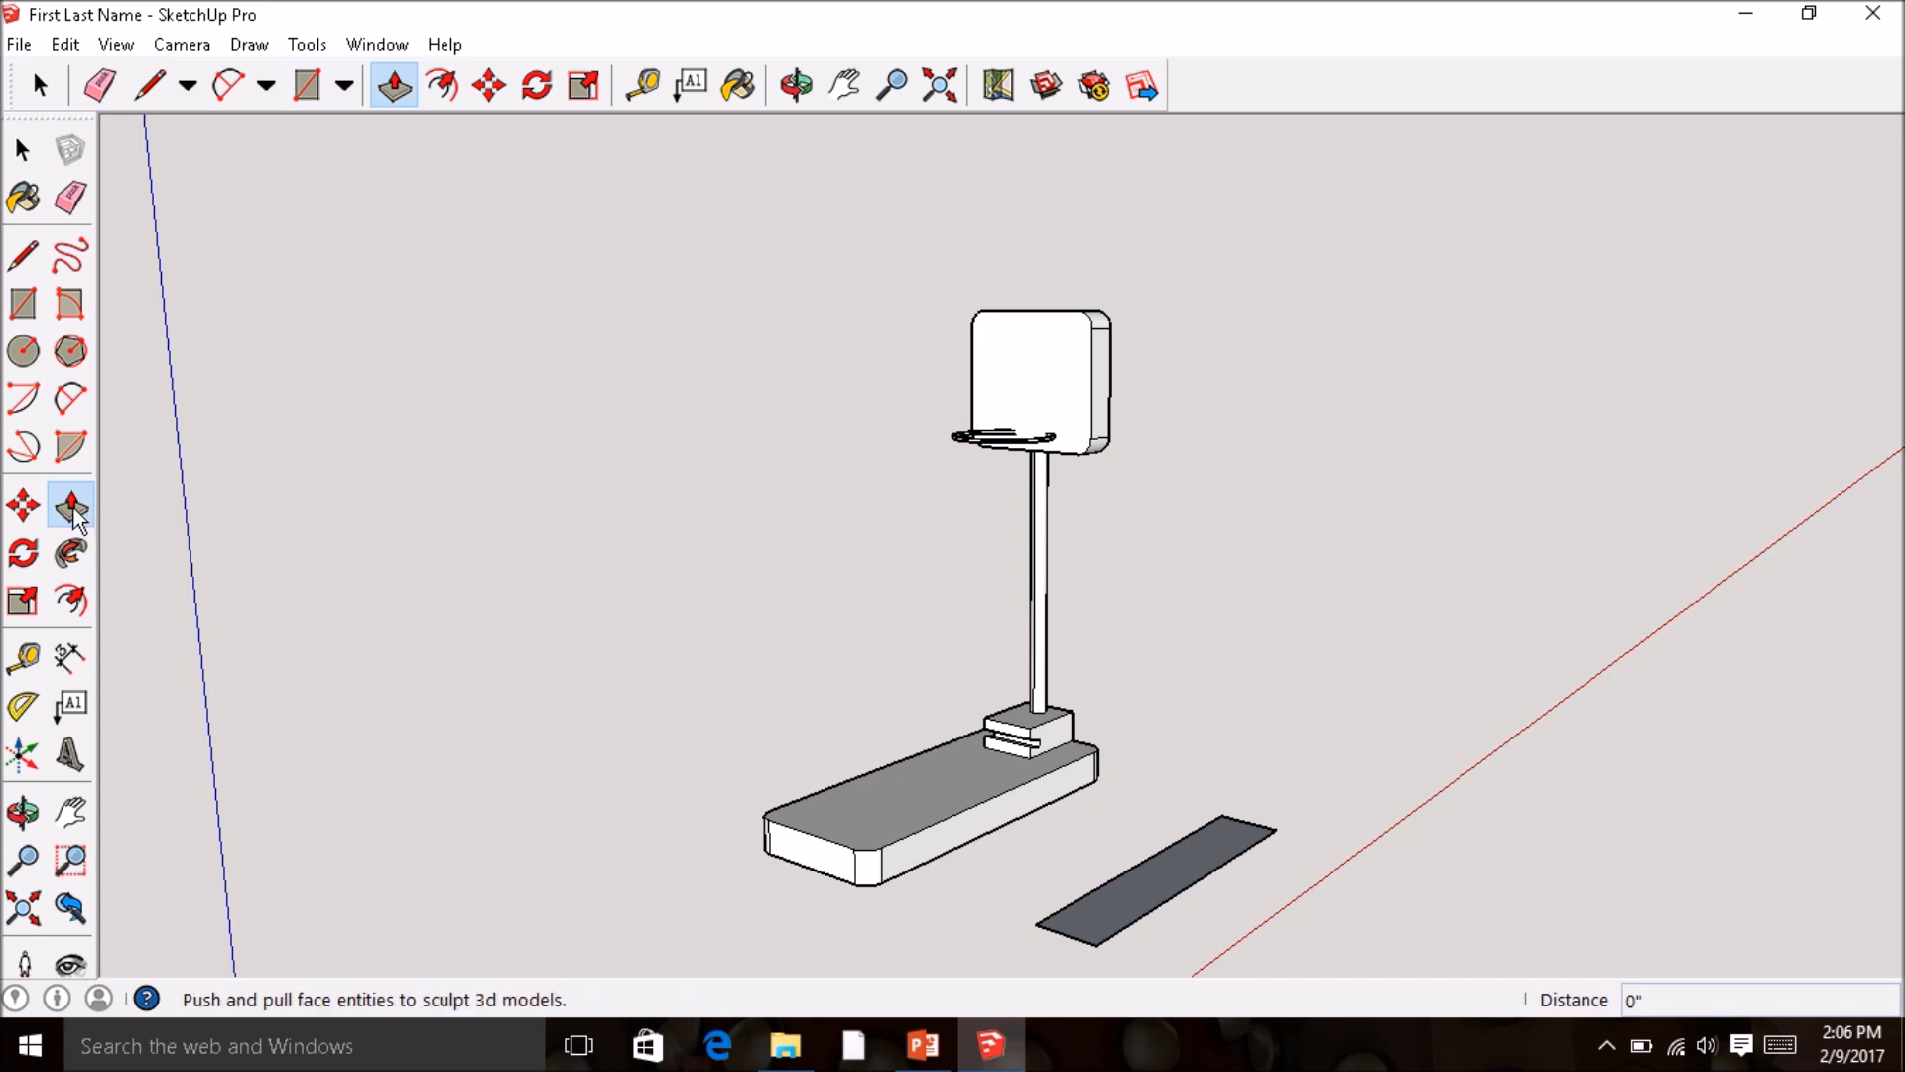
{"action": "left_click", "coordinate": [1163, 905]}
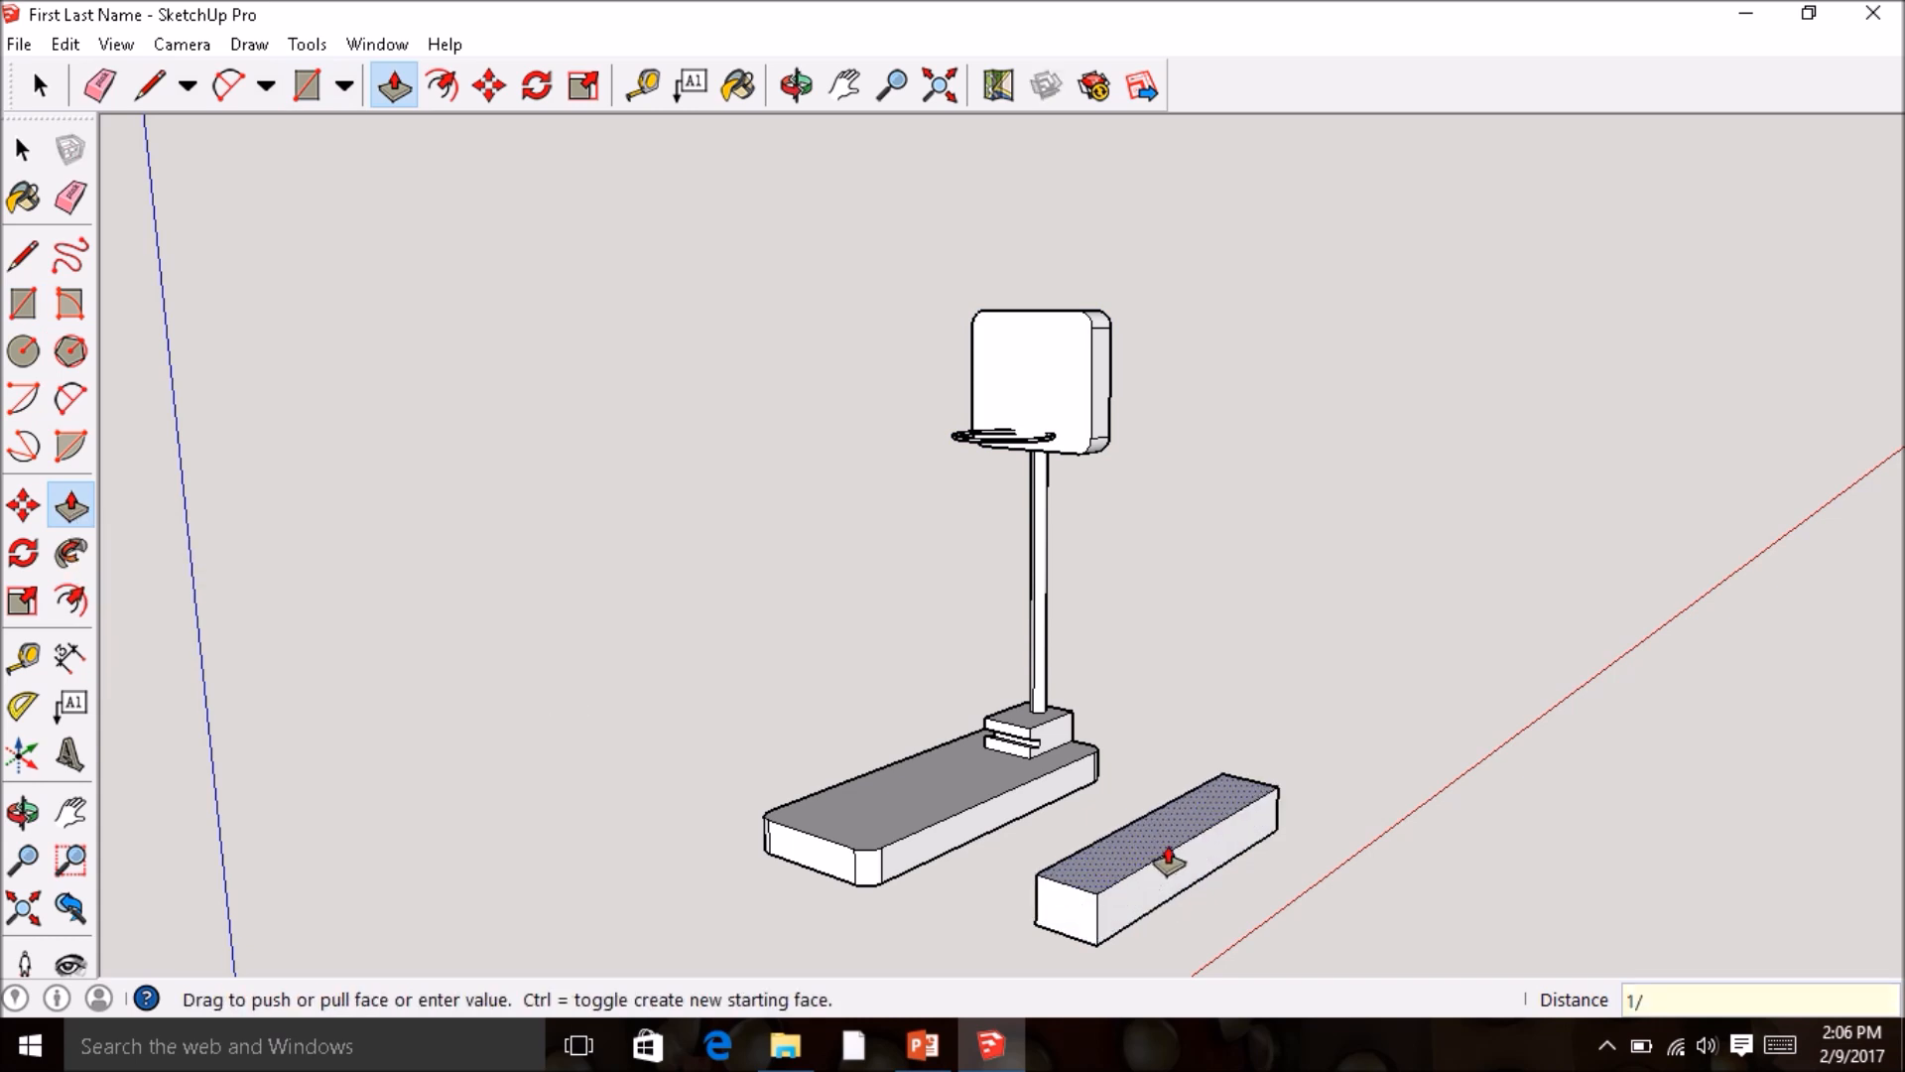
{"action": "type", "text": "1/8\""}
{"action": "key", "text": "Return"}
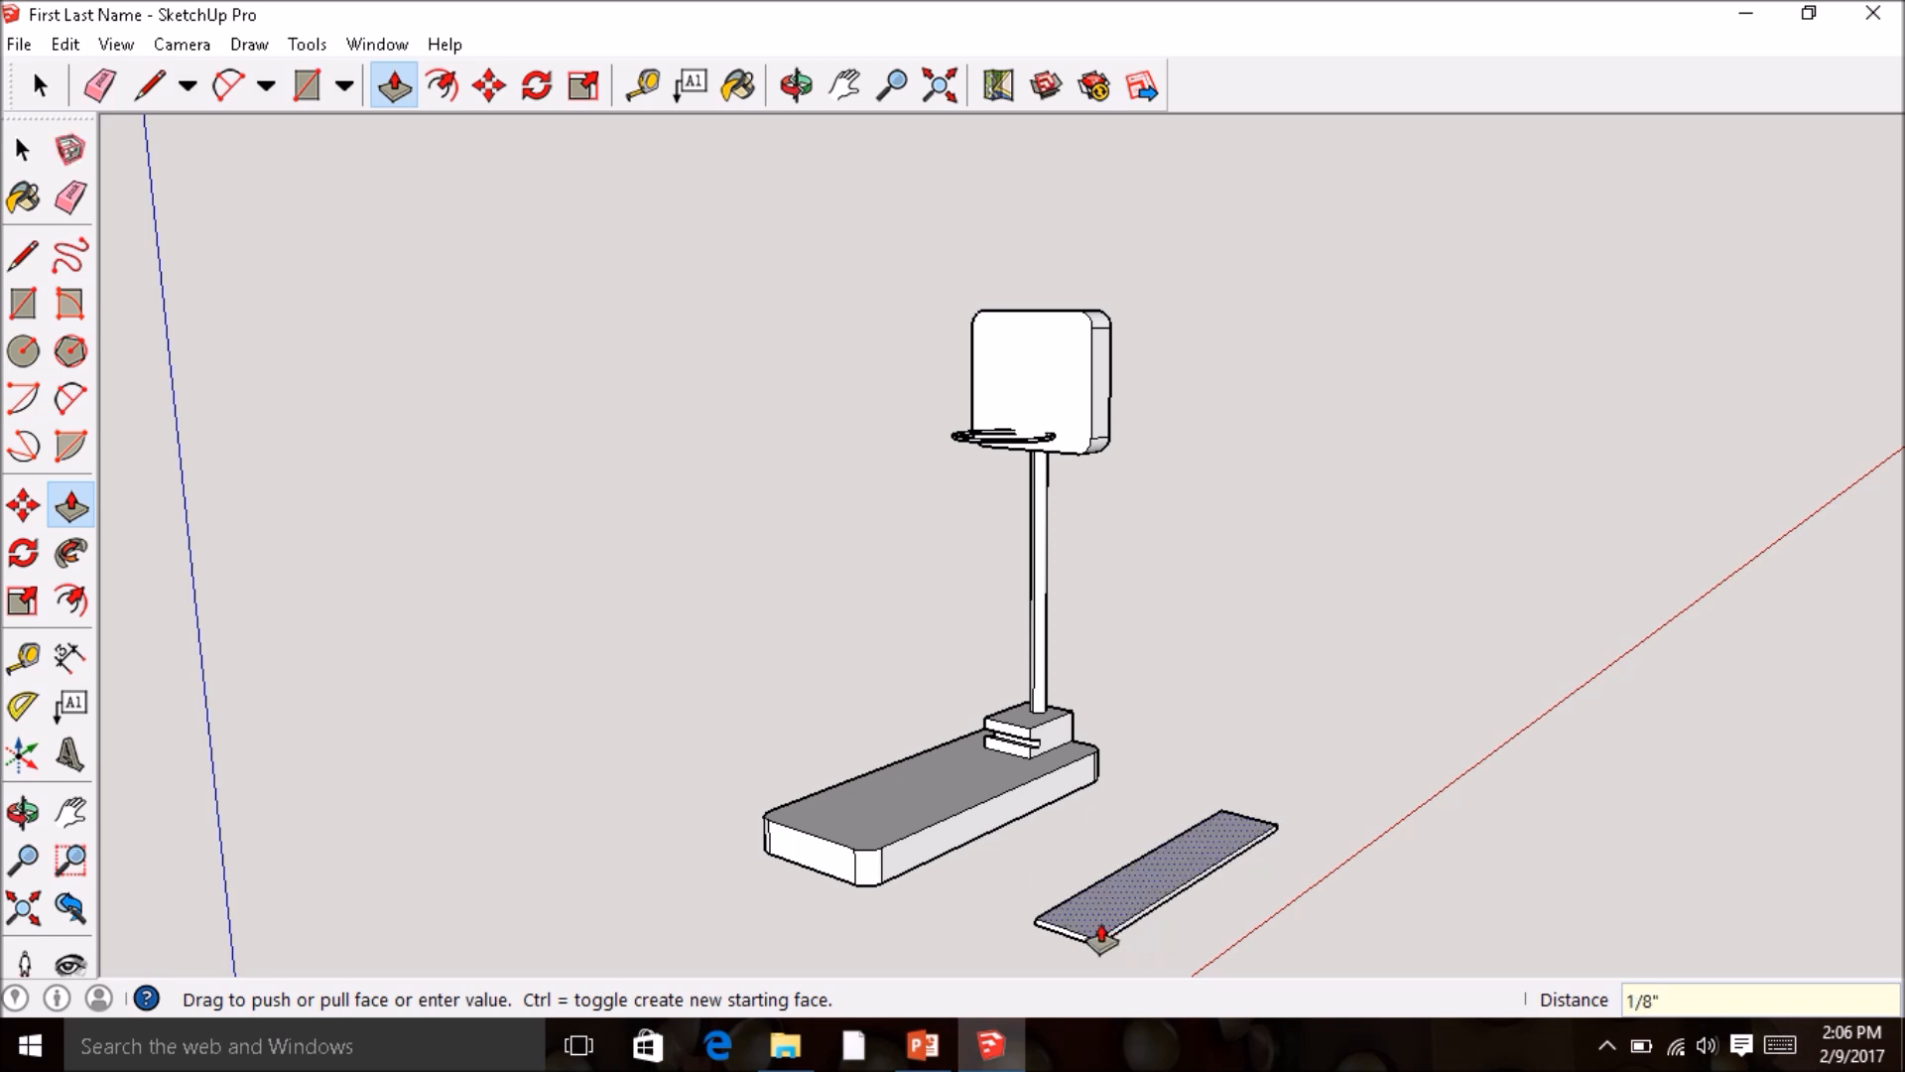
- Draw a 3/4" line inward across the strip's large face from the midpoint of its near short edge
{"action": "middle_click_drag", "start_coordinate": [1144, 961], "coordinate": [1344, 967]}
{"action": "scroll", "coordinate": [967, 878], "scroll_direction": "up", "scroll_amount": 3}
{"action": "scroll", "coordinate": [1559, 943], "scroll_direction": "up", "scroll_amount": 5}
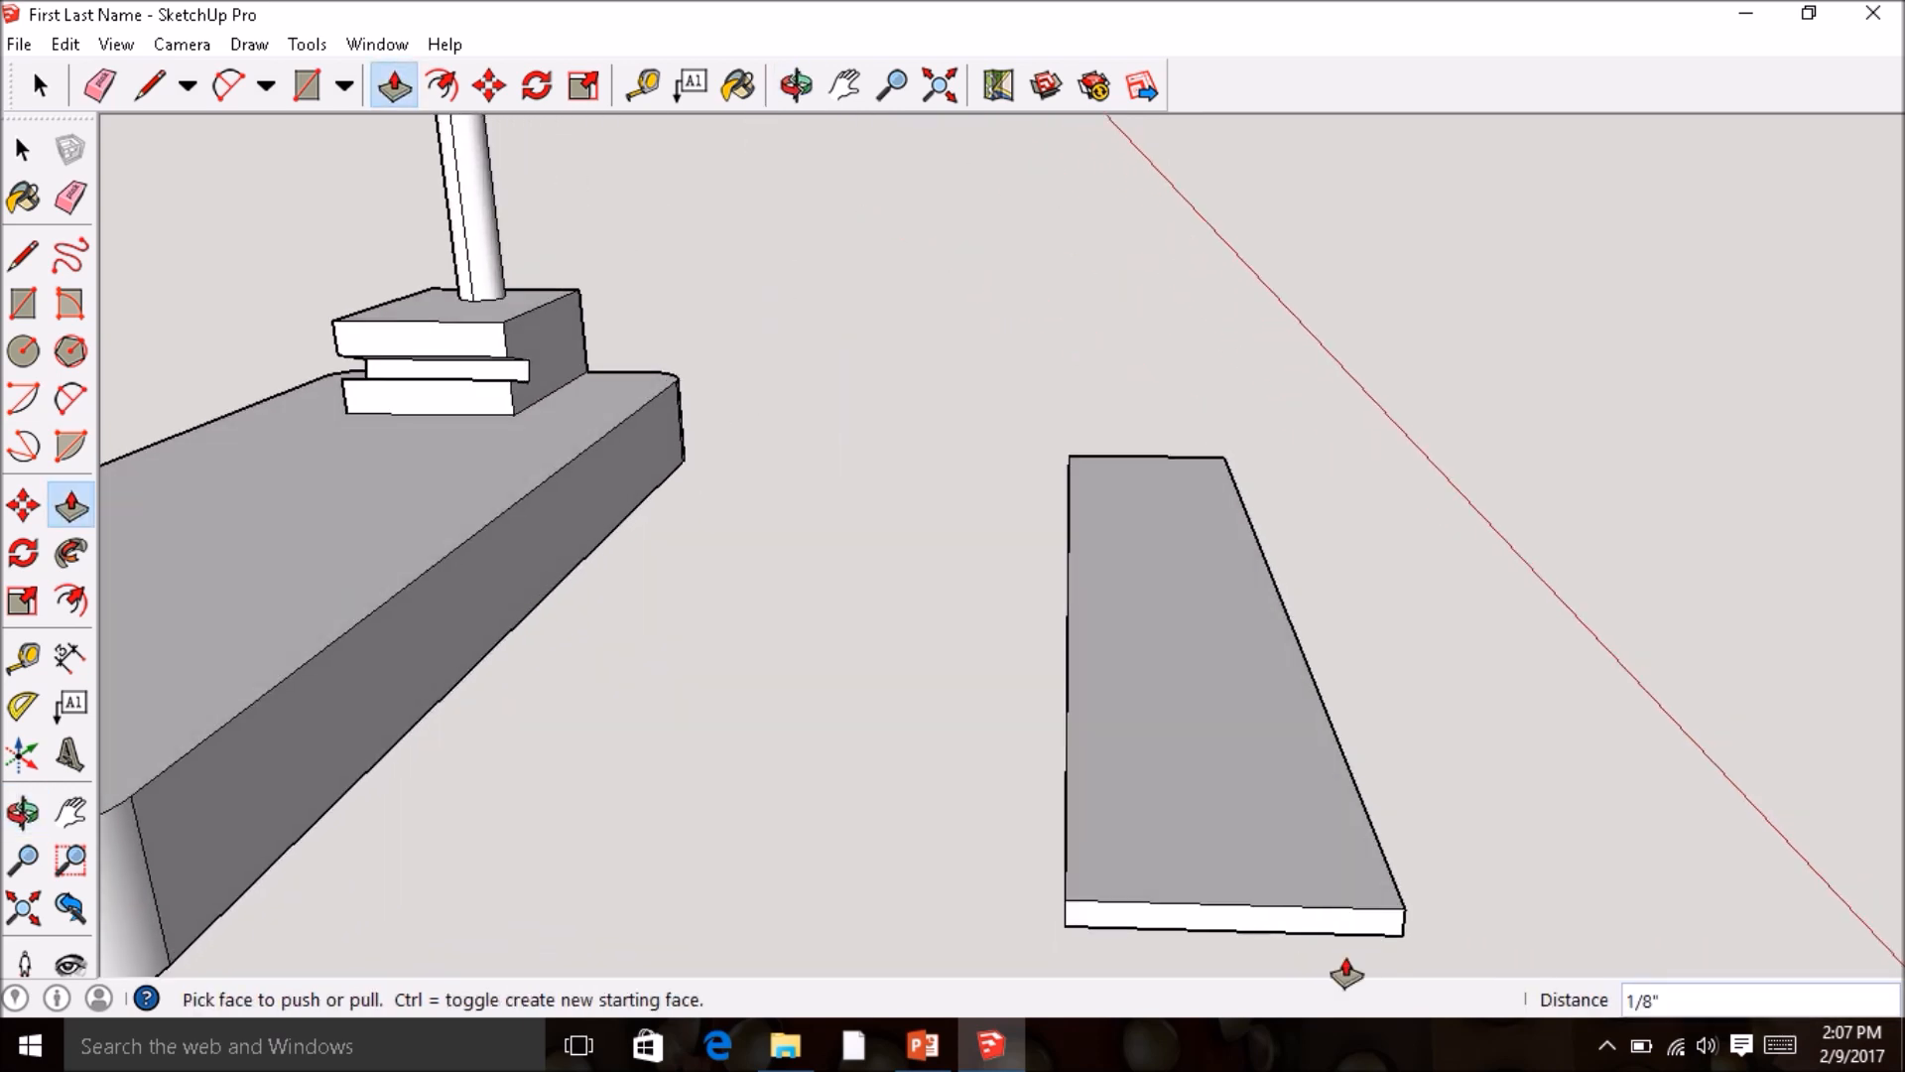
{"action": "left_click", "coordinate": [24, 256]}
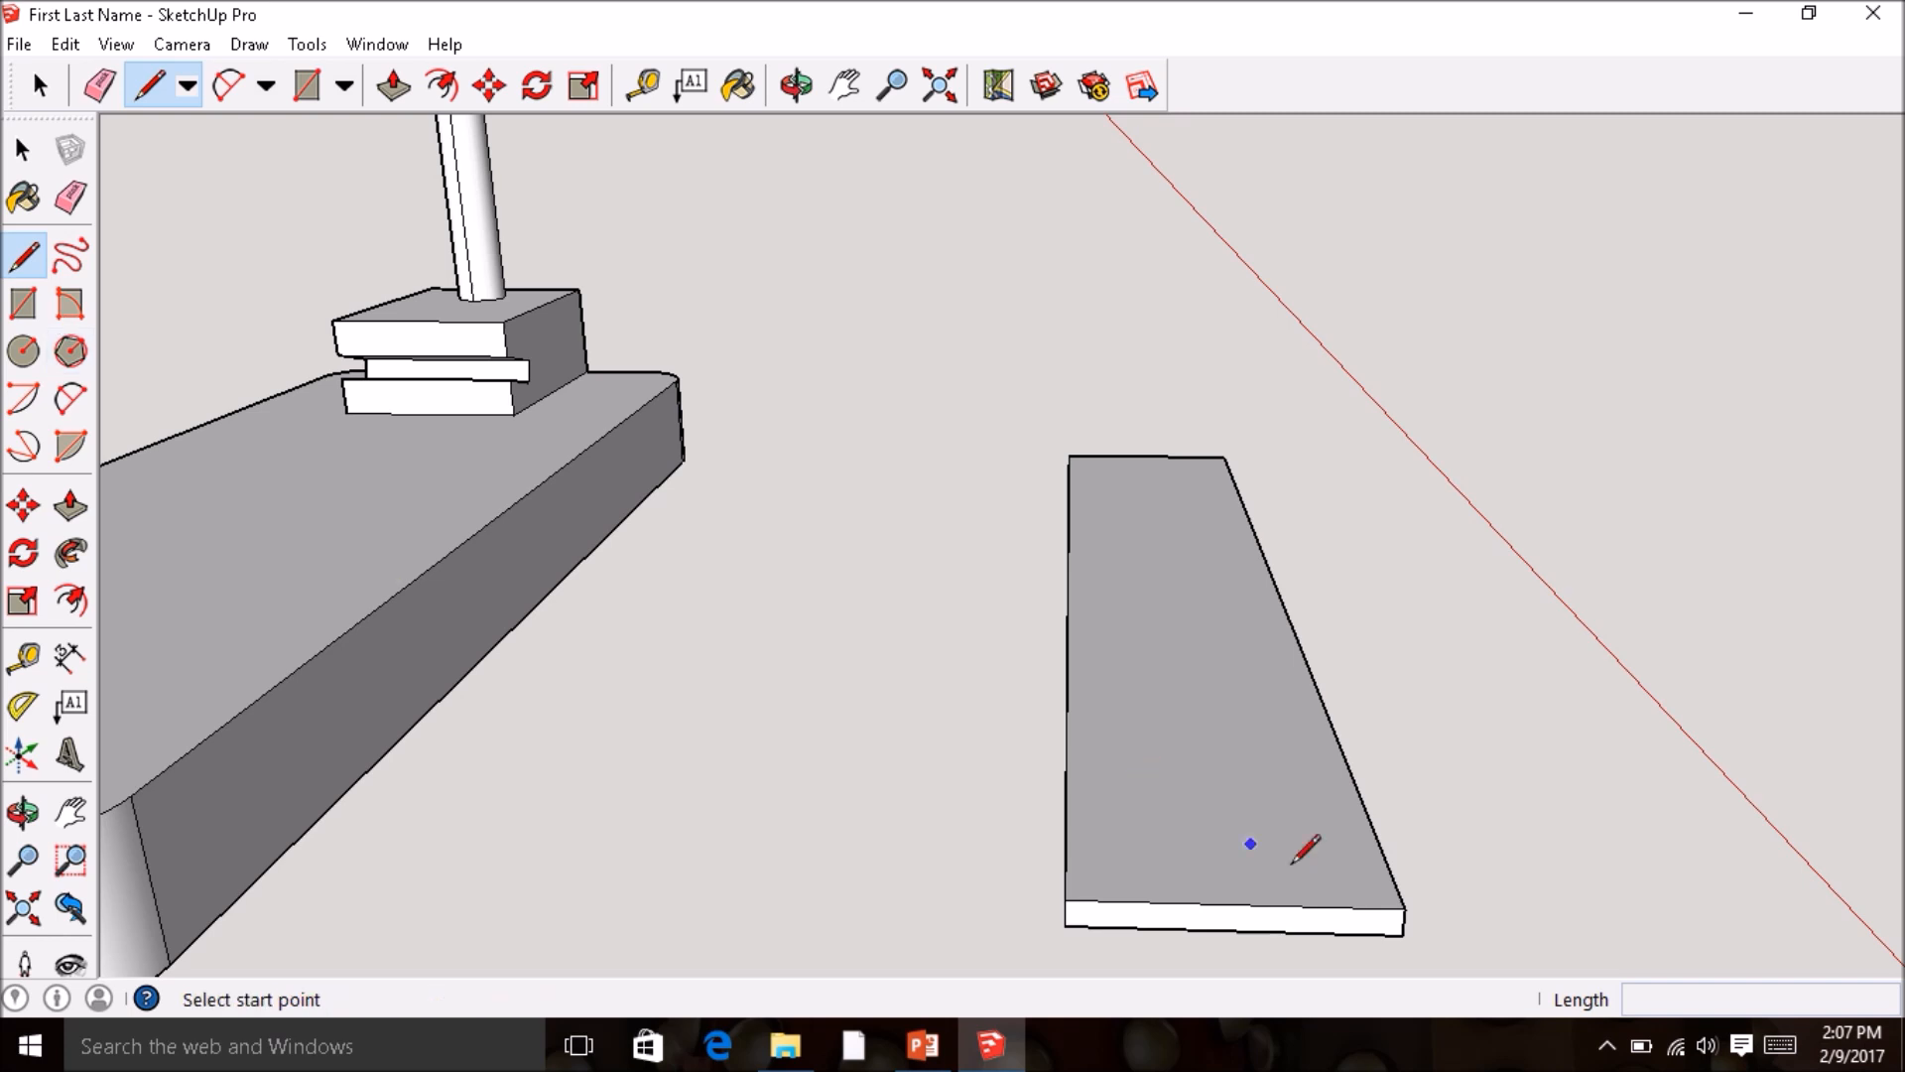
{"action": "left_click", "coordinate": [1234, 904]}
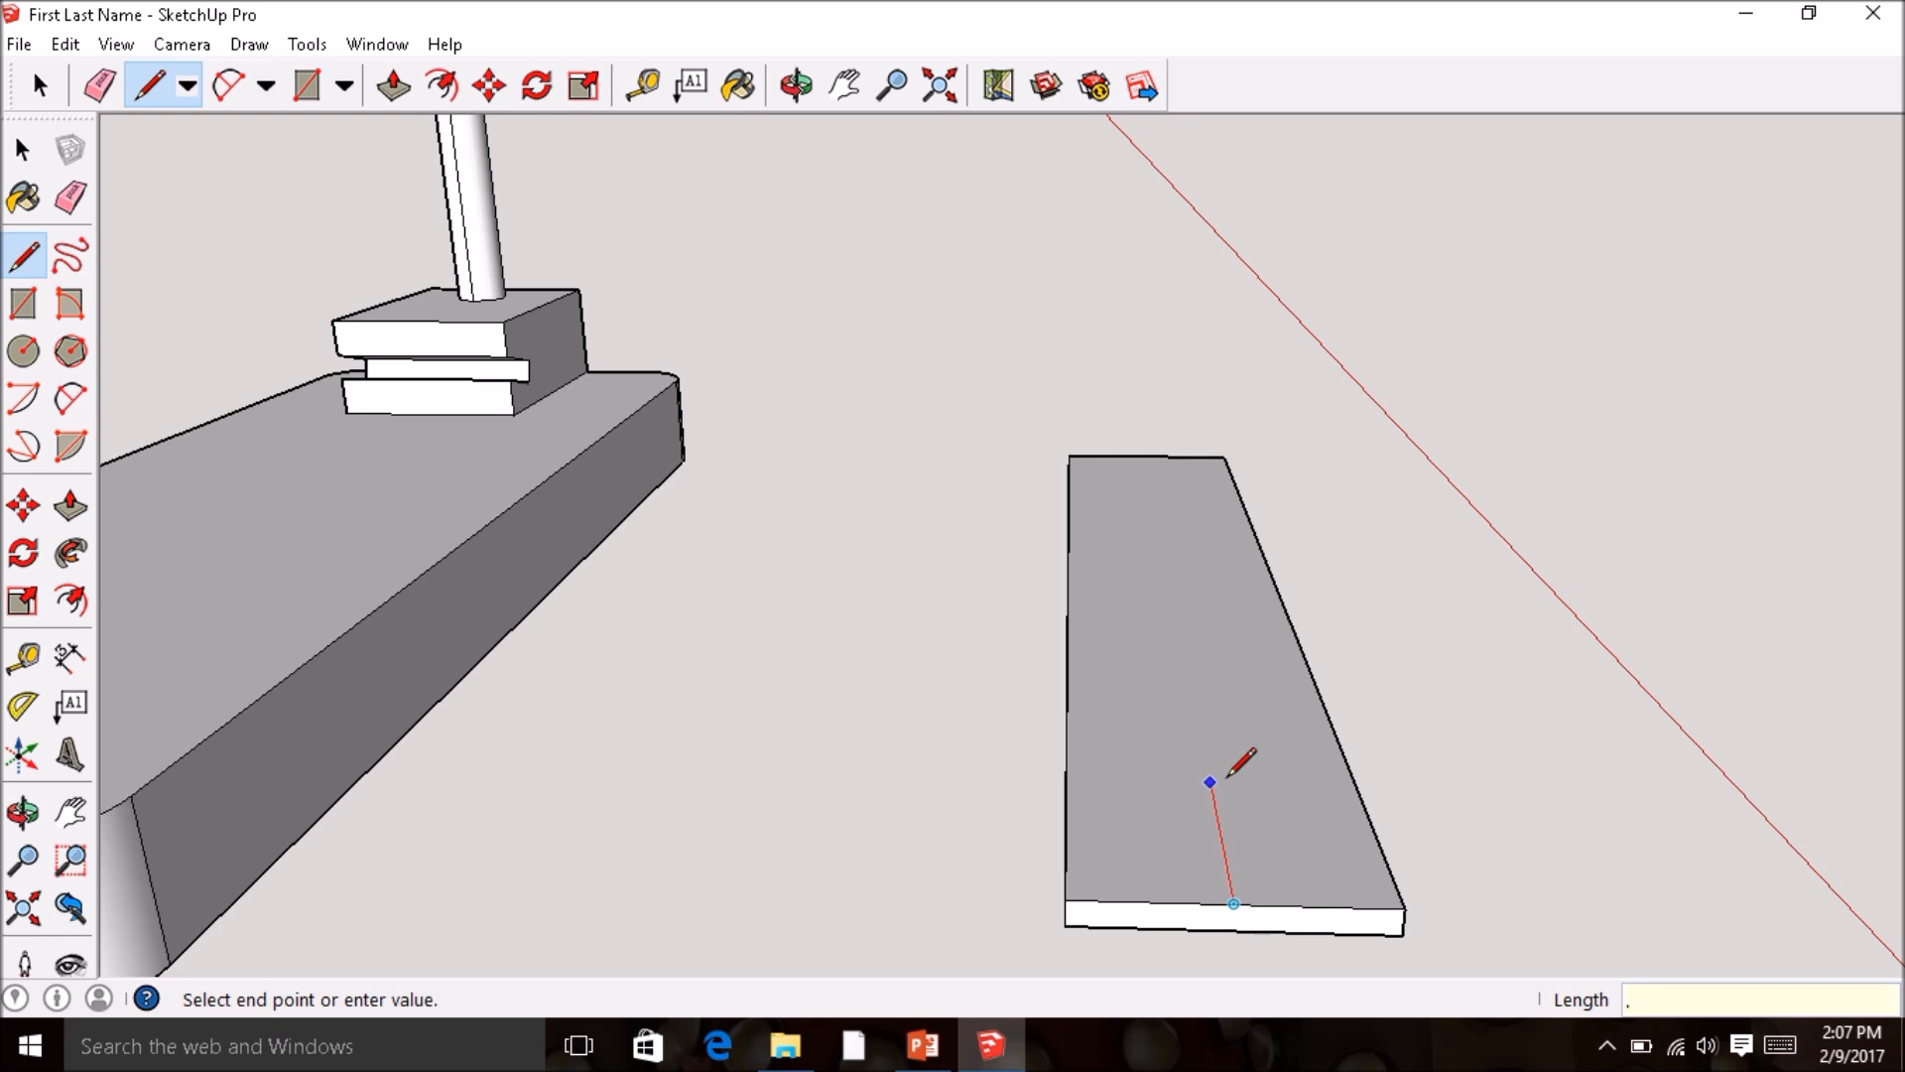
{"action": "key", "text": "Escape"}
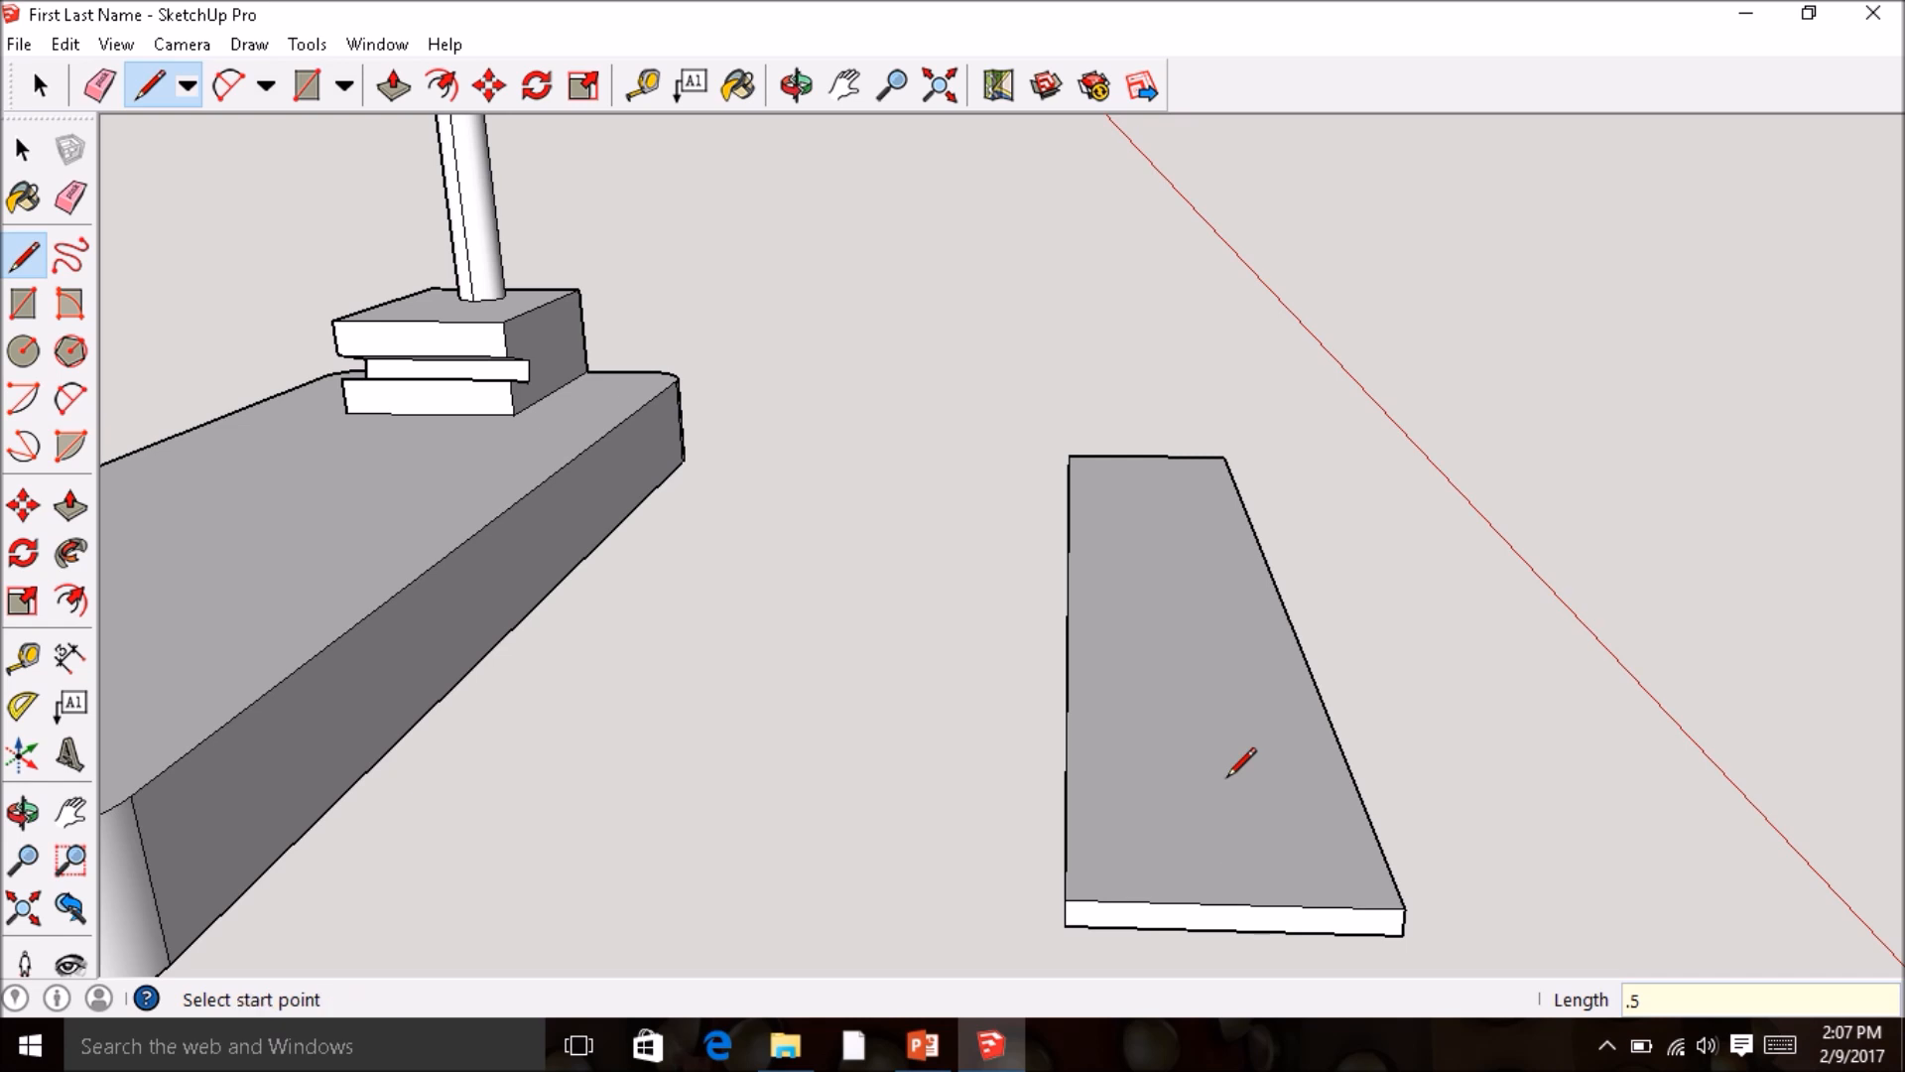
{"action": "left_click", "coordinate": [1233, 903]}
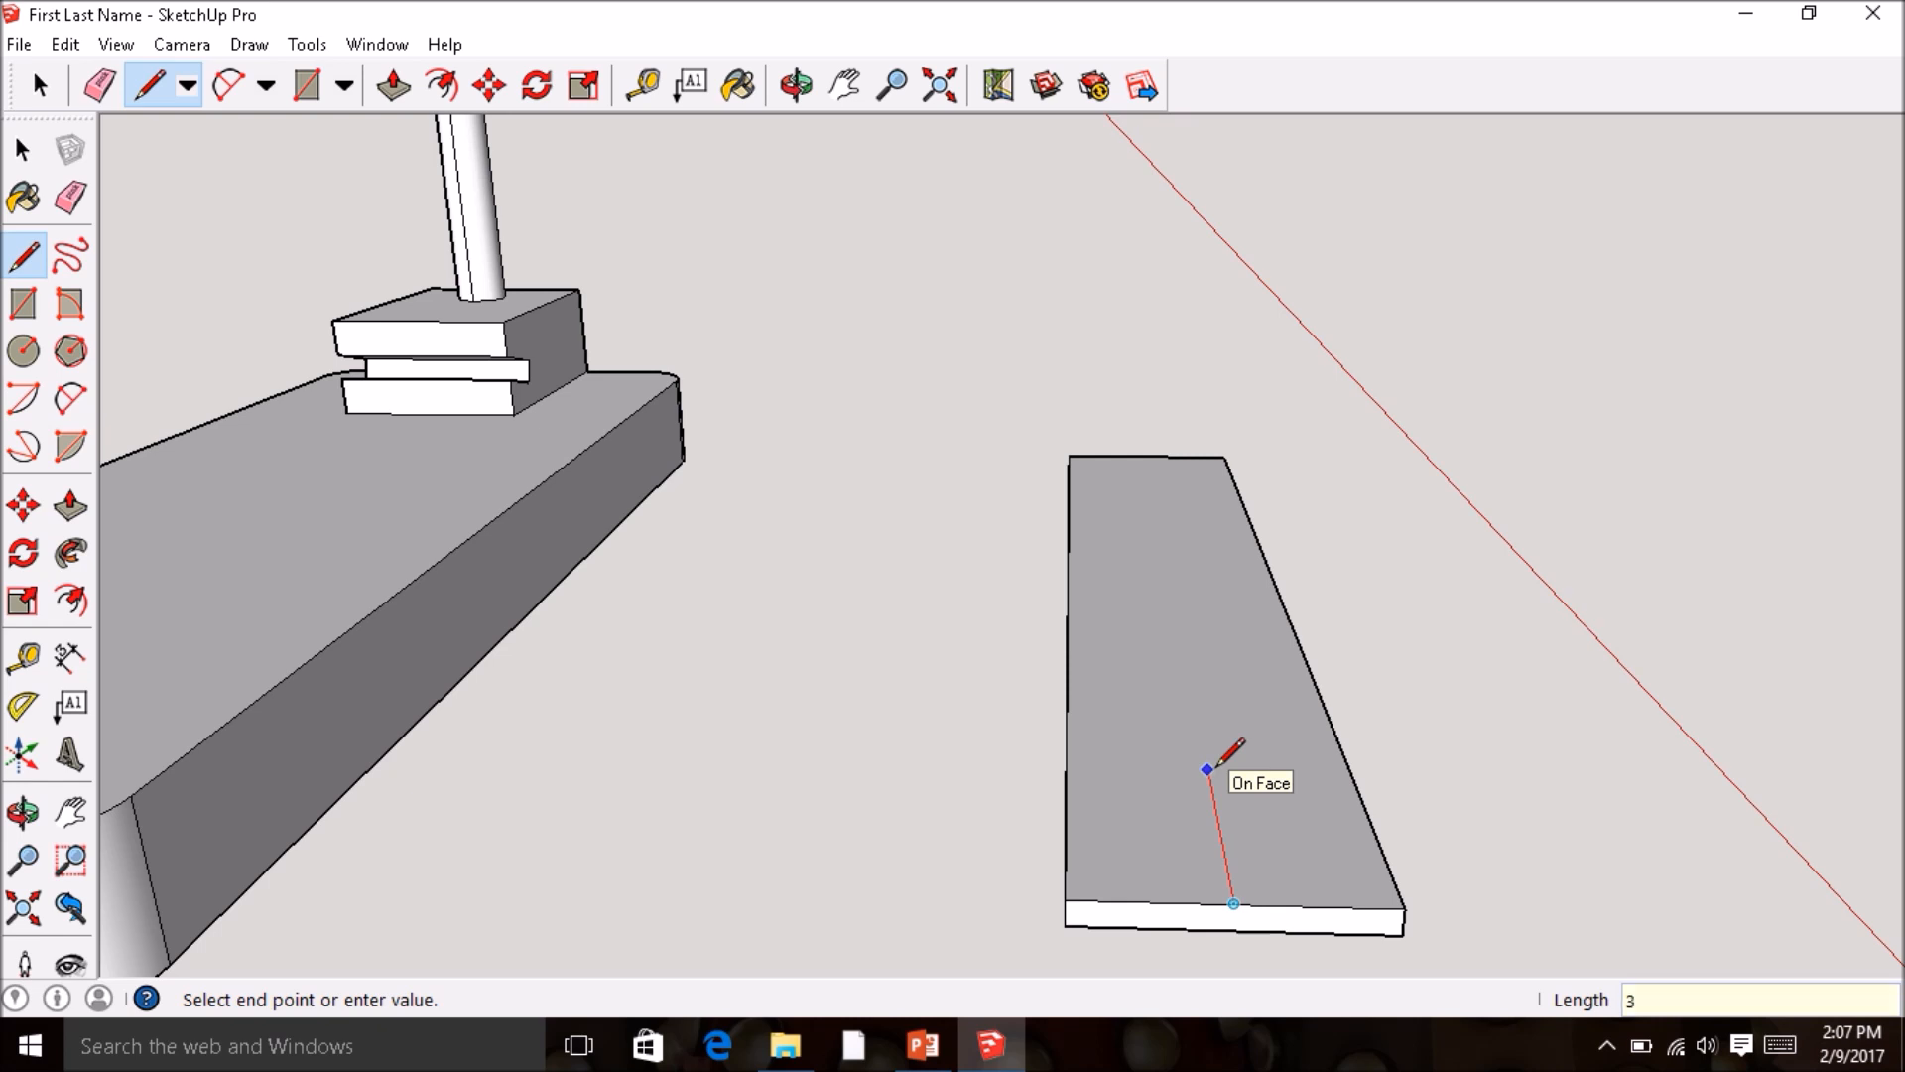
{"action": "type", "text": "3/4"}
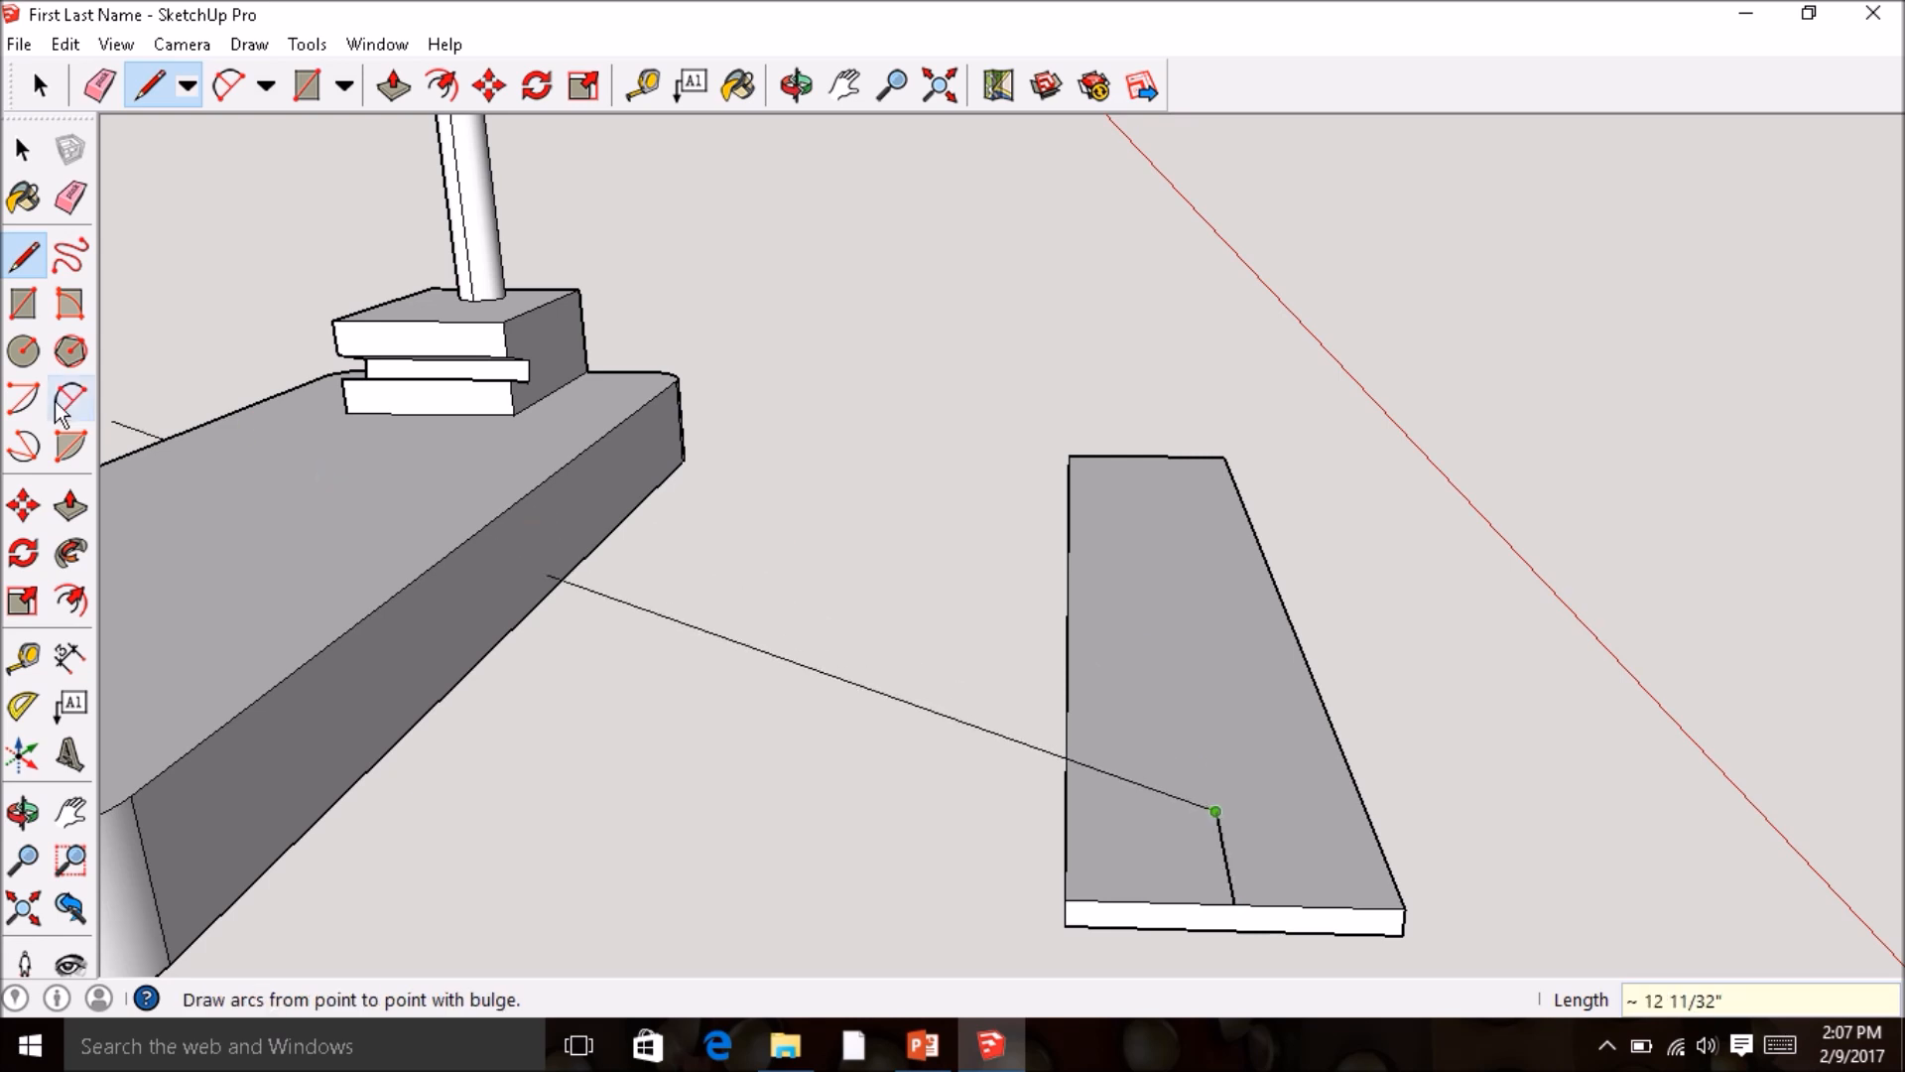
- Draw a circle of 5/16" radius centred on the inner end of the guide line, and erase that line
{"action": "left_click", "coordinate": [26, 358]}
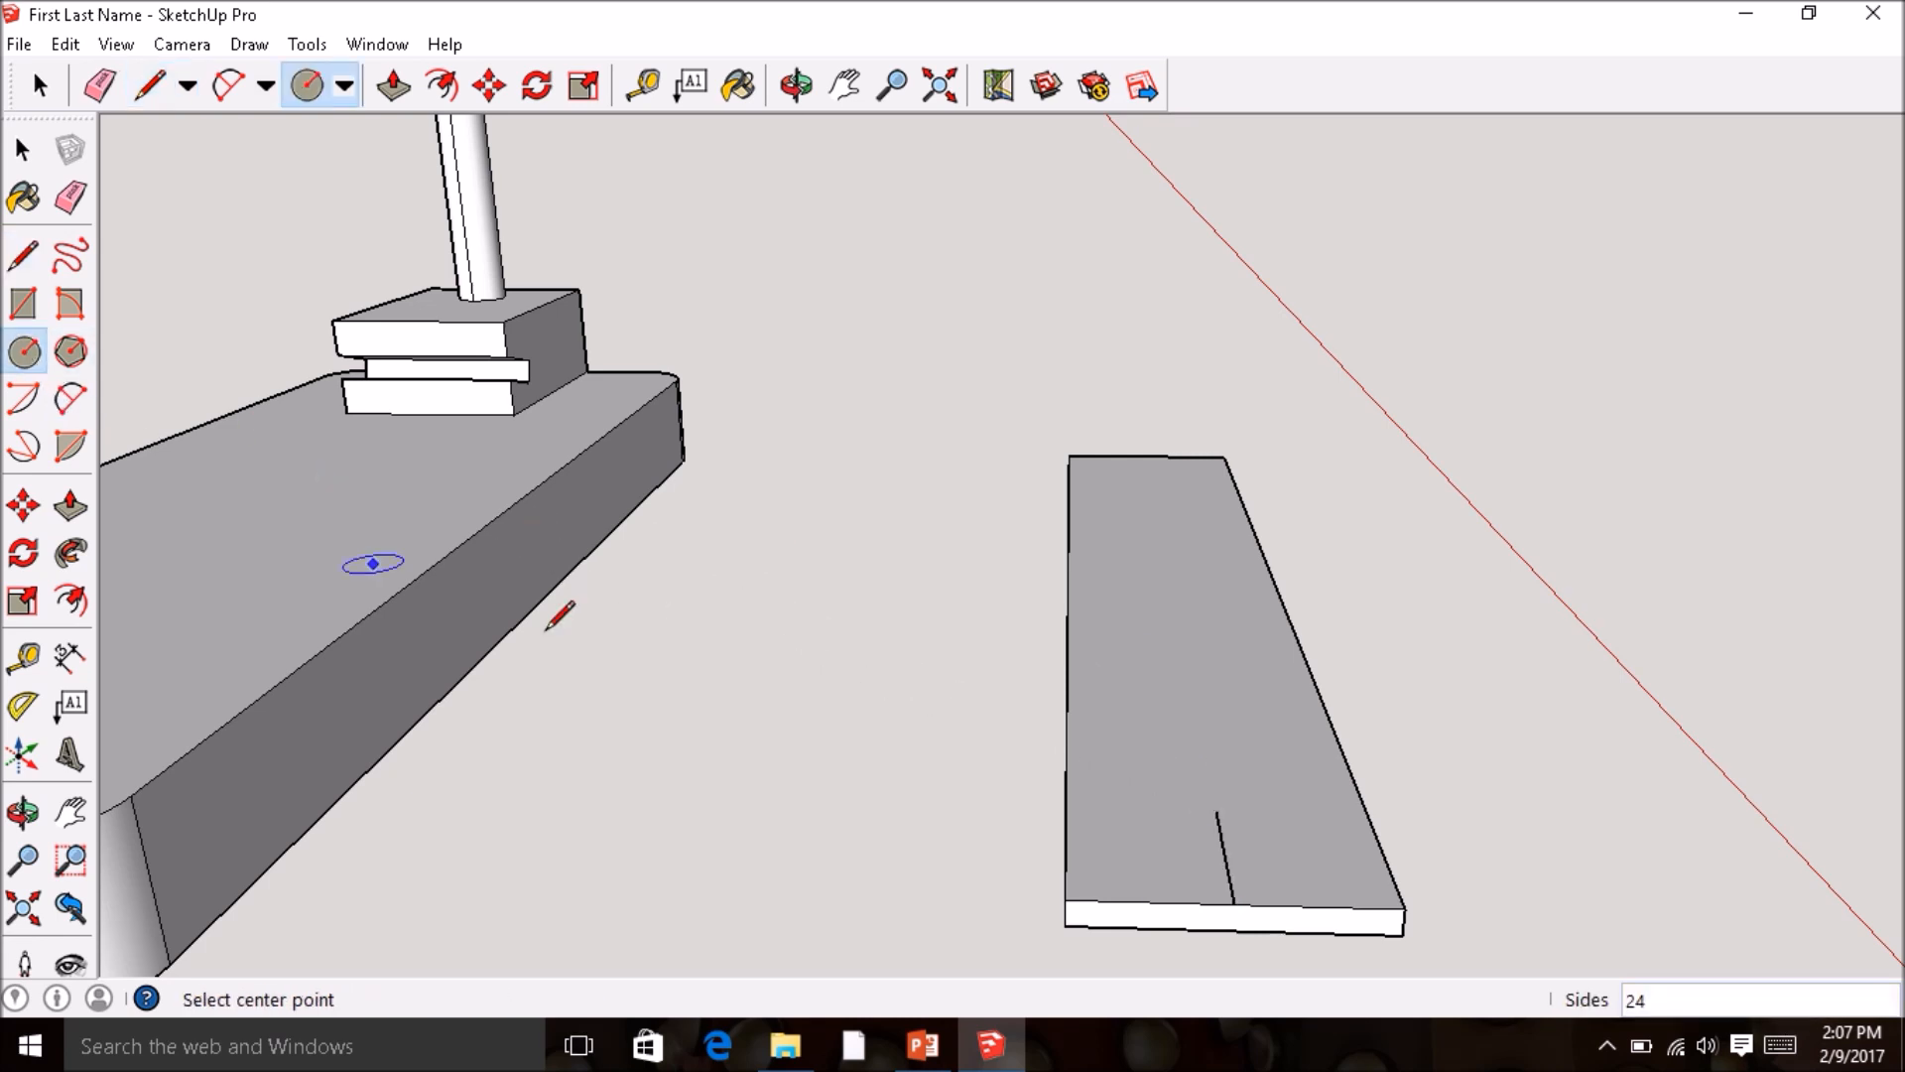
{"action": "left_click", "coordinate": [1216, 810]}
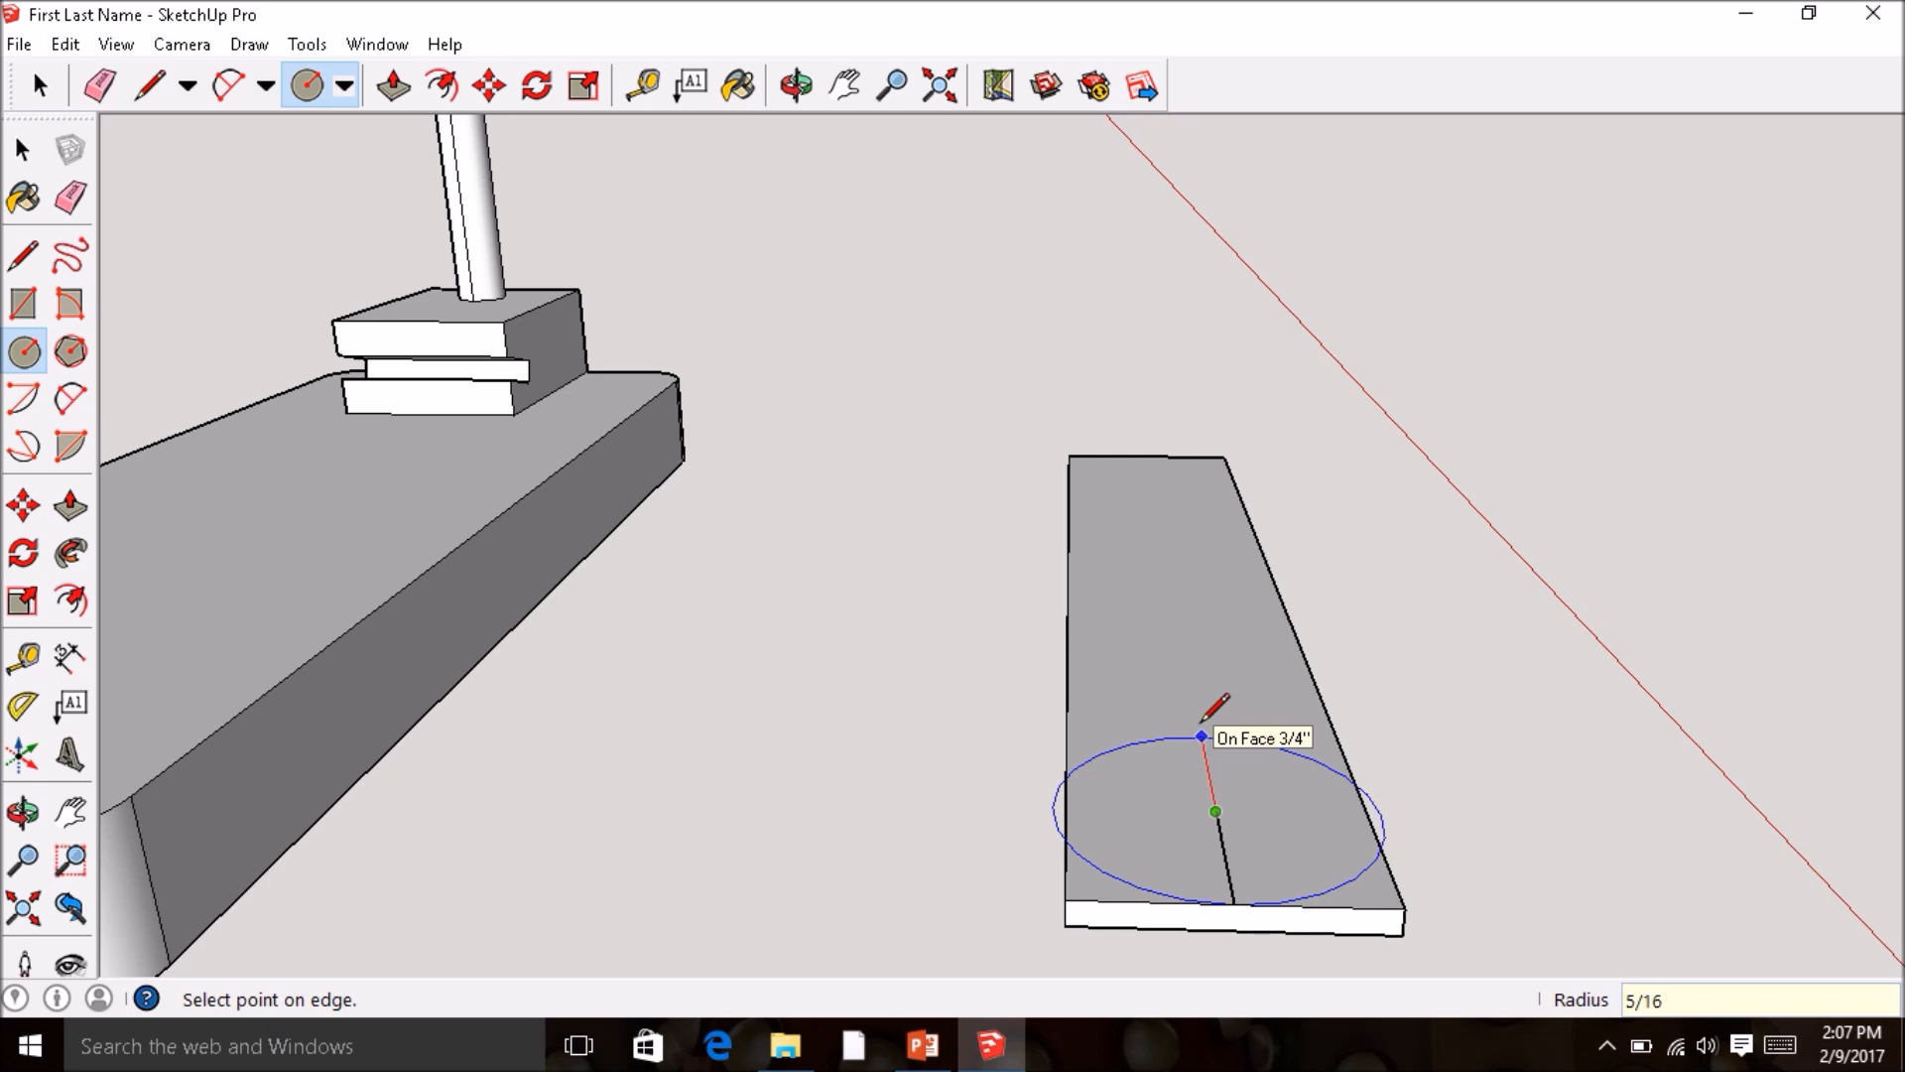
{"action": "key", "text": "Return"}
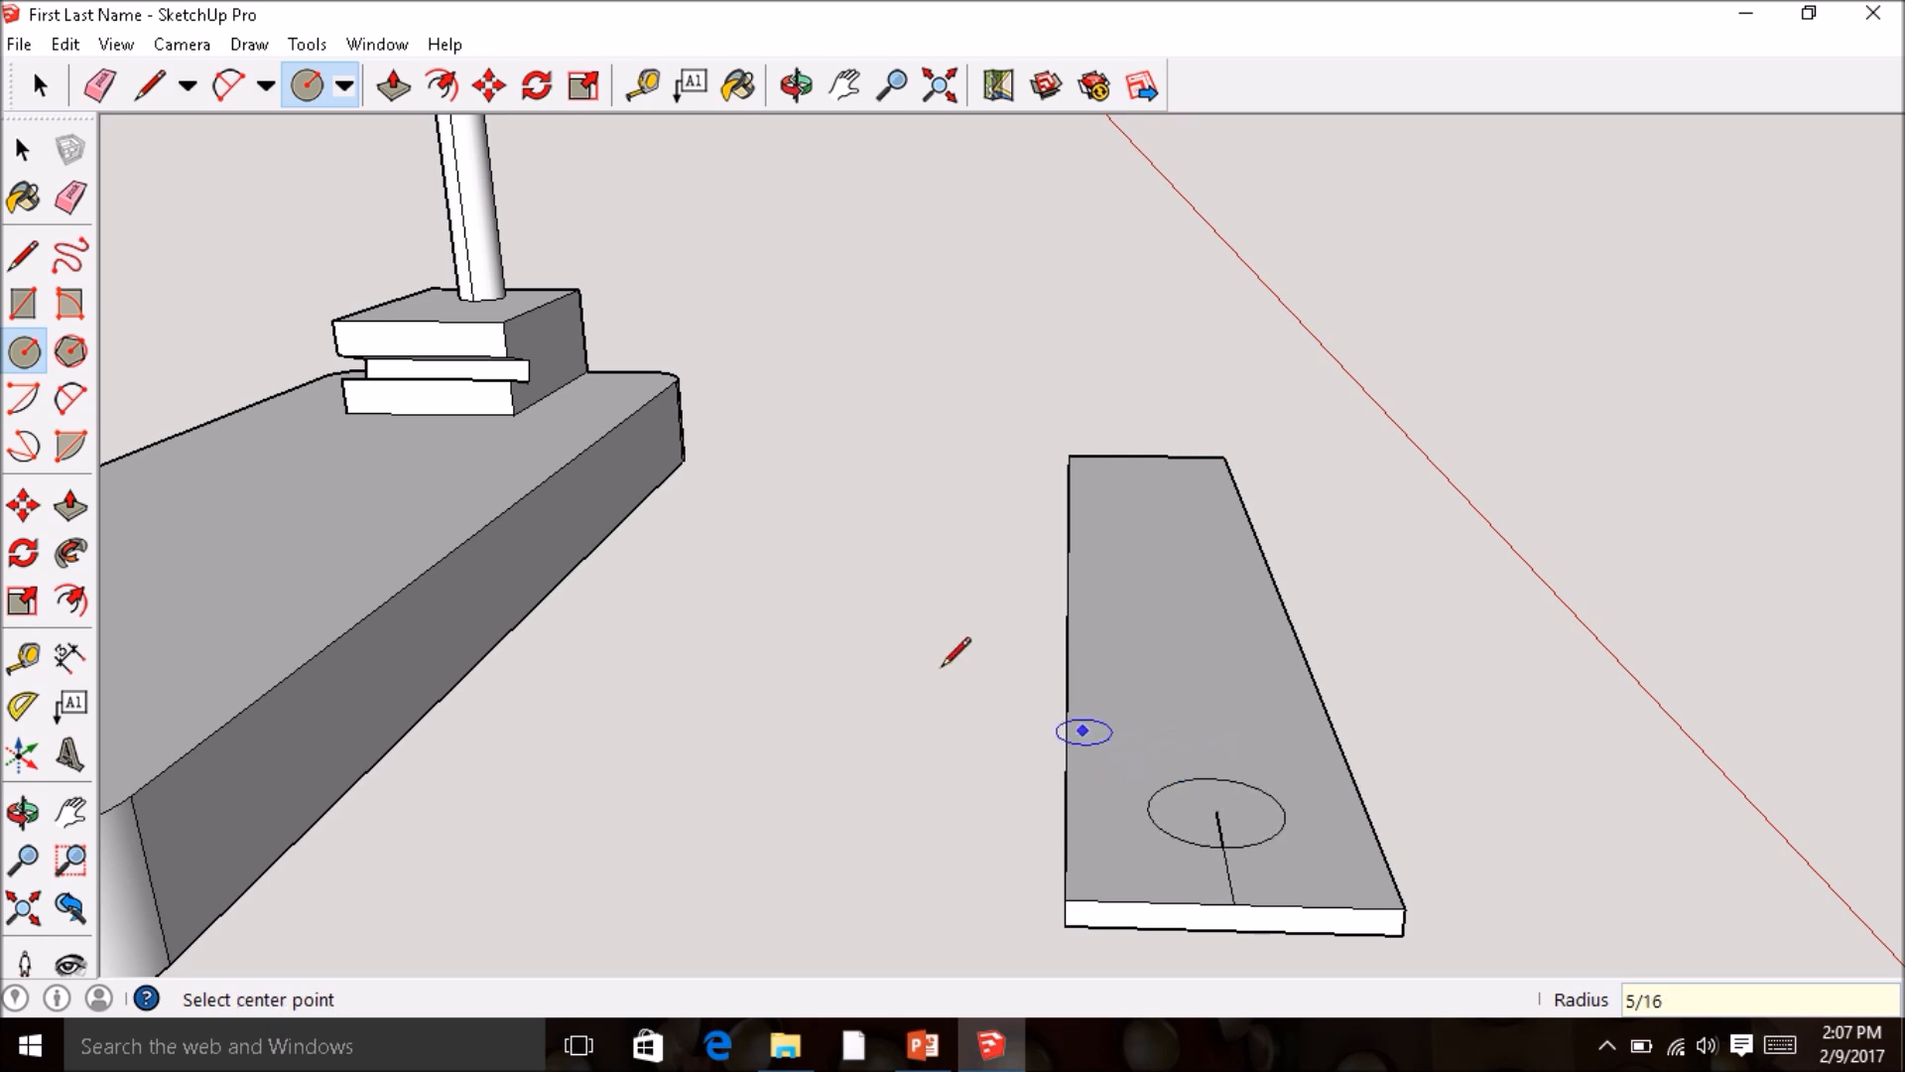
{"action": "left_click", "coordinate": [70, 197]}
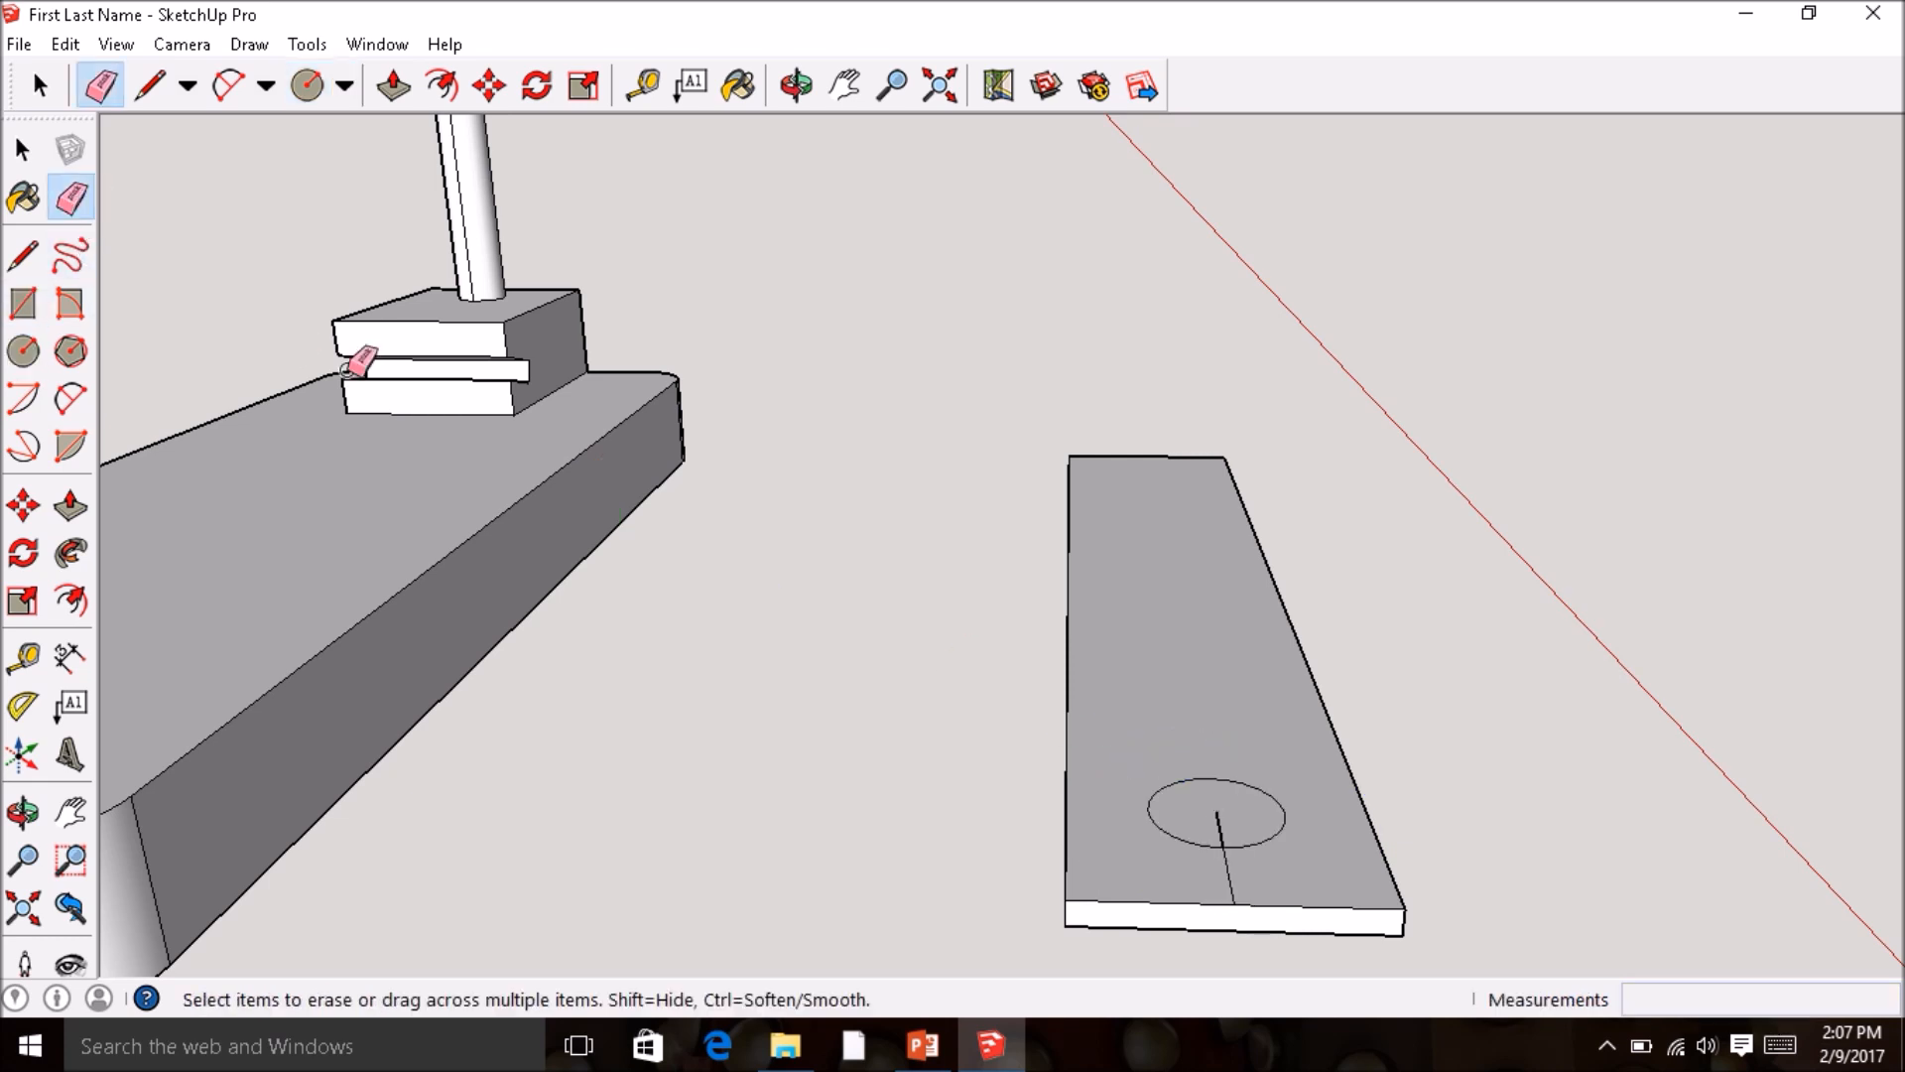
{"action": "left_click", "coordinate": [1229, 874]}
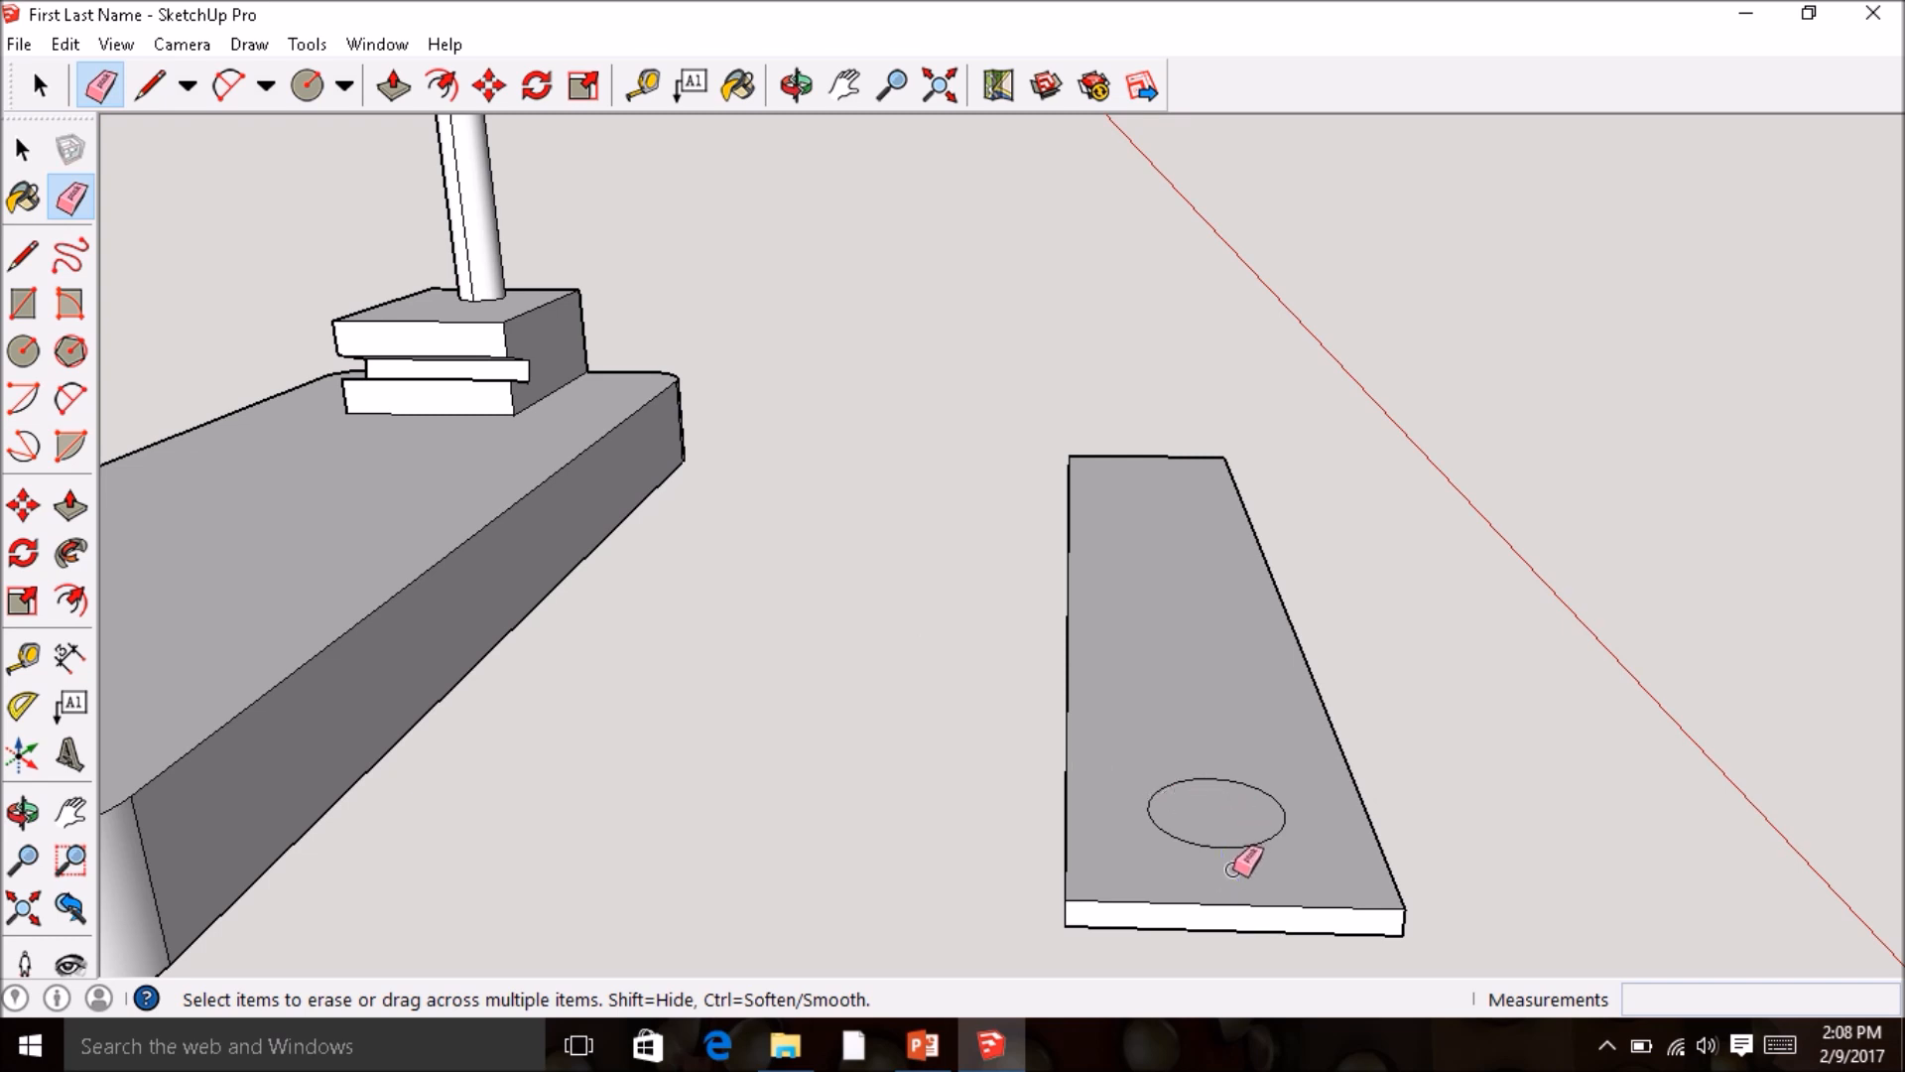
- Push the circle 1/8" down through the strip to cut a hole
{"action": "left_click", "coordinate": [72, 508]}
{"action": "left_click", "coordinate": [1221, 829]}
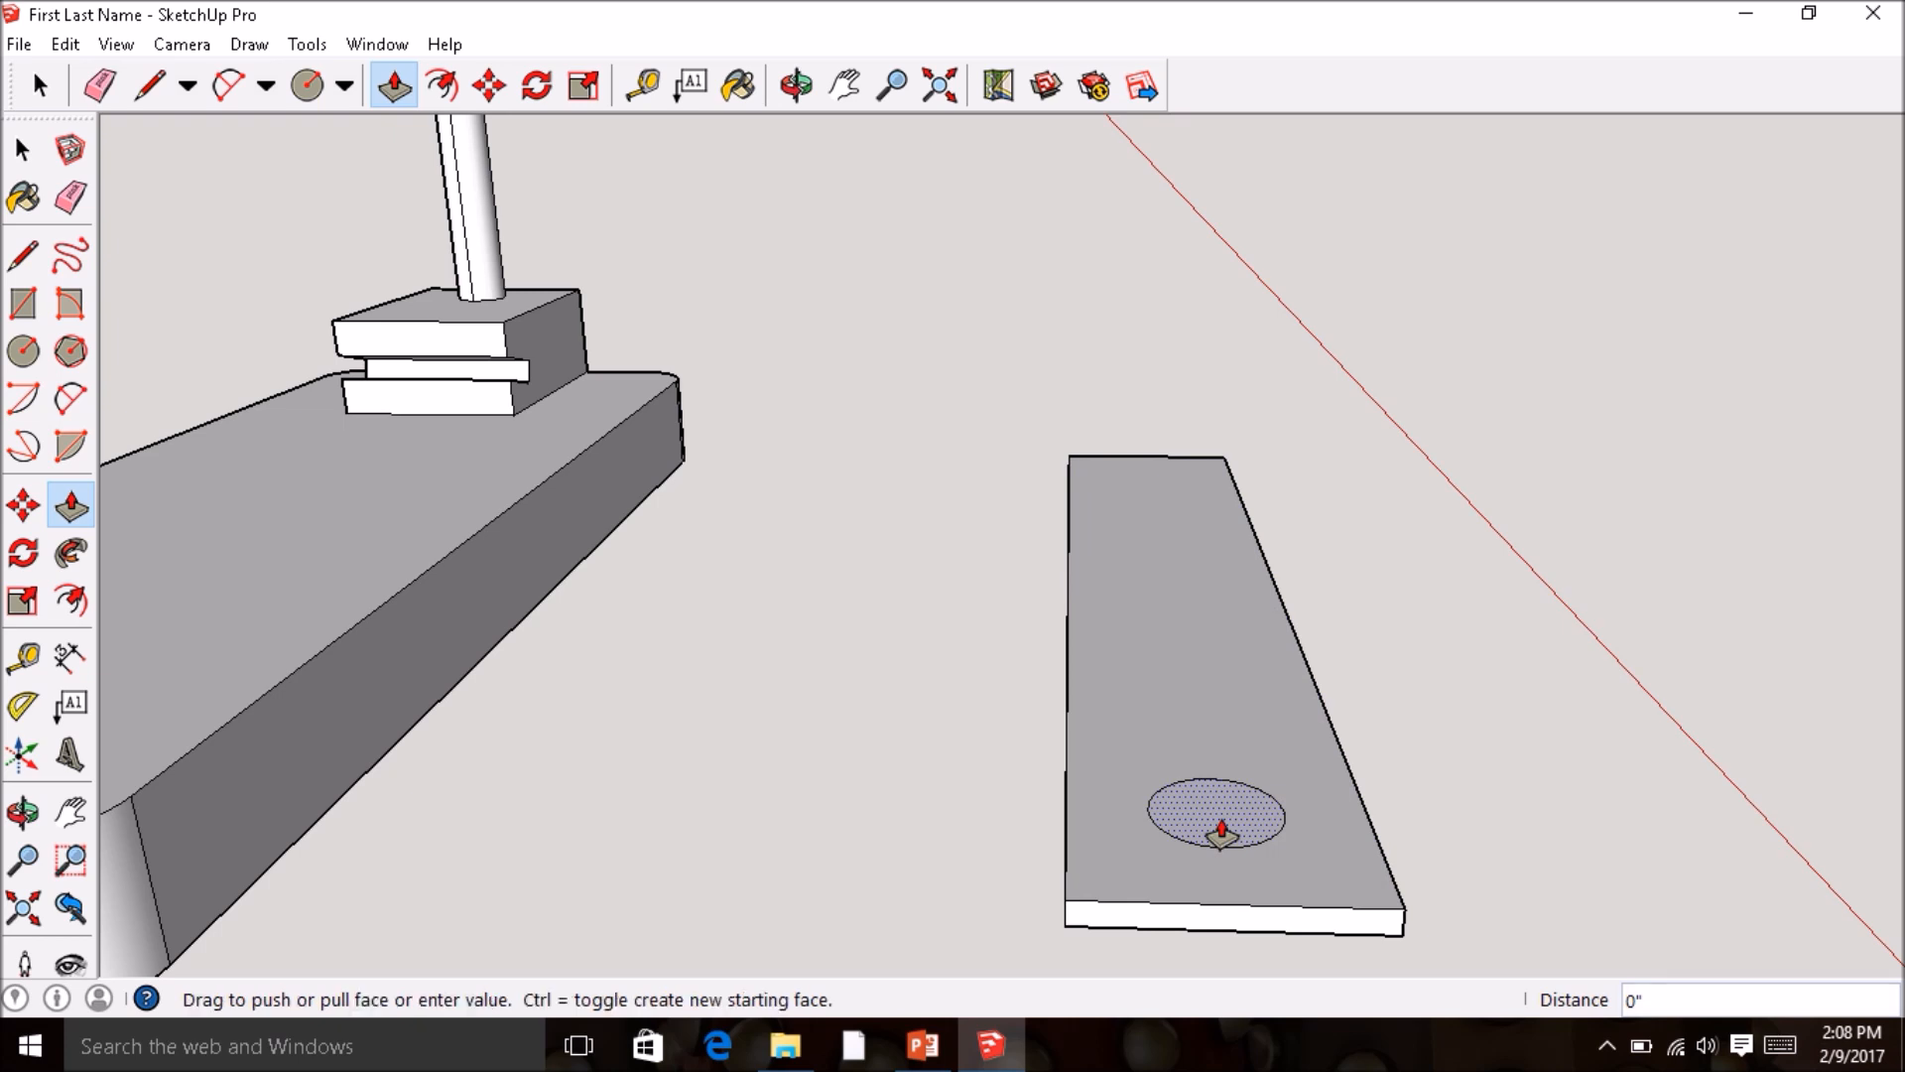
{"action": "left_click", "coordinate": [1374, 951]}
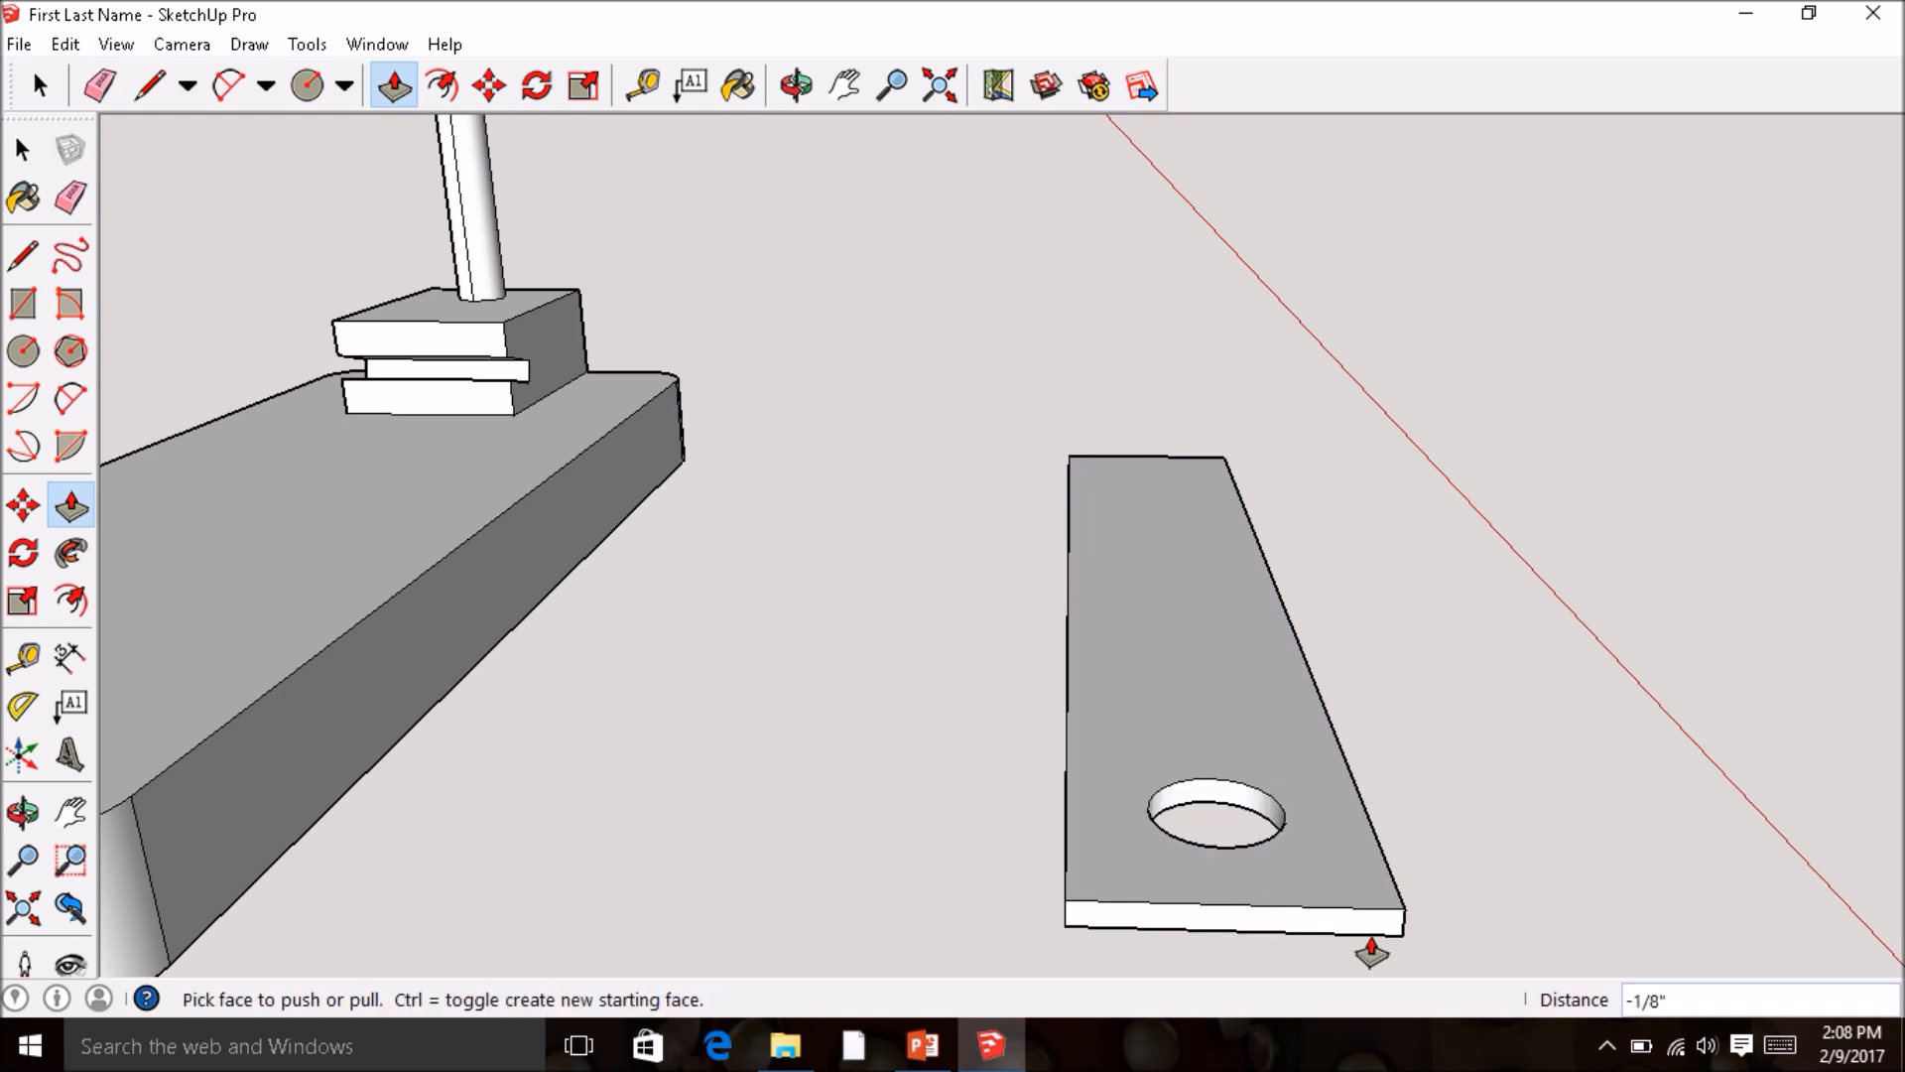
- Split the edges with 1/2" lines running both ways from each of the two corners at the strip's hole end
{"action": "middle_click_drag", "start_coordinate": [1229, 846], "coordinate": [362, 873]}
{"action": "scroll", "coordinate": [377, 878], "scroll_direction": "up", "scroll_amount": 5}
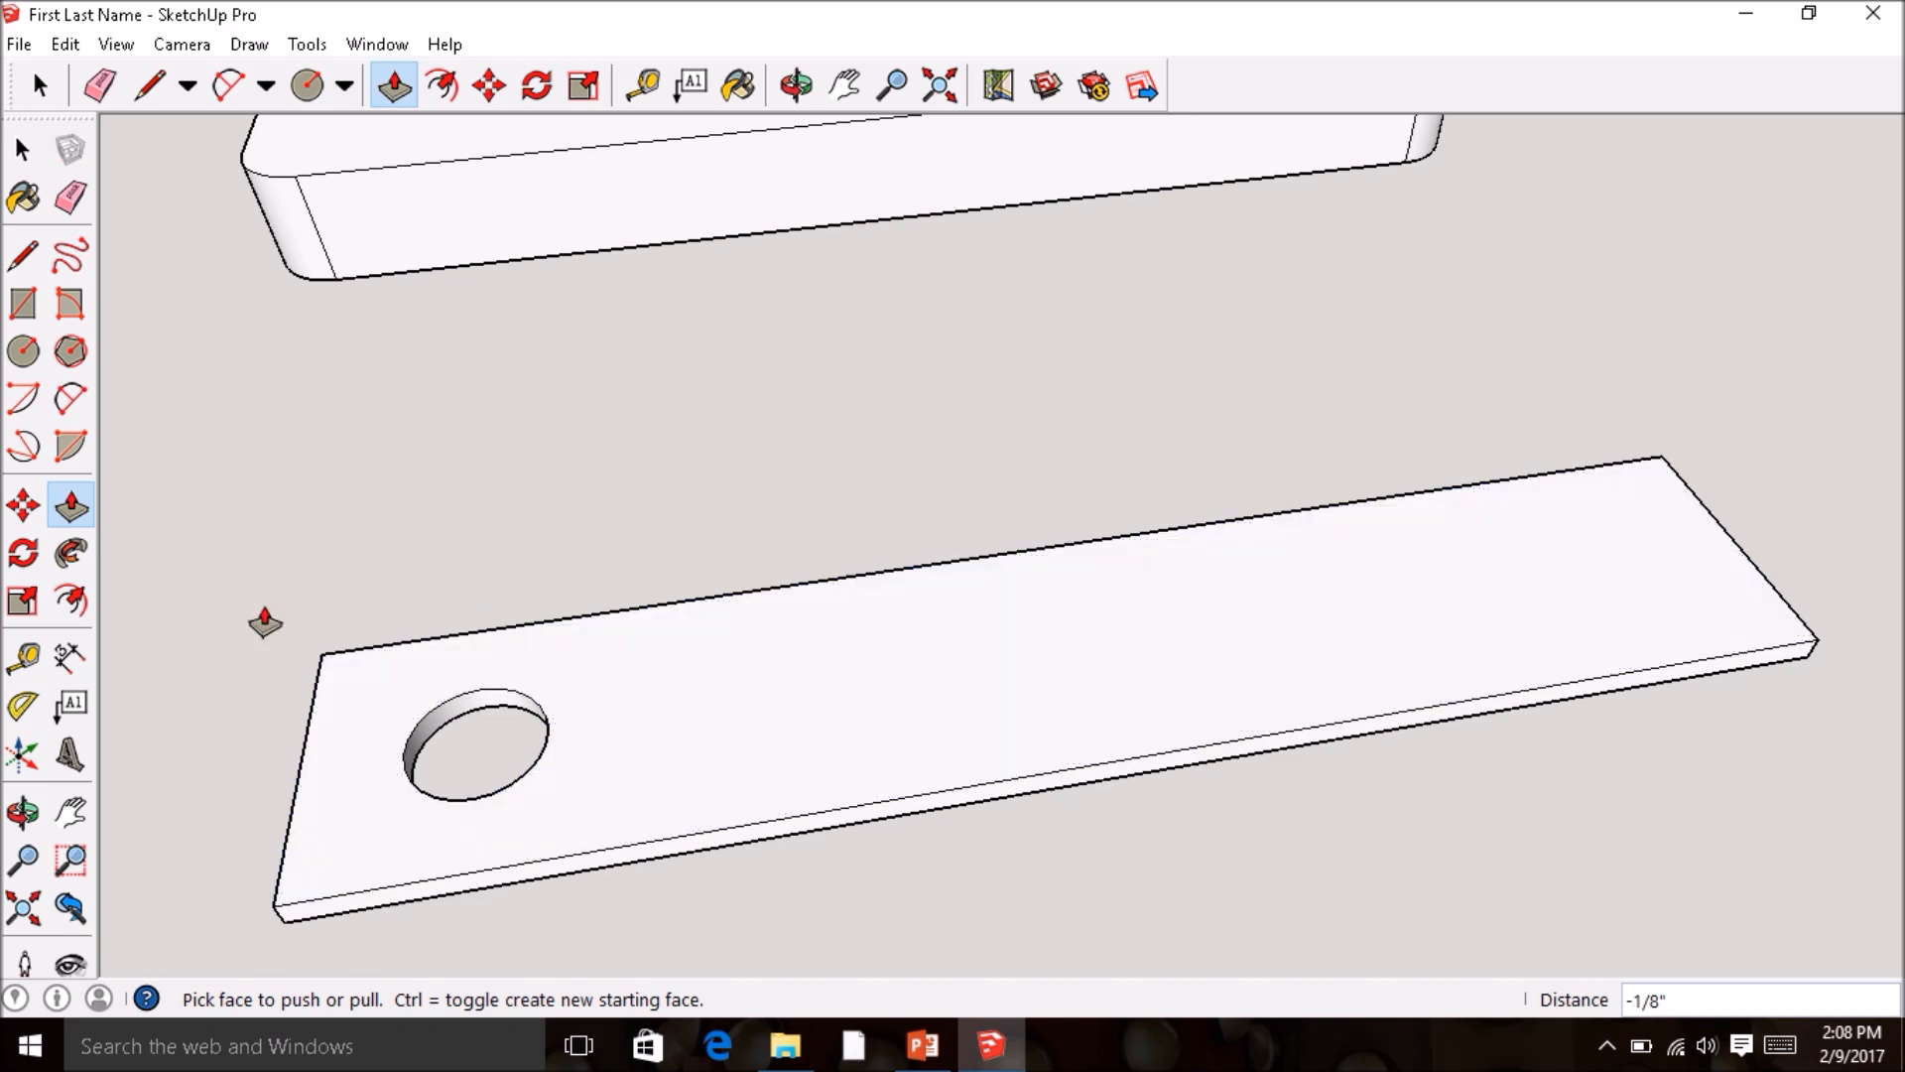
{"action": "left_click", "coordinate": [23, 255]}
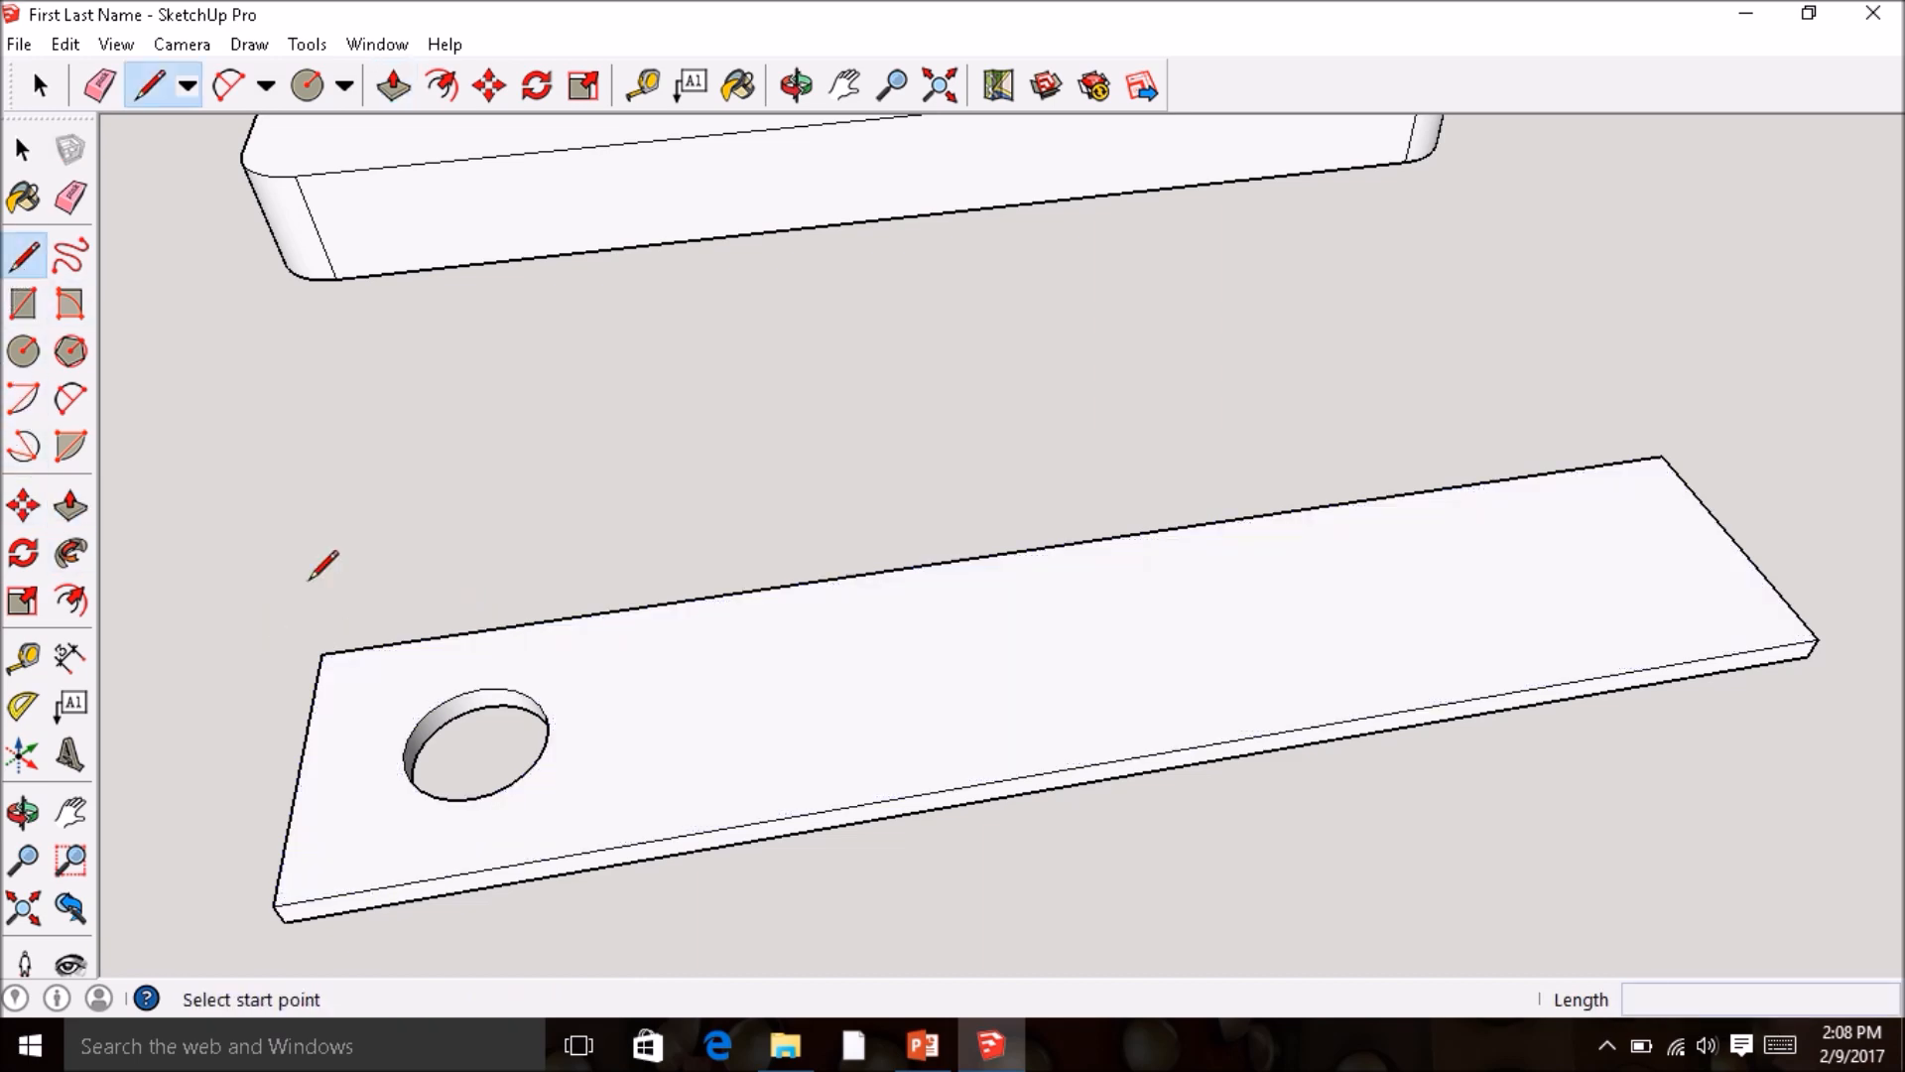
{"action": "left_click", "coordinate": [321, 652]}
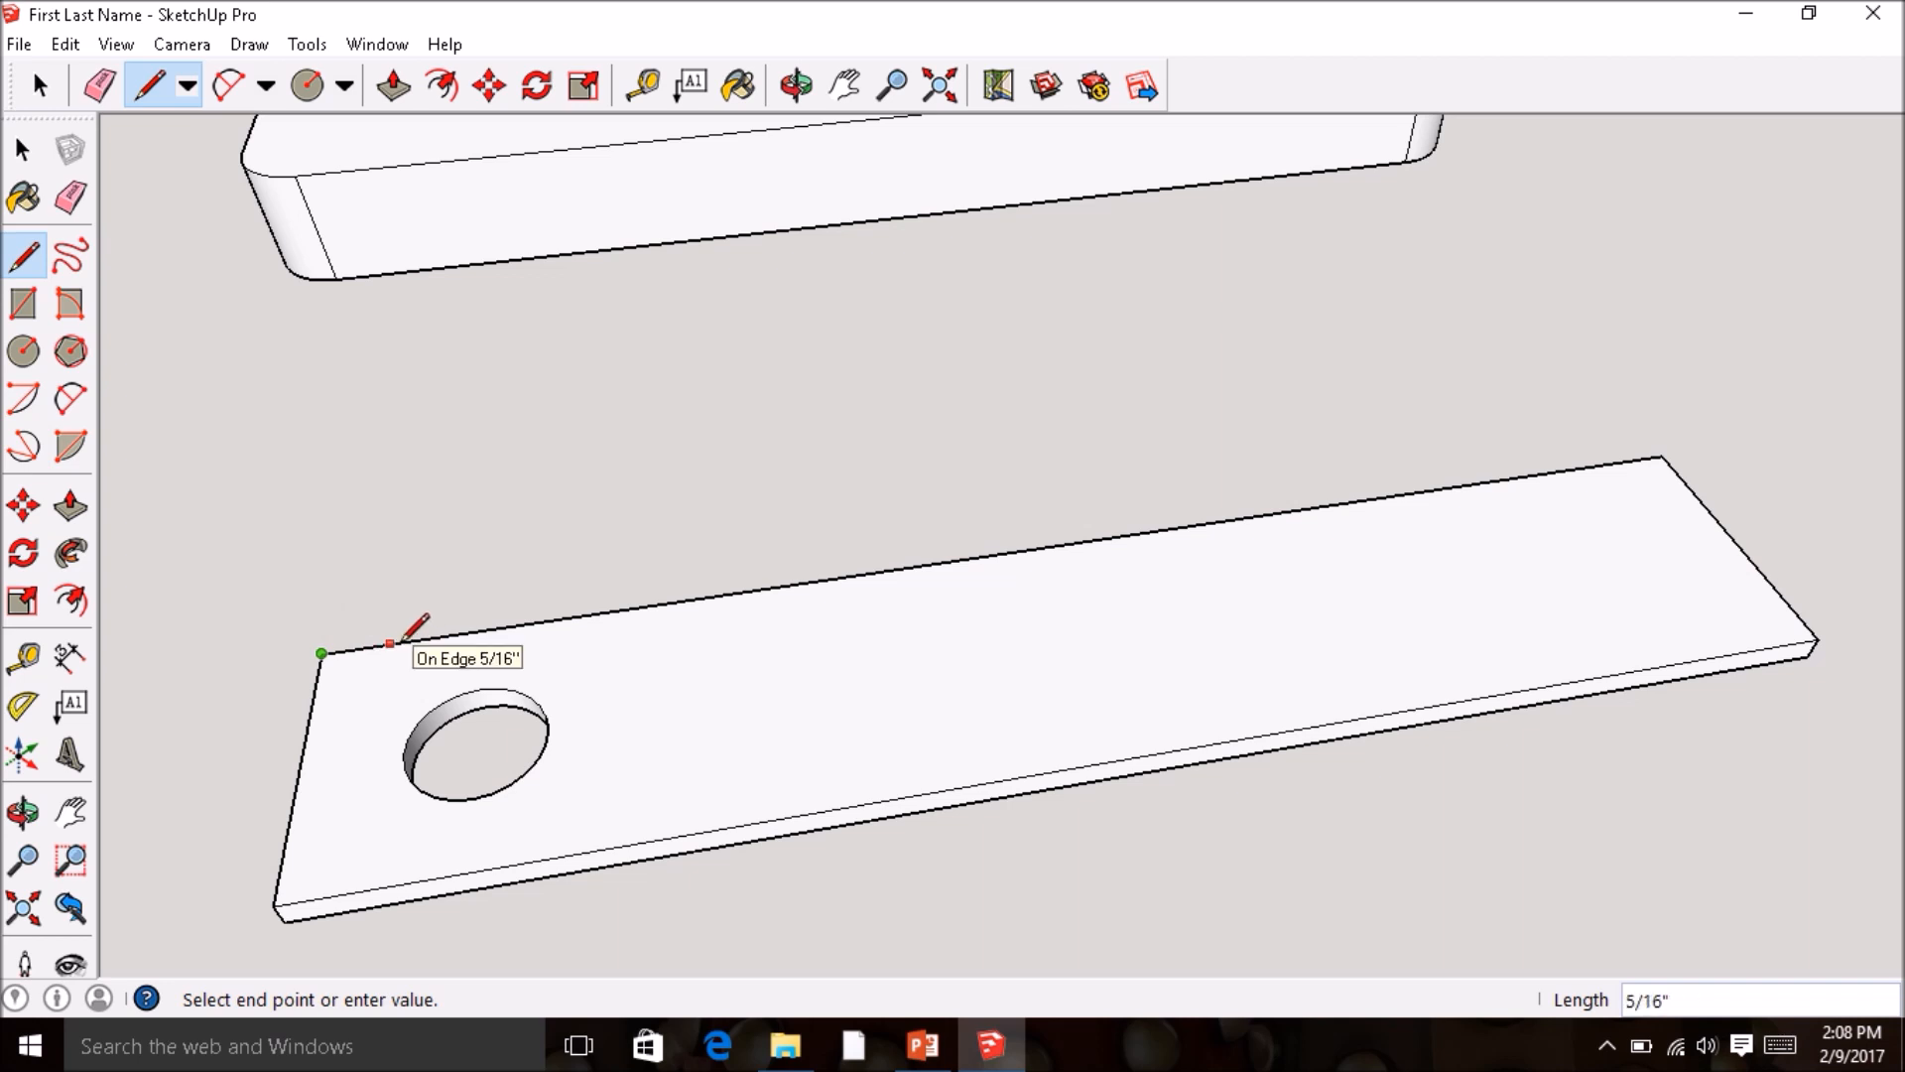
{"action": "key", "text": "Return"}
{"action": "left_click", "coordinate": [321, 653]}
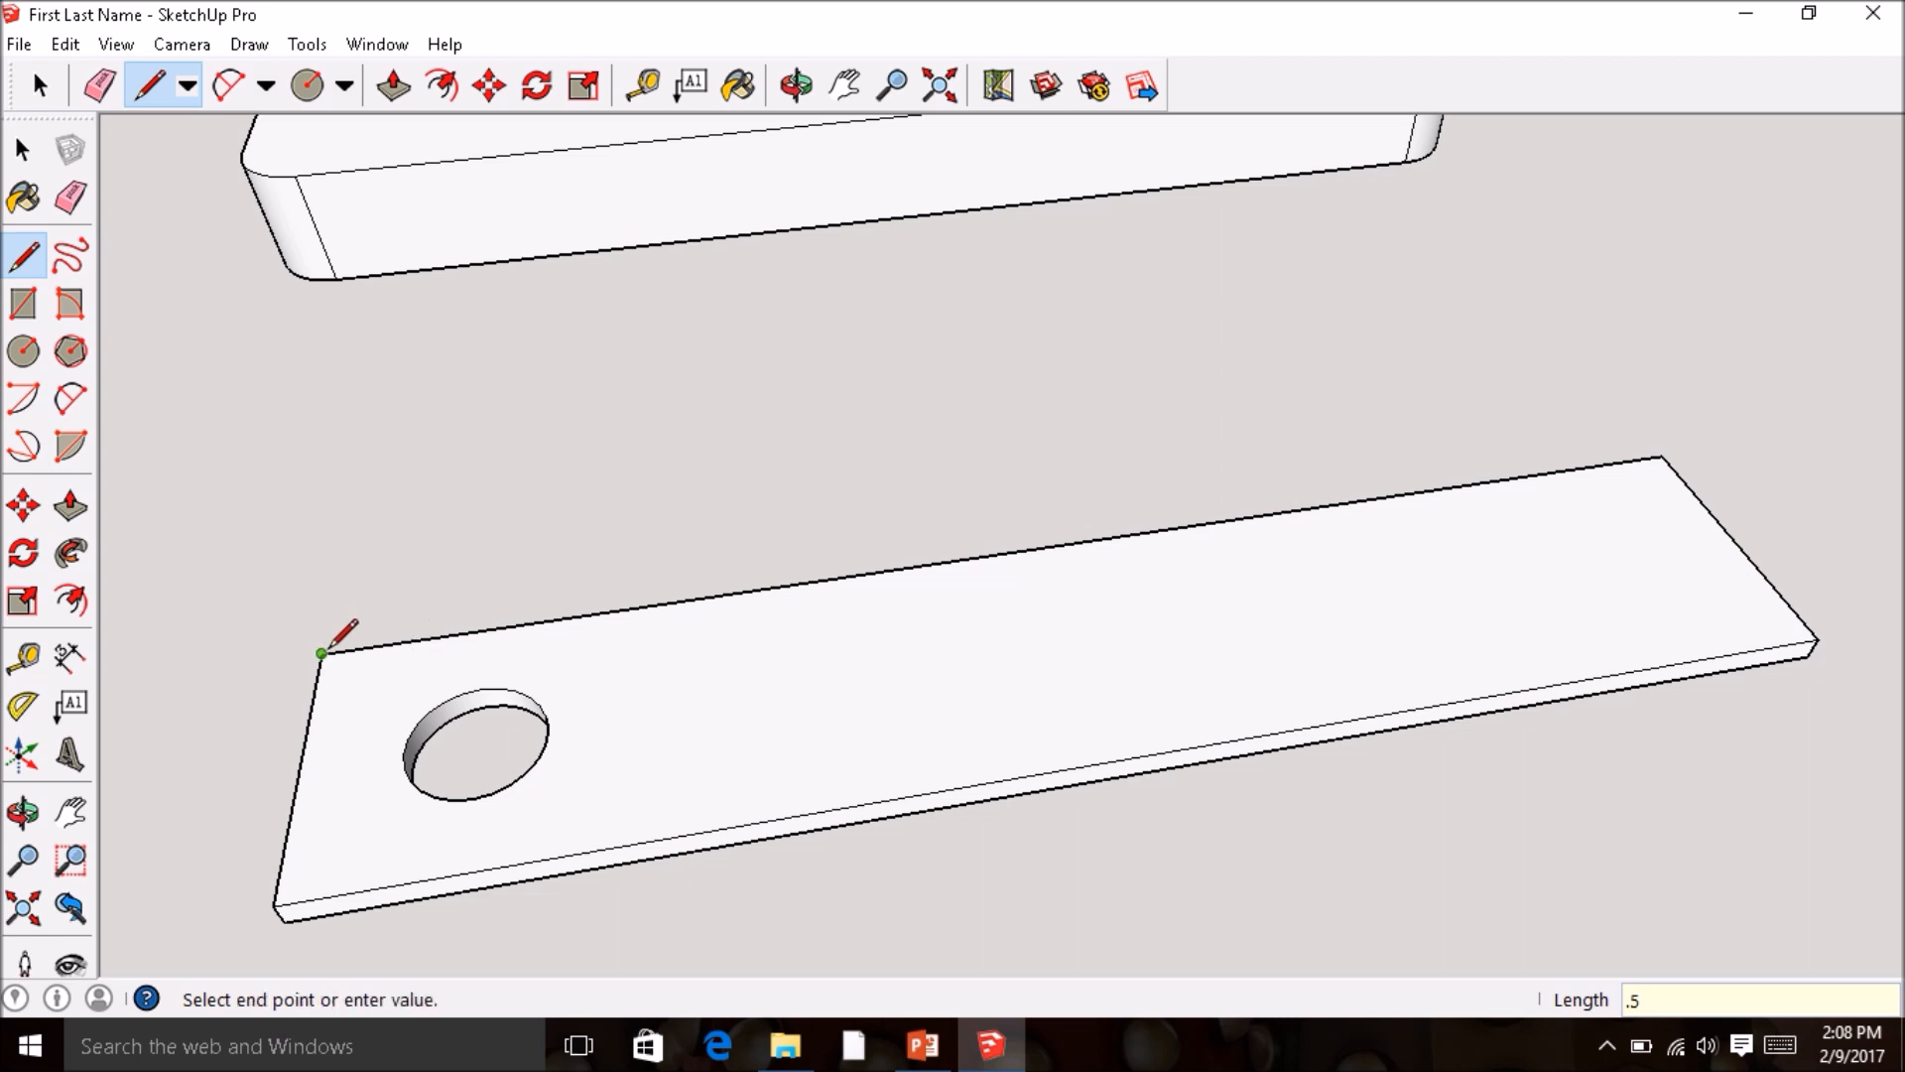
{"action": "left_click", "coordinate": [306, 726]}
{"action": "left_click", "coordinate": [278, 888]}
{"action": "left_click", "coordinate": [293, 804]}
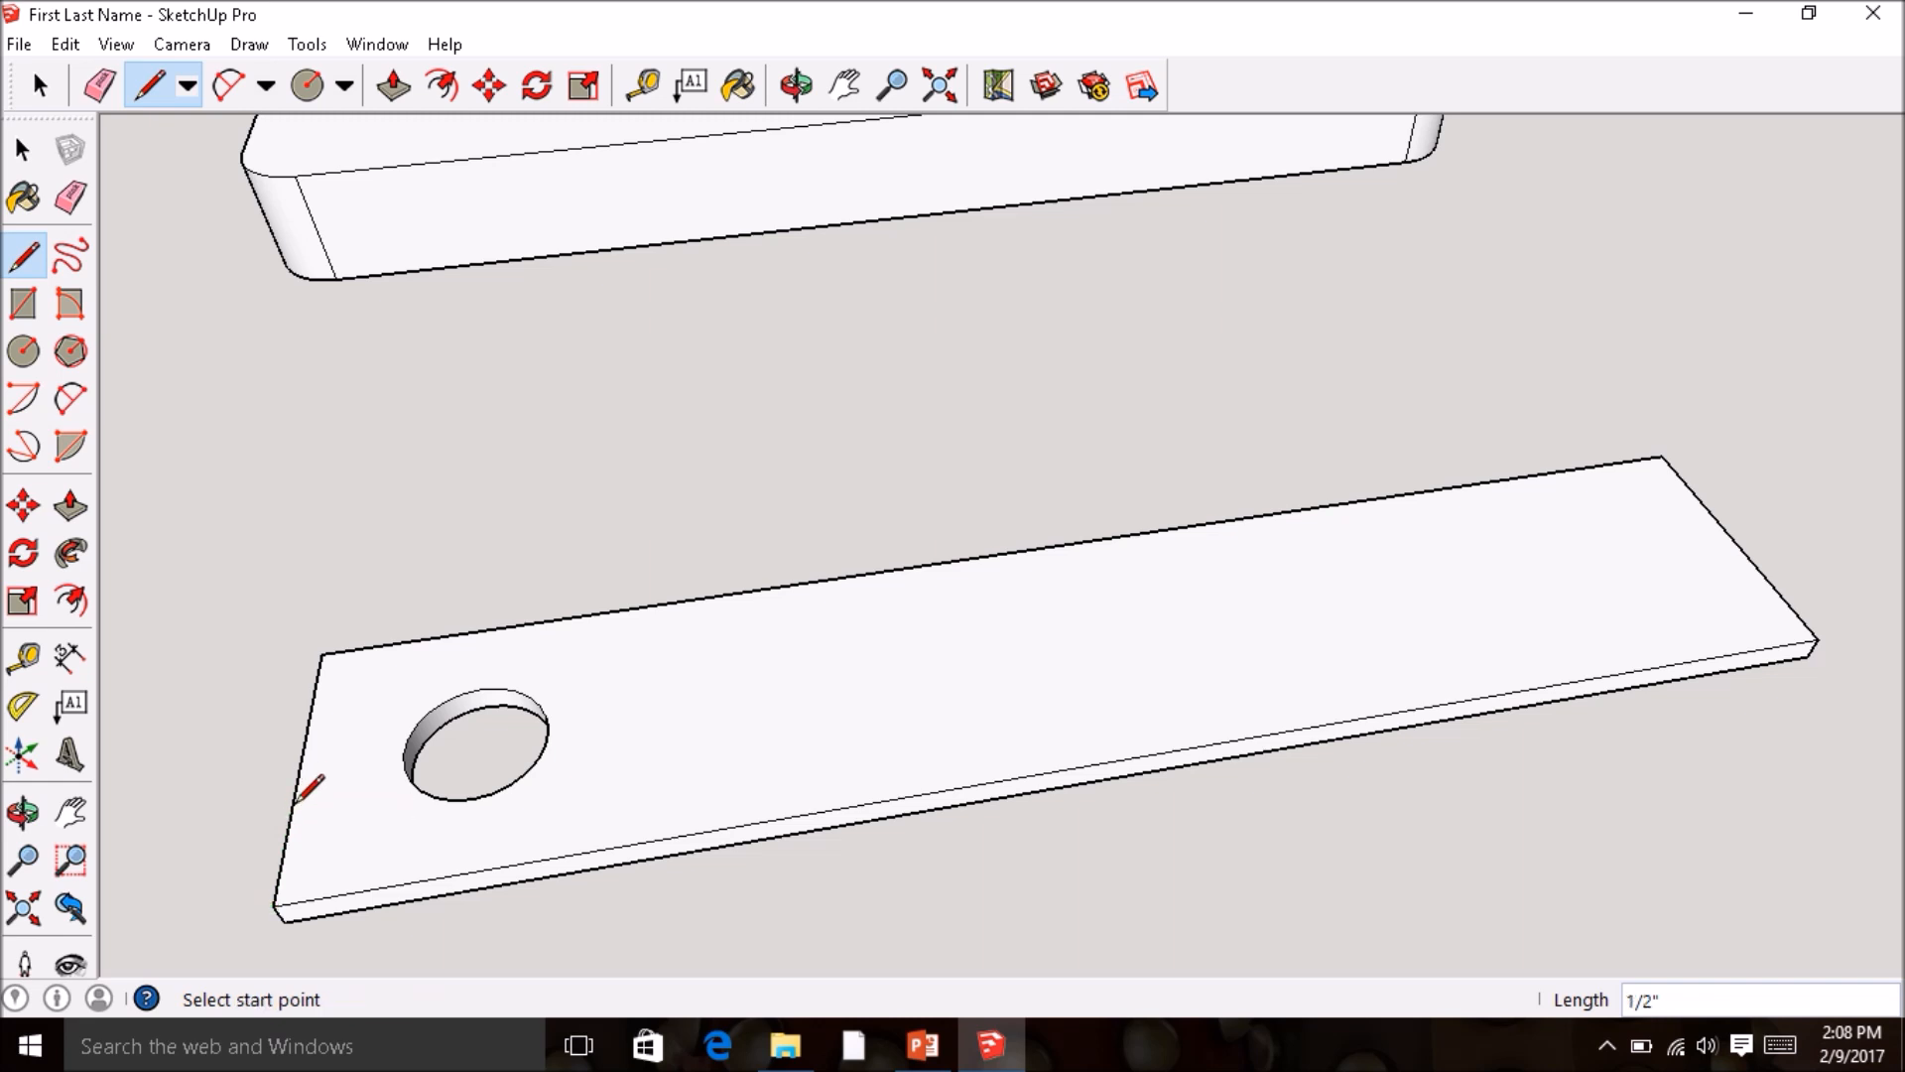
{"action": "left_click", "coordinate": [274, 905]}
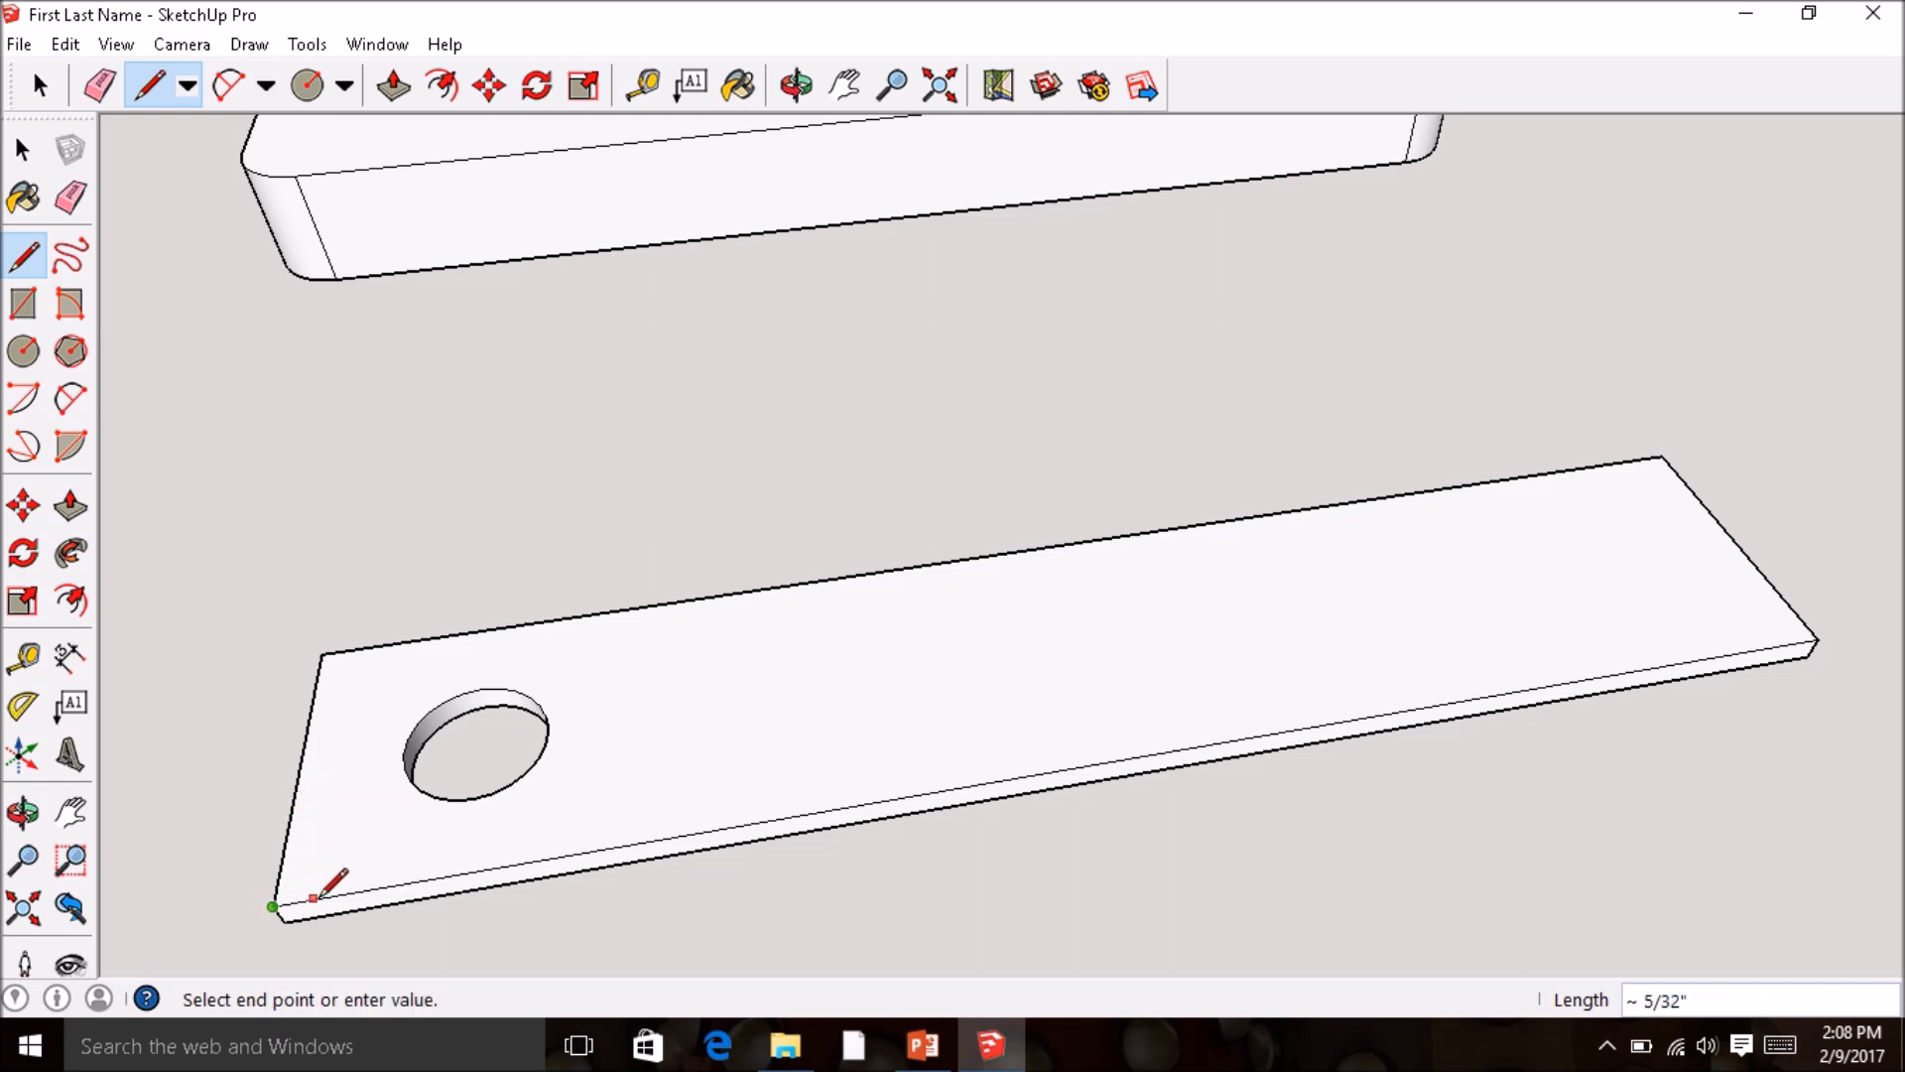
{"action": "left_click", "coordinate": [402, 882]}
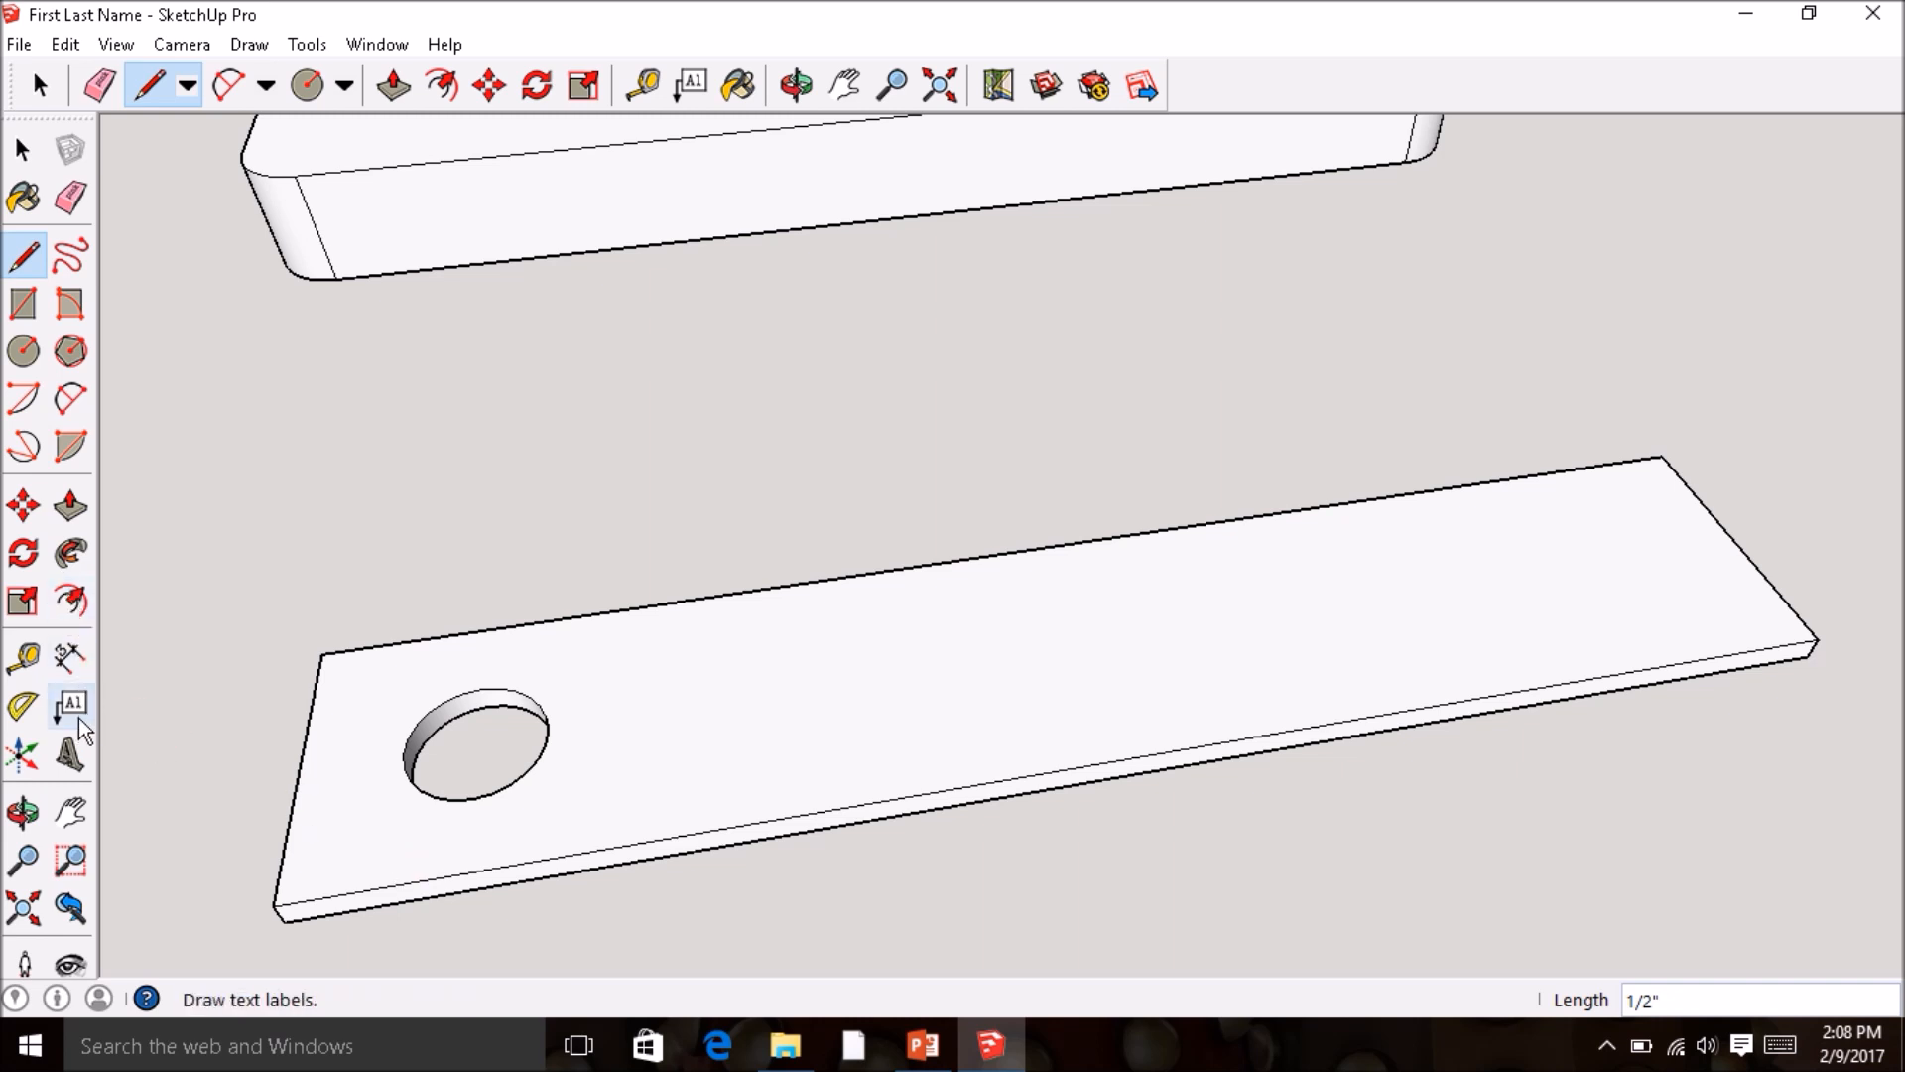
- Draw tangent arcs of 1/2" radius across both corners at the hole end, joining the marked edge points
{"action": "left_click", "coordinate": [70, 398]}
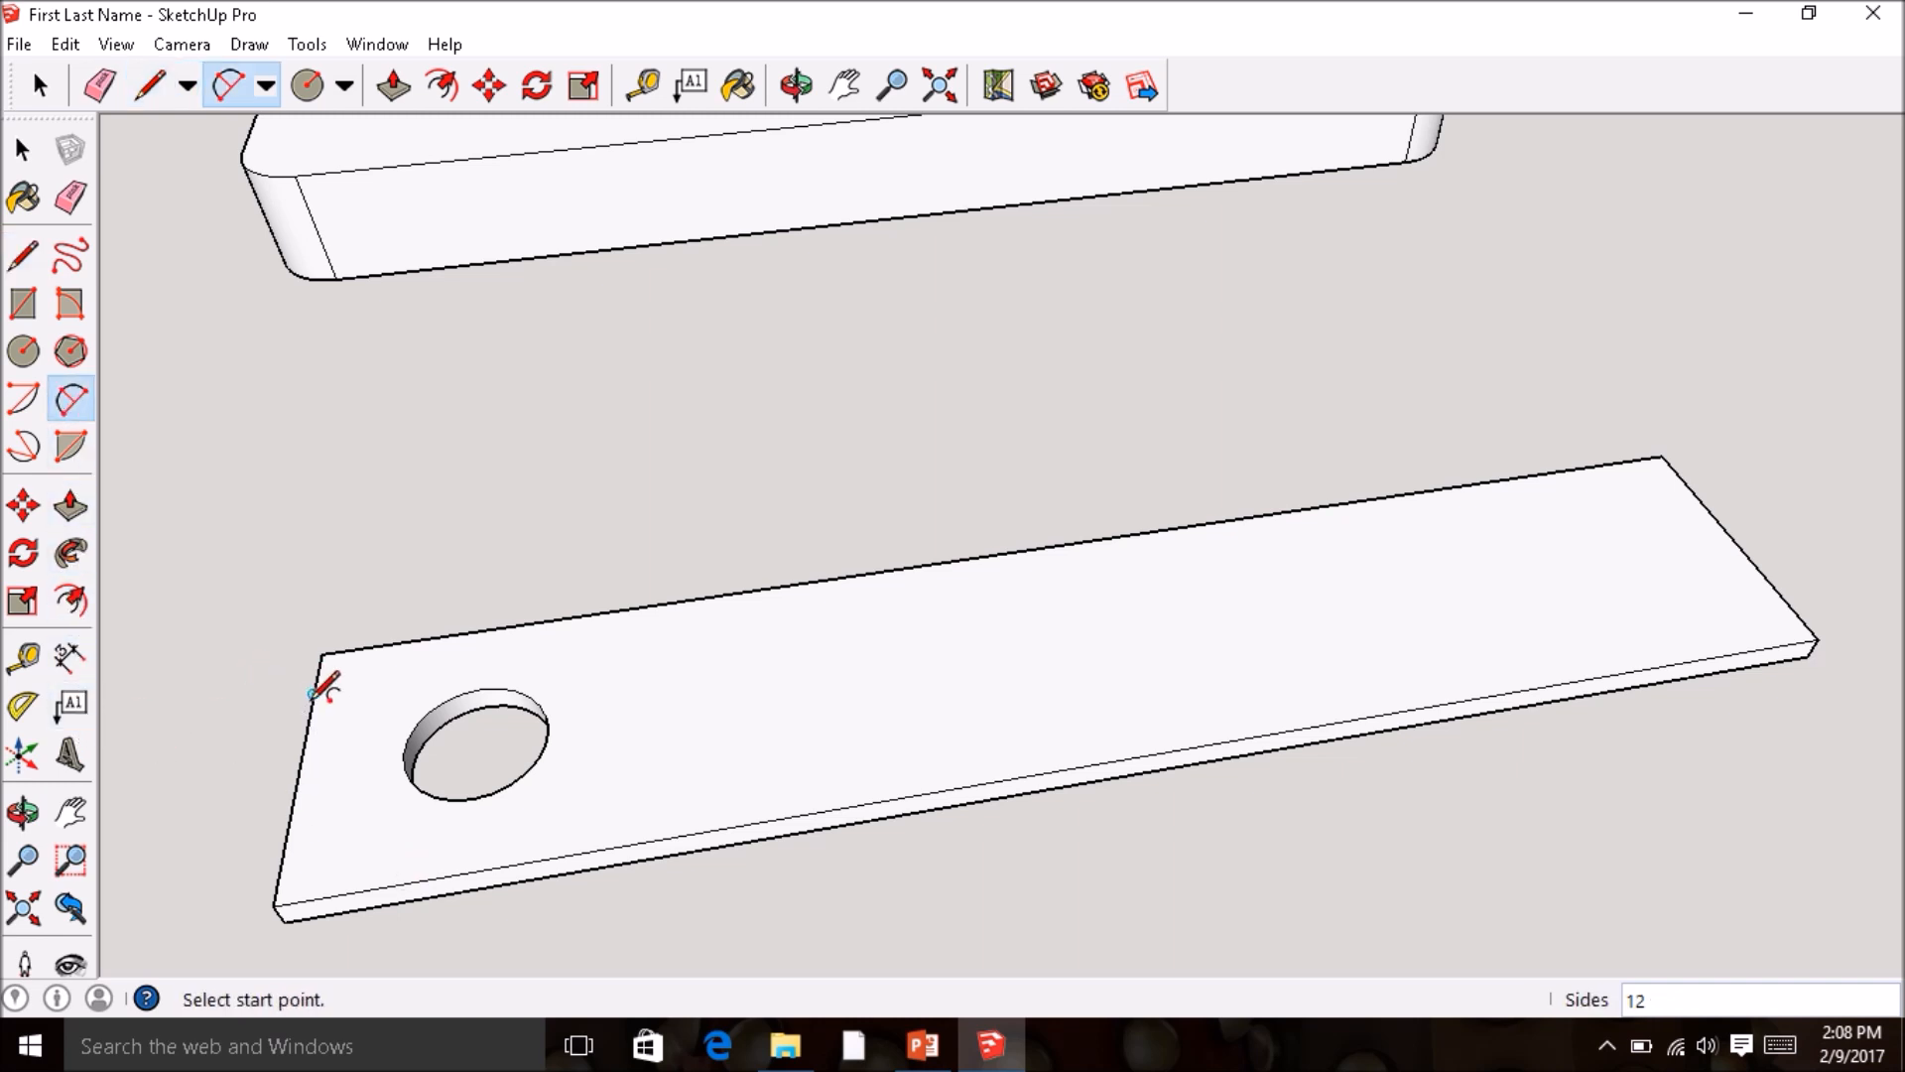
{"action": "left_click", "coordinate": [305, 735]}
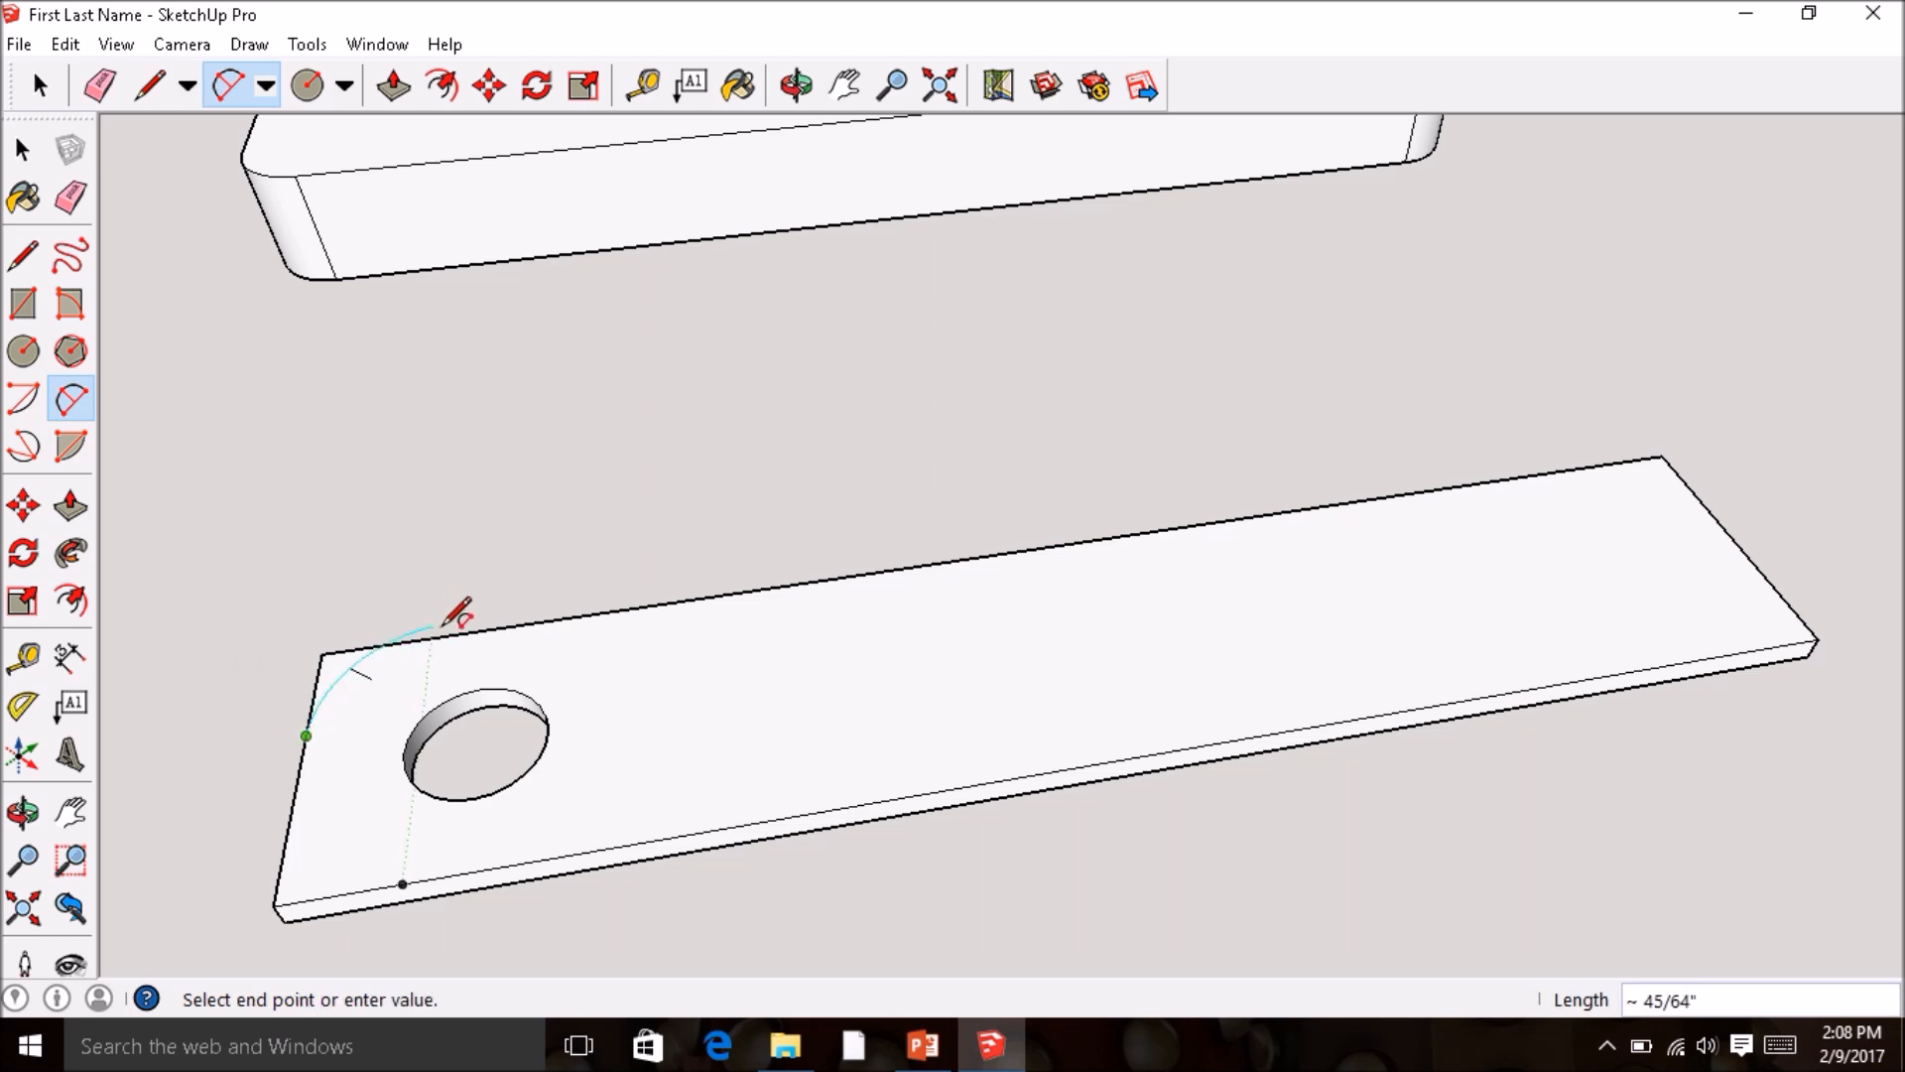
{"action": "left_click", "coordinate": [430, 637]}
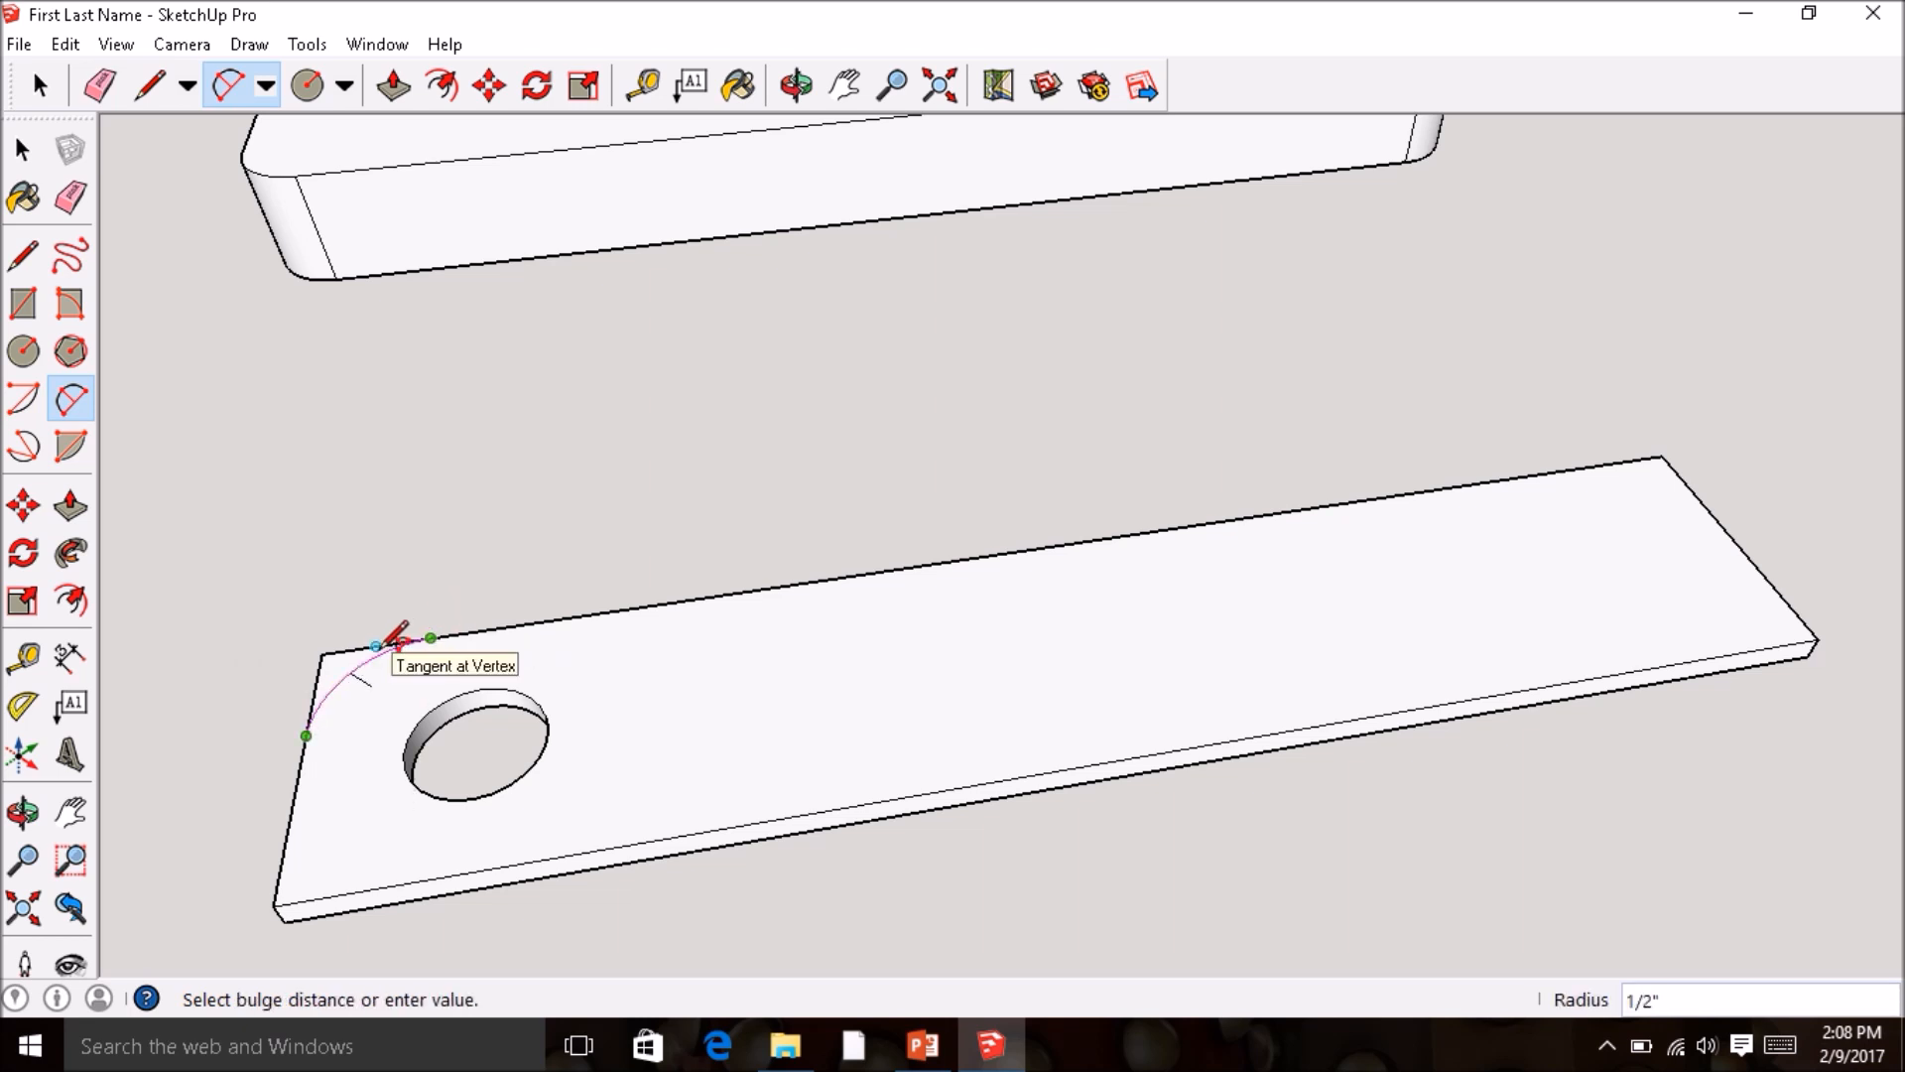
{"action": "left_click", "coordinate": [396, 635]}
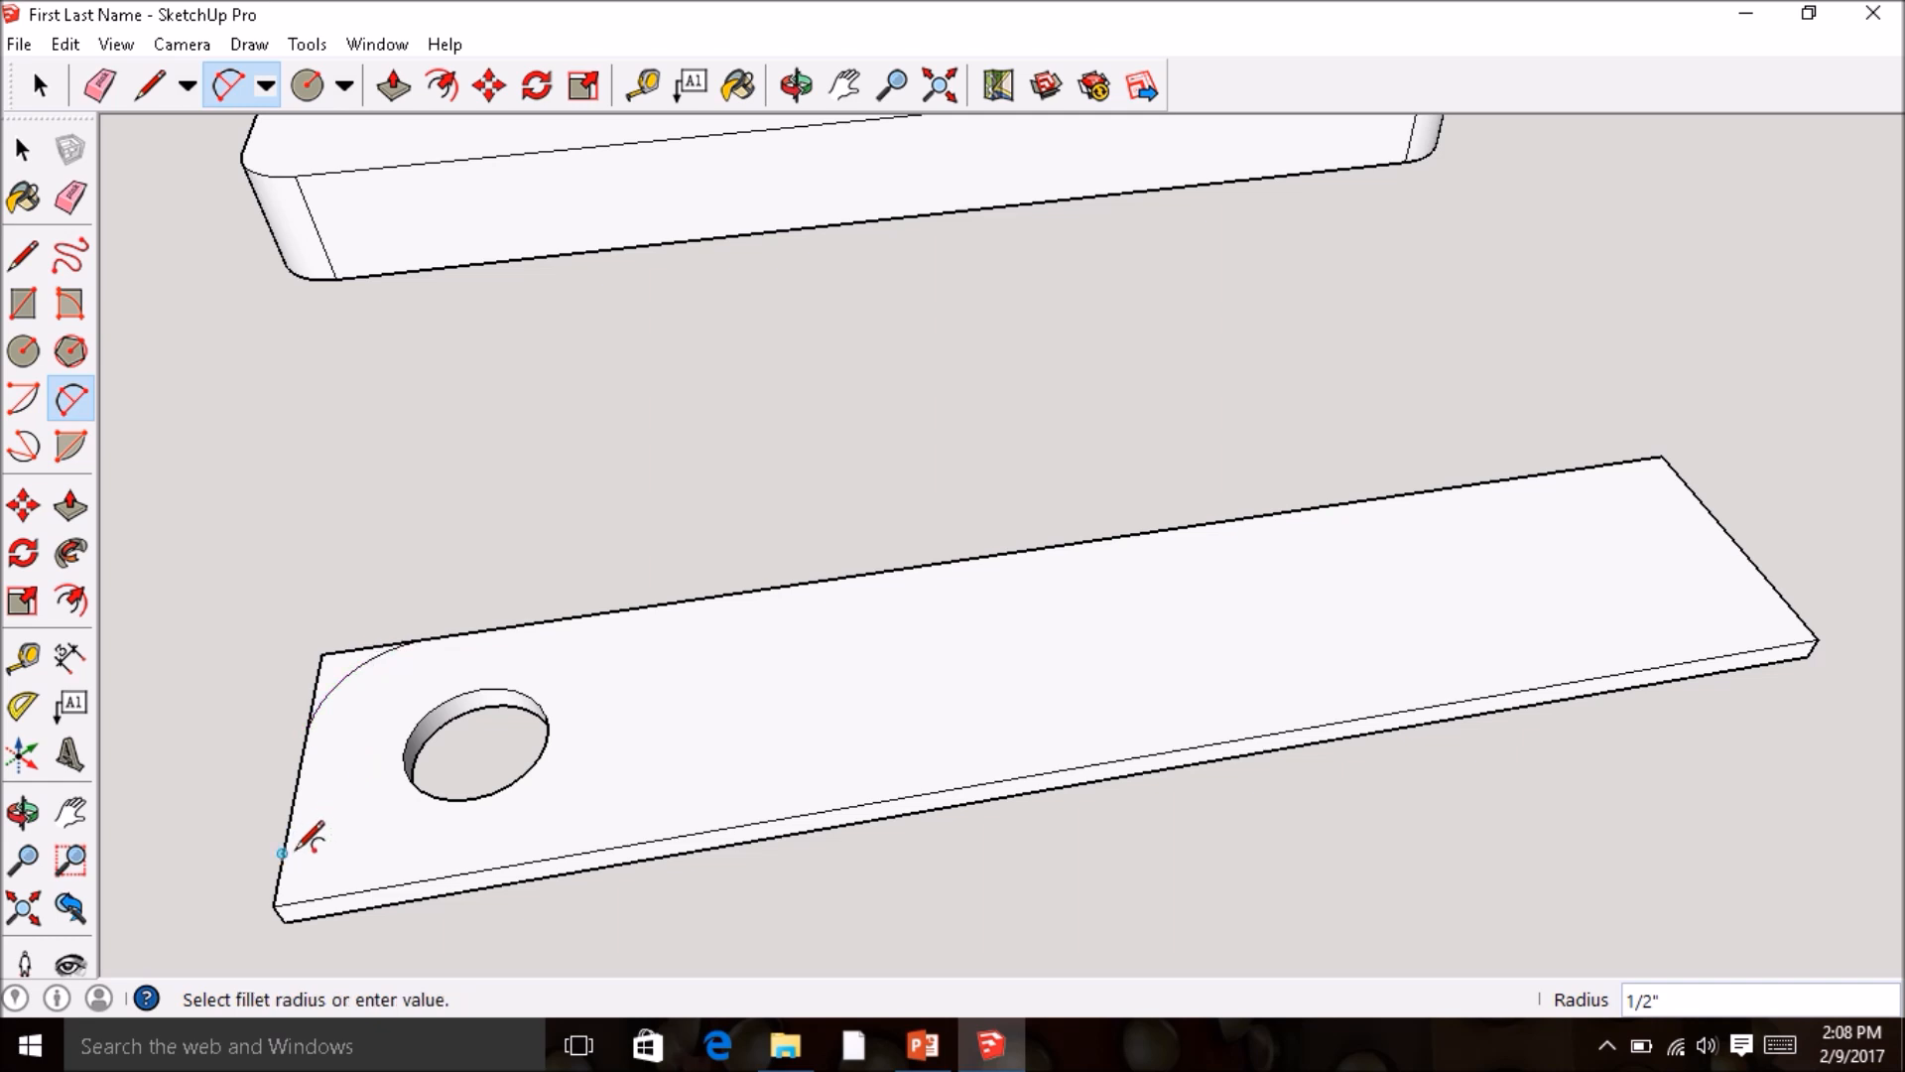
{"action": "left_click", "coordinate": [292, 804]}
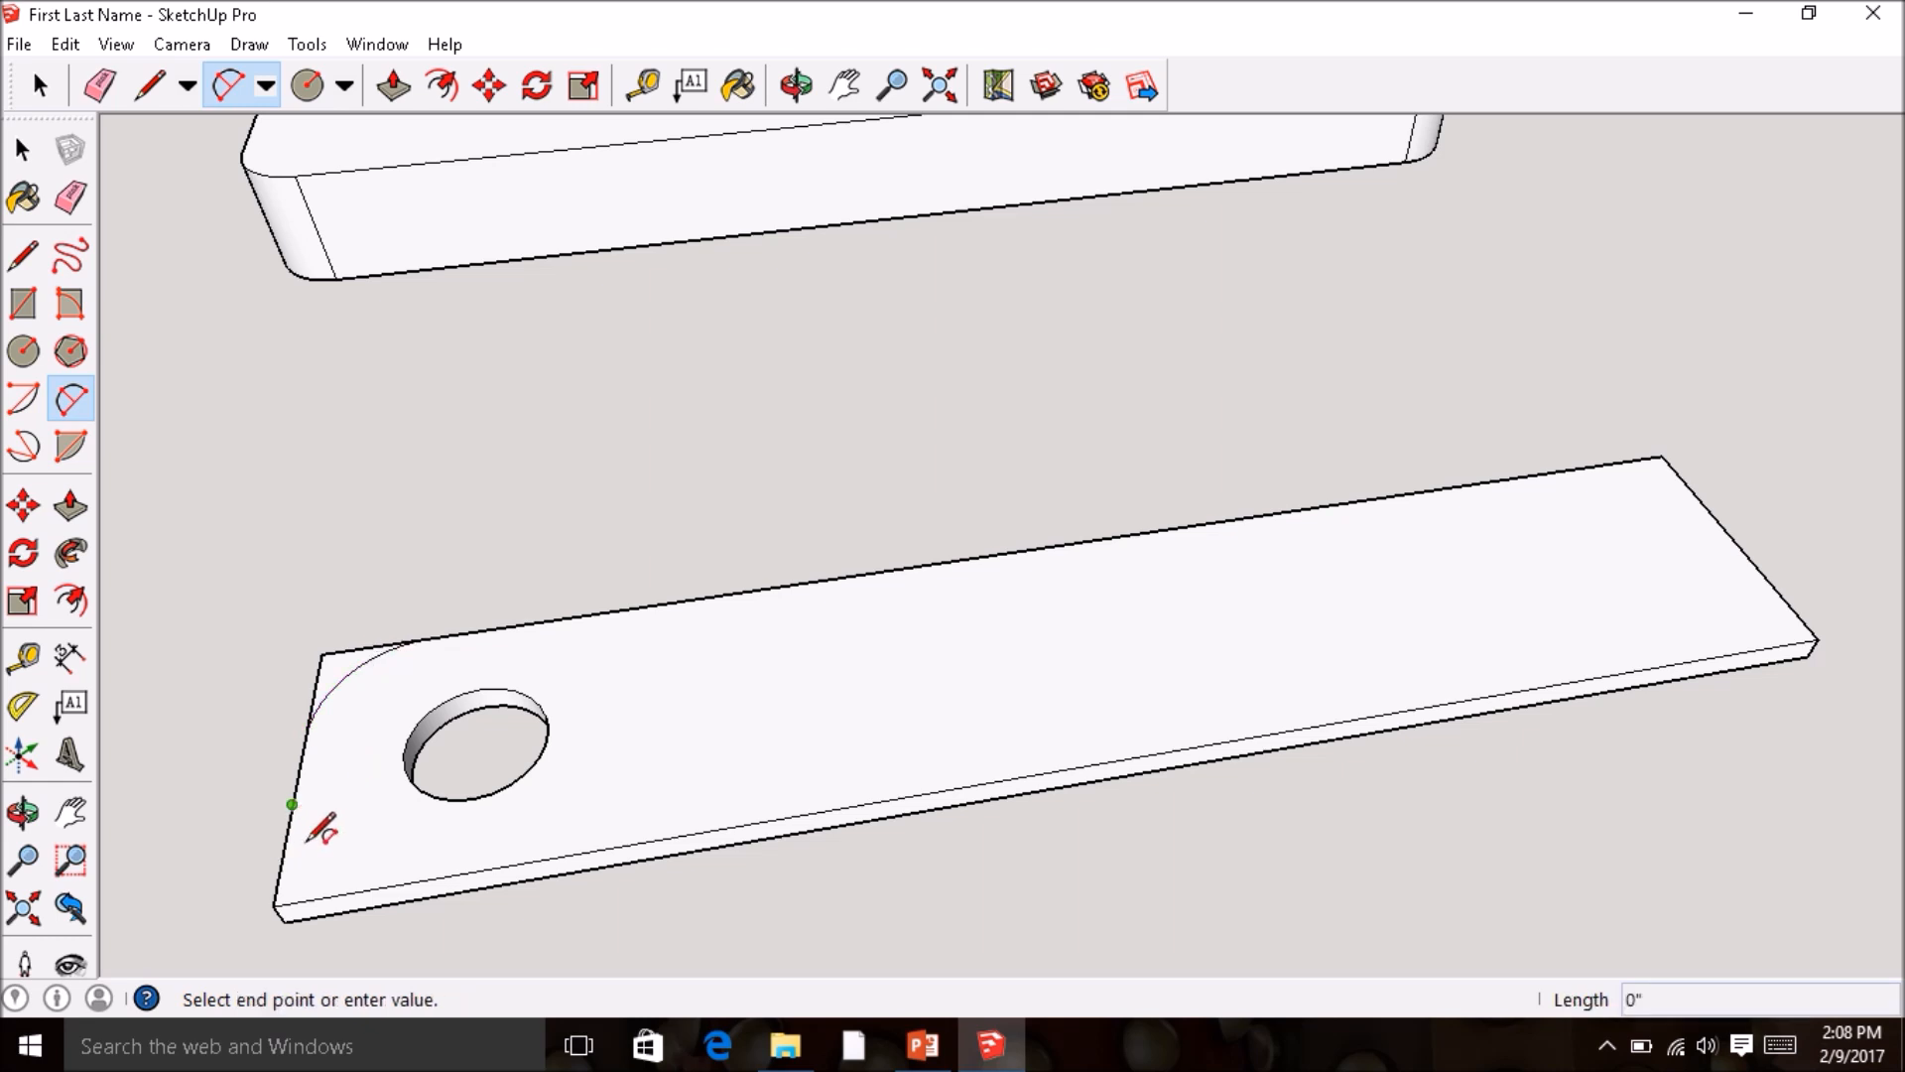
{"action": "left_click", "coordinate": [402, 883]}
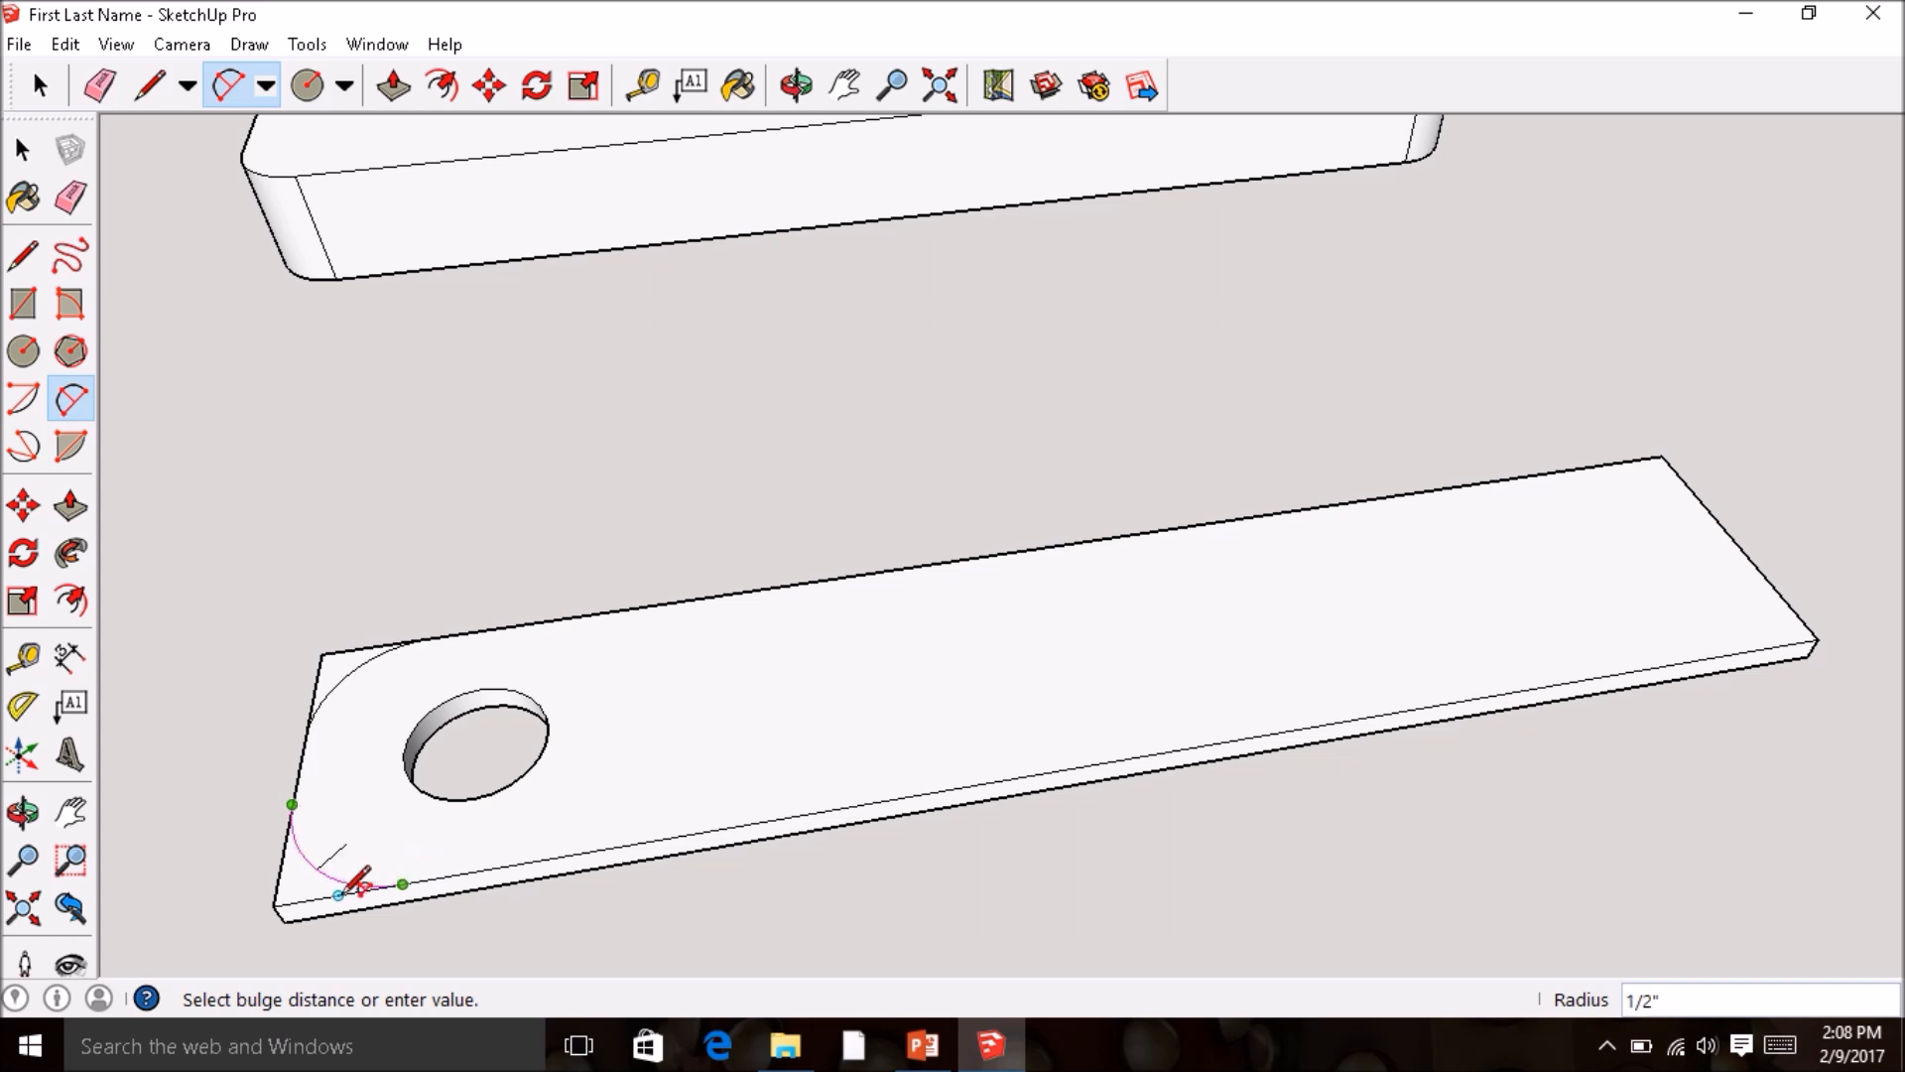
{"action": "left_click", "coordinate": [365, 885]}
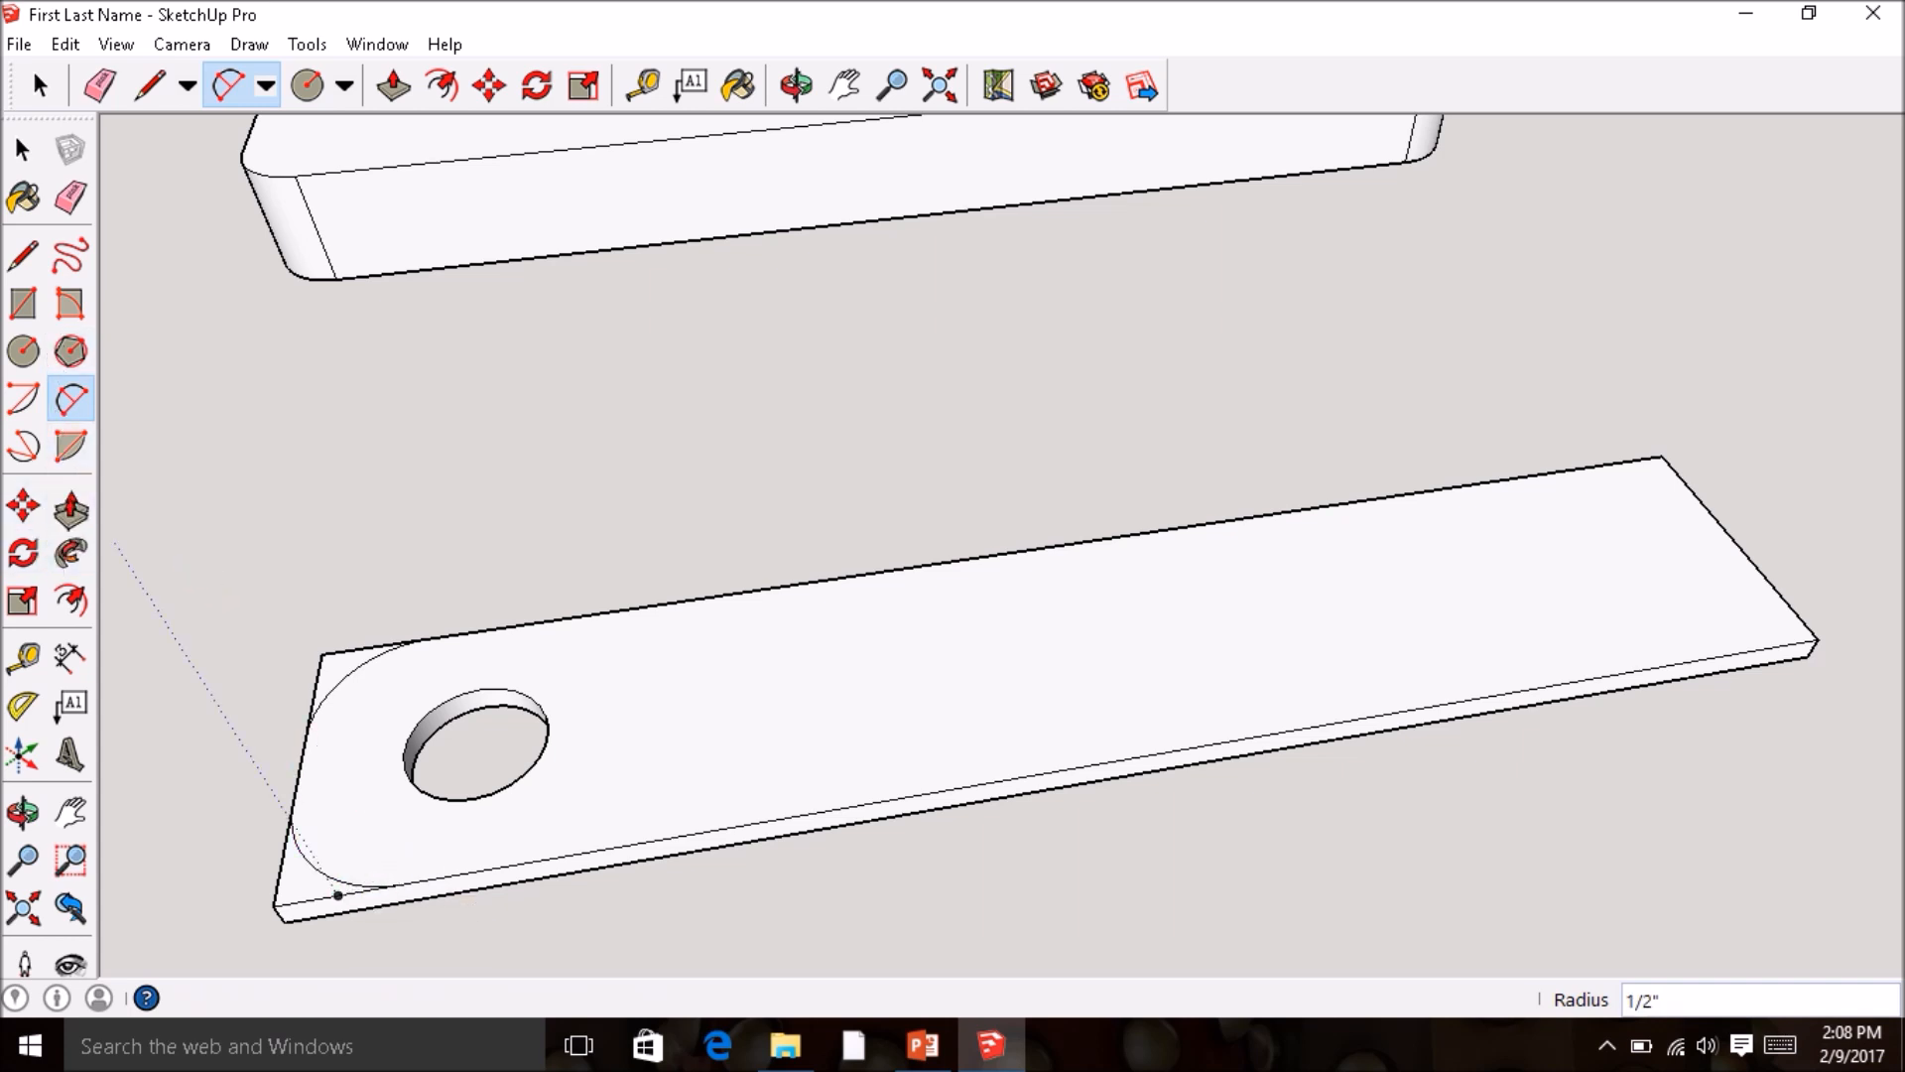
- Push the two waste areas outside the corner arcs 1/8" down through the strip to round off its hole end
{"action": "left_click", "coordinate": [71, 506]}
{"action": "left_click", "coordinate": [330, 665]}
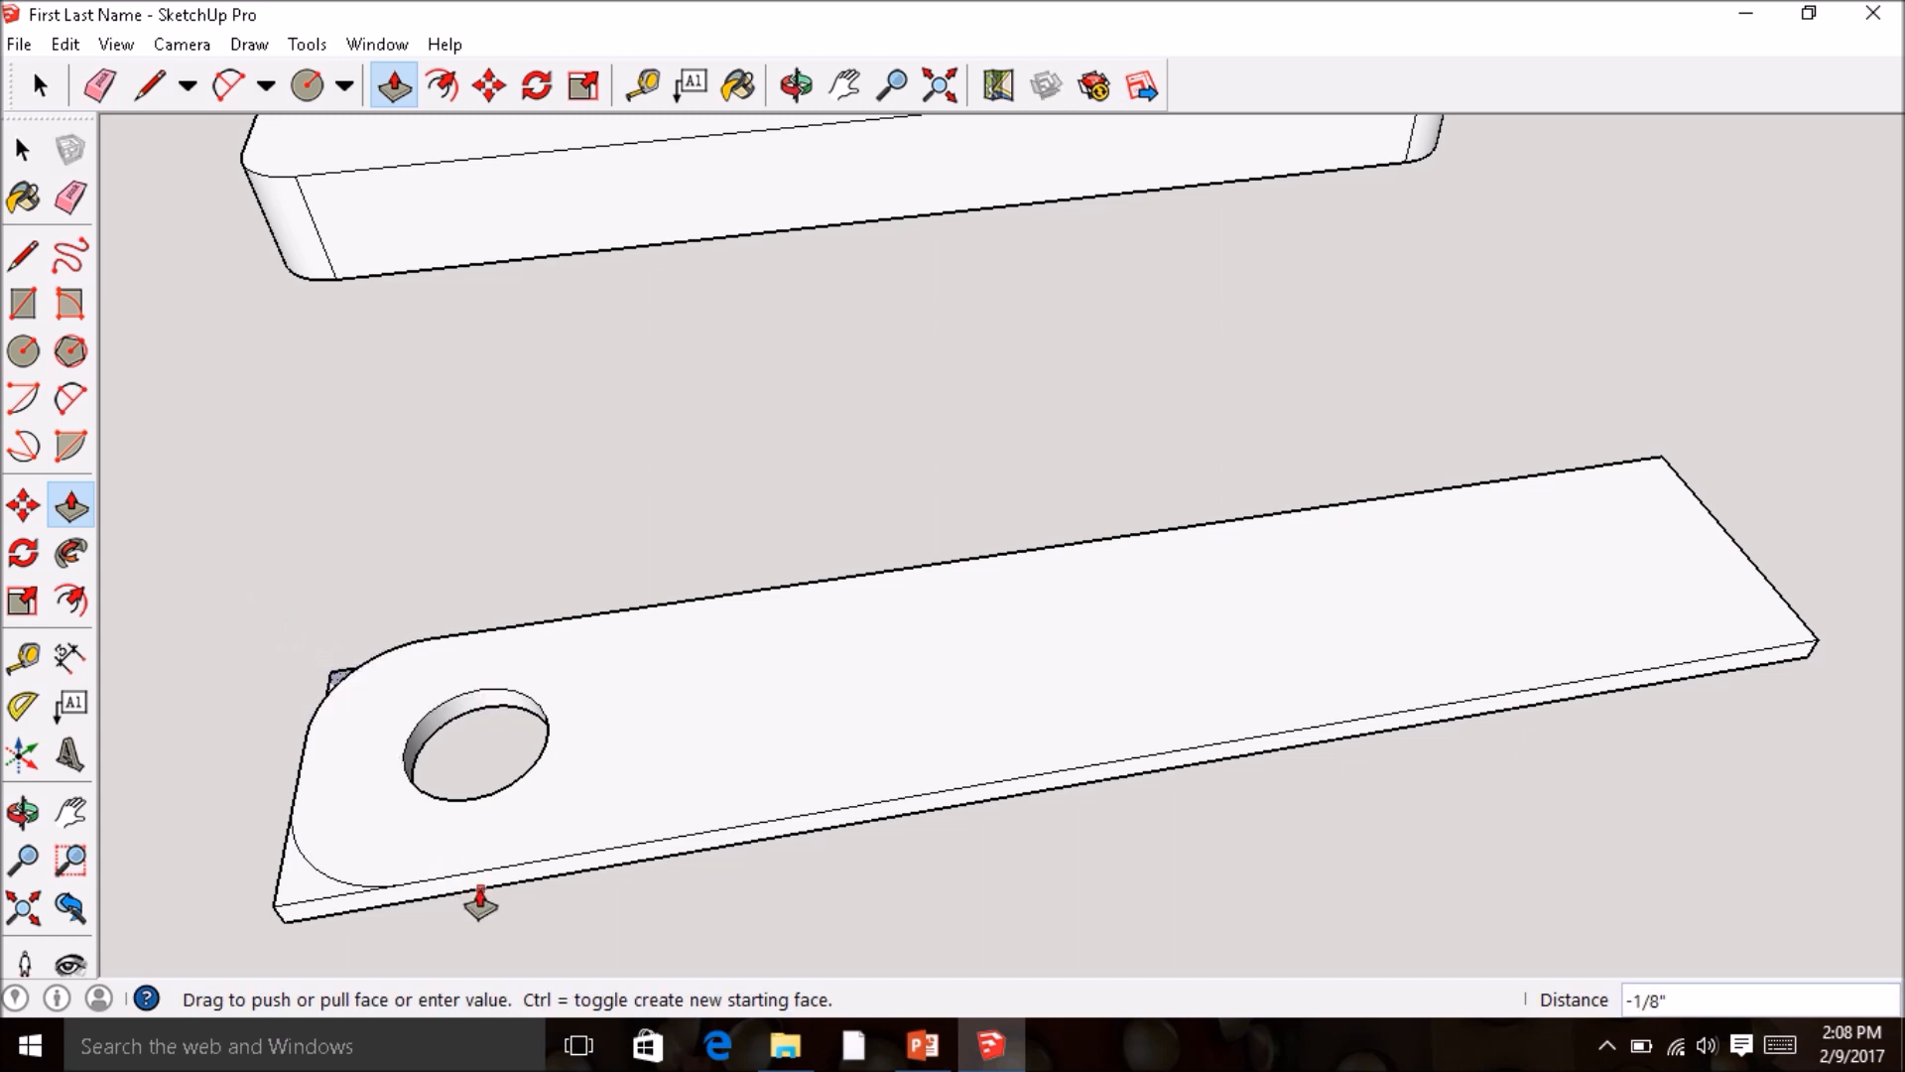
{"action": "left_click", "coordinate": [481, 898]}
{"action": "left_click", "coordinate": [315, 897]}
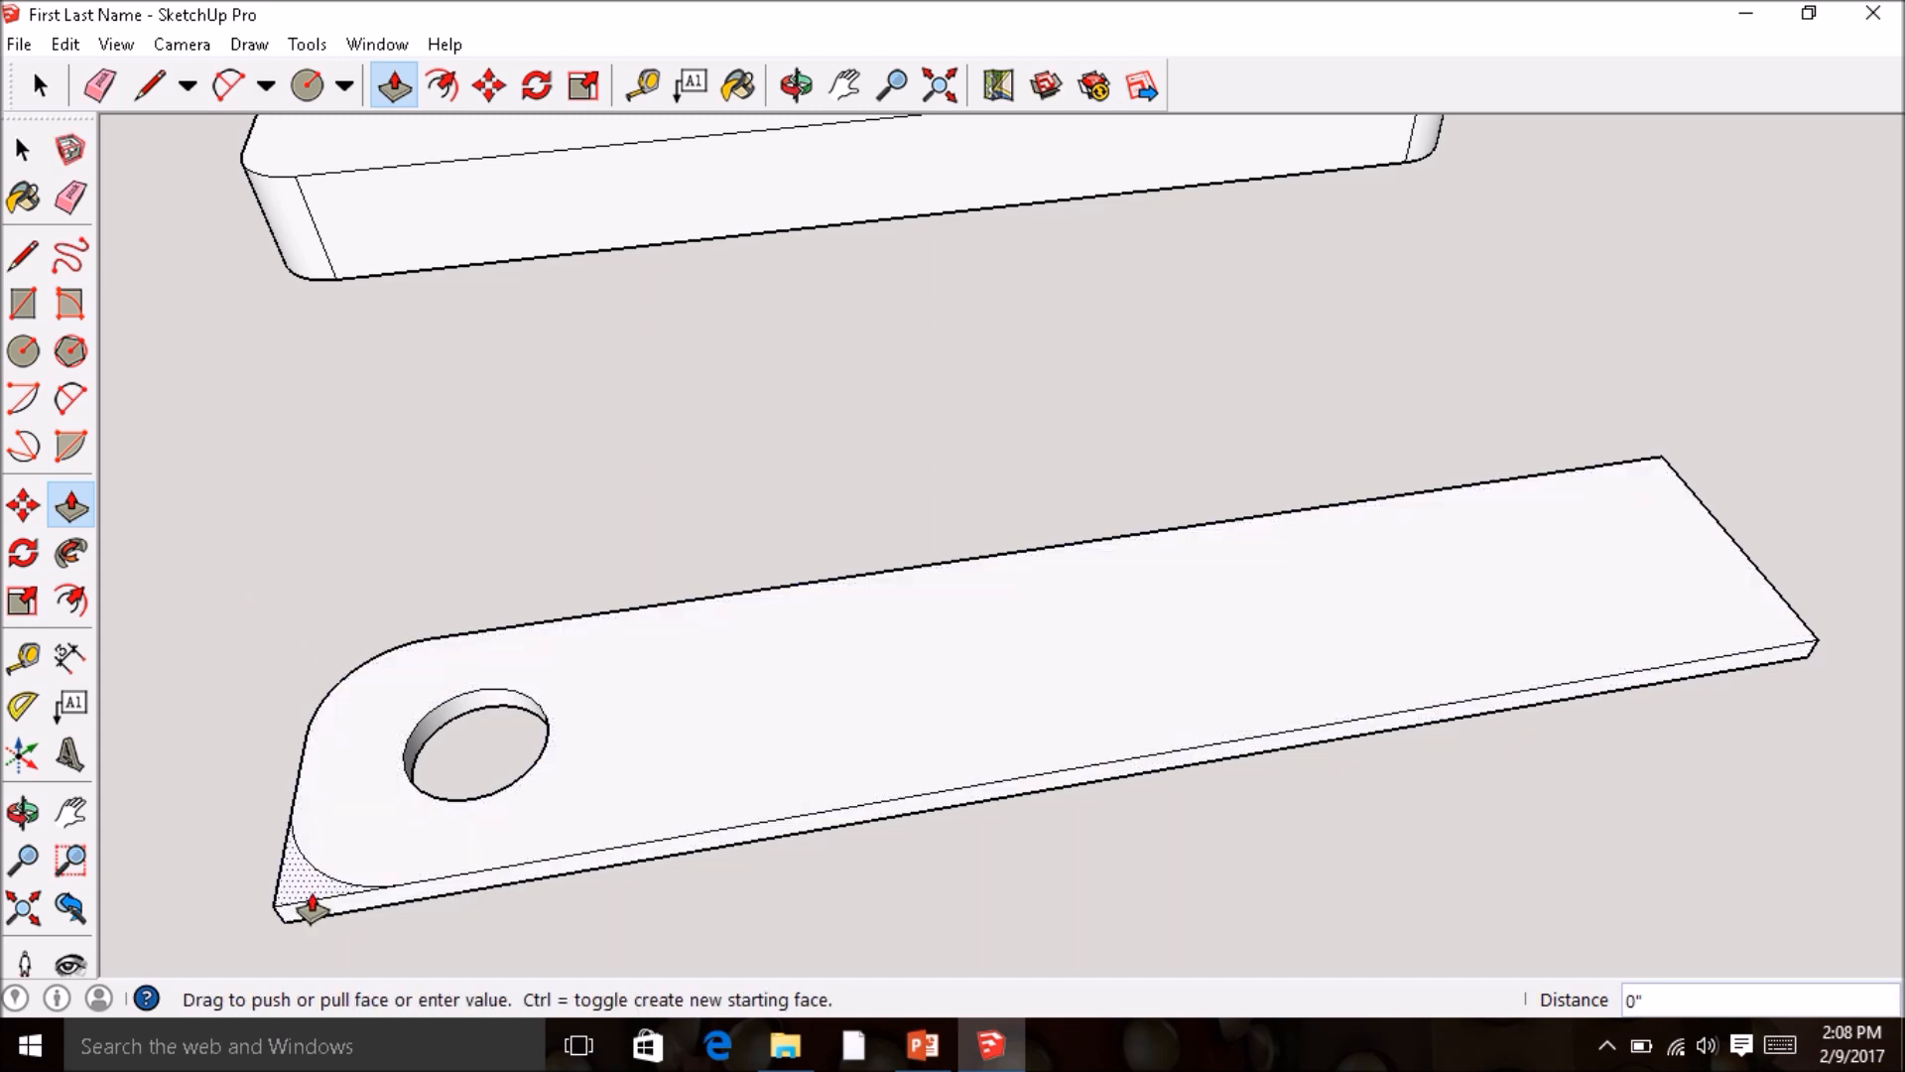
{"action": "left_click", "coordinate": [337, 905]}
{"action": "key", "text": "o"}
{"action": "left_click_drag", "start_coordinate": [337, 905], "coordinate": [182, 444]}
{"action": "middle_click_drag", "start_coordinate": [182, 445], "coordinate": [117, 559]}
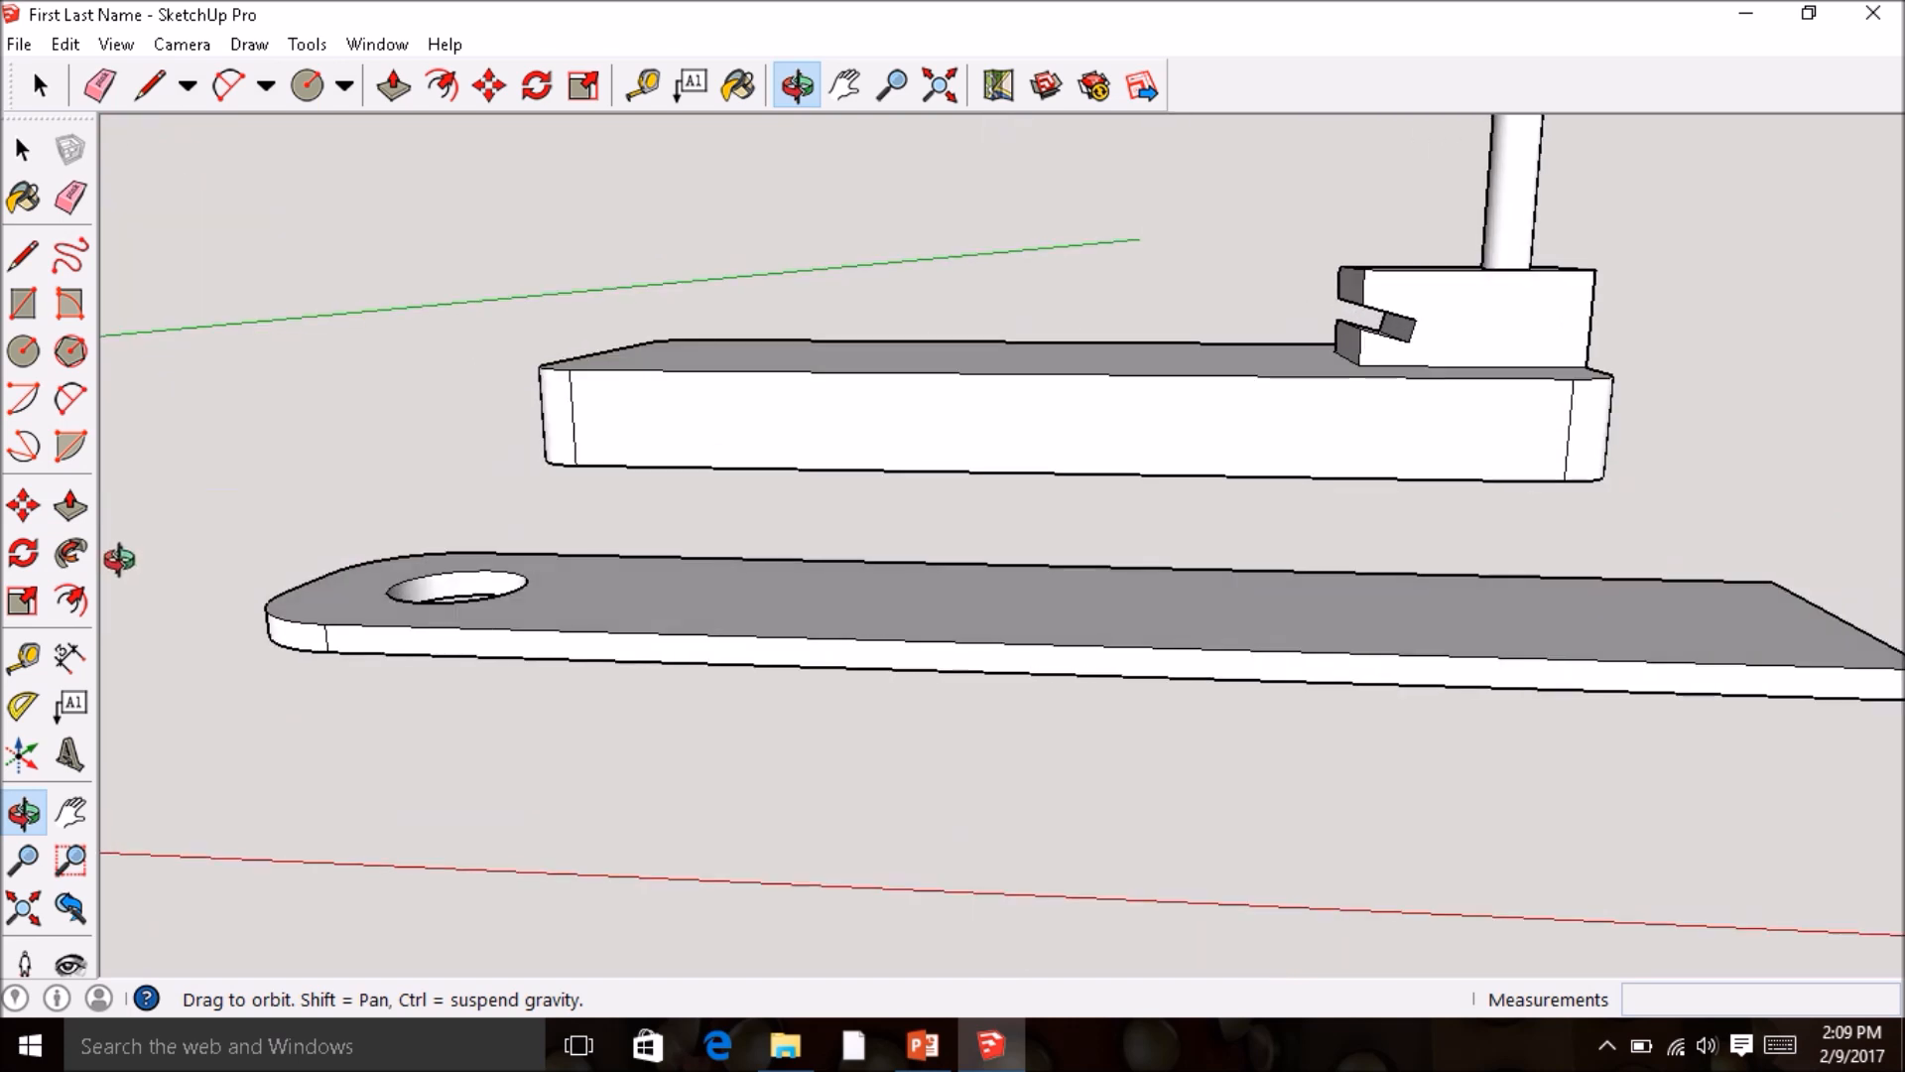
{"action": "middle_click_drag", "start_coordinate": [668, 642], "coordinate": [545, 652]}
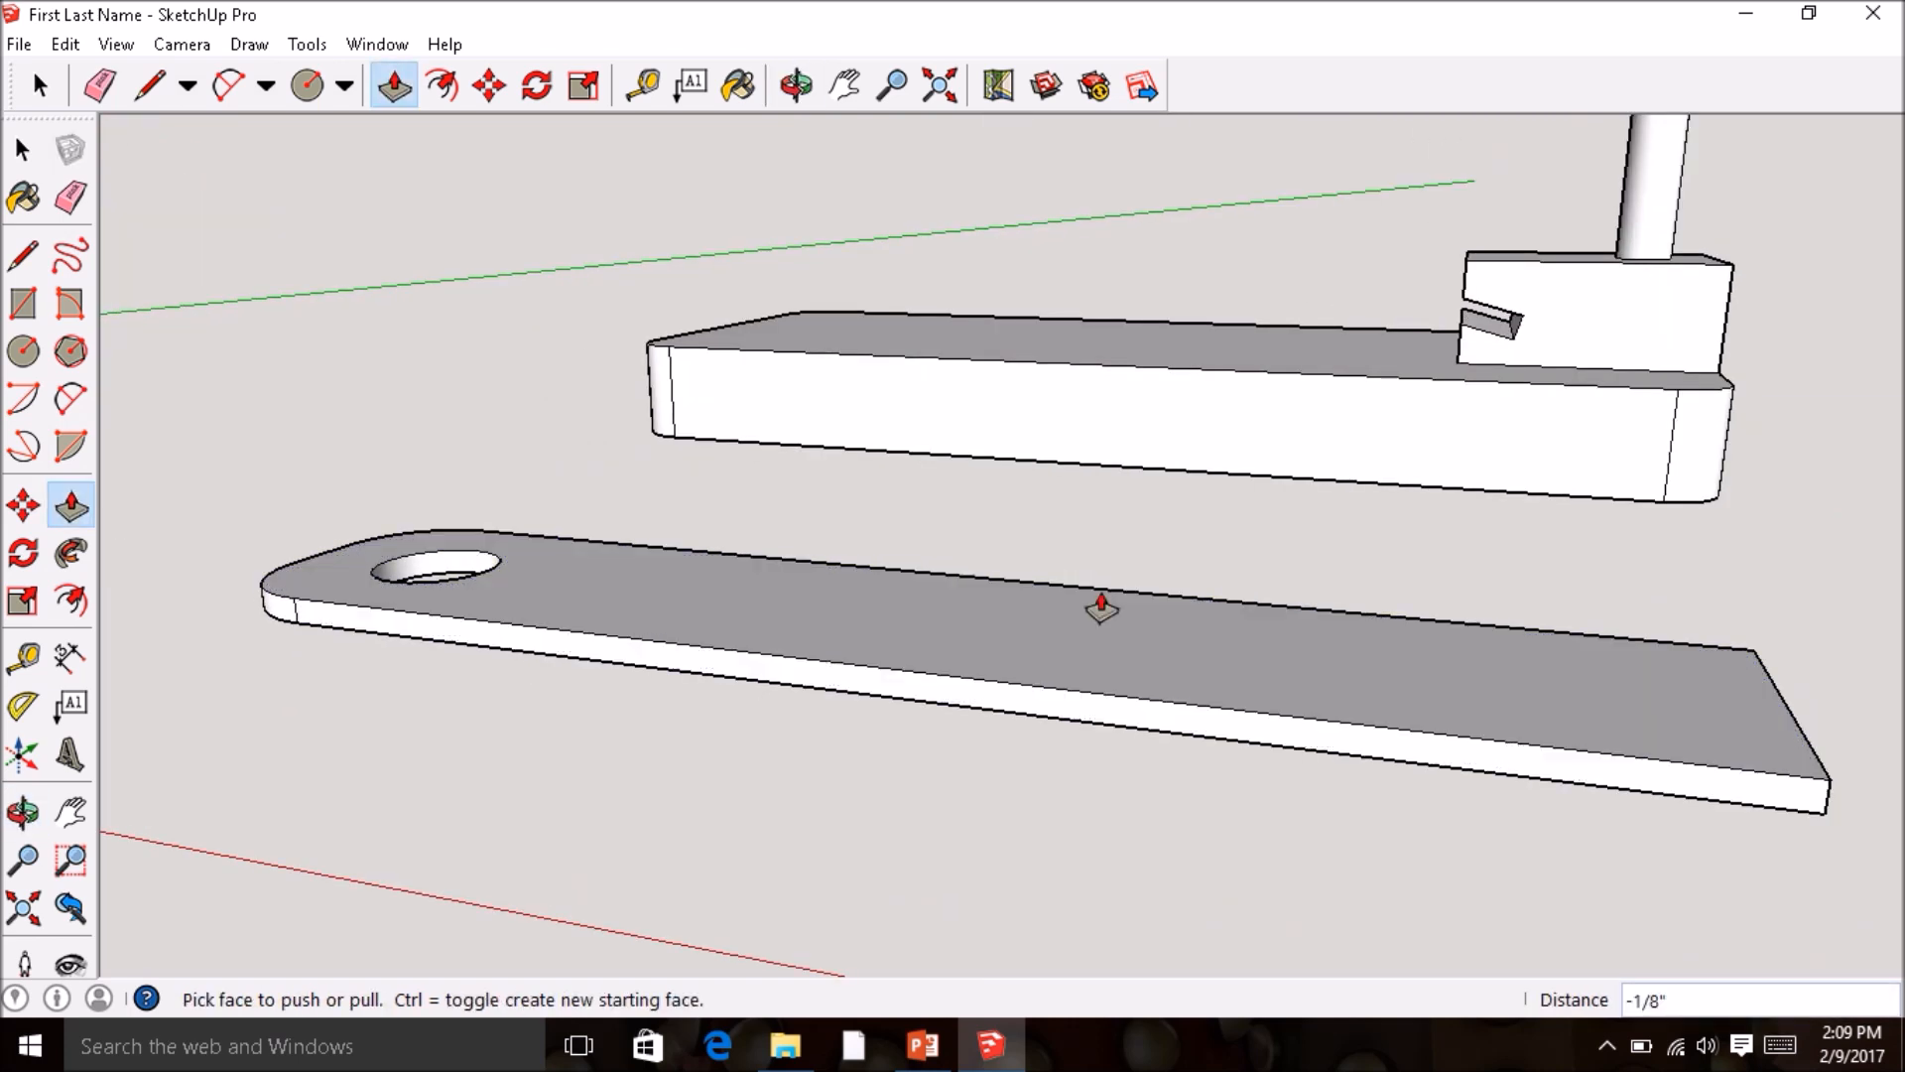
- Select the whole strip and rotate it 15 degrees about the lower corner of its square end, raising the hole end
{"action": "middle_click_drag", "start_coordinate": [1480, 327], "coordinate": [477, 415]}
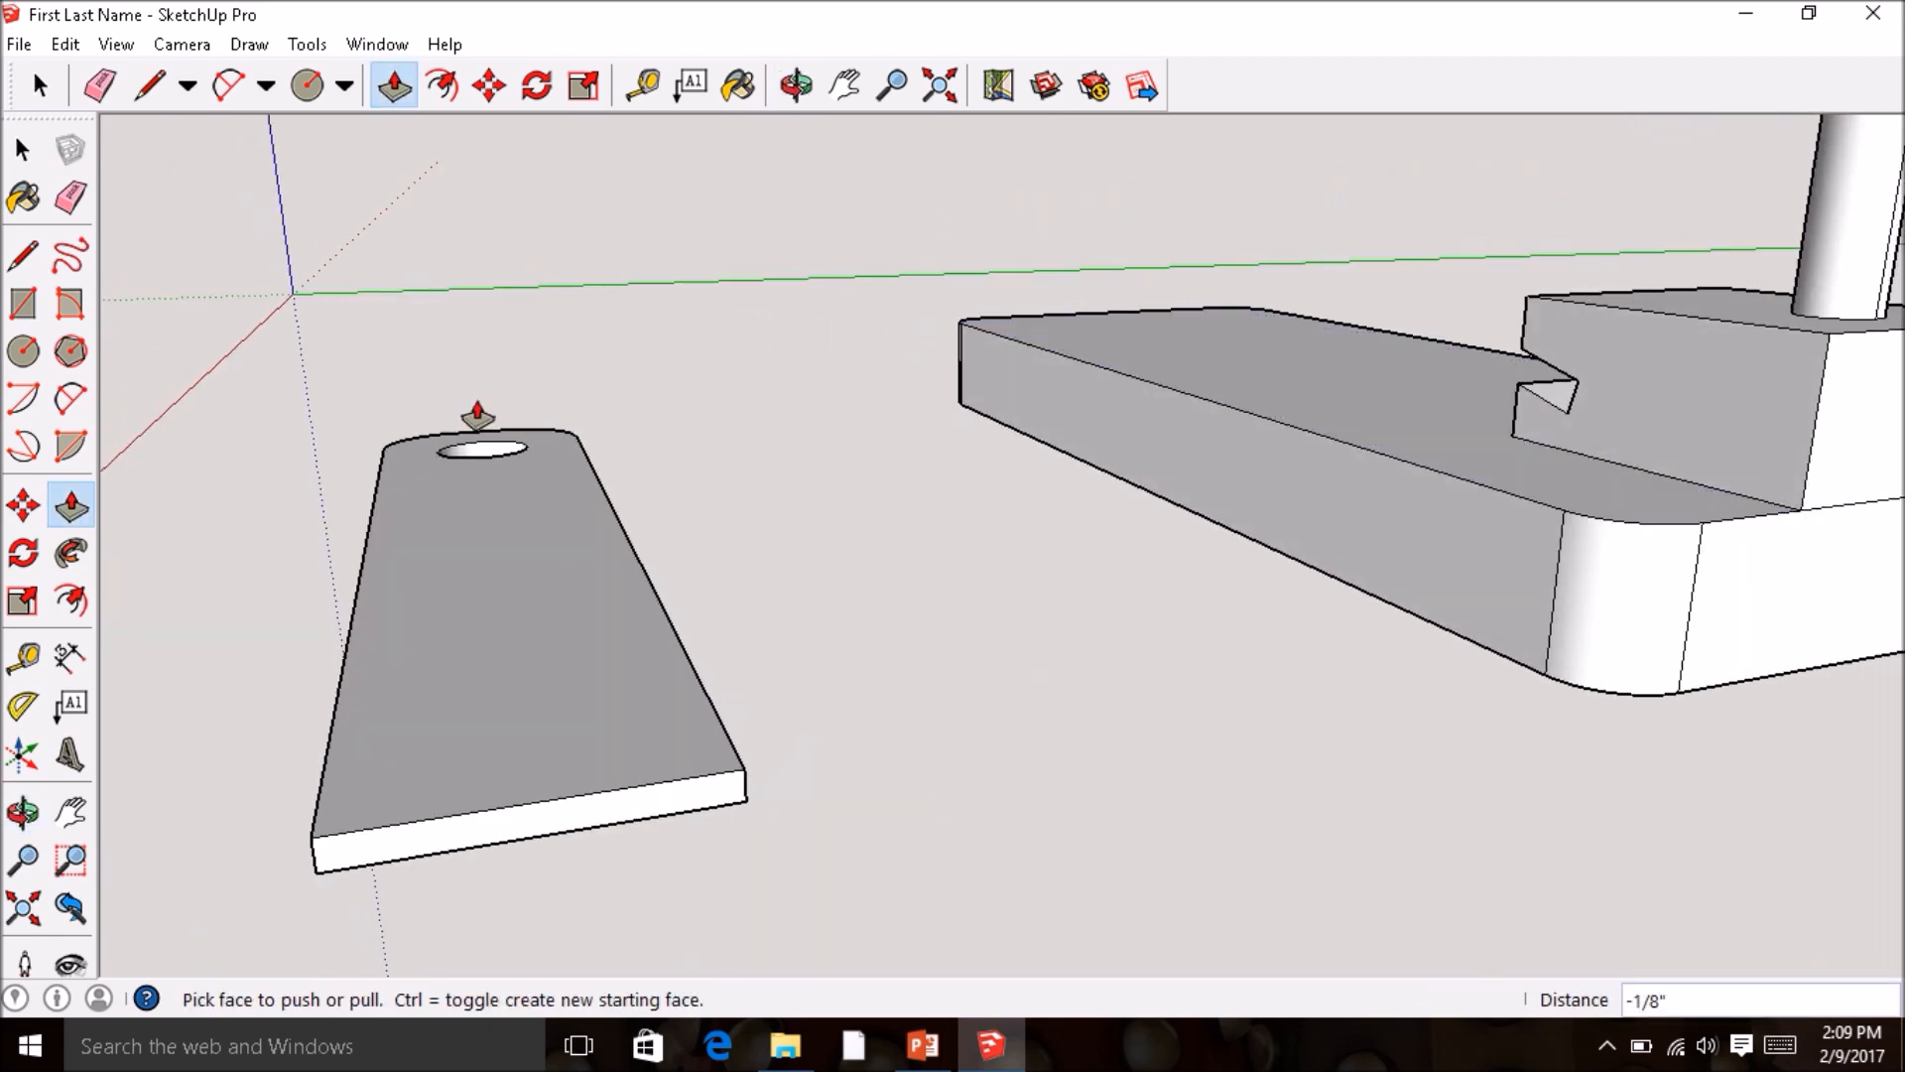
{"action": "left_click", "coordinate": [20, 147]}
{"action": "scroll", "coordinate": [185, 532], "scroll_direction": "down", "scroll_amount": 3}
{"action": "scroll", "coordinate": [555, 723], "scroll_direction": "down", "scroll_amount": 2}
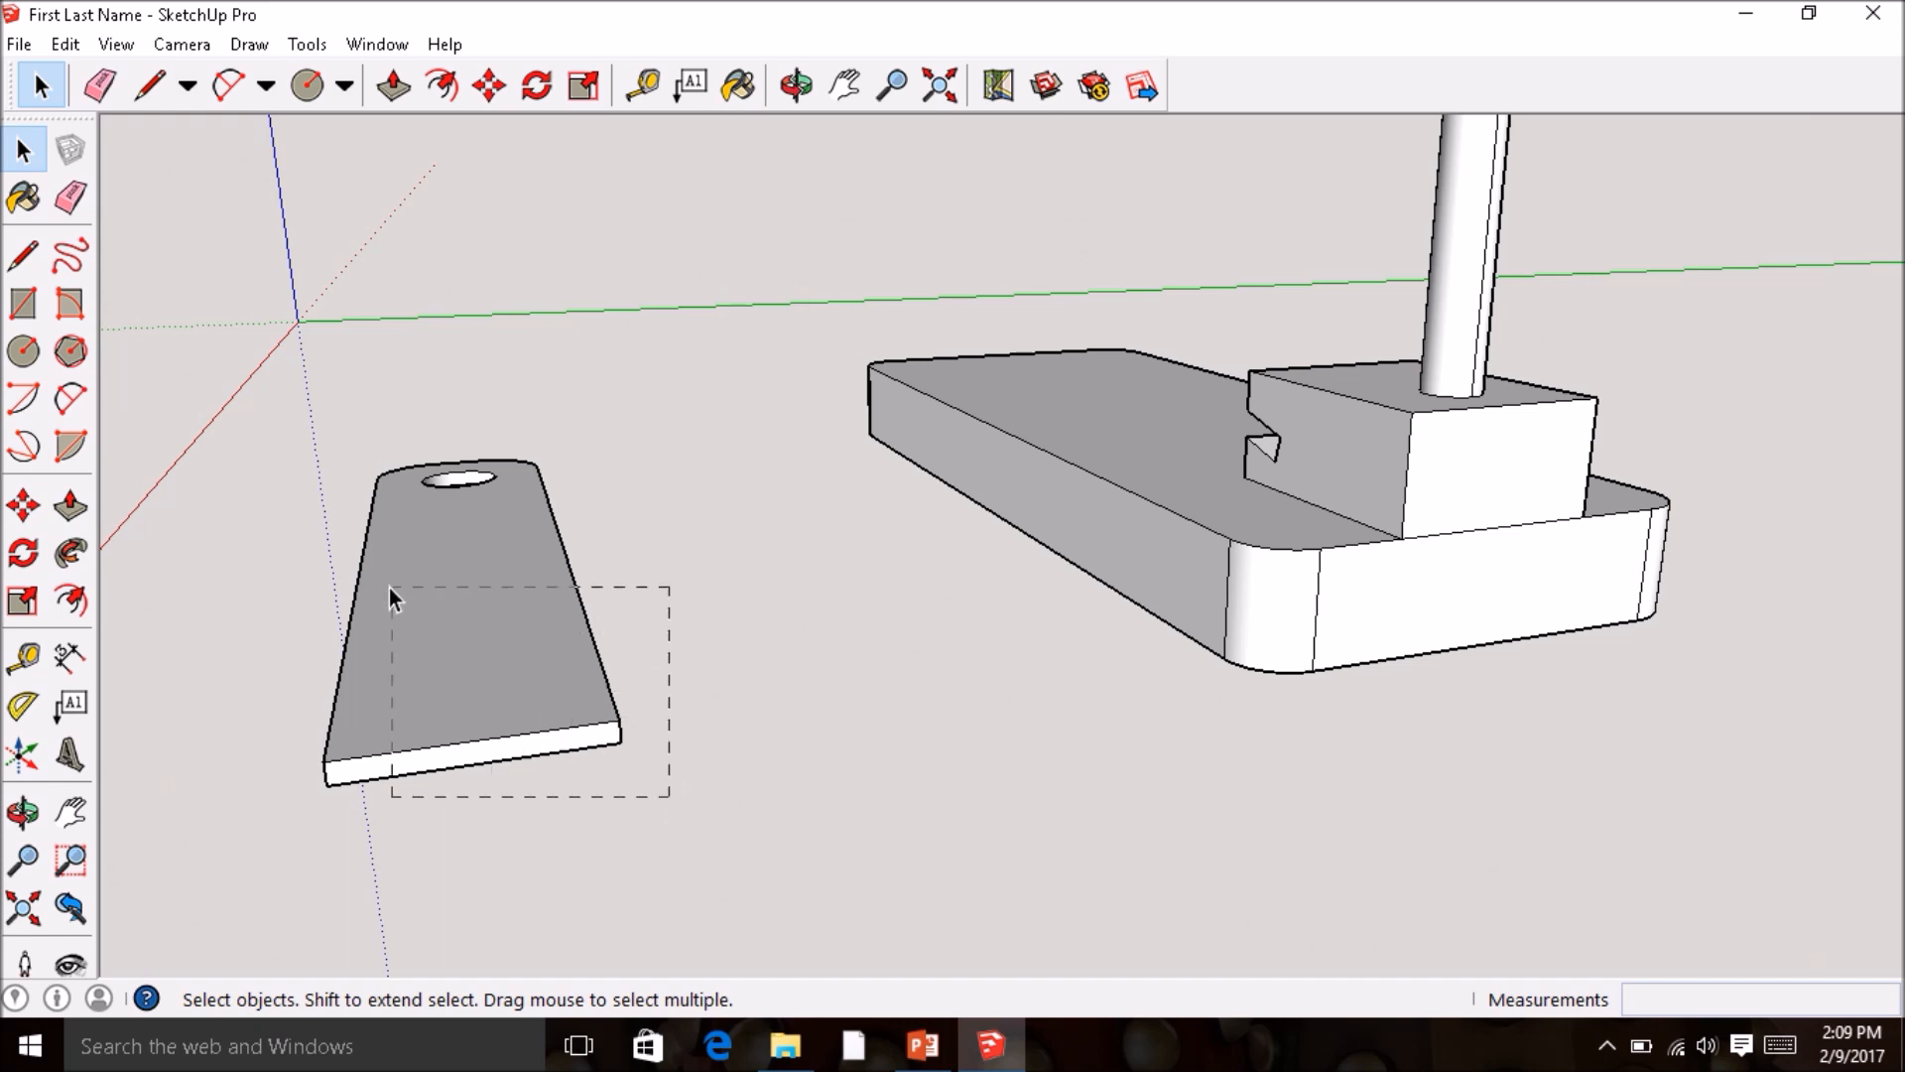
{"action": "left_click_drag", "start_coordinate": [254, 380], "coordinate": [251, 385]}
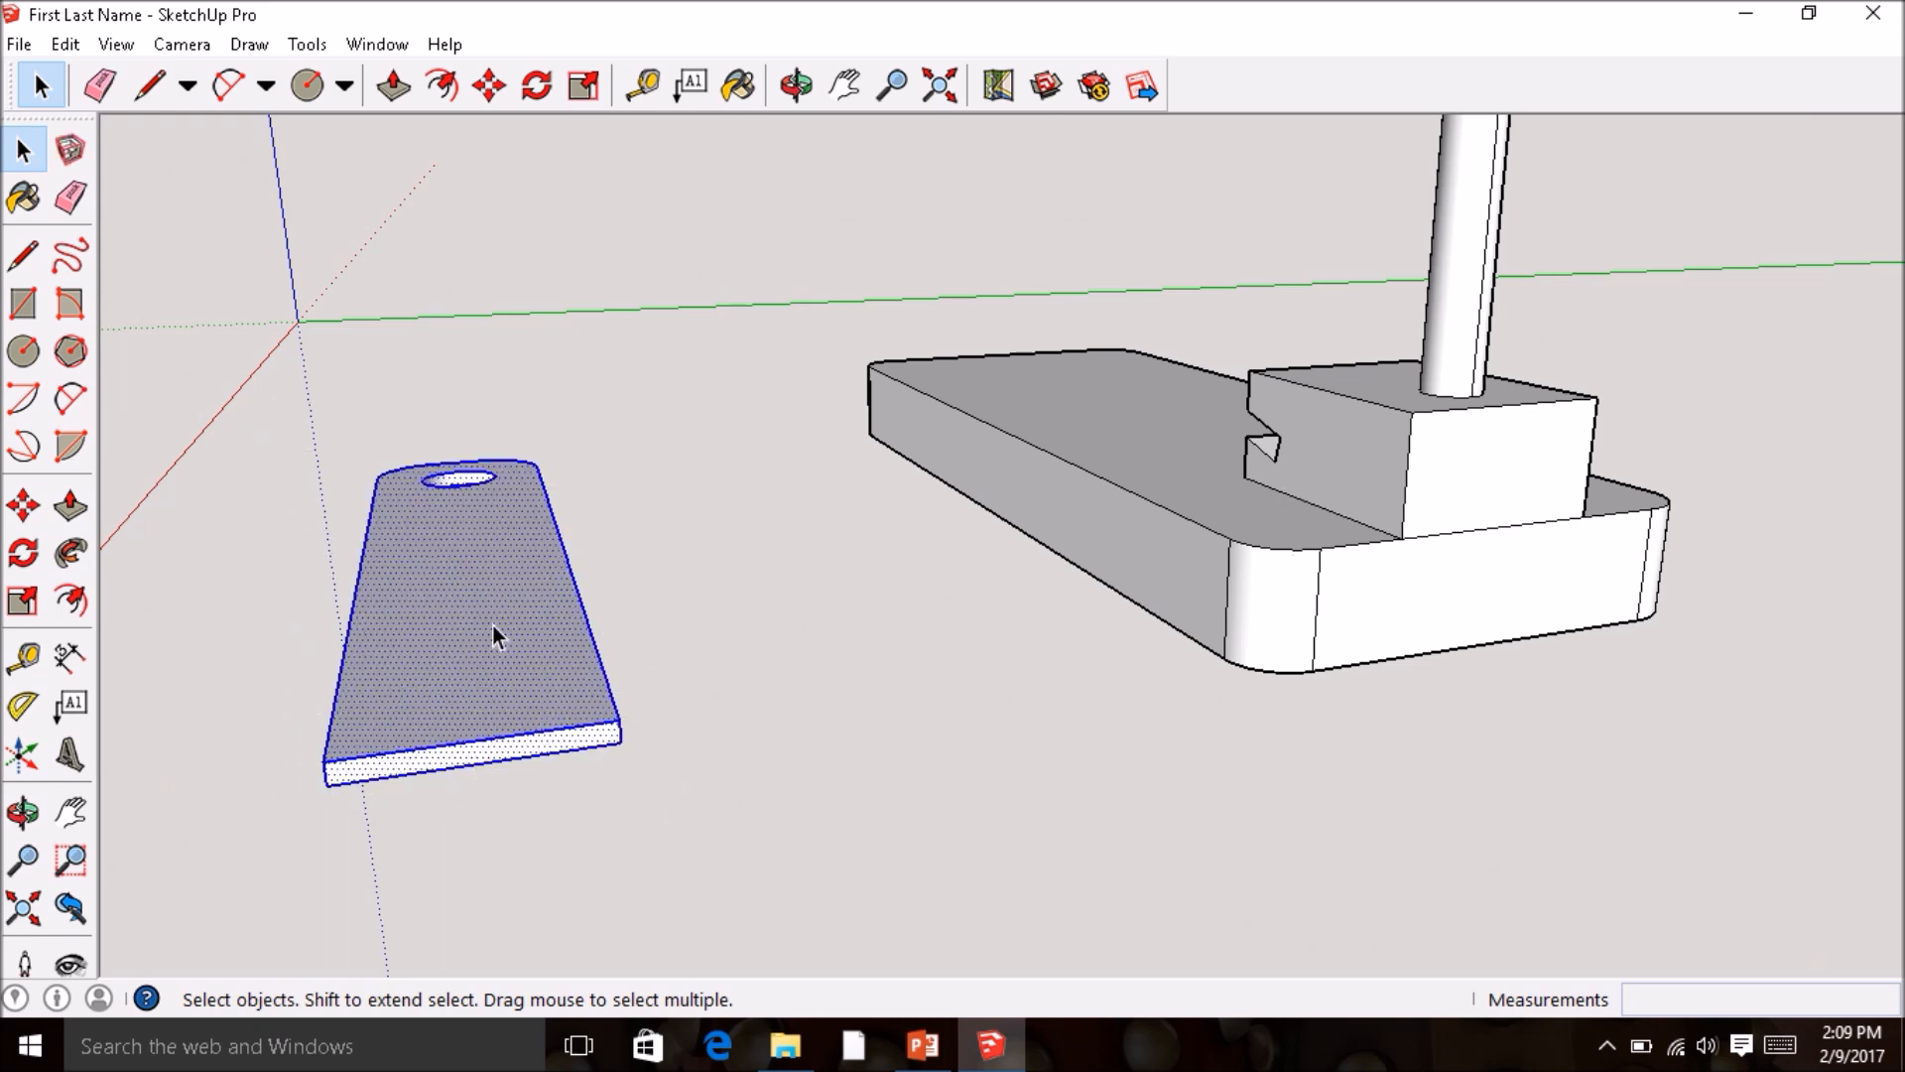
{"action": "middle_click_drag", "start_coordinate": [355, 658], "coordinate": [752, 593]}
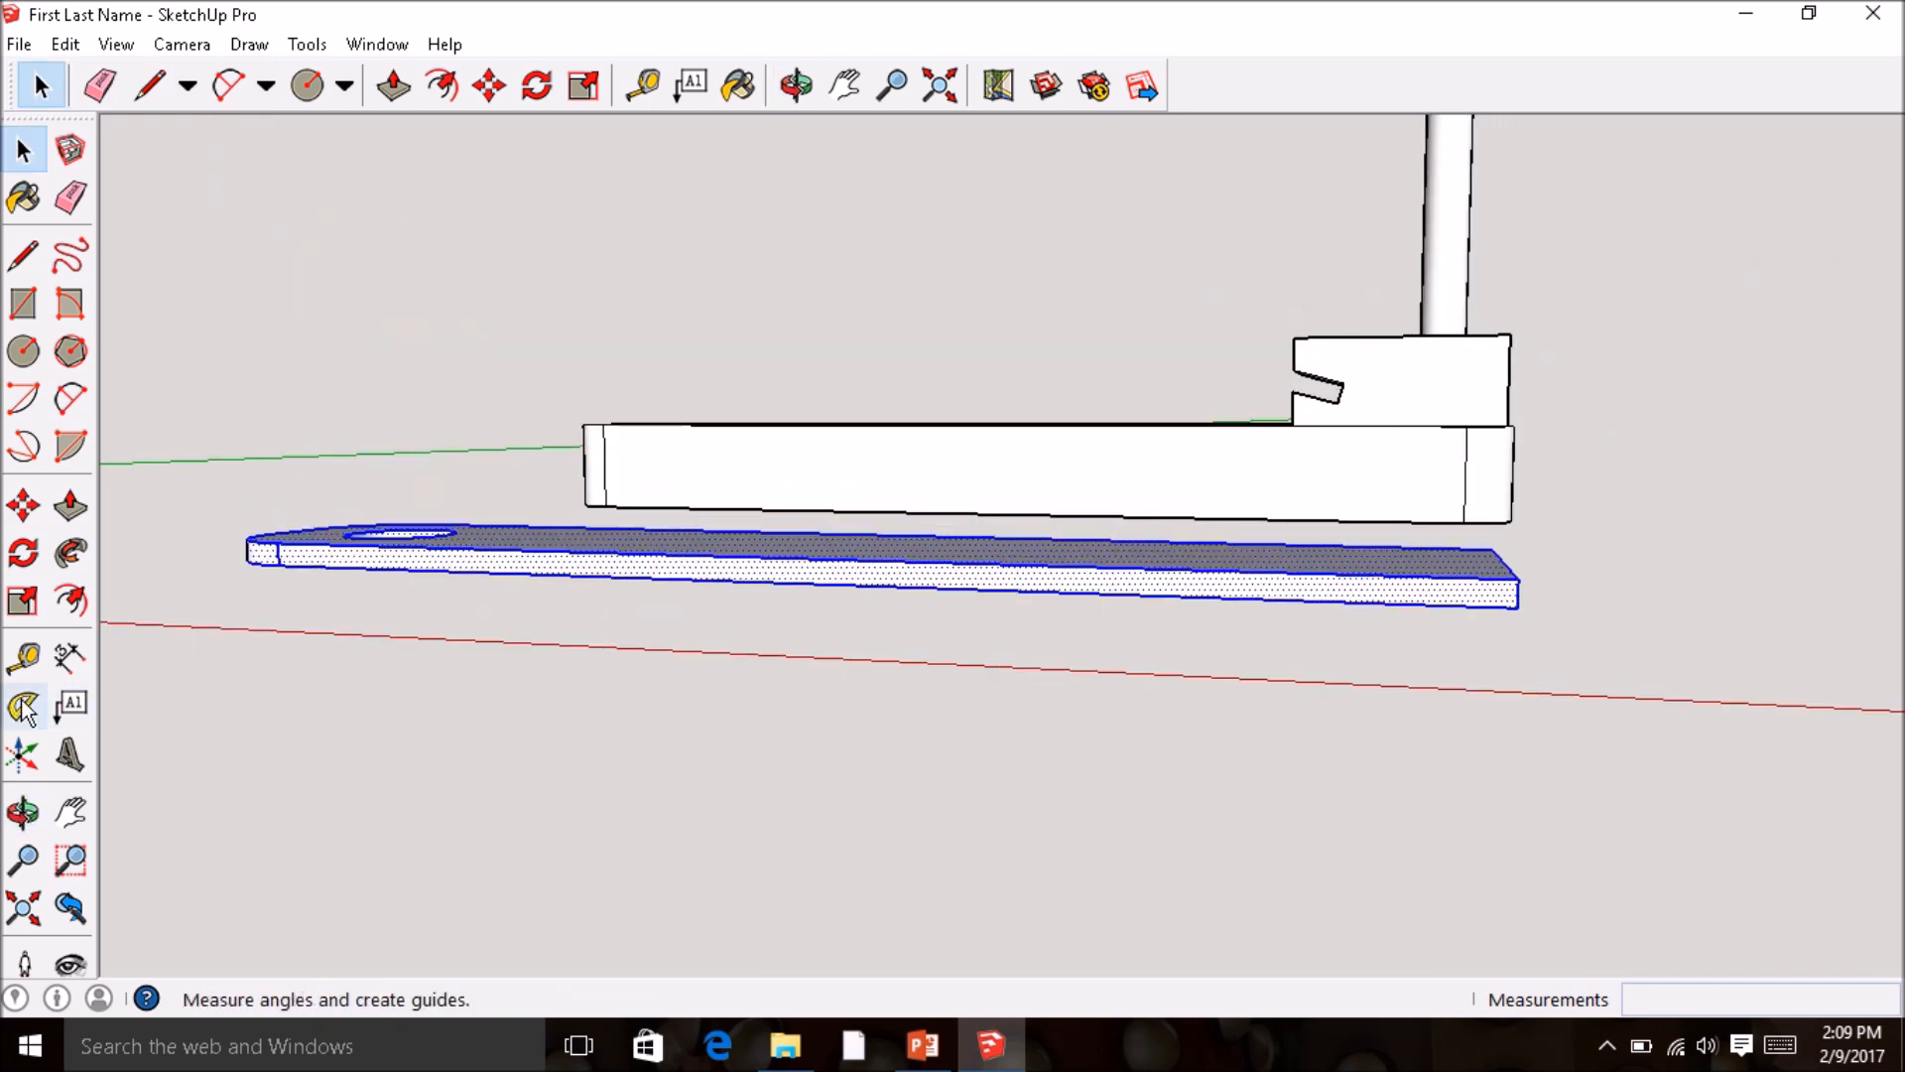
{"action": "left_click", "coordinate": [26, 556]}
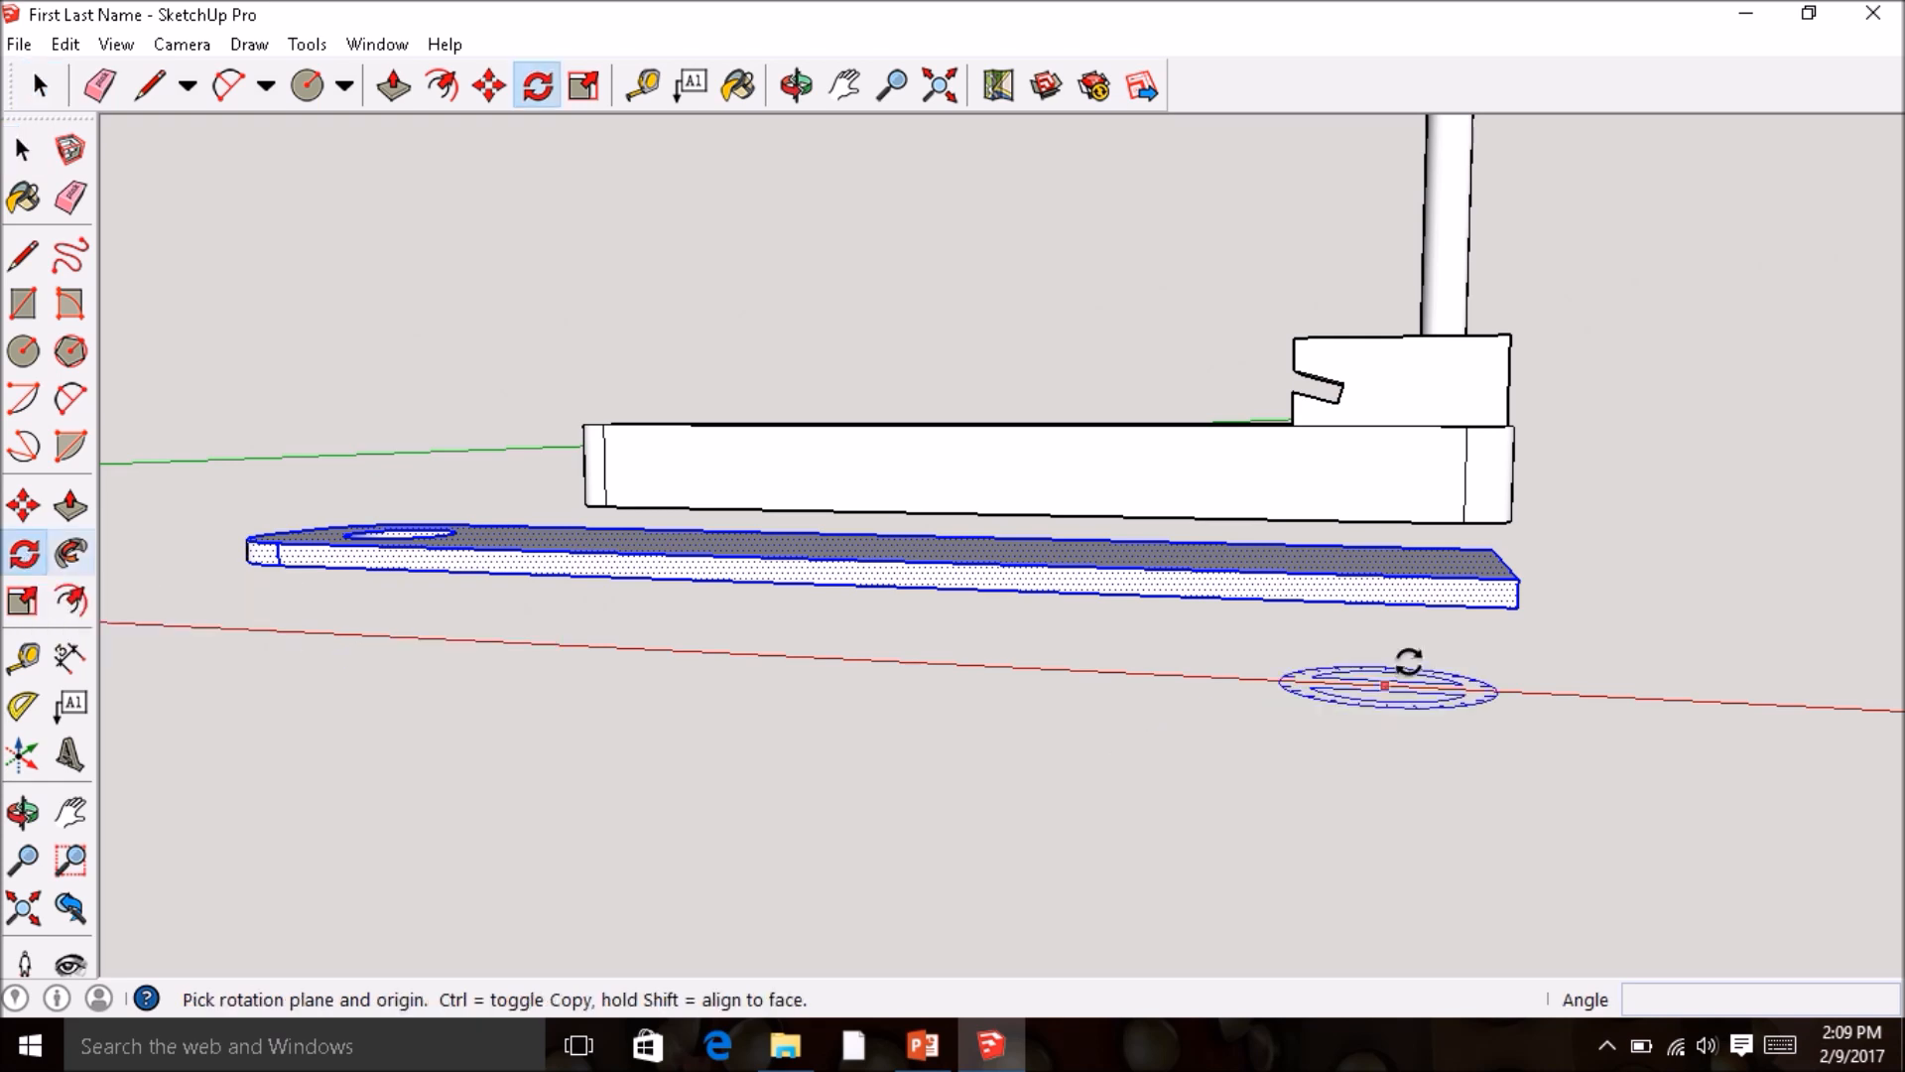
{"action": "left_click", "coordinate": [1515, 604]}
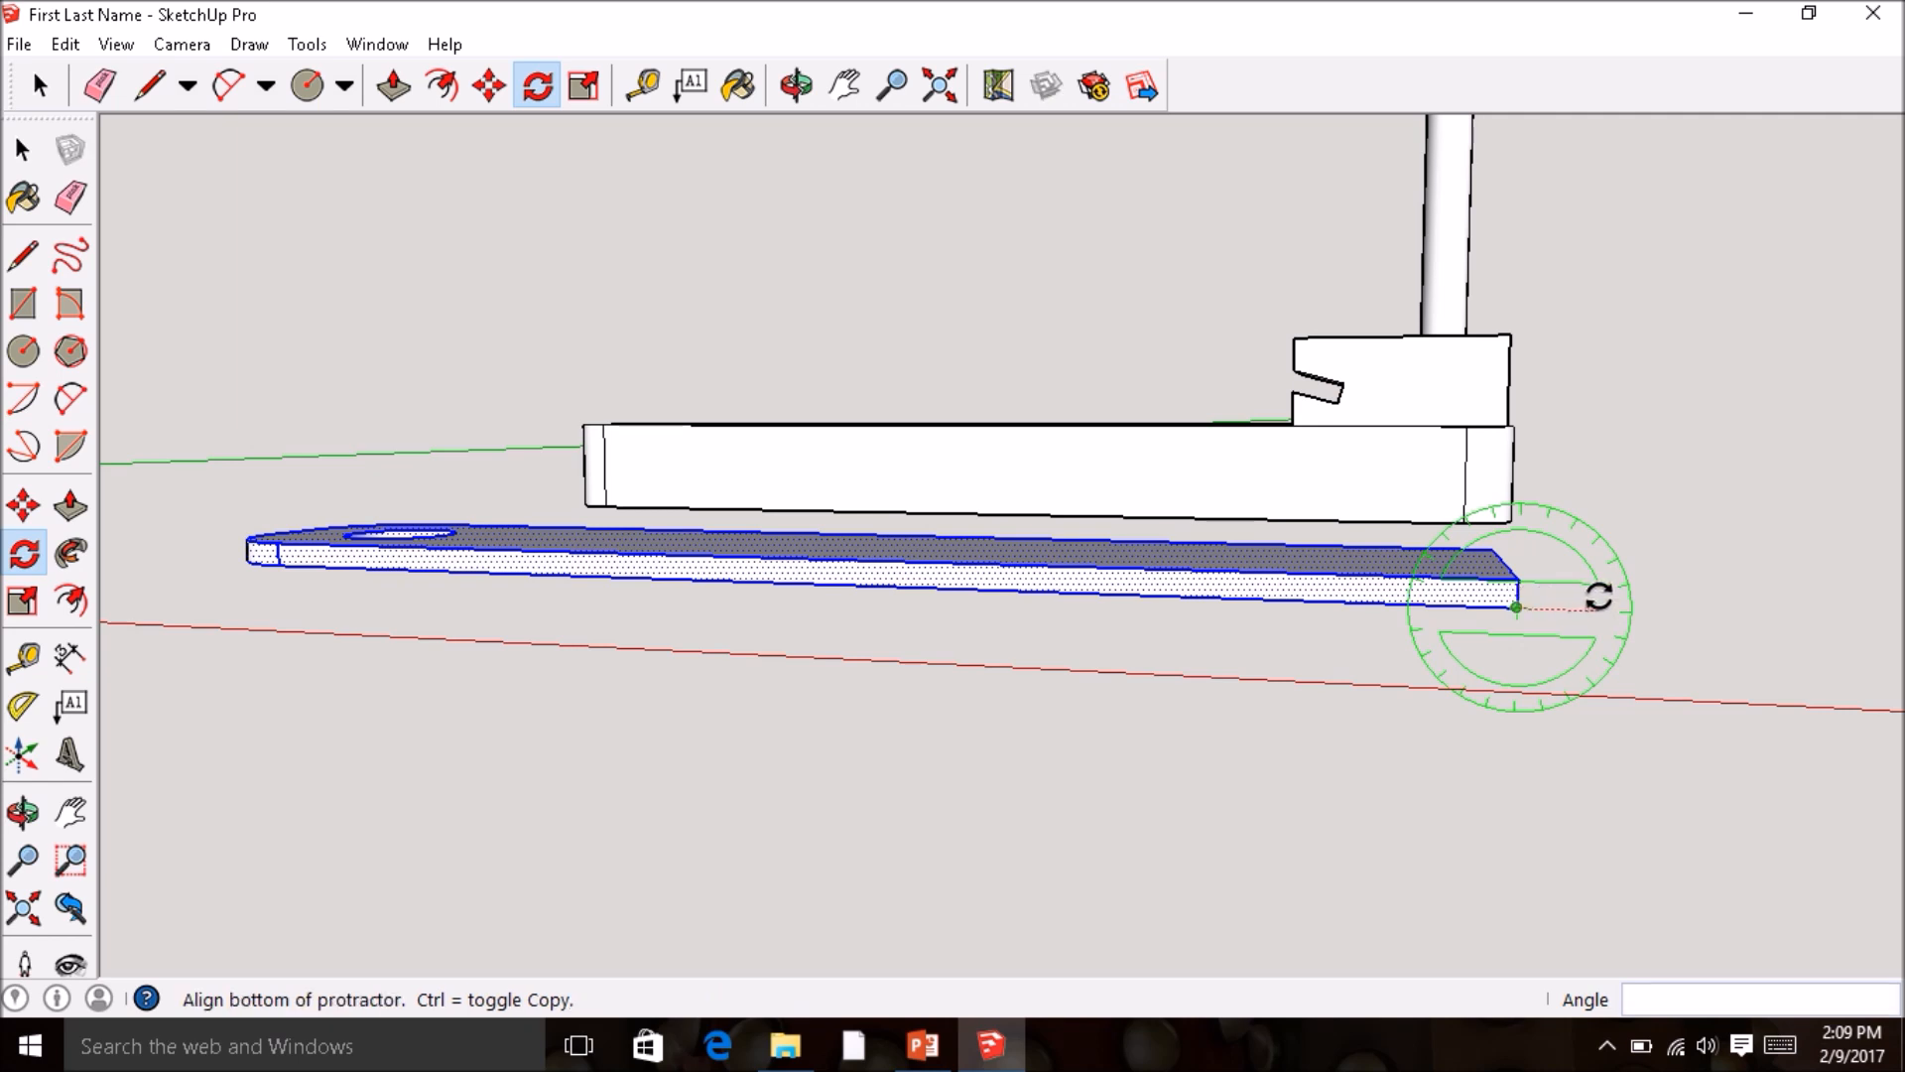
{"action": "left_click", "coordinate": [1598, 596]}
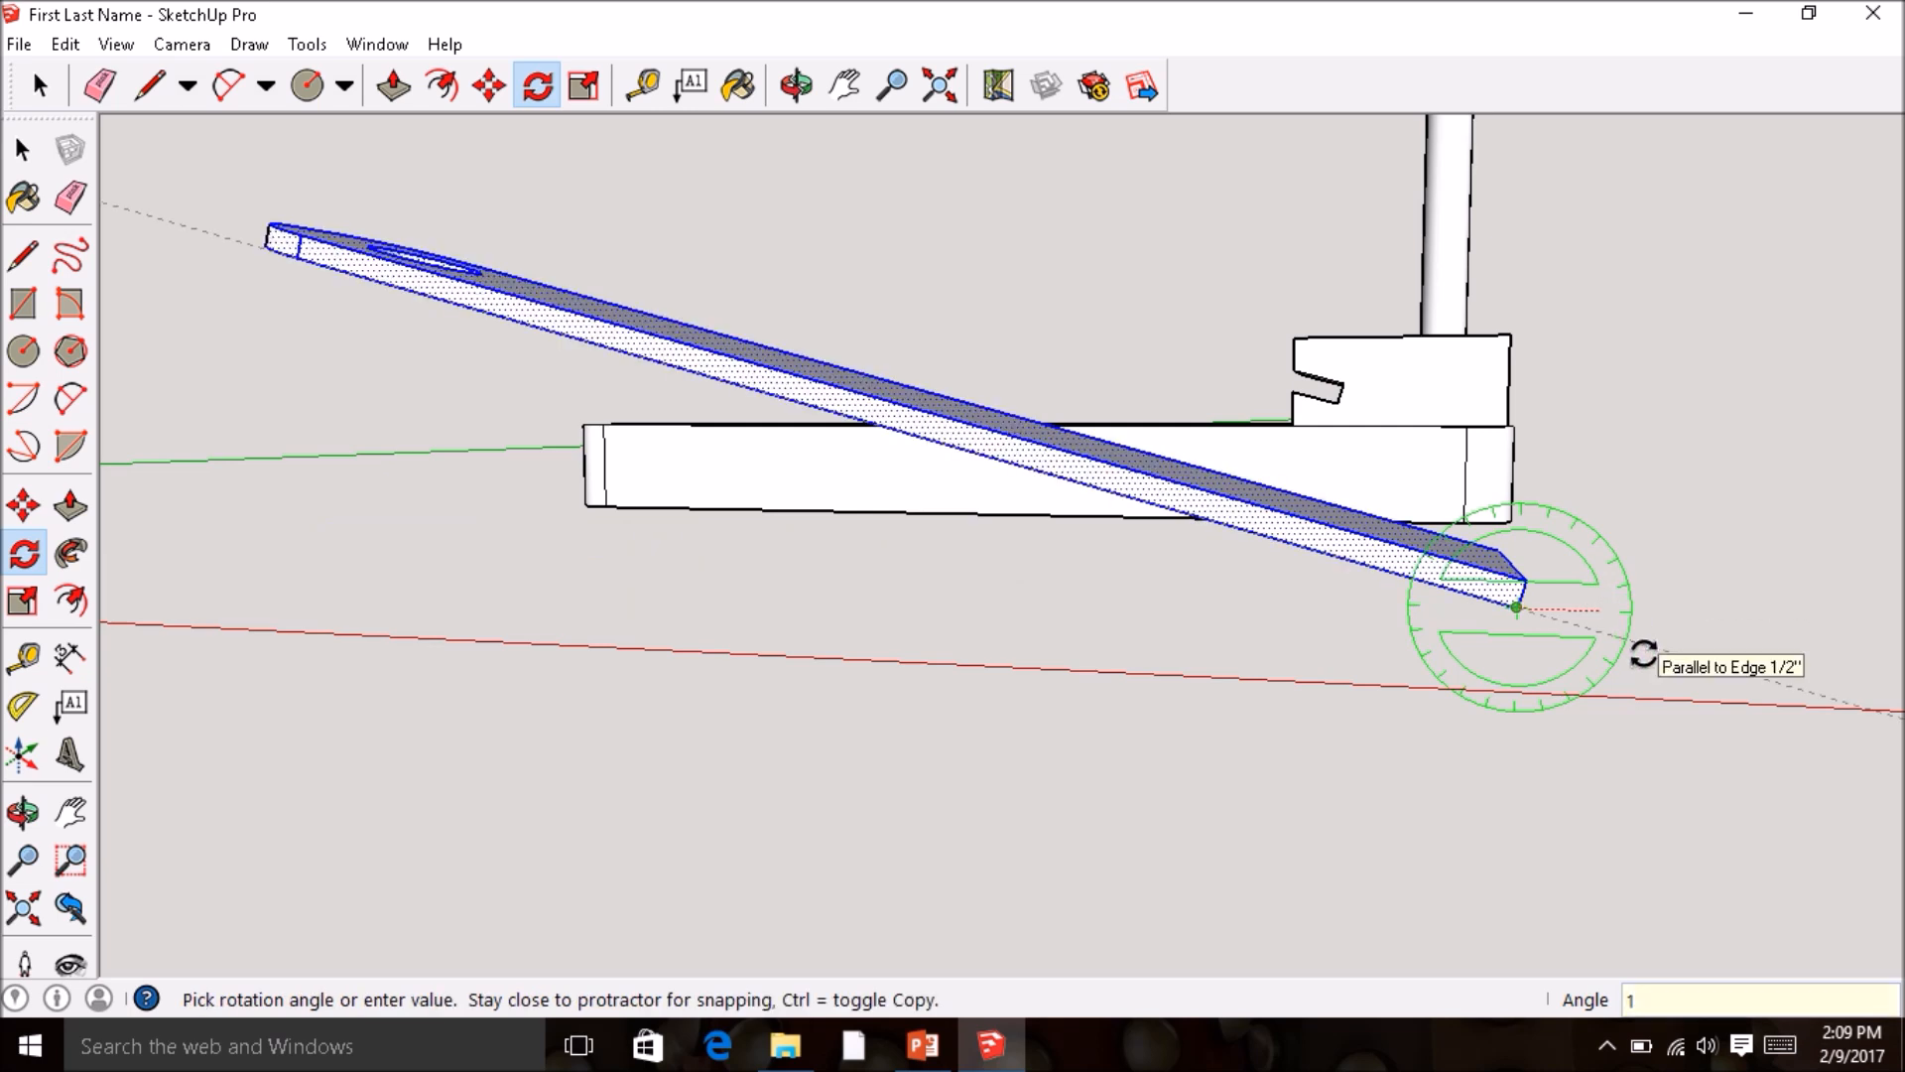
{"action": "key", "text": "Return"}
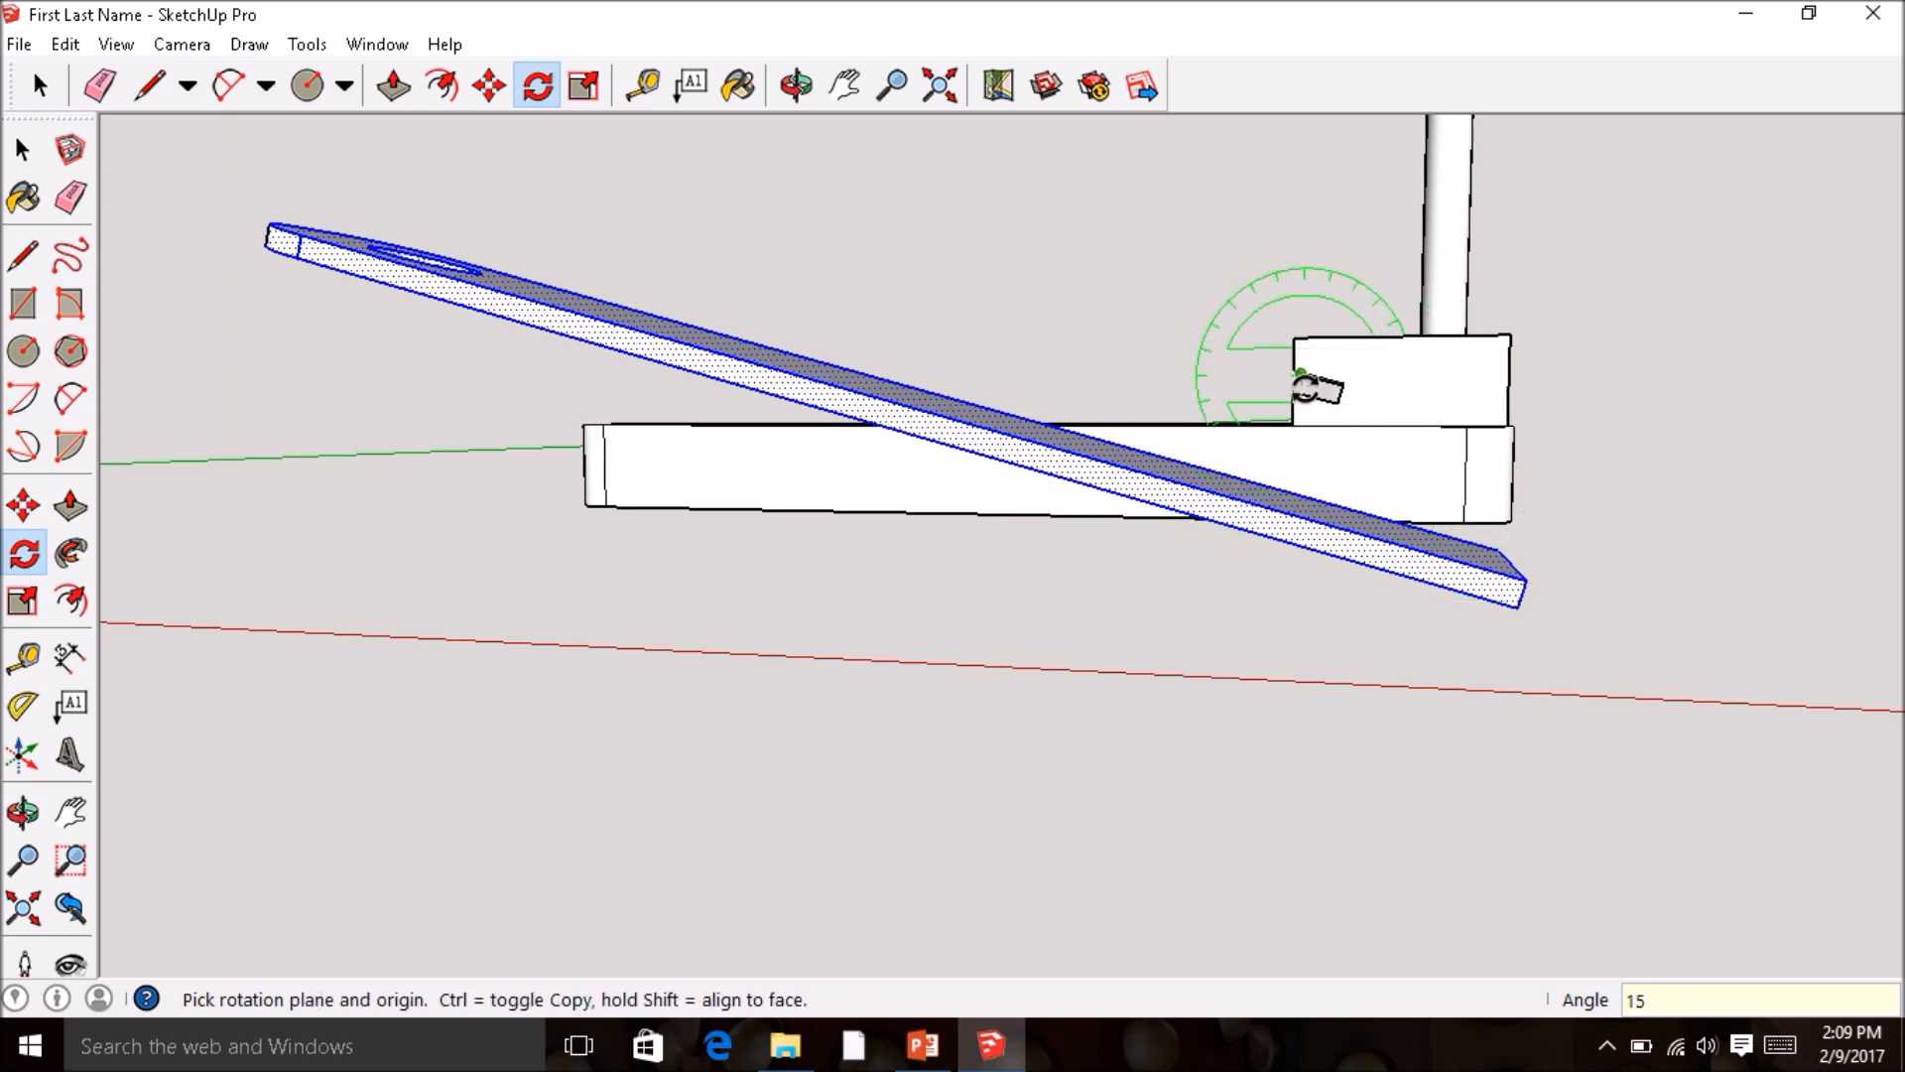
- Move the tilted strip by the lower corner of its square end onto the inner lower endpoint of the angled slot in the block
{"action": "left_click", "coordinate": [24, 508]}
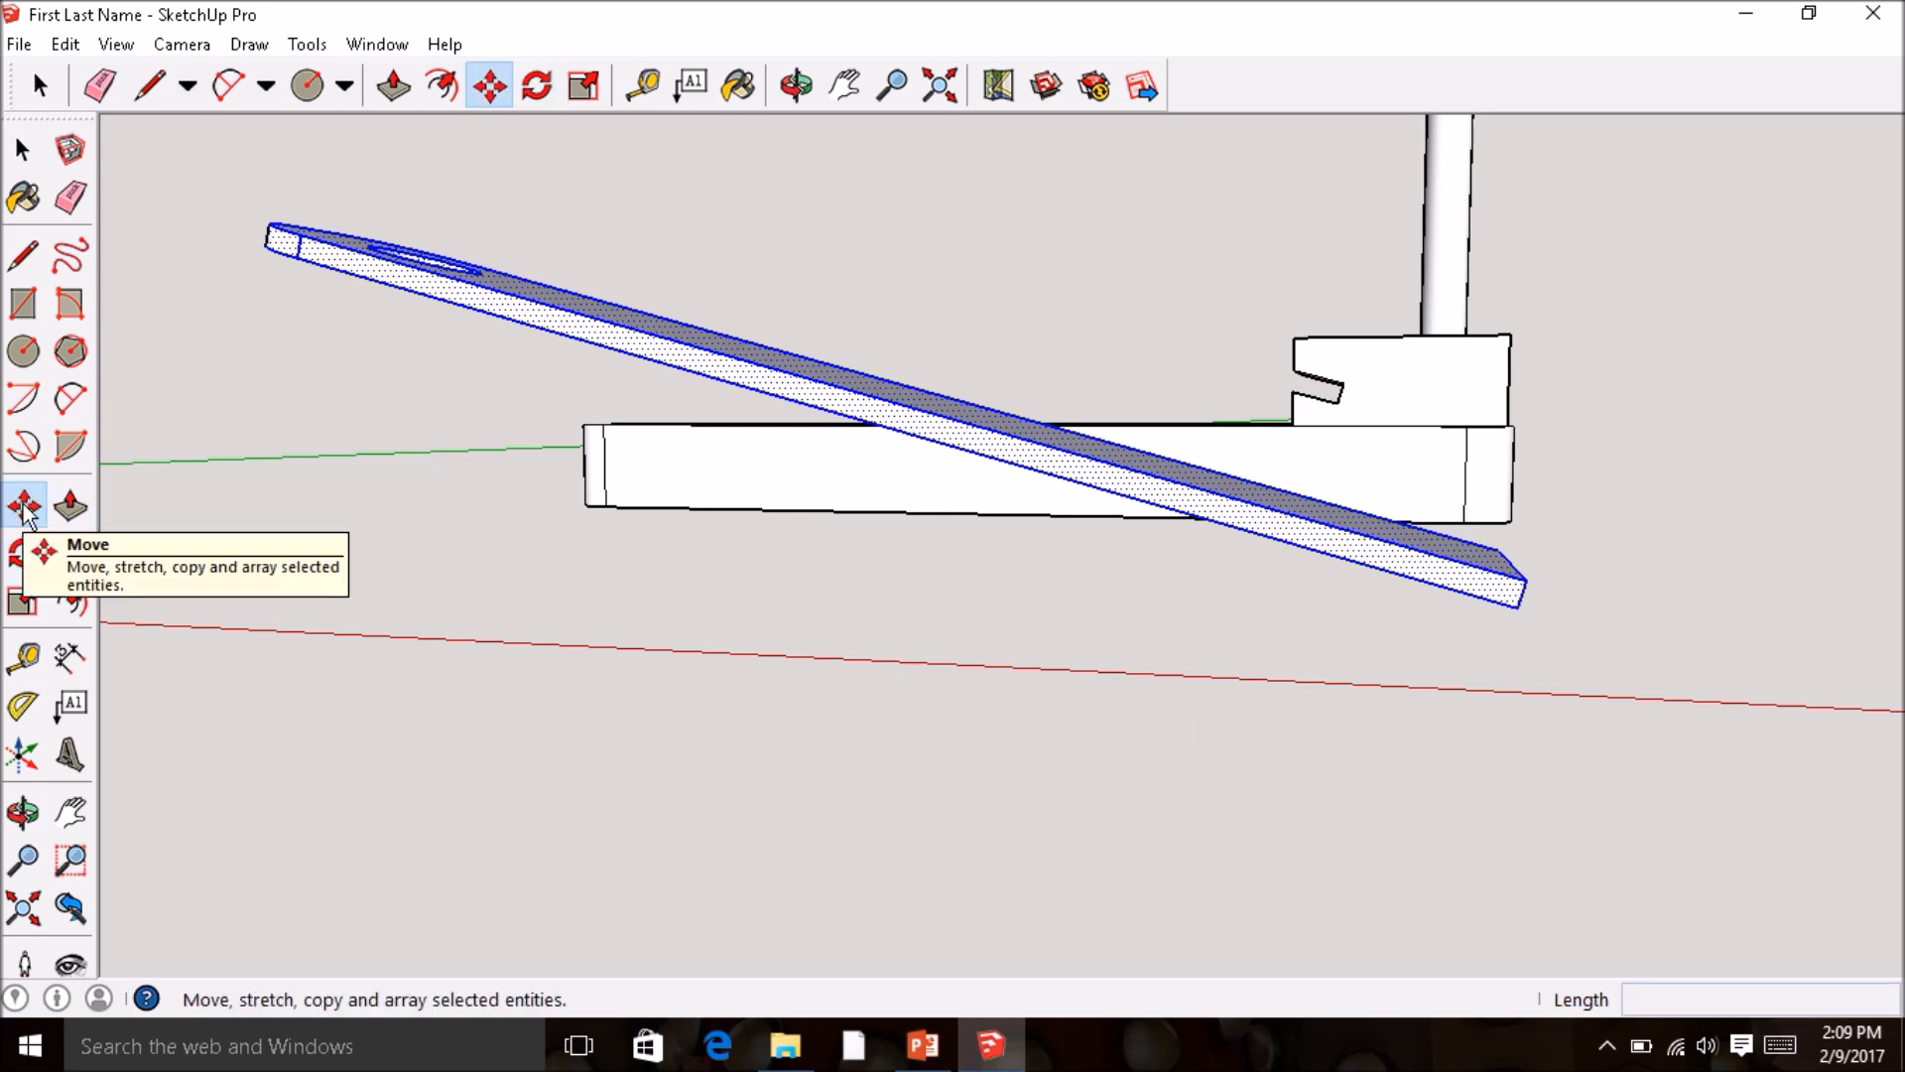
{"action": "left_click", "coordinate": [1514, 607]}
{"action": "middle_click_drag", "start_coordinate": [1252, 367], "coordinate": [1284, 405]}
{"action": "scroll", "coordinate": [1284, 405], "scroll_direction": "up", "scroll_amount": 5}
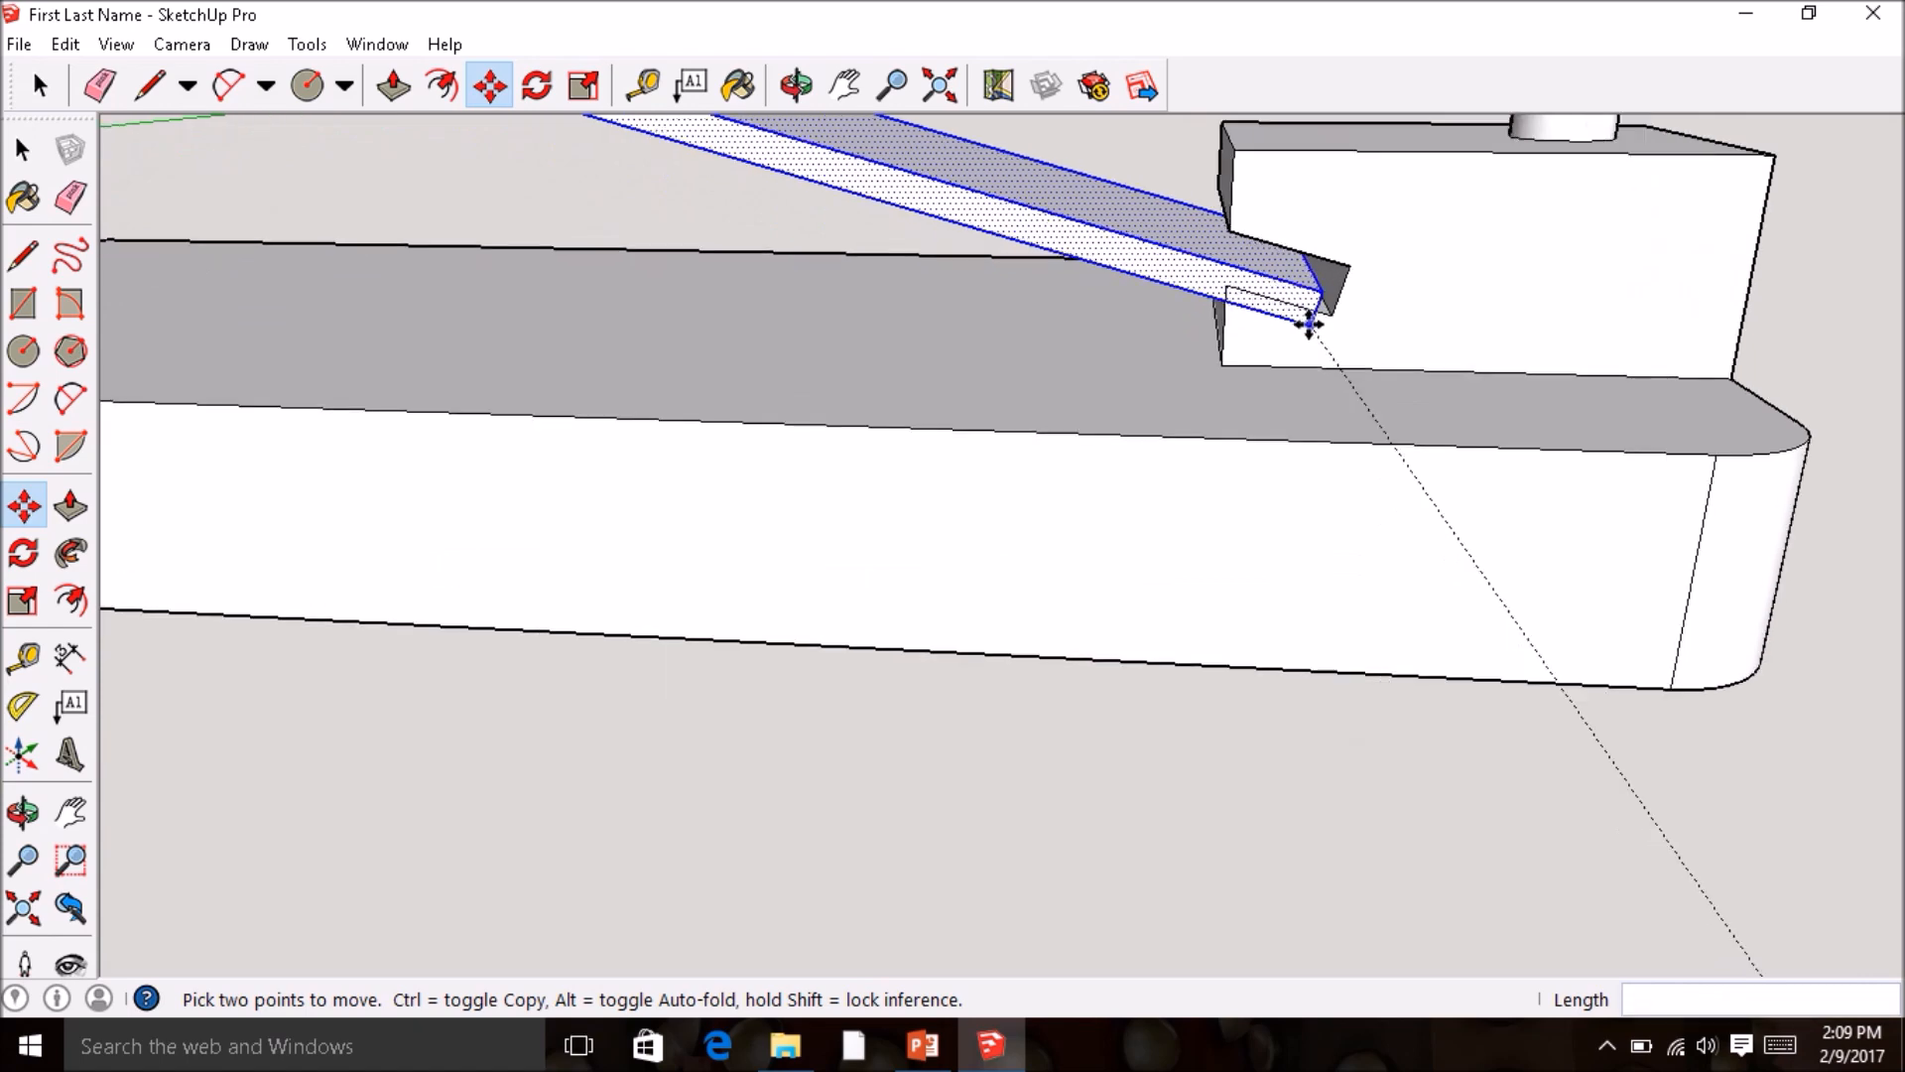
{"action": "scroll", "coordinate": [1332, 309], "scroll_direction": "up", "scroll_amount": 4}
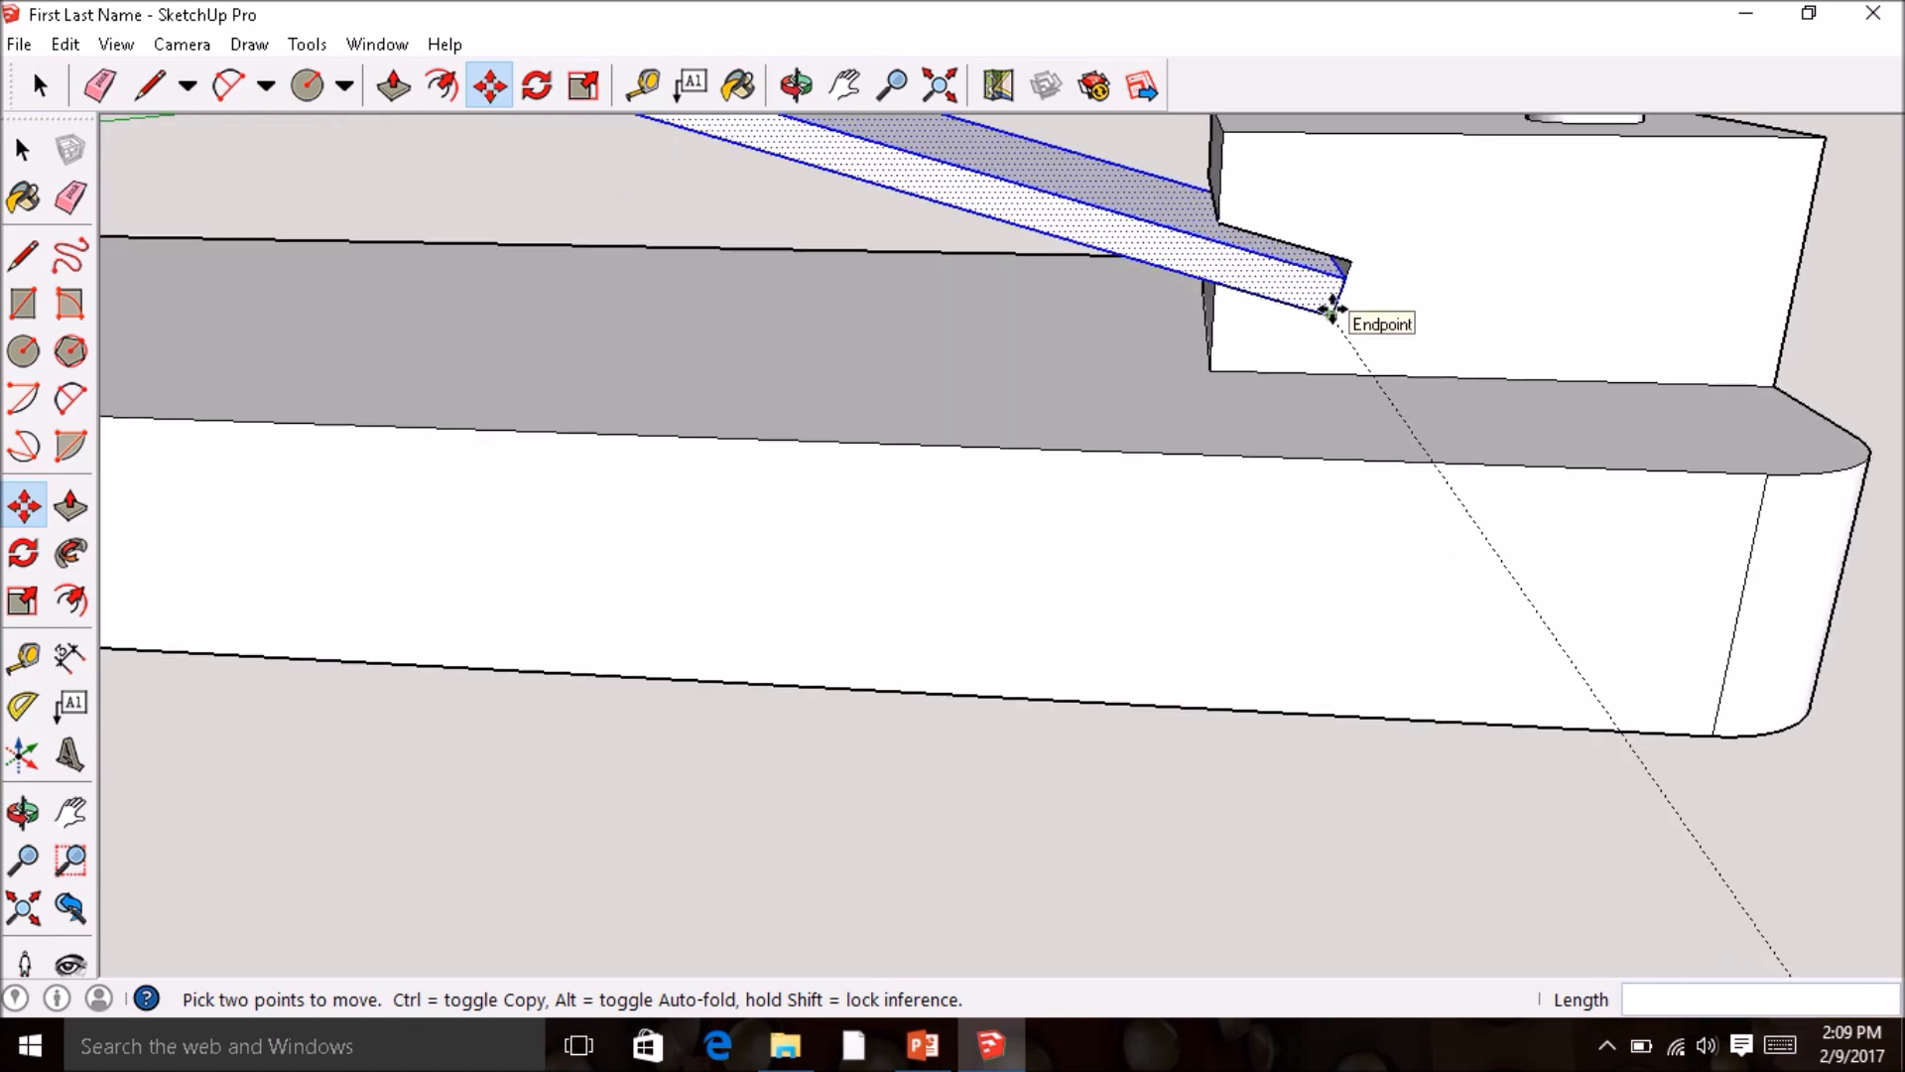
{"action": "middle_click_drag", "start_coordinate": [1331, 307], "coordinate": [1334, 268]}
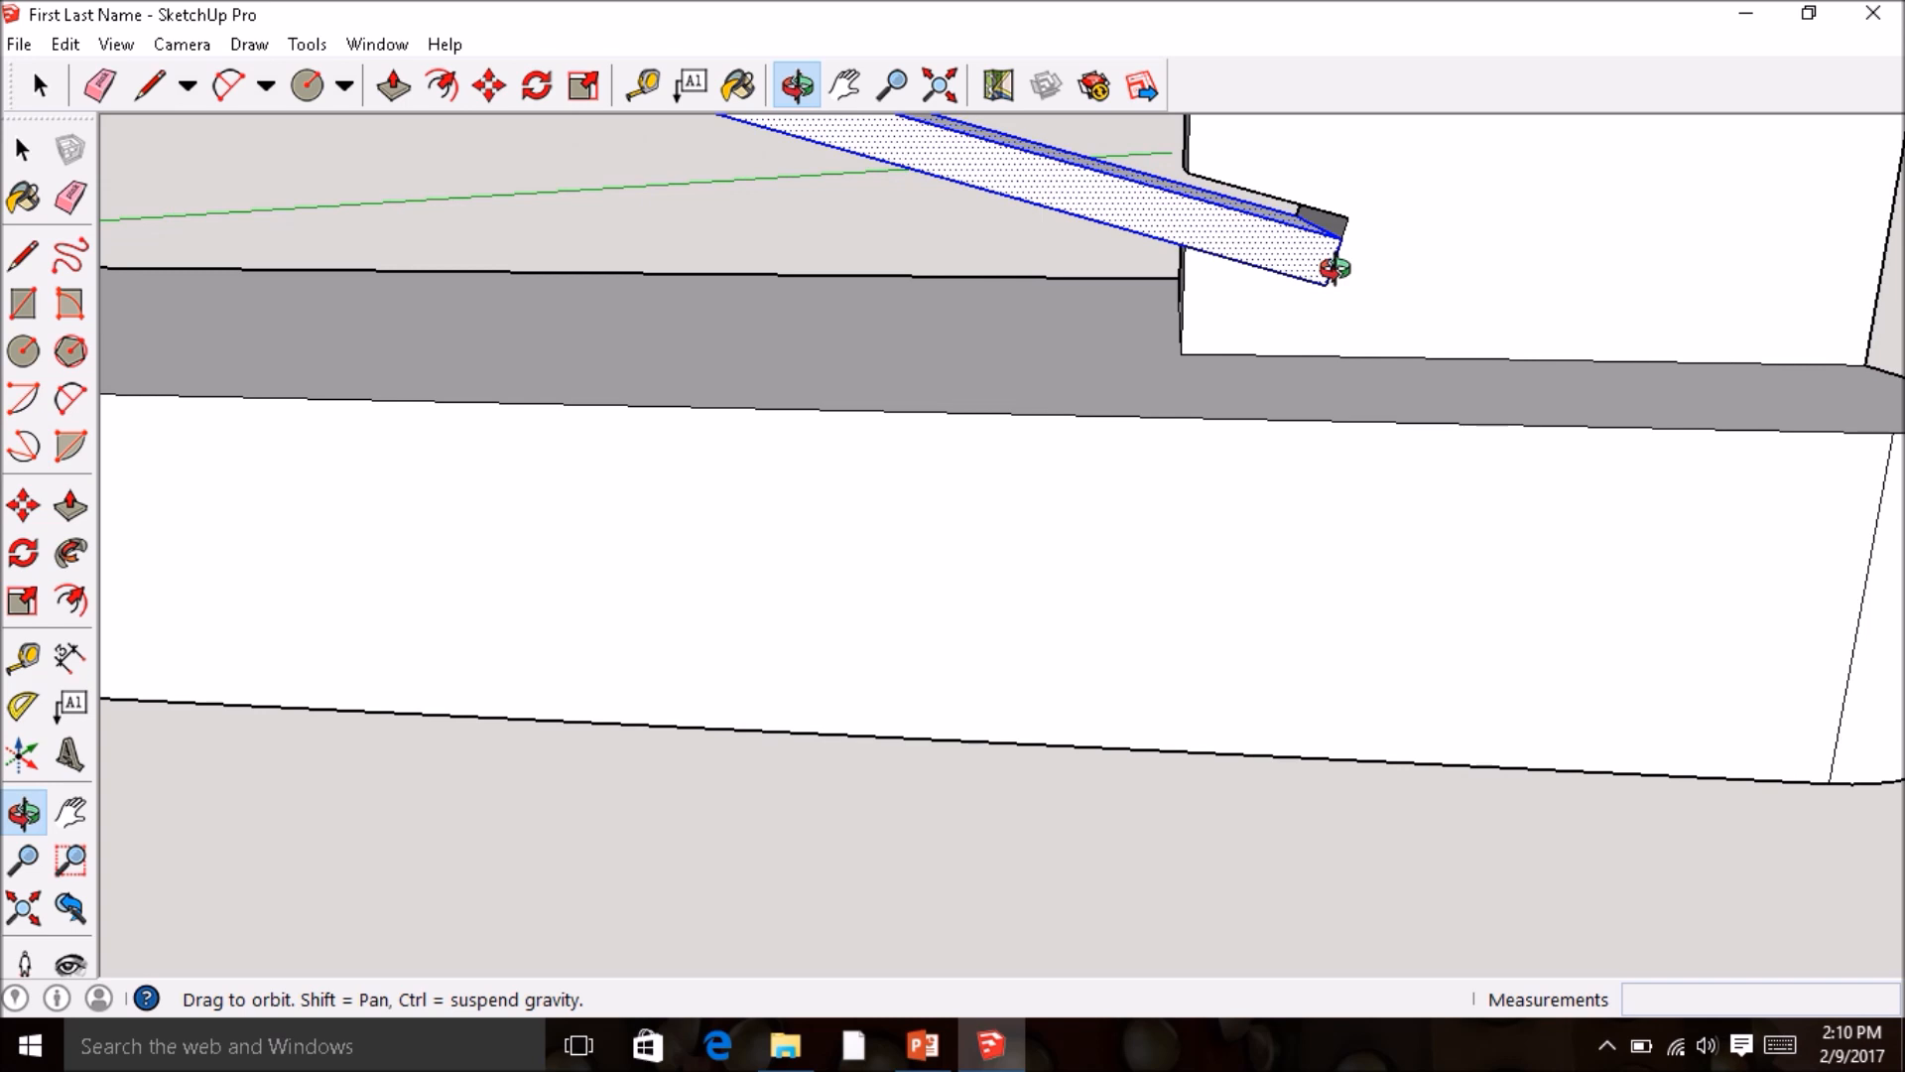
{"action": "middle_click_drag", "start_coordinate": [1334, 268], "coordinate": [1325, 262]}
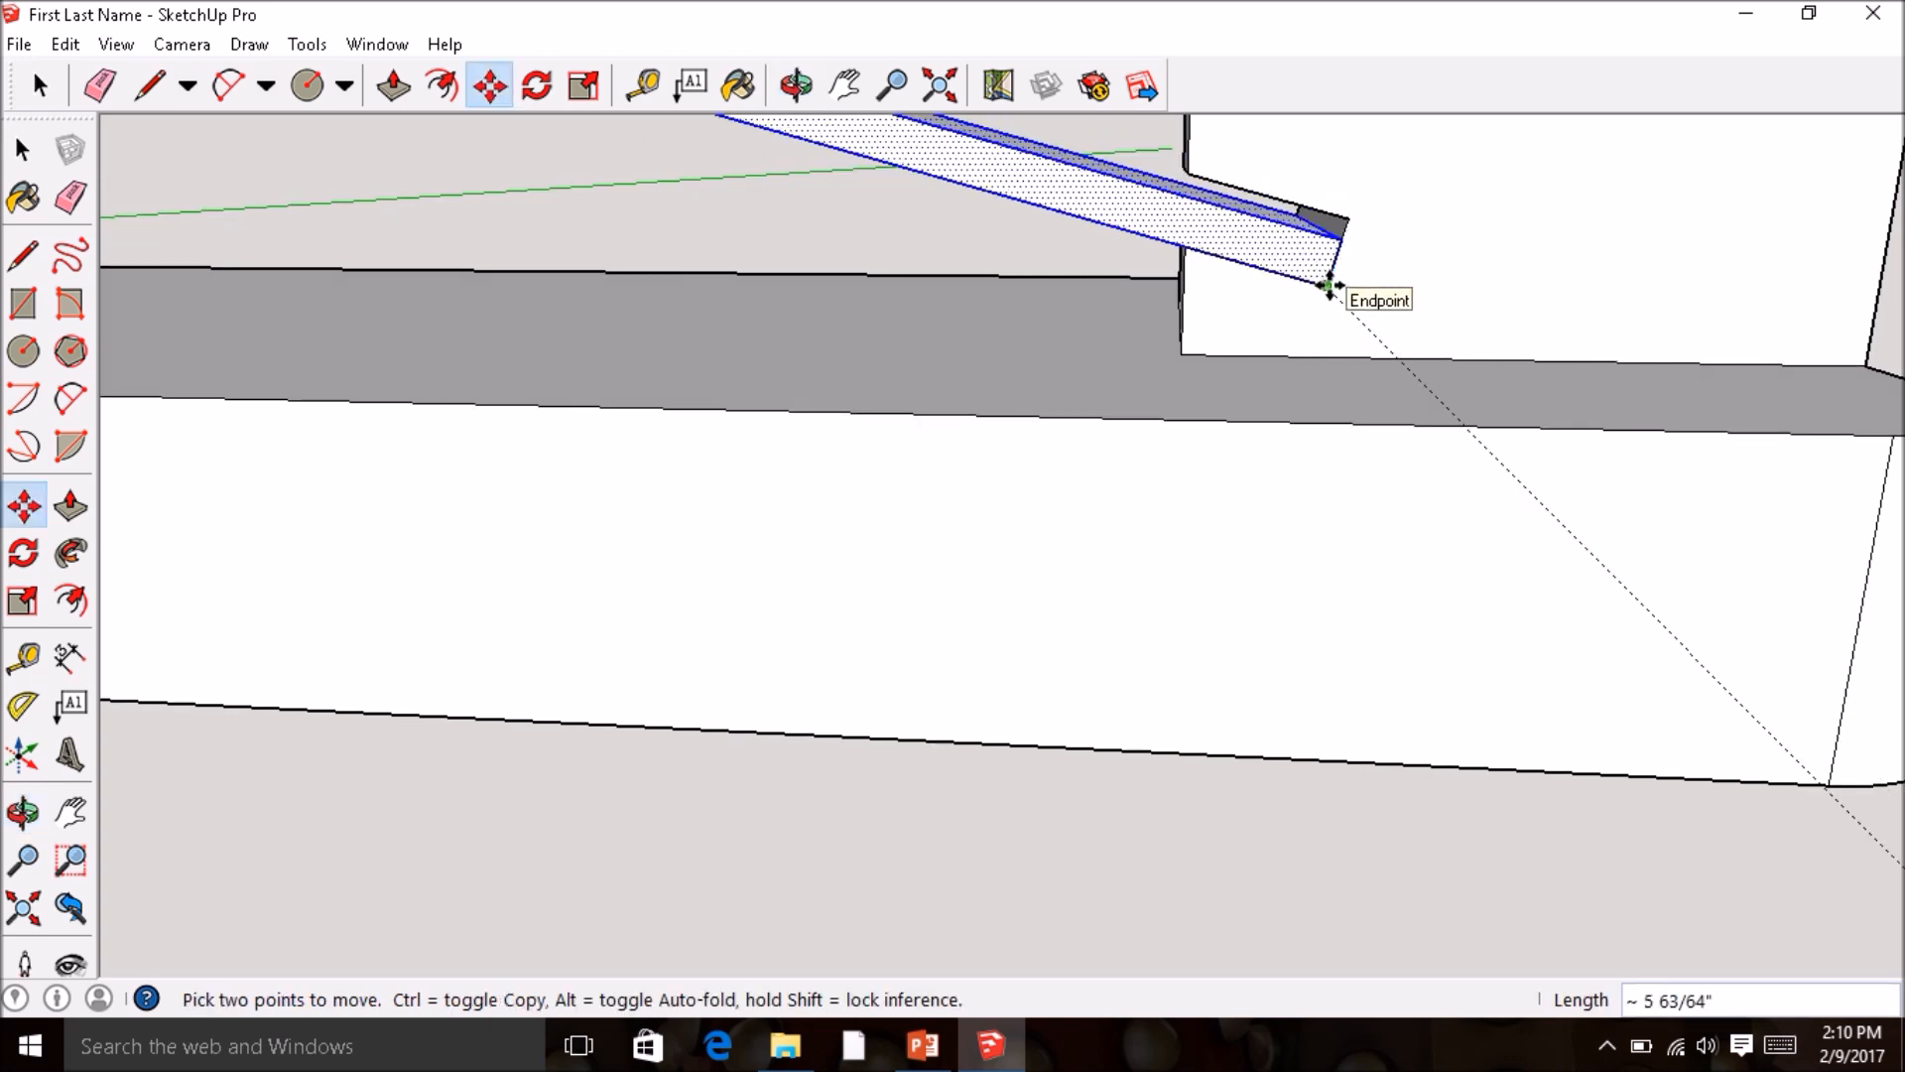
{"action": "left_click", "coordinate": [1328, 285]}
- Inspect how the strip sits in the slotted block and view the complete hoop model
{"action": "middle_click_drag", "start_coordinate": [897, 369], "coordinate": [941, 490]}
{"action": "scroll", "coordinate": [1148, 493], "scroll_direction": "down", "scroll_amount": 5}
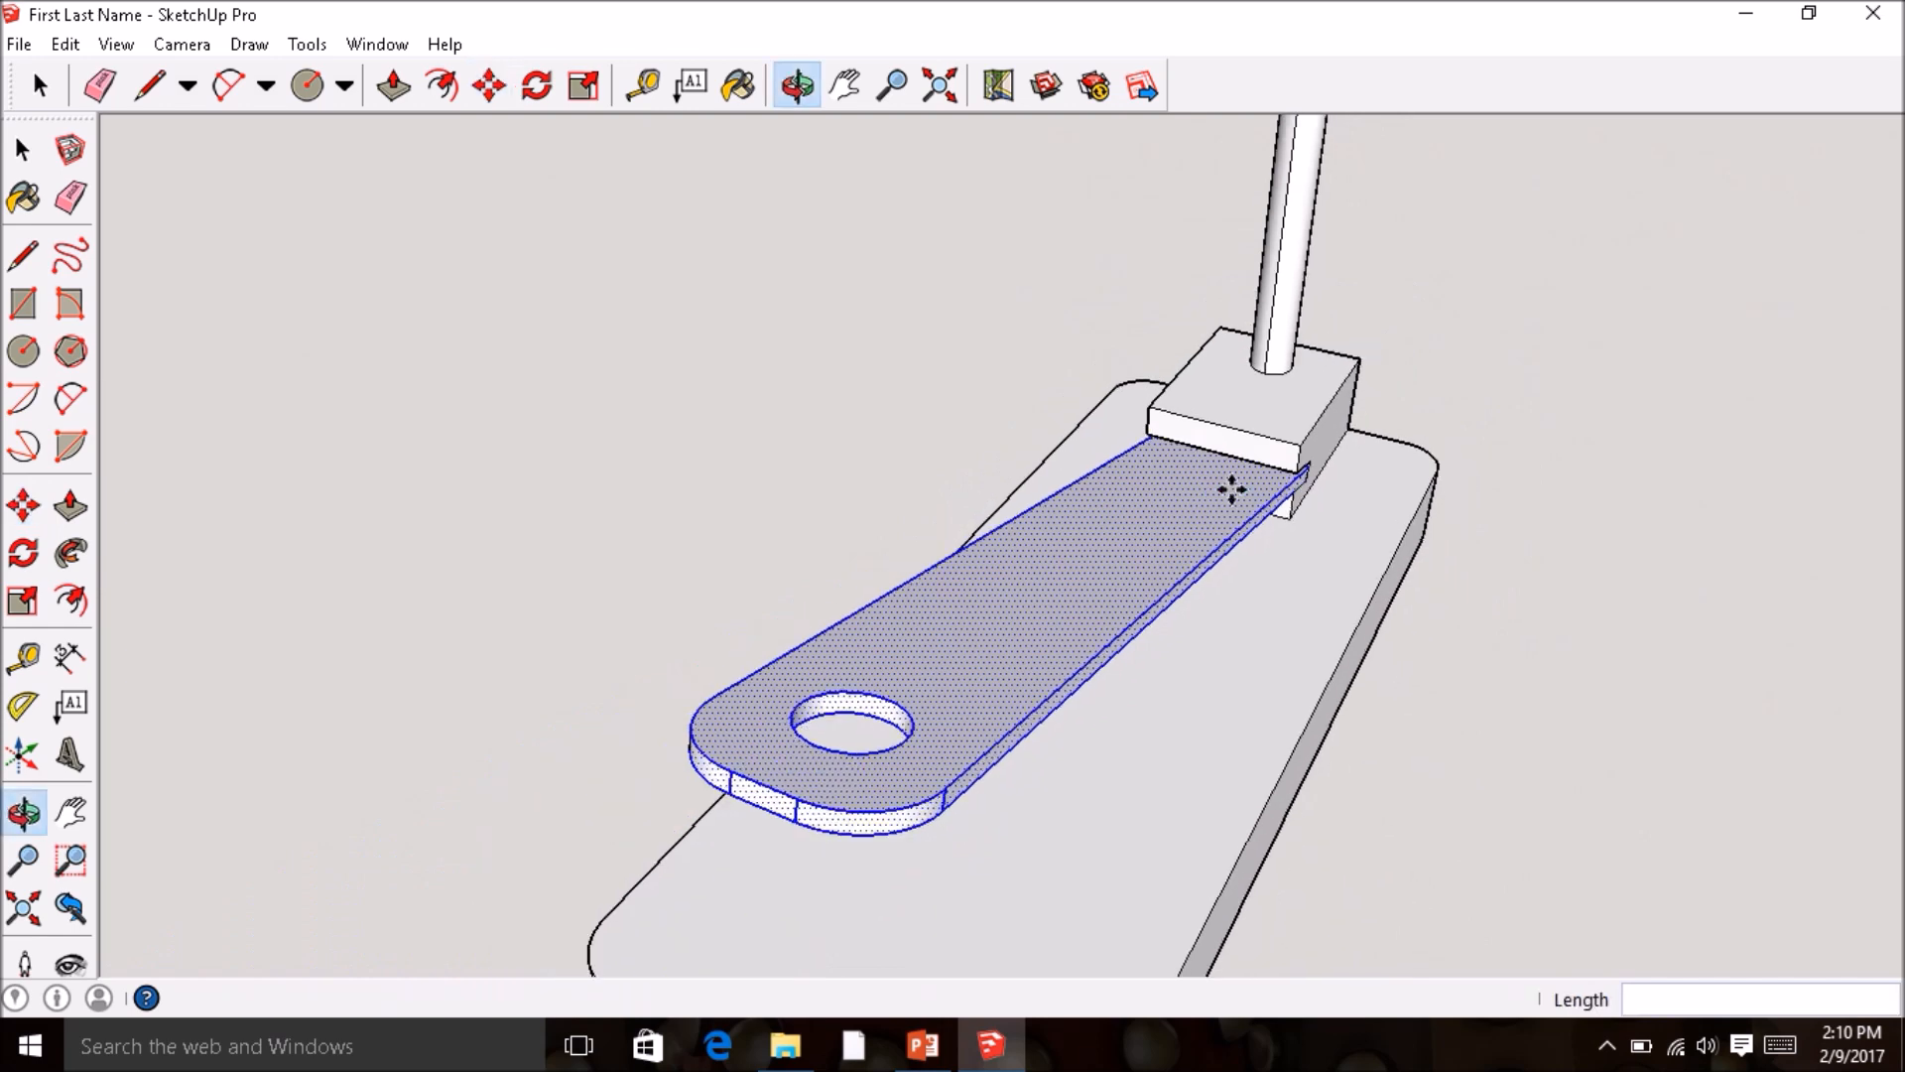
{"action": "scroll", "coordinate": [1234, 493], "scroll_direction": "up", "scroll_amount": 2}
{"action": "scroll", "coordinate": [1087, 526], "scroll_direction": "down", "scroll_amount": 5}
{"action": "middle_click_drag", "start_coordinate": [1087, 526], "coordinate": [880, 467]}
{"action": "scroll", "coordinate": [880, 468], "scroll_direction": "down", "scroll_amount": 2}
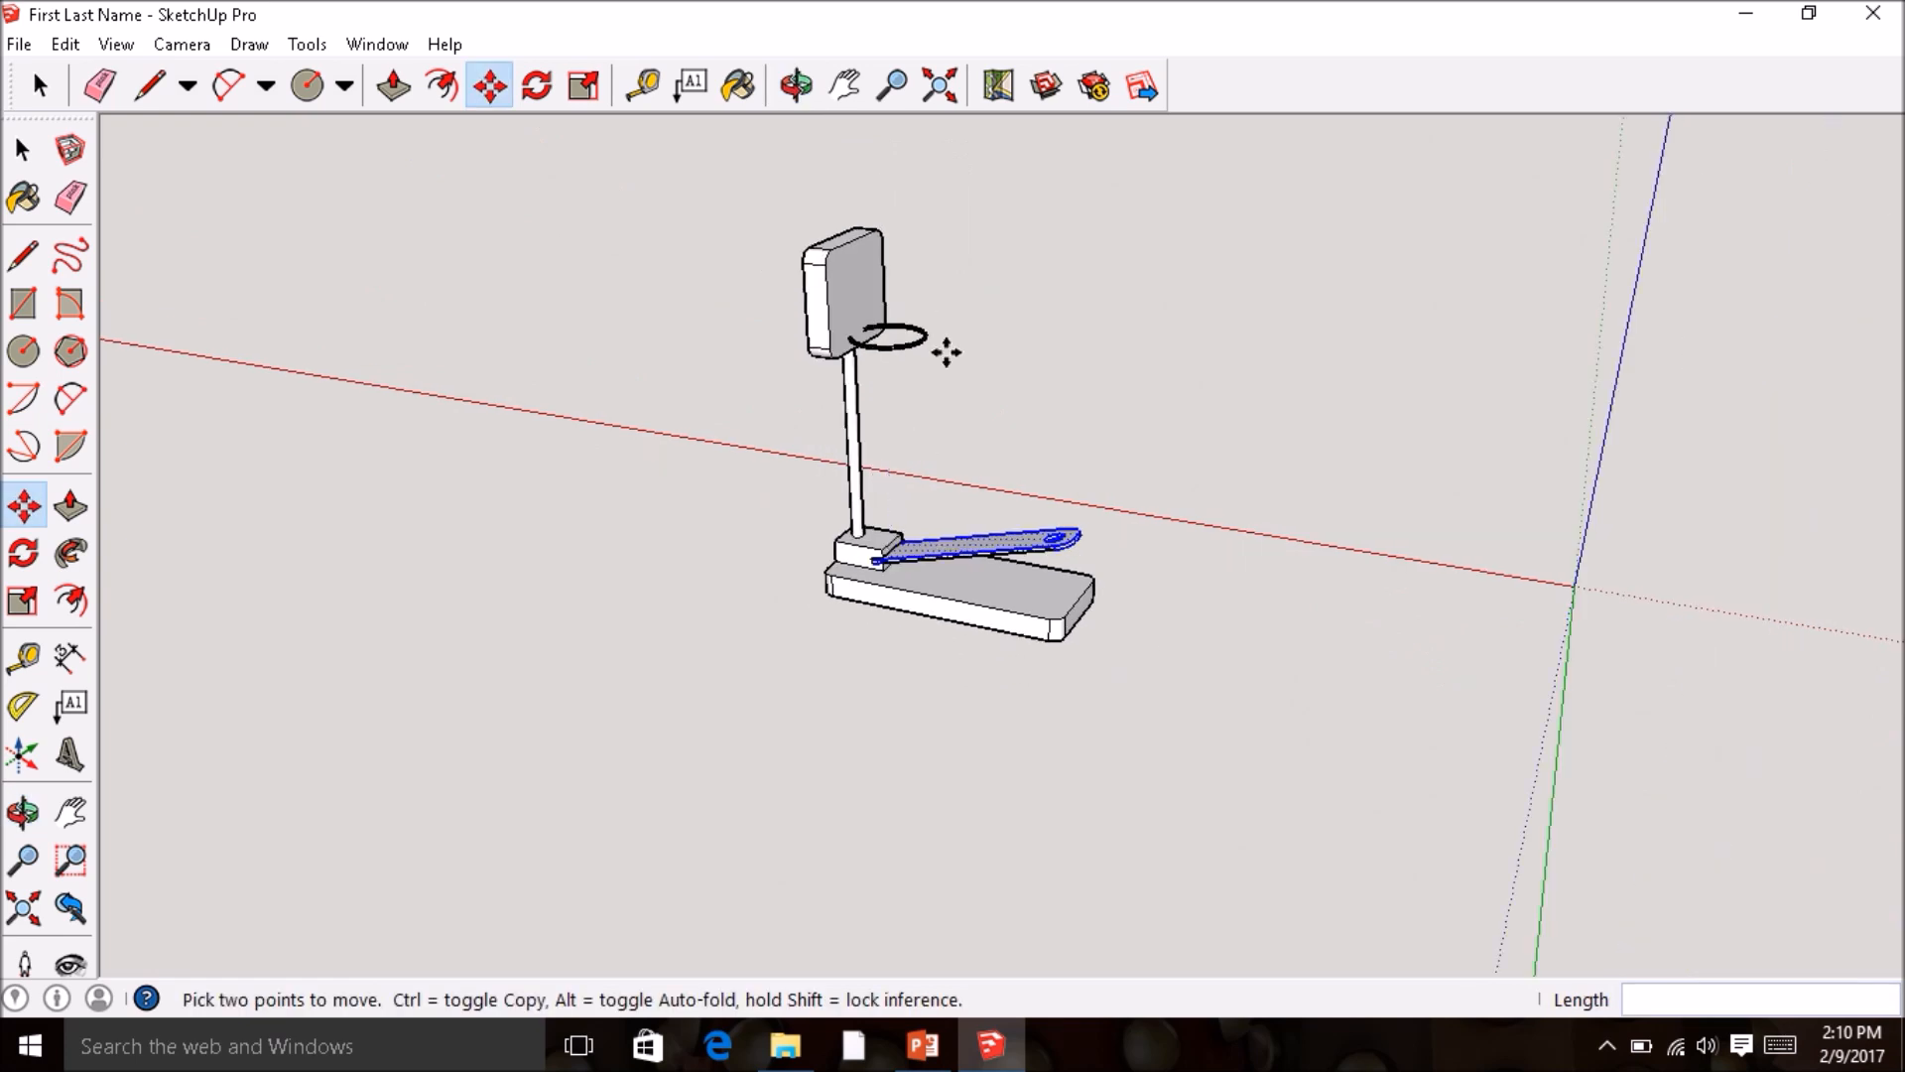
{"action": "scroll", "coordinate": [980, 313], "scroll_direction": "up", "scroll_amount": 1}
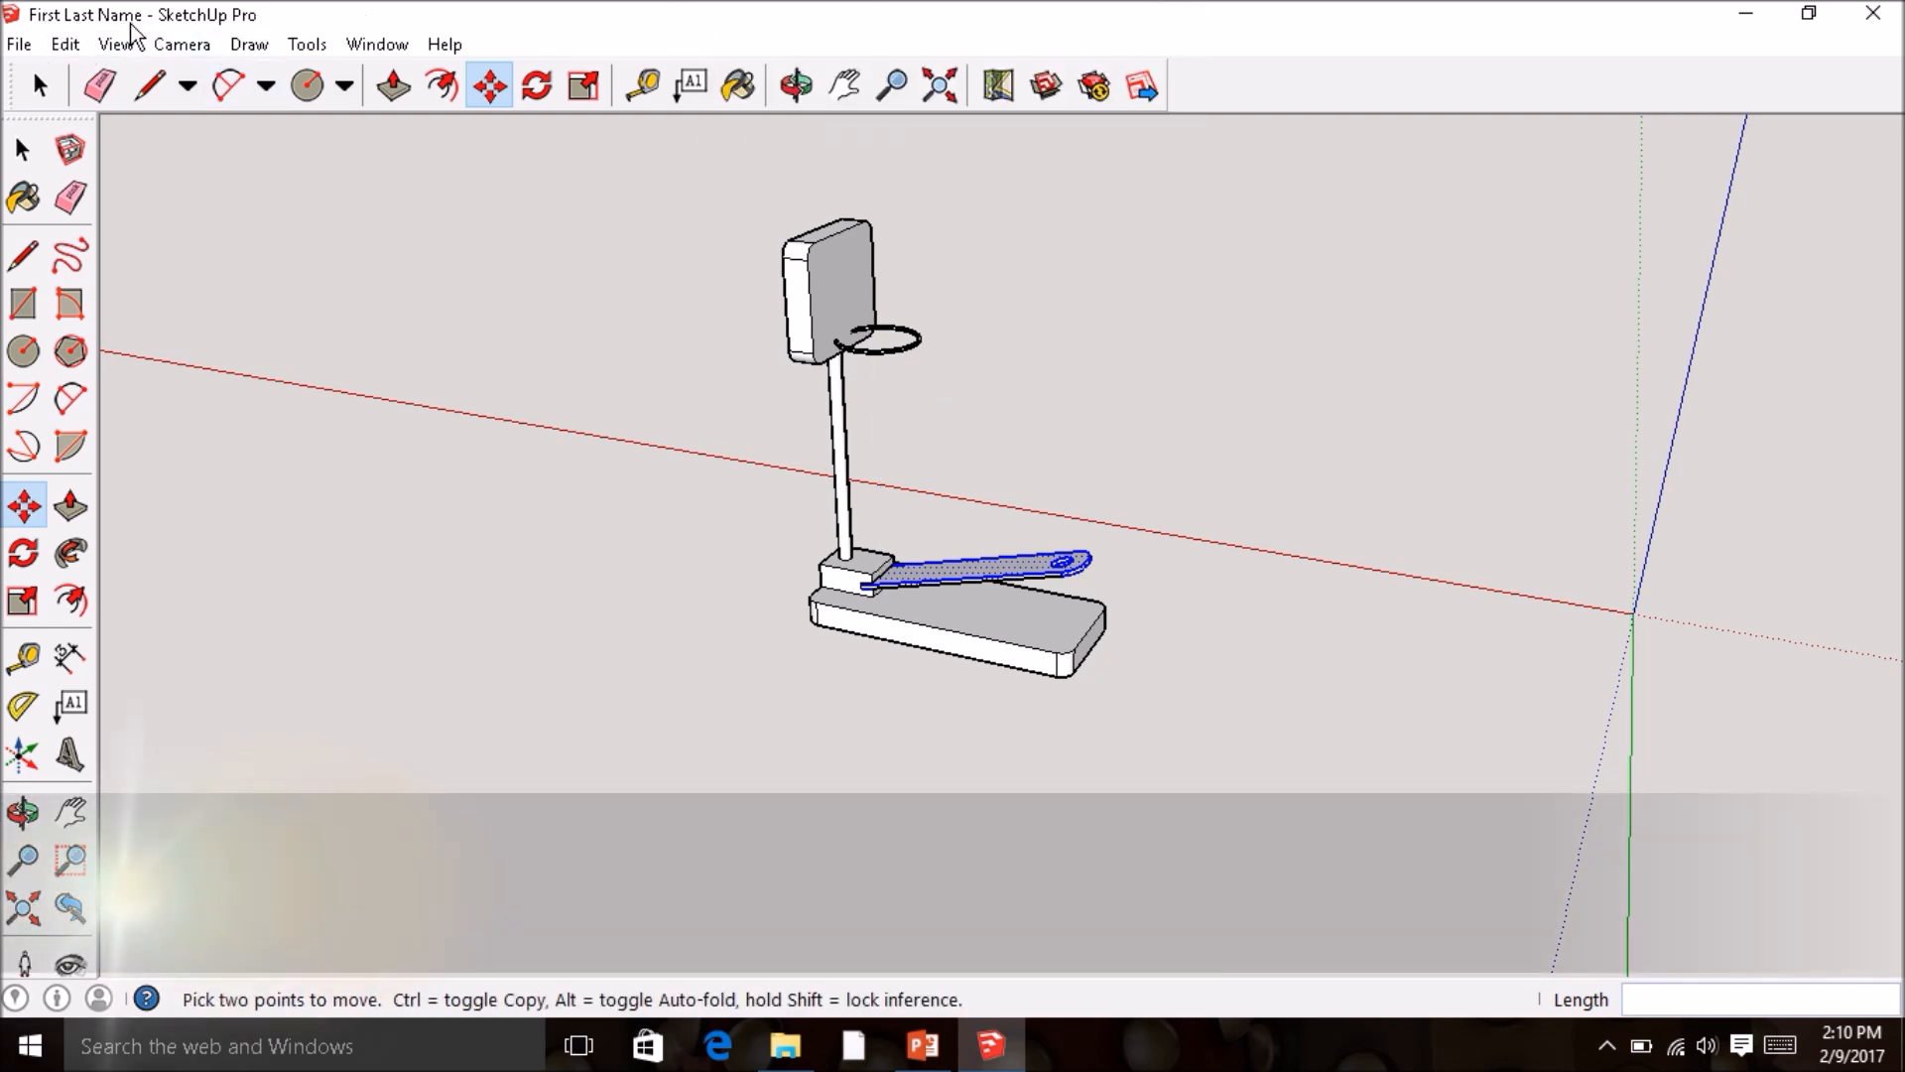
- Save the model under the new file name "Partners First Last Name" in the SketchUp Basketball folder
{"action": "left_click", "coordinate": [32, 73]}
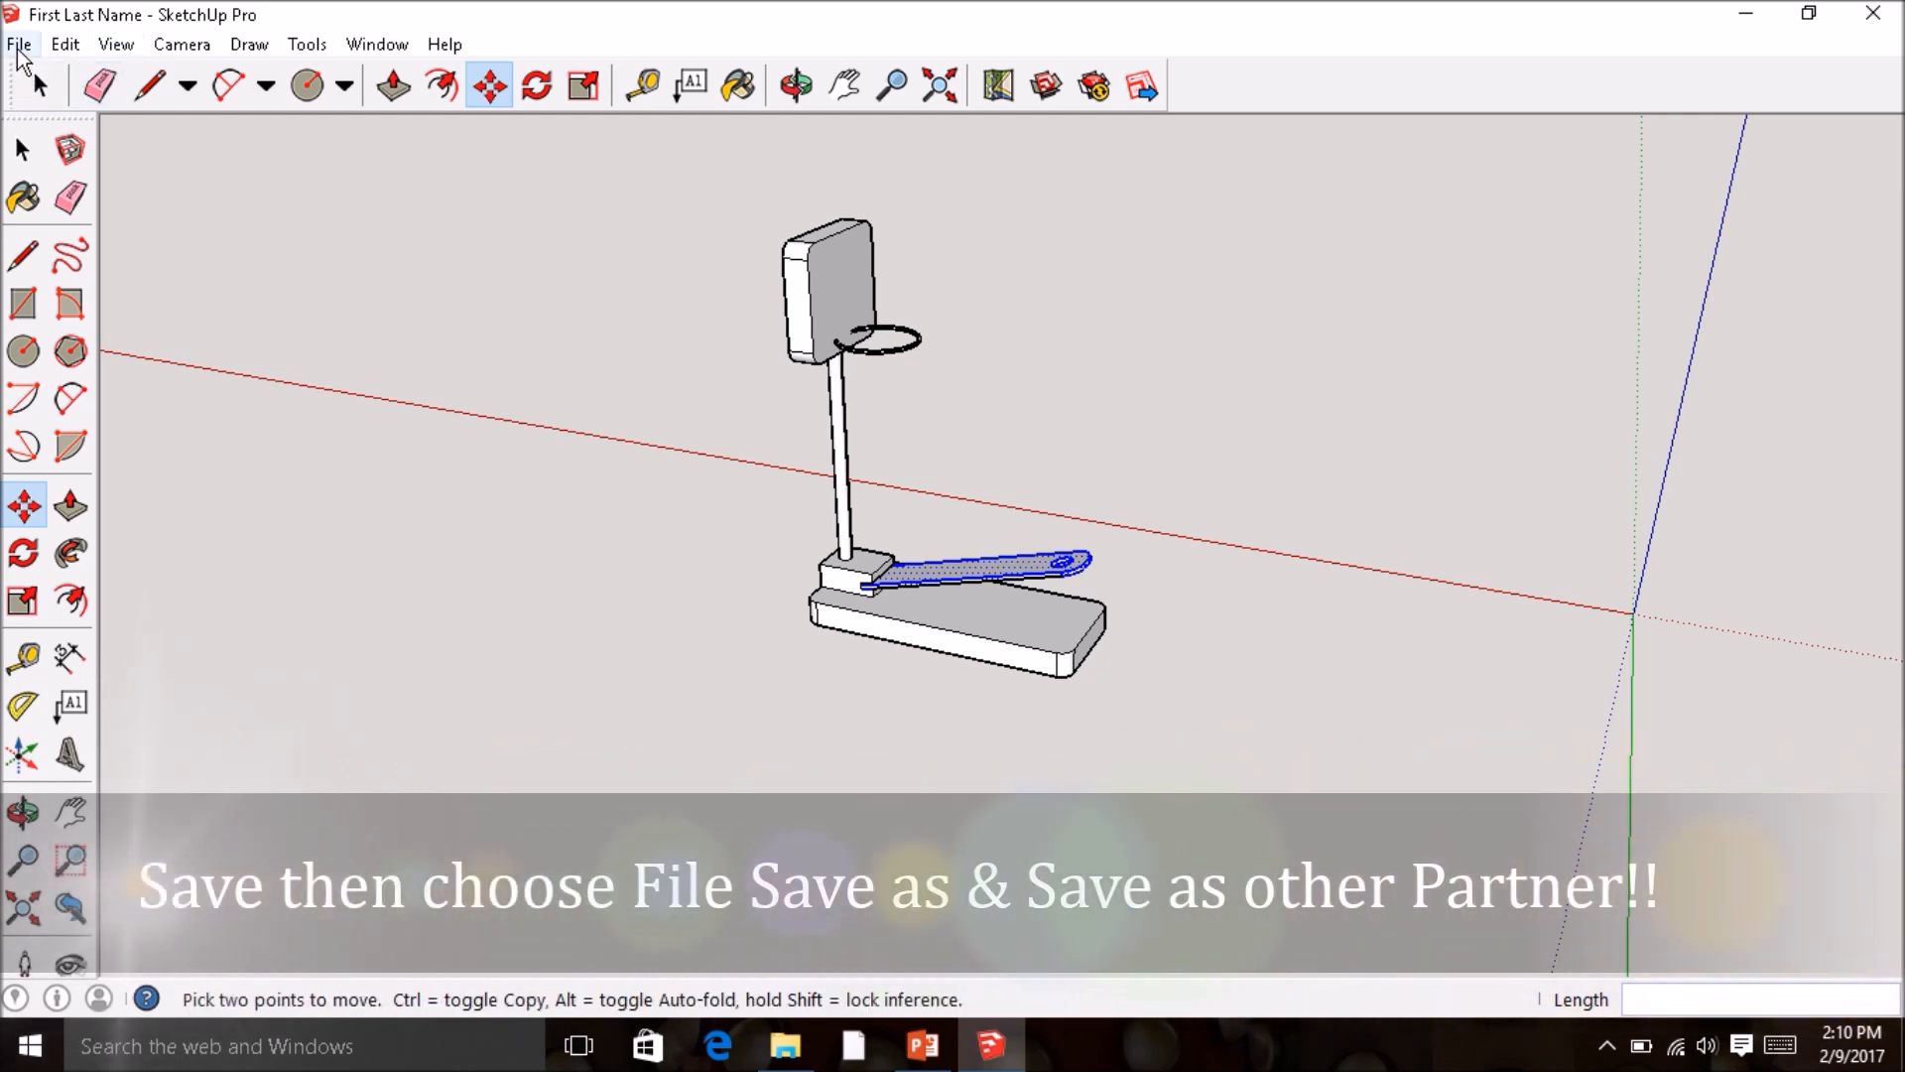
{"action": "left_click", "coordinate": [19, 43]}
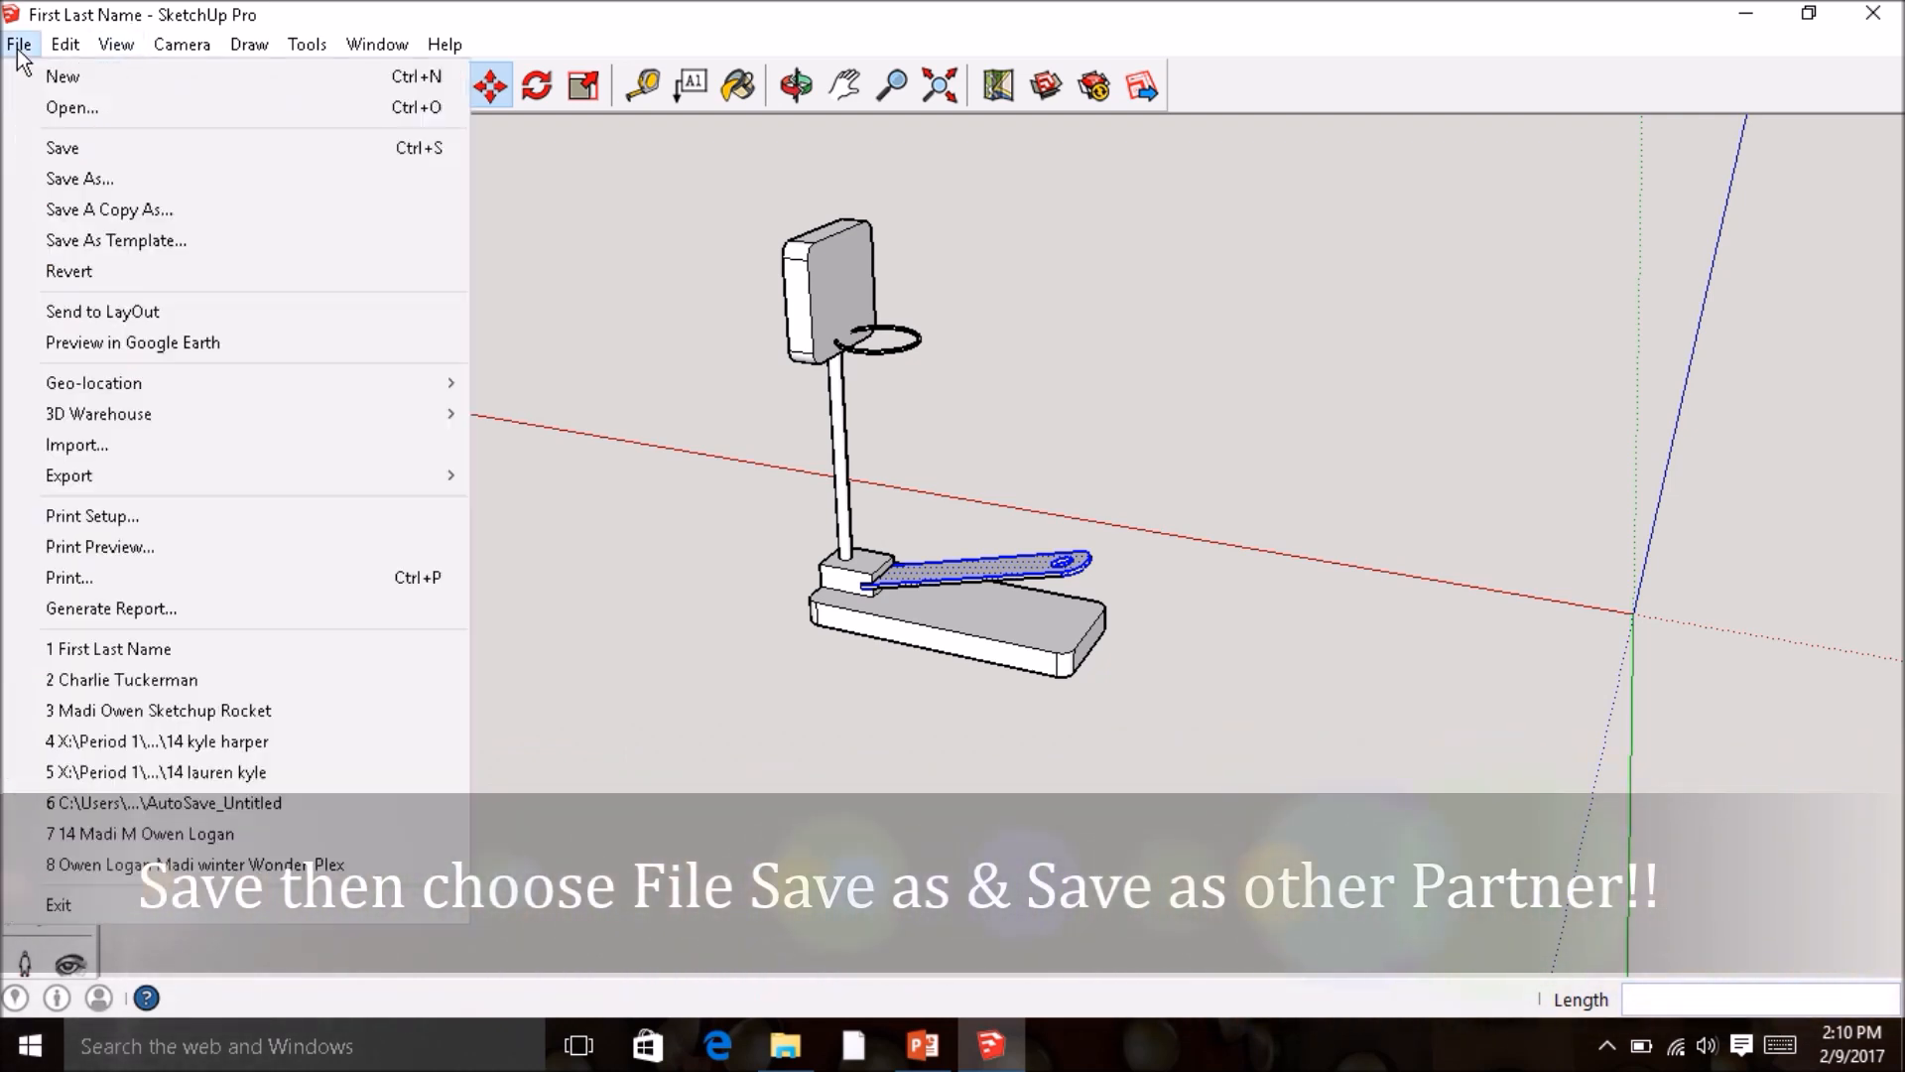
{"action": "left_click", "coordinate": [79, 176]}
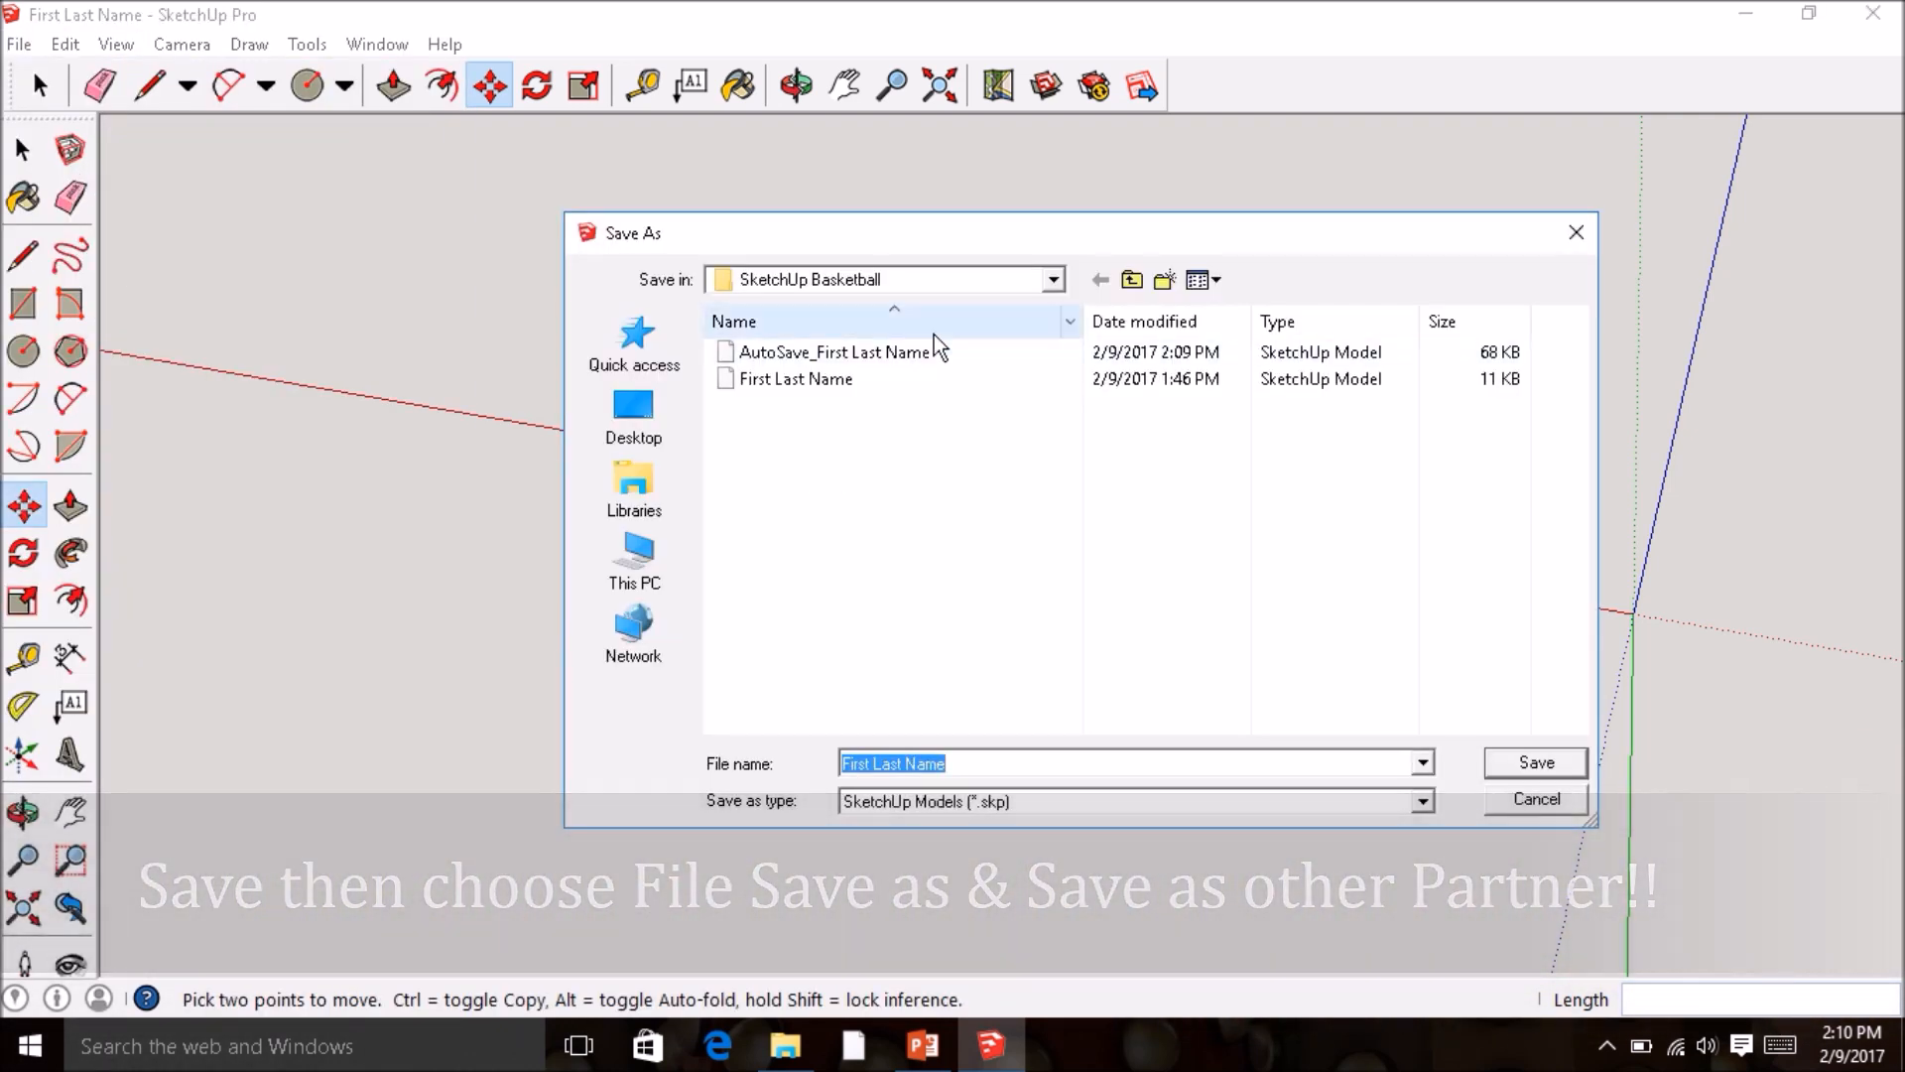
{"action": "left_click", "coordinate": [870, 760]}
{"action": "key", "text": "Left"}
{"action": "key", "text": "Left"}
{"action": "key", "text": "Left"}
{"action": "type", "text": "Other"}
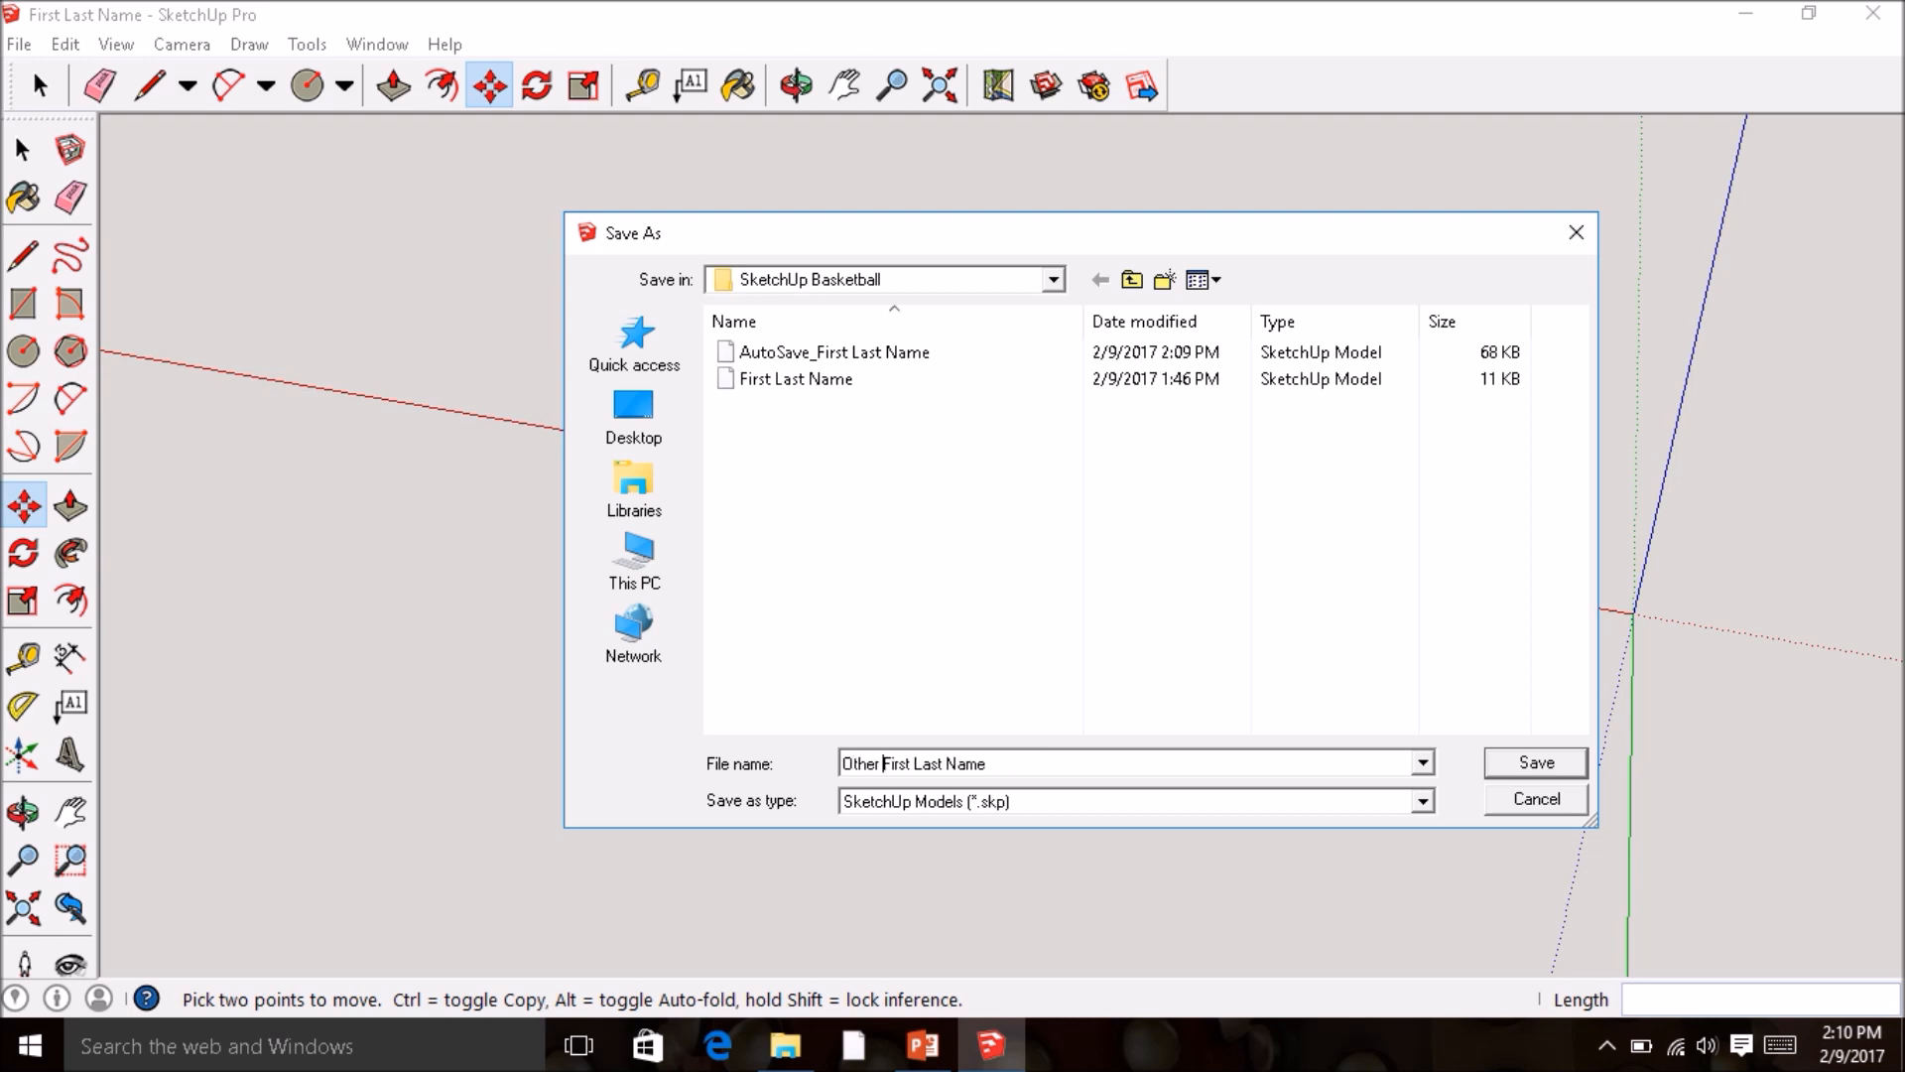
{"action": "key", "text": "BackSpace"}
{"action": "key", "text": "BackSpace"}
{"action": "key", "text": "BackSpace"}
{"action": "key", "text": "BackSpace"}
{"action": "type", "text": "Partners"}
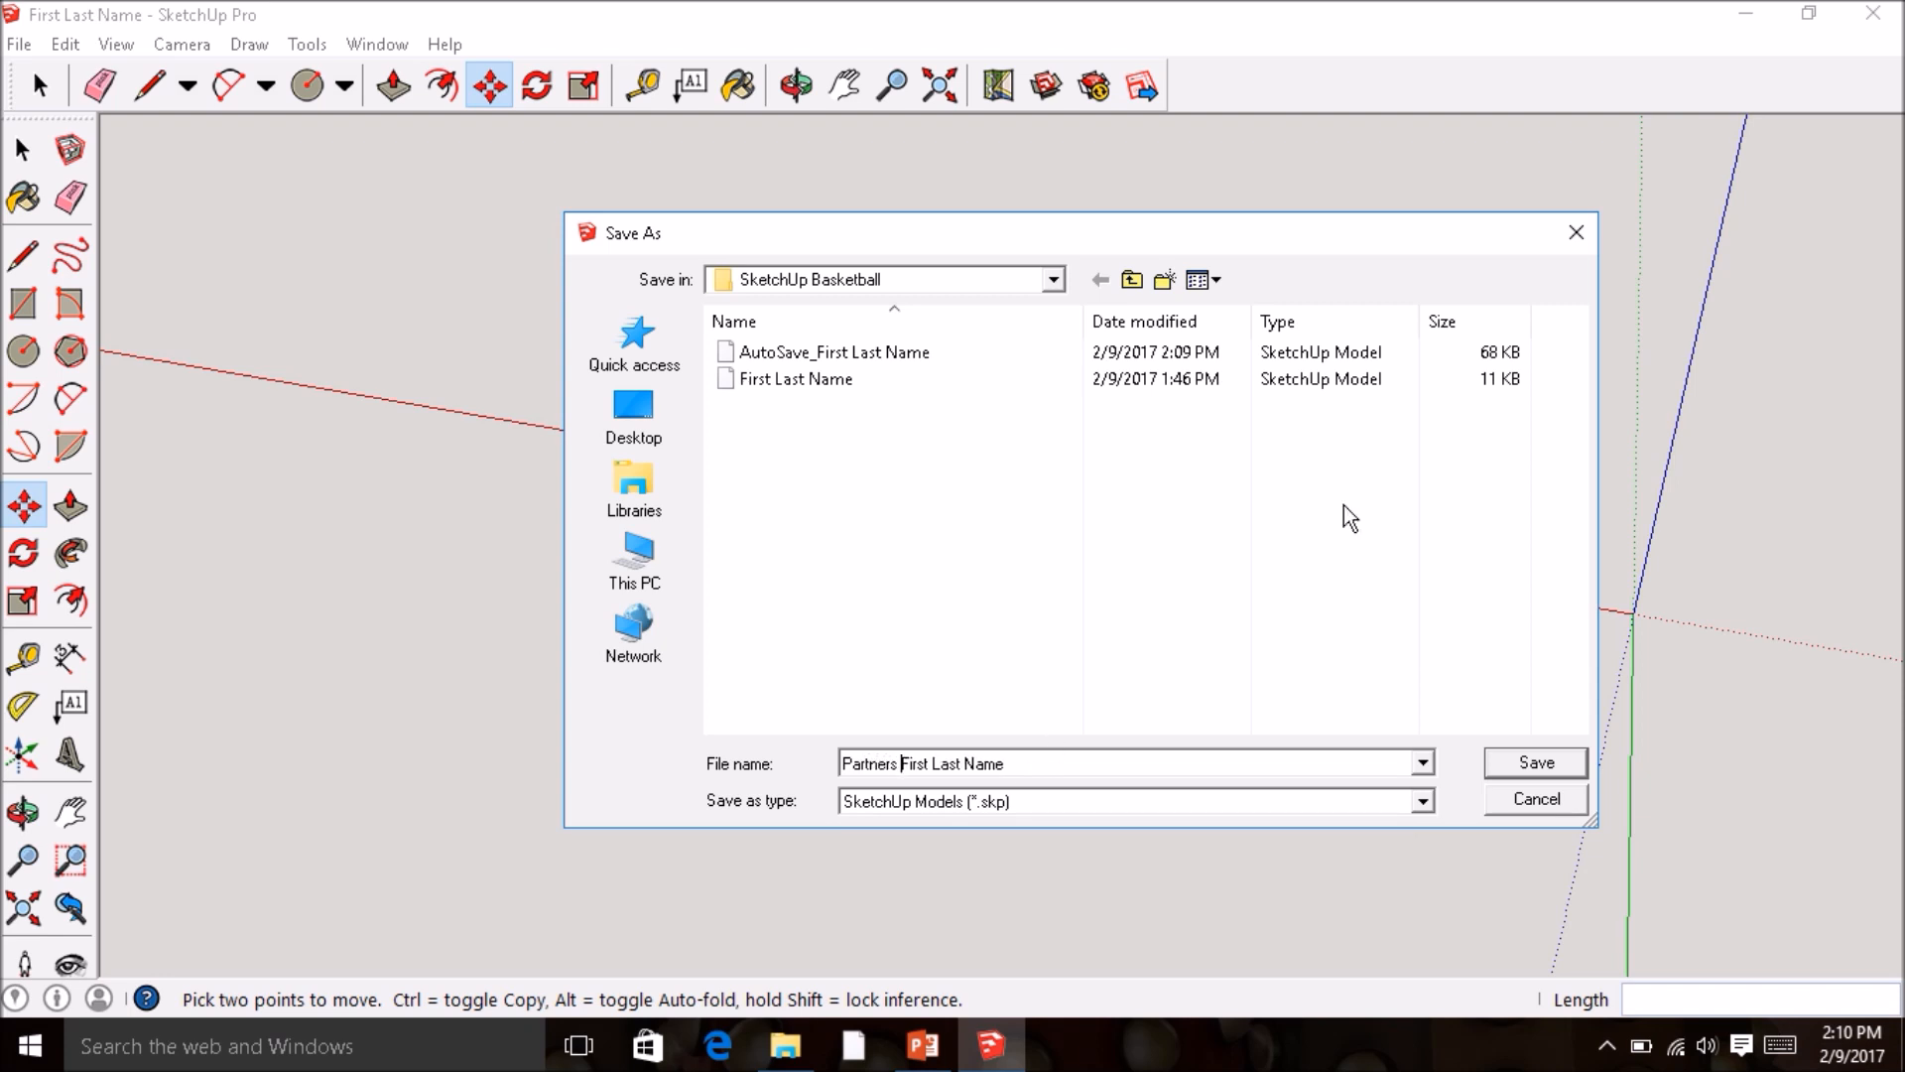
{"action": "left_click", "coordinate": [1536, 763]}
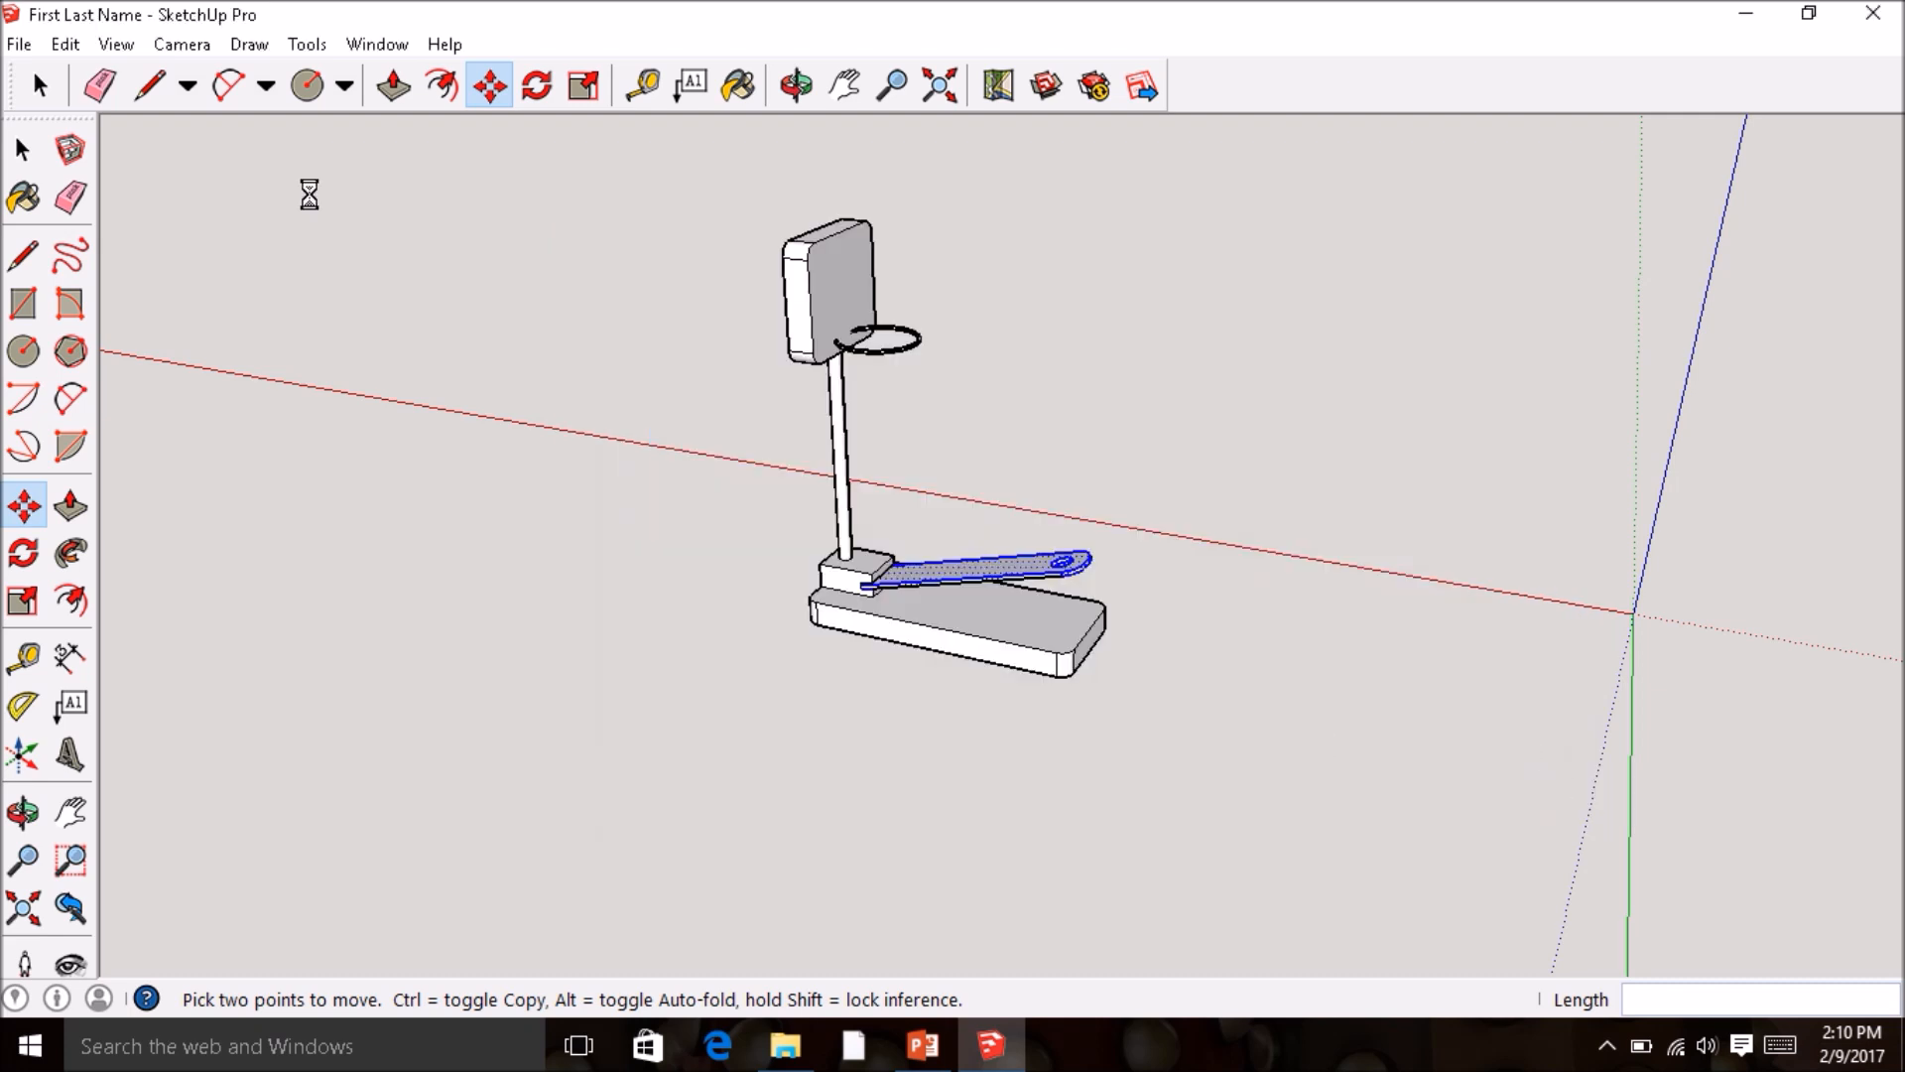
- Switch to File Explorer and open LMS Tech Drop > Period 1 > Rotation 4 > SketchUp Basketball
{"action": "left_click", "coordinate": [785, 1043]}
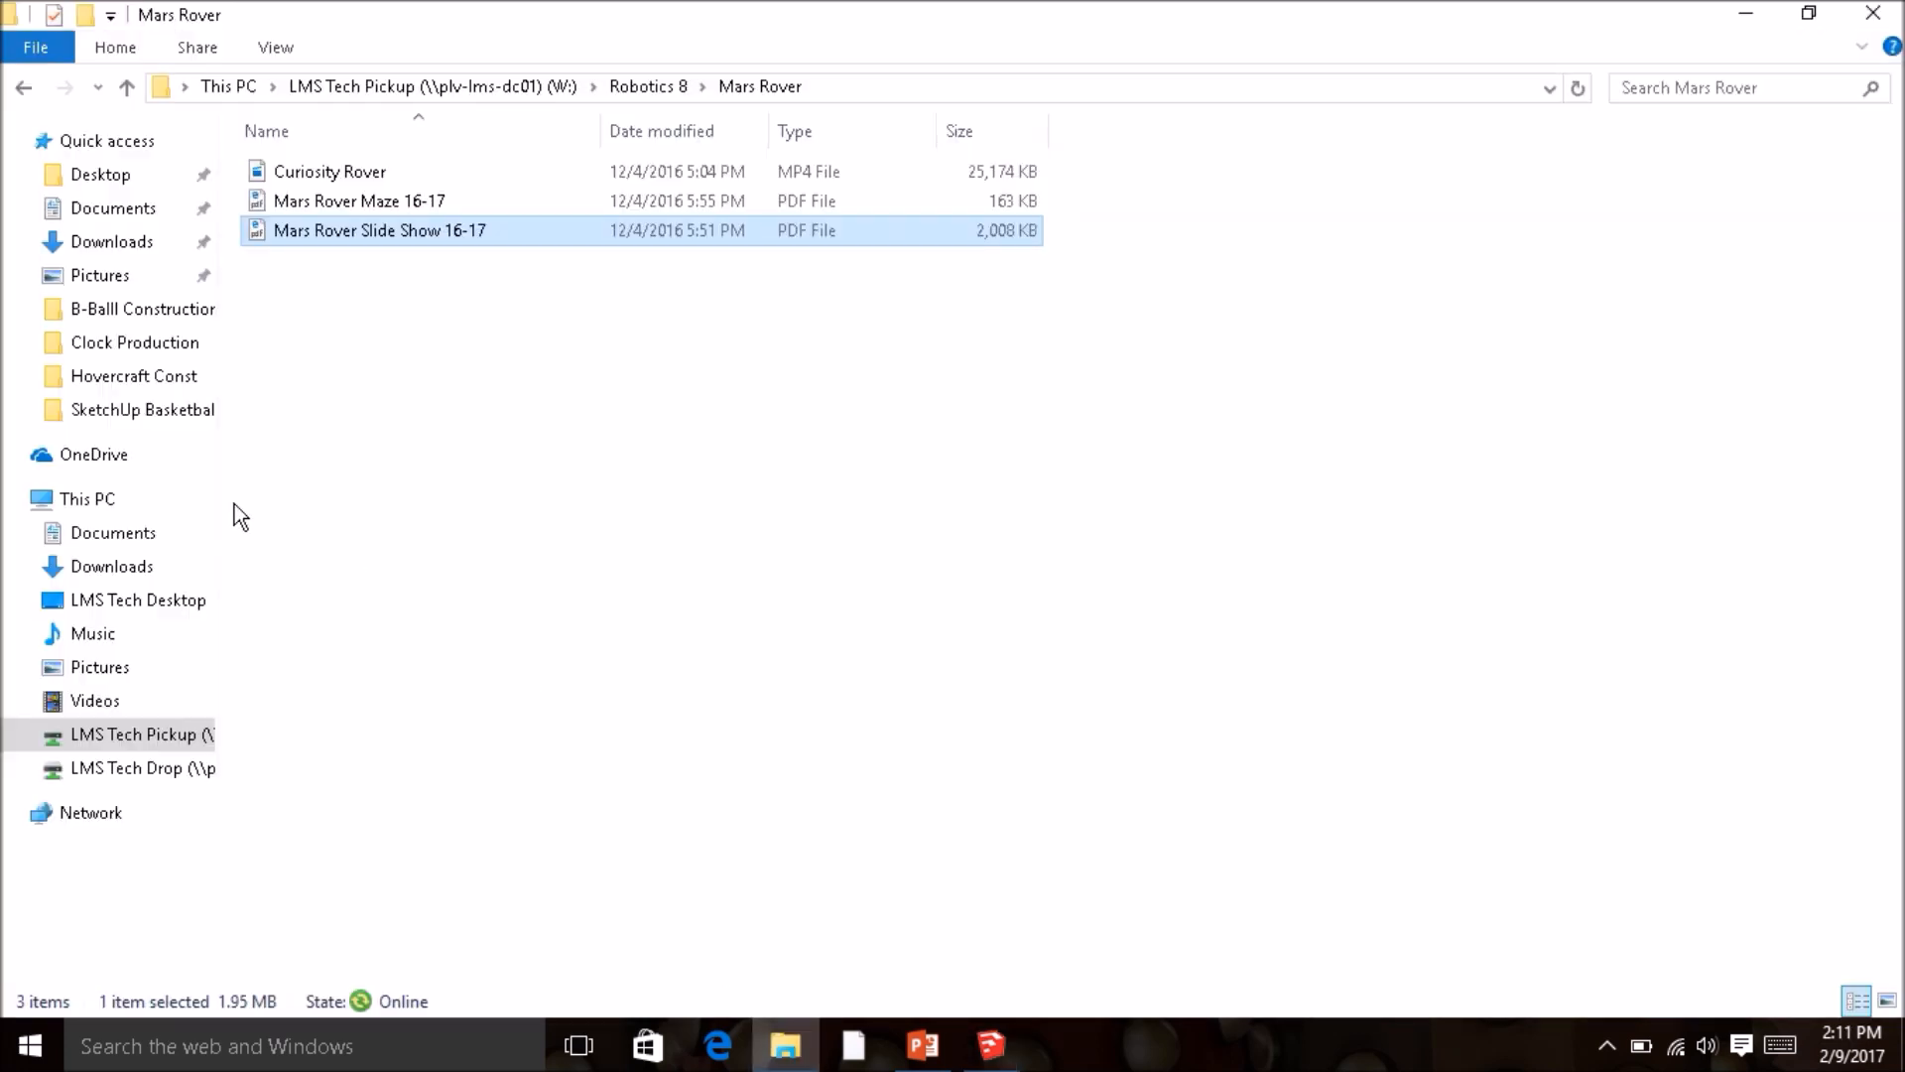
{"action": "left_click", "coordinate": [136, 769]}
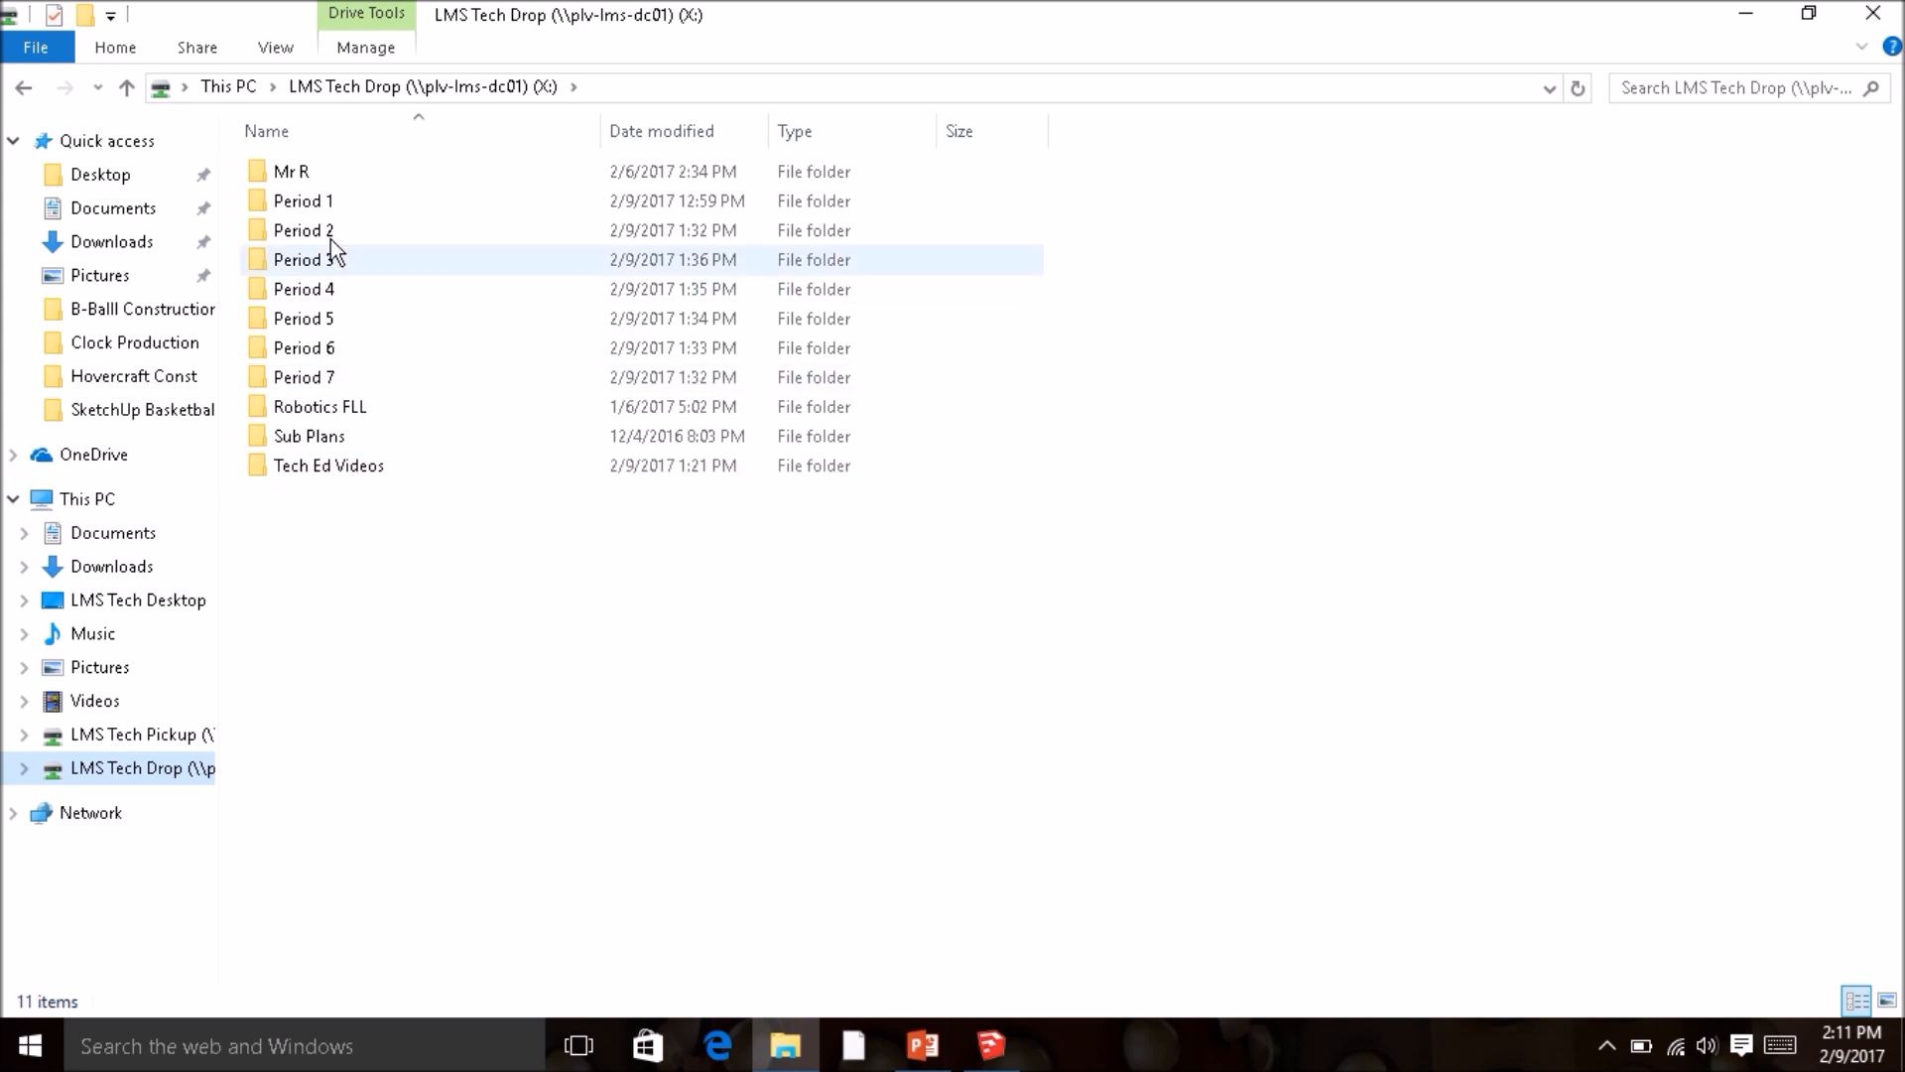
{"action": "double_click", "coordinate": [329, 203]}
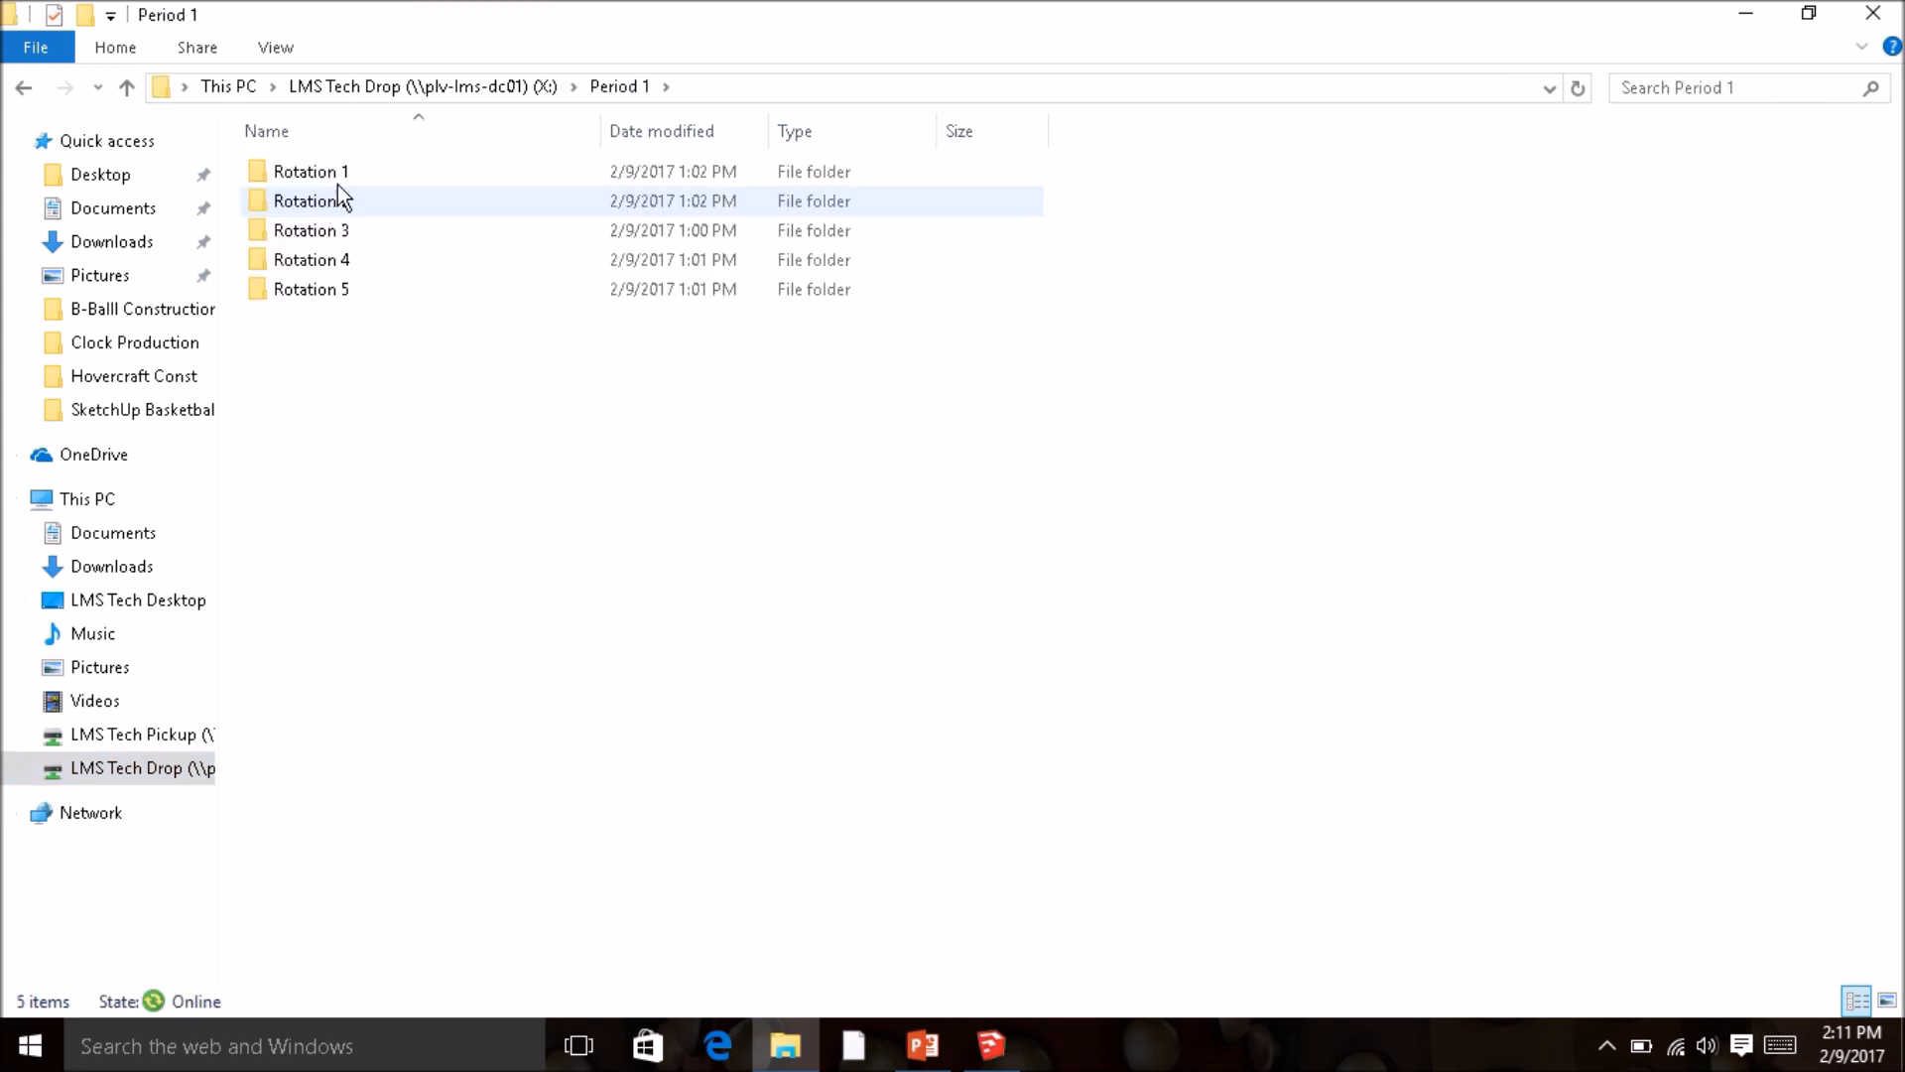
{"action": "double_click", "coordinate": [350, 266]}
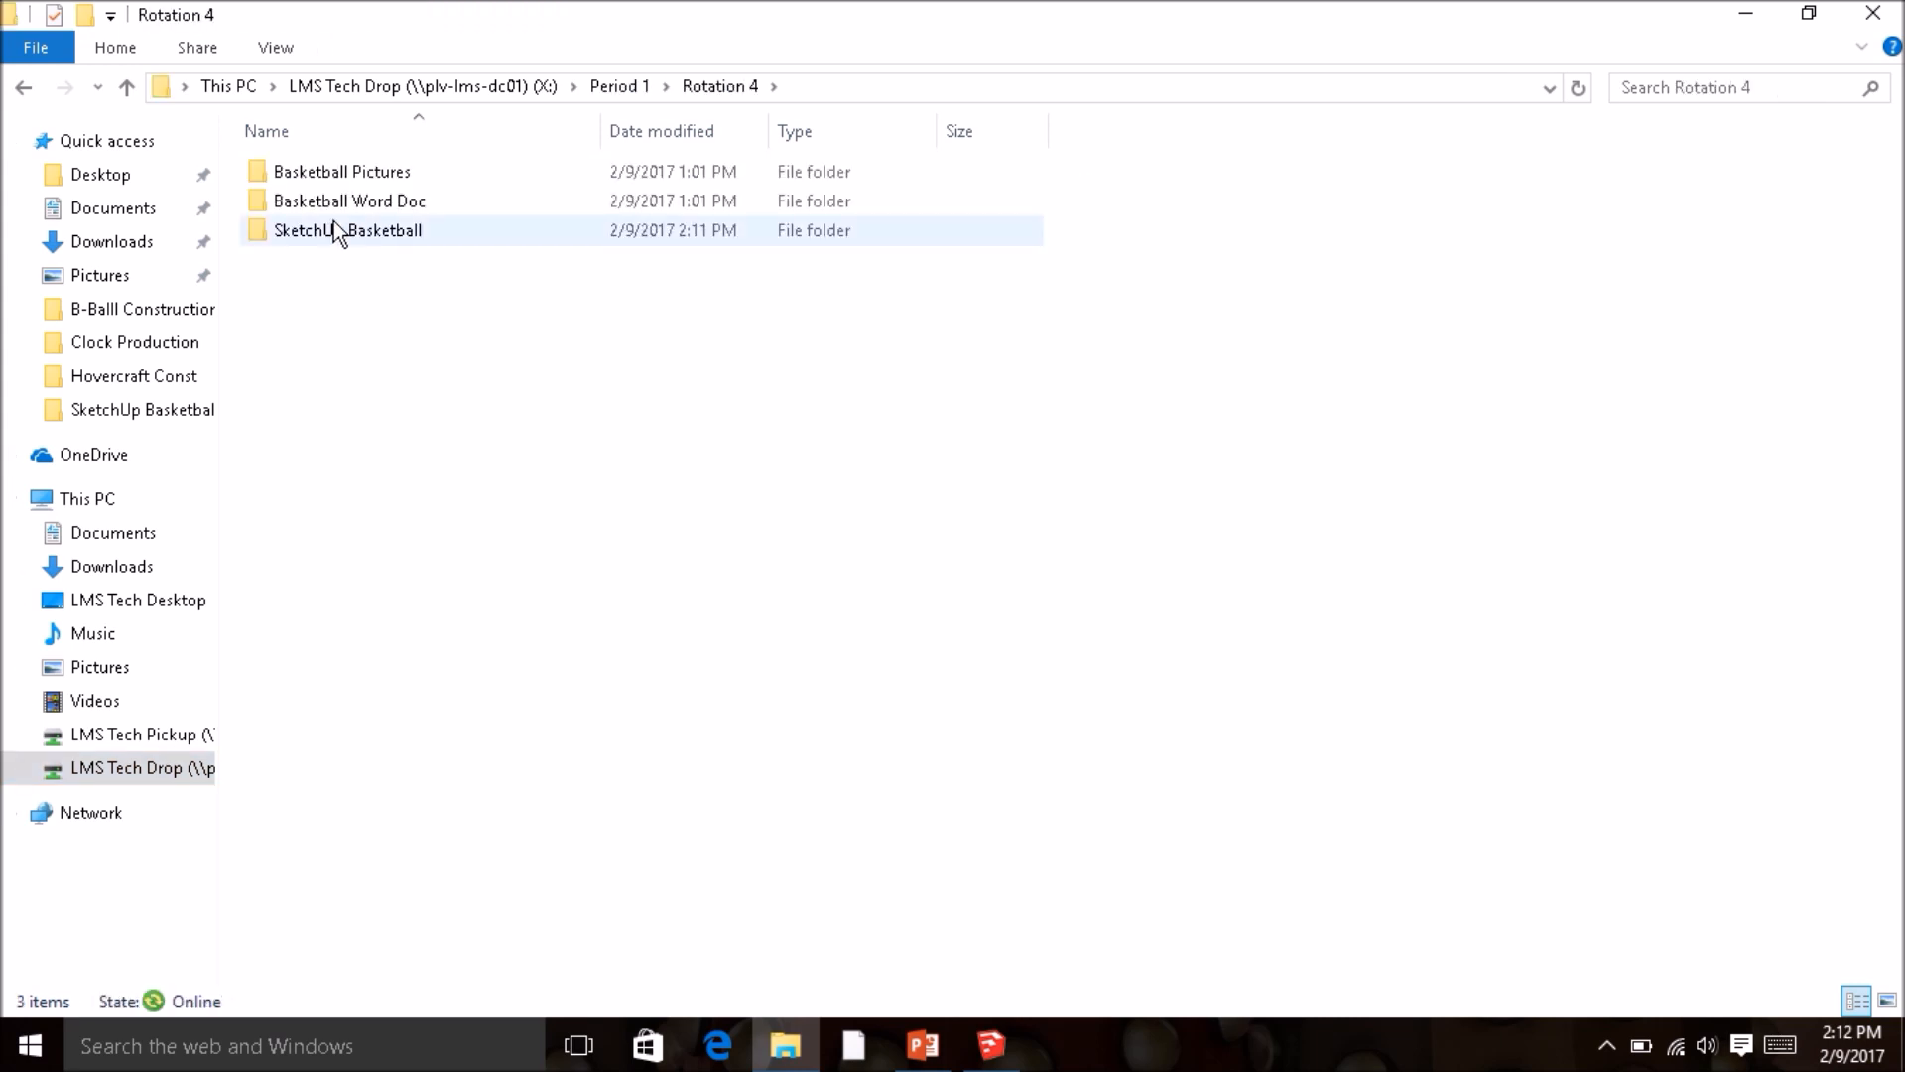
{"action": "double_click", "coordinate": [333, 233]}
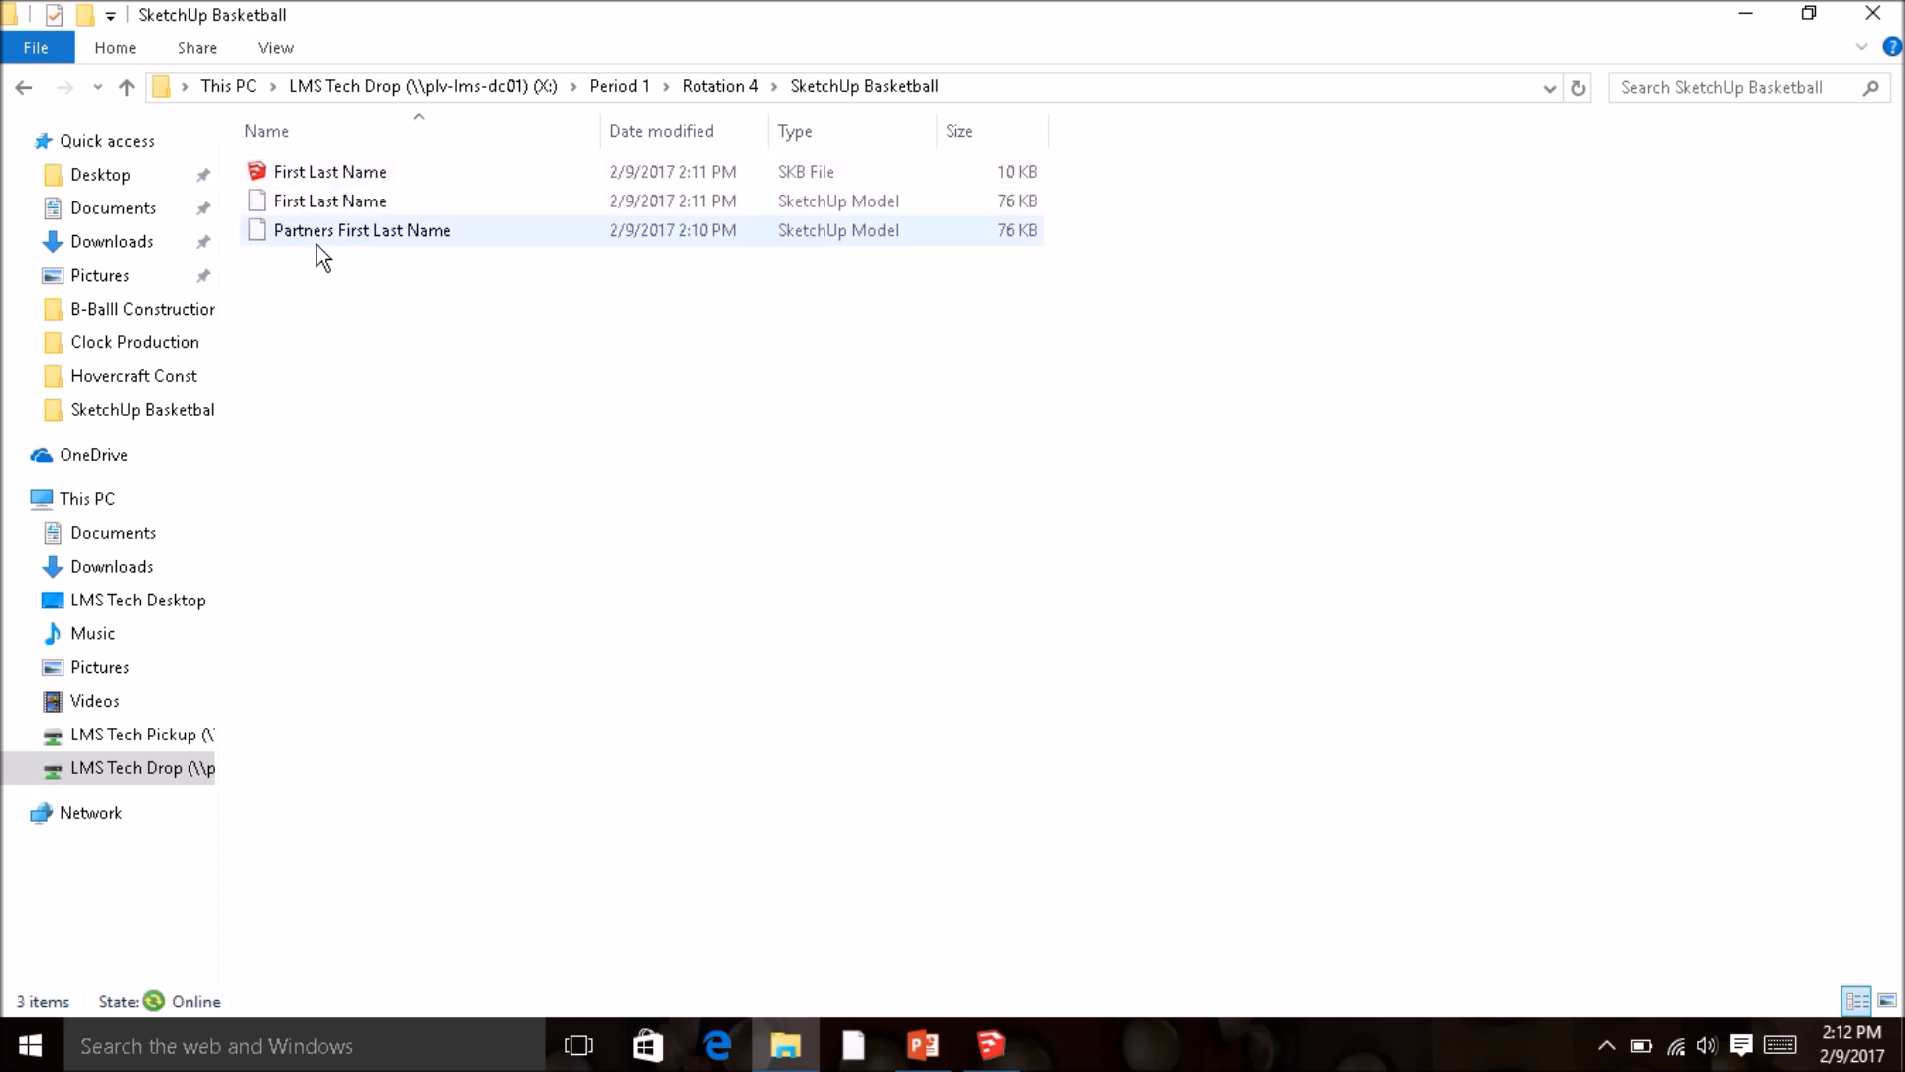
- Open the Partners First Last Name model in SketchUp and check the saved copy
{"action": "double_click", "coordinate": [318, 236]}
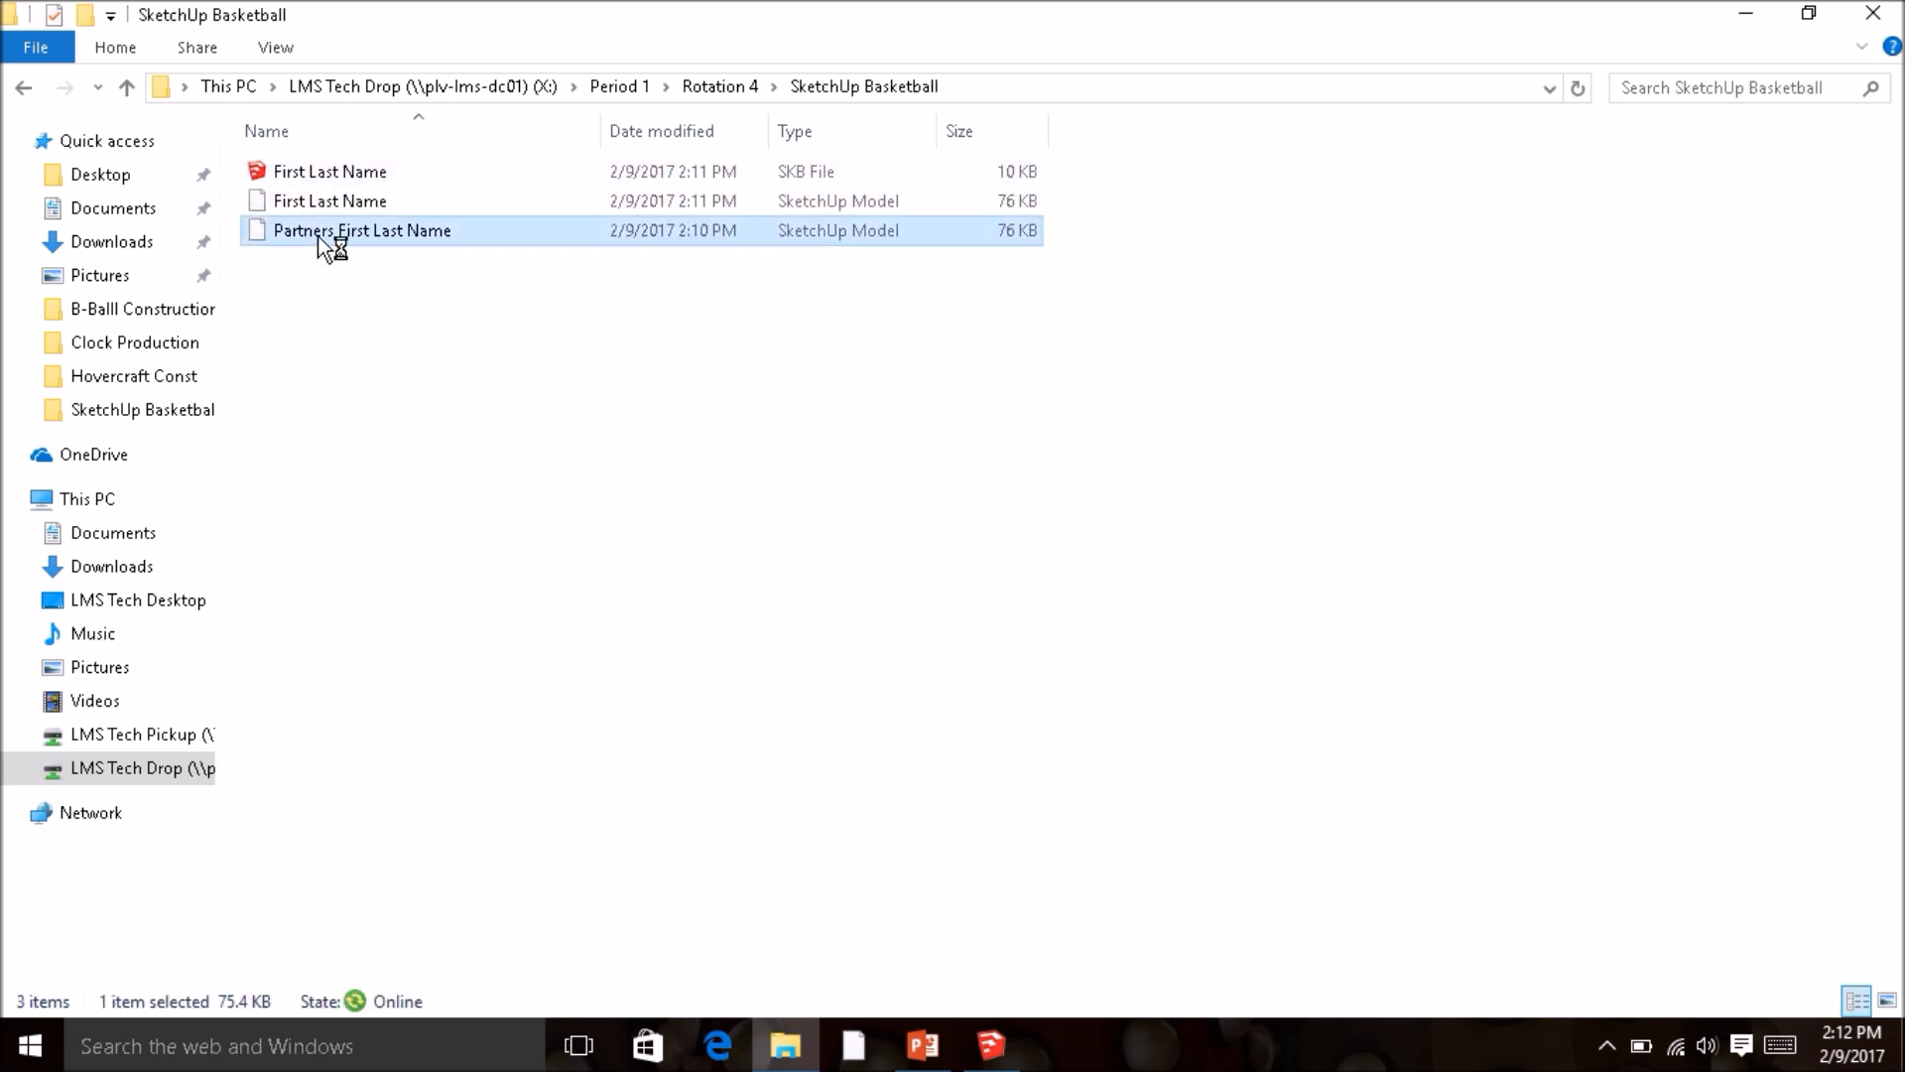
{"action": "left_click", "coordinate": [903, 540]}
{"action": "left_click", "coordinate": [1014, 776]}
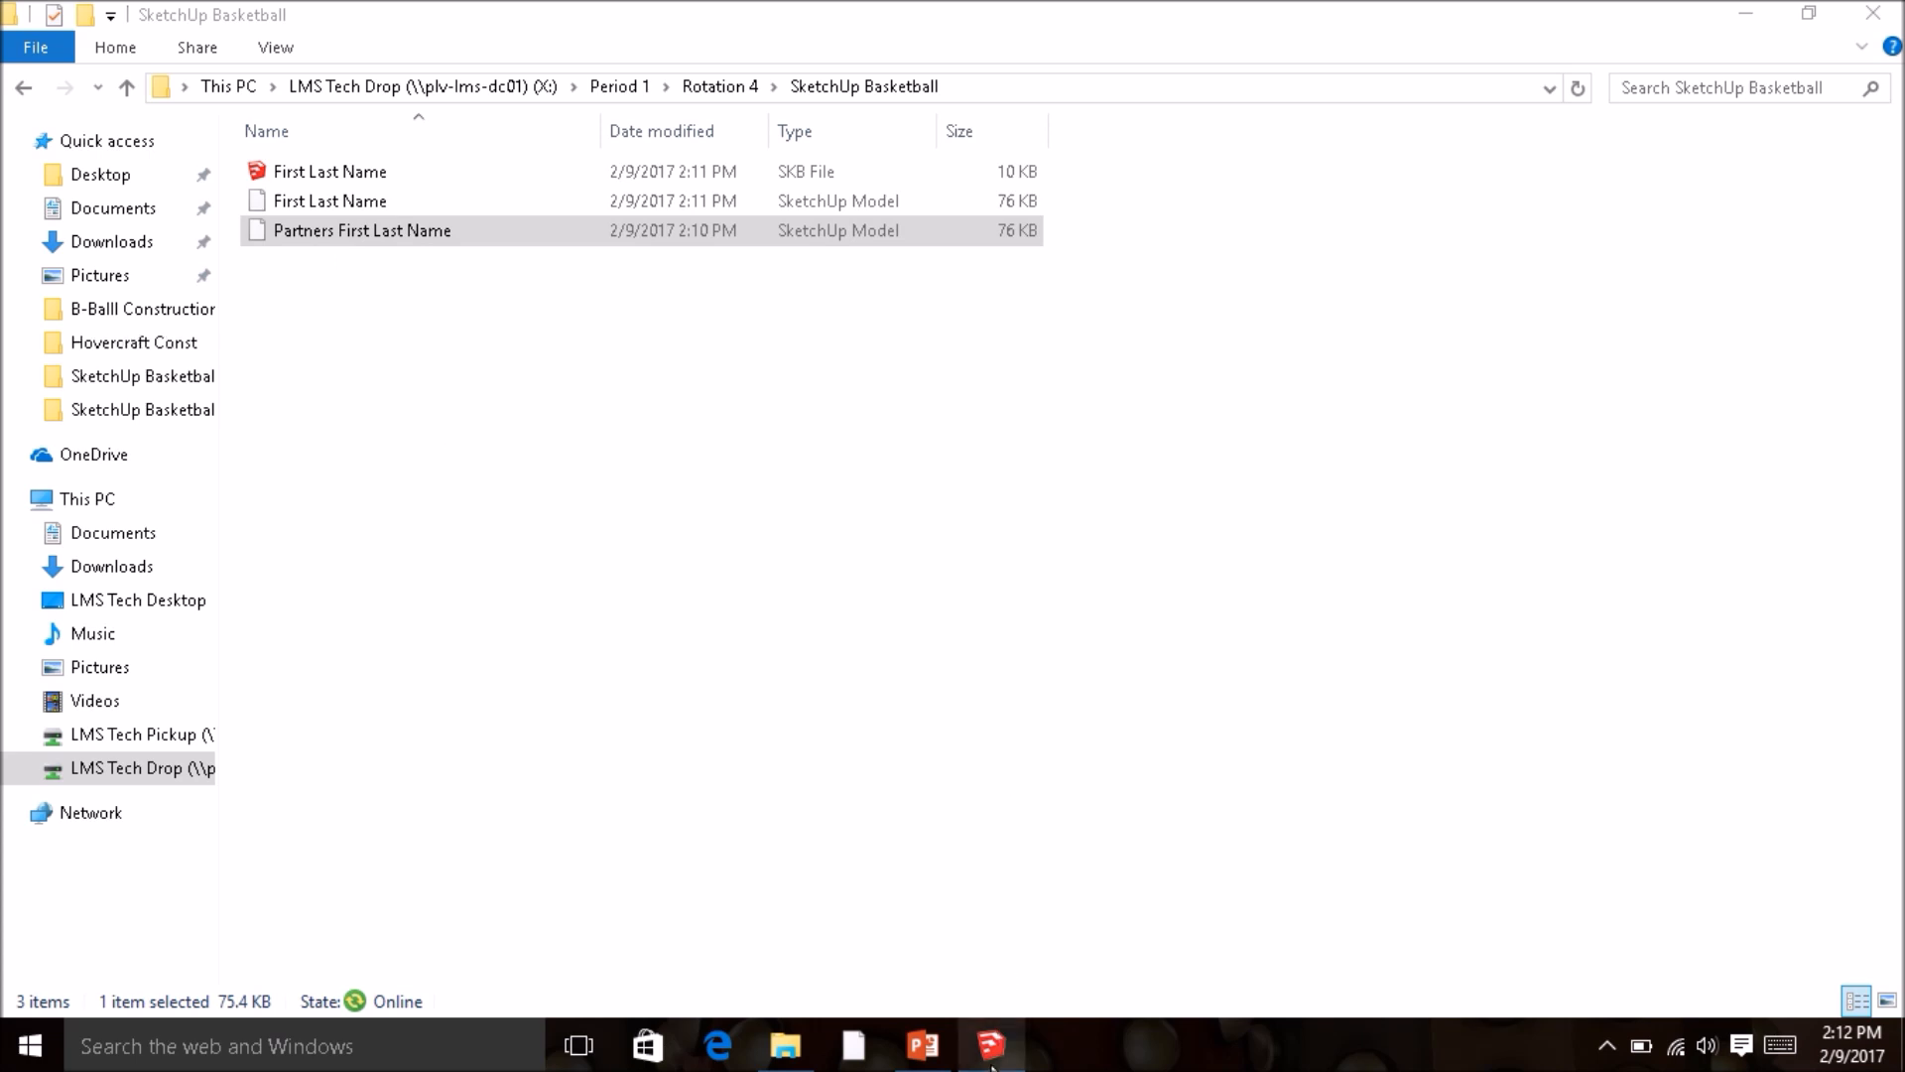
{"action": "mouse_move", "coordinate": [992, 1062]}
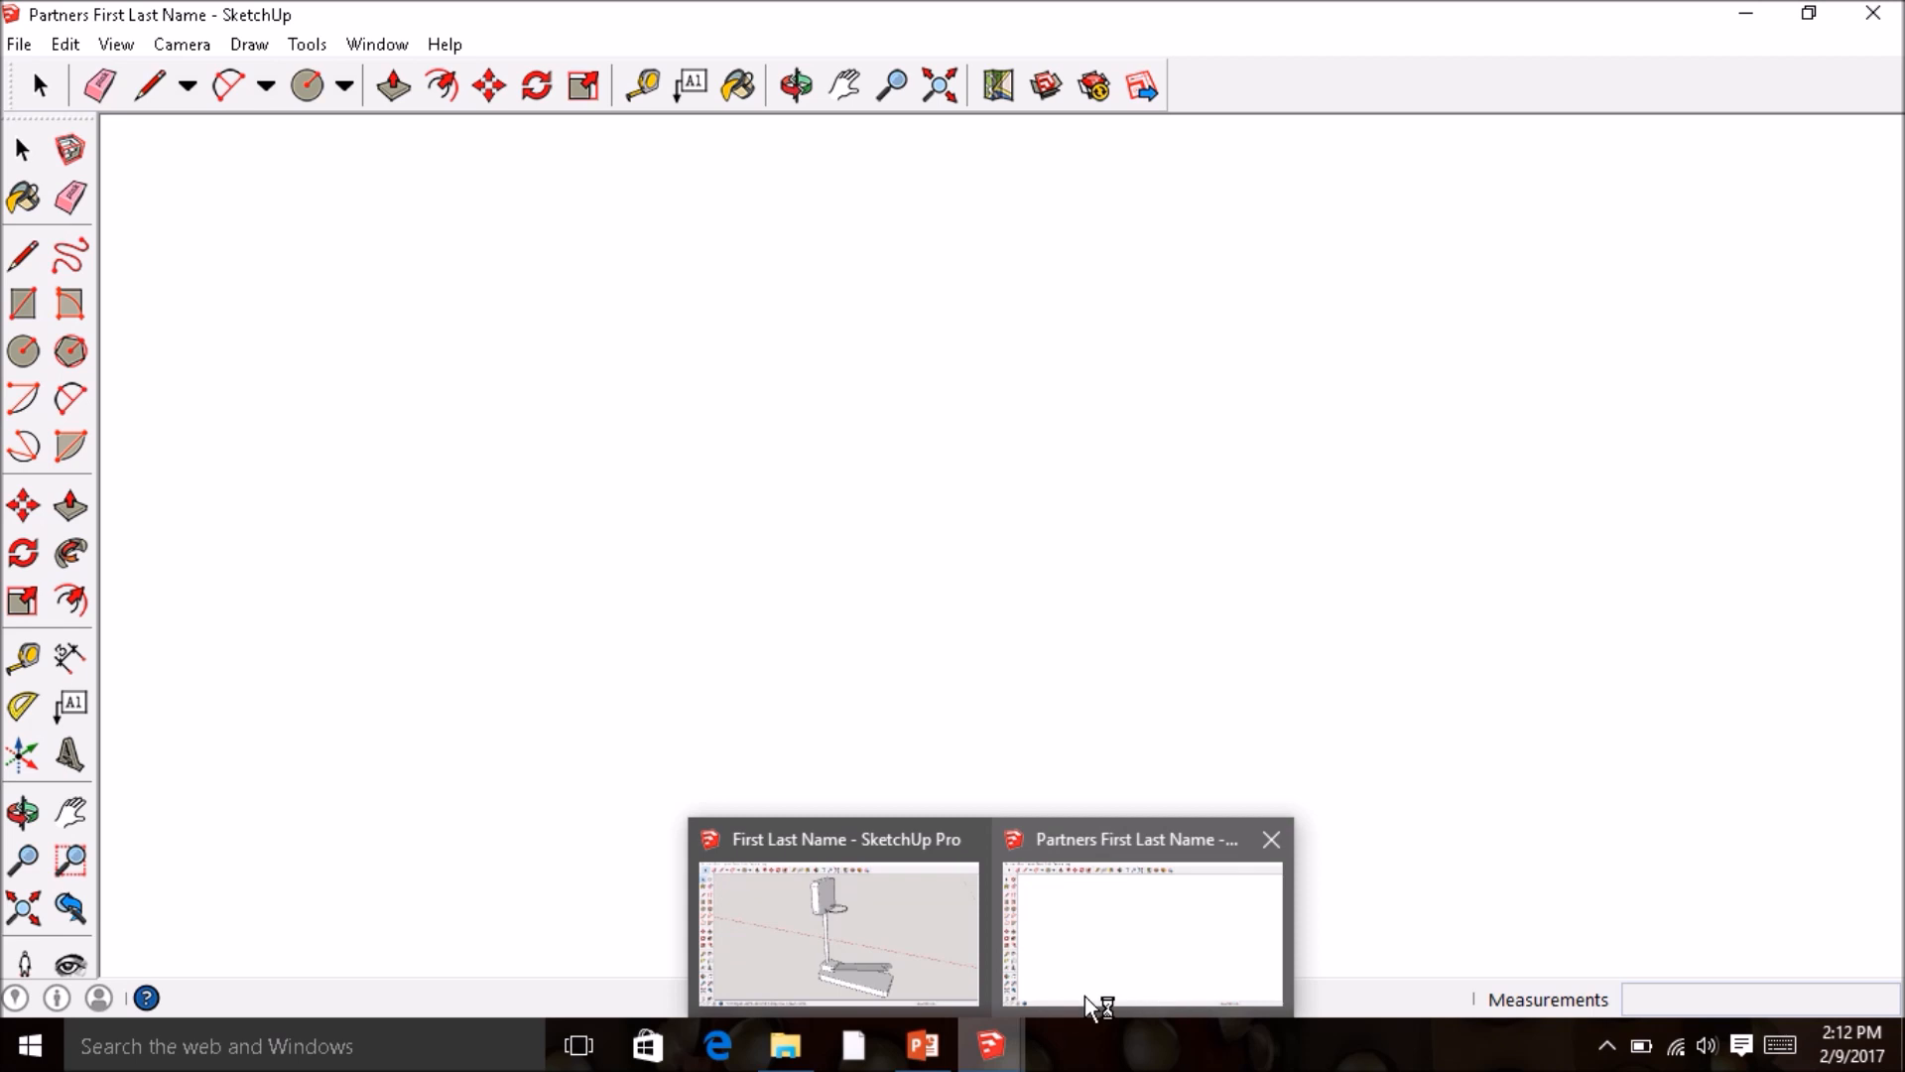
{"action": "mouse_move", "coordinate": [880, 978]}
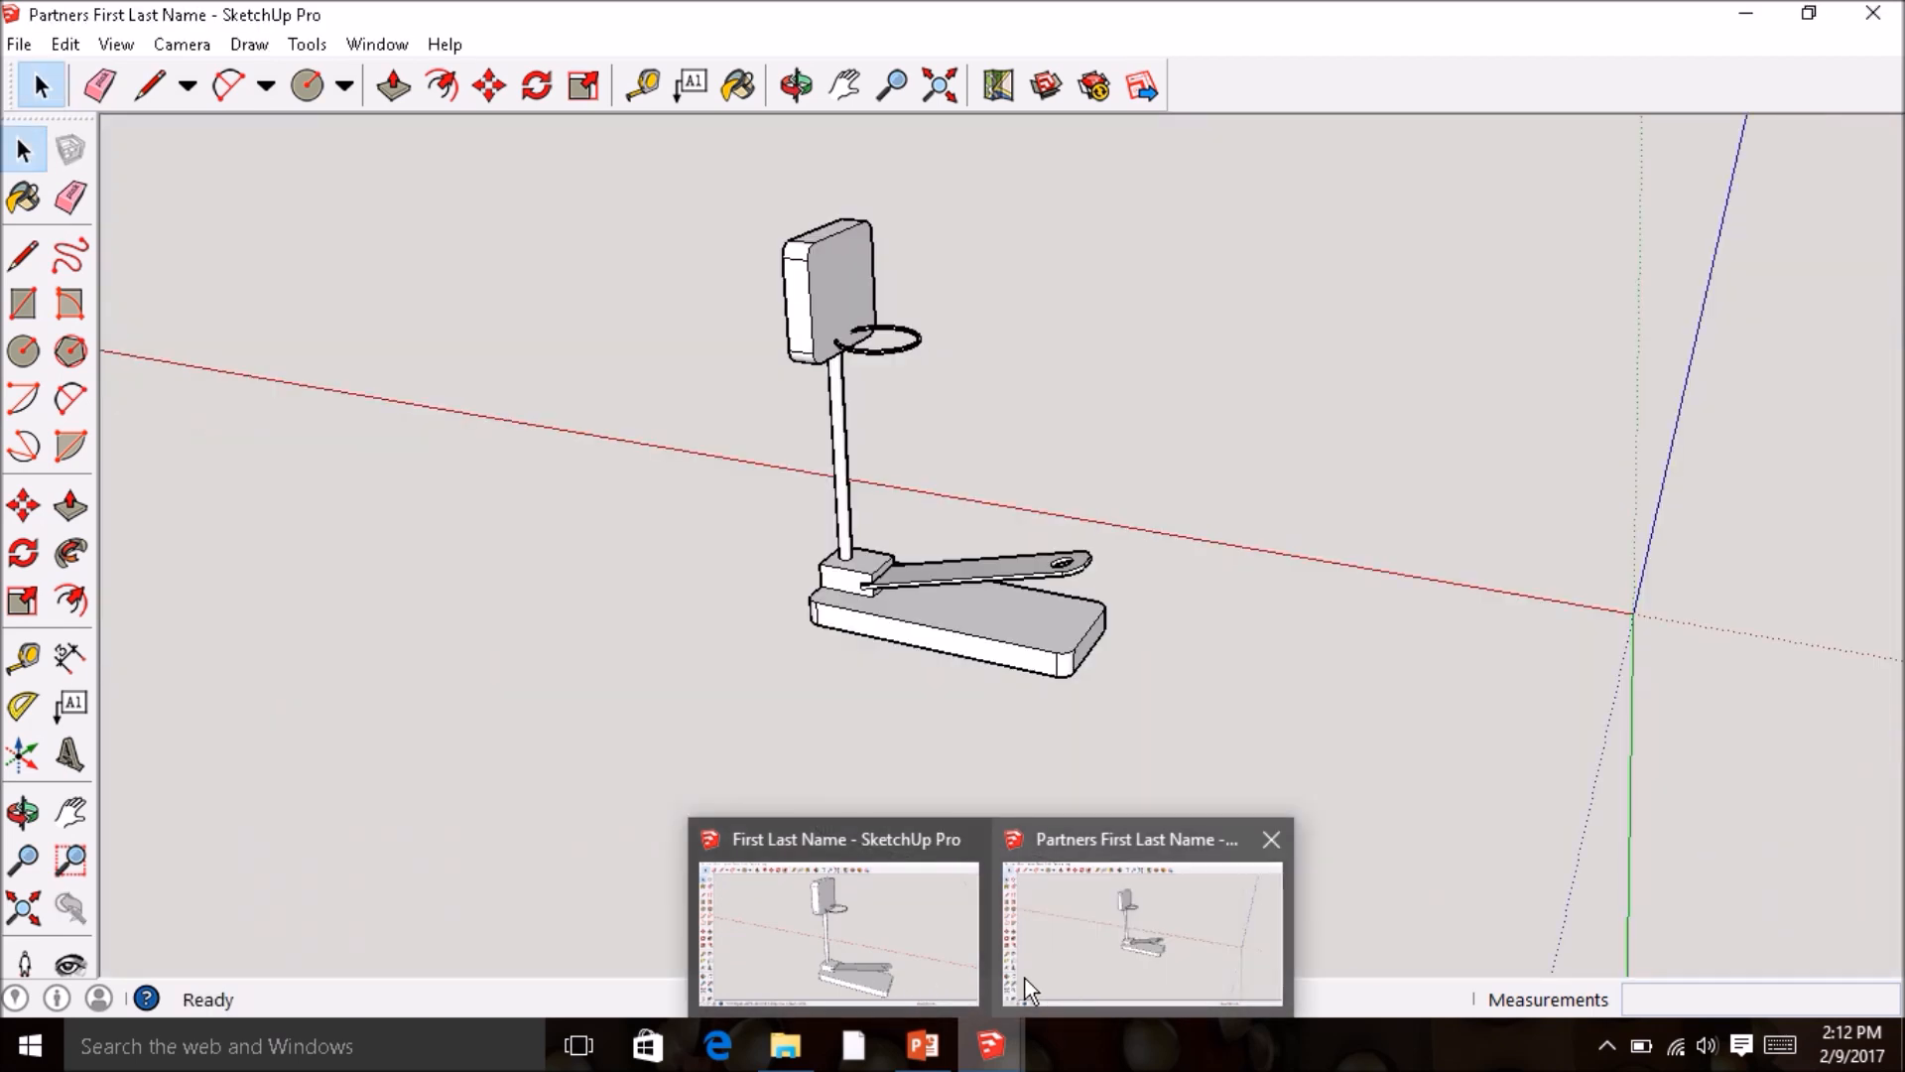
- Check that both models, First Last Name and Partners First Last Name, are open, ending in Partners First Last Name
{"action": "mouse_move", "coordinate": [1106, 909]}
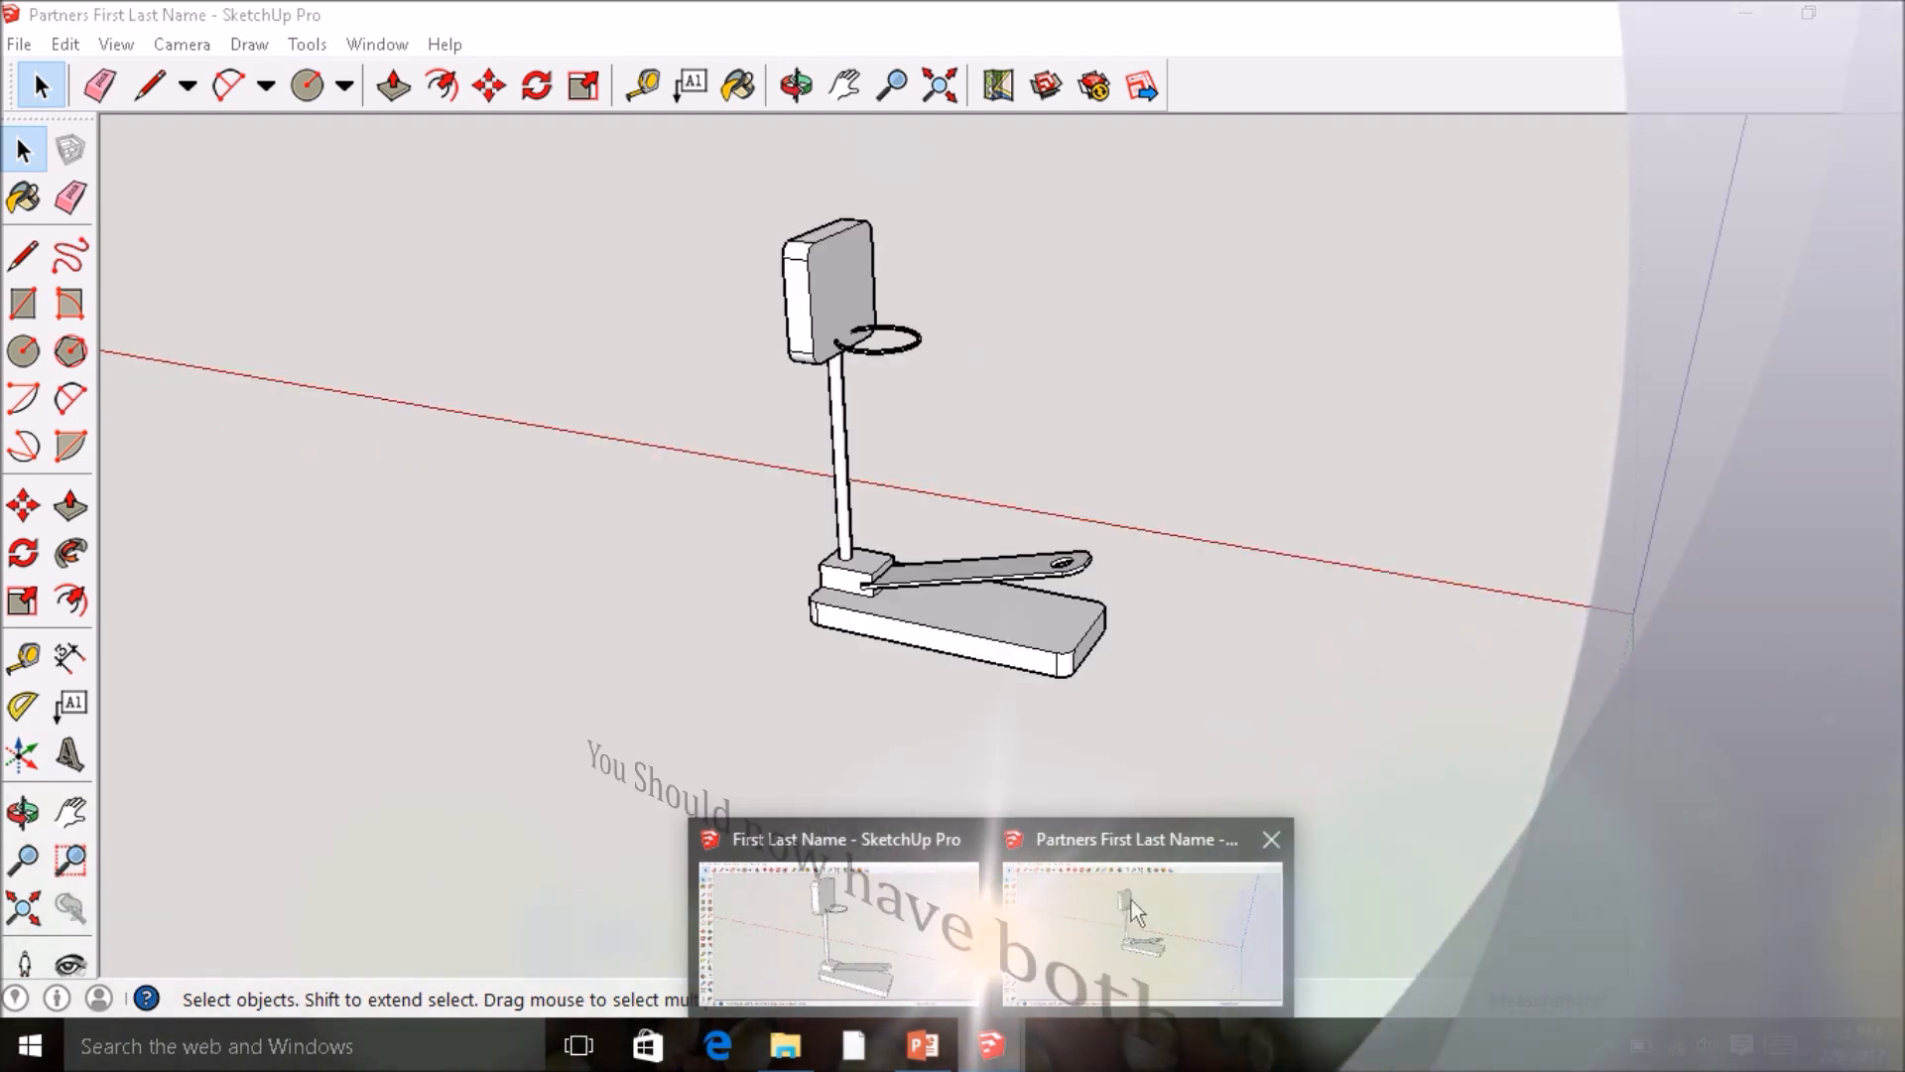
{"action": "mouse_move", "coordinate": [917, 917]}
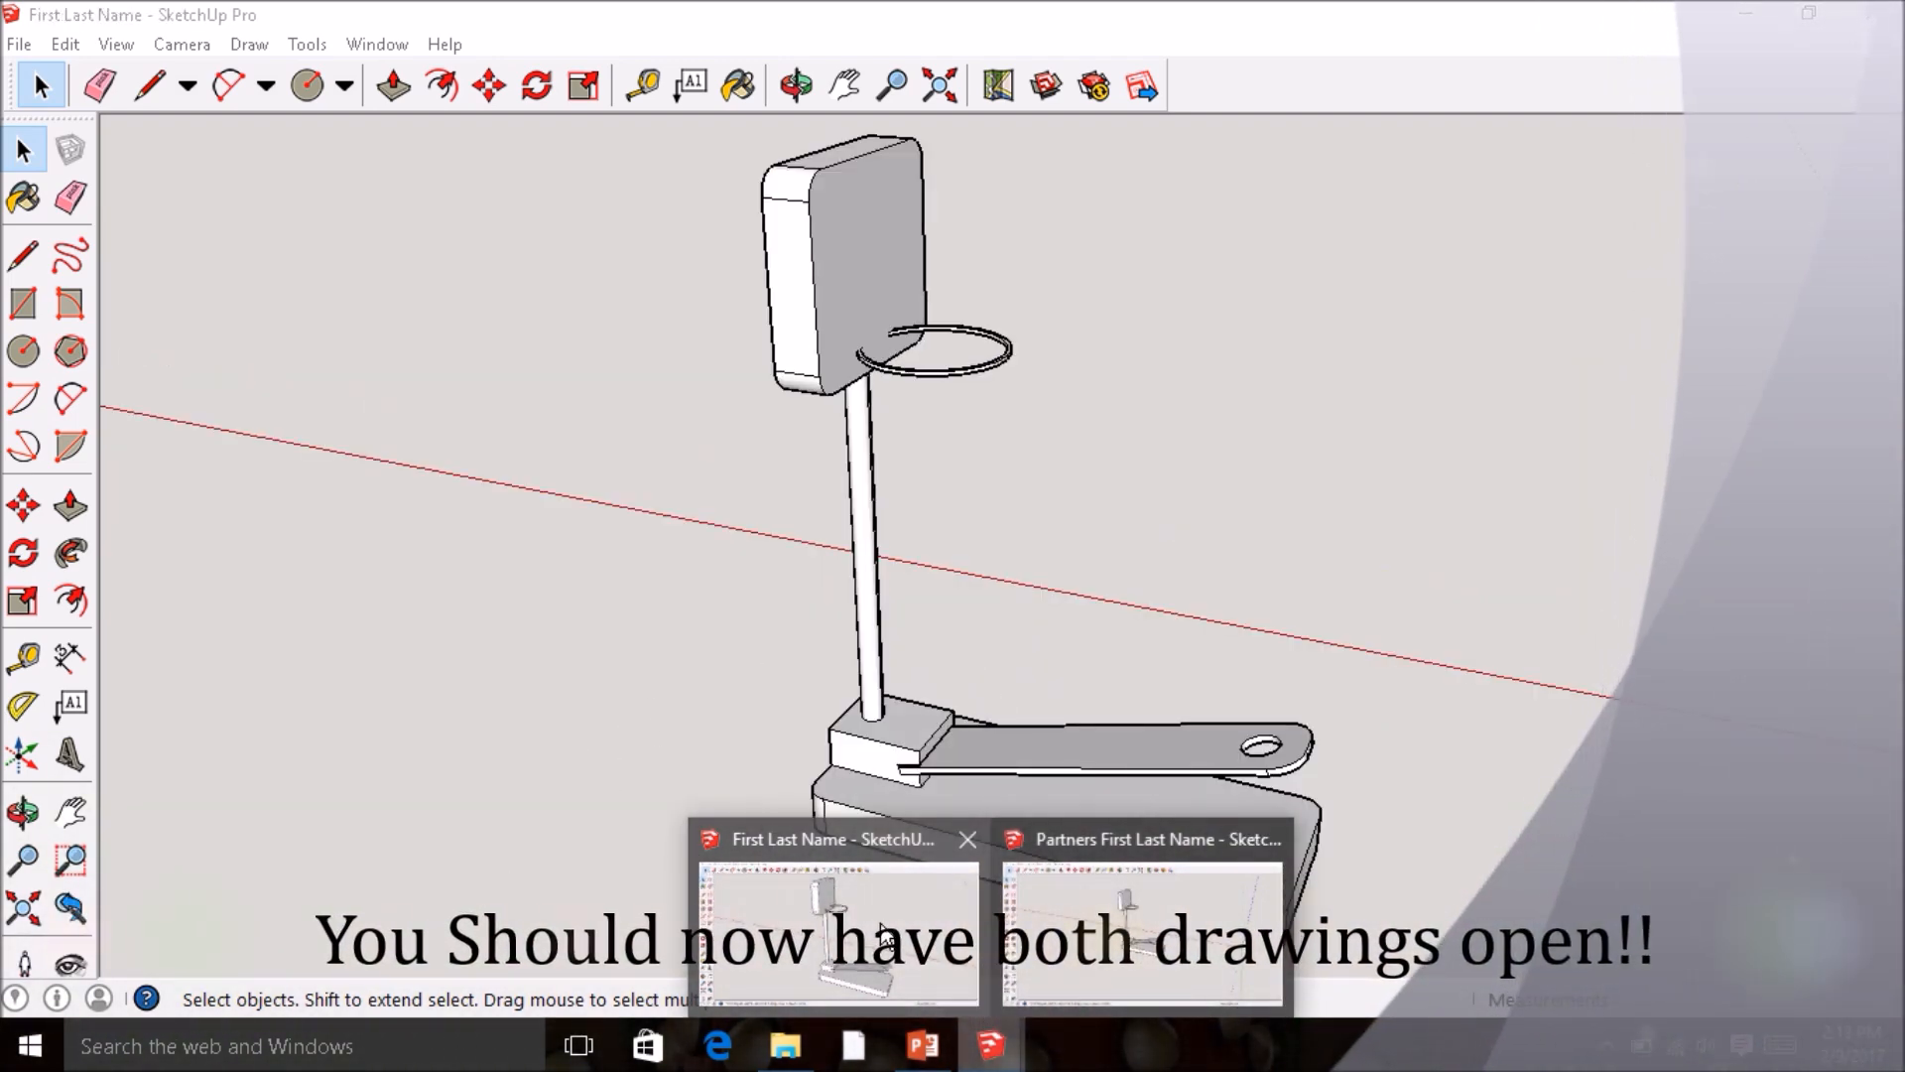
{"action": "left_click", "coordinate": [881, 933]}
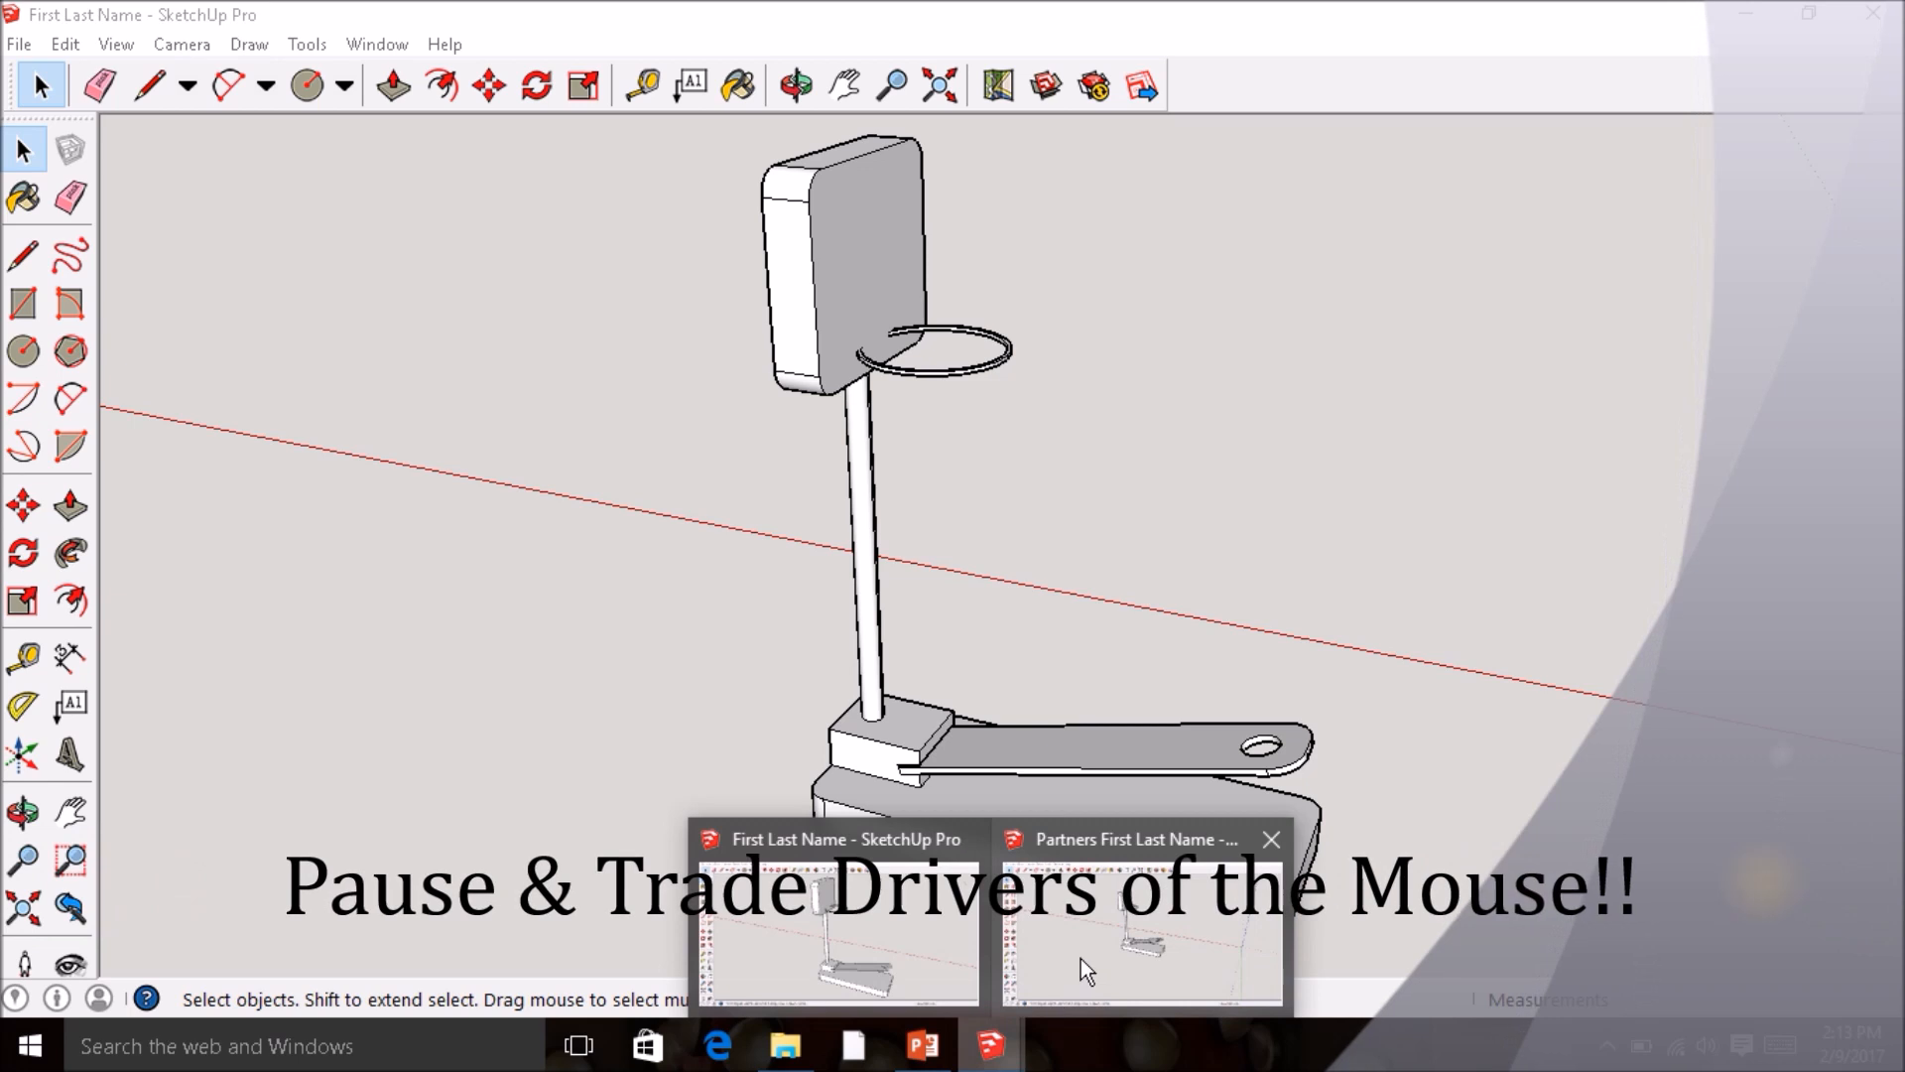
{"action": "left_click", "coordinate": [1080, 958]}
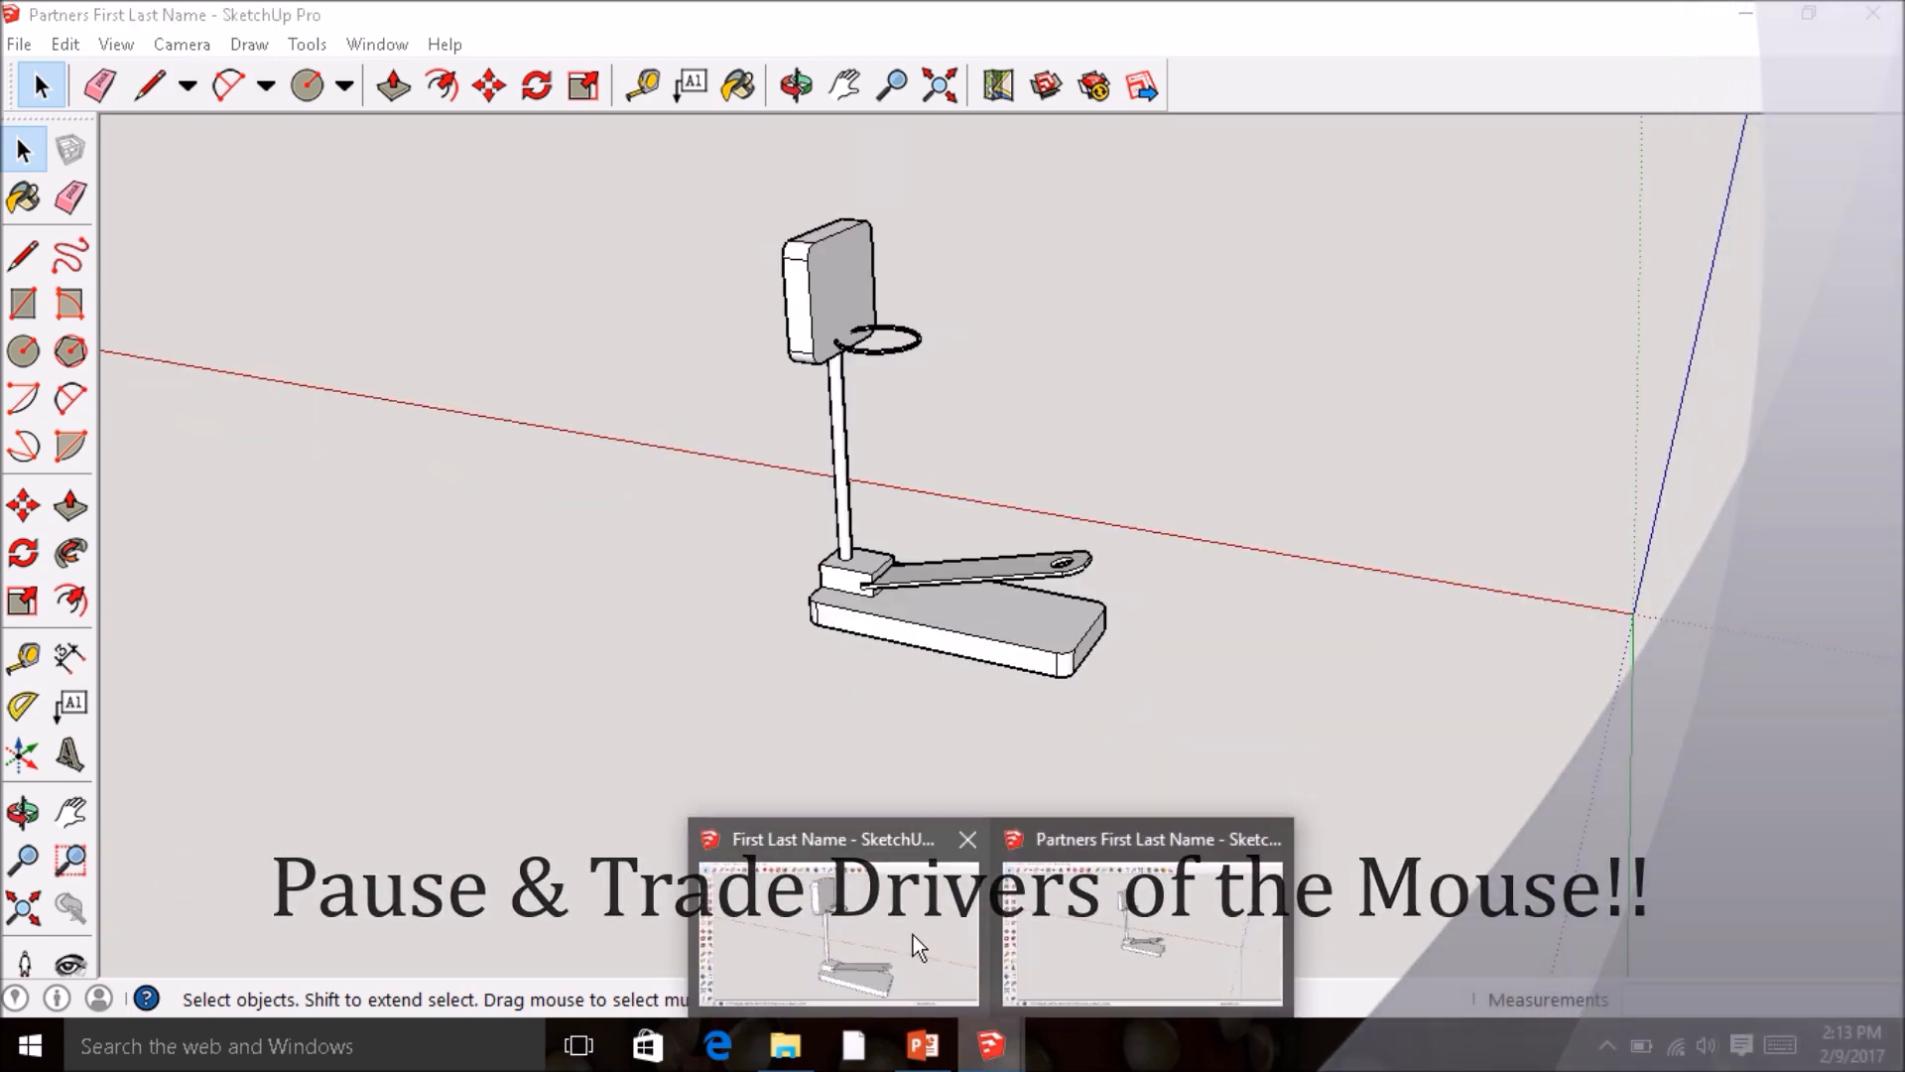
{"action": "mouse_move", "coordinate": [901, 933]}
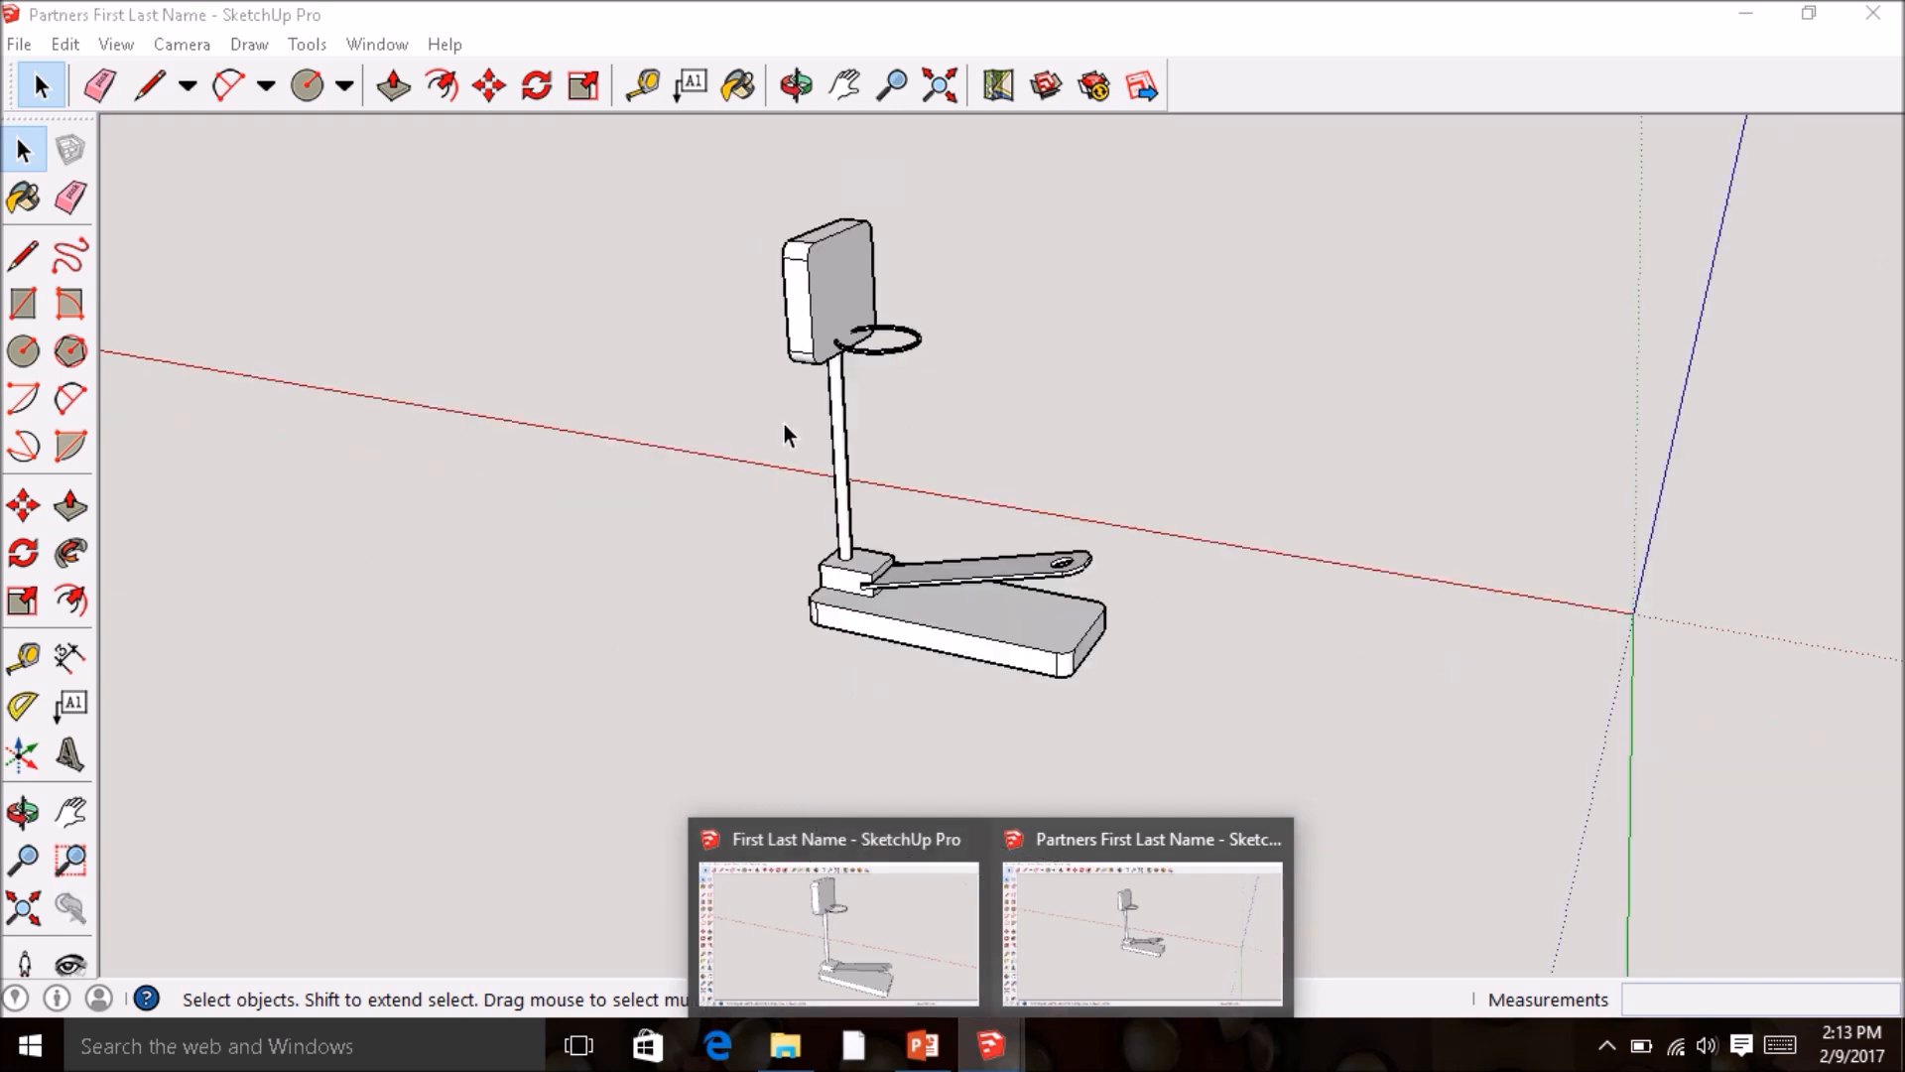
- Pick Wood_Floor_Light from the Wood materials and paint the top and long side of the base
{"action": "left_click", "coordinate": [22, 197]}
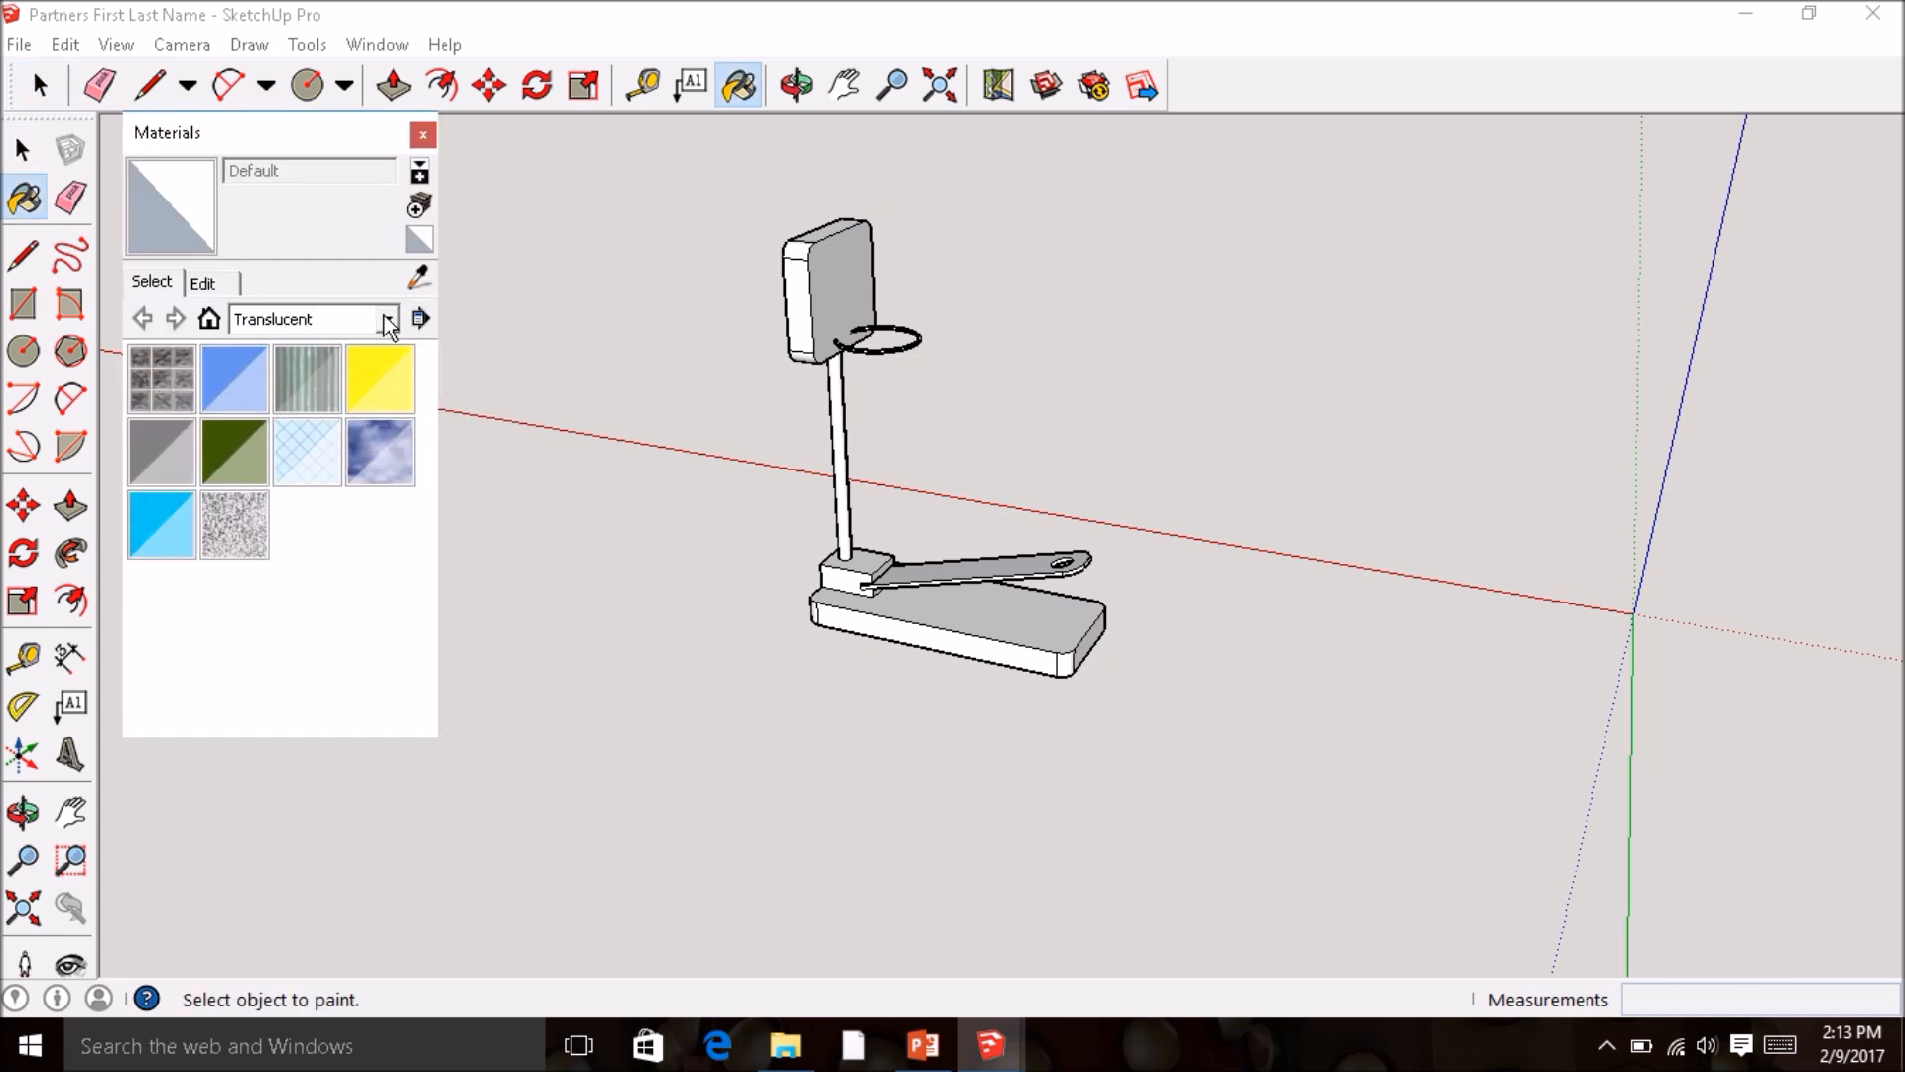
{"action": "left_click", "coordinate": [386, 319]}
{"action": "left_click", "coordinate": [289, 679]}
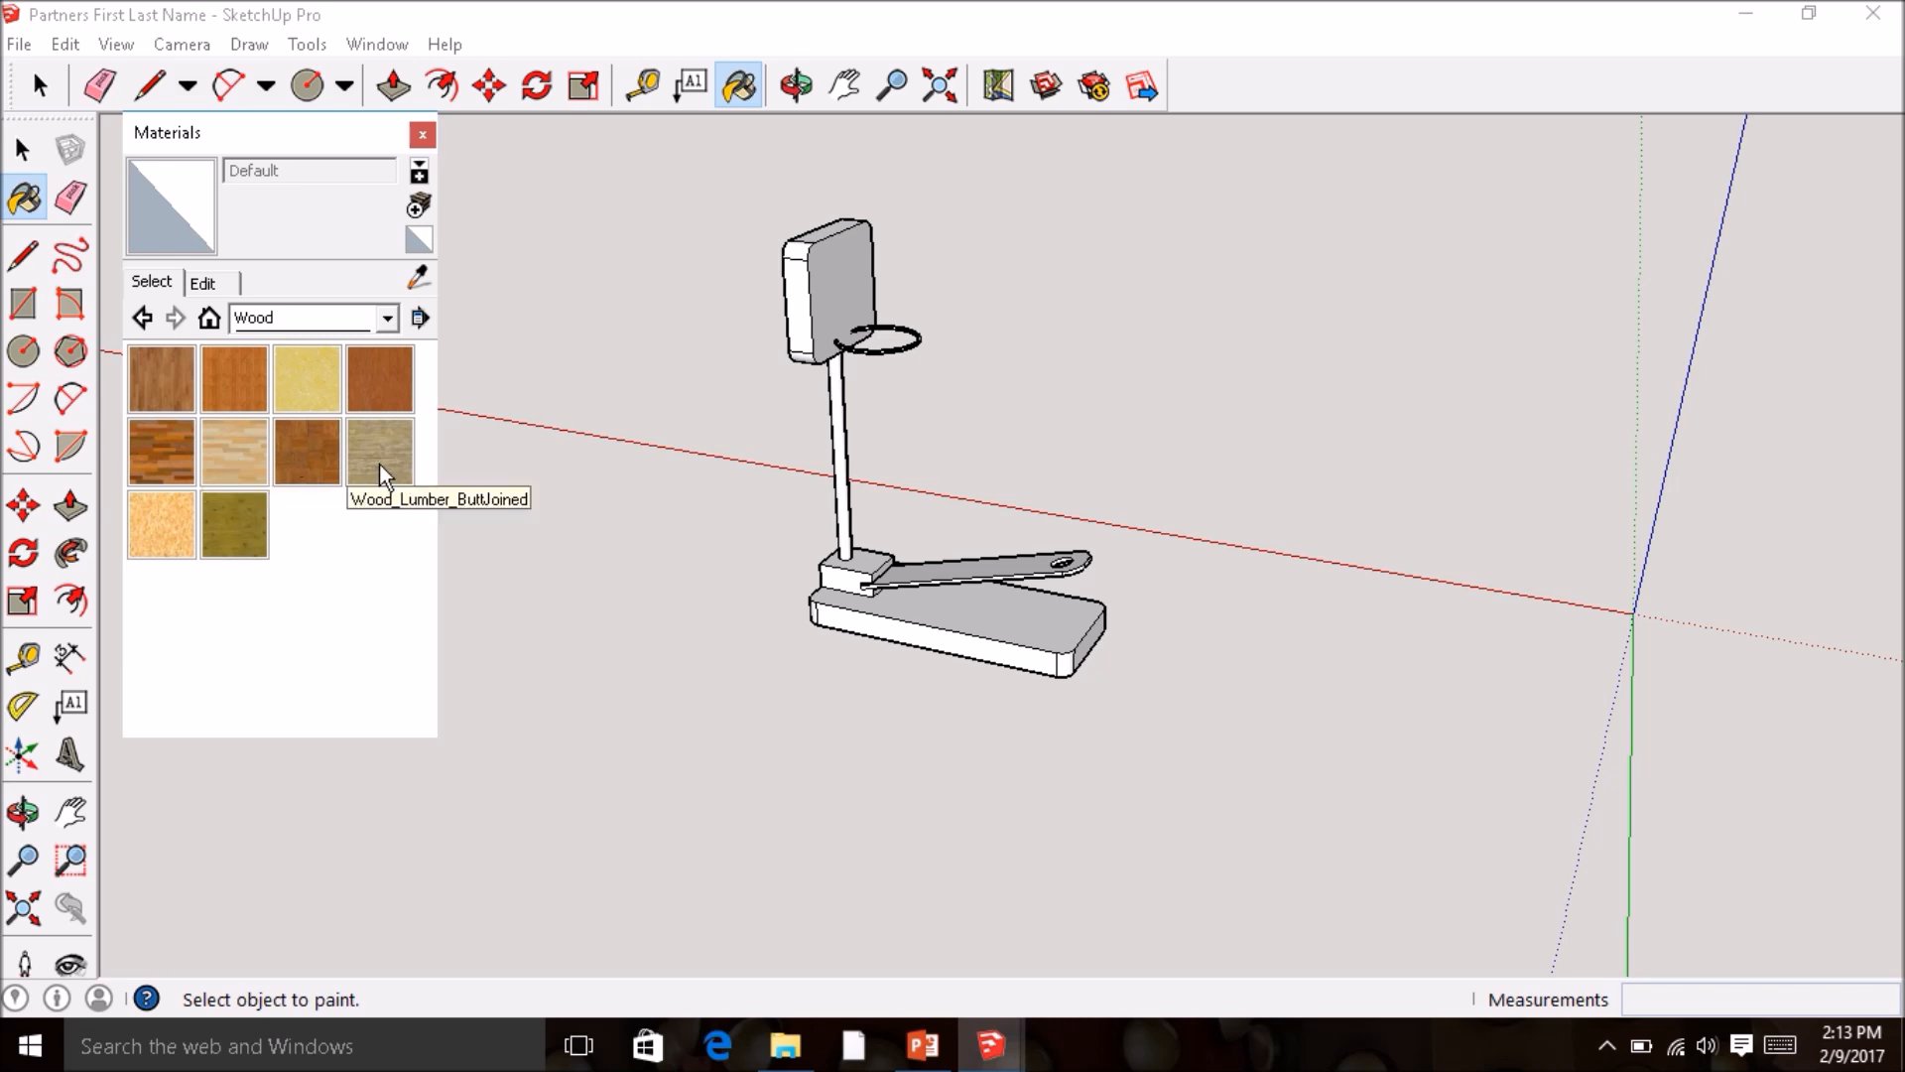
{"action": "left_click", "coordinate": [224, 463]}
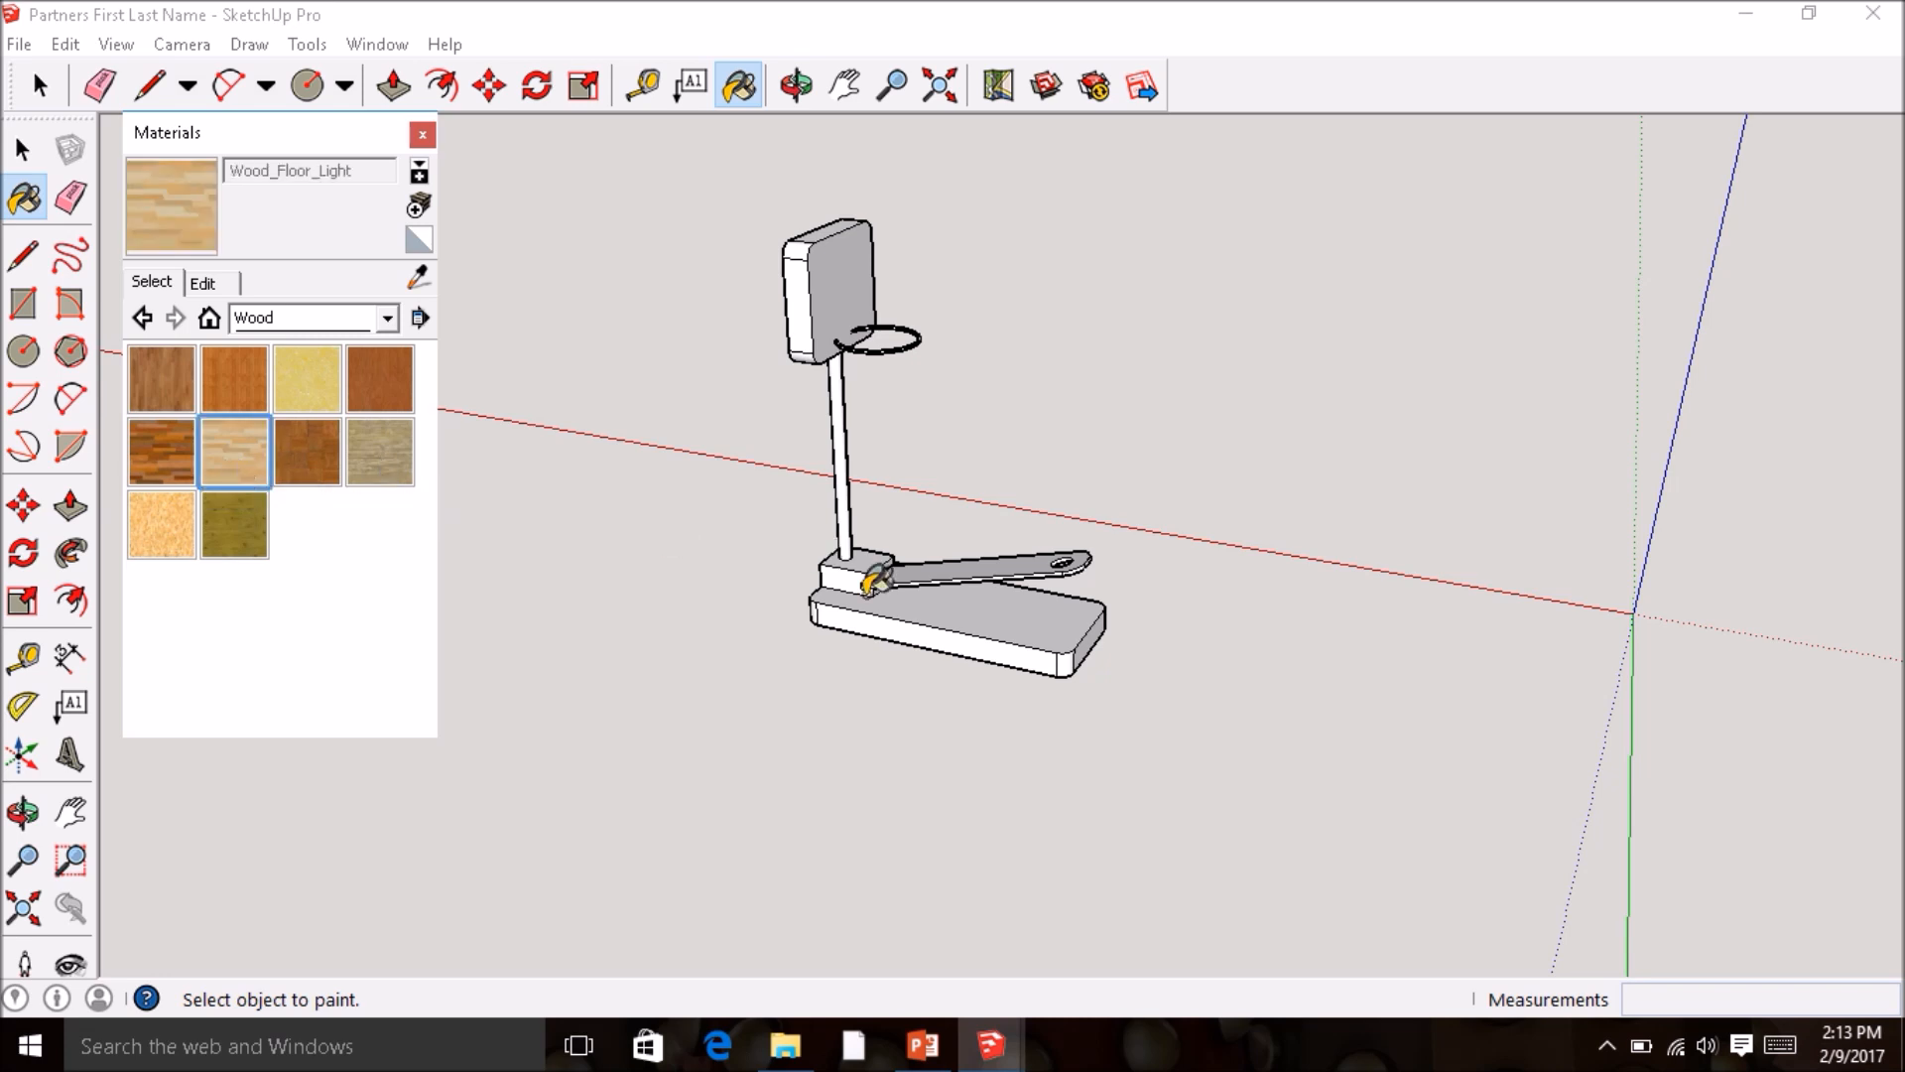
{"action": "left_click", "coordinate": [872, 618]}
{"action": "left_click", "coordinate": [998, 615]}
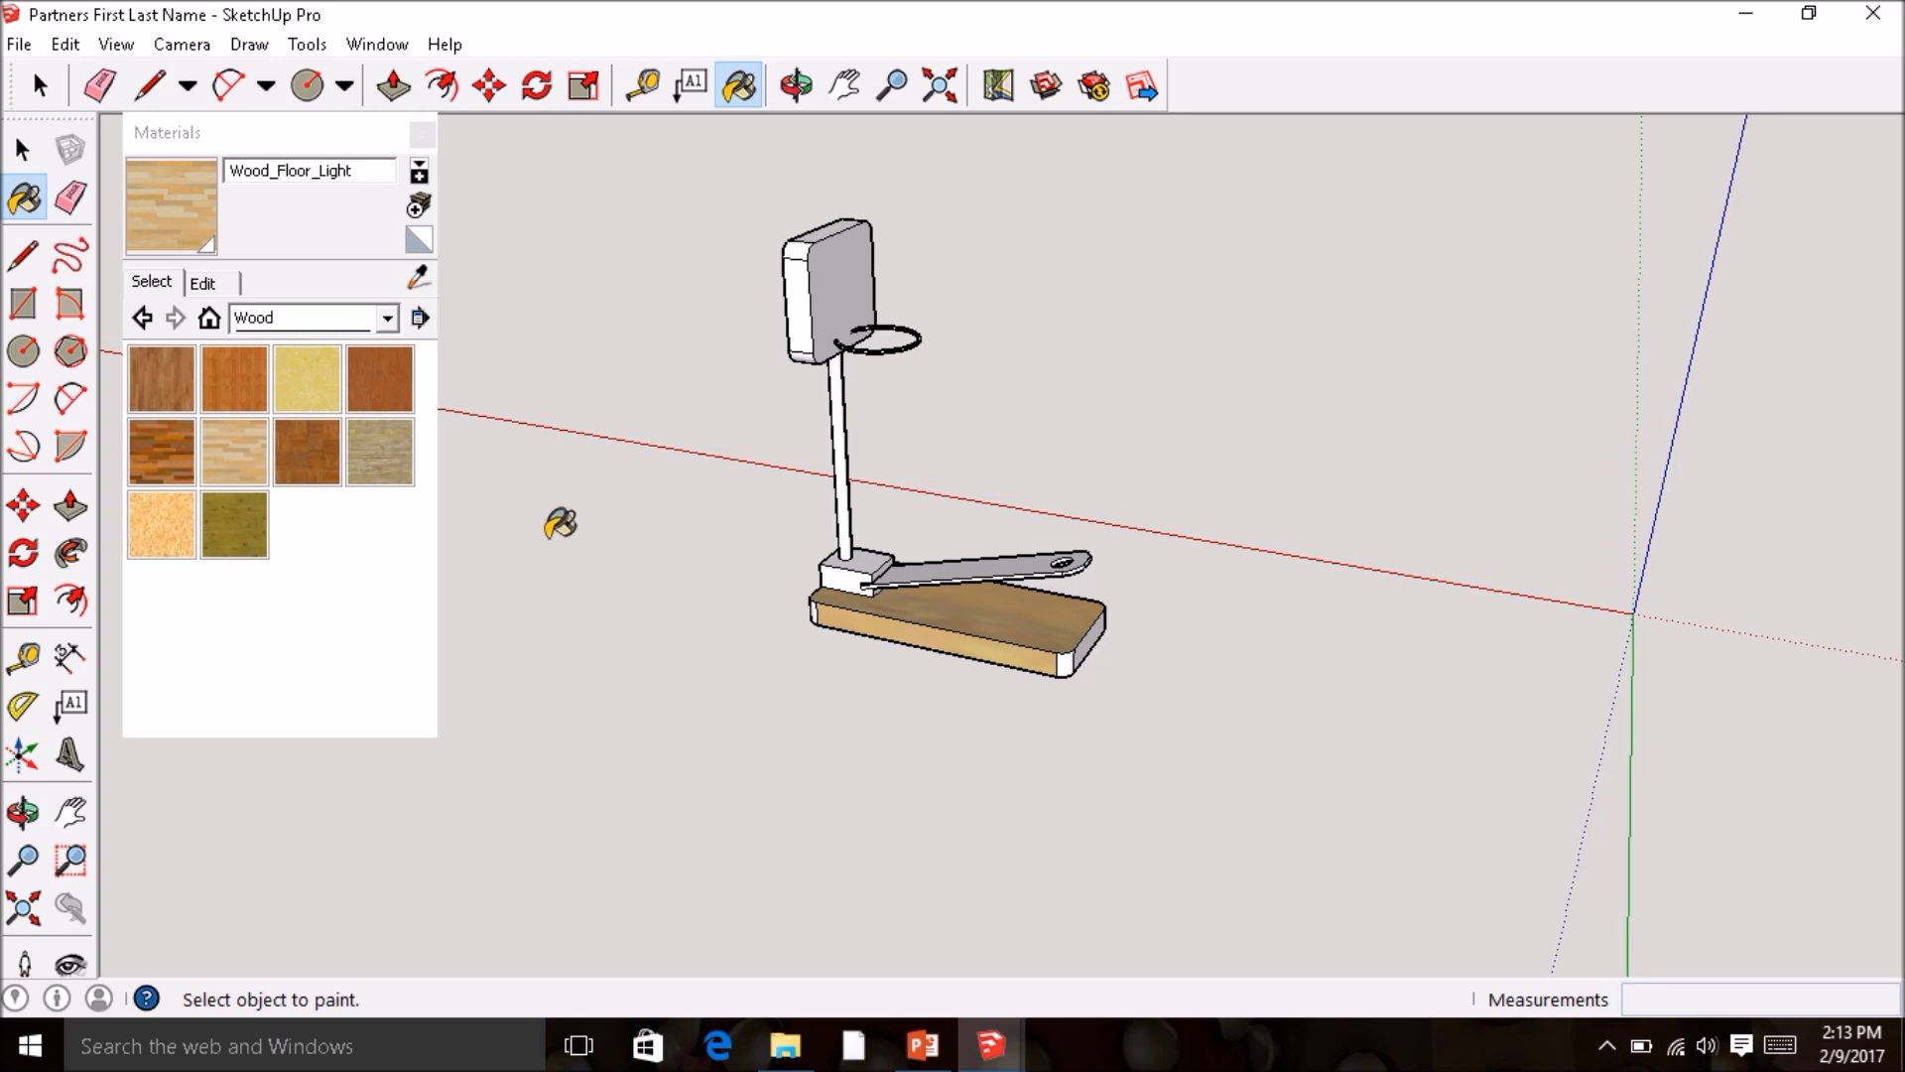
- Try Wood_Lumber_ButtJoined on the base's top and long side, and repaint both faces with Wood_Floor_Light
{"action": "left_click", "coordinate": [387, 462]}
{"action": "left_click", "coordinate": [970, 616]}
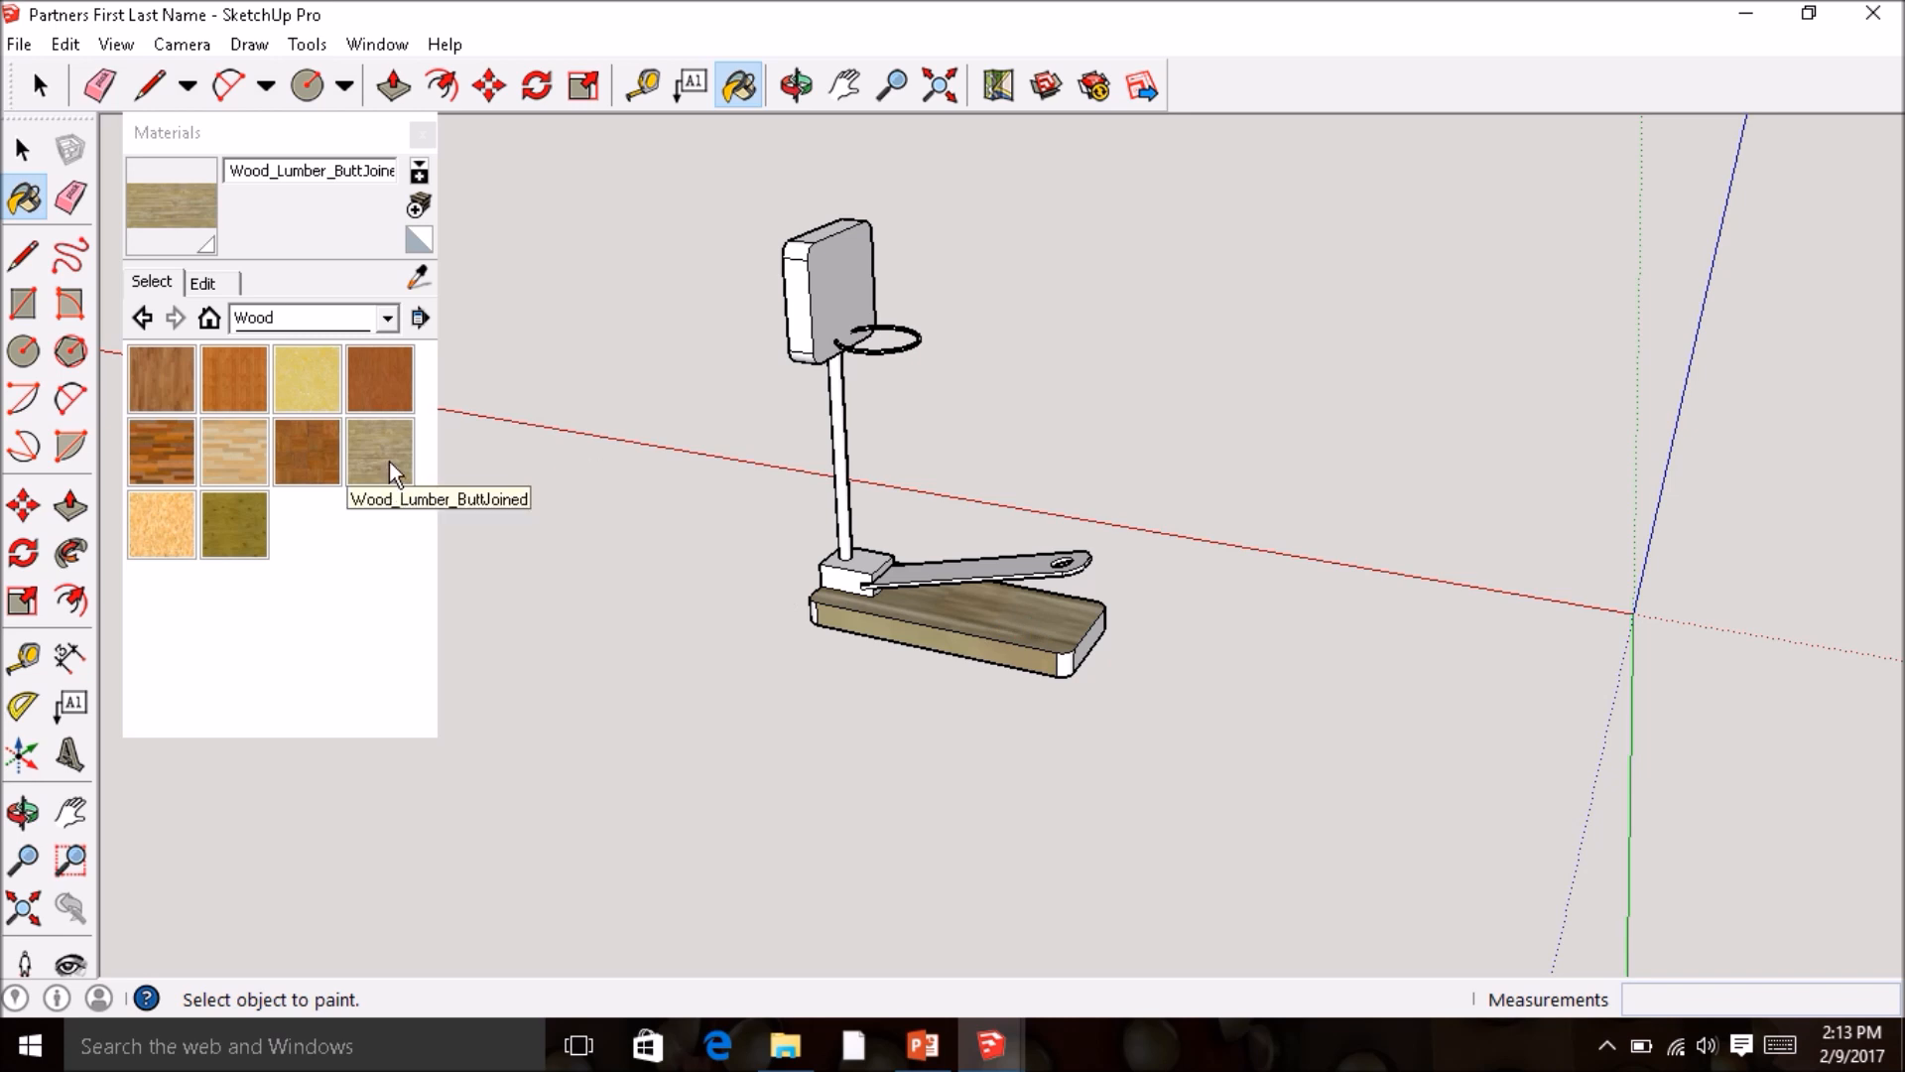
{"action": "left_click", "coordinate": [219, 449]}
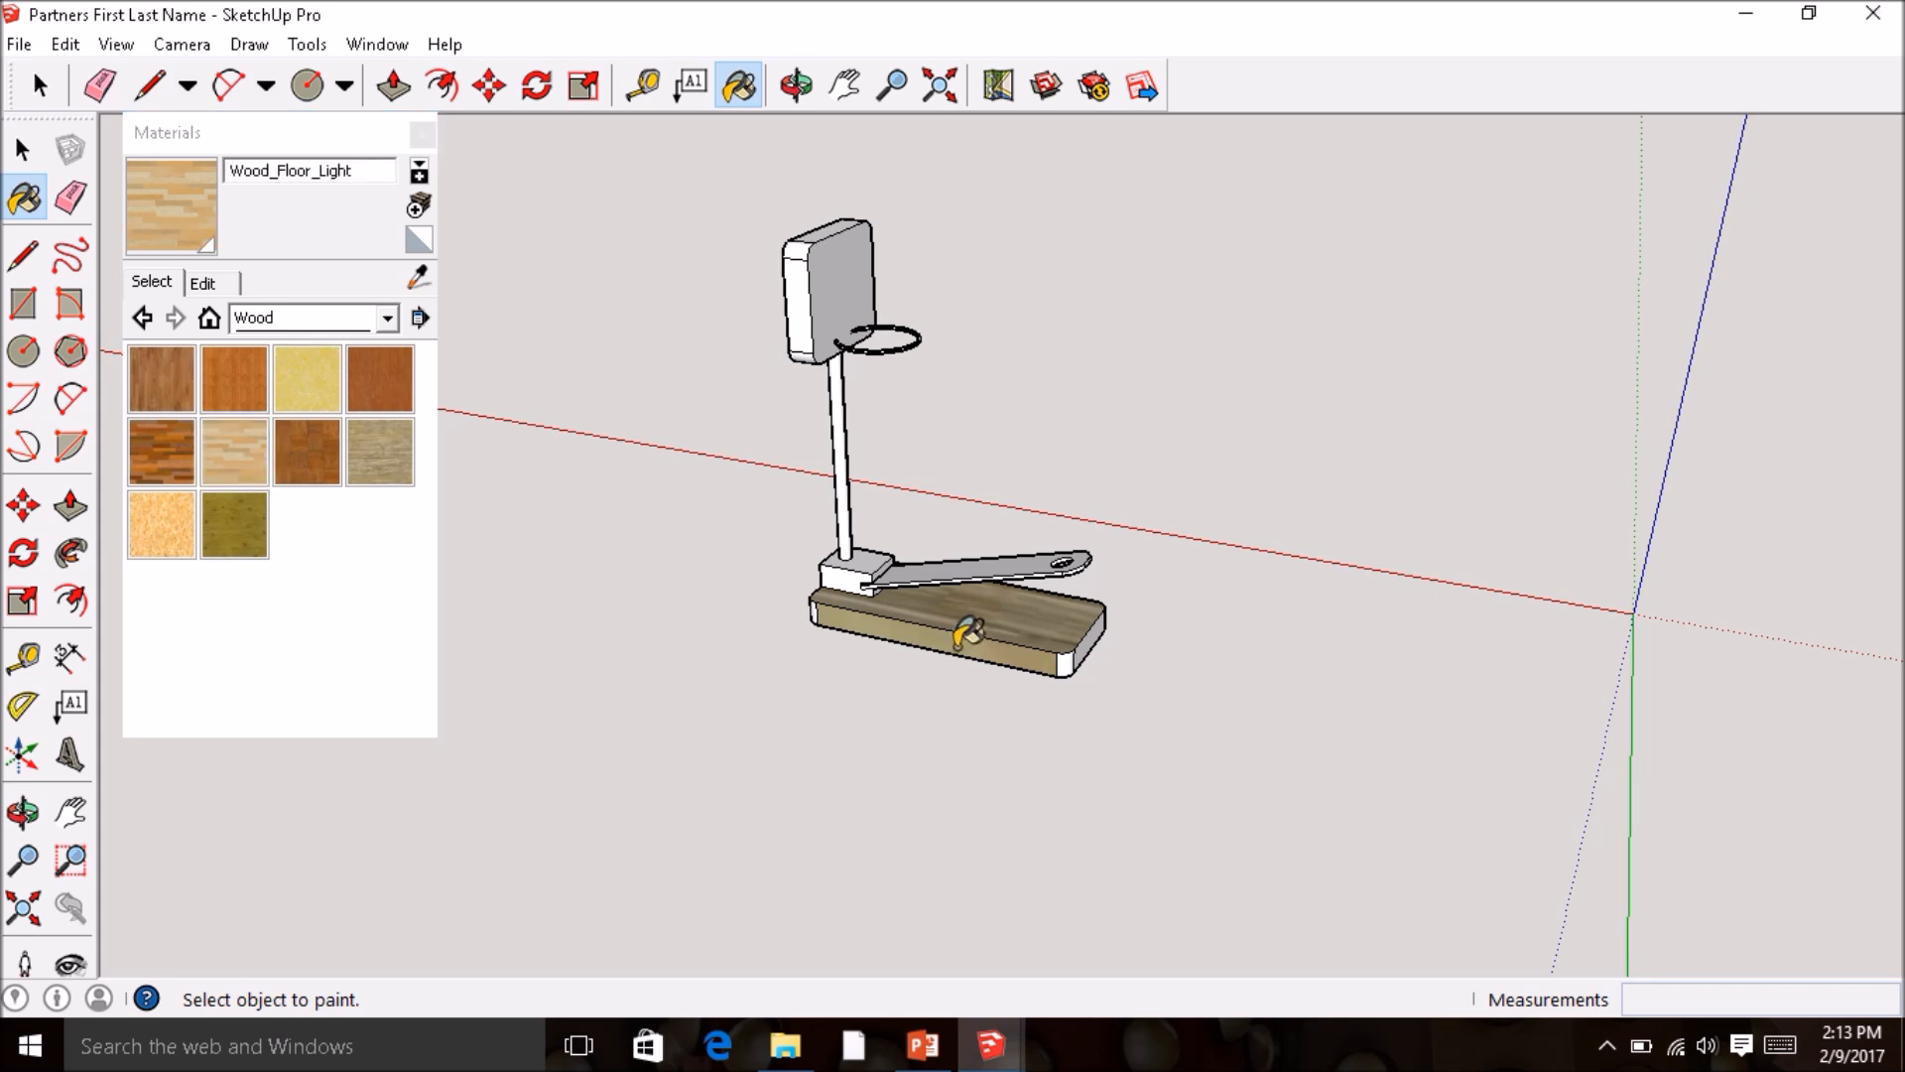
{"action": "left_click", "coordinate": [241, 450]}
{"action": "left_click", "coordinate": [992, 607]}
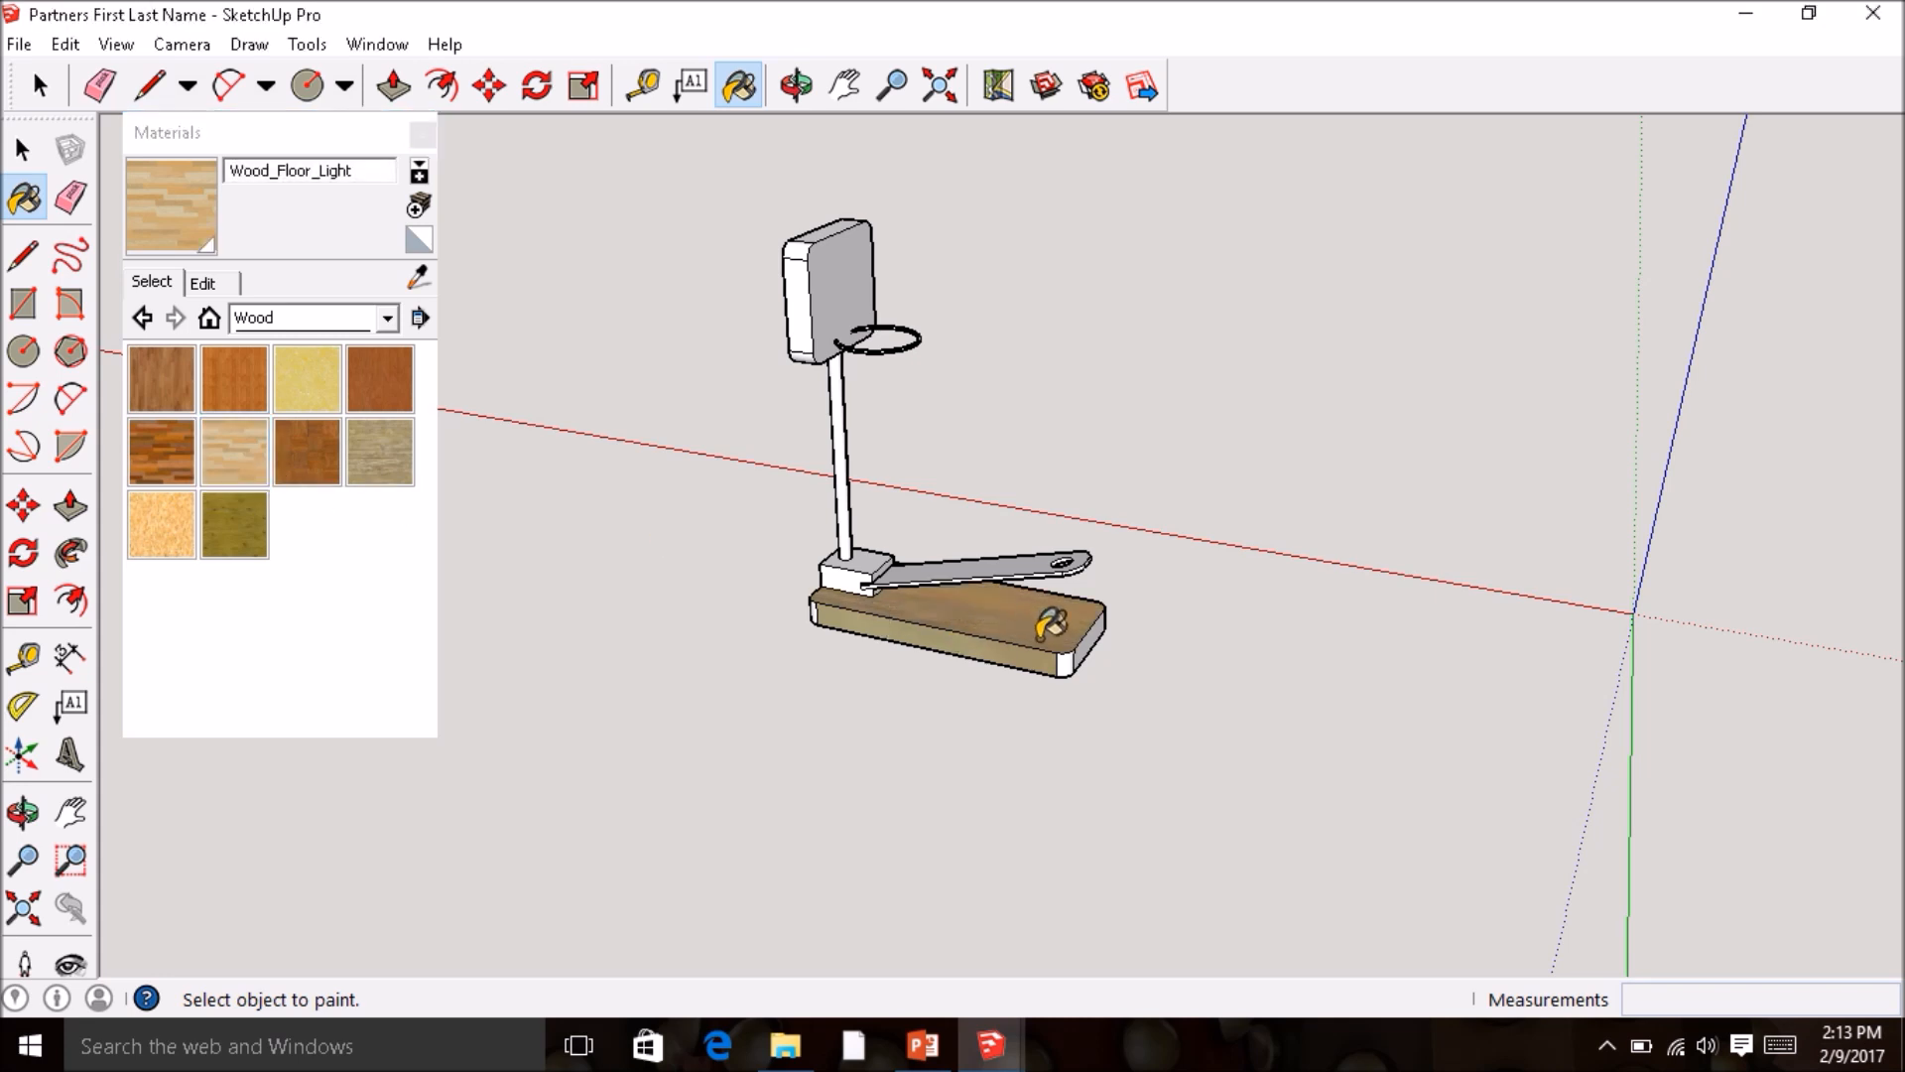
{"action": "left_click", "coordinate": [1032, 655]}
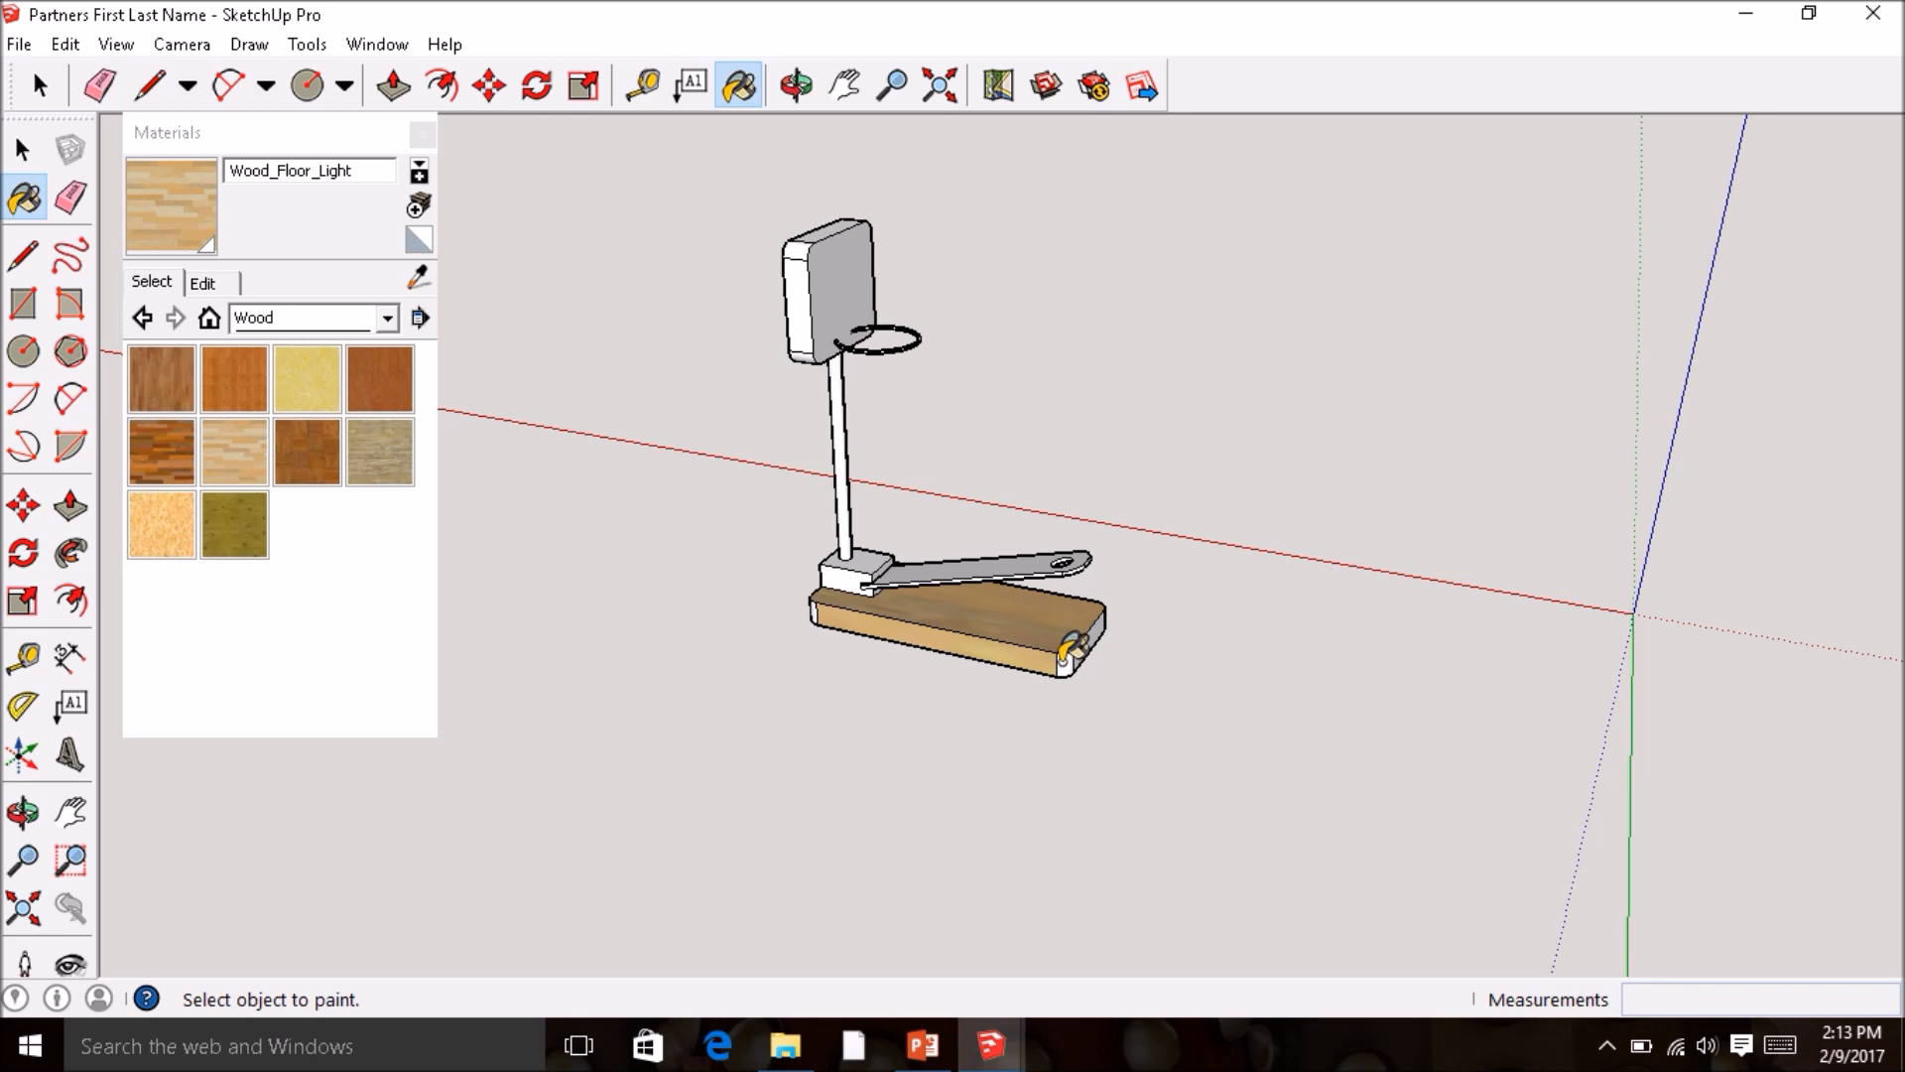
- Paint the base's rear end, rear corner and underside and the small block's rear face with Wood_Floor_Light
{"action": "middle_click_drag", "start_coordinate": [873, 623], "coordinate": [1260, 595]}
{"action": "middle_click_drag", "start_coordinate": [467, 695], "coordinate": [1141, 623]}
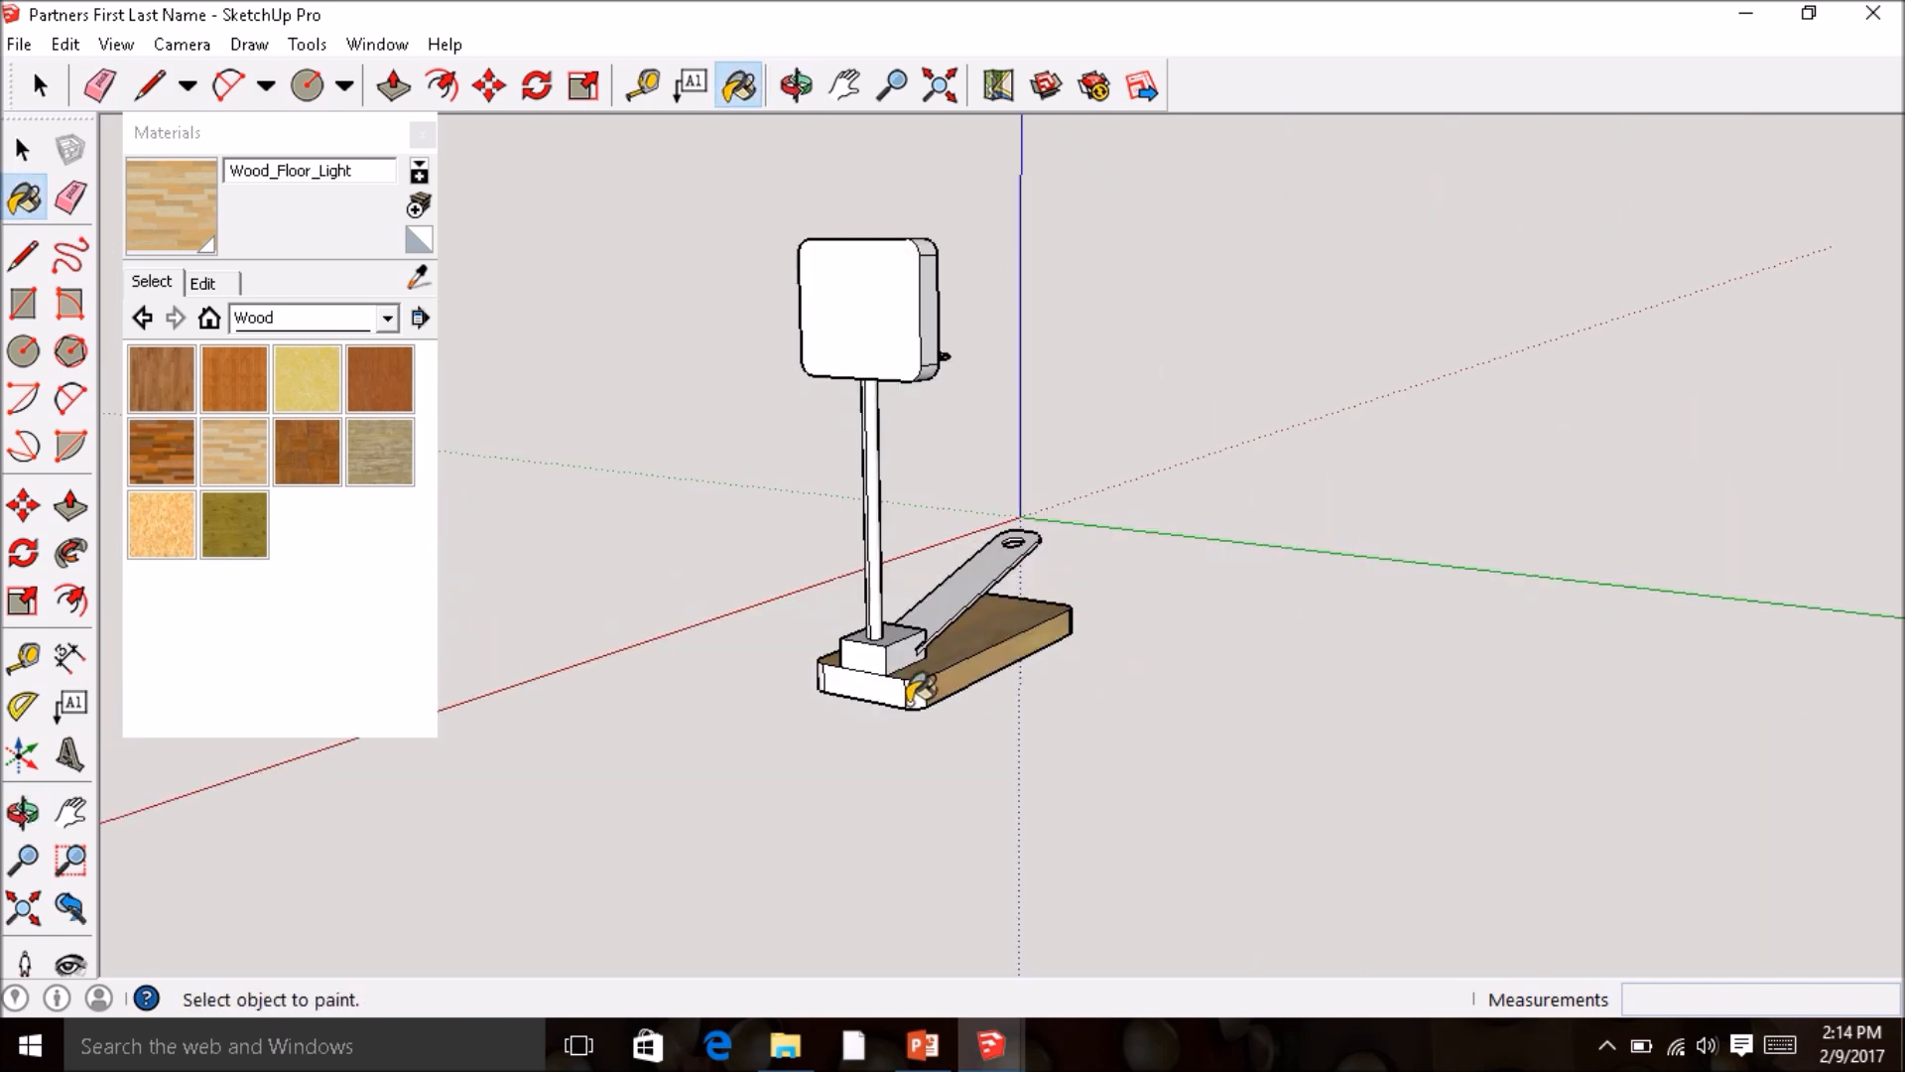
{"action": "left_click", "coordinate": [862, 685]}
{"action": "middle_click_drag", "start_coordinate": [865, 683], "coordinate": [1037, 654]}
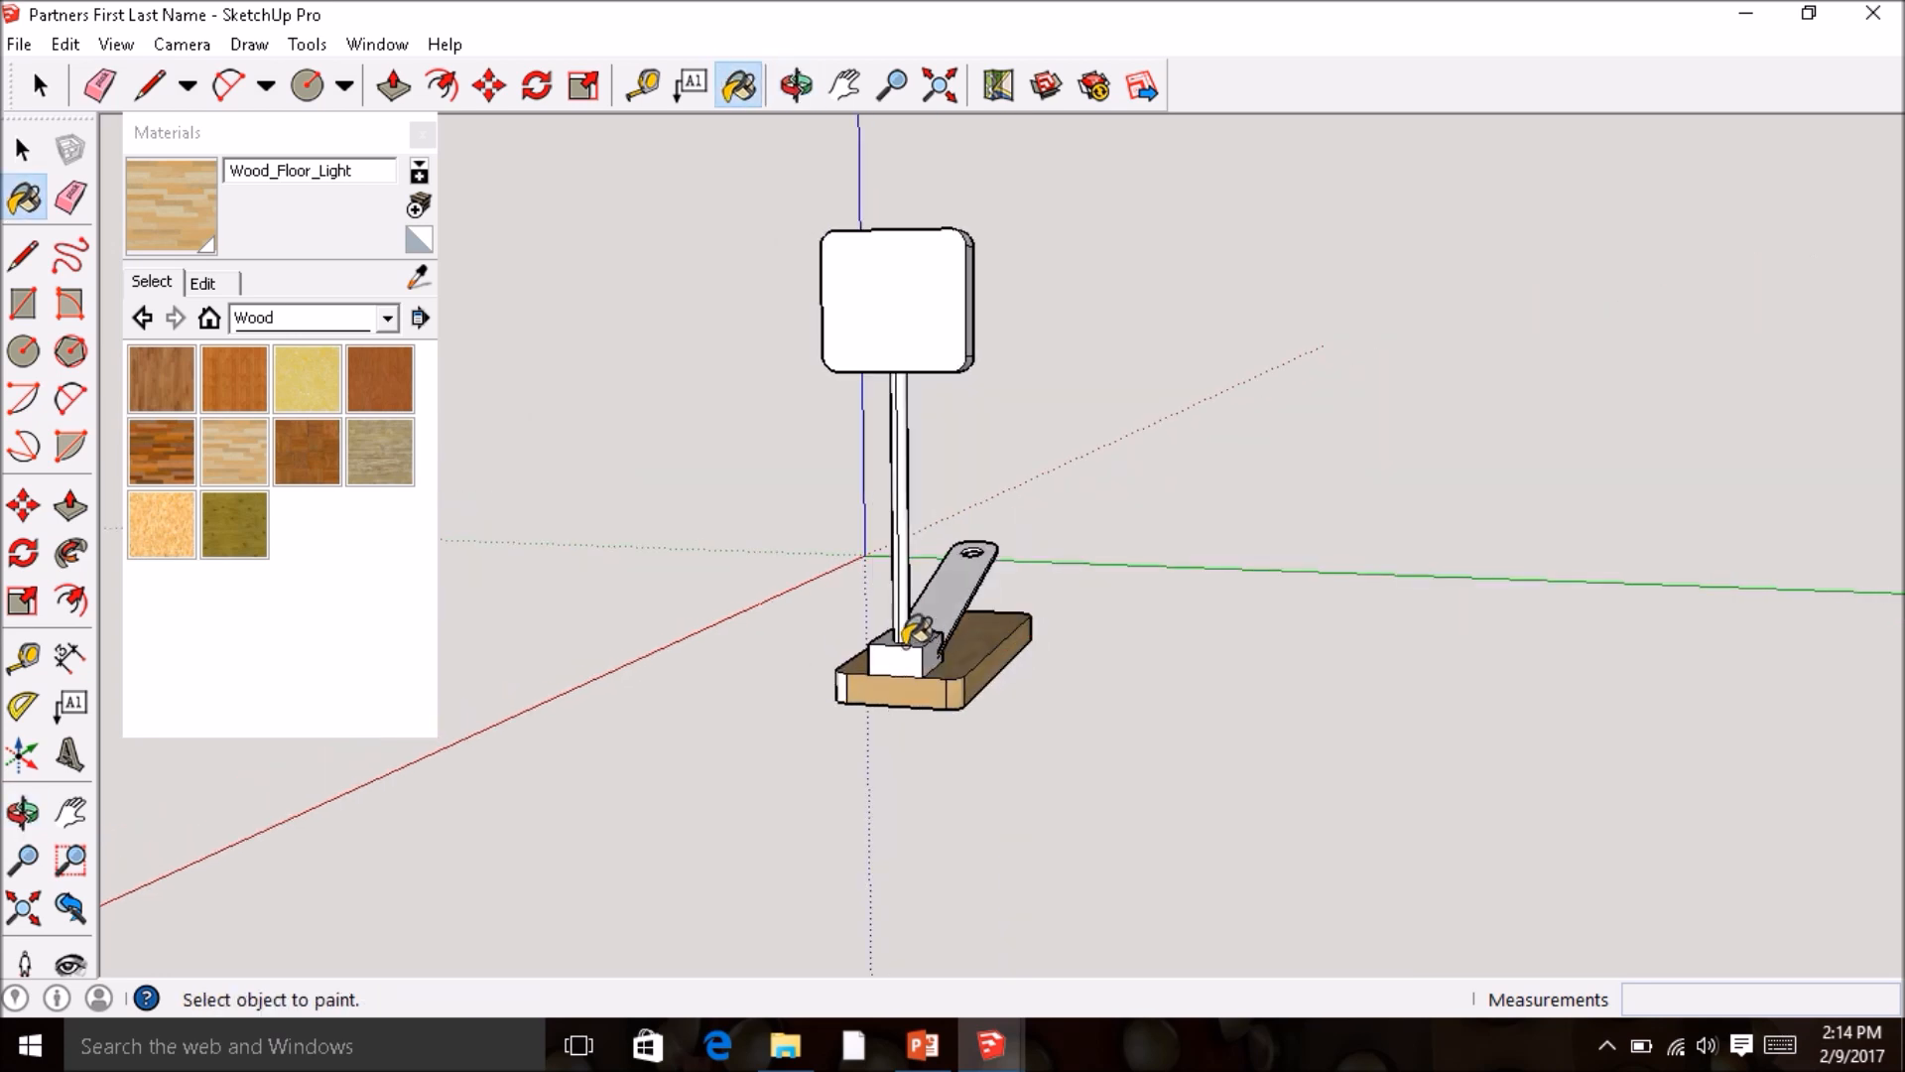
{"action": "left_click", "coordinate": [902, 658]}
{"action": "middle_click_drag", "start_coordinate": [883, 668], "coordinate": [1028, 636]}
{"action": "left_click", "coordinate": [874, 691]}
{"action": "middle_click_drag", "start_coordinate": [893, 686], "coordinate": [839, 769]}
{"action": "middle_click_drag", "start_coordinate": [955, 692], "coordinate": [936, 553]}
{"action": "left_click", "coordinate": [945, 546]}
- Paint the backboard's rear face and side edge with Wood_Floor_Light
{"action": "left_click", "coordinate": [879, 308]}
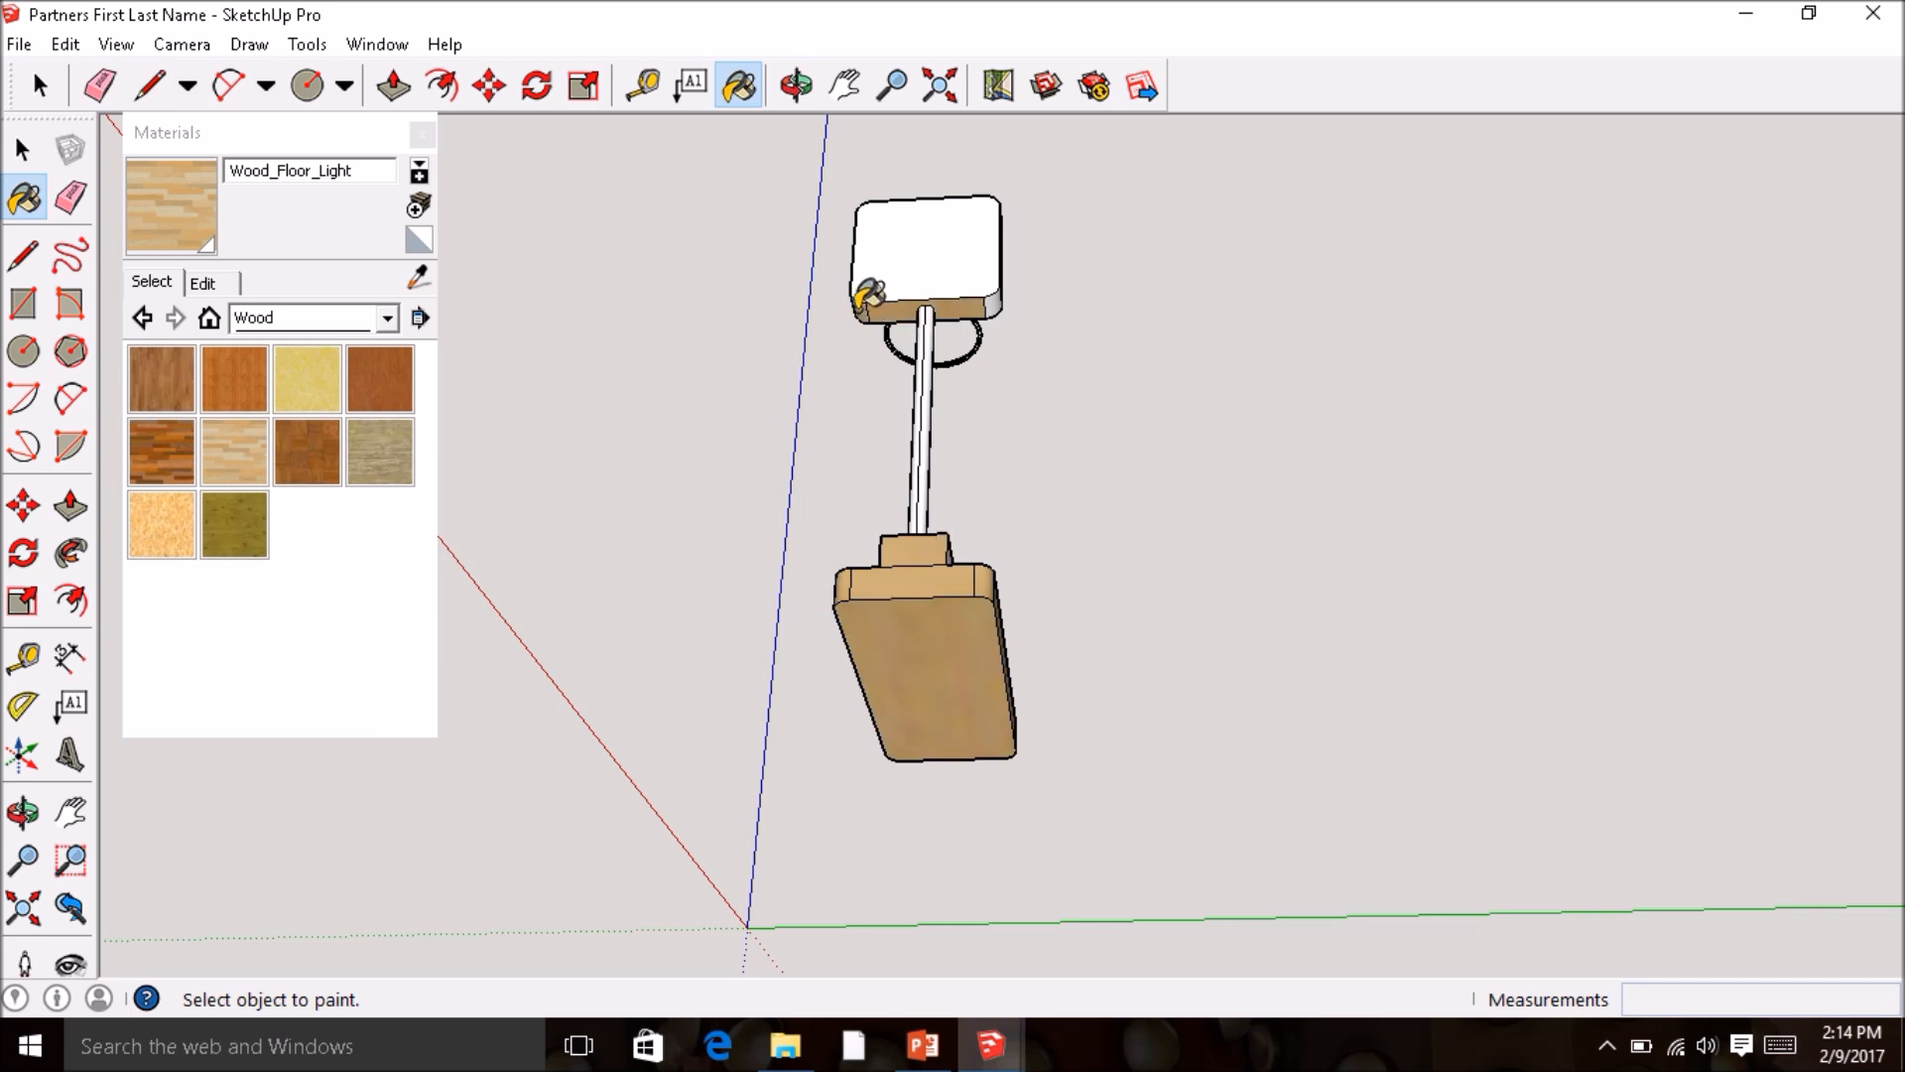
{"action": "left_click", "coordinate": [997, 296]}
{"action": "mouse_move", "coordinate": [983, 255]}
{"action": "middle_mouse_down"}
{"action": "mouse_move", "coordinate": [659, 421]}
{"action": "mouse_move", "coordinate": [898, 289]}
{"action": "middle_mouse_up"}
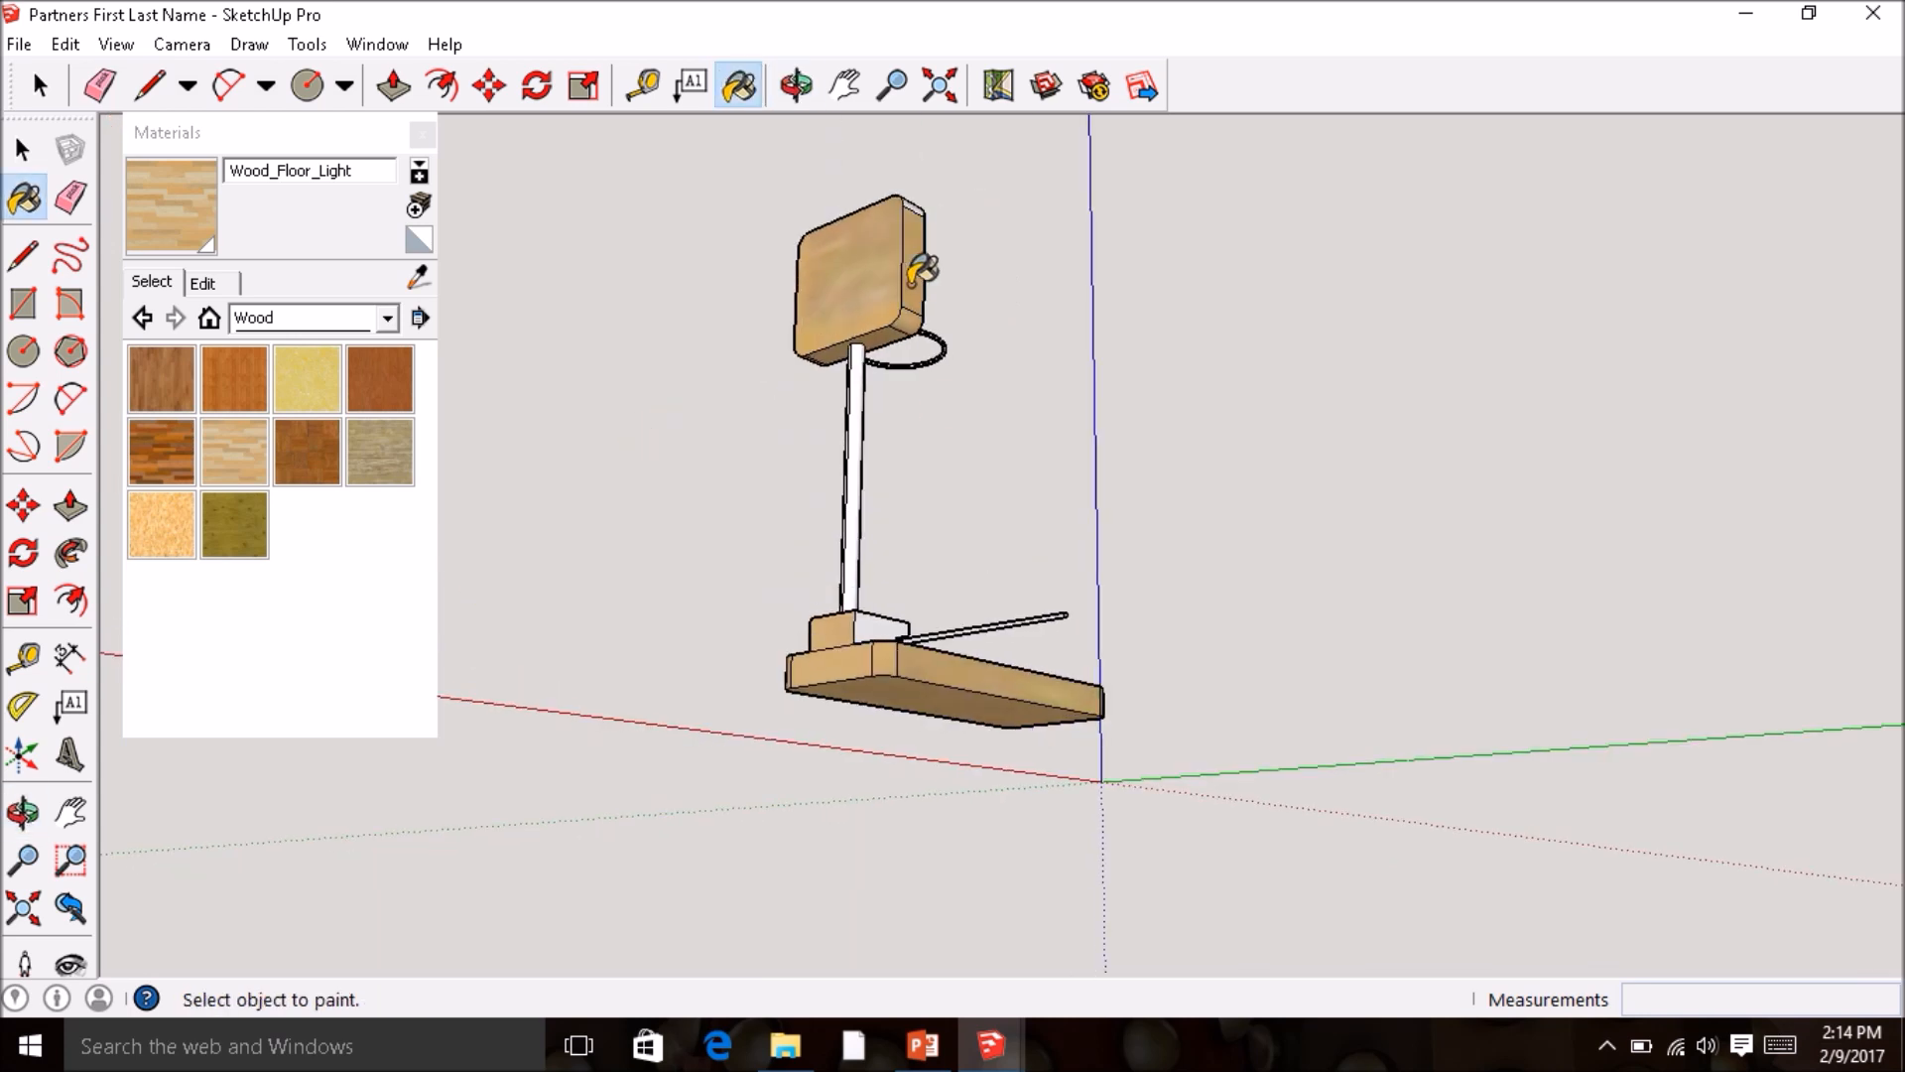
- Paint the slotted block's unpainted side and the base's other long side and corner with Wood_Floor_Light
{"action": "mouse_move", "coordinate": [876, 615]}
{"action": "middle_mouse_down"}
{"action": "mouse_move", "coordinate": [822, 594]}
{"action": "mouse_move", "coordinate": [1079, 605]}
{"action": "mouse_move", "coordinate": [1098, 655]}
{"action": "mouse_move", "coordinate": [1155, 655]}
{"action": "mouse_move", "coordinate": [1266, 776]}
{"action": "middle_mouse_up"}
{"action": "left_click", "coordinate": [1173, 657]}
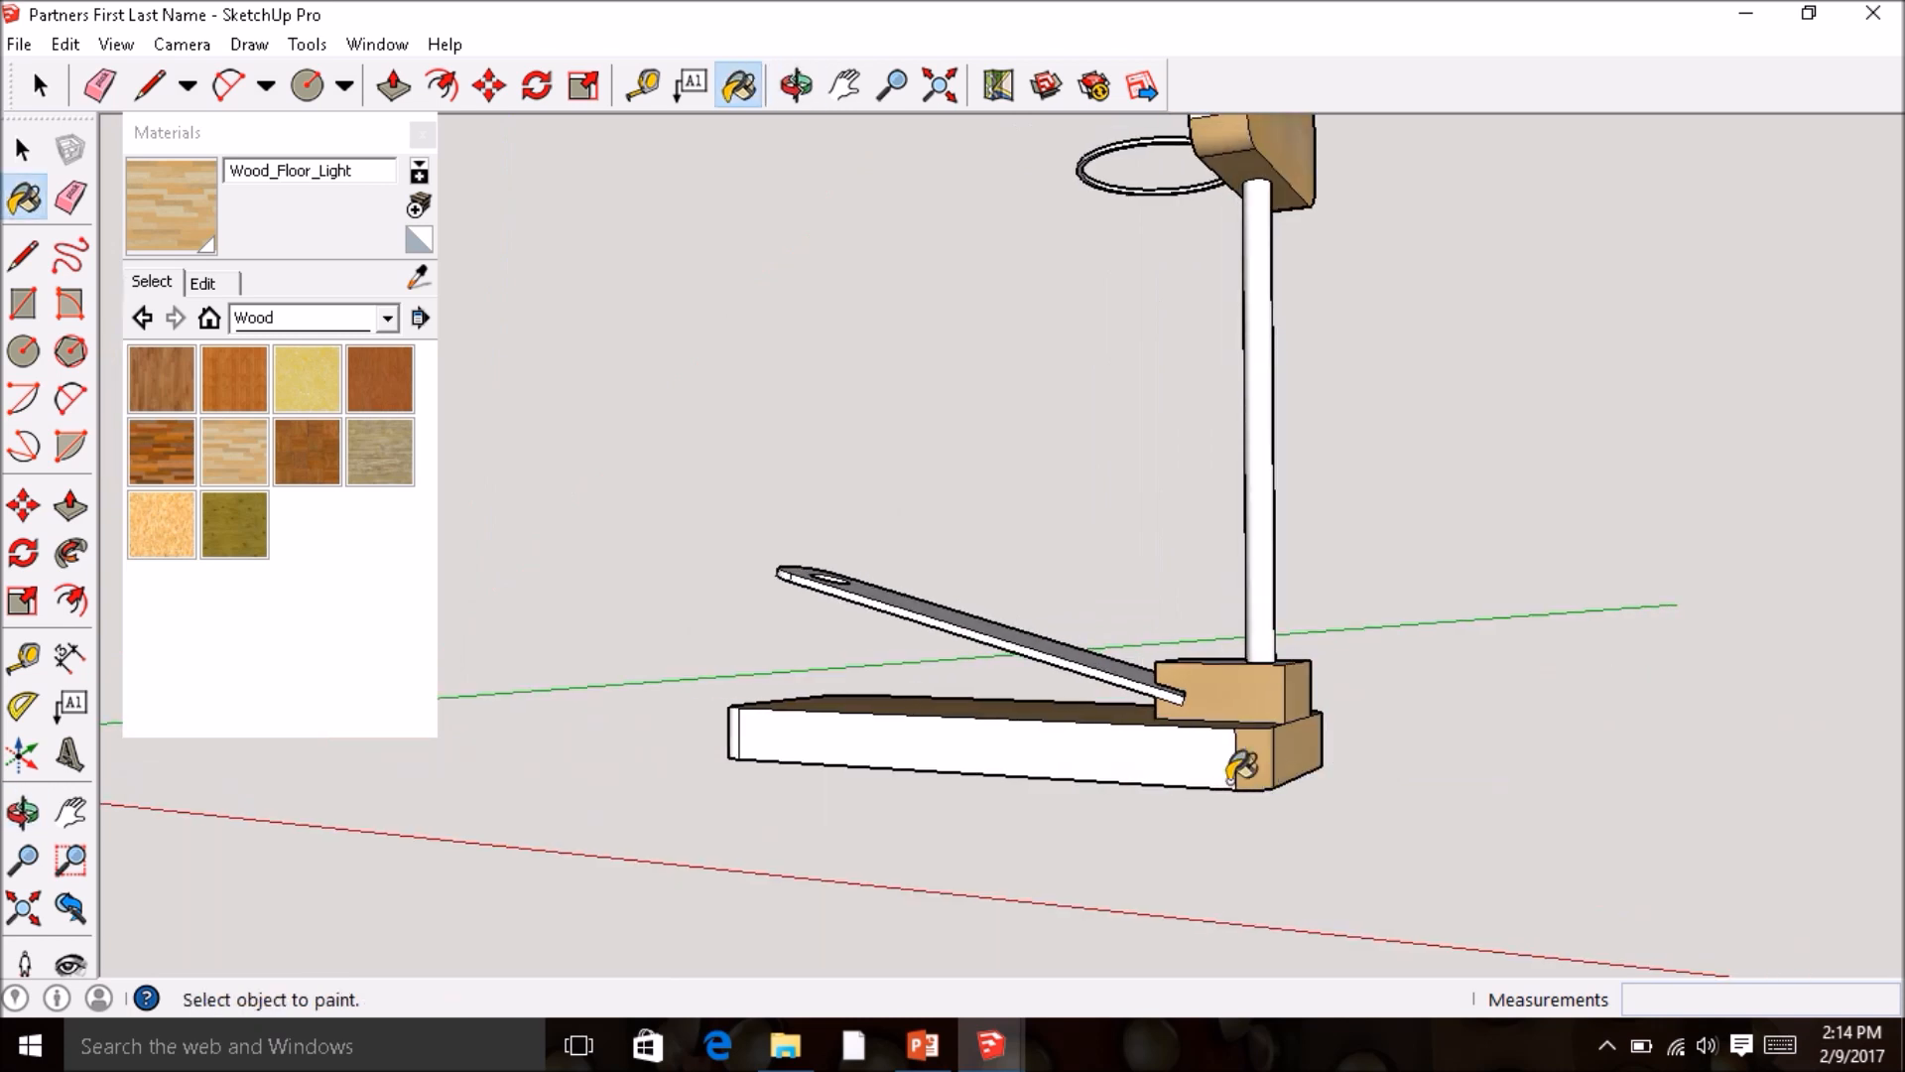
{"action": "left_click", "coordinate": [1124, 732]}
{"action": "mouse_move", "coordinate": [1124, 732]}
{"action": "middle_mouse_down"}
{"action": "mouse_move", "coordinate": [1382, 778]}
{"action": "mouse_move", "coordinate": [1290, 769]}
{"action": "middle_mouse_up"}
{"action": "left_click", "coordinate": [748, 742]}
- Paint the slotted block's front face and the faces inside its slot with Wood_Floor_Light
{"action": "mouse_move", "coordinate": [748, 743]}
{"action": "middle_mouse_down"}
{"action": "mouse_move", "coordinate": [1296, 673]}
{"action": "mouse_move", "coordinate": [1042, 715]}
{"action": "middle_mouse_up"}
{"action": "scroll", "coordinate": [1042, 715], "scroll_direction": "up", "scroll_amount": 6}
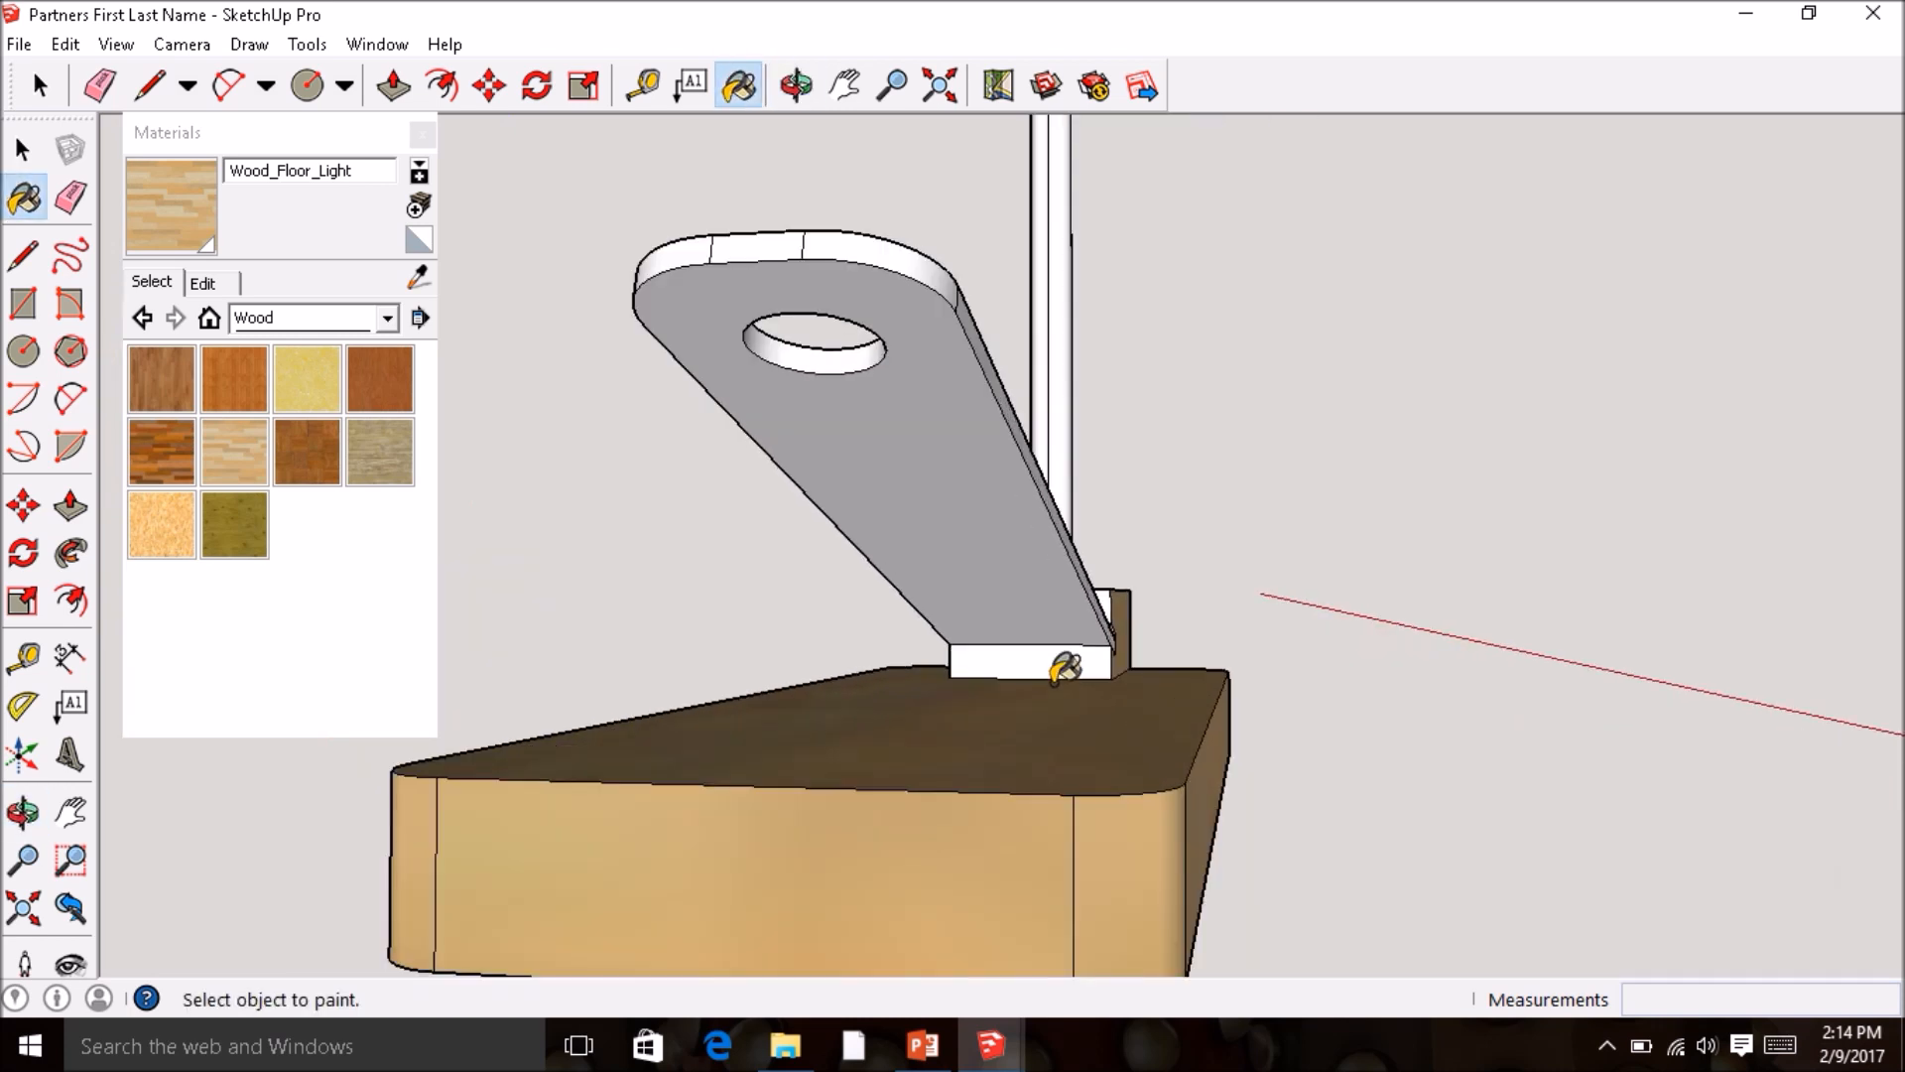
{"action": "left_click", "coordinate": [1073, 647]}
{"action": "mouse_move", "coordinate": [1074, 647]}
{"action": "middle_mouse_down"}
{"action": "mouse_move", "coordinate": [881, 681]}
{"action": "mouse_move", "coordinate": [1446, 566]}
{"action": "middle_mouse_up"}
{"action": "scroll", "coordinate": [1310, 552], "scroll_direction": "up", "scroll_amount": 3}
{"action": "mouse_move", "coordinate": [1310, 553]}
{"action": "middle_mouse_down"}
{"action": "mouse_move", "coordinate": [1180, 573]}
{"action": "mouse_move", "coordinate": [1194, 553]}
{"action": "middle_mouse_up"}
{"action": "left_click", "coordinate": [1195, 553]}
{"action": "scroll", "coordinate": [1259, 574], "scroll_direction": "up", "scroll_amount": 6}
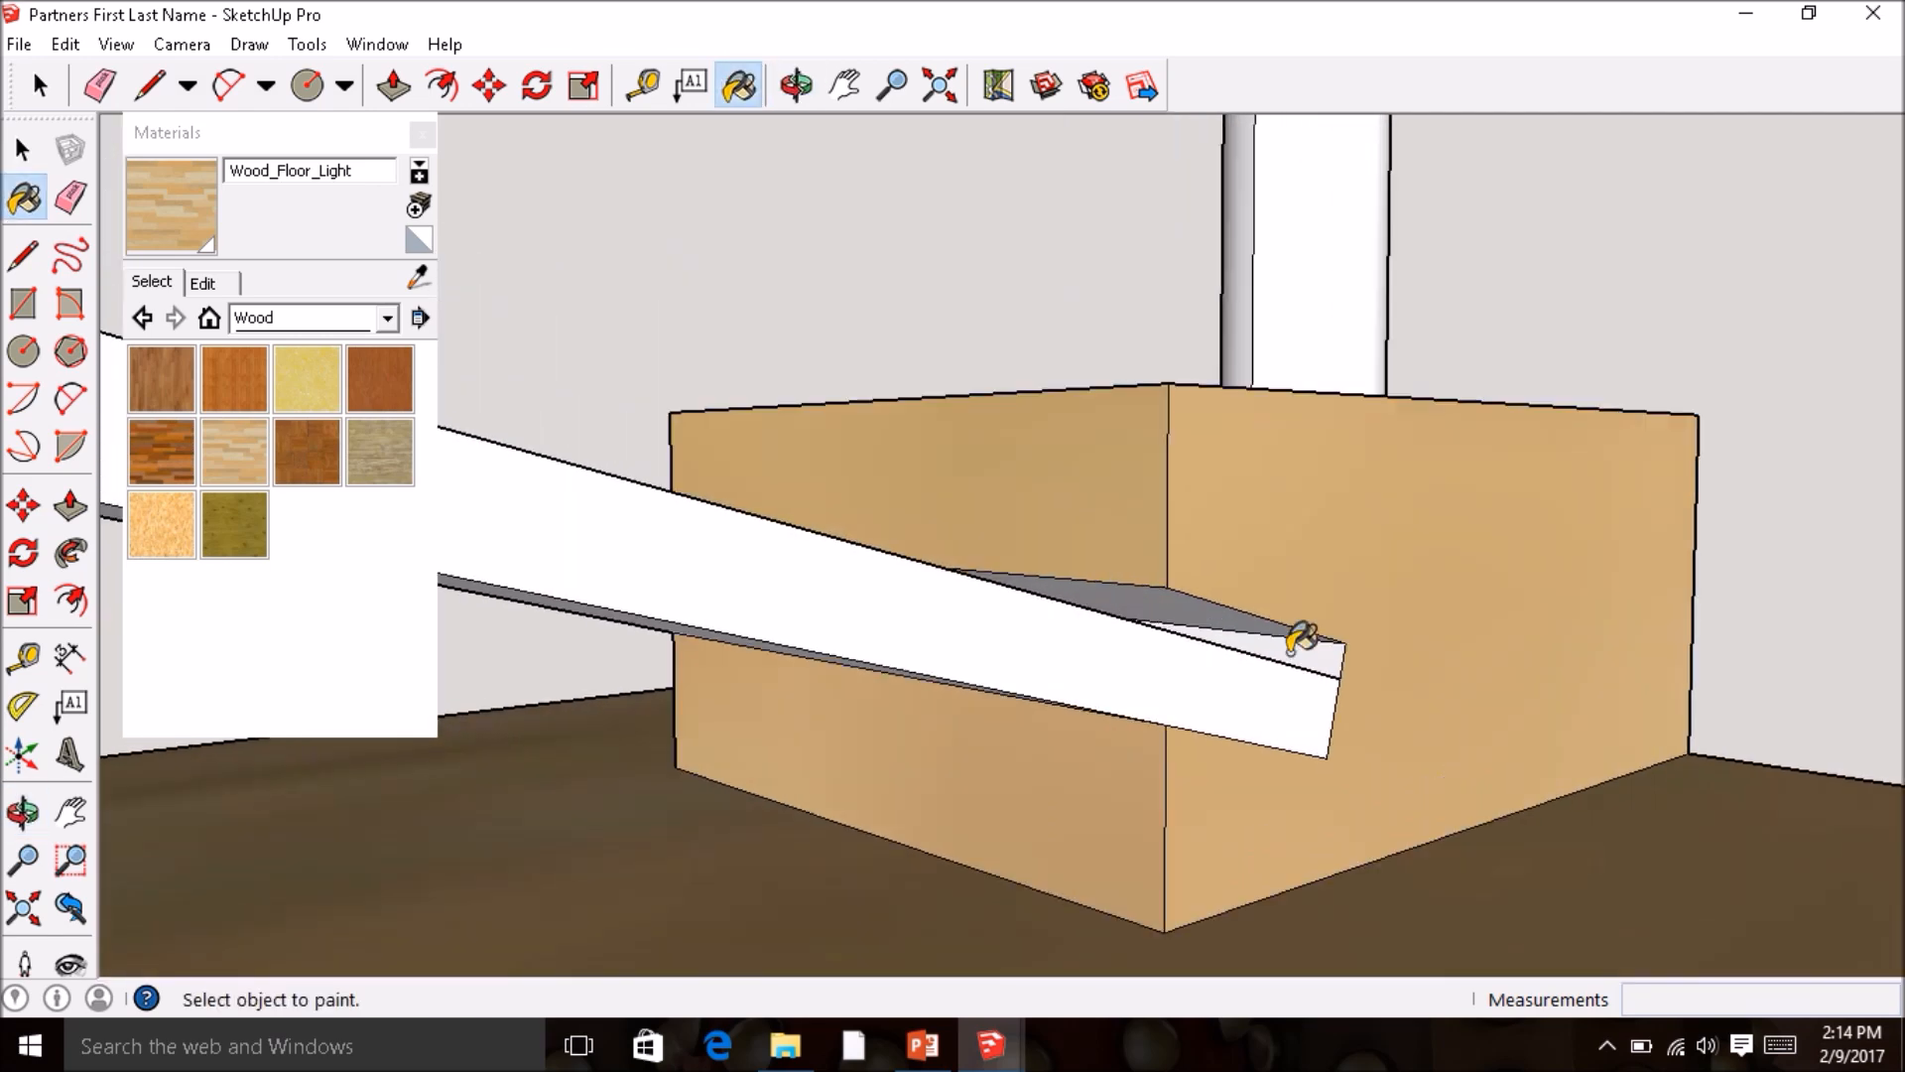
{"action": "left_click", "coordinate": [1293, 645]}
{"action": "left_click", "coordinate": [1246, 590]}
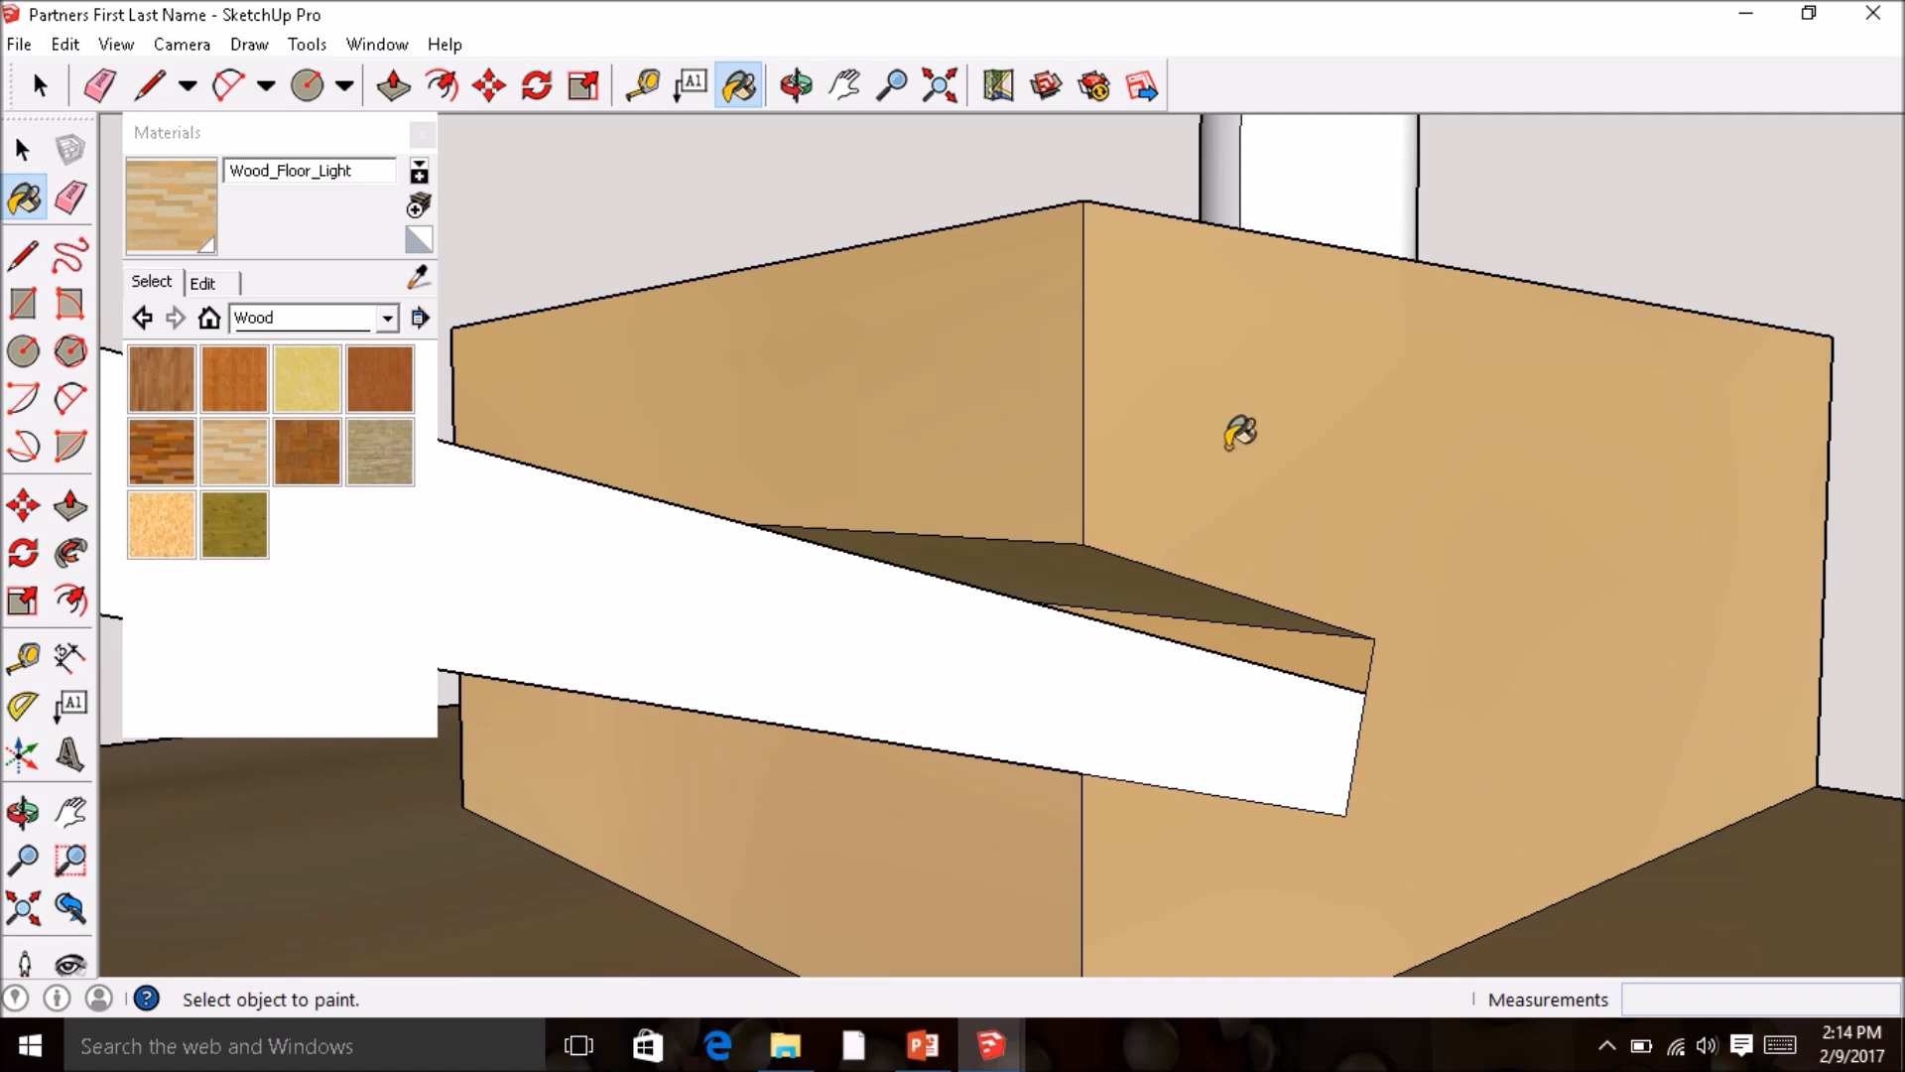
- Paint the faces of the upright post with Wood_Floor_Light
{"action": "left_click", "coordinate": [1323, 186]}
{"action": "scroll", "coordinate": [1310, 236], "scroll_direction": "down", "scroll_amount": 1}
{"action": "left_click", "coordinate": [1234, 184]}
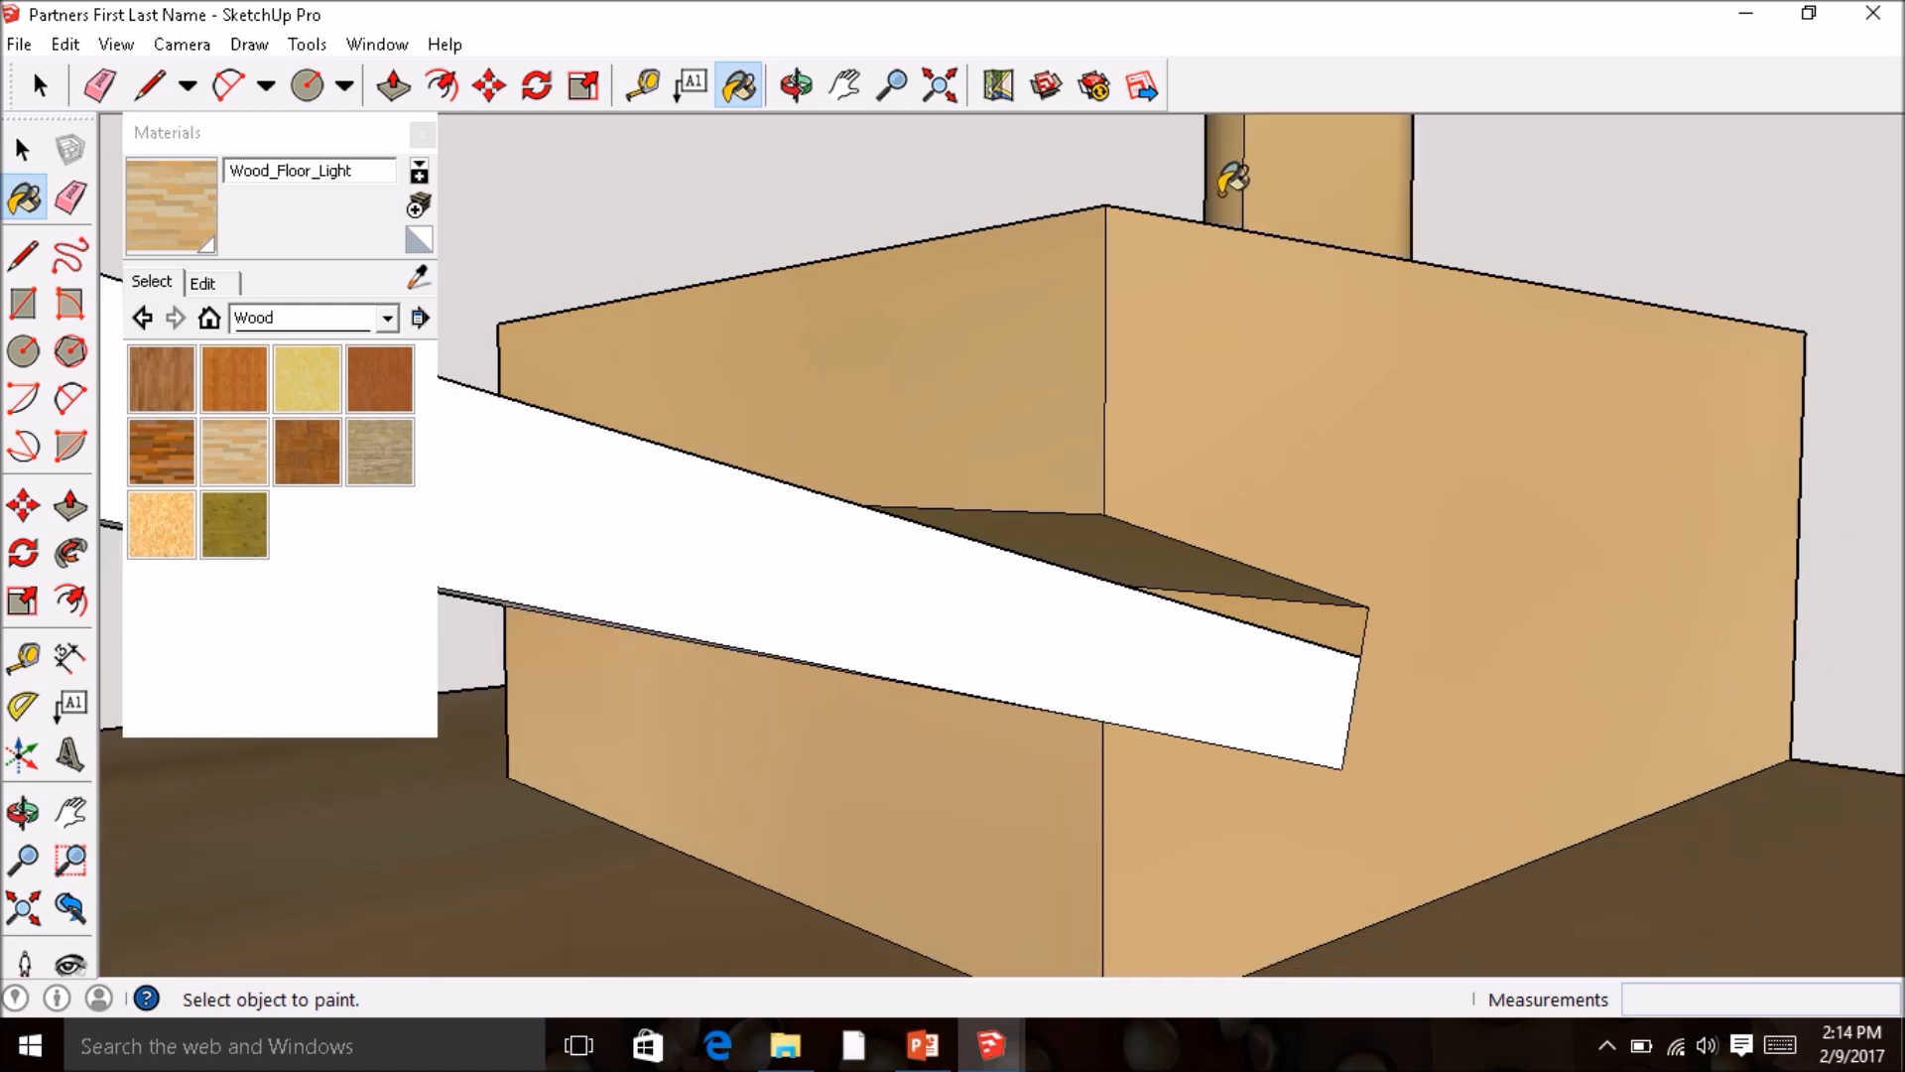
- Paint the backboard's front face and remaining unpainted edges with Wood_Floor_Light
{"action": "scroll", "coordinate": [1219, 287], "scroll_direction": "down", "scroll_amount": 5}
{"action": "middle_click_drag", "start_coordinate": [1214, 400], "coordinate": [1618, 357]}
{"action": "mouse_move", "coordinate": [1009, 358]}
{"action": "middle_mouse_down"}
{"action": "mouse_move", "coordinate": [946, 428]}
{"action": "mouse_move", "coordinate": [1042, 387]}
{"action": "middle_mouse_up"}
{"action": "middle_click_drag", "start_coordinate": [1005, 256], "coordinate": [1008, 438]}
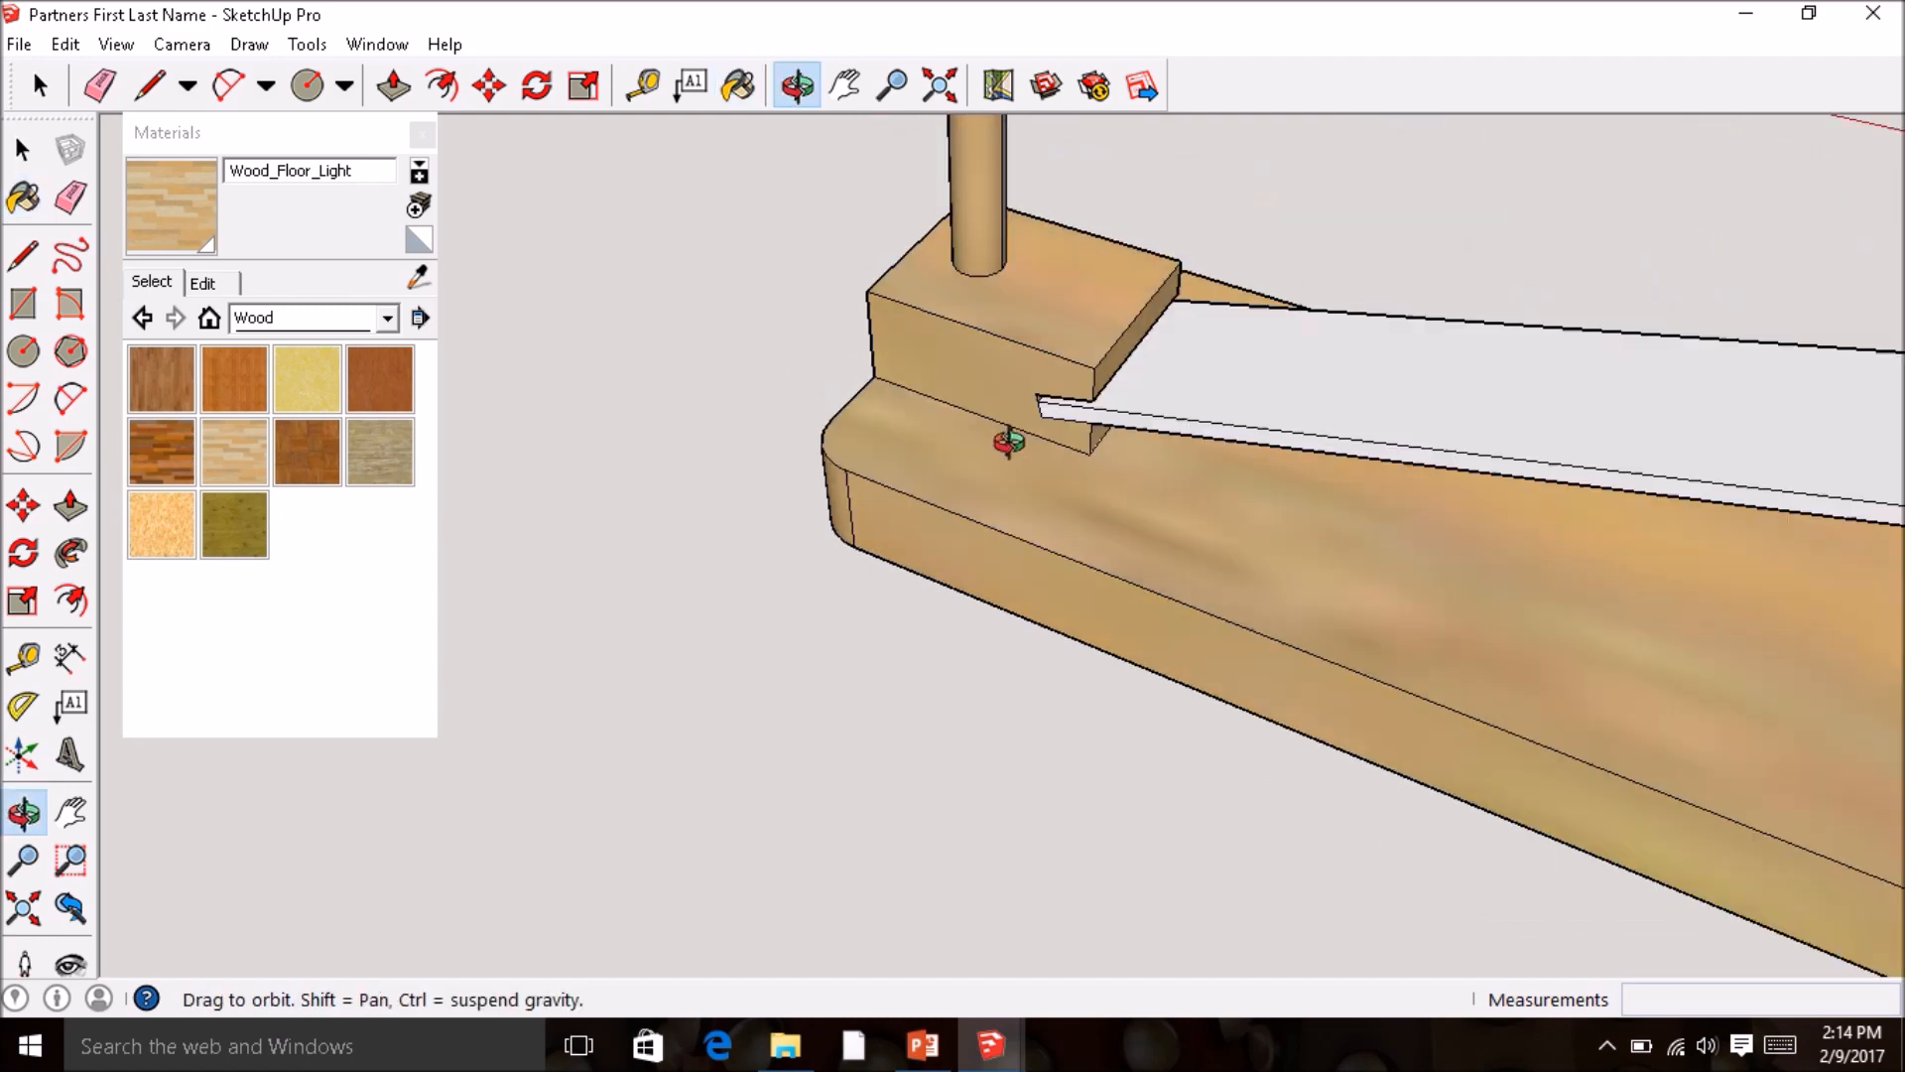
{"action": "scroll", "coordinate": [940, 245], "scroll_direction": "down", "scroll_amount": 8}
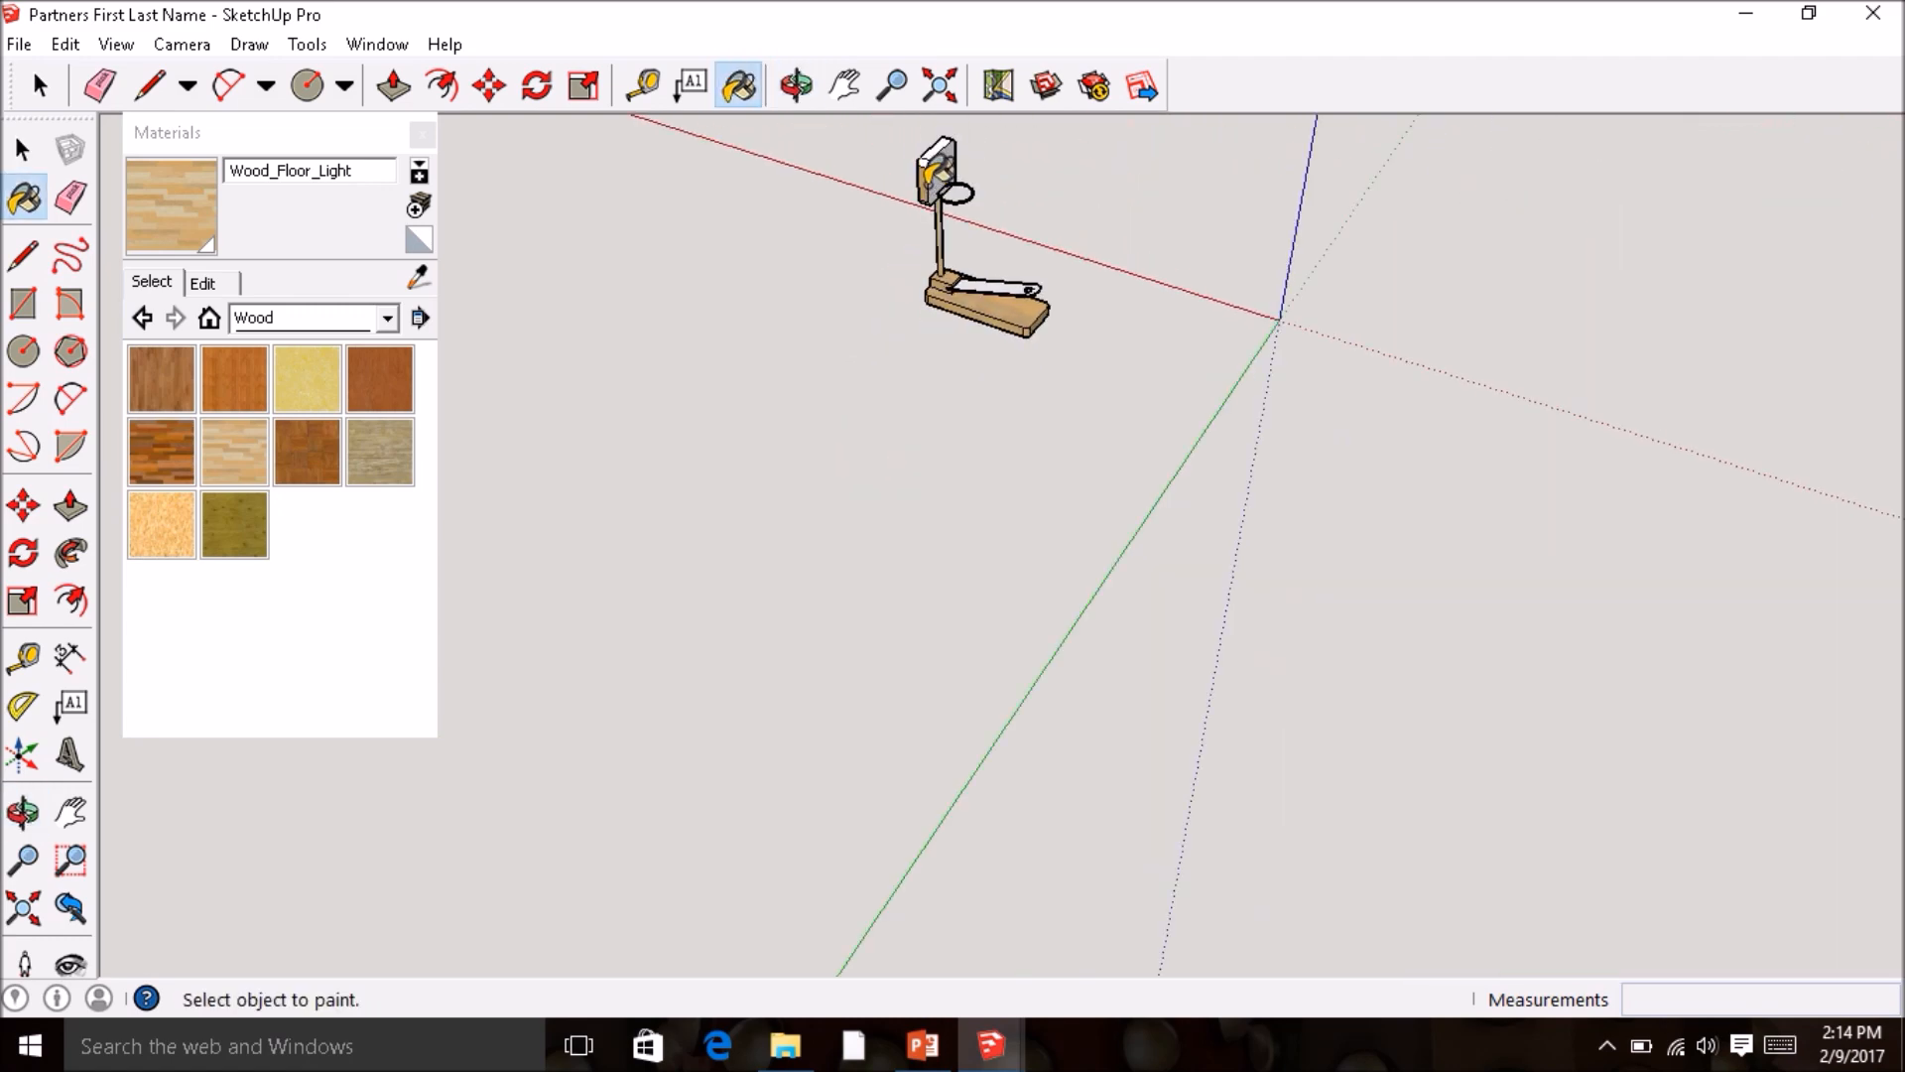
{"action": "scroll", "coordinate": [911, 138], "scroll_direction": "up", "scroll_amount": 3}
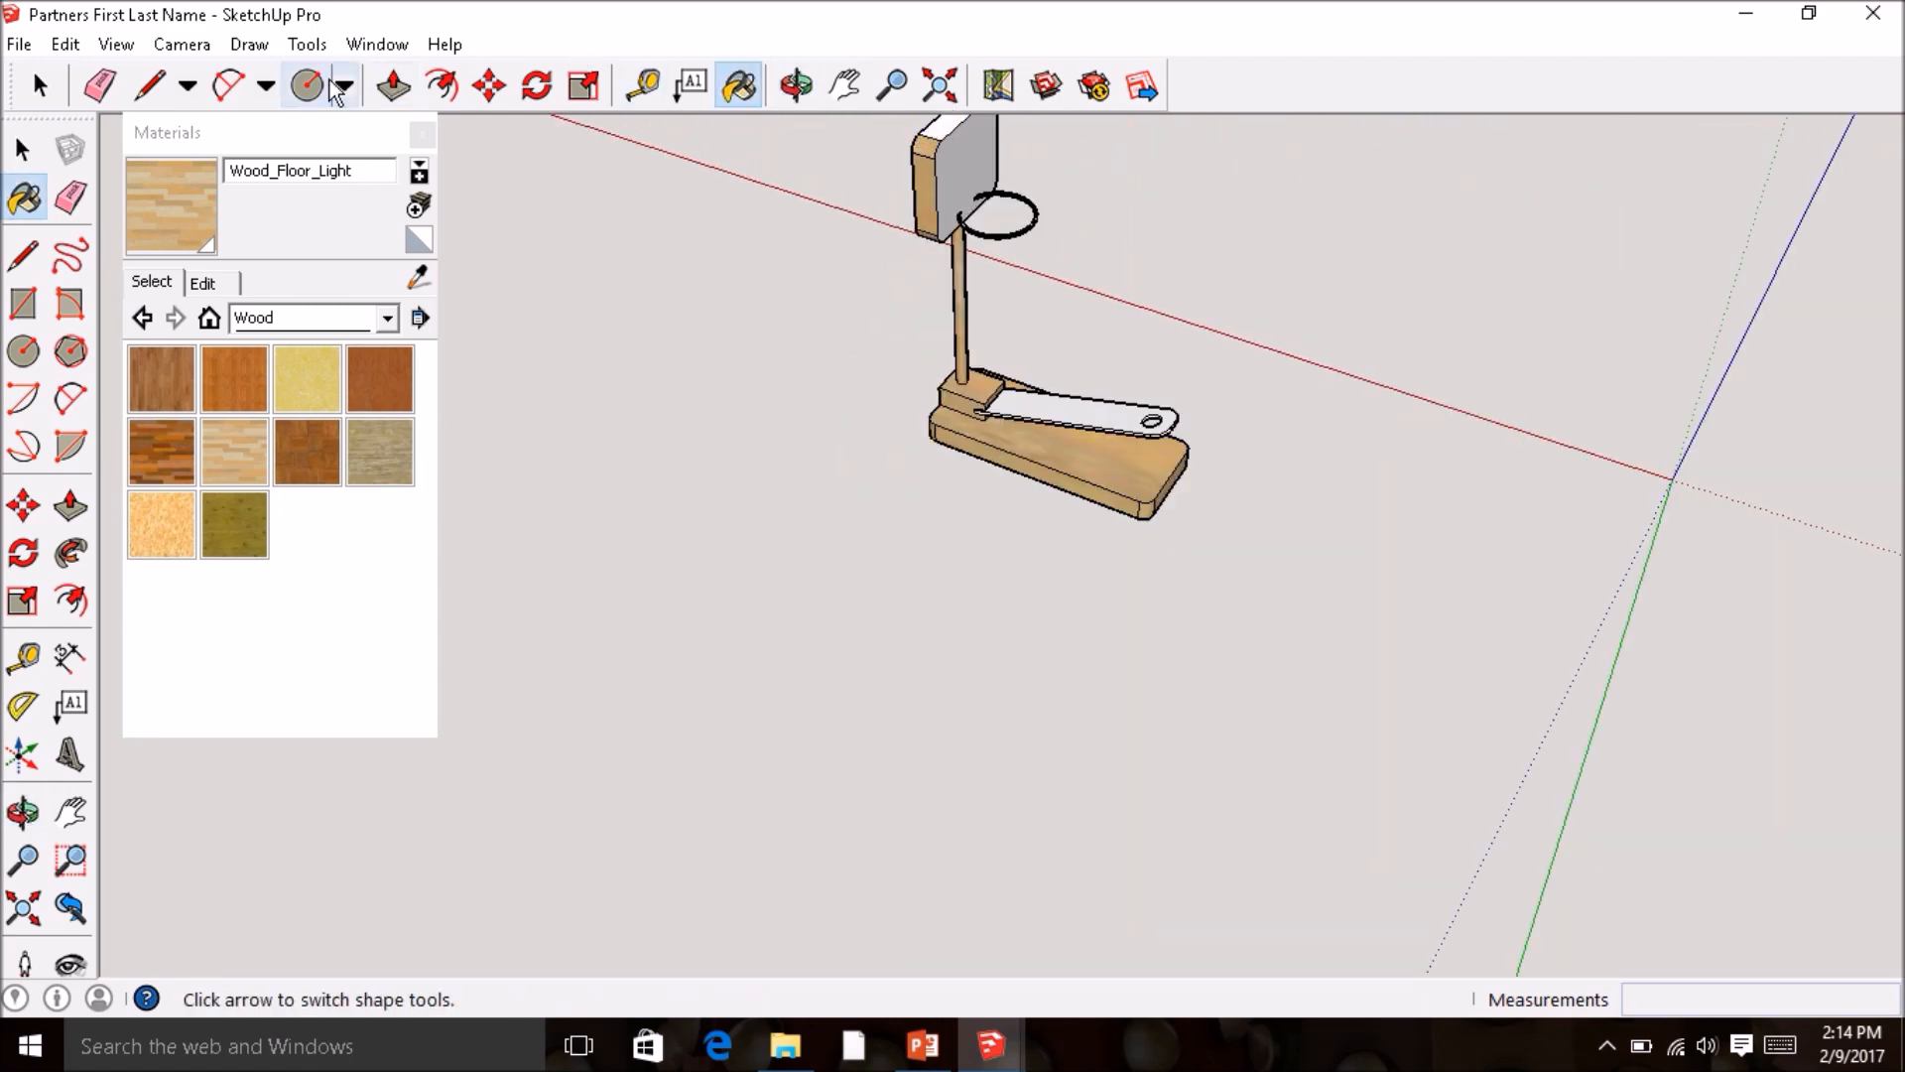
{"action": "left_click", "coordinate": [181, 43]}
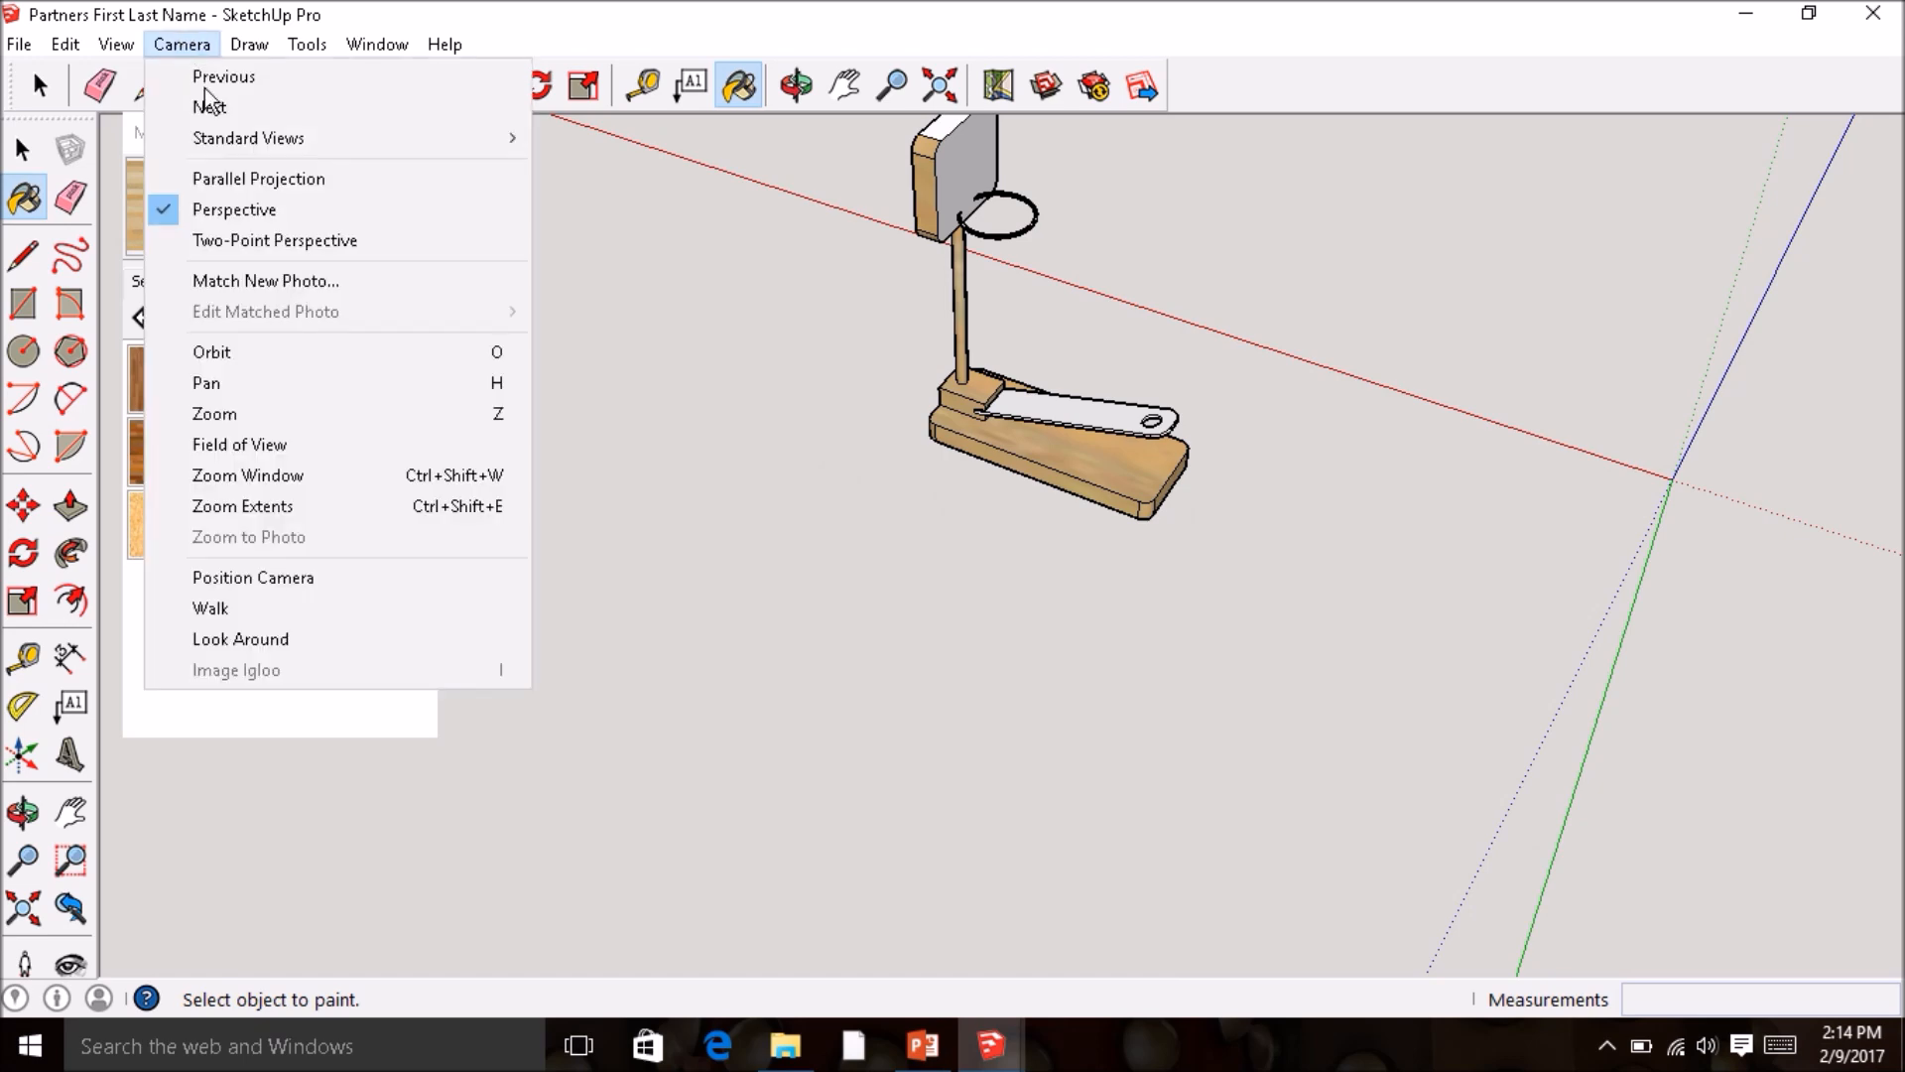
{"action": "left_click", "coordinate": [282, 511]}
{"action": "left_click", "coordinate": [928, 272]}
{"action": "mouse_move", "coordinate": [932, 276]}
{"action": "middle_mouse_down"}
{"action": "mouse_move", "coordinate": [578, 255]}
{"action": "mouse_move", "coordinate": [1002, 238]}
{"action": "mouse_move", "coordinate": [1229, 255]}
{"action": "mouse_move", "coordinate": [1245, 349]}
{"action": "middle_mouse_up"}
{"action": "left_click", "coordinate": [1163, 300]}
{"action": "mouse_move", "coordinate": [1151, 293]}
{"action": "middle_mouse_down"}
{"action": "mouse_move", "coordinate": [987, 247]}
{"action": "mouse_move", "coordinate": [762, 225]}
{"action": "mouse_move", "coordinate": [1173, 3]}
{"action": "middle_mouse_up"}
{"action": "mouse_move", "coordinate": [1012, 382]}
{"action": "middle_mouse_down"}
{"action": "mouse_move", "coordinate": [1127, 363]}
{"action": "mouse_move", "coordinate": [1263, 262]}
{"action": "middle_mouse_up"}
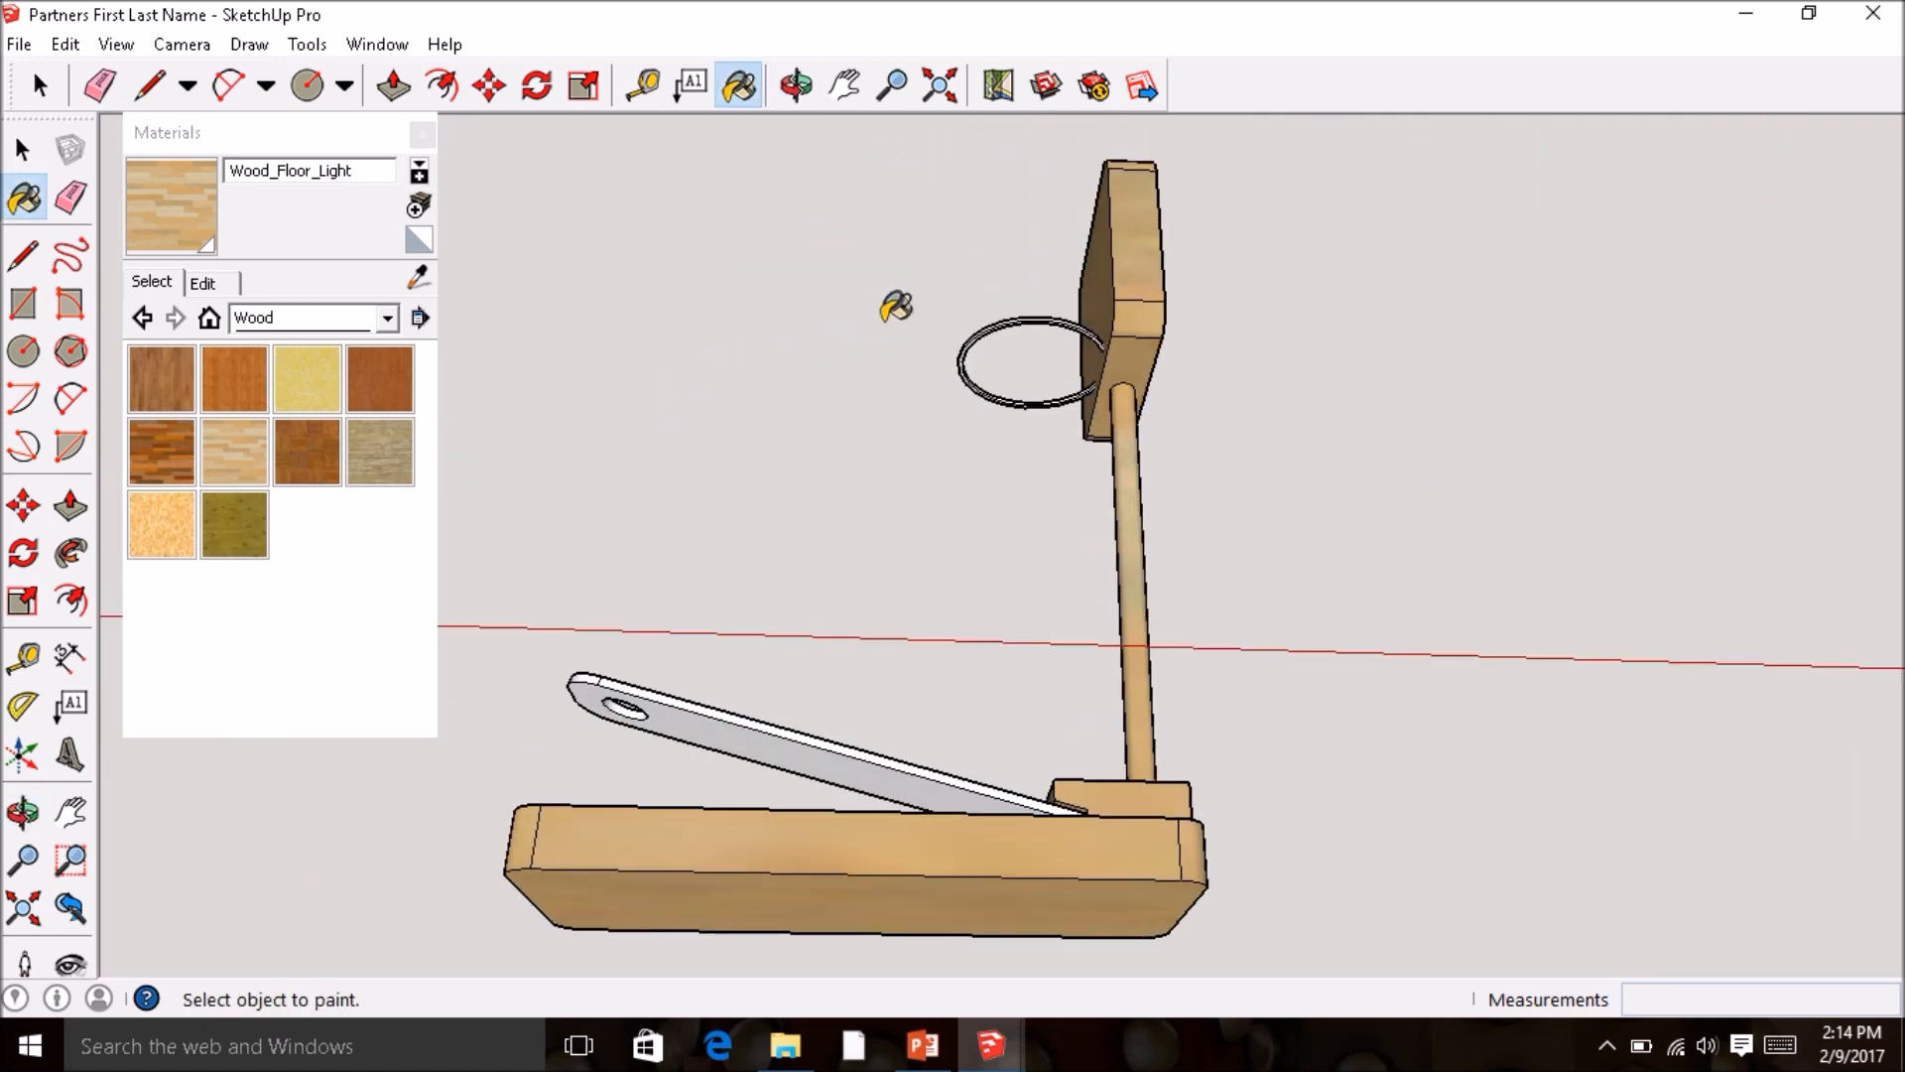
- Choose Metal_Rusted from the Metal materials and paint the top face of the hoop's rim
{"action": "middle_click_drag", "start_coordinate": [853, 310], "coordinate": [1042, 333]}
{"action": "mouse_move", "coordinate": [675, 351]}
{"action": "middle_mouse_down"}
{"action": "mouse_move", "coordinate": [1107, 645]}
{"action": "mouse_move", "coordinate": [837, 639]}
{"action": "mouse_move", "coordinate": [1165, 781]}
{"action": "middle_mouse_up"}
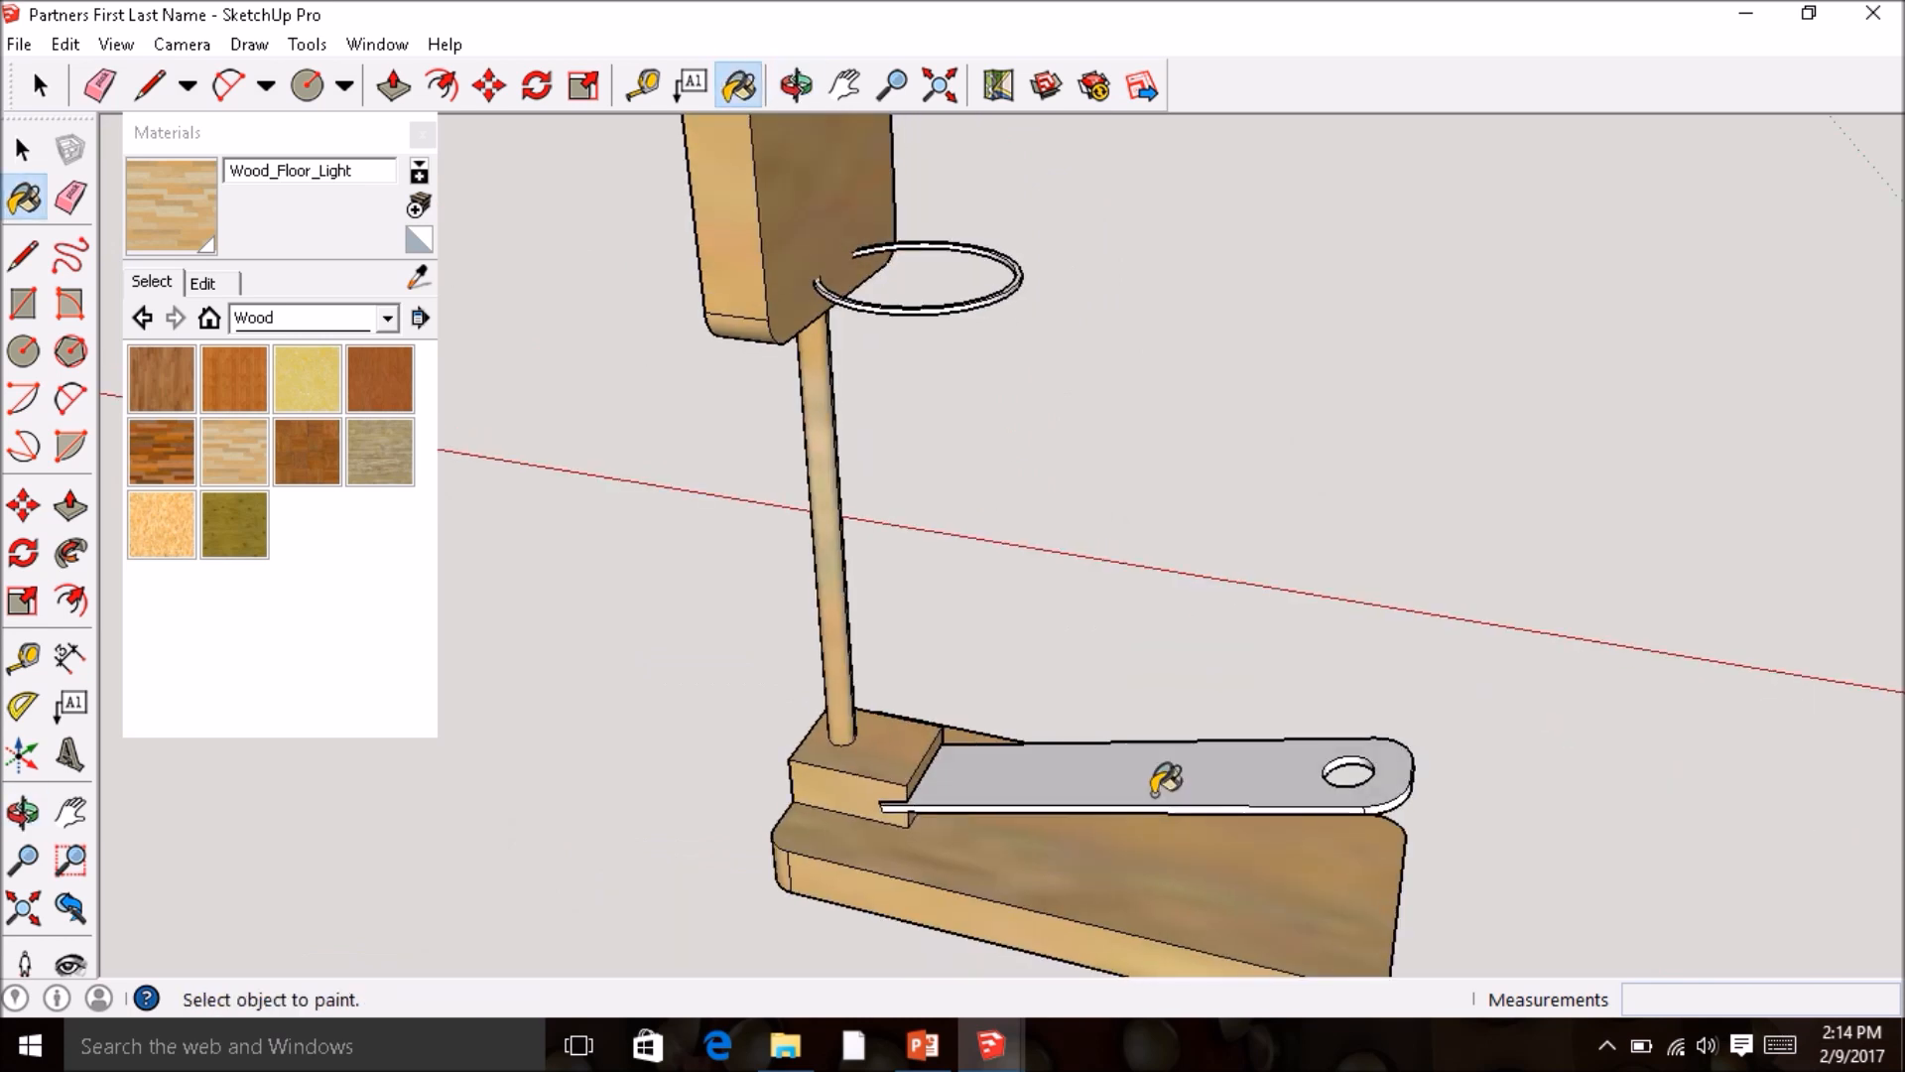
{"action": "left_click", "coordinate": [309, 319]}
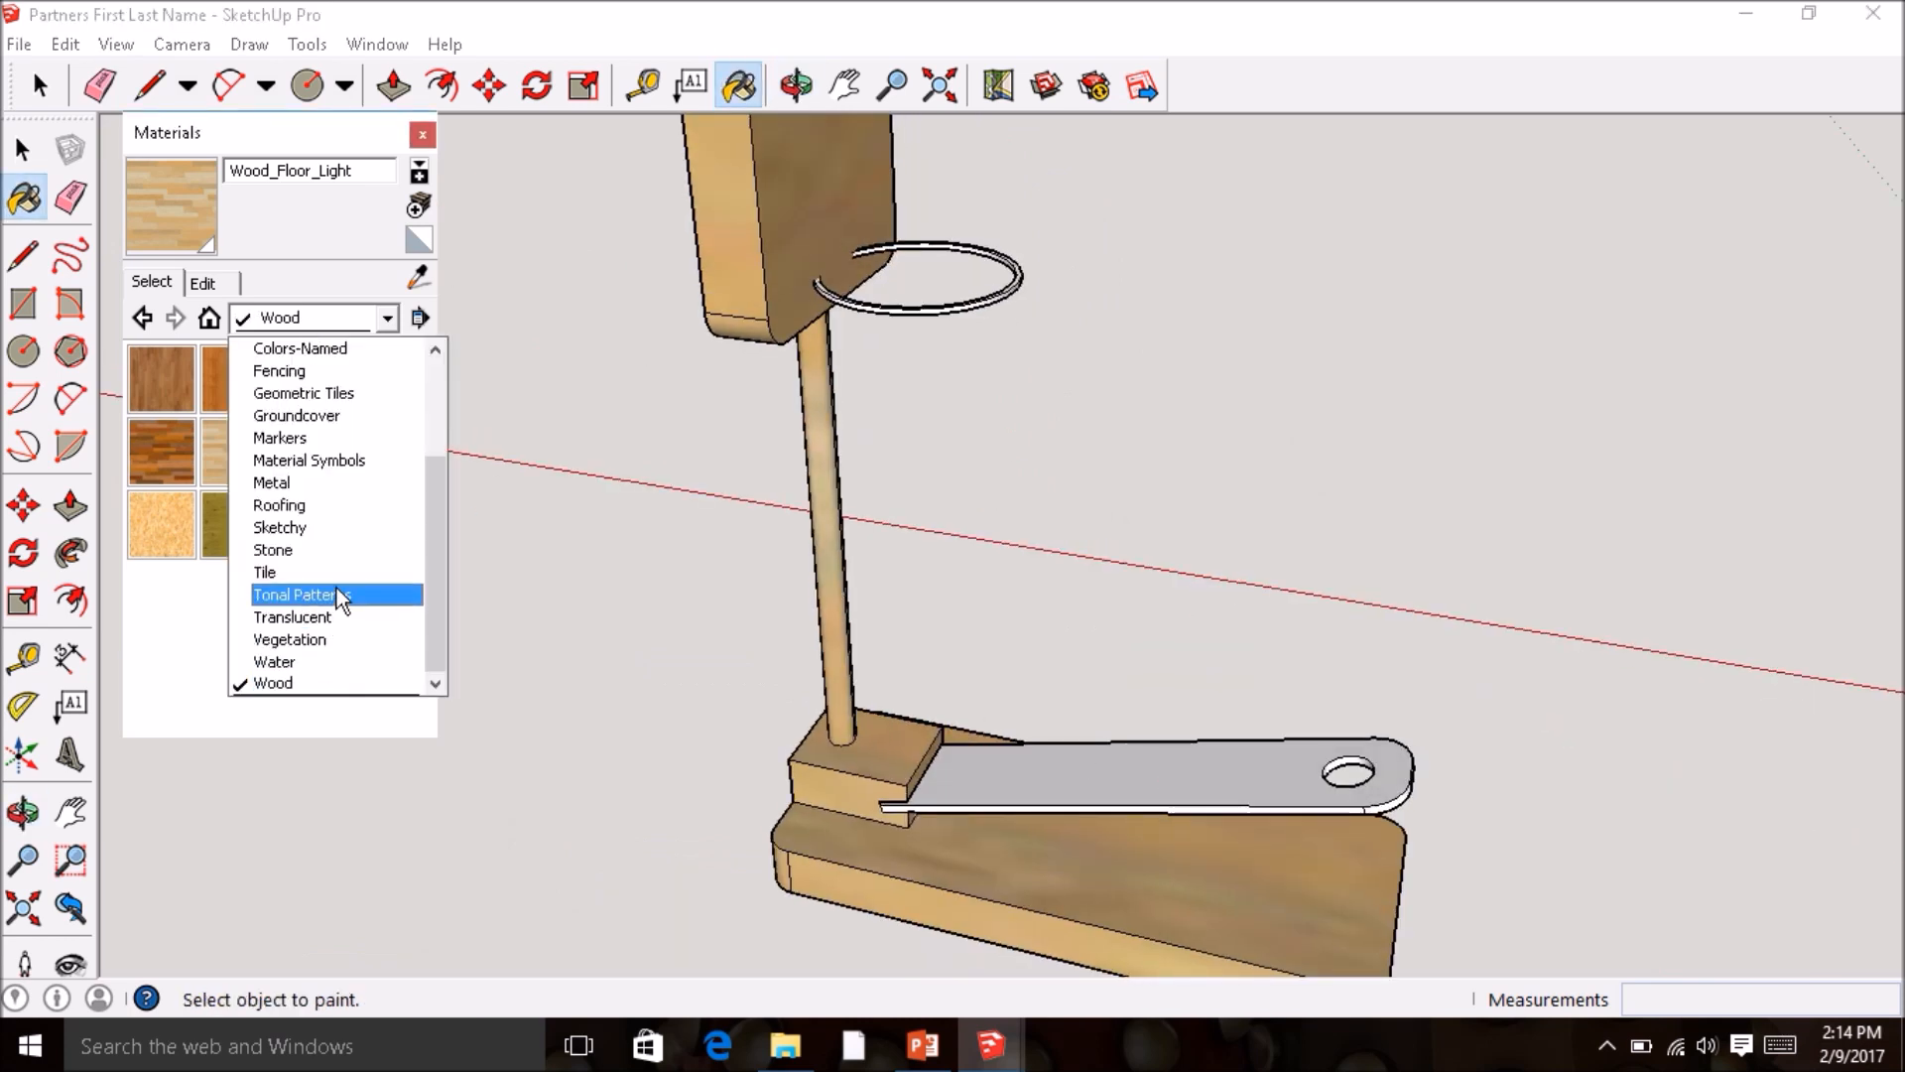
{"action": "left_click", "coordinate": [297, 480]}
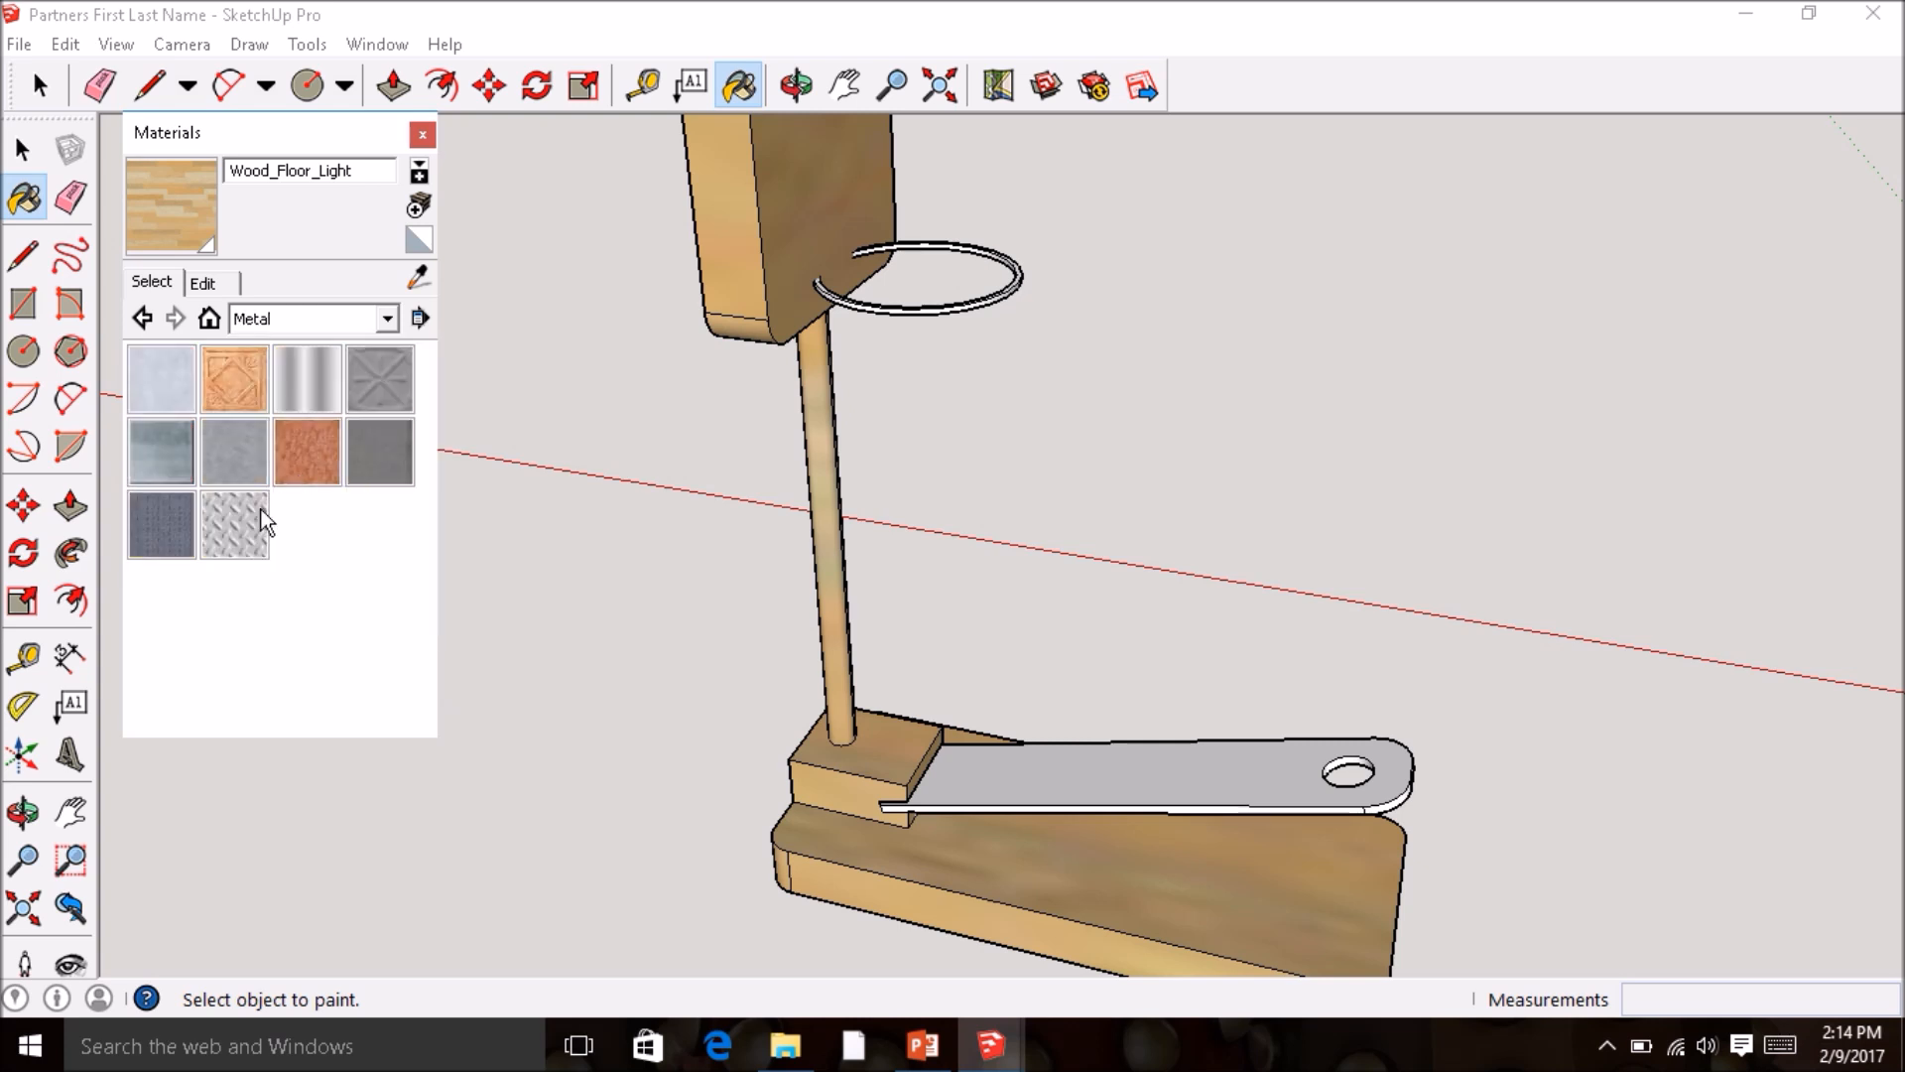
{"action": "left_click", "coordinate": [308, 457]}
{"action": "scroll", "coordinate": [923, 297], "scroll_direction": "up", "scroll_amount": 5}
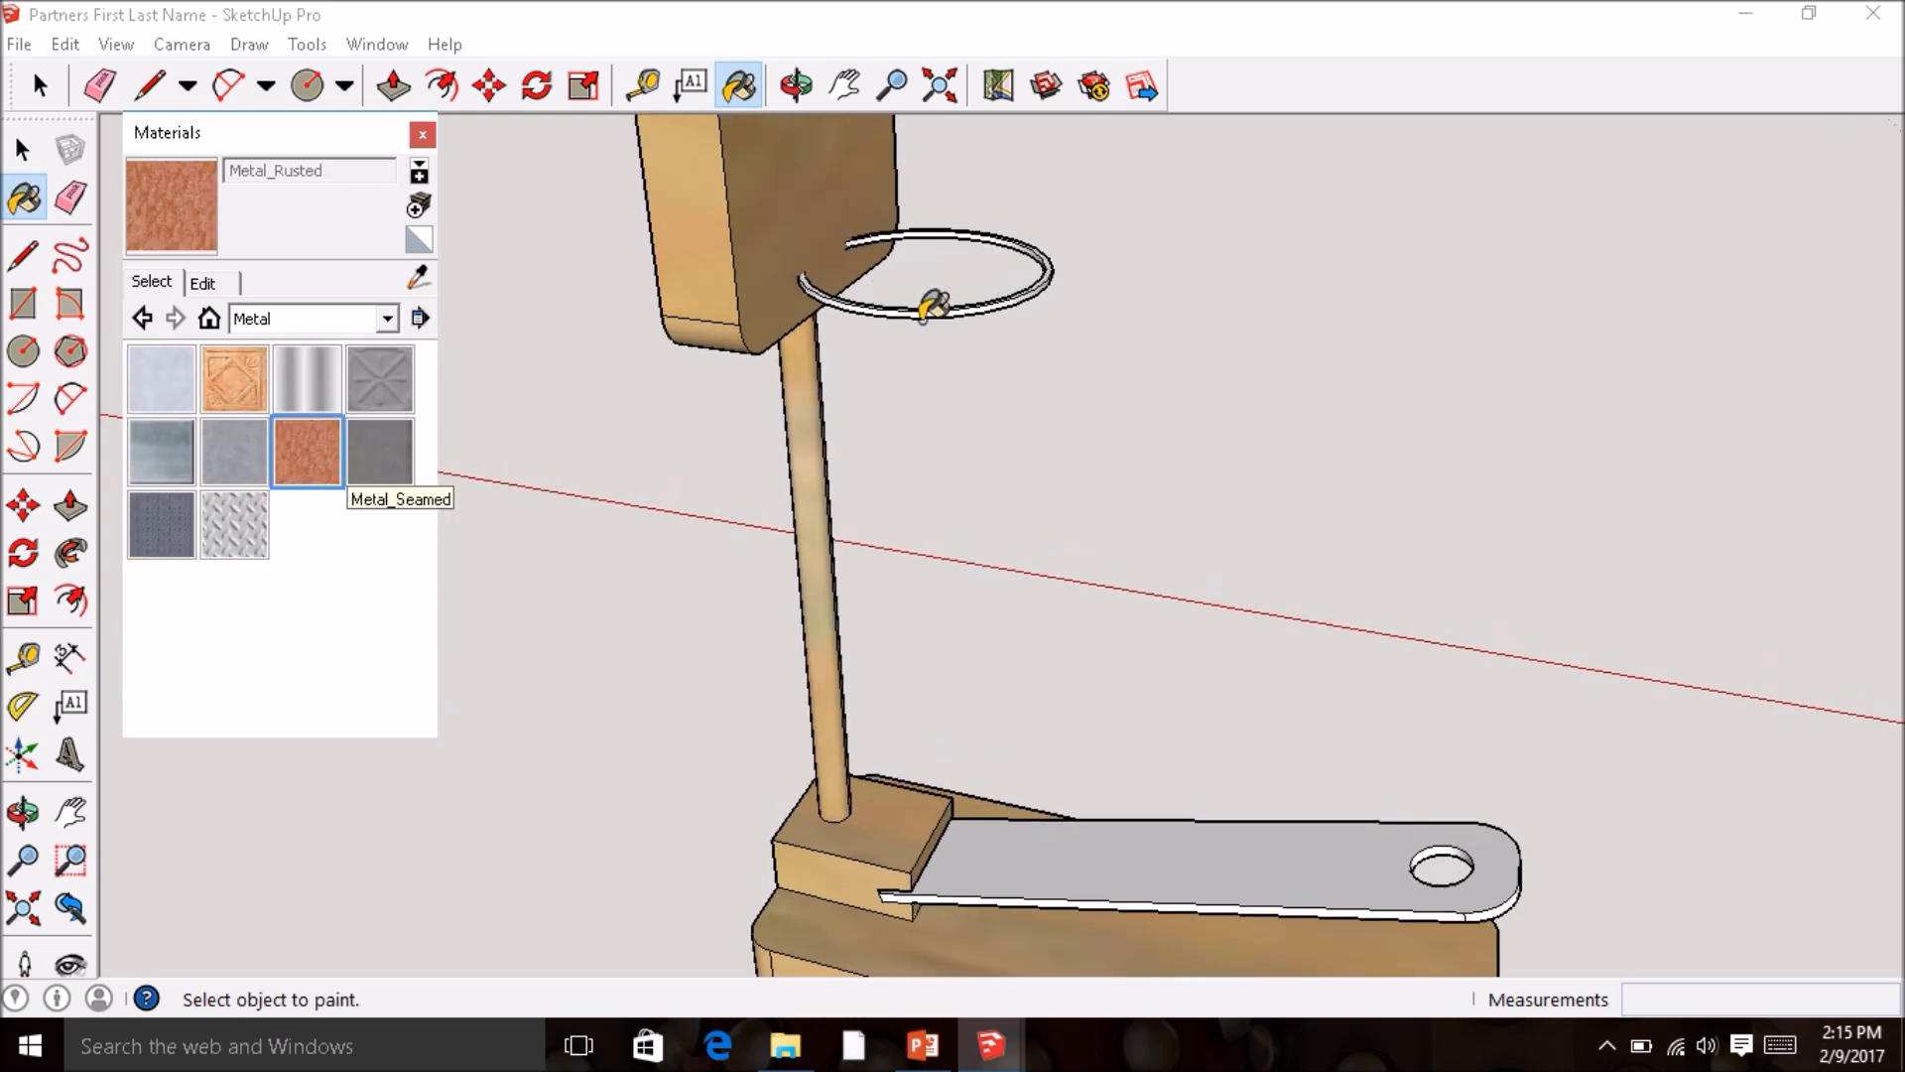
{"action": "left_click", "coordinate": [930, 280]}
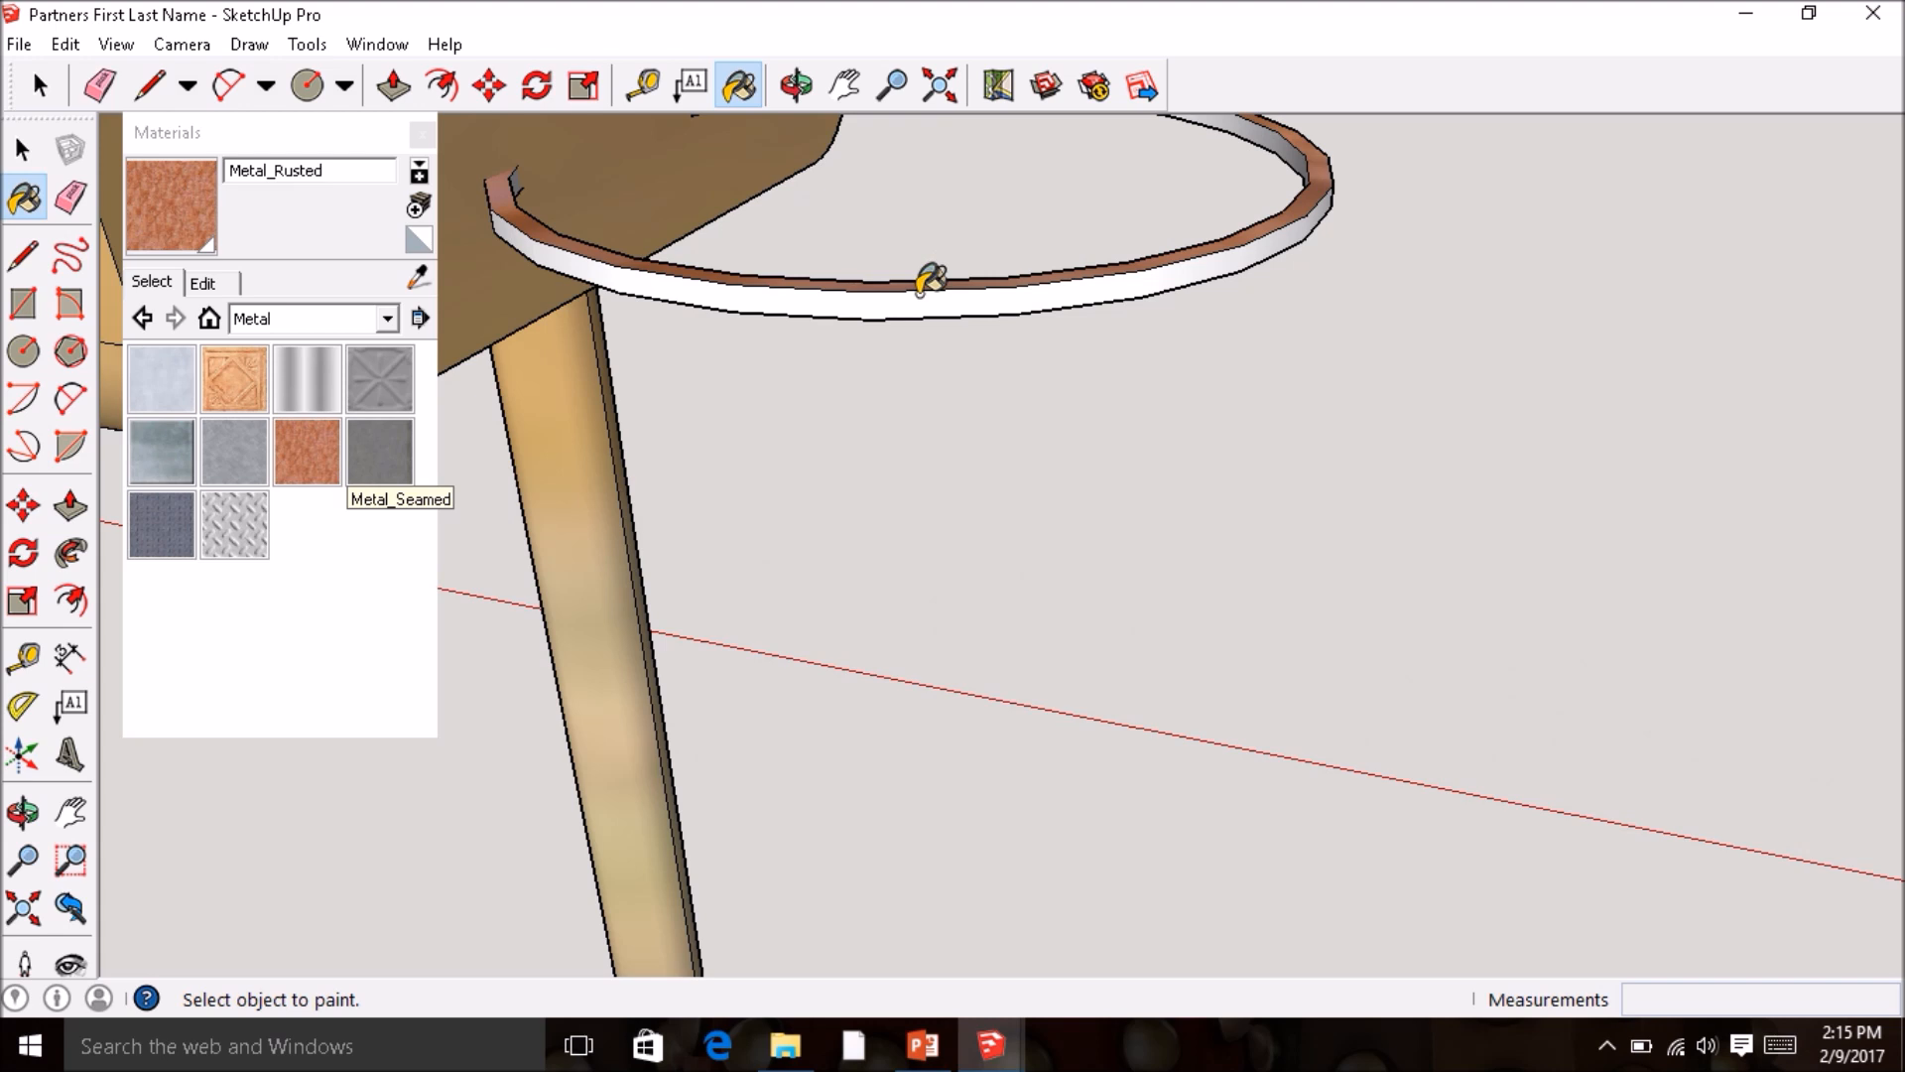
- Paint the rim's remaining outer, lower and inner faces with Metal_Rusted
{"action": "left_click", "coordinate": [924, 297]}
{"action": "middle_click_drag", "start_coordinate": [924, 298], "coordinate": [881, 91]}
{"action": "middle_click_drag", "start_coordinate": [927, 191], "coordinate": [1259, 158]}
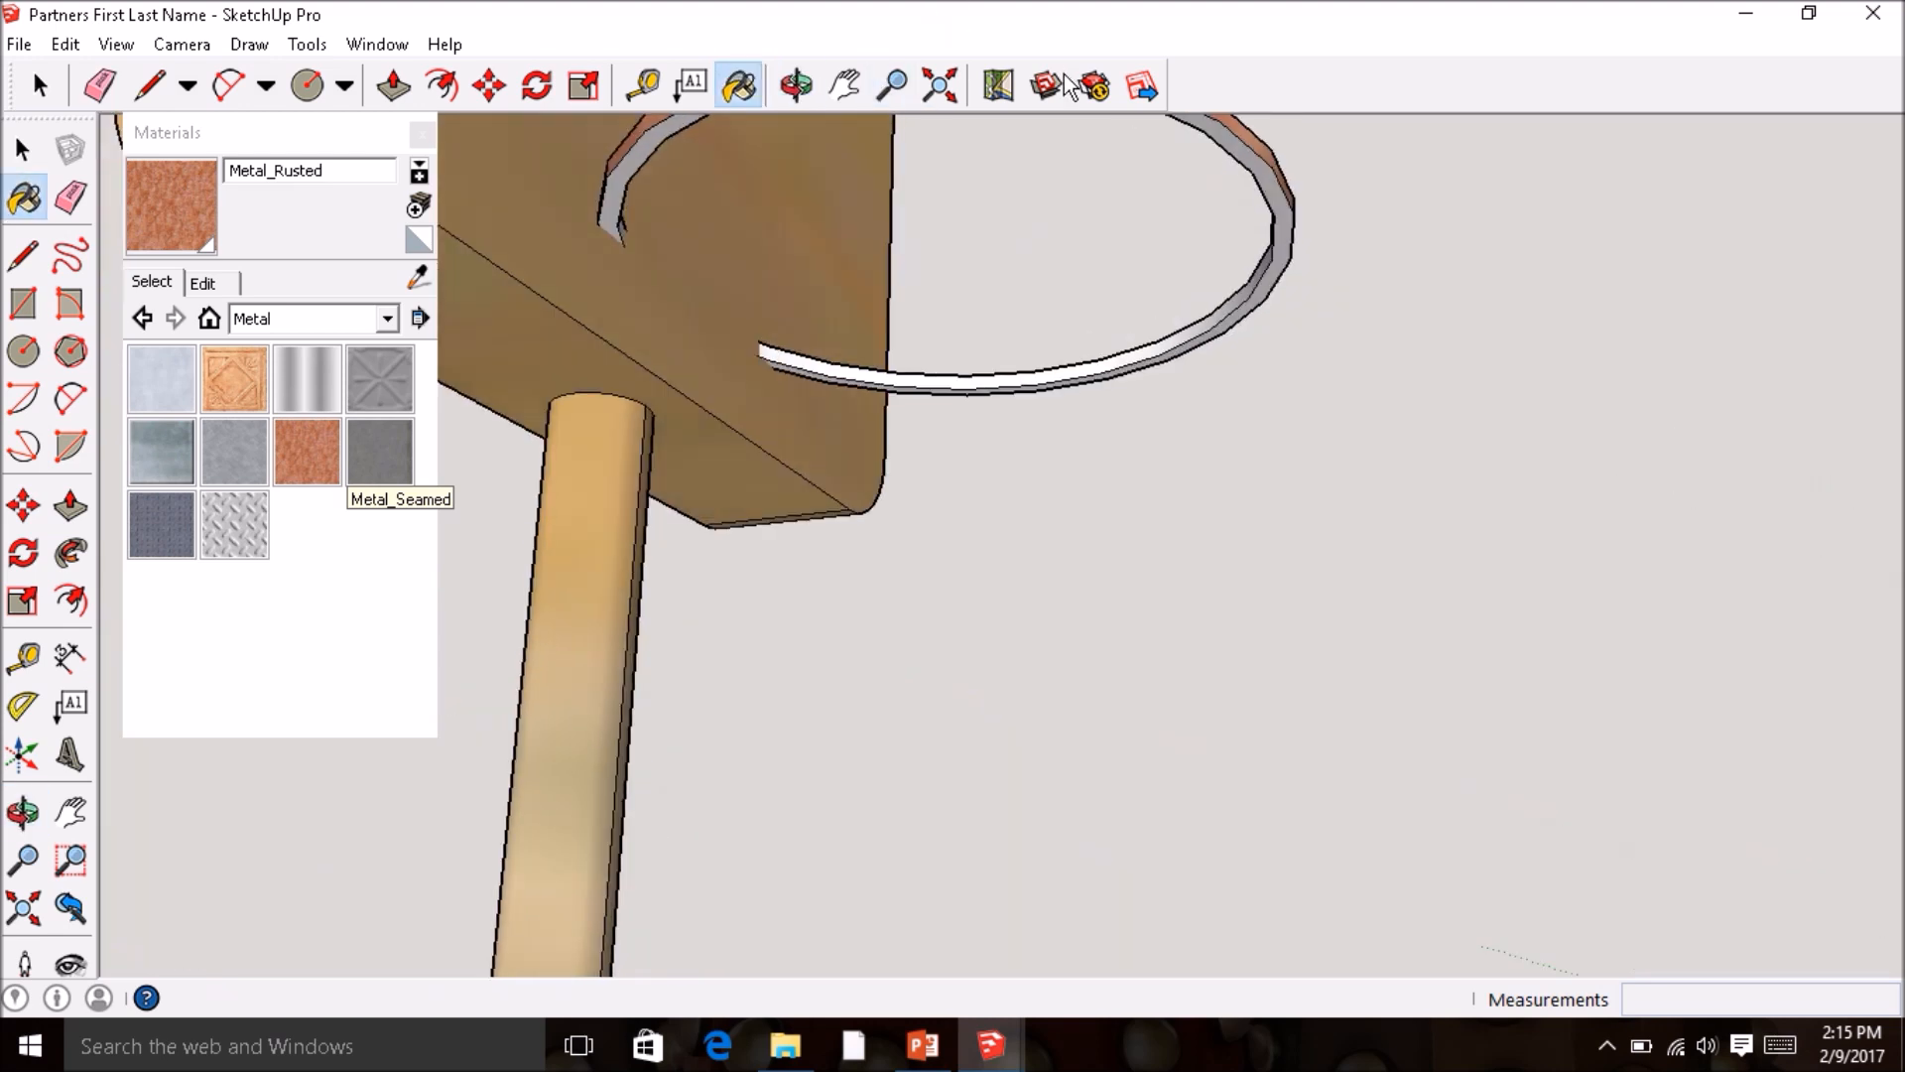
{"action": "left_click", "coordinate": [1293, 217]}
{"action": "mouse_move", "coordinate": [1288, 220]}
{"action": "middle_mouse_down"}
{"action": "mouse_move", "coordinate": [1262, 269]}
{"action": "mouse_move", "coordinate": [859, 596]}
{"action": "mouse_move", "coordinate": [1208, 592]}
{"action": "mouse_move", "coordinate": [1183, 628]}
{"action": "mouse_move", "coordinate": [969, 570]}
{"action": "mouse_move", "coordinate": [931, 640]}
{"action": "middle_mouse_up"}
{"action": "left_click", "coordinate": [1255, 281]}
- Choose 0065_Lime from the Colors-Named materials and paint the lever arm with it
{"action": "scroll", "coordinate": [1183, 628], "scroll_direction": "down", "scroll_amount": 5}
{"action": "scroll", "coordinate": [931, 646], "scroll_direction": "down", "scroll_amount": 5}
{"action": "middle_click_drag", "start_coordinate": [1005, 960], "coordinate": [844, 864]}
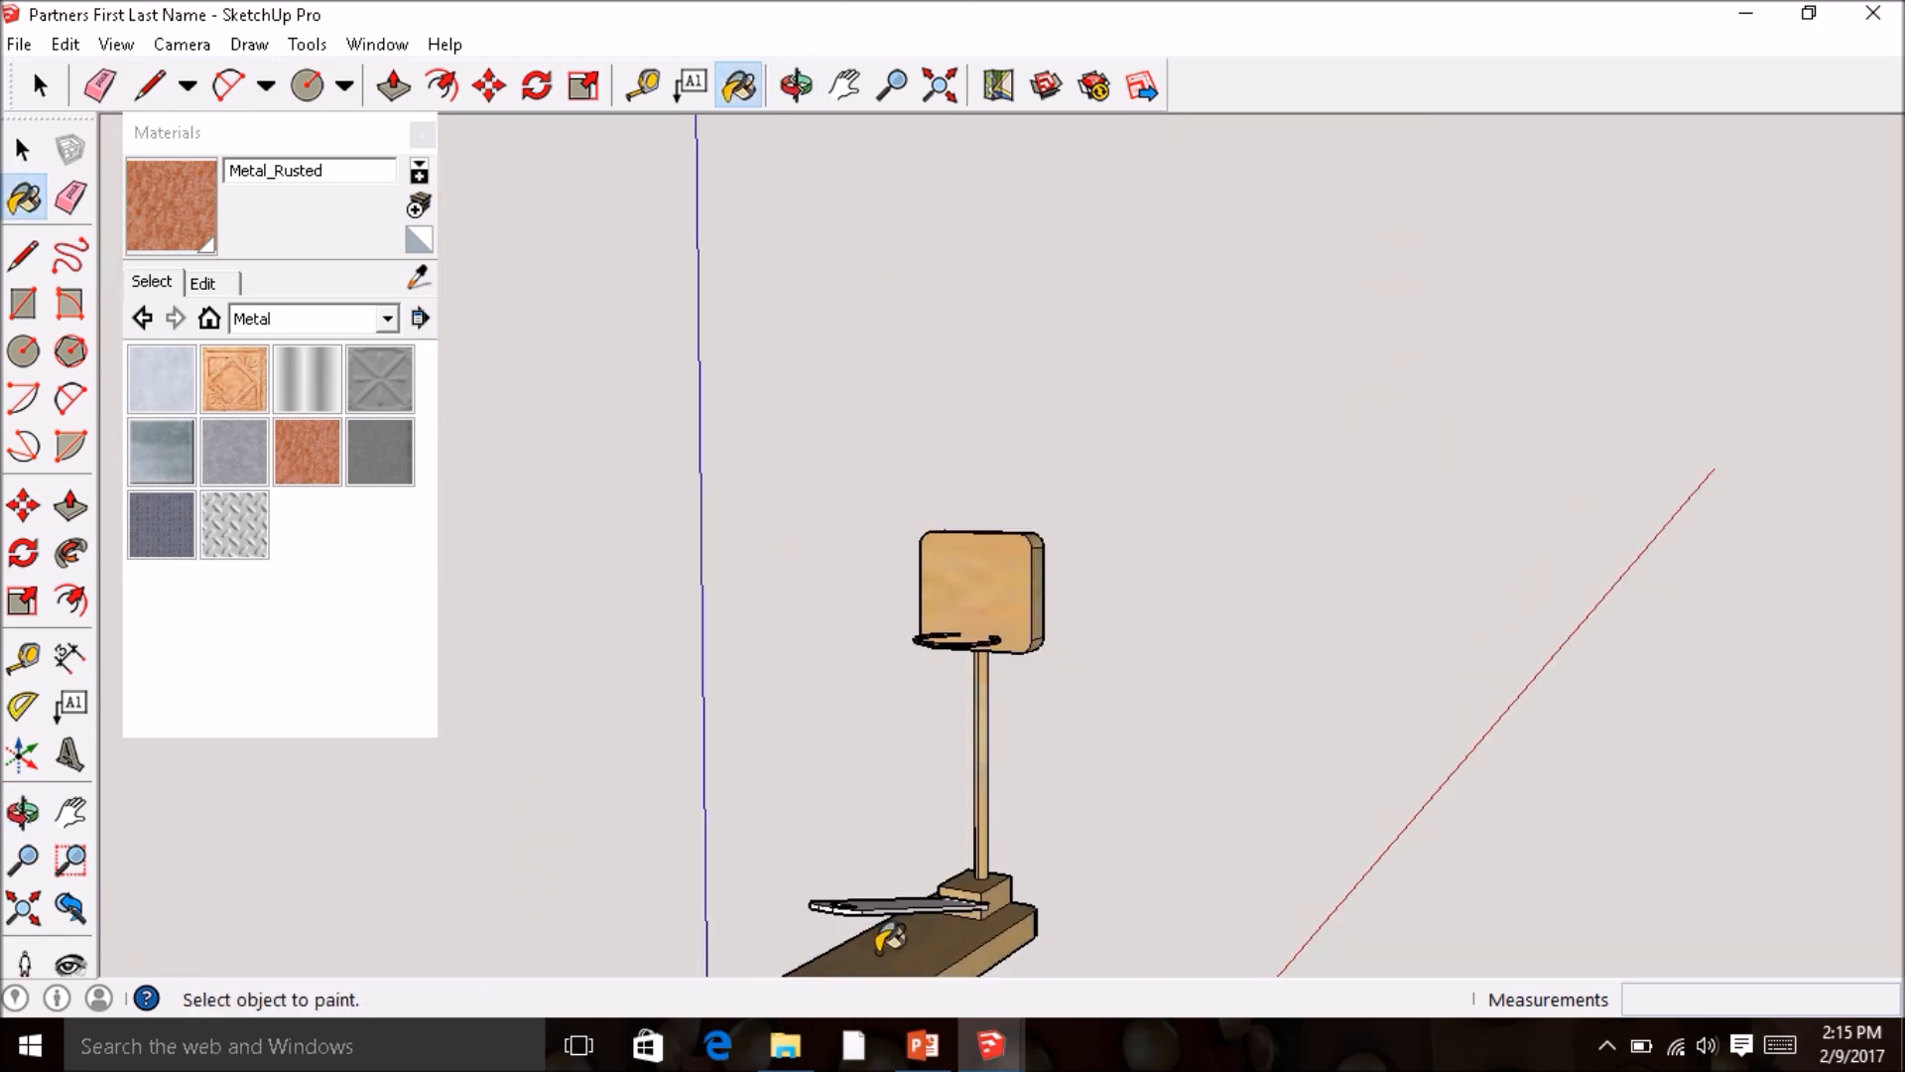
{"action": "scroll", "coordinate": [913, 923], "scroll_direction": "up", "scroll_amount": 5}
{"action": "middle_click_drag", "start_coordinate": [932, 922], "coordinate": [698, 896]}
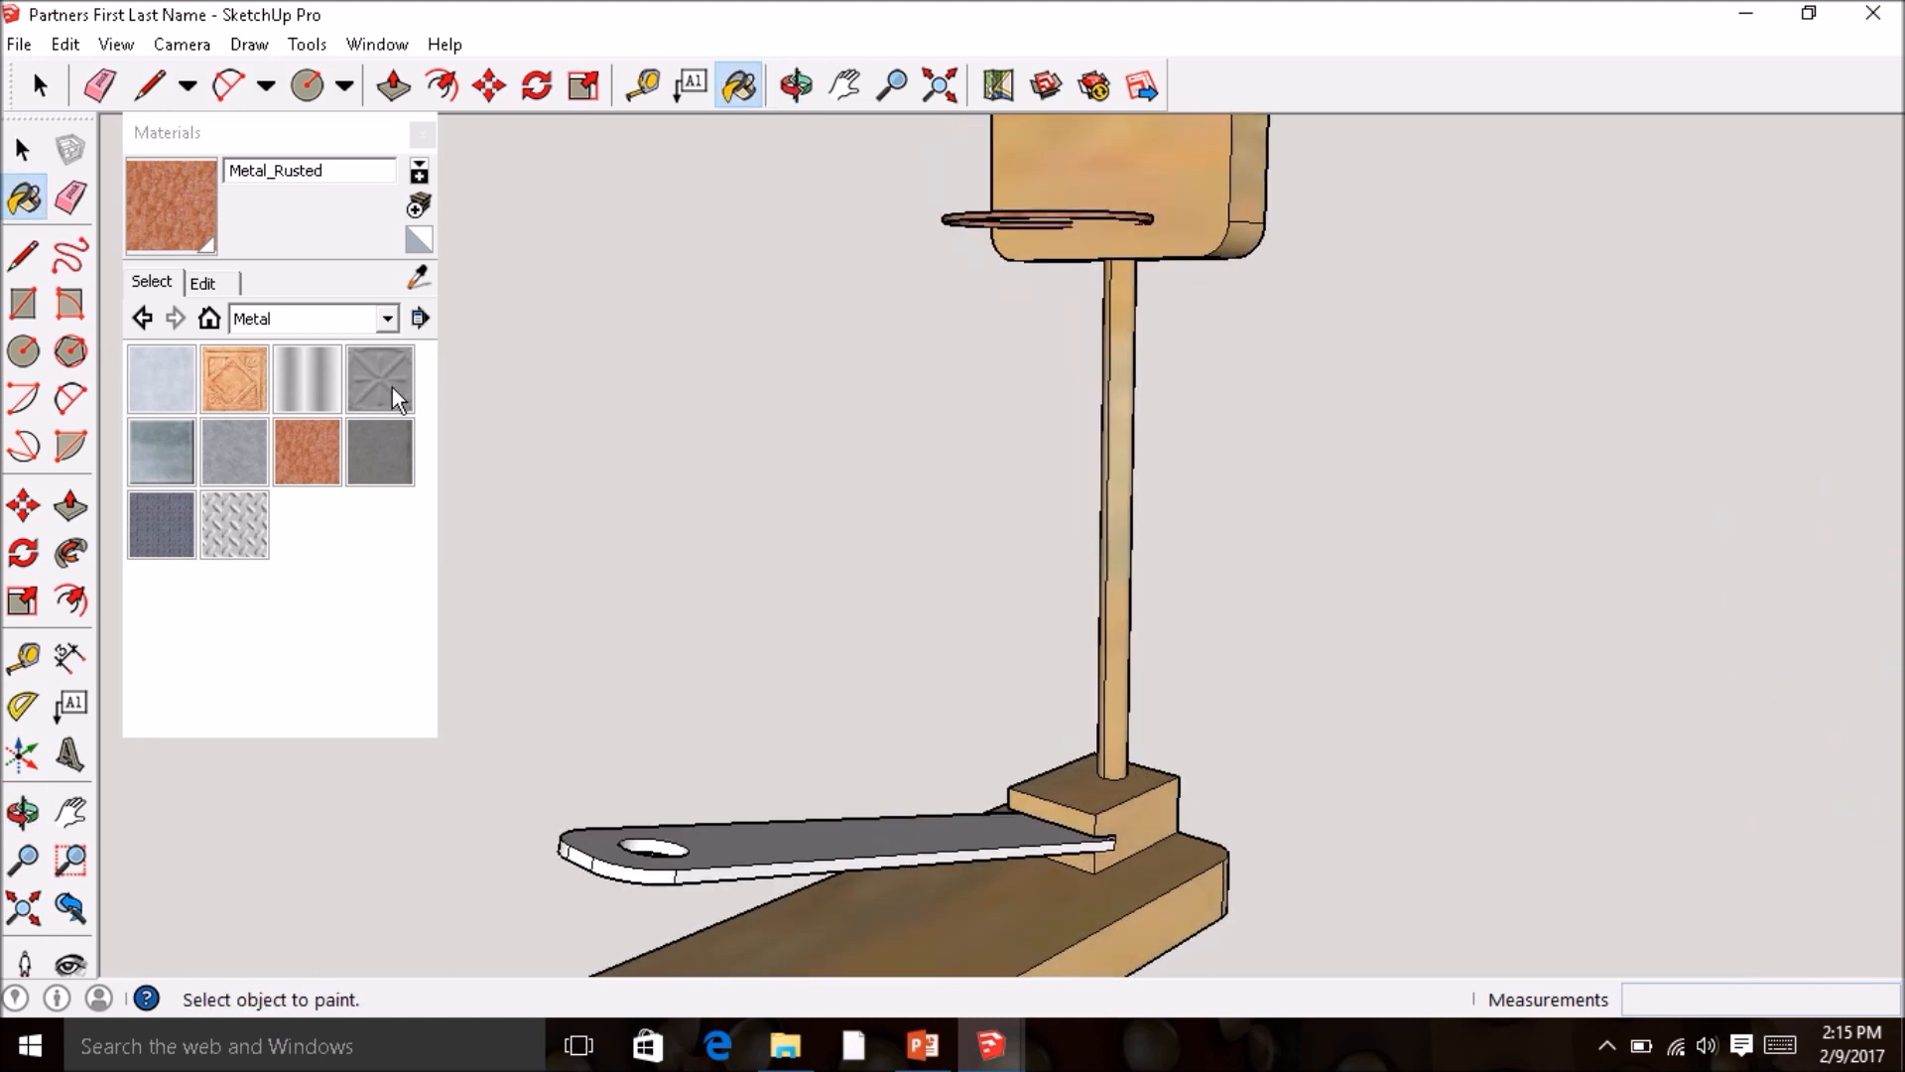
{"action": "left_click", "coordinate": [382, 319]}
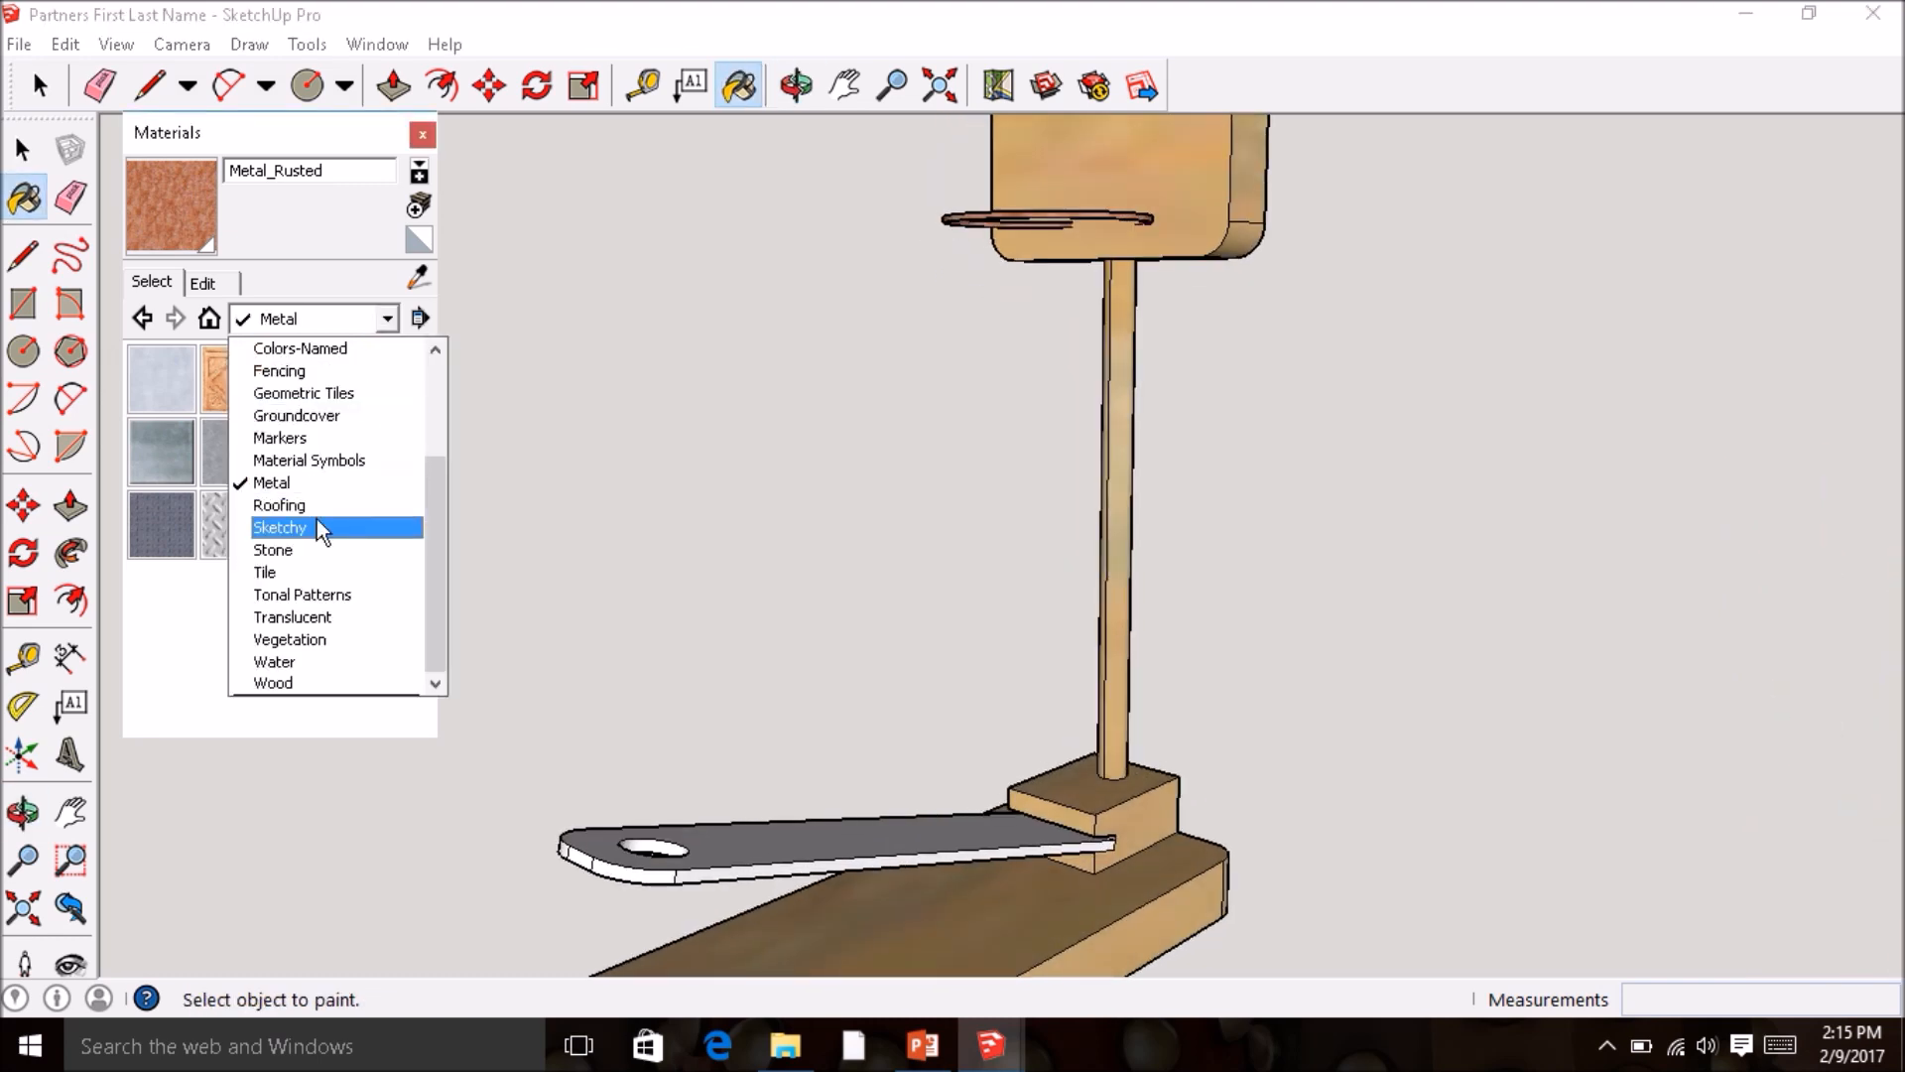
{"action": "scroll", "coordinate": [313, 419], "scroll_direction": "up", "scroll_amount": 3}
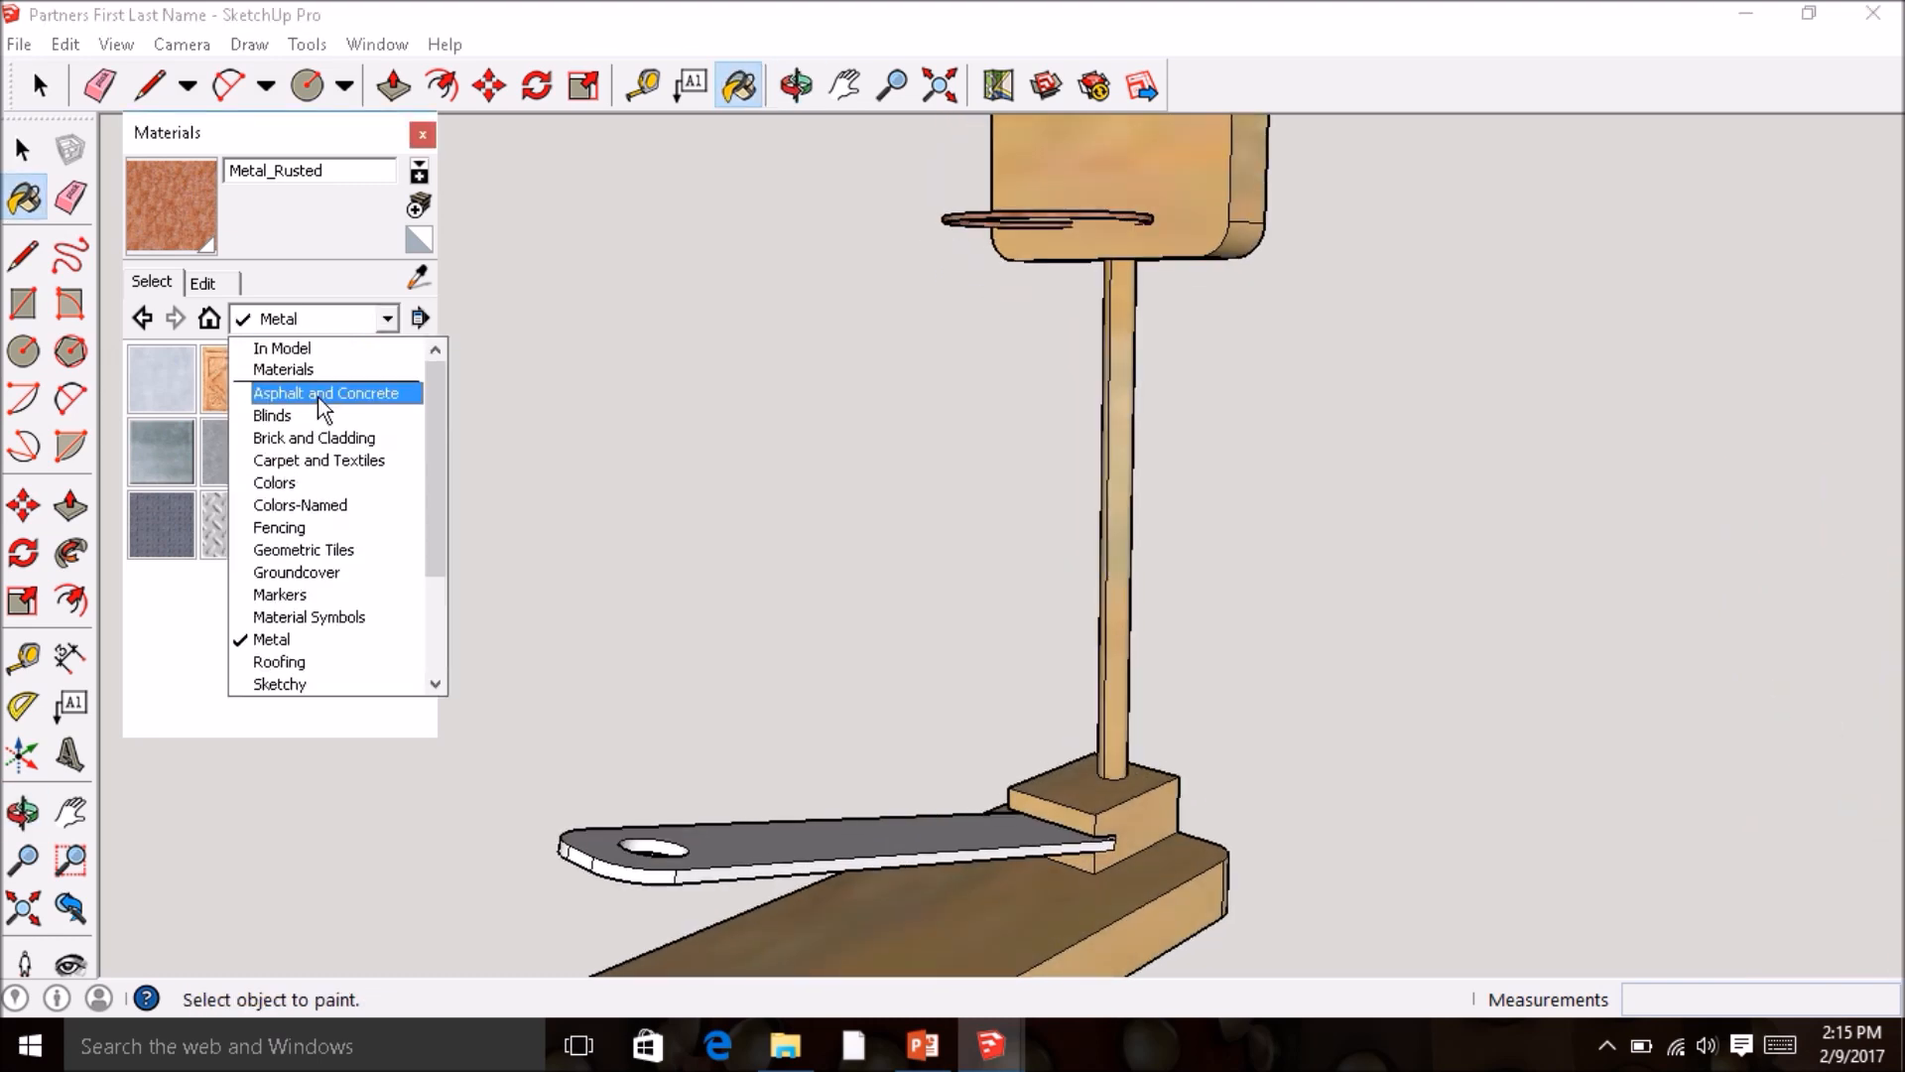
{"action": "left_click", "coordinate": [343, 503]}
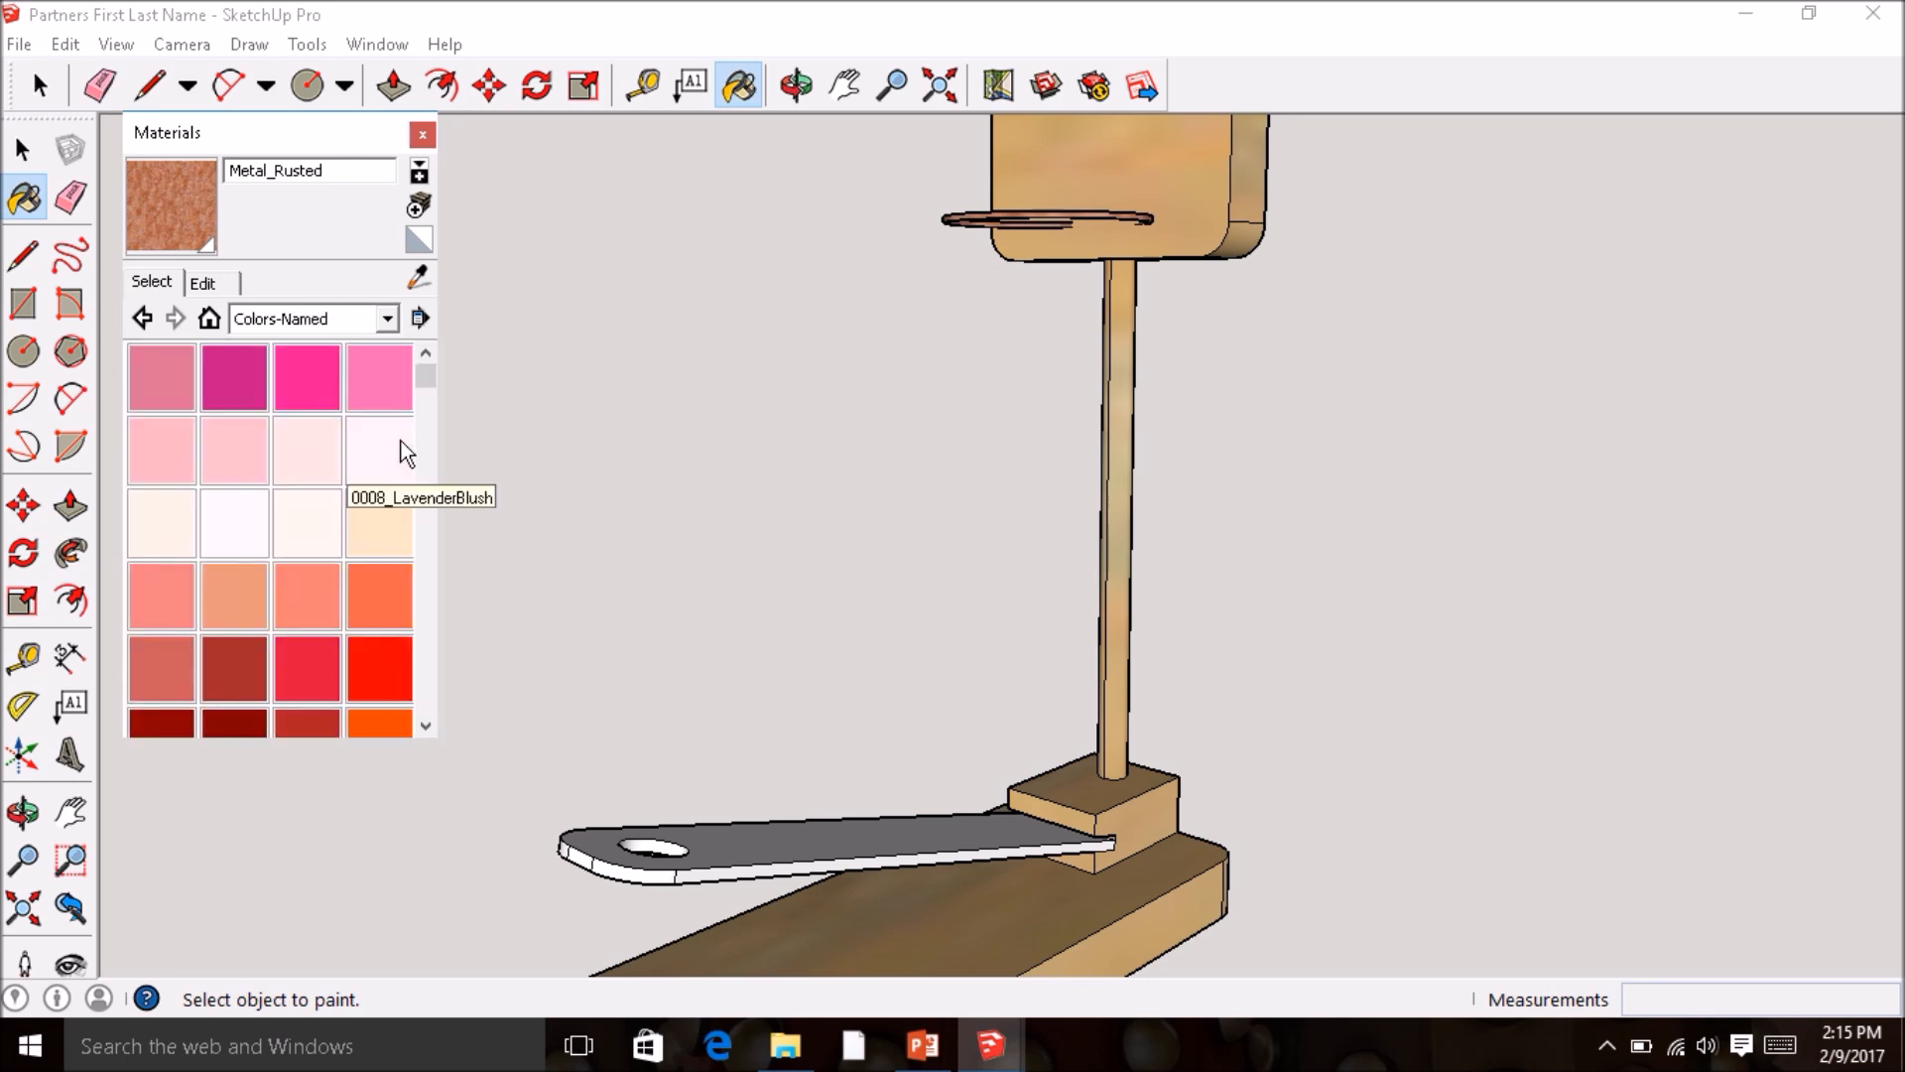
{"action": "left_click_drag", "start_coordinate": [430, 373], "coordinate": [444, 515]}
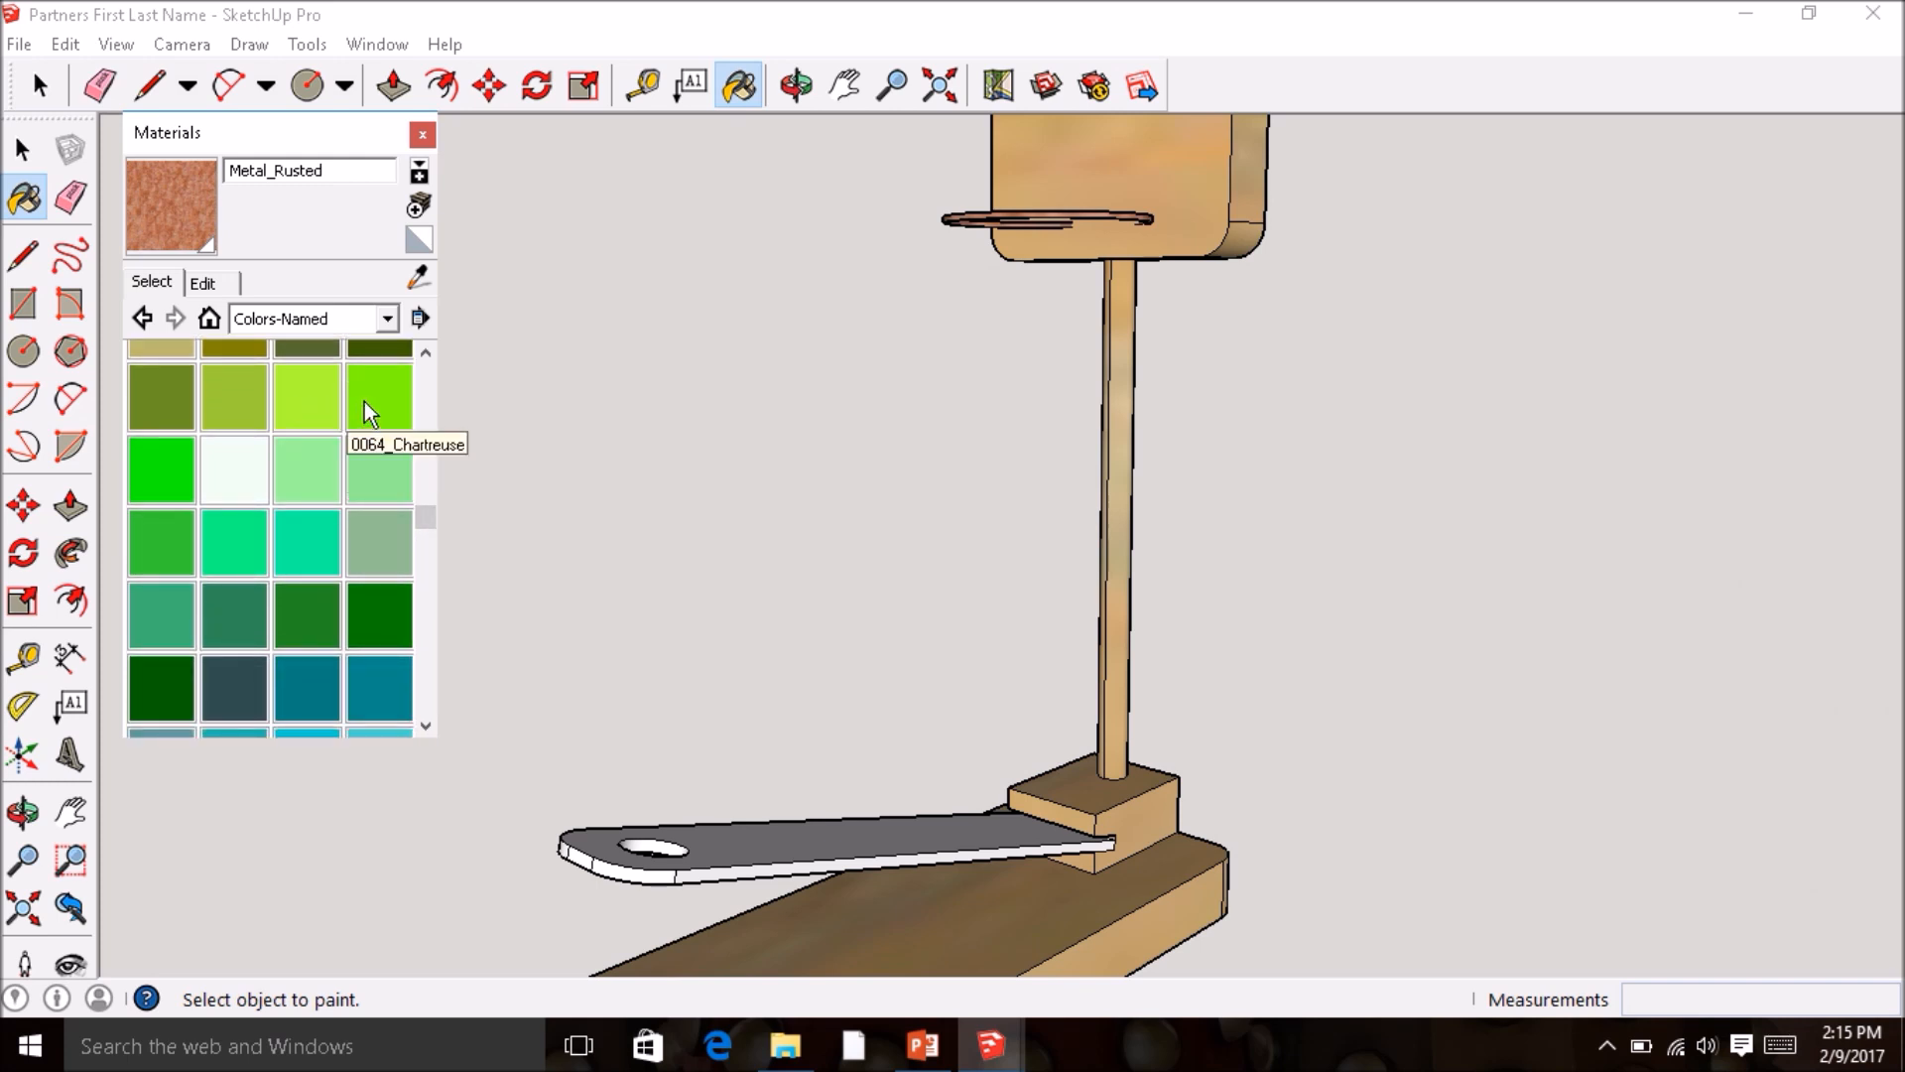
{"action": "left_click", "coordinate": [174, 479]}
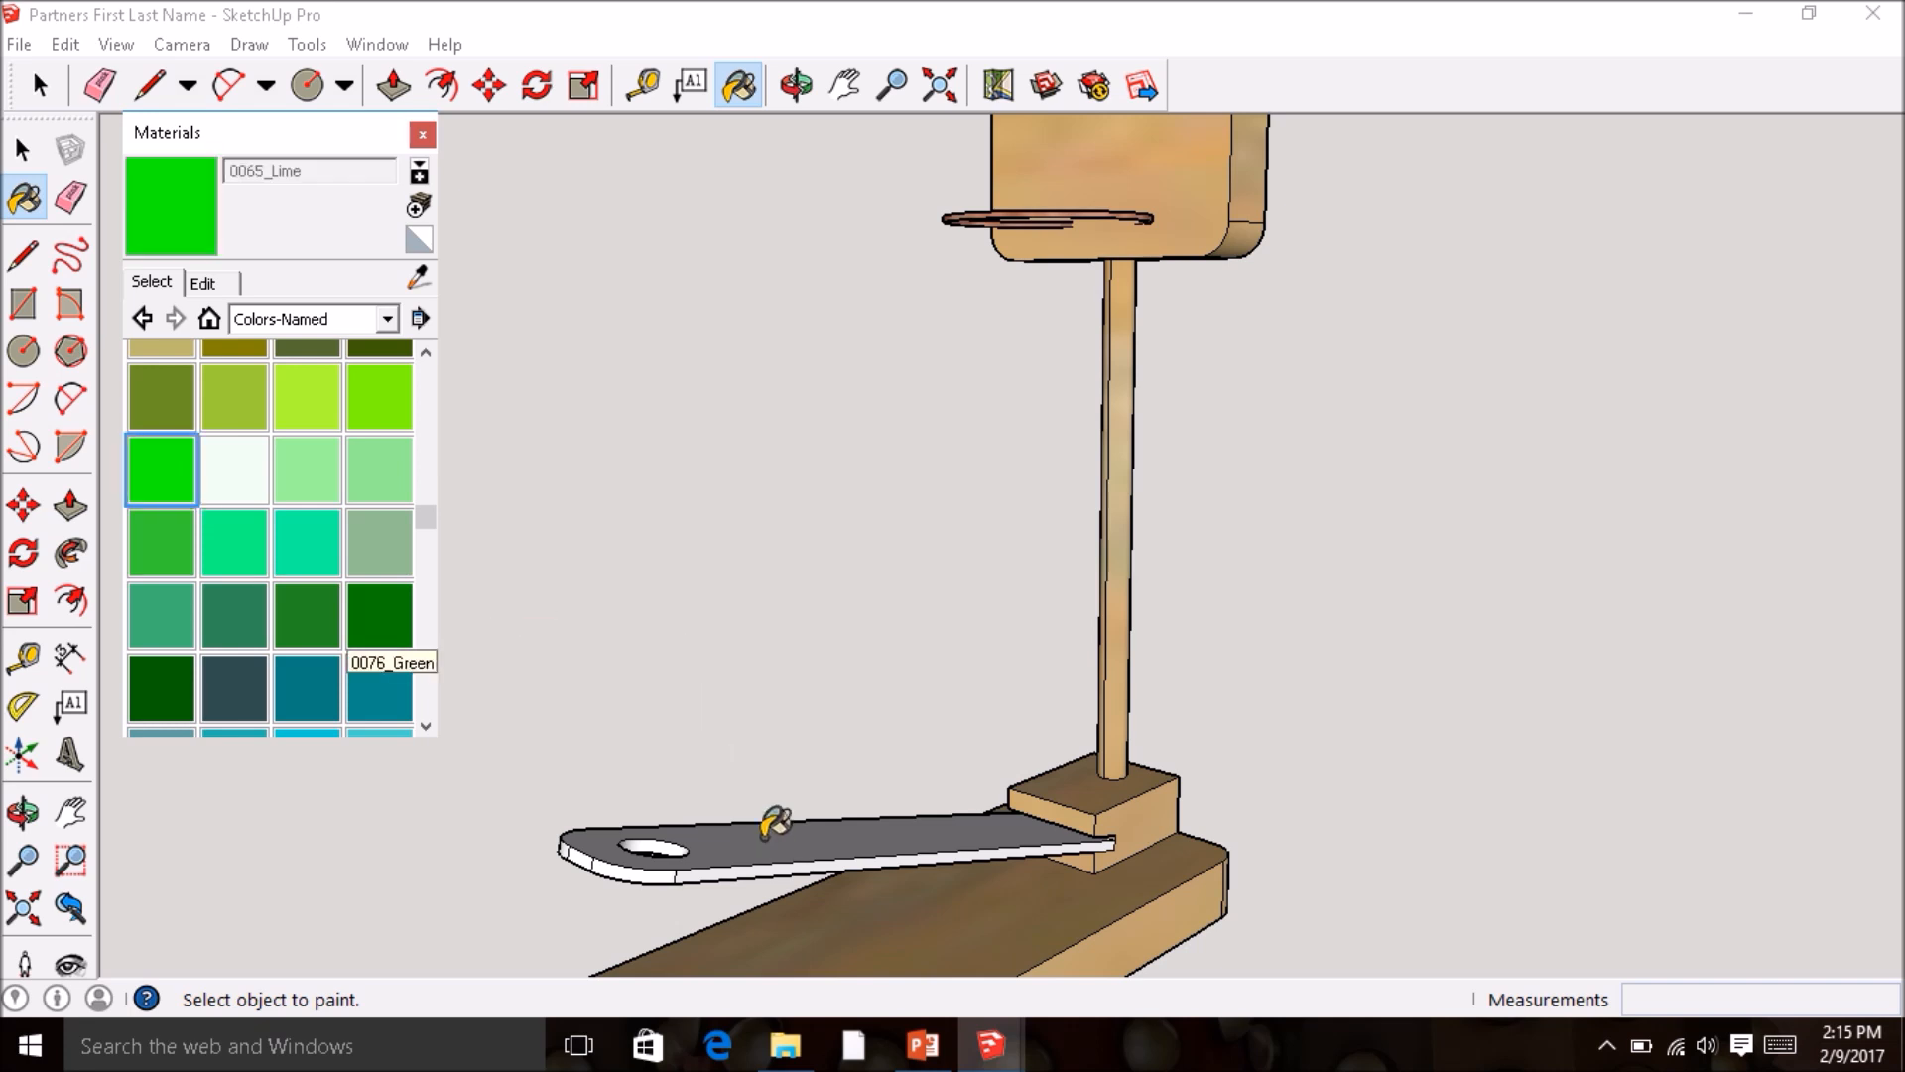
{"action": "left_click", "coordinate": [776, 824]}
- Paint the lever arm's rounded end edges, hole wall and remaining faces with 0065_Lime
{"action": "scroll", "coordinate": [759, 842], "scroll_direction": "up", "scroll_amount": 3}
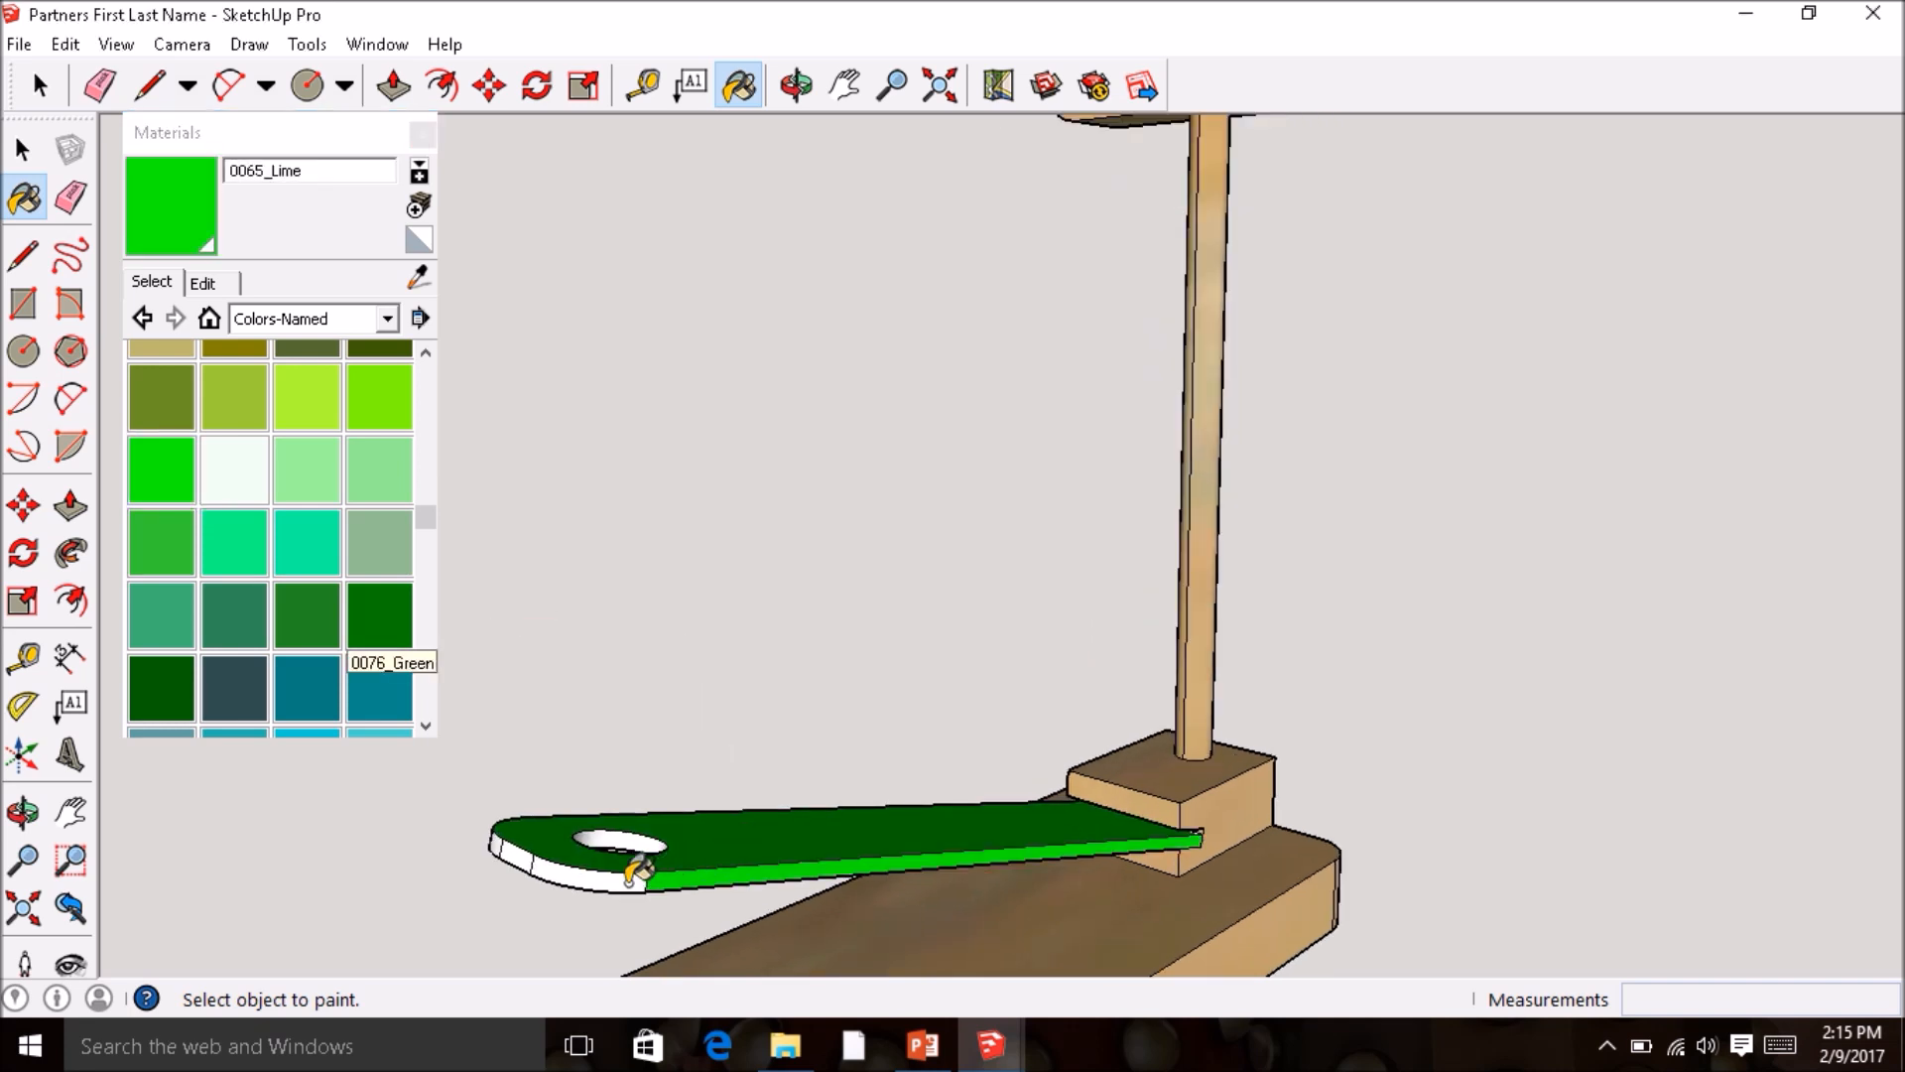
{"action": "left_click", "coordinate": [569, 865]}
{"action": "left_click", "coordinate": [531, 856]}
{"action": "left_click", "coordinate": [615, 832]}
{"action": "mouse_move", "coordinate": [582, 787]}
{"action": "middle_mouse_down"}
{"action": "mouse_move", "coordinate": [787, 689]}
{"action": "mouse_move", "coordinate": [1032, 617]}
{"action": "mouse_move", "coordinate": [987, 629]}
{"action": "mouse_move", "coordinate": [1288, 817]}
{"action": "mouse_move", "coordinate": [1164, 772]}
{"action": "mouse_move", "coordinate": [531, 700]}
{"action": "mouse_move", "coordinate": [1067, 714]}
{"action": "mouse_move", "coordinate": [765, 668]}
{"action": "mouse_move", "coordinate": [941, 779]}
{"action": "mouse_move", "coordinate": [1106, 752]}
{"action": "middle_mouse_up"}
{"action": "left_click", "coordinate": [1000, 627]}
{"action": "left_click", "coordinate": [1149, 759]}
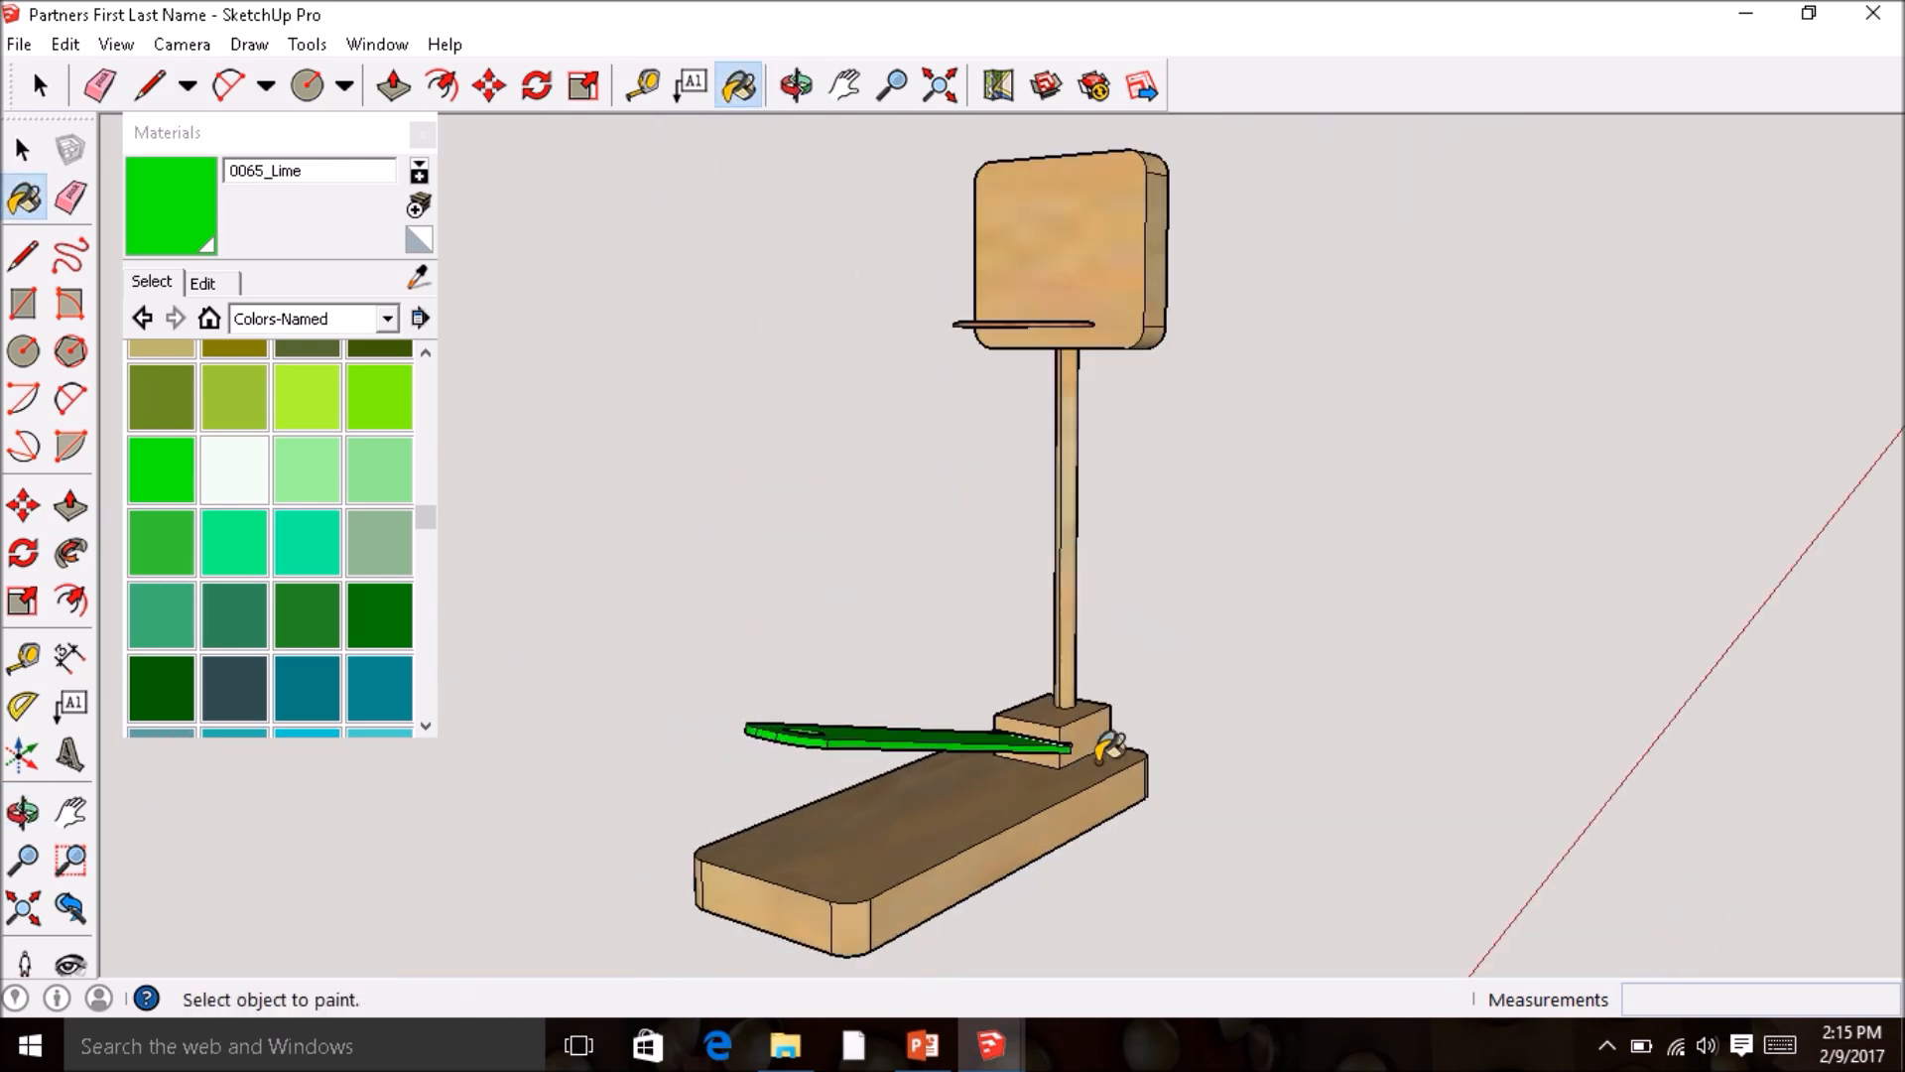
- Close the Materials window and save the painted partner model
{"action": "left_click", "coordinate": [423, 134]}
{"action": "middle_click_drag", "start_coordinate": [552, 478], "coordinate": [685, 482]}
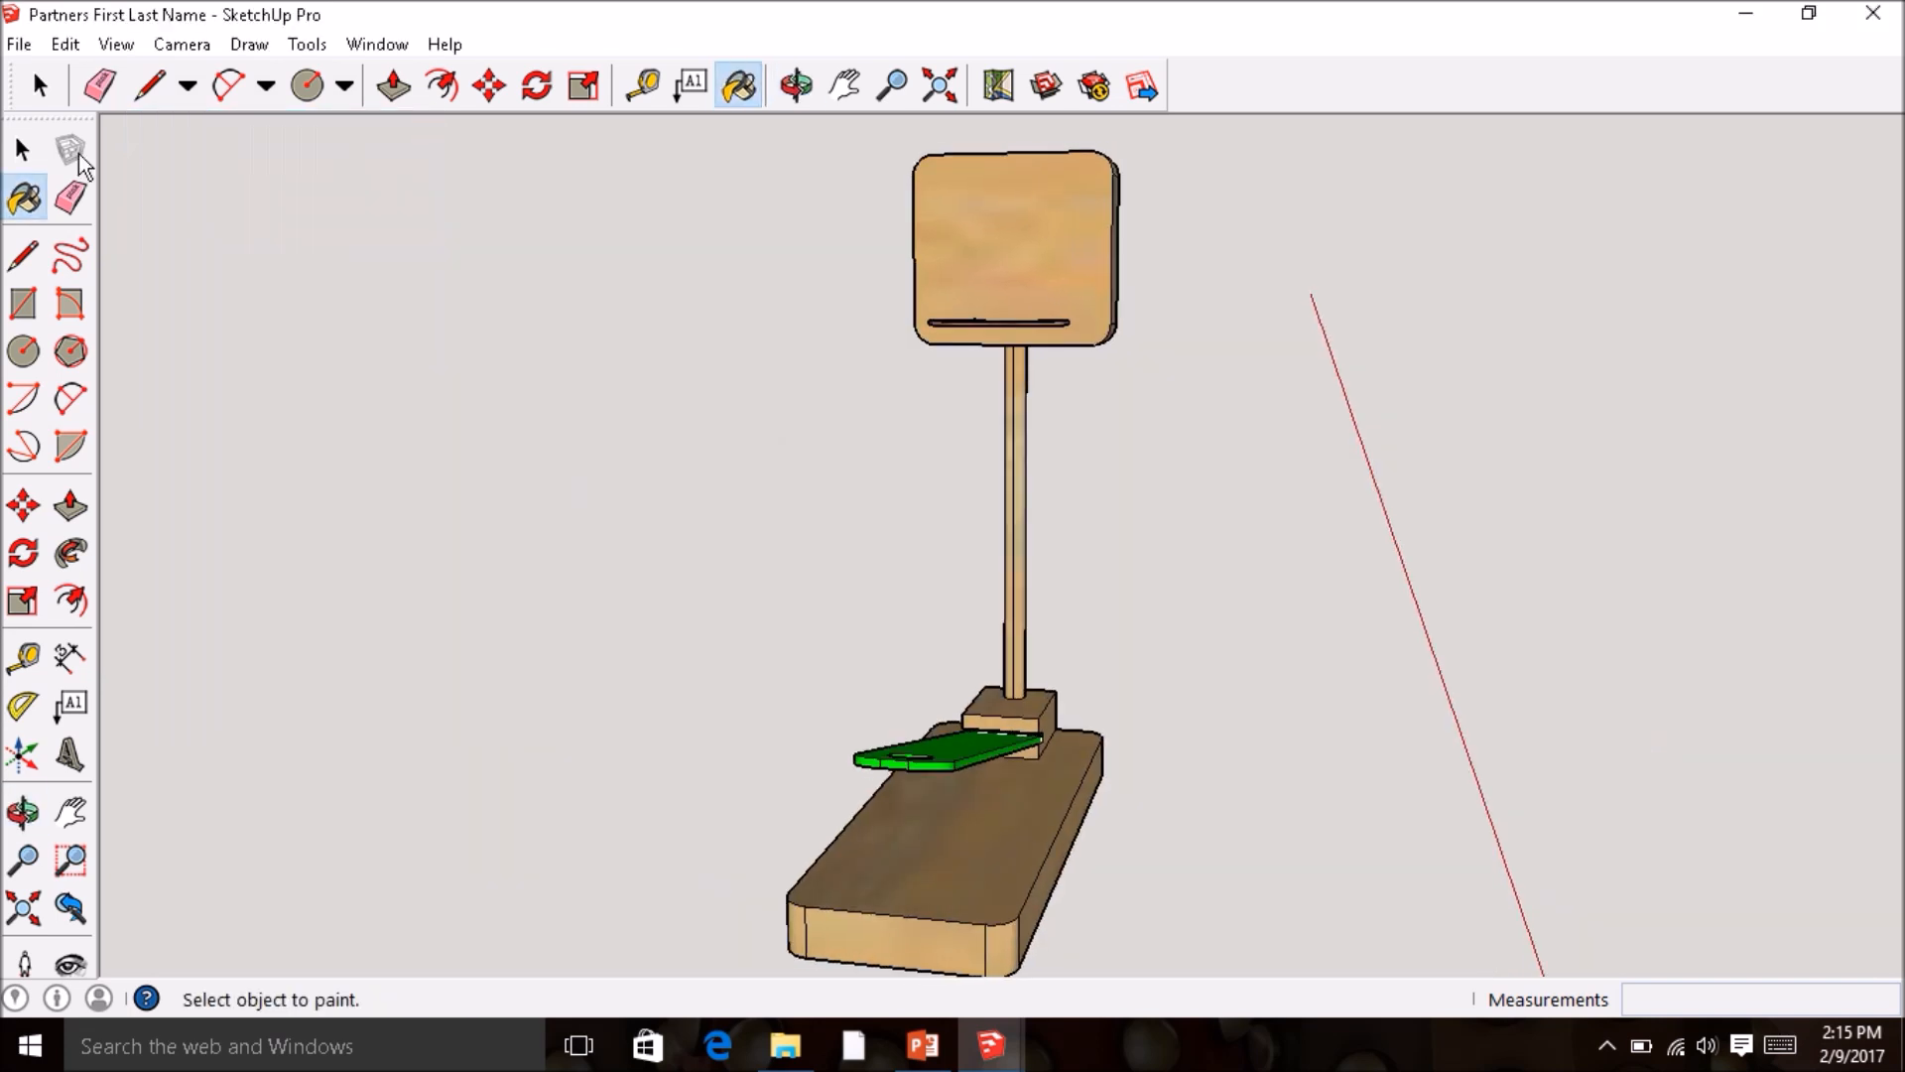
{"action": "left_click", "coordinate": [31, 52]}
{"action": "left_click", "coordinate": [69, 147]}
{"action": "middle_click_drag", "start_coordinate": [918, 702], "coordinate": [914, 746]}
- Switch to the First Last Name model and paint the base's top and long side with Wood_Lumber_ButtJoined
{"action": "left_click", "coordinate": [990, 1045]}
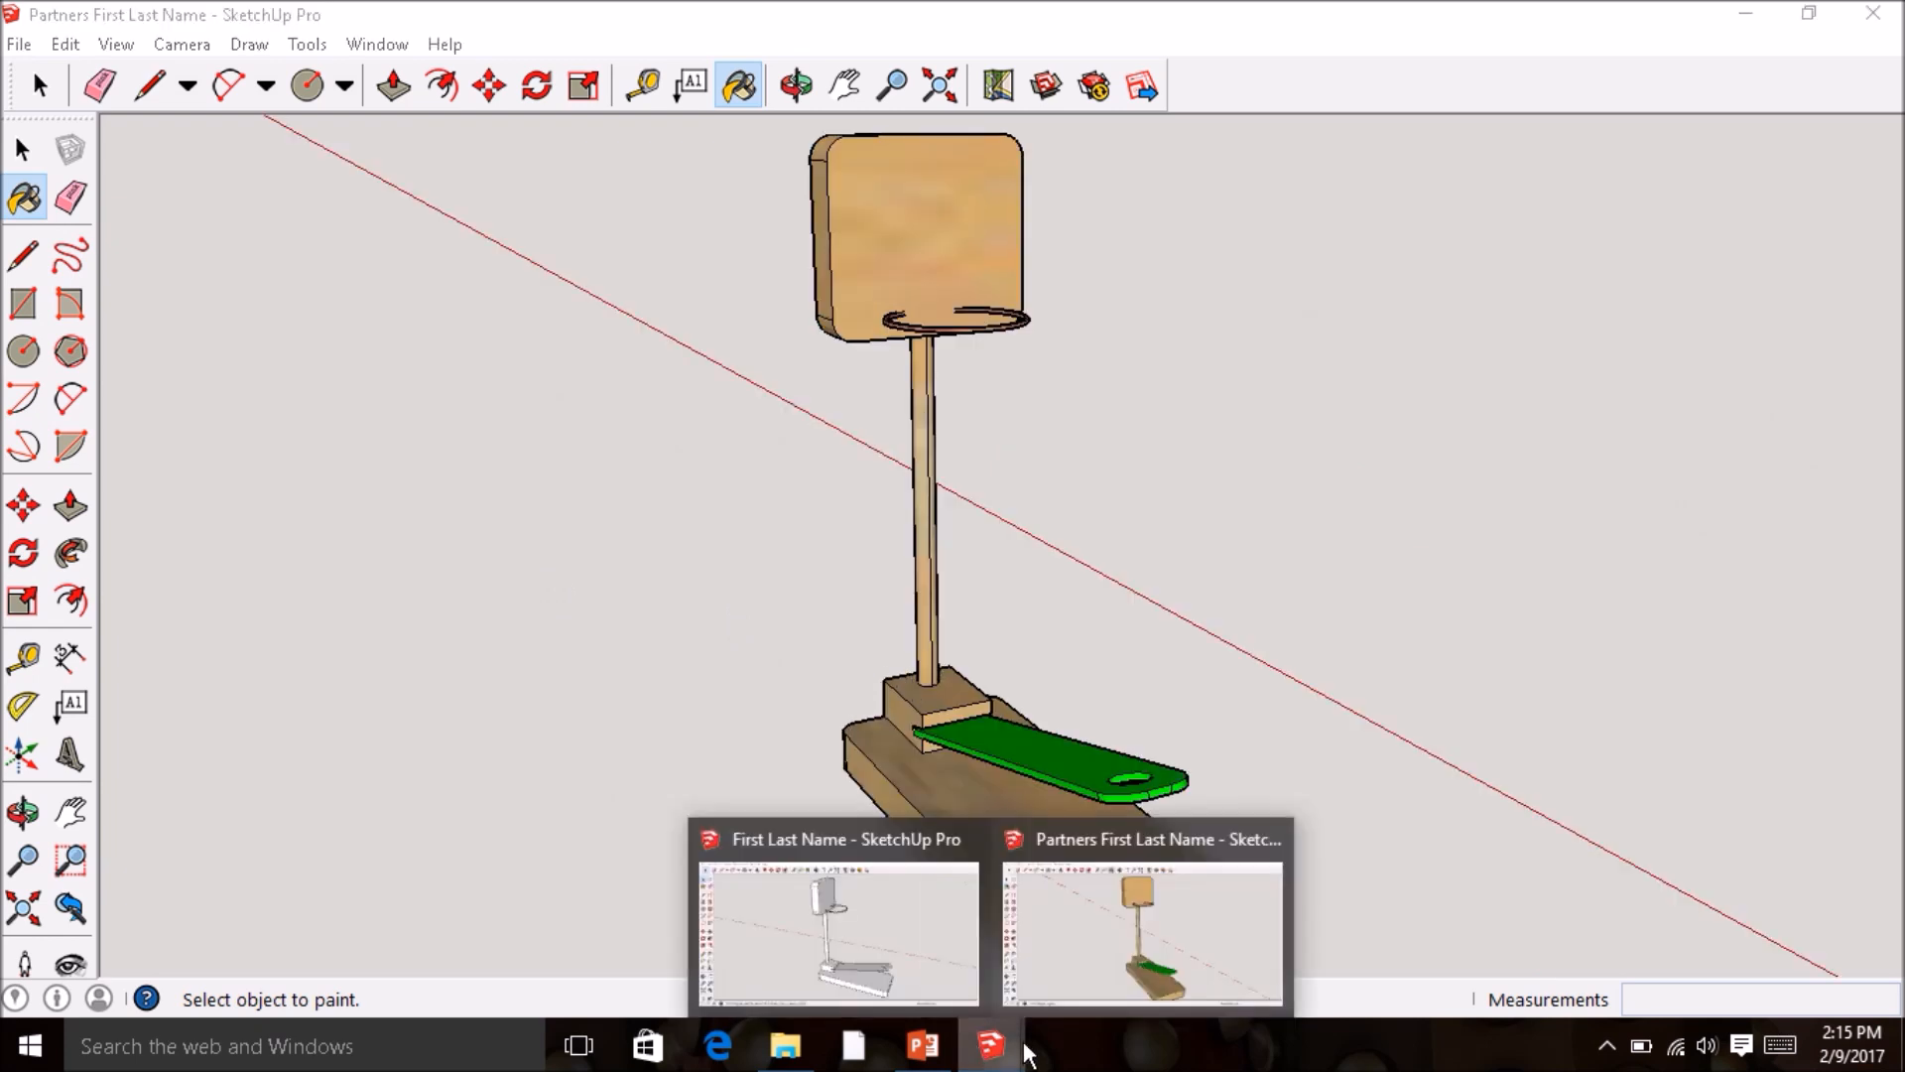
{"action": "left_click", "coordinate": [931, 960]}
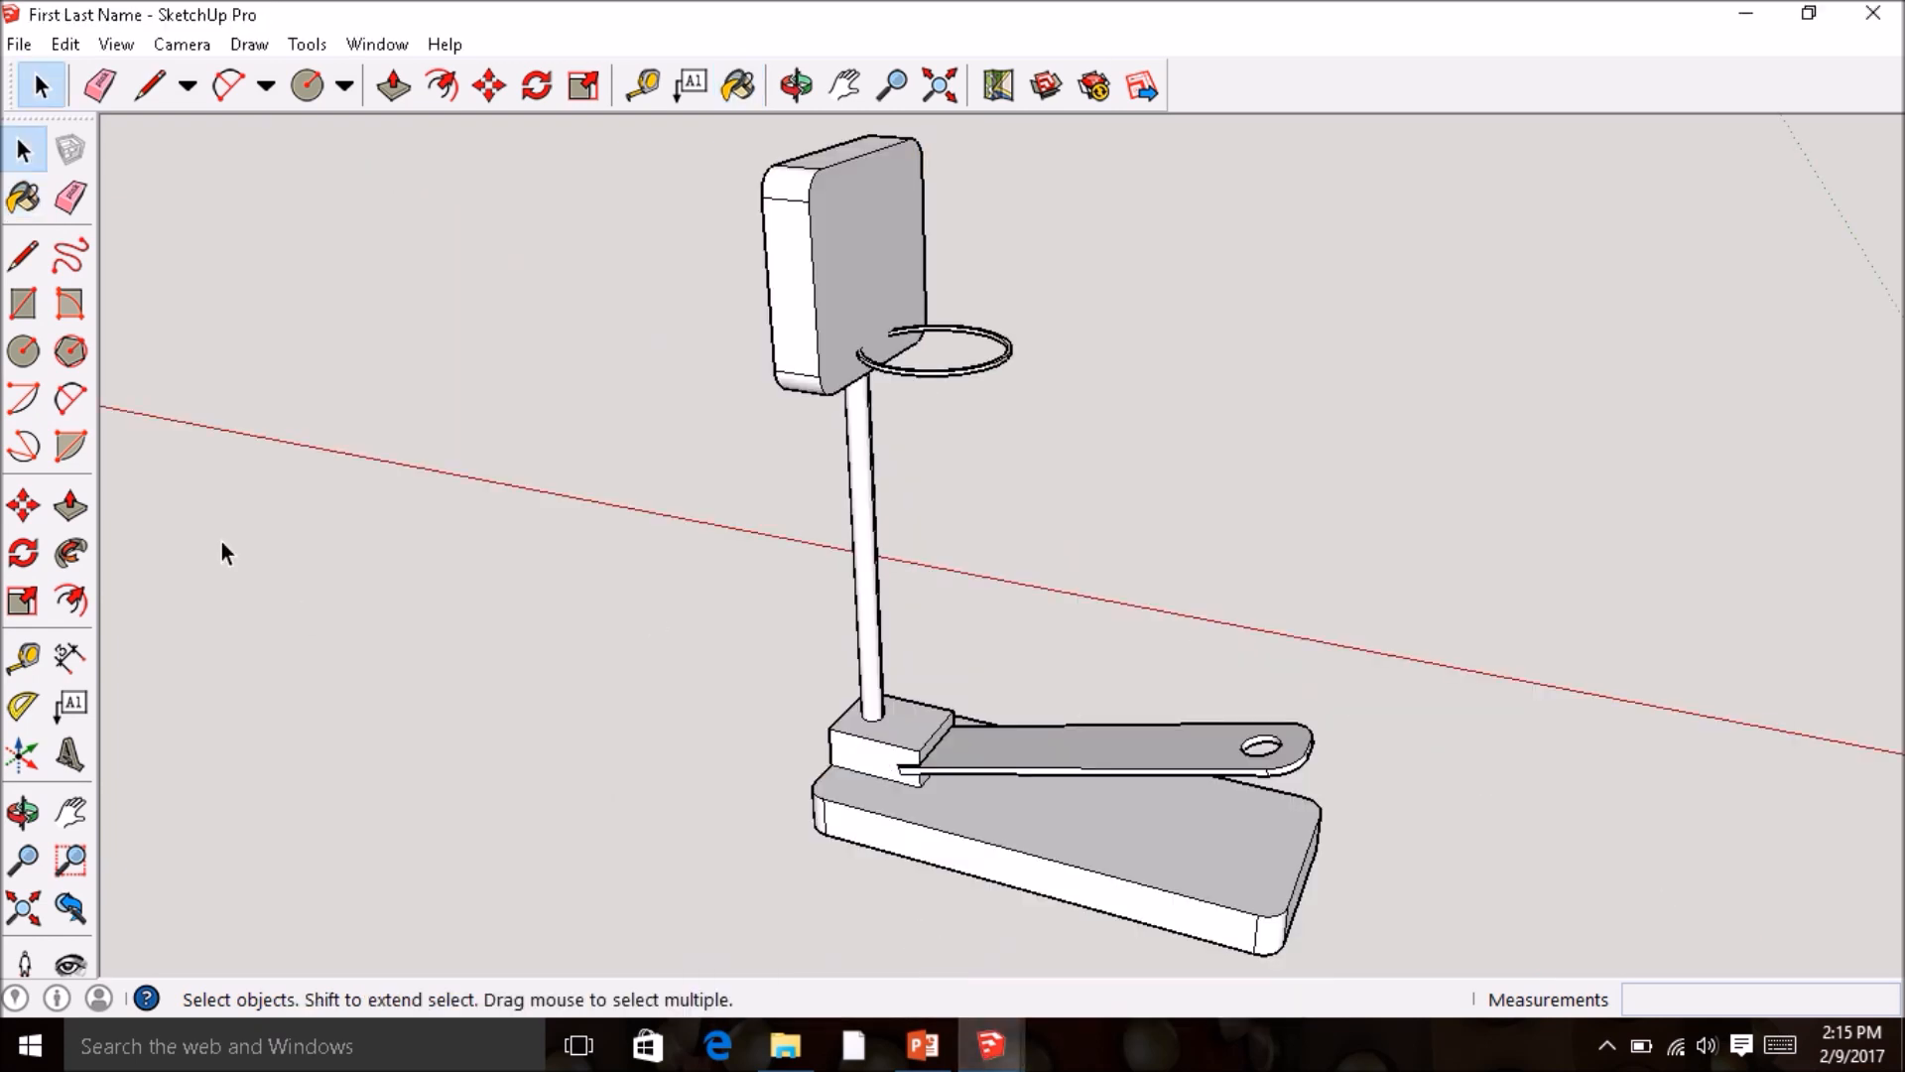
{"action": "left_click", "coordinate": [22, 198]}
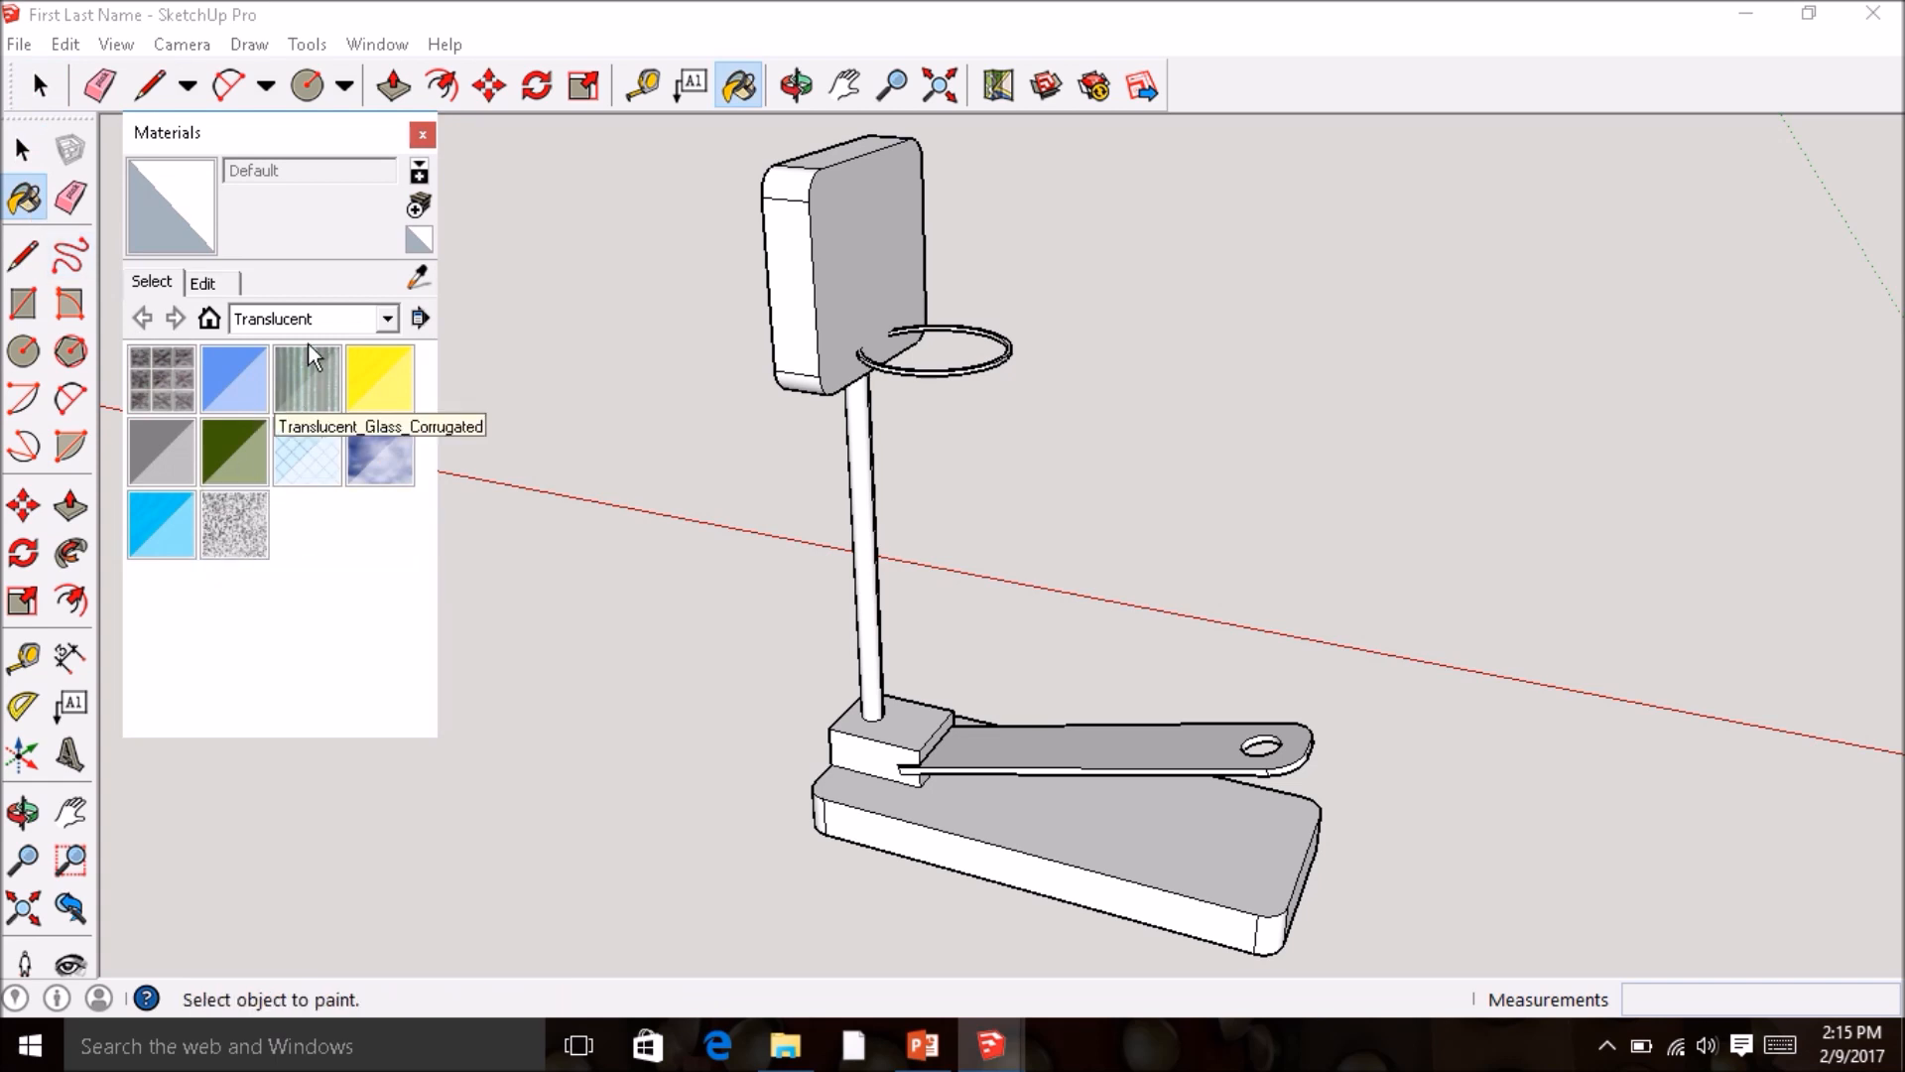
{"action": "left_click", "coordinate": [328, 320]}
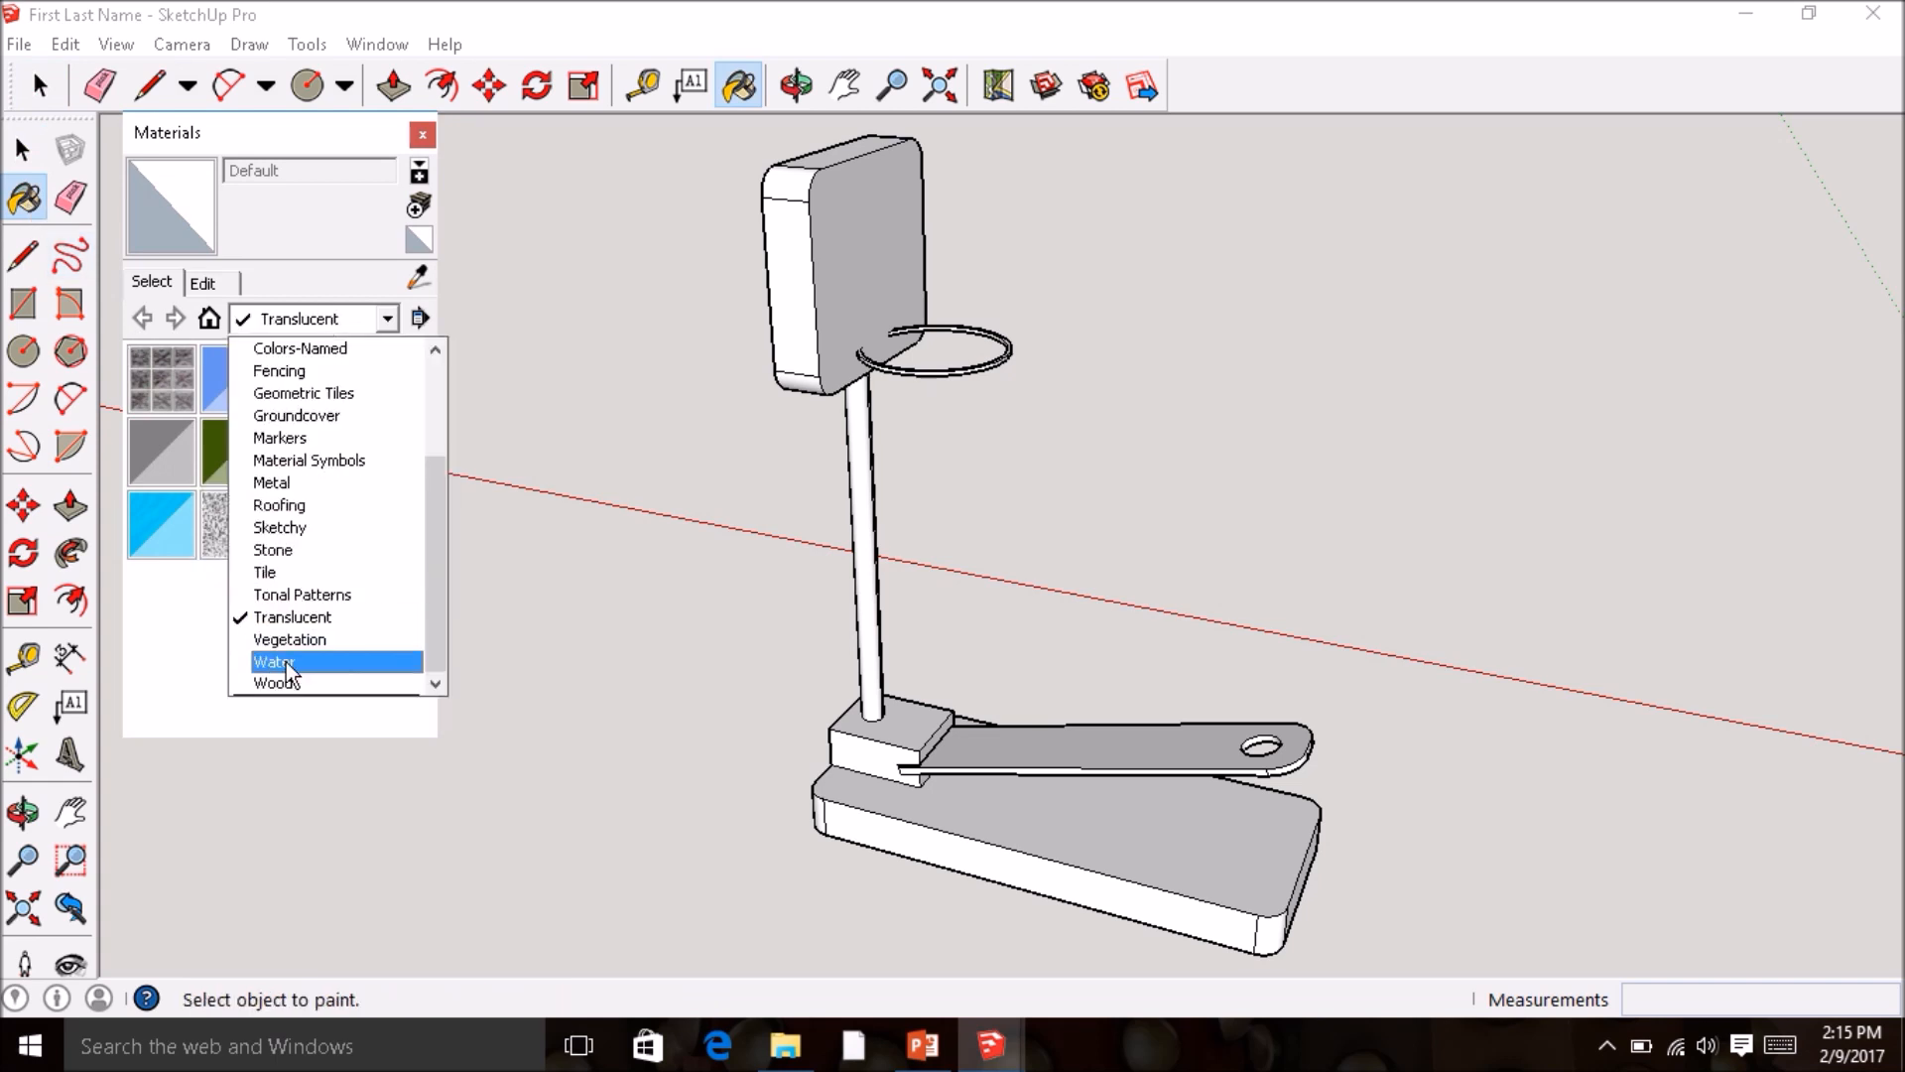
{"action": "left_click", "coordinate": [285, 682]}
{"action": "left_click", "coordinate": [383, 463]}
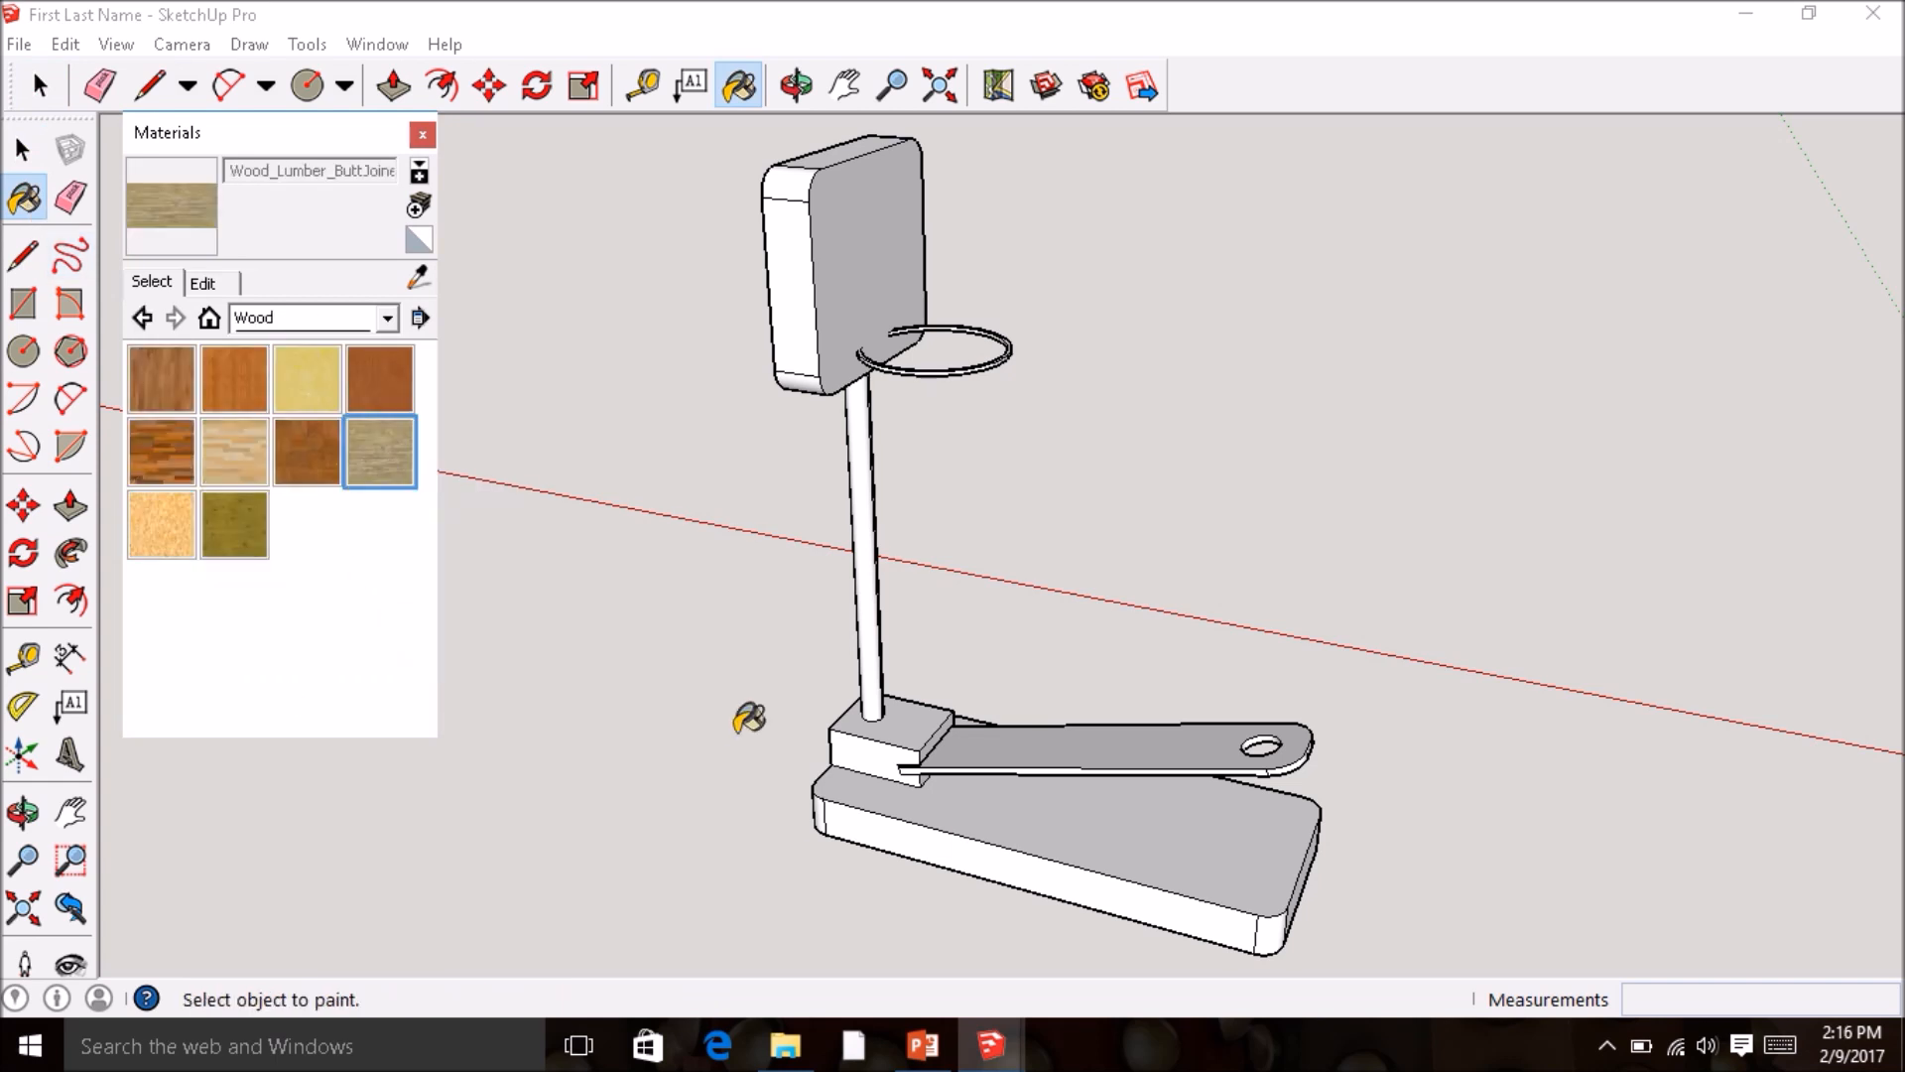
{"action": "left_click", "coordinate": [924, 830]}
{"action": "left_click", "coordinate": [876, 789]}
- Paint the base's rounded corner, the block's side and top, and the adjoining post face with Wood_Lumber_ButtJoined
{"action": "middle_click_drag", "start_coordinate": [833, 820], "coordinate": [1109, 943]}
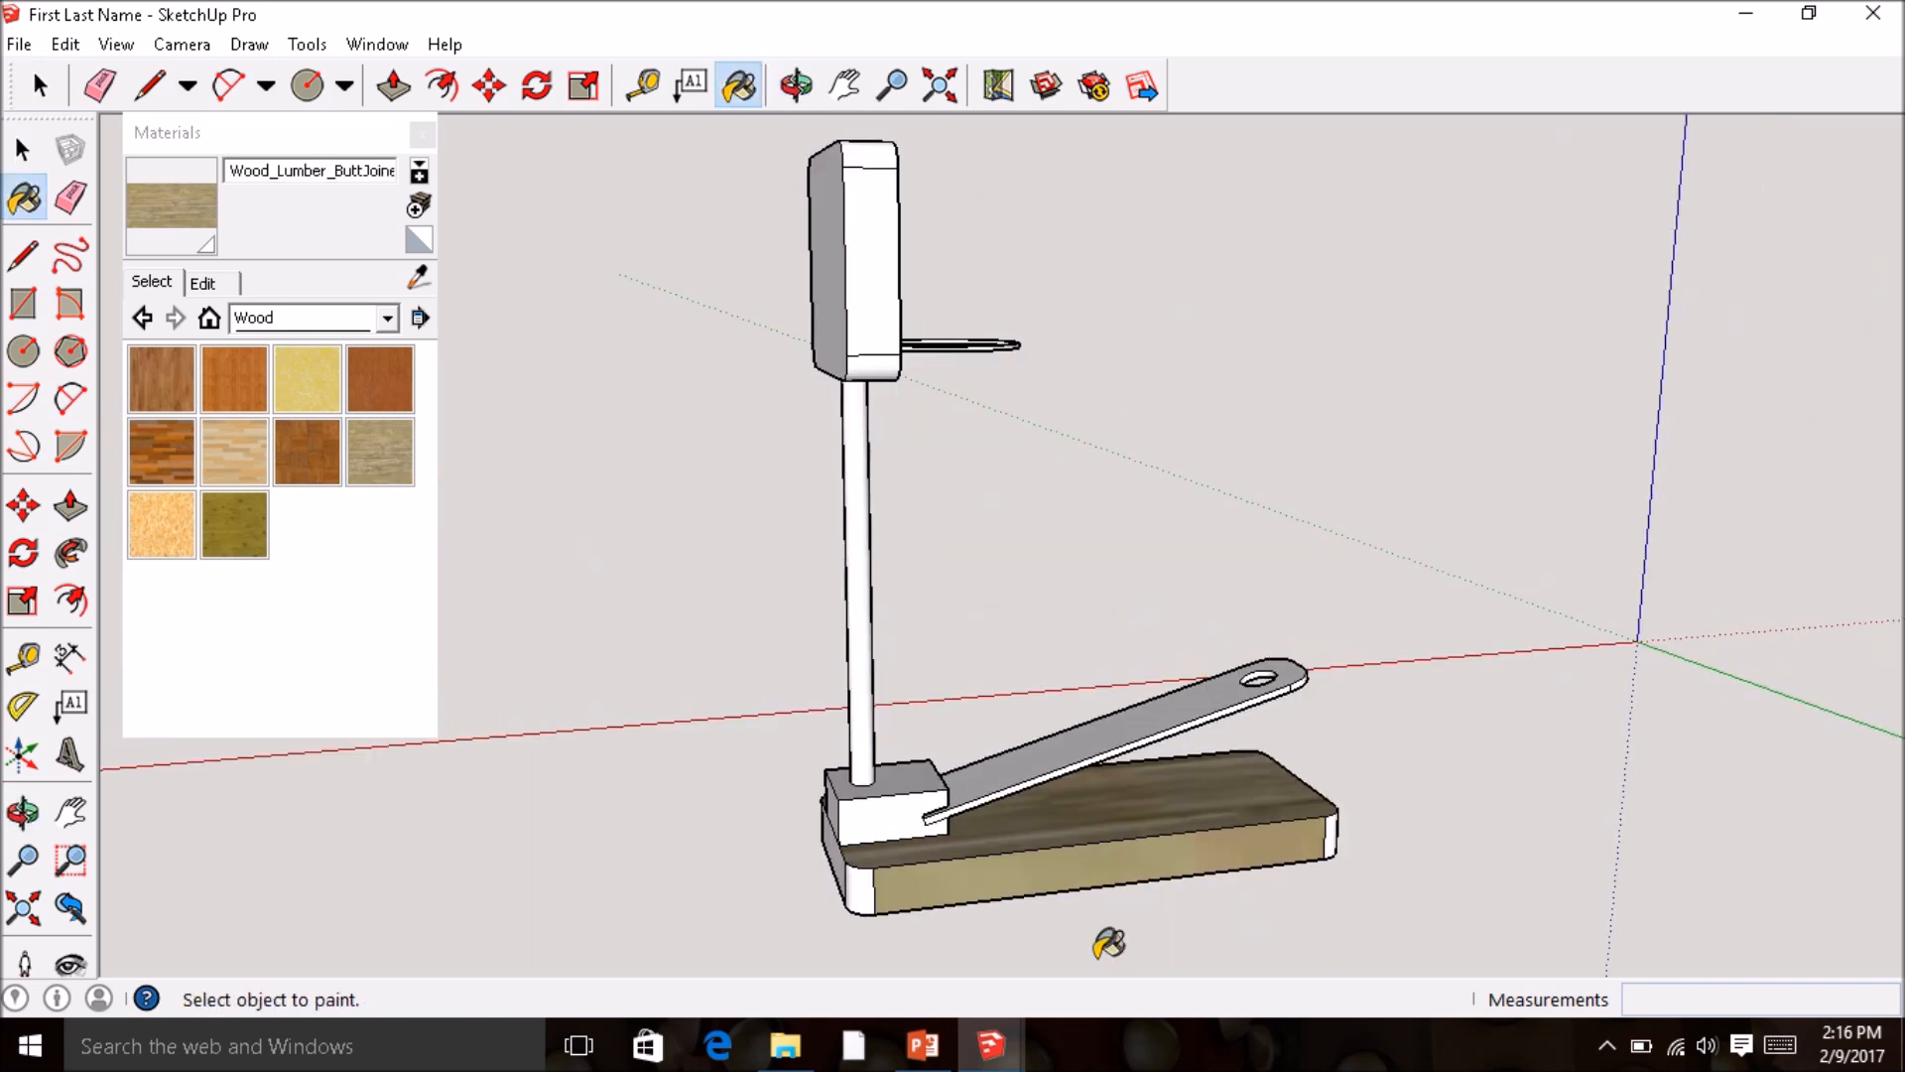
{"action": "left_click", "coordinate": [861, 898]}
{"action": "left_click", "coordinate": [882, 810]}
{"action": "left_click", "coordinate": [885, 788]}
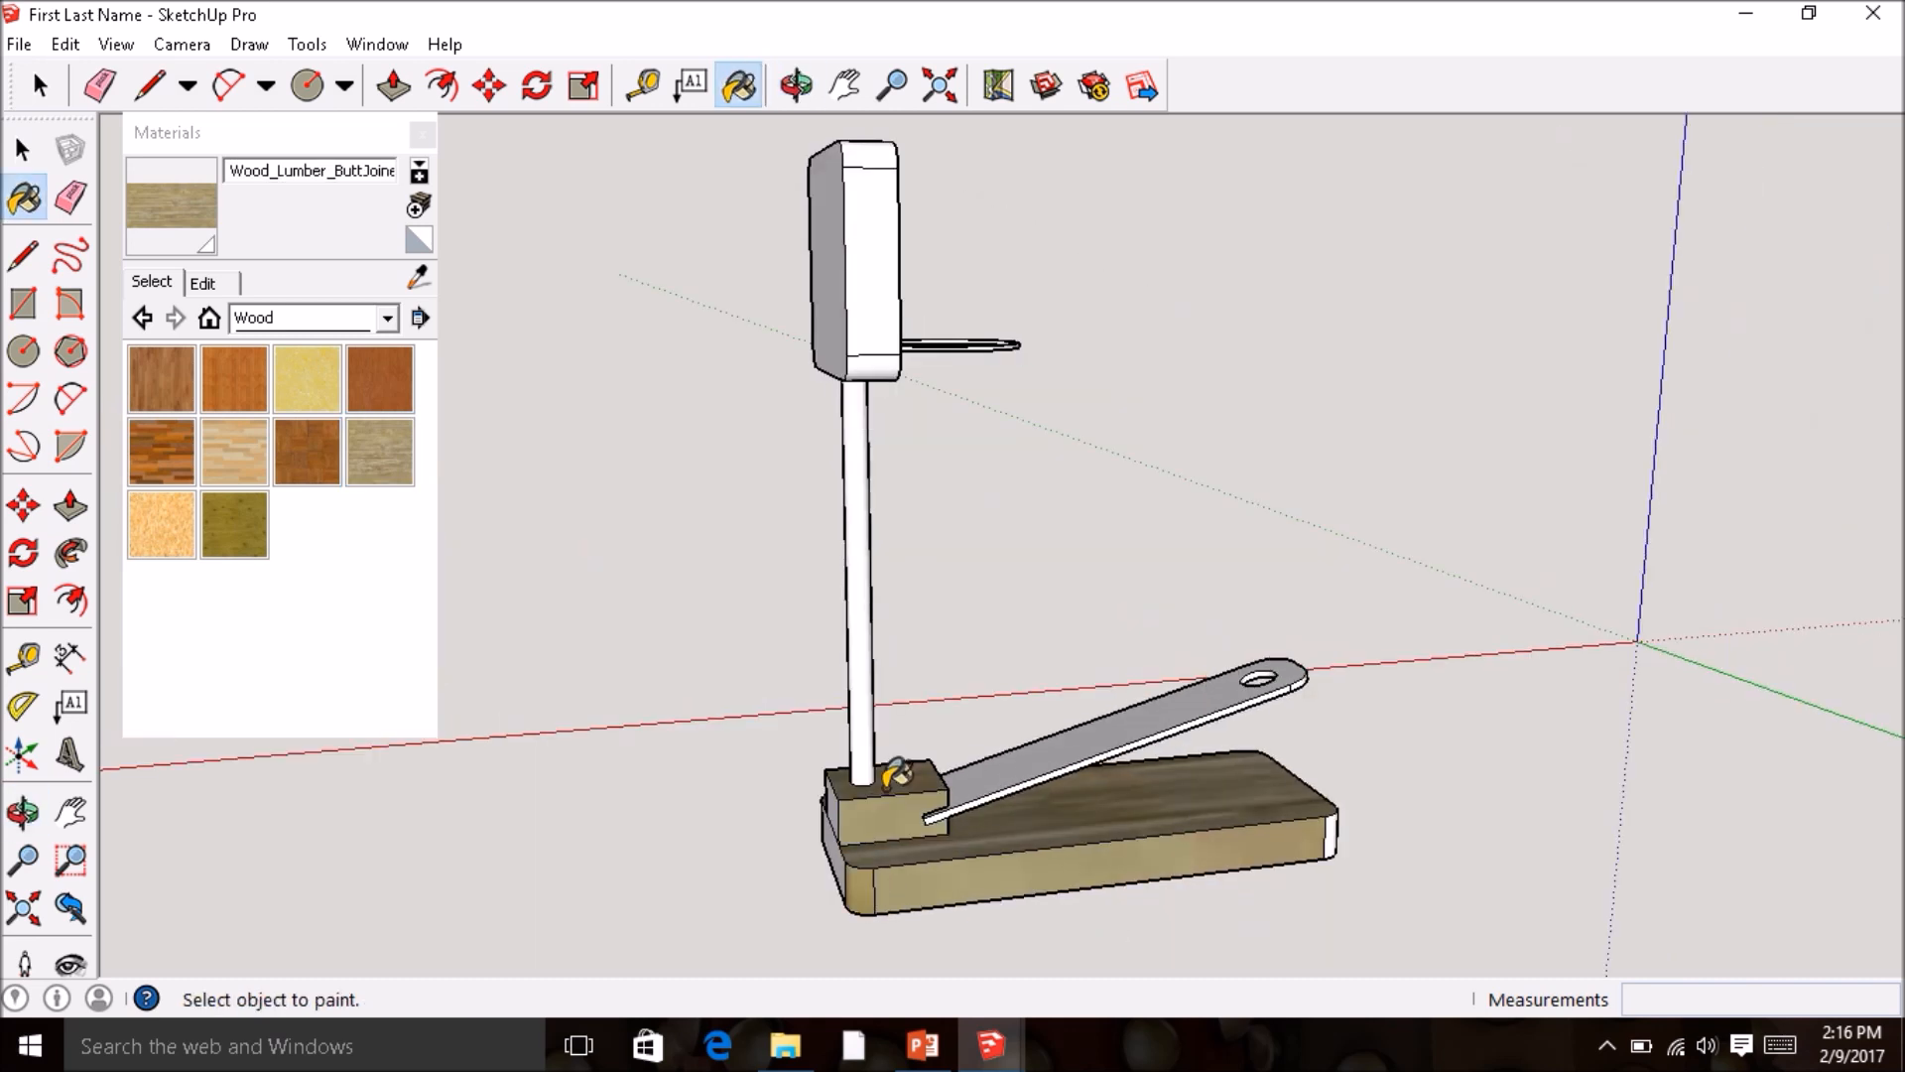
{"action": "left_click", "coordinate": [863, 751]}
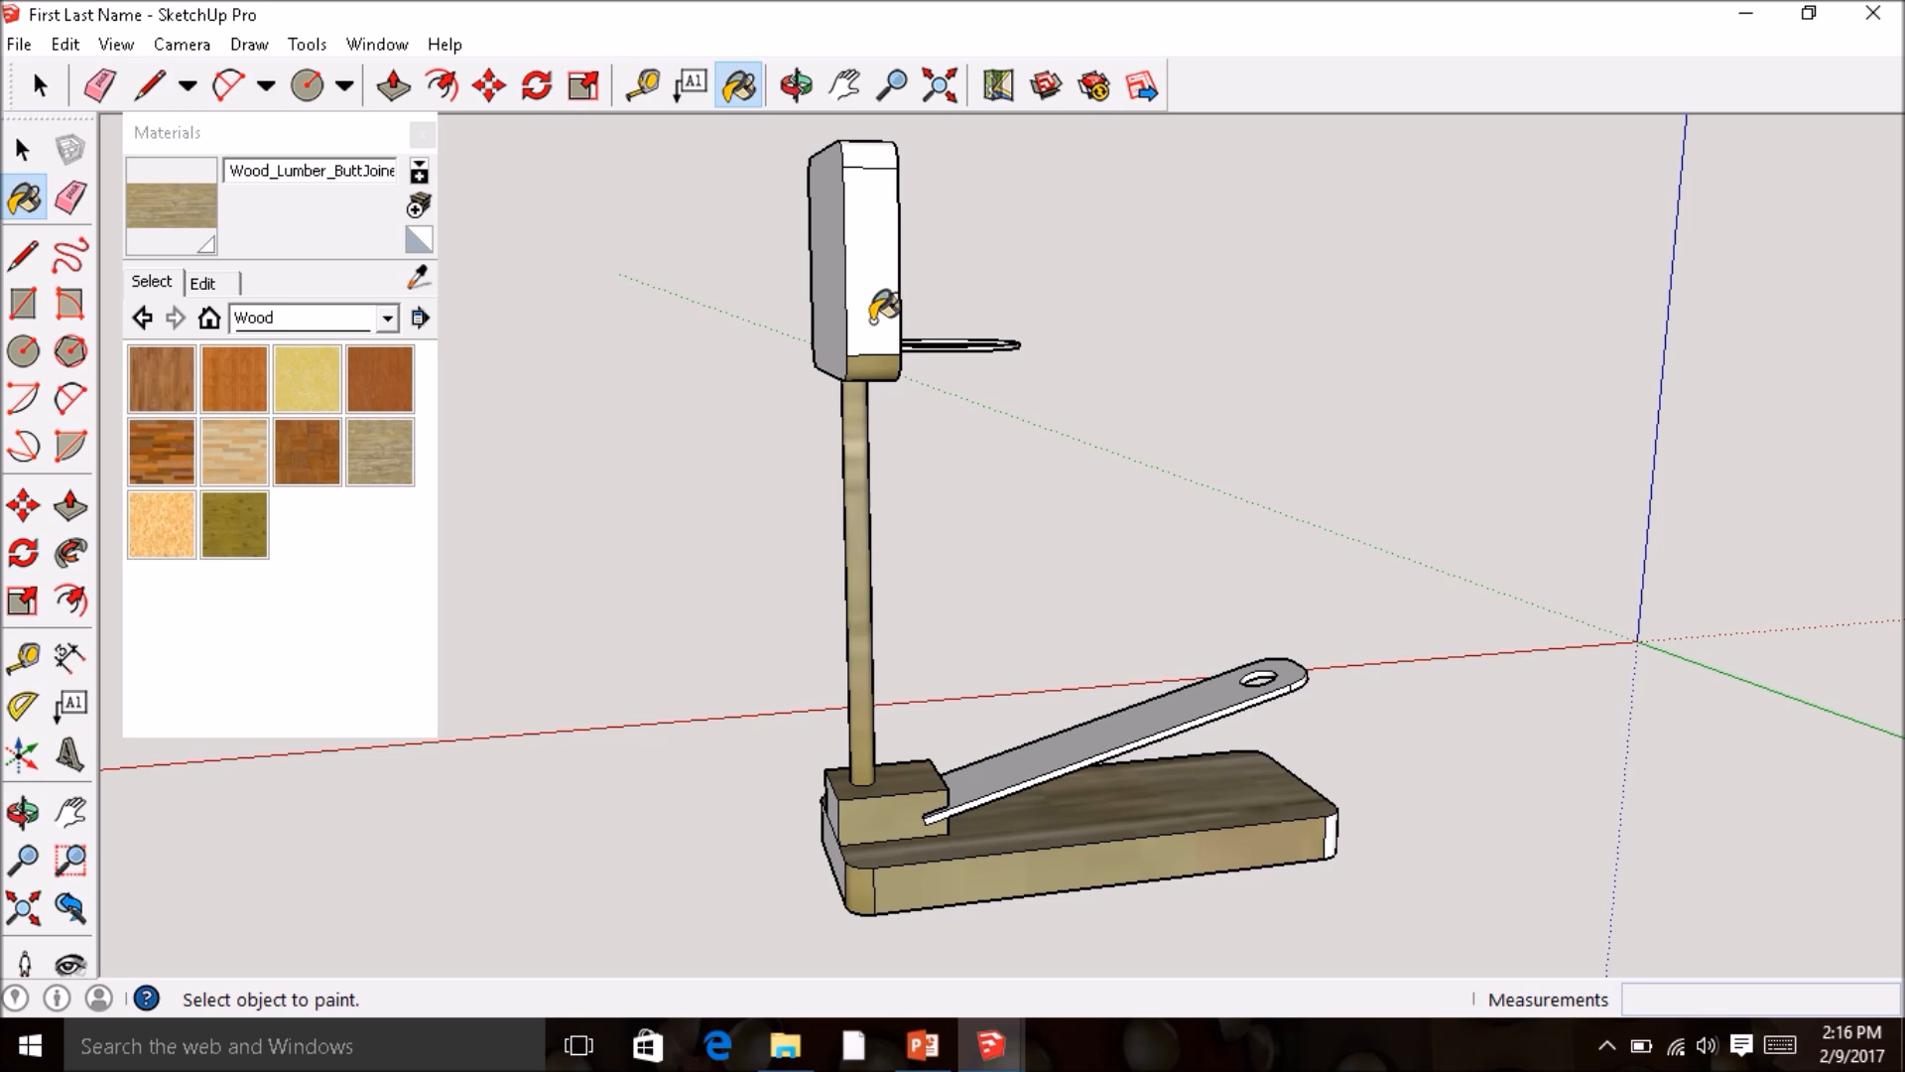
- Paint the backboard's side edge, upper corner and back face with Wood_Lumber_ButtJoined
{"action": "left_click", "coordinate": [883, 276]}
{"action": "left_click", "coordinate": [870, 159]}
{"action": "left_click", "coordinate": [829, 210]}
- Paint the block's back face and the base's remaining side, end and corner faces with Wood_Lumber_ButtJoined
{"action": "middle_click_drag", "start_coordinate": [808, 238], "coordinate": [1171, 249]}
{"action": "middle_click_drag", "start_coordinate": [1028, 264], "coordinate": [1087, 198]}
{"action": "mouse_move", "coordinate": [933, 305]}
{"action": "middle_mouse_down"}
{"action": "mouse_move", "coordinate": [1004, 289]}
{"action": "mouse_move", "coordinate": [1075, 738]}
{"action": "middle_mouse_up"}
{"action": "left_click", "coordinate": [966, 794]}
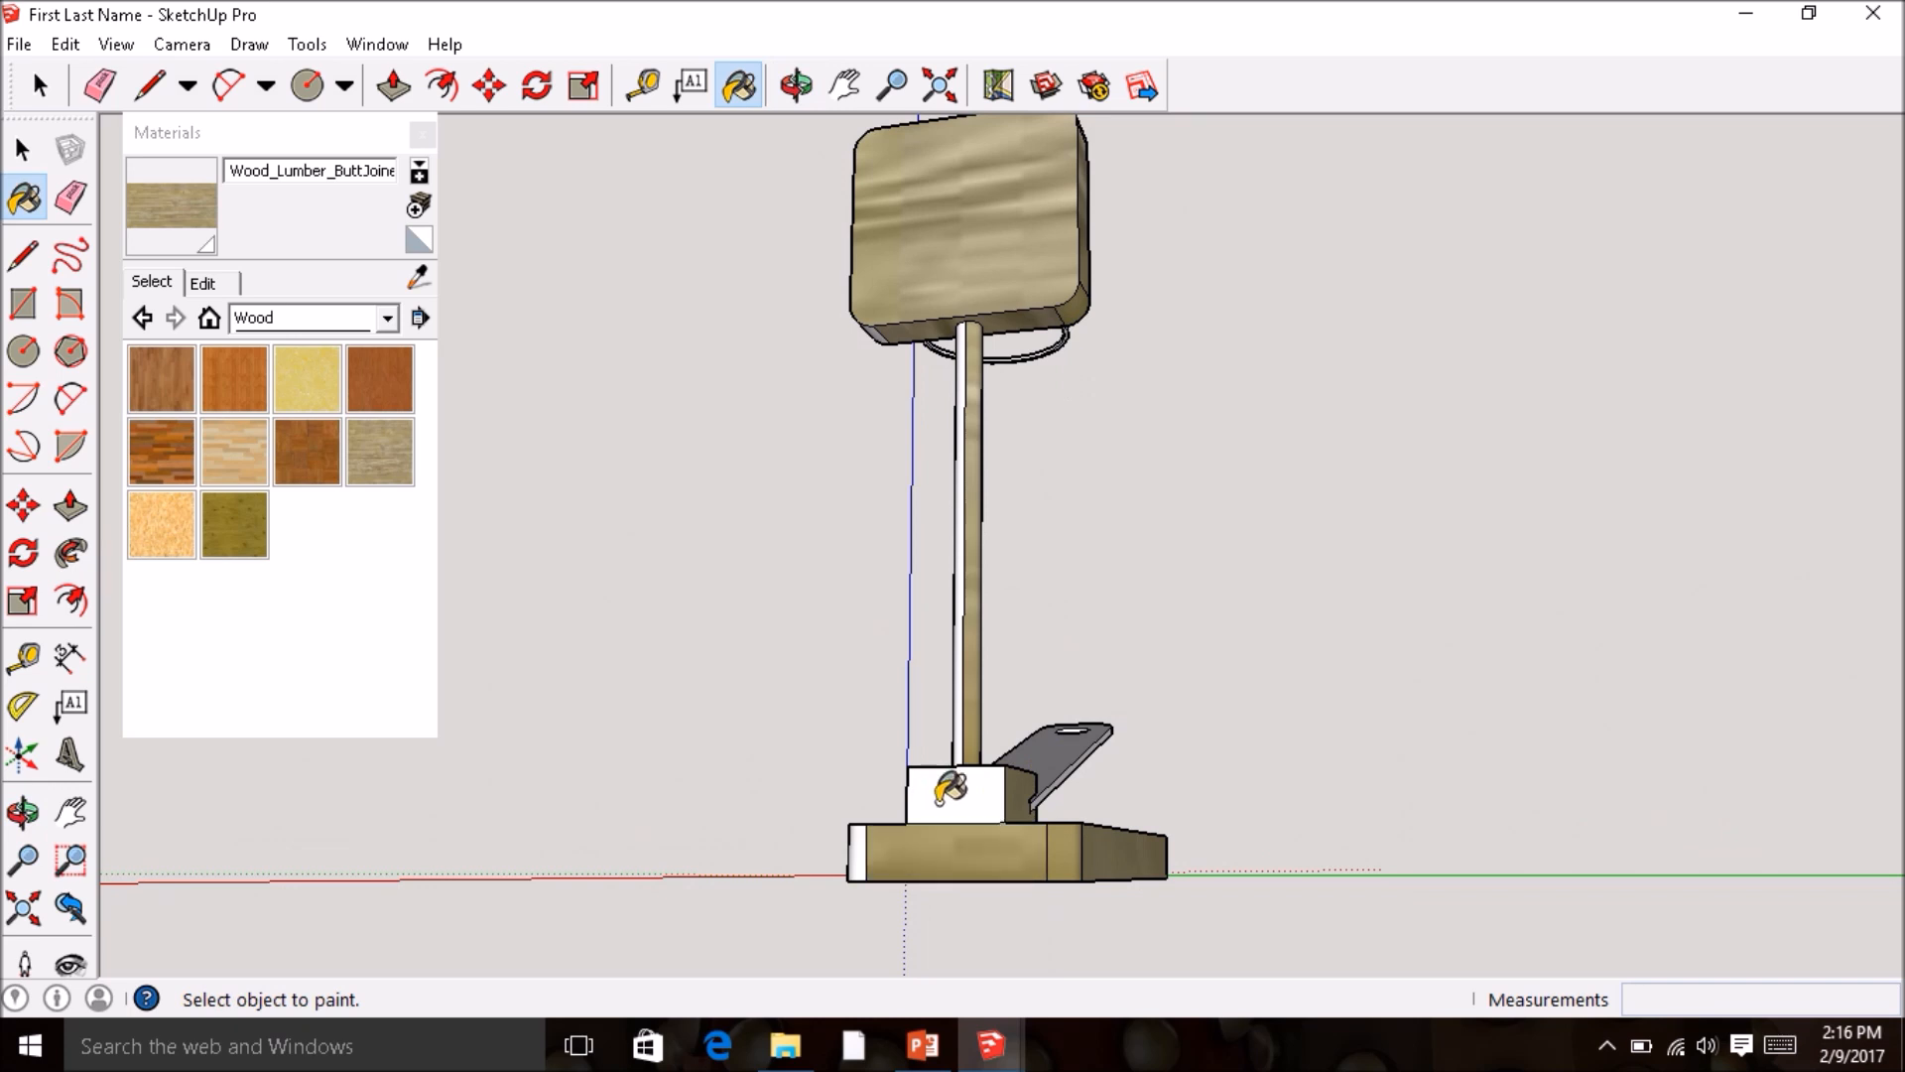
{"action": "middle_click_drag", "start_coordinate": [927, 789], "coordinate": [1008, 863]}
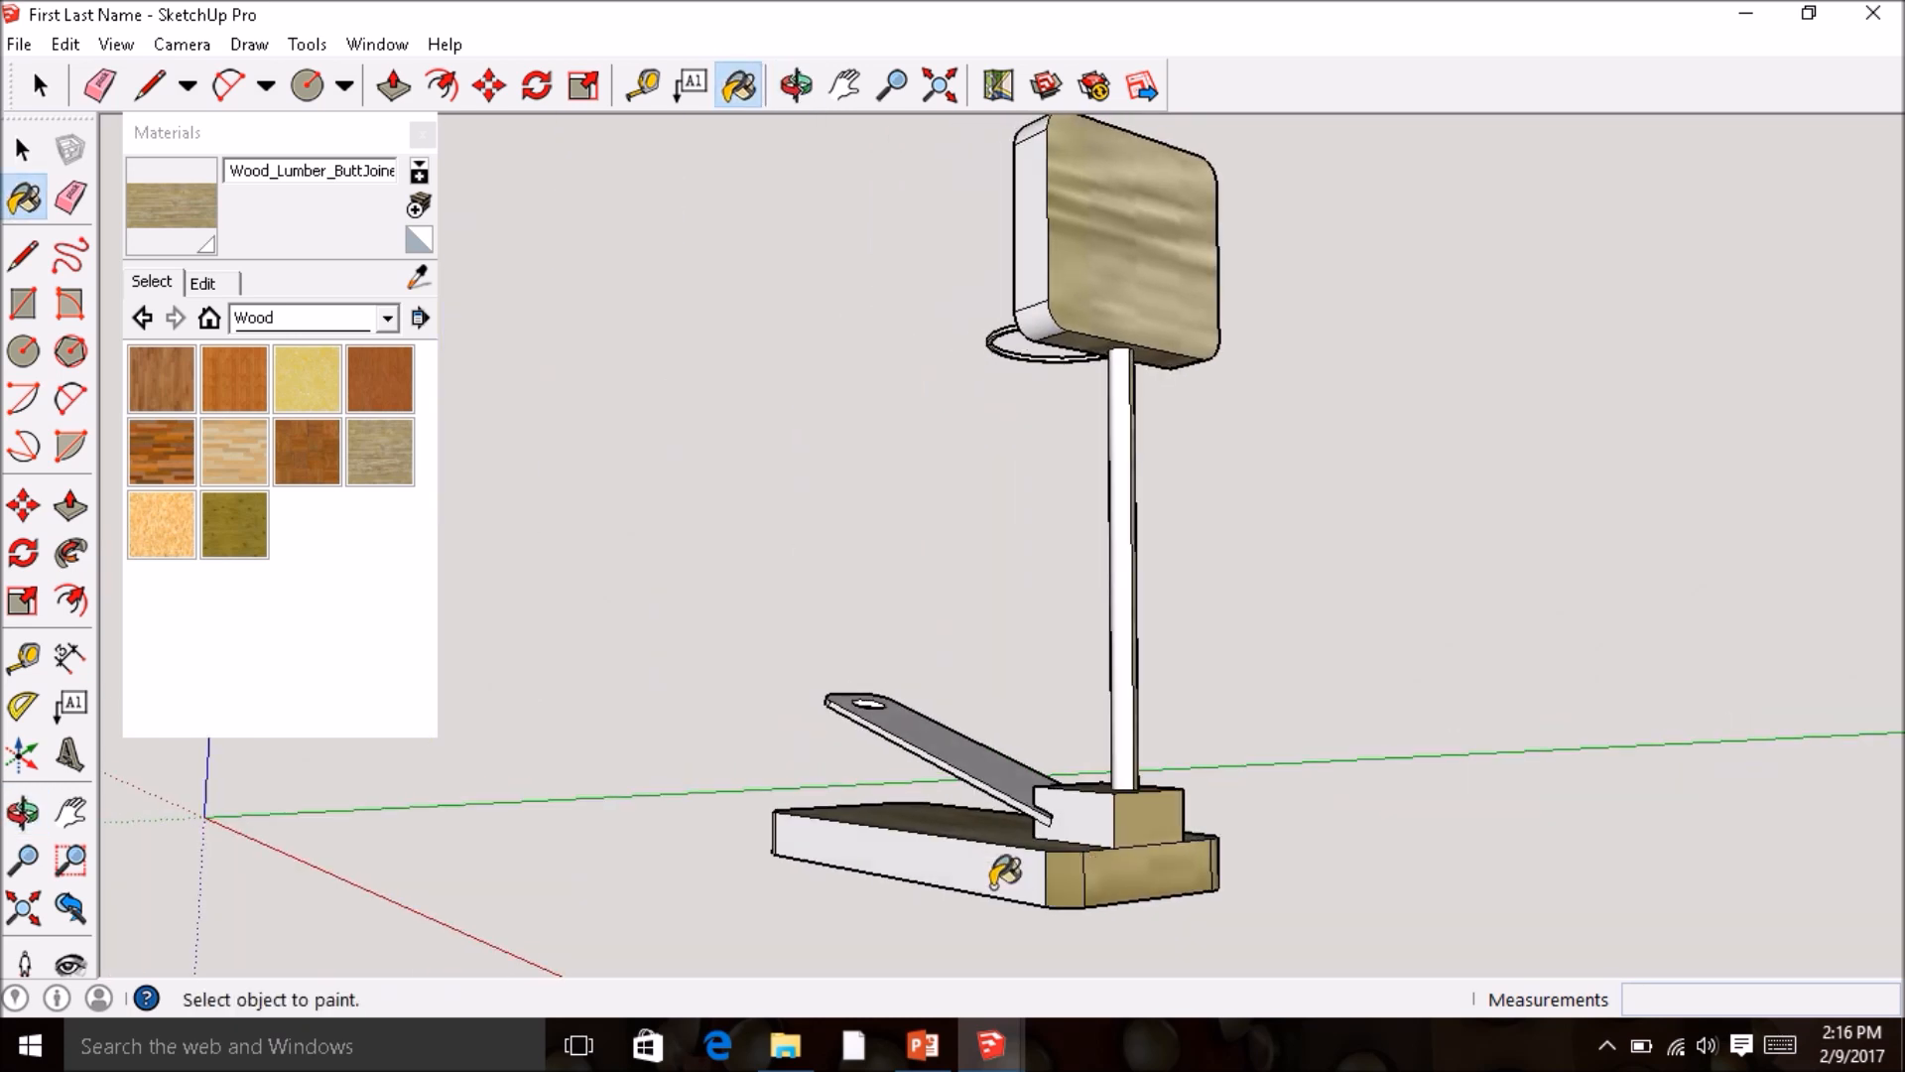
{"action": "left_click", "coordinate": [1008, 864]}
{"action": "mouse_move", "coordinate": [1089, 800]}
{"action": "middle_mouse_down"}
{"action": "mouse_move", "coordinate": [1182, 850]}
{"action": "mouse_move", "coordinate": [702, 867]}
{"action": "middle_mouse_up"}
{"action": "left_click", "coordinate": [769, 911]}
{"action": "middle_click_drag", "start_coordinate": [843, 913], "coordinate": [988, 825]}
{"action": "left_click", "coordinate": [1016, 714]}
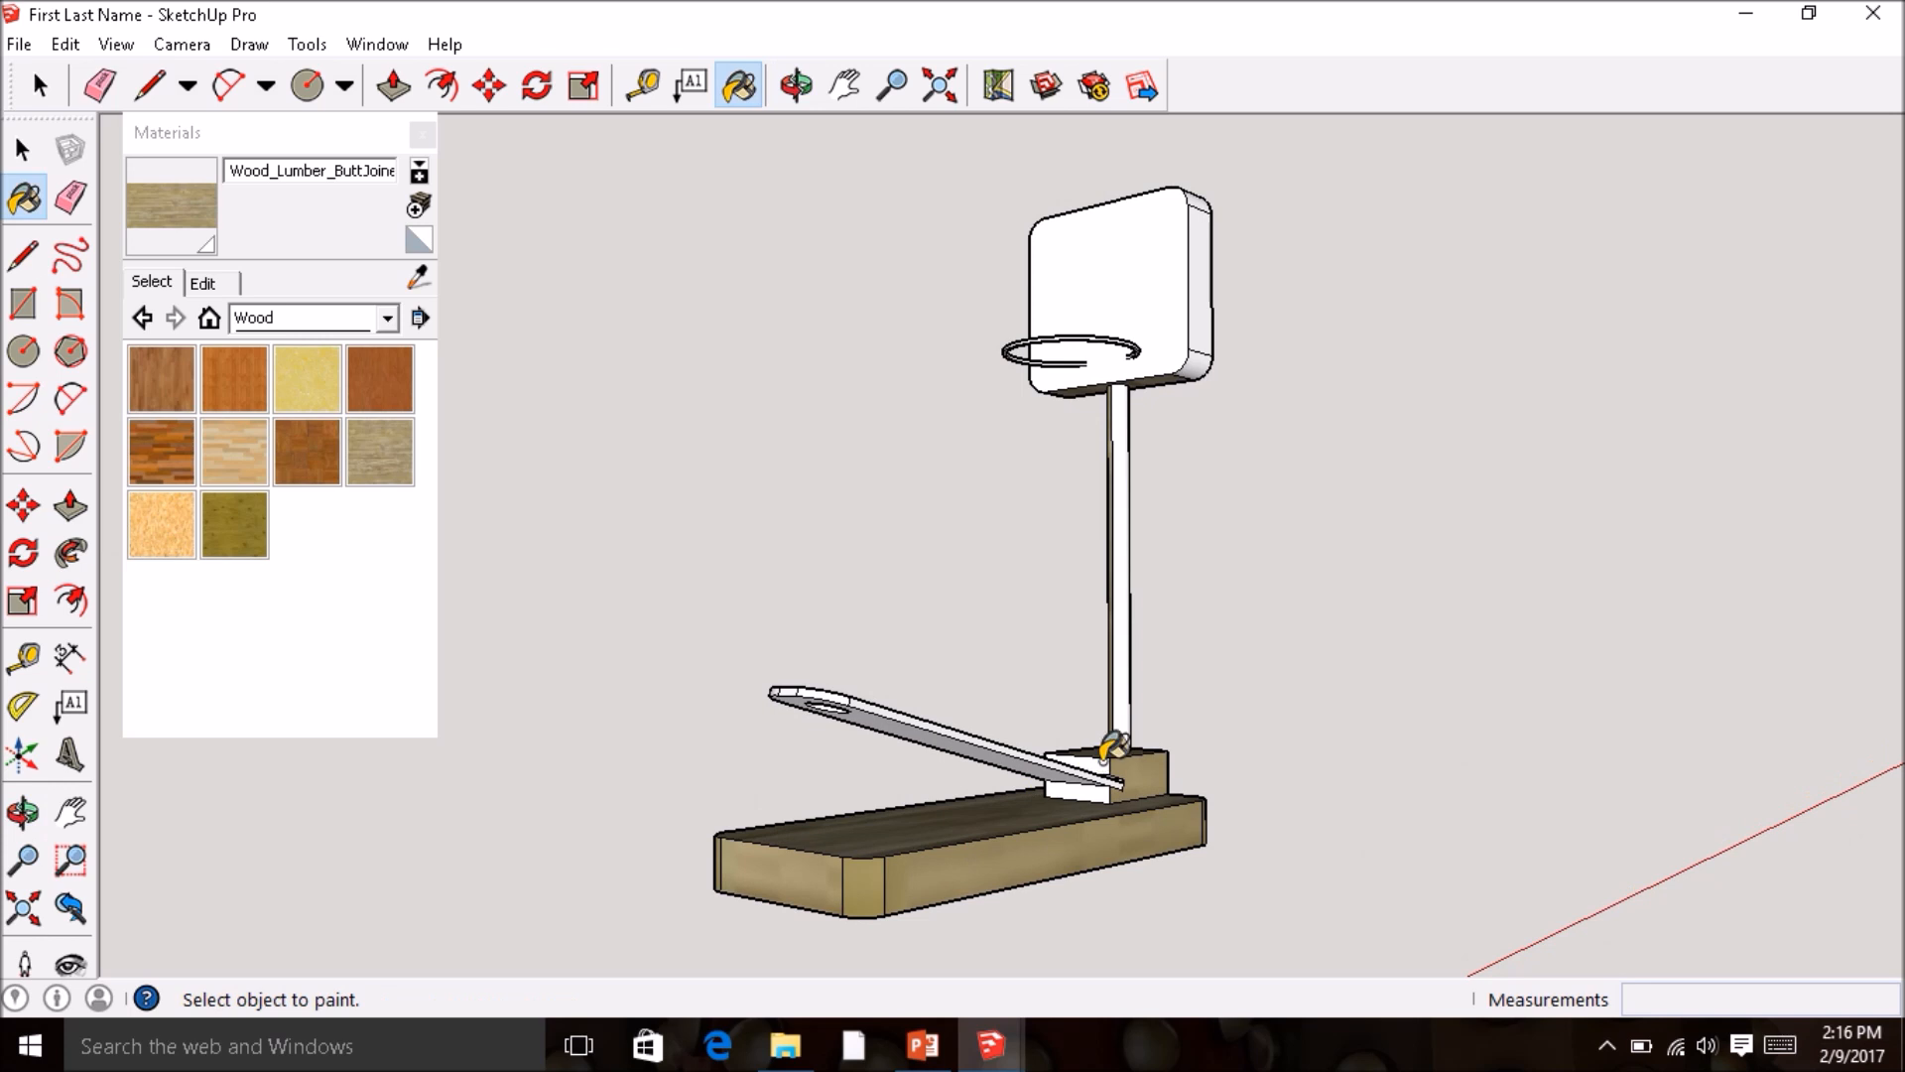
- Paint the block's faces around the lever, the lever slot's inner face and the post's unpainted face with Wood_Lumber_ButtJoined
{"action": "scroll", "coordinate": [987, 825], "scroll_direction": "up", "scroll_amount": 5}
{"action": "left_click", "coordinate": [1096, 791]}
{"action": "scroll", "coordinate": [1100, 727], "scroll_direction": "up", "scroll_amount": 1}
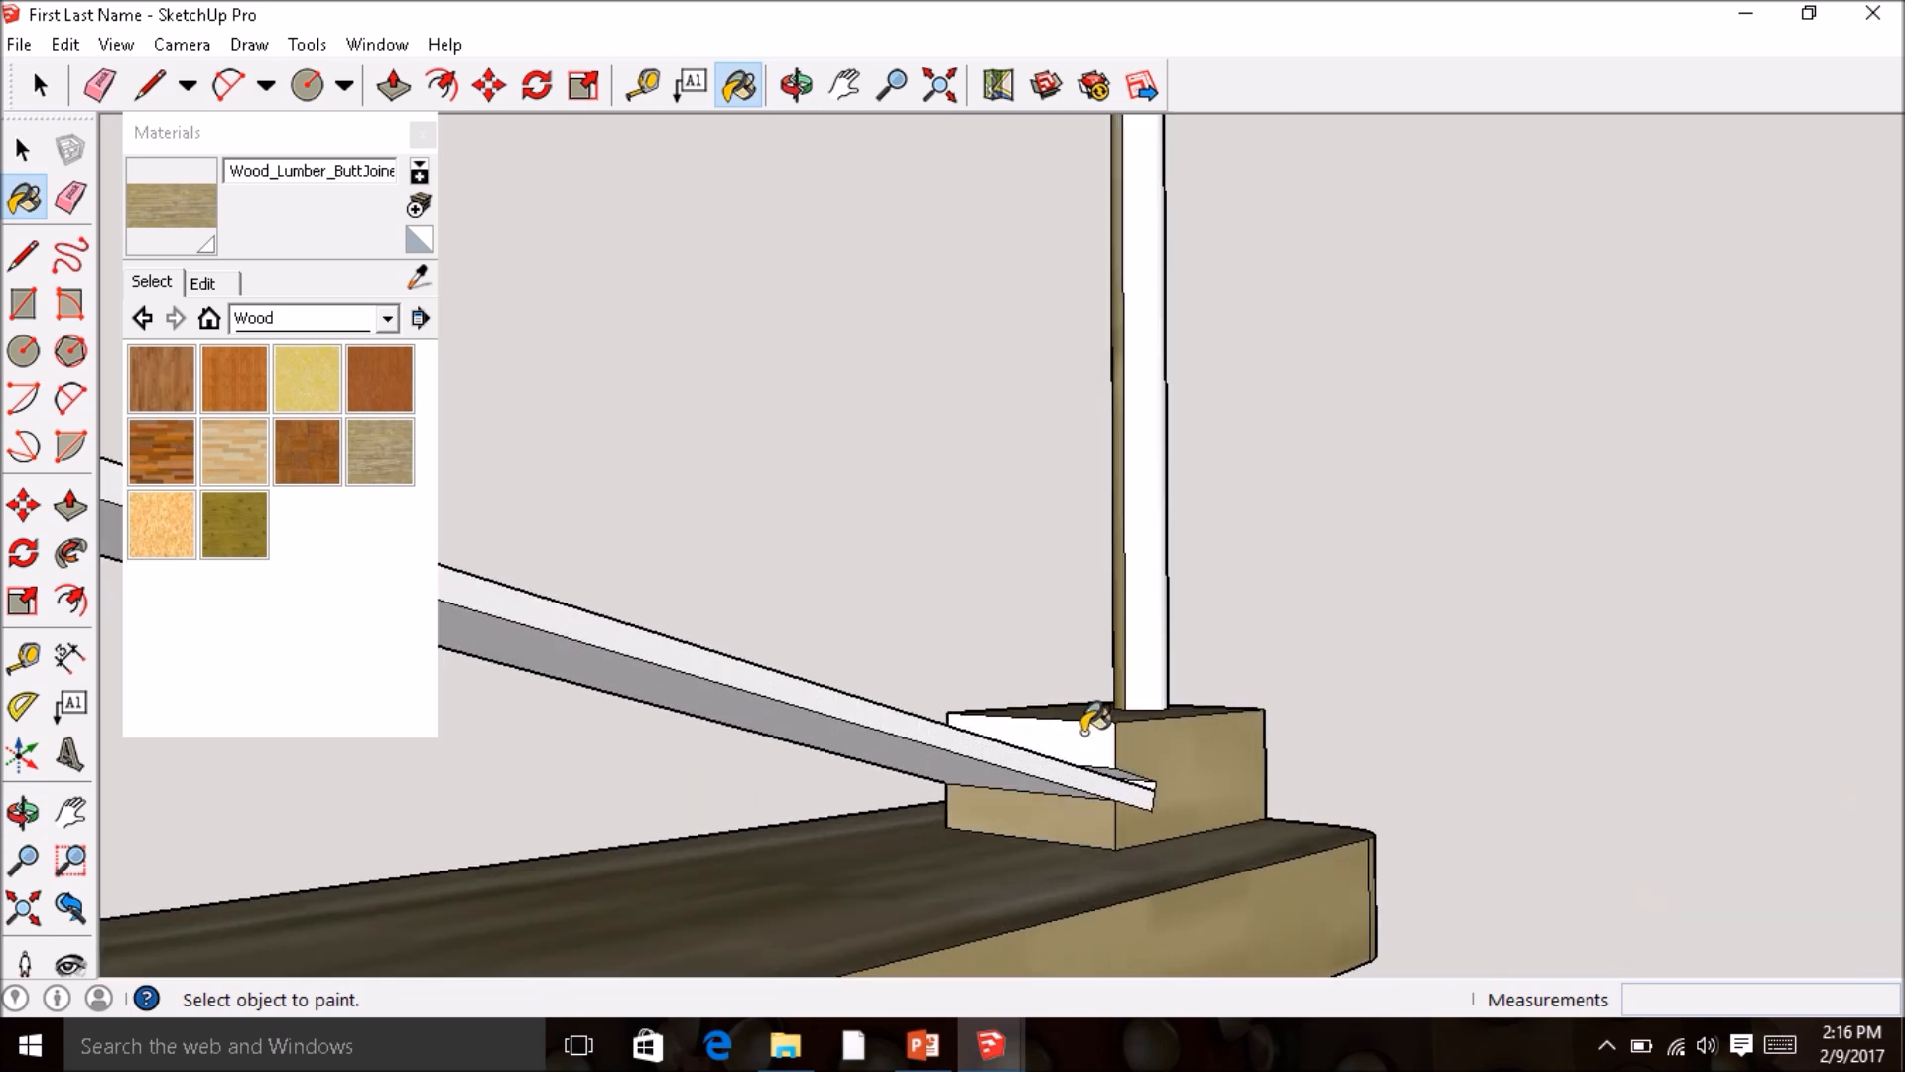
{"action": "left_click", "coordinate": [1100, 766]}
{"action": "scroll", "coordinate": [1120, 764], "scroll_direction": "up", "scroll_amount": 2}
{"action": "middle_click_drag", "start_coordinate": [1120, 764], "coordinate": [1061, 665]}
{"action": "scroll", "coordinate": [1061, 666], "scroll_direction": "up", "scroll_amount": 1}
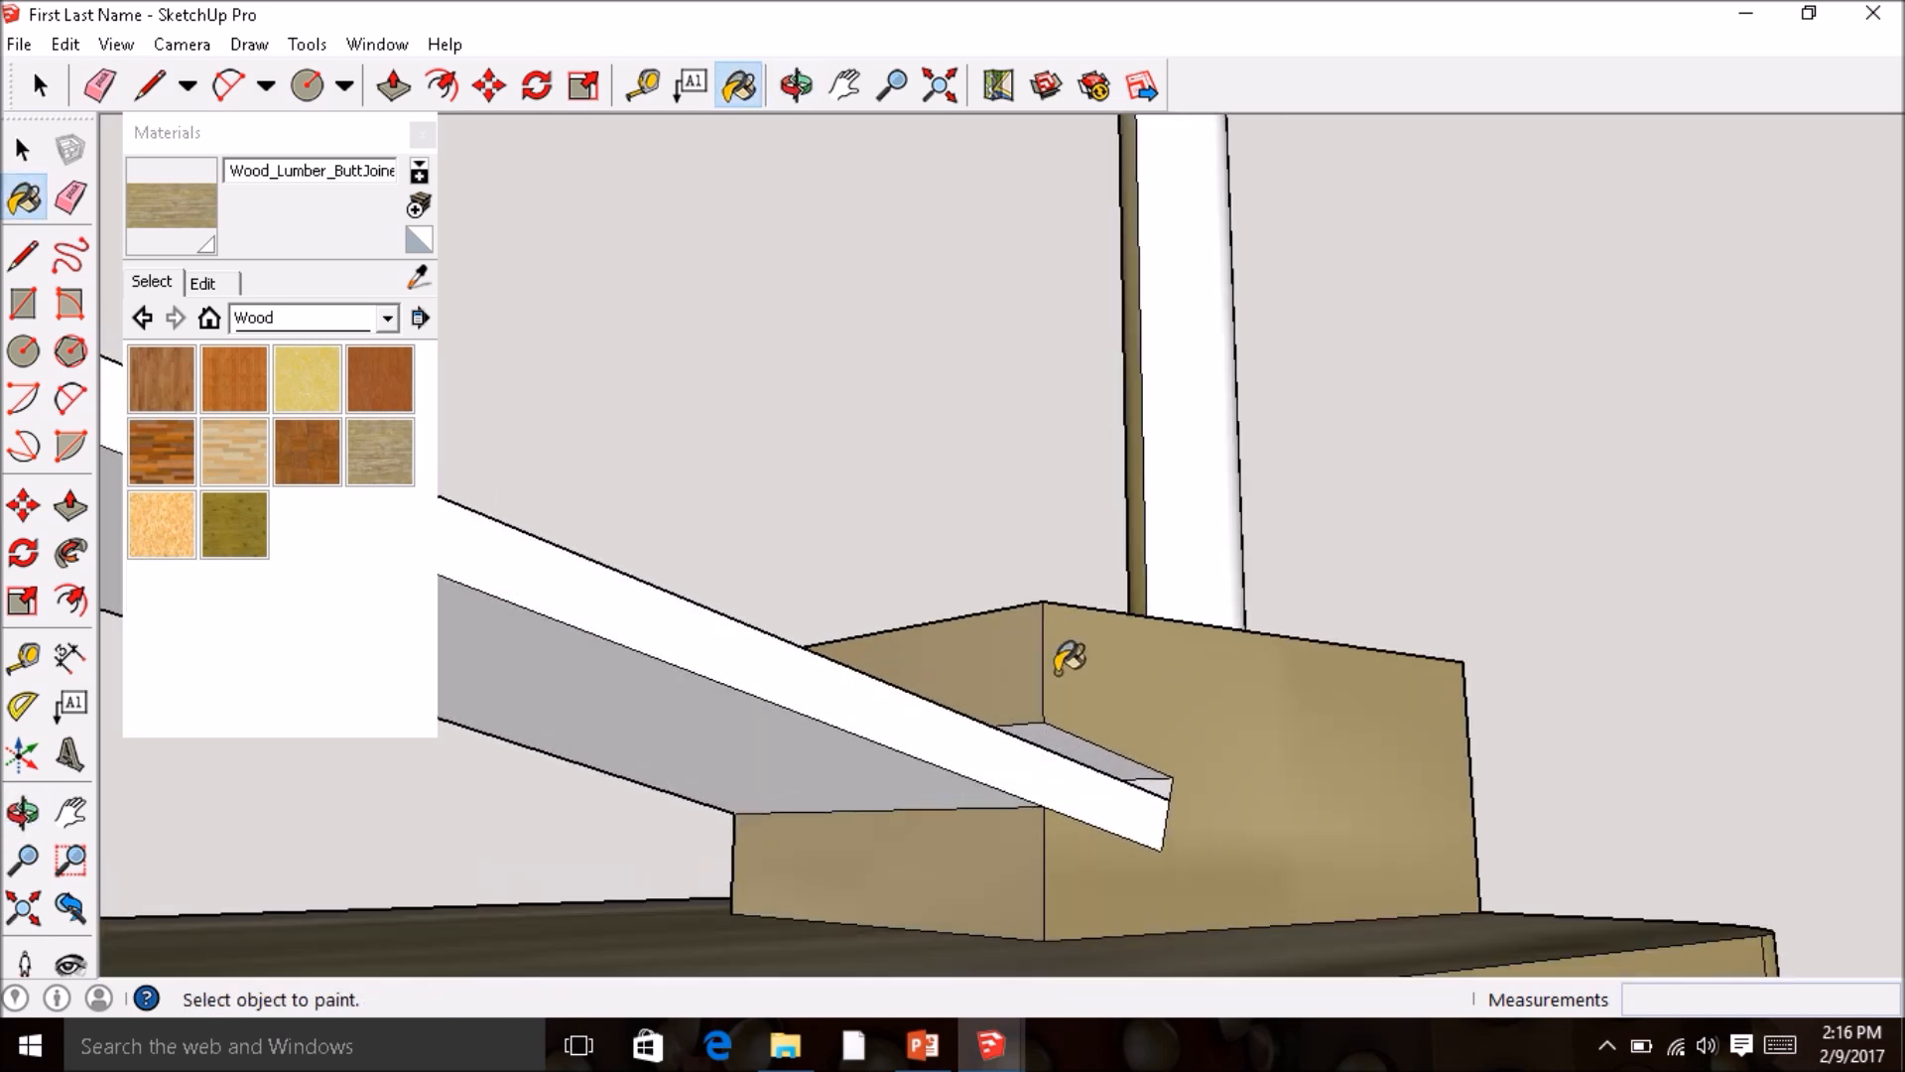
{"action": "left_click", "coordinate": [1072, 738]}
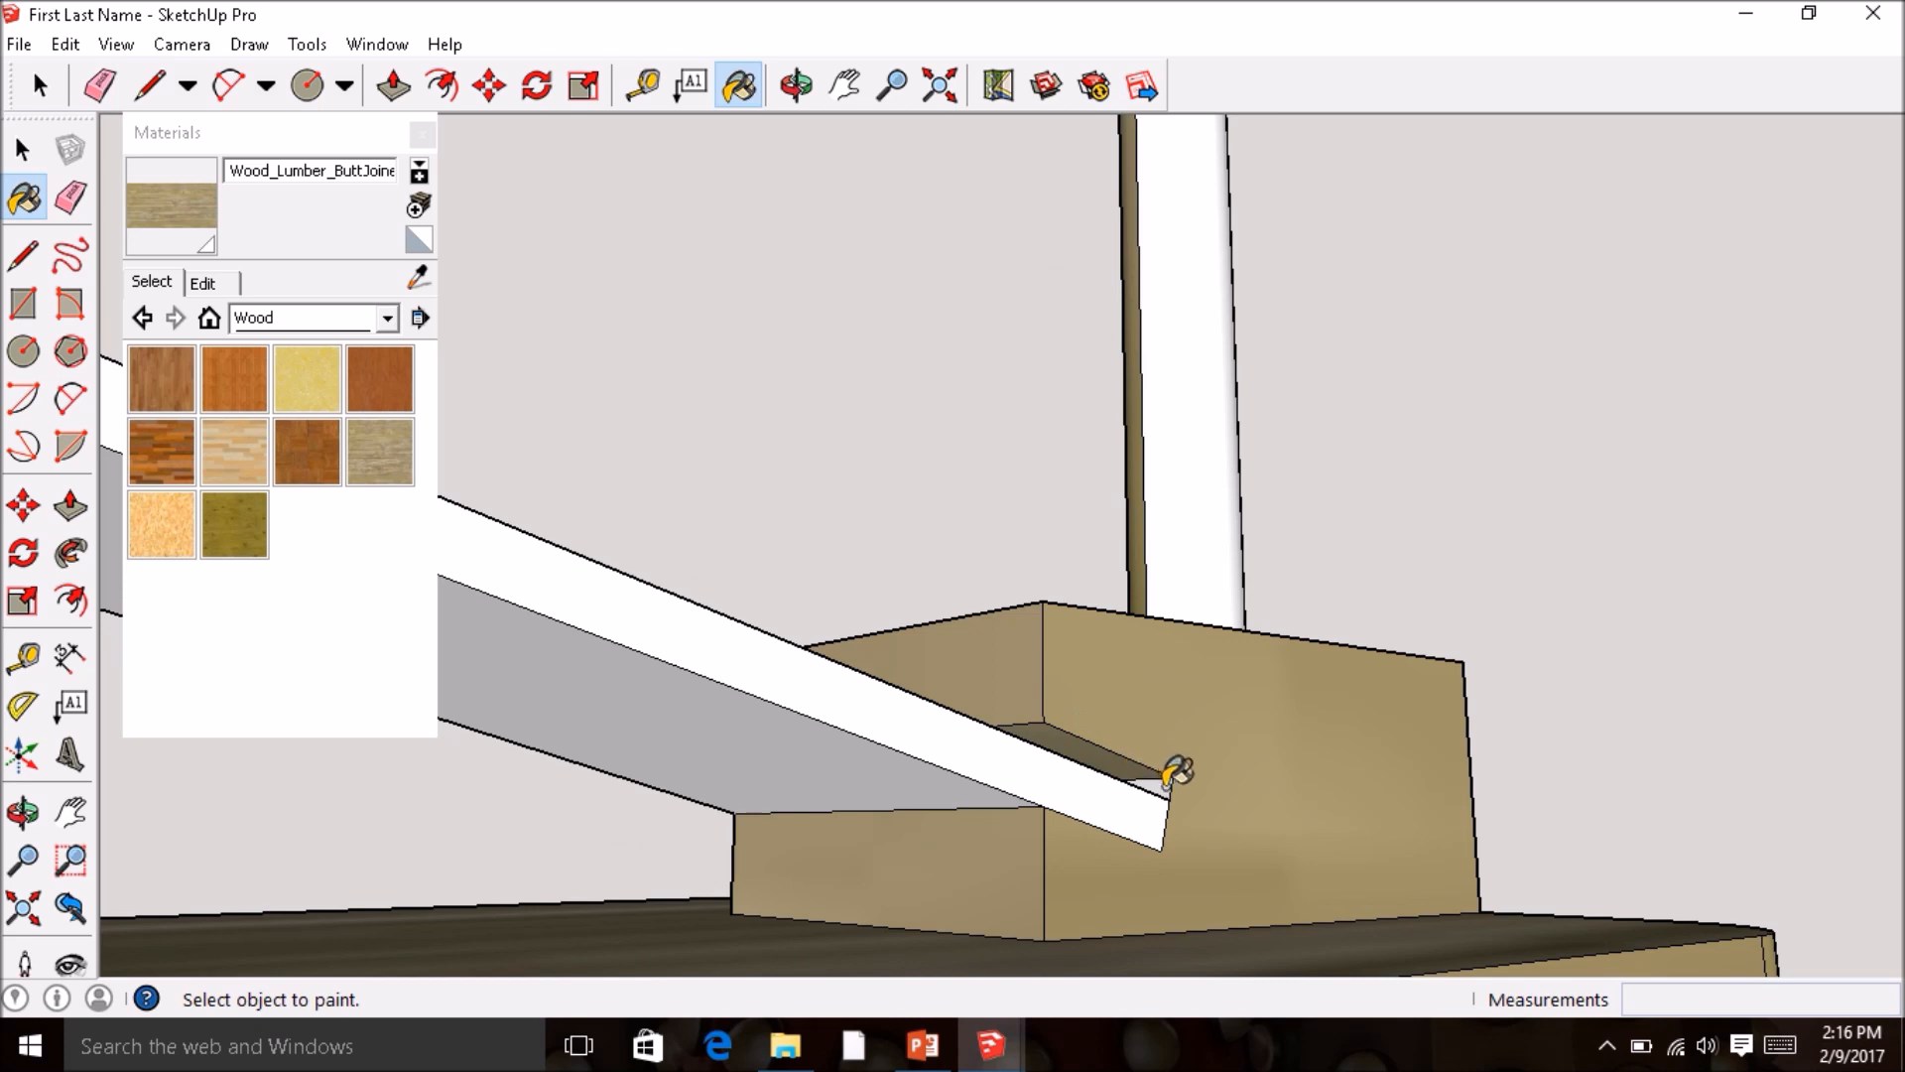
{"action": "left_click", "coordinate": [1193, 545]}
- Paint the backboard's other side edge, front face and remaining unpainted faces with Wood_Lumber_ButtJoined
{"action": "scroll", "coordinate": [1195, 541], "scroll_direction": "down", "scroll_amount": 6}
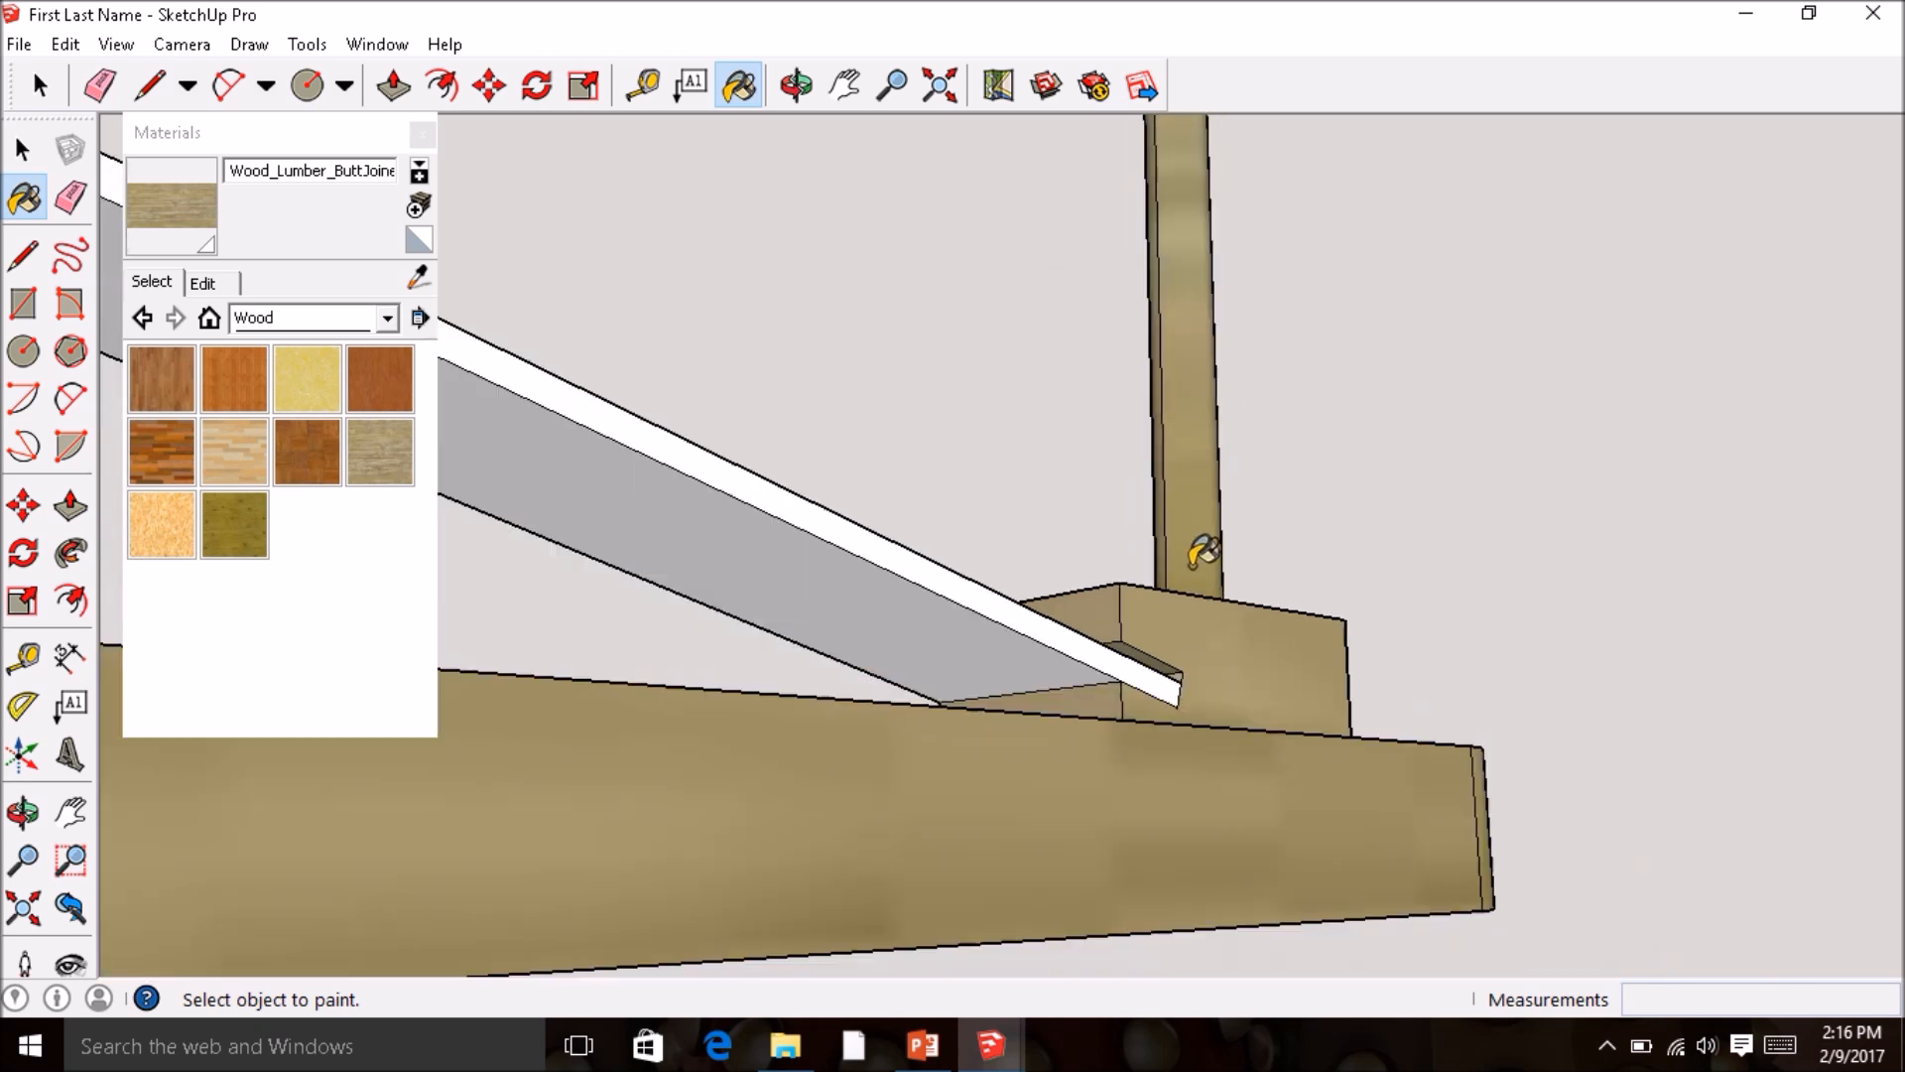
{"action": "scroll", "coordinate": [1191, 297], "scroll_direction": "up", "scroll_amount": 3}
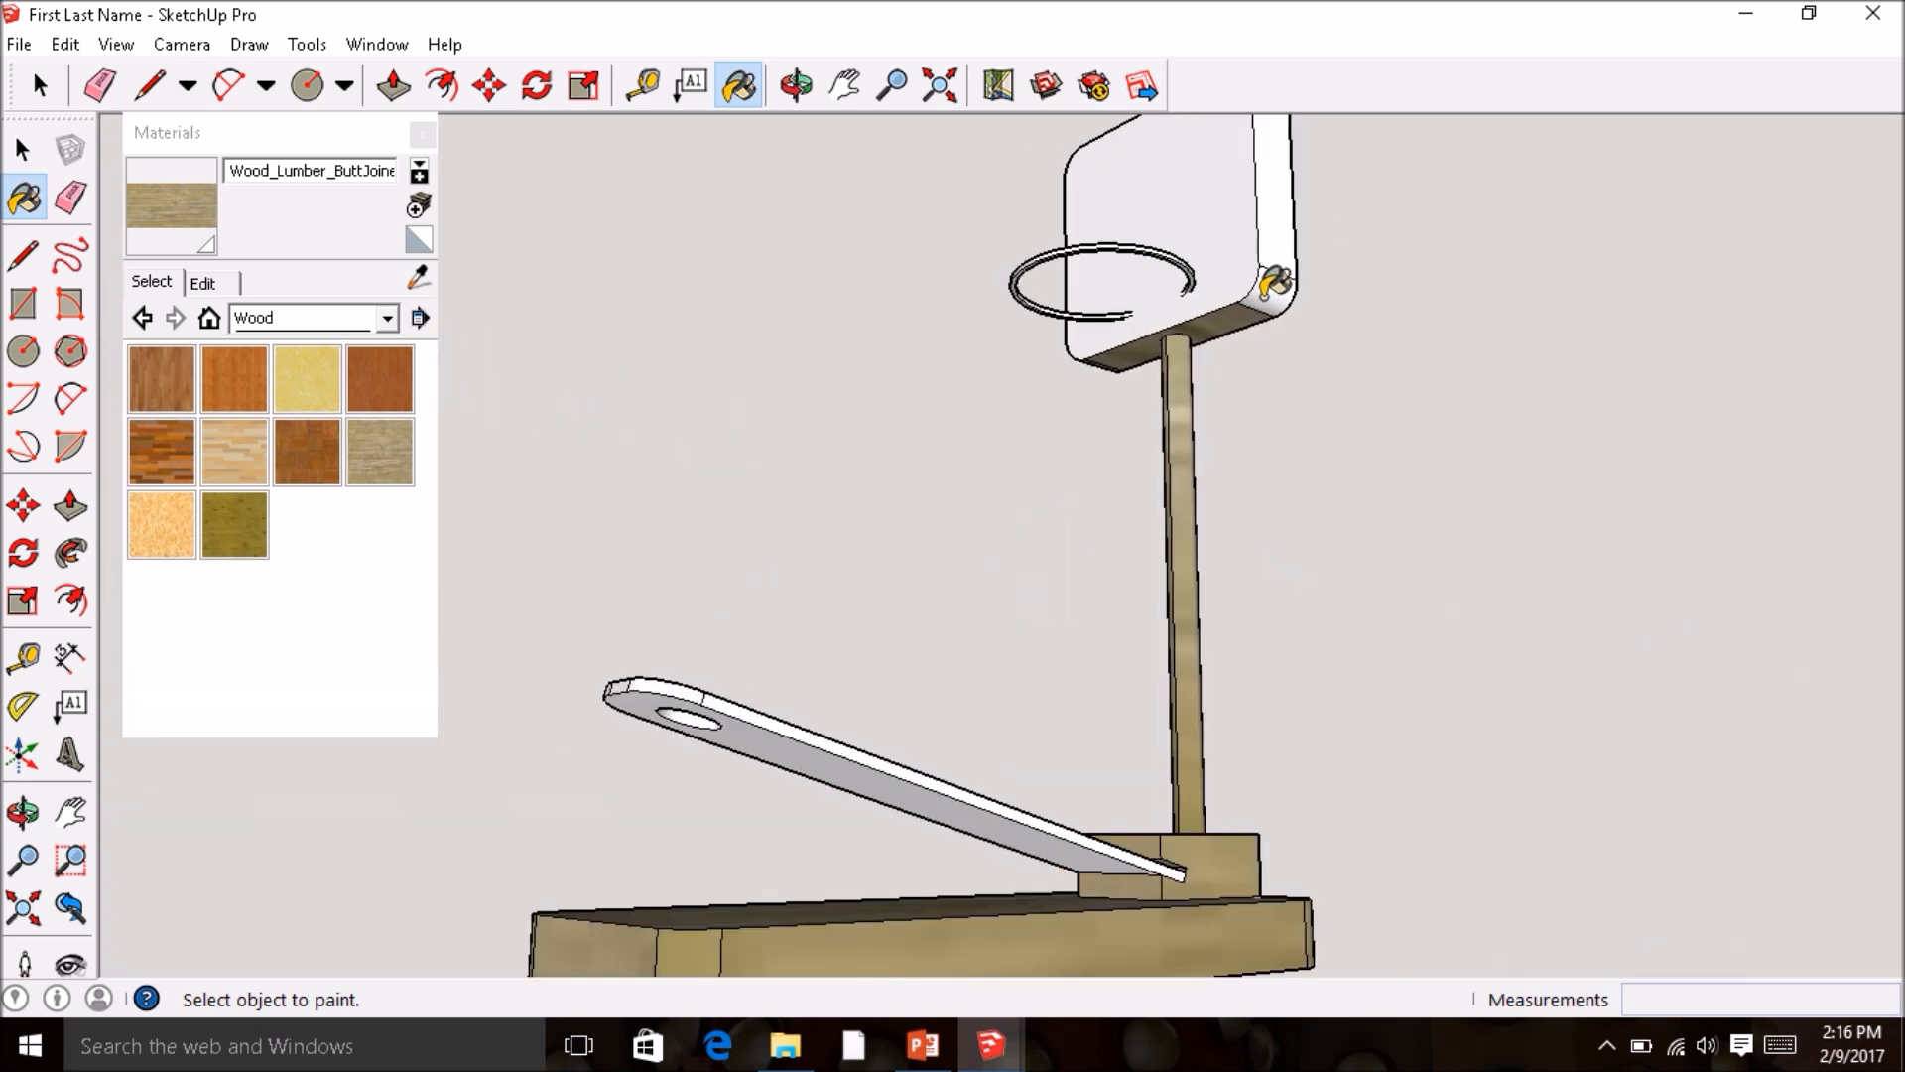
{"action": "left_click", "coordinate": [1249, 221]}
{"action": "left_click", "coordinate": [1231, 232]}
{"action": "middle_click_drag", "start_coordinate": [1230, 248], "coordinate": [1146, 409]}
{"action": "scroll", "coordinate": [1144, 408], "scroll_direction": "down", "scroll_amount": 5}
{"action": "mouse_move", "coordinate": [1050, 370]}
{"action": "middle_mouse_down"}
{"action": "mouse_move", "coordinate": [971, 691]}
{"action": "mouse_move", "coordinate": [1204, 247]}
{"action": "mouse_move", "coordinate": [548, 289]}
{"action": "mouse_move", "coordinate": [960, 307]}
{"action": "mouse_move", "coordinate": [1114, 408]}
{"action": "mouse_move", "coordinate": [879, 420]}
{"action": "mouse_move", "coordinate": [526, 391]}
{"action": "mouse_move", "coordinate": [1021, 434]}
{"action": "mouse_move", "coordinate": [703, 393]}
{"action": "middle_mouse_up"}
{"action": "scroll", "coordinate": [1198, 251], "scroll_direction": "up", "scroll_amount": 2}
{"action": "left_click", "coordinate": [1159, 226]}
- Choose Metal_Rusted from the Metal materials and paint the outer side of the hoop's rim
{"action": "left_click", "coordinate": [367, 319]}
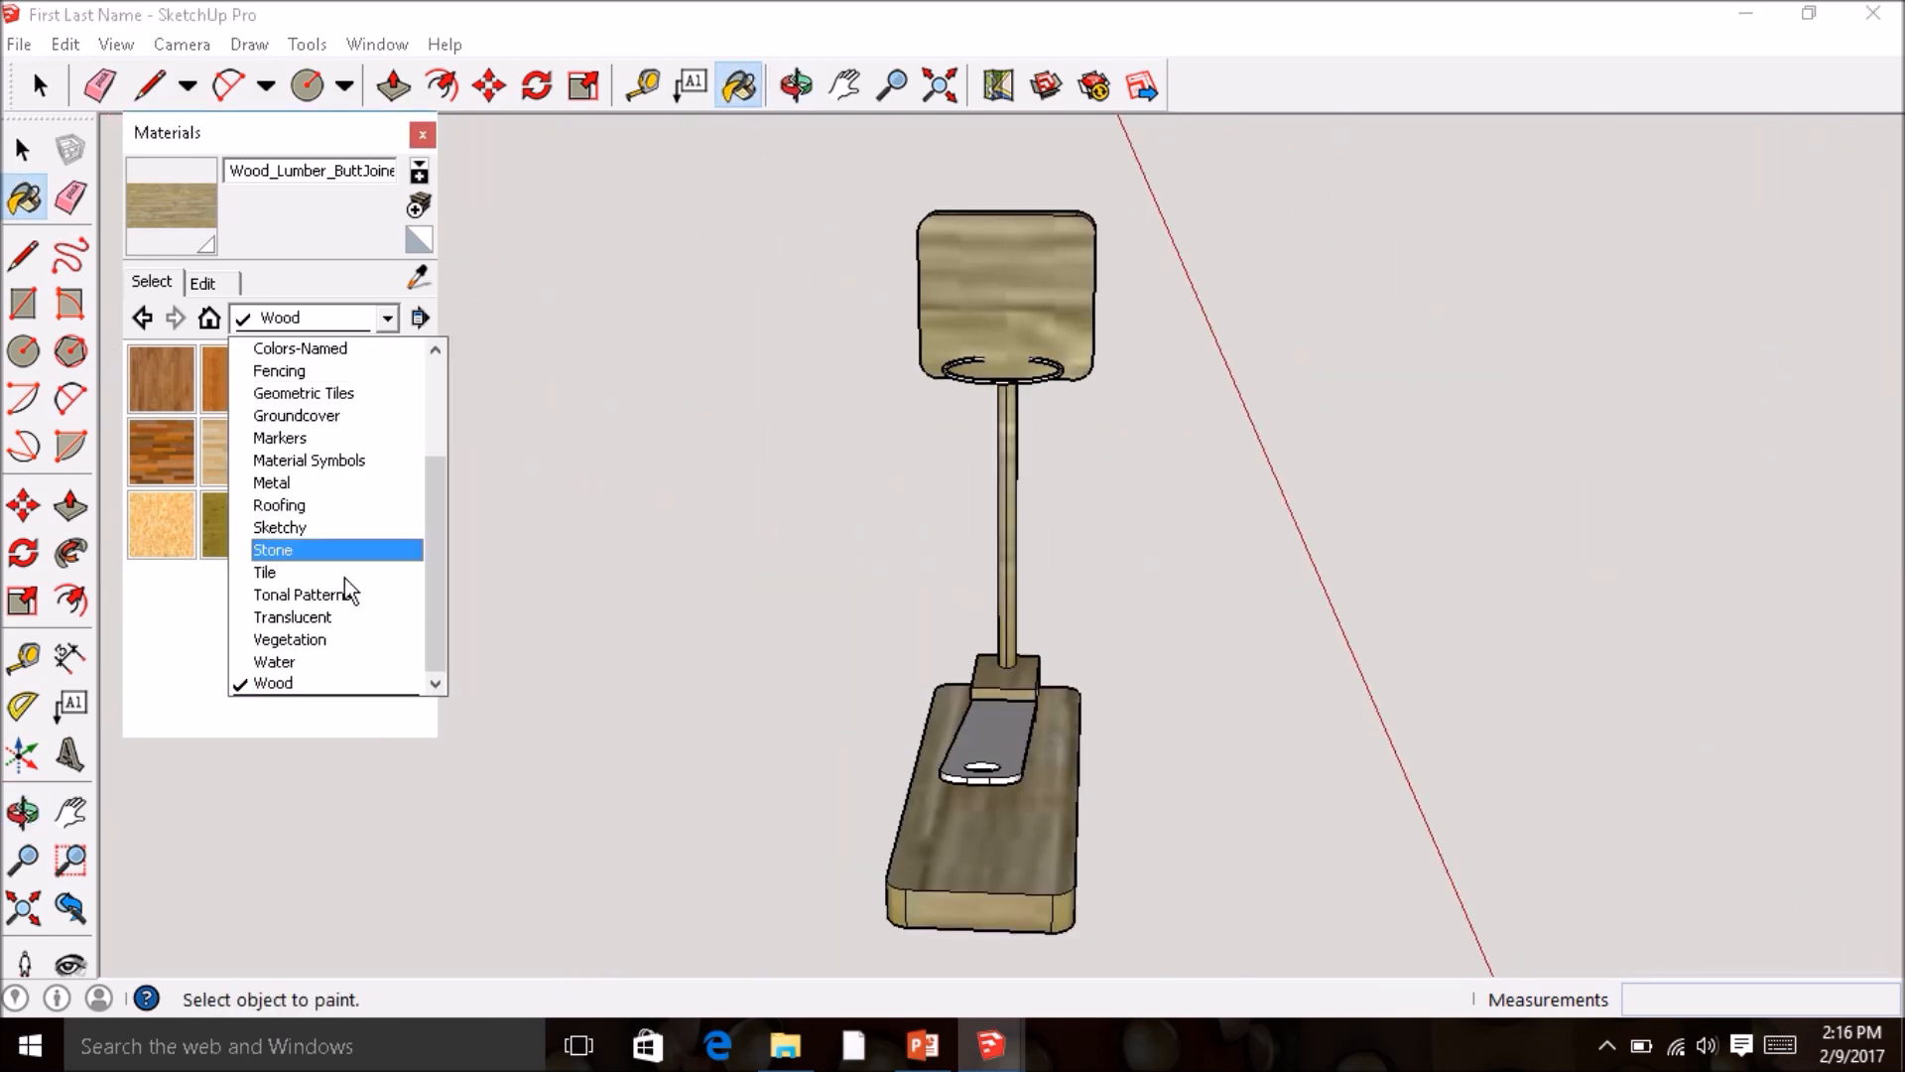
{"action": "left_click", "coordinate": [347, 483]}
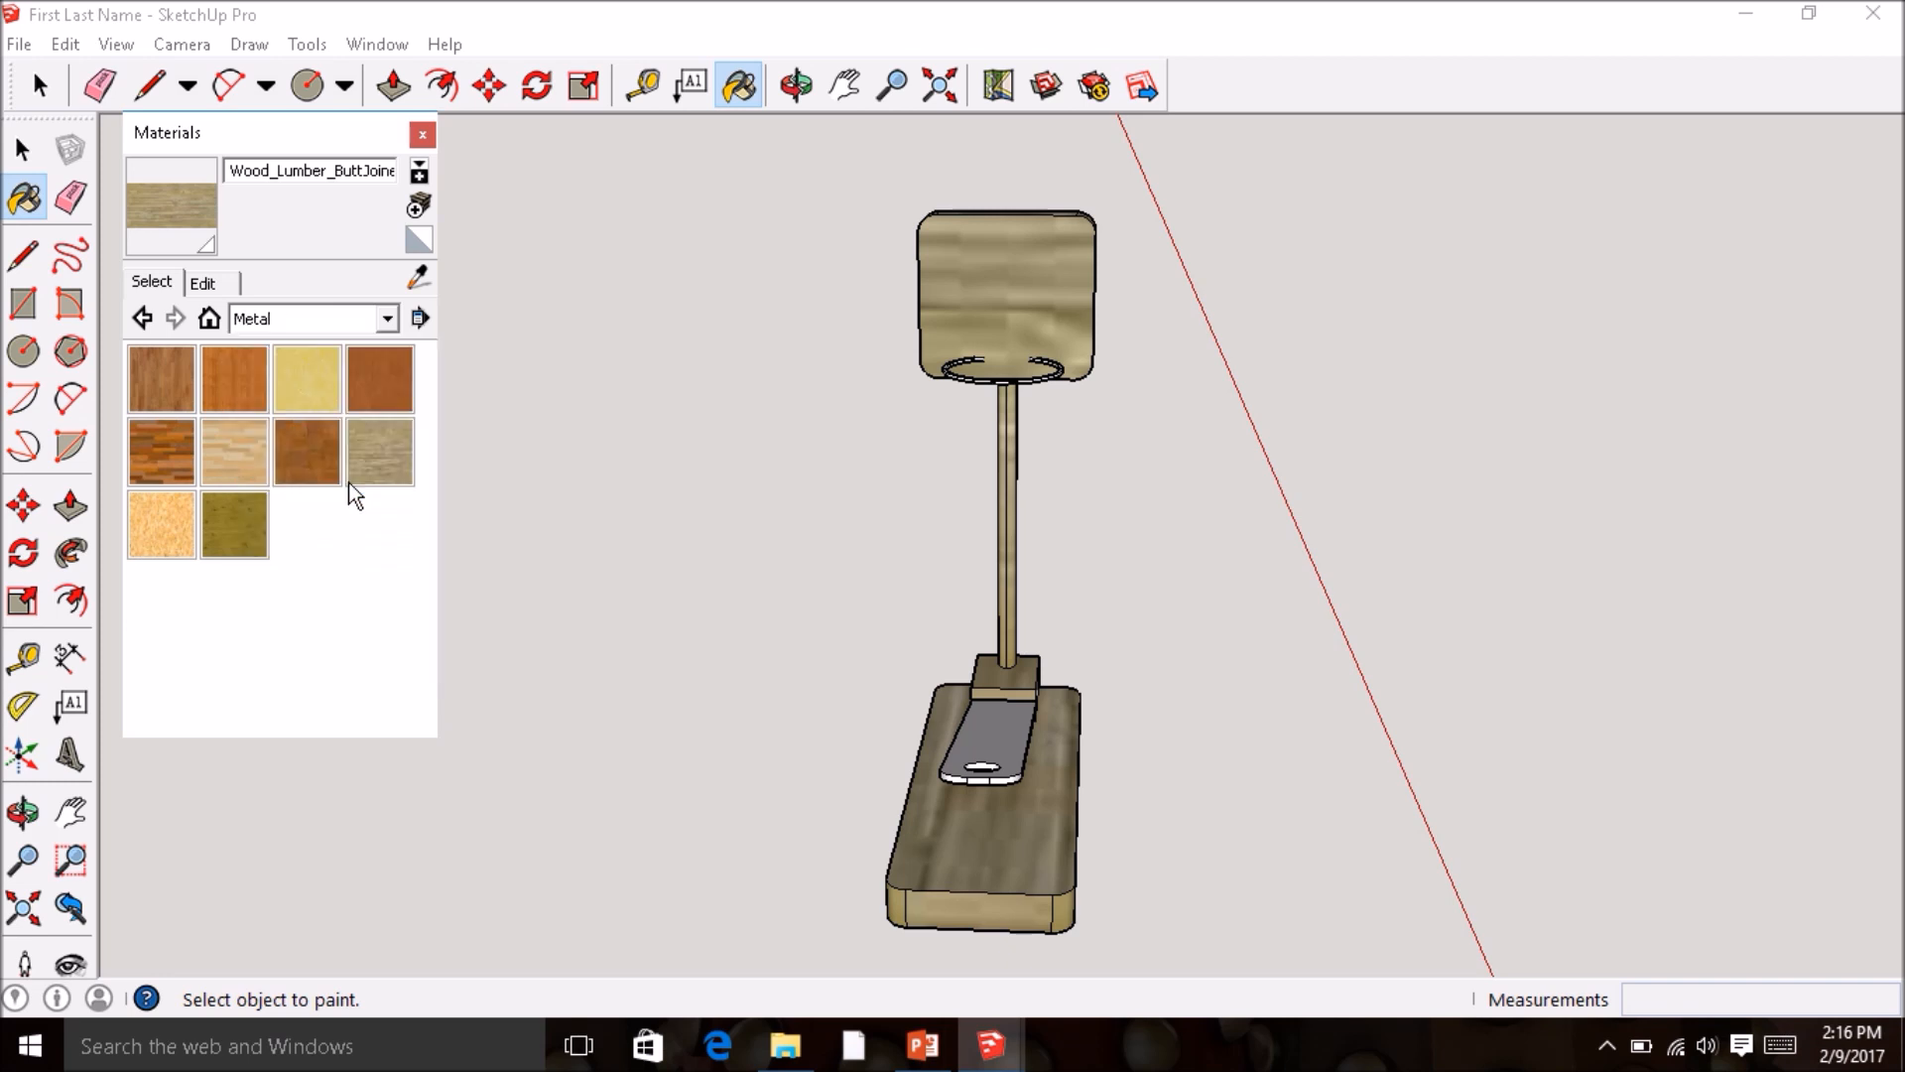
{"action": "left_click", "coordinate": [307, 452]}
{"action": "middle_click_drag", "start_coordinate": [679, 298], "coordinate": [1130, 458]}
{"action": "scroll", "coordinate": [982, 387], "scroll_direction": "up", "scroll_amount": 8}
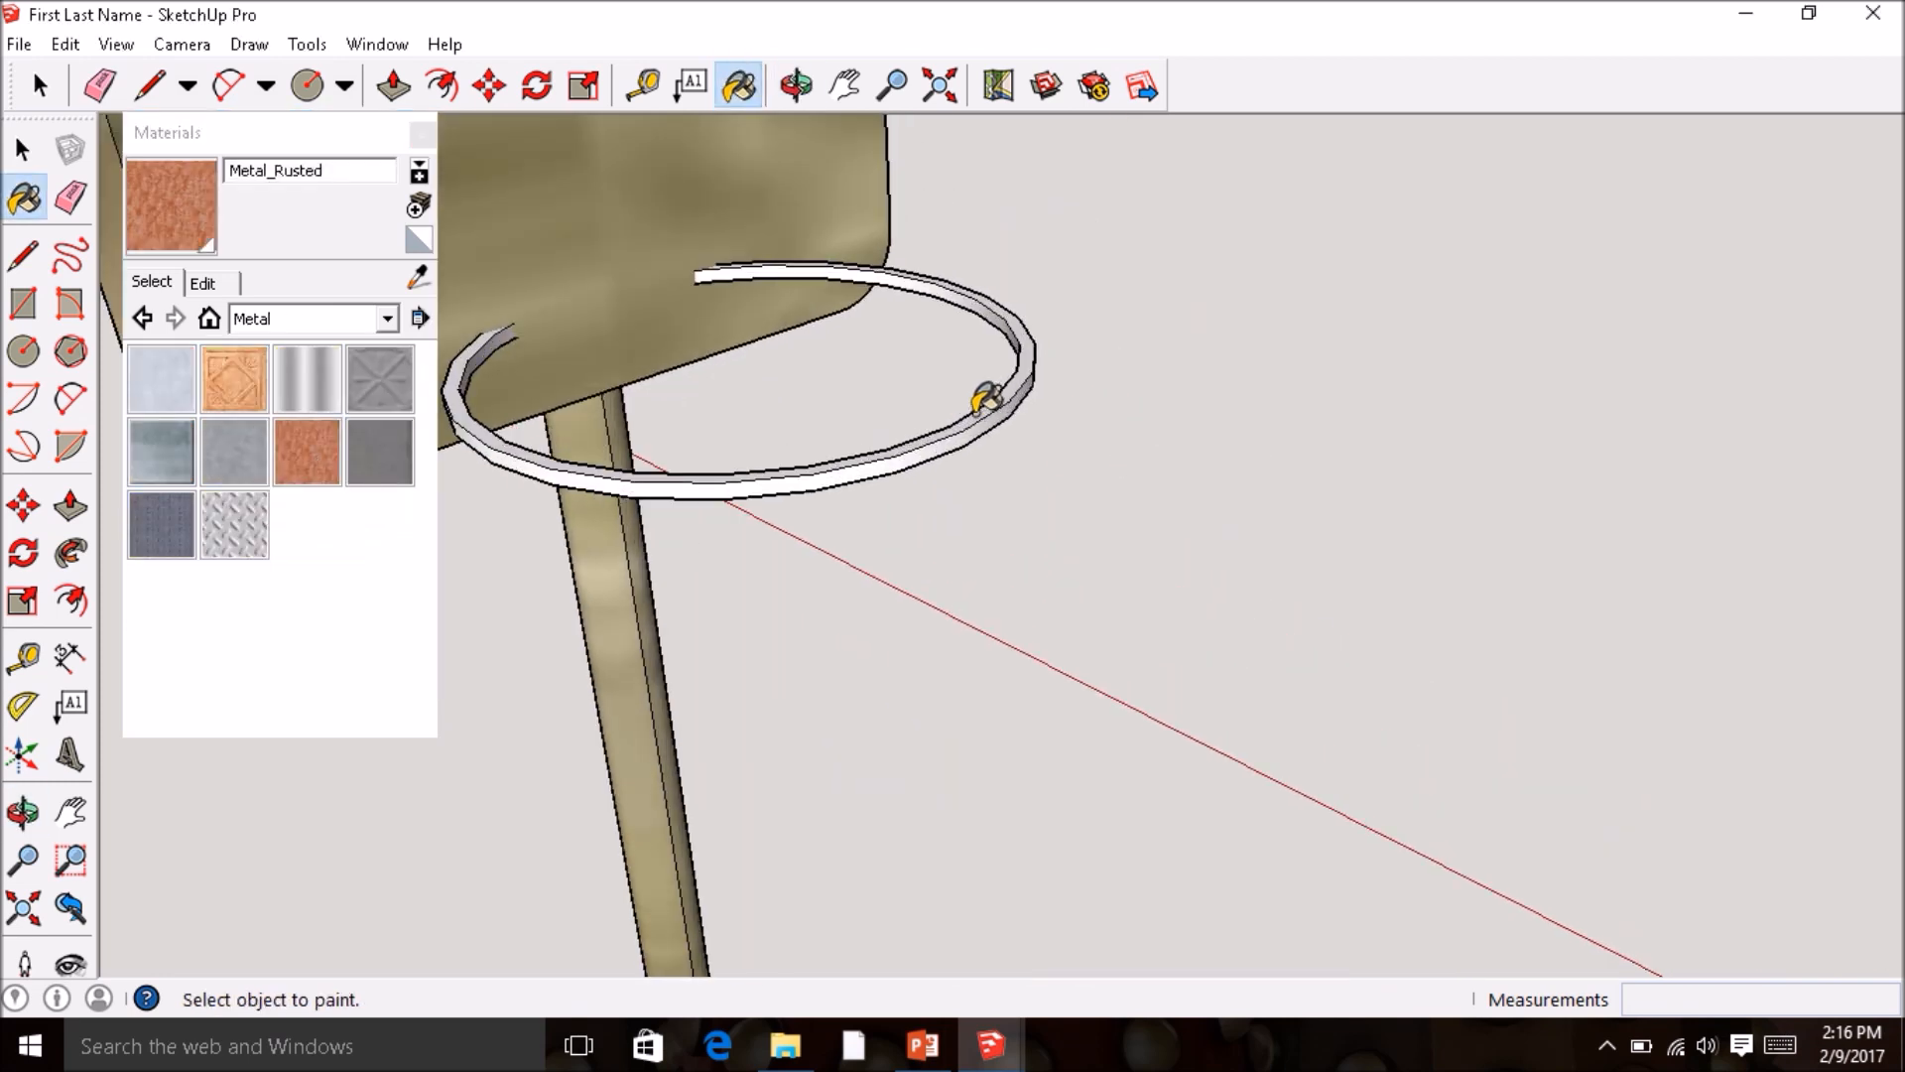
{"action": "left_click", "coordinate": [972, 415]}
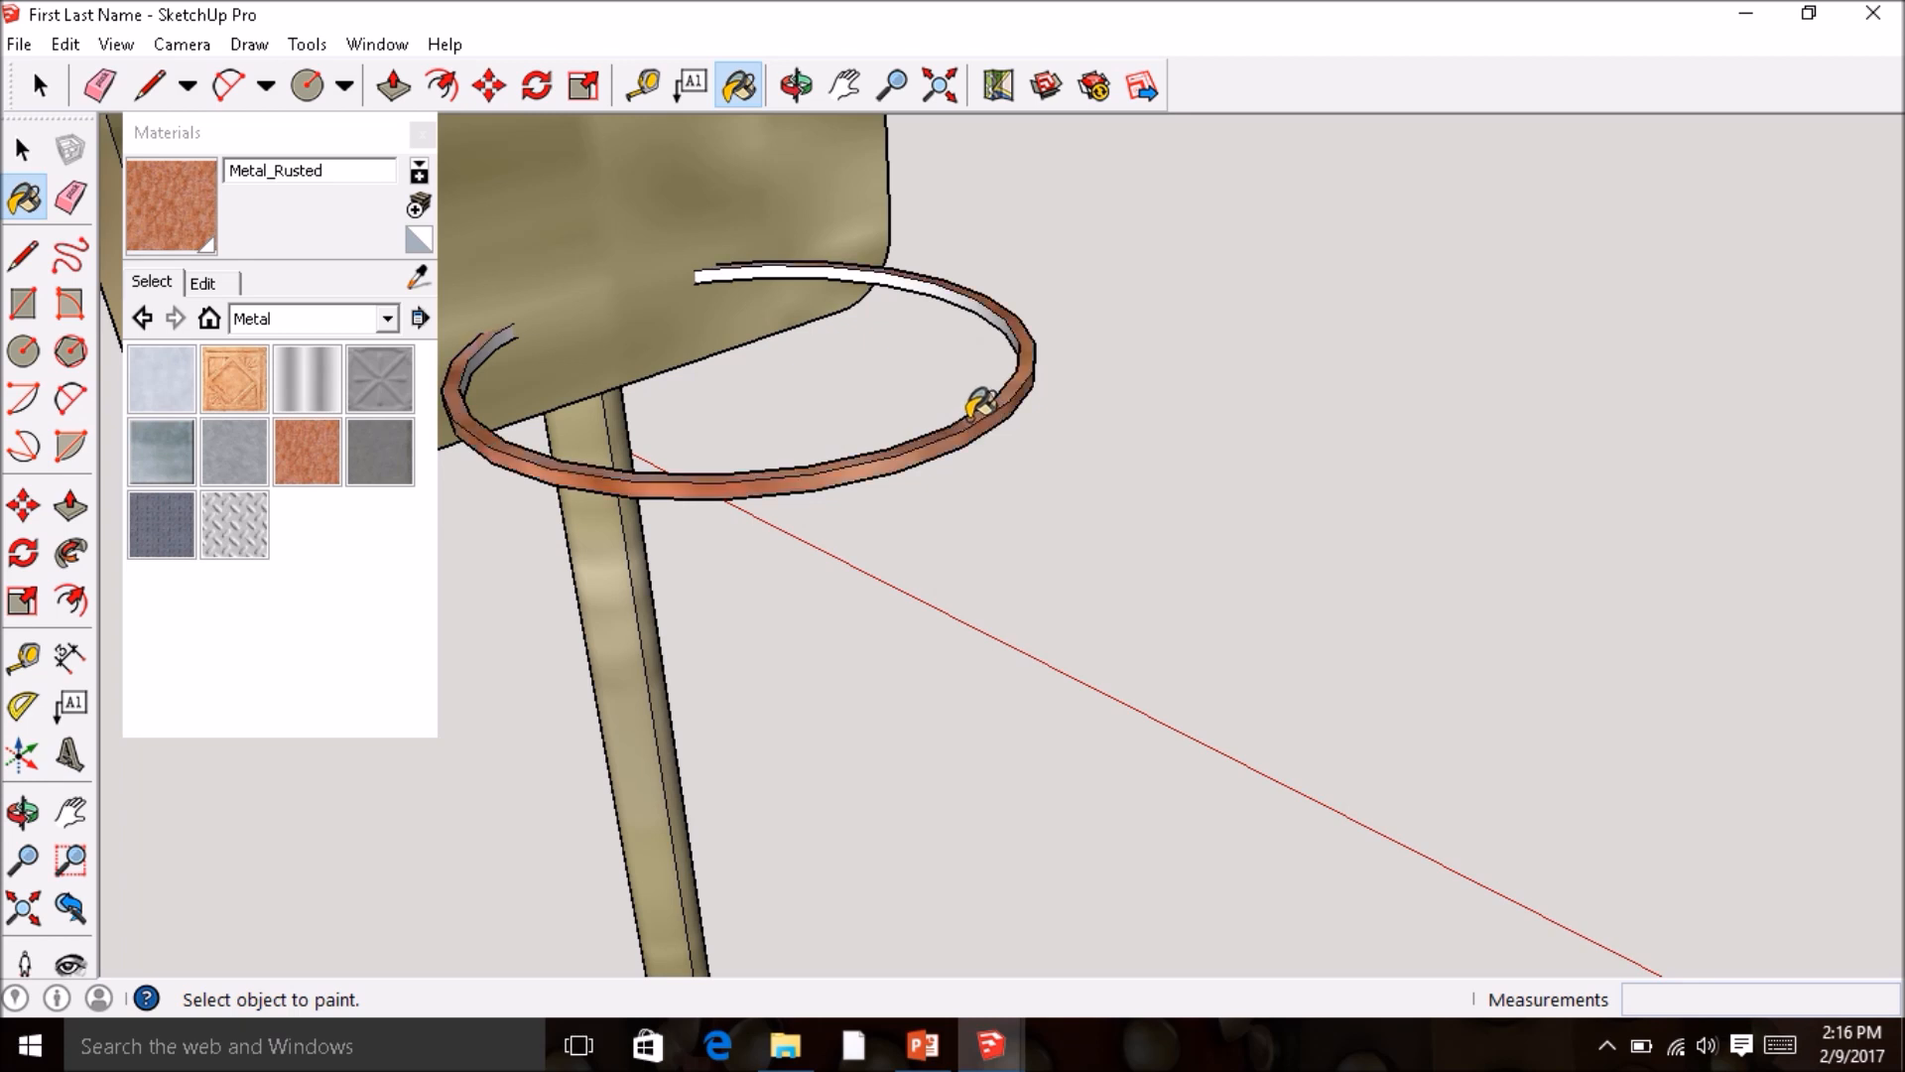
- Paint the rim's remaining inner faces with Metal_Rusted
{"action": "mouse_move", "coordinate": [978, 402]}
{"action": "middle_mouse_down"}
{"action": "mouse_move", "coordinate": [1135, 332]}
{"action": "mouse_move", "coordinate": [1063, 294]}
{"action": "mouse_move", "coordinate": [1072, 362]}
{"action": "middle_mouse_up"}
{"action": "left_click", "coordinate": [1022, 325]}
{"action": "left_click", "coordinate": [1069, 361]}
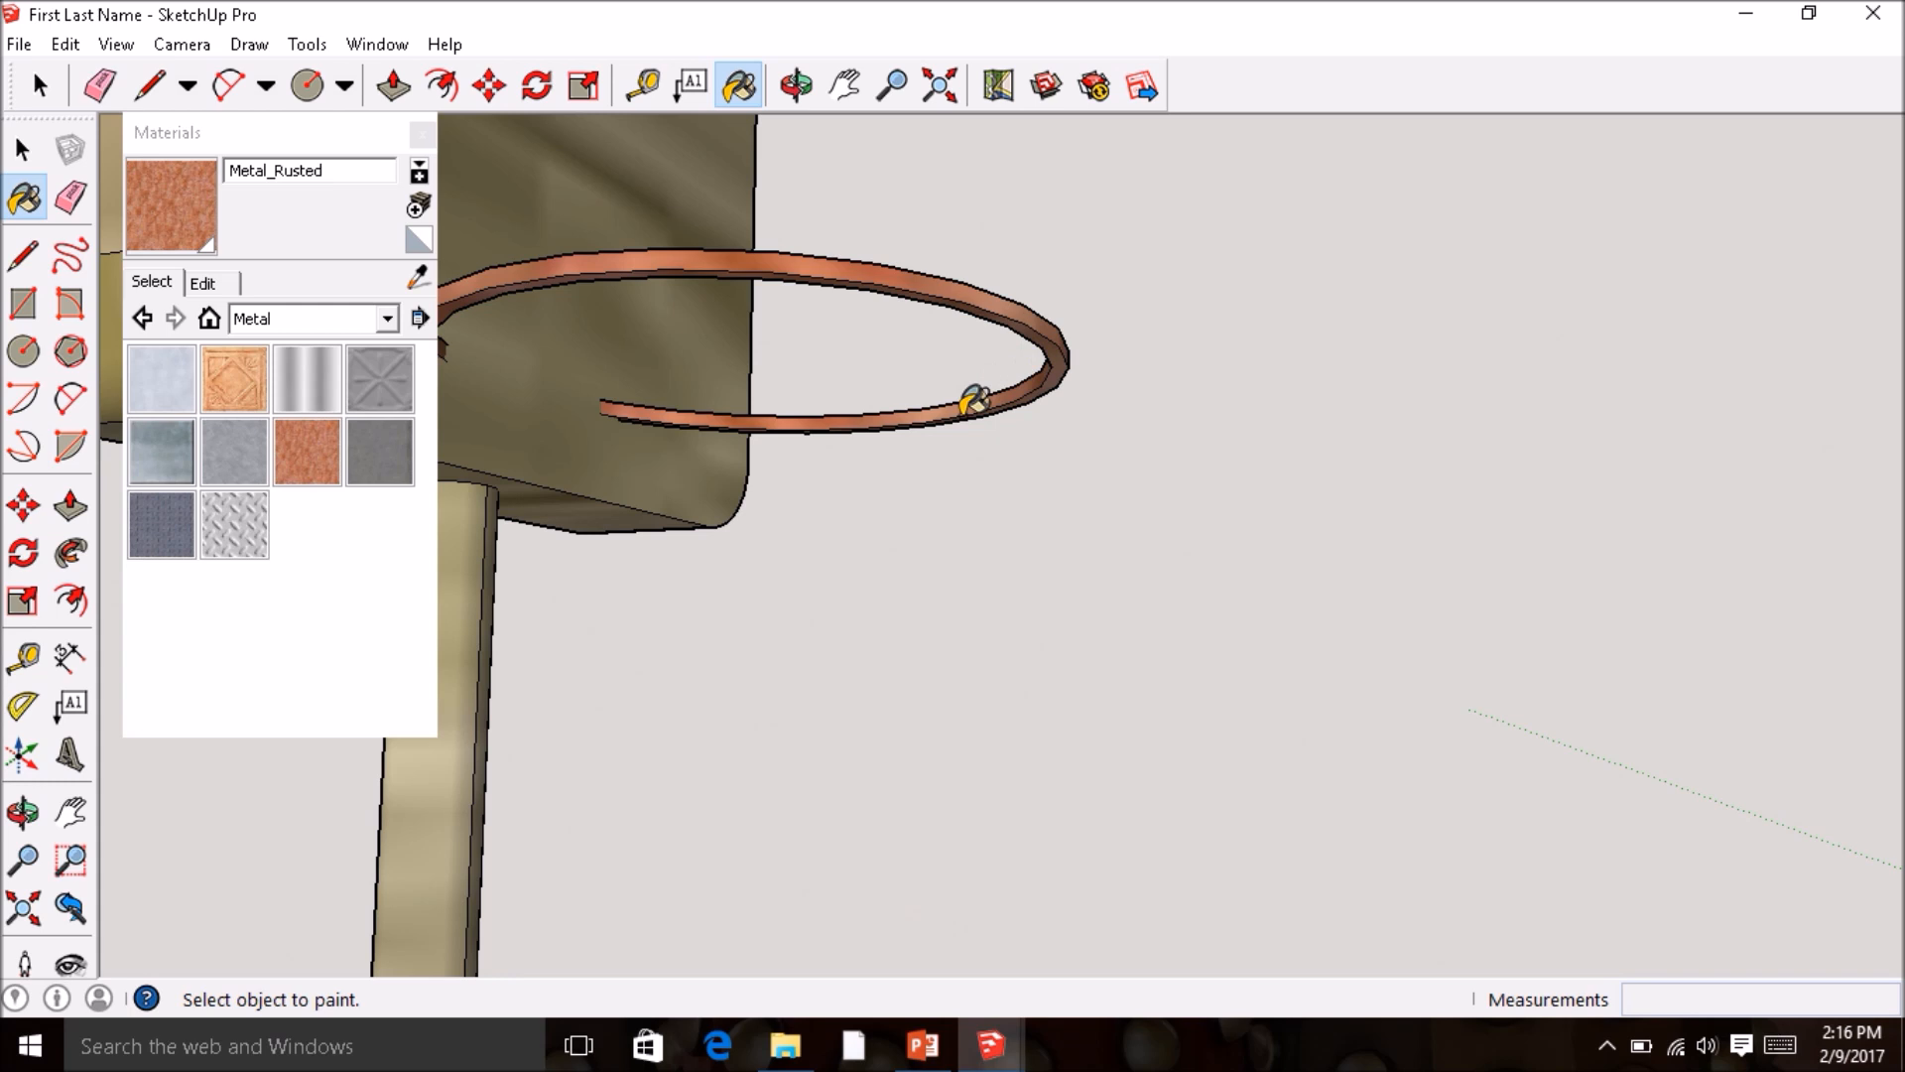
- Choose 0065_Lime from the Colors-Named materials and paint the lever's long side edge and underside
{"action": "scroll", "coordinate": [971, 396], "scroll_direction": "down", "scroll_amount": 2}
{"action": "left_click", "coordinate": [376, 323]}
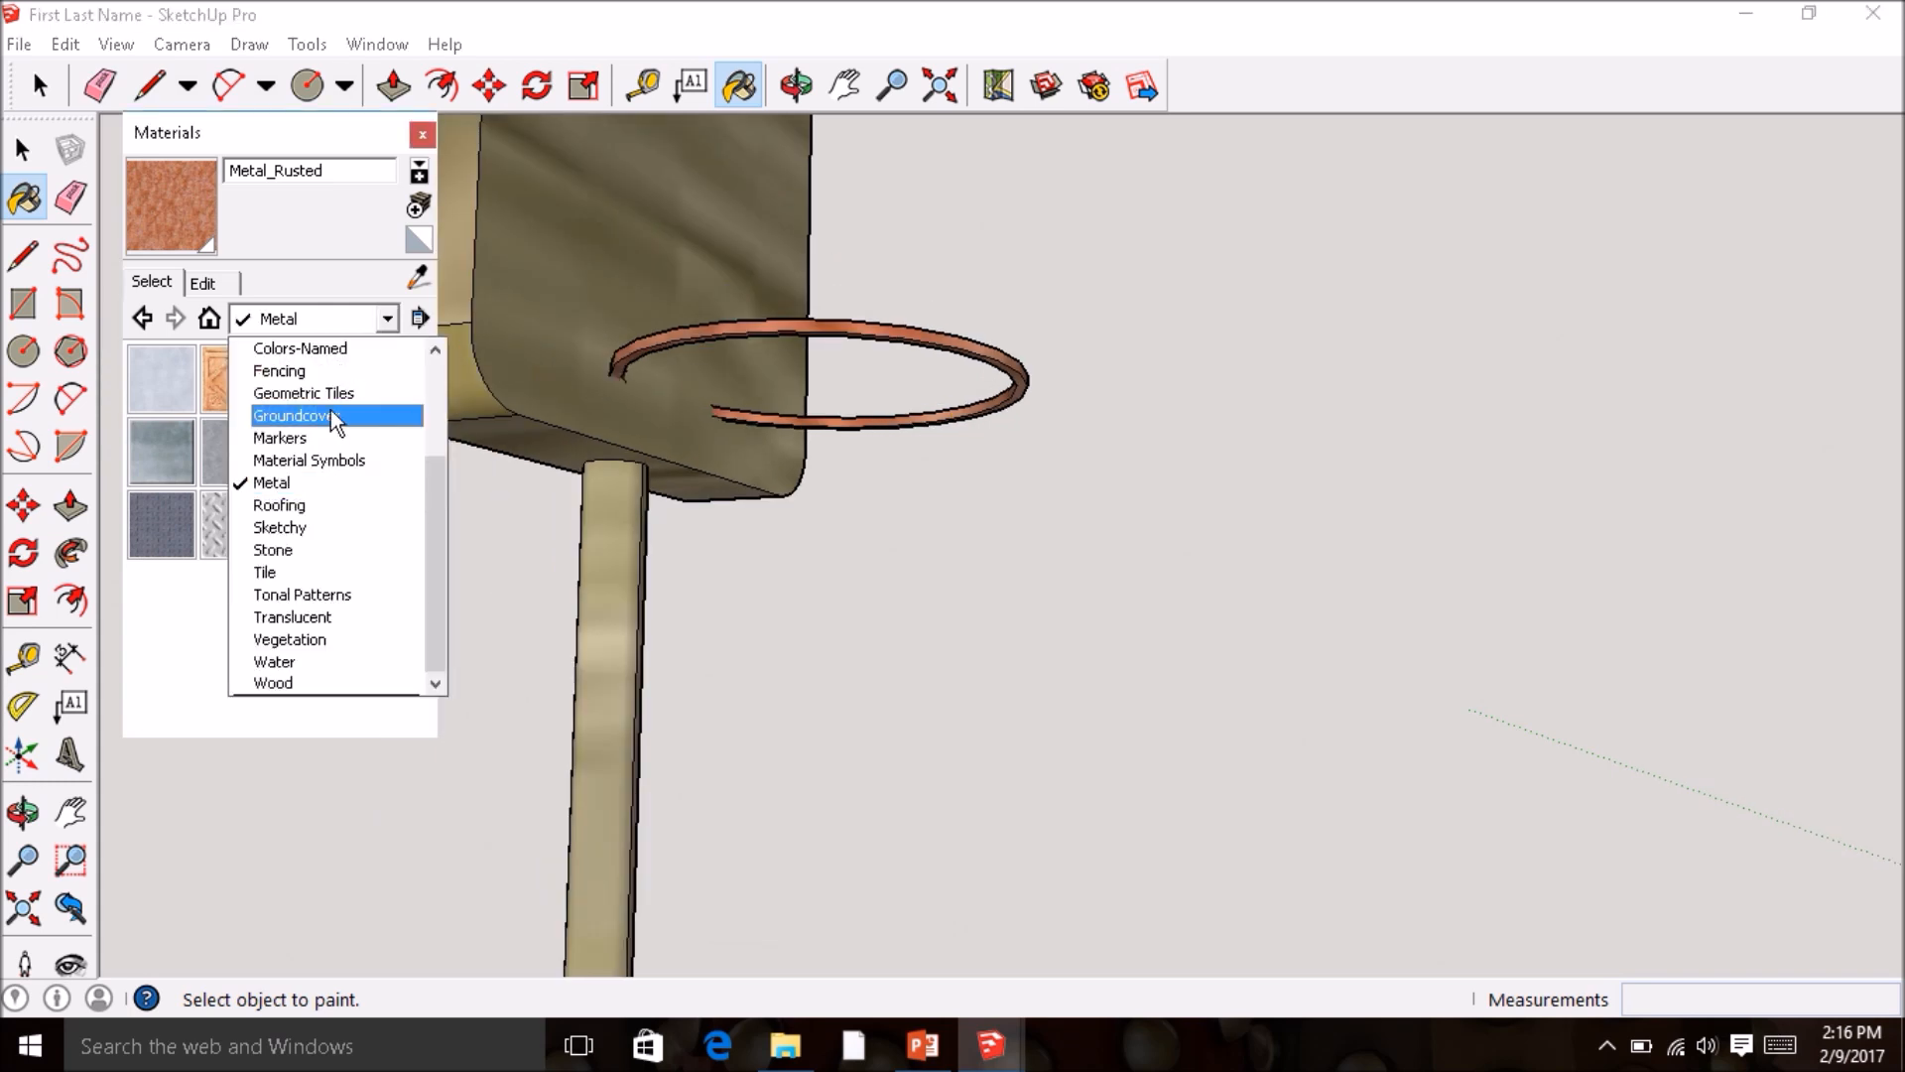
{"action": "scroll", "coordinate": [346, 471], "scroll_direction": "up", "scroll_amount": 3}
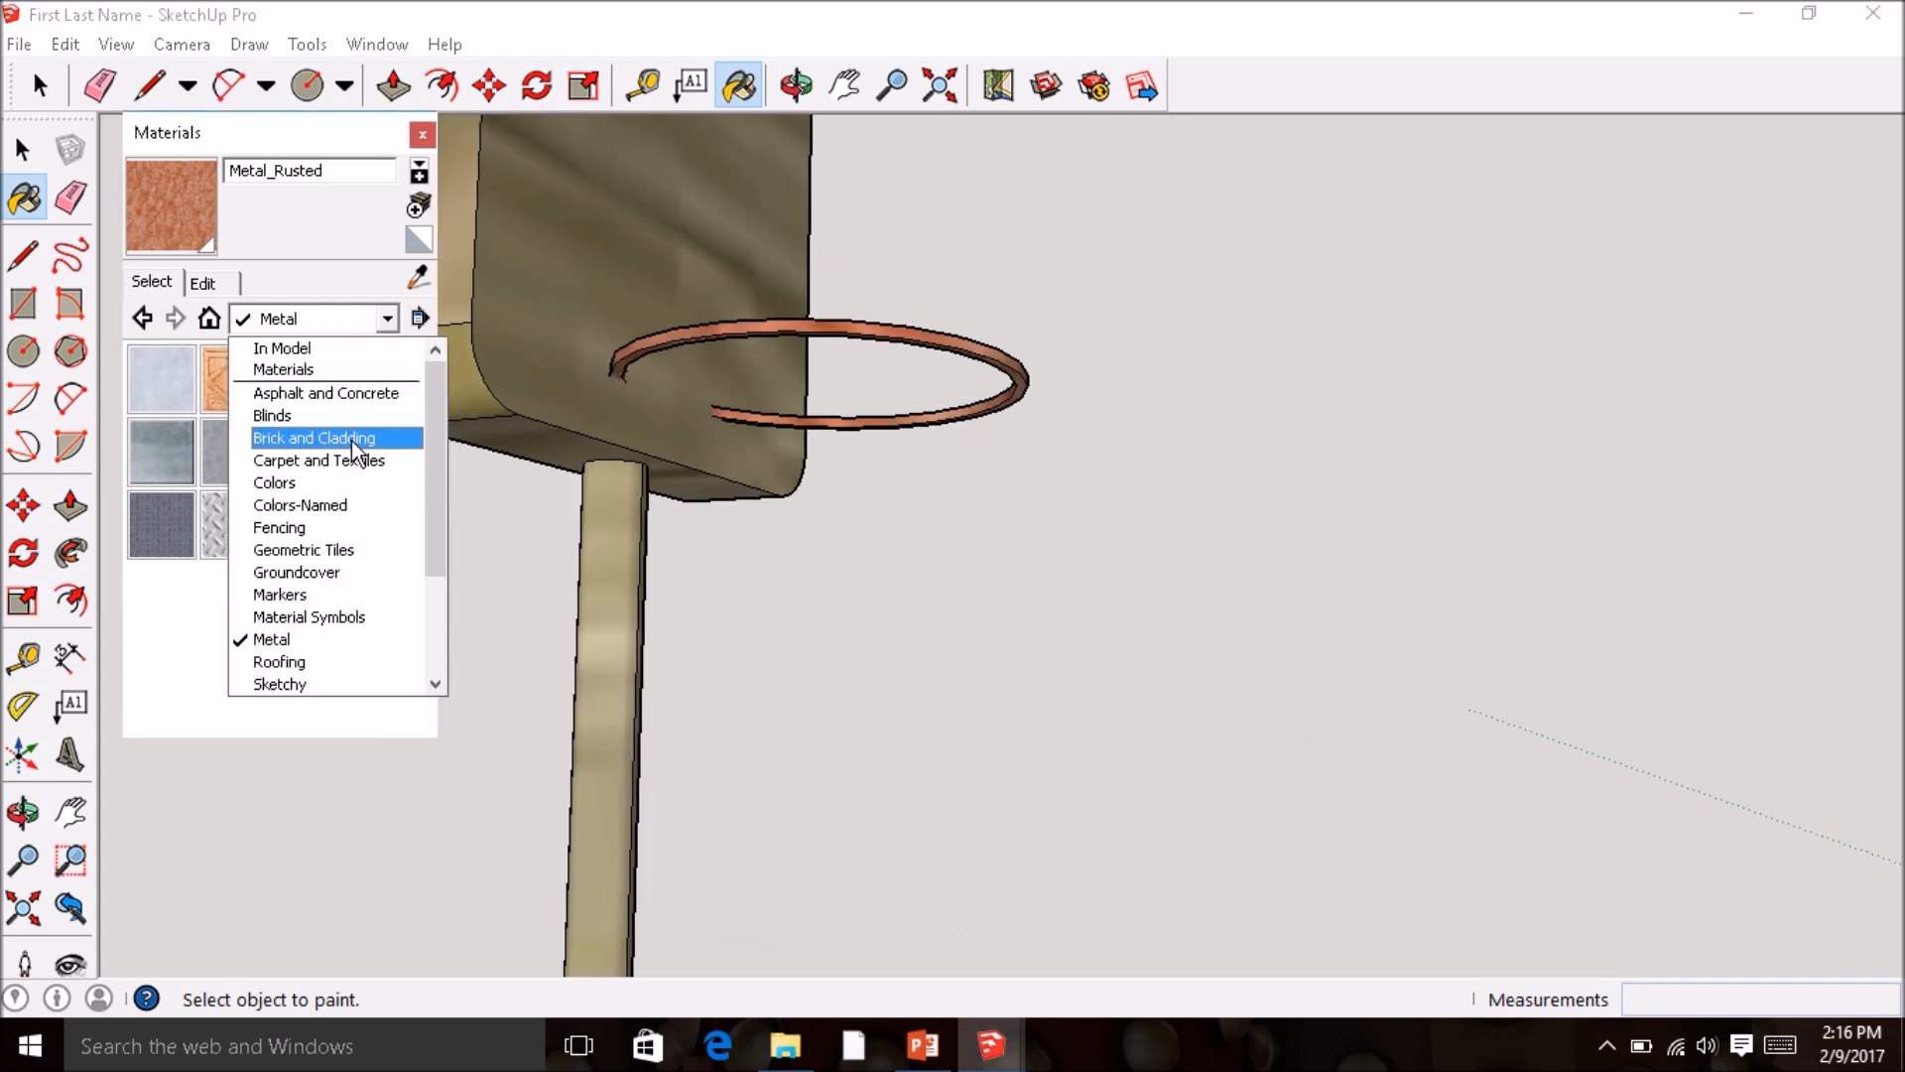
{"action": "left_click", "coordinate": [337, 505]}
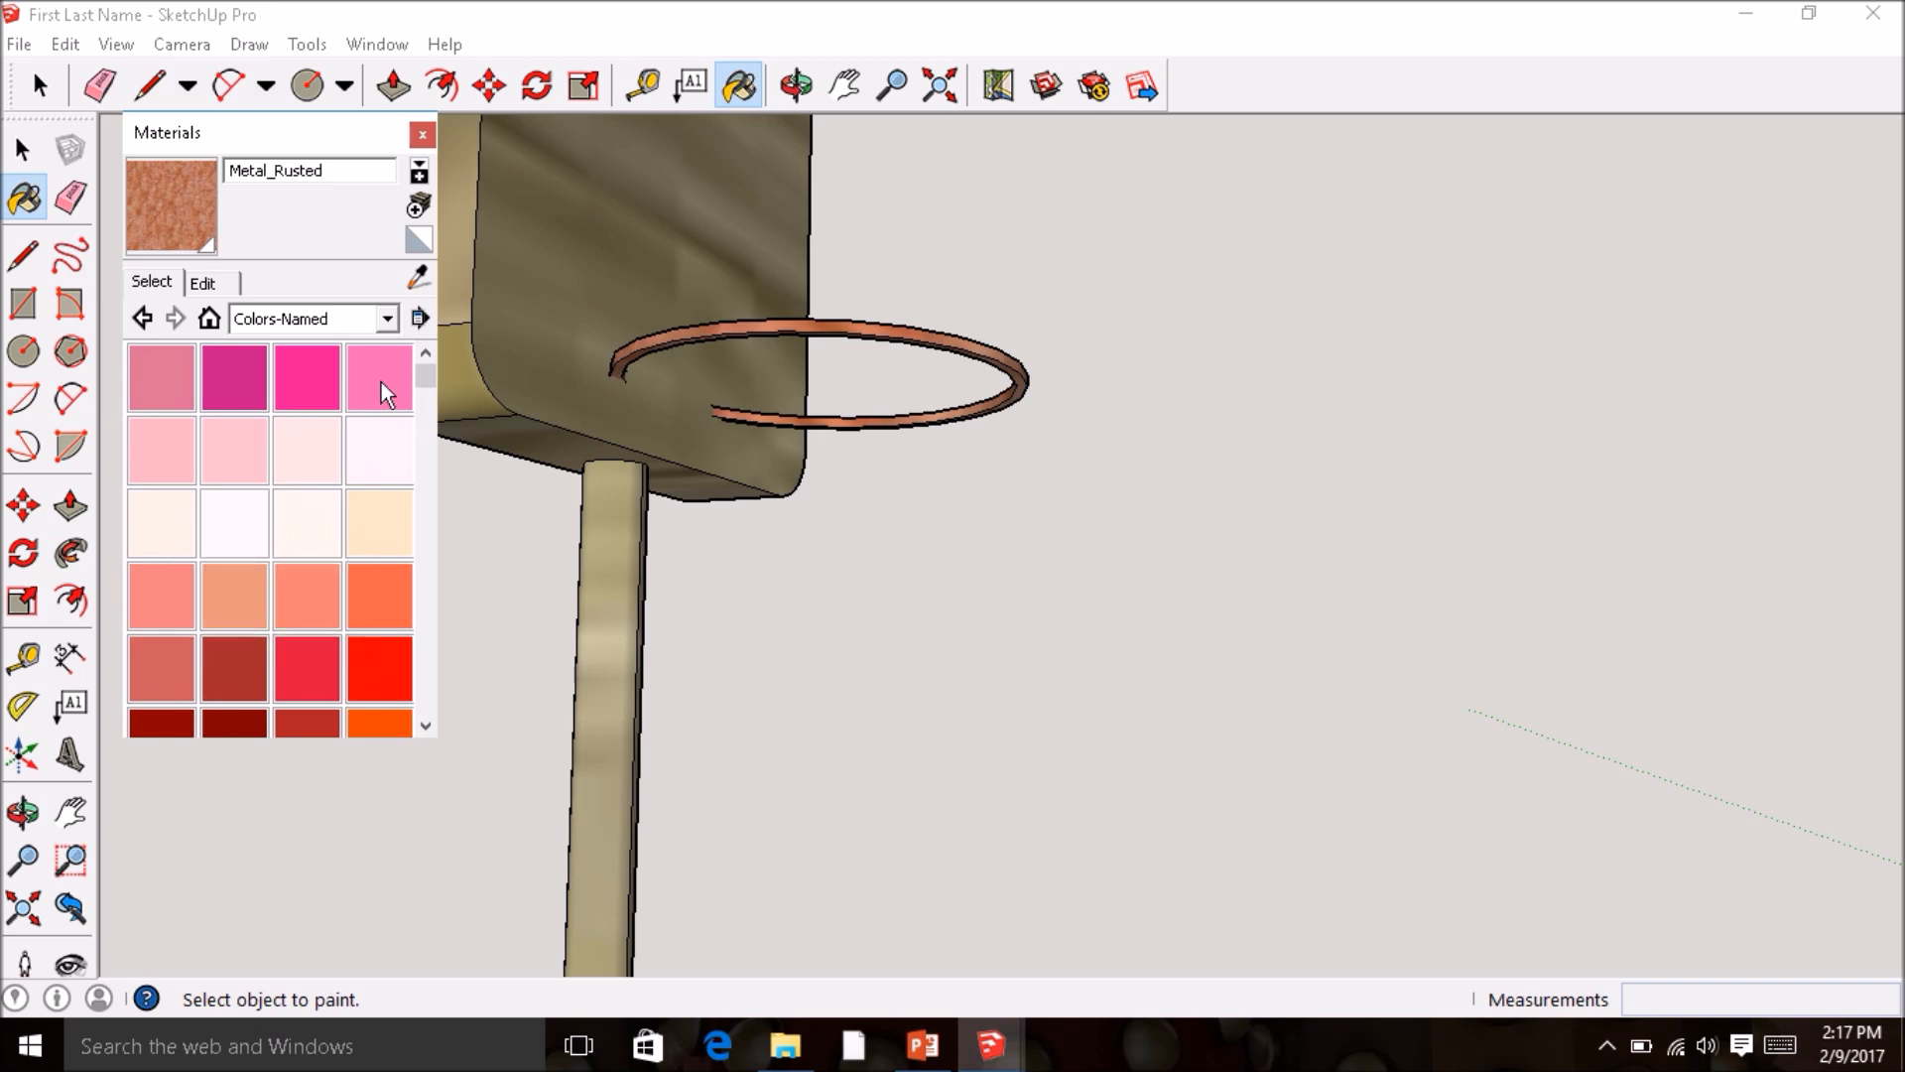
{"action": "left_click_drag", "start_coordinate": [426, 377], "coordinate": [431, 514]}
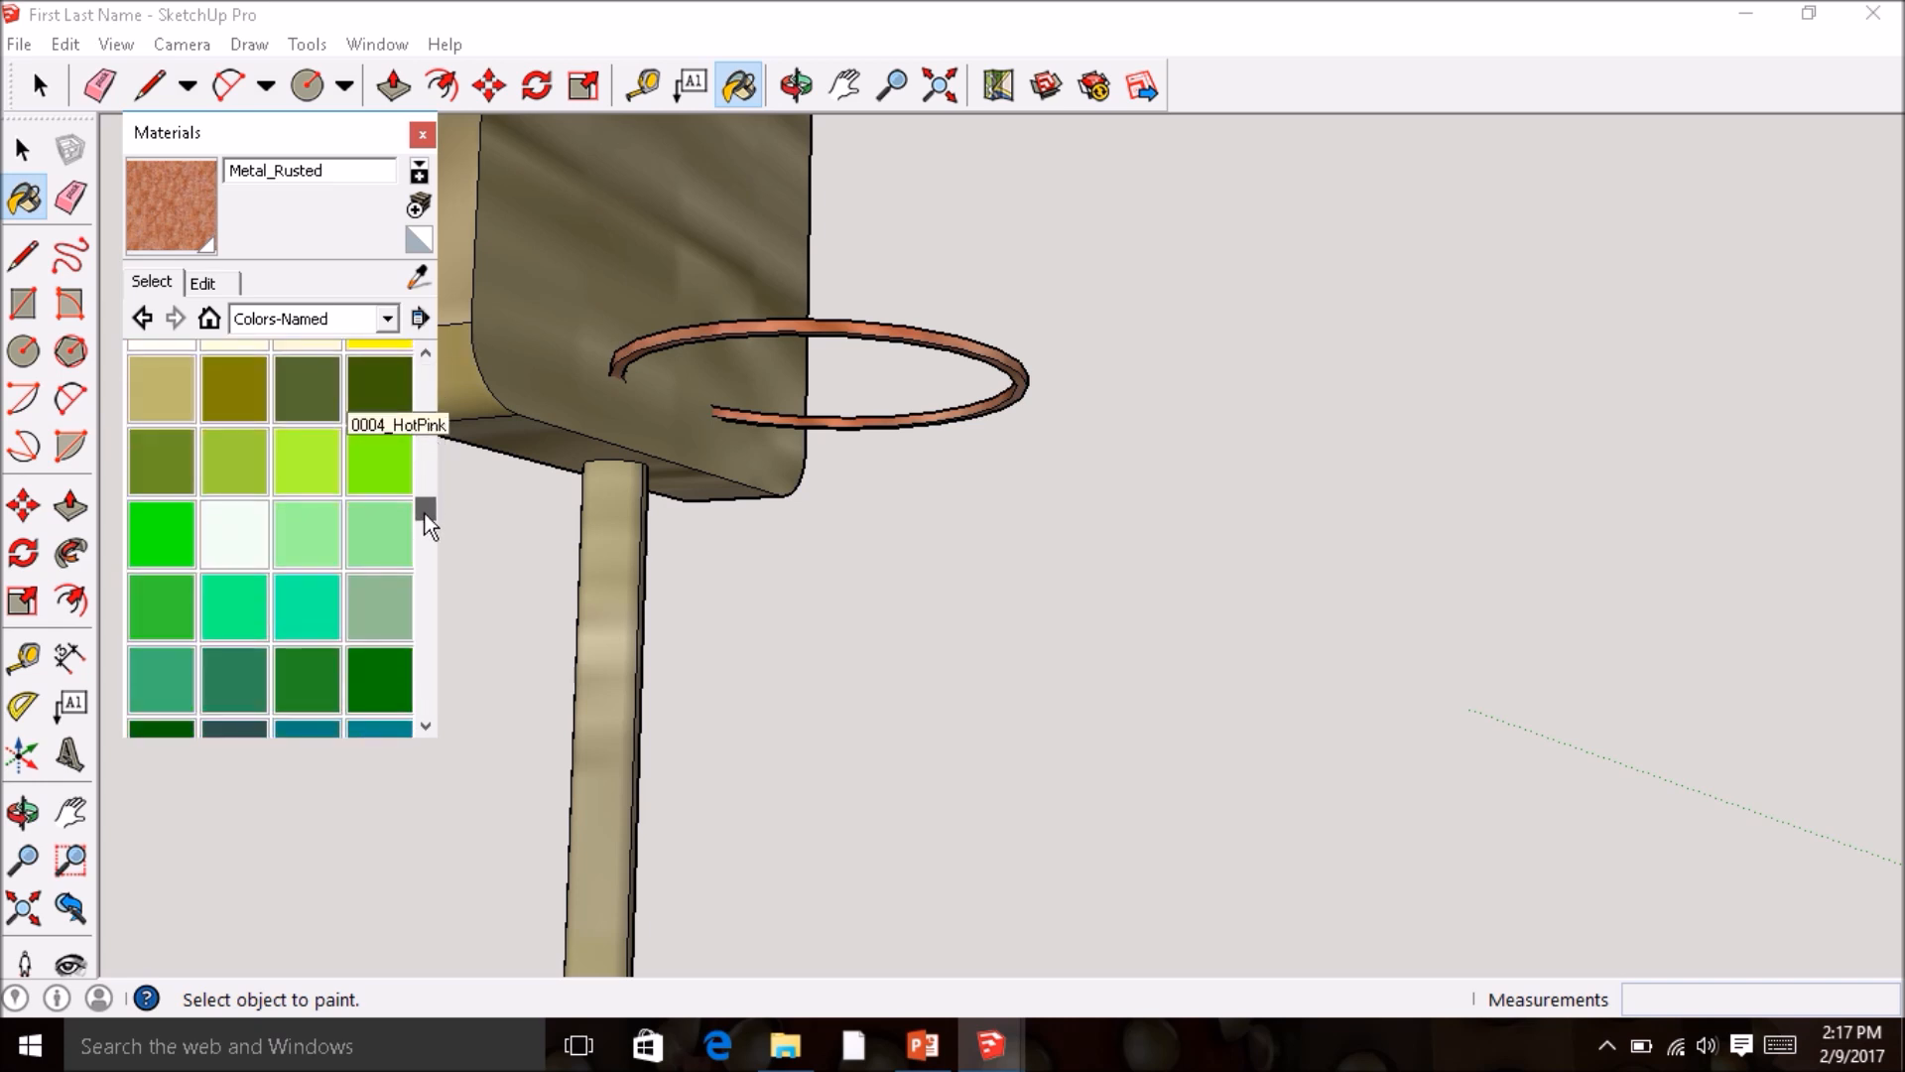
{"action": "left_click", "coordinate": [196, 497]}
{"action": "middle_click_drag", "start_coordinate": [544, 487], "coordinate": [677, 392]}
{"action": "scroll", "coordinate": [695, 504], "scroll_direction": "down", "scroll_amount": 6}
{"action": "middle_click_drag", "start_coordinate": [693, 541], "coordinate": [648, 703]}
{"action": "scroll", "coordinate": [863, 782], "scroll_direction": "up", "scroll_amount": 3}
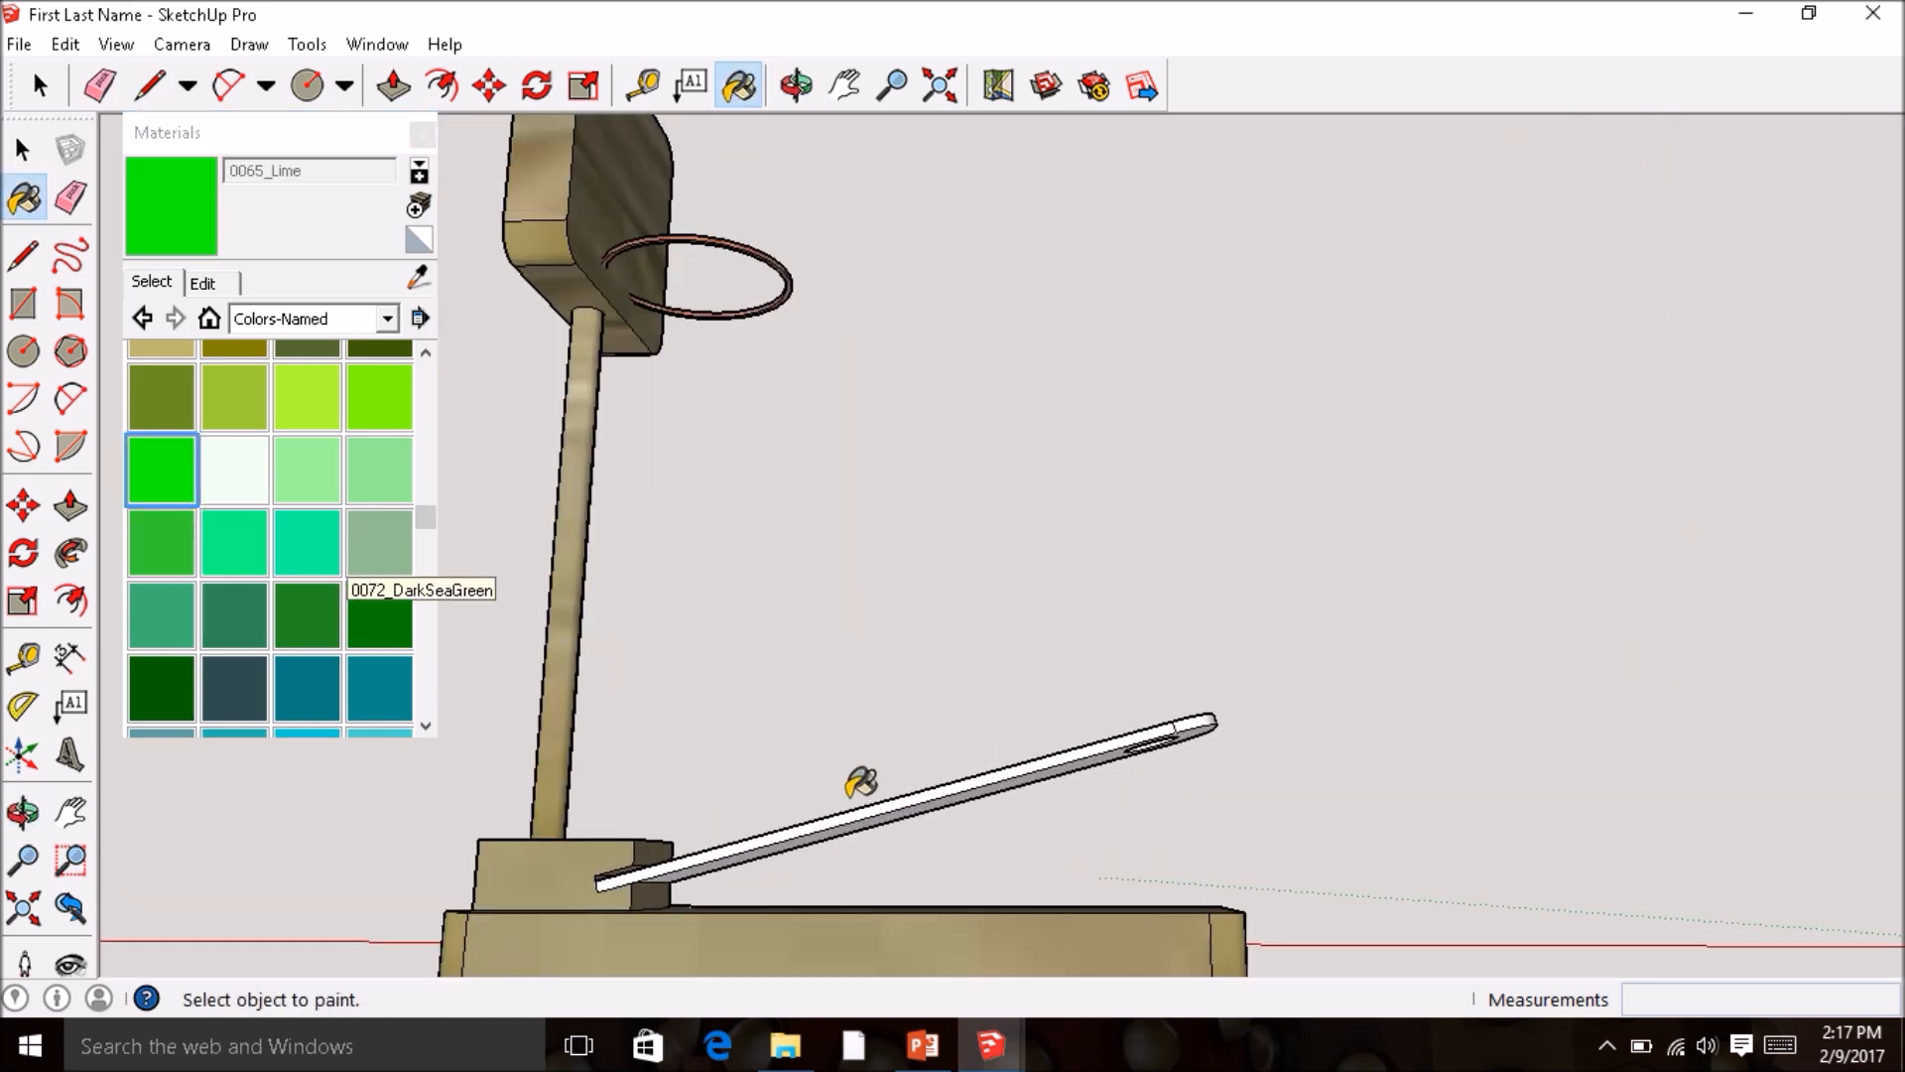
{"action": "left_click", "coordinate": [876, 809]}
{"action": "mouse_move", "coordinate": [876, 809]}
{"action": "middle_mouse_down"}
{"action": "mouse_move", "coordinate": [758, 776]}
{"action": "mouse_move", "coordinate": [793, 784]}
{"action": "middle_mouse_up"}
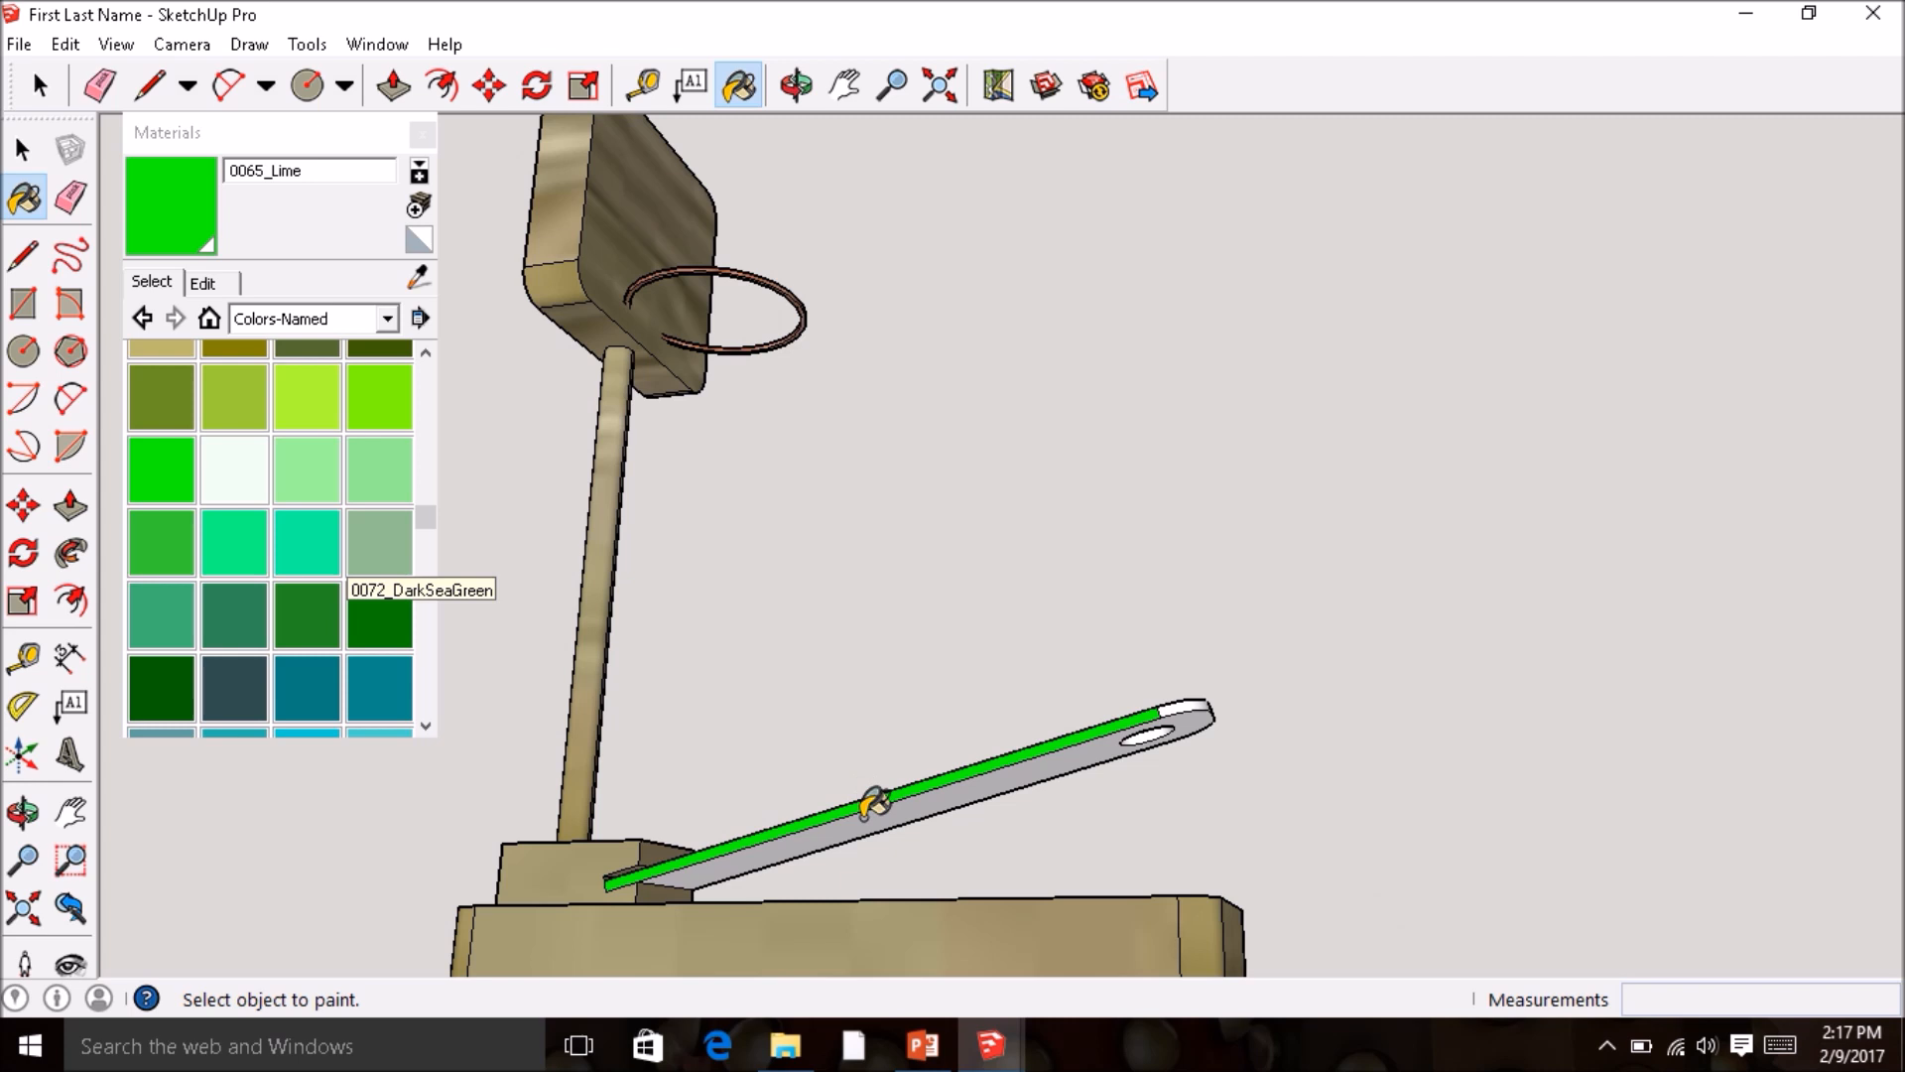
{"action": "left_click", "coordinate": [1007, 794]}
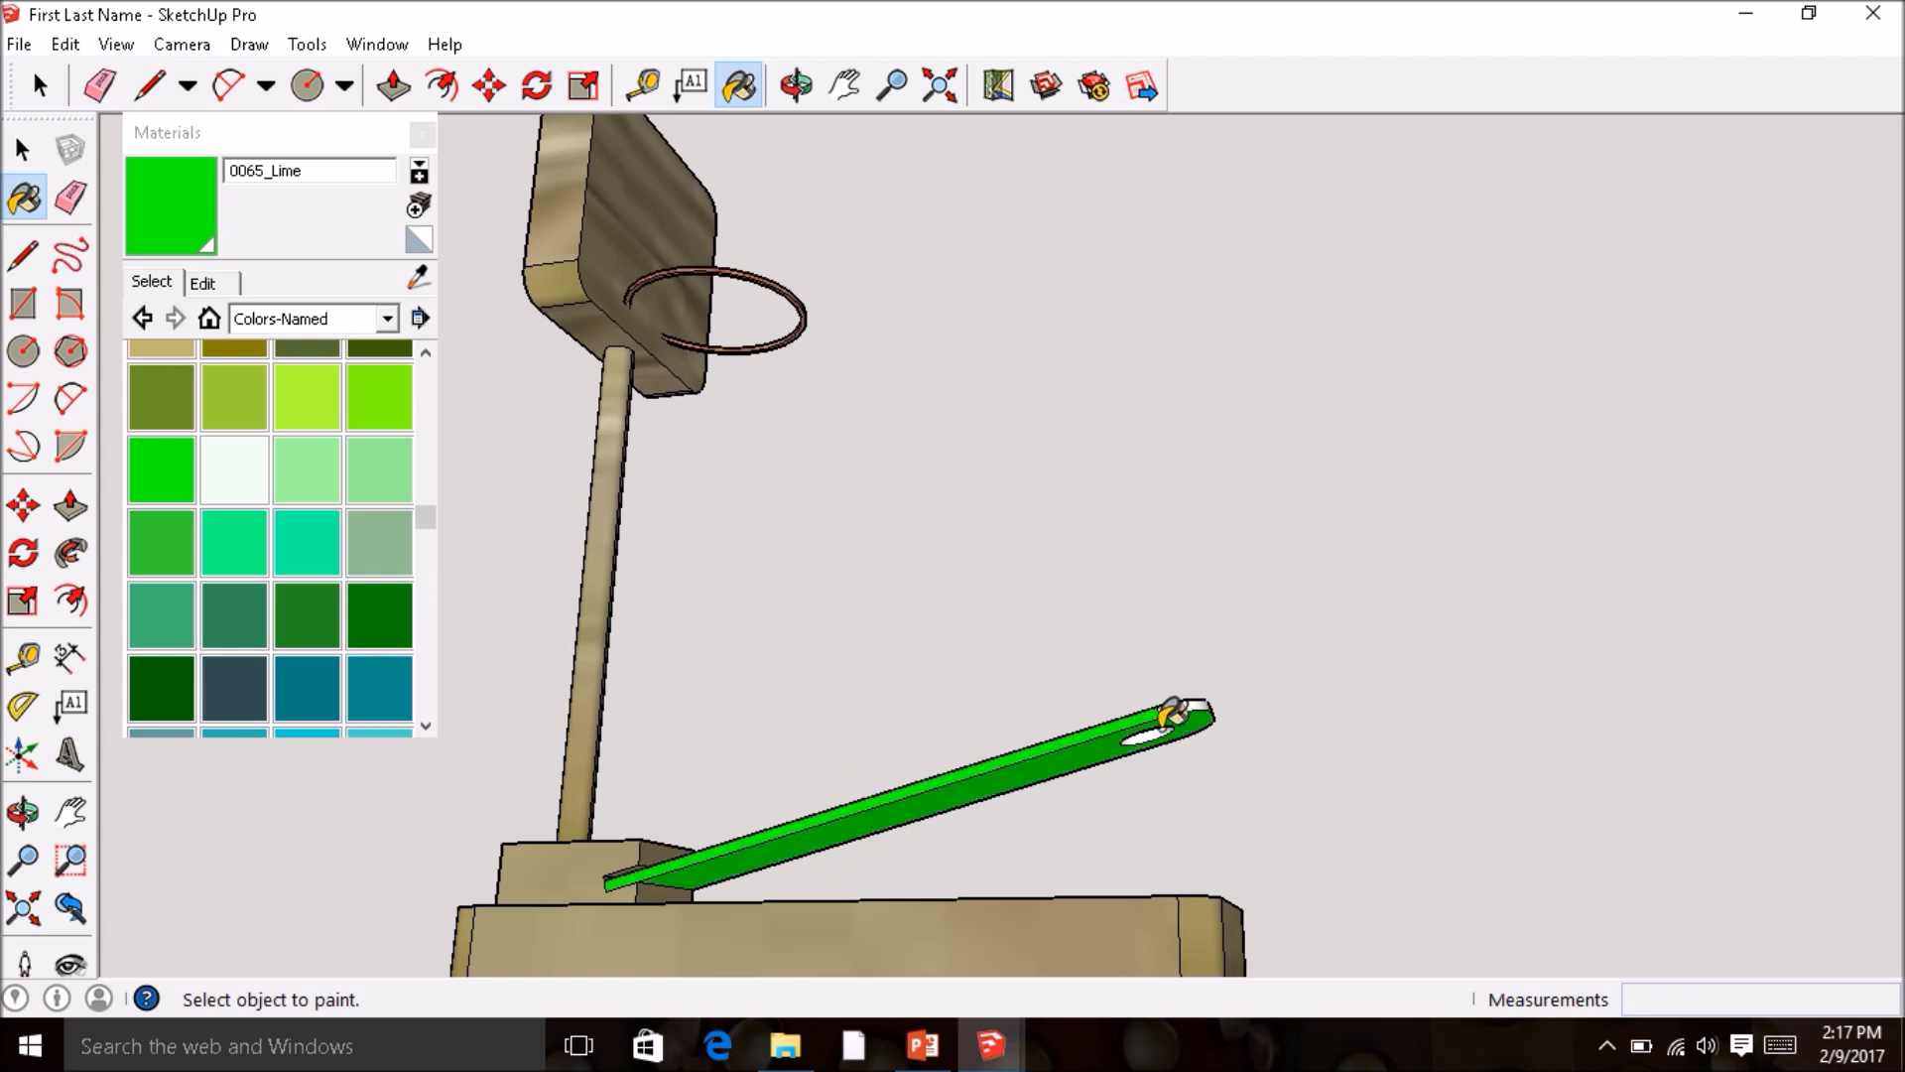
- Paint the lever's rounded end, other side edge and top face with 0065_Lime
{"action": "mouse_move", "coordinate": [1212, 683]}
{"action": "middle_mouse_down"}
{"action": "mouse_move", "coordinate": [892, 795]}
{"action": "mouse_move", "coordinate": [1106, 800]}
{"action": "mouse_move", "coordinate": [787, 795]}
{"action": "mouse_move", "coordinate": [791, 748]}
{"action": "middle_mouse_up"}
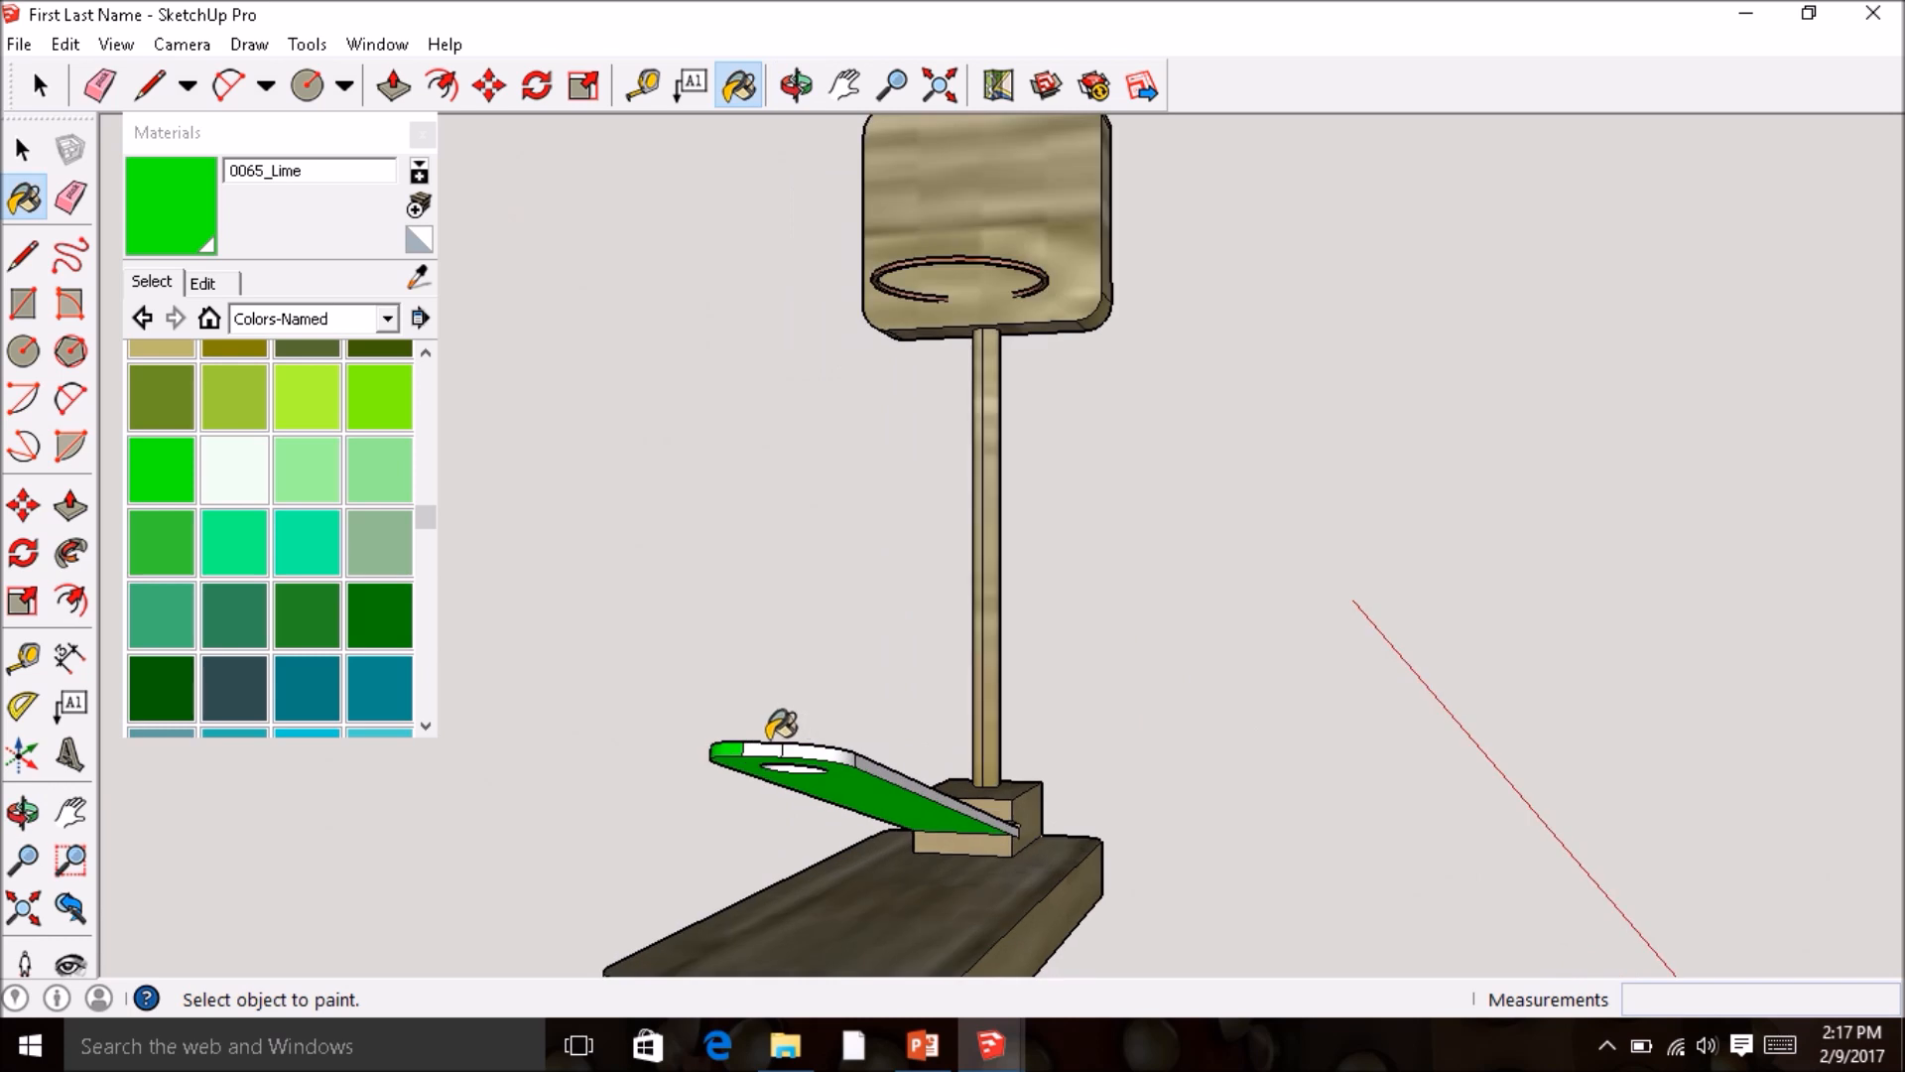
{"action": "left_click", "coordinate": [854, 752]}
{"action": "middle_click_drag", "start_coordinate": [857, 756], "coordinate": [625, 786]}
{"action": "left_click", "coordinate": [800, 765]}
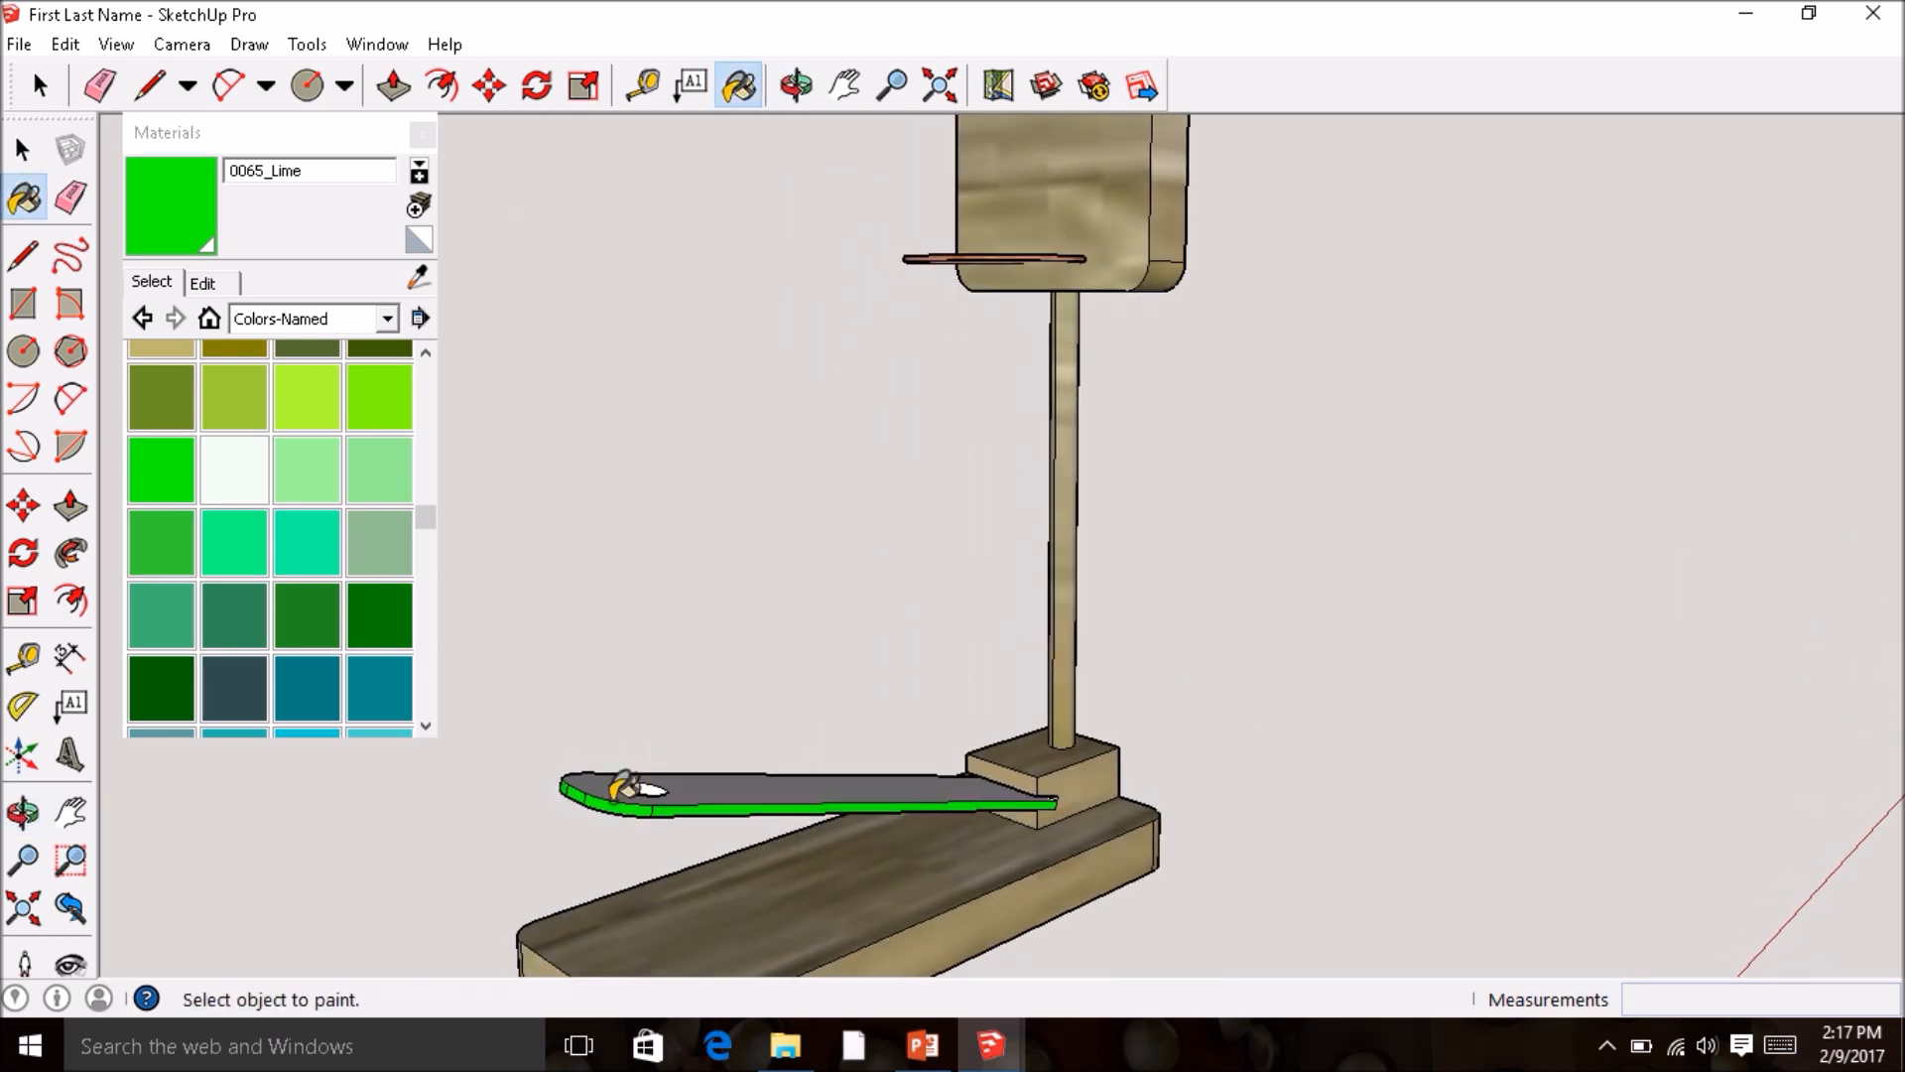
{"action": "scroll", "coordinate": [625, 786], "scroll_direction": "up", "scroll_amount": 5}
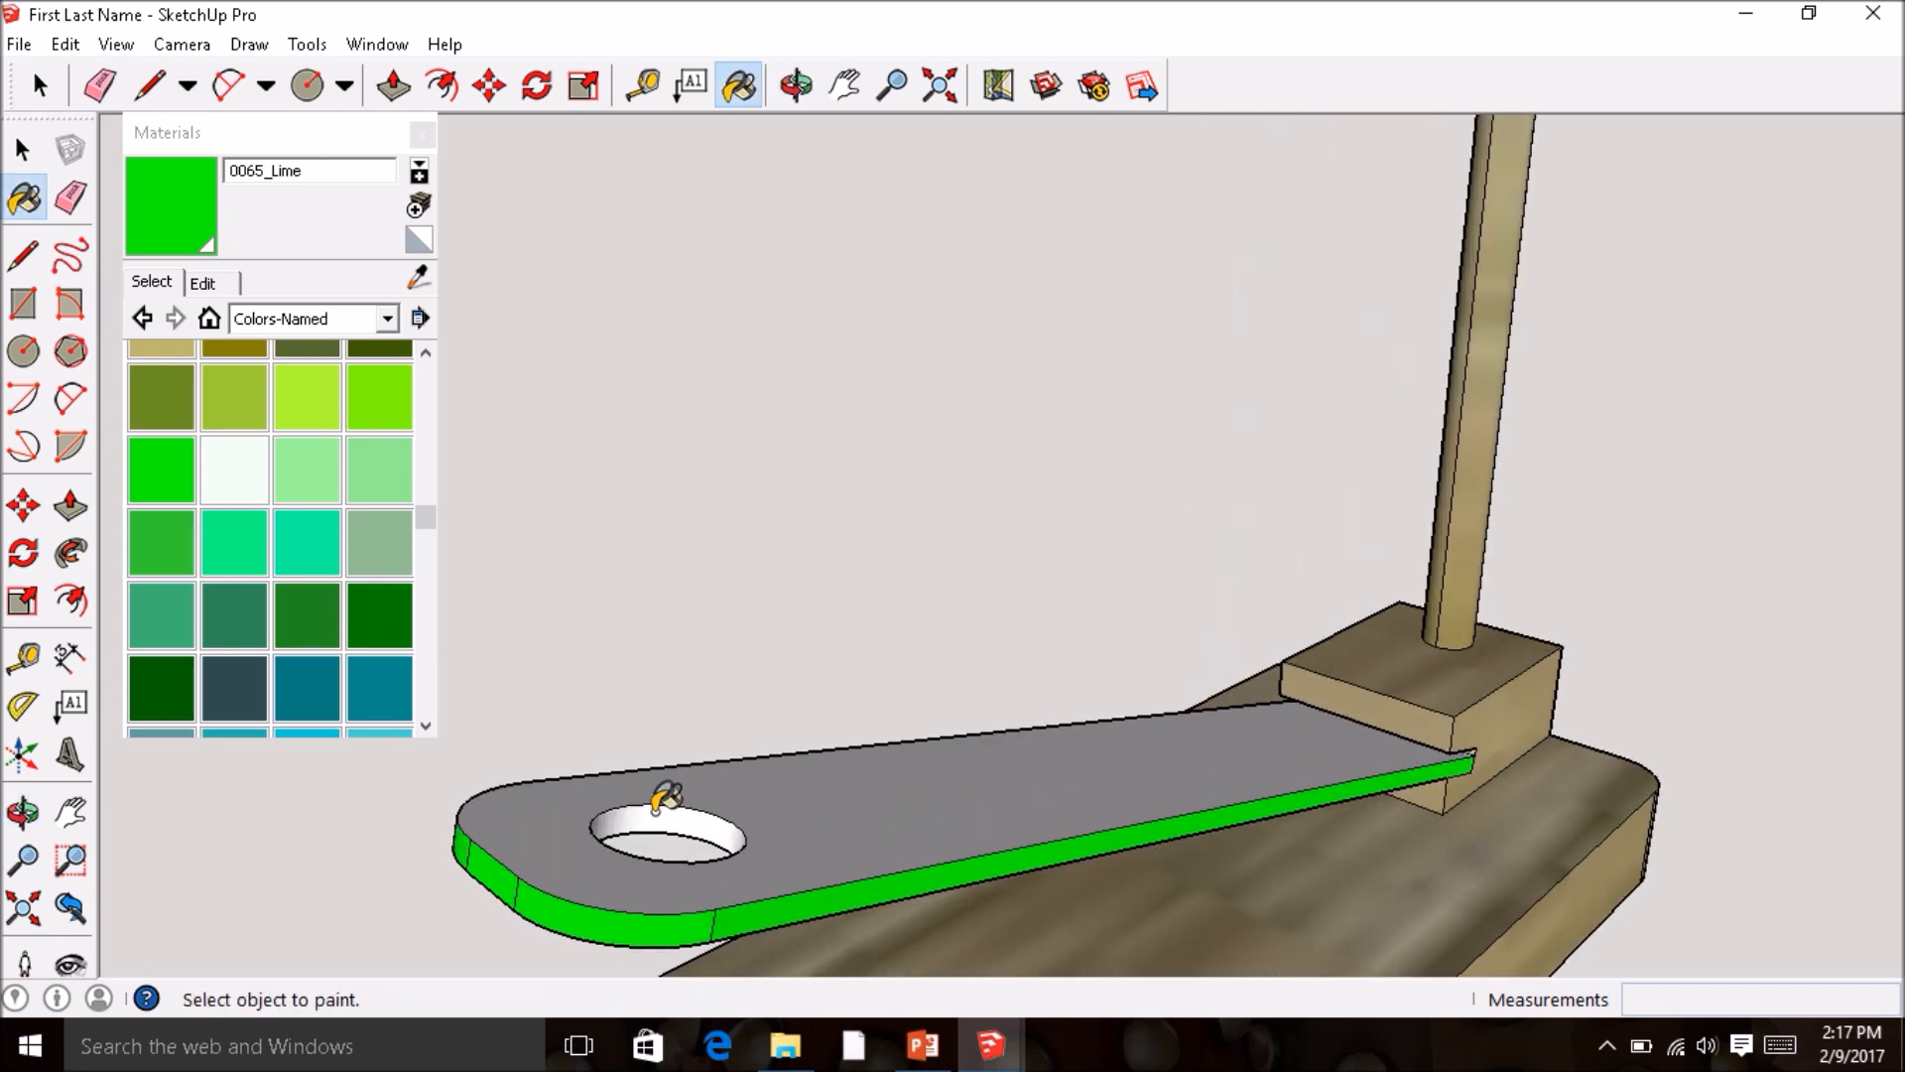
{"action": "left_click", "coordinate": [578, 812]}
{"action": "scroll", "coordinate": [878, 764], "scroll_direction": "down", "scroll_amount": 2}
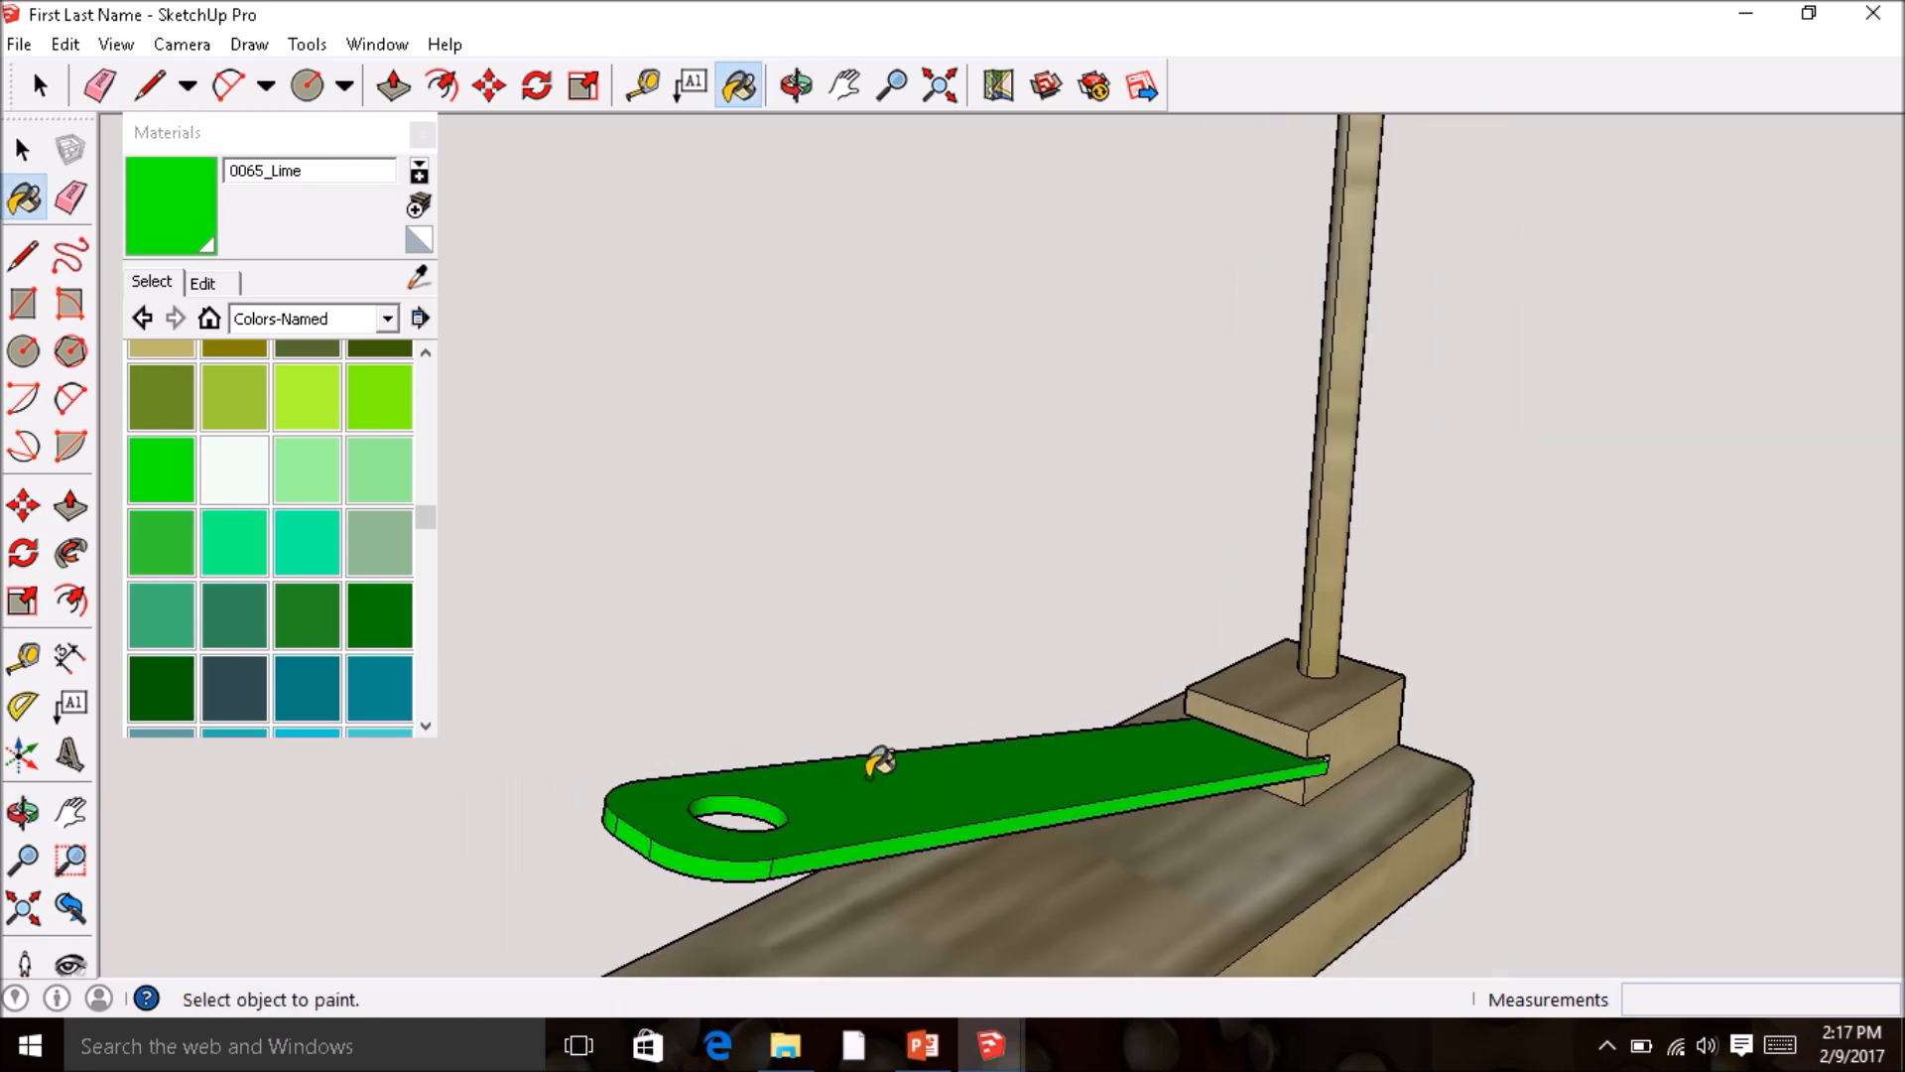
- Close the Materials window and save the painted model
{"action": "scroll", "coordinate": [878, 764], "scroll_direction": "down", "scroll_amount": 3}
{"action": "left_click", "coordinate": [421, 132]}
{"action": "left_click", "coordinate": [44, 81]}
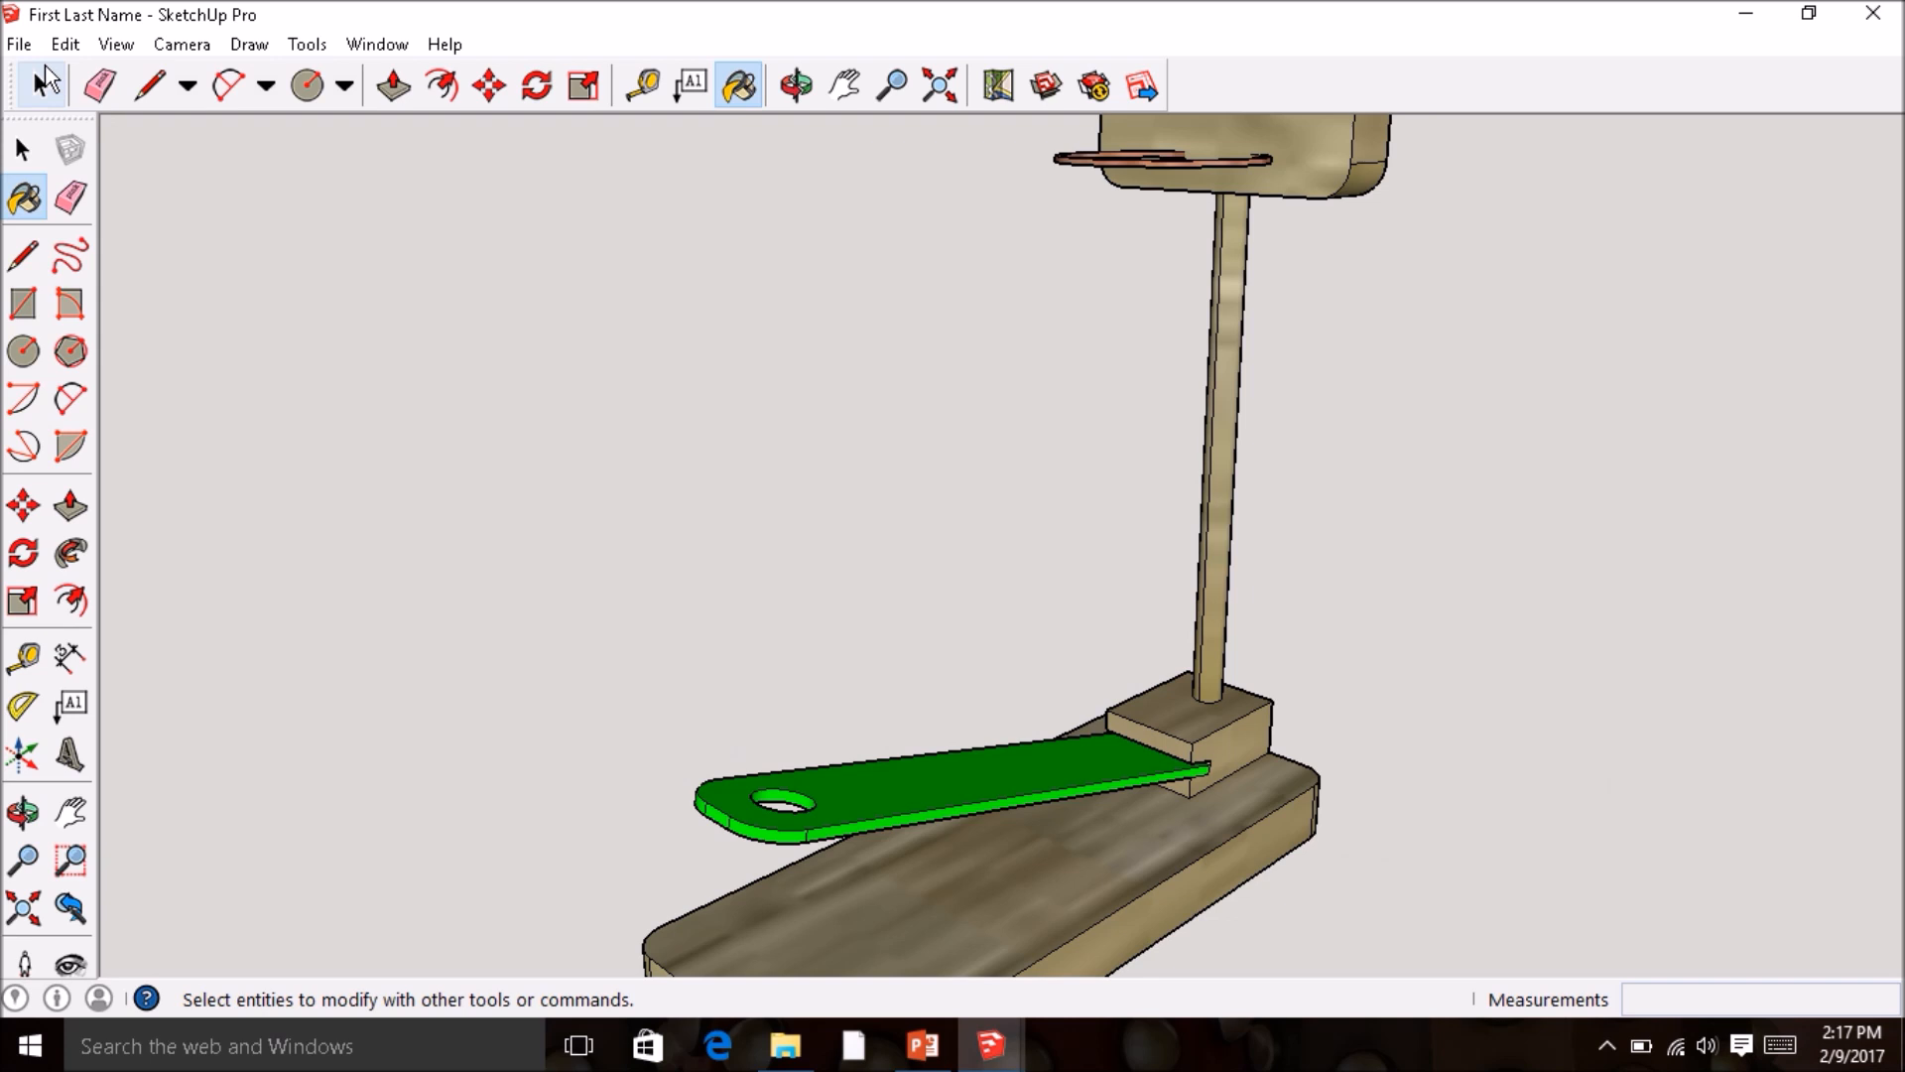
{"action": "left_click", "coordinate": [19, 43]}
{"action": "left_click", "coordinate": [69, 147]}
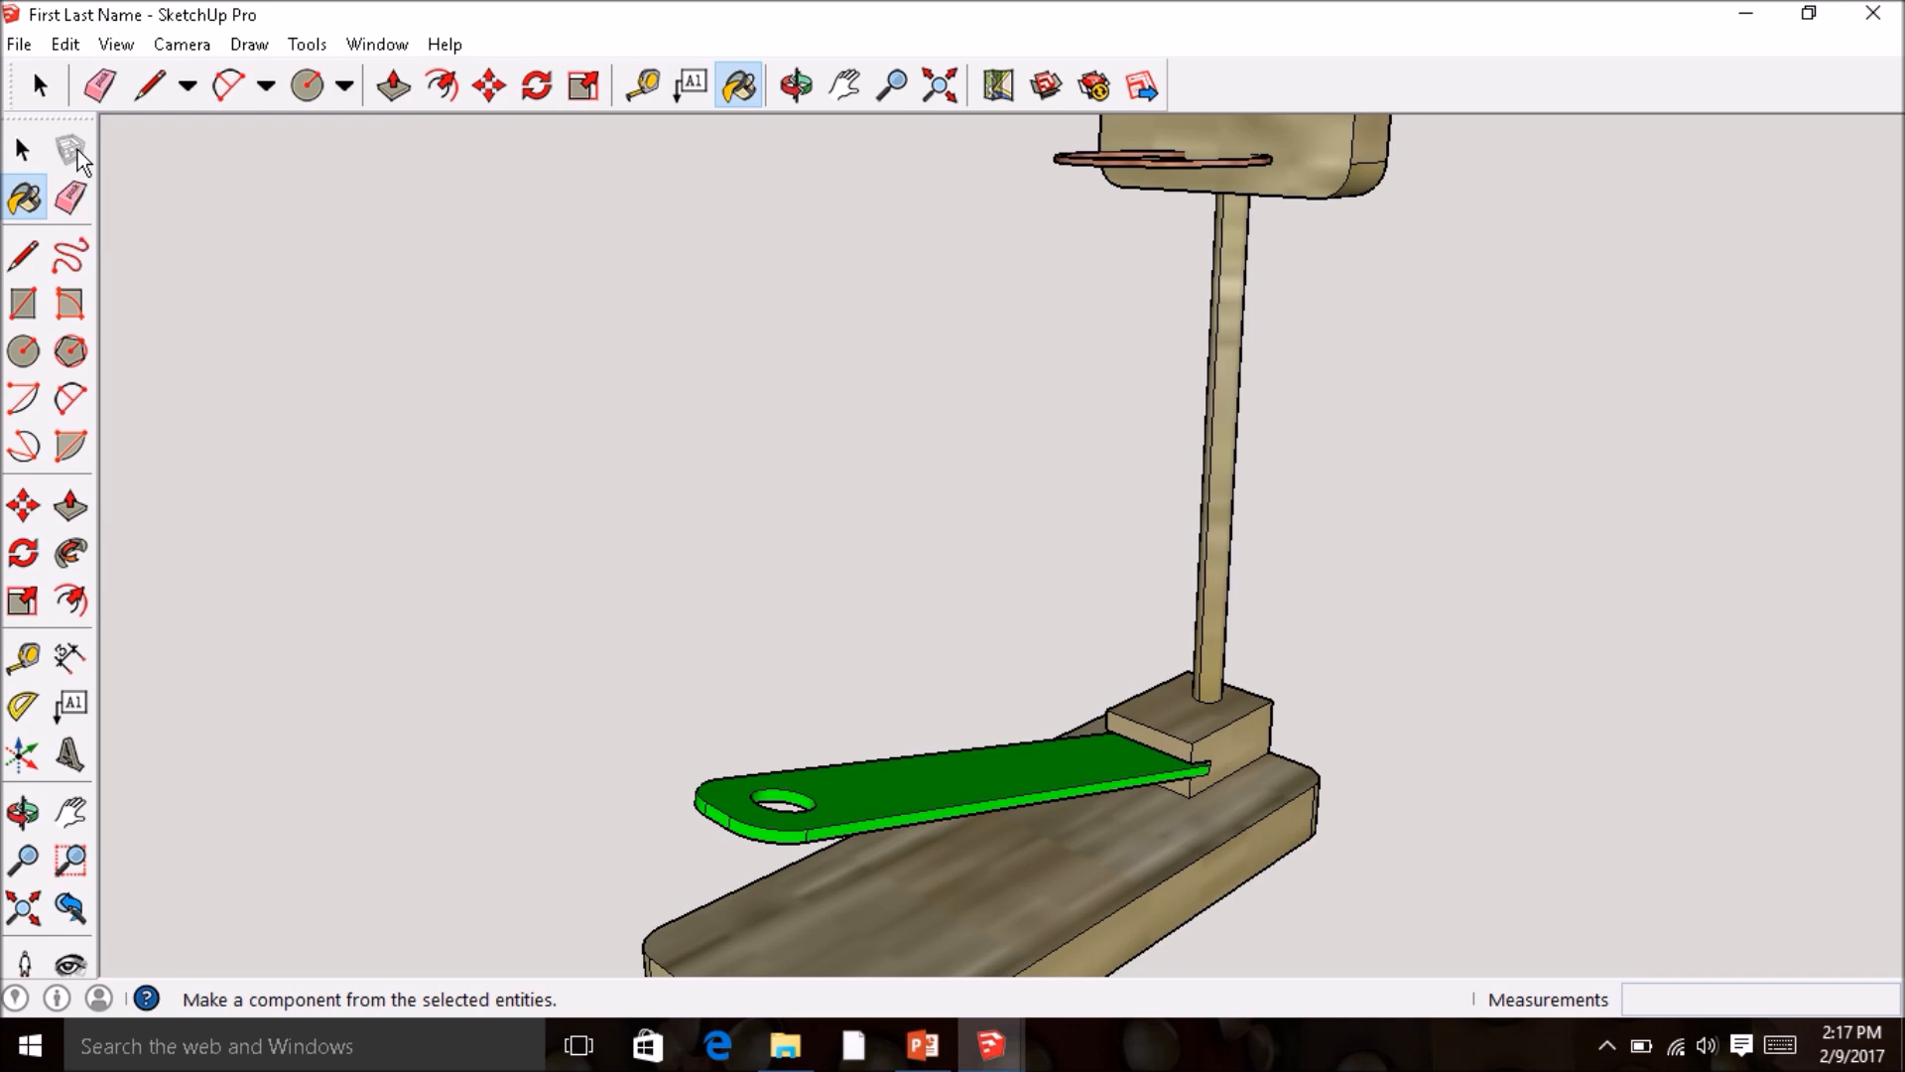
{"action": "scroll", "coordinate": [730, 624], "scroll_direction": "down", "scroll_amount": 2}
{"action": "middle_click_drag", "start_coordinate": [730, 623], "coordinate": [996, 566]}
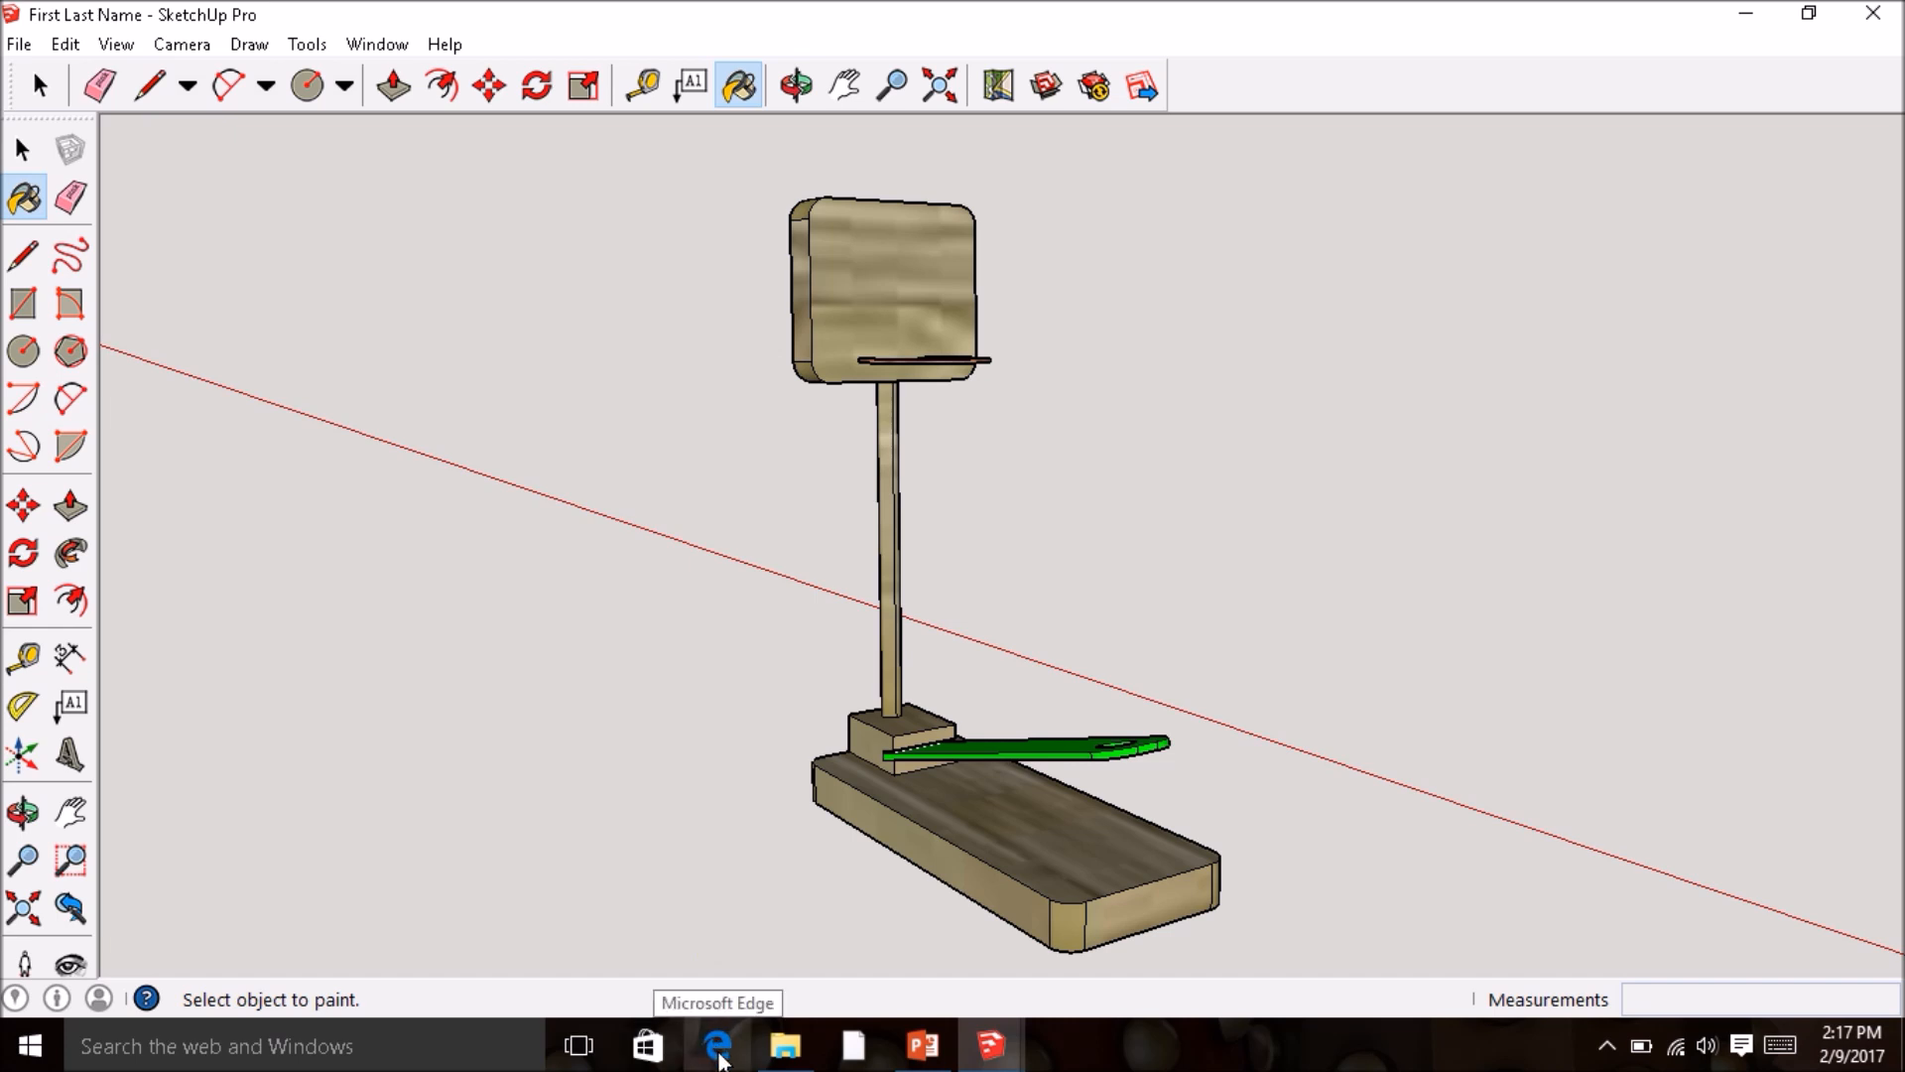
- Switch to Microsoft Edge, search for "sponge bob" and browse the image results
{"action": "left_click", "coordinate": [720, 1056]}
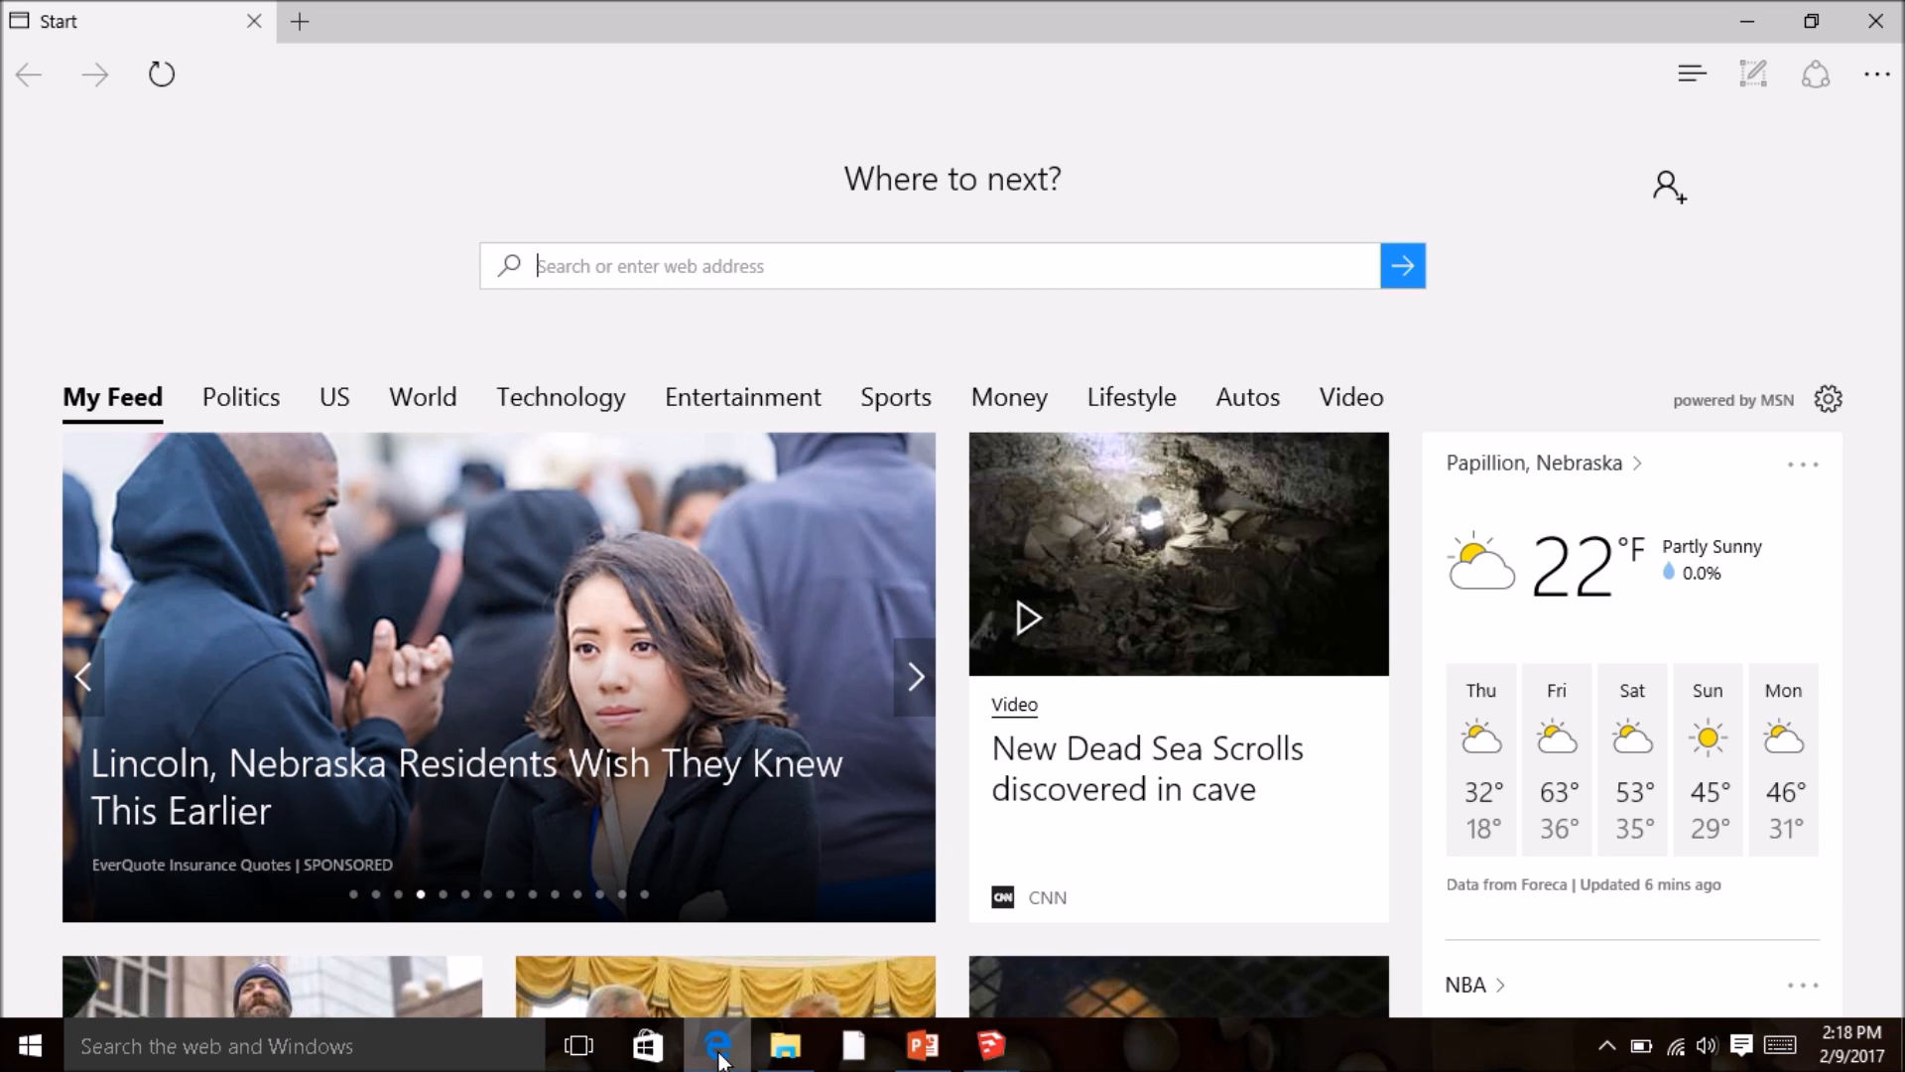
{"action": "type", "text": "sp"}
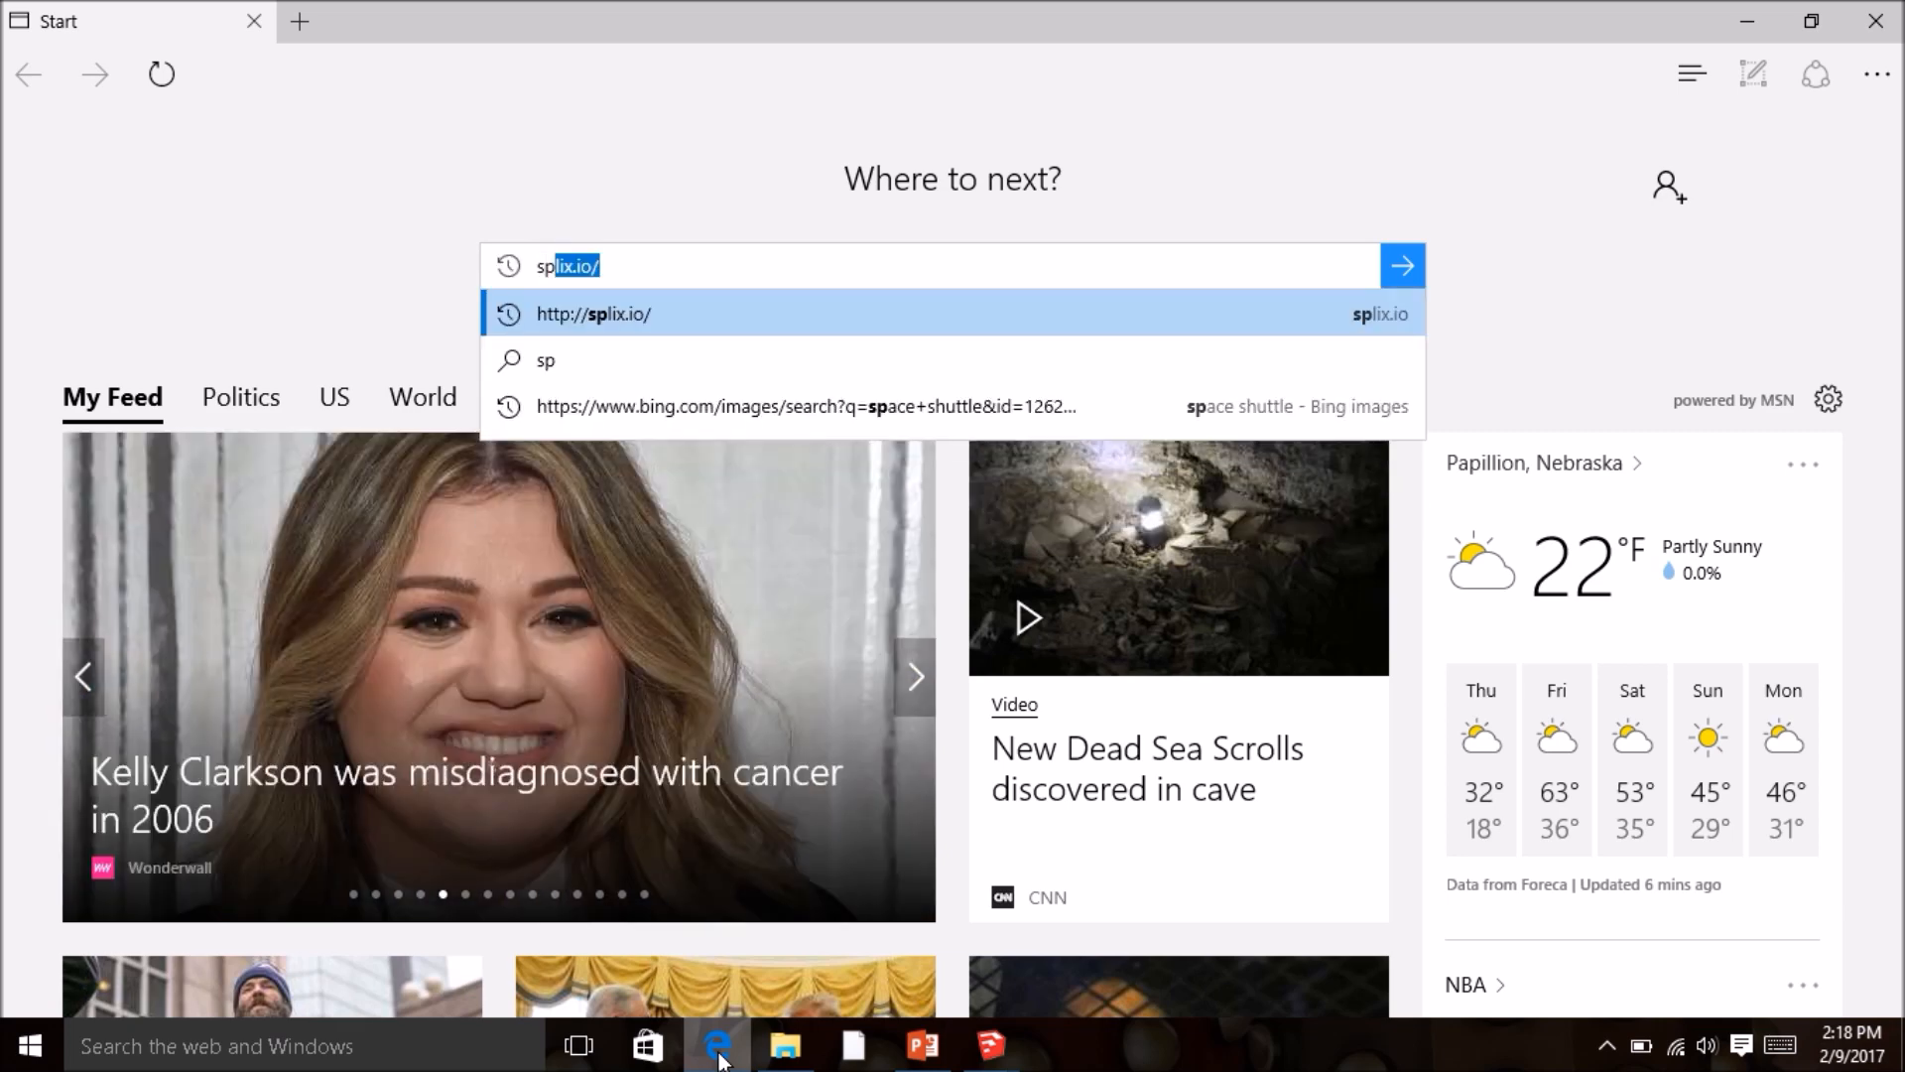
{"action": "type", "text": "onge bob"}
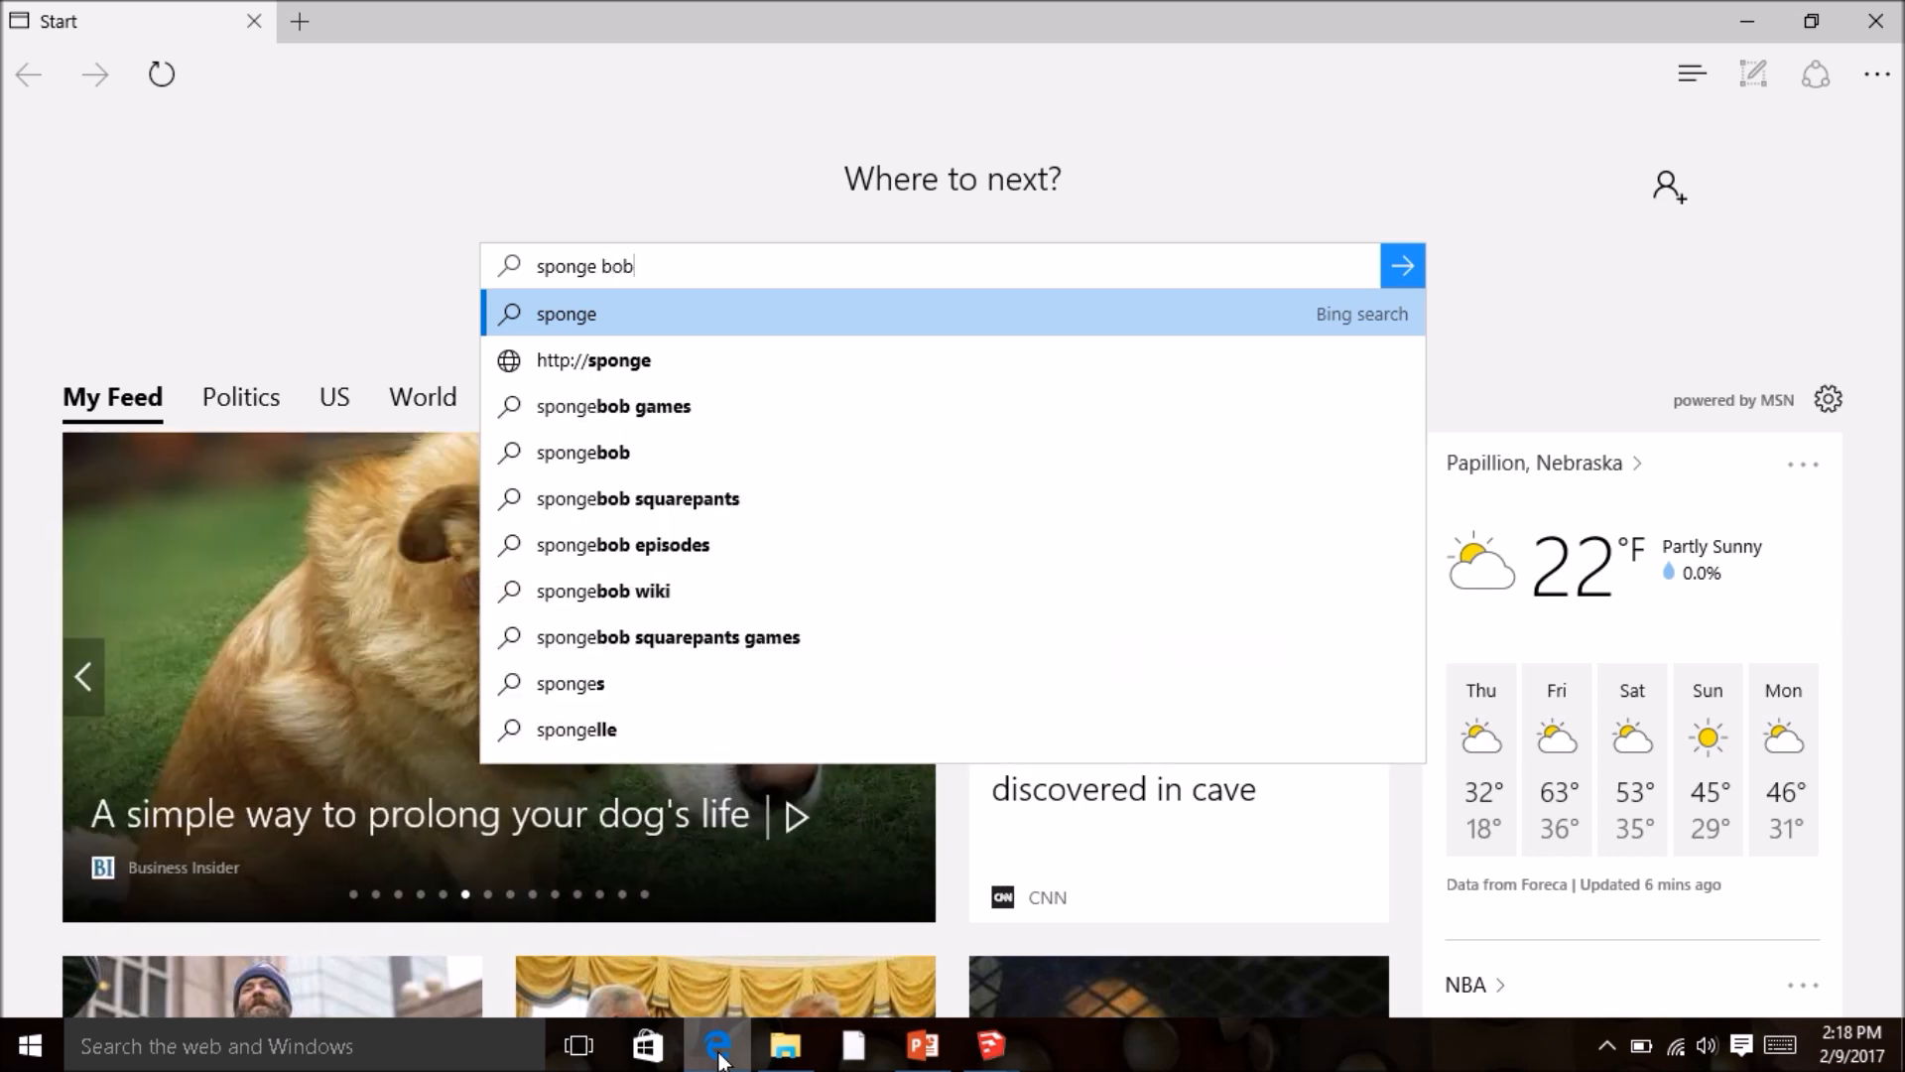
{"action": "key", "text": "Return"}
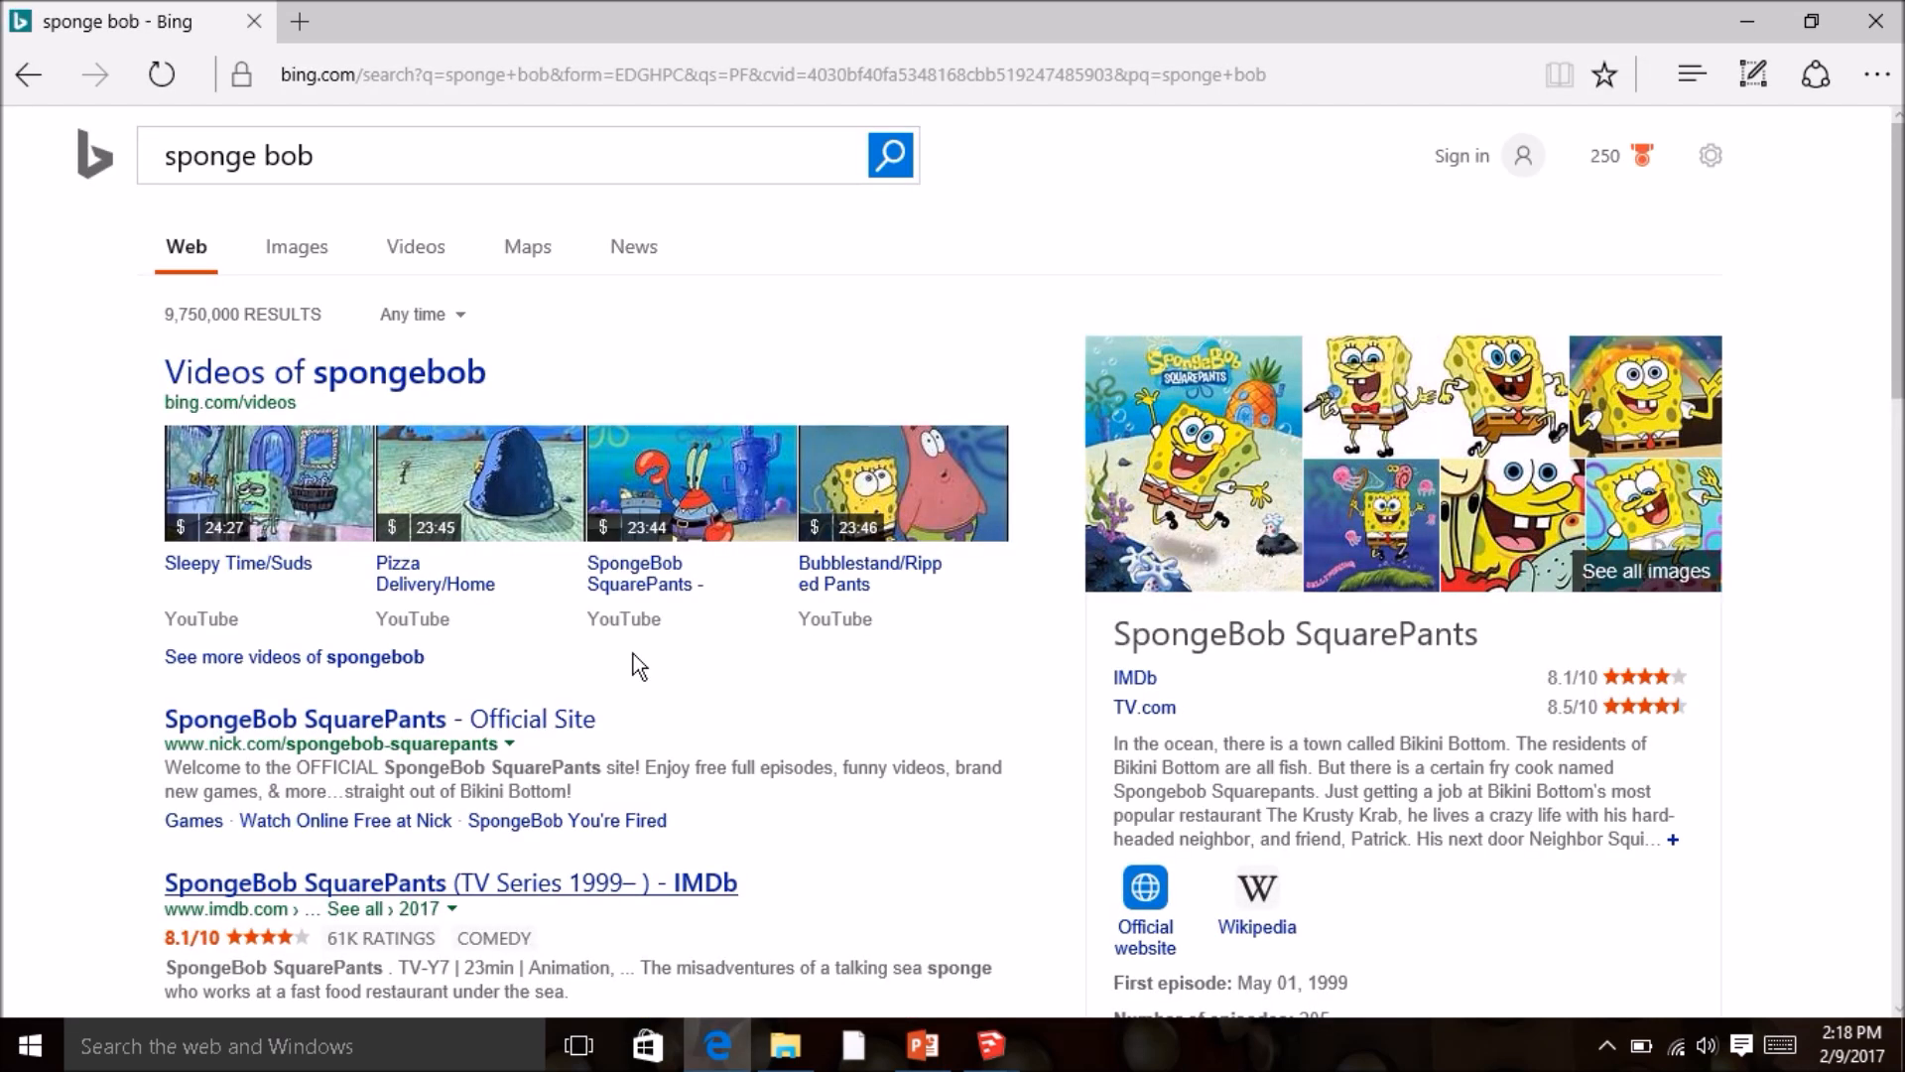
{"action": "left_click", "coordinate": [304, 256]}
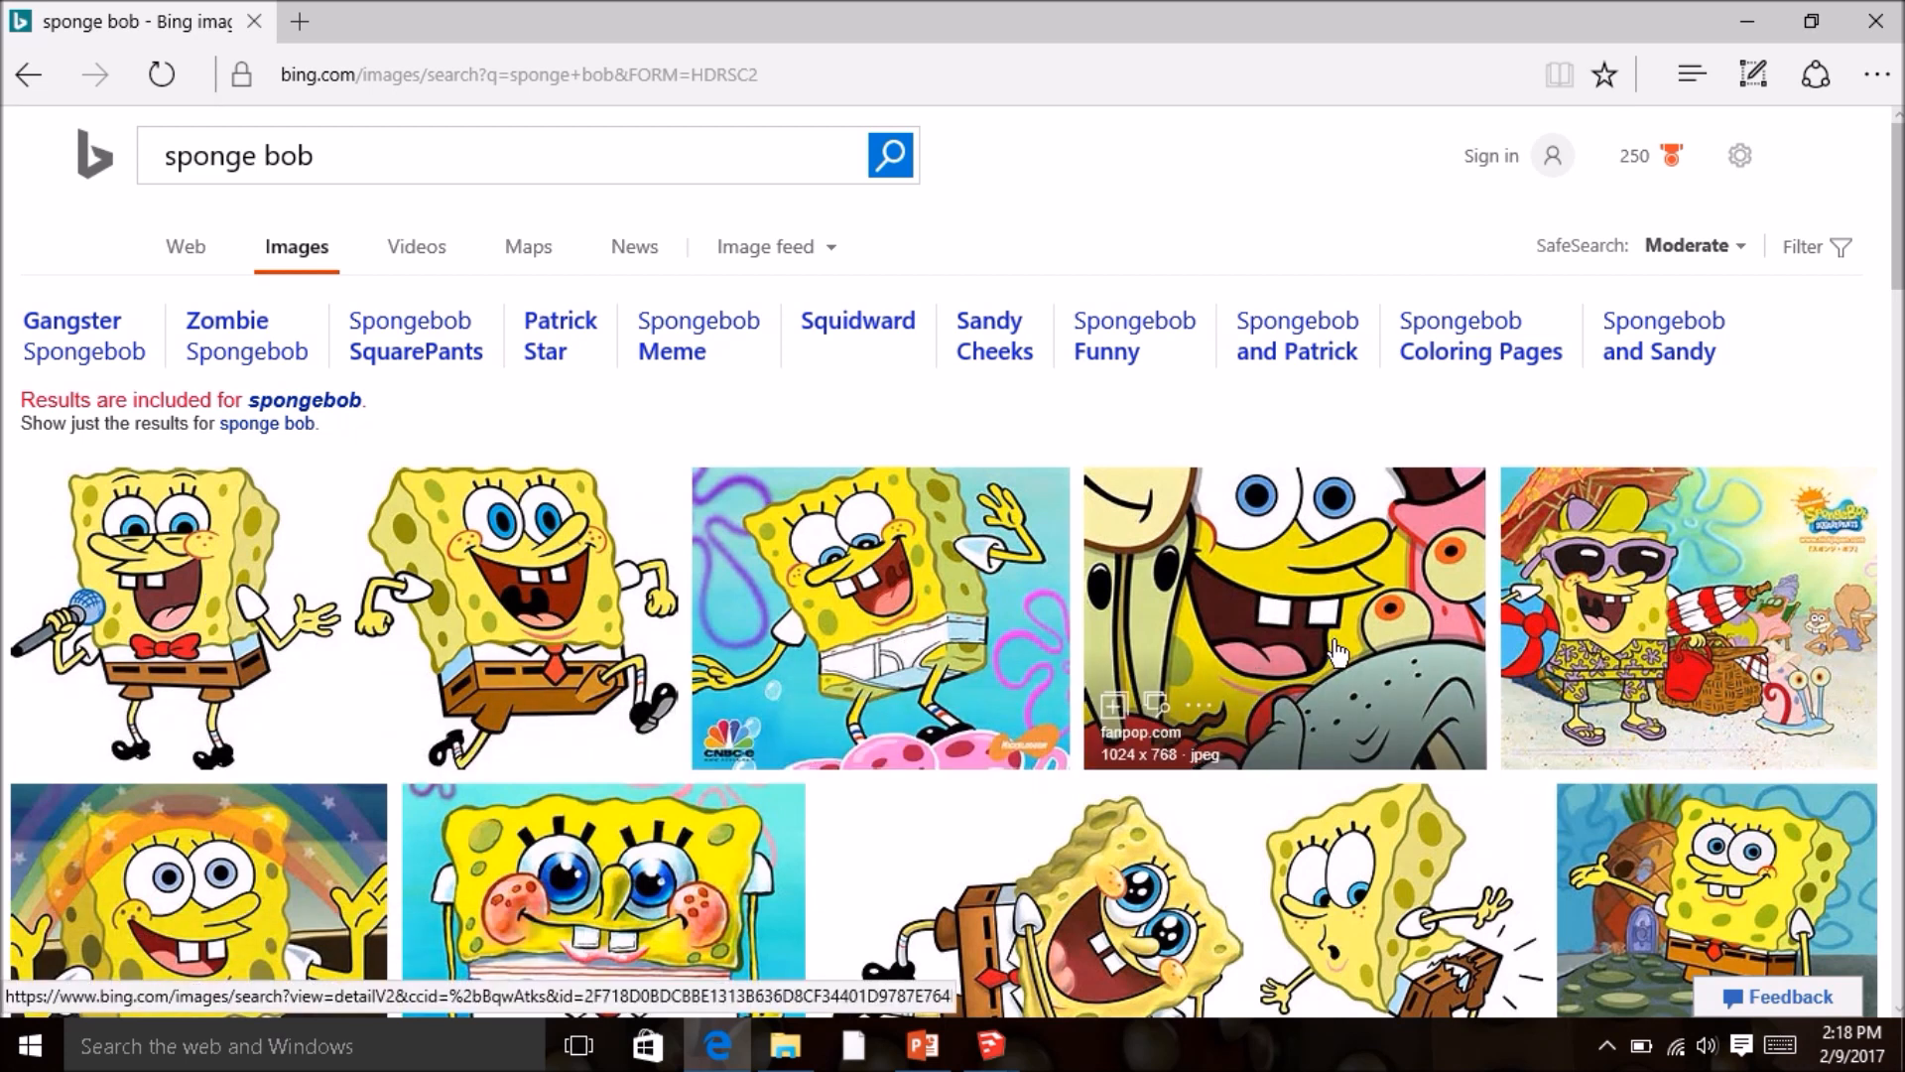
{"action": "scroll", "coordinate": [1610, 697], "scroll_direction": "down", "scroll_amount": 3}
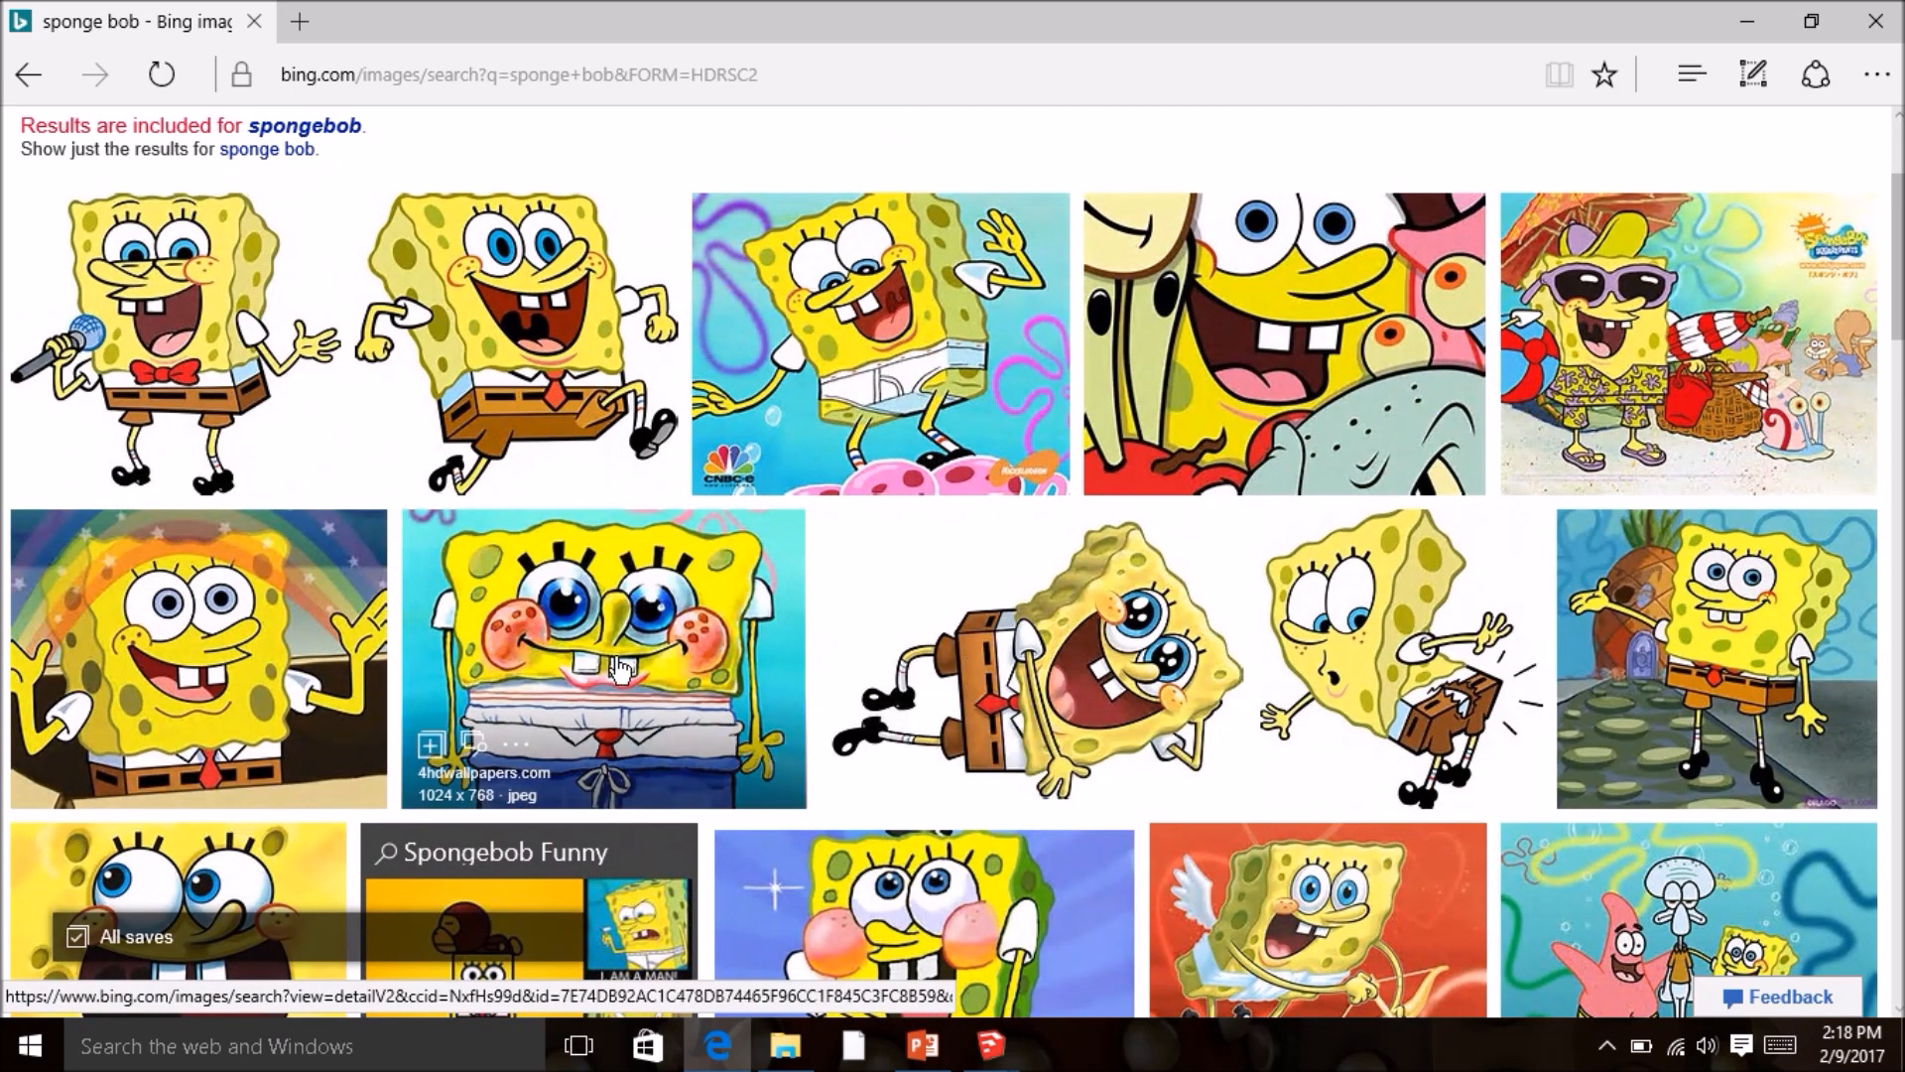
{"action": "scroll", "coordinate": [621, 670], "scroll_direction": "down", "scroll_amount": 3}
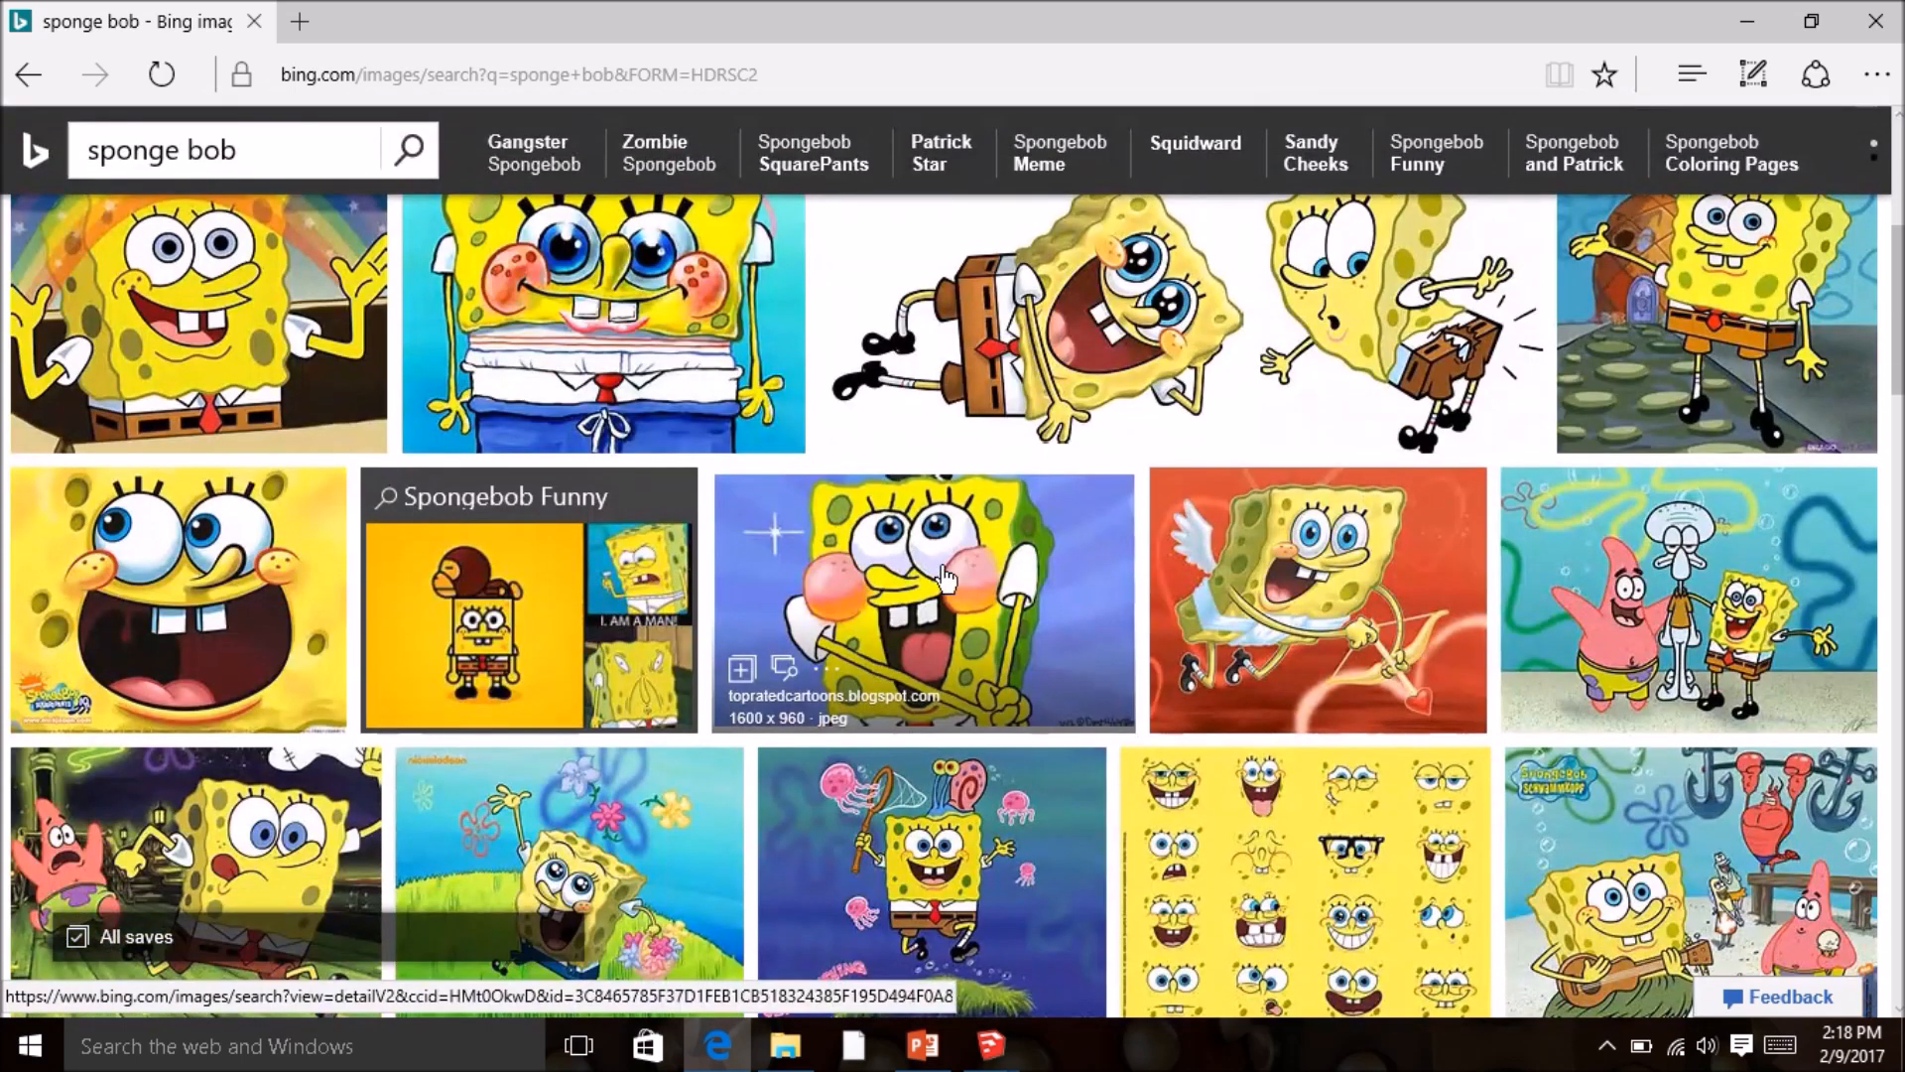
{"action": "scroll", "coordinate": [1310, 734], "scroll_direction": "down", "scroll_amount": 6}
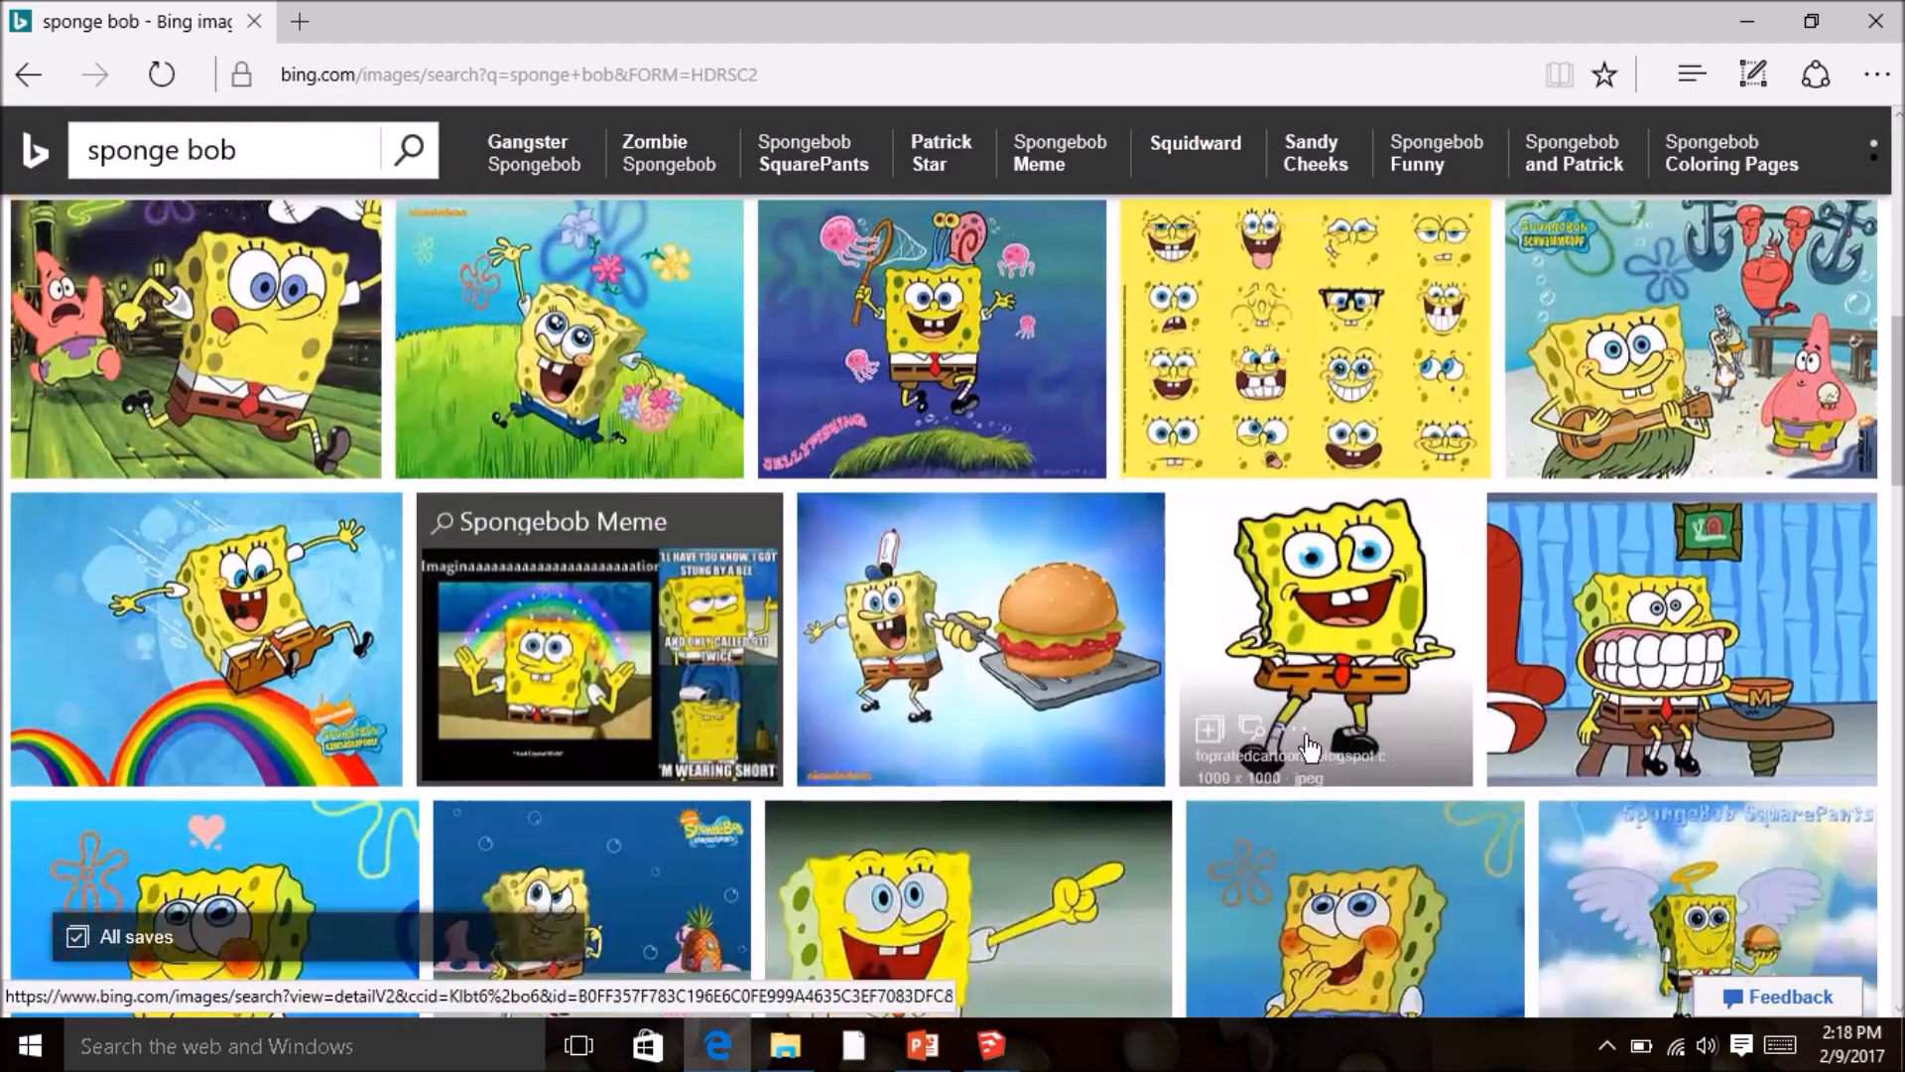
{"action": "scroll", "coordinate": [1238, 607], "scroll_direction": "up", "scroll_amount": 8}
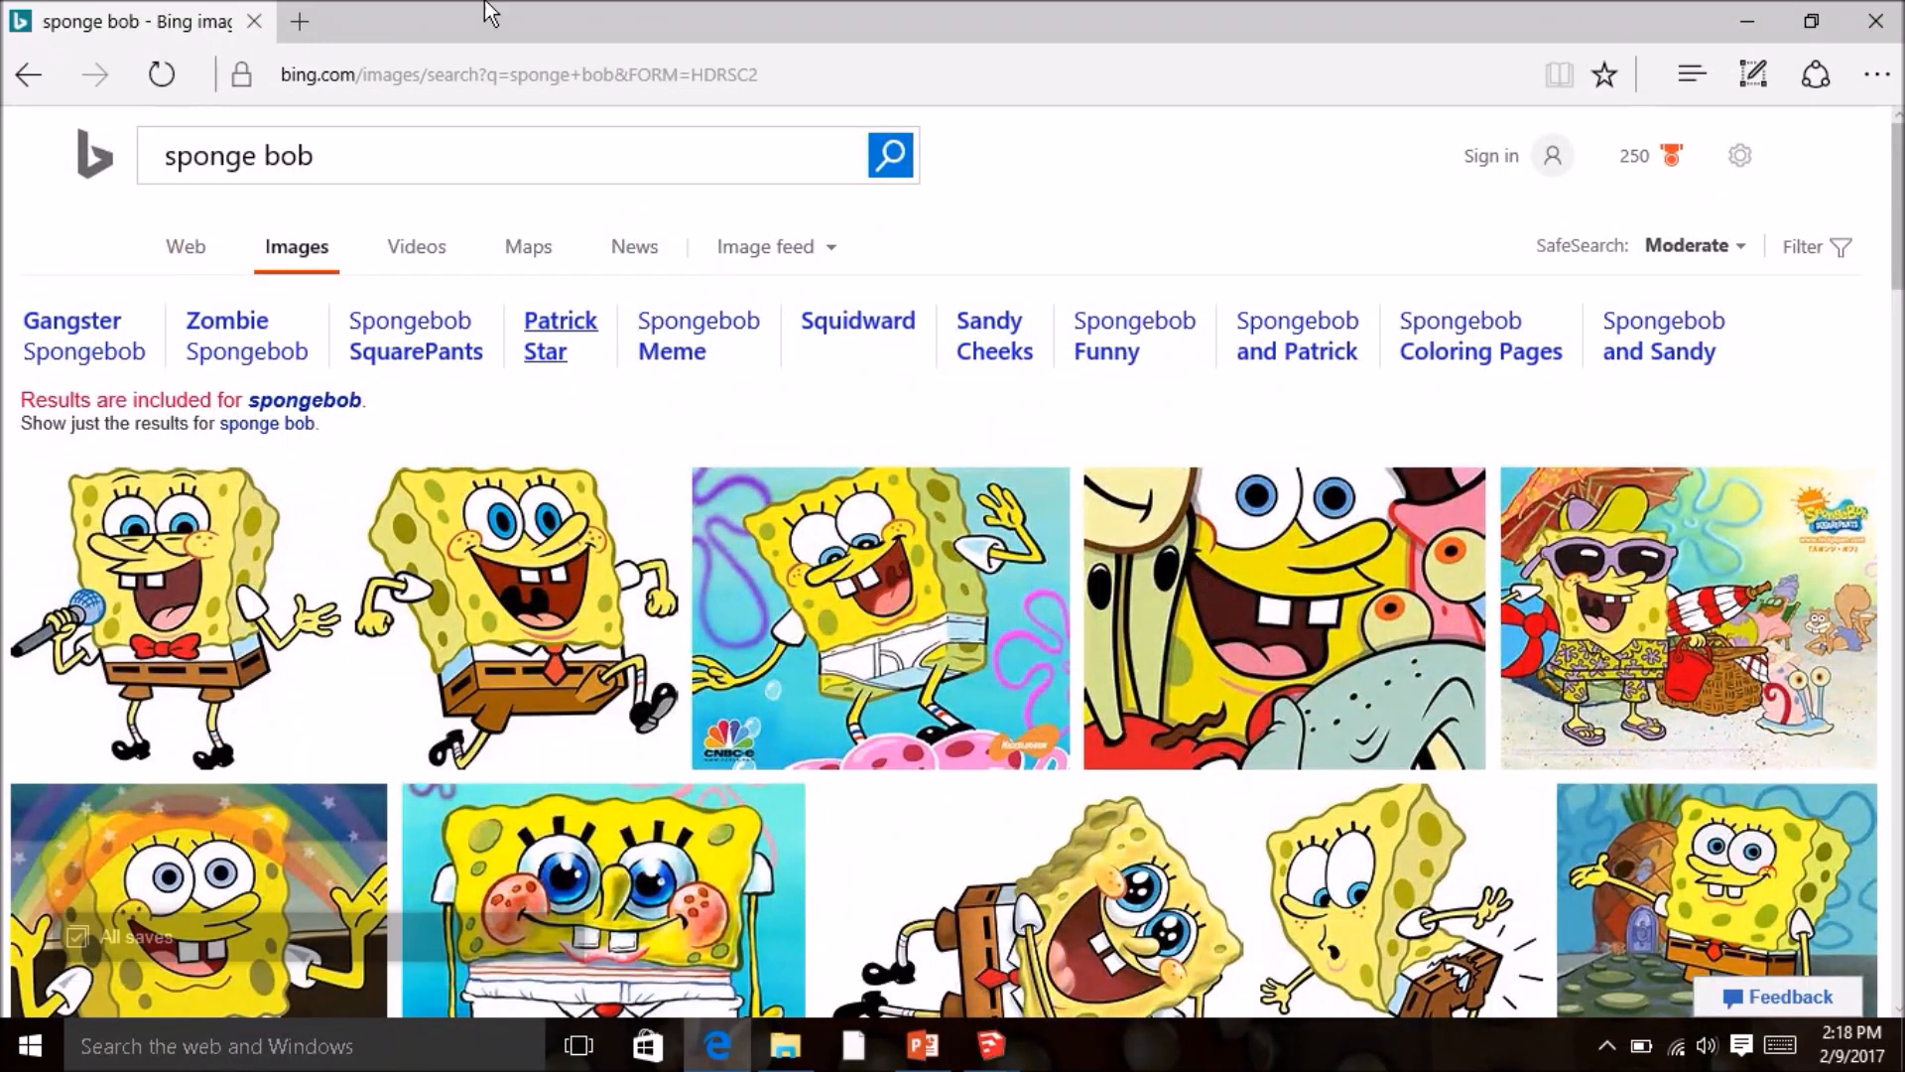
- Search for "lebron james logo" in a new browser tab and browse the image results
{"action": "left_click", "coordinate": [300, 22]}
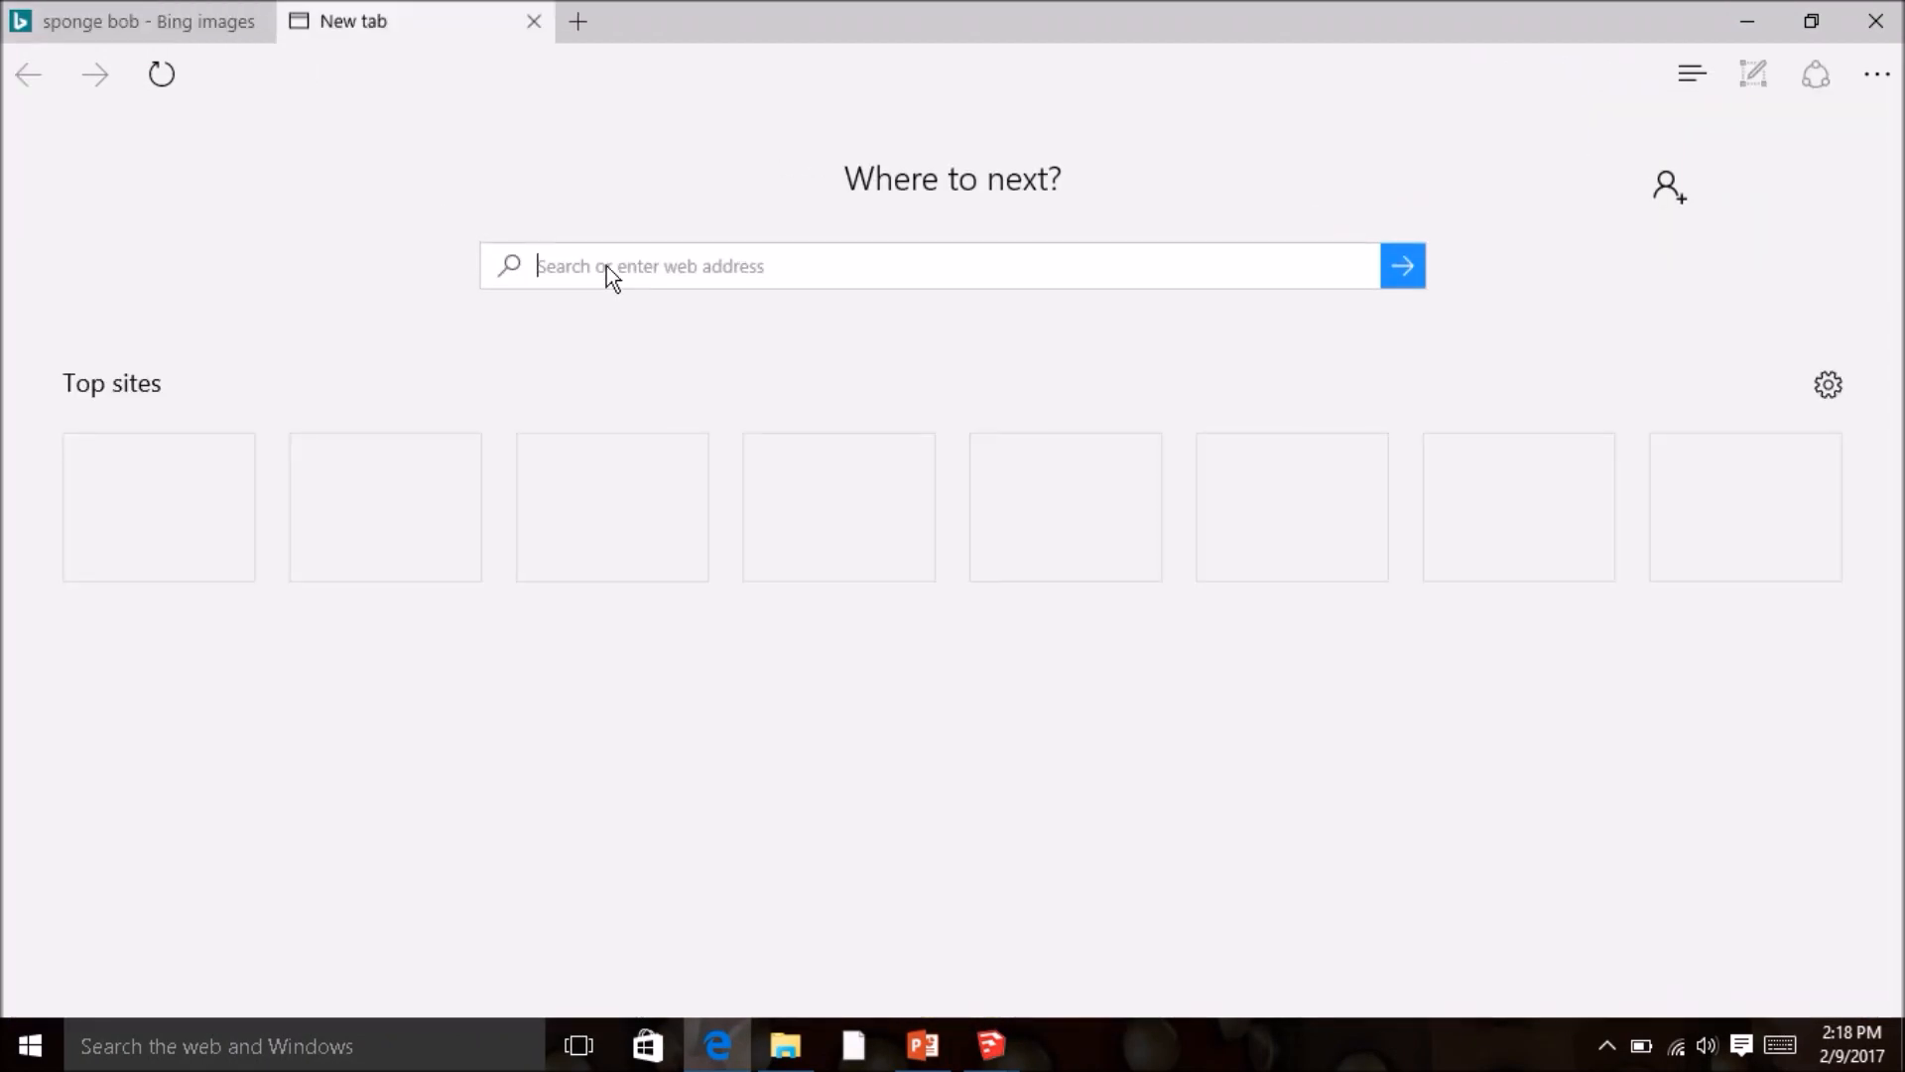
{"action": "type", "text": "le"}
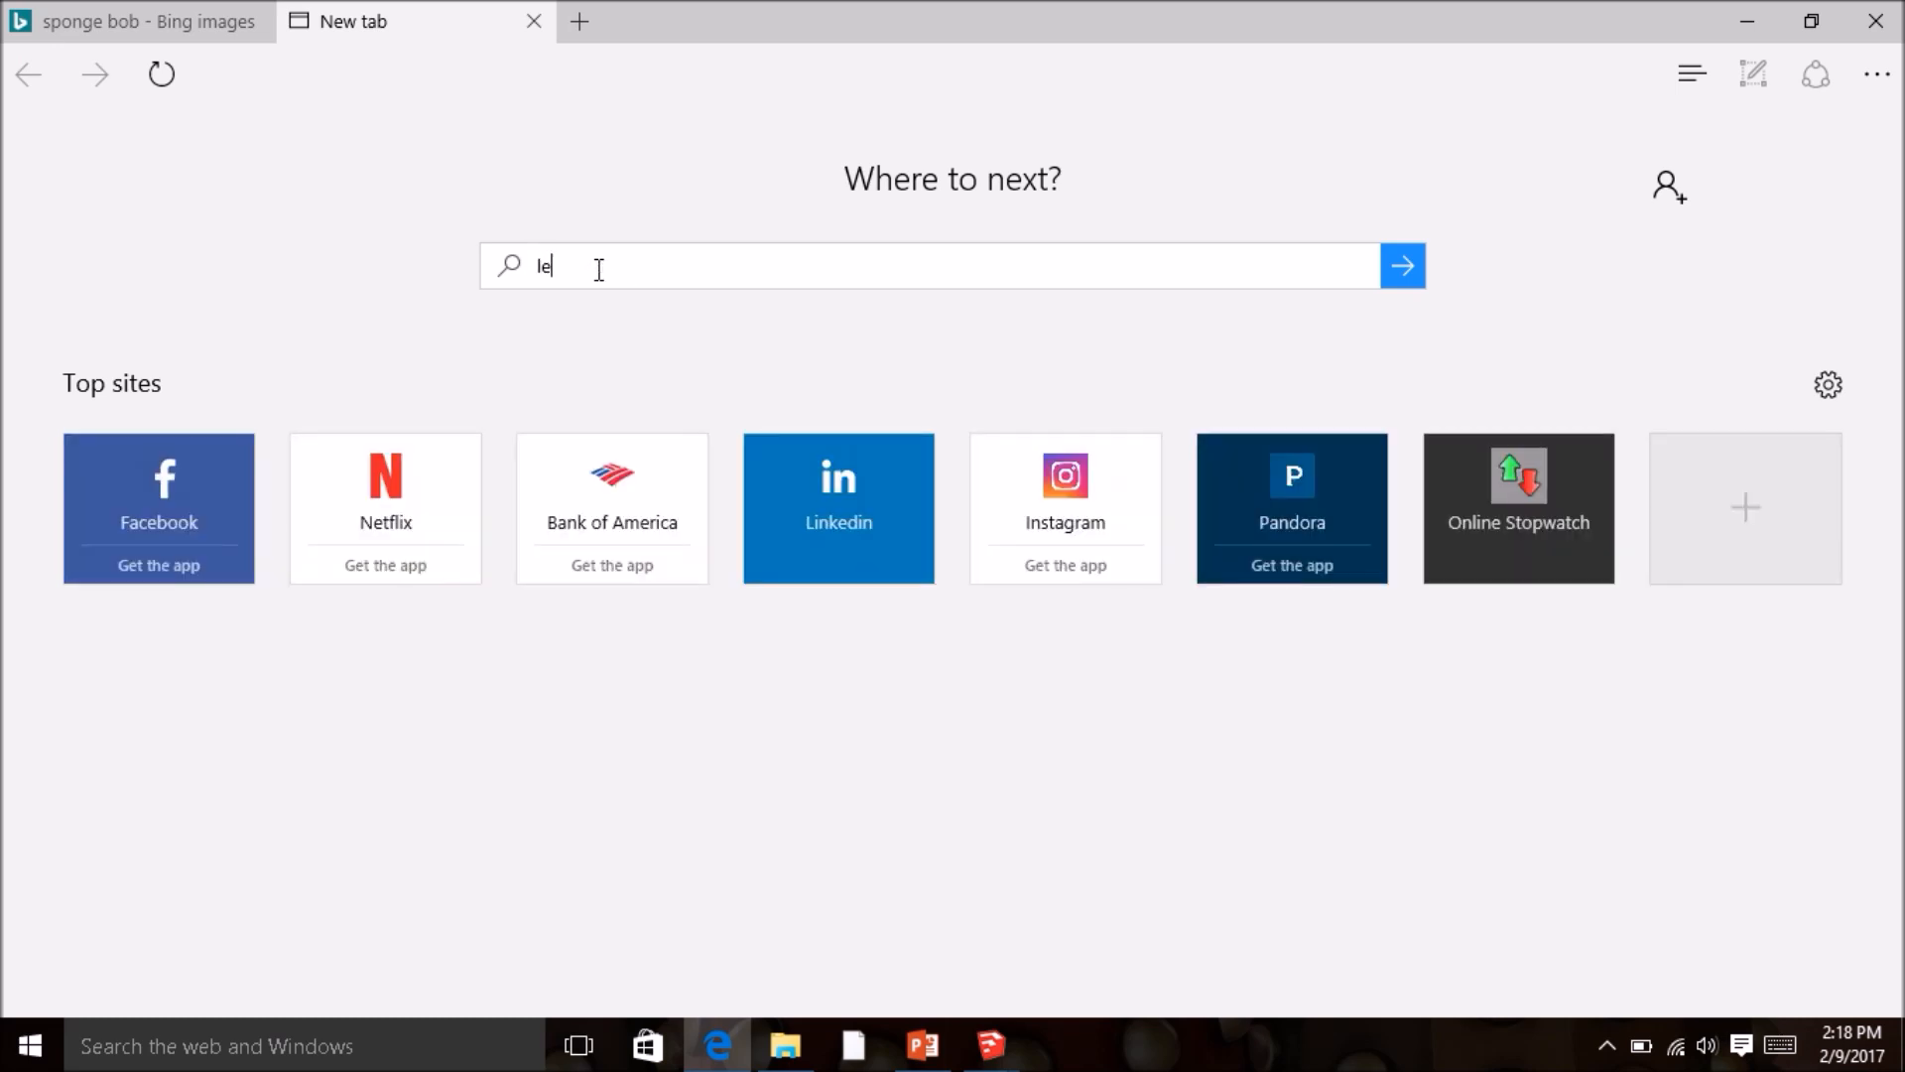
{"action": "type", "text": "bron j"}
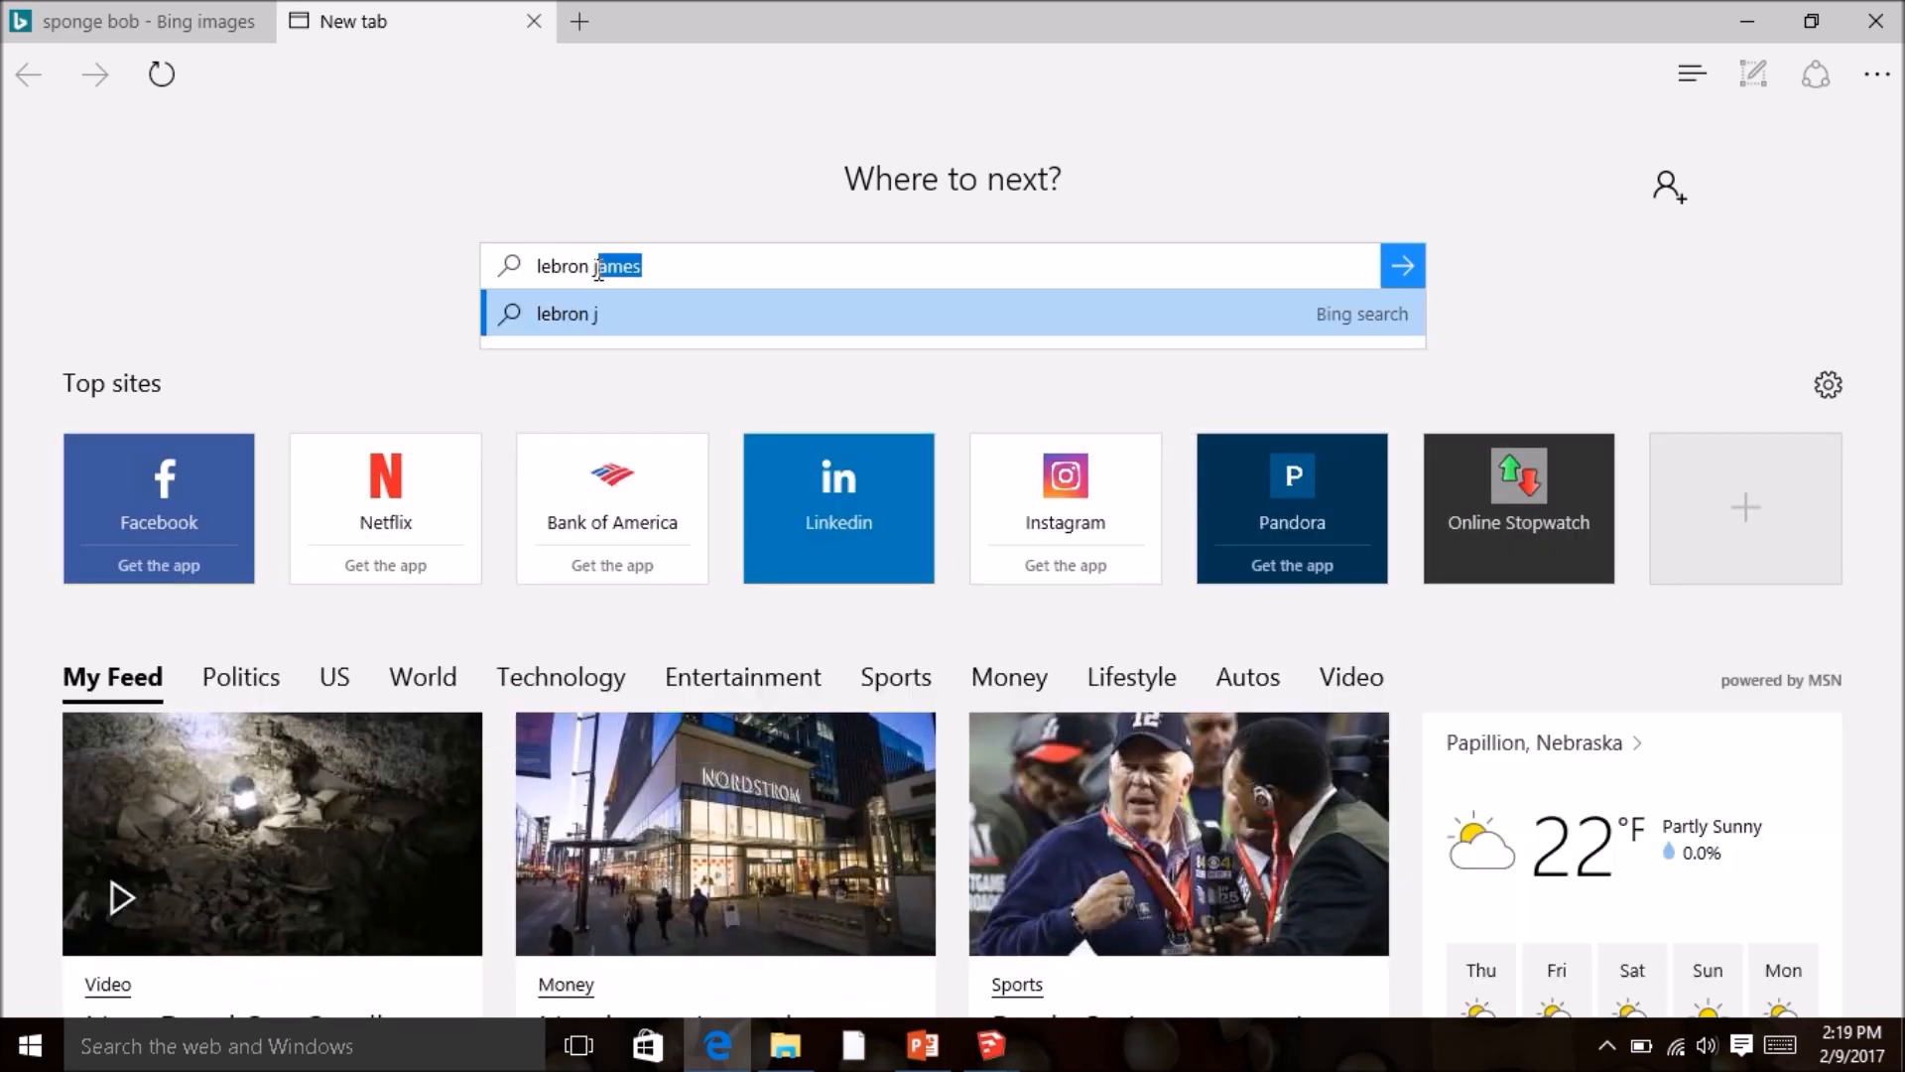
{"action": "type", "text": "ames logo"}
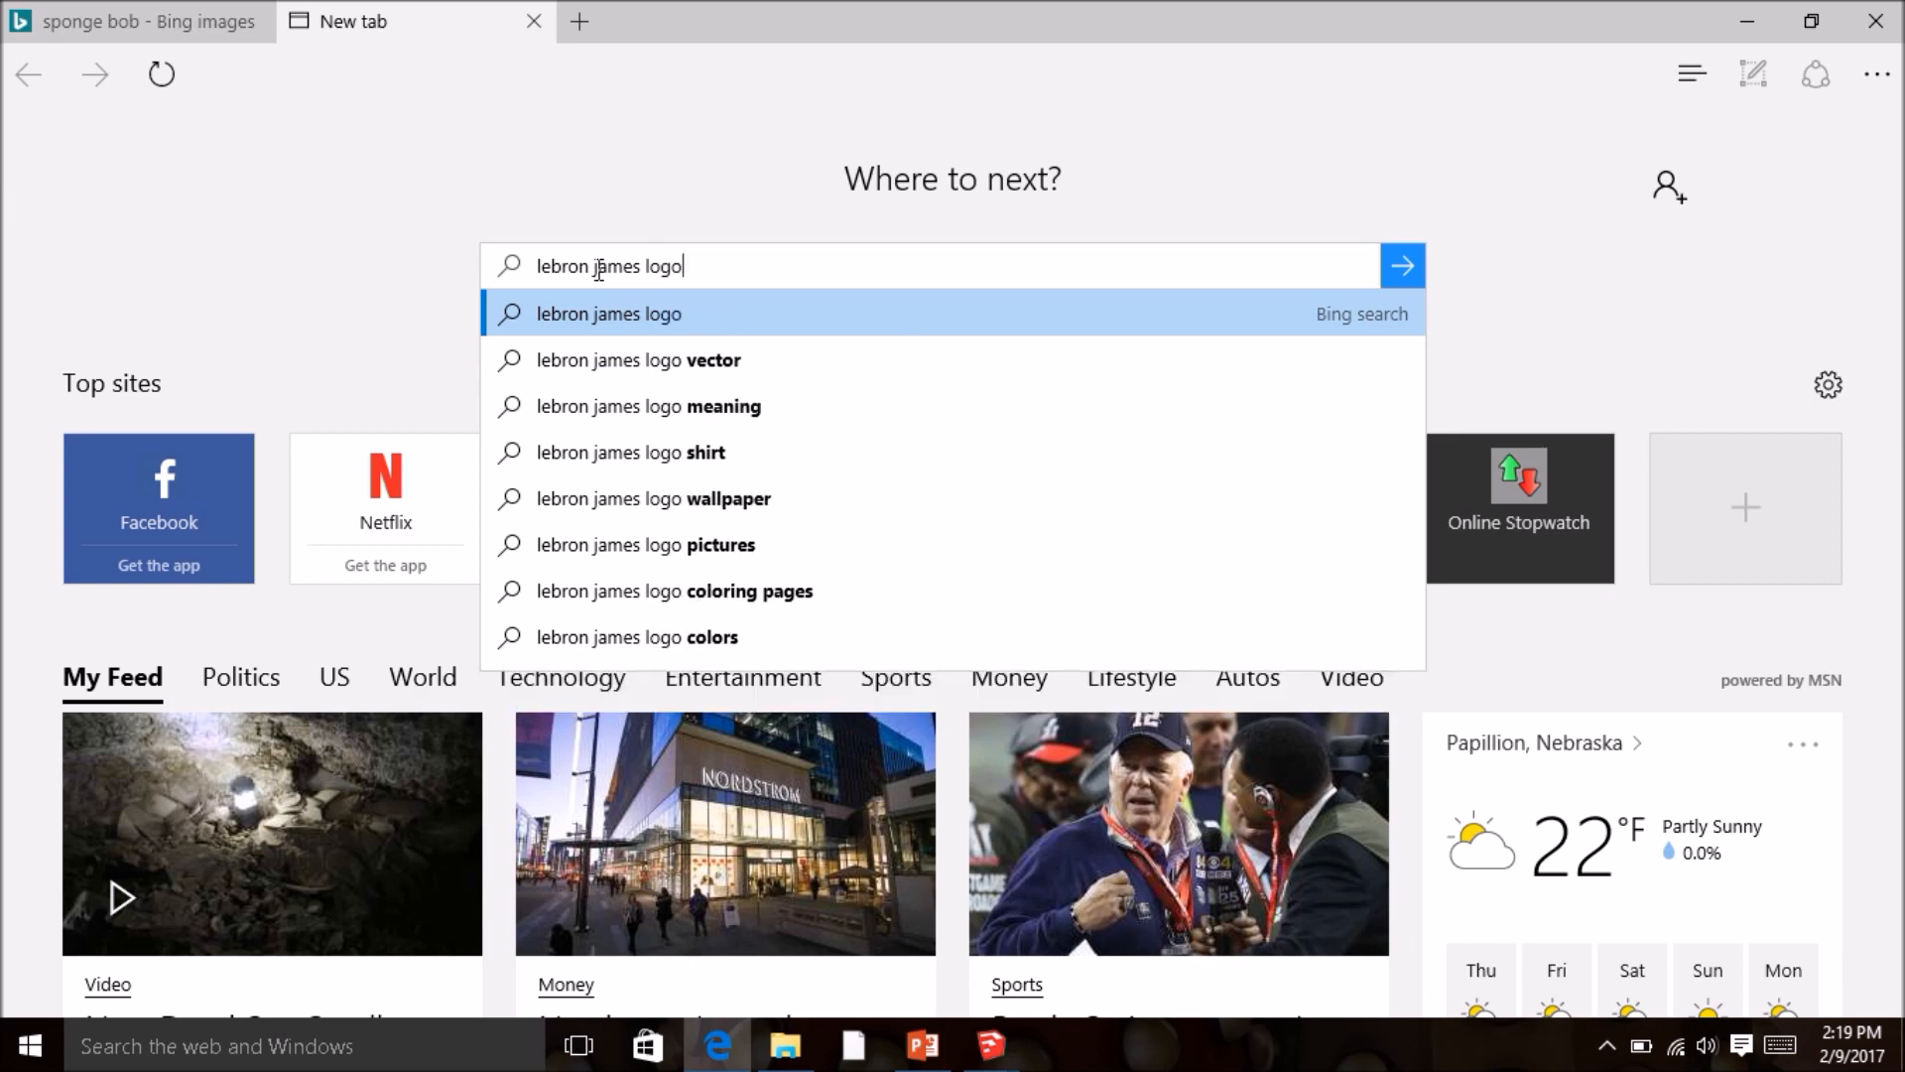
{"action": "key", "text": "Return"}
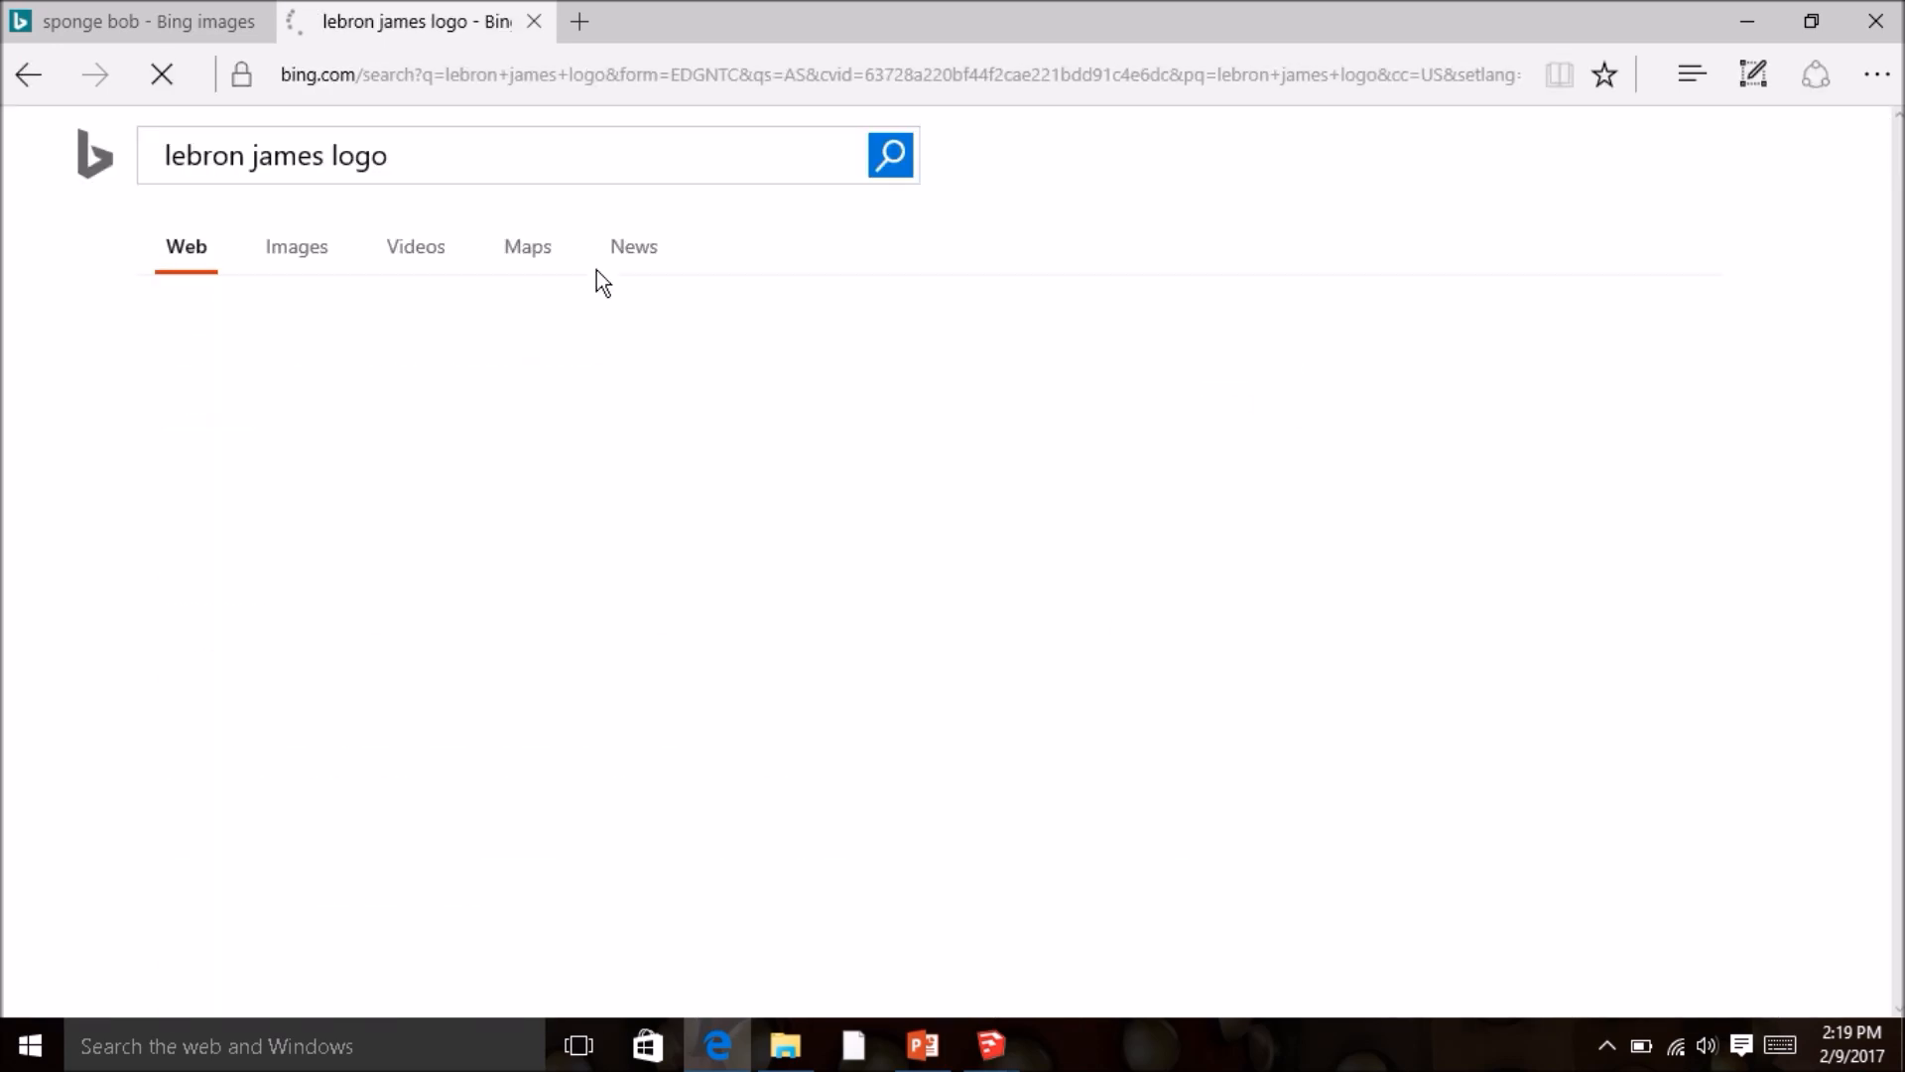
{"action": "left_click", "coordinate": [299, 250]}
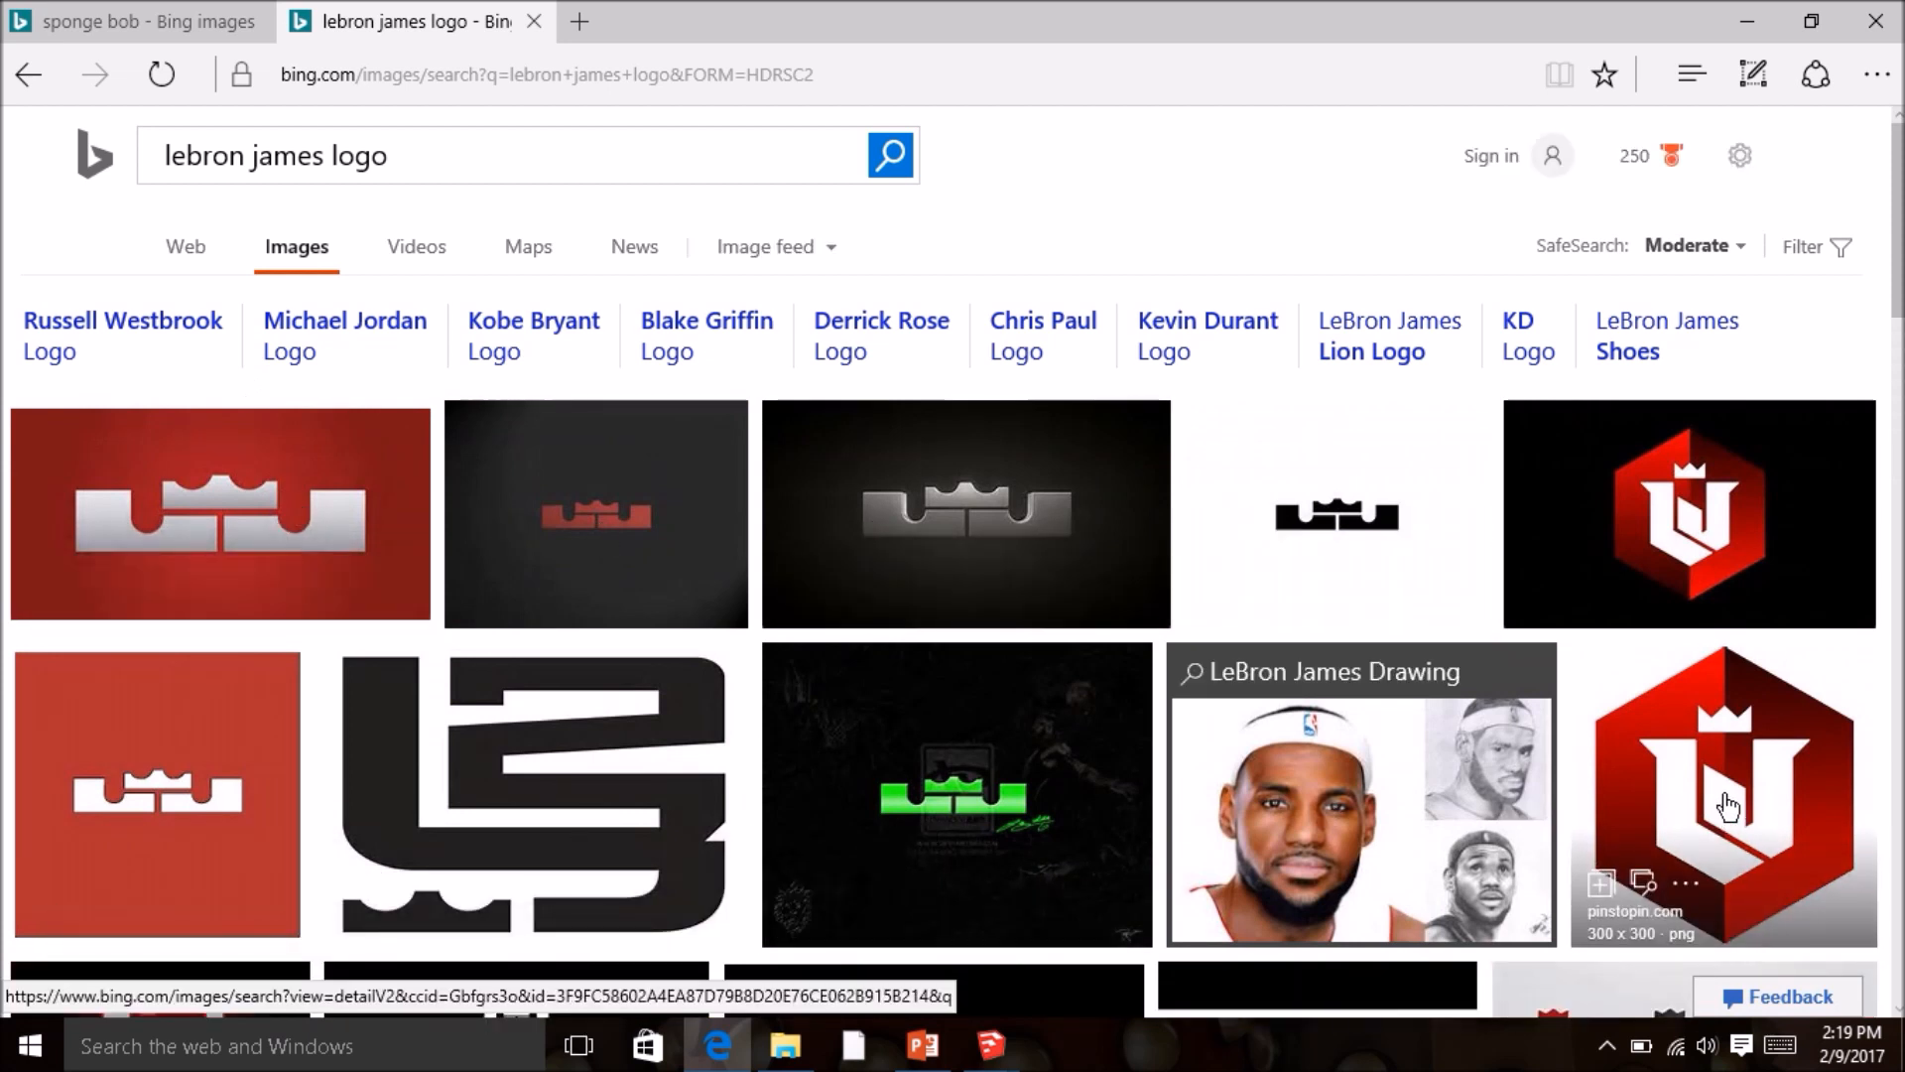
{"action": "scroll", "coordinate": [982, 700], "scroll_direction": "down", "scroll_amount": 3}
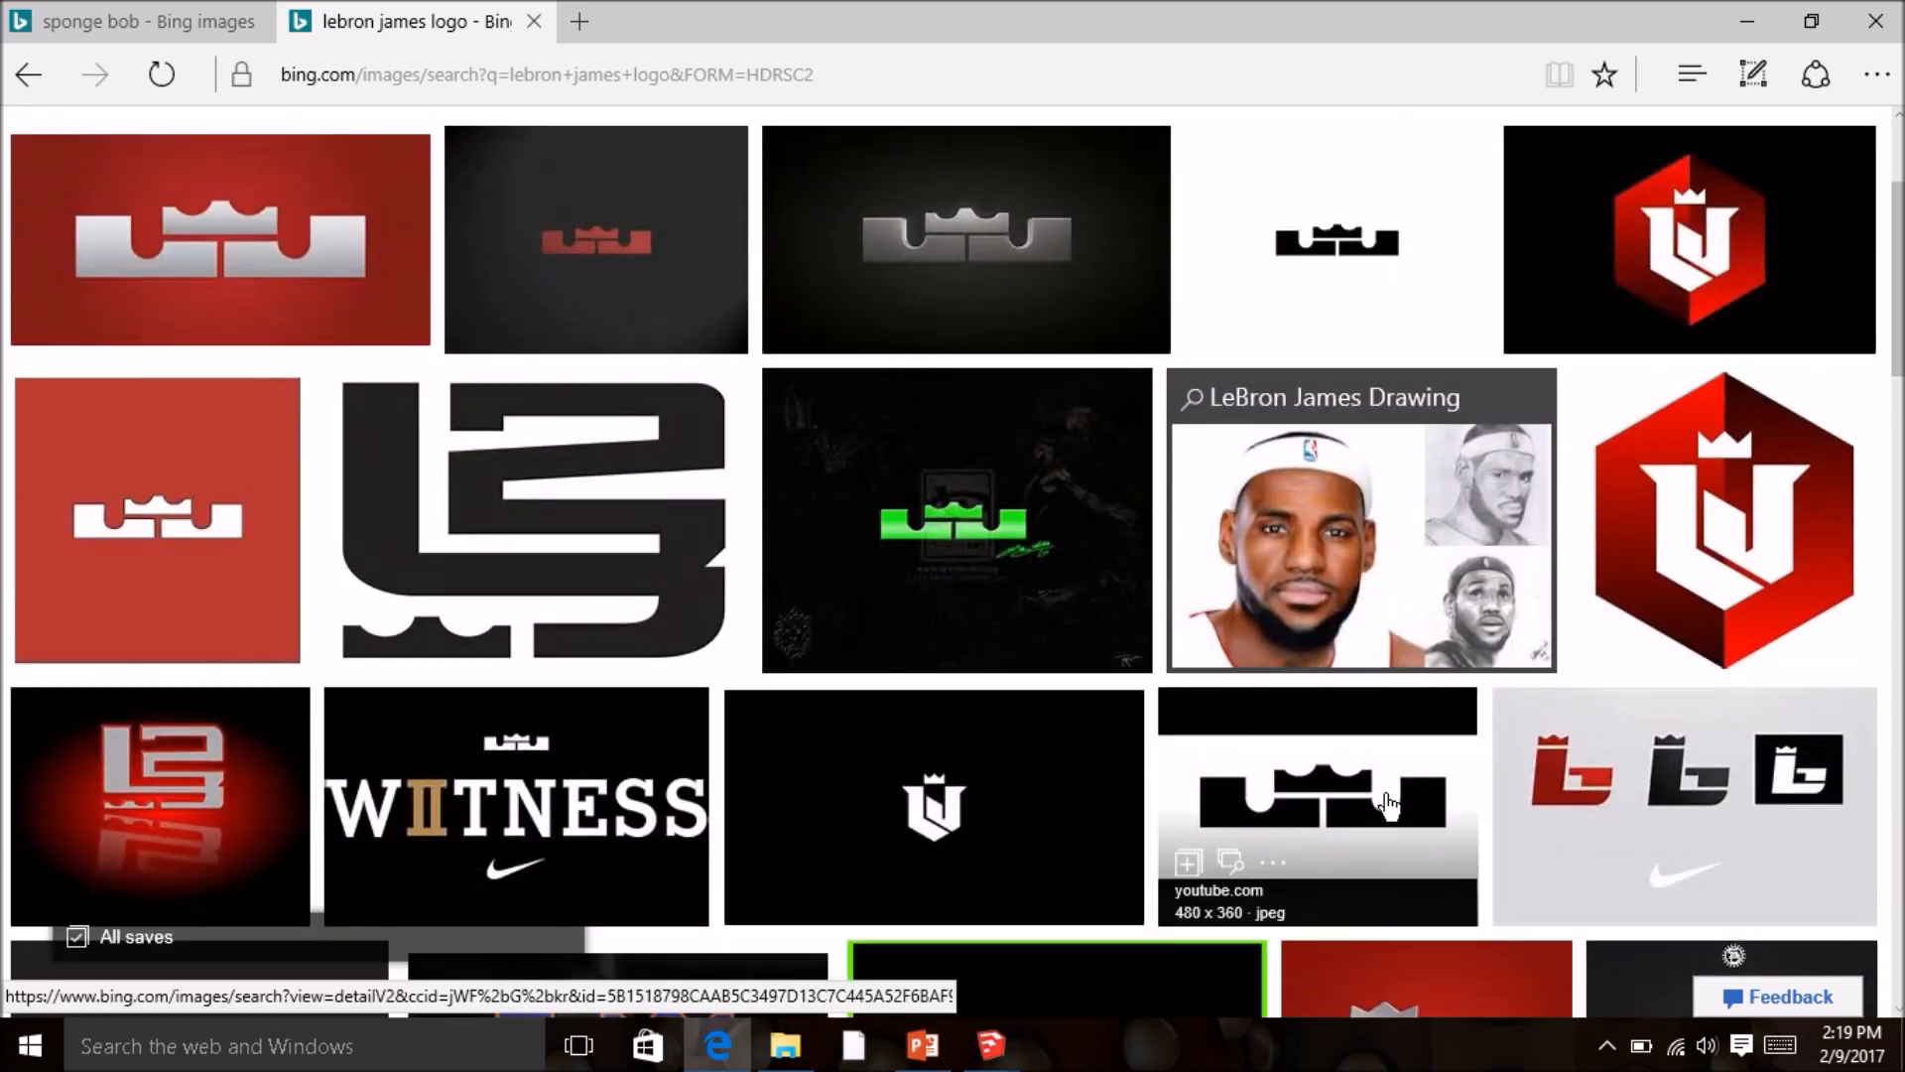
{"action": "scroll", "coordinate": [1421, 820], "scroll_direction": "down", "scroll_amount": 4}
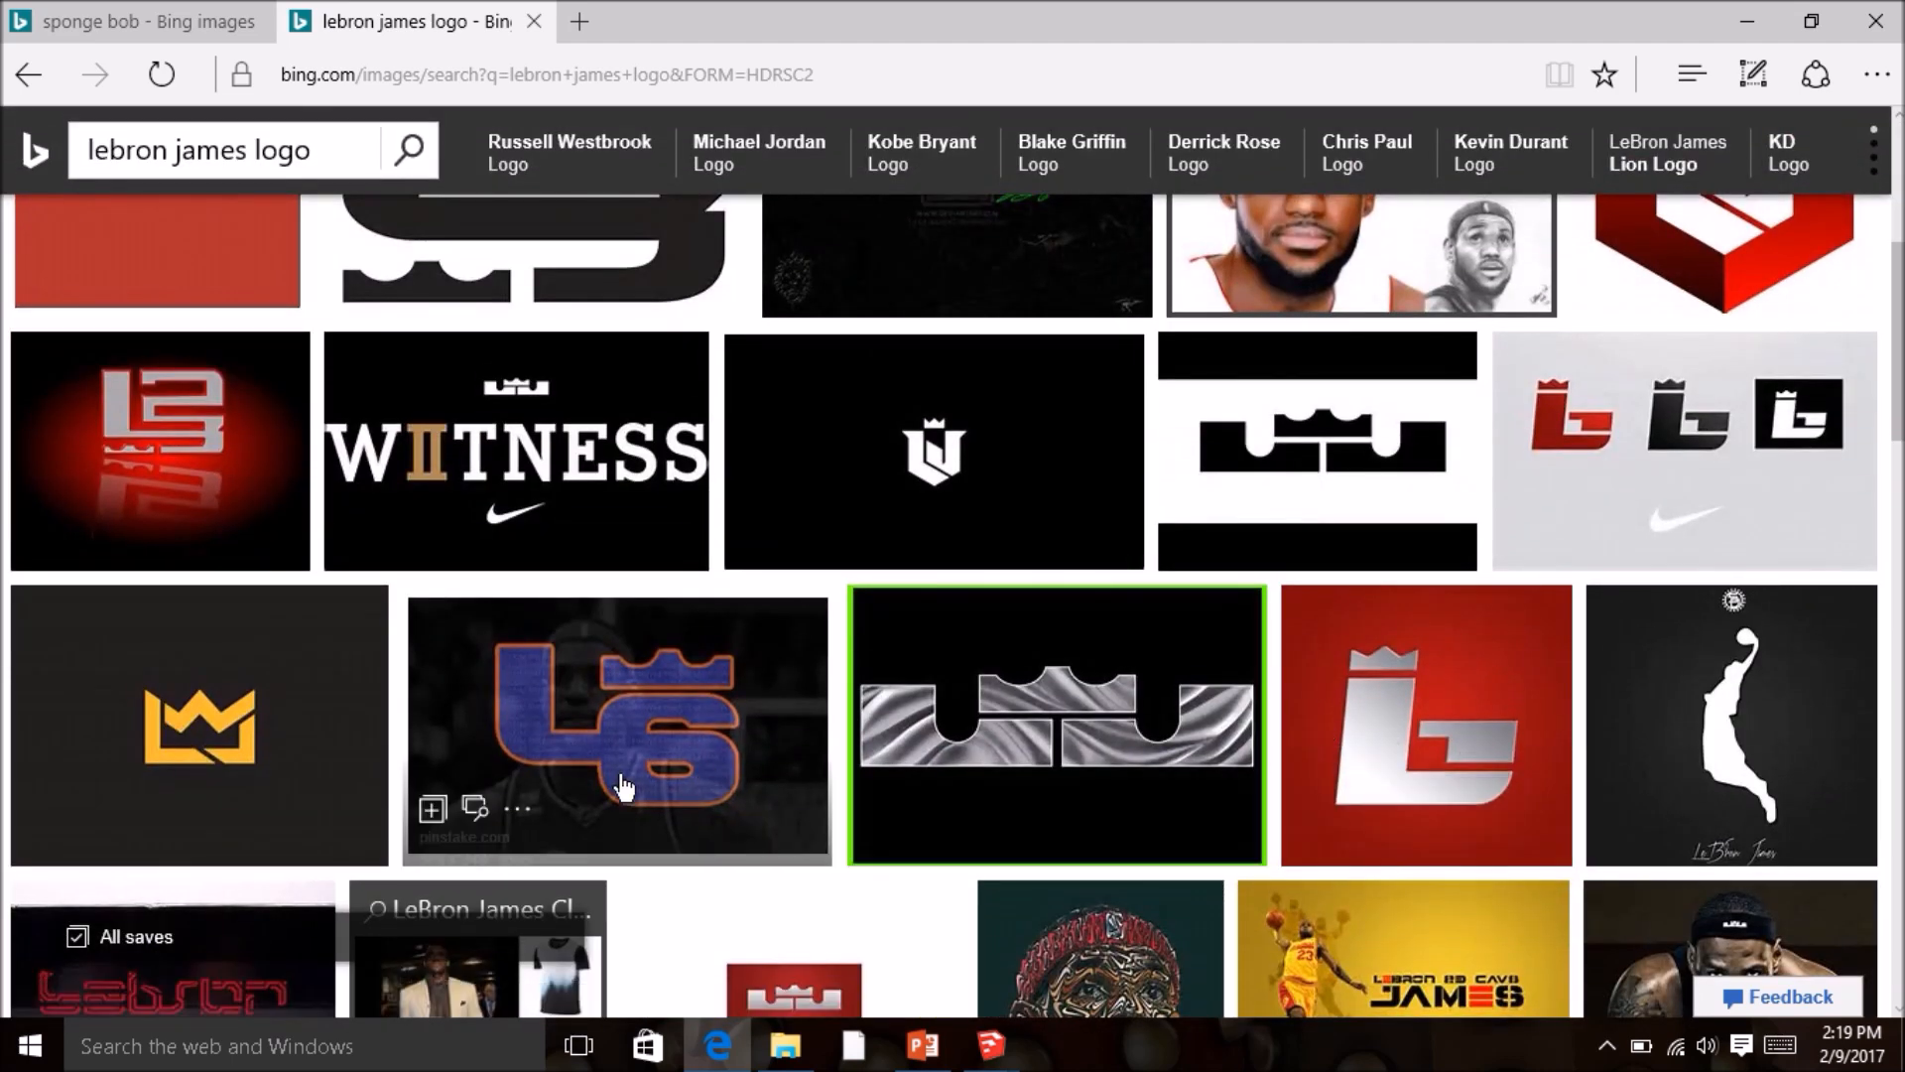
{"action": "scroll", "coordinate": [609, 746], "scroll_direction": "down", "scroll_amount": 4}
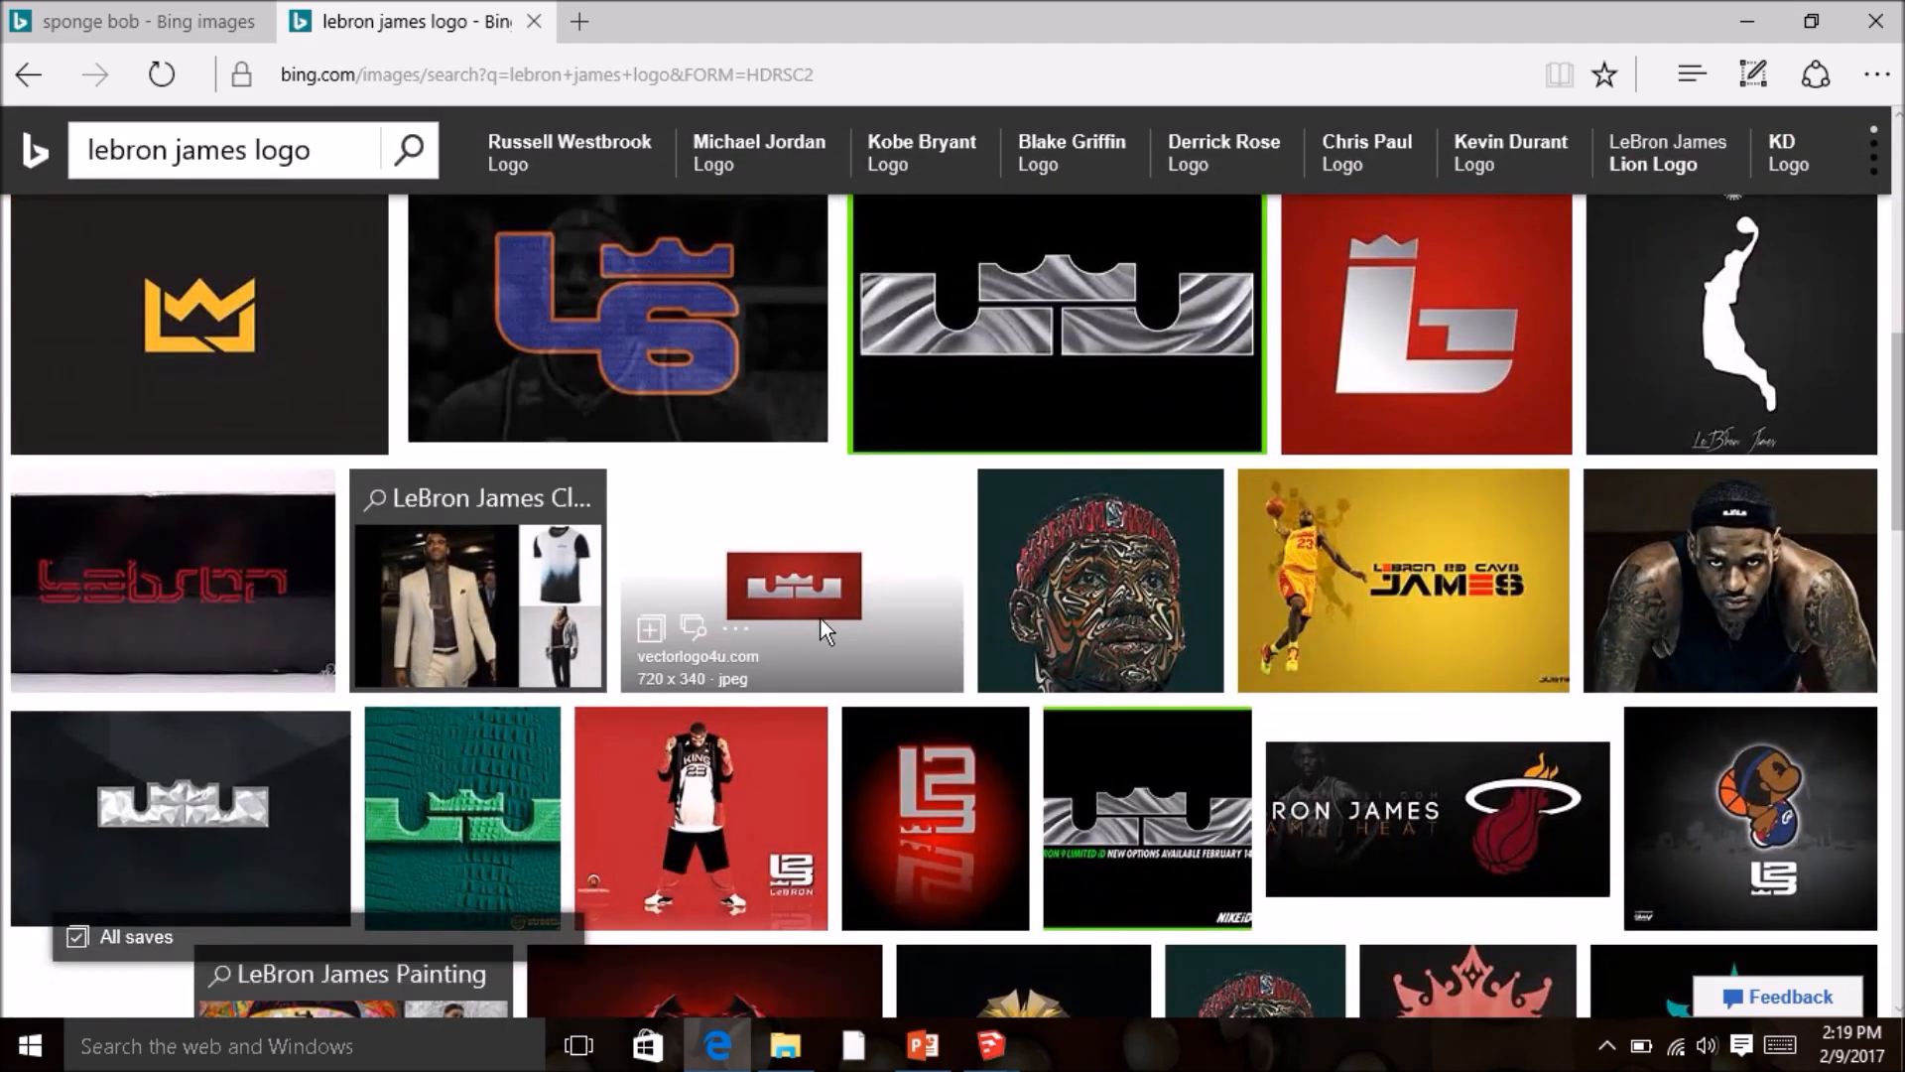
{"action": "scroll", "coordinate": [820, 625], "scroll_direction": "up", "scroll_amount": 6}
{"action": "scroll", "coordinate": [820, 633], "scroll_direction": "up", "scroll_amount": 2}
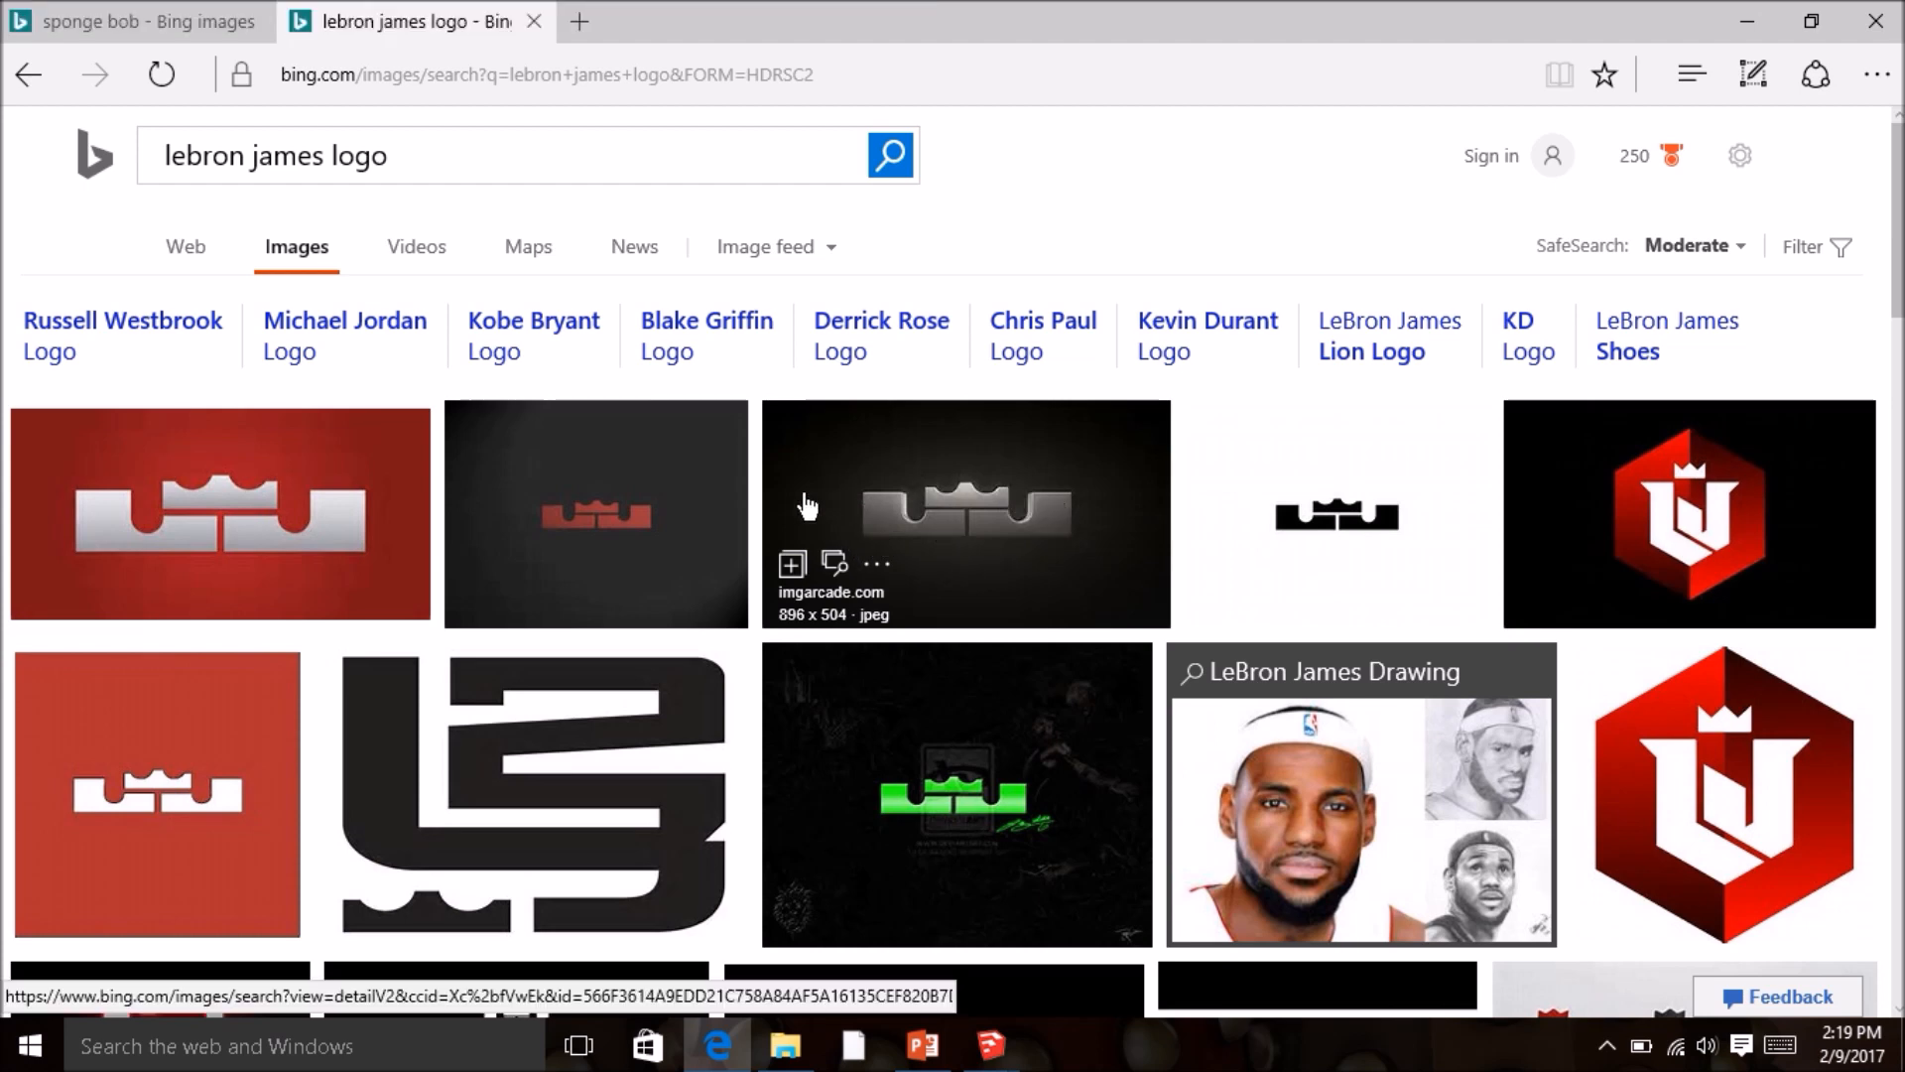
- Search the web for "liberty middle school papillion ne" in a new browser tab
{"action": "left_click", "coordinate": [578, 22]}
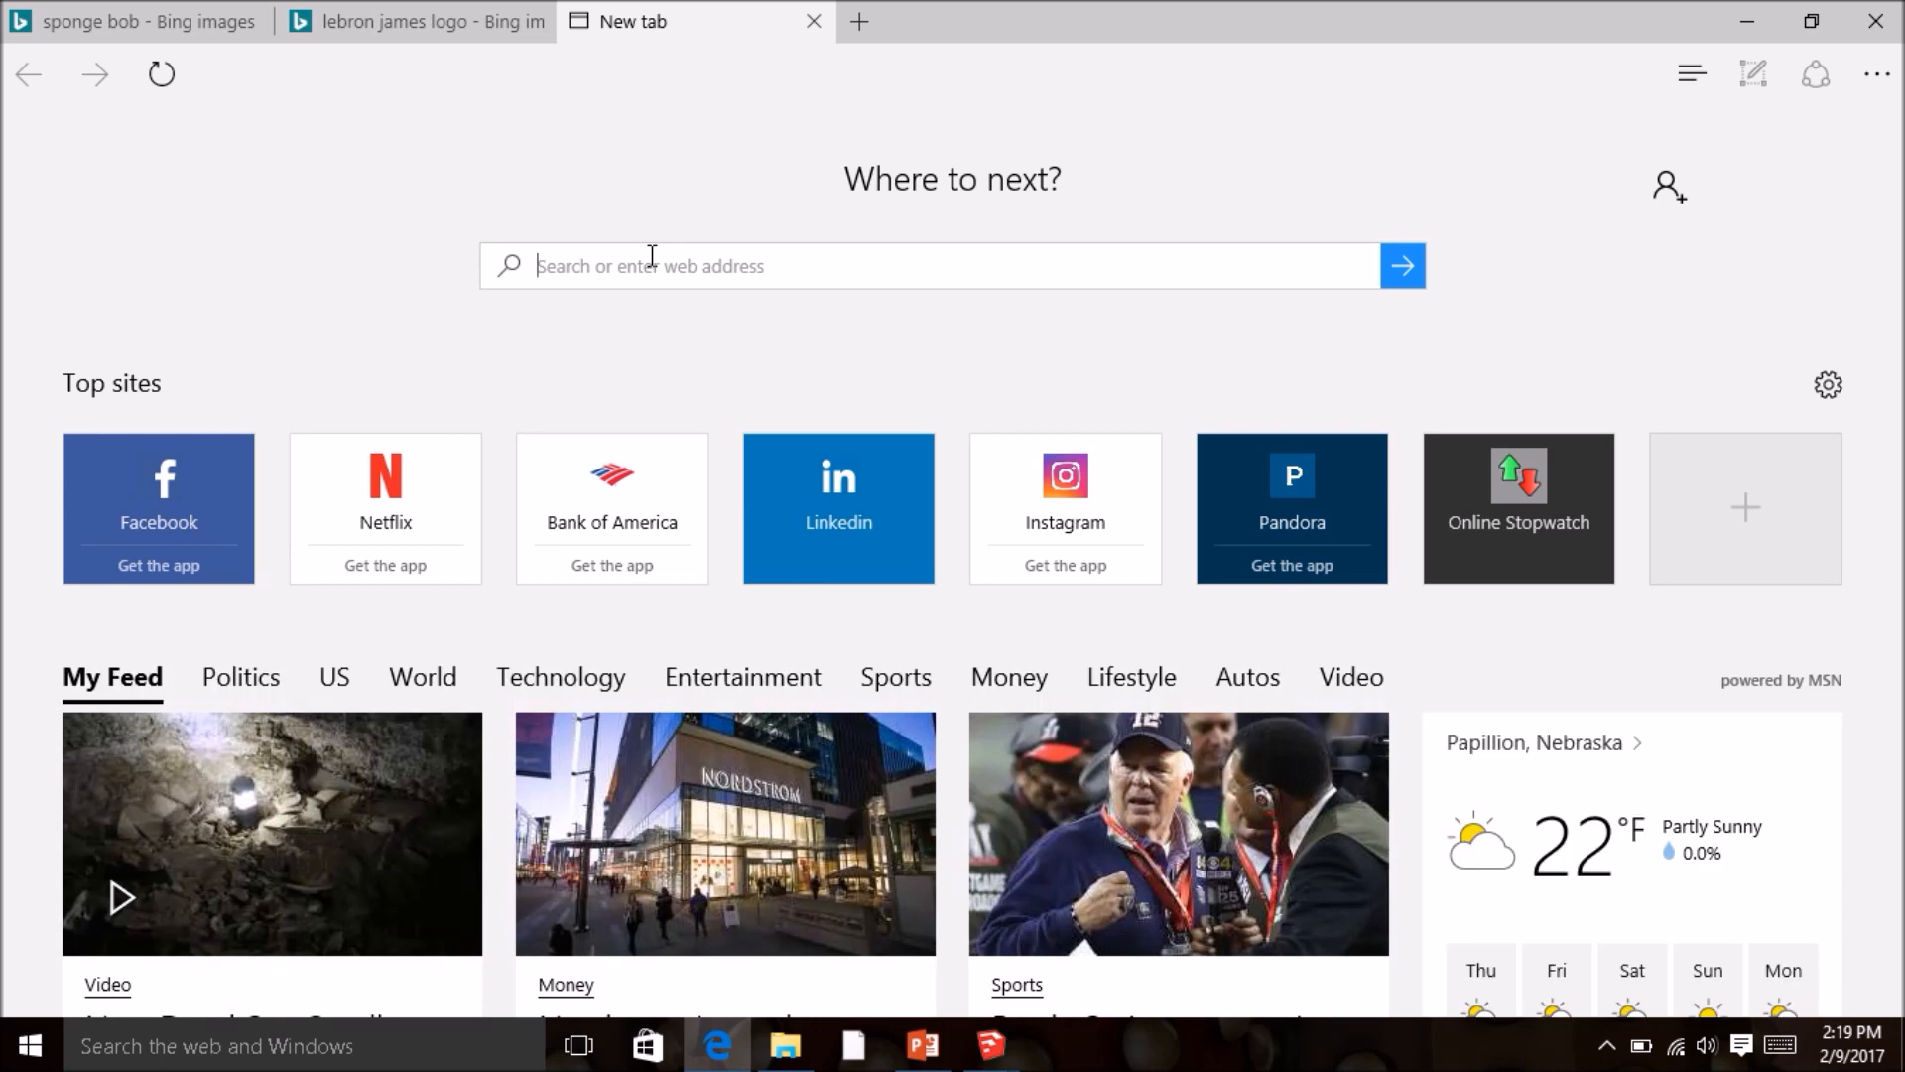
{"action": "type", "text": "lib"}
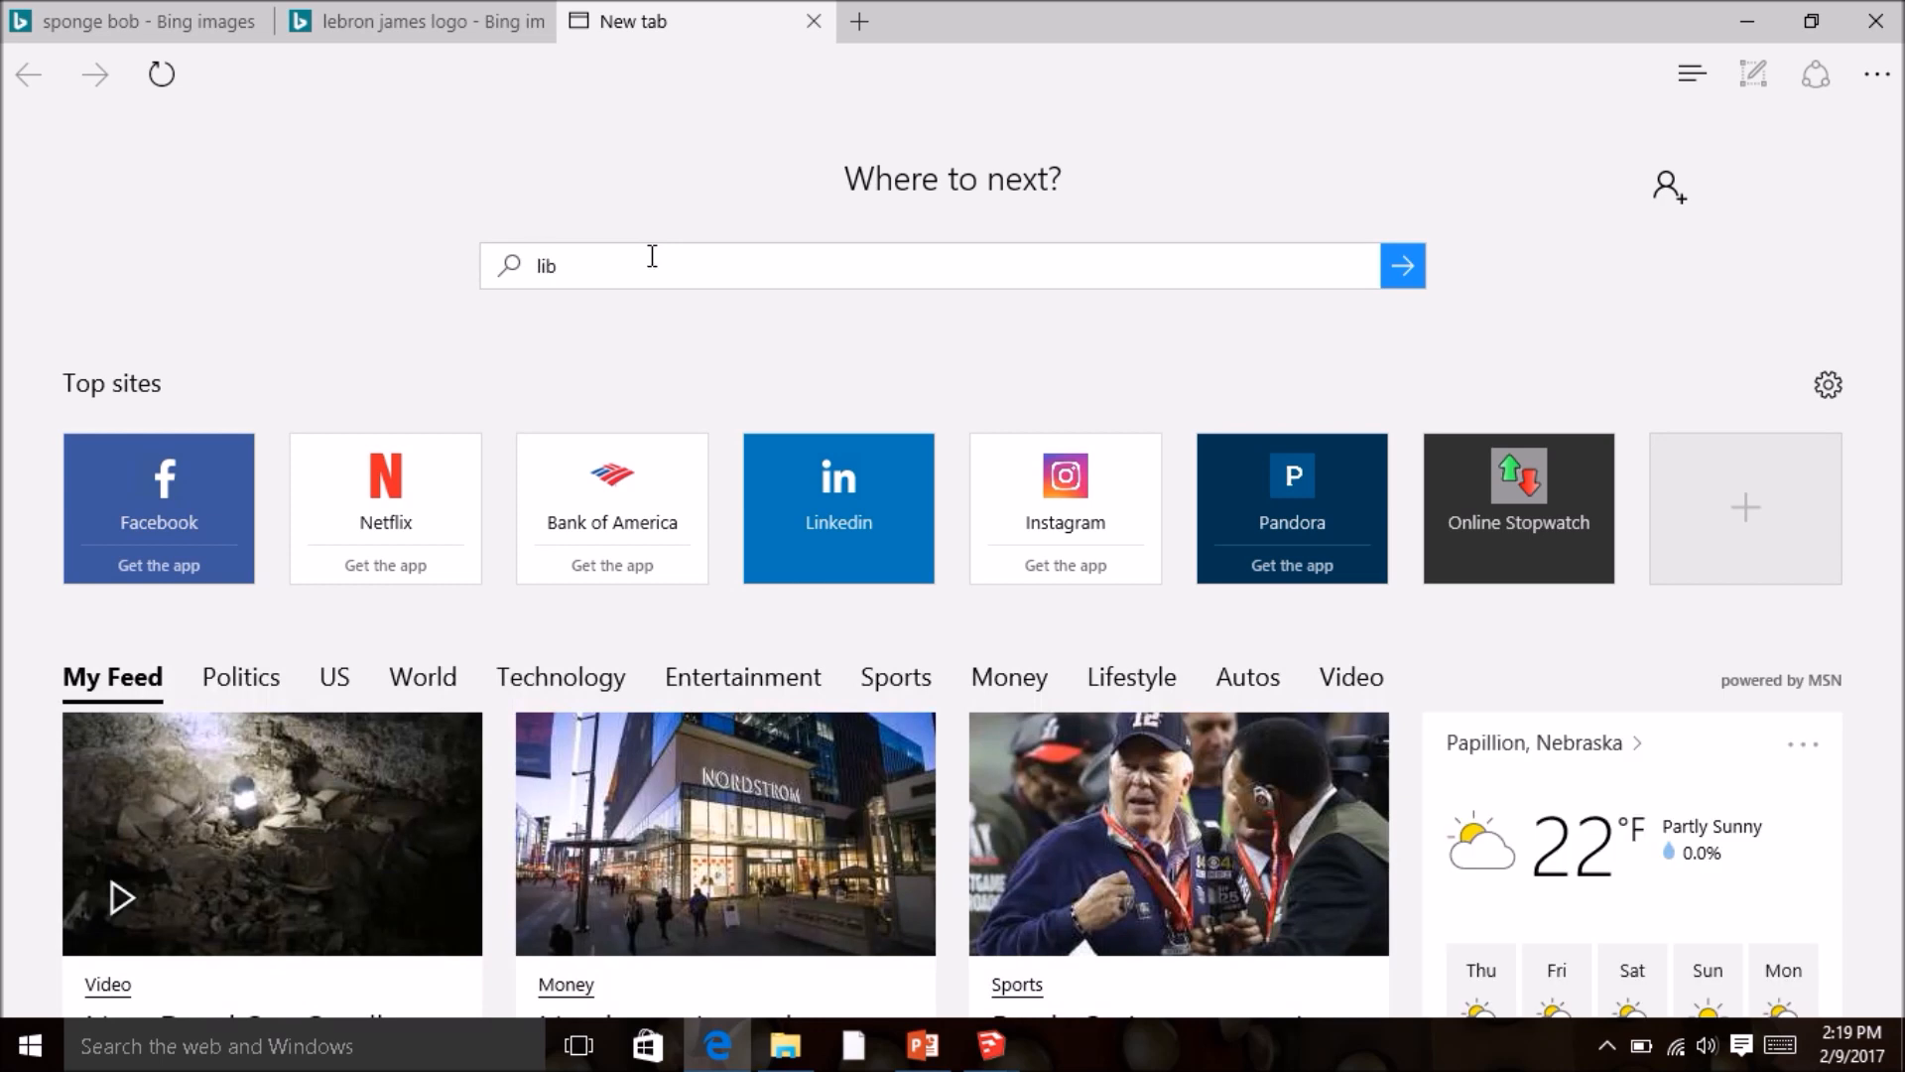
{"action": "type", "text": "ertm"}
{"action": "key", "text": "BackSpace"}
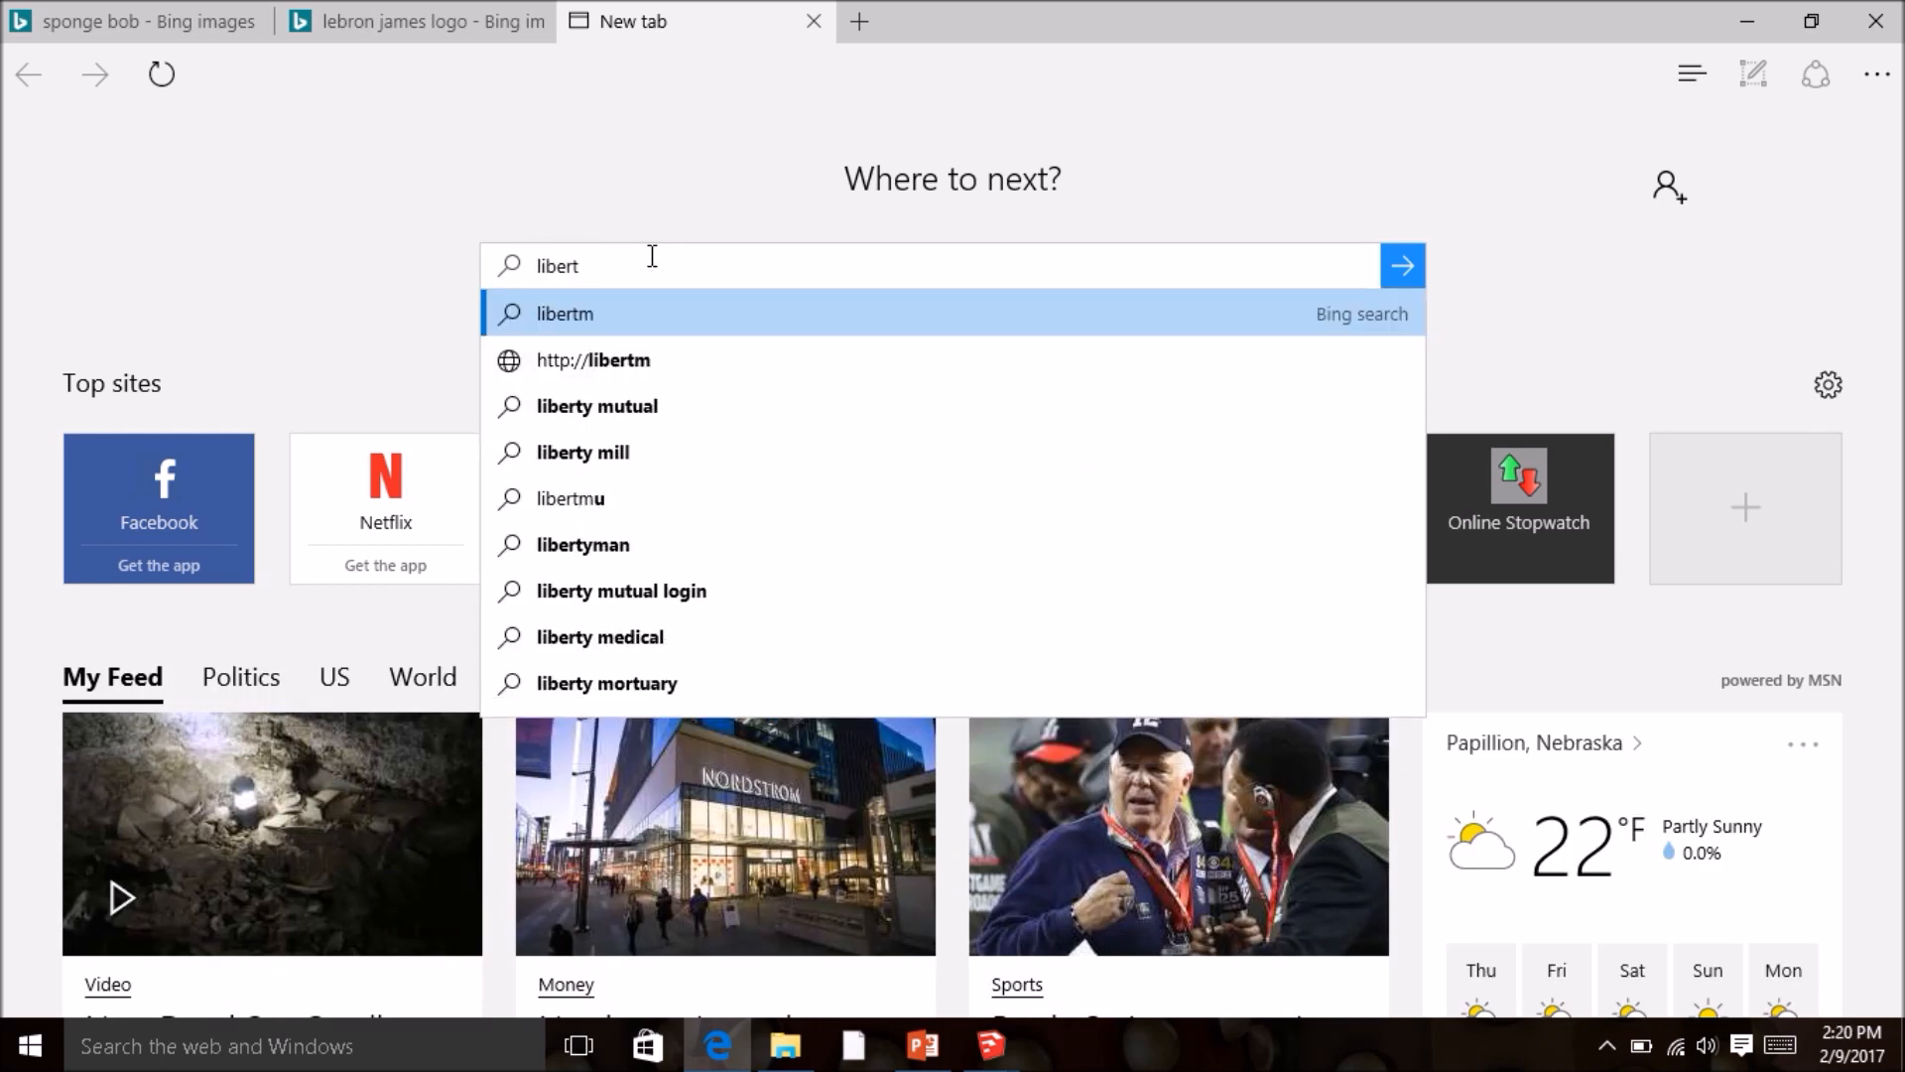
{"action": "type", "text": "y middle"}
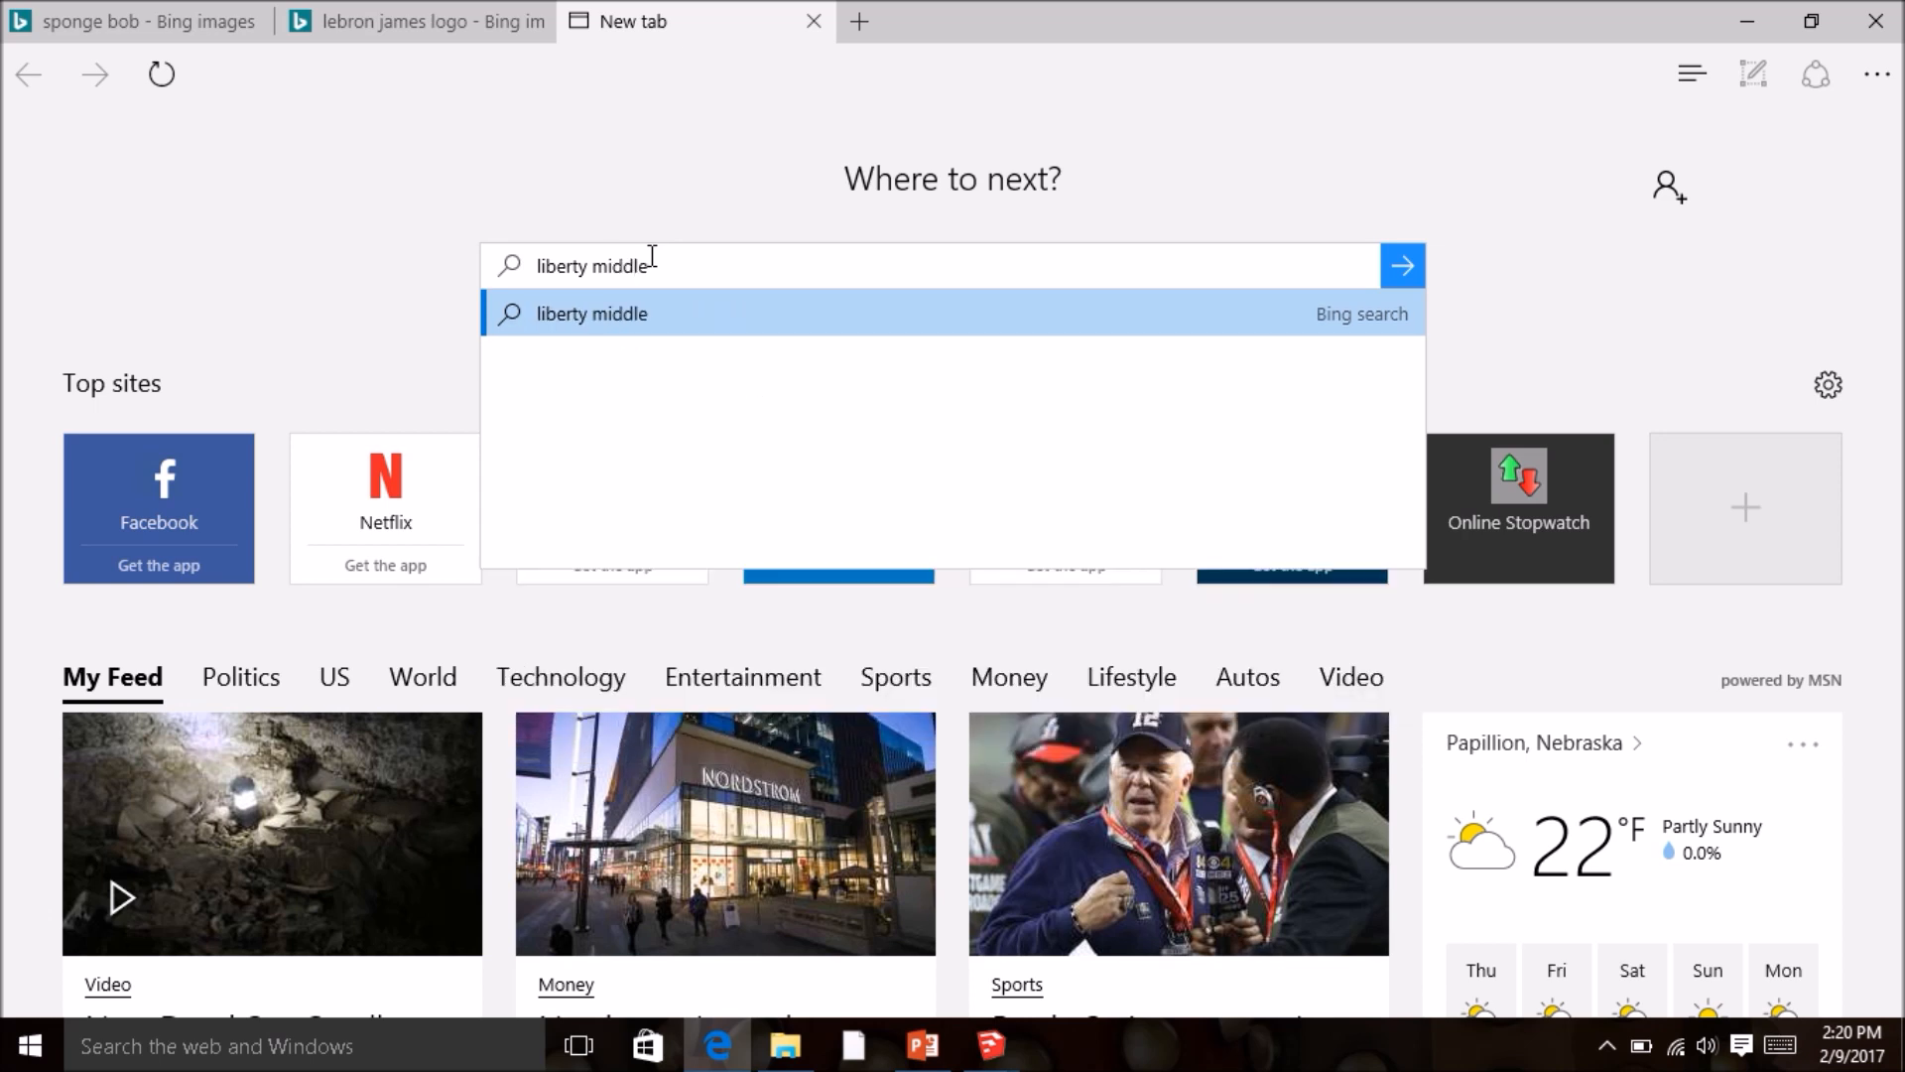
{"action": "type", "text": " school"}
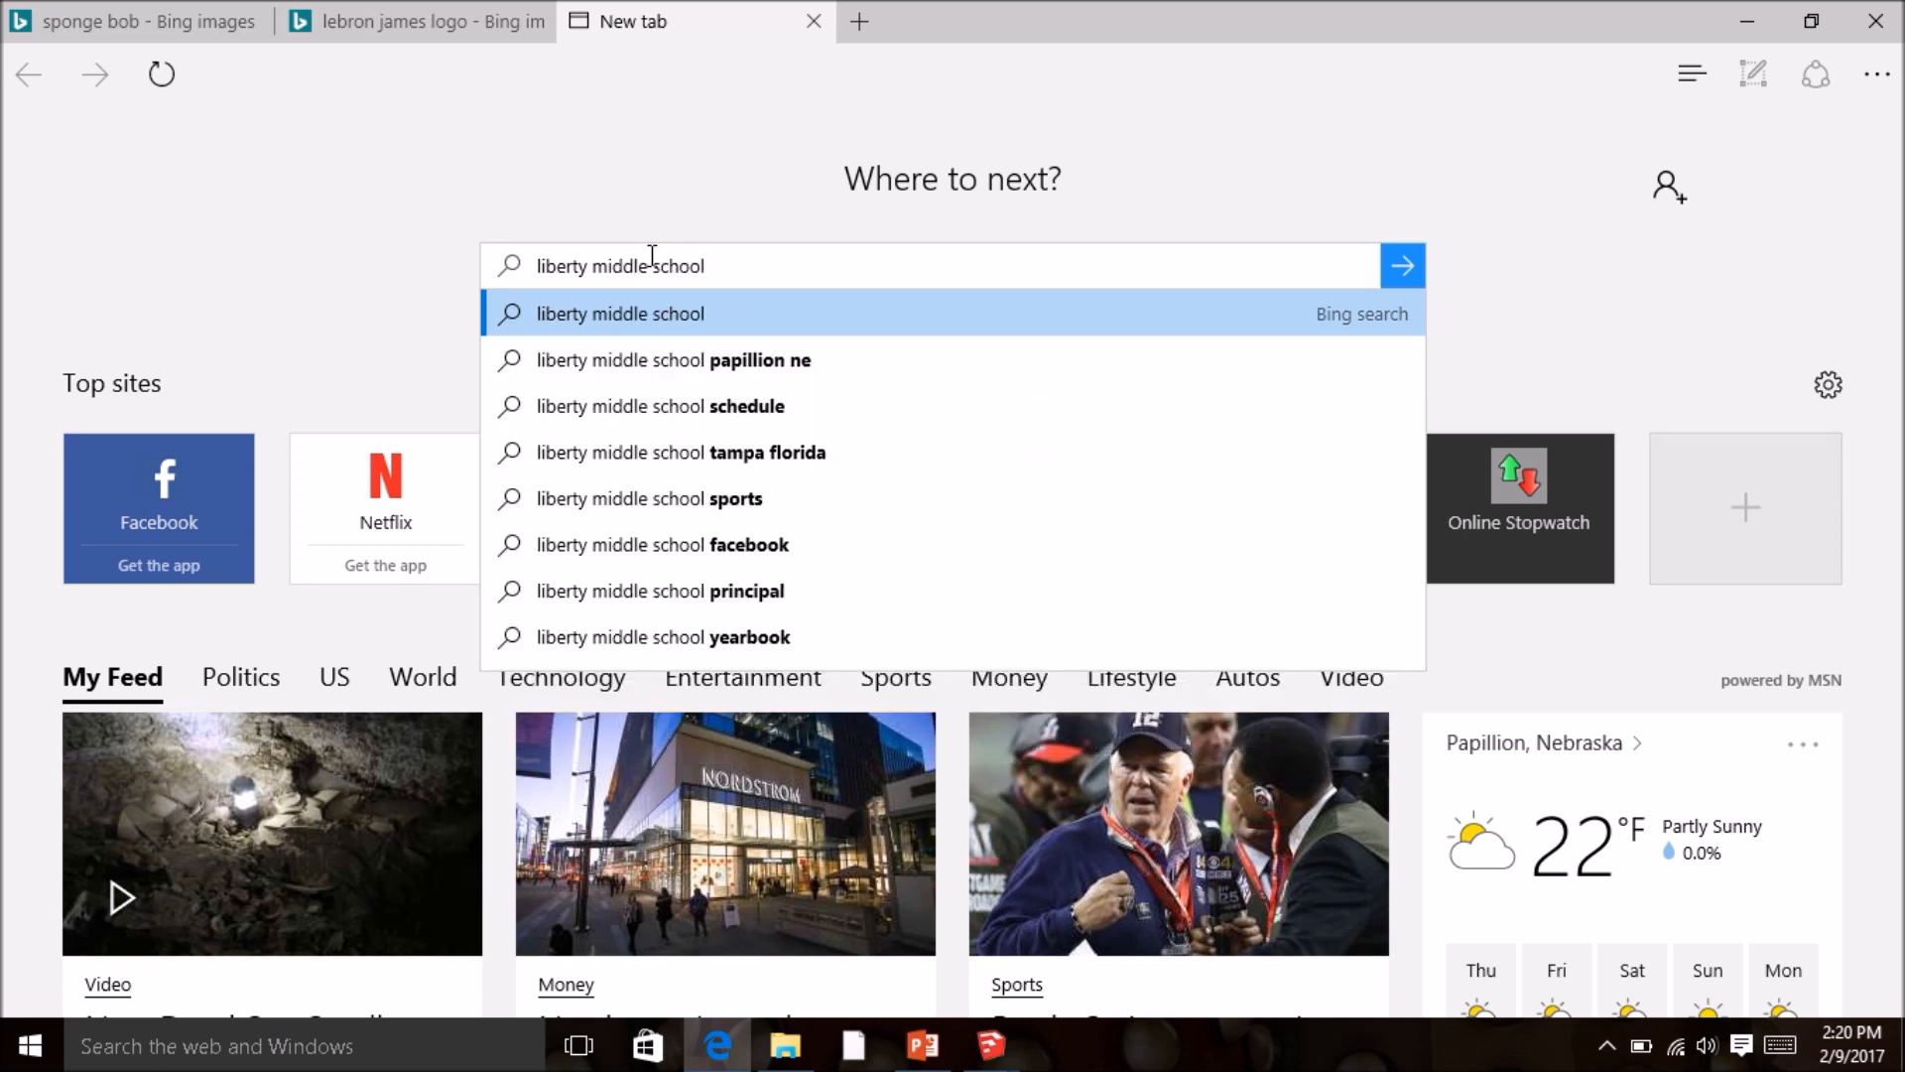
{"action": "left_click", "coordinate": [703, 363]}
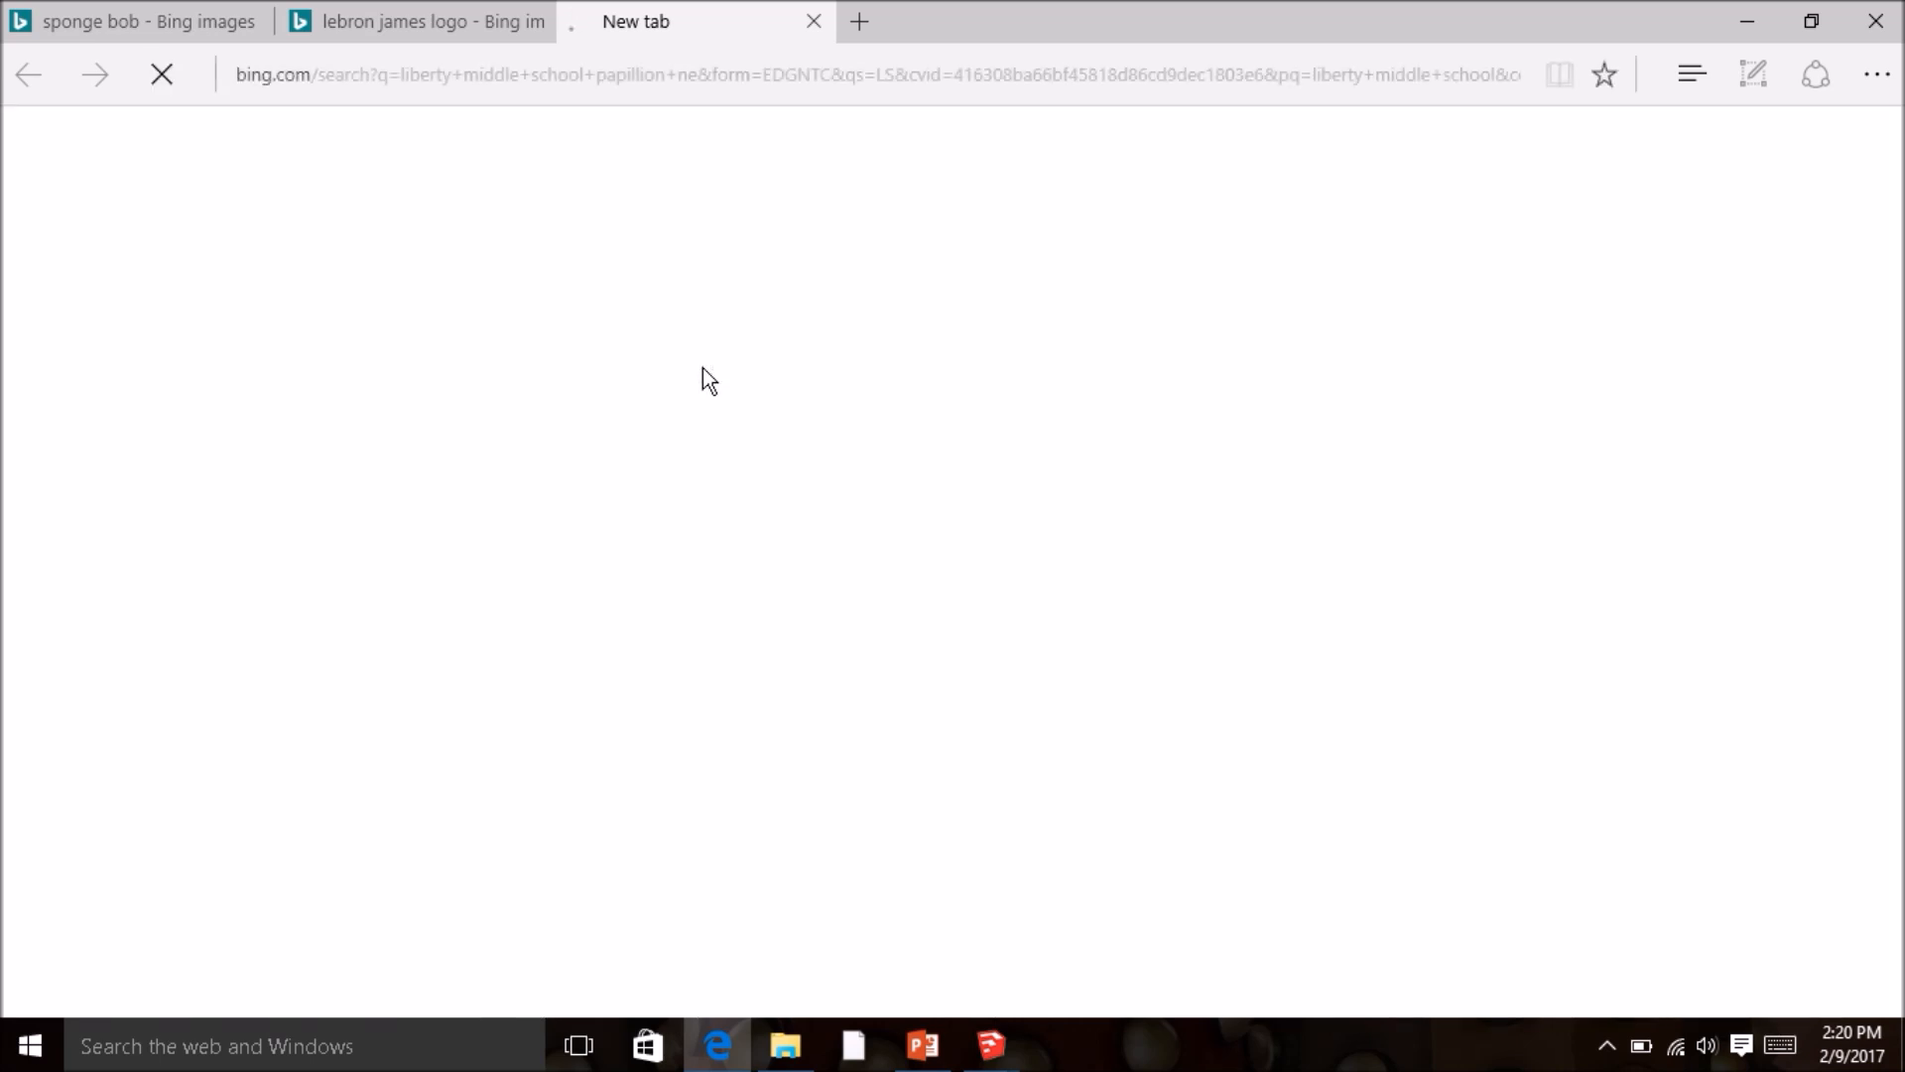
- Check the image results, return to the web results and open the Contact Liberty Middle School page
{"action": "left_click", "coordinate": [292, 252]}
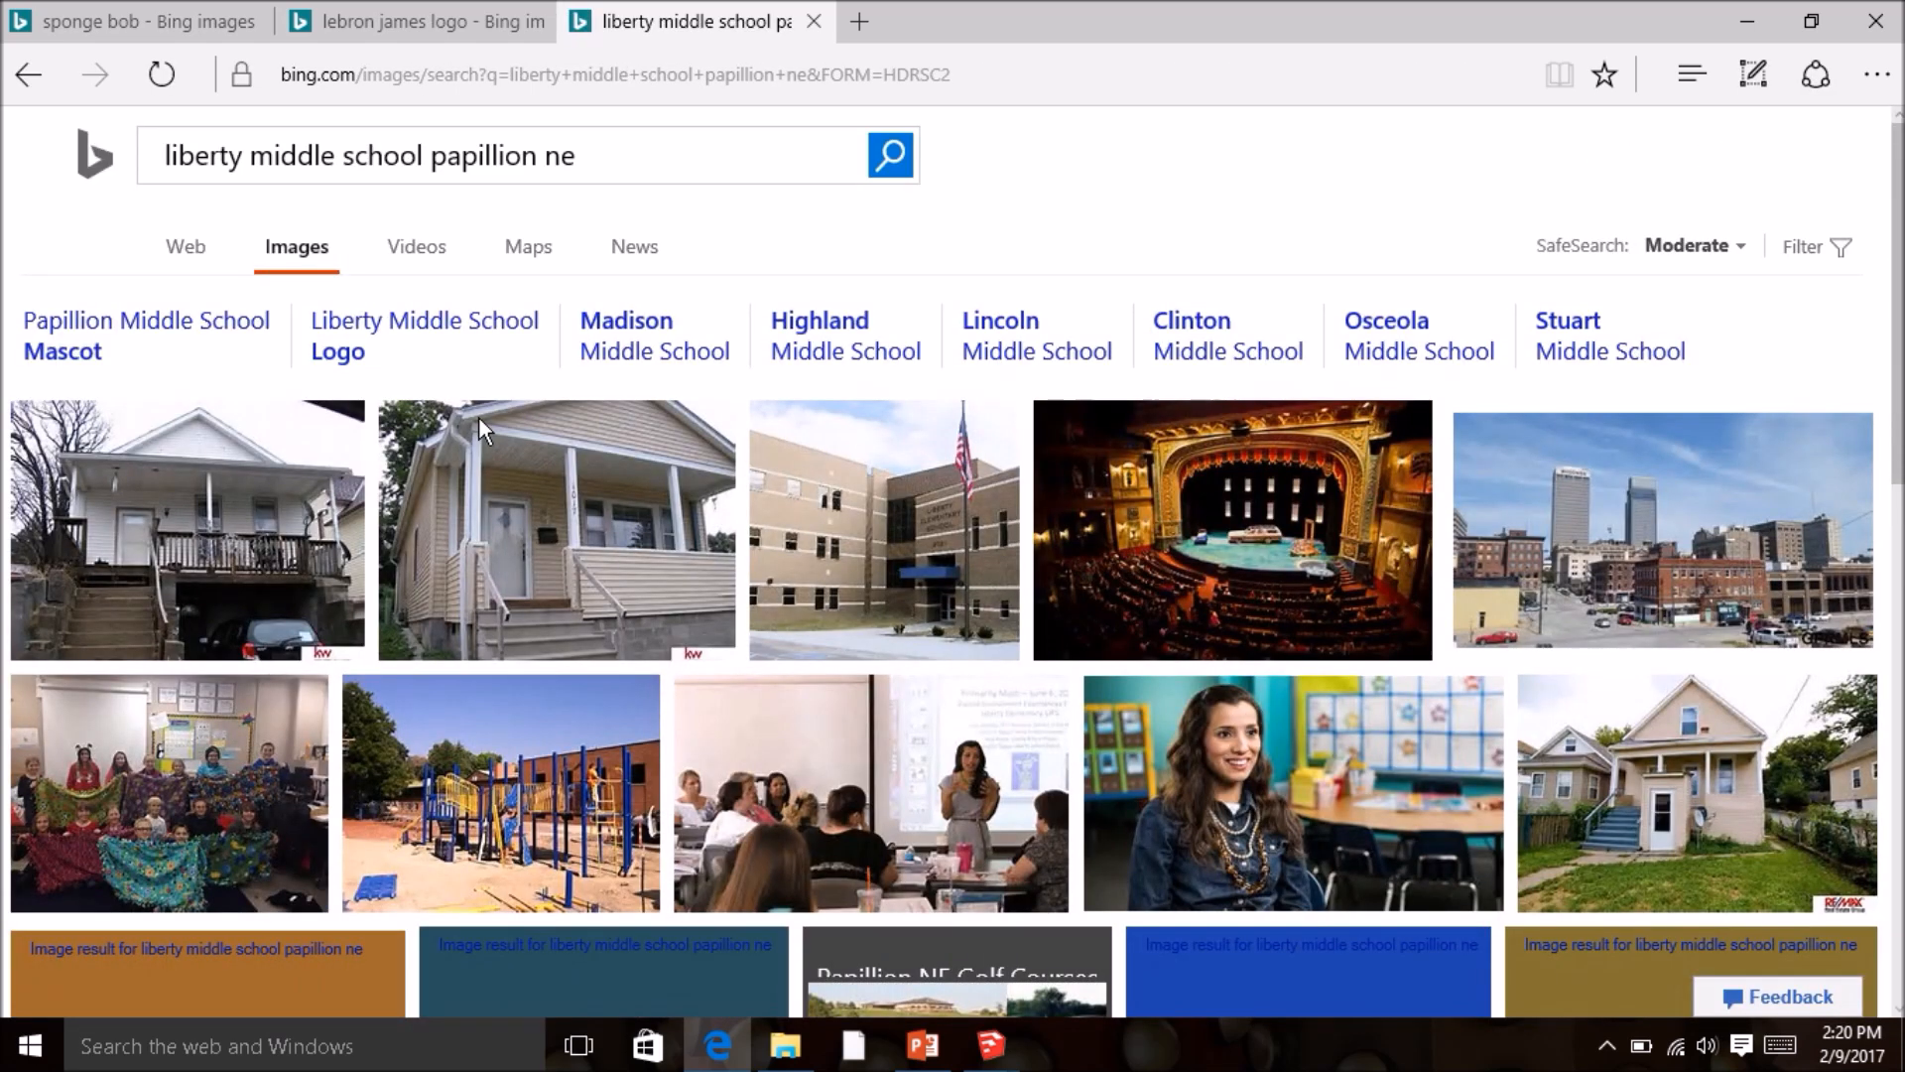
{"action": "left_click", "coordinate": [188, 256]}
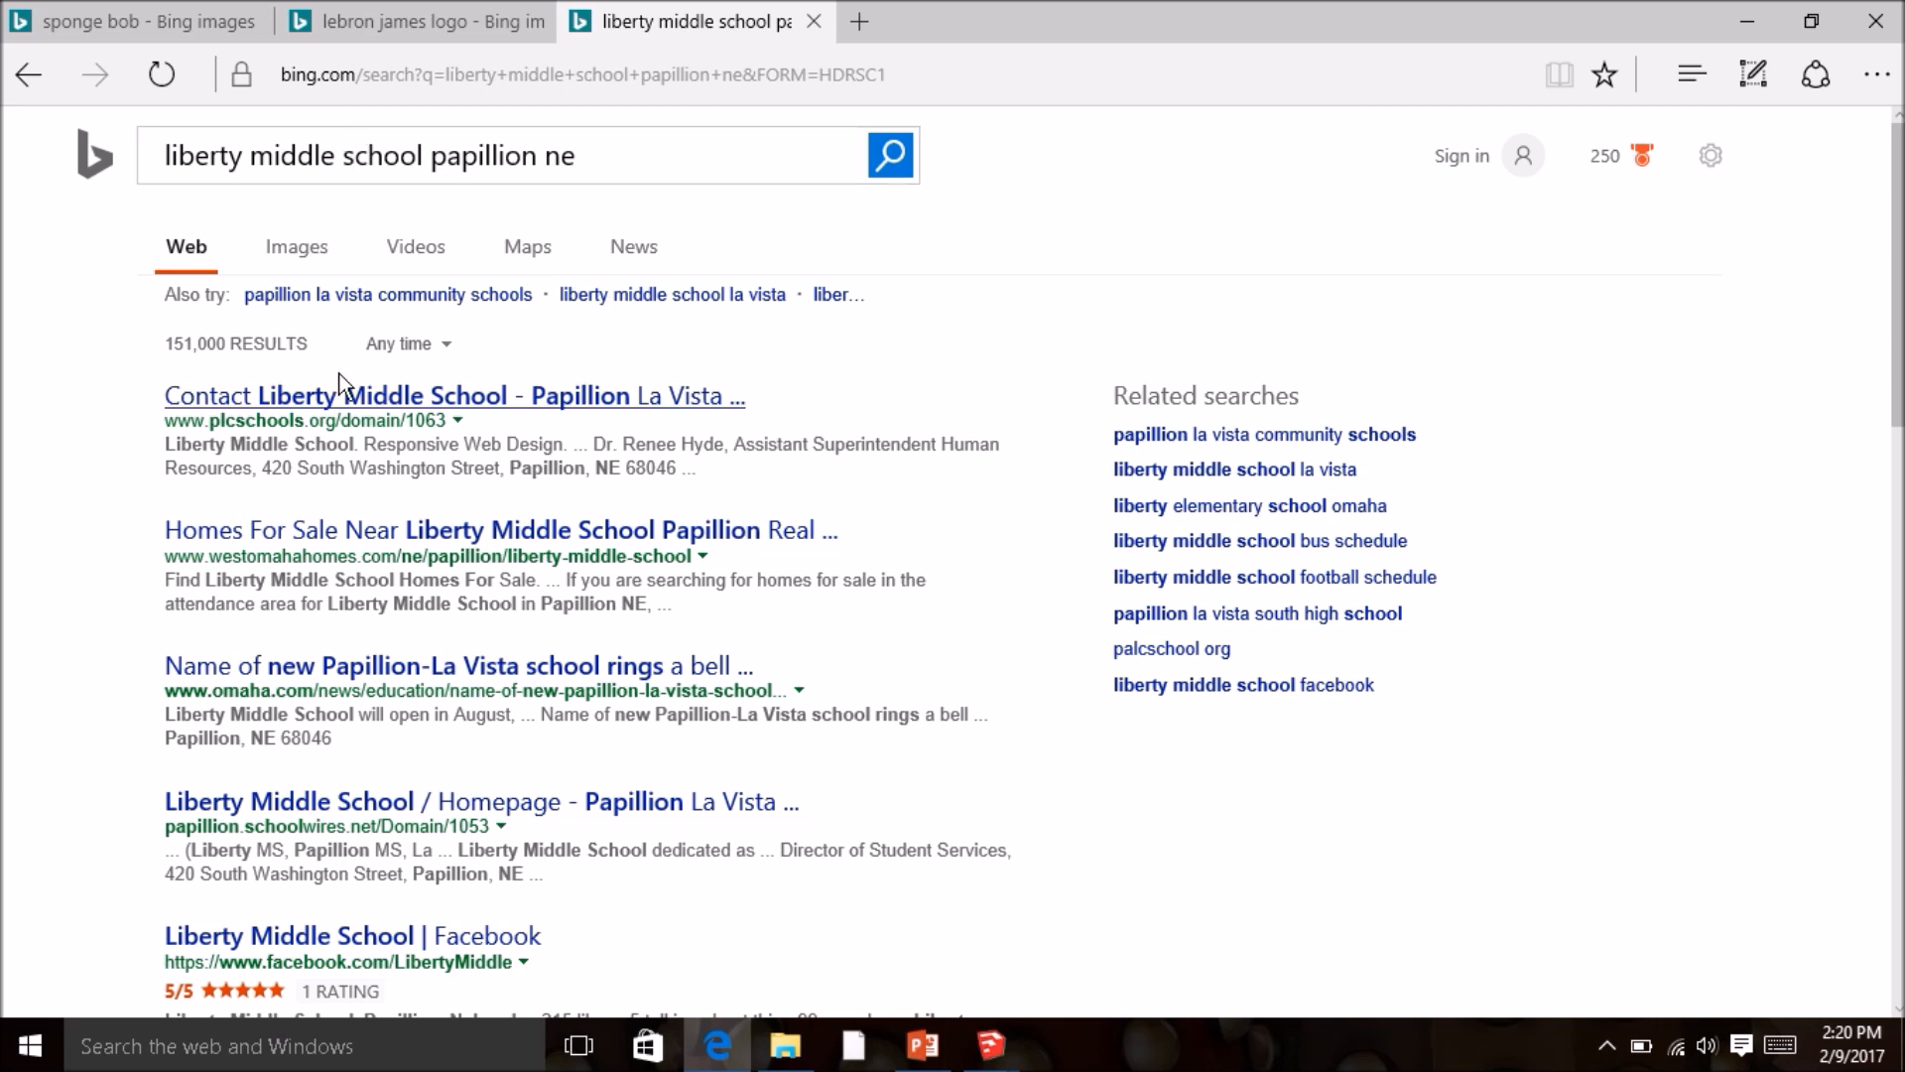
{"action": "left_click", "coordinate": [329, 405]}
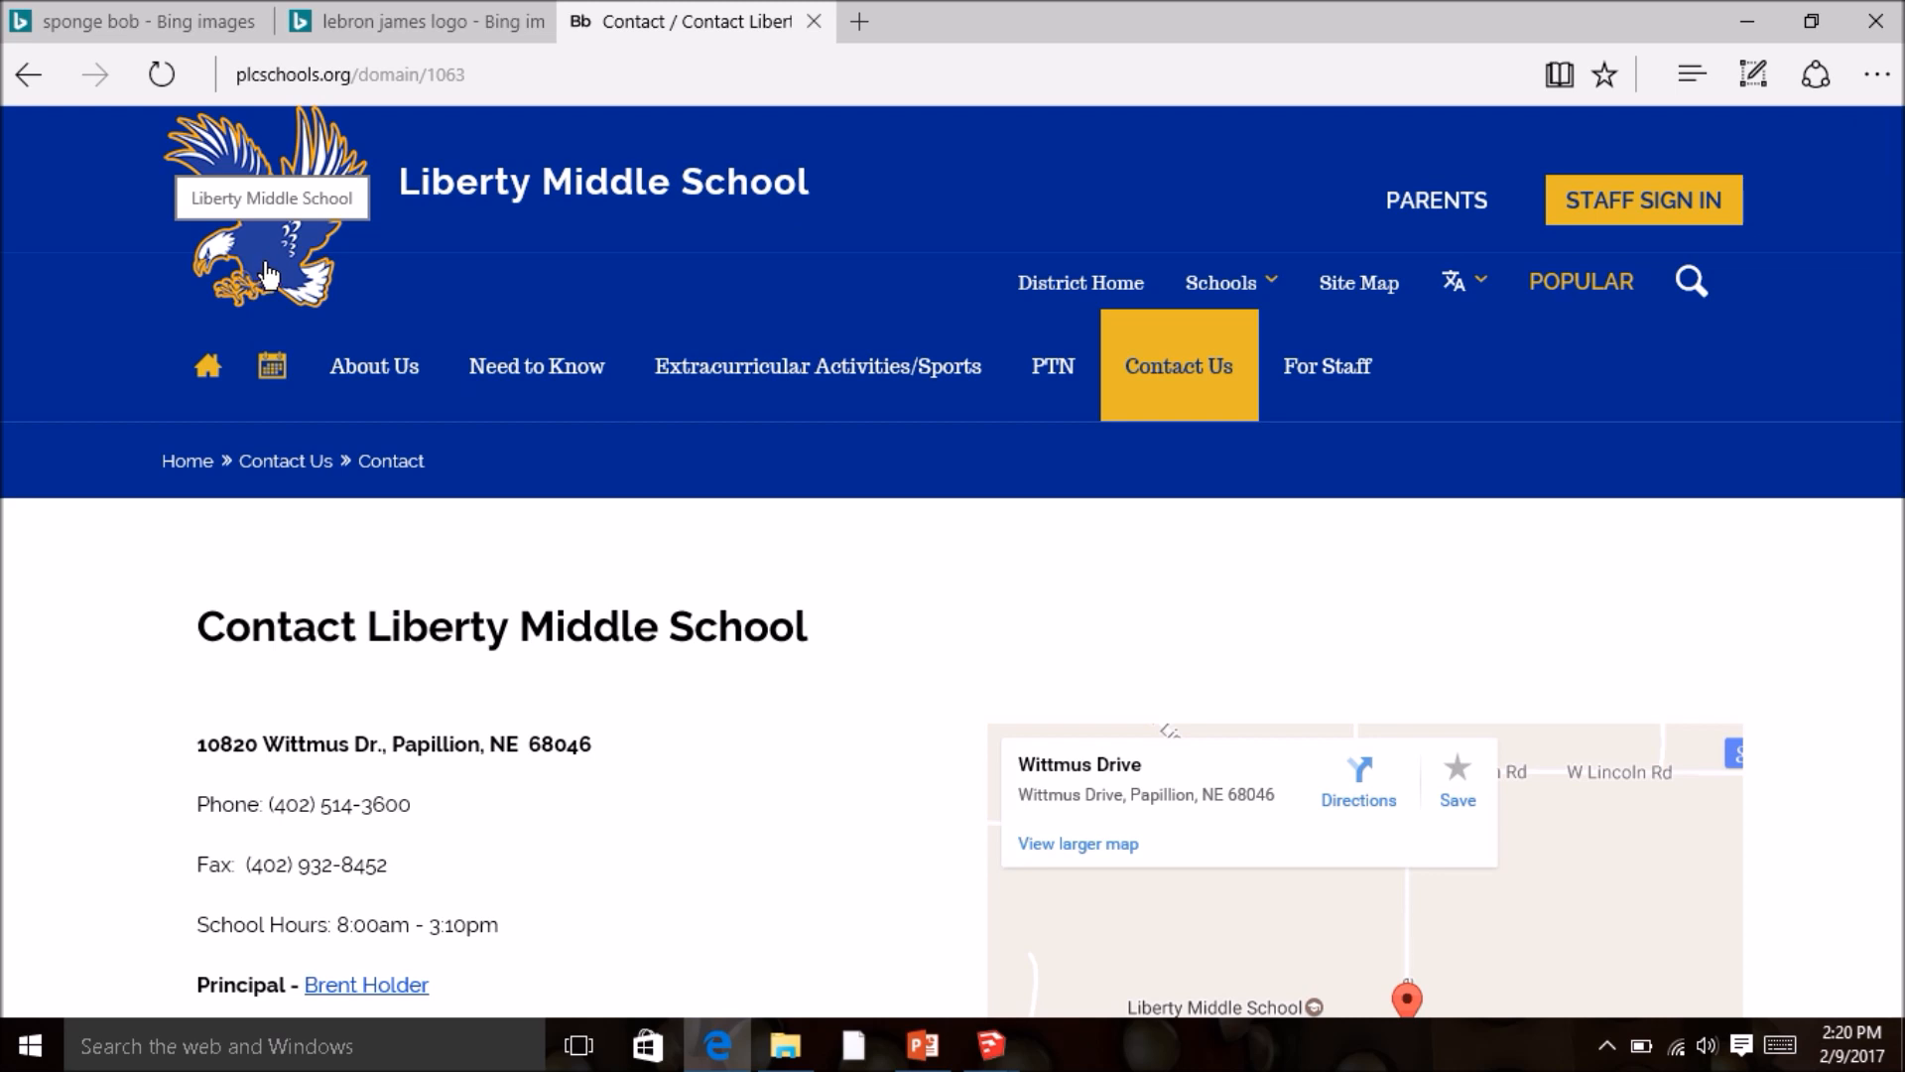
- Start saving the school's eagle logo picture to Period 1 > Rotation 4 > Basketball Pictures on the LMS Tech Drop drive
{"action": "right_click", "coordinate": [266, 263]}
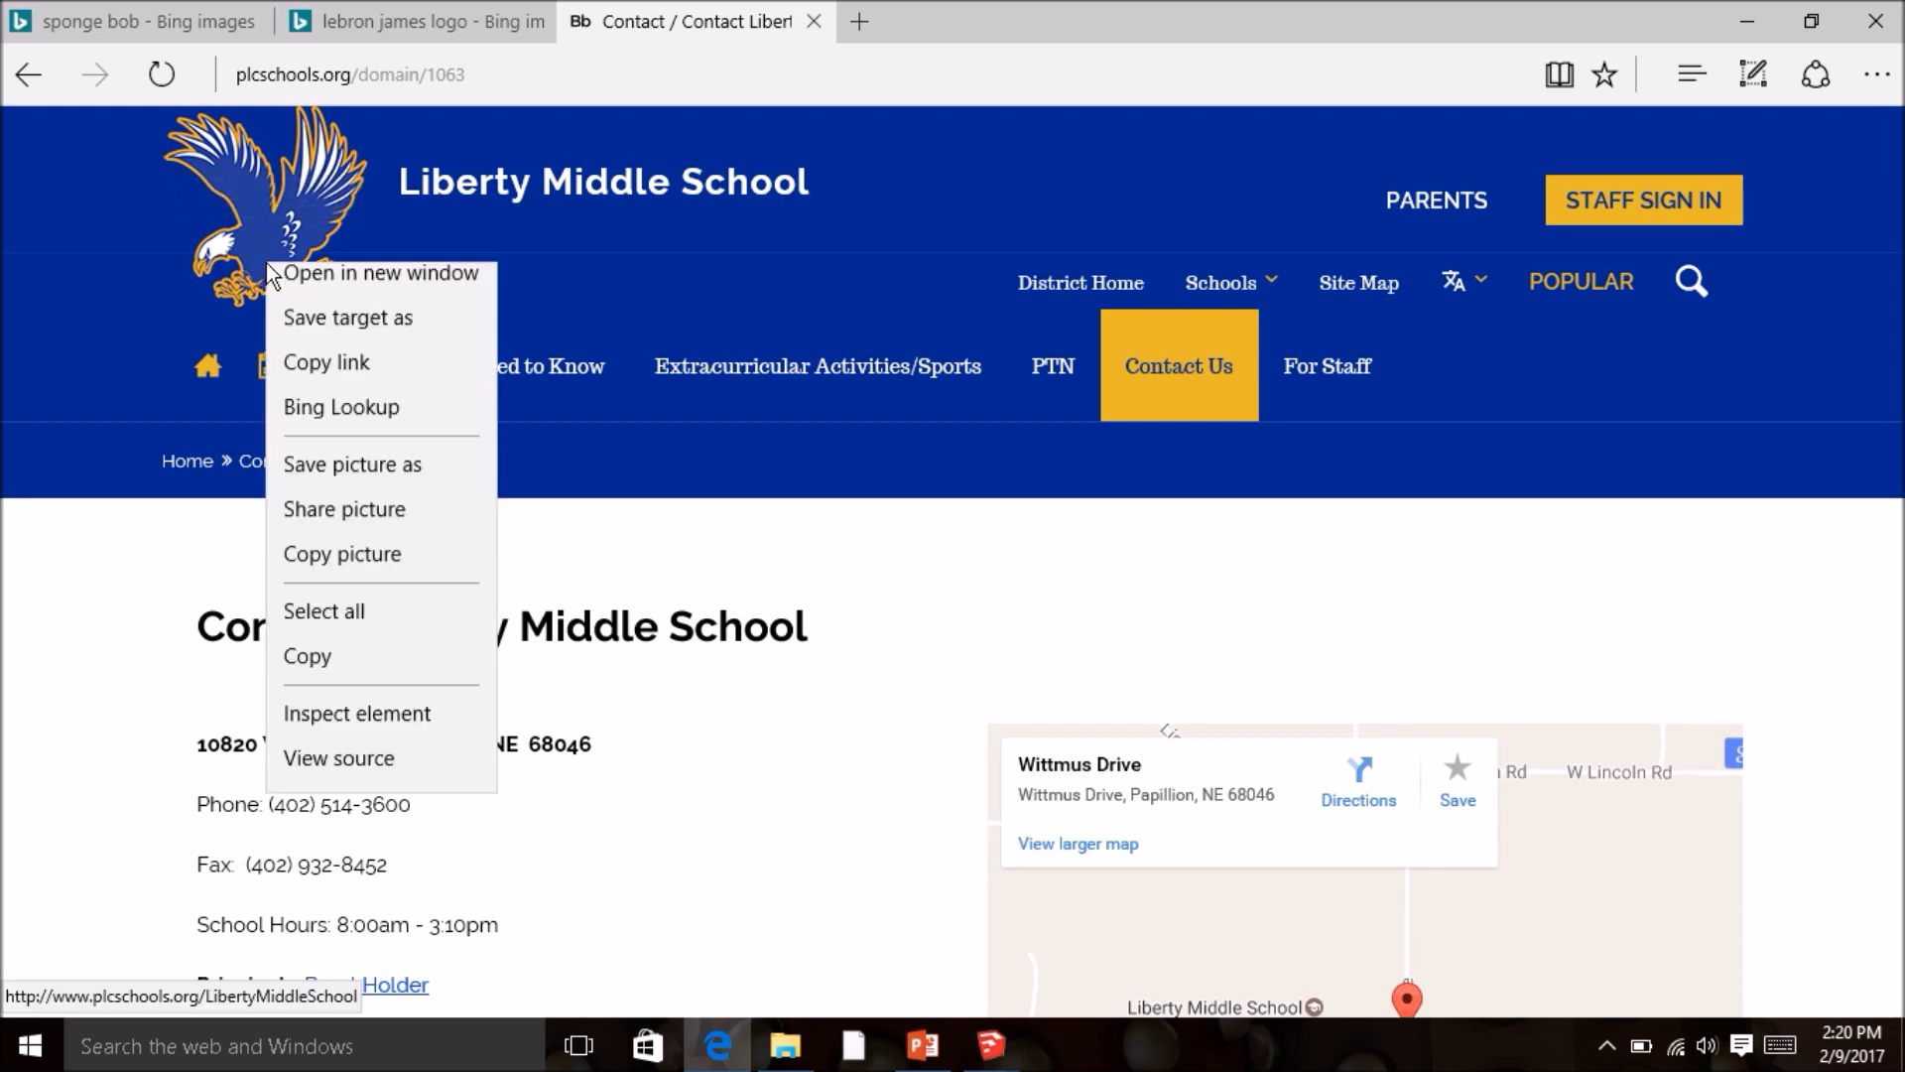
{"action": "left_click", "coordinate": [338, 534]}
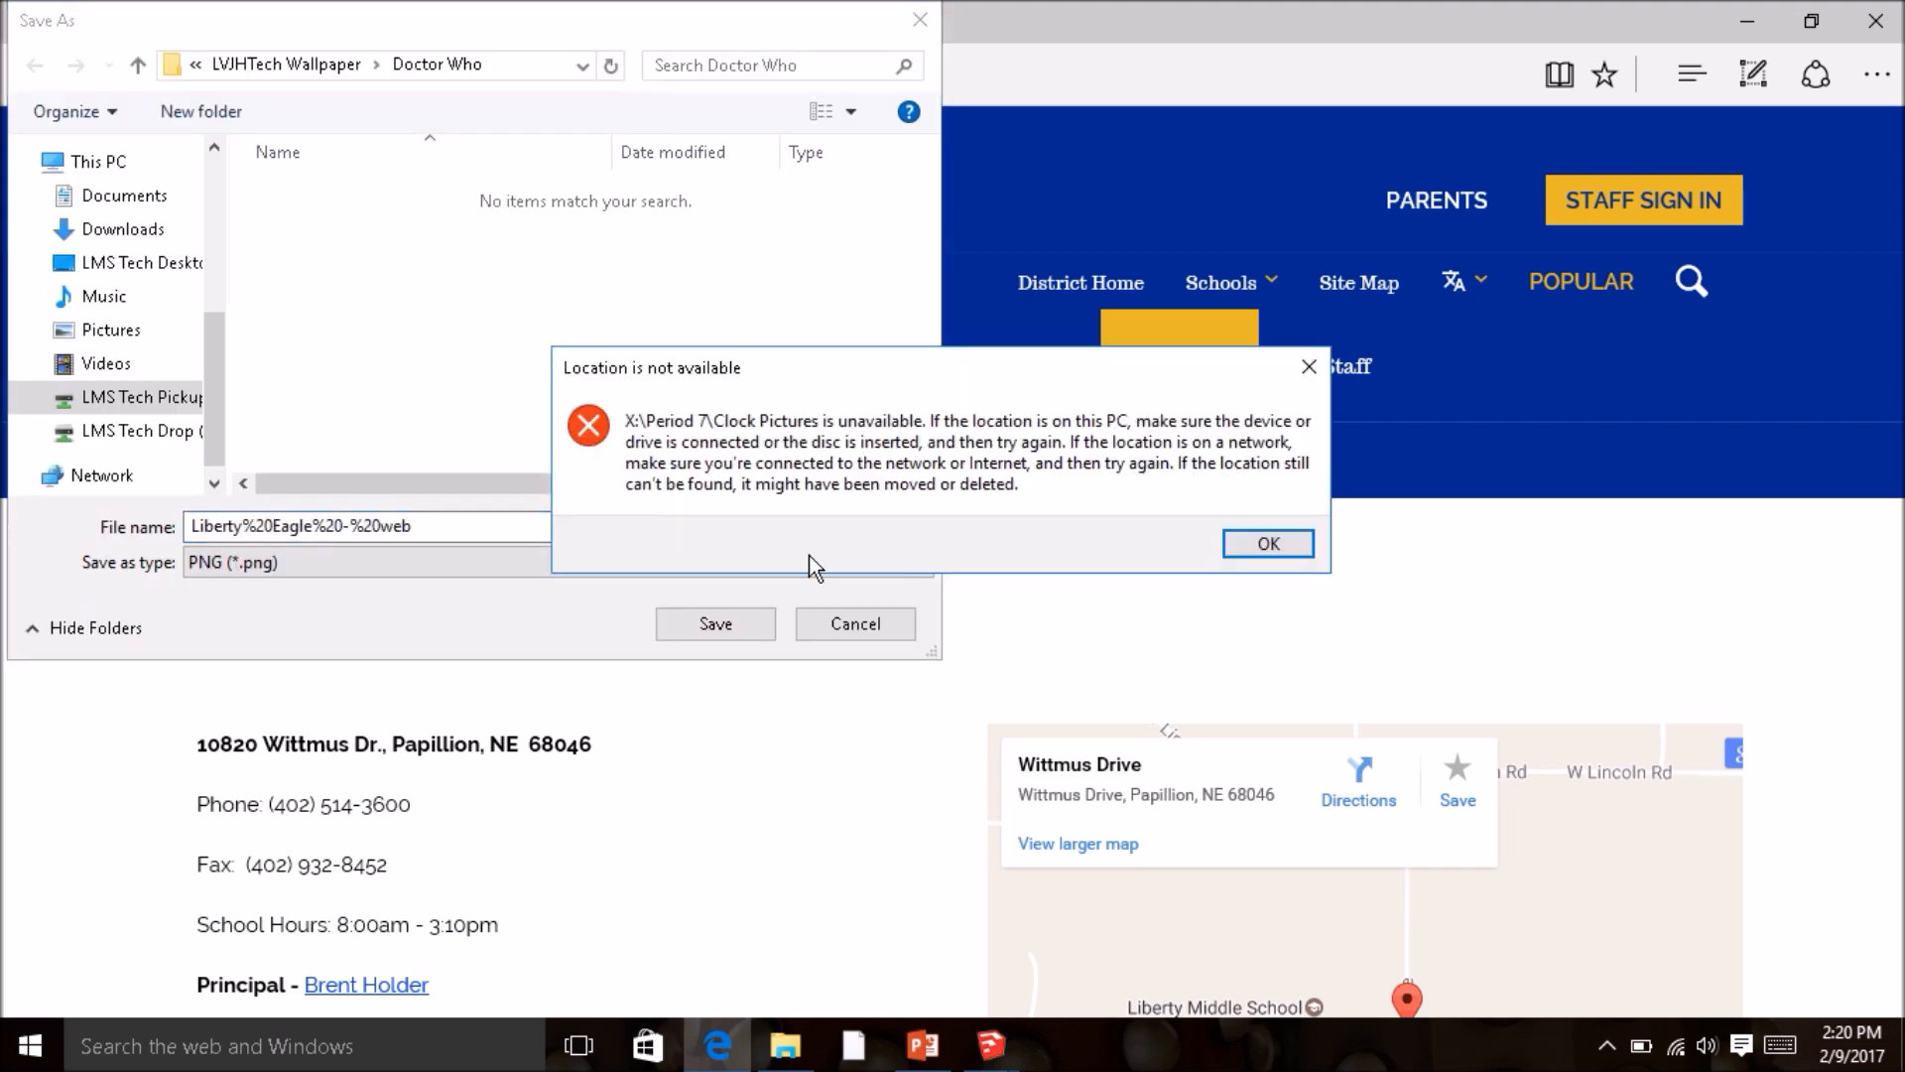
{"action": "left_click", "coordinate": [1269, 544]}
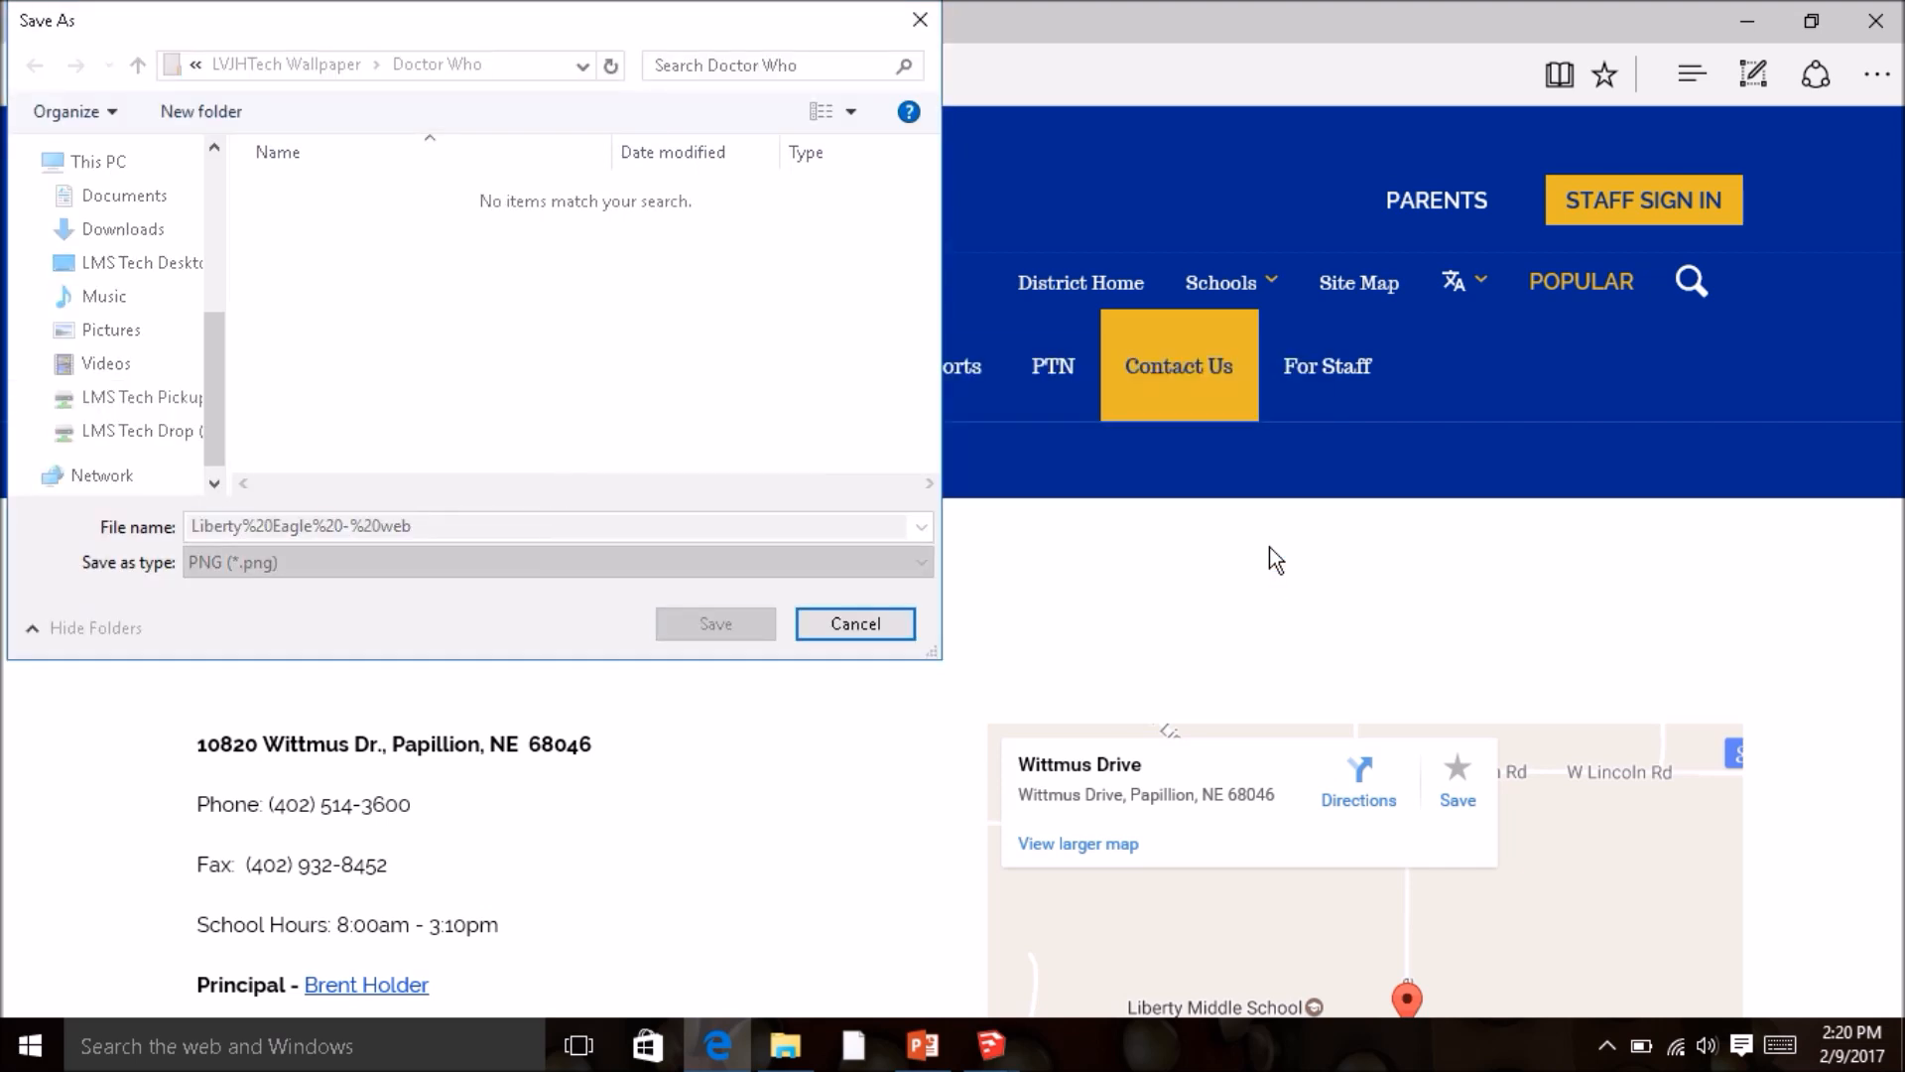
{"action": "left_click", "coordinate": [124, 436]}
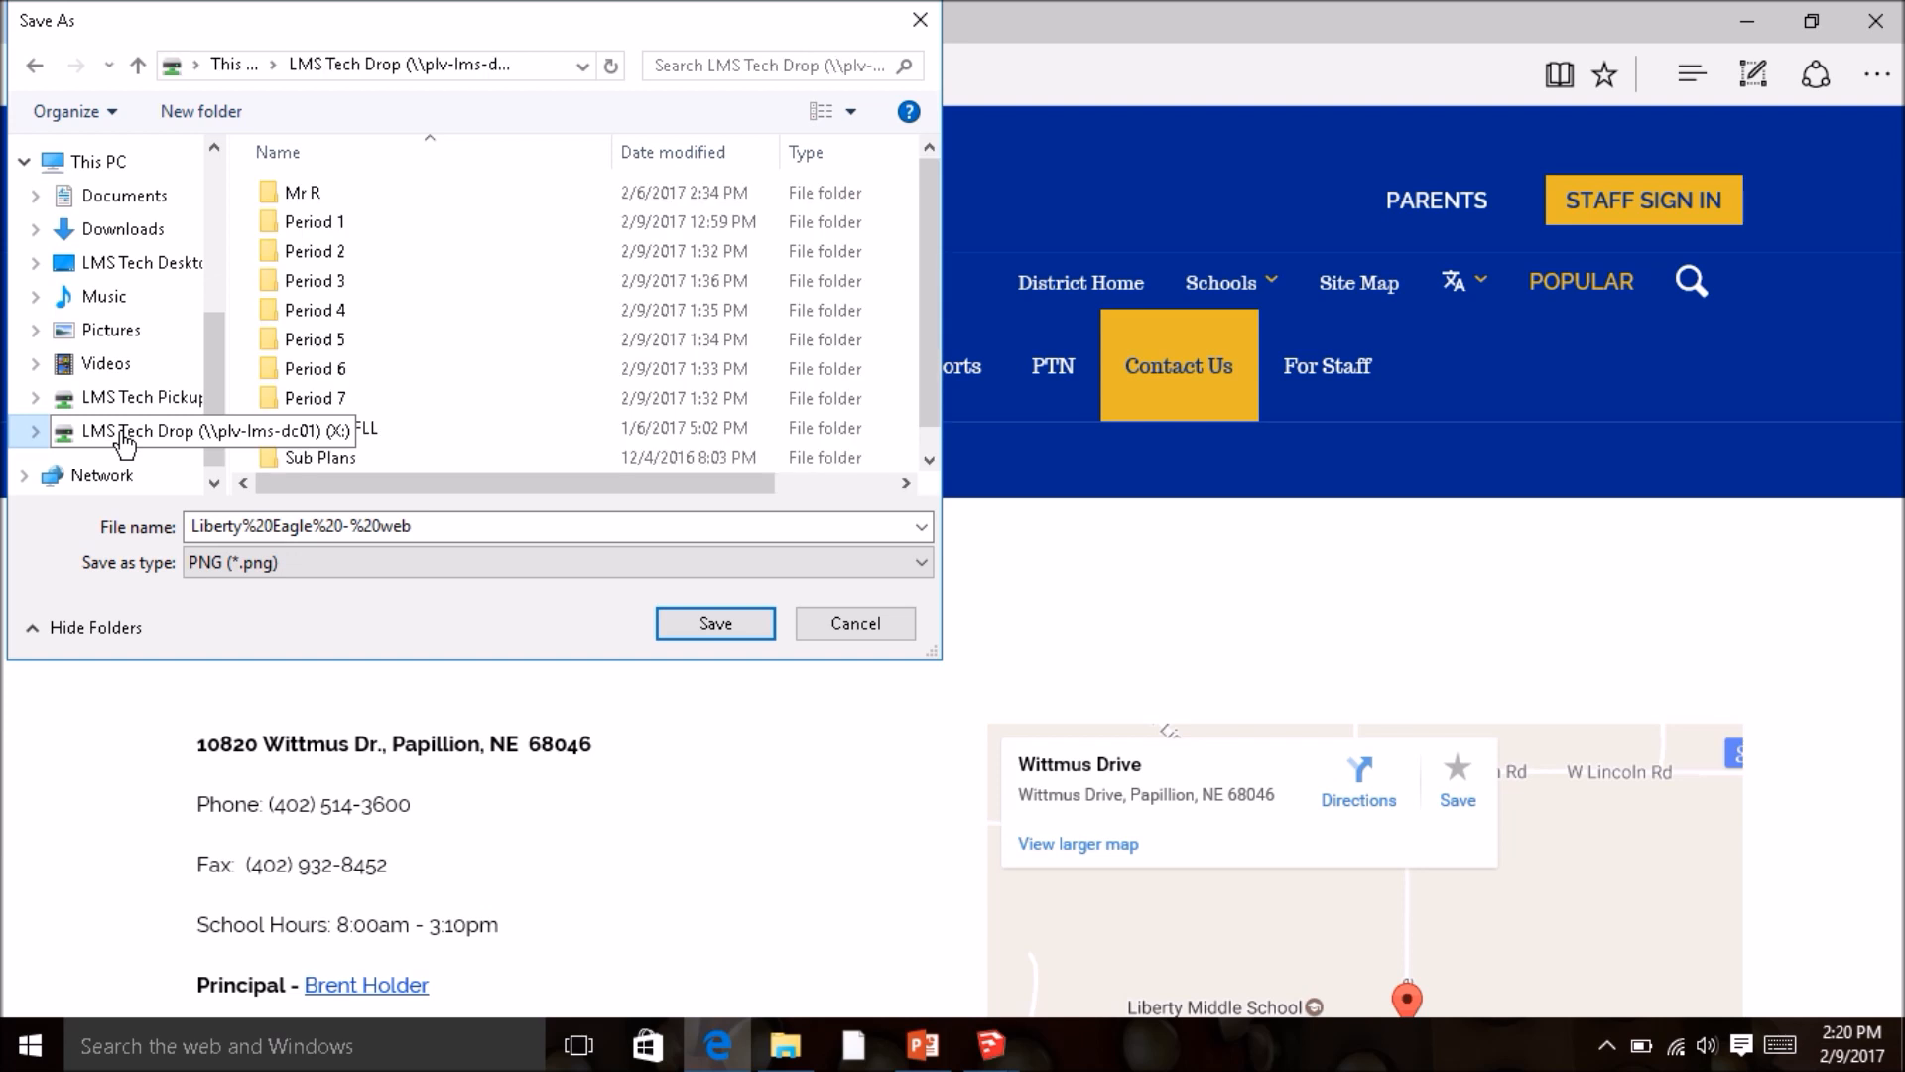
{"action": "double_click", "coordinate": [327, 234]}
{"action": "double_click", "coordinate": [328, 286]}
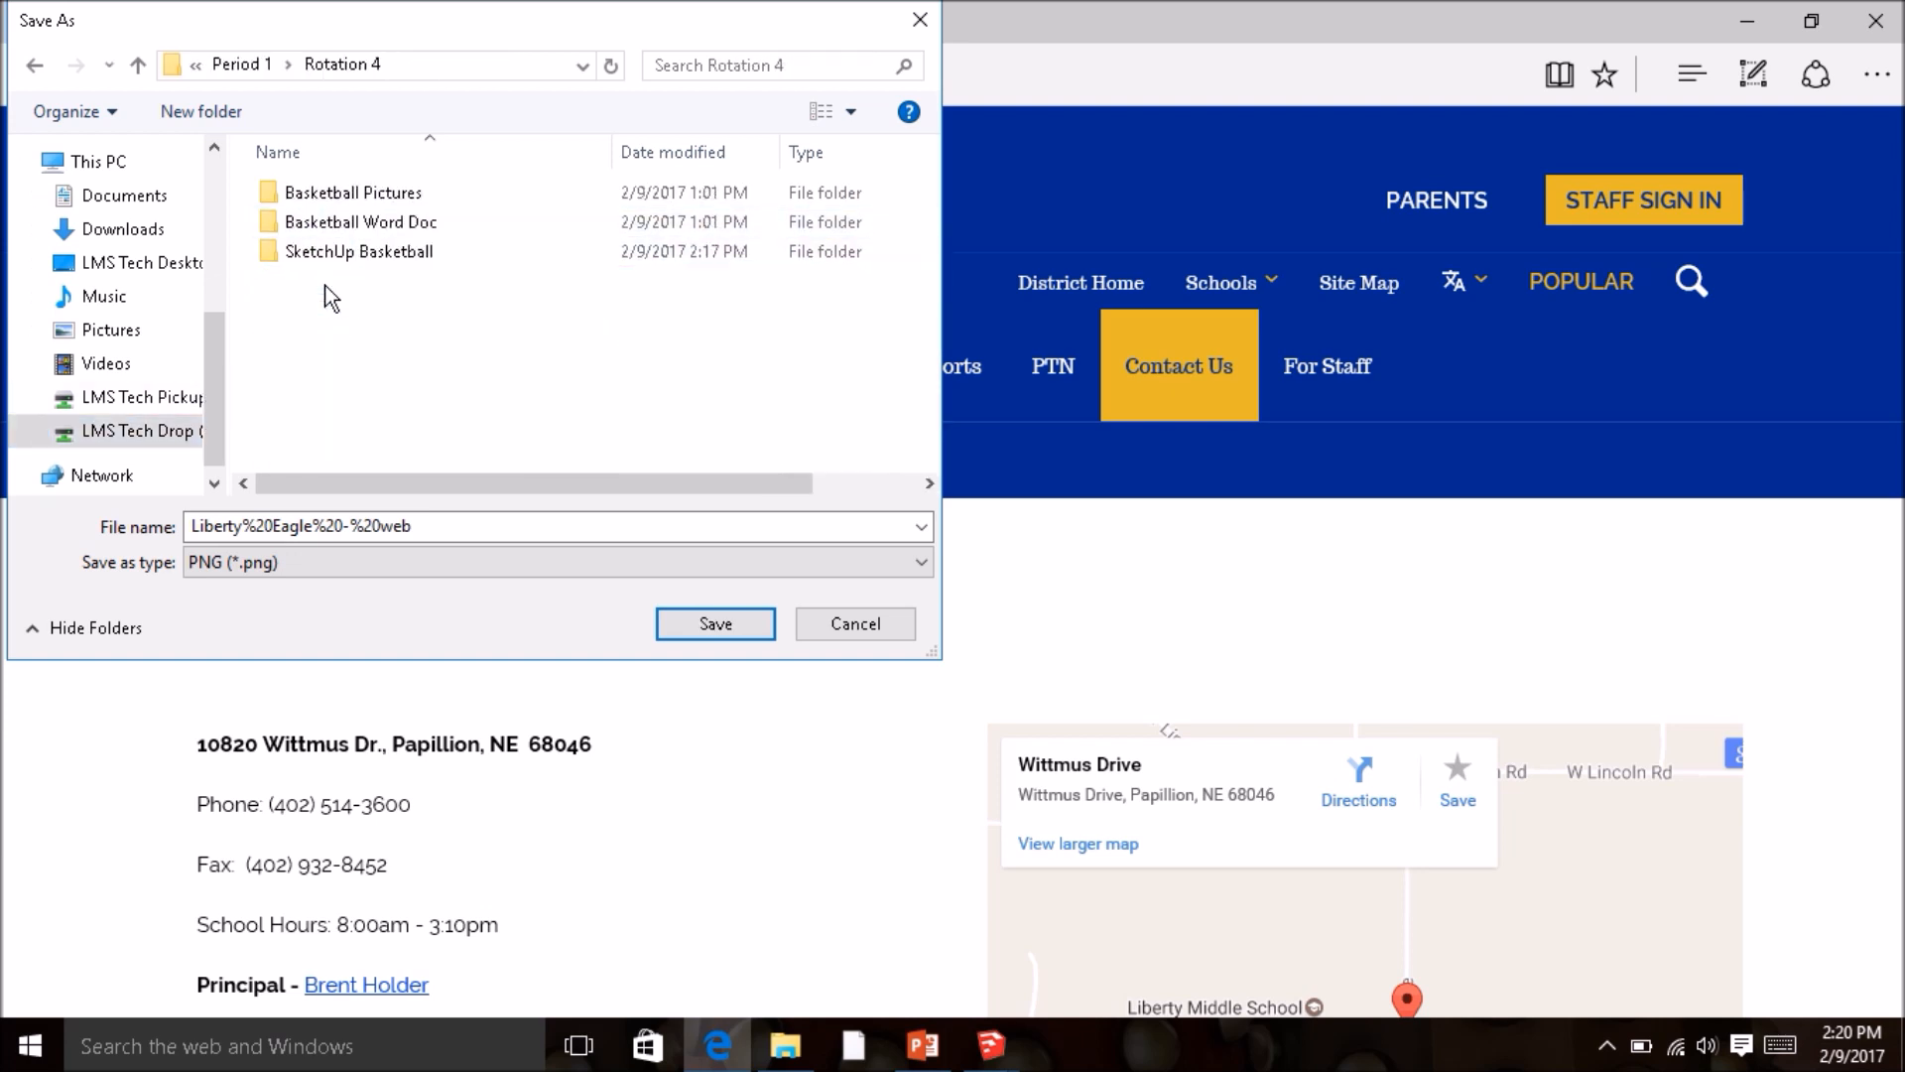
{"action": "double_click", "coordinate": [337, 193]}
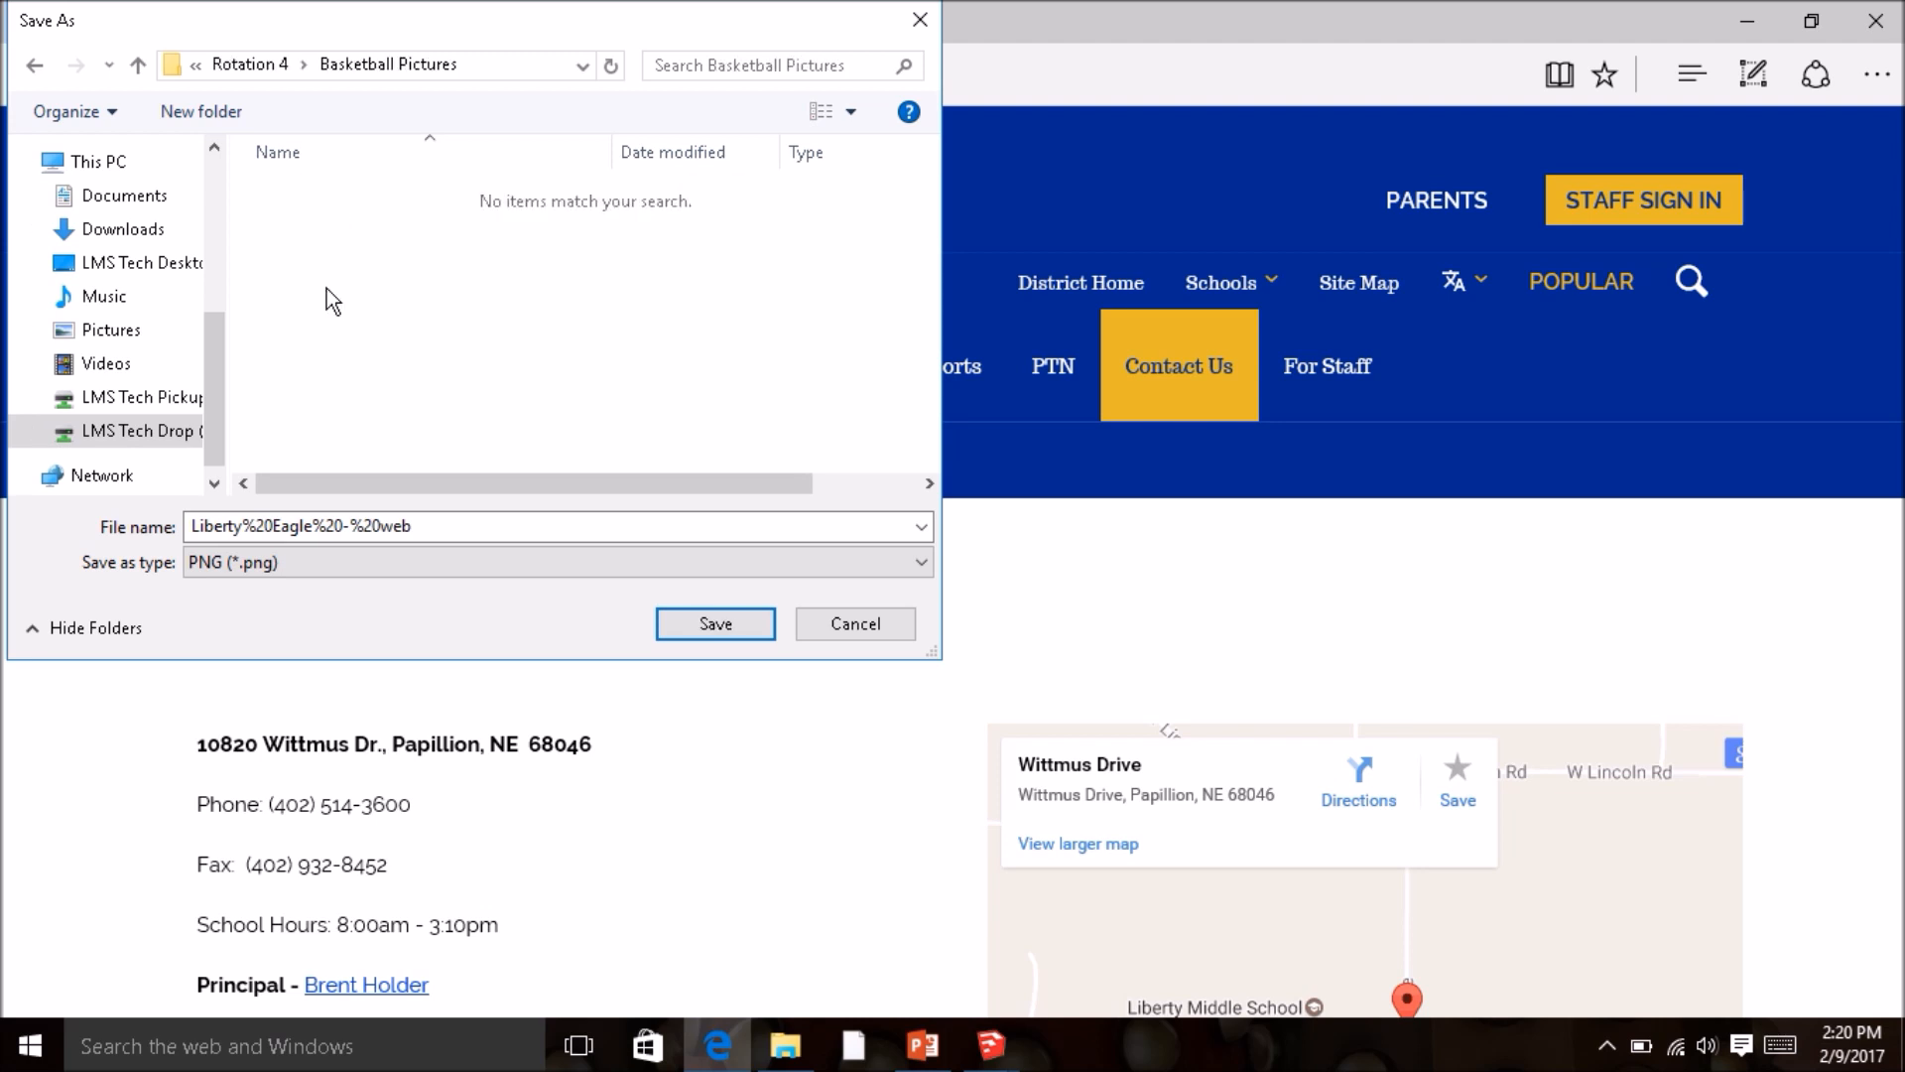
- Name the picture file Liberty Eagle, keep the PNG type and save it
{"action": "double_click", "coordinate": [464, 526]}
{"action": "left_click", "coordinate": [456, 526]}
{"action": "left_click_drag", "start_coordinate": [456, 526], "coordinate": [238, 525]}
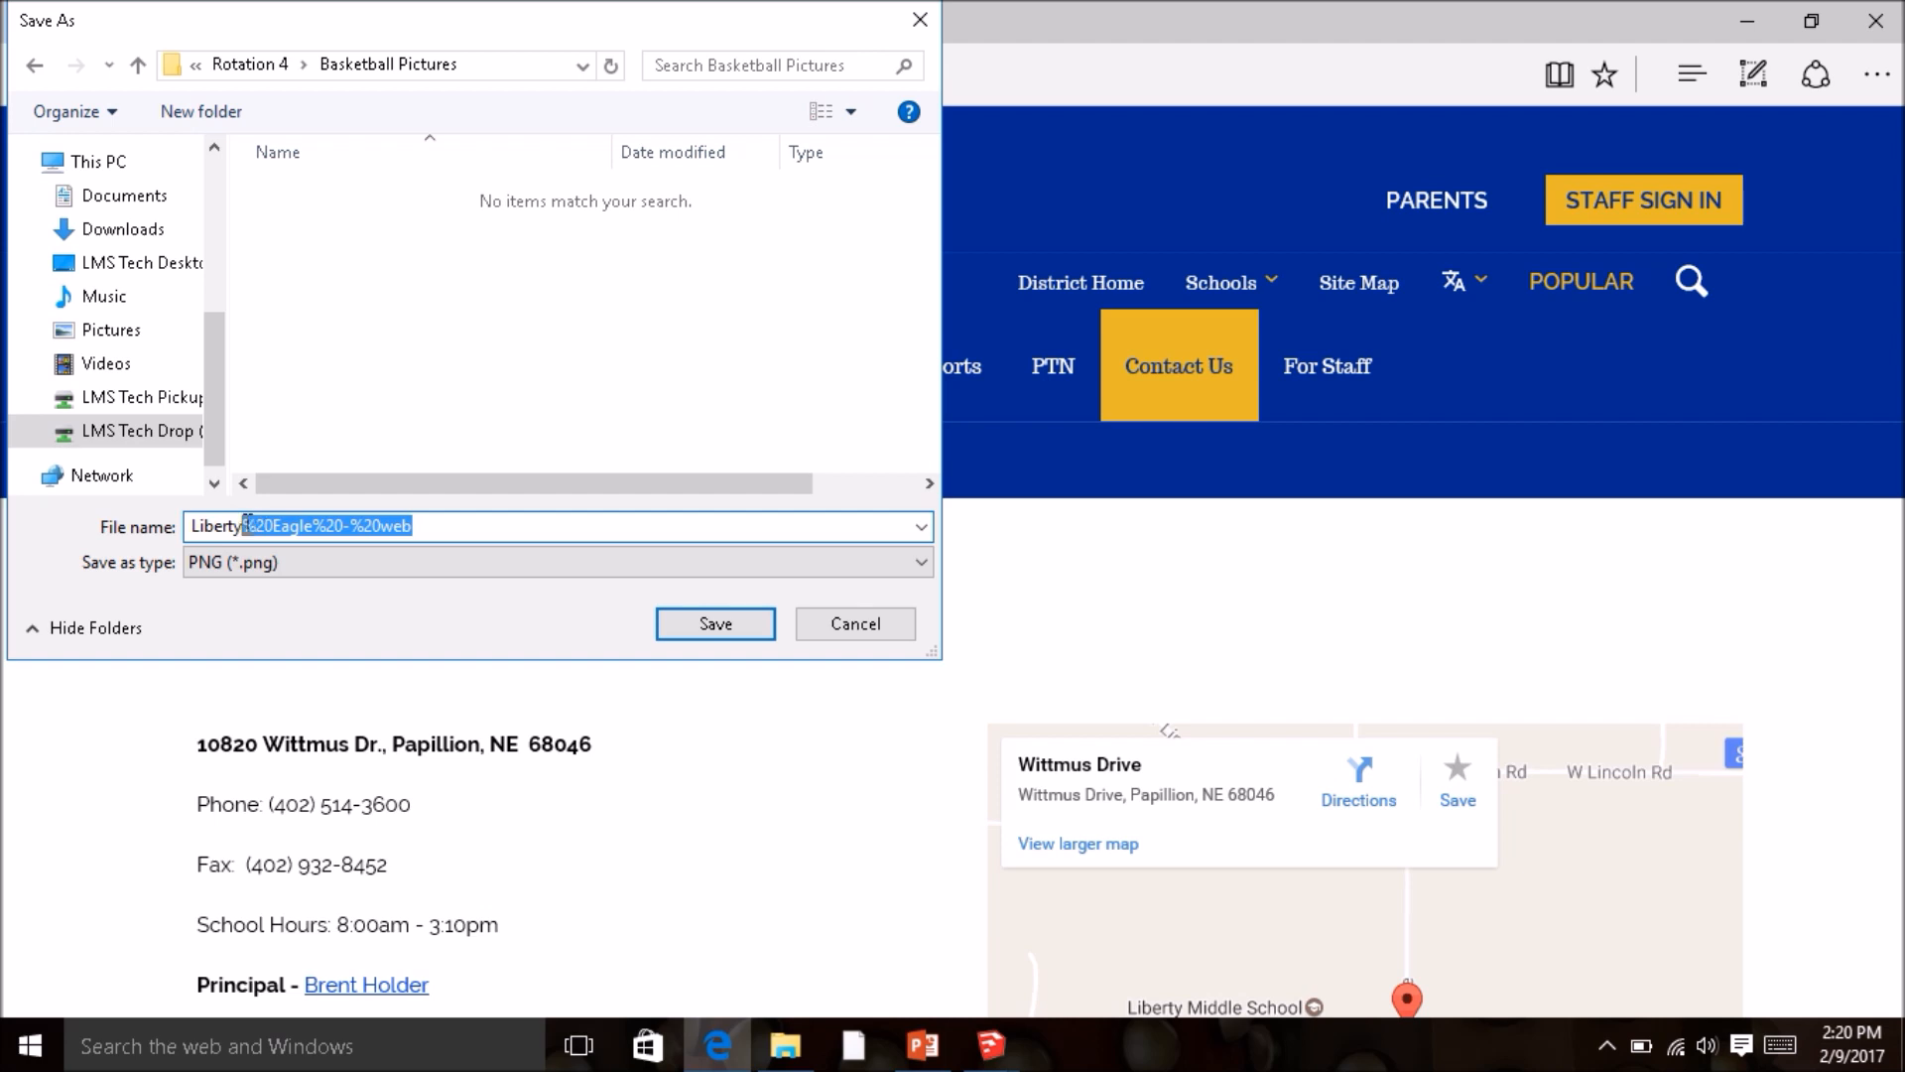
{"action": "type", "text": "Eagle"}
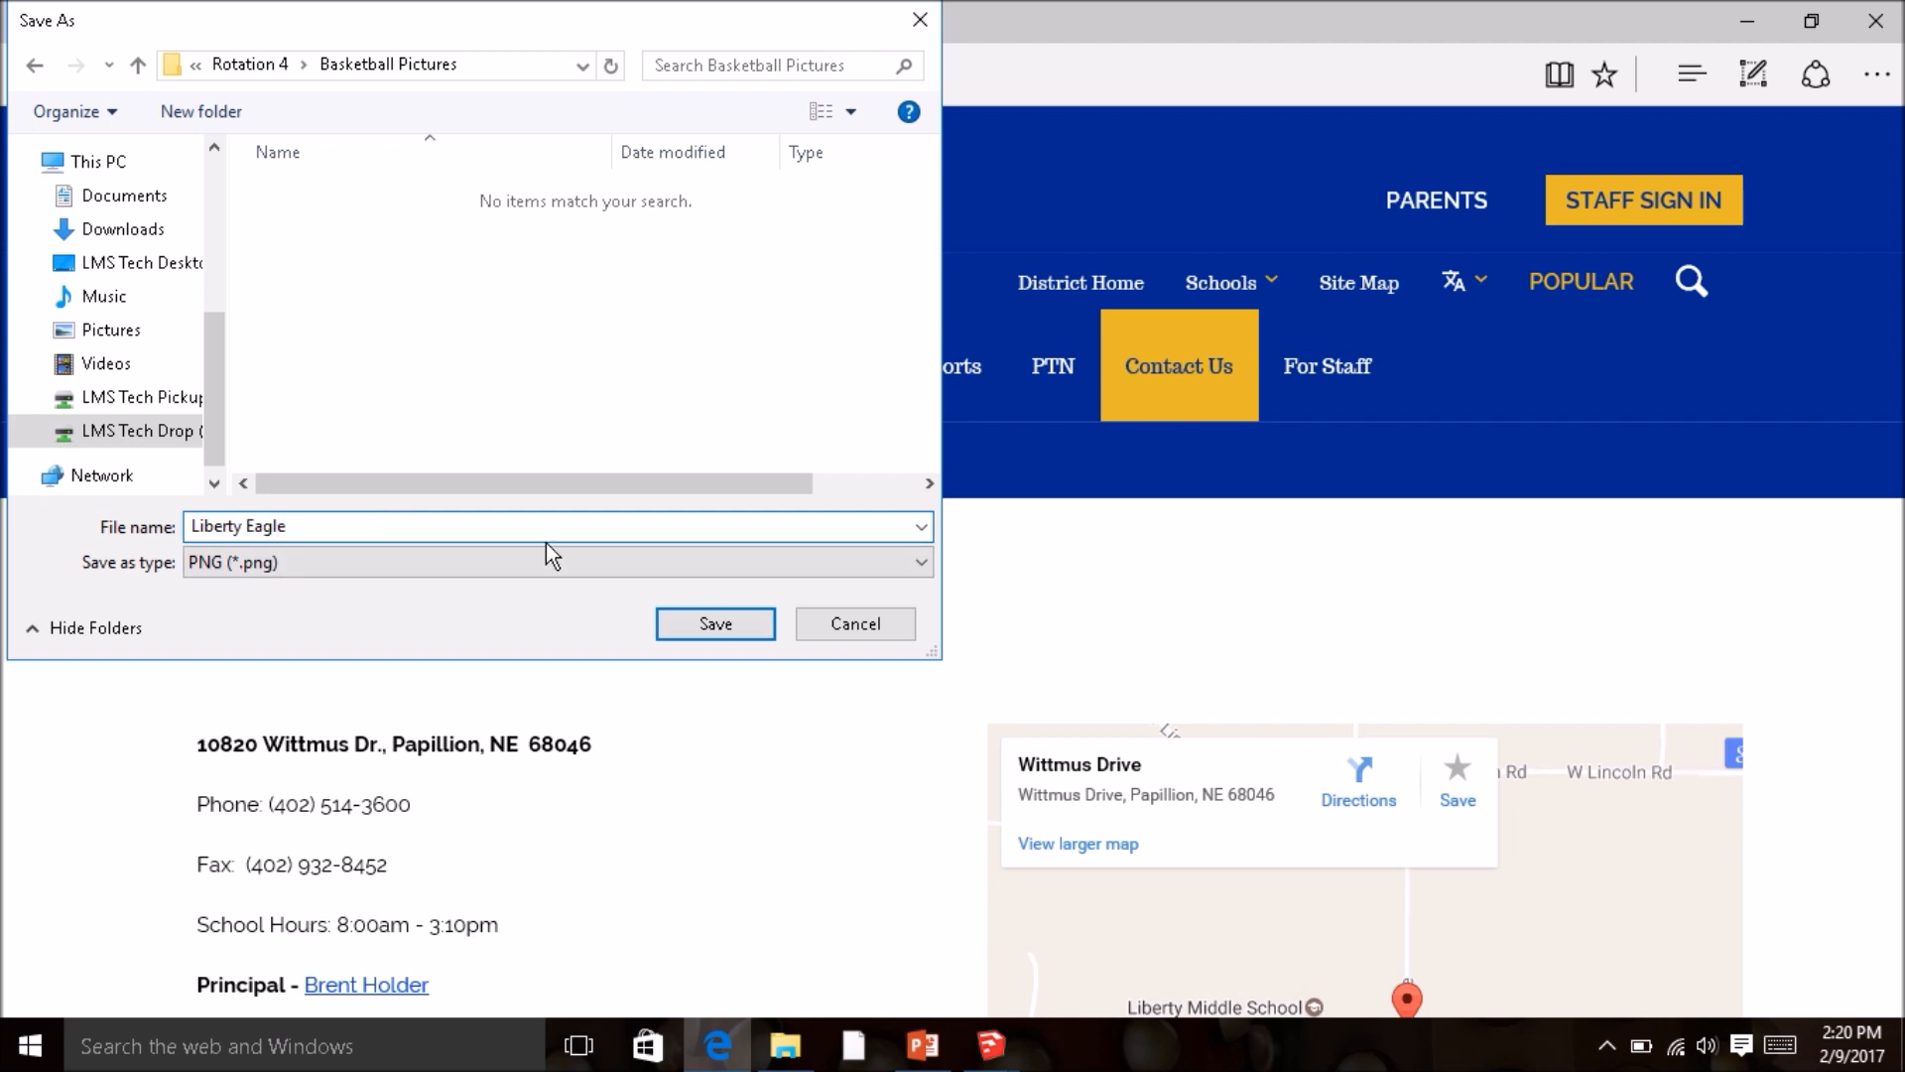
{"action": "left_click", "coordinate": [431, 564]}
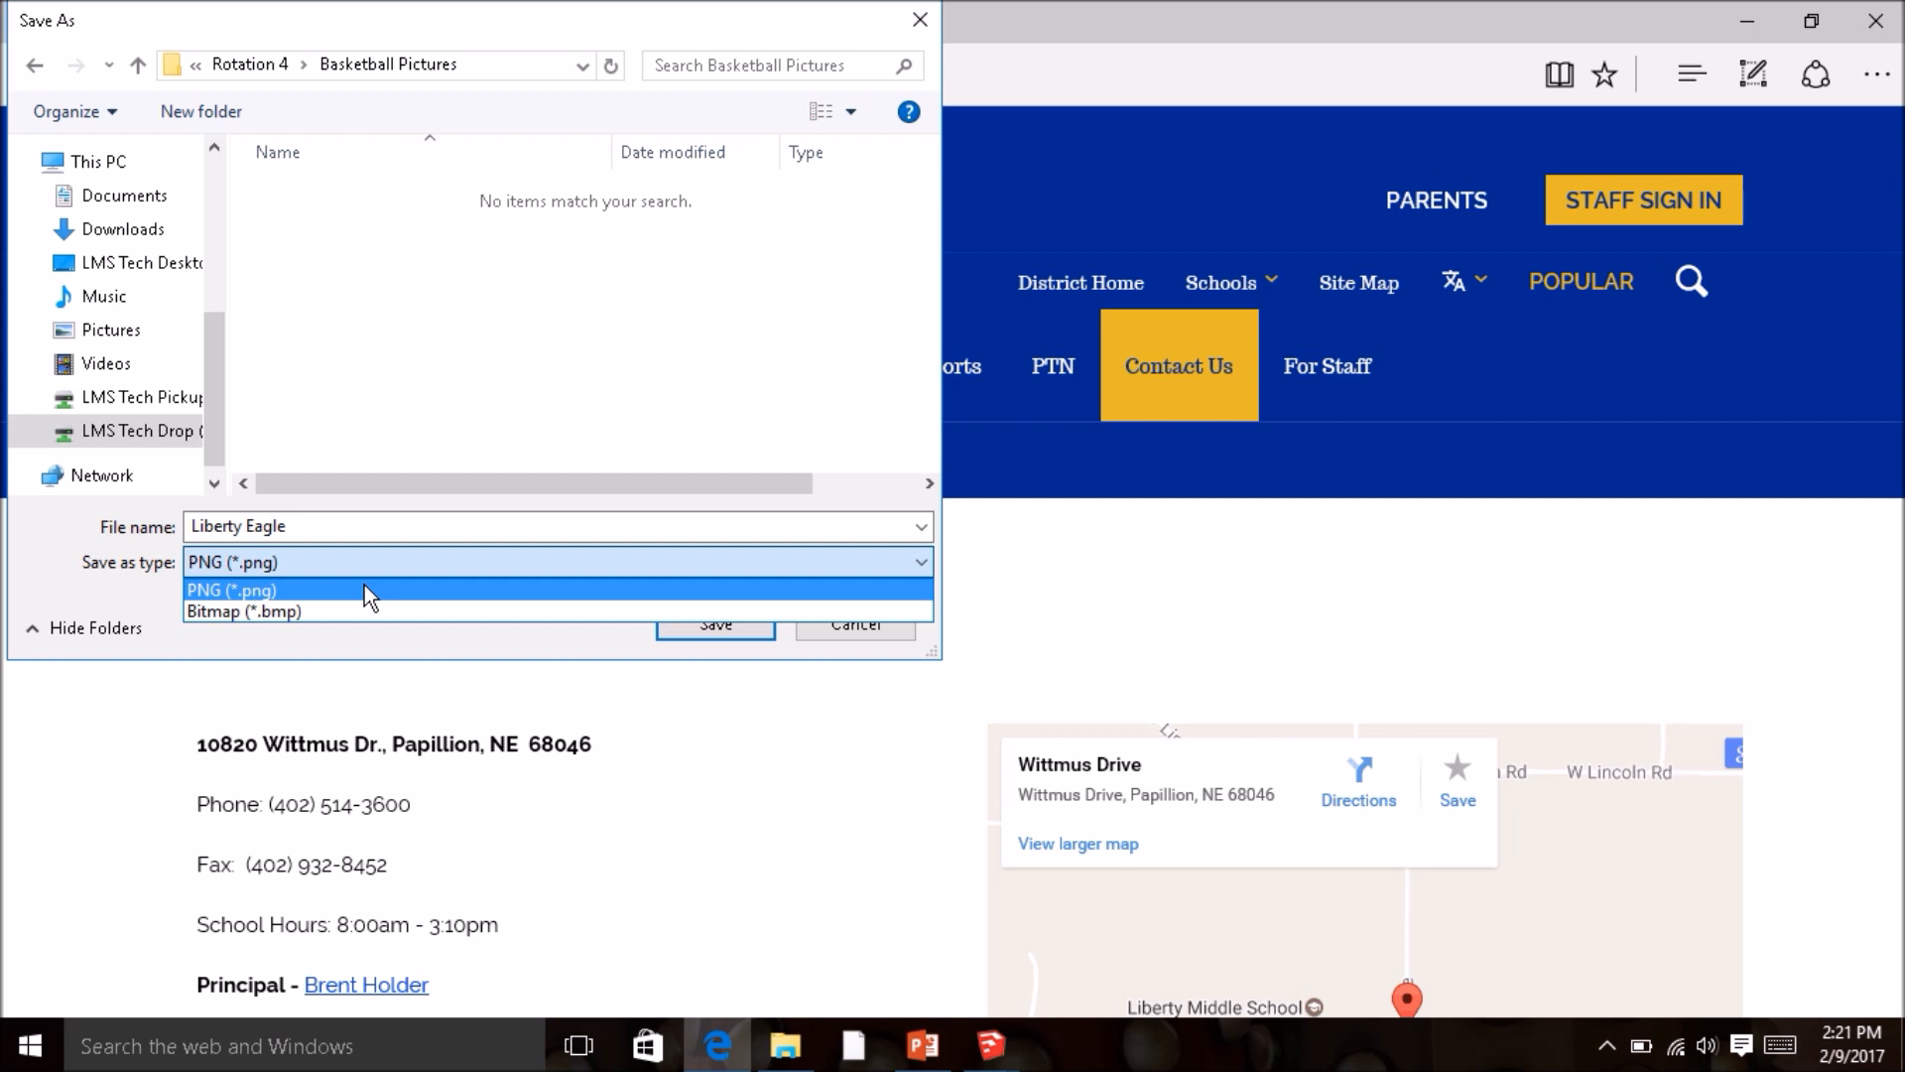
{"action": "left_click", "coordinate": [469, 594]}
{"action": "left_click", "coordinate": [712, 625]}
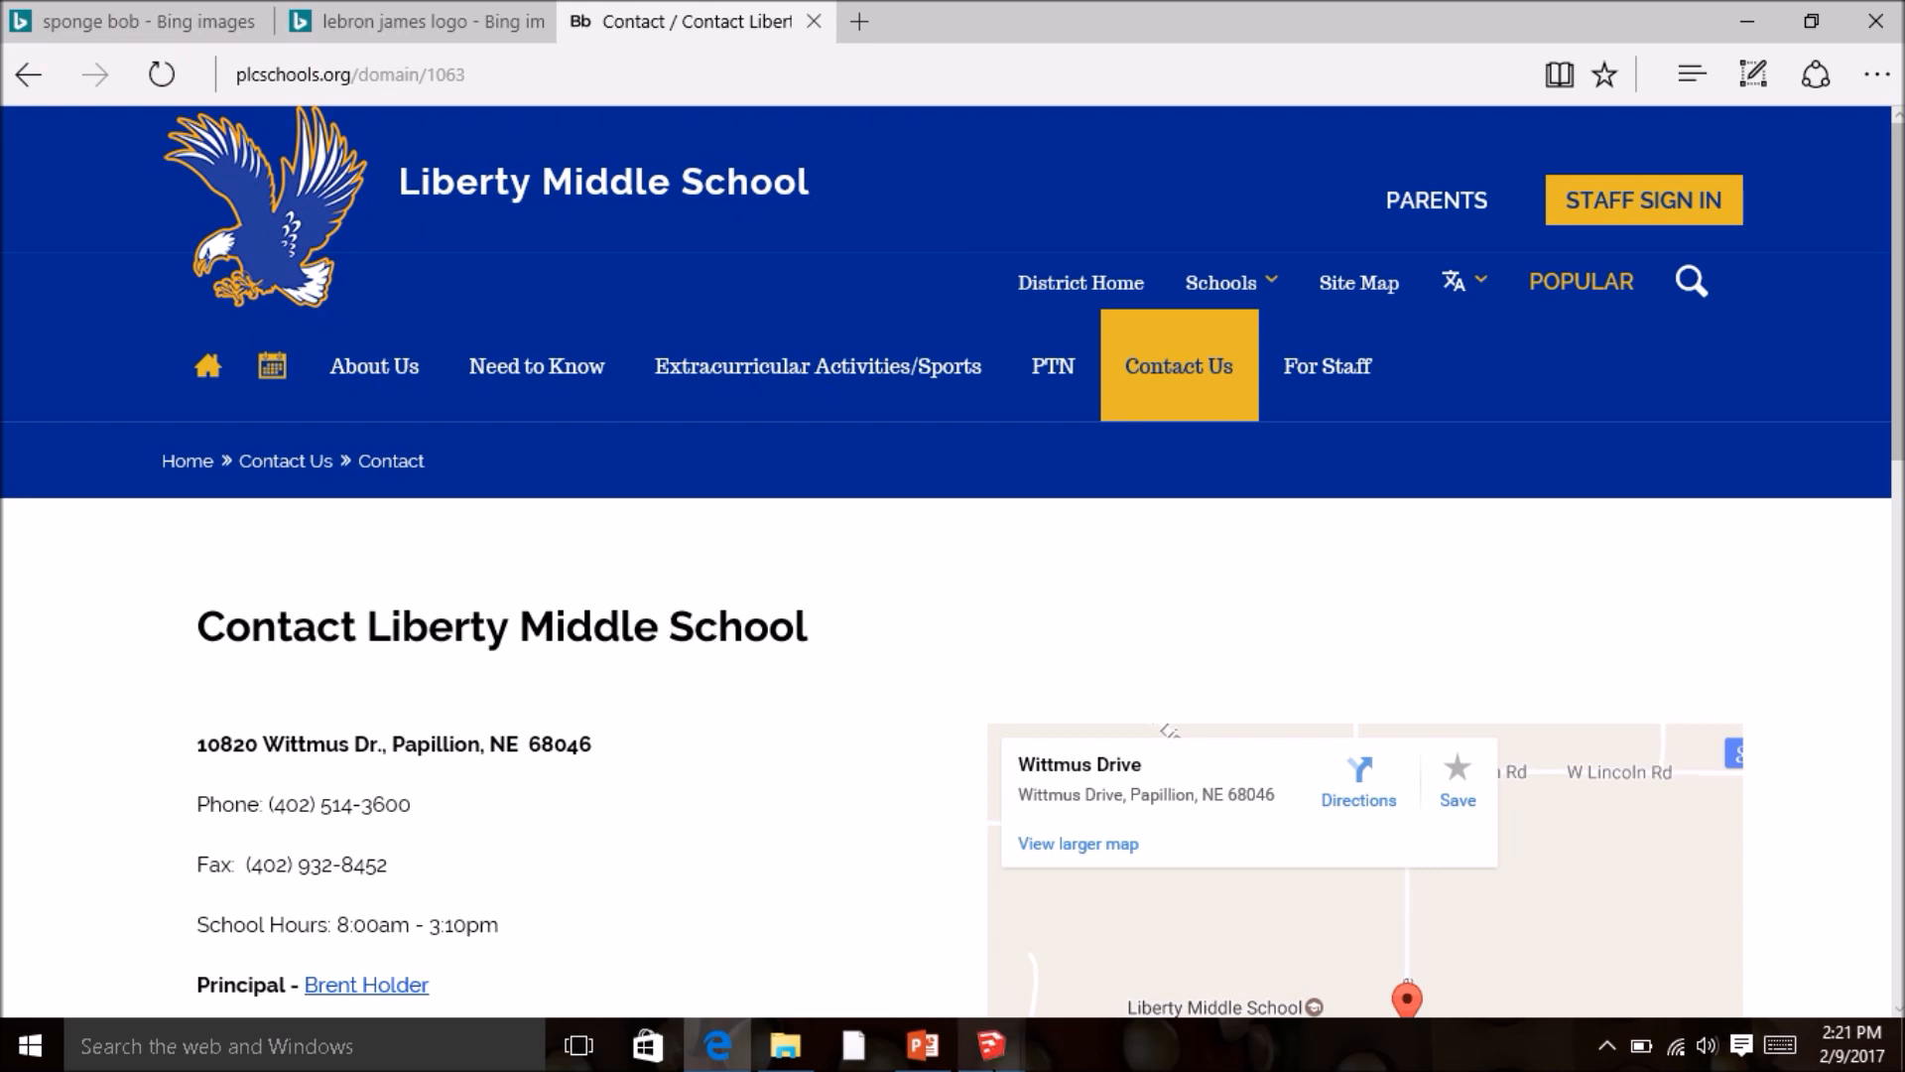
- Switch to the First Last Name SketchUp model and begin an import from LMS Tech Drop > Period 1 > Rotation 4 > Basketball Pictures
{"action": "mouse_move", "coordinate": [997, 1062]}
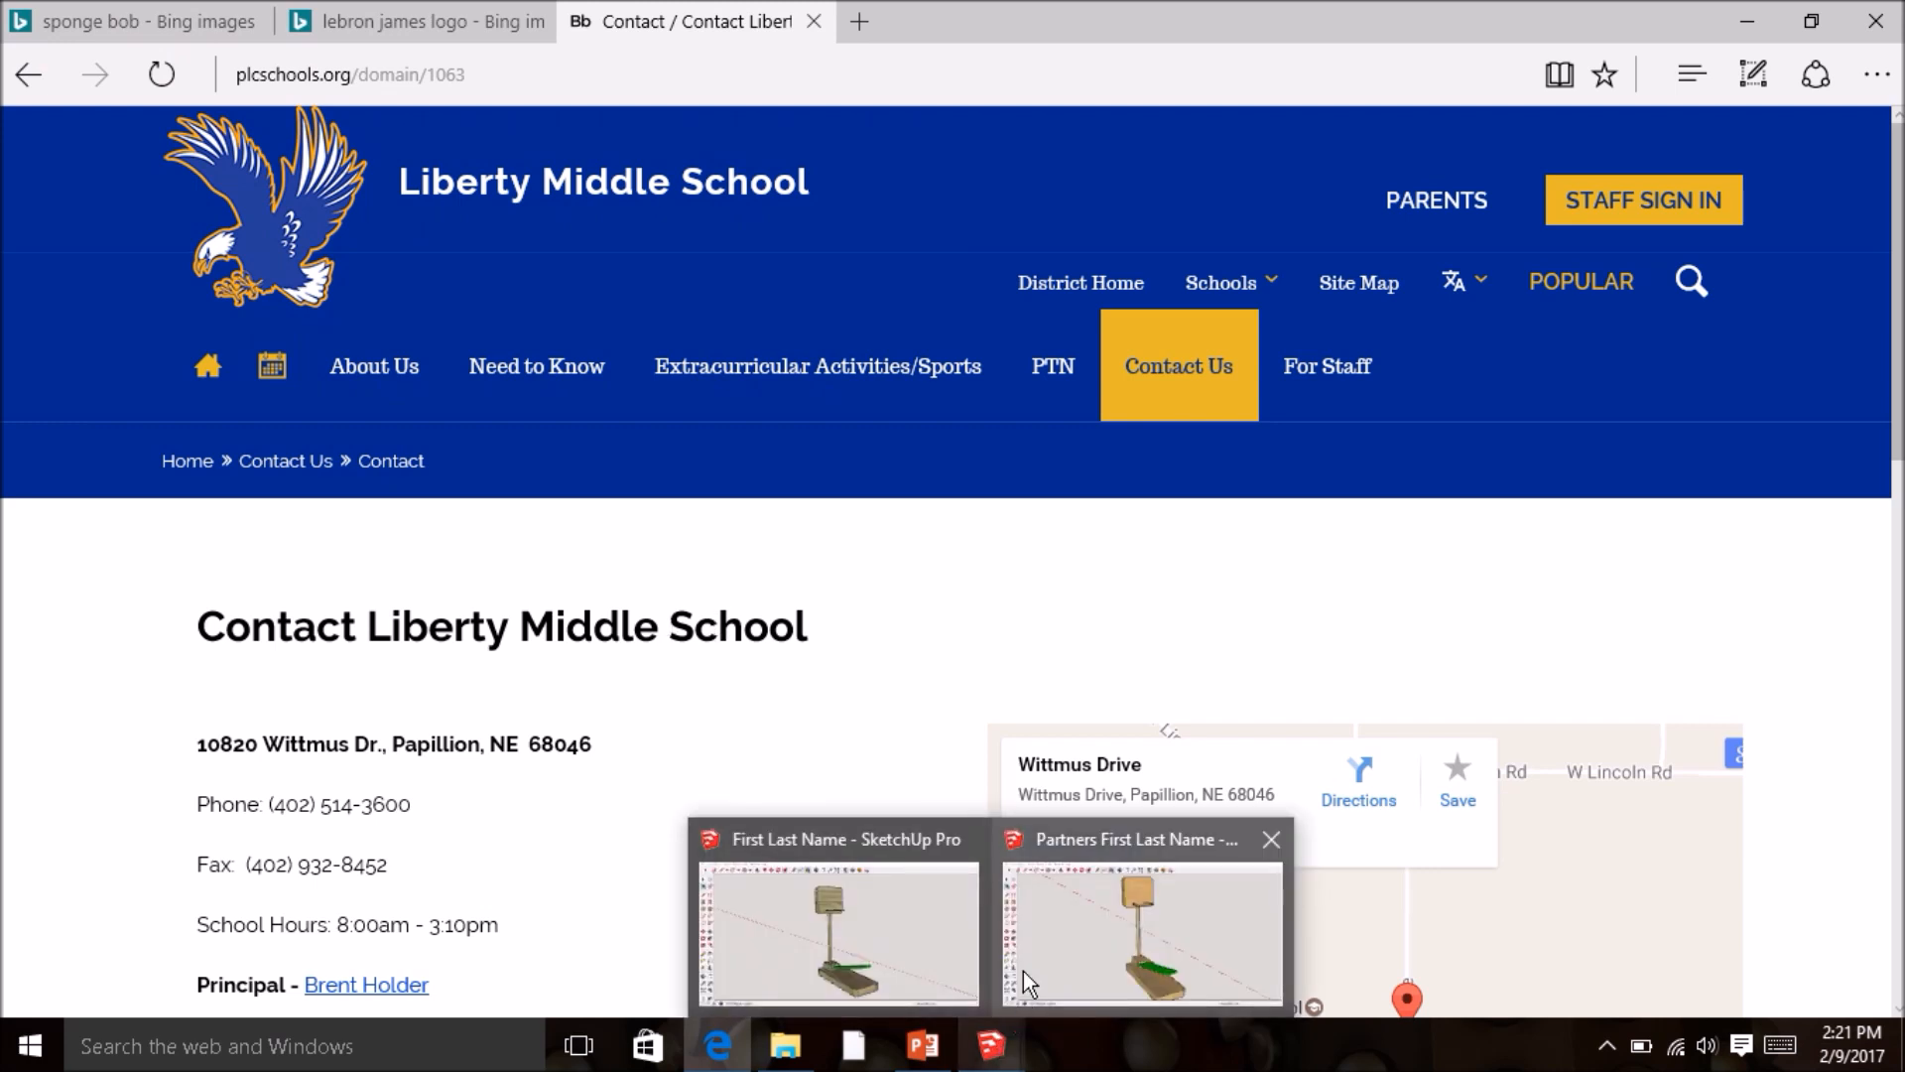
{"action": "left_click", "coordinate": [839, 933]}
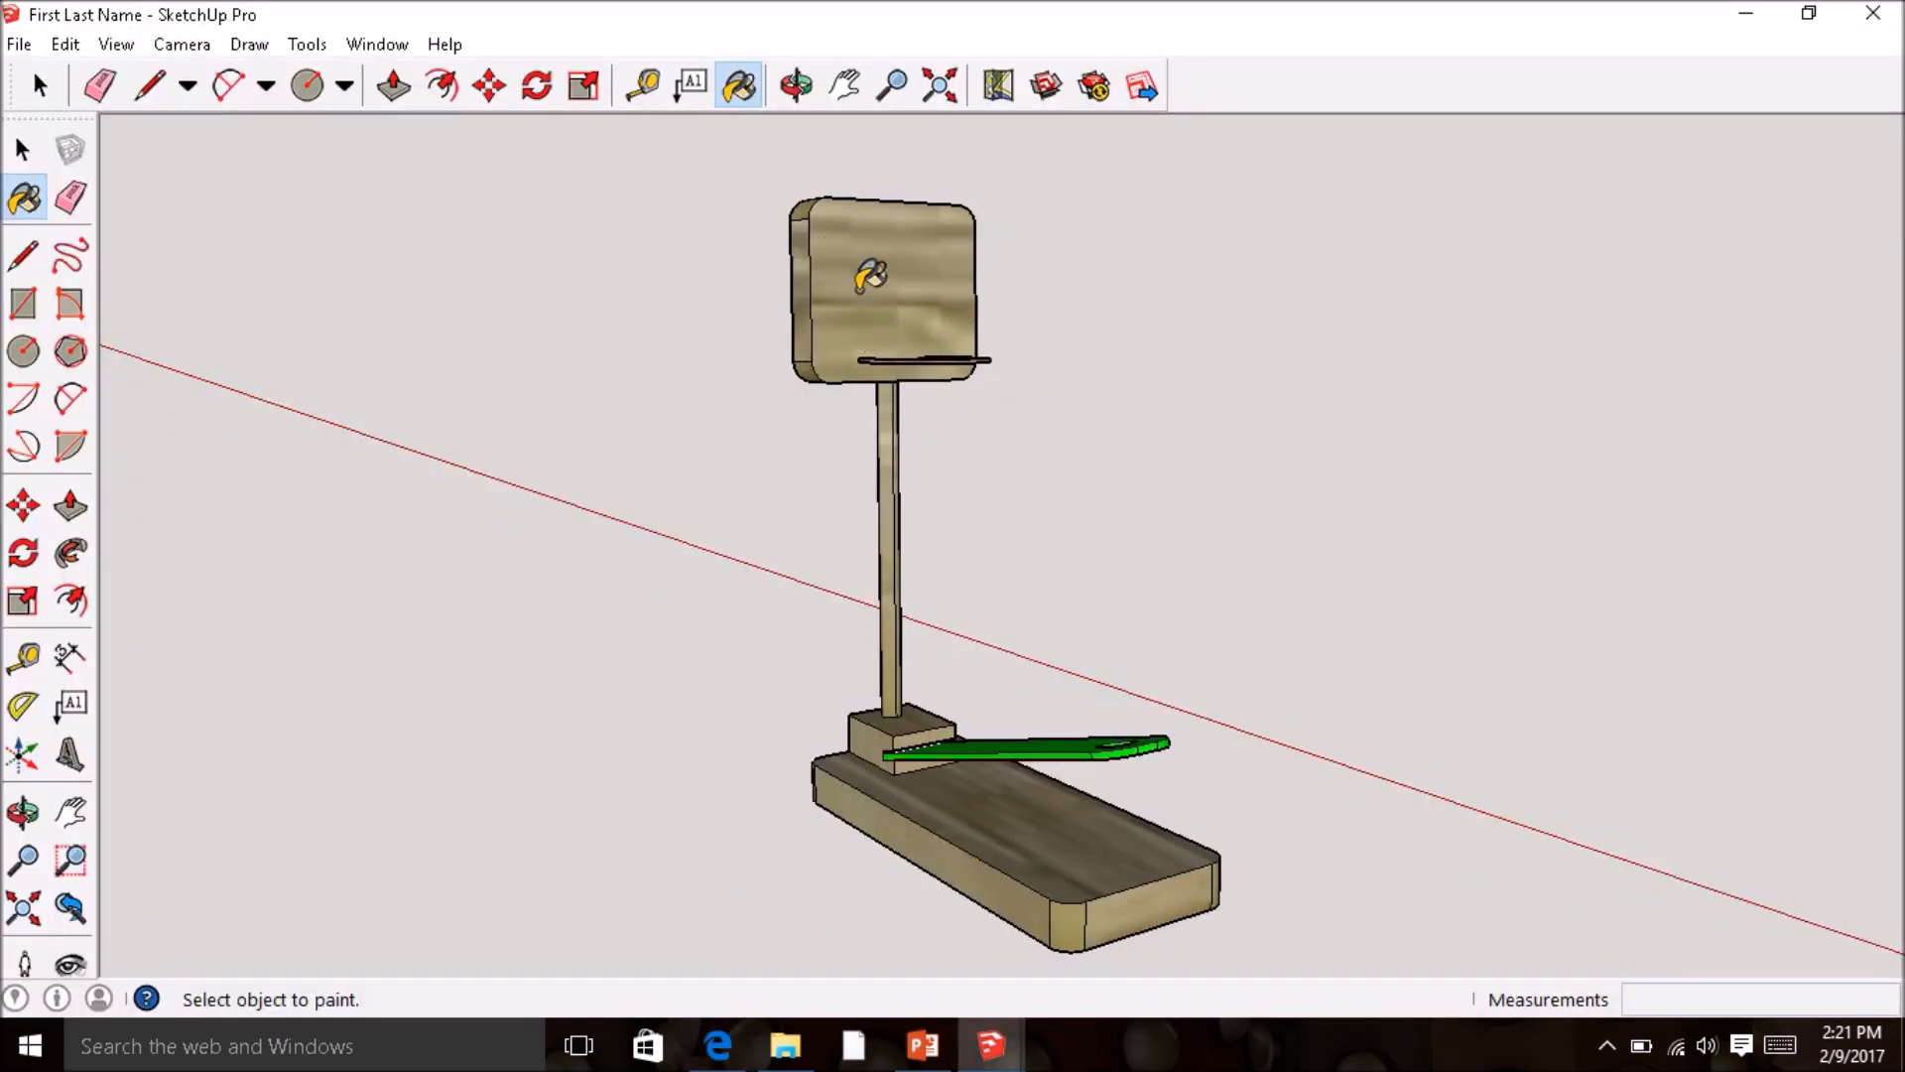
{"action": "left_click", "coordinate": [20, 45]}
{"action": "left_click", "coordinate": [75, 445]}
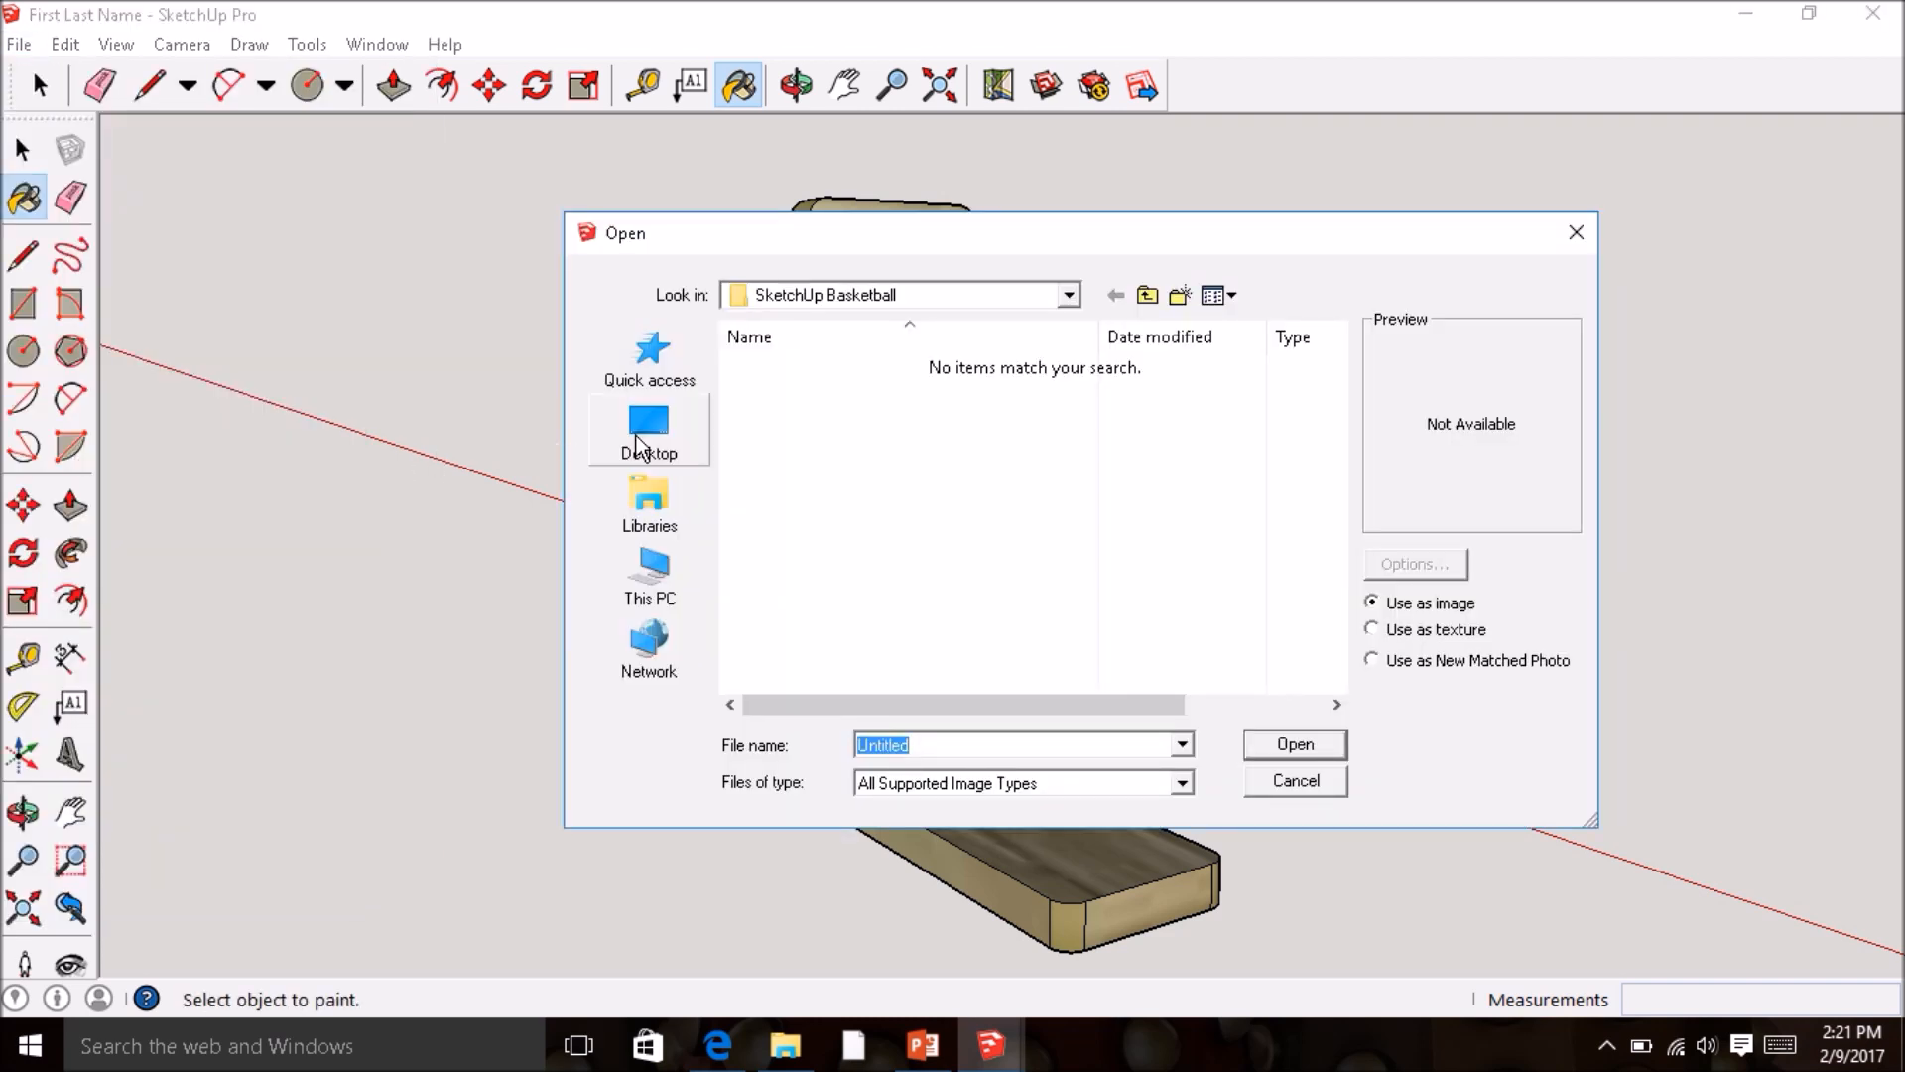
{"action": "left_click", "coordinate": [653, 585]}
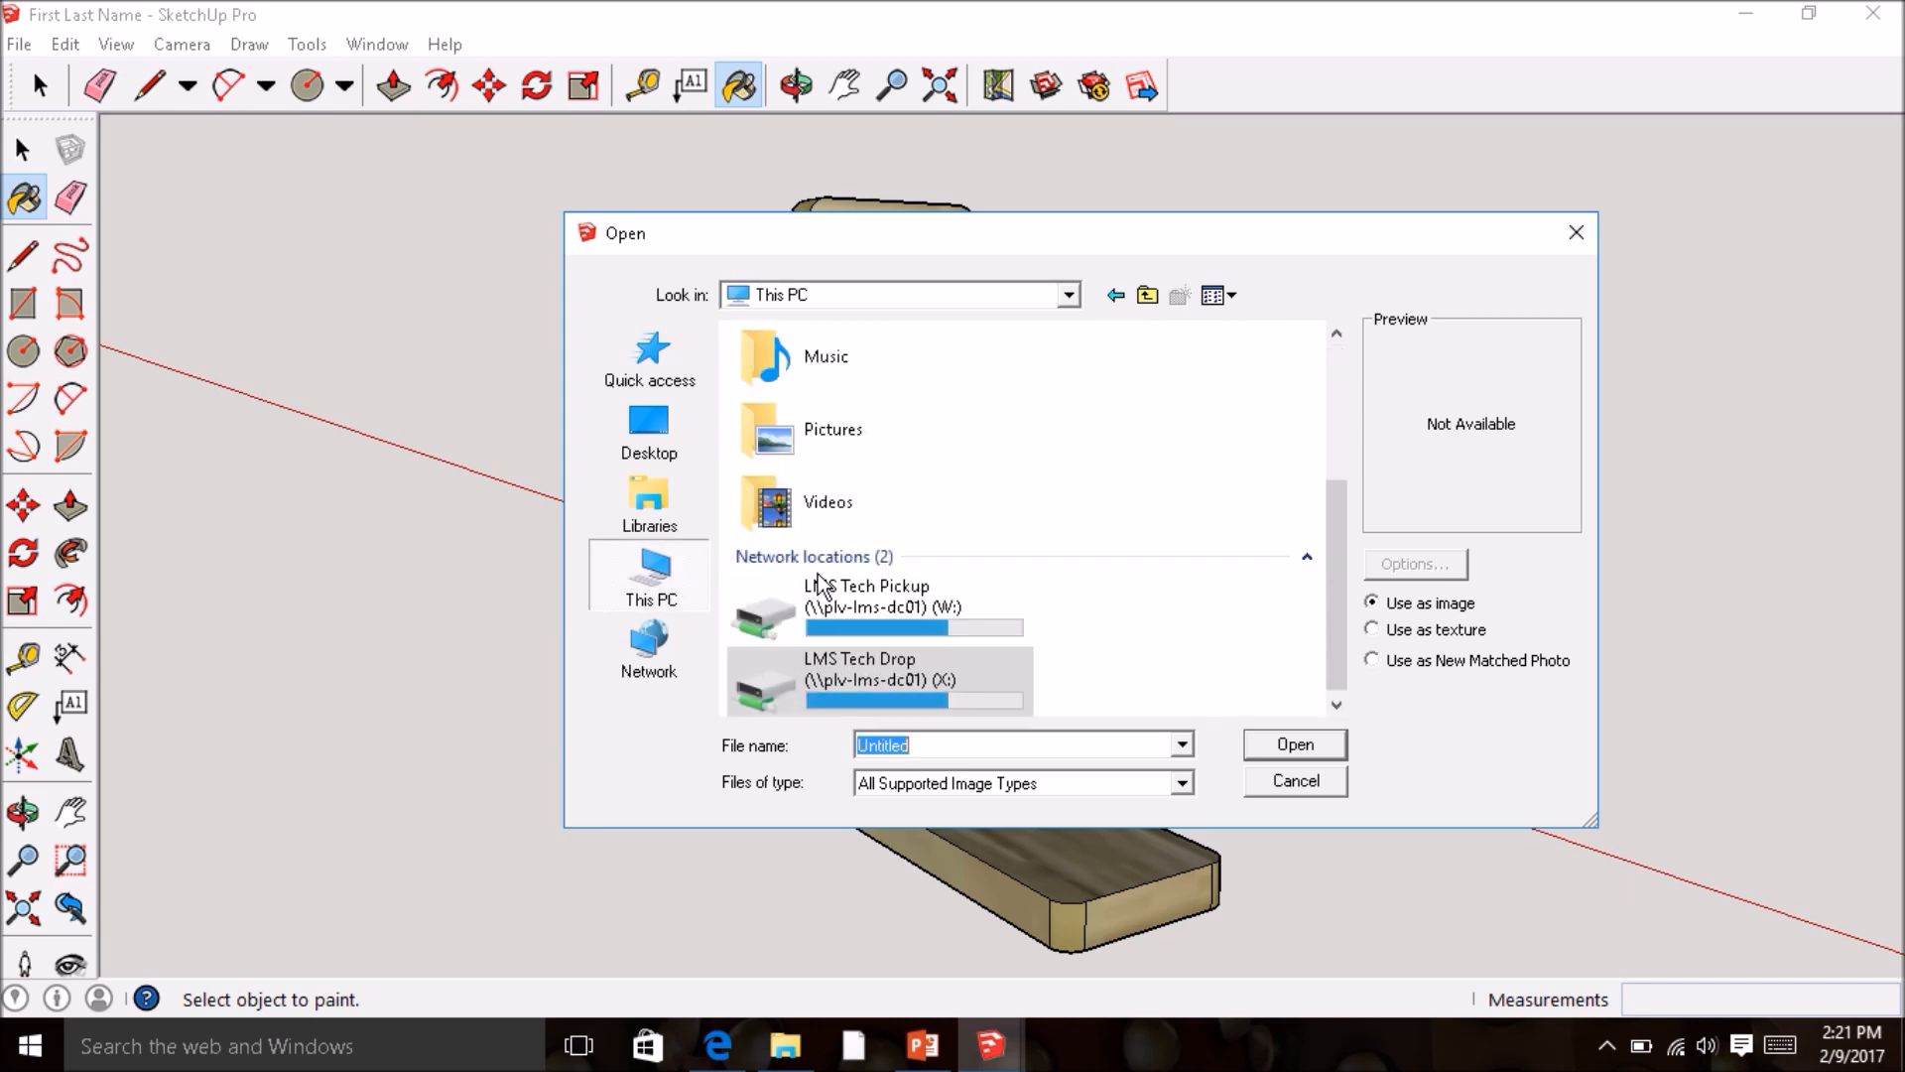
{"action": "left_click", "coordinate": [870, 688]}
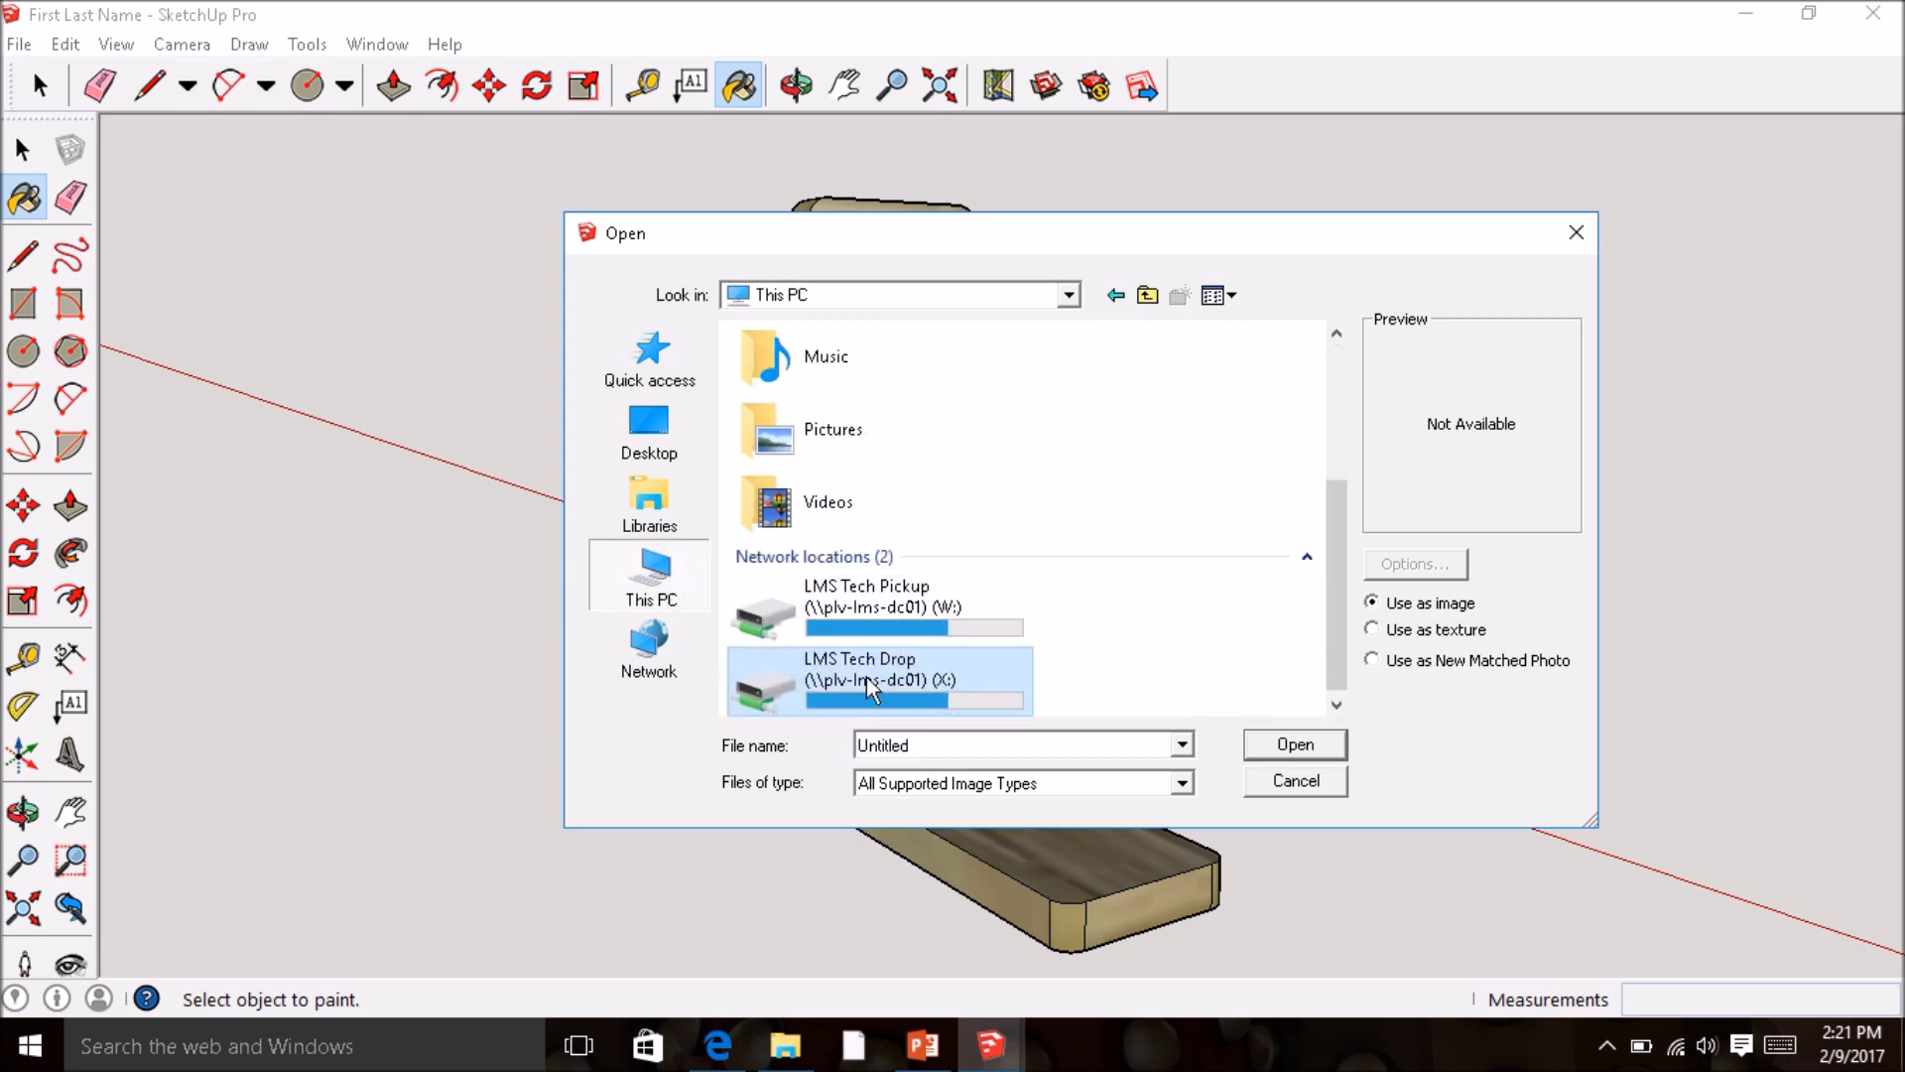
{"action": "double_click", "coordinate": [870, 688]}
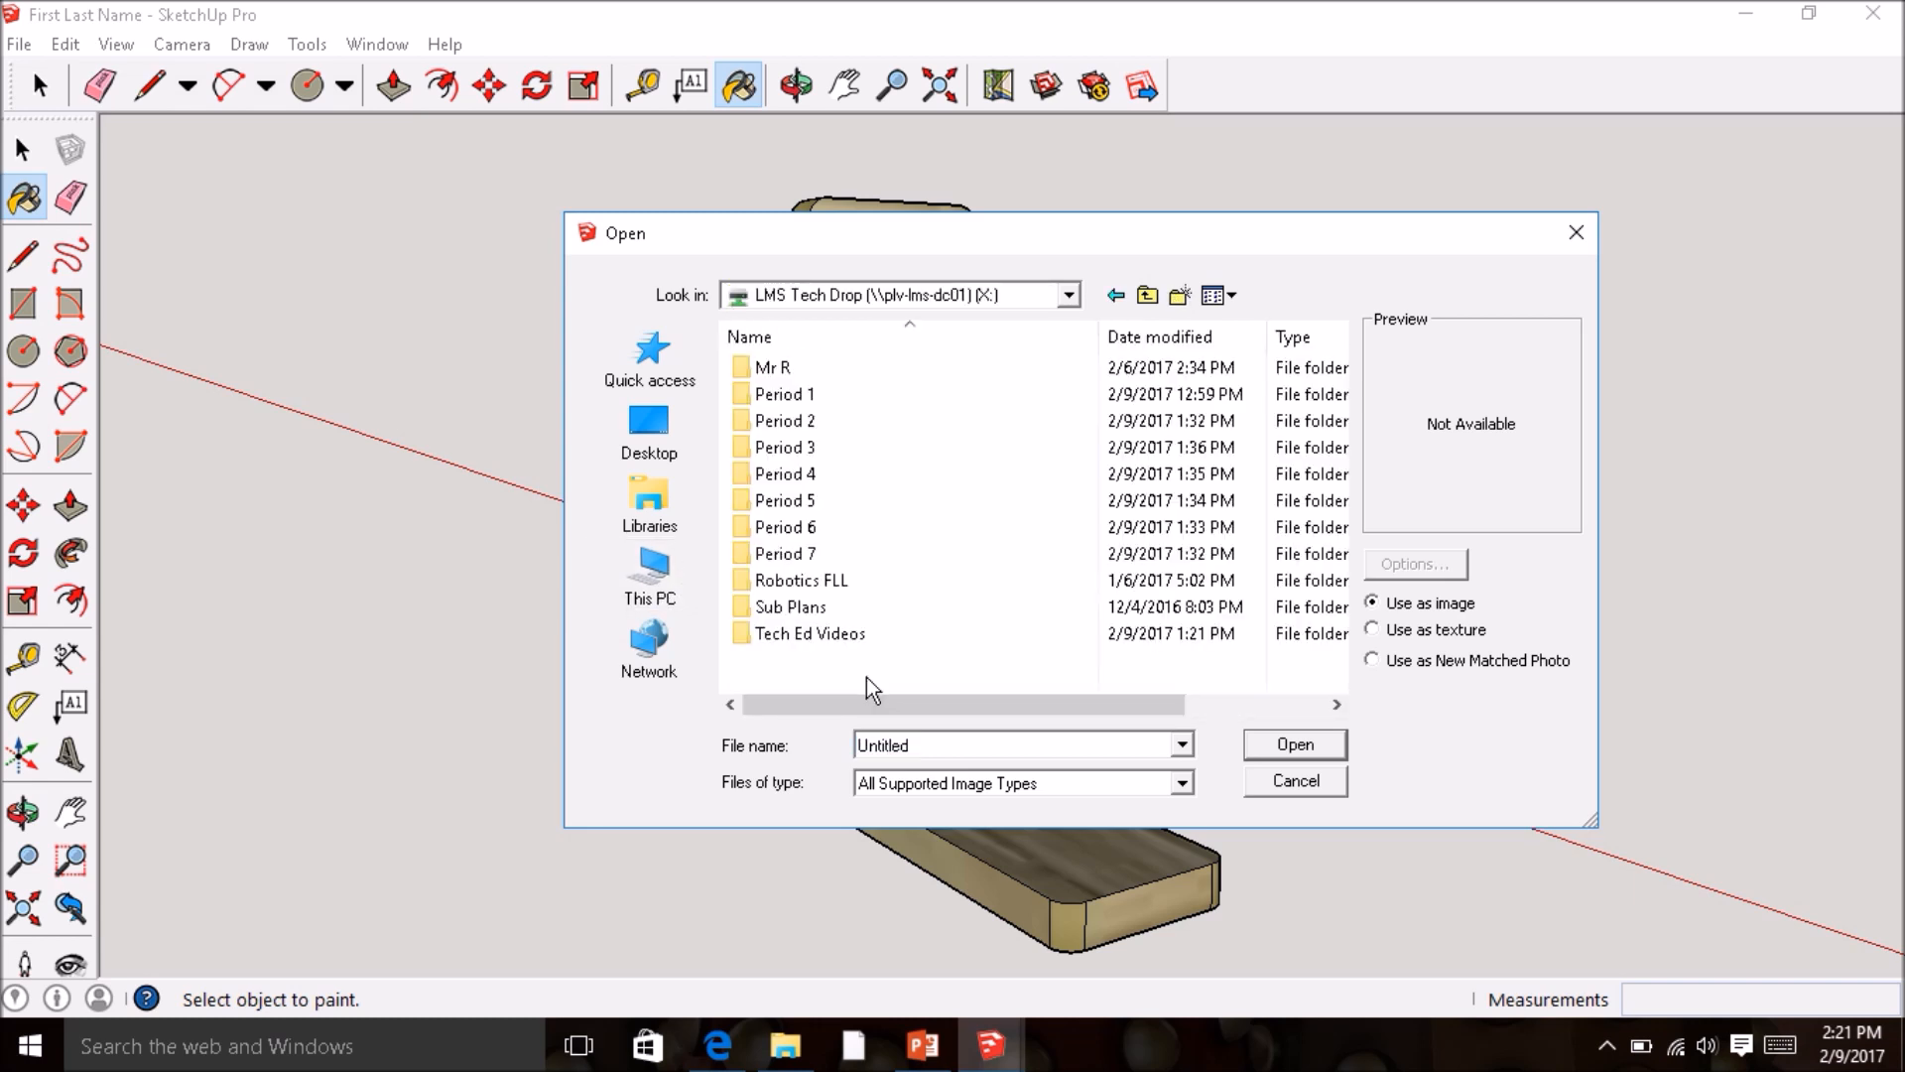
{"action": "double_click", "coordinate": [800, 397]}
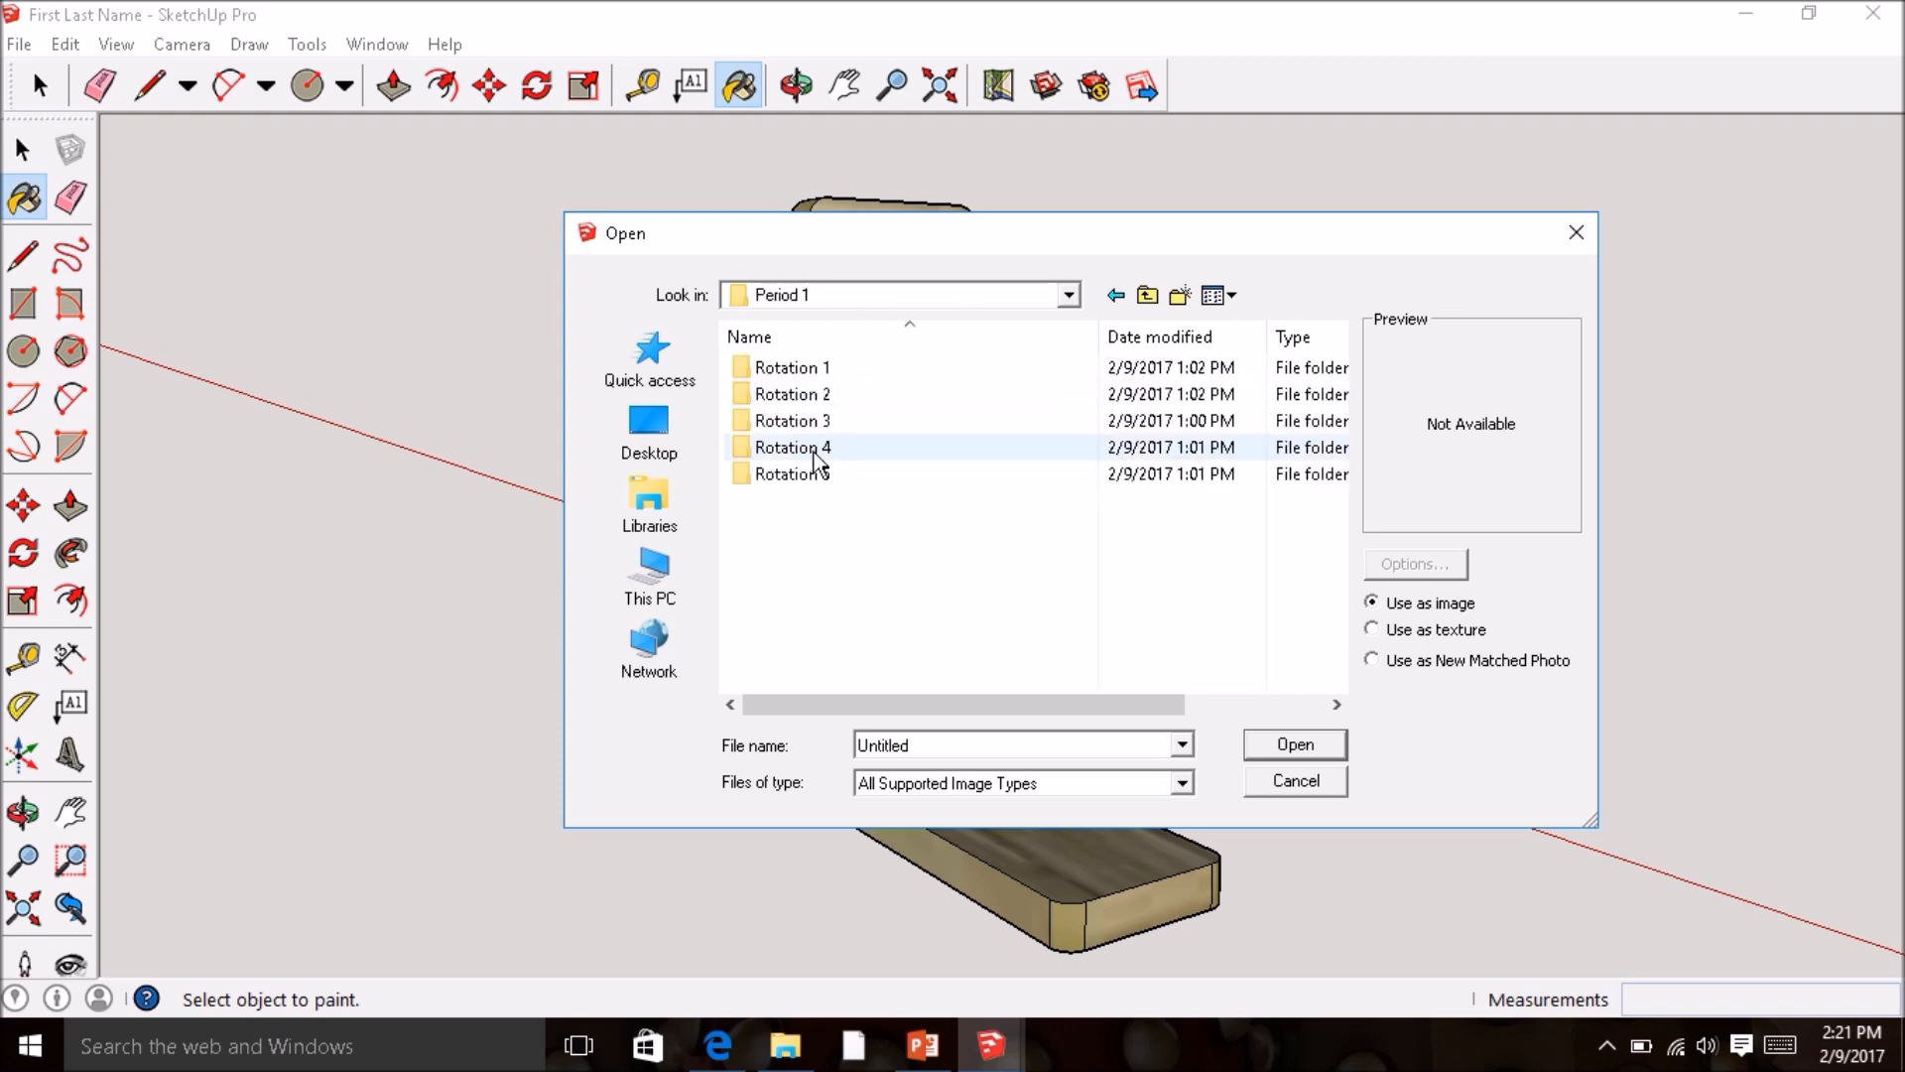
{"action": "double_click", "coordinate": [794, 448]}
{"action": "double_click", "coordinate": [806, 370]}
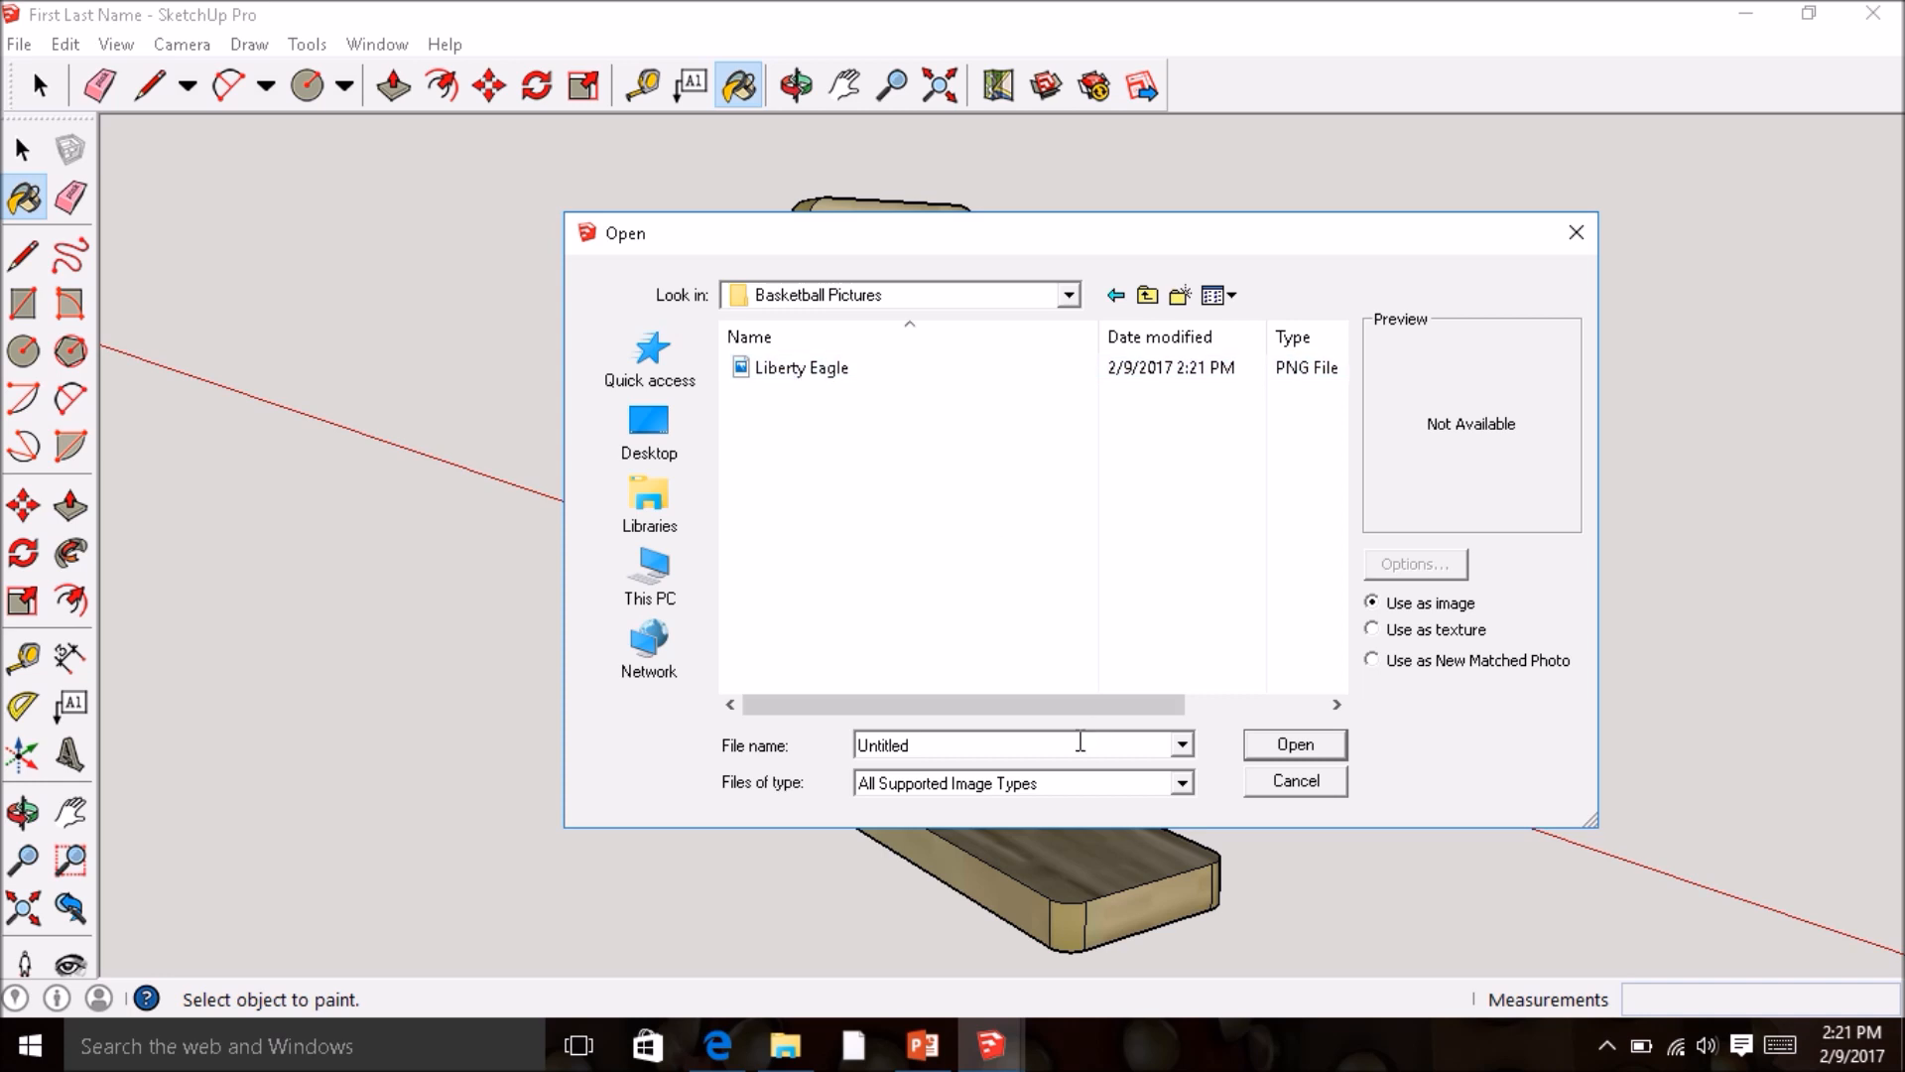
- Keep All Supported Image Types as the file filter and import Liberty Eagle as an image
{"action": "left_click", "coordinate": [1030, 784]}
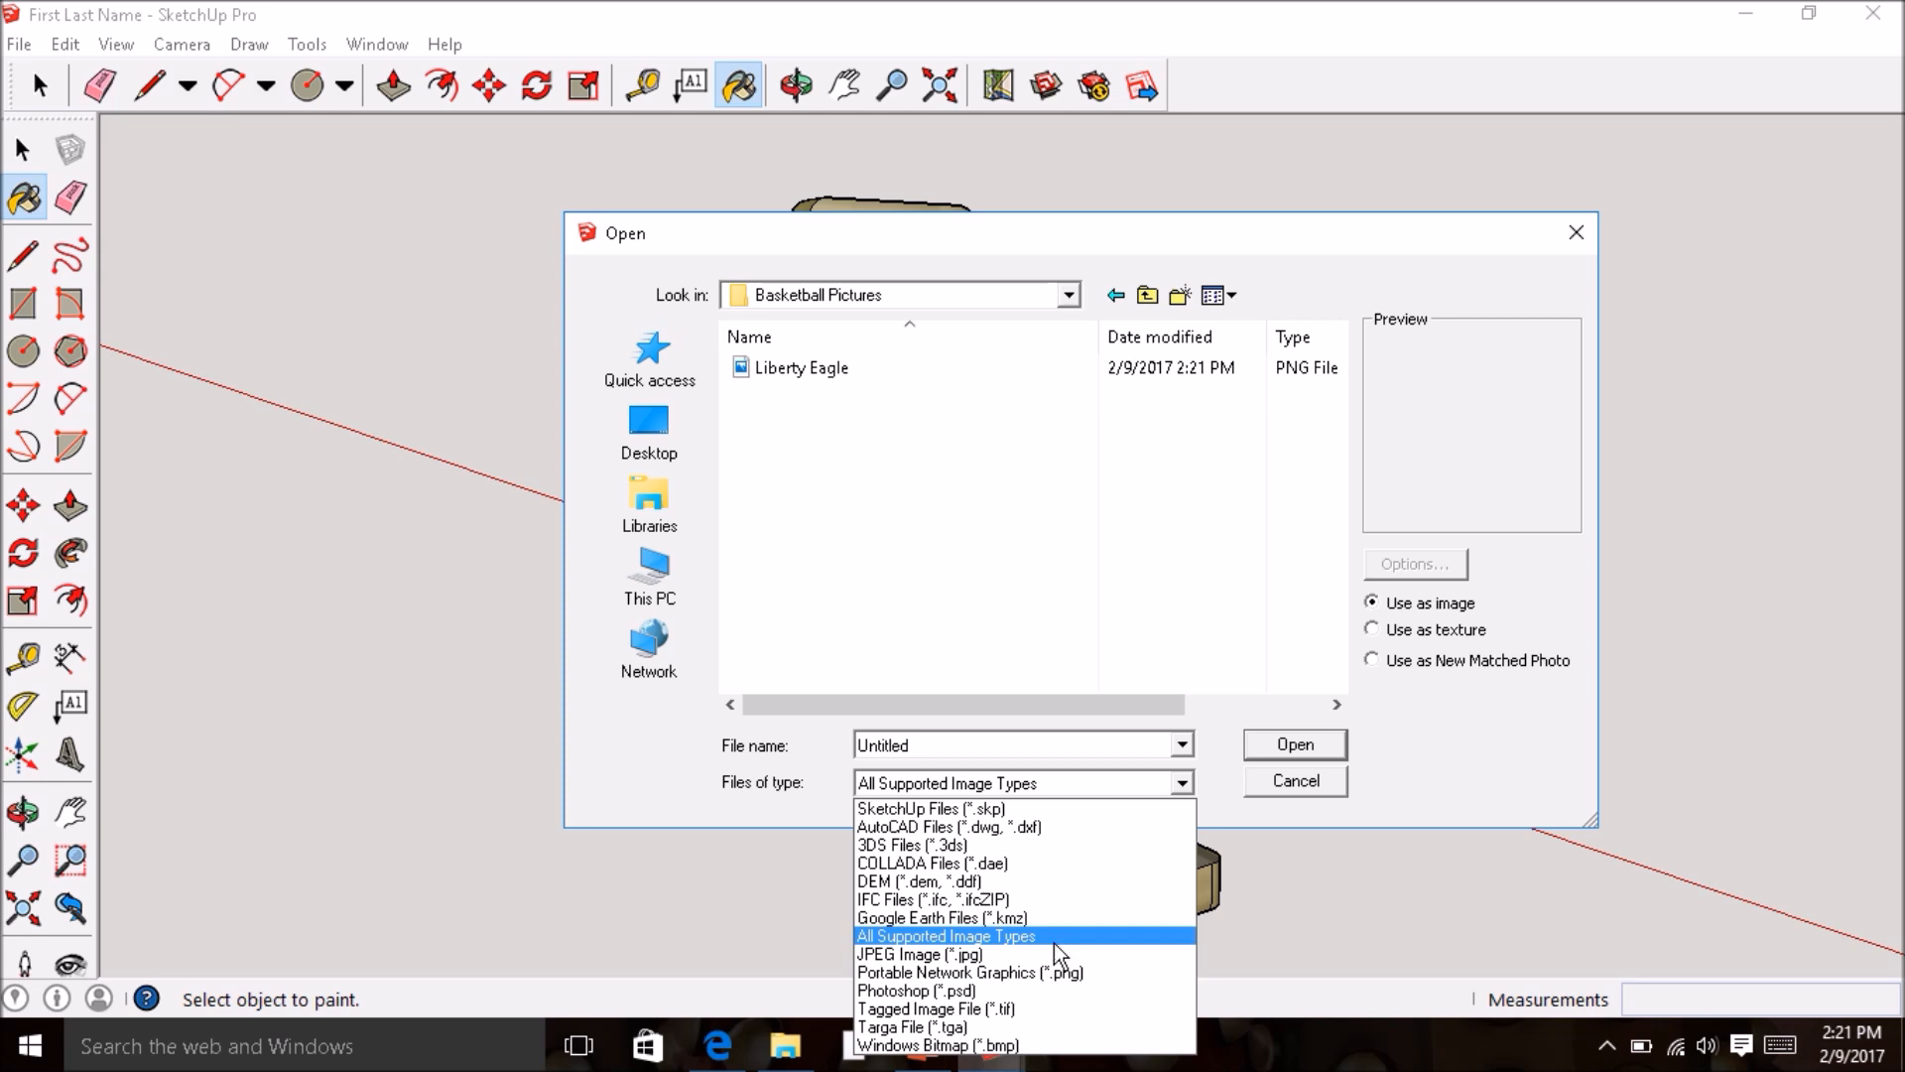
{"action": "left_click", "coordinate": [1061, 790]}
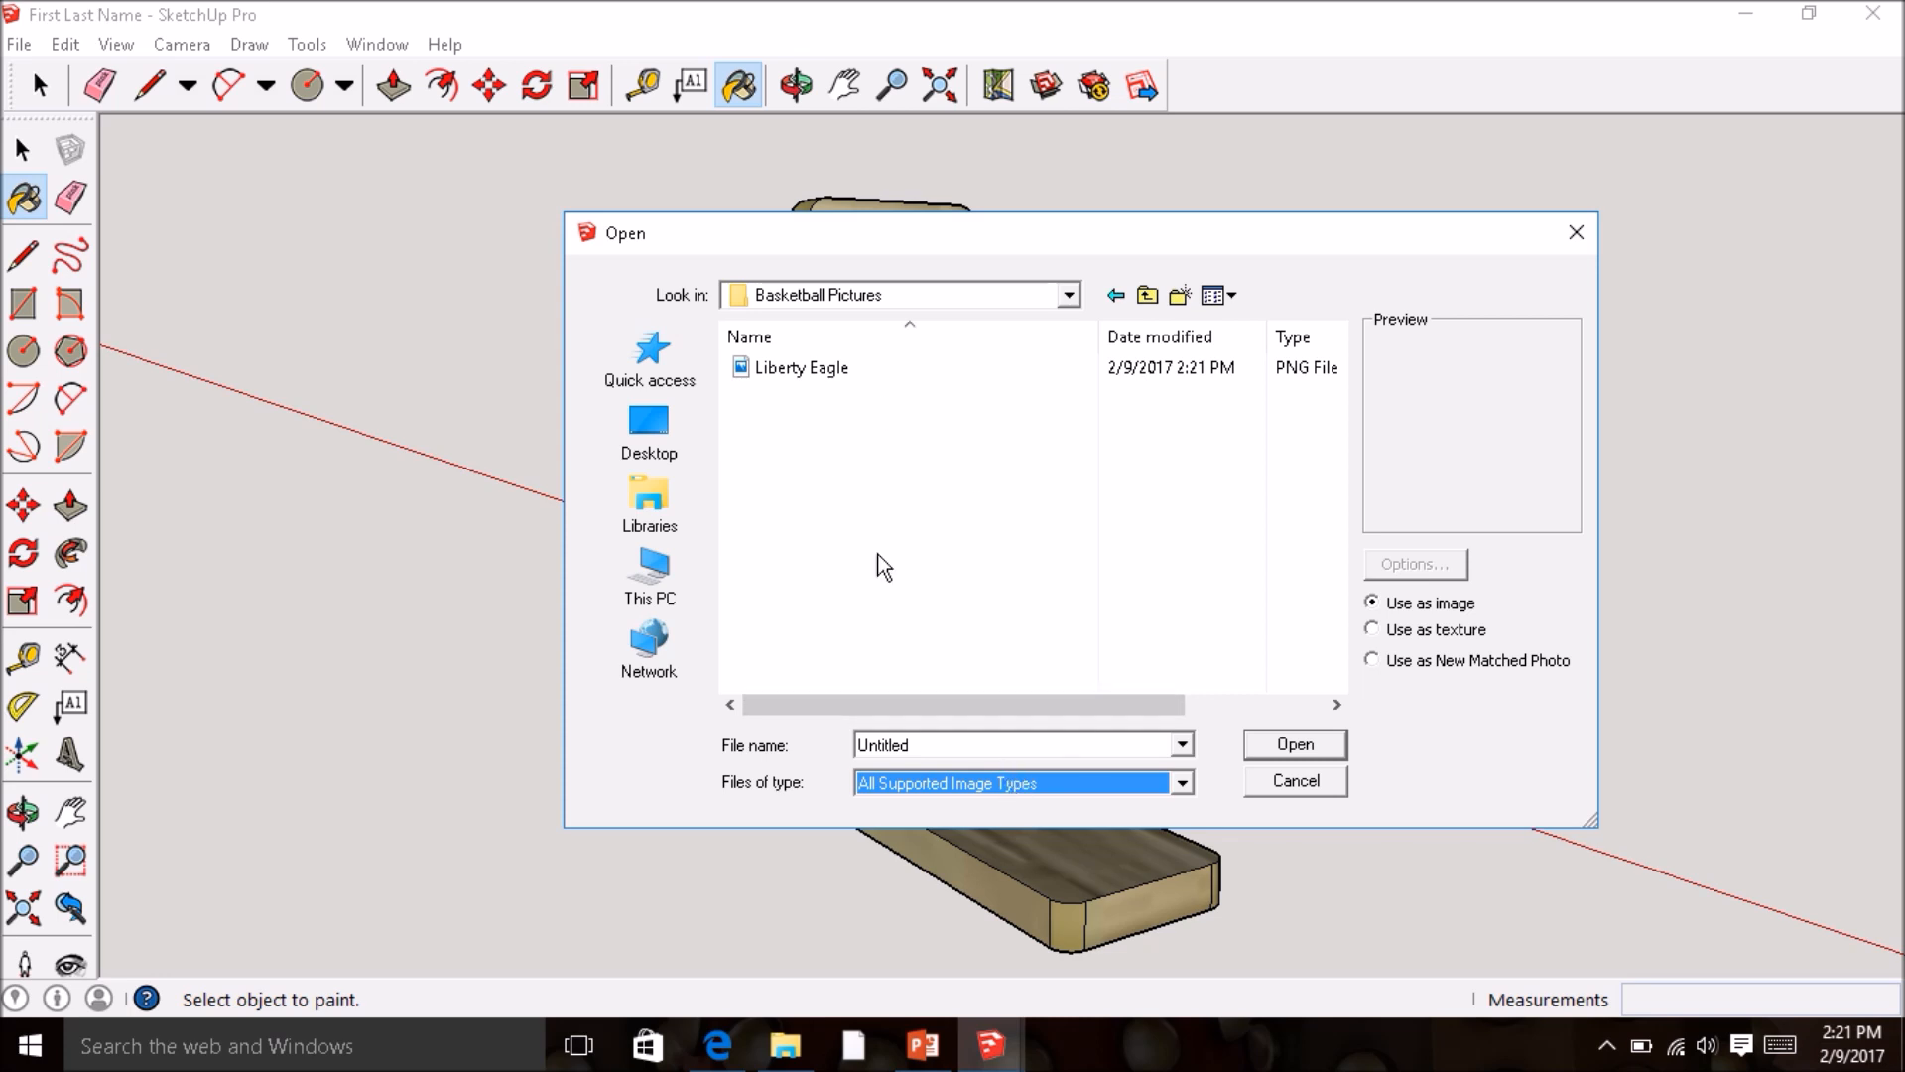
{"action": "left_click", "coordinate": [852, 374]}
{"action": "left_click", "coordinate": [1295, 745]}
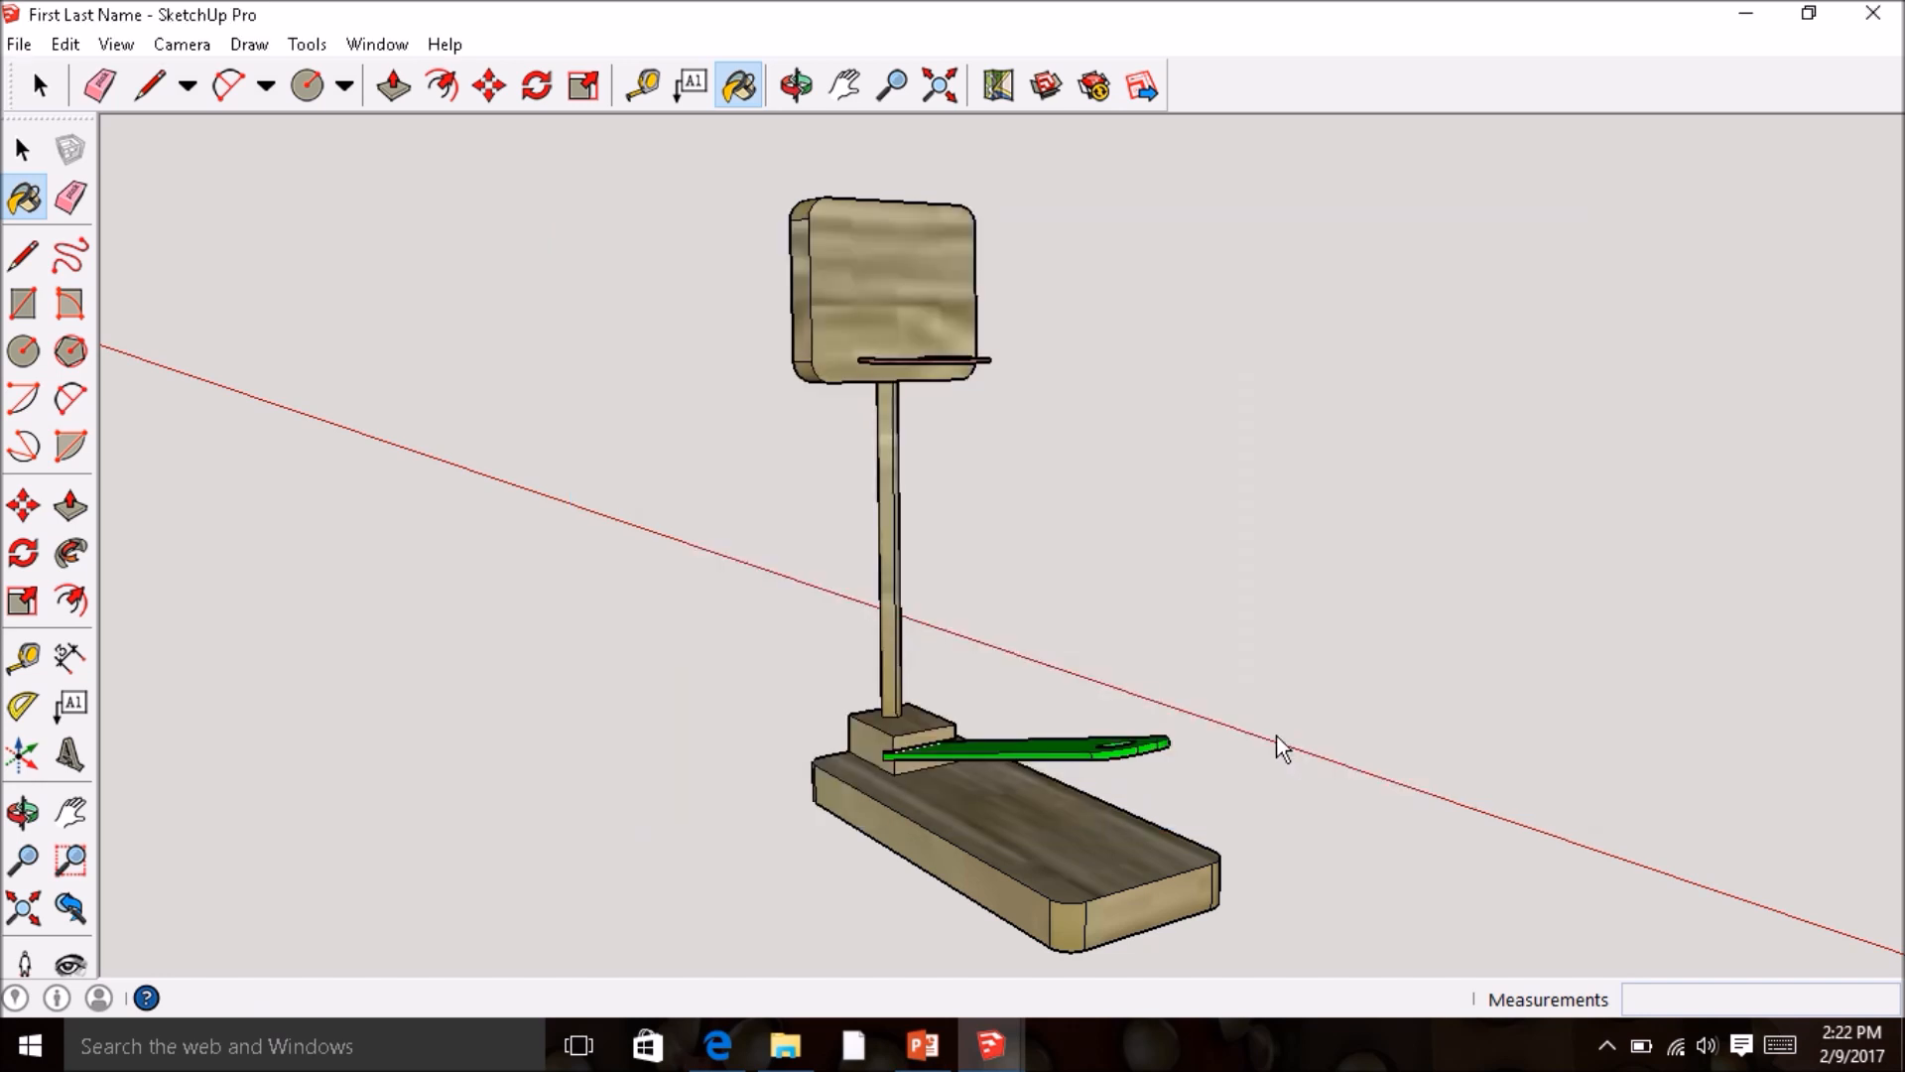
- Place the eagle image on the backboard's front face, from the endpoint near its lower corner across to the opposite side edge
{"action": "middle_click_drag", "start_coordinate": [877, 298], "coordinate": [844, 318]}
{"action": "scroll", "coordinate": [850, 310], "scroll_direction": "up", "scroll_amount": 5}
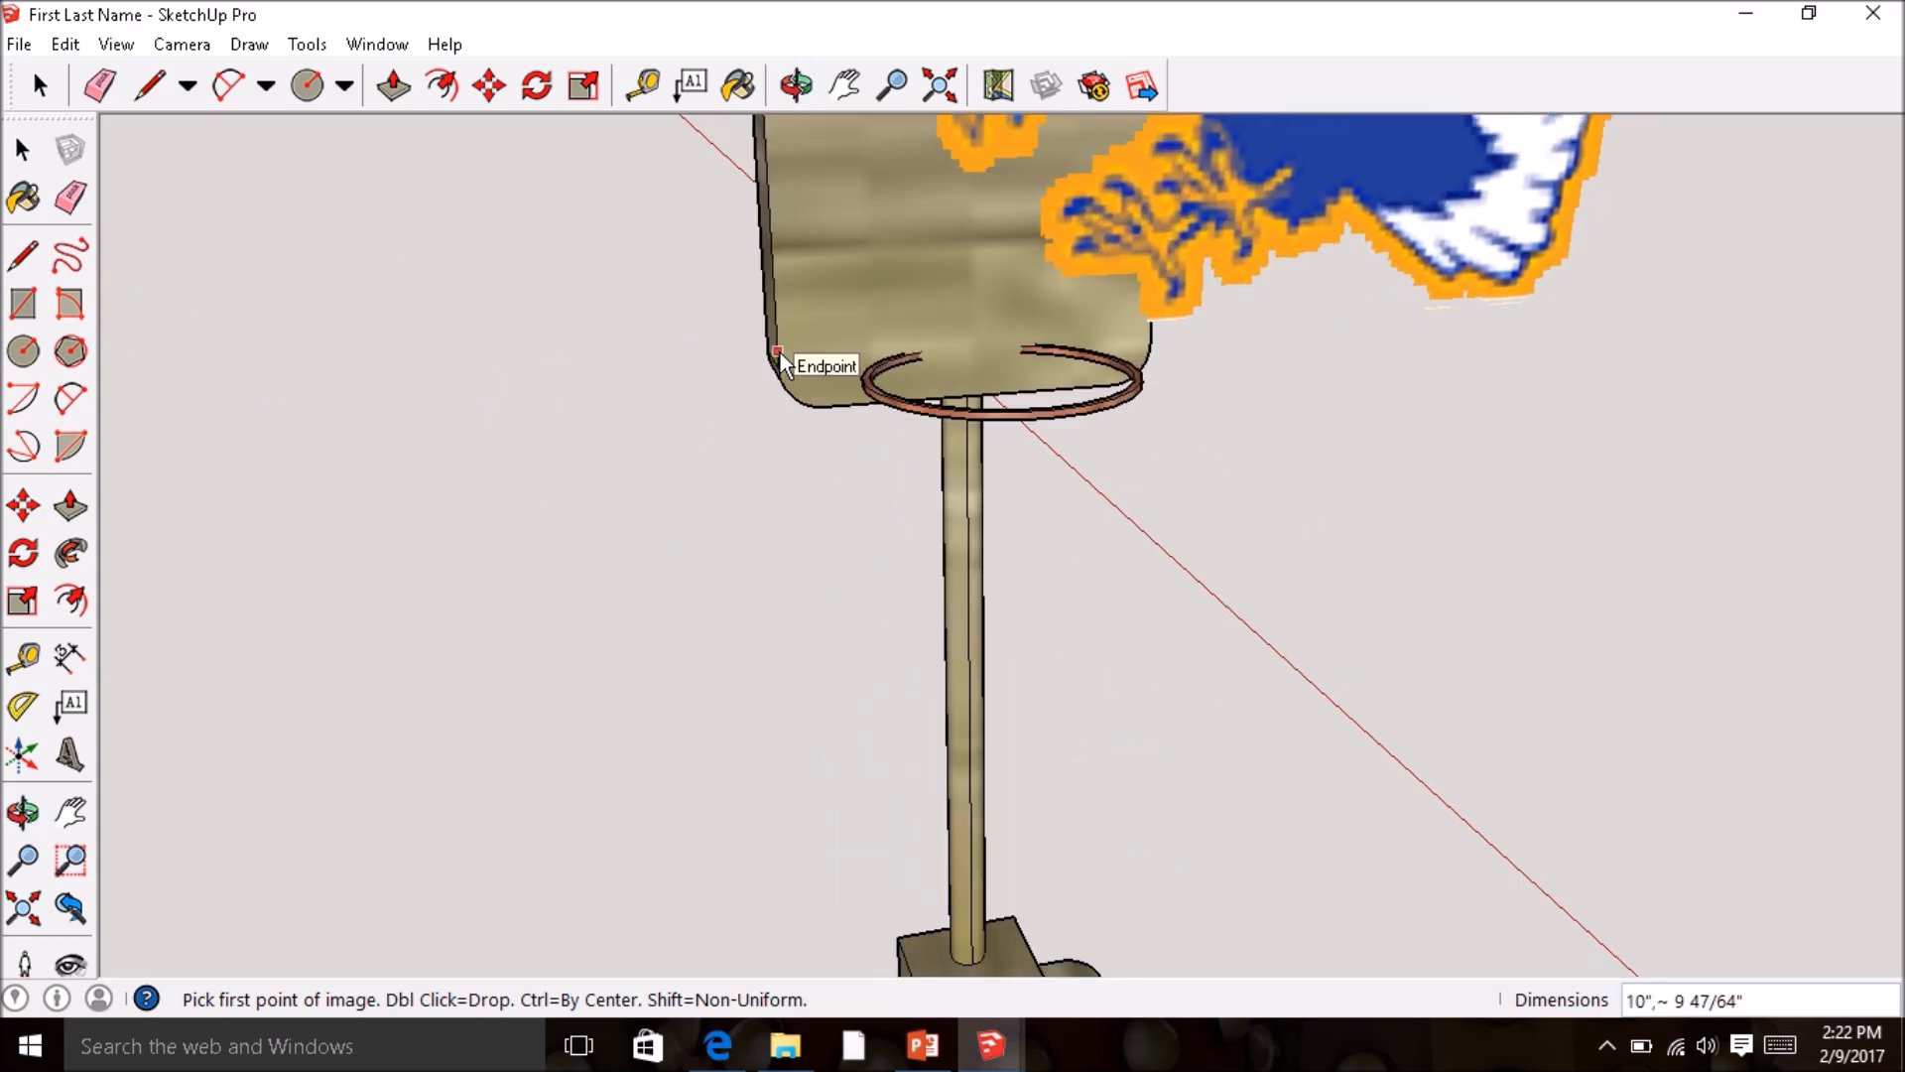
{"action": "left_click", "coordinate": [777, 350]}
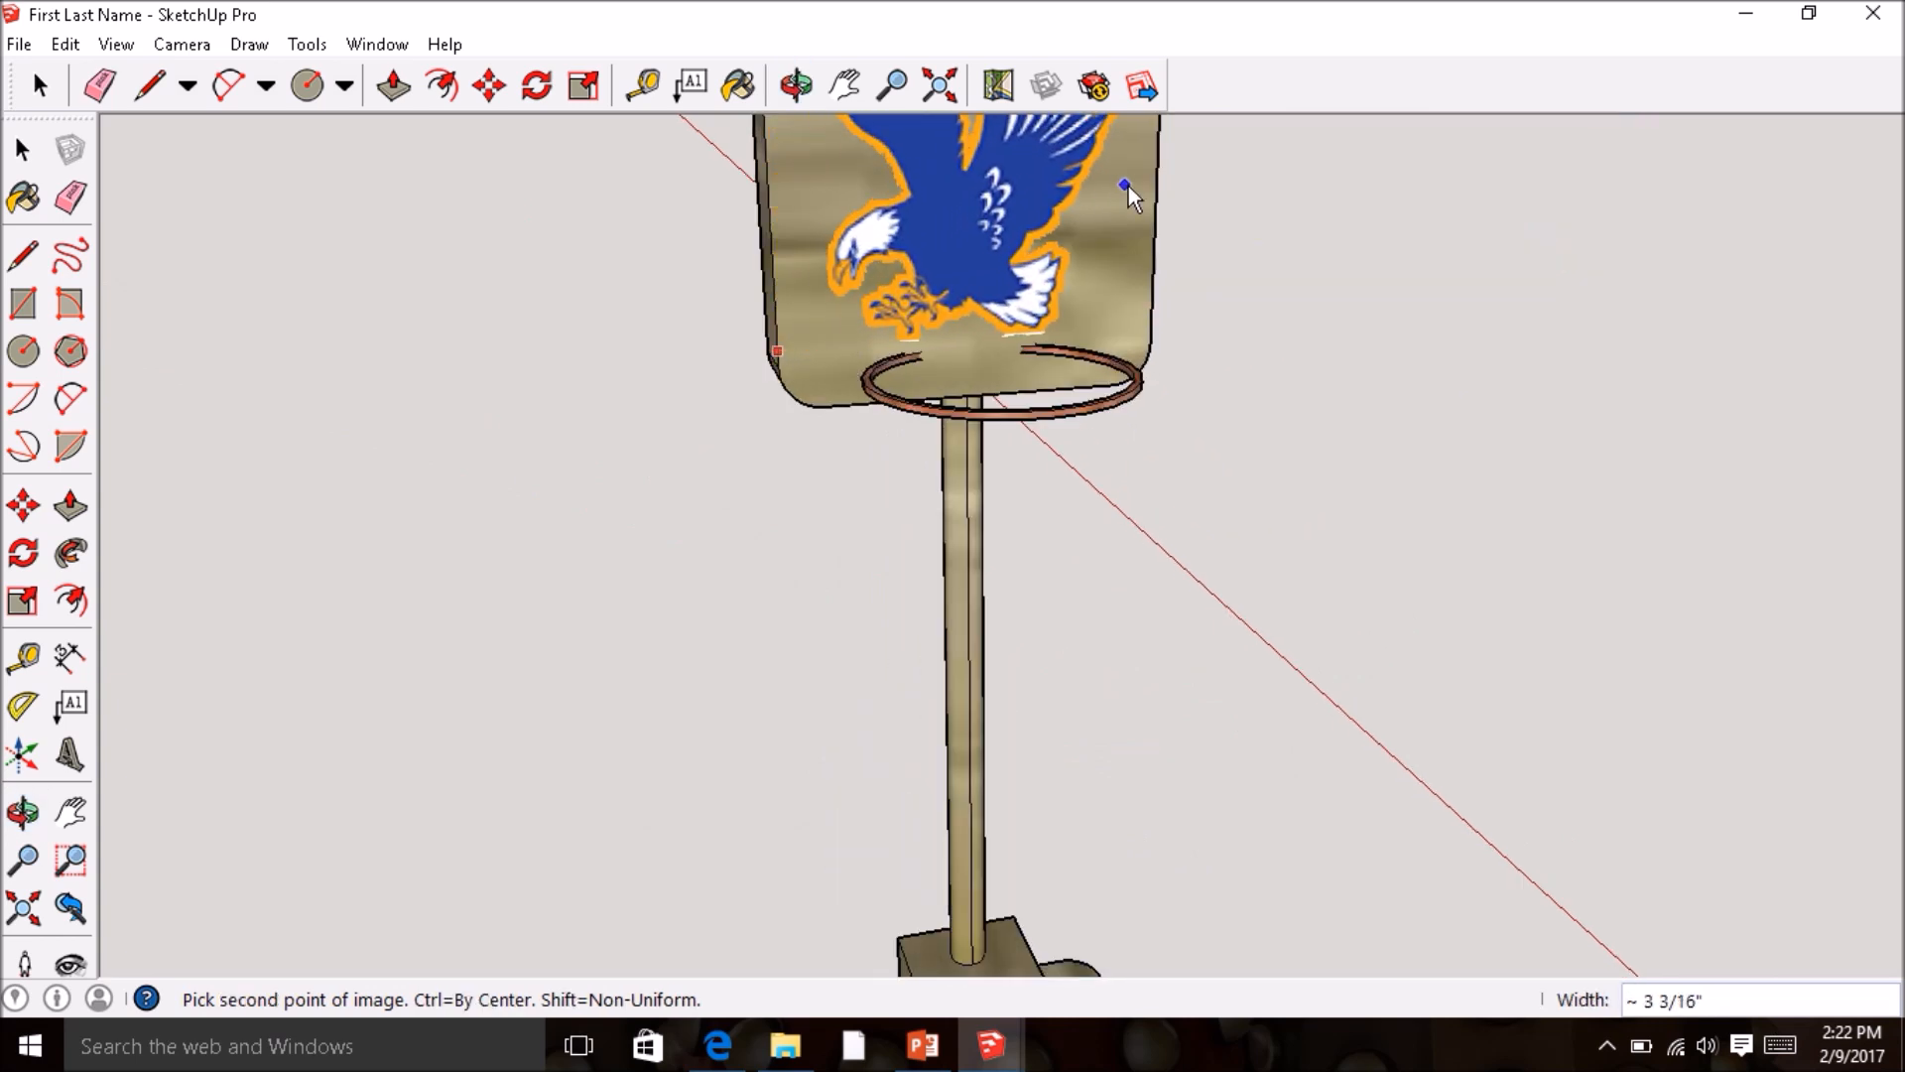
{"action": "left_click", "coordinate": [1158, 178]}
- Scale the eagle image's upper edge down to the top of the backboard, by about 0.80 along the green axis
{"action": "scroll", "coordinate": [1116, 189], "scroll_direction": "down", "scroll_amount": 5}
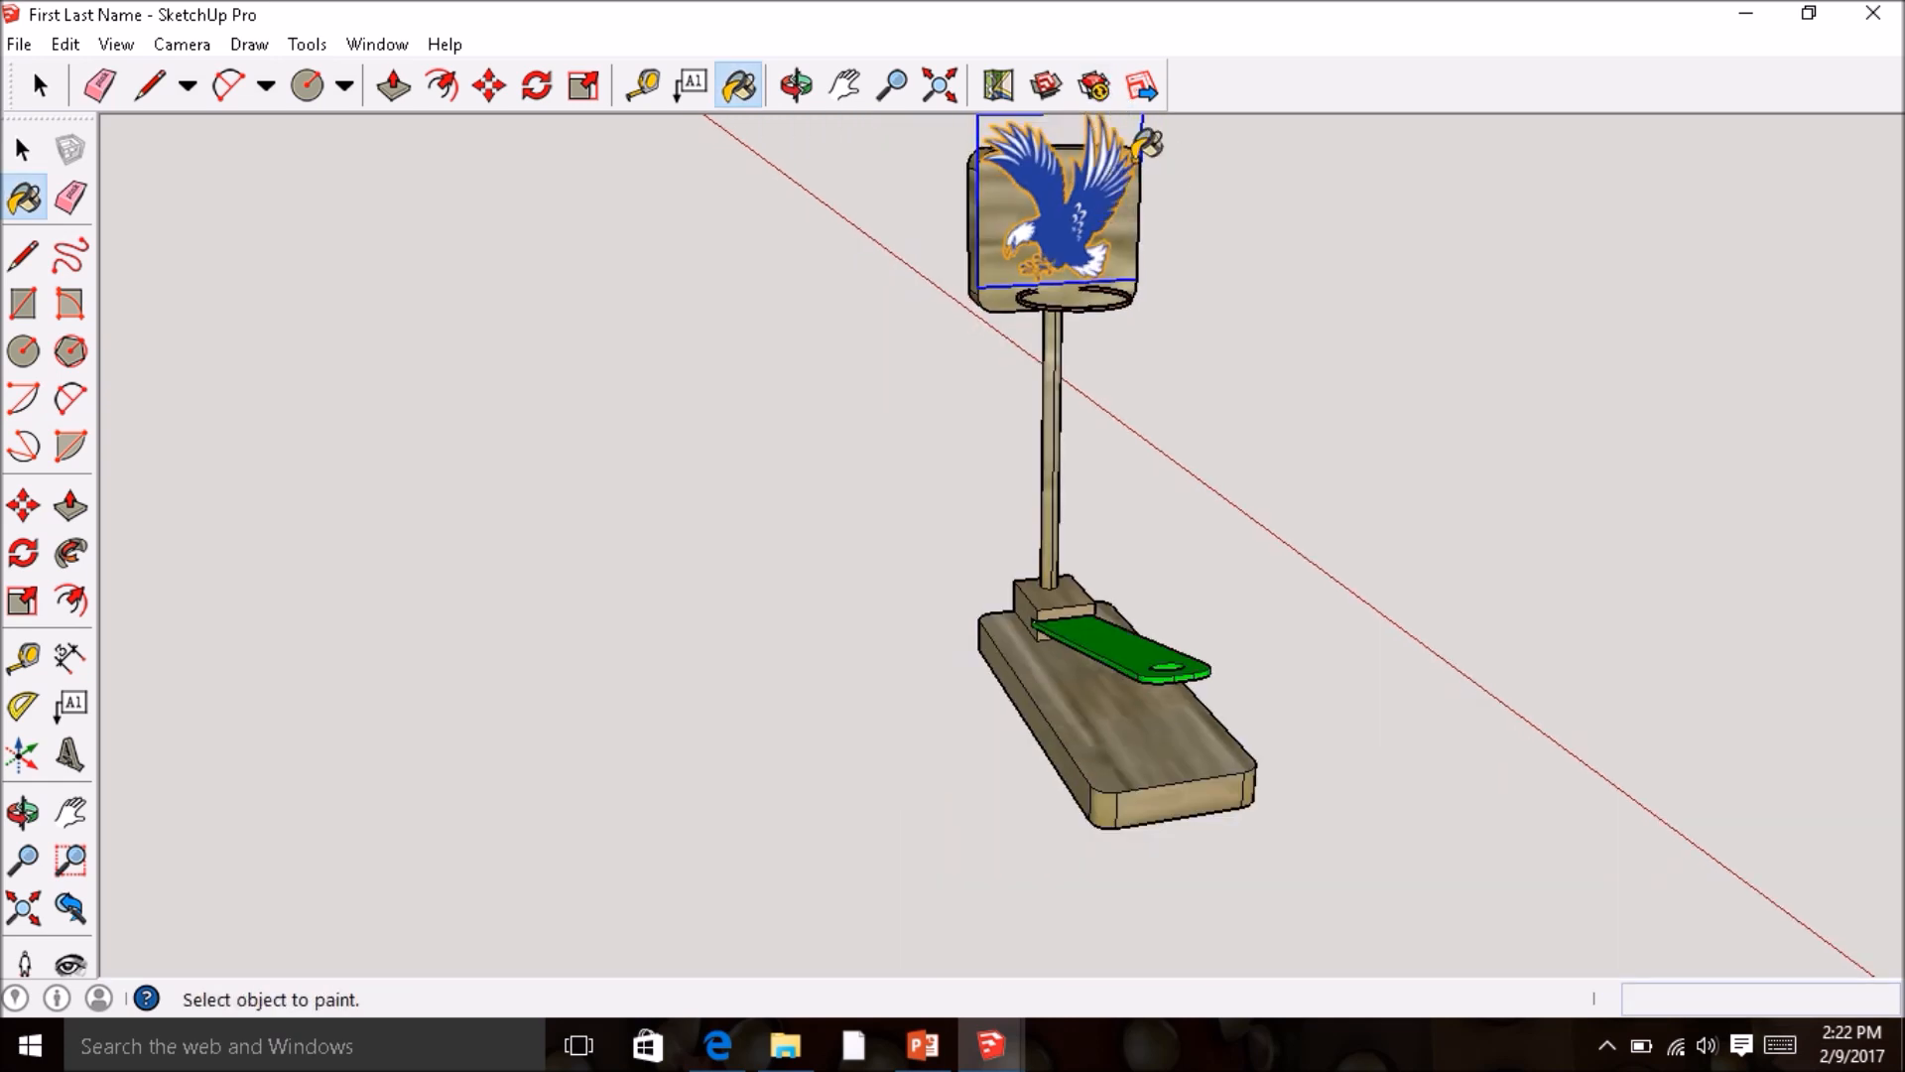
{"action": "scroll", "coordinate": [1087, 124], "scroll_direction": "down", "scroll_amount": 4}
{"action": "scroll", "coordinate": [1091, 104], "scroll_direction": "up", "scroll_amount": 8}
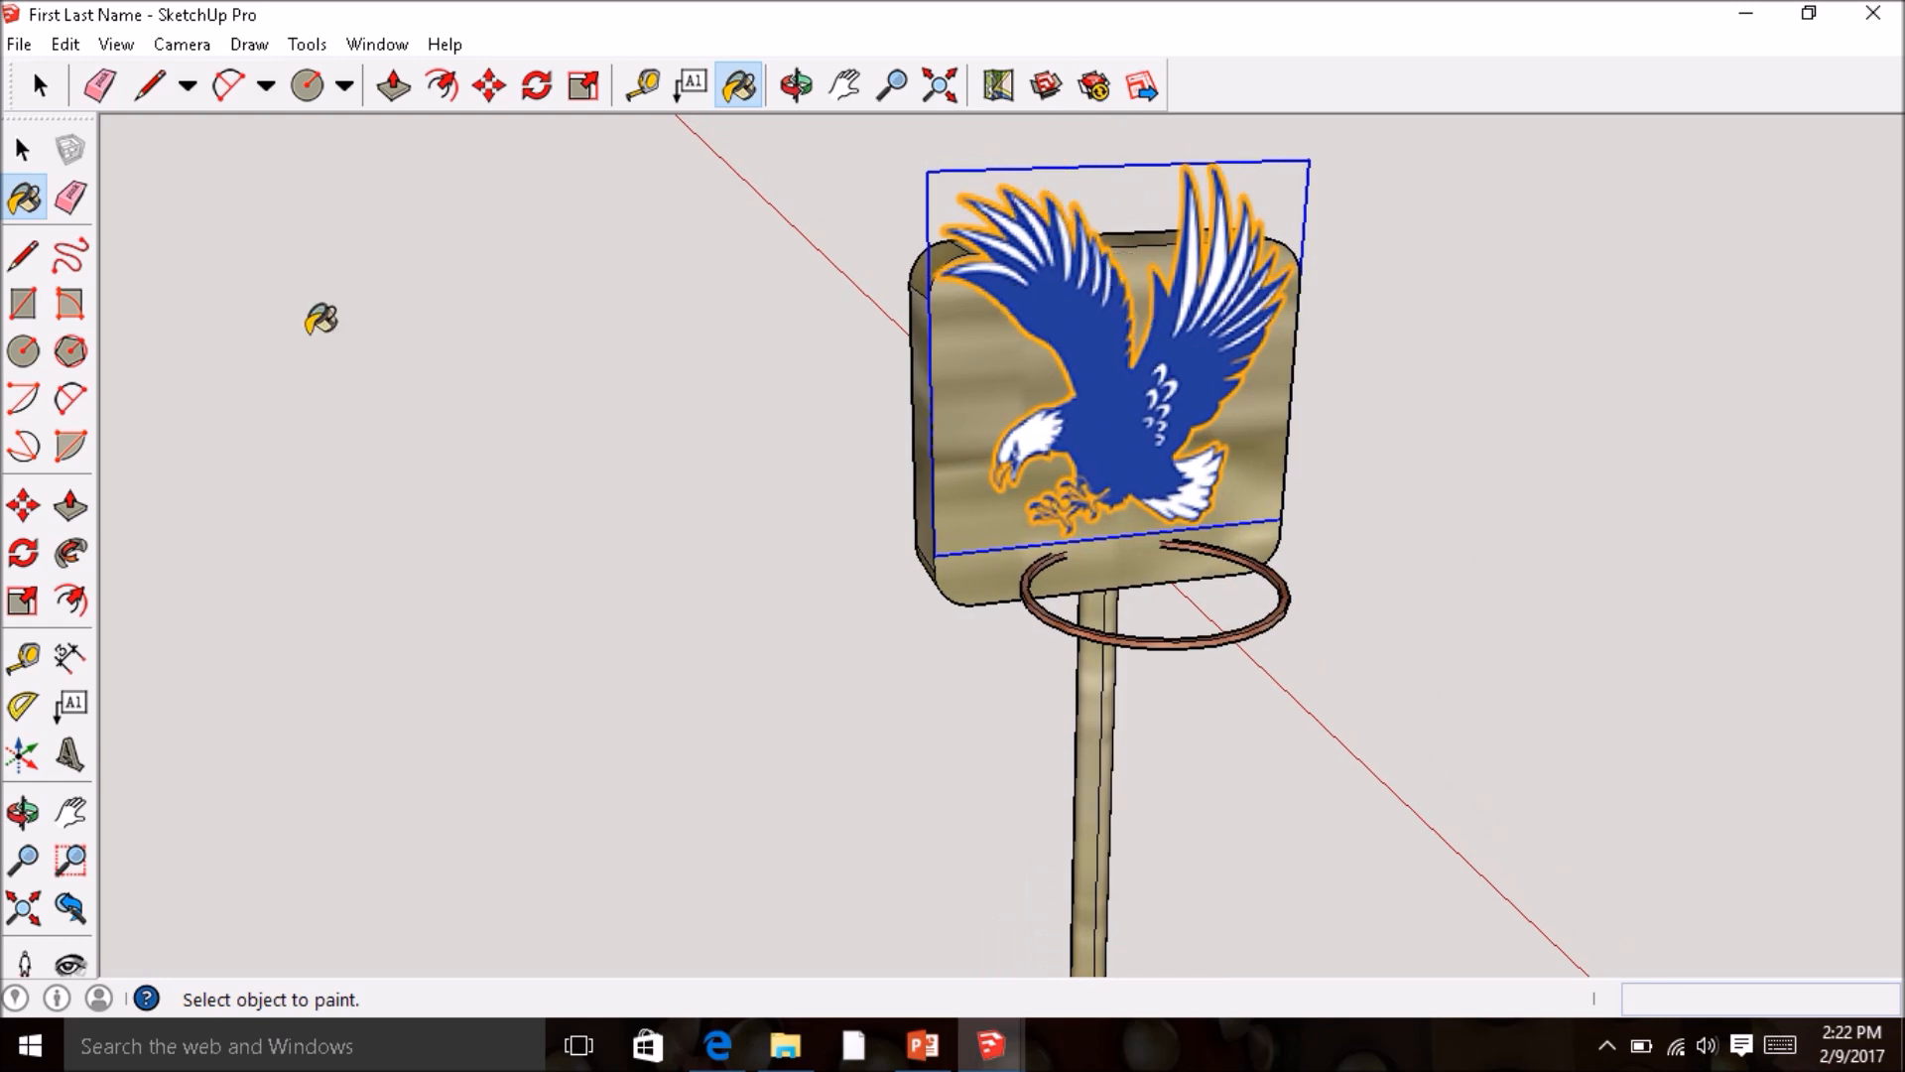
{"action": "left_click", "coordinate": [21, 603]}
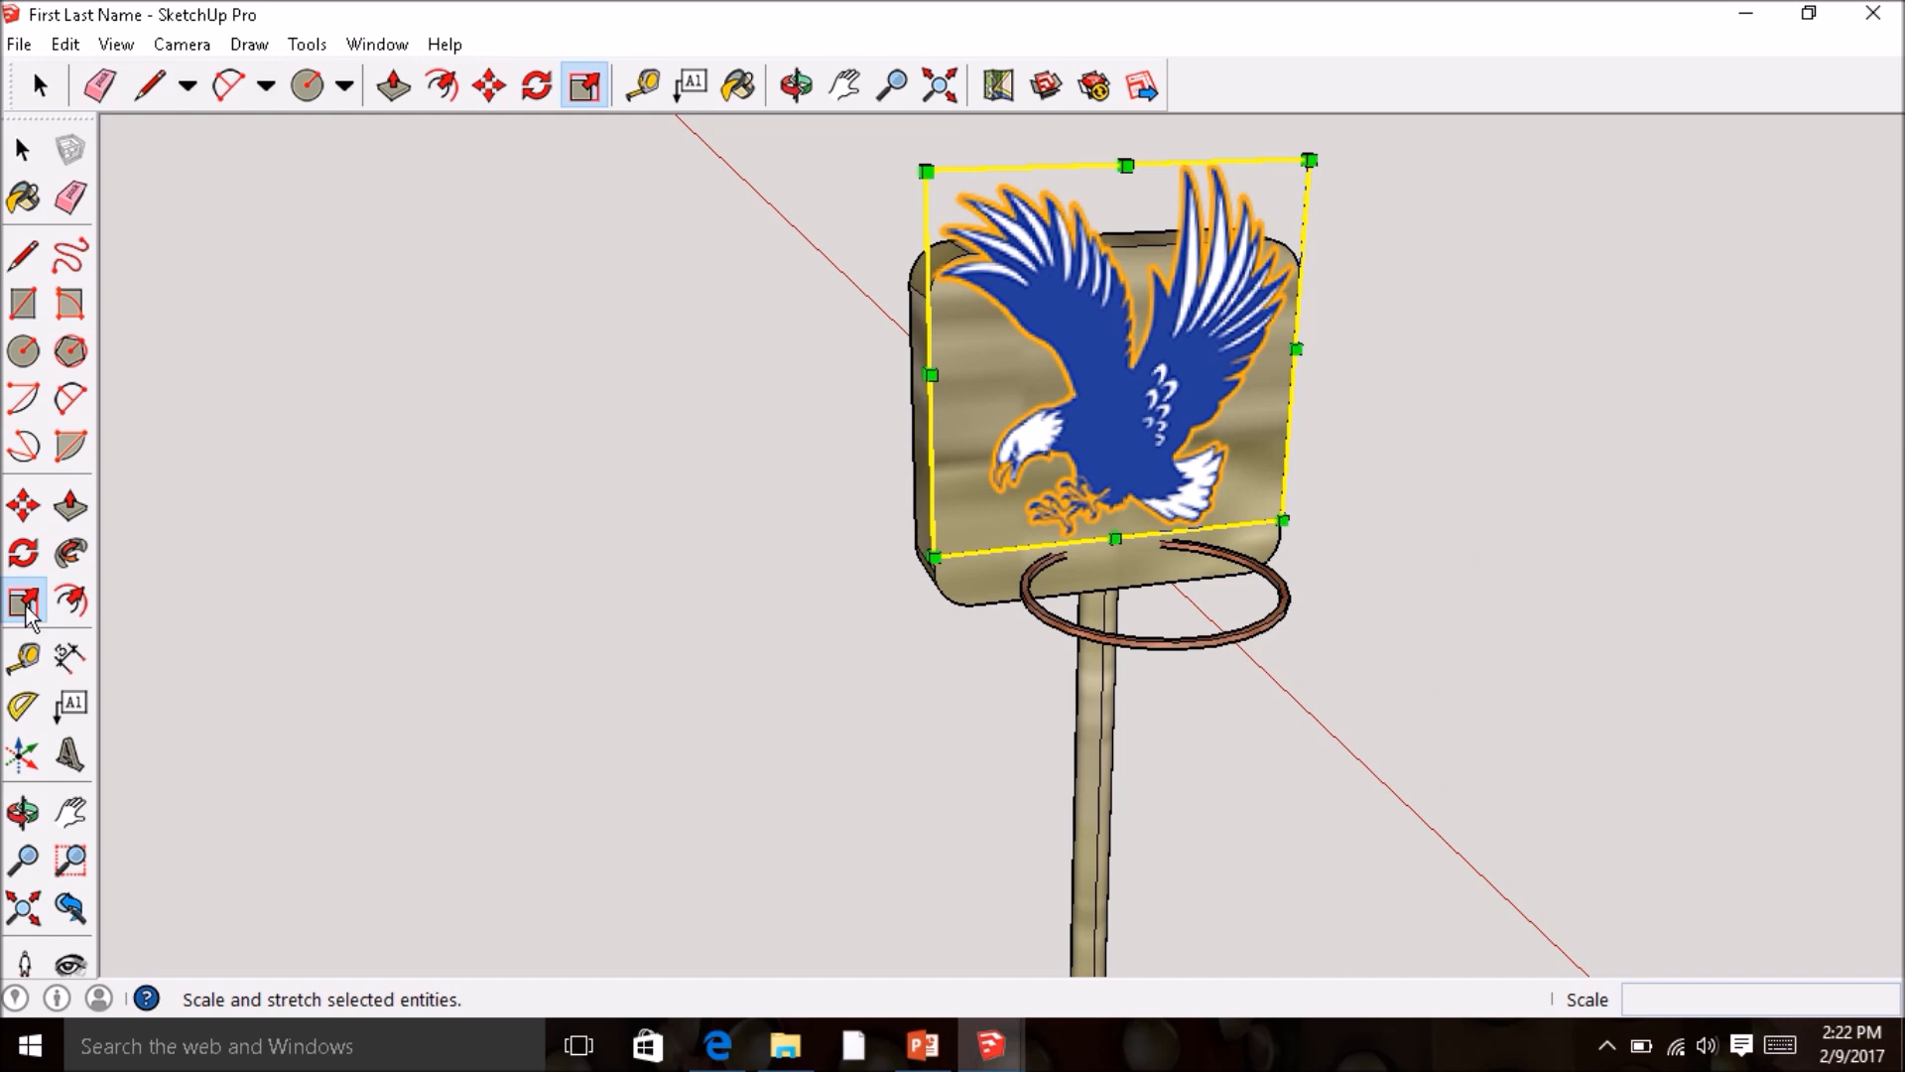
{"action": "left_click_drag", "start_coordinate": [1124, 162], "coordinate": [1124, 246]}
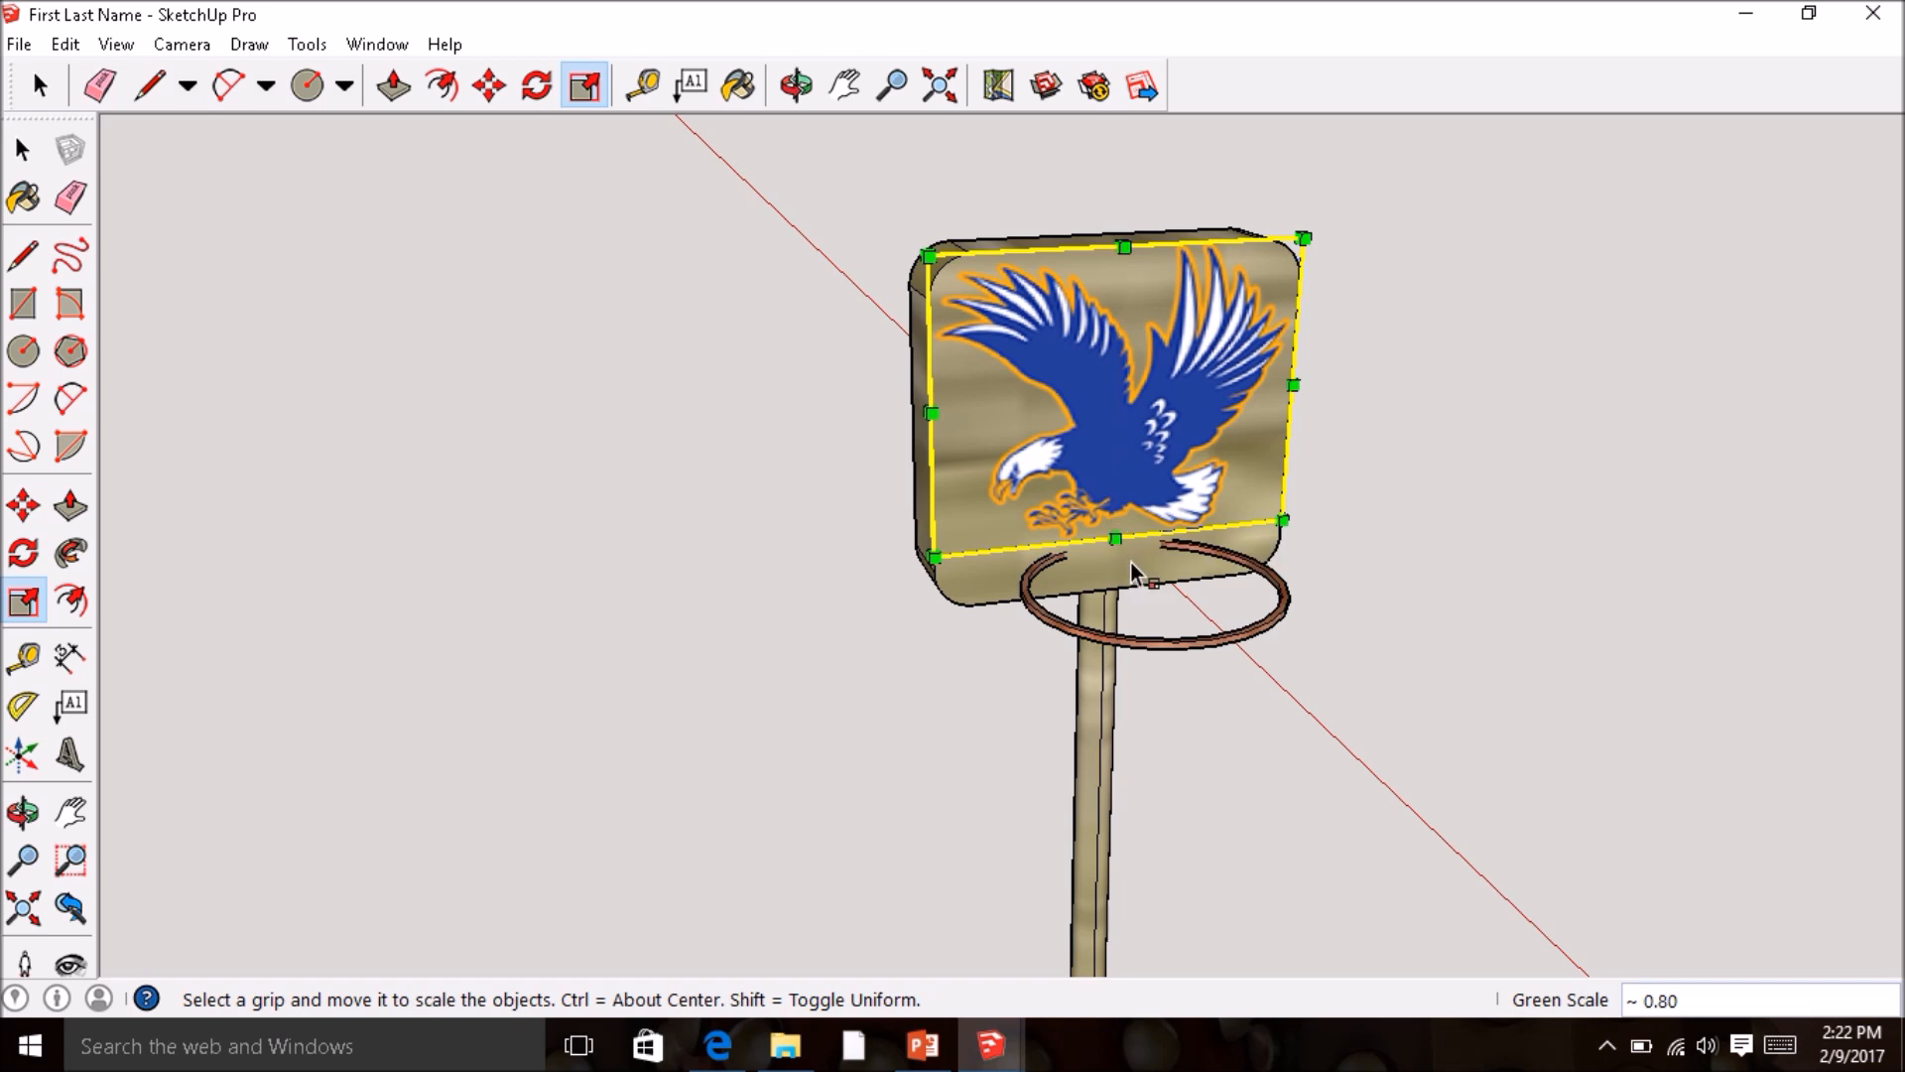
- Stretch the eagle image's lower edge down to the bottom of the backboard, by about 1.20, and deselect it
{"action": "left_click_drag", "start_coordinate": [1114, 536], "coordinate": [1113, 589]}
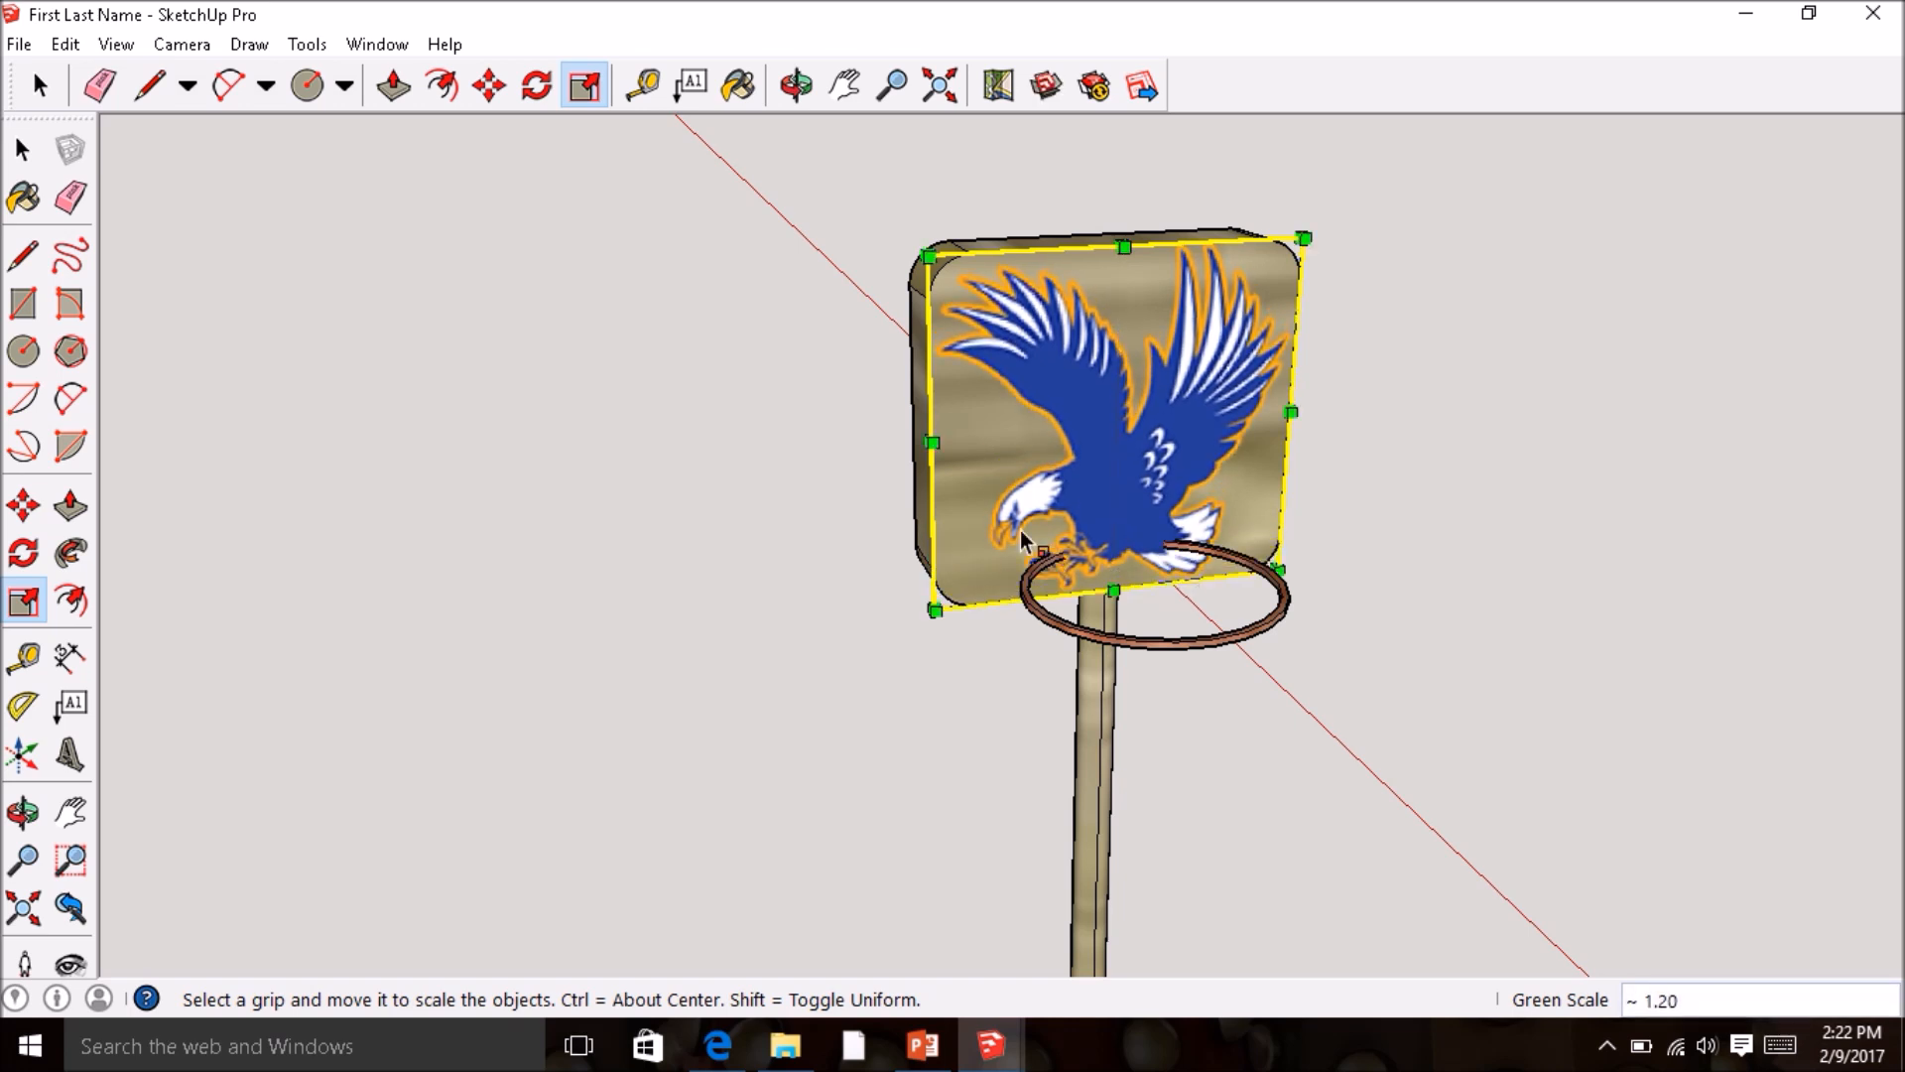
{"action": "mouse_move", "coordinate": [1113, 591]}
{"action": "left_mouse_down"}
{"action": "mouse_move", "coordinate": [1136, 501]}
{"action": "mouse_move", "coordinate": [1138, 567]}
{"action": "left_mouse_up"}
{"action": "mouse_move", "coordinate": [915, 447]}
{"action": "left_mouse_down"}
{"action": "mouse_move", "coordinate": [997, 443]}
{"action": "mouse_move", "coordinate": [918, 446]}
{"action": "left_mouse_up"}
{"action": "mouse_move", "coordinate": [1290, 409]}
{"action": "left_mouse_down"}
{"action": "mouse_move", "coordinate": [1240, 413]}
{"action": "mouse_move", "coordinate": [1290, 412]}
{"action": "left_mouse_up"}
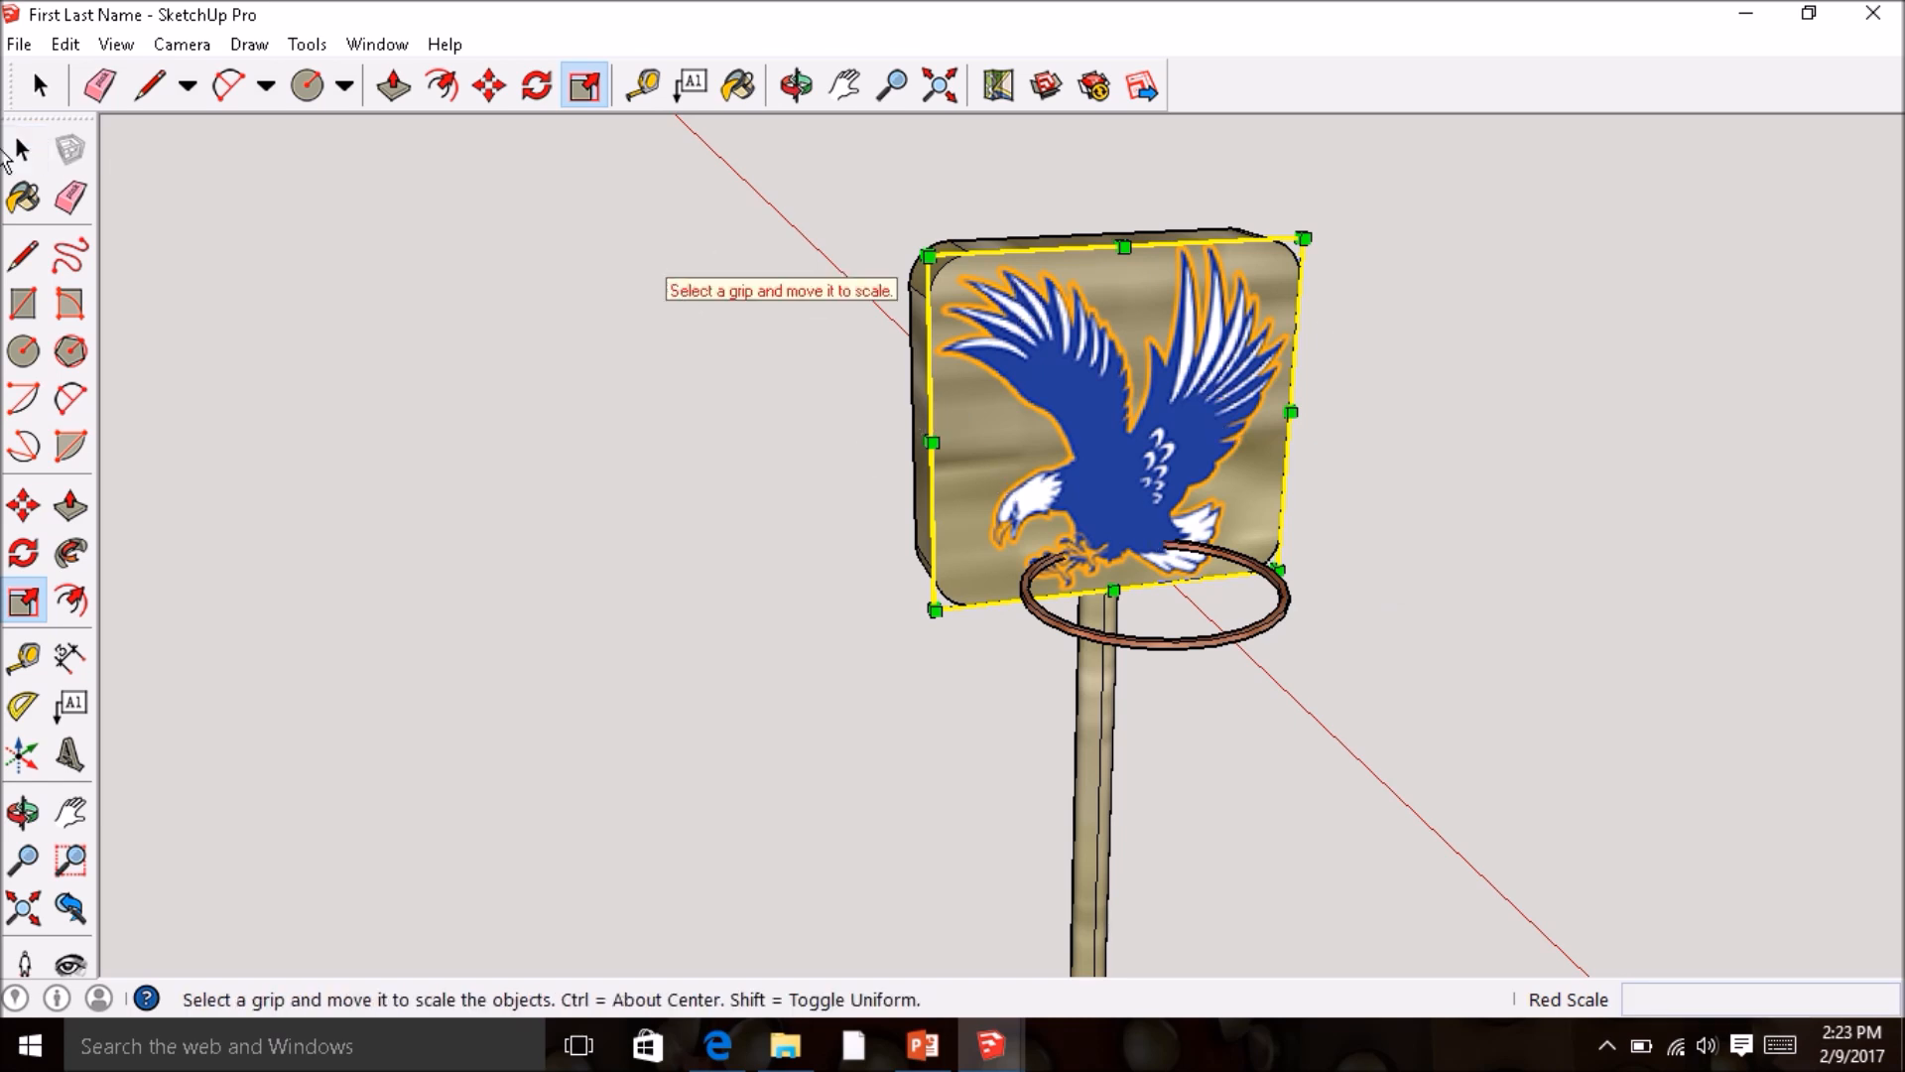
{"action": "left_click", "coordinate": [20, 150]}
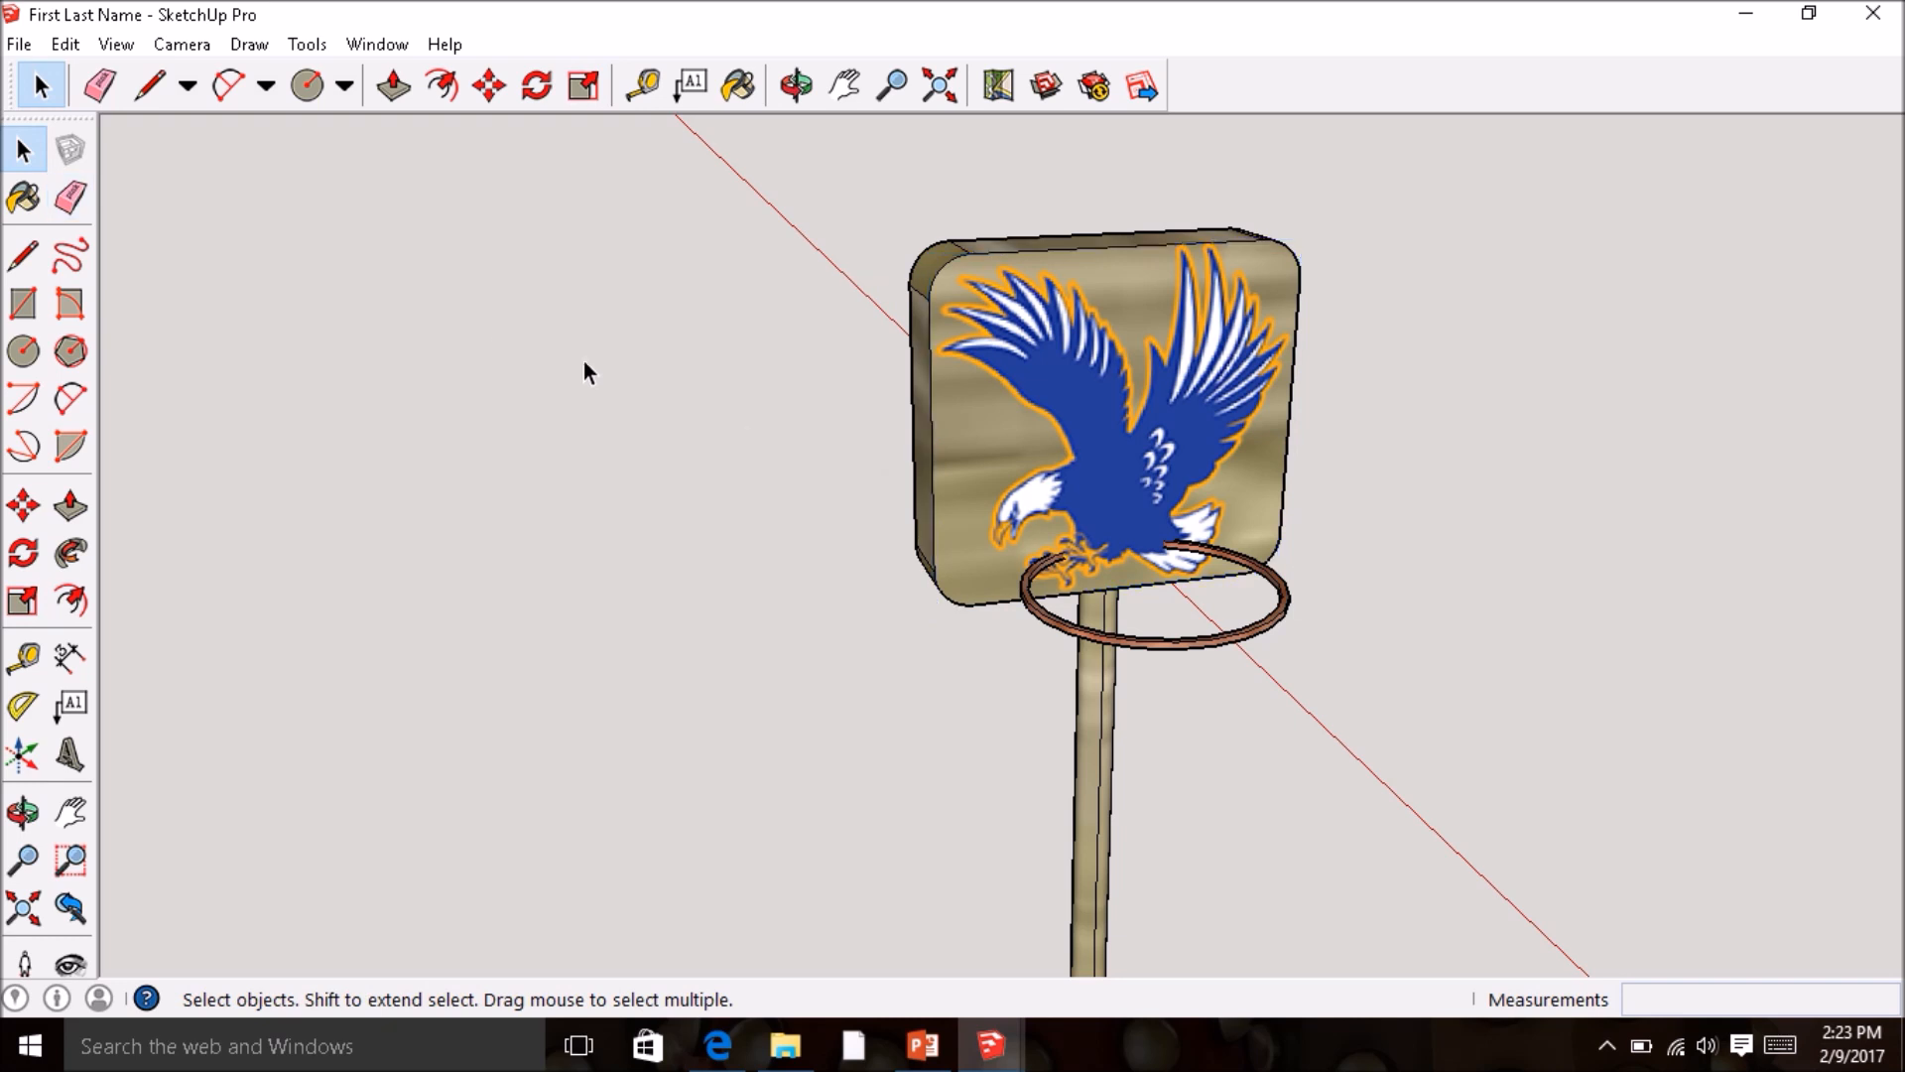
- Dimension the backboard's height between its upper and lower corner endpoints, placing the dimension beside the board
{"action": "middle_click_drag", "start_coordinate": [872, 491], "coordinate": [843, 140]}
{"action": "scroll", "coordinate": [897, 730], "scroll_direction": "down", "scroll_amount": 5}
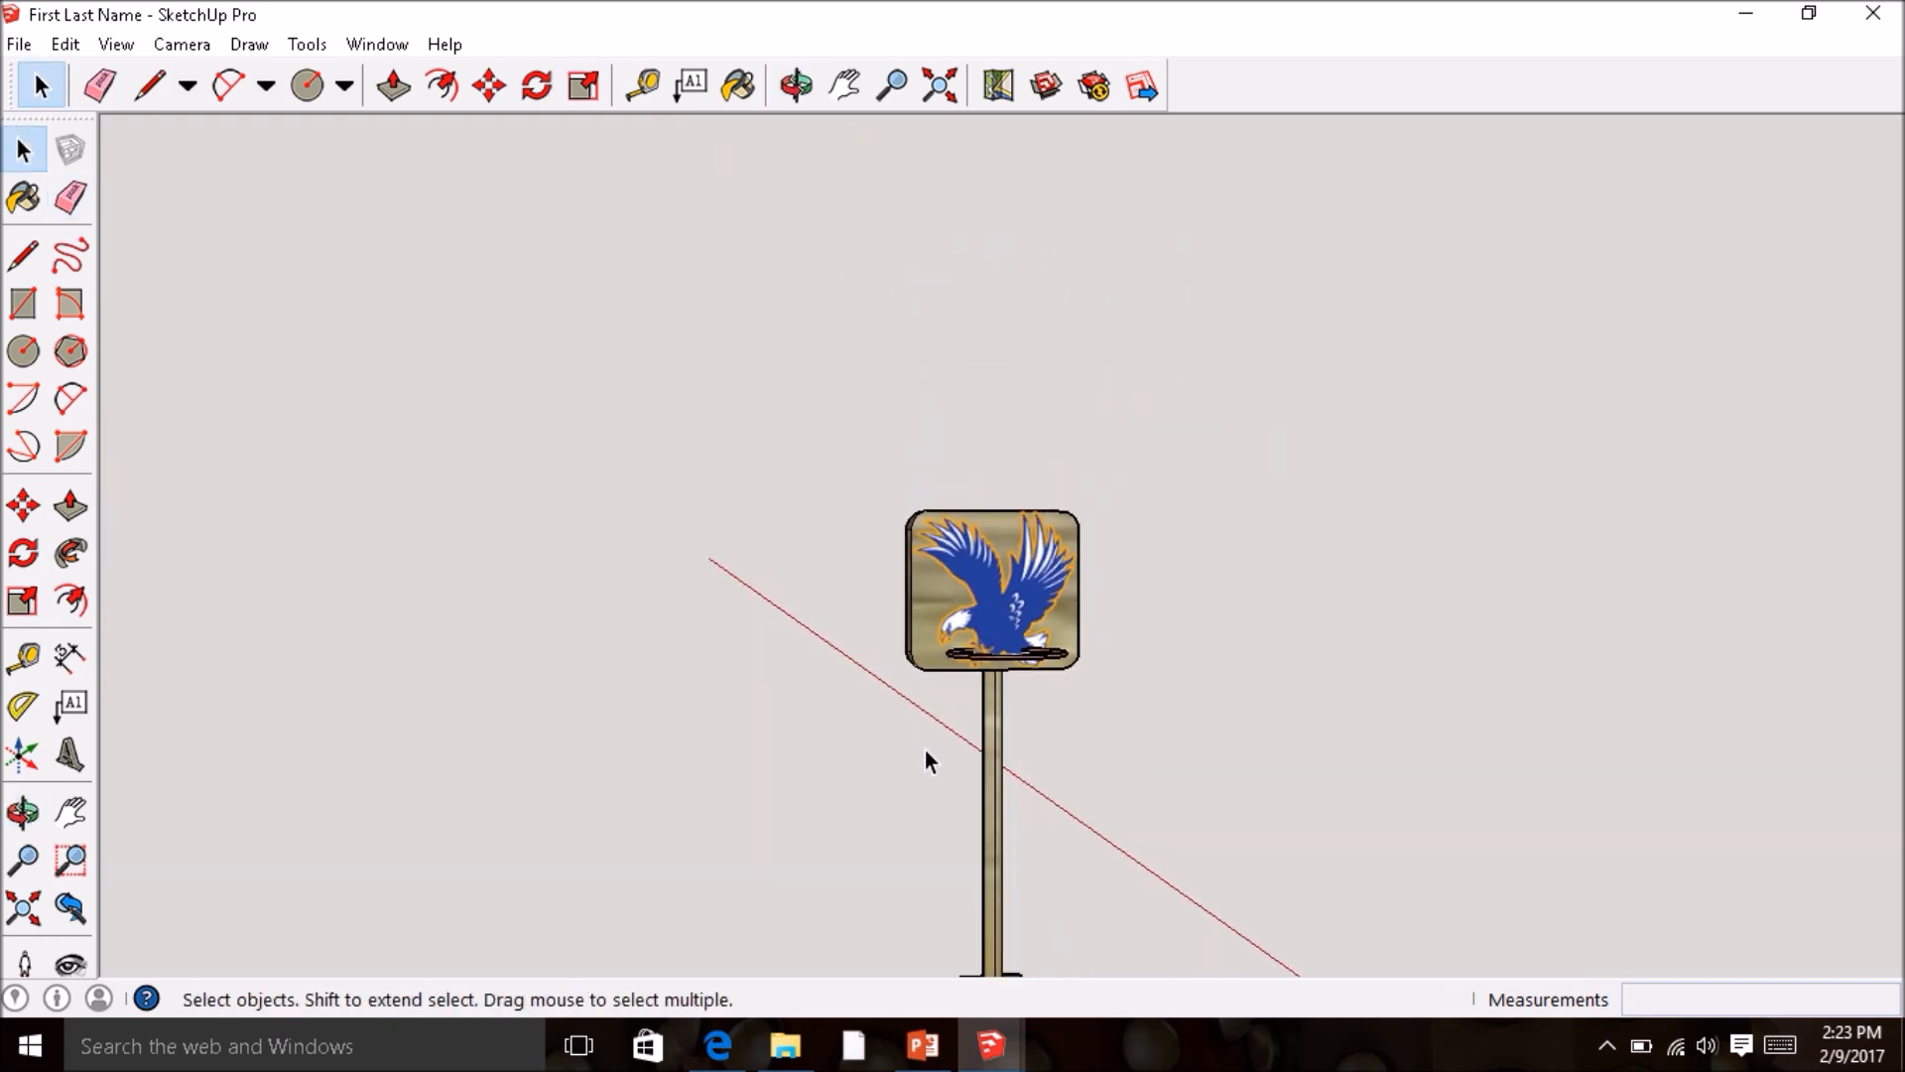
{"action": "left_click", "coordinate": [182, 44]}
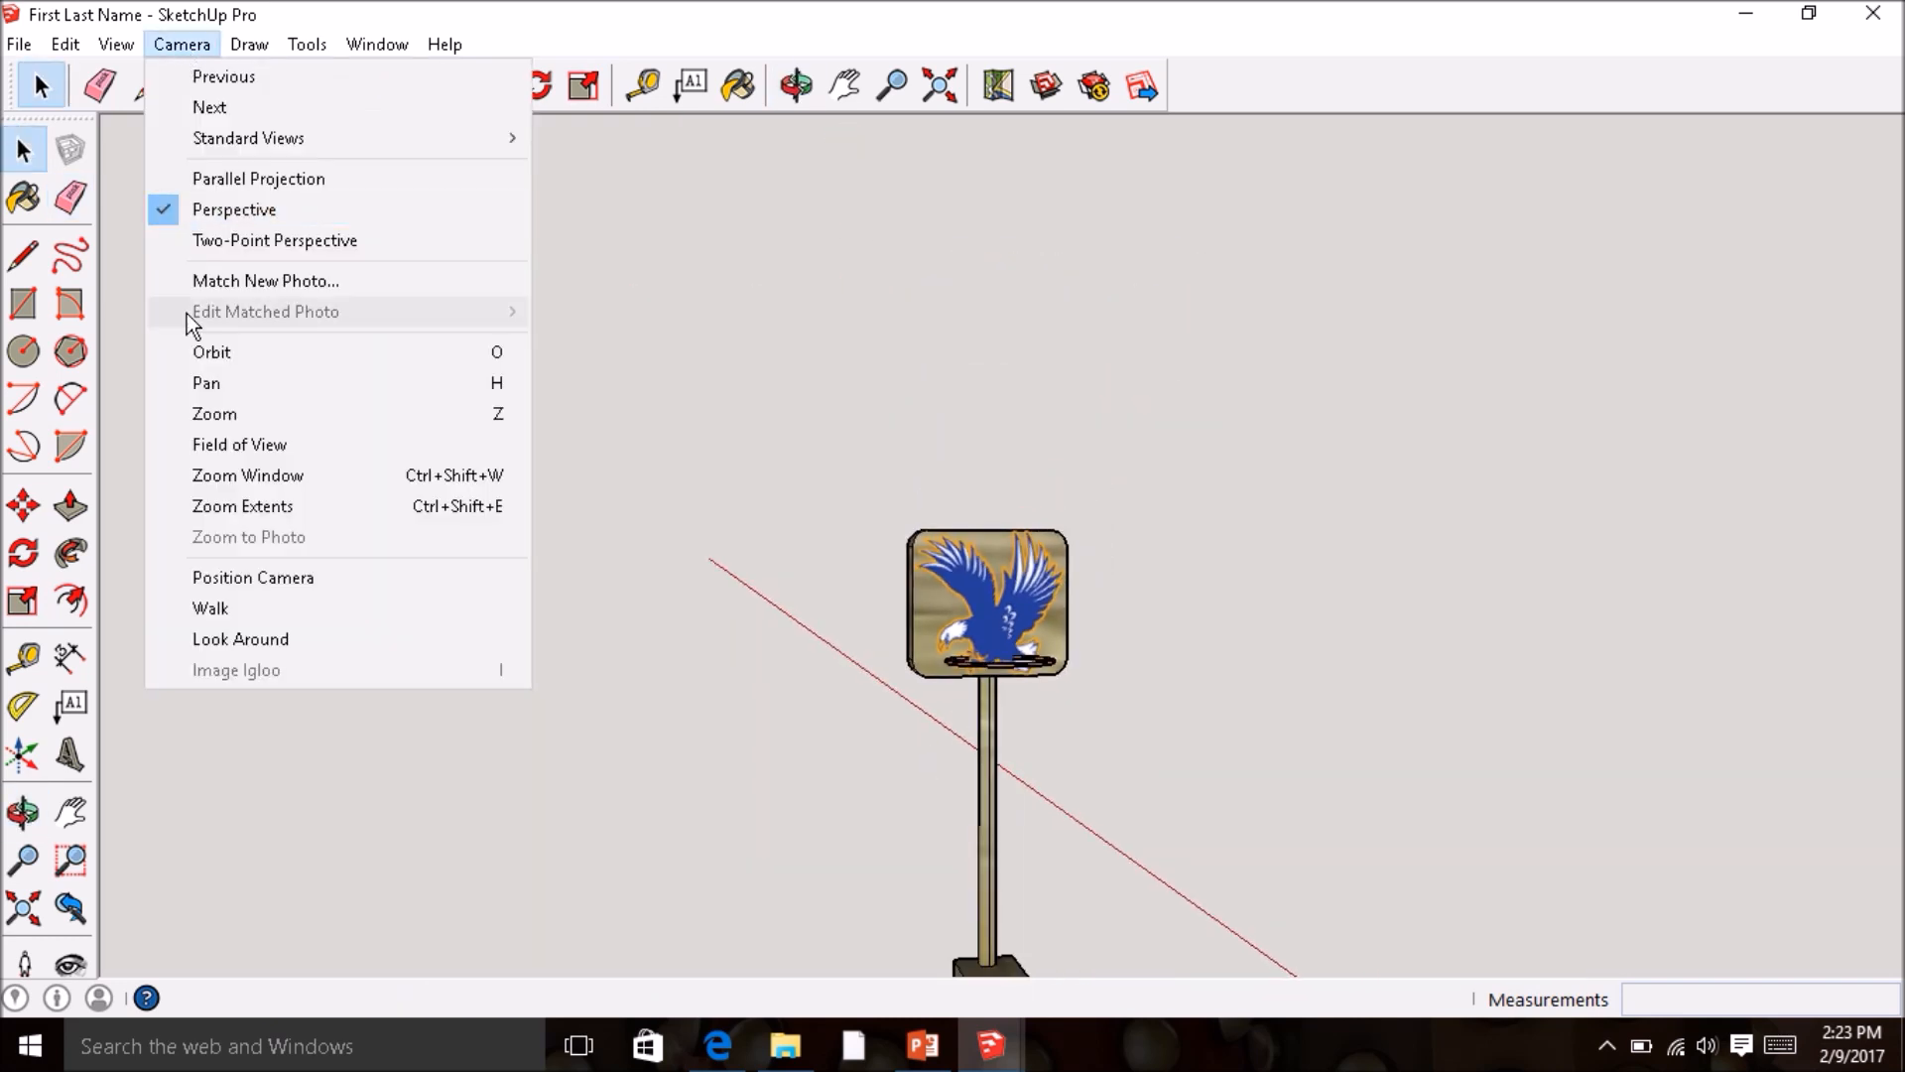
{"action": "left_click", "coordinate": [250, 504]}
{"action": "middle_click_drag", "start_coordinate": [426, 558], "coordinate": [673, 727]}
{"action": "scroll", "coordinate": [1055, 640], "scroll_direction": "down", "scroll_amount": 3}
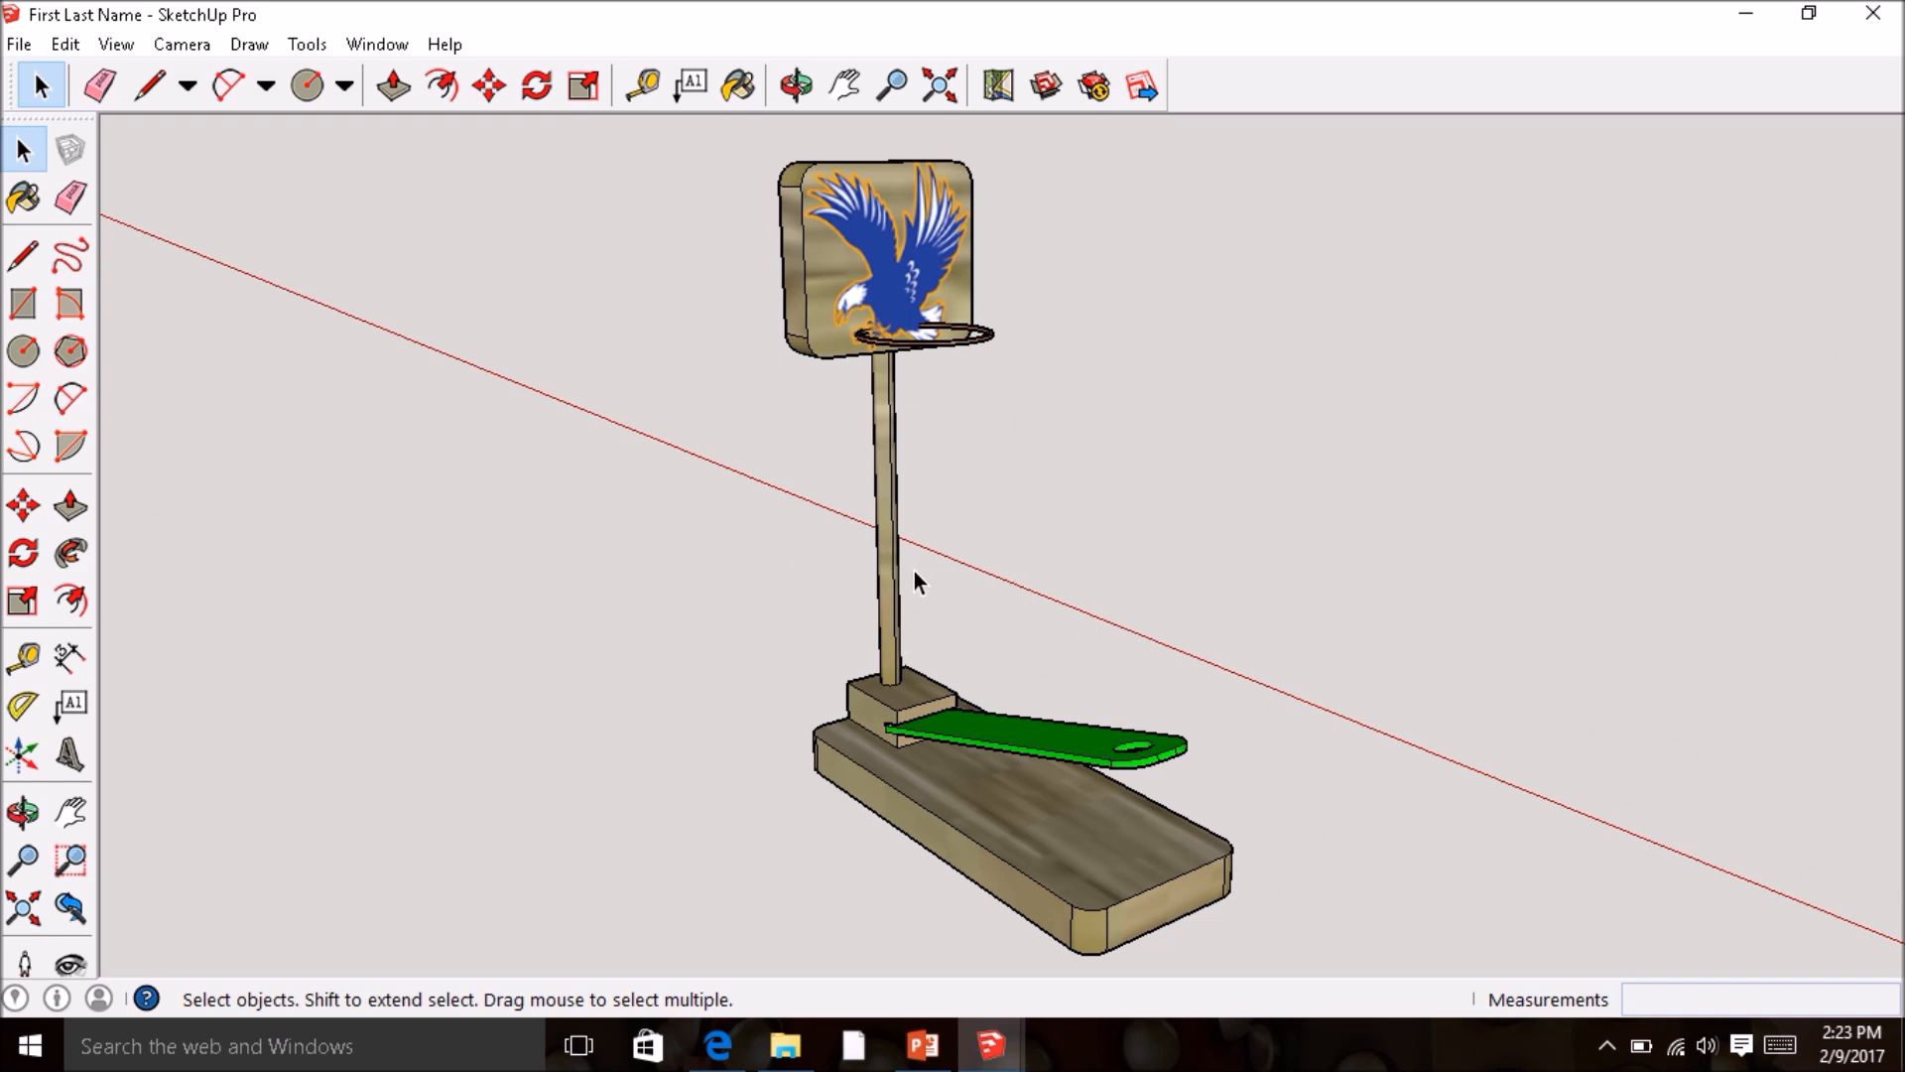
{"action": "left_click", "coordinate": [69, 662]}
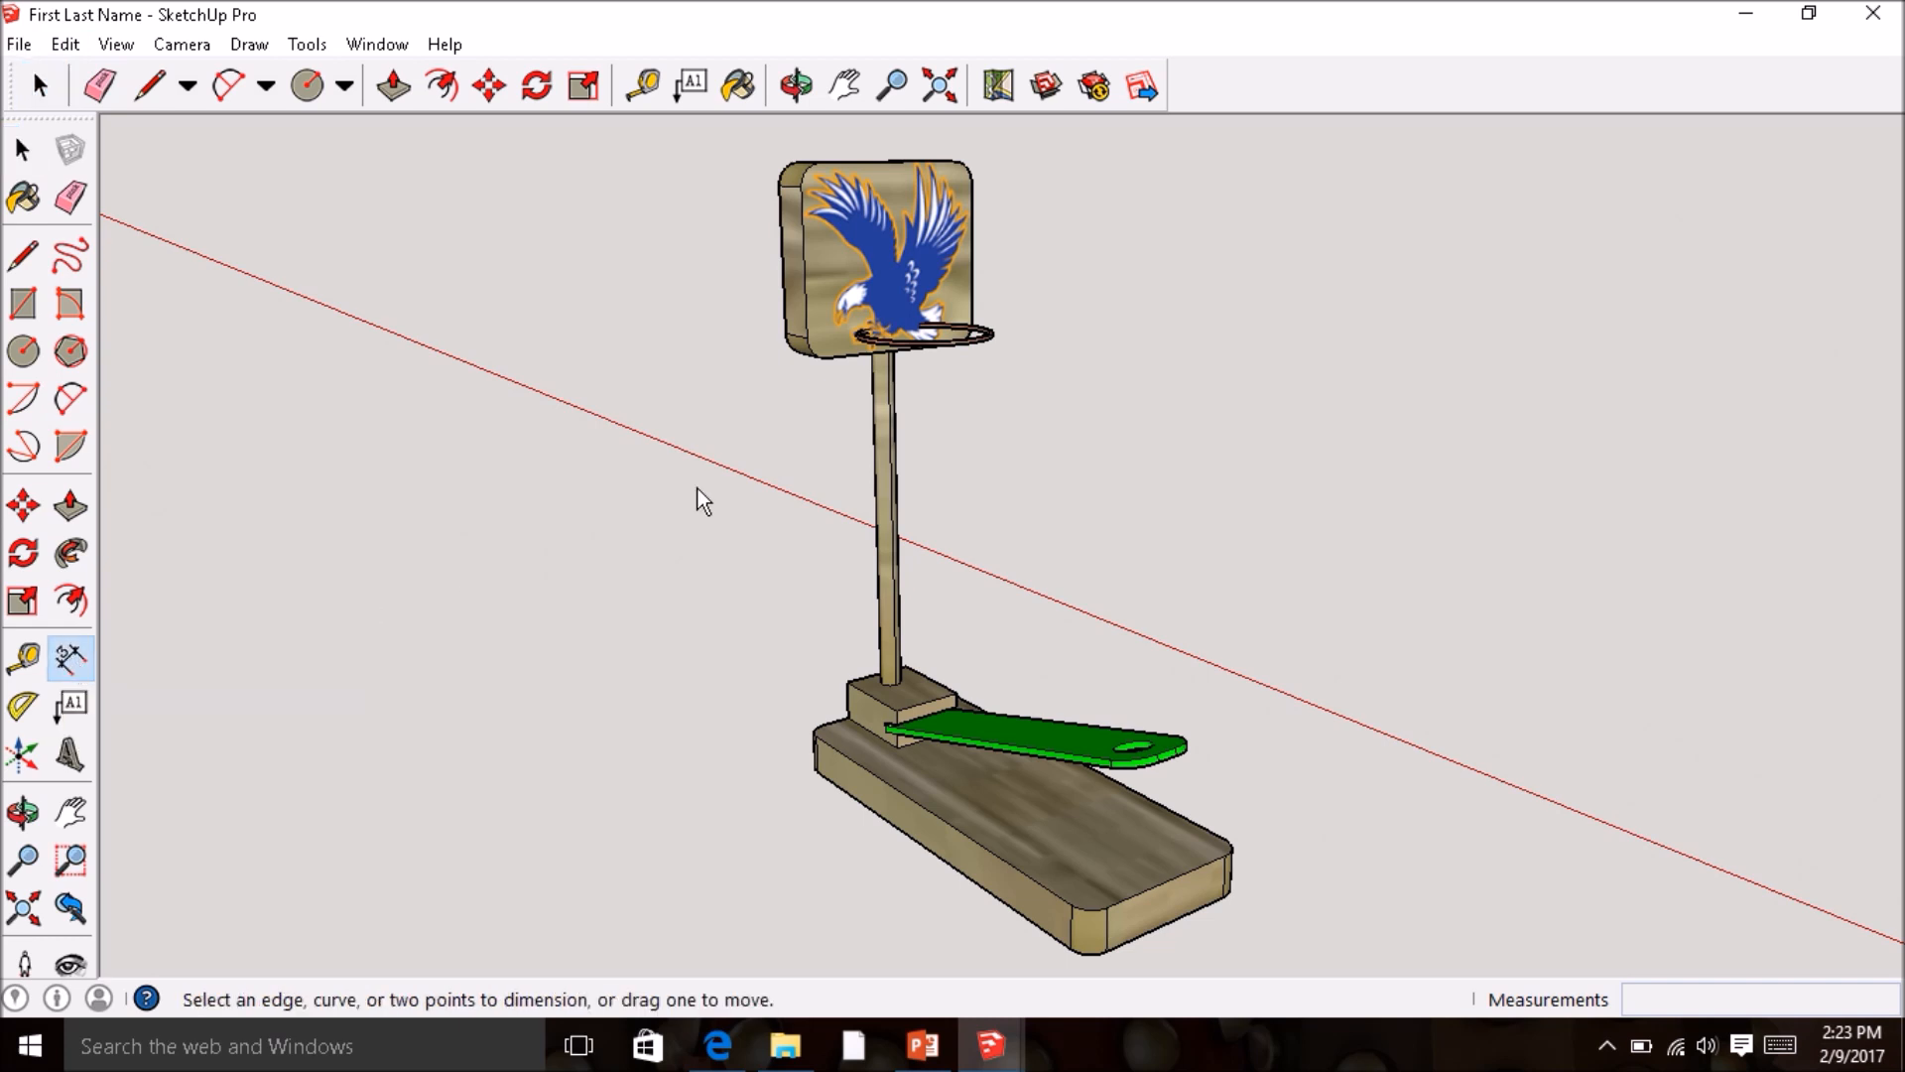
{"action": "left_click", "coordinate": [828, 358]}
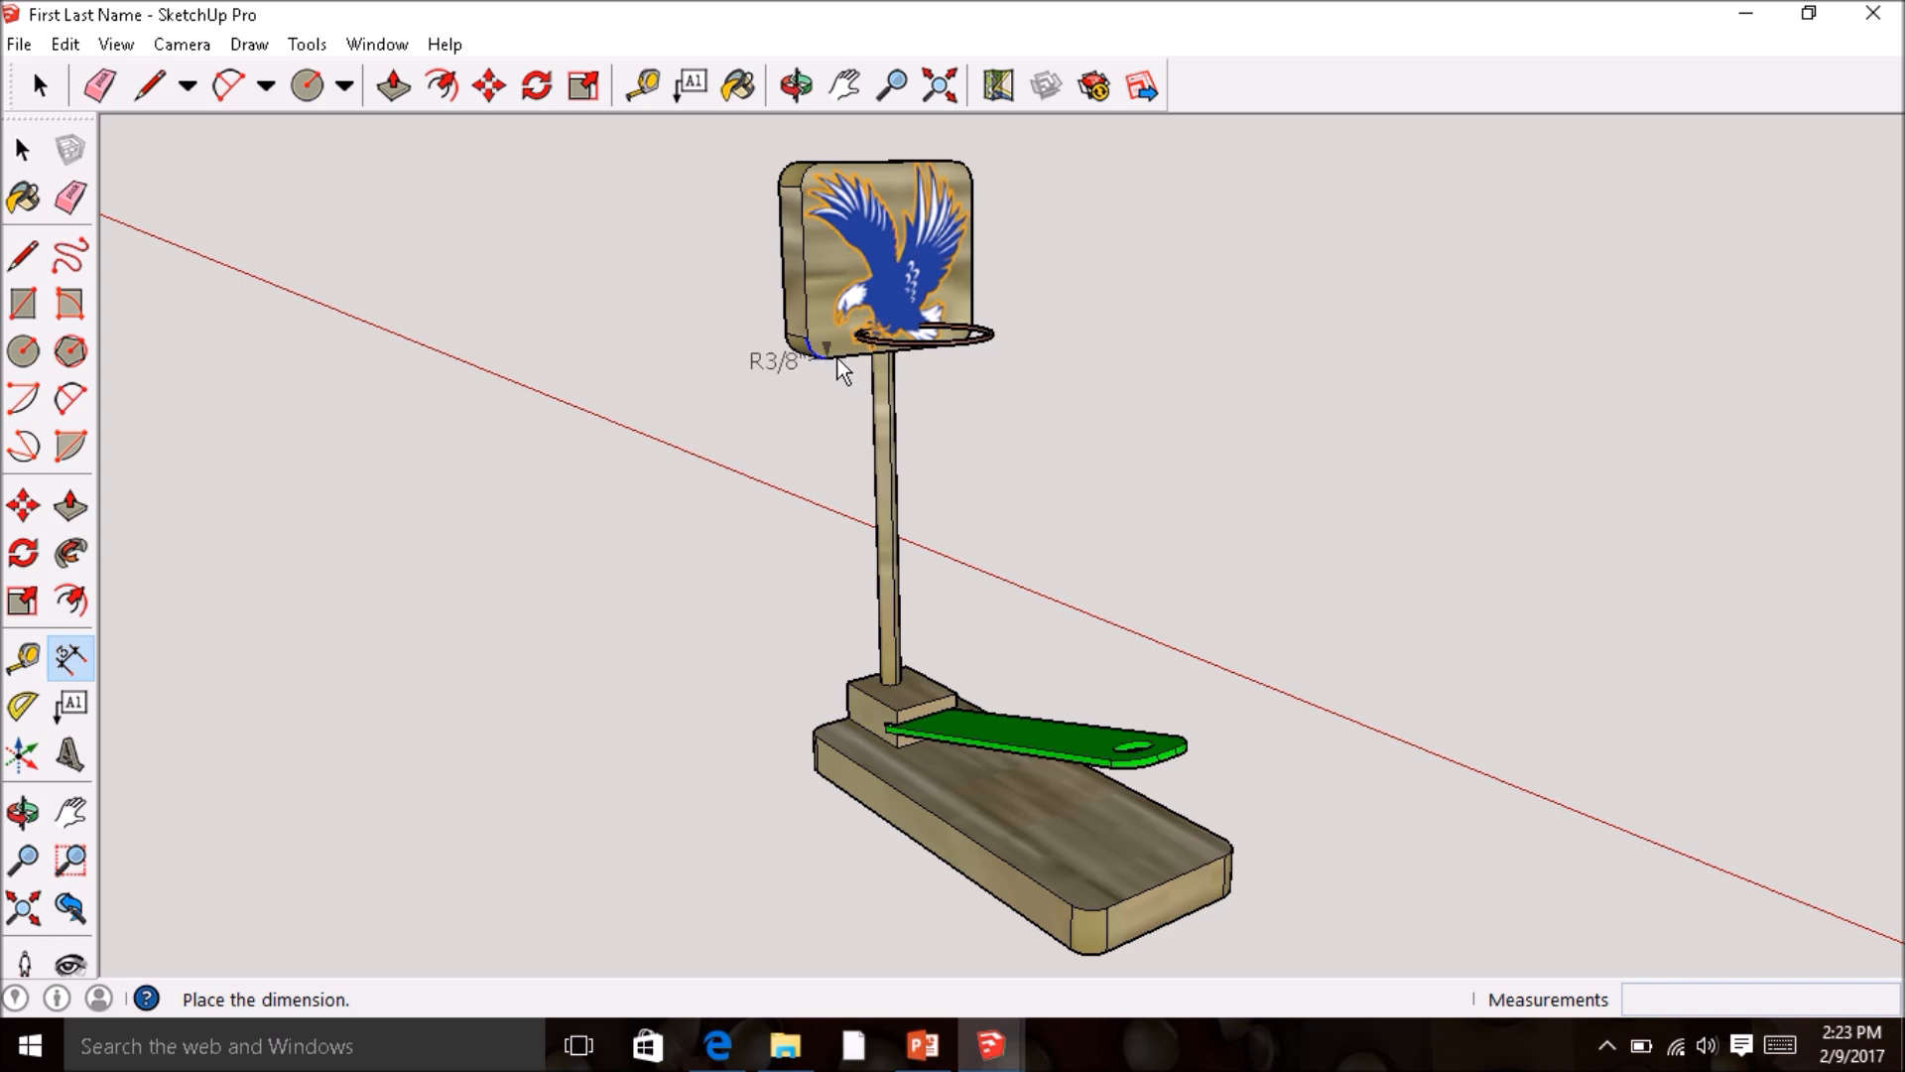
{"action": "key", "text": "Escape"}
{"action": "left_click", "coordinate": [827, 357]}
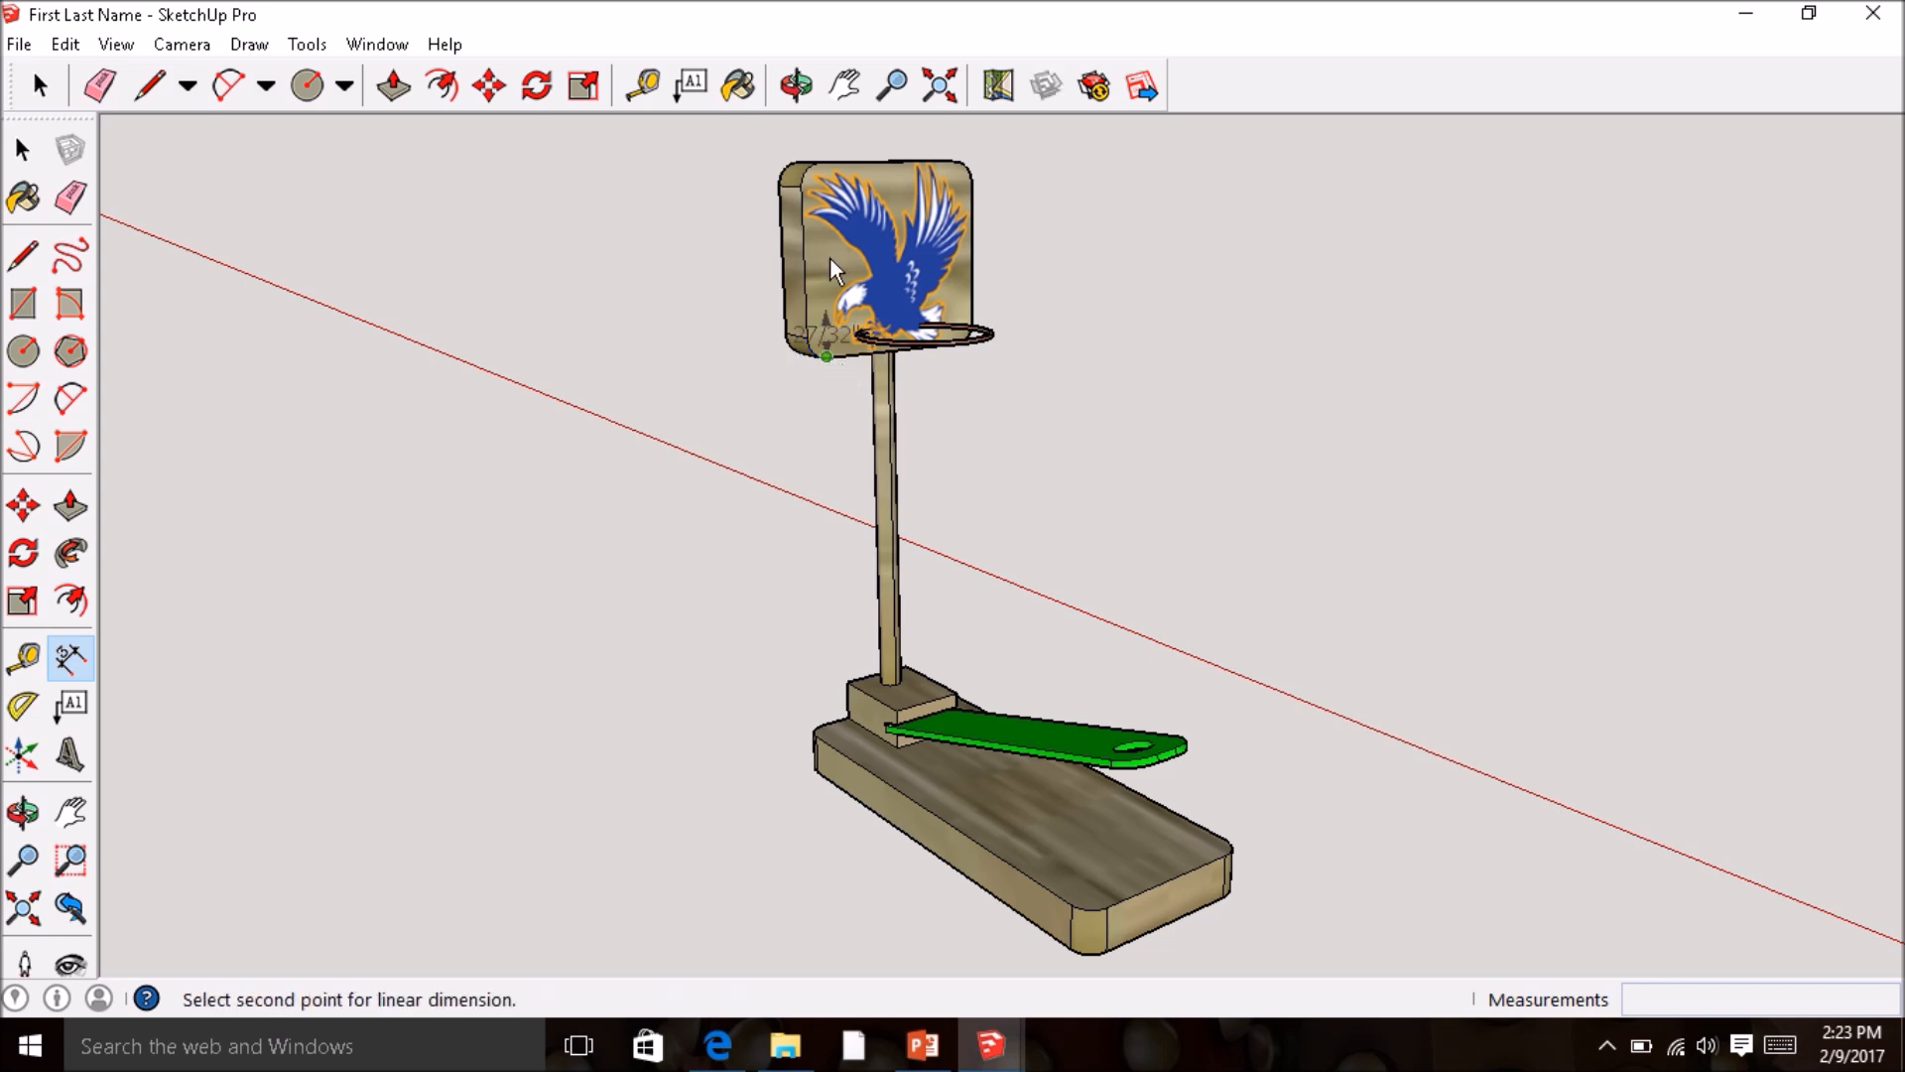
{"action": "left_click", "coordinate": [819, 162]}
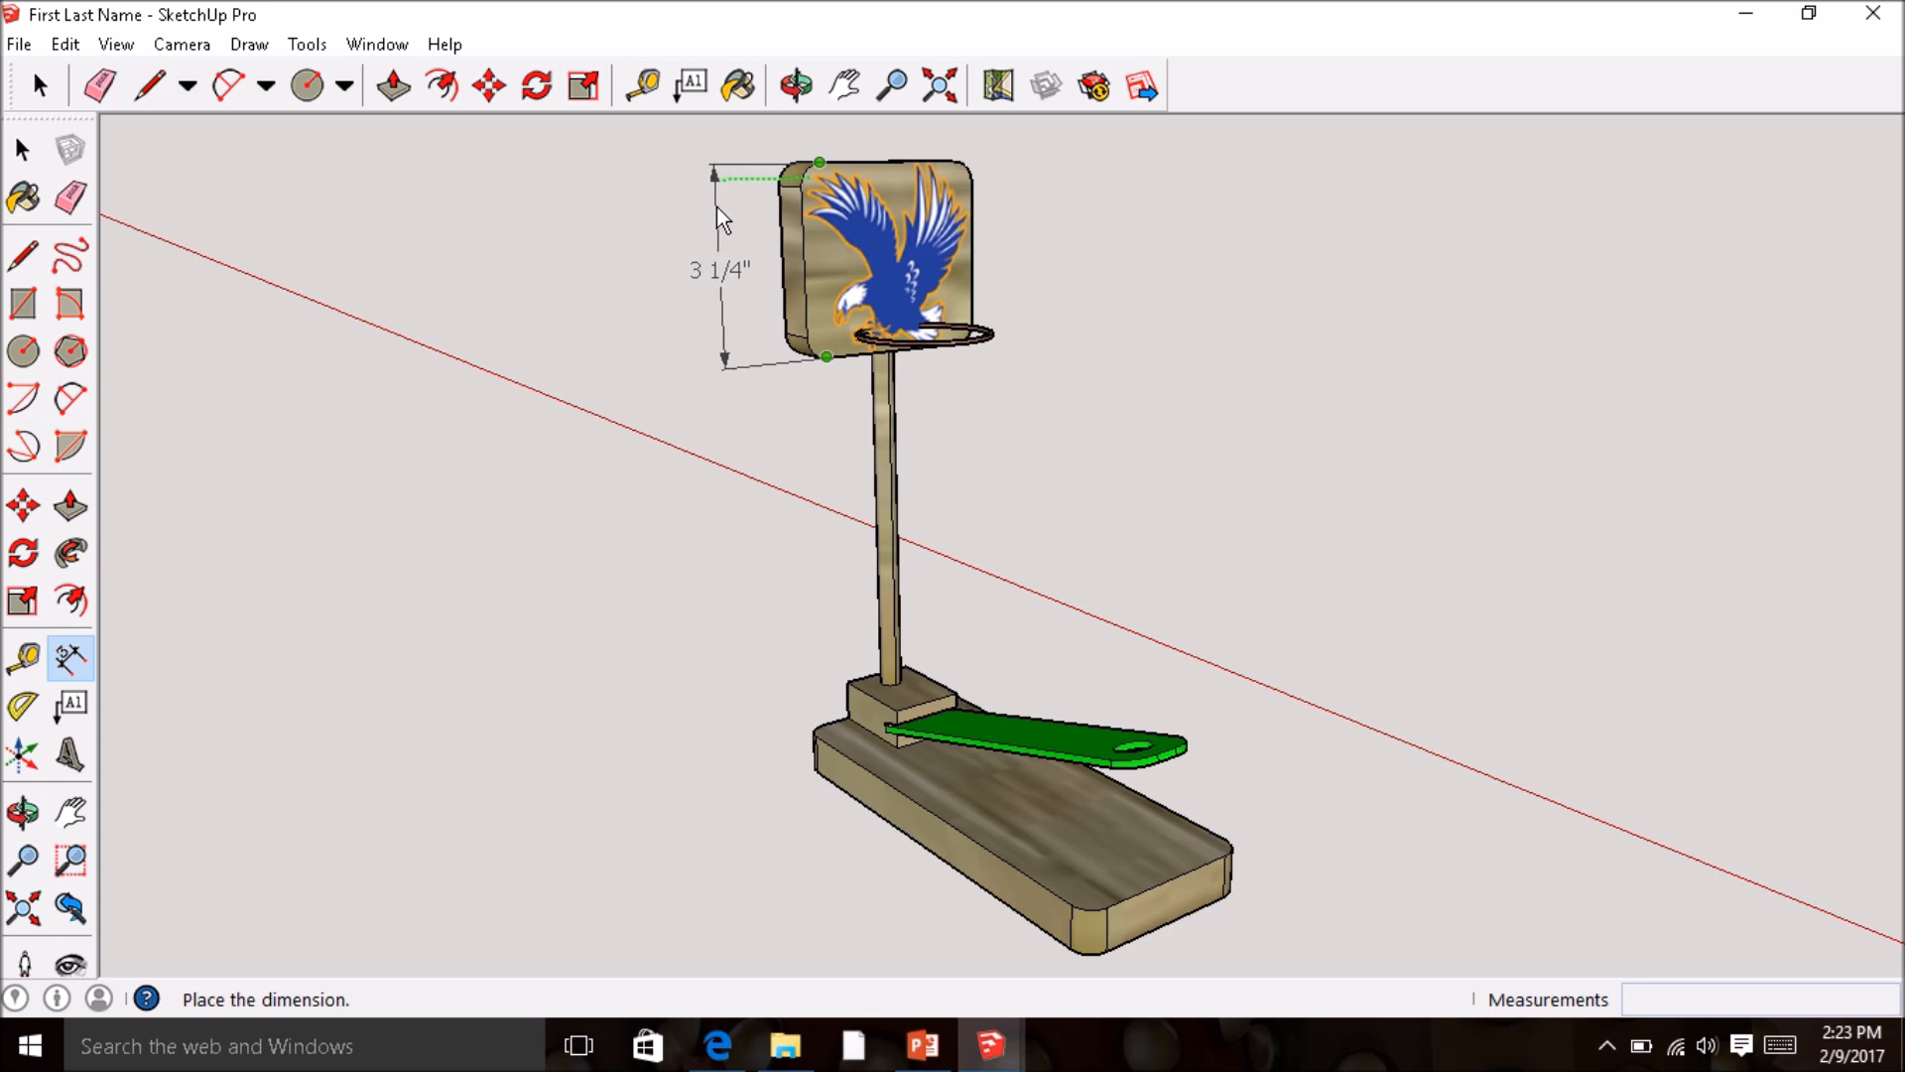
{"action": "left_click", "coordinate": [723, 219]}
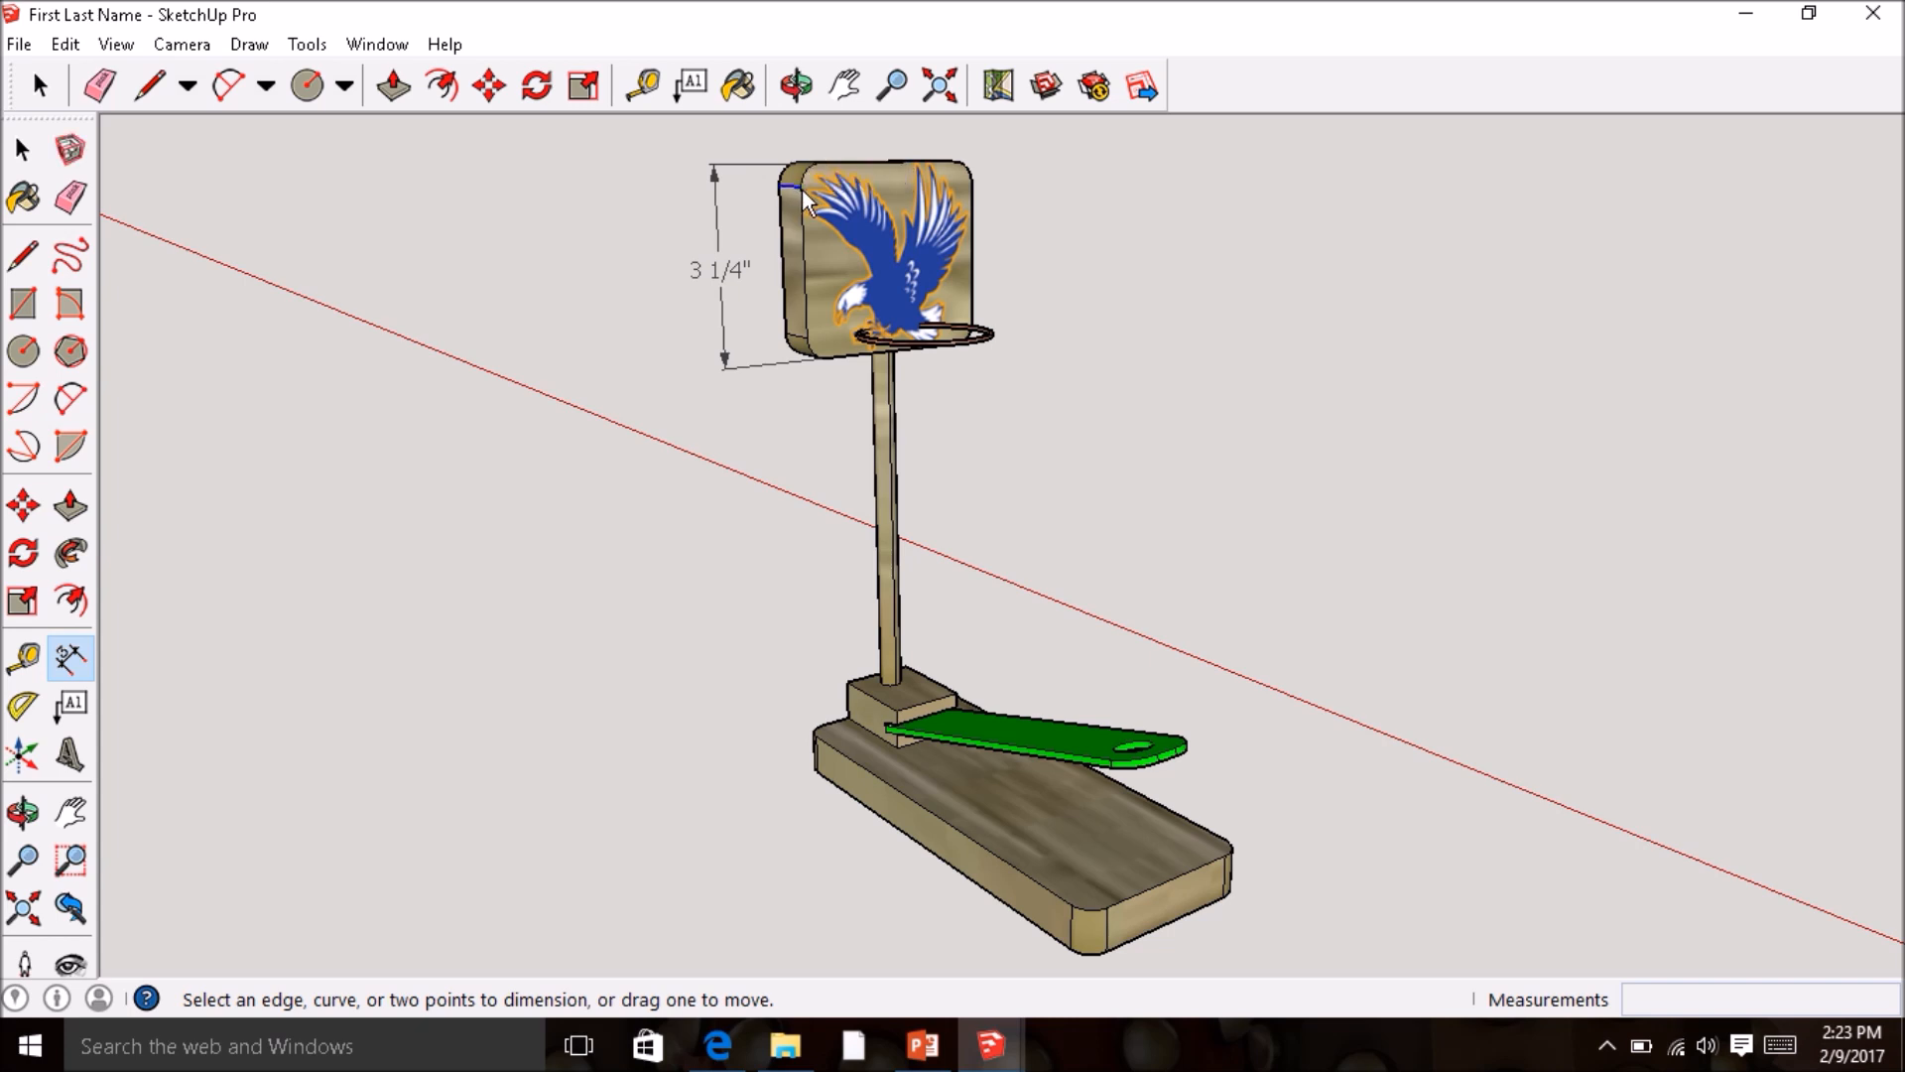
- Dimension the backboard's width between the midpoints of its side edges, placing the dimension above the board
{"action": "left_click", "coordinate": [804, 262]}
{"action": "left_click", "coordinate": [970, 253]}
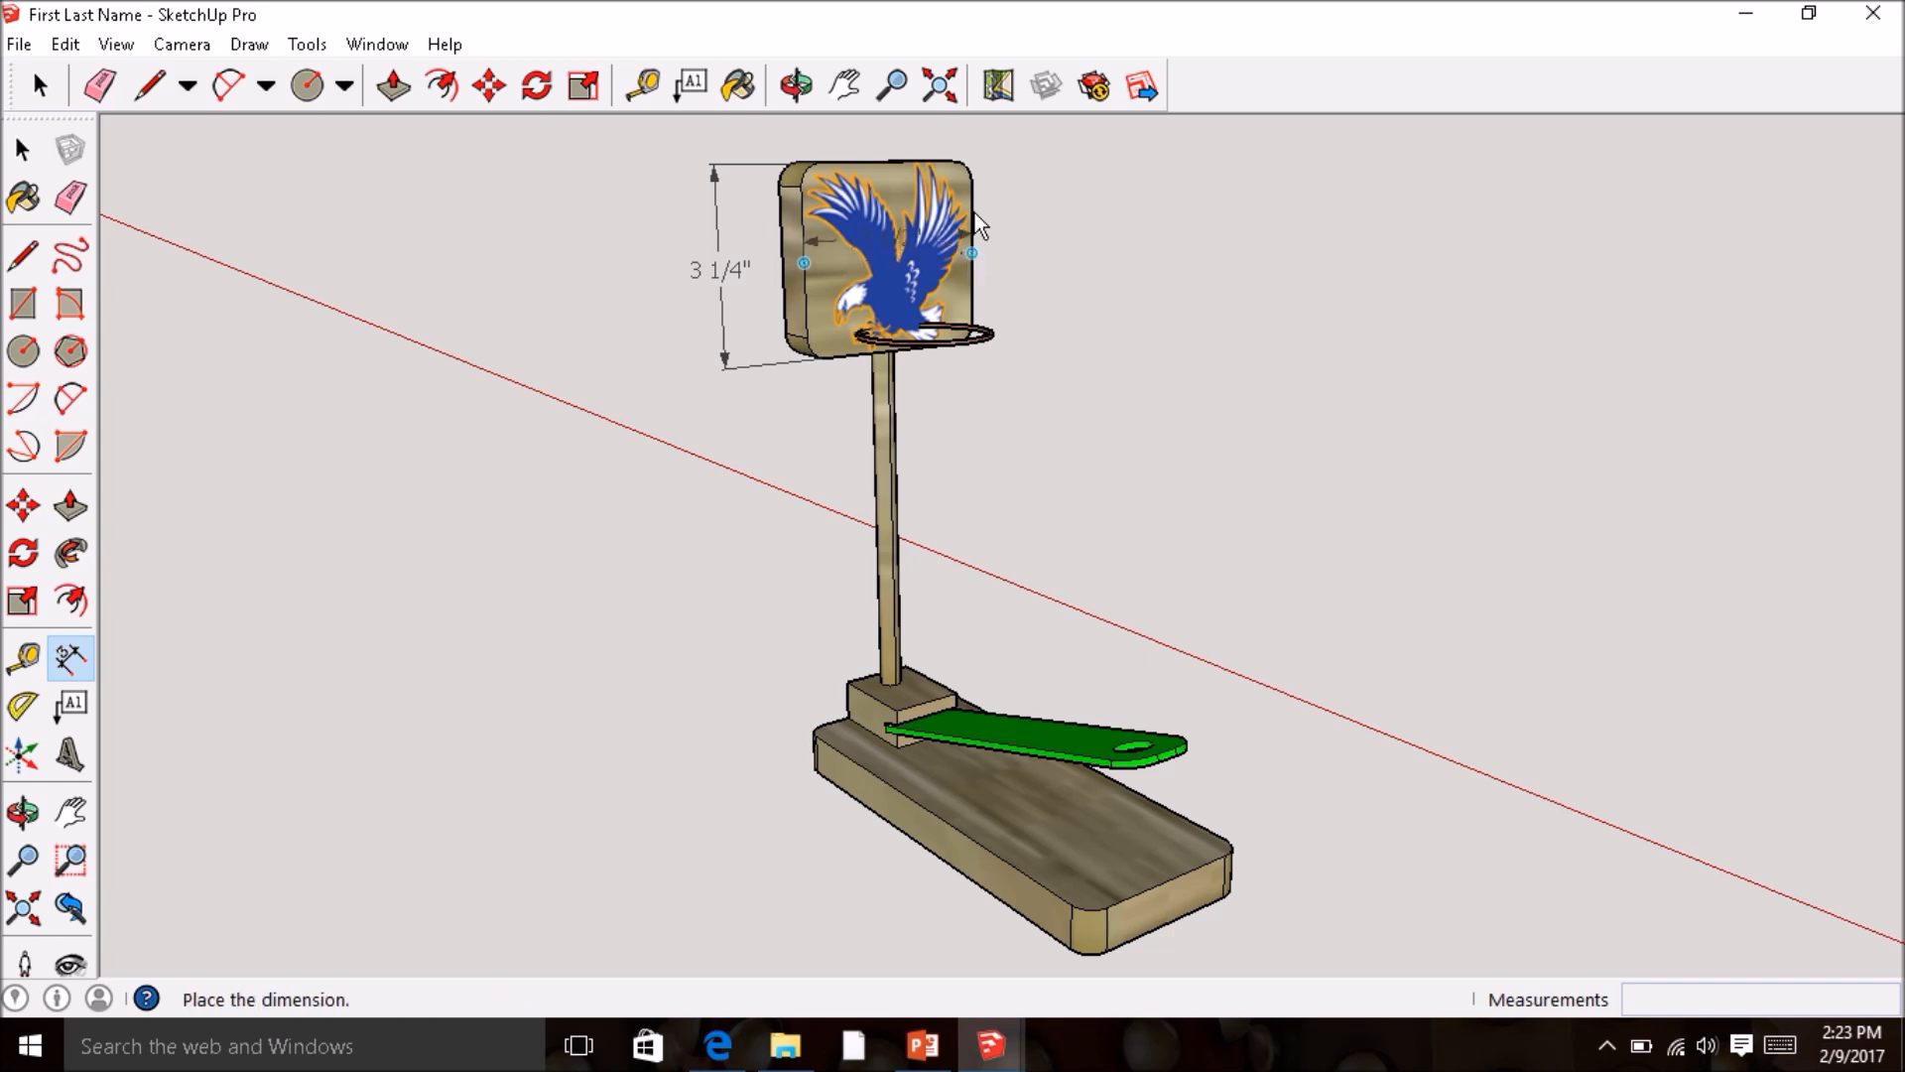
{"action": "left_click", "coordinate": [974, 133]}
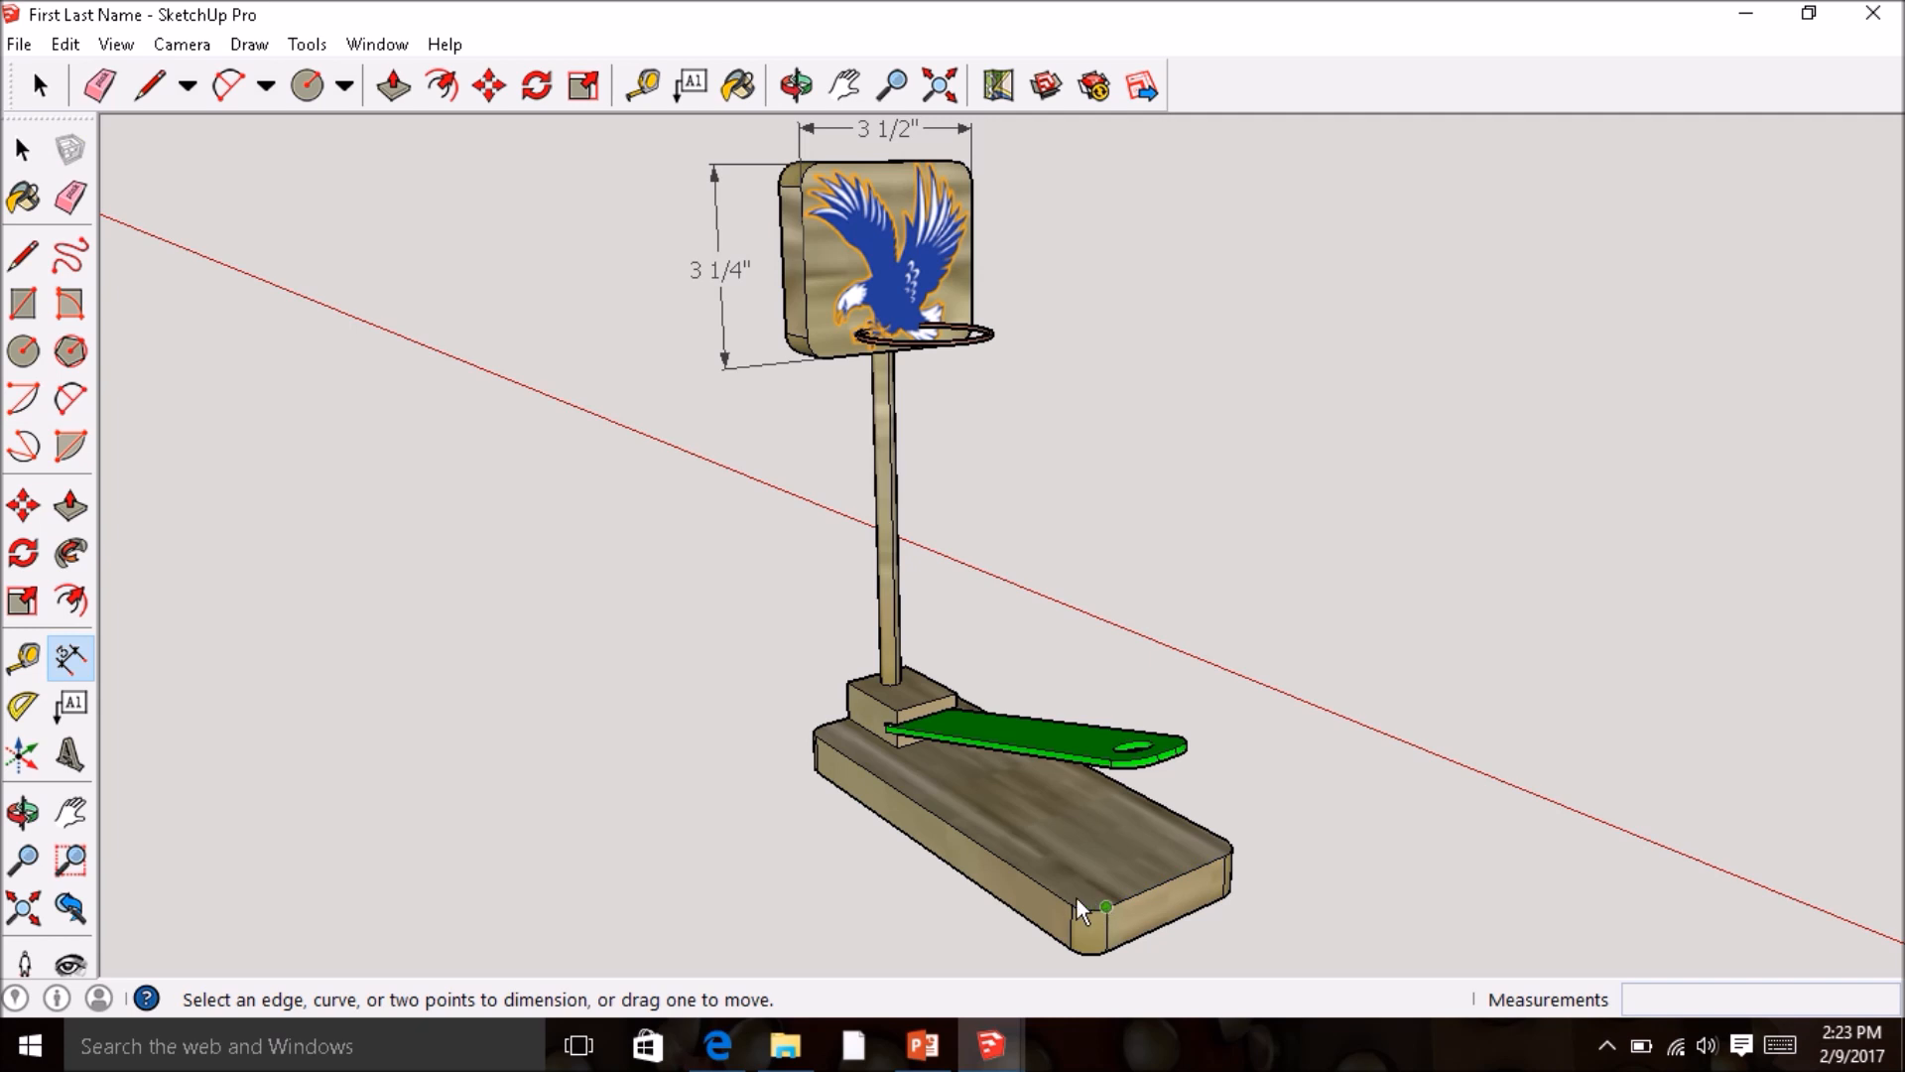
- Dimension the base's width beyond its front end and its length along its outer long side
{"action": "left_click", "coordinate": [927, 810]}
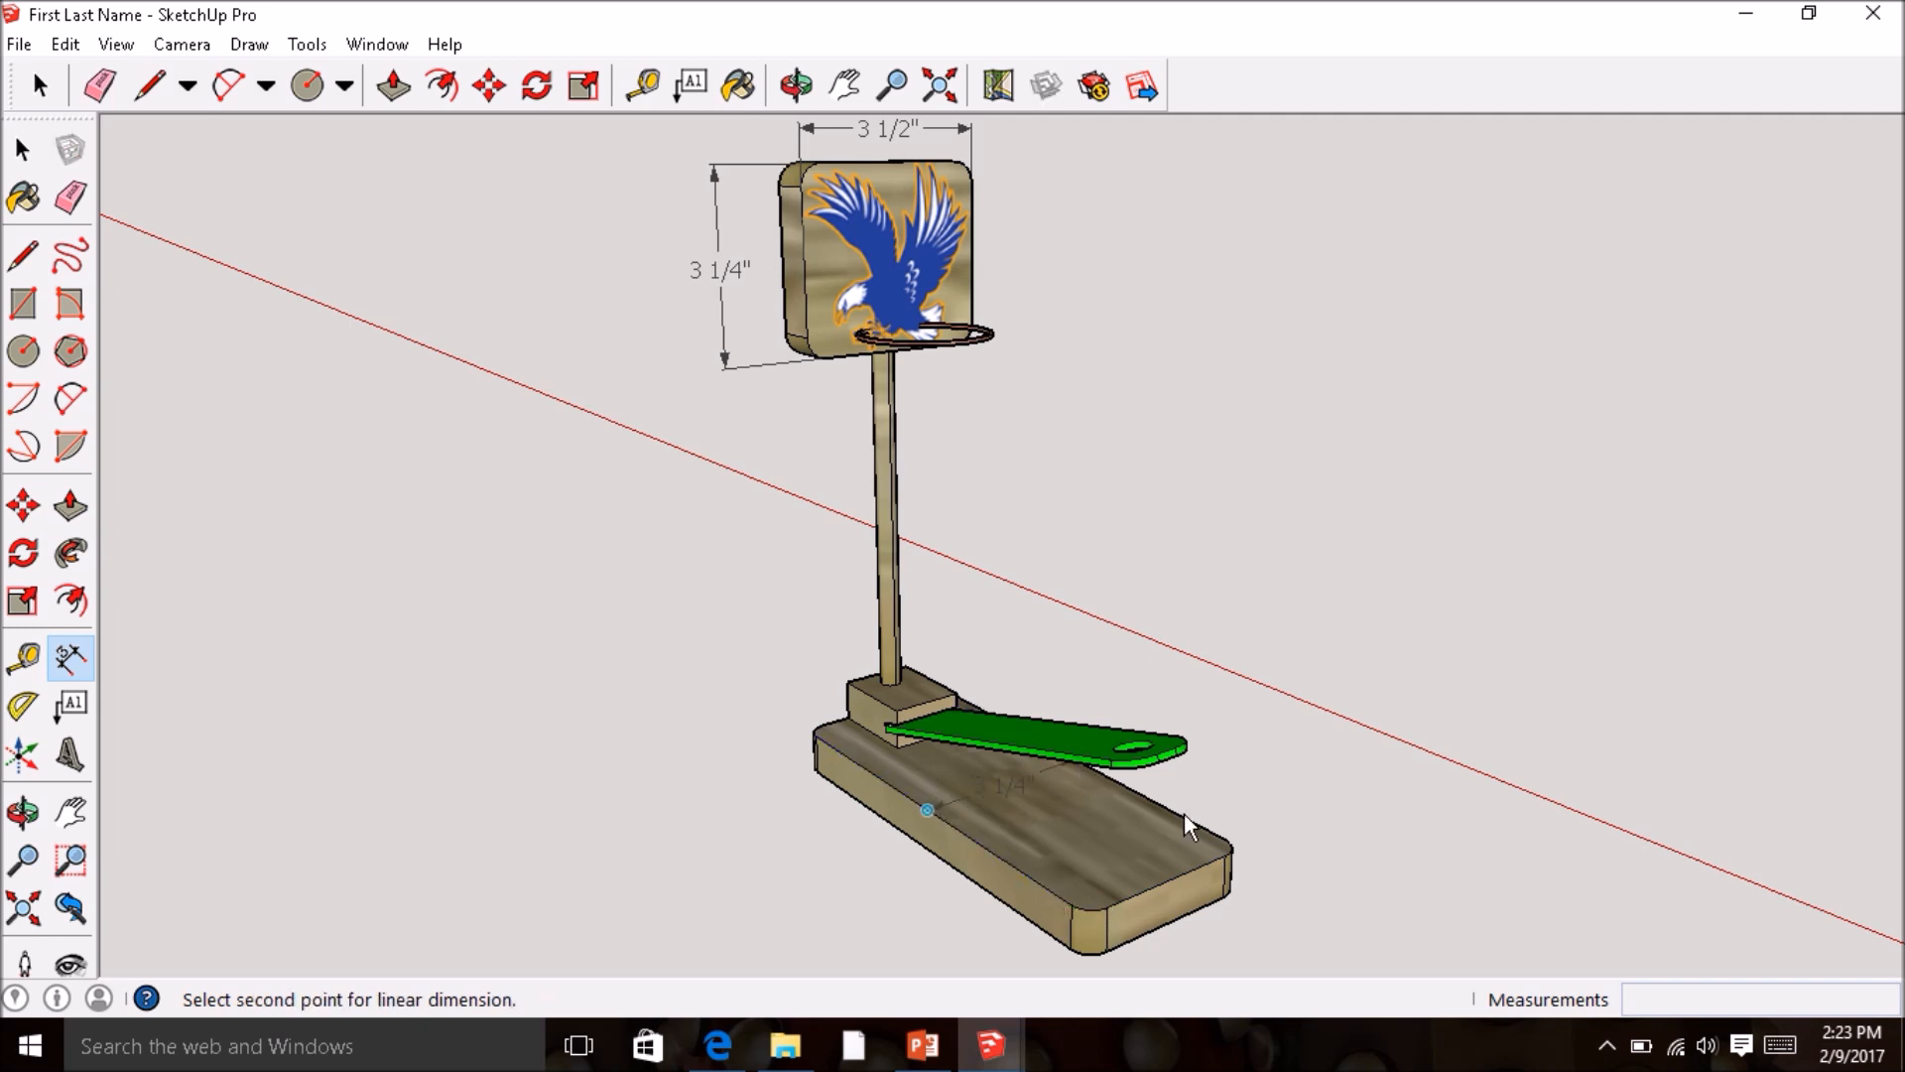
{"action": "left_click", "coordinate": [1220, 836]}
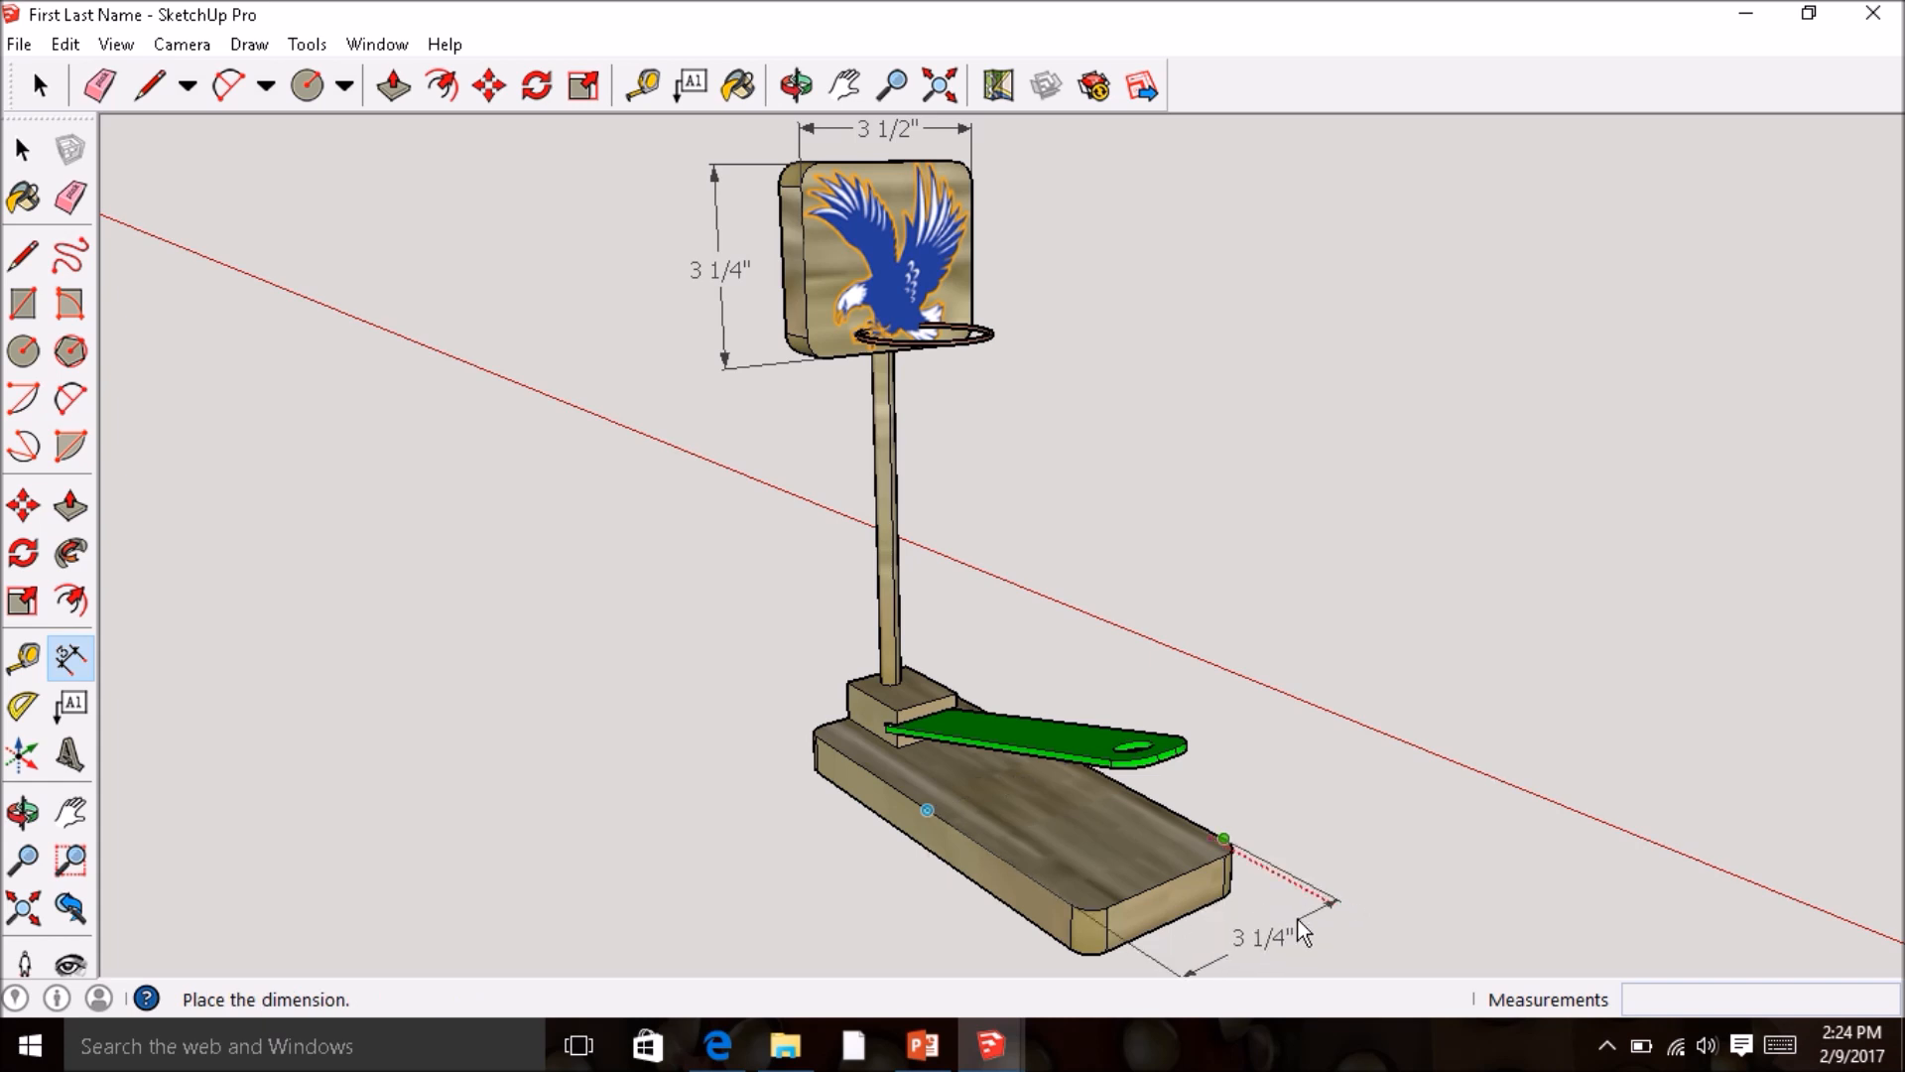
{"action": "left_click", "coordinate": [1294, 914]}
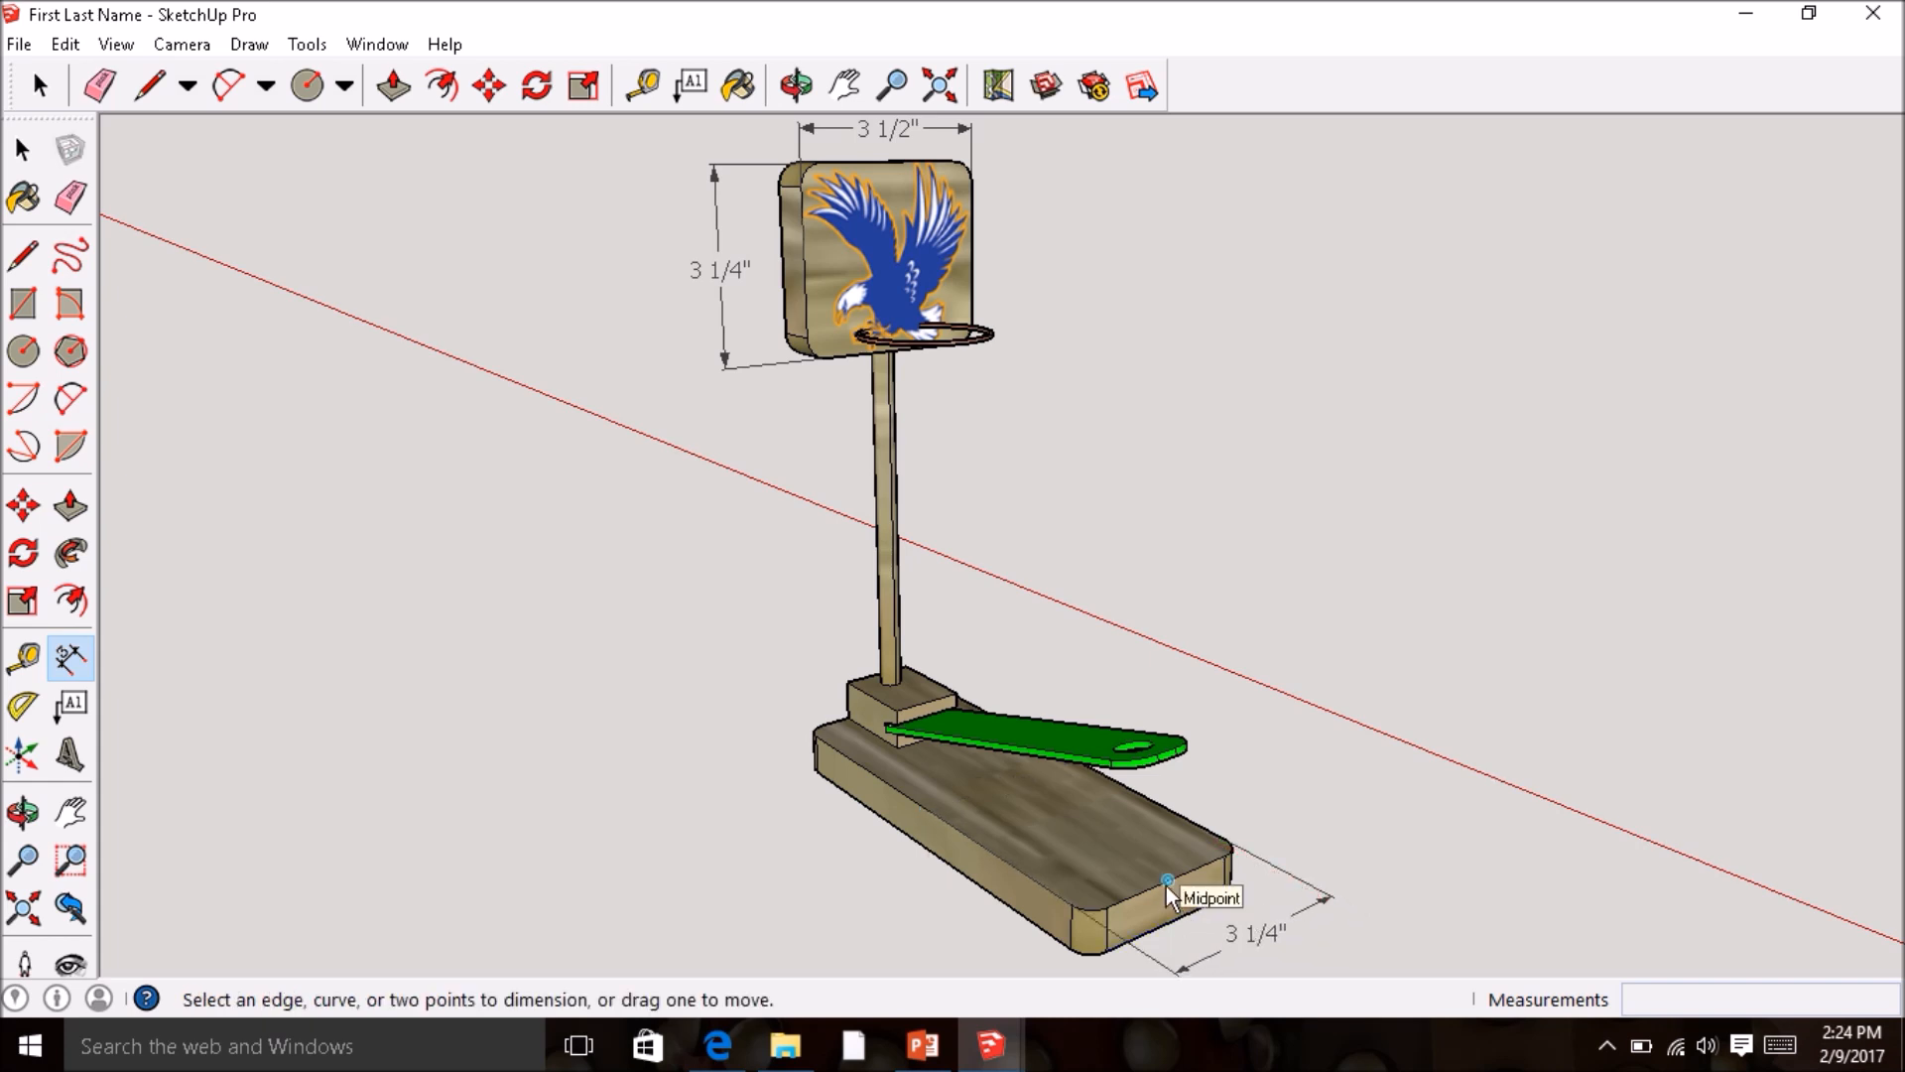
{"action": "left_click", "coordinate": [1166, 882]}
{"action": "left_click", "coordinate": [849, 718]}
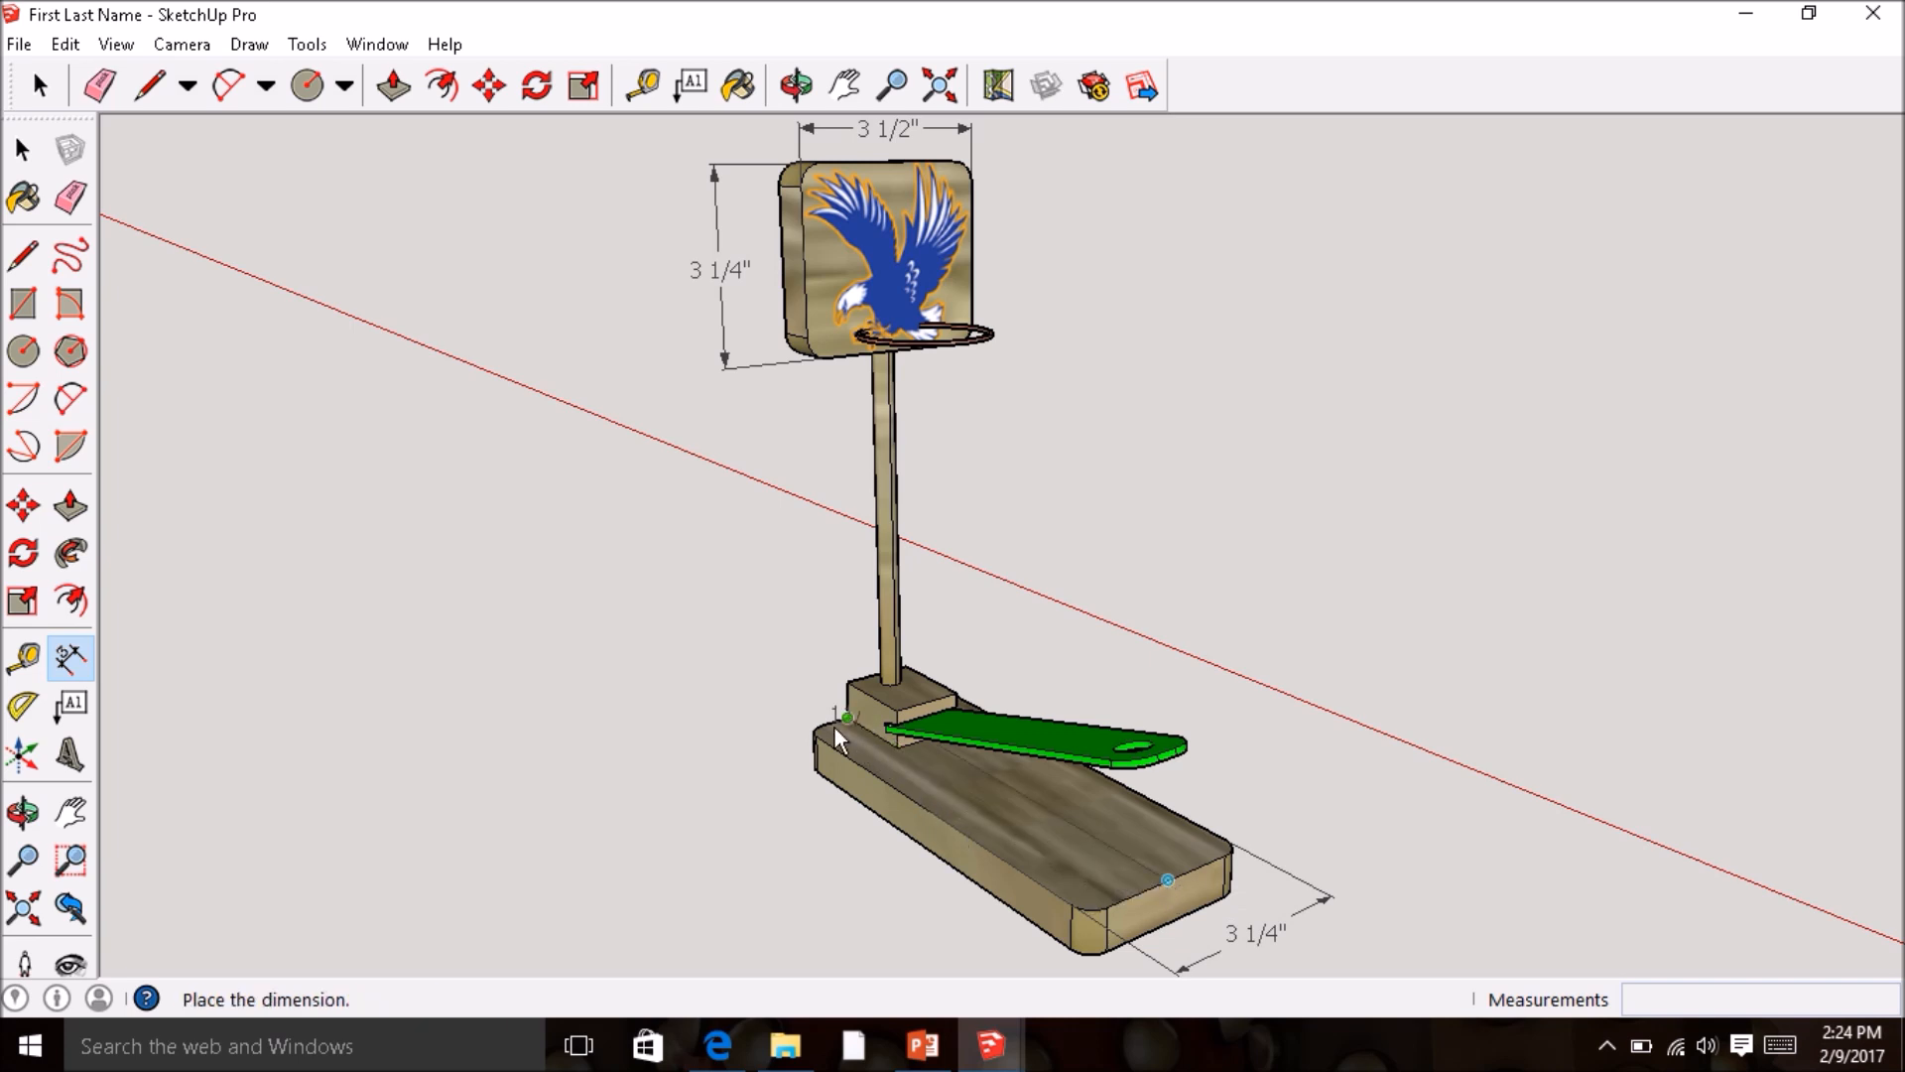
{"action": "left_click", "coordinate": [727, 754]}
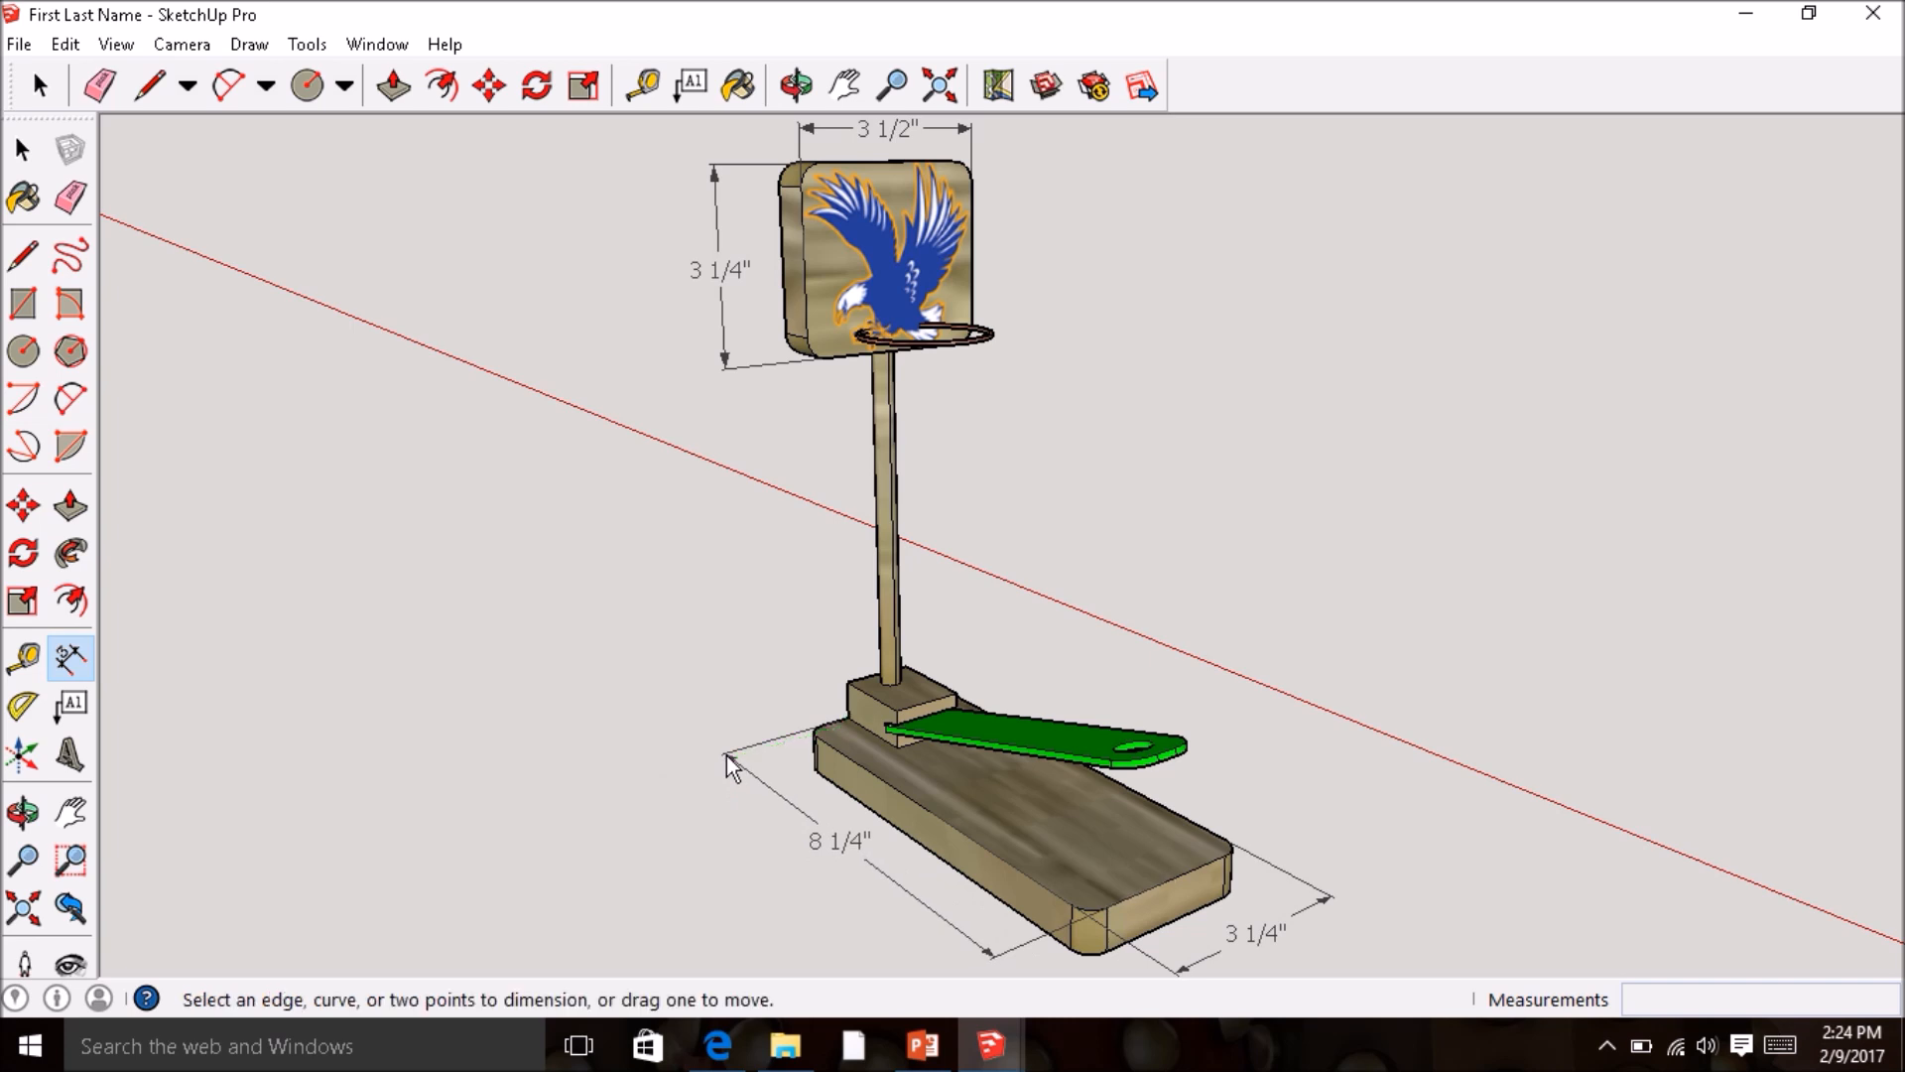
- Dimension the height of the small block under the pole, placing the dimension just beside the block
{"action": "left_click", "coordinate": [846, 716]}
{"action": "left_click", "coordinate": [845, 682]}
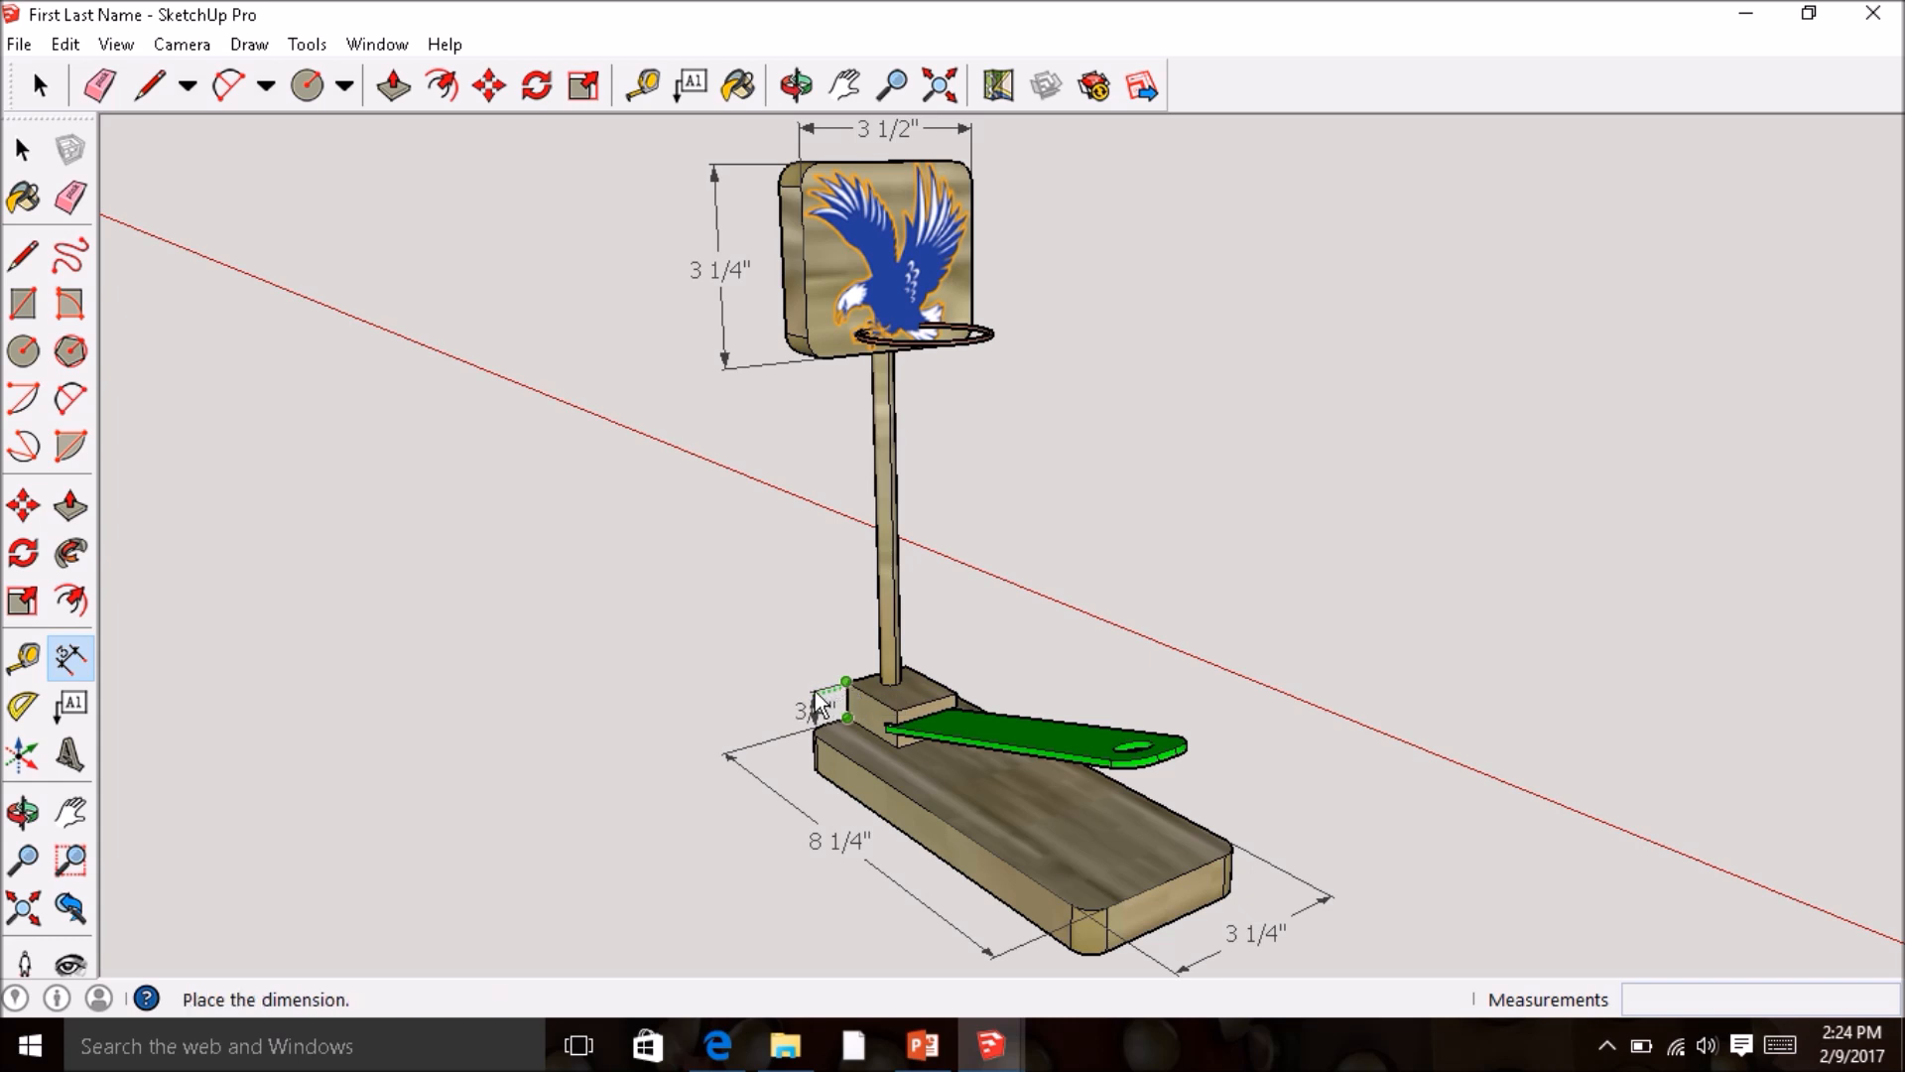
{"action": "left_click", "coordinate": [820, 687]}
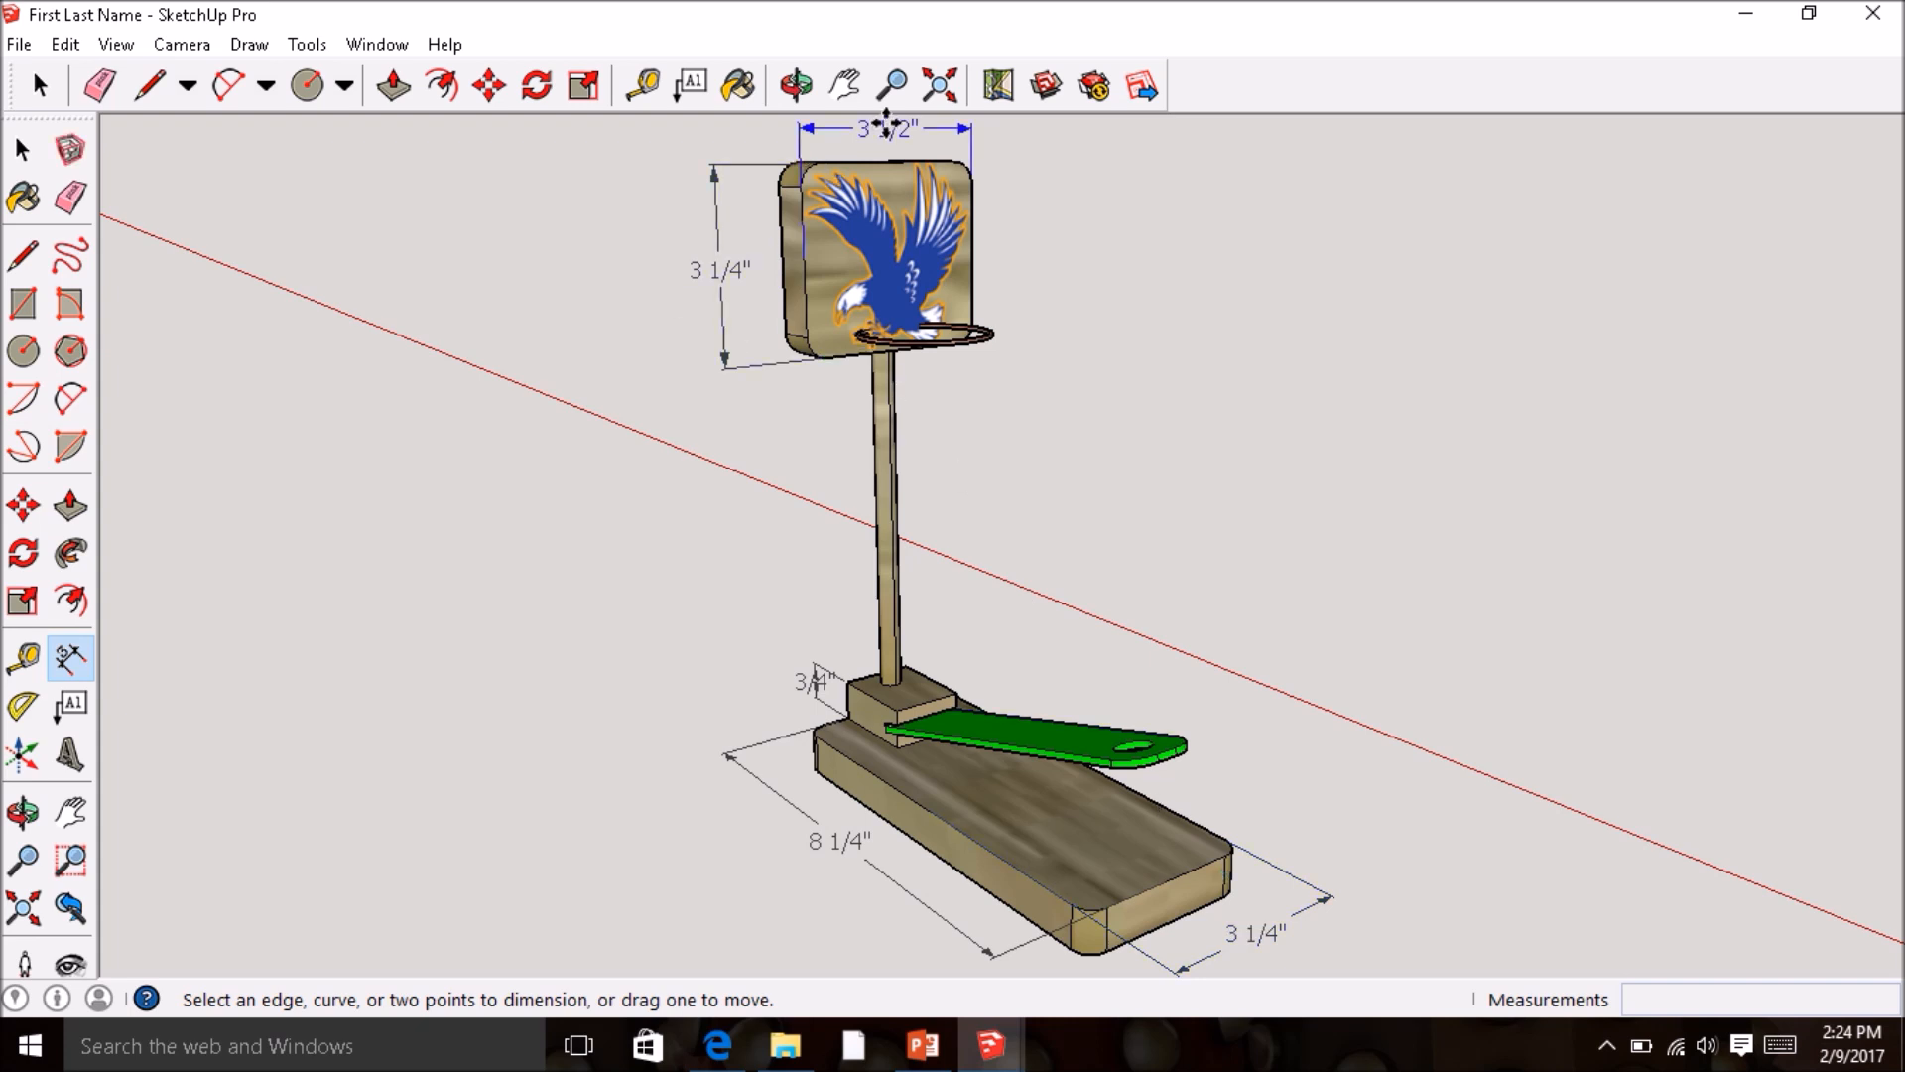
- Attach a leader text label to the pole reading "First Last Name" with "Peirod #?" on a second line
{"action": "left_click", "coordinate": [70, 704]}
{"action": "left_click", "coordinate": [887, 505]}
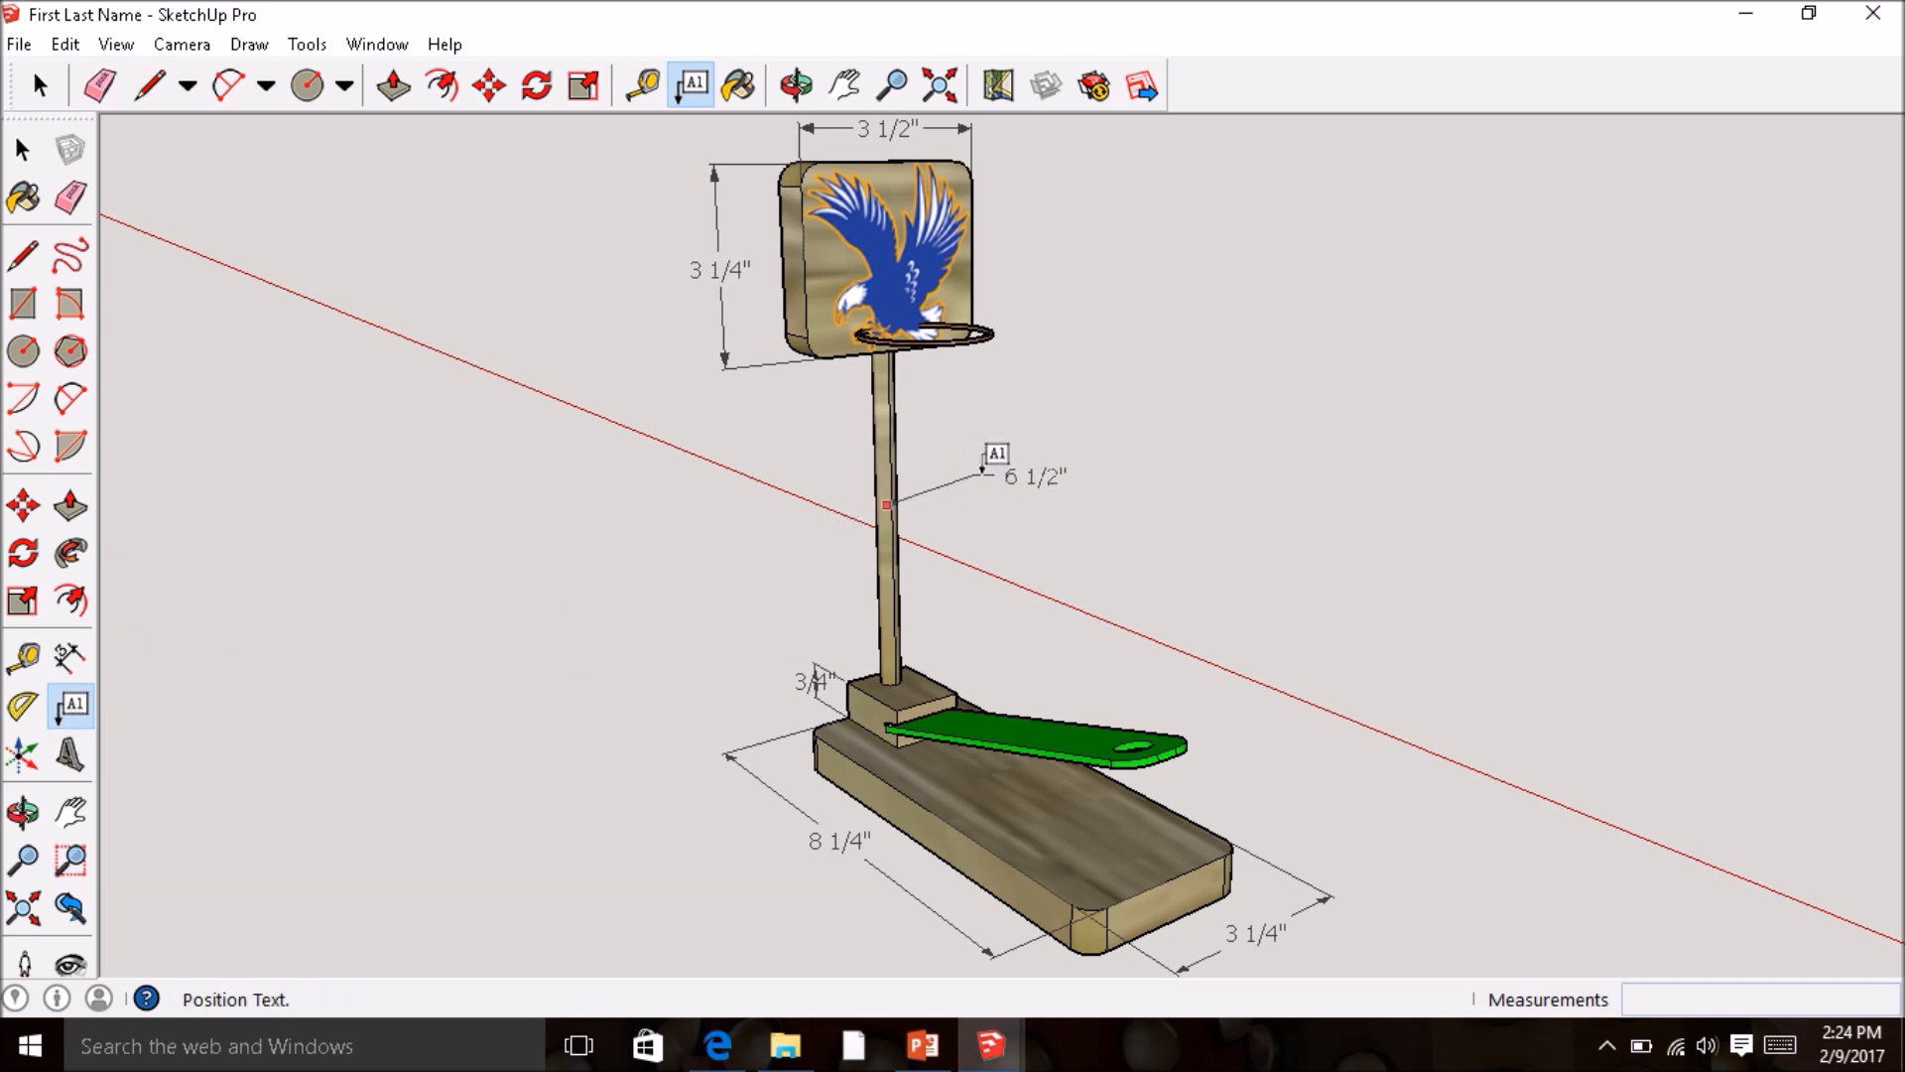
{"action": "left_click", "coordinate": [985, 457]}
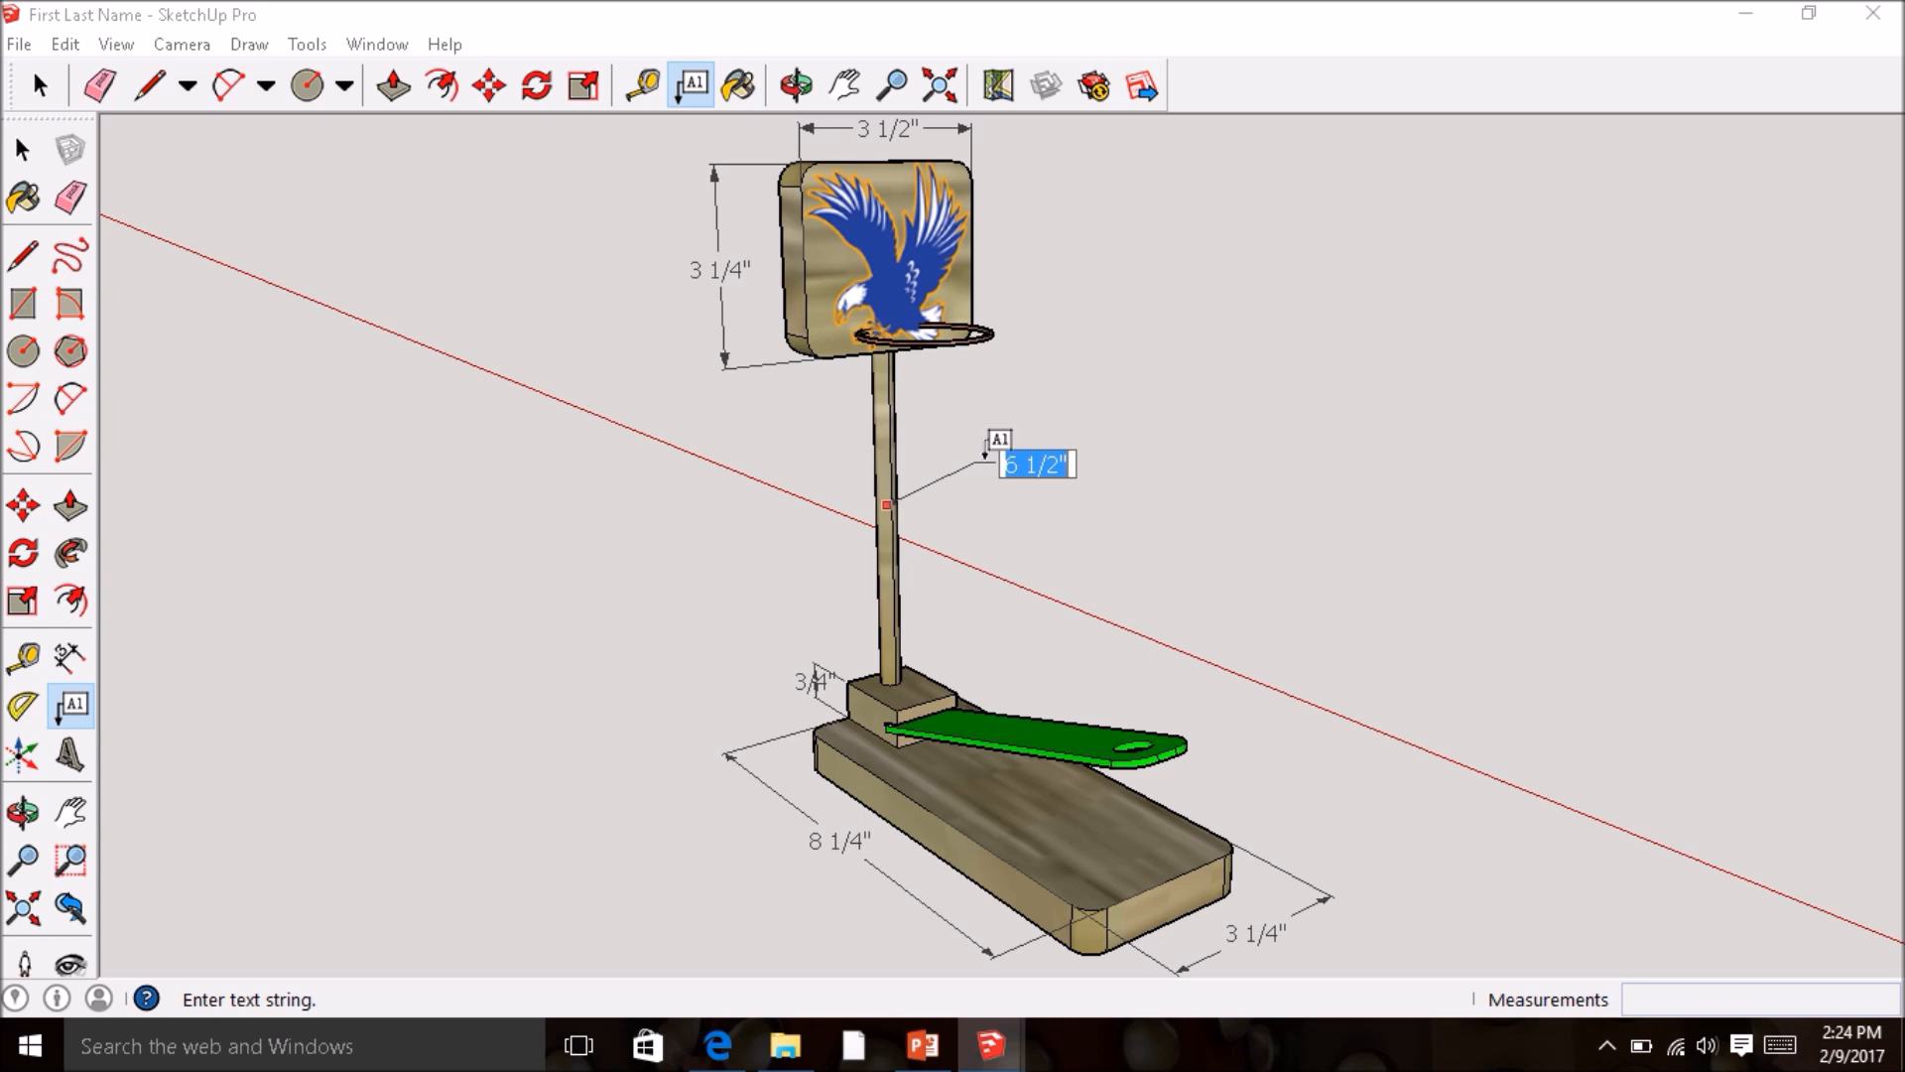
{"action": "type", "text": "First "}
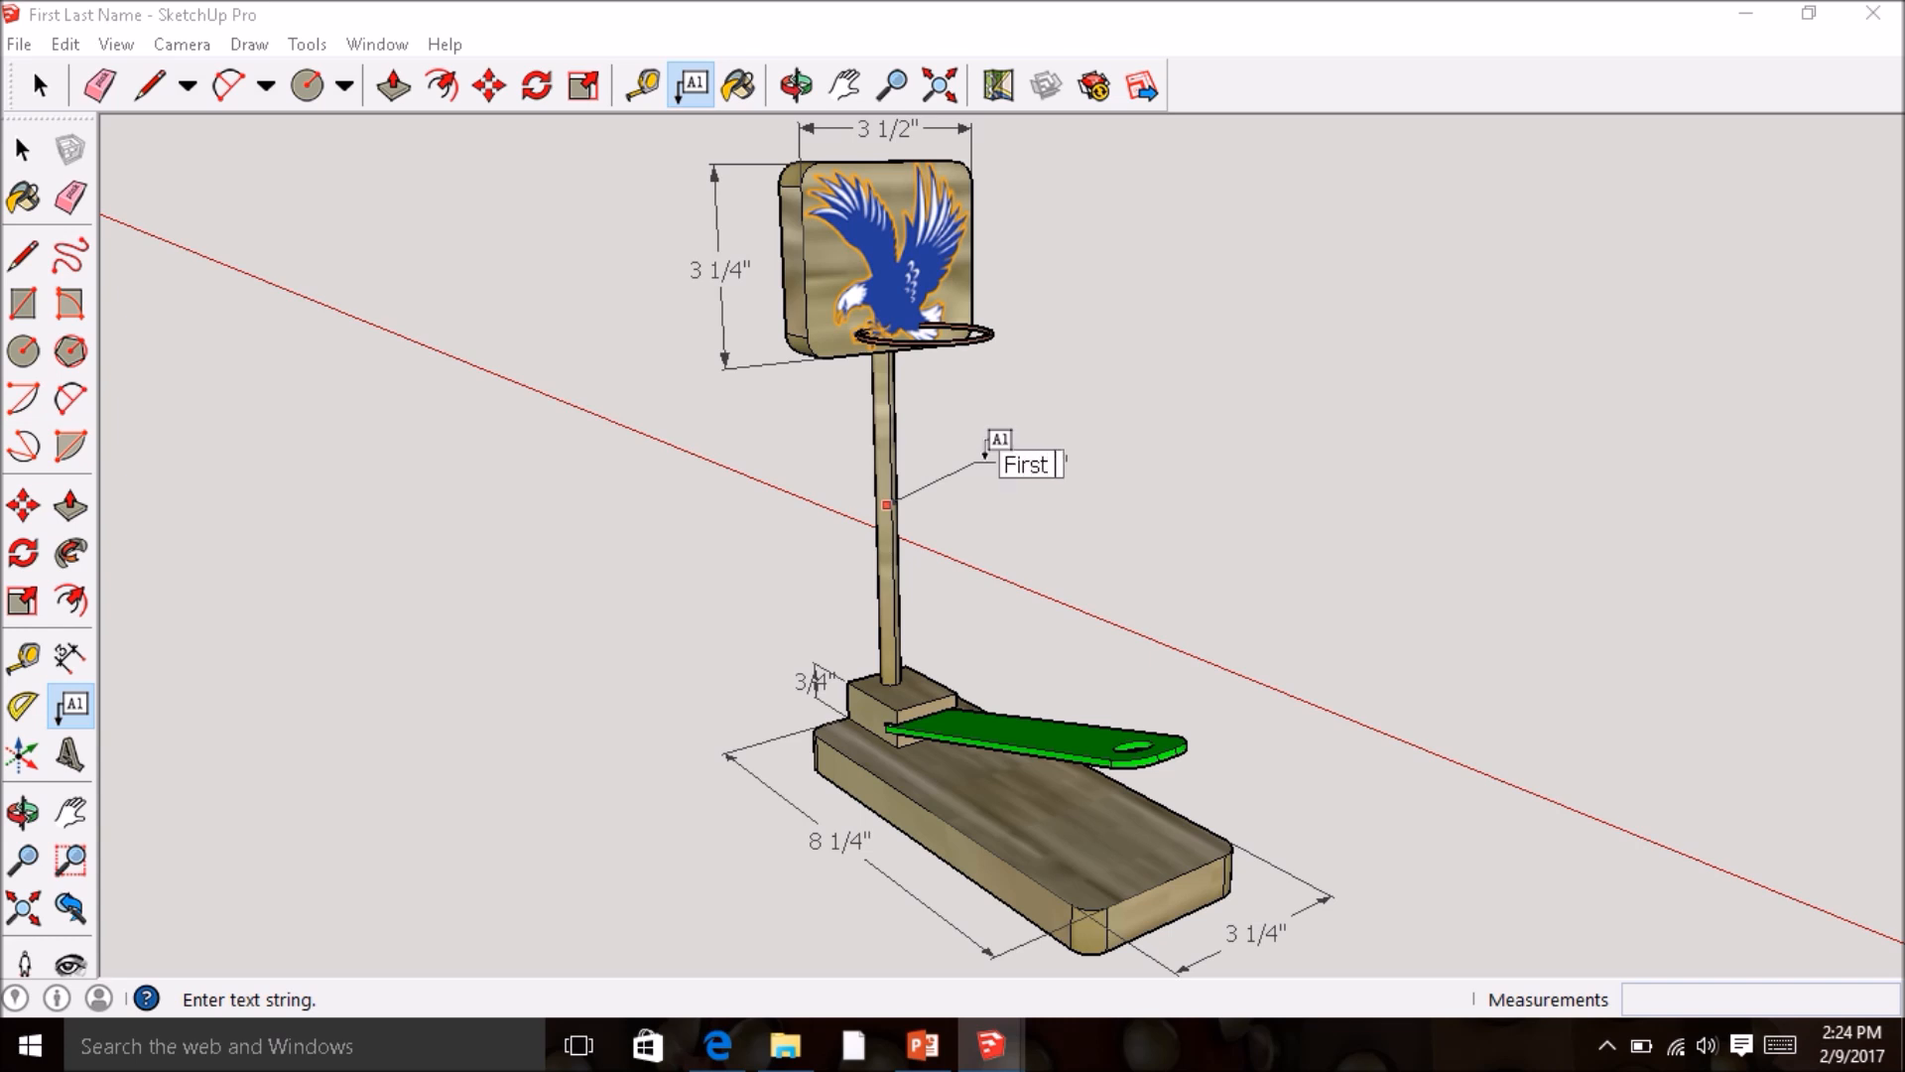
{"action": "type", "text": "Last Name"}
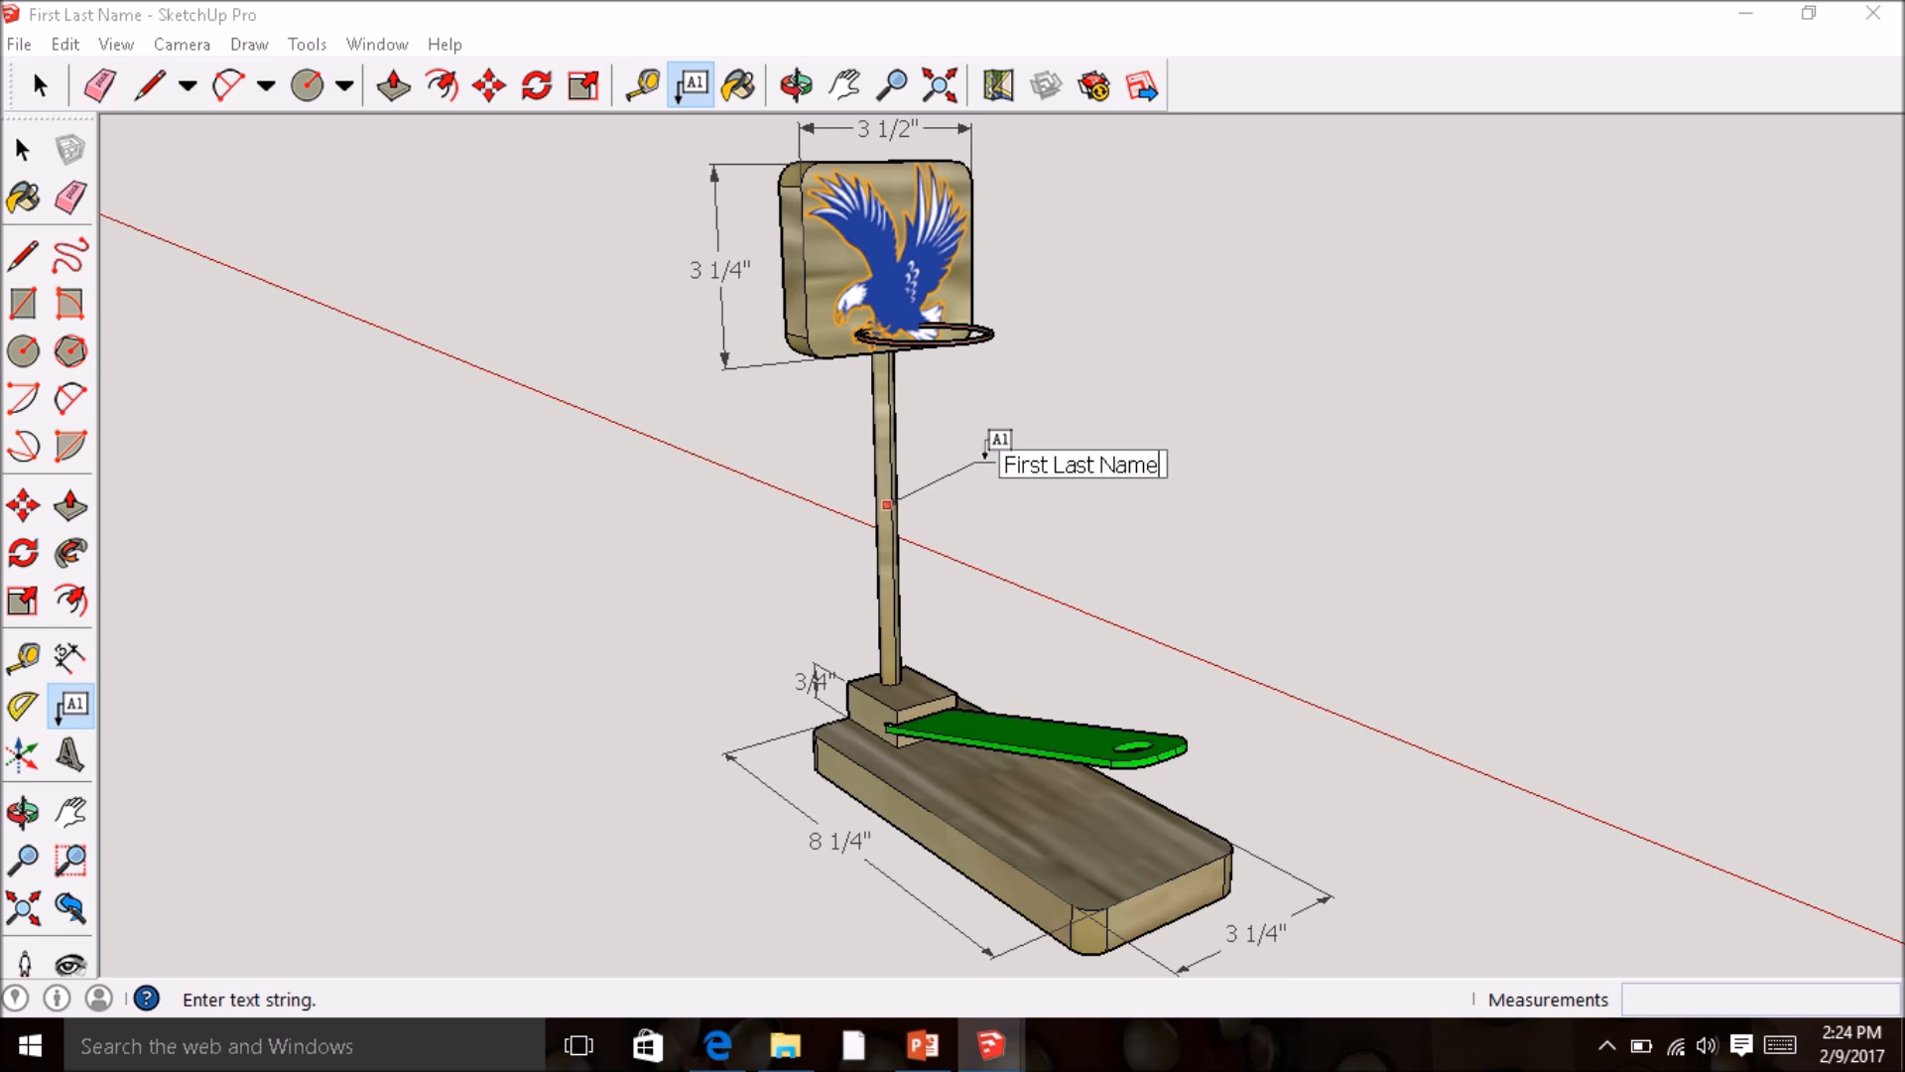
{"action": "key", "text": "Return"}
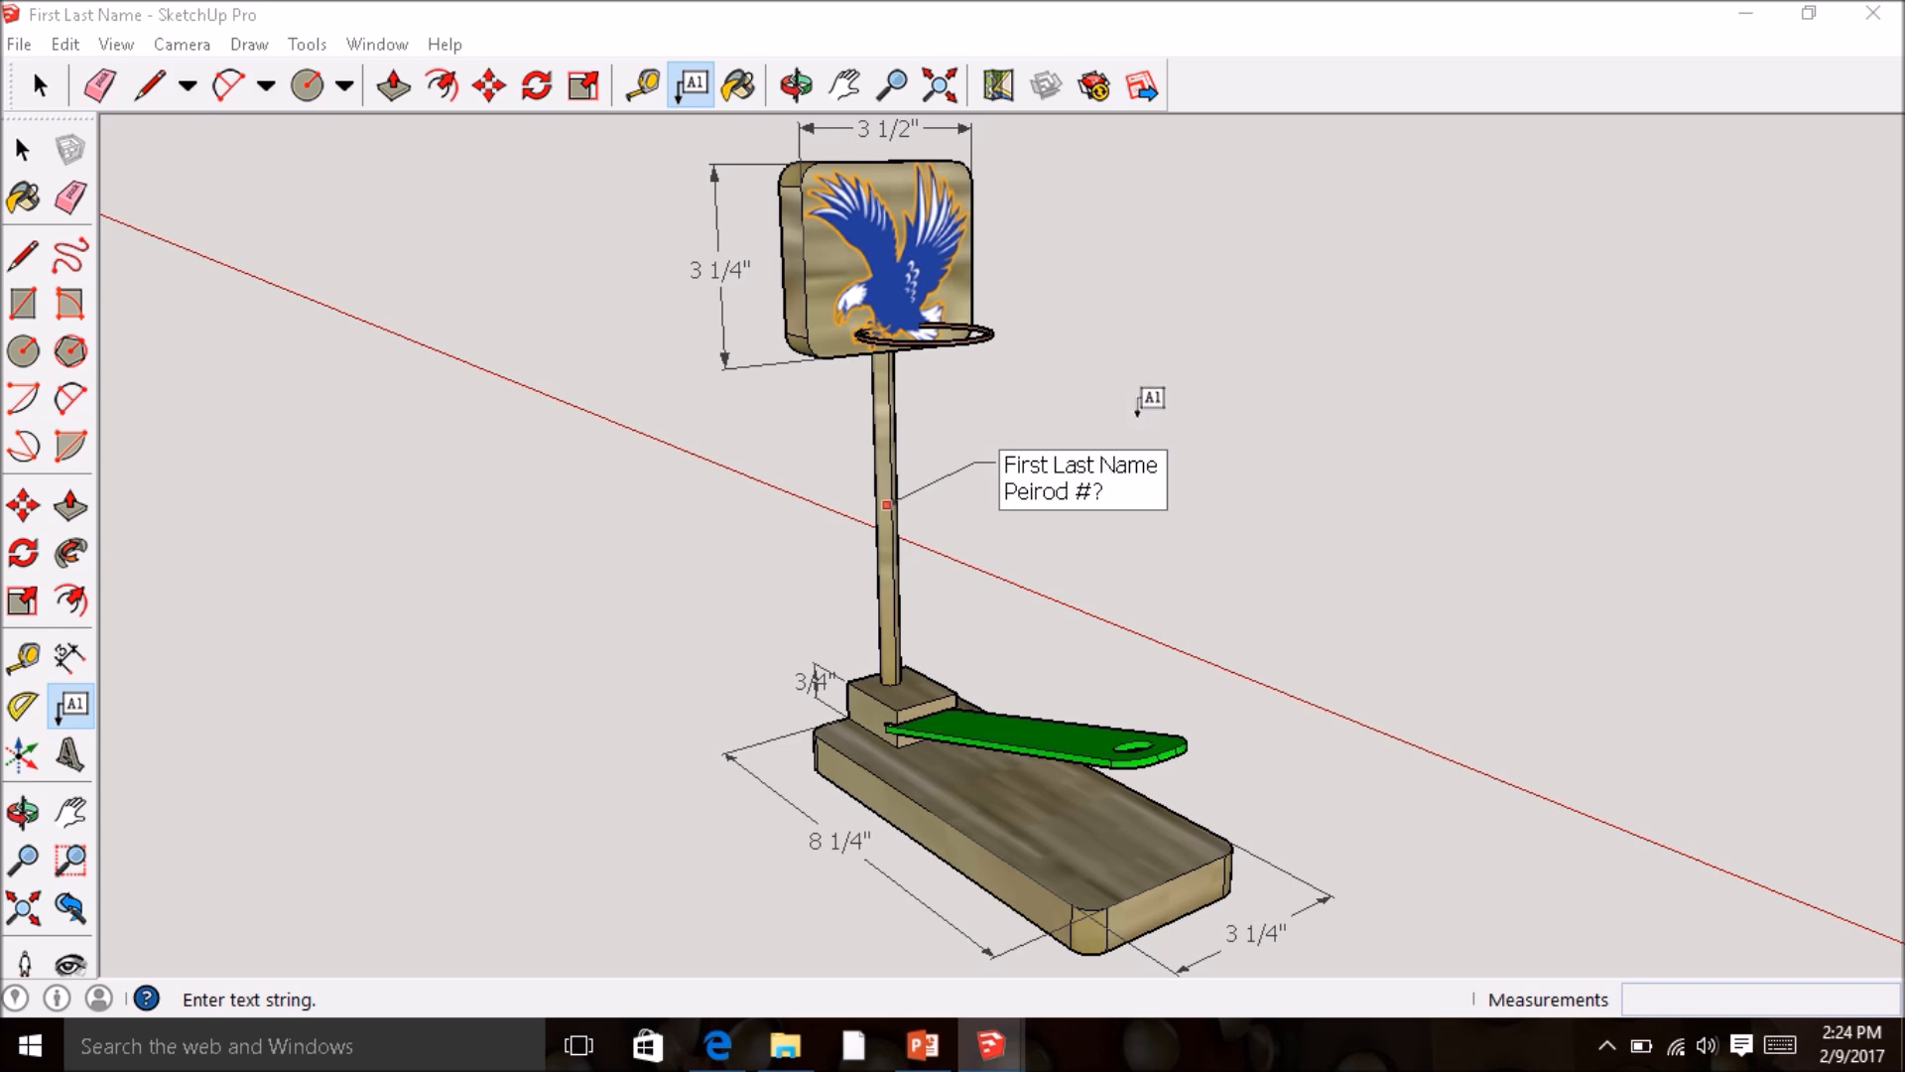
{"action": "left_click", "coordinate": [1098, 397]}
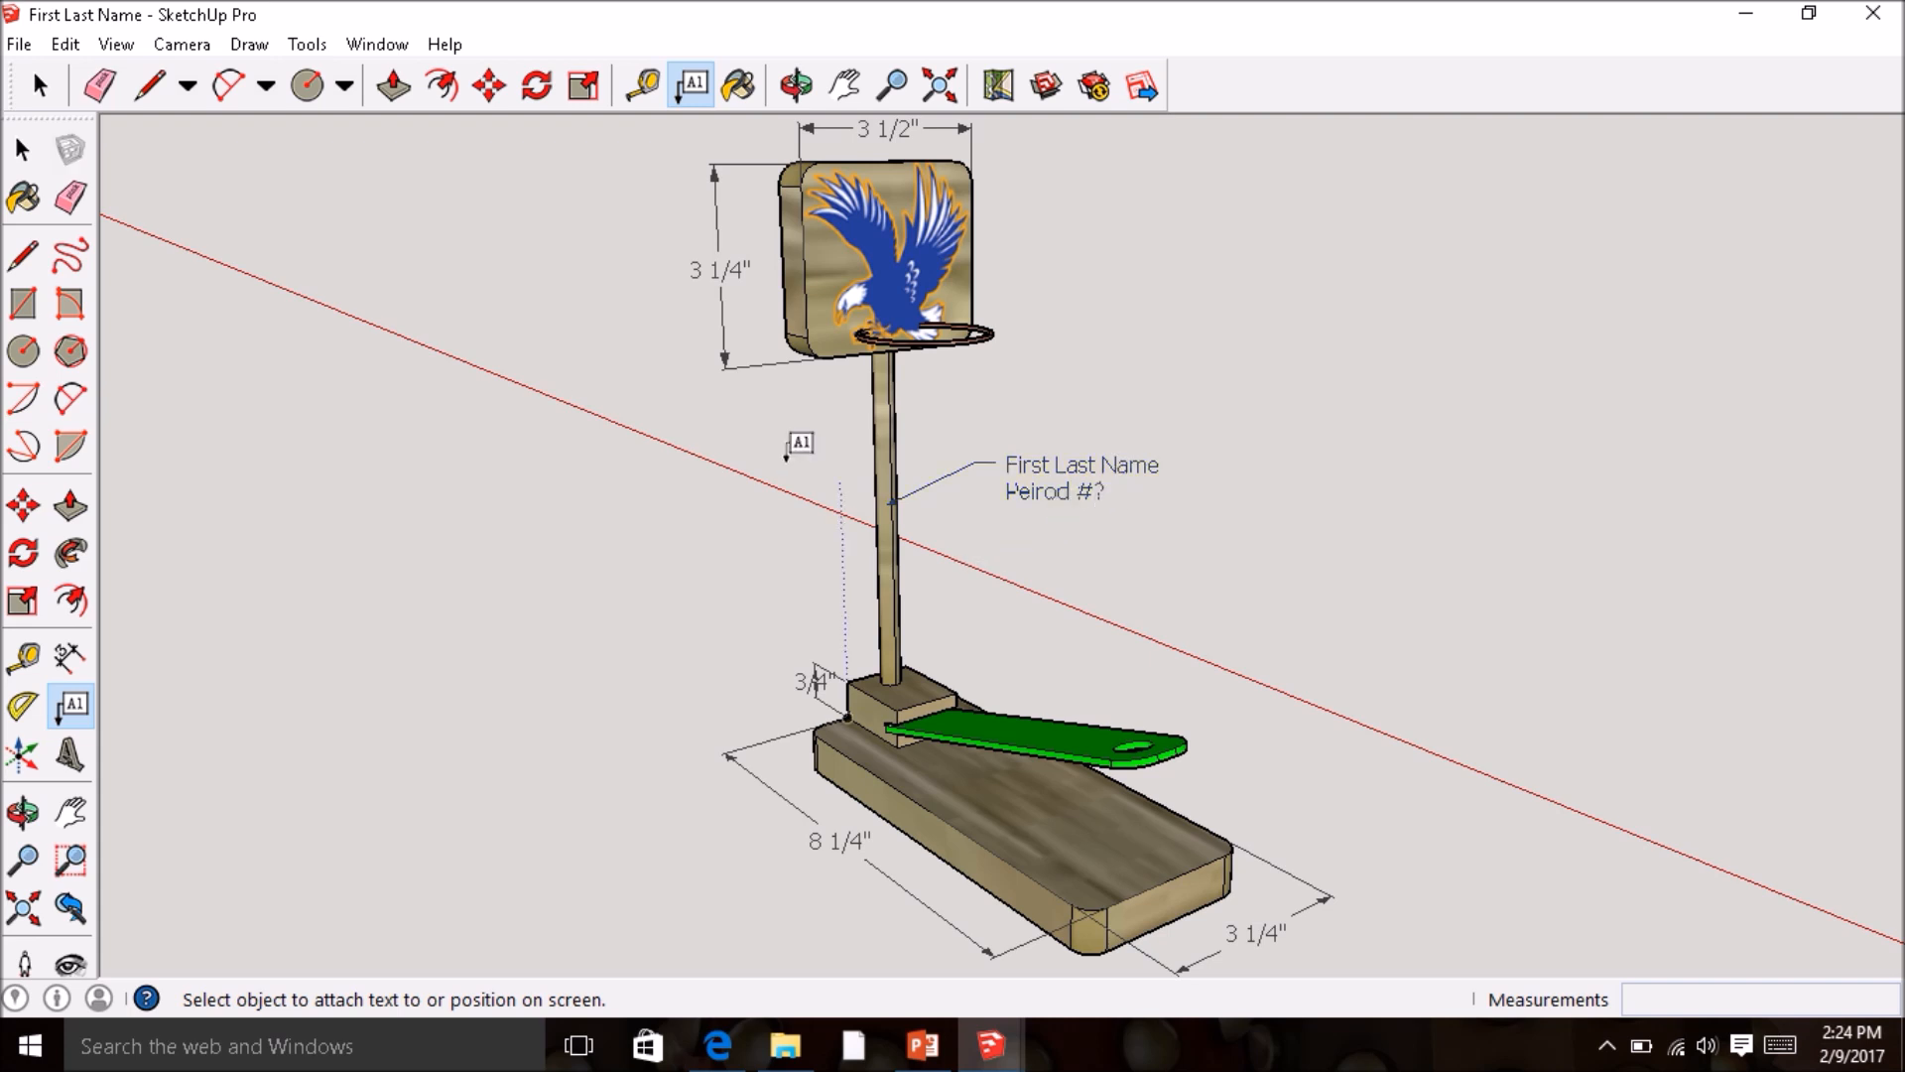
- Zoom to the model's extents and print one copy on the LMS - TechEd Lab printer, fitted to the page using model extents
{"action": "left_click", "coordinate": [181, 43]}
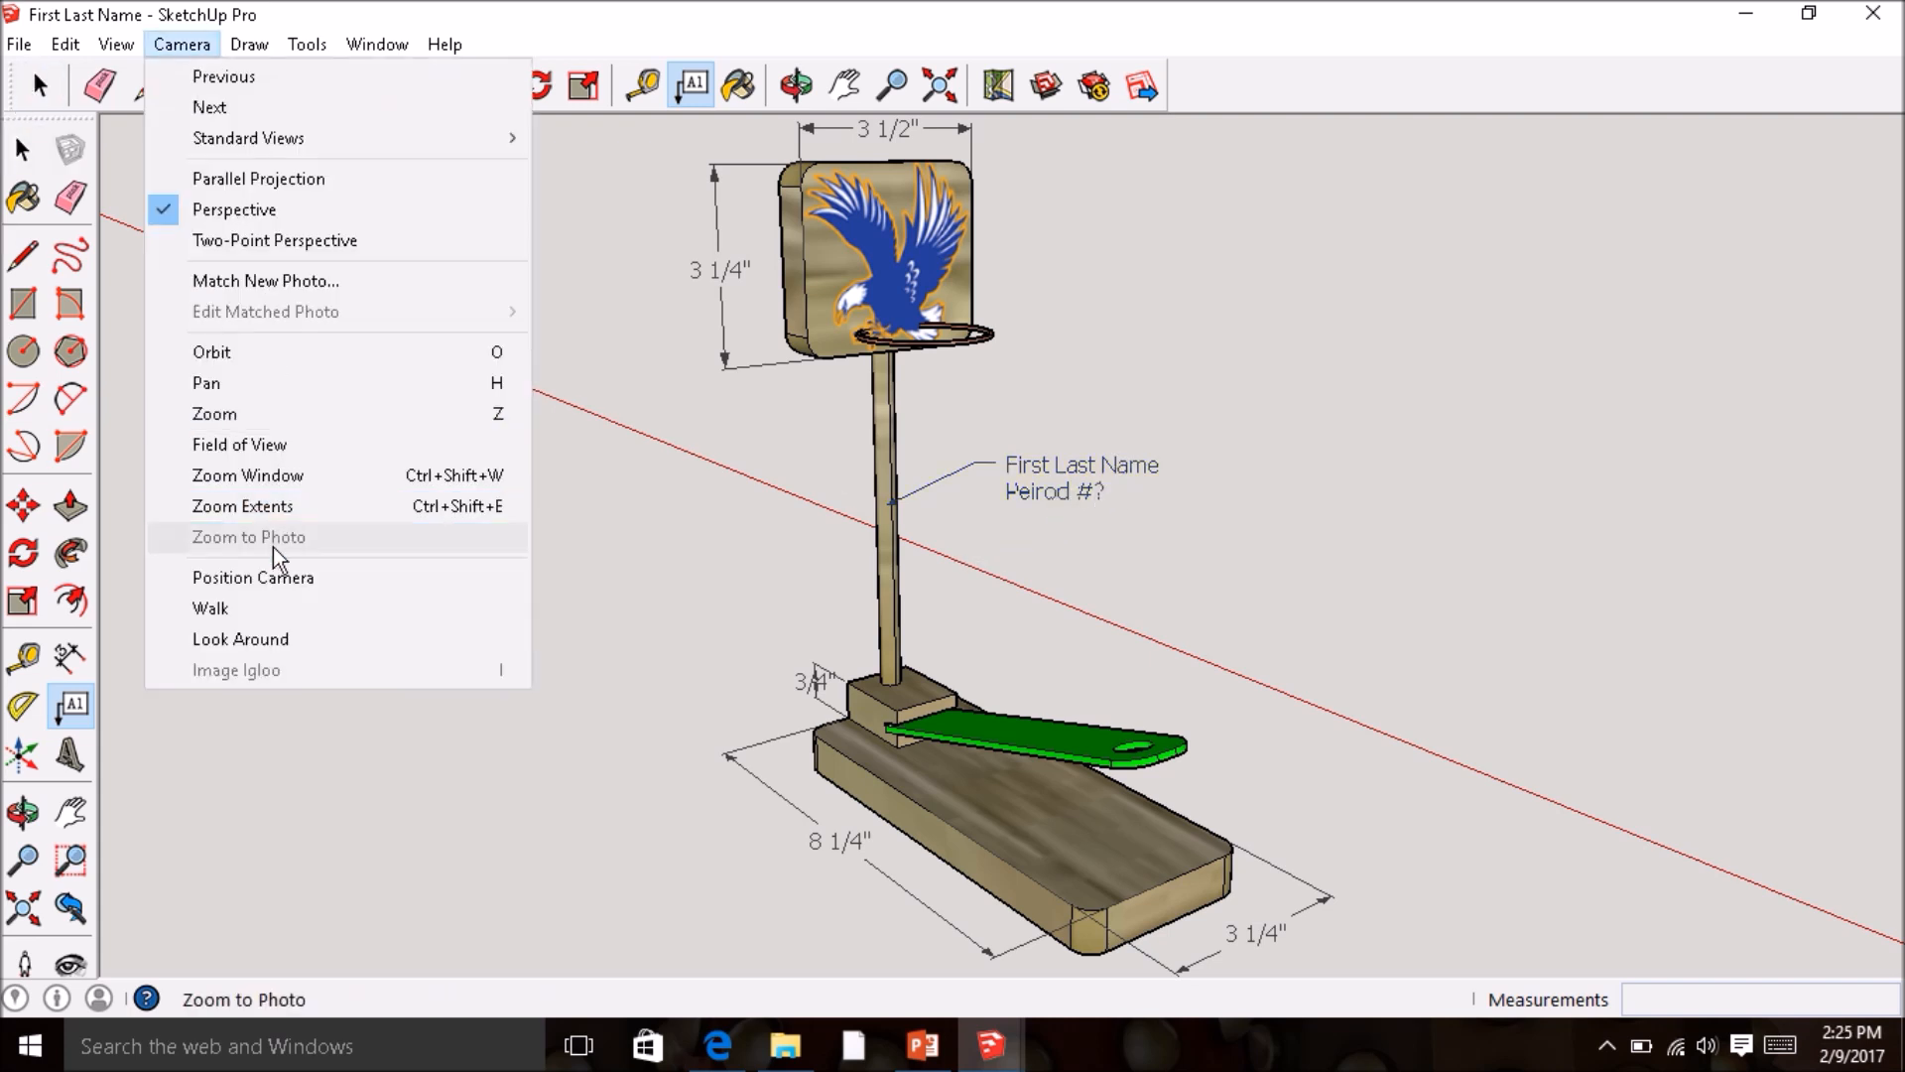
{"action": "left_click", "coordinate": [283, 506]}
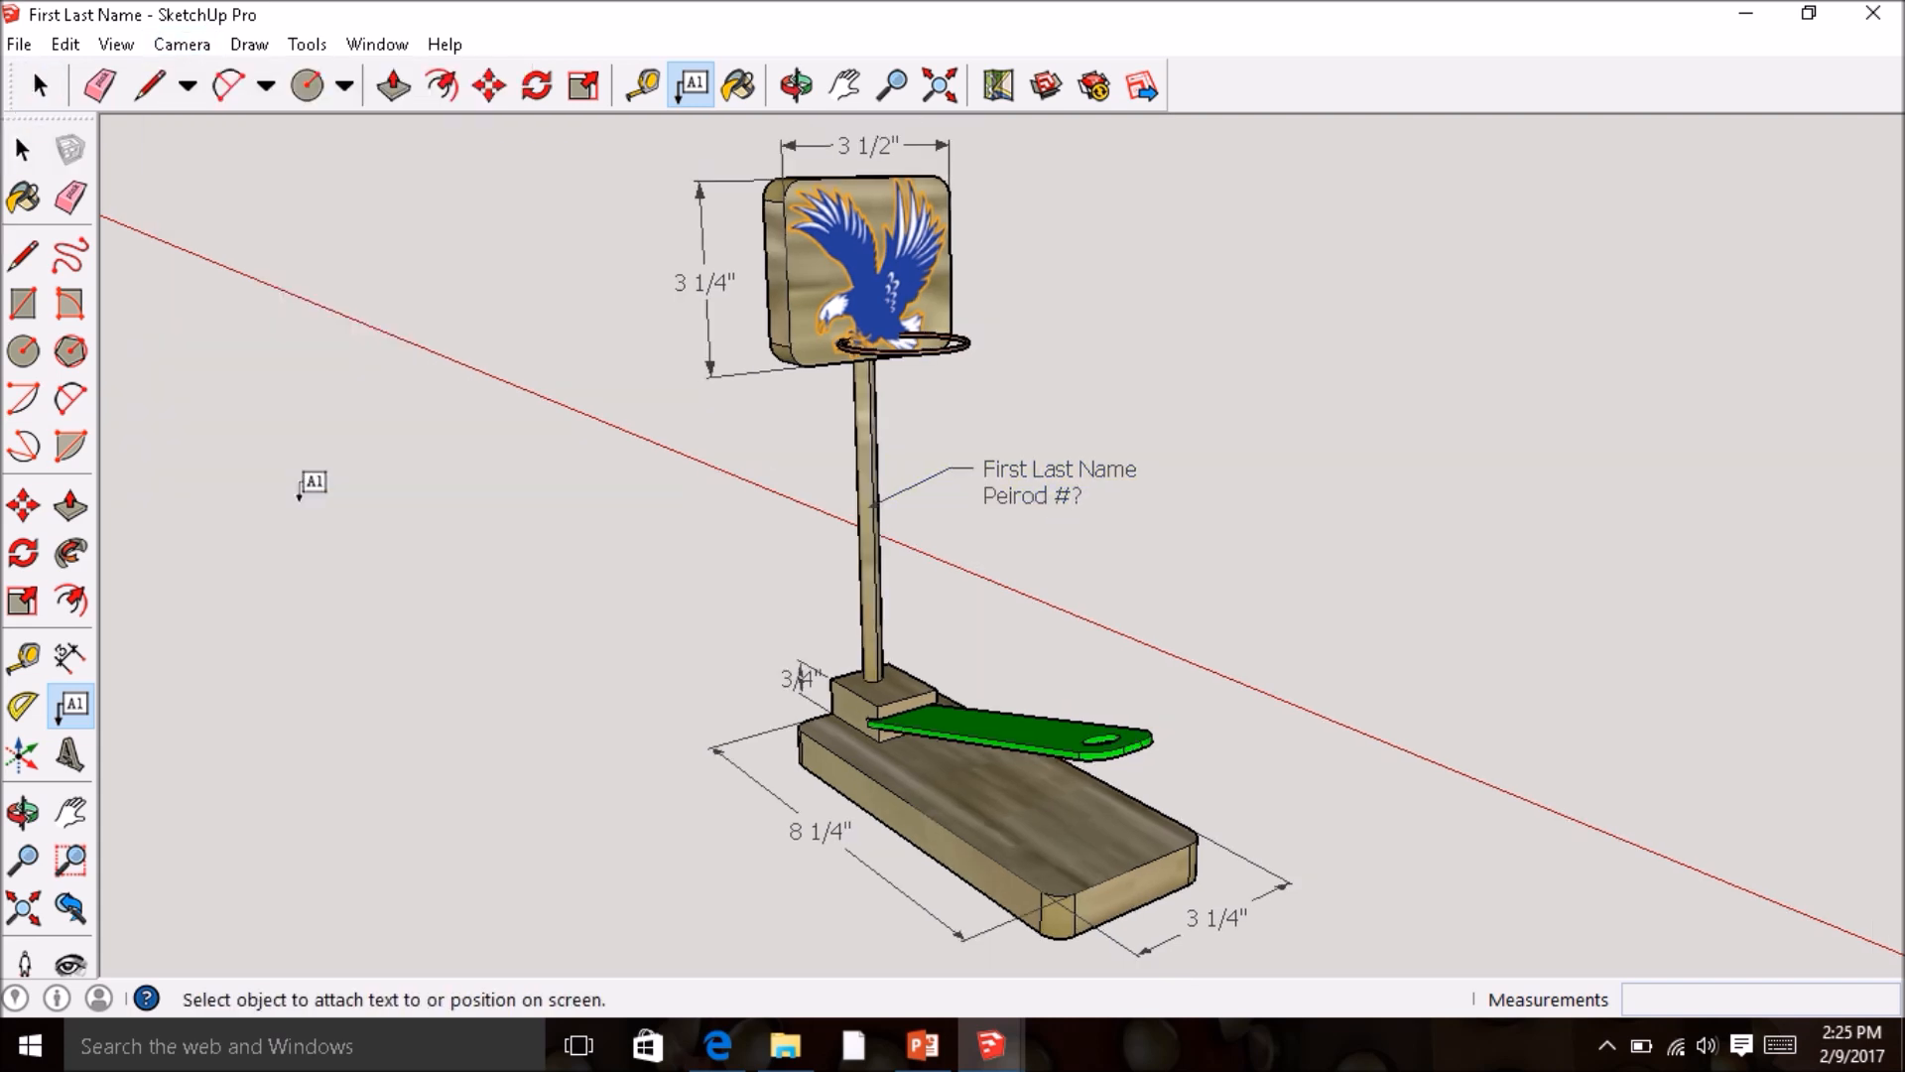
{"action": "left_click", "coordinate": [22, 43]}
{"action": "left_click", "coordinate": [106, 572]}
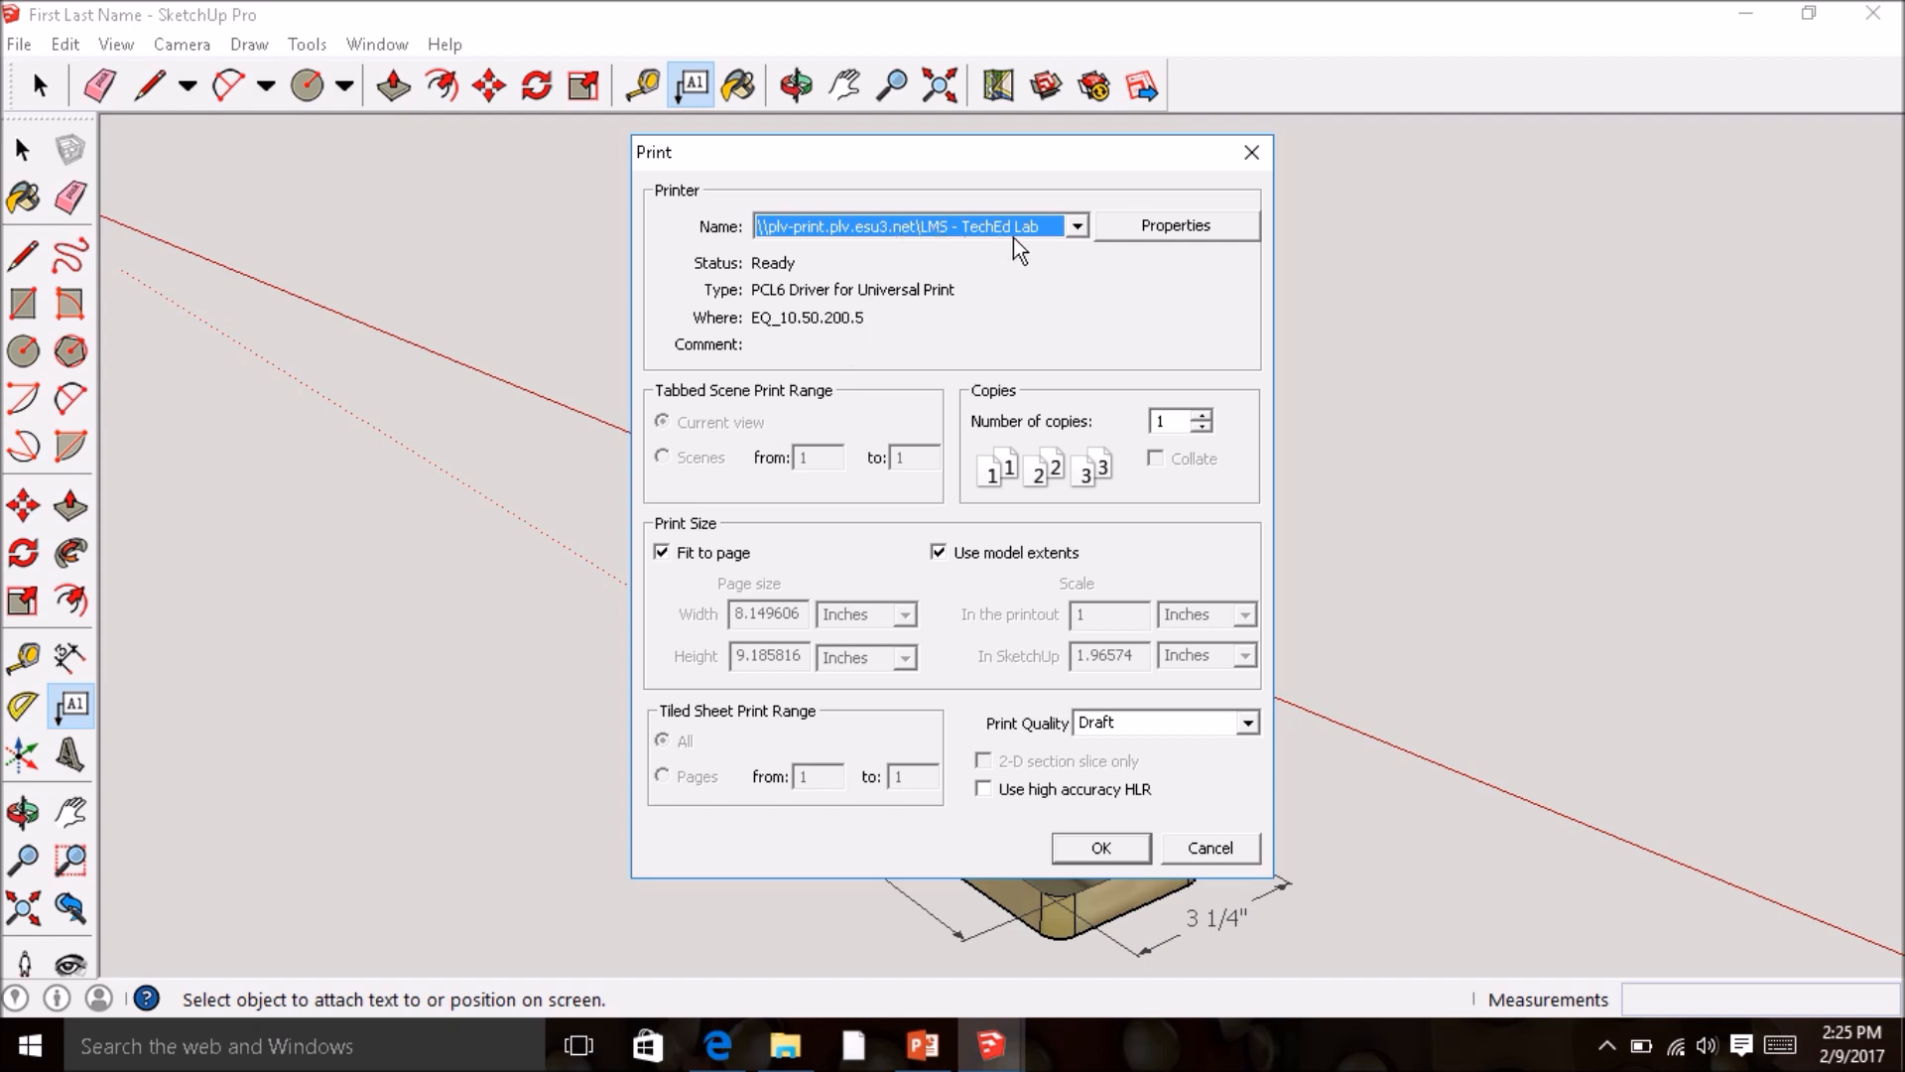
{"action": "left_click", "coordinate": [1103, 849]}
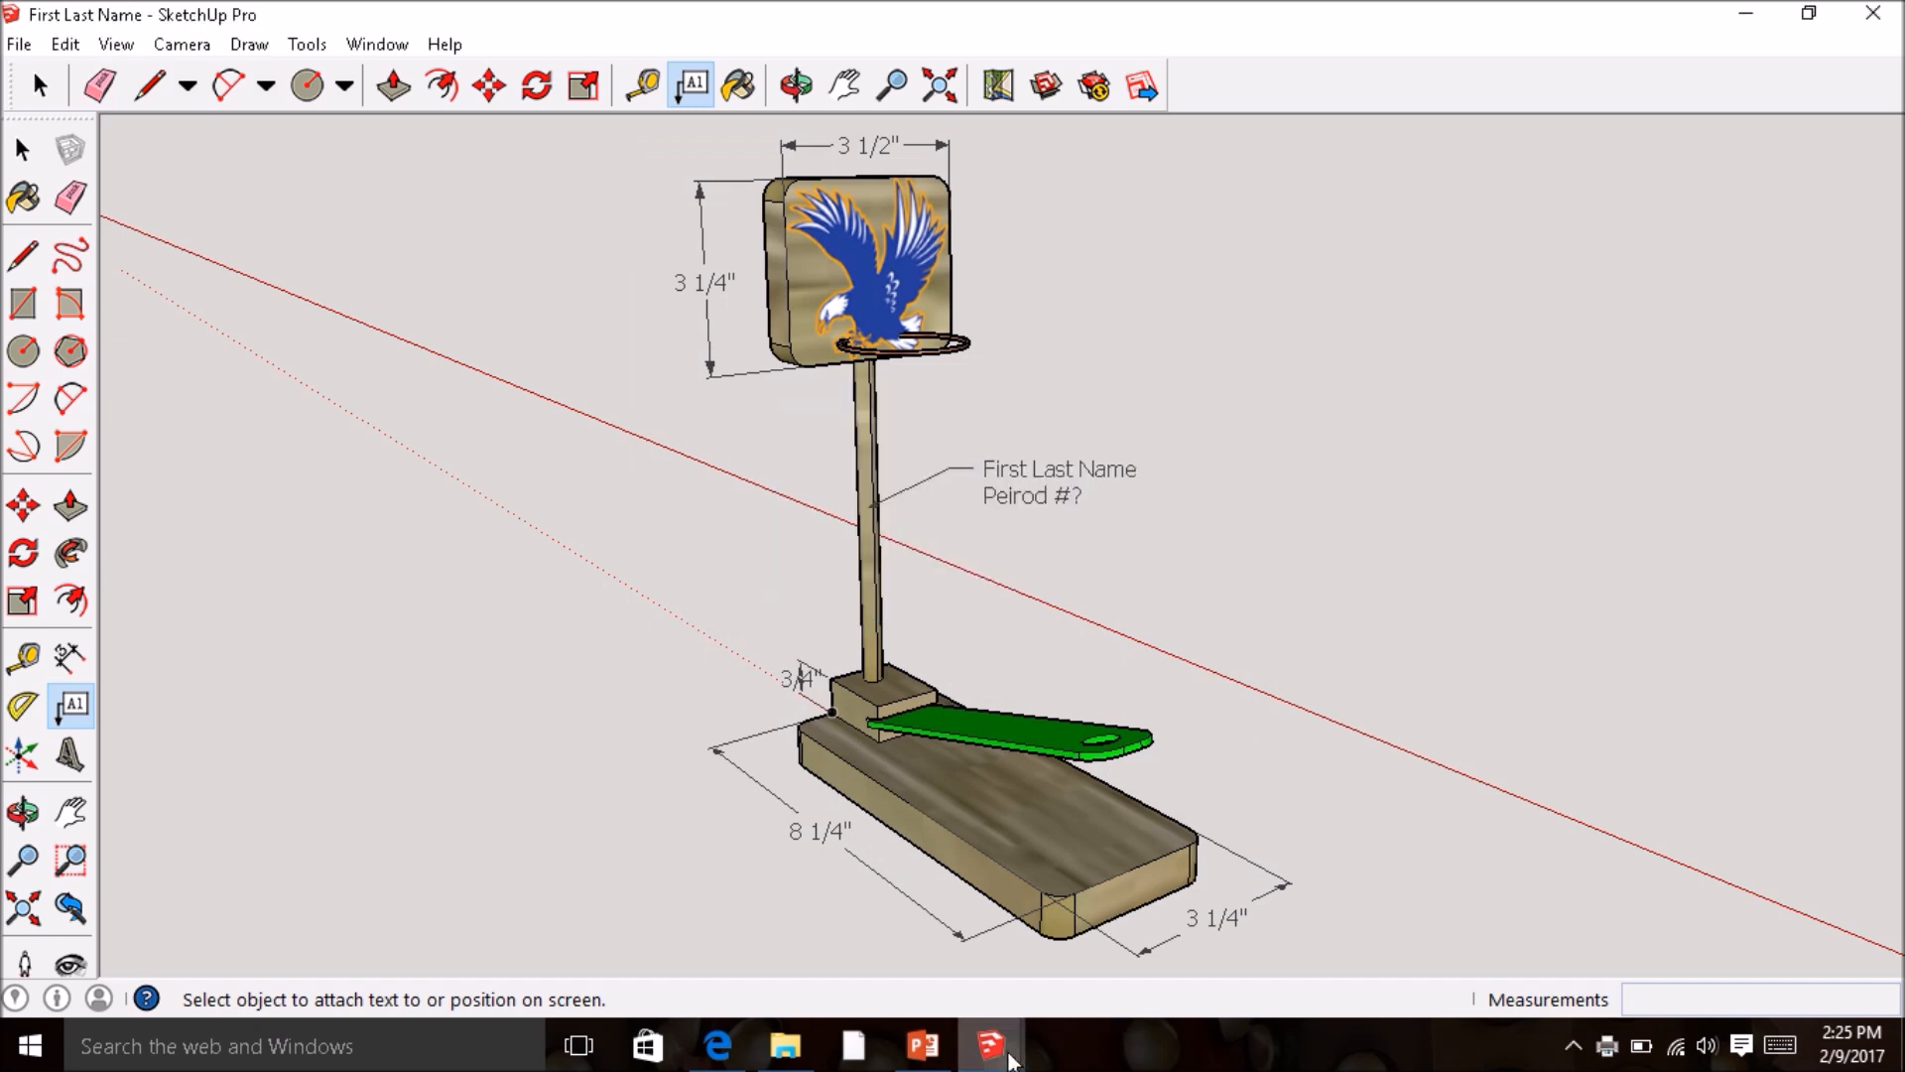
- Switch to the Partners First Last Name SketchUp model
{"action": "mouse_move", "coordinate": [991, 1042]}
{"action": "left_click", "coordinate": [1079, 945]}
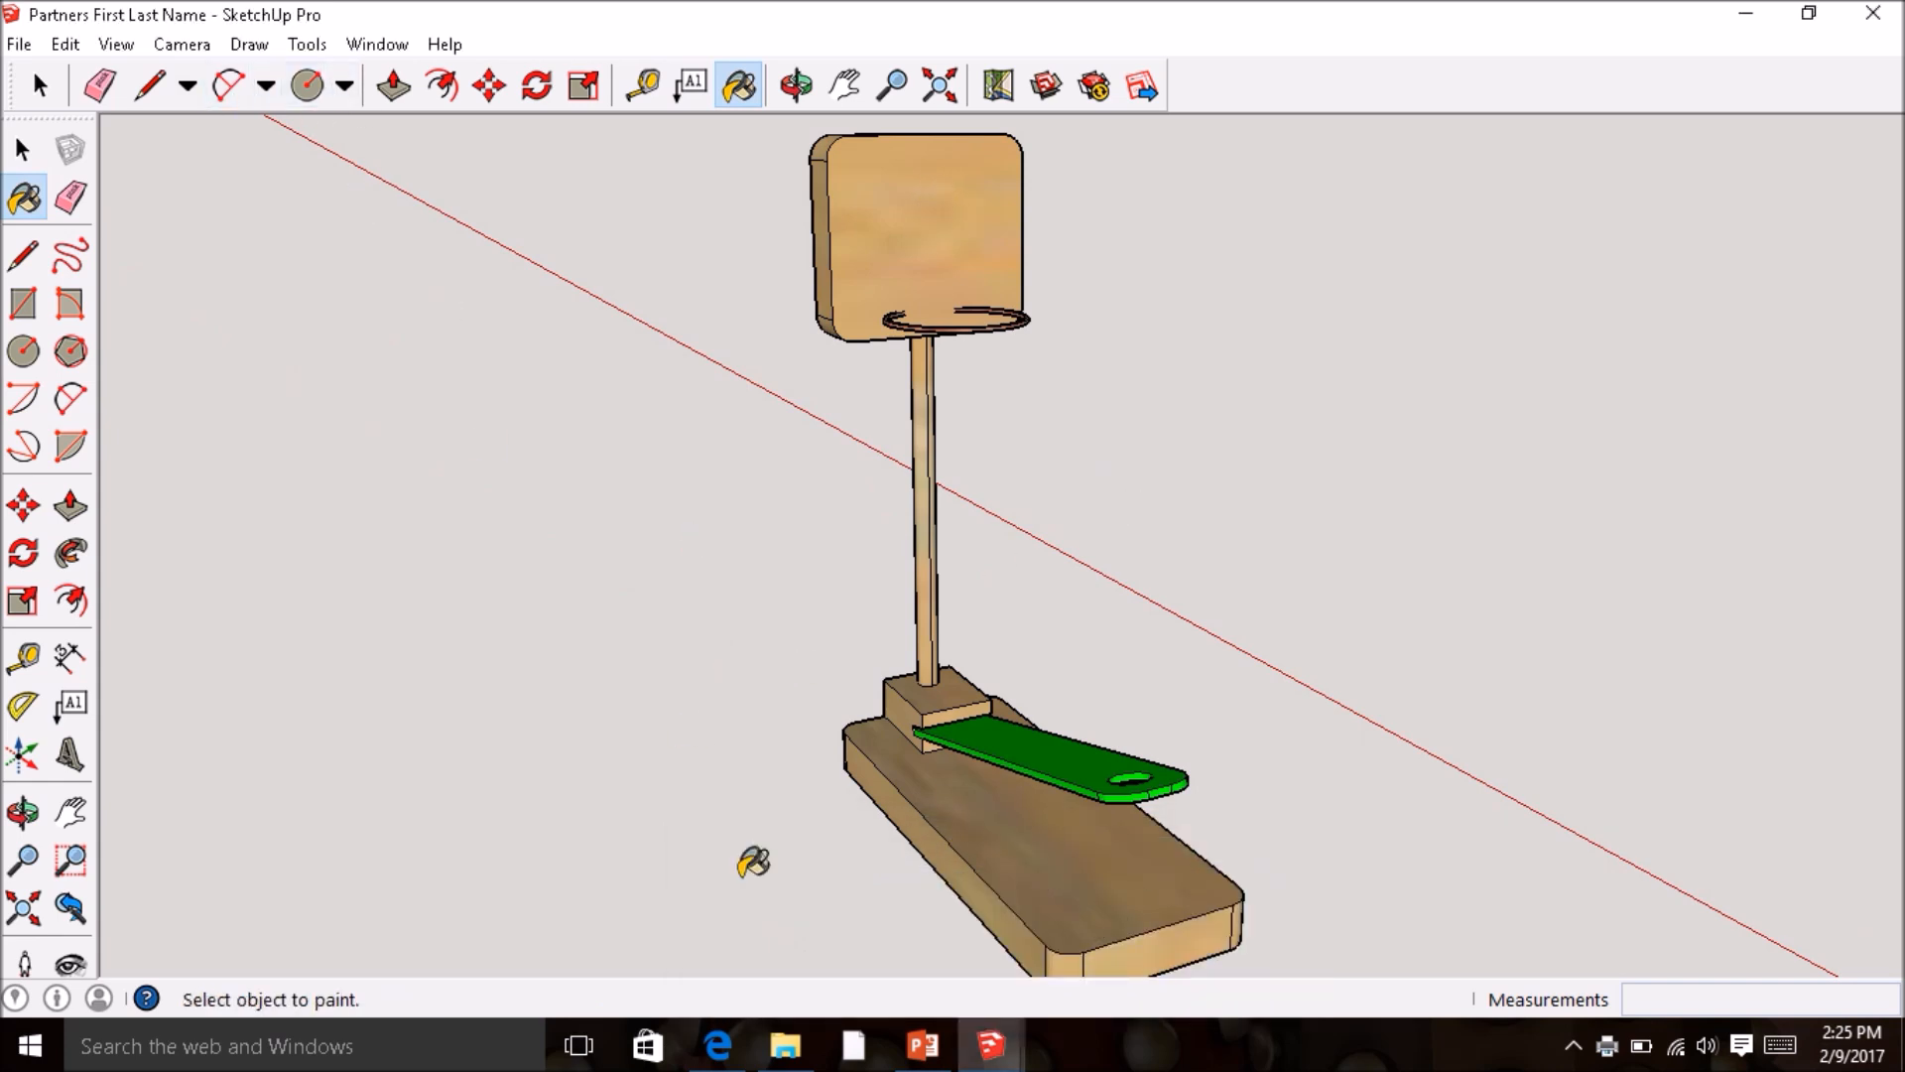
{"action": "mouse_move", "coordinate": [1002, 1059]}
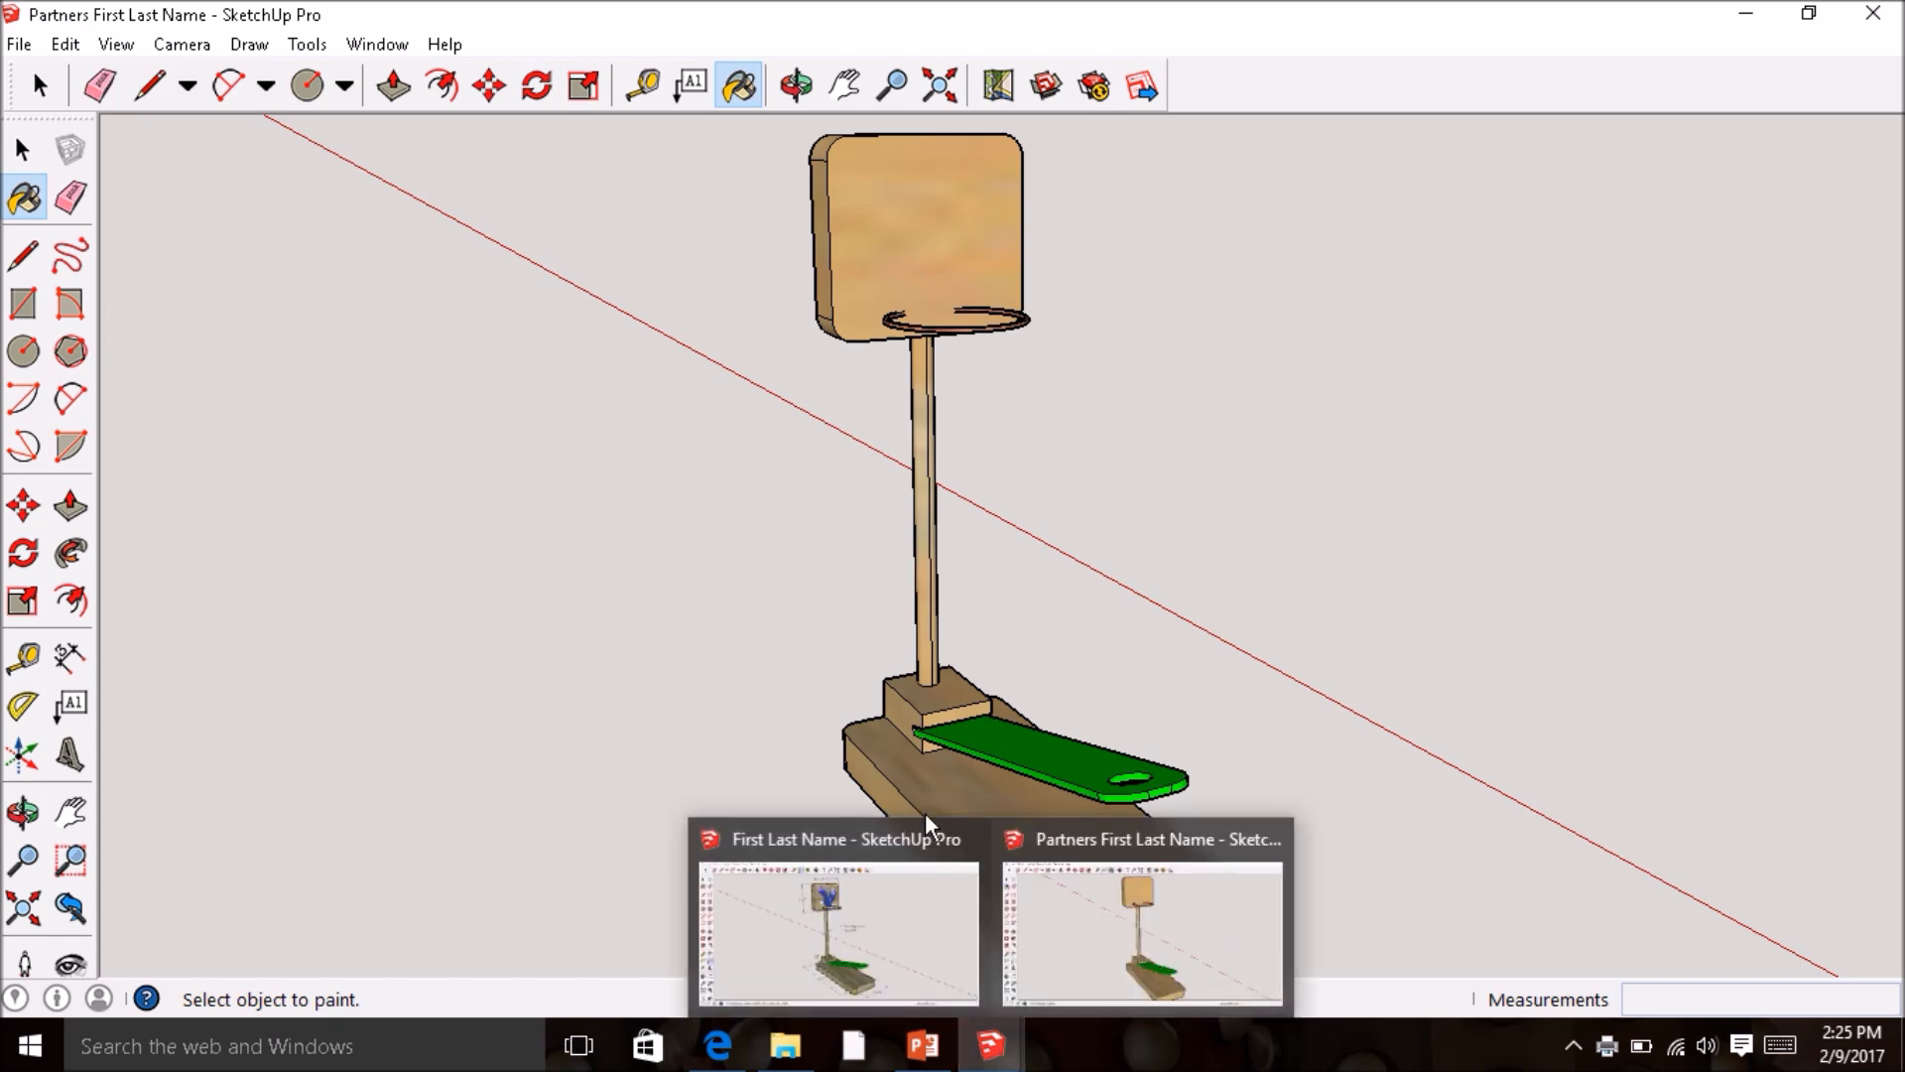